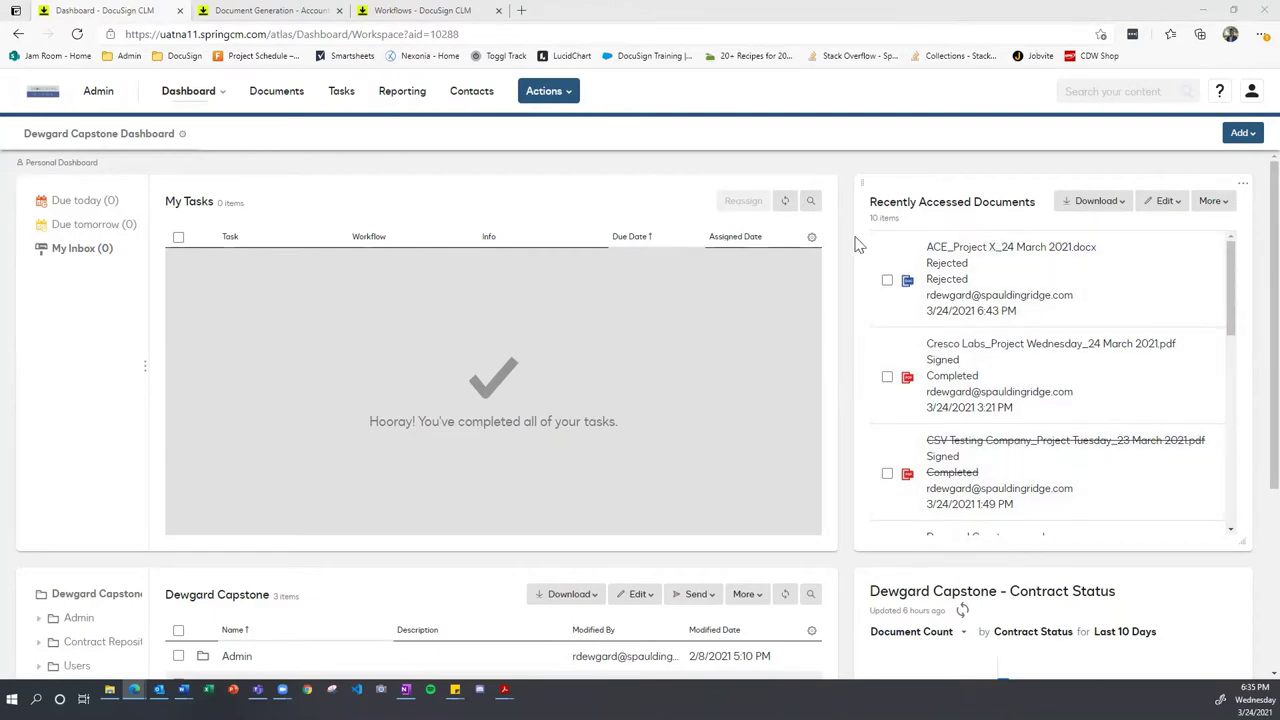
Step: Start the Generate Contract action for the account owner's capstone and choose the Standard Template
{"action": "scroll", "coordinate": [404, 312], "scroll_direction": "down", "scroll_amount": 2}
{"action": "scroll", "coordinate": [404, 318], "scroll_direction": "down", "scroll_amount": 1}
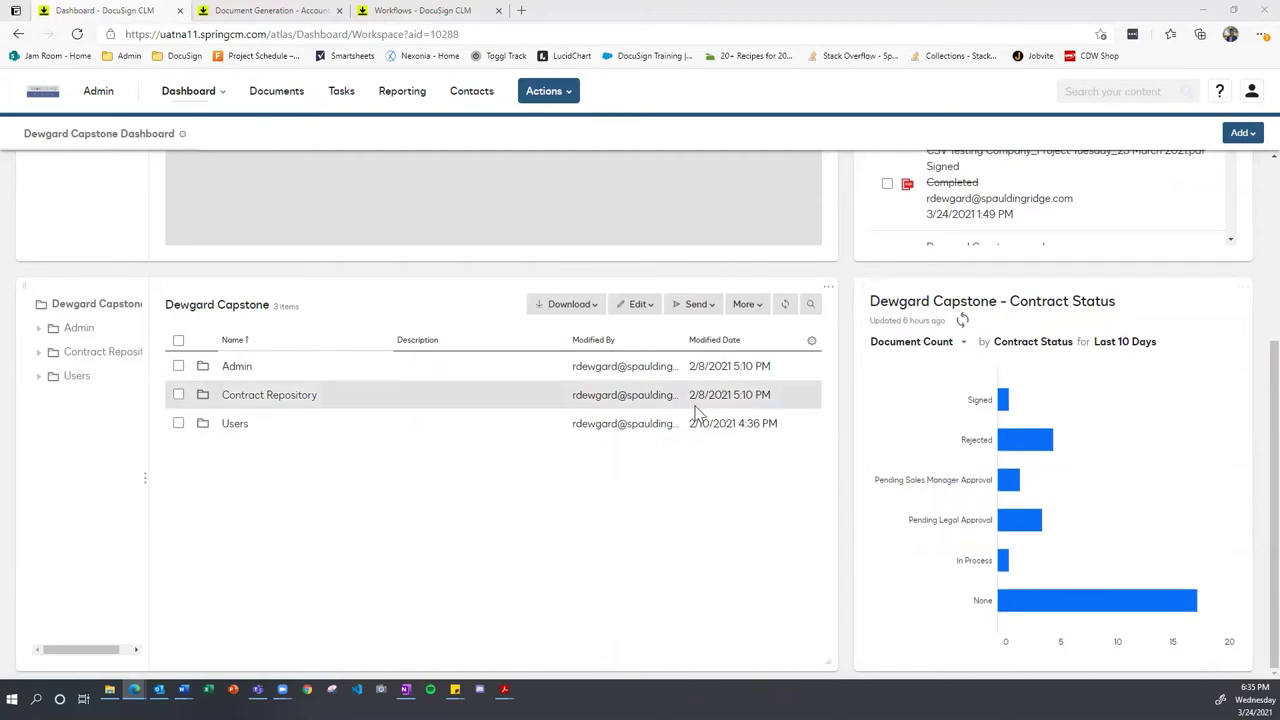
{"action": "scroll", "coordinate": [630, 476], "scroll_direction": "up", "scroll_amount": 3}
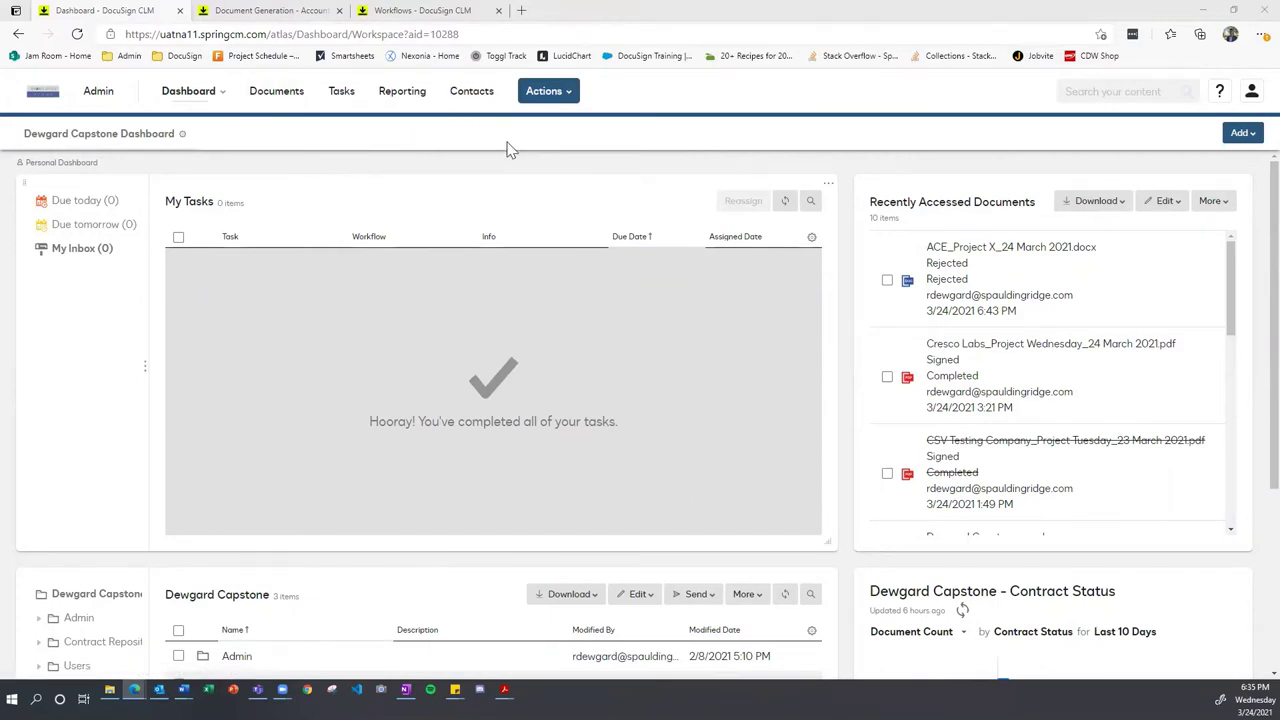
{"action": "left_click", "coordinate": [562, 92]}
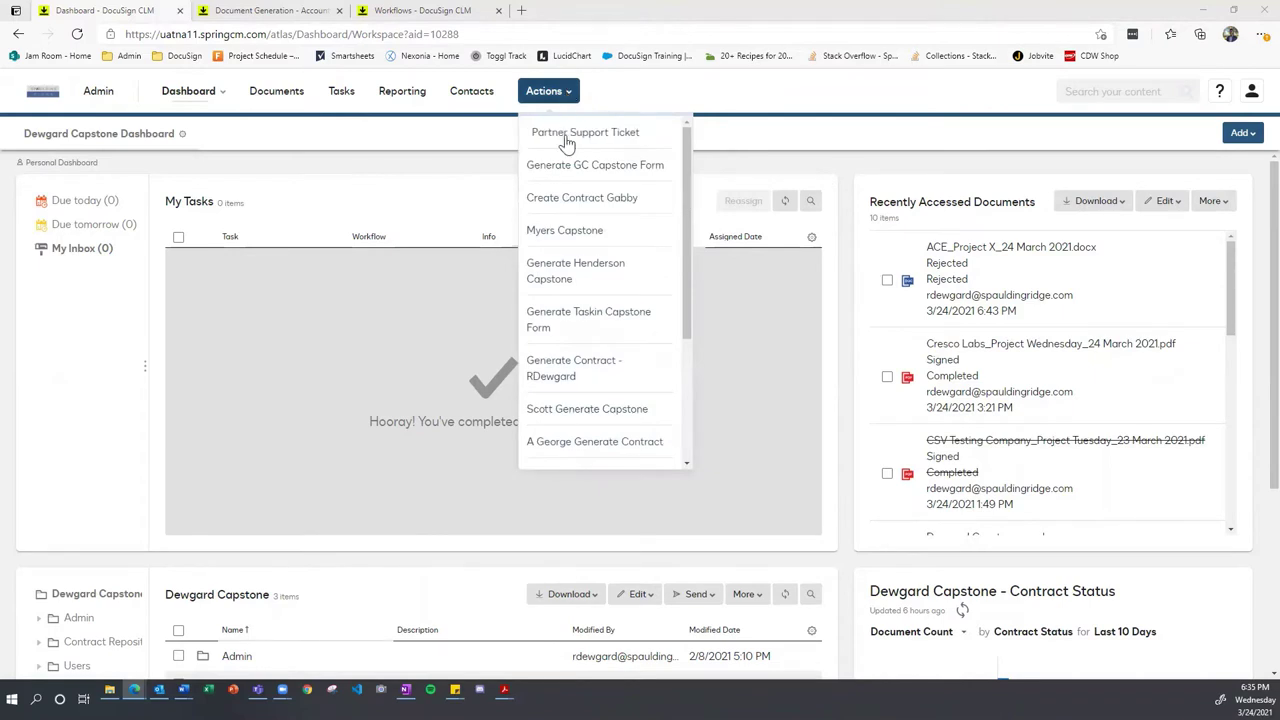
{"action": "left_click", "coordinate": [572, 378]}
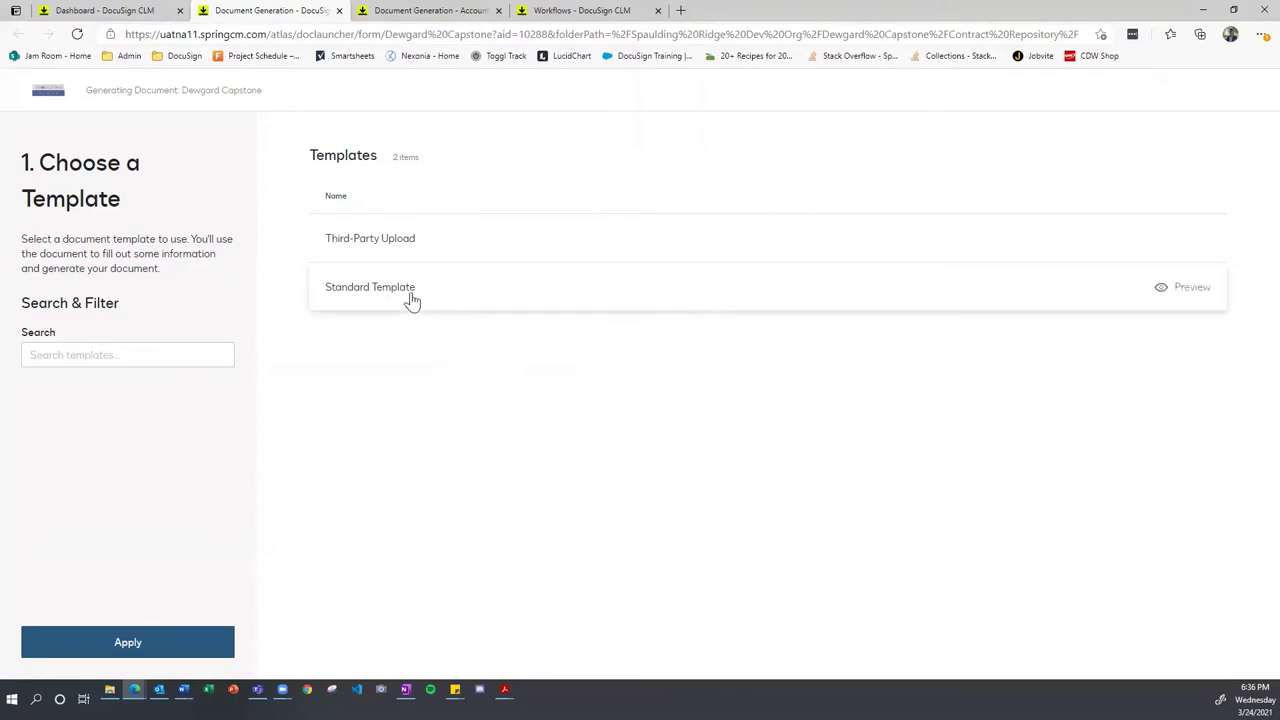
{"action": "double_click", "coordinate": [463, 297]}
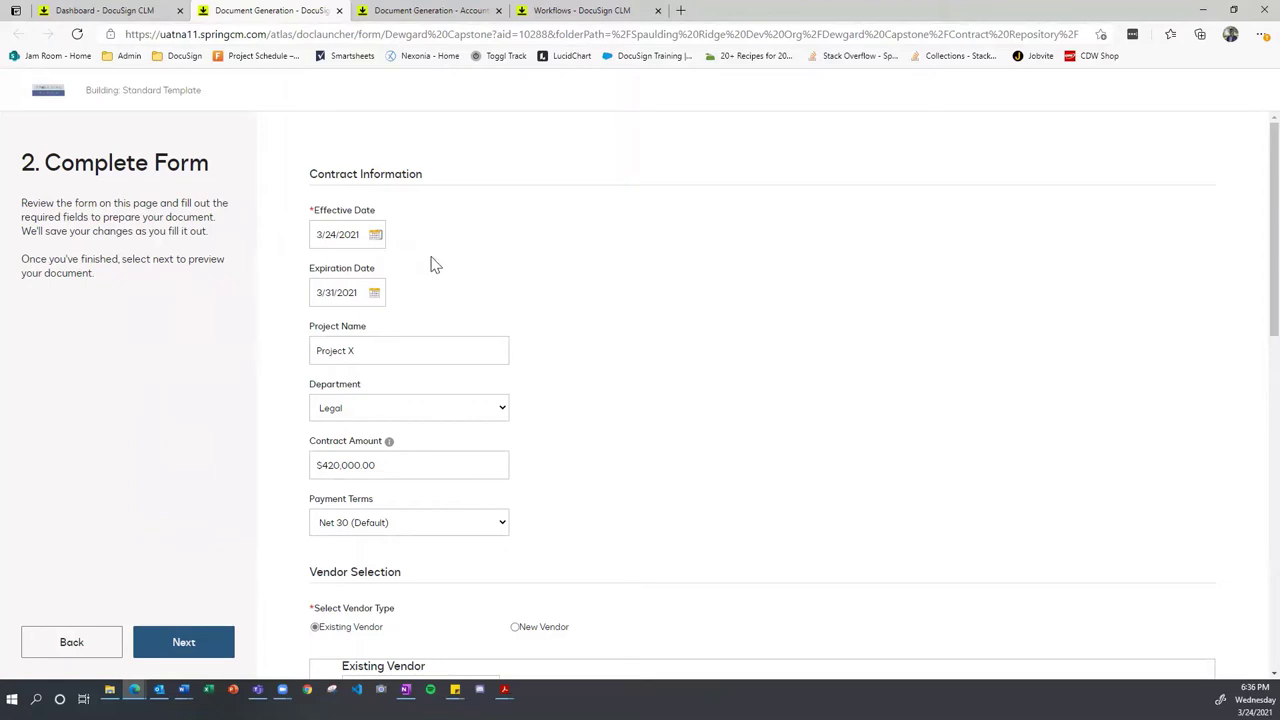
Step: Set the contract's project name to DocuSign CLM Capstone
{"action": "triple_click", "coordinate": [431, 353]}
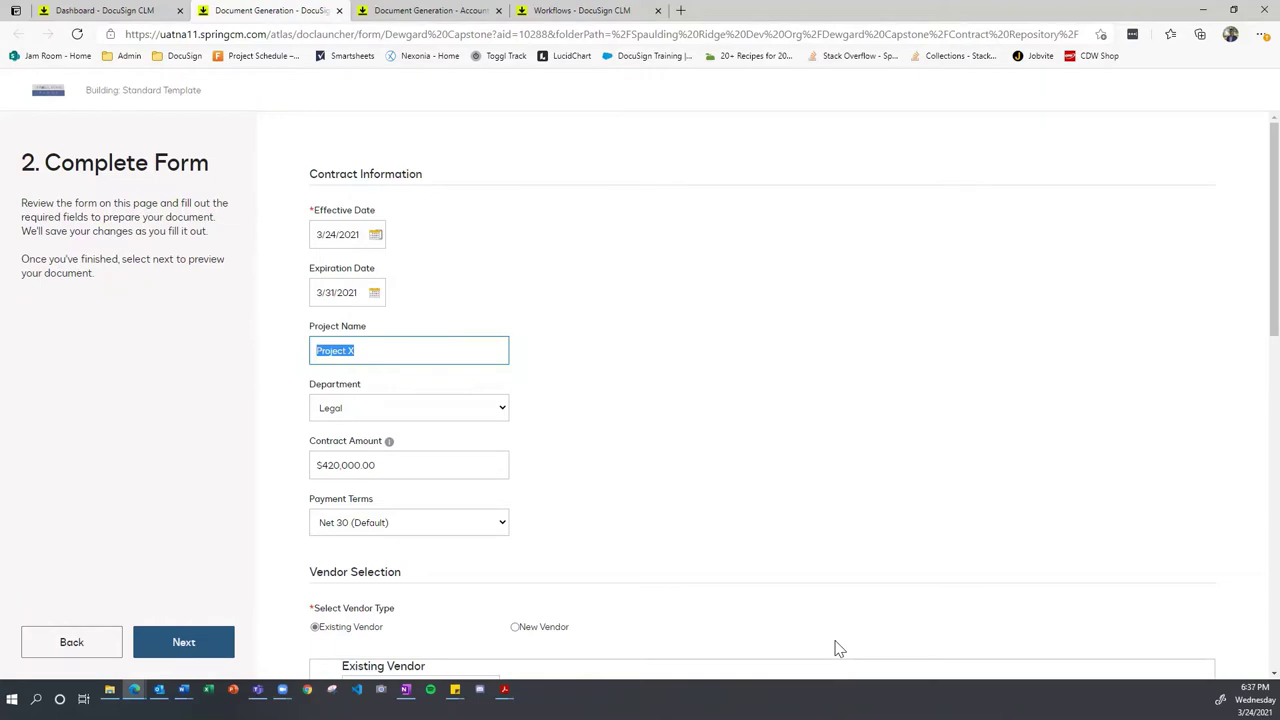
{"action": "type", "text": "DocuSign CLM Capstone"}
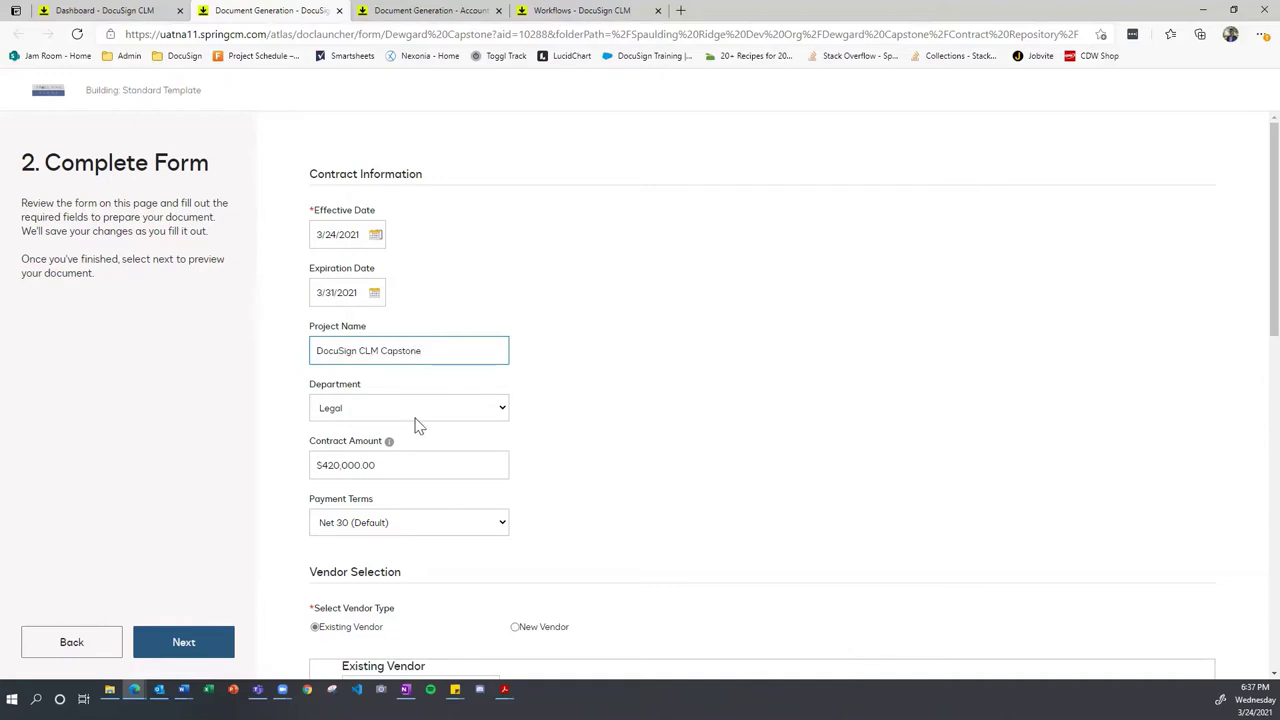
{"action": "left_click", "coordinate": [576, 421]}
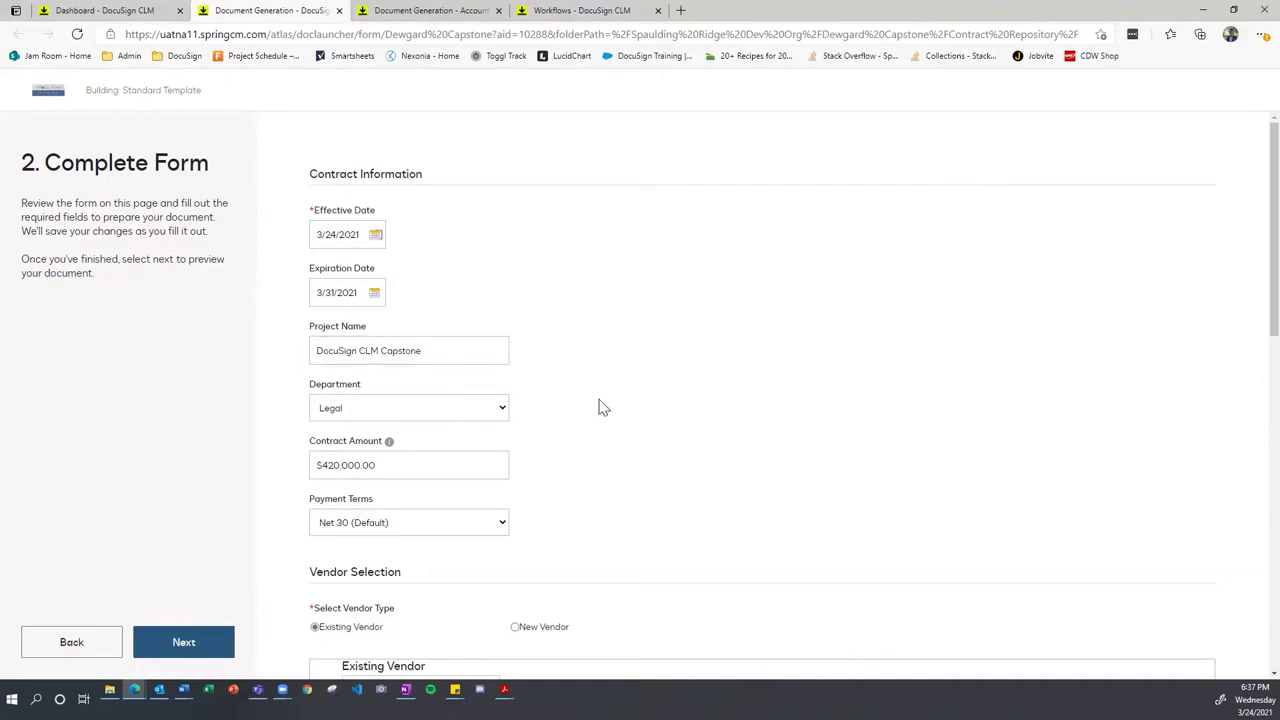
Step: Set the contract amount to $1,000,000.00 and the department to Compliance
{"action": "left_click_drag", "start_coordinate": [390, 465], "coordinate": [290, 472]}
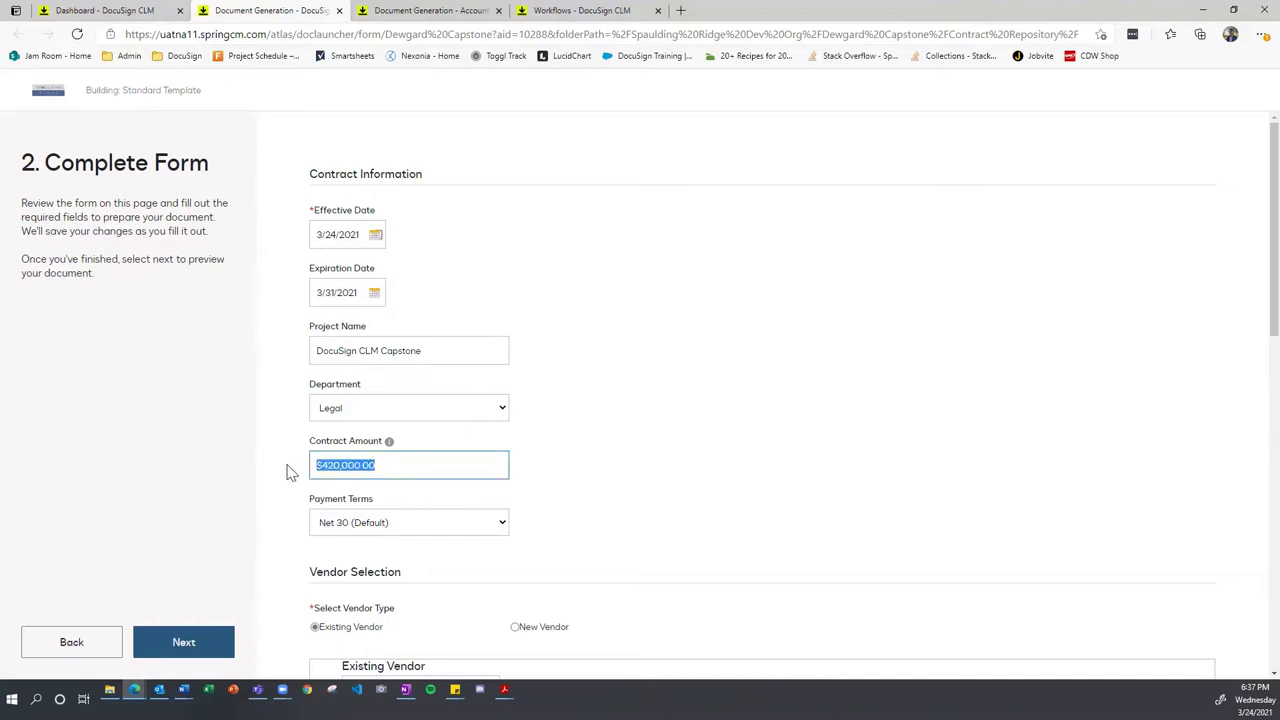
{"action": "type", "text": "1,000"}
{"action": "type", "text": ",000"}
{"action": "type", "text": "$"}
{"action": "type", "text": ".00"}
{"action": "left_click", "coordinate": [577, 436]}
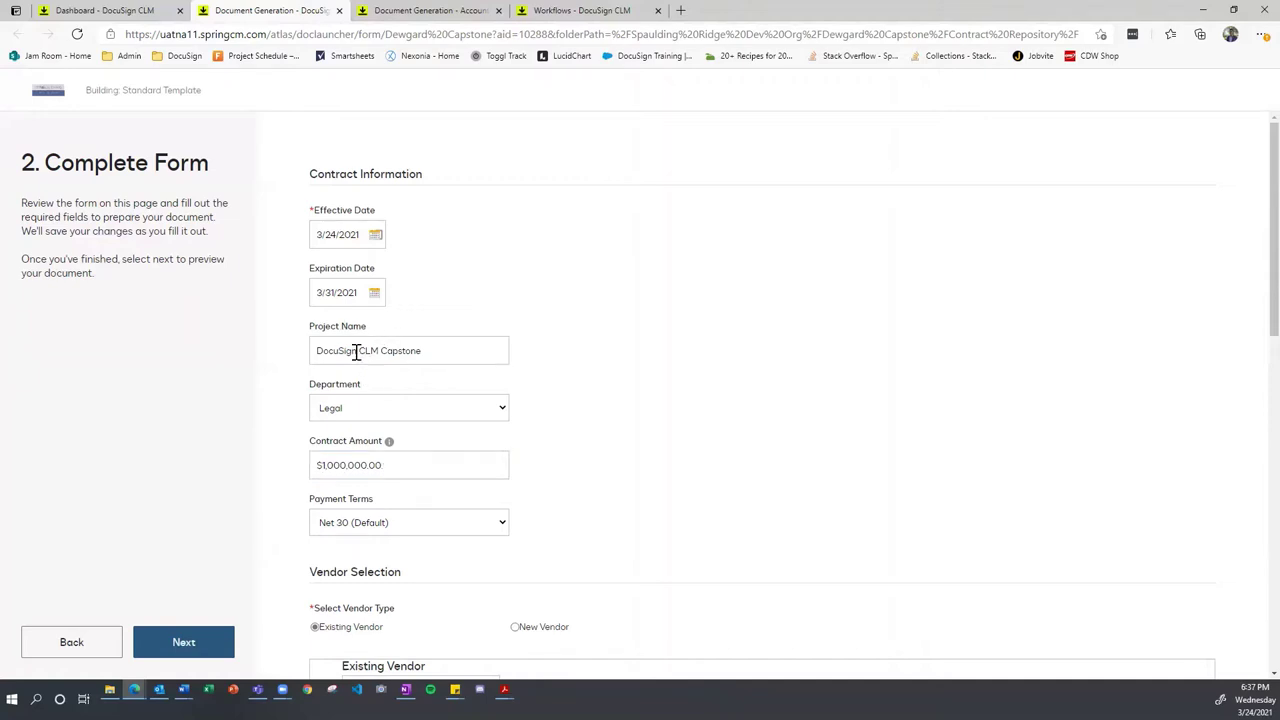
{"action": "left_click", "coordinate": [425, 411]}
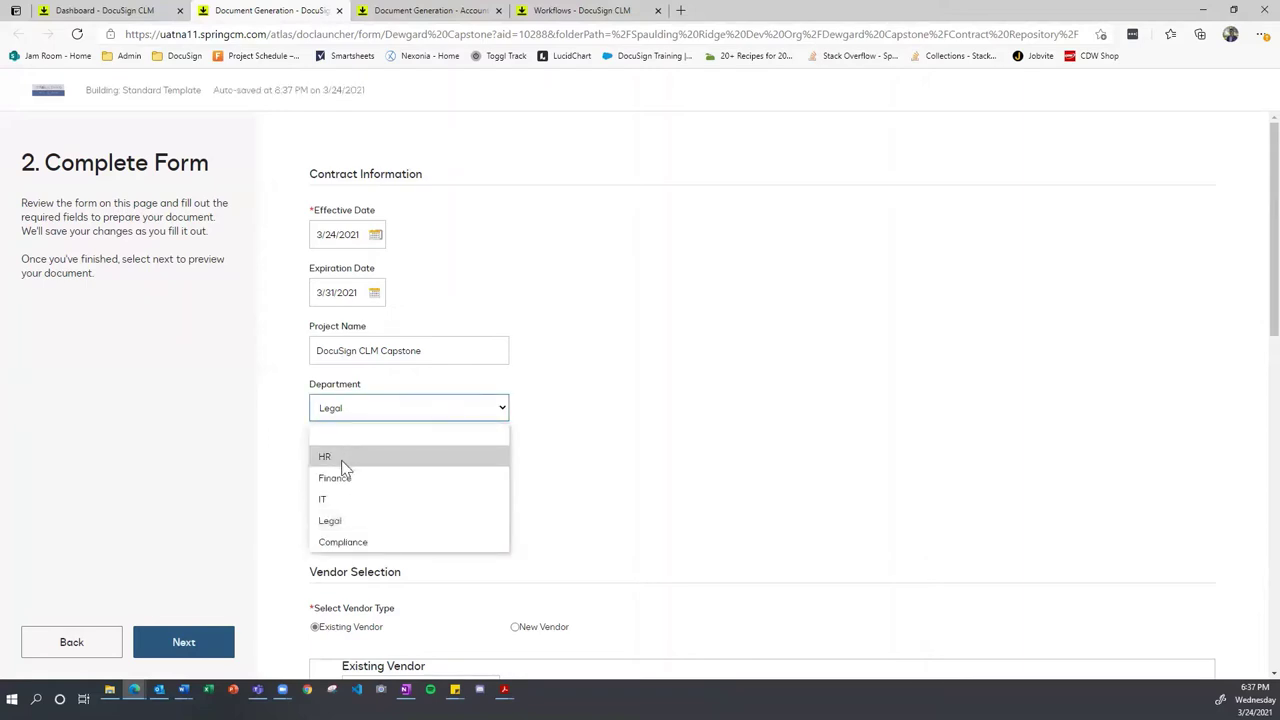
{"action": "left_click", "coordinate": [352, 543]}
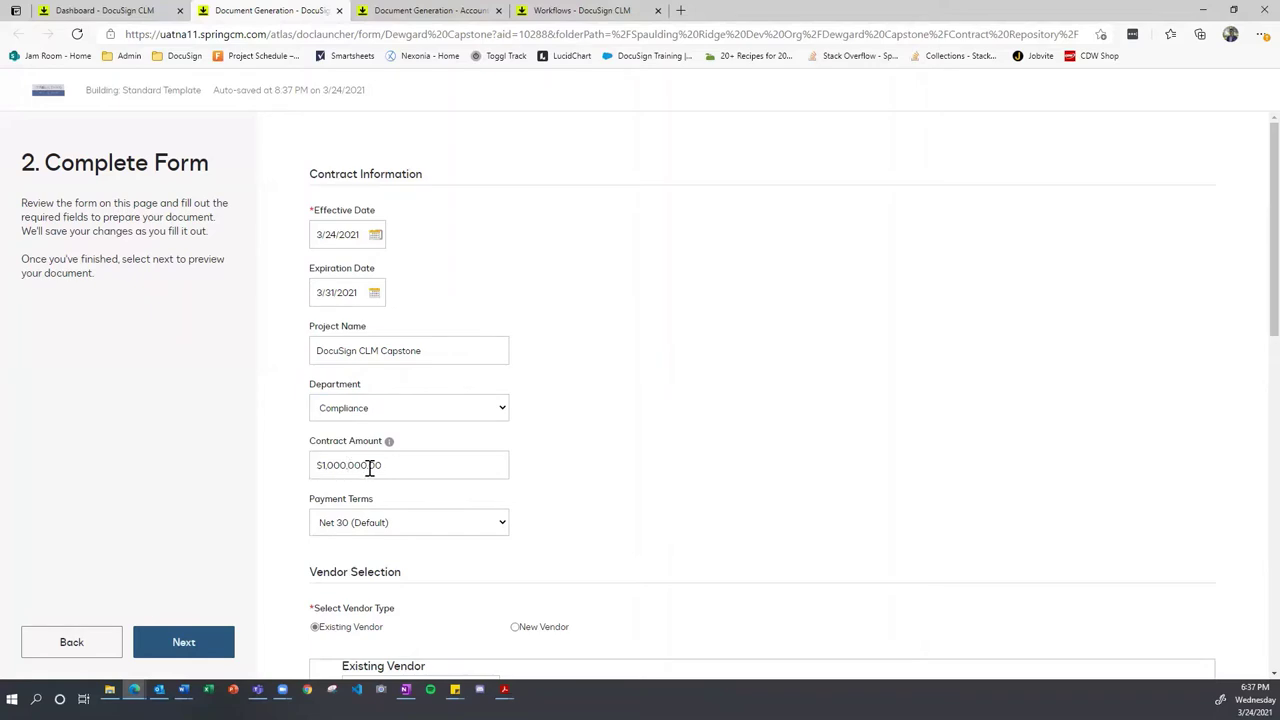
Step: Set the payment terms to Other (Additional Info Required) and enter Net 365 as the other payment terms
{"action": "scroll", "coordinate": [384, 468], "scroll_direction": "down", "scroll_amount": 1}
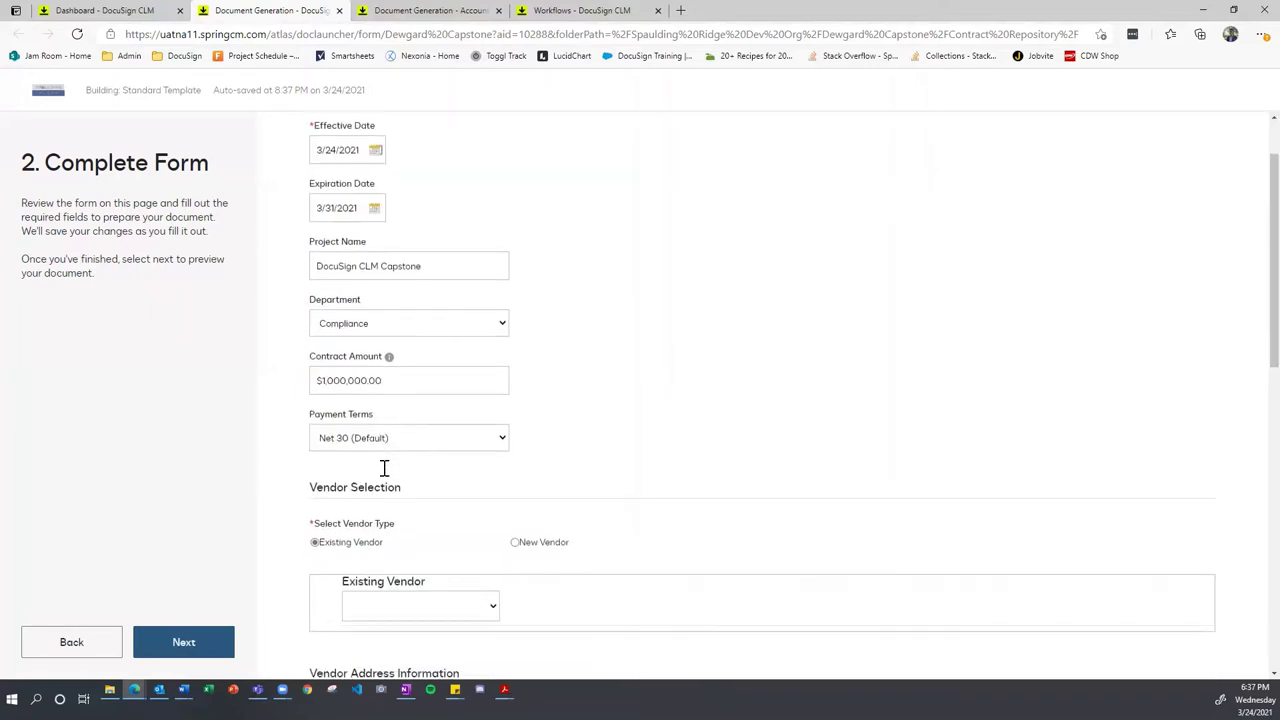
{"action": "left_click", "coordinate": [502, 440]}
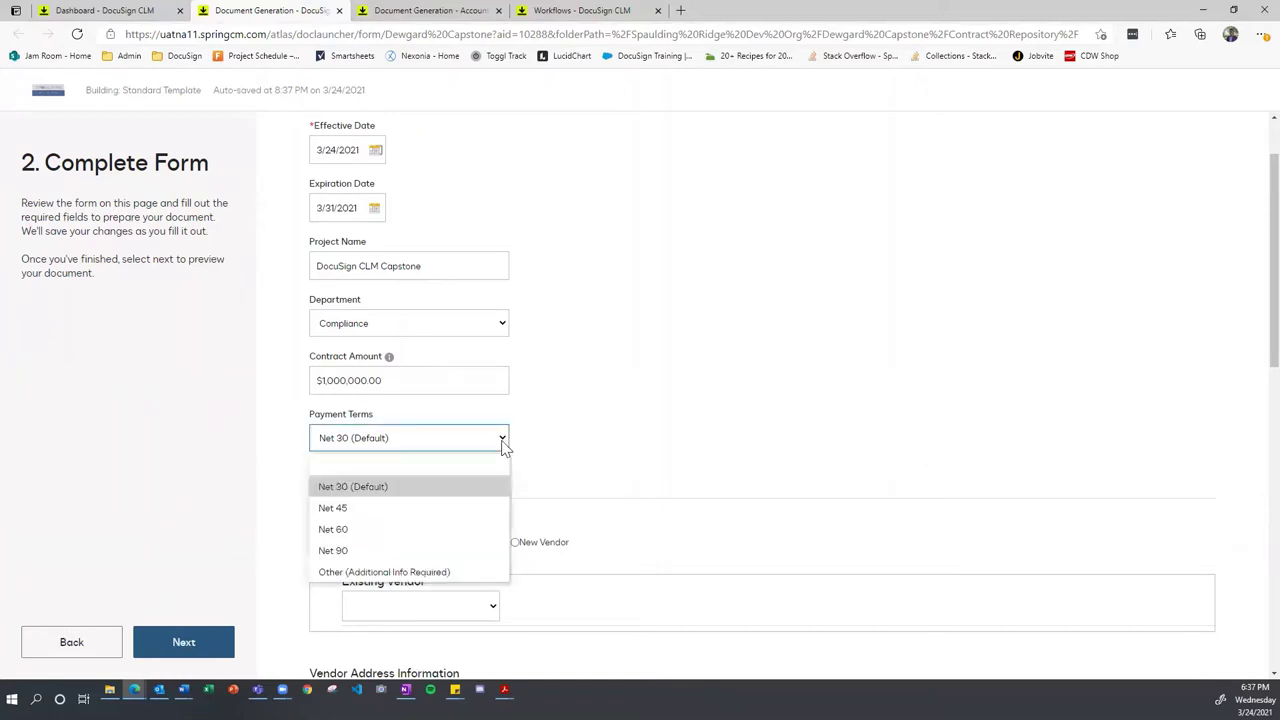
{"action": "left_click", "coordinate": [376, 578]}
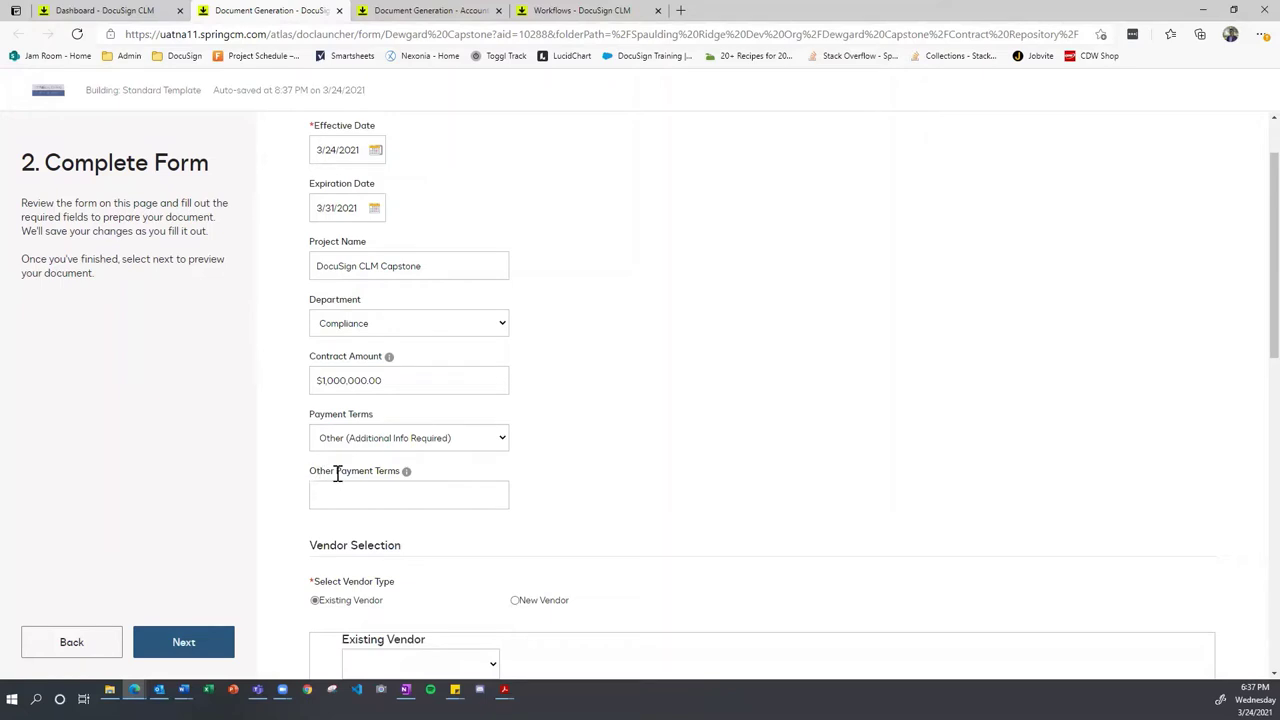
{"action": "left_click", "coordinate": [396, 498]}
{"action": "type", "text": "65"}
{"action": "left_click", "coordinate": [568, 462]}
{"action": "left_click", "coordinate": [487, 441]}
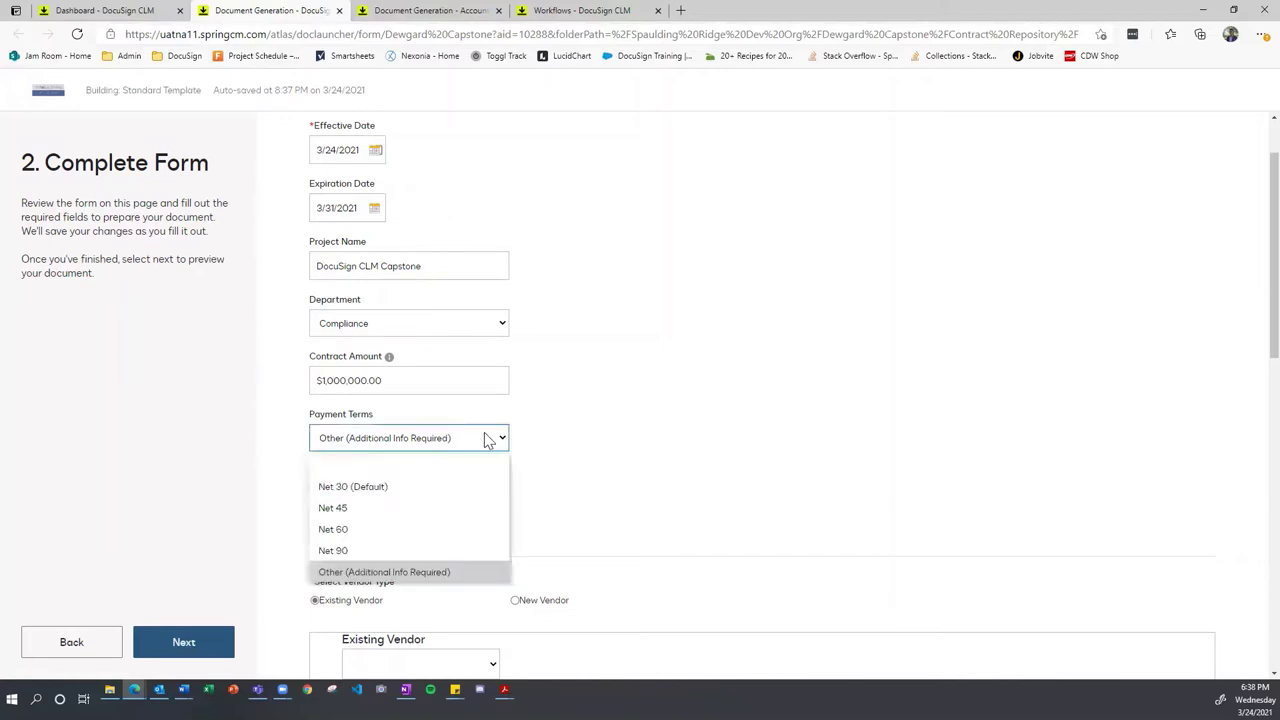
{"action": "left_click", "coordinate": [487, 440]}
Step: Examine the existing vendor choices and the field offered for a new vendor in the Vendor Selection section
{"action": "scroll", "coordinate": [491, 437], "scroll_direction": "down", "scroll_amount": 3}
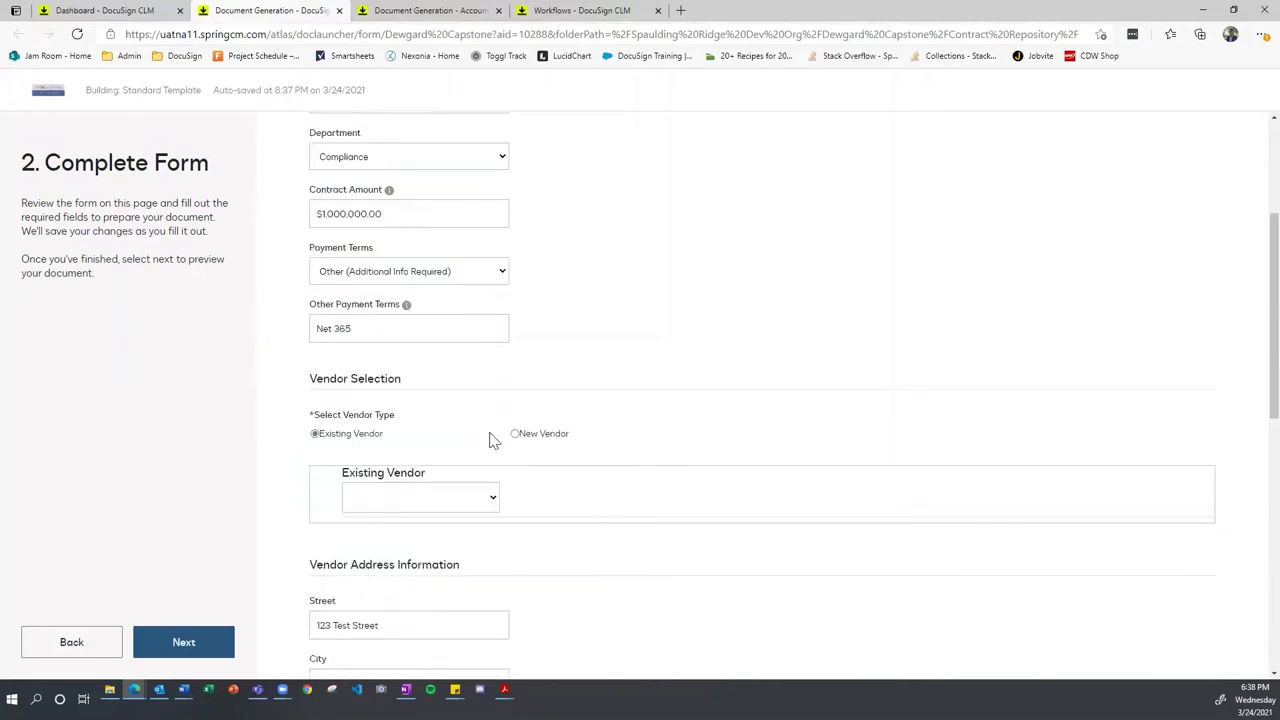
{"action": "scroll", "coordinate": [489, 439], "scroll_direction": "up", "scroll_amount": 1}
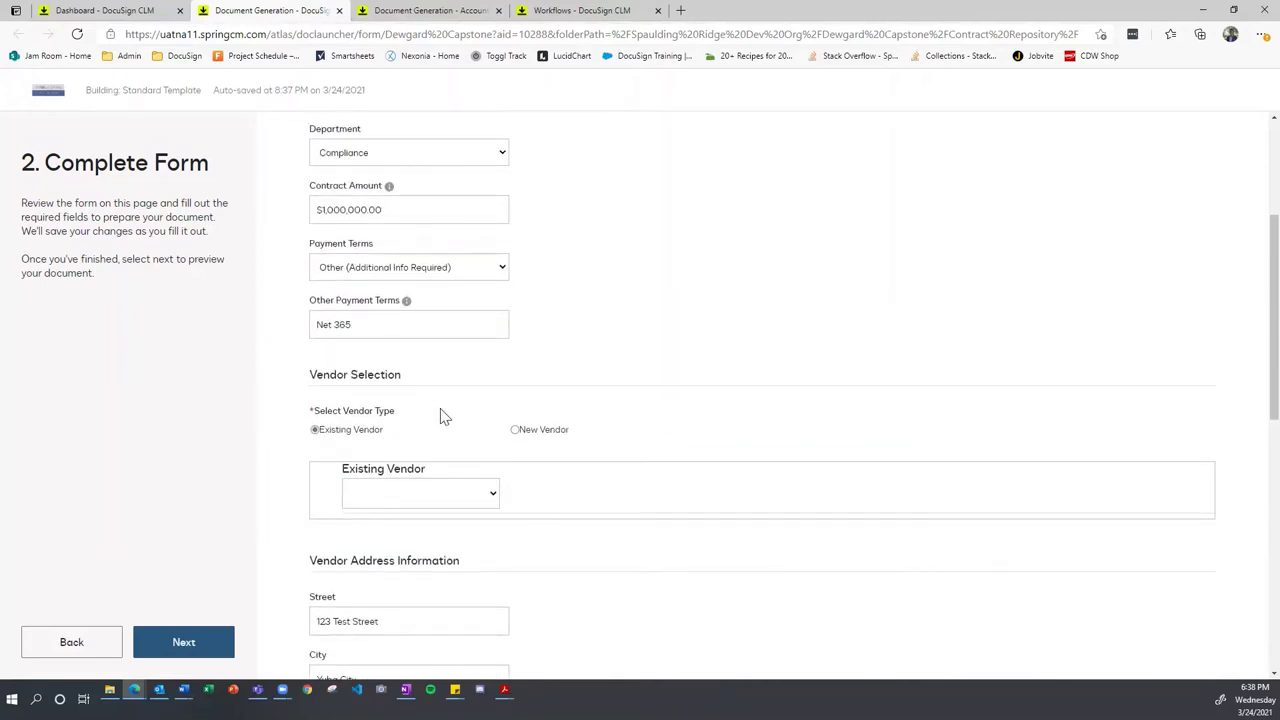
{"action": "left_click", "coordinate": [491, 496]}
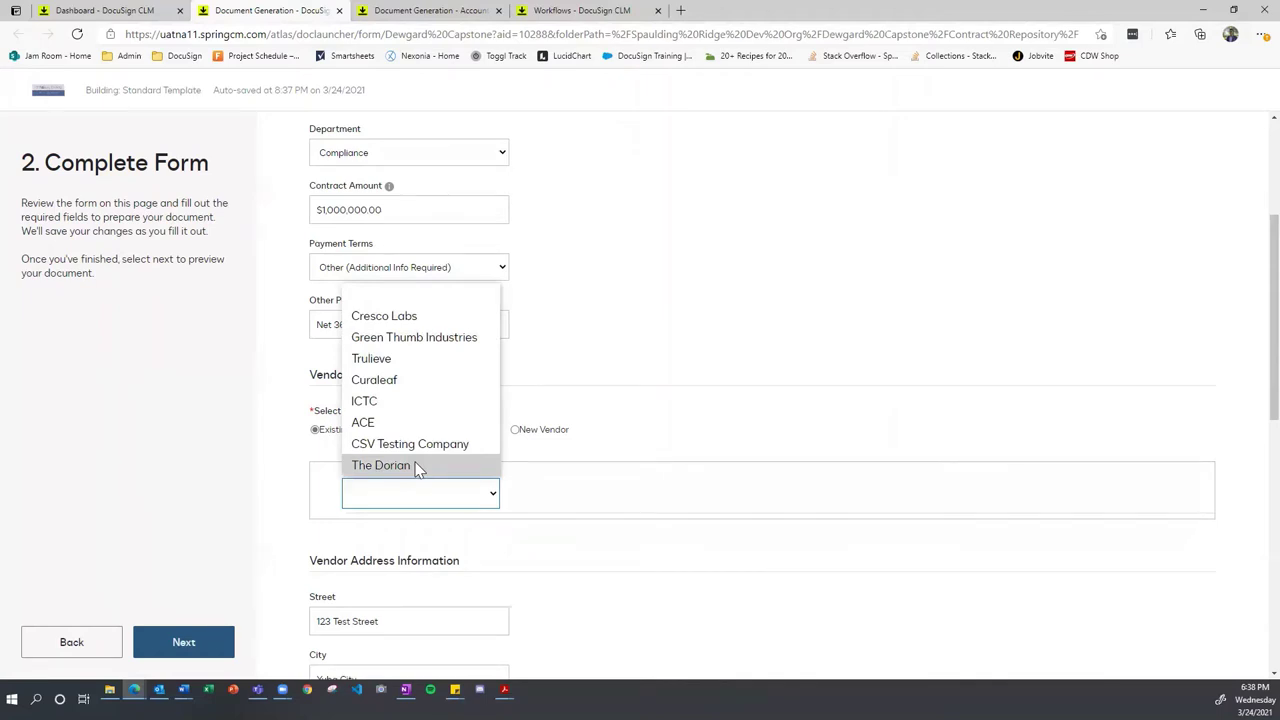
{"action": "left_click", "coordinate": [534, 457]}
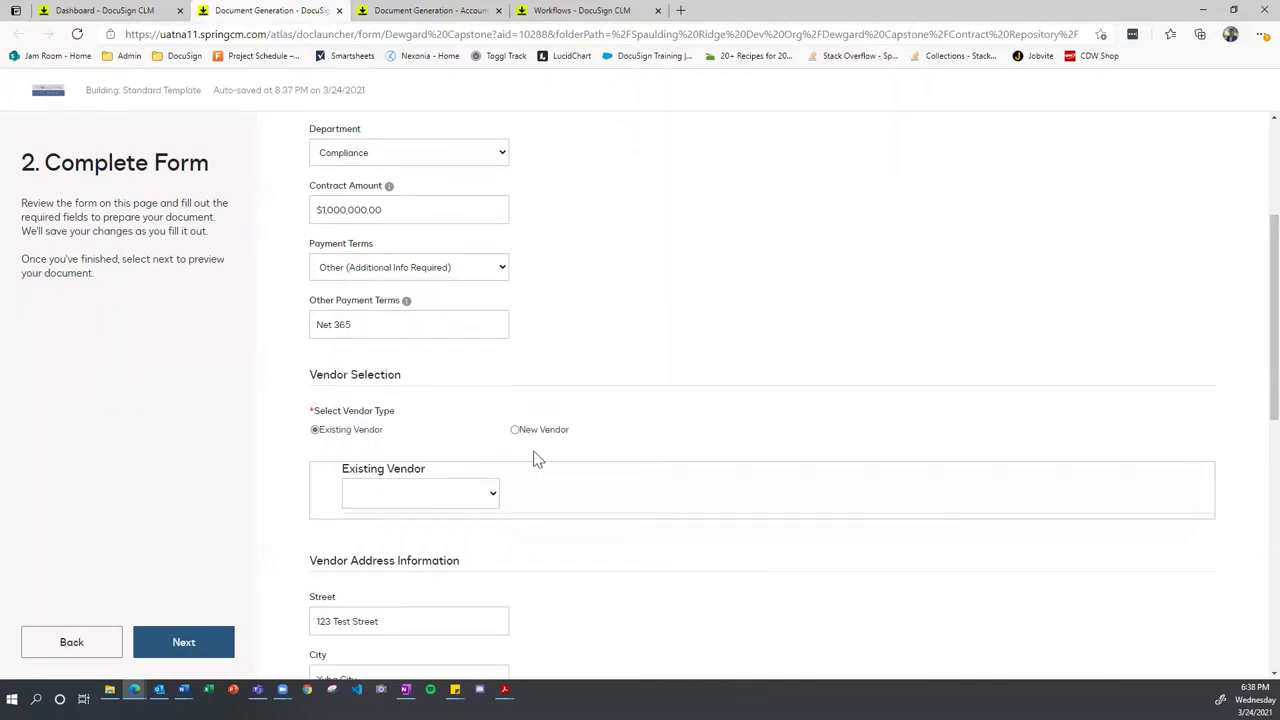
{"action": "left_click", "coordinate": [450, 500]}
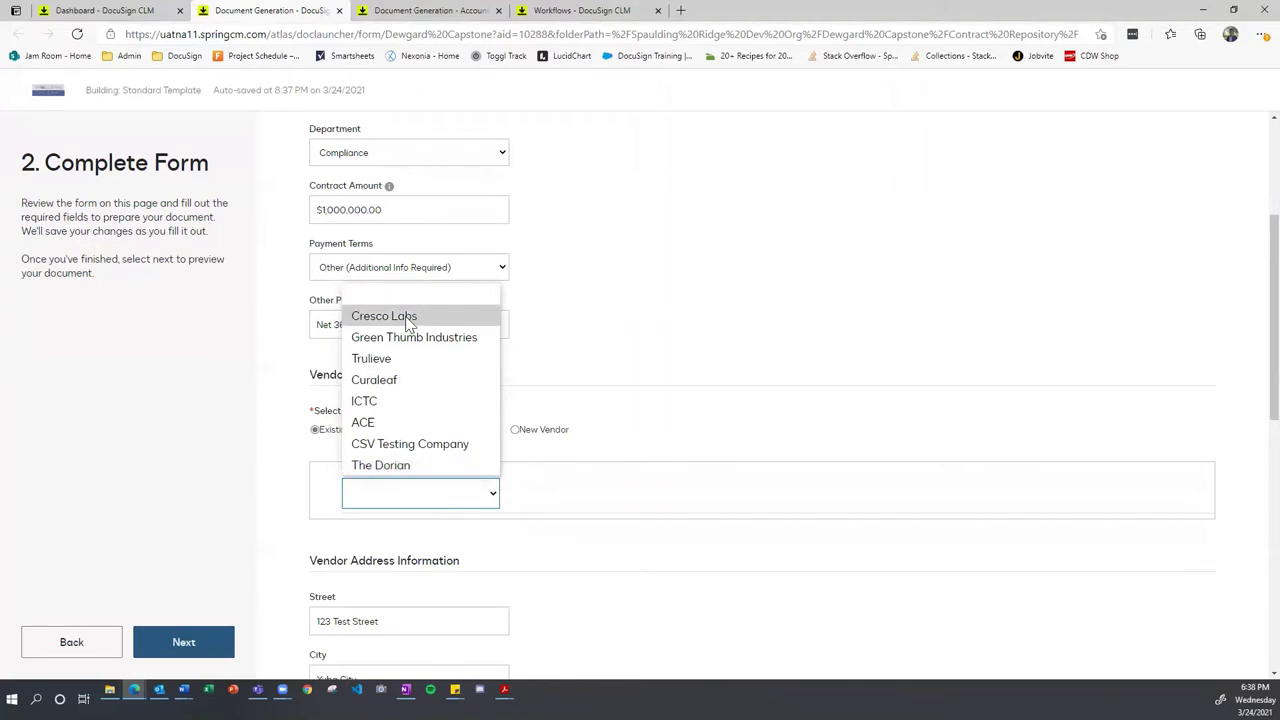
{"action": "left_click", "coordinate": [516, 431]}
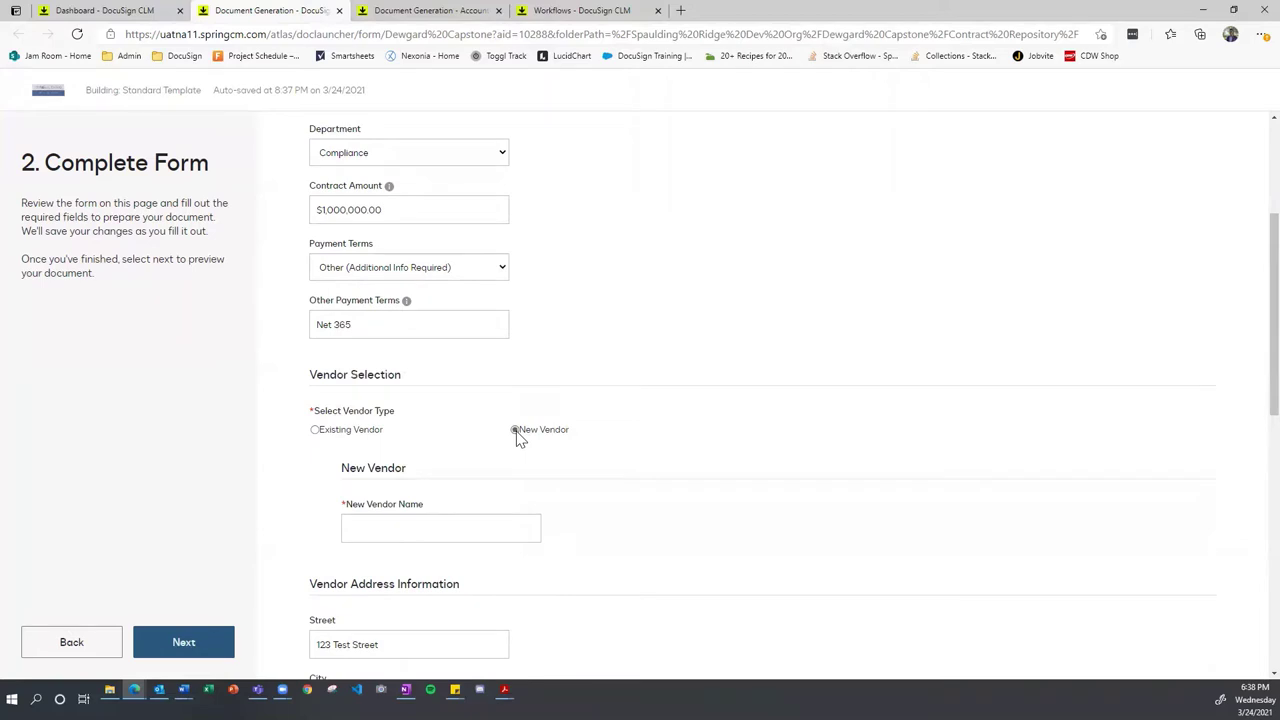
{"action": "left_click", "coordinate": [316, 431]}
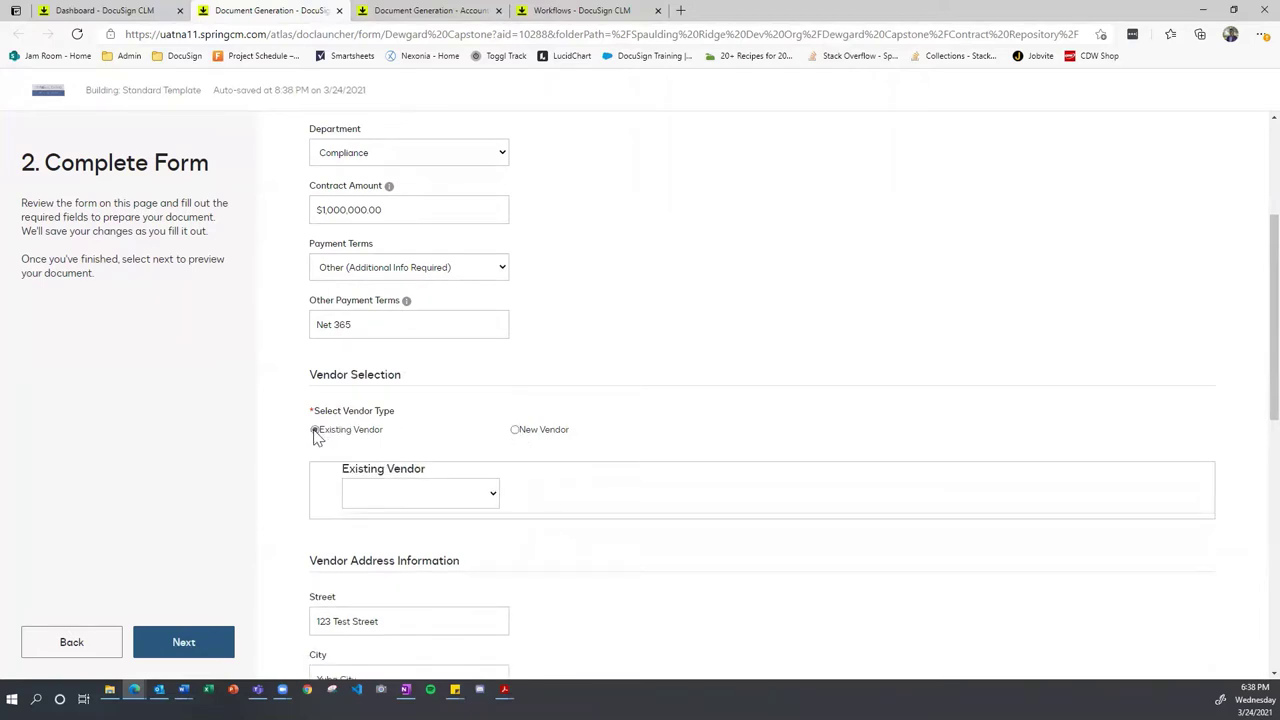
{"action": "left_click", "coordinate": [476, 503]}
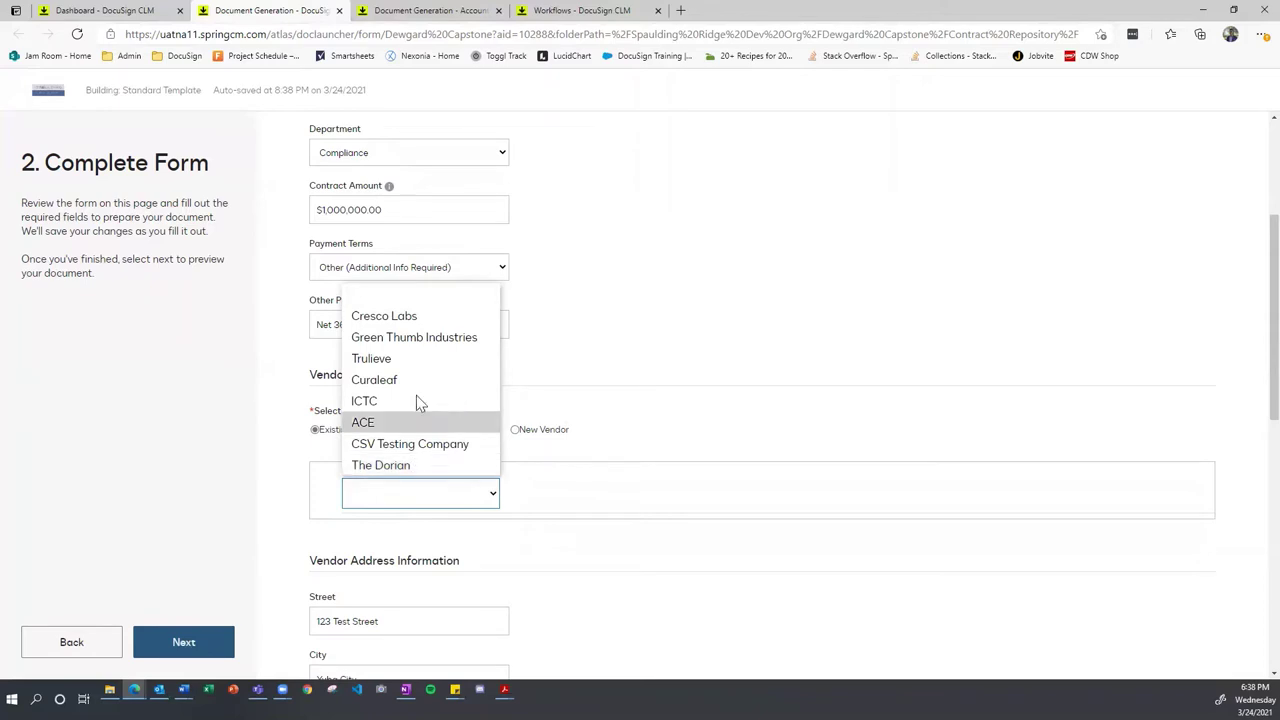
{"action": "left_click", "coordinate": [636, 418]}
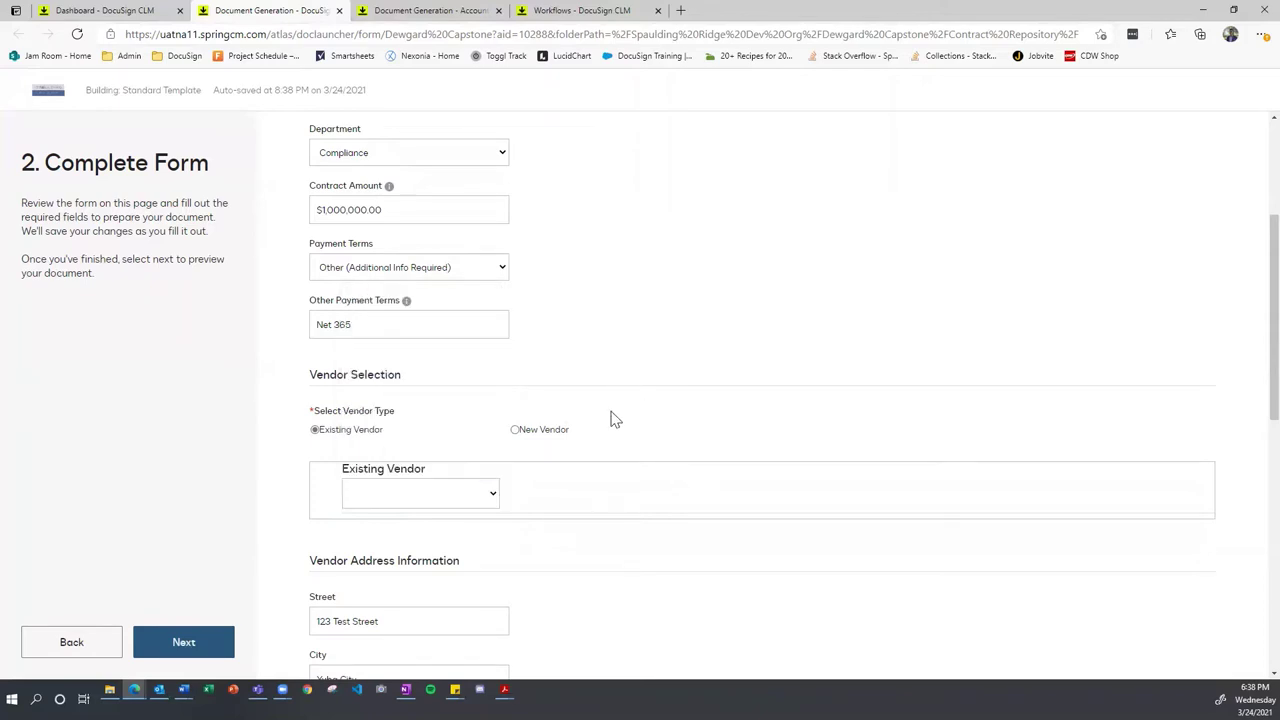
Step: Switch the vendor type to New Vendor and name the new vendor Spaulding Ridge
{"action": "left_click", "coordinate": [515, 429]}
{"action": "left_click", "coordinate": [397, 528]}
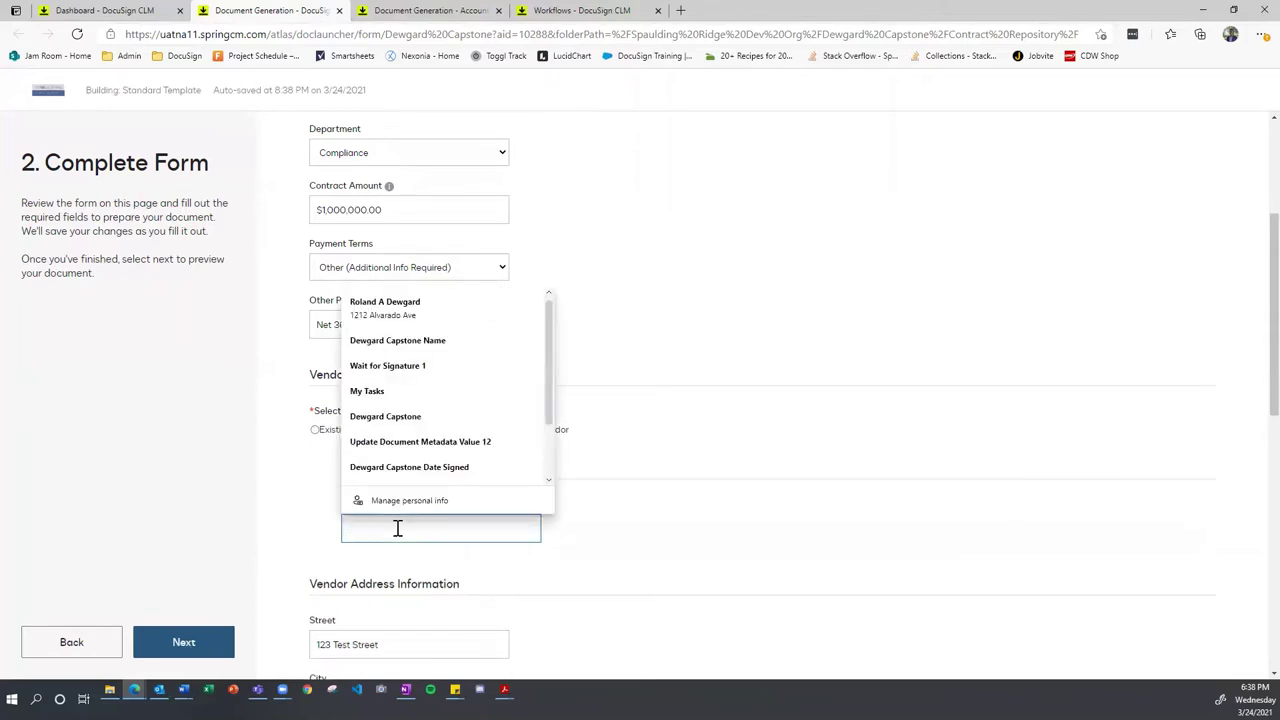
{"action": "type", "text": "Spaulding"}
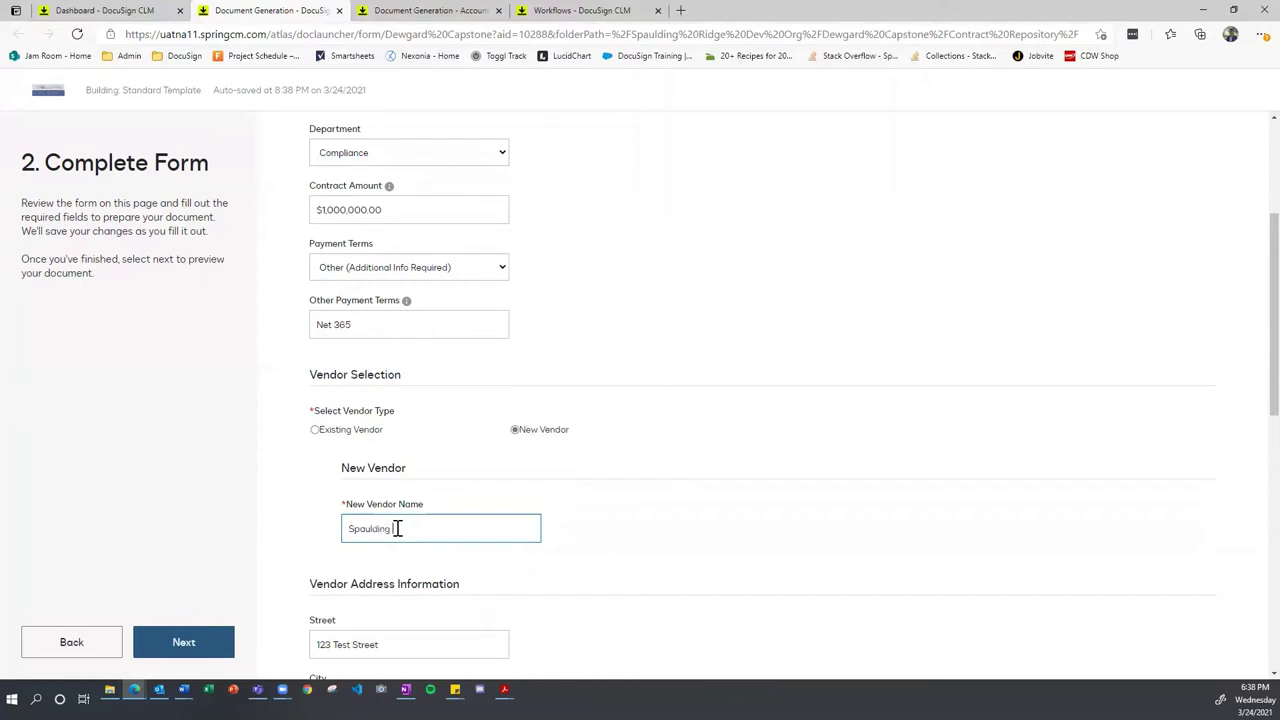
{"action": "type", "text": " Ridge"}
{"action": "left_click", "coordinate": [636, 528]}
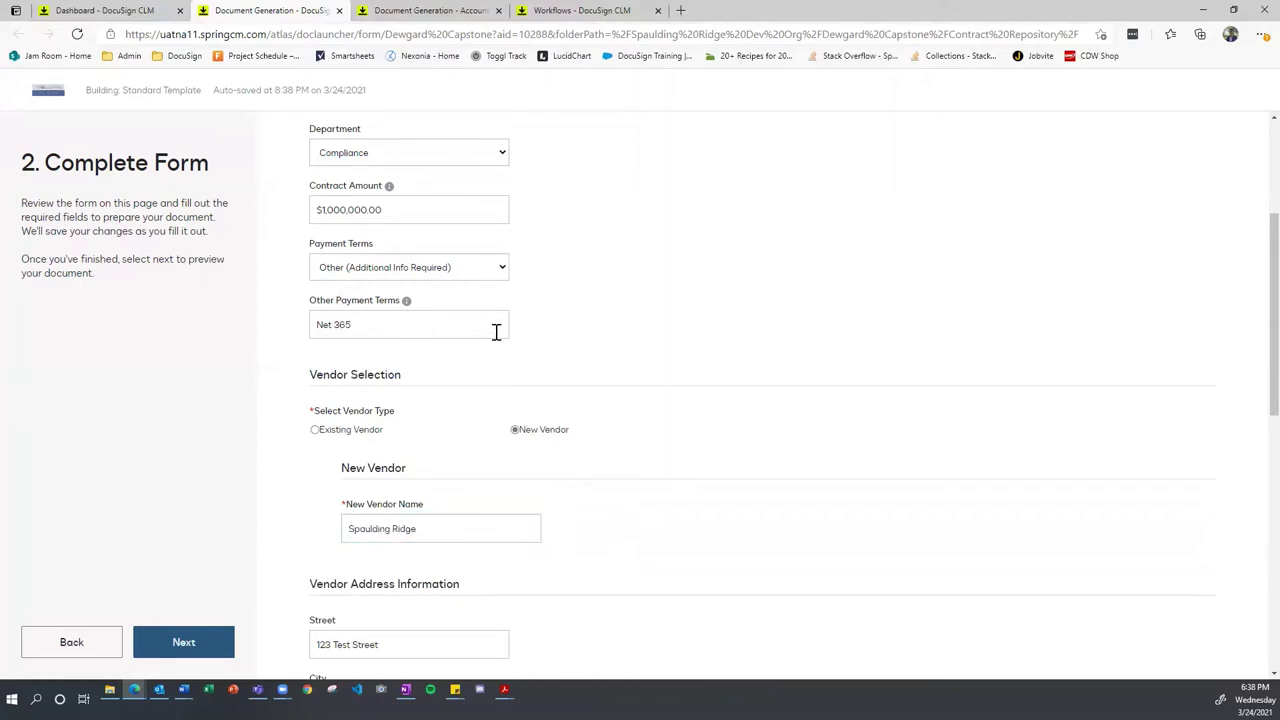
Step: Replace the street number and the city in the vendor's address information
{"action": "scroll", "coordinate": [530, 338], "scroll_direction": "down", "scroll_amount": 3}
{"action": "scroll", "coordinate": [535, 332], "scroll_direction": "down", "scroll_amount": 2}
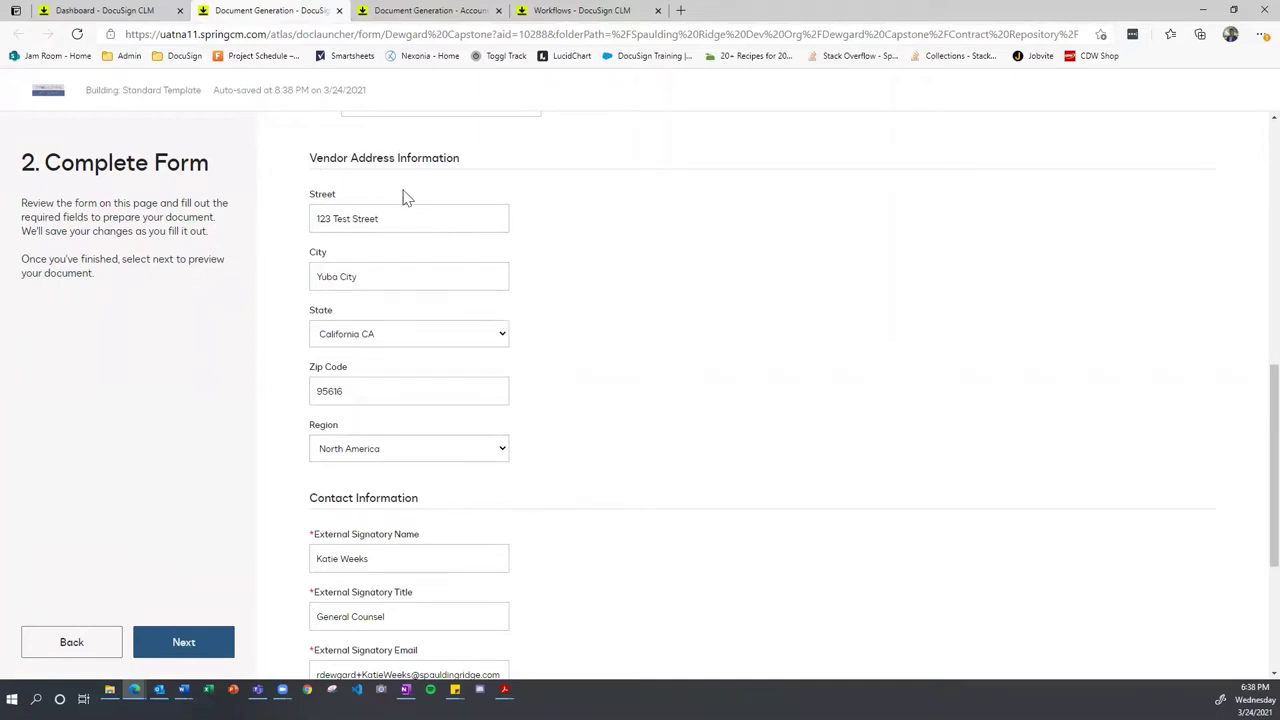
{"action": "left_click_drag", "start_coordinate": [409, 224], "coordinate": [258, 234]}
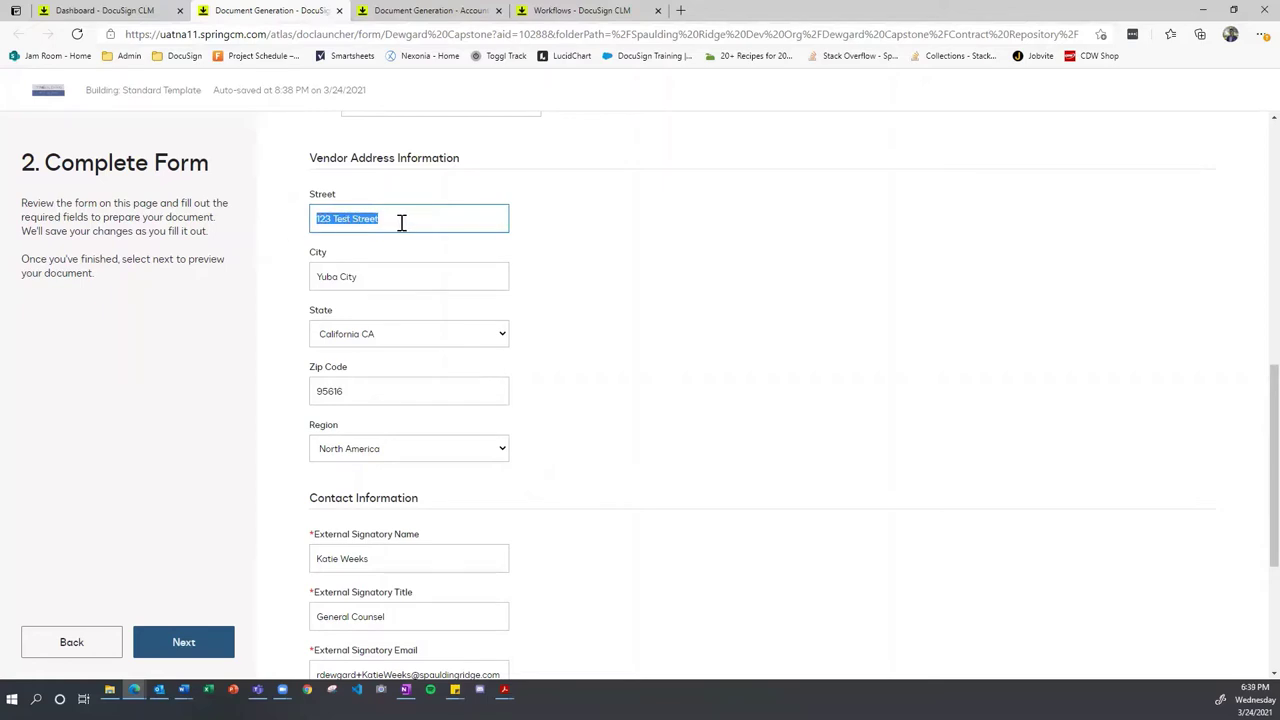
{"action": "left_click", "coordinate": [328, 222]}
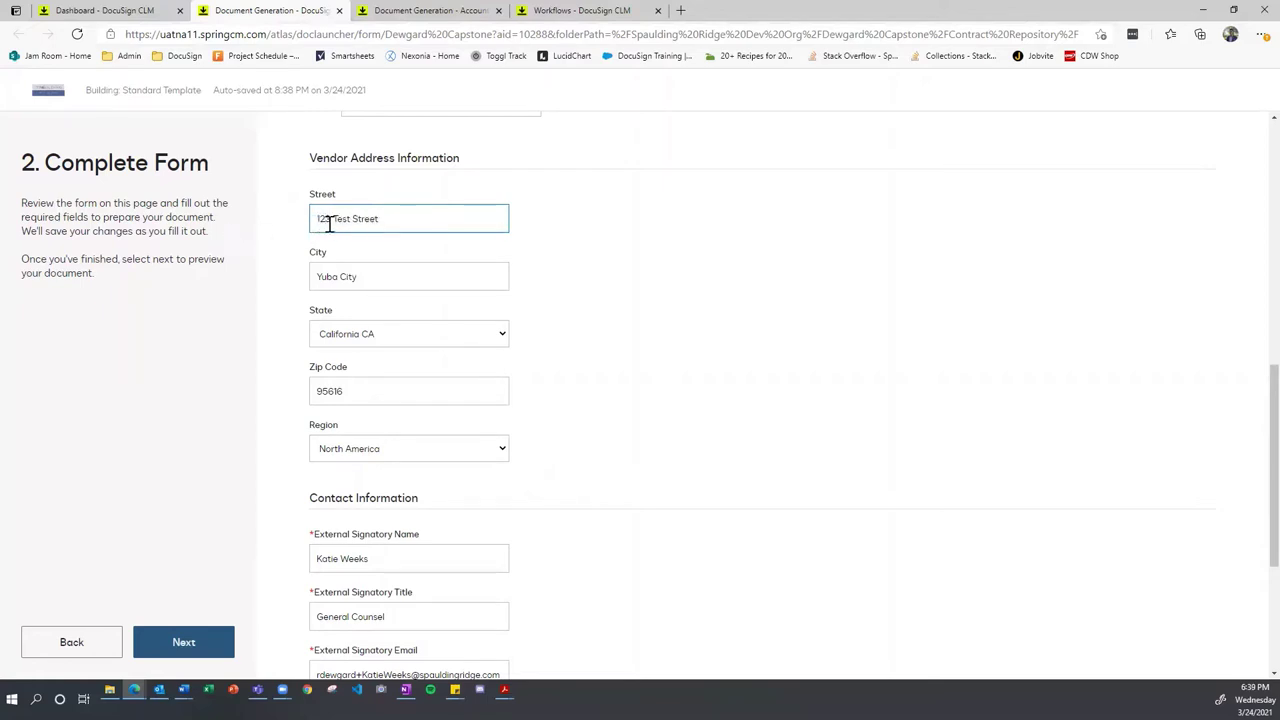
{"action": "left_click_drag", "start_coordinate": [331, 220], "coordinate": [208, 218]}
{"action": "type", "text": "456"}
{"action": "left_click_drag", "start_coordinate": [371, 283], "coordinate": [245, 290]}
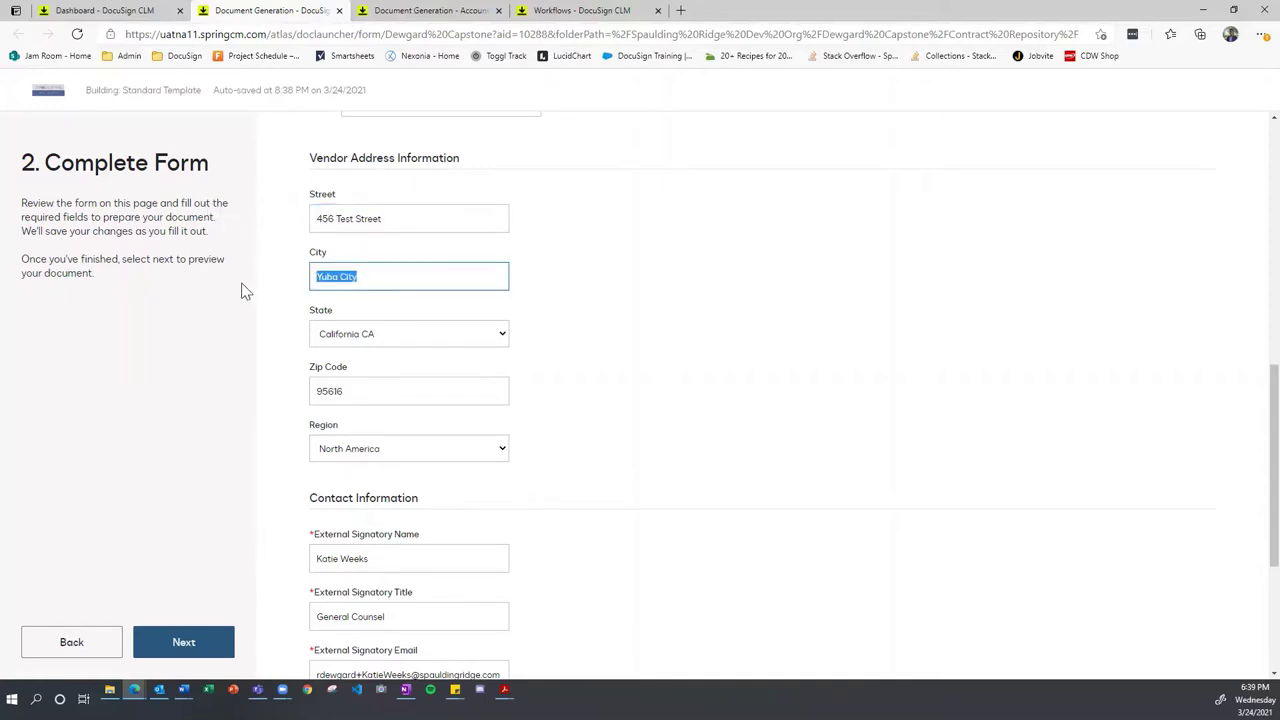
{"action": "type", "text": "San Francisco"}
{"action": "left_click", "coordinate": [572, 390]}
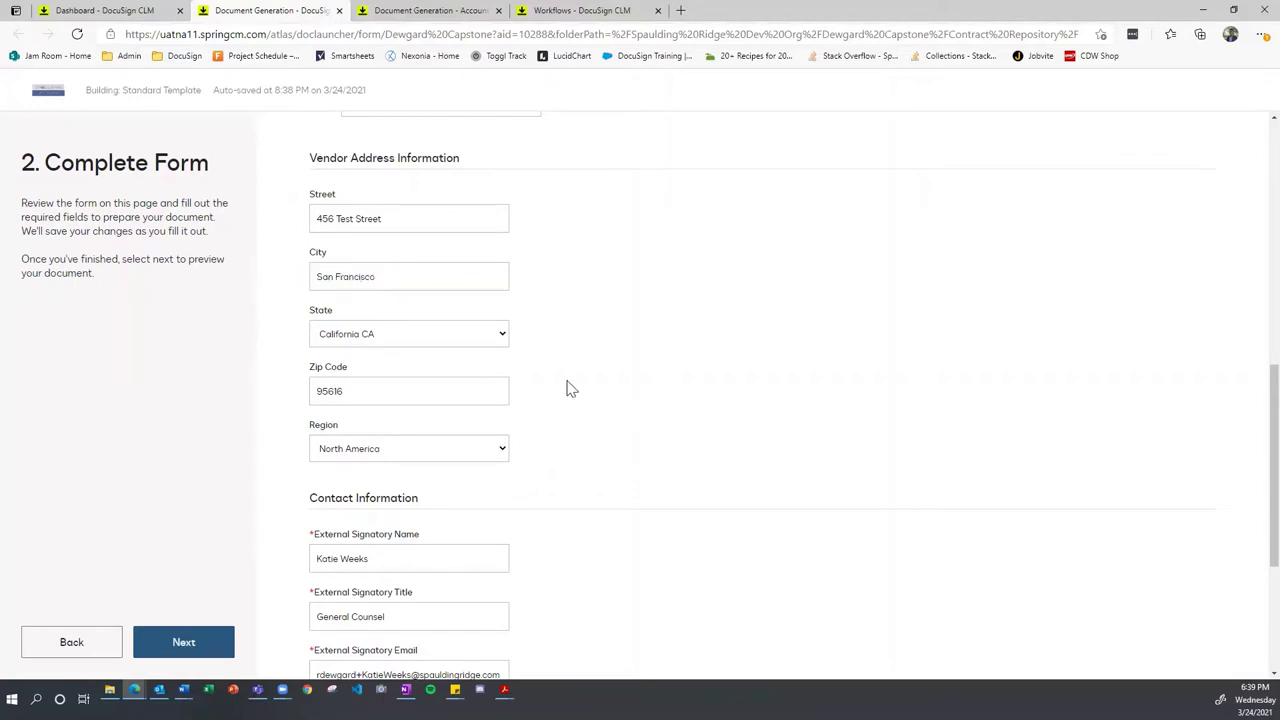
{"action": "left_click", "coordinate": [507, 334]}
{"action": "scroll", "coordinate": [409, 517], "scroll_direction": "down", "scroll_amount": 3}
{"action": "scroll", "coordinate": [414, 543], "scroll_direction": "up", "scroll_amount": 1}
{"action": "scroll", "coordinate": [608, 318], "scroll_direction": "up", "scroll_amount": 1}
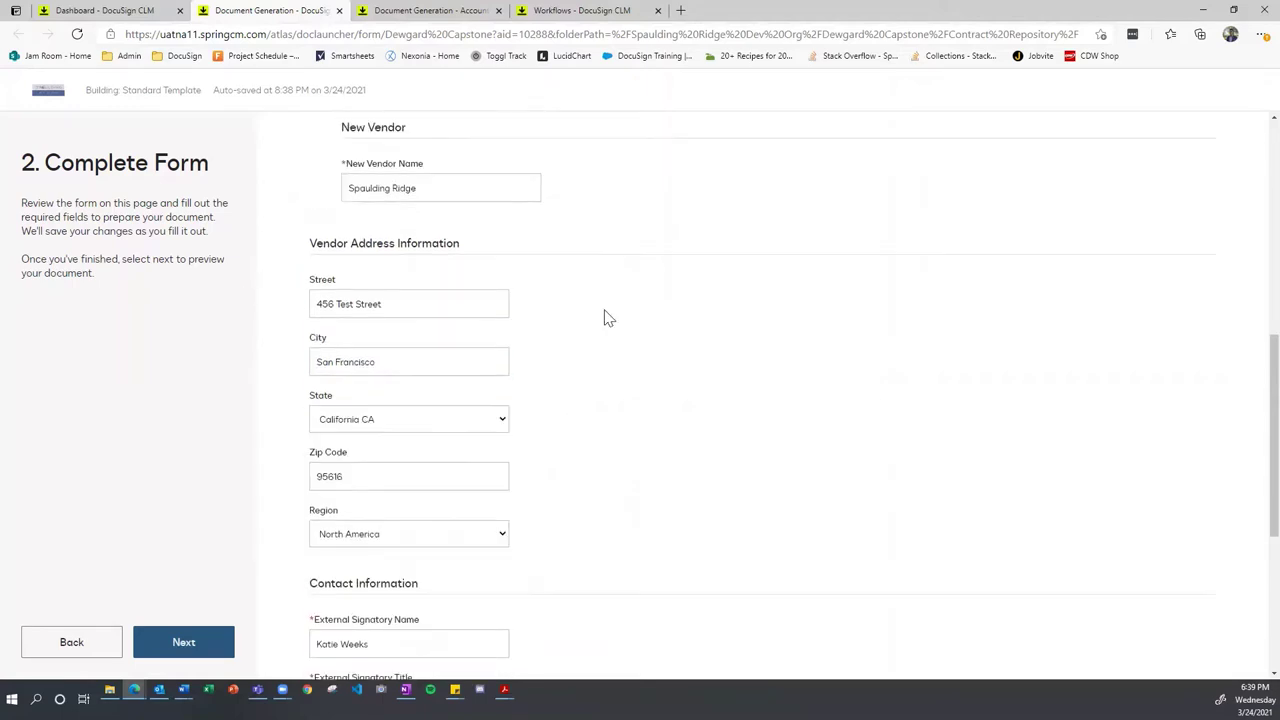
{"action": "scroll", "coordinate": [635, 393], "scroll_direction": "down", "scroll_amount": 3}
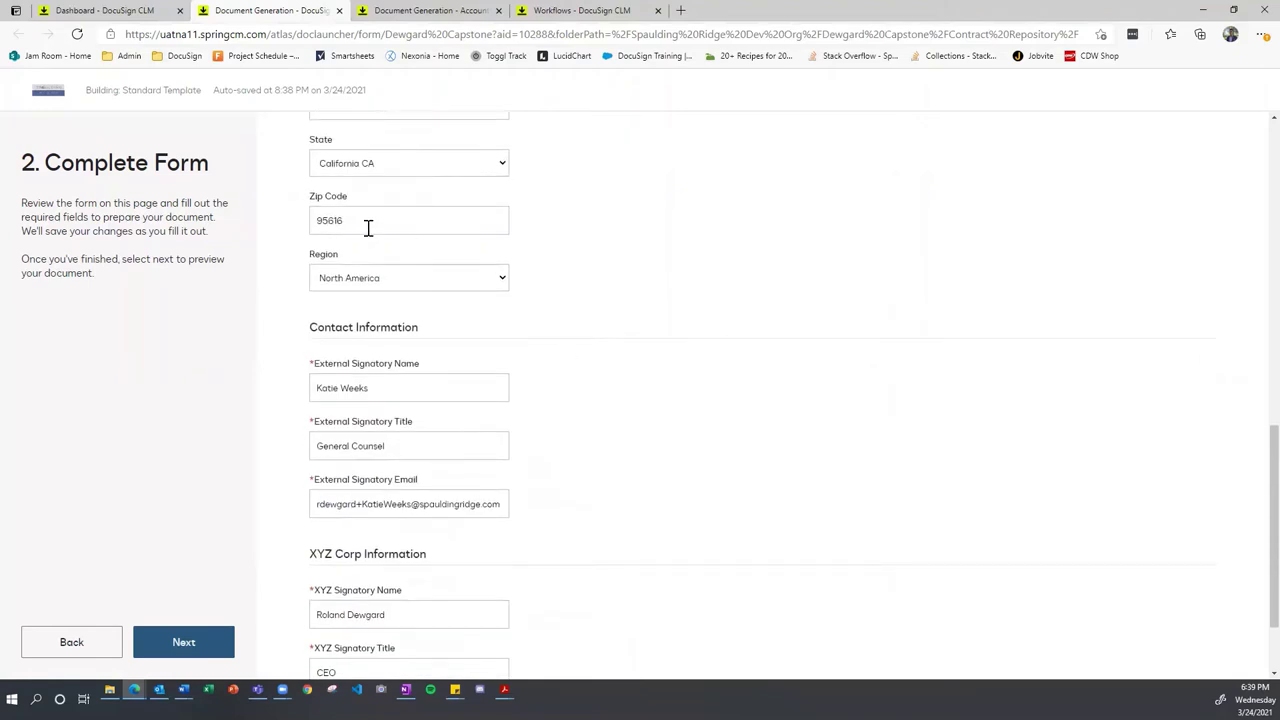
Step: Choose North America as the region in the vendor's address information
{"action": "left_click", "coordinate": [380, 287]}
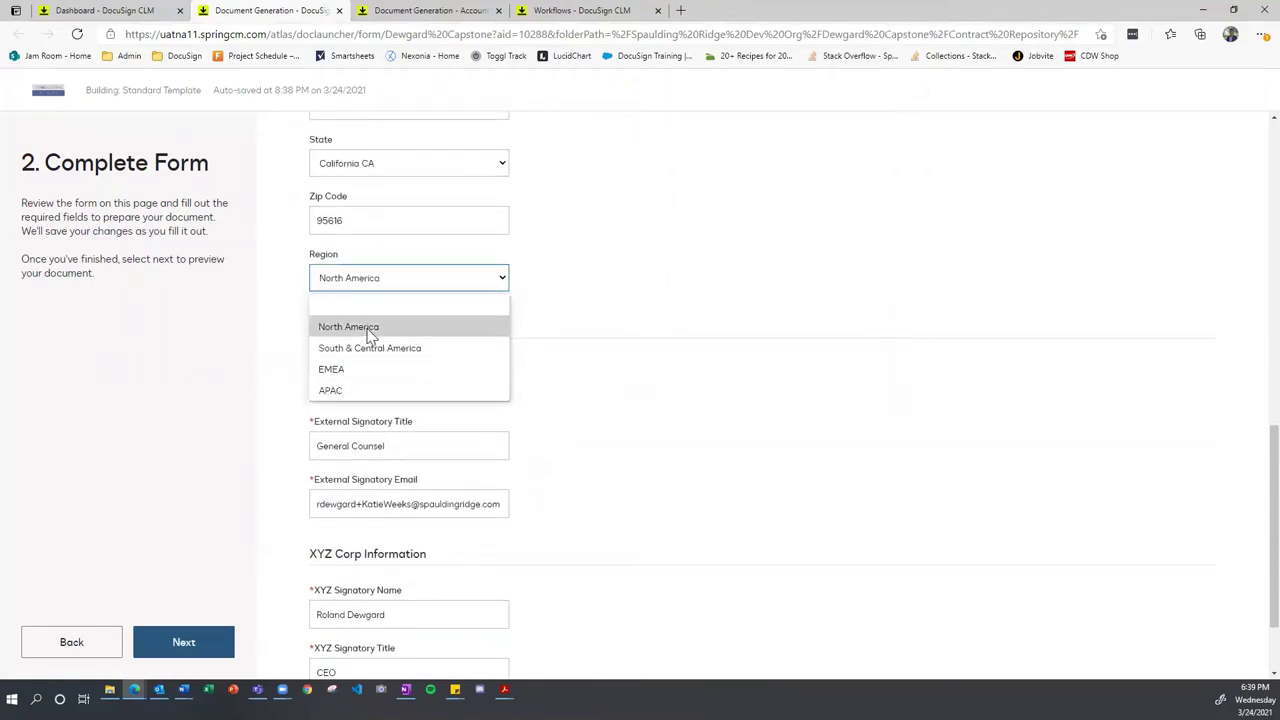
{"action": "left_click", "coordinate": [369, 329]}
{"action": "scroll", "coordinate": [594, 297], "scroll_direction": "down", "scroll_amount": 2}
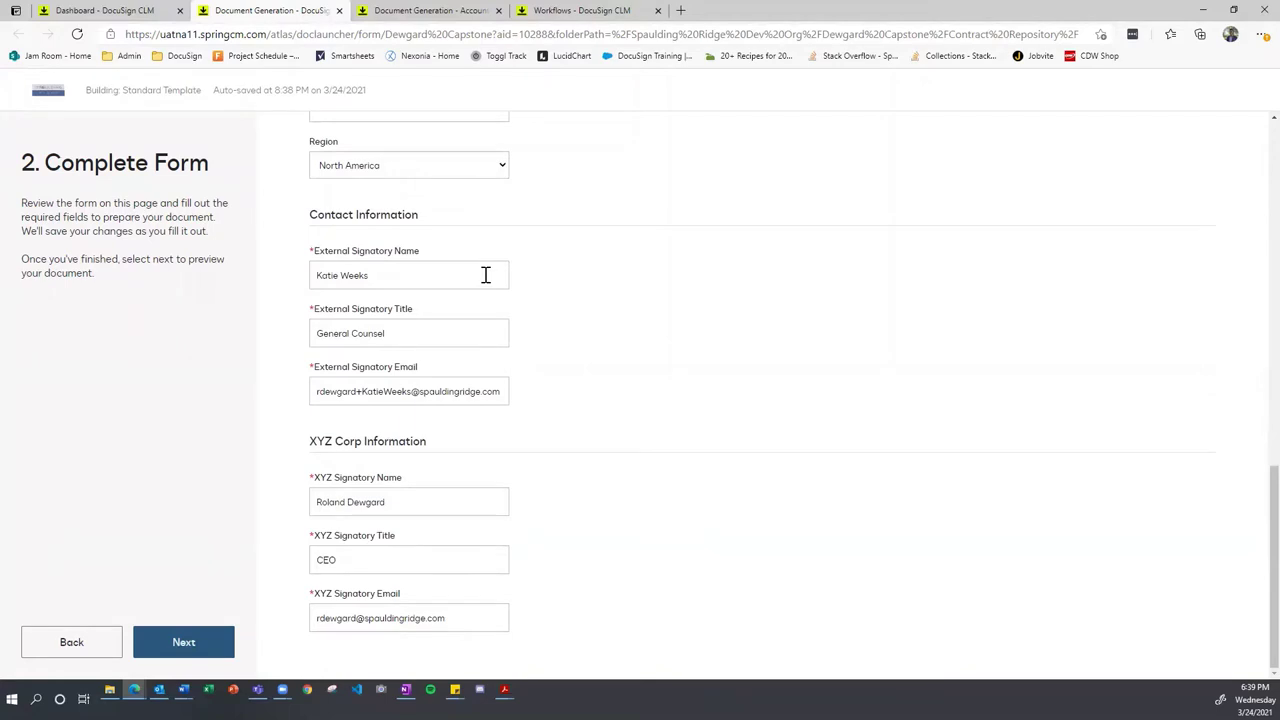
{"action": "scroll", "coordinate": [485, 280], "scroll_direction": "up", "scroll_amount": 5}
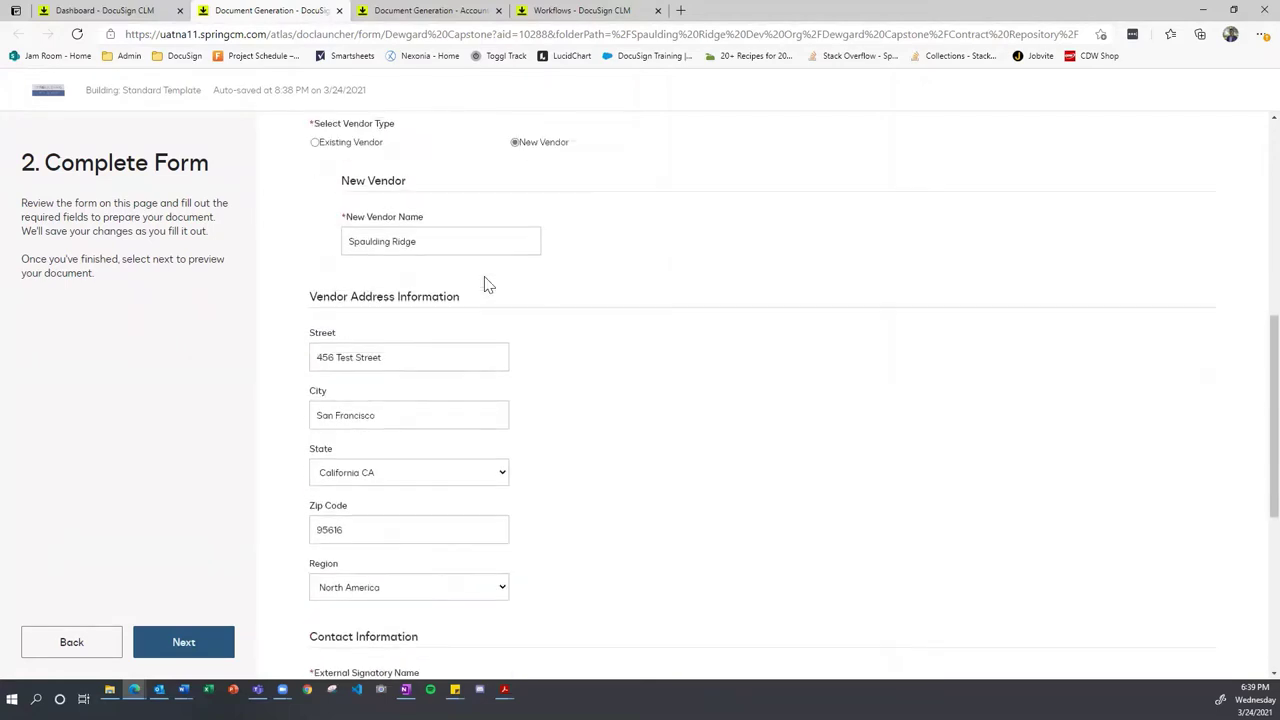
{"action": "scroll", "coordinate": [385, 350], "scroll_direction": "down", "scroll_amount": 5}
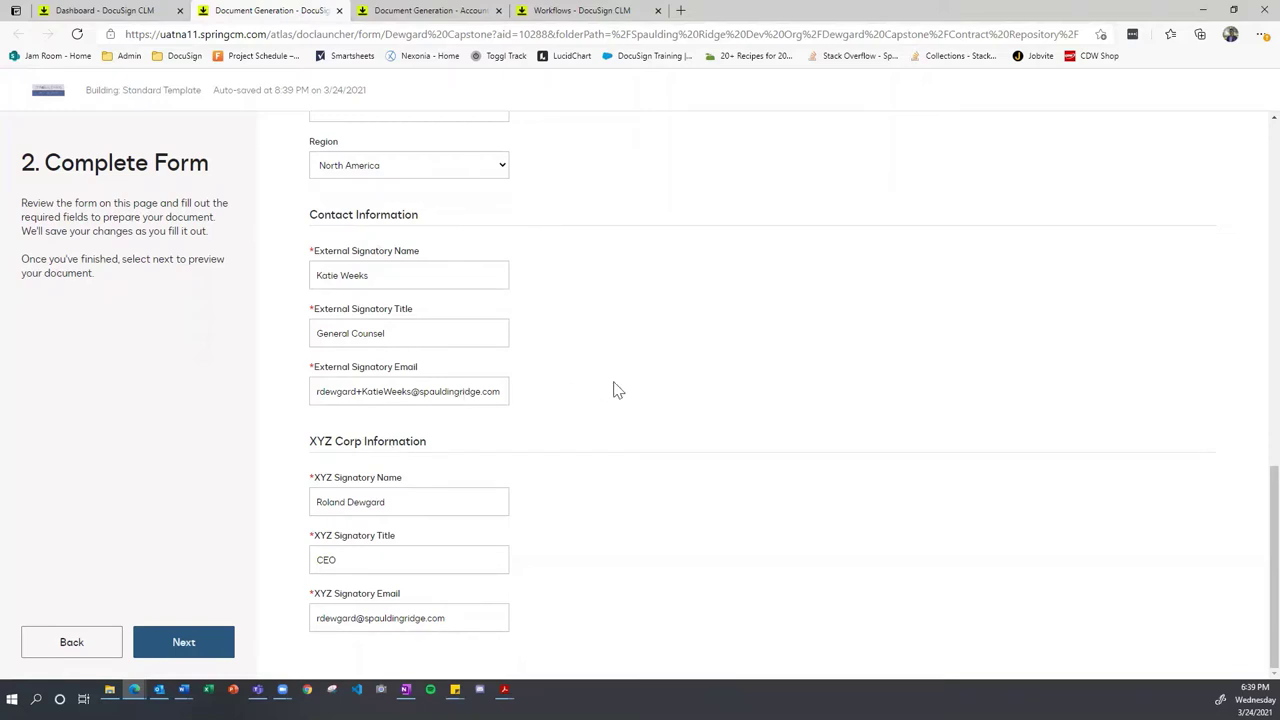
Step: Review the name, title and email fields of the external signatory and the XYZ Corp signatory
{"action": "left_click", "coordinate": [403, 274]}
{"action": "left_click", "coordinate": [408, 337]}
{"action": "left_click", "coordinate": [372, 392]}
{"action": "left_click", "coordinate": [613, 383]}
{"action": "left_click_drag", "start_coordinate": [408, 503], "coordinate": [254, 503]}
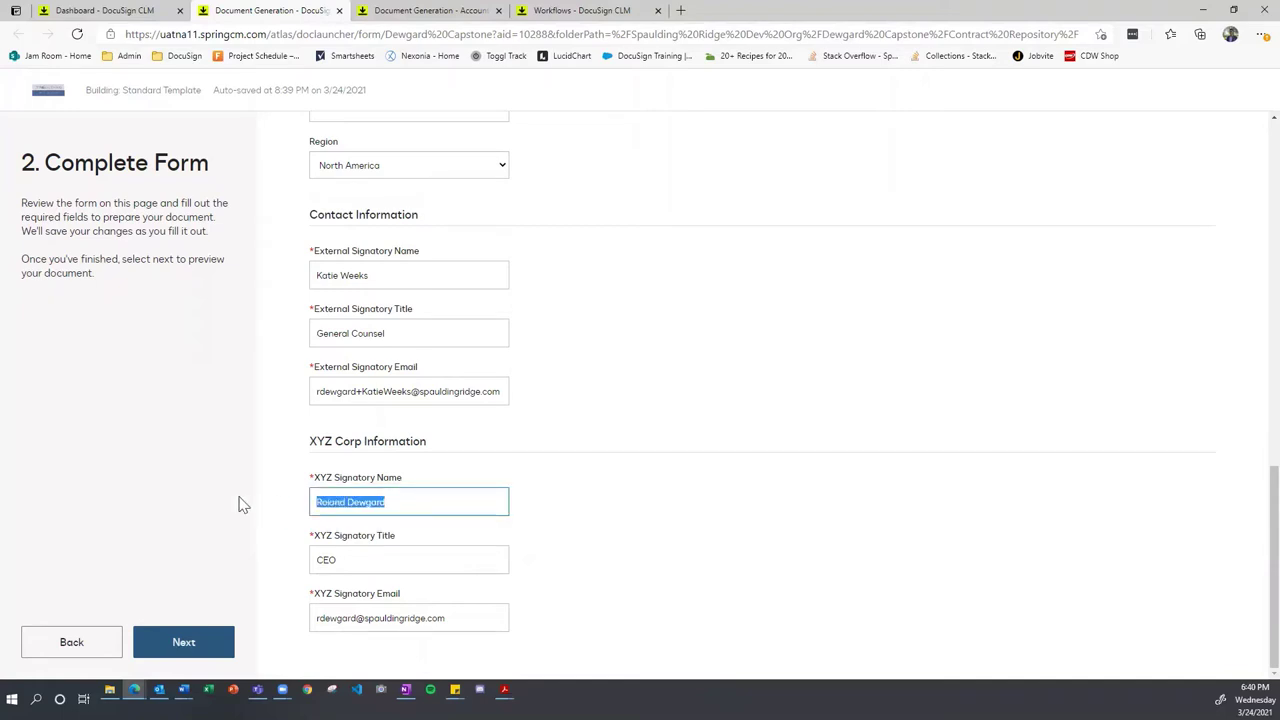
{"action": "left_click", "coordinate": [353, 556]}
{"action": "left_click", "coordinate": [469, 618]}
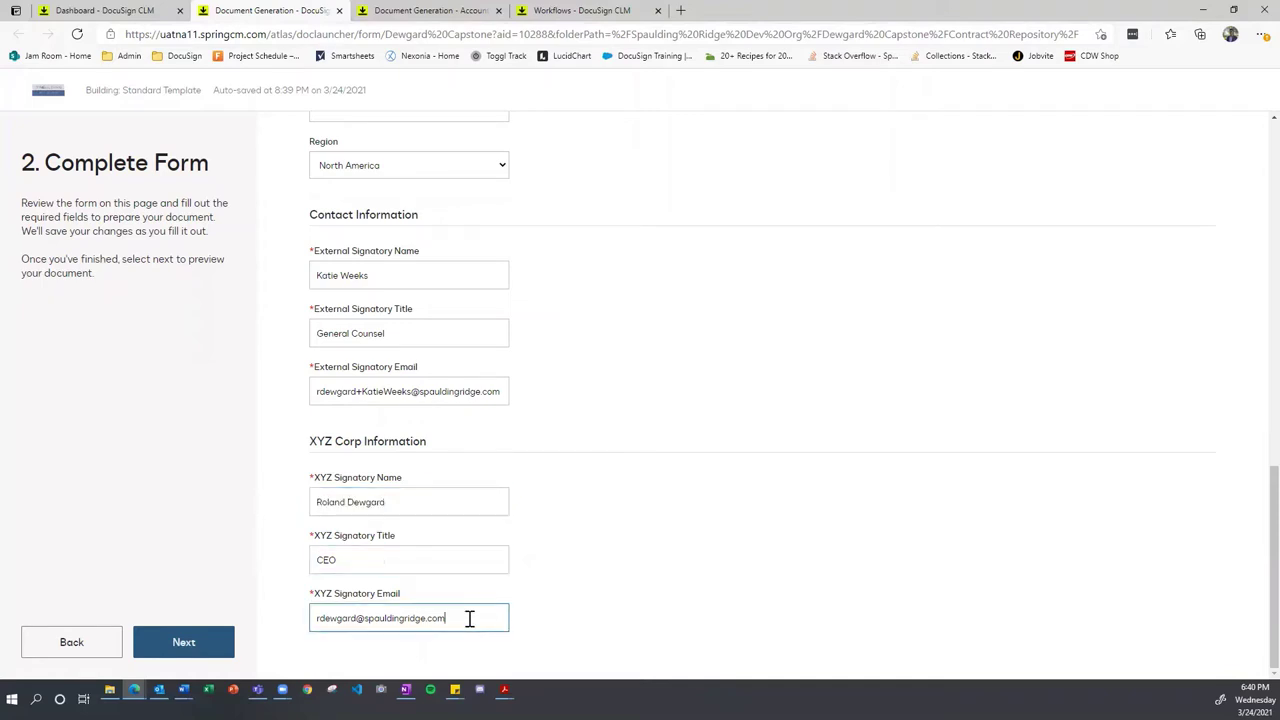
{"action": "left_click", "coordinate": [655, 545]}
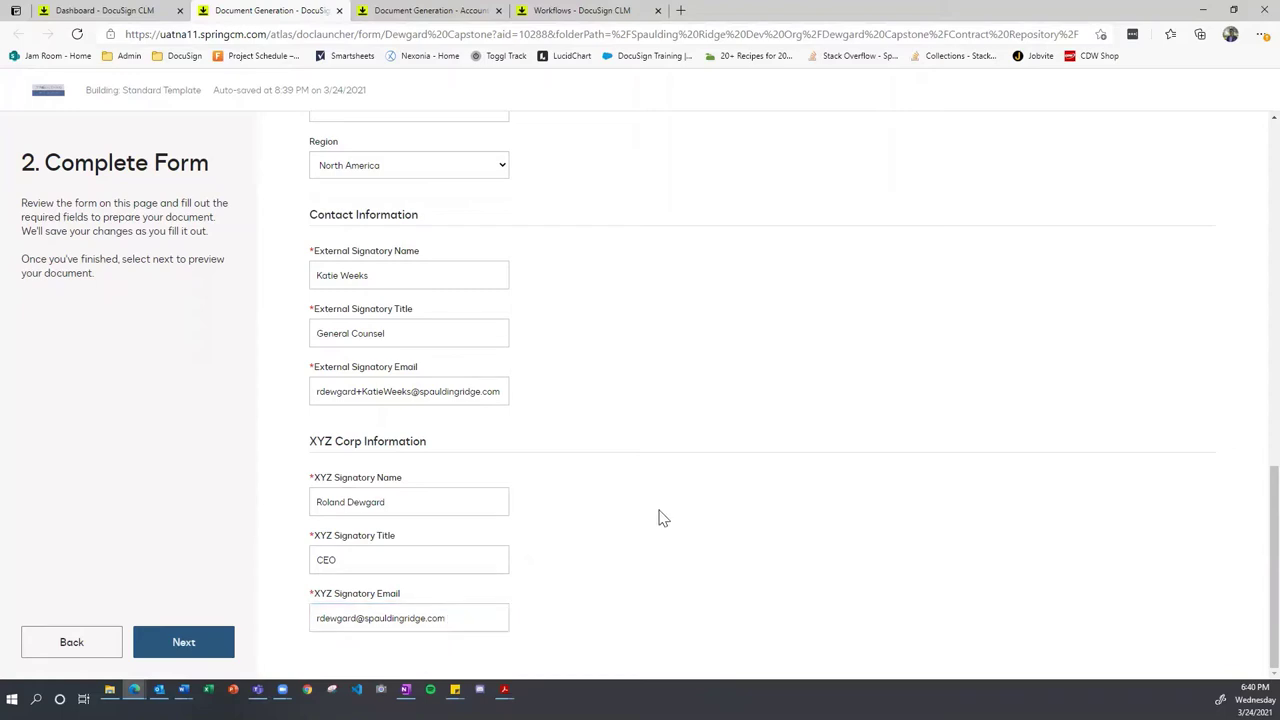
Step: Check the contract and vendor entries once more and proceed to the document preview
{"action": "scroll", "coordinate": [663, 518], "scroll_direction": "up", "scroll_amount": 7}
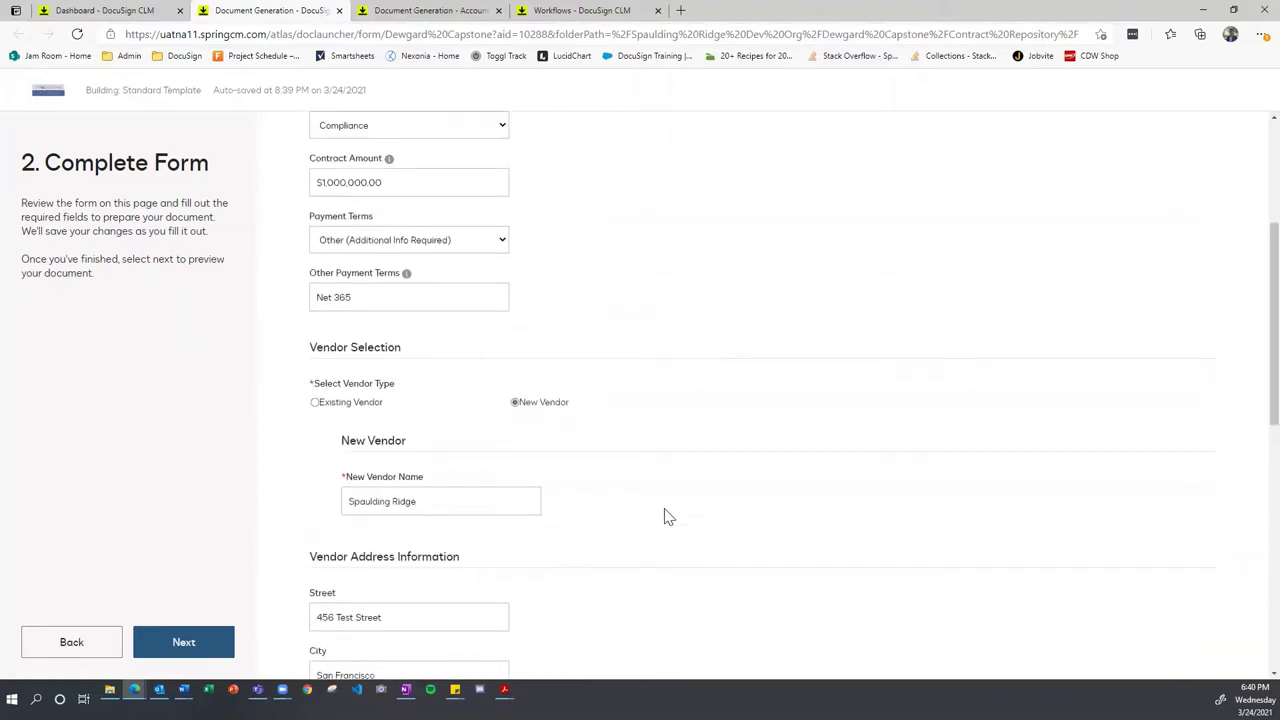
{"action": "scroll", "coordinate": [668, 517], "scroll_direction": "up", "scroll_amount": 3}
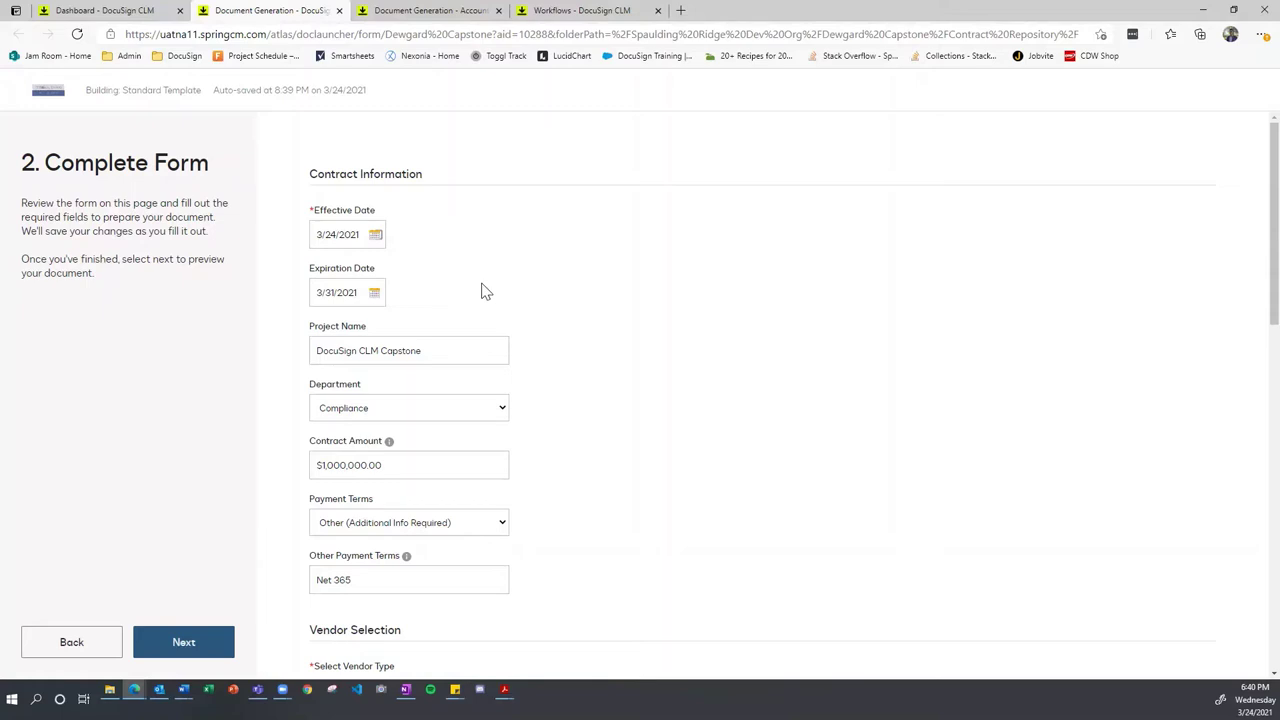
{"action": "scroll", "coordinate": [486, 271], "scroll_direction": "down", "scroll_amount": 10}
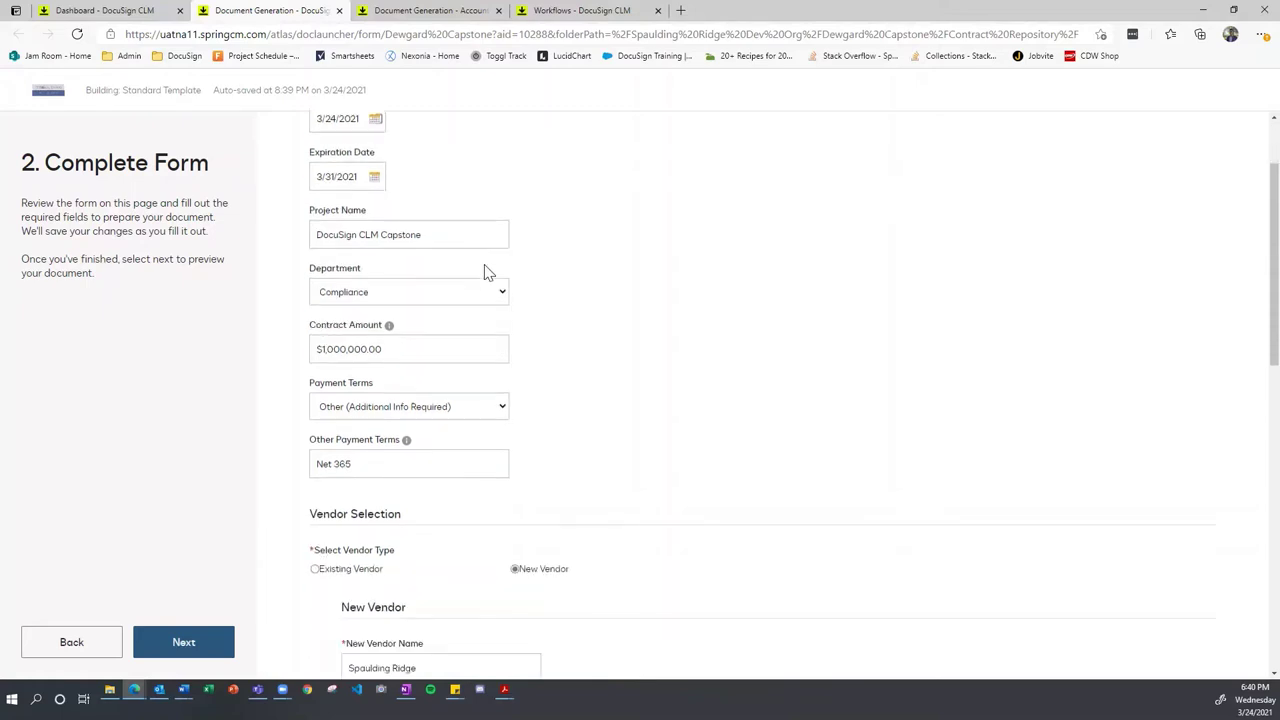
{"action": "scroll", "coordinate": [449, 380], "scroll_direction": "up", "scroll_amount": 10}
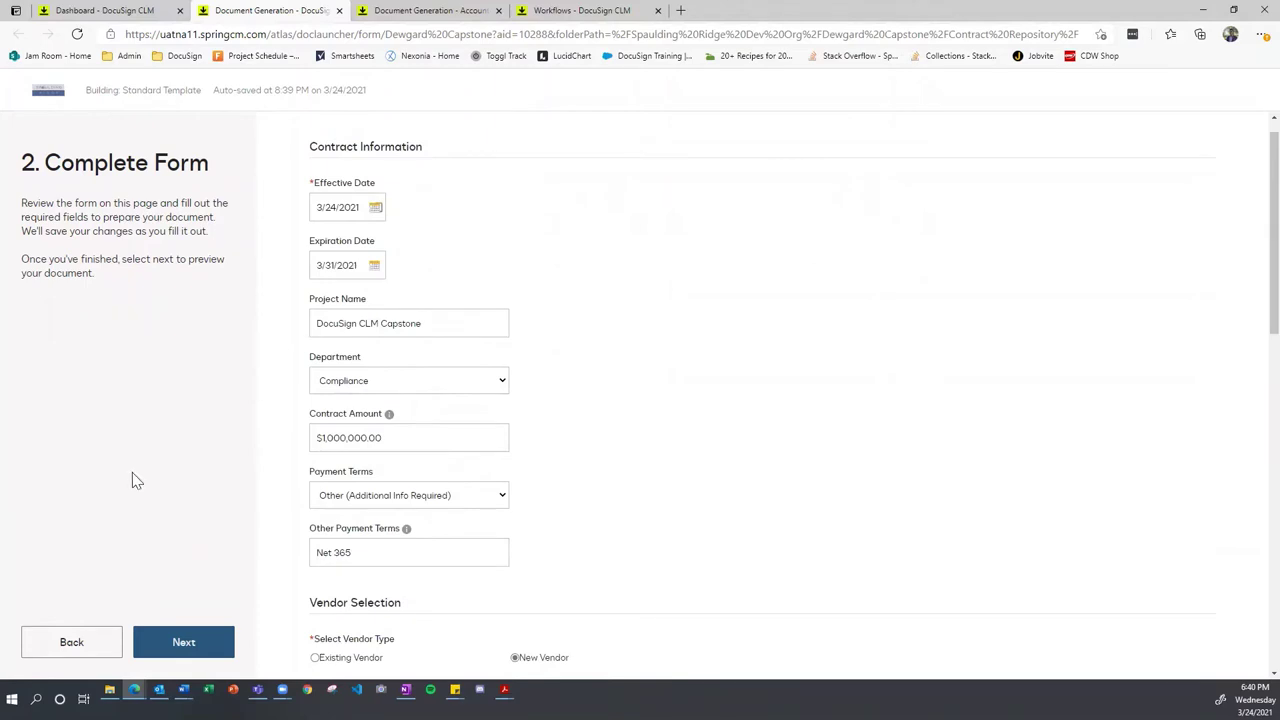
{"action": "left_click", "coordinate": [178, 642]}
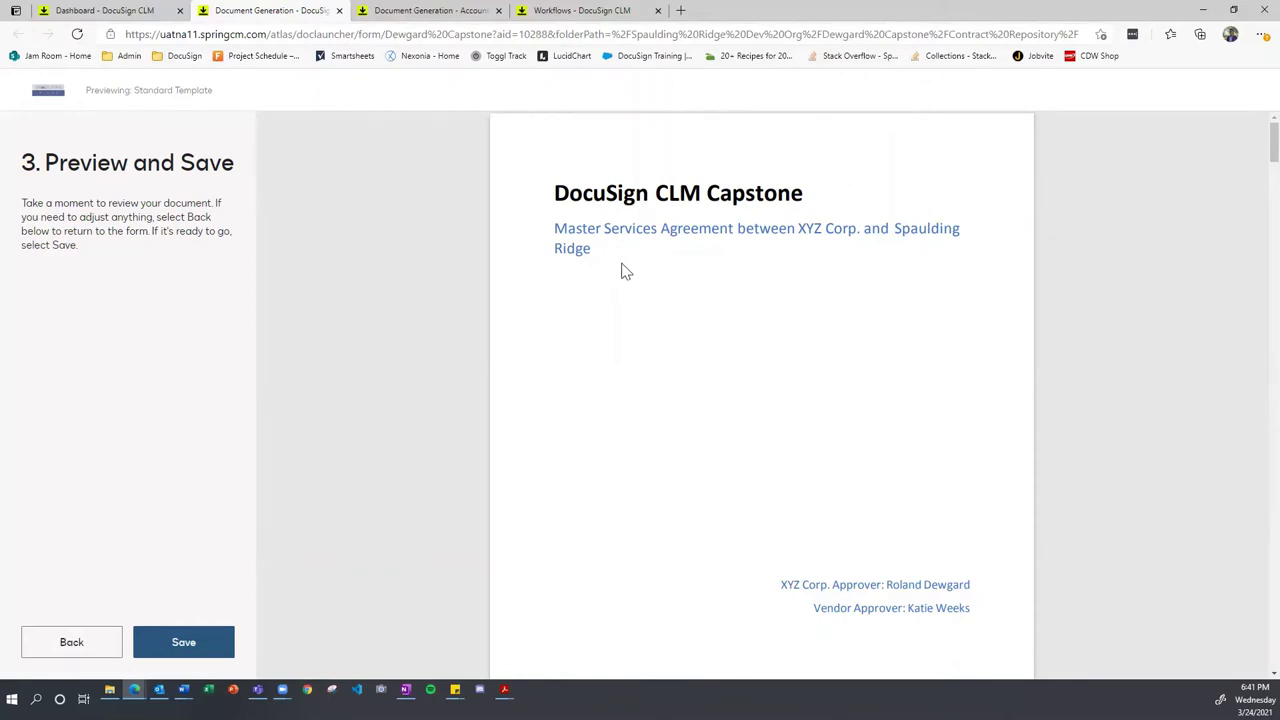
Step: Examine the project title and the two party names on the cover page of the previewed agreement
{"action": "scroll", "coordinate": [620, 258], "scroll_direction": "down", "scroll_amount": 5}
{"action": "scroll", "coordinate": [620, 258], "scroll_direction": "up", "scroll_amount": 5}
{"action": "left_click_drag", "start_coordinate": [806, 193], "coordinate": [520, 193]}
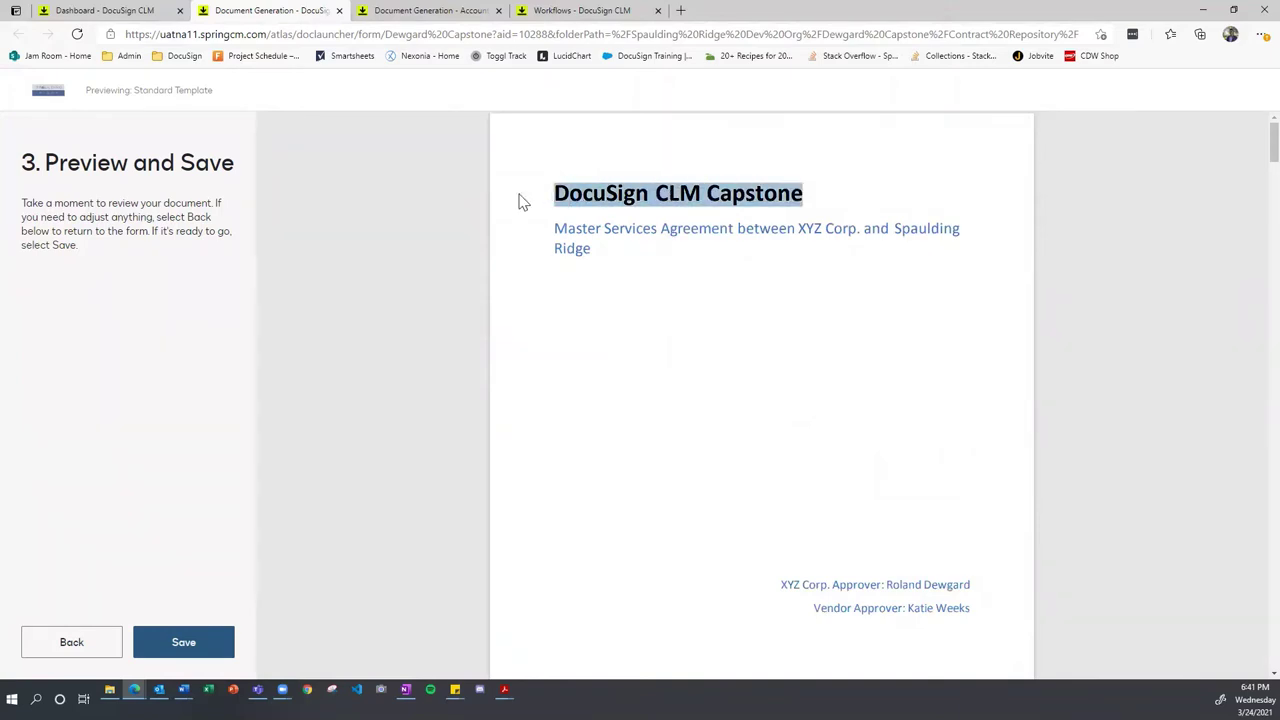
{"action": "right_click", "coordinate": [520, 195]}
{"action": "left_click", "coordinate": [650, 252]}
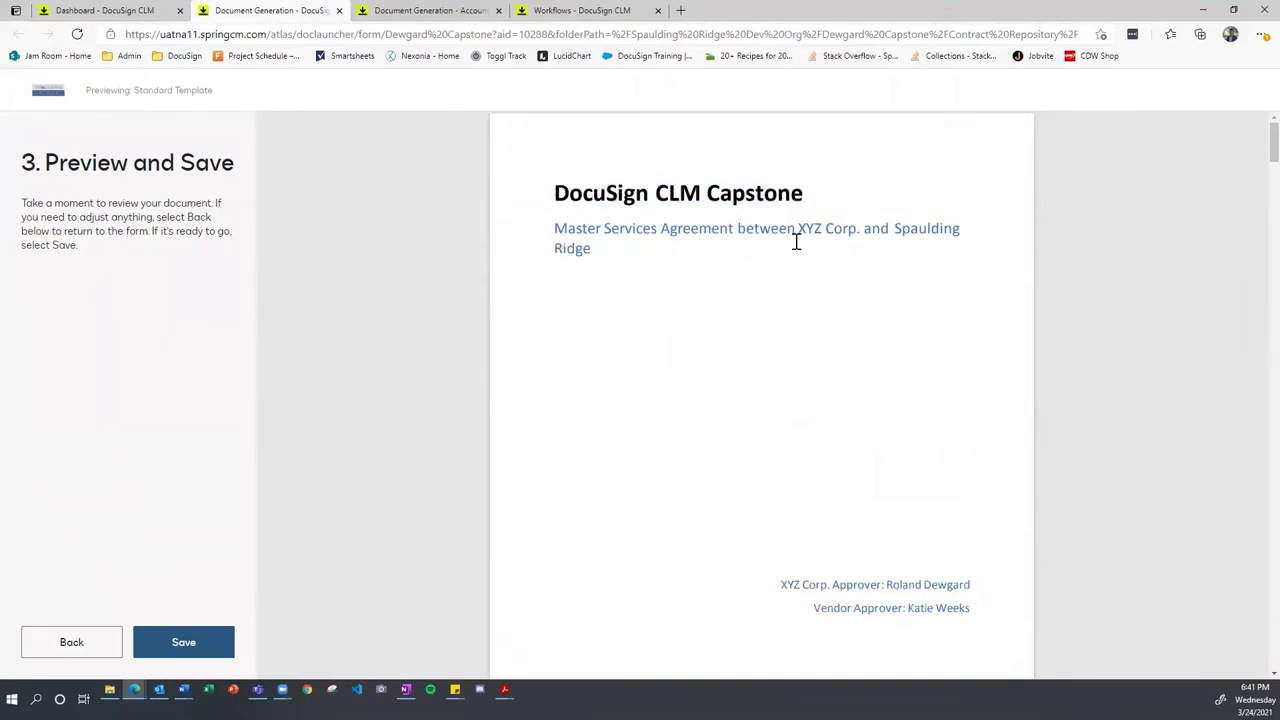
{"action": "left_click_drag", "start_coordinate": [801, 229], "coordinate": [858, 229]}
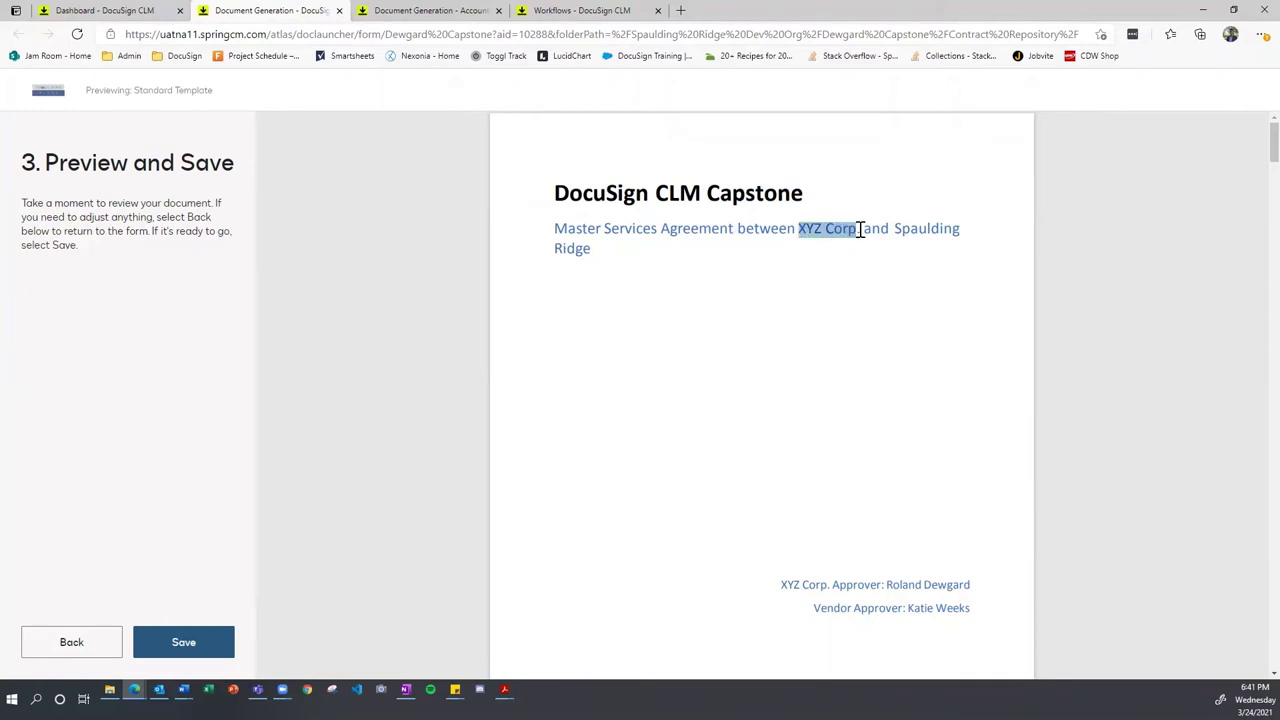
{"action": "right_click", "coordinate": [860, 229]}
{"action": "left_click", "coordinate": [858, 240]}
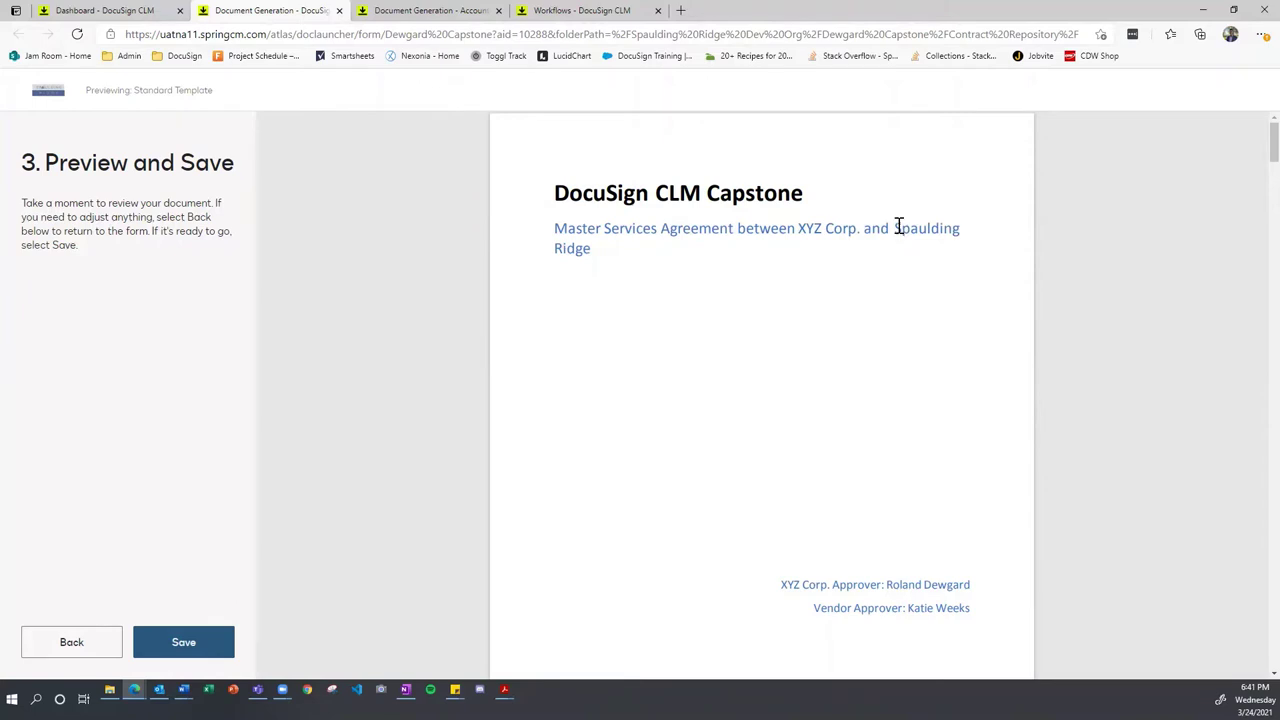
{"action": "left_click_drag", "start_coordinate": [898, 227], "coordinate": [589, 255]}
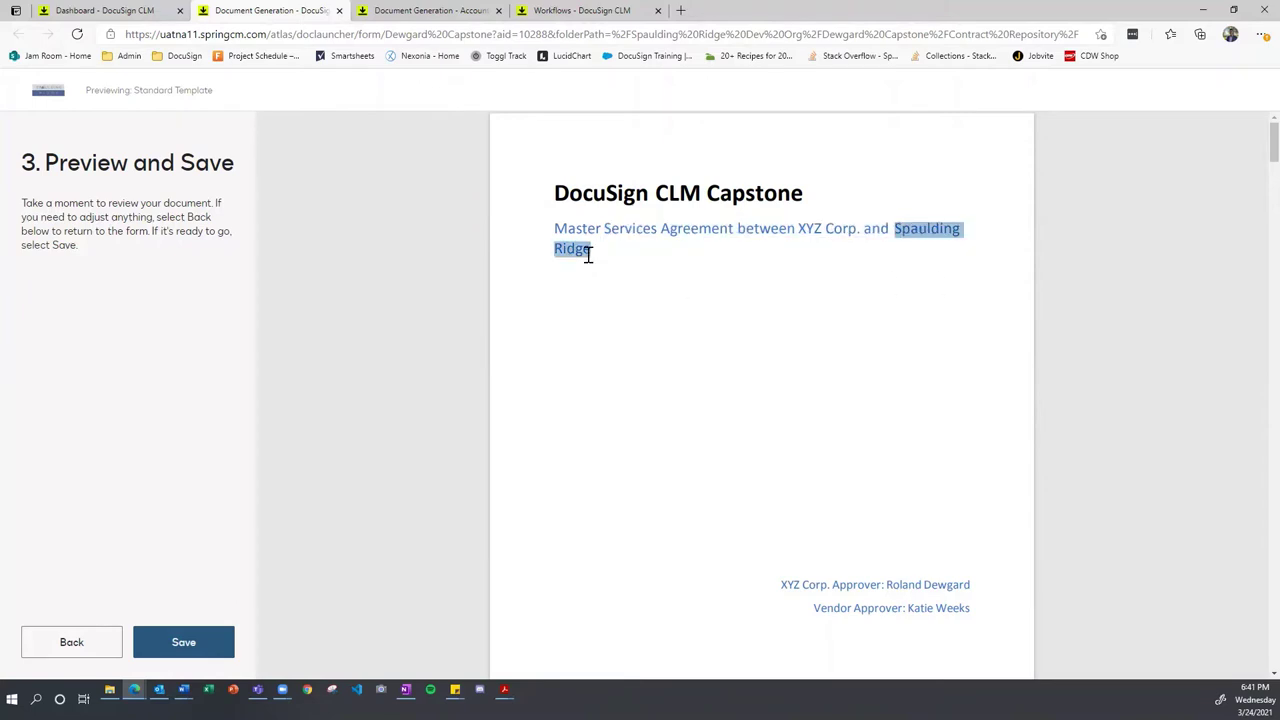
{"action": "right_click", "coordinate": [590, 256]}
{"action": "left_click", "coordinate": [624, 309]}
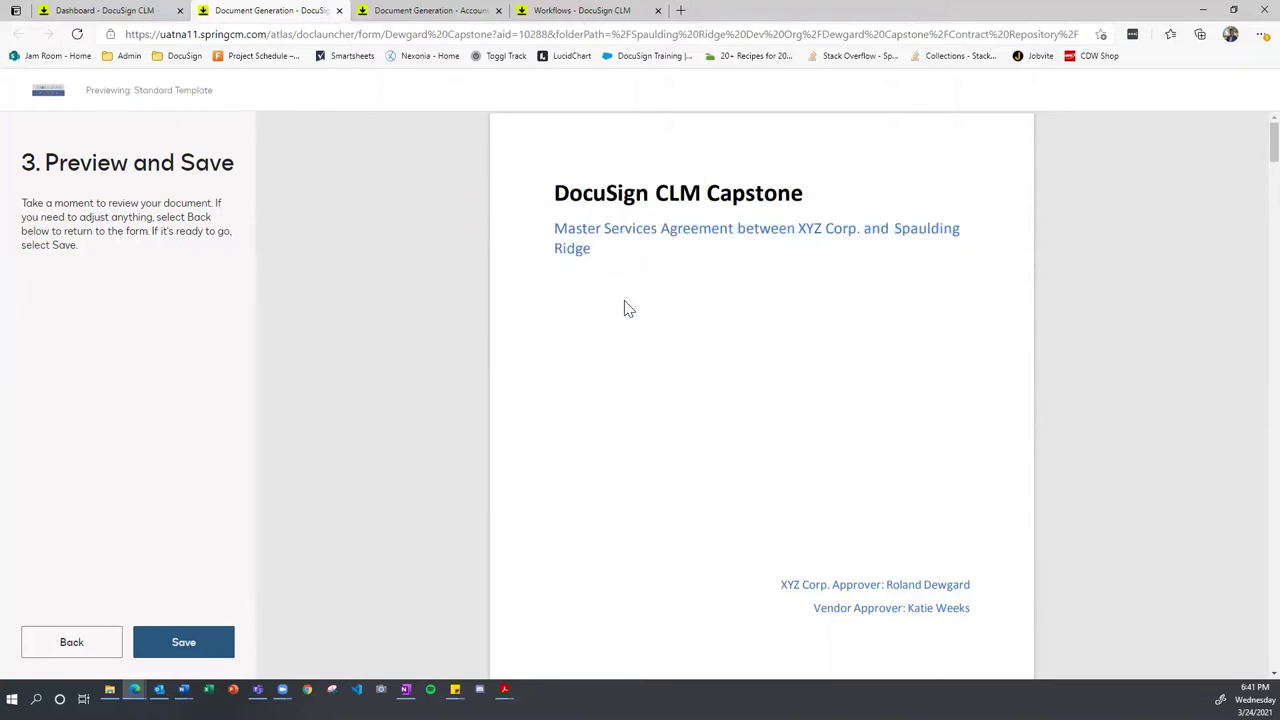
Step: Check the XYZ Corp. approver and vendor approver names on the agreement's cover page
{"action": "scroll", "coordinate": [624, 309], "scroll_direction": "down", "scroll_amount": 2}
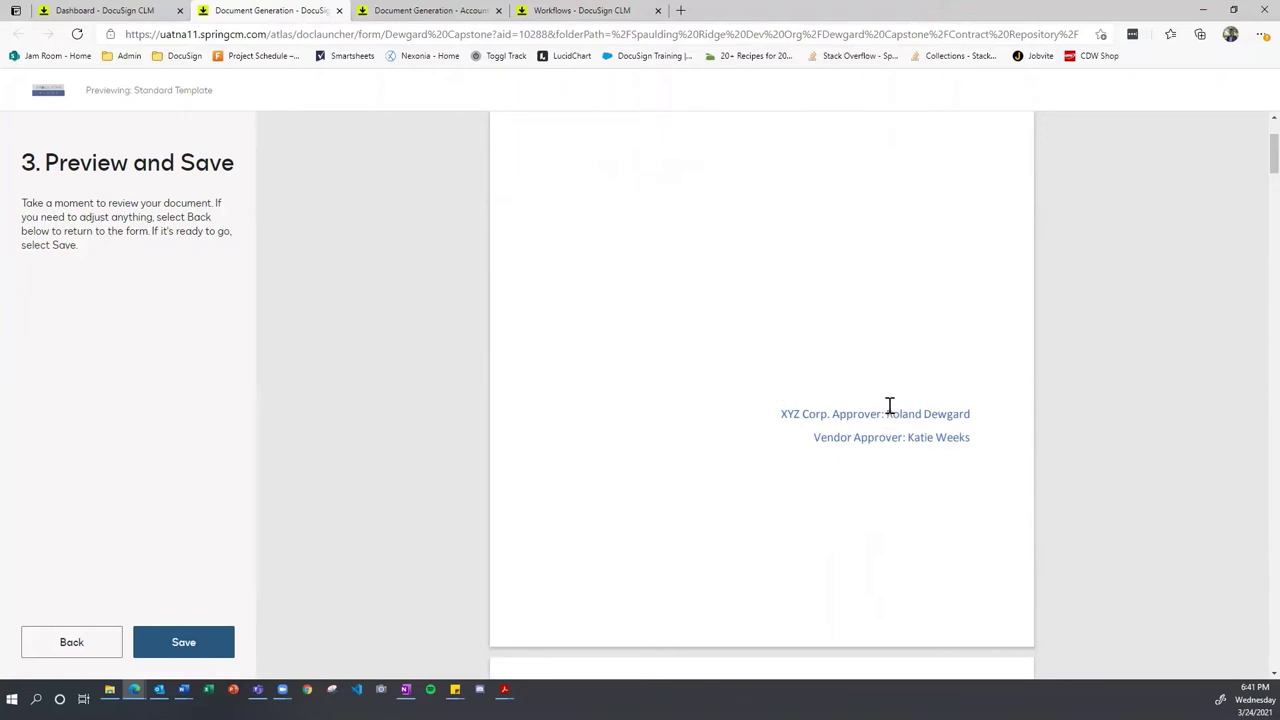
{"action": "scroll", "coordinate": [889, 406], "scroll_direction": "up", "scroll_amount": 2}
{"action": "scroll", "coordinate": [886, 406], "scroll_direction": "down", "scroll_amount": 1}
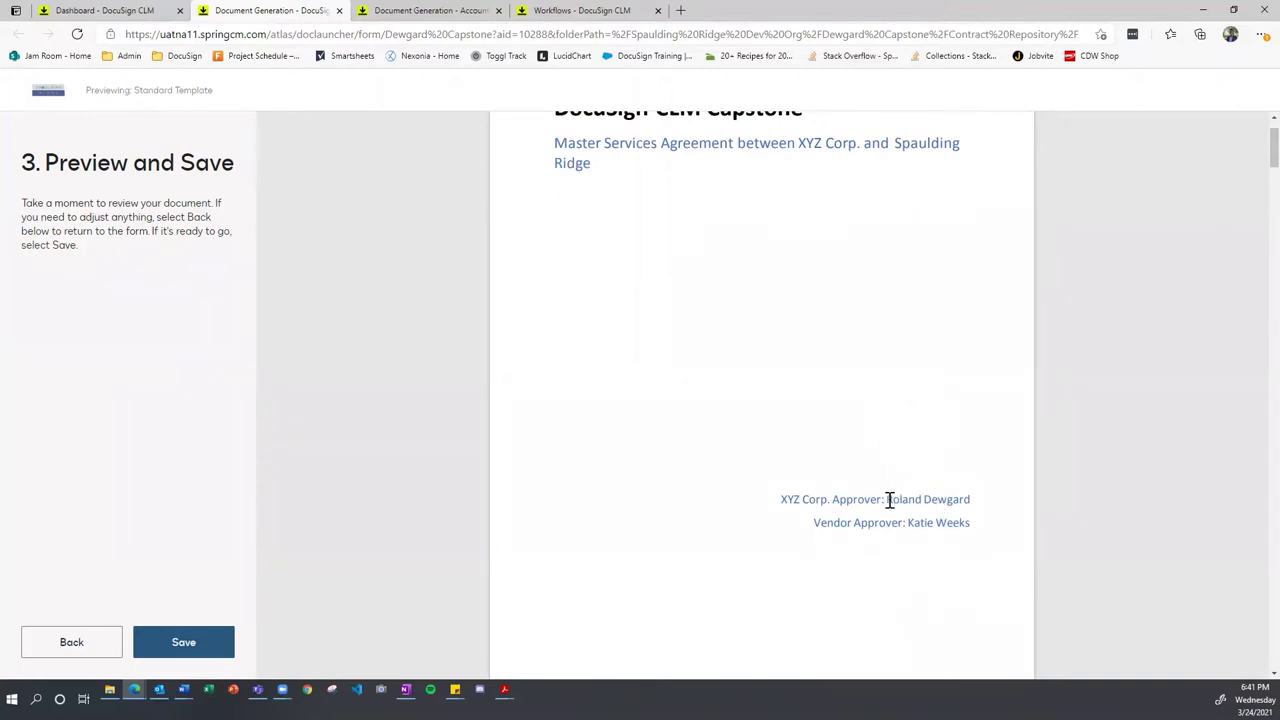
{"action": "left_click_drag", "start_coordinate": [887, 499], "coordinate": [983, 501]}
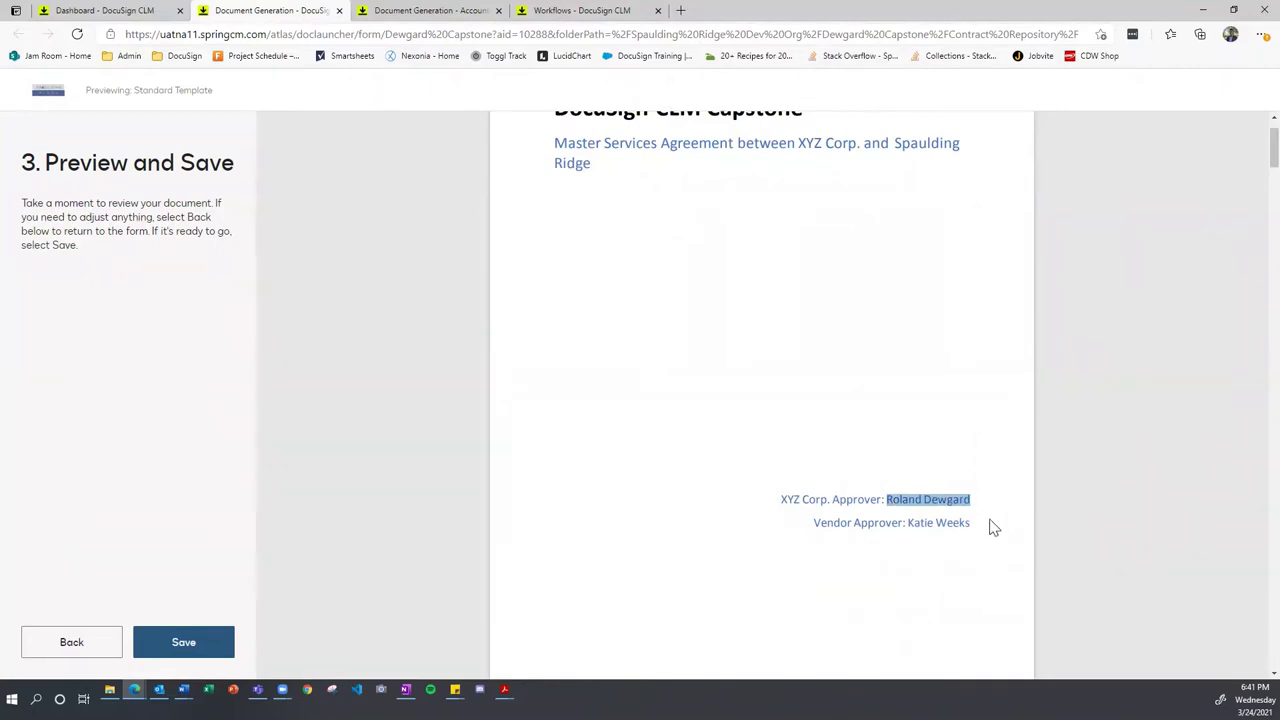
{"action": "left_click", "coordinate": [941, 549]}
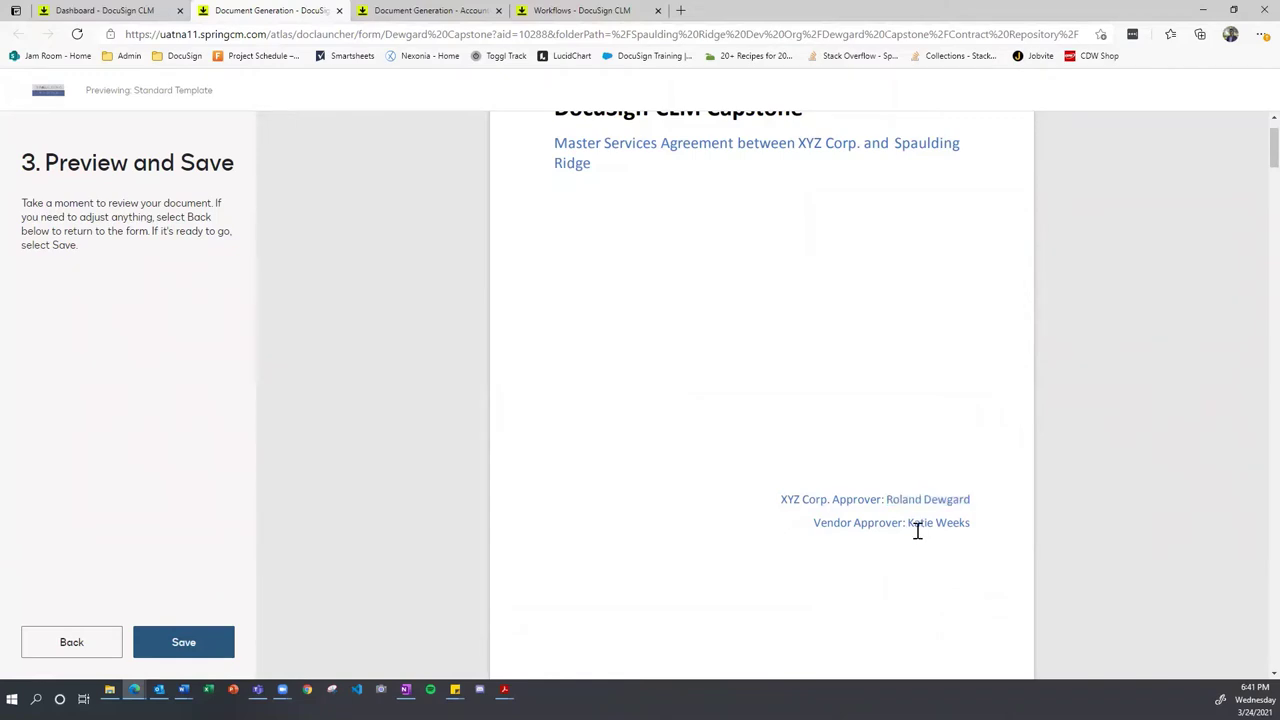
{"action": "left_click_drag", "start_coordinate": [909, 526], "coordinate": [971, 524]}
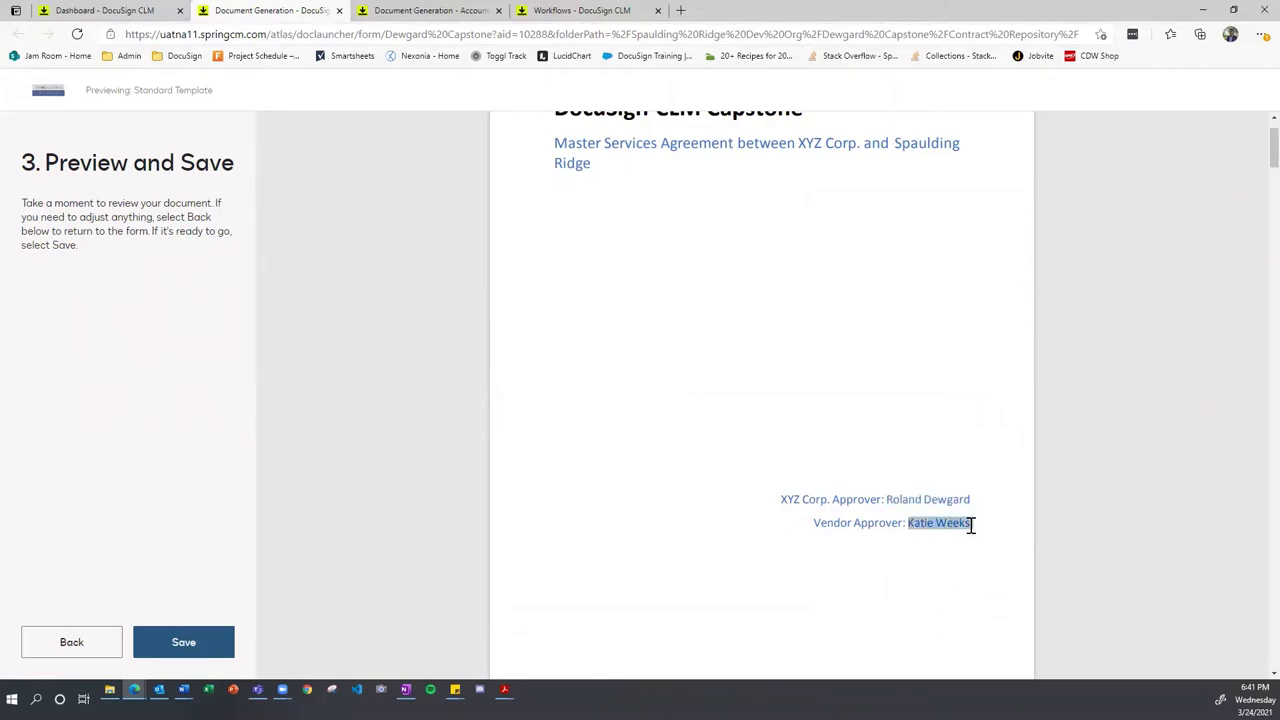
{"action": "right_click", "coordinate": [971, 524]}
{"action": "left_click", "coordinate": [766, 405]}
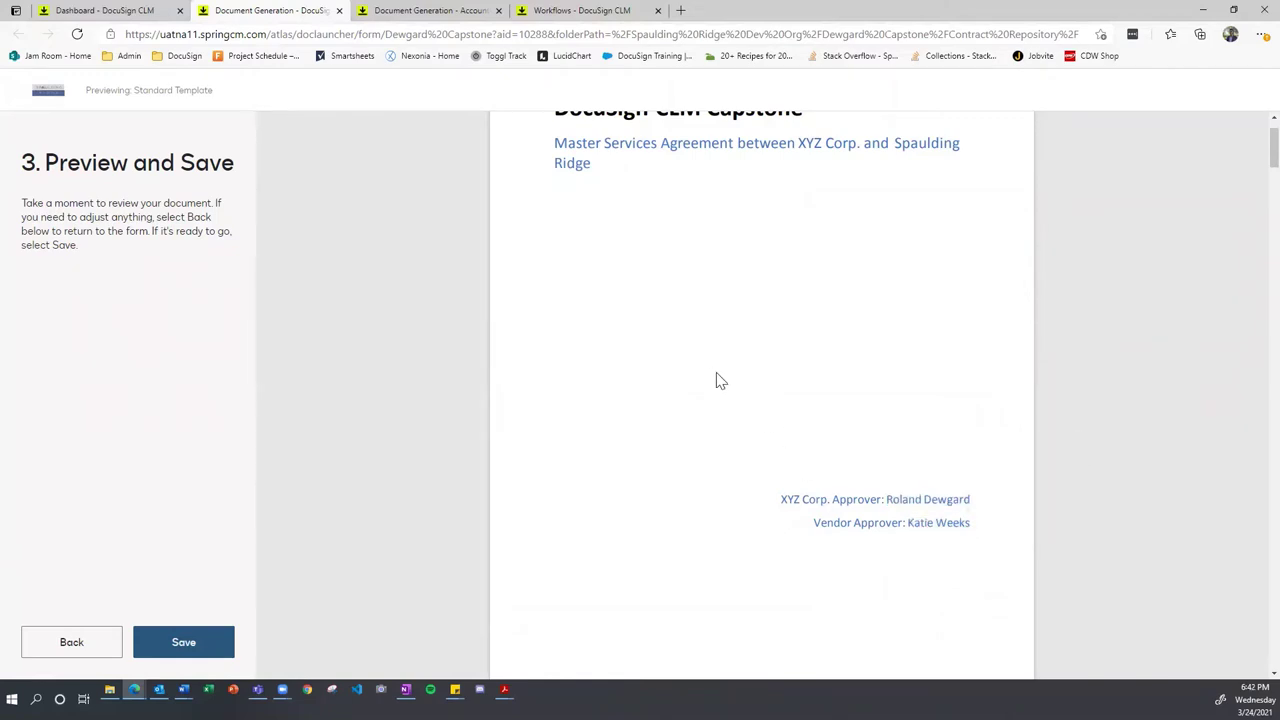
Step: Examine the effective date, company name and vendor address merged into the agreement's opening paragraph
{"action": "scroll", "coordinate": [720, 380], "scroll_direction": "down", "scroll_amount": 5}
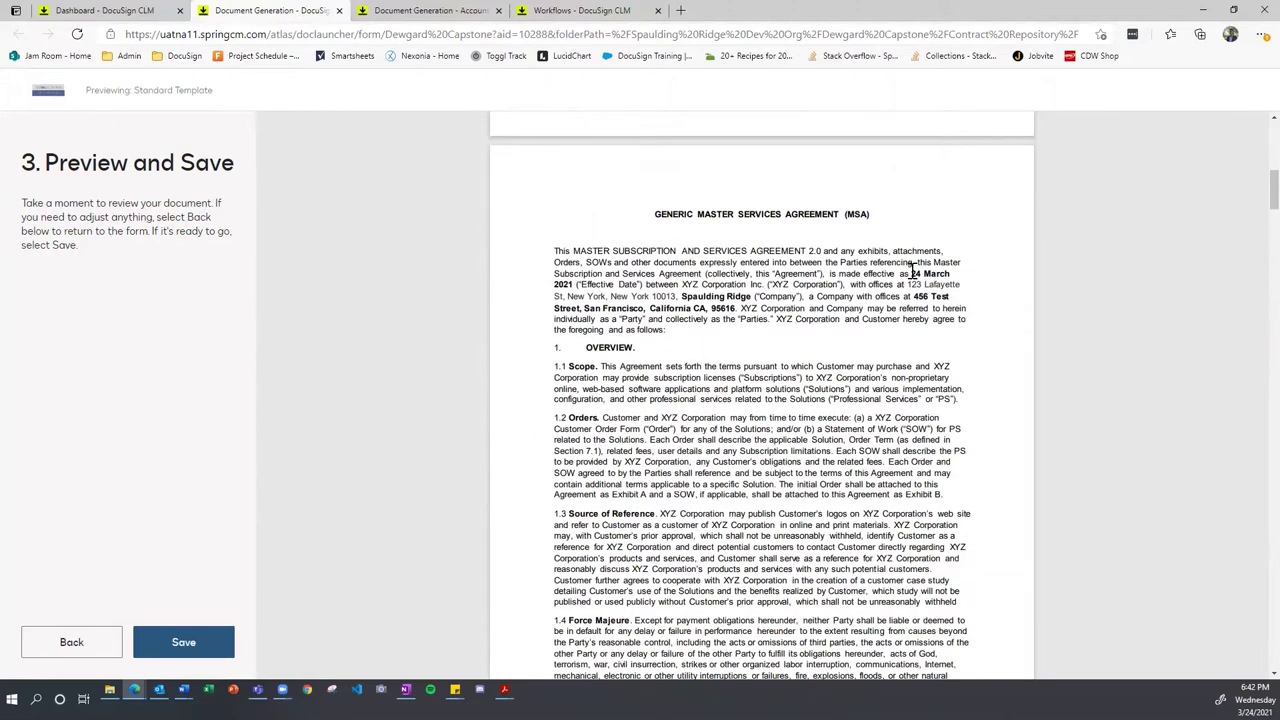
{"action": "left_click_drag", "start_coordinate": [912, 272], "coordinate": [574, 286]}
{"action": "right_click", "coordinate": [575, 284]}
{"action": "left_click", "coordinate": [683, 296]}
{"action": "left_click_drag", "start_coordinate": [750, 297], "coordinate": [683, 302]}
{"action": "right_click", "coordinate": [683, 300]}
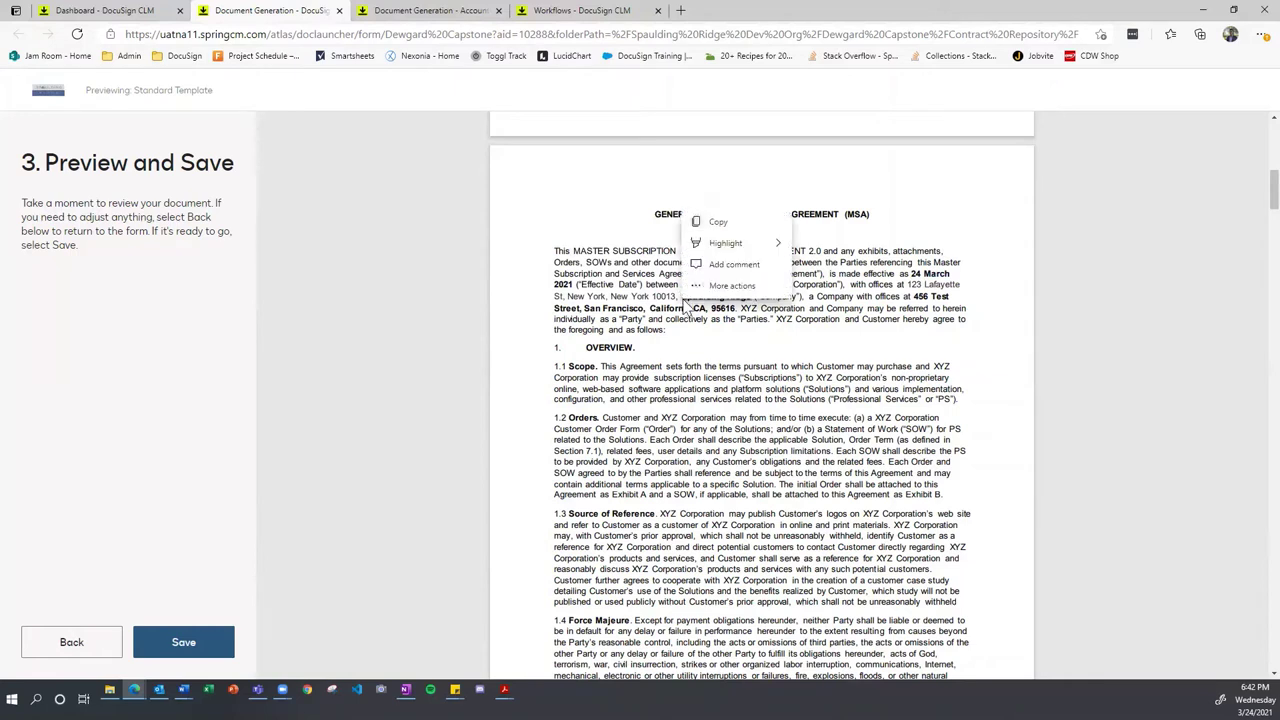
{"action": "left_click", "coordinate": [765, 320]}
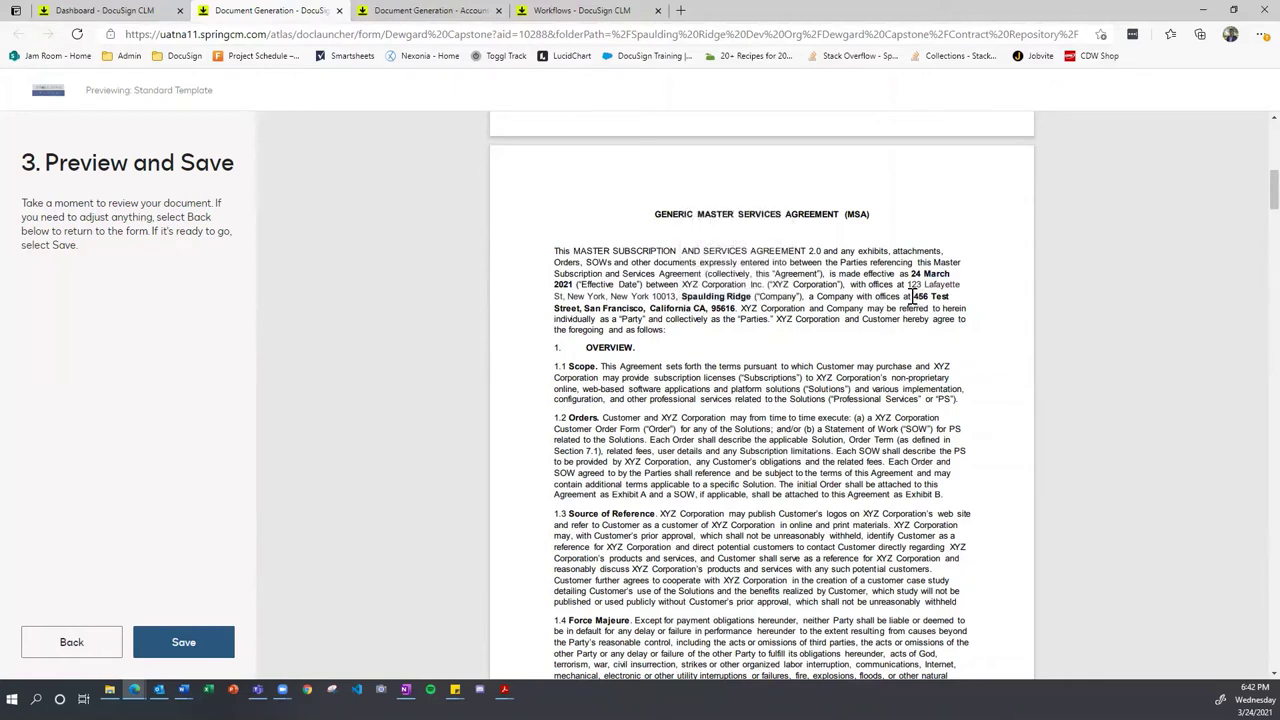
{"action": "left_click_drag", "start_coordinate": [915, 297], "coordinate": [645, 312]}
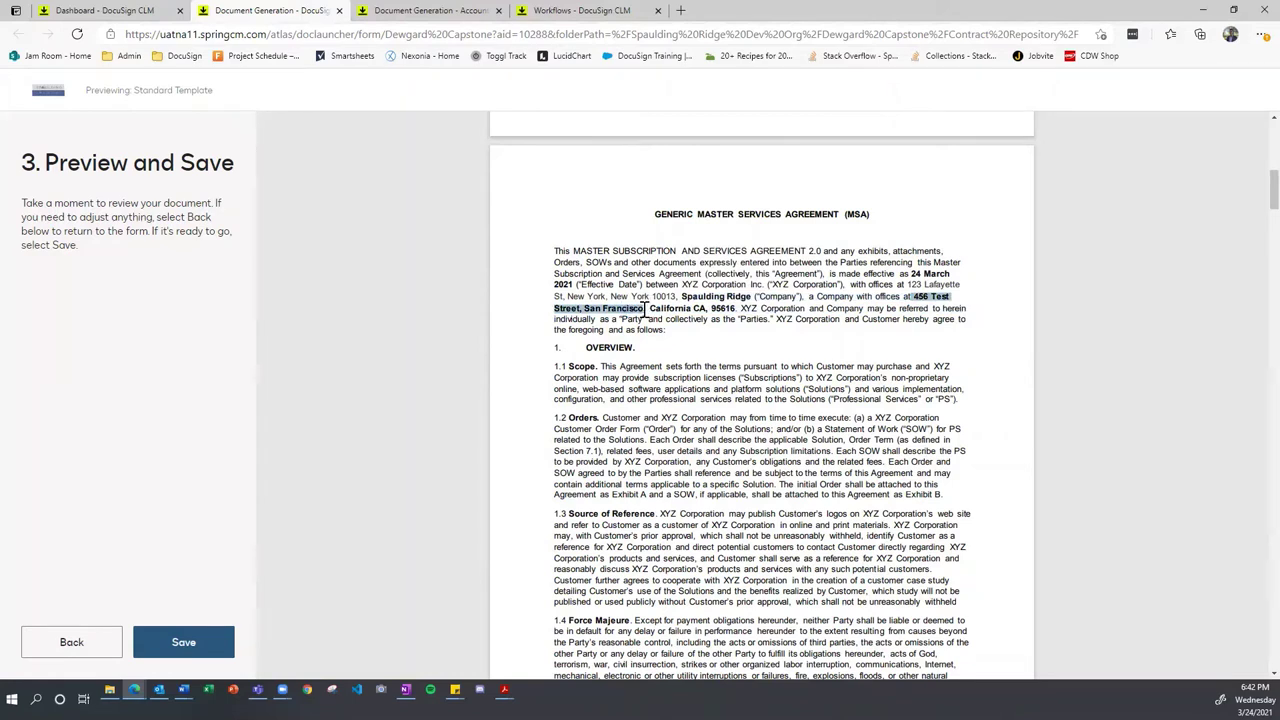
{"action": "left_click_drag", "start_coordinate": [645, 310], "coordinate": [732, 312]}
{"action": "left_click", "coordinate": [727, 320]}
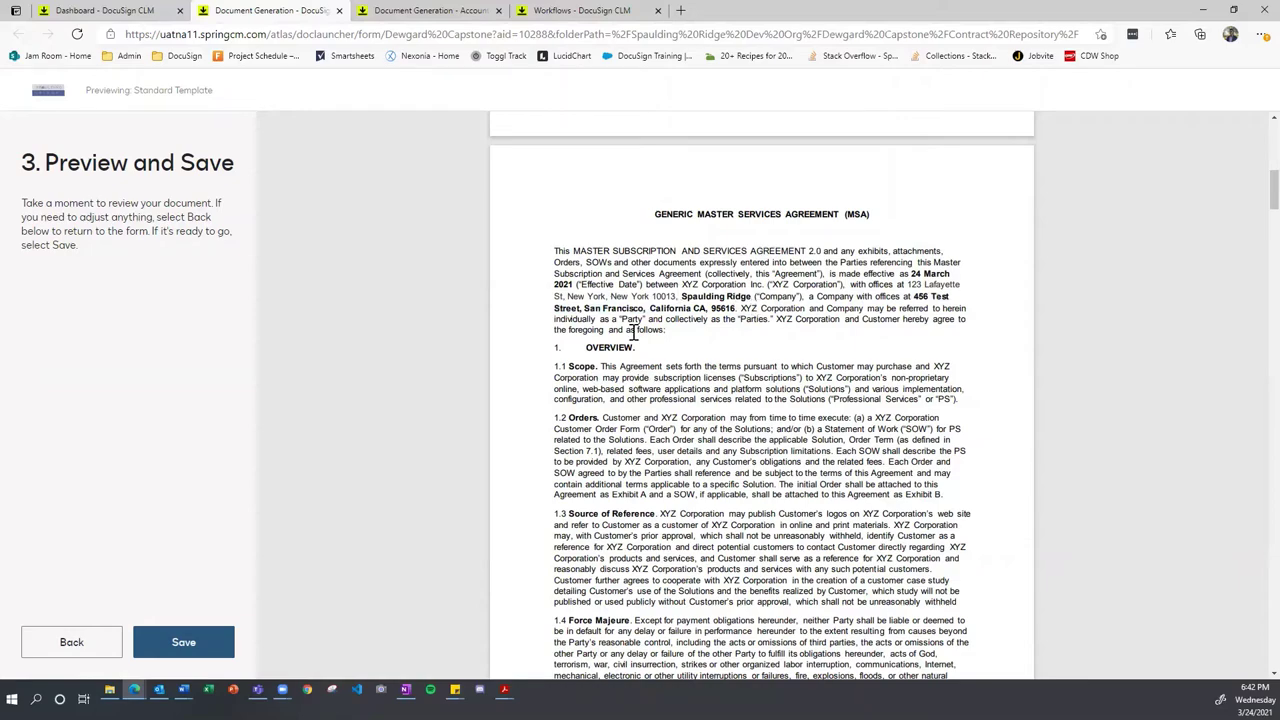
Step: Check the vendor name in the signature block at the end of the agreement
{"action": "scroll", "coordinate": [632, 333], "scroll_direction": "down", "scroll_amount": 10}
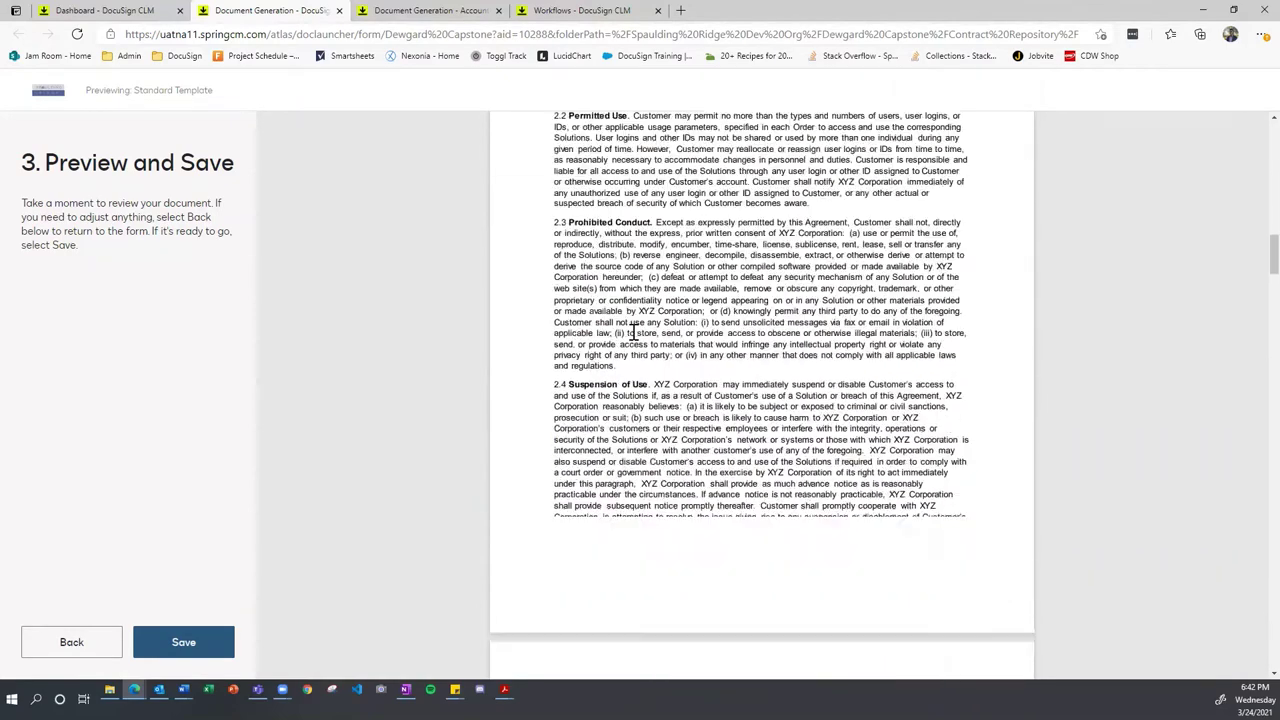
{"action": "scroll", "coordinate": [632, 333], "scroll_direction": "down", "scroll_amount": 20}
{"action": "scroll", "coordinate": [906, 423], "scroll_direction": "up", "scroll_amount": 1}
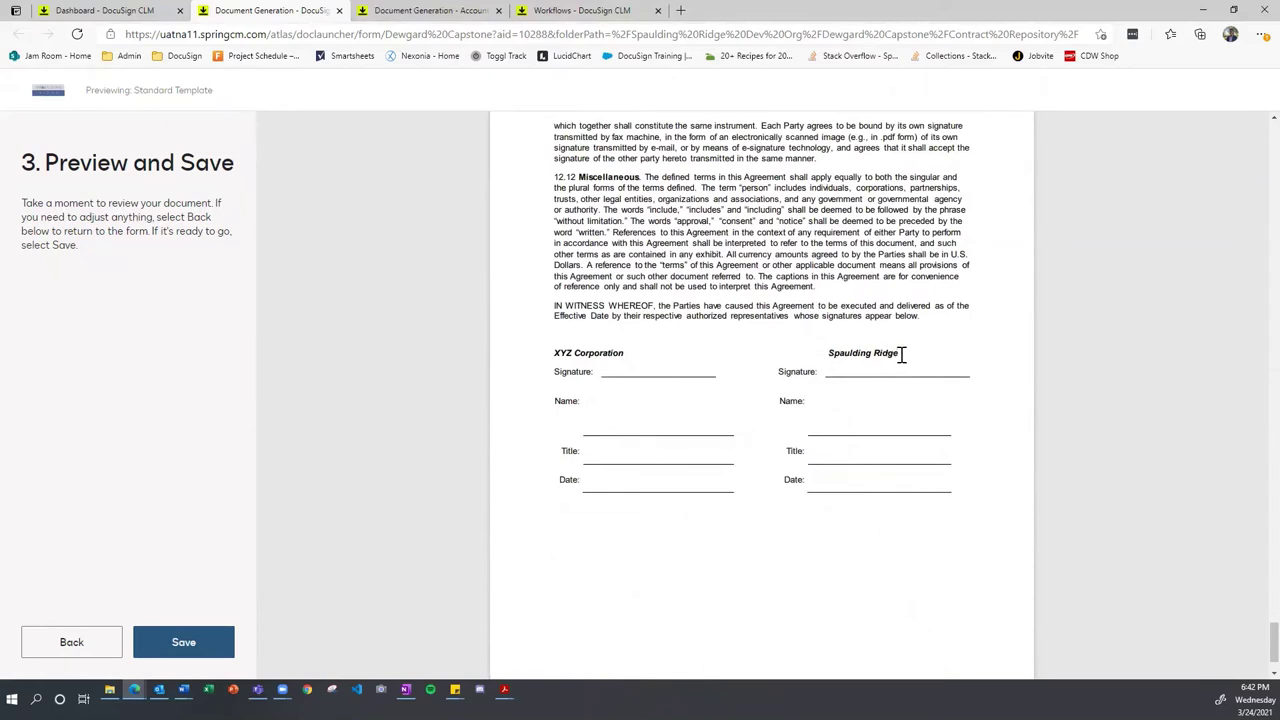
{"action": "left_click_drag", "start_coordinate": [902, 354], "coordinate": [800, 354]}
{"action": "right_click", "coordinate": [829, 352]}
{"action": "left_click", "coordinate": [832, 494]}
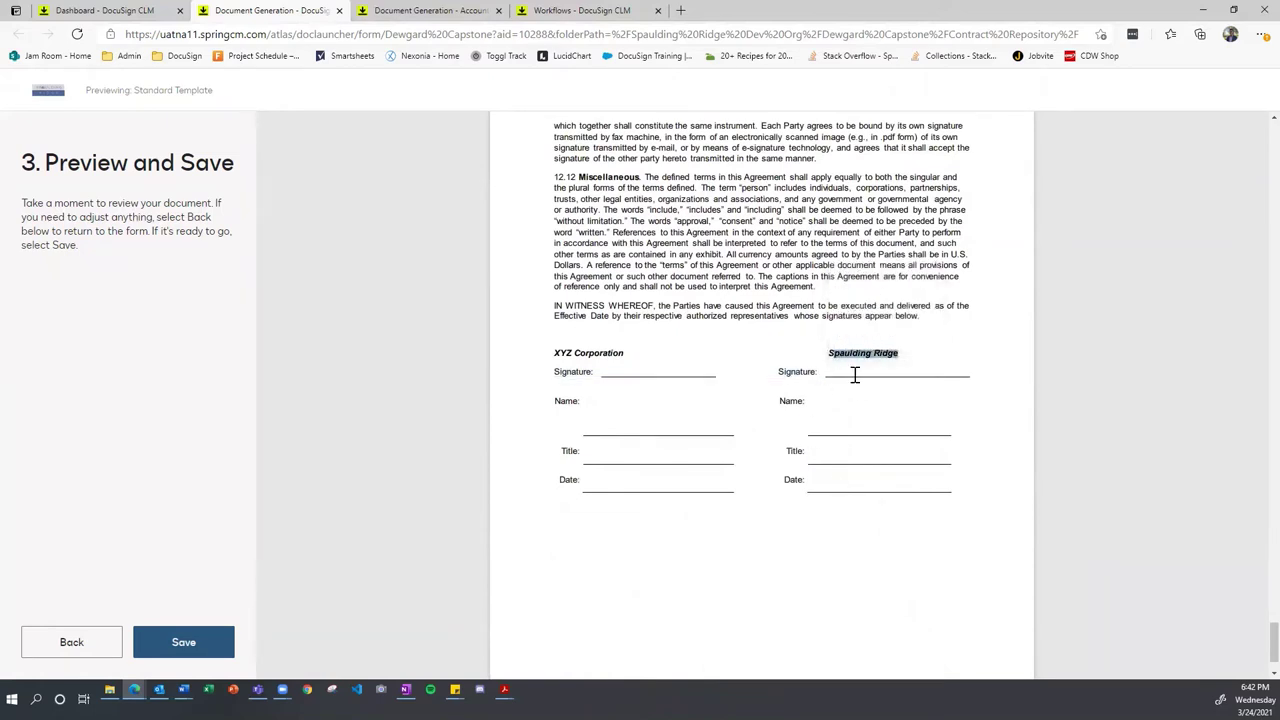
{"action": "left_click", "coordinate": [787, 566]}
Step: Go back to the agreement's opening paragraph and check the zip code in the vendor's address
{"action": "key", "text": "Home"}
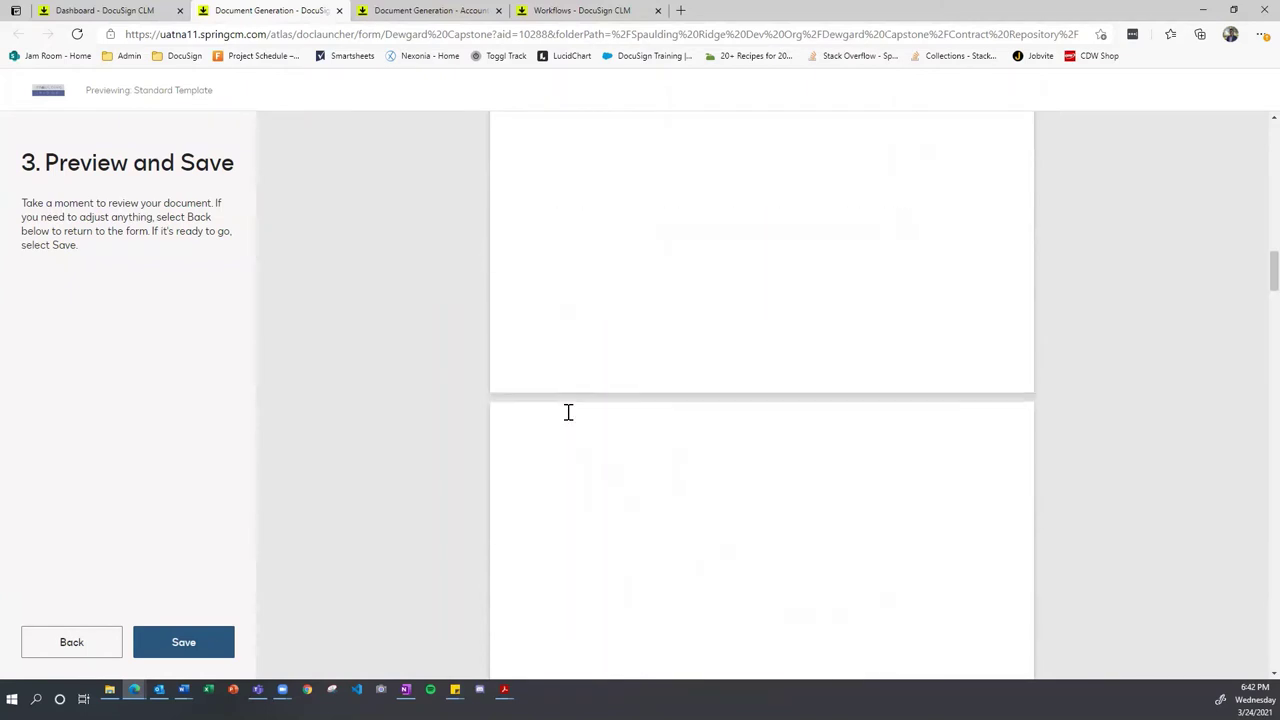
{"action": "scroll", "coordinate": [568, 411], "scroll_direction": "down", "scroll_amount": 4}
{"action": "scroll", "coordinate": [568, 411], "scroll_direction": "down", "scroll_amount": 3}
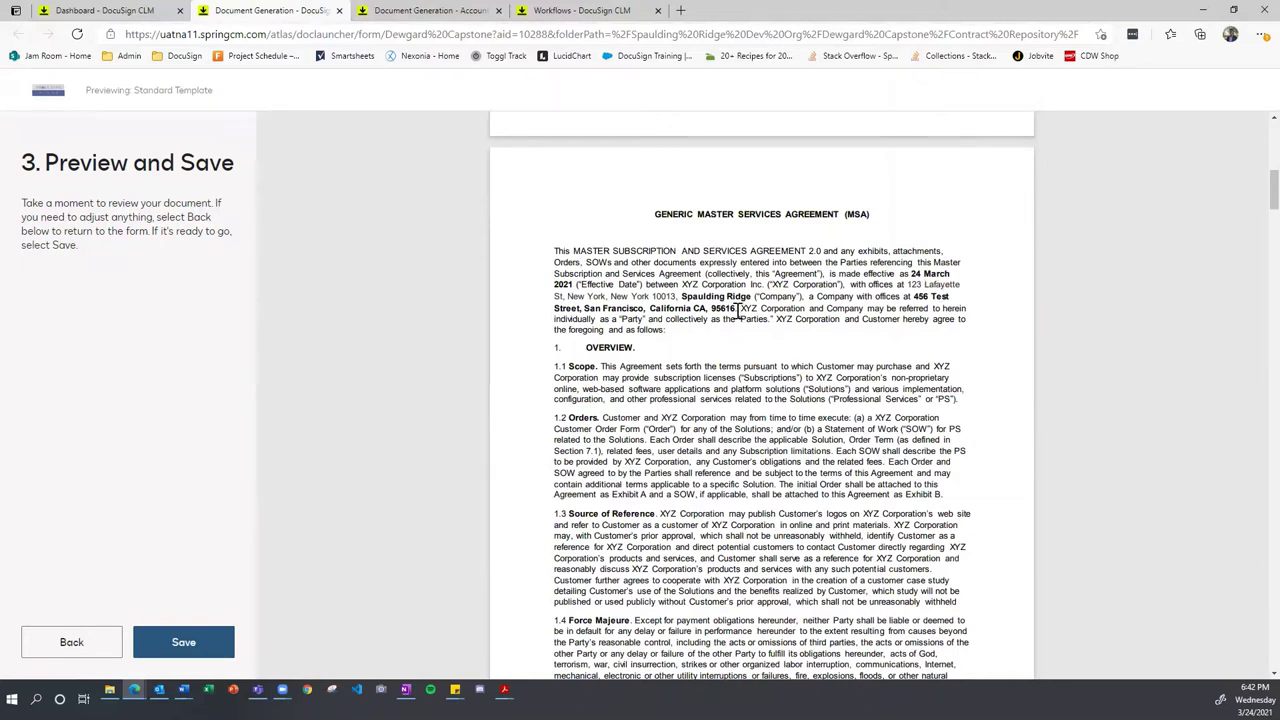
{"action": "left_click_drag", "start_coordinate": [711, 308], "coordinate": [741, 313]}
{"action": "right_click", "coordinate": [741, 313]}
{"action": "left_click", "coordinate": [991, 309]}
Step: Go back to the form, replace the vendor's zip code under Vendor Address Information, and regenerate the document preview
{"action": "left_click", "coordinate": [96, 655]}
{"action": "scroll", "coordinate": [330, 370], "scroll_direction": "down", "scroll_amount": 1}
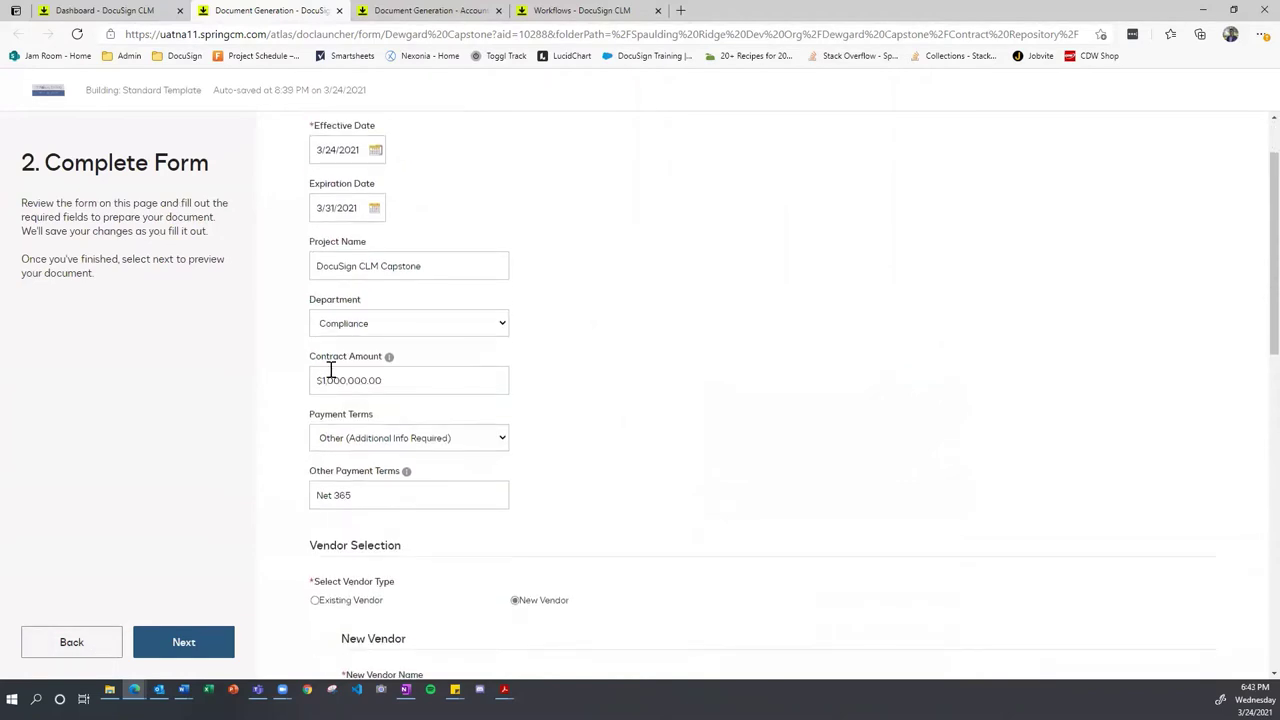
{"action": "scroll", "coordinate": [420, 574], "scroll_direction": "down", "scroll_amount": 6}
{"action": "scroll", "coordinate": [420, 563], "scroll_direction": "up", "scroll_amount": 1}
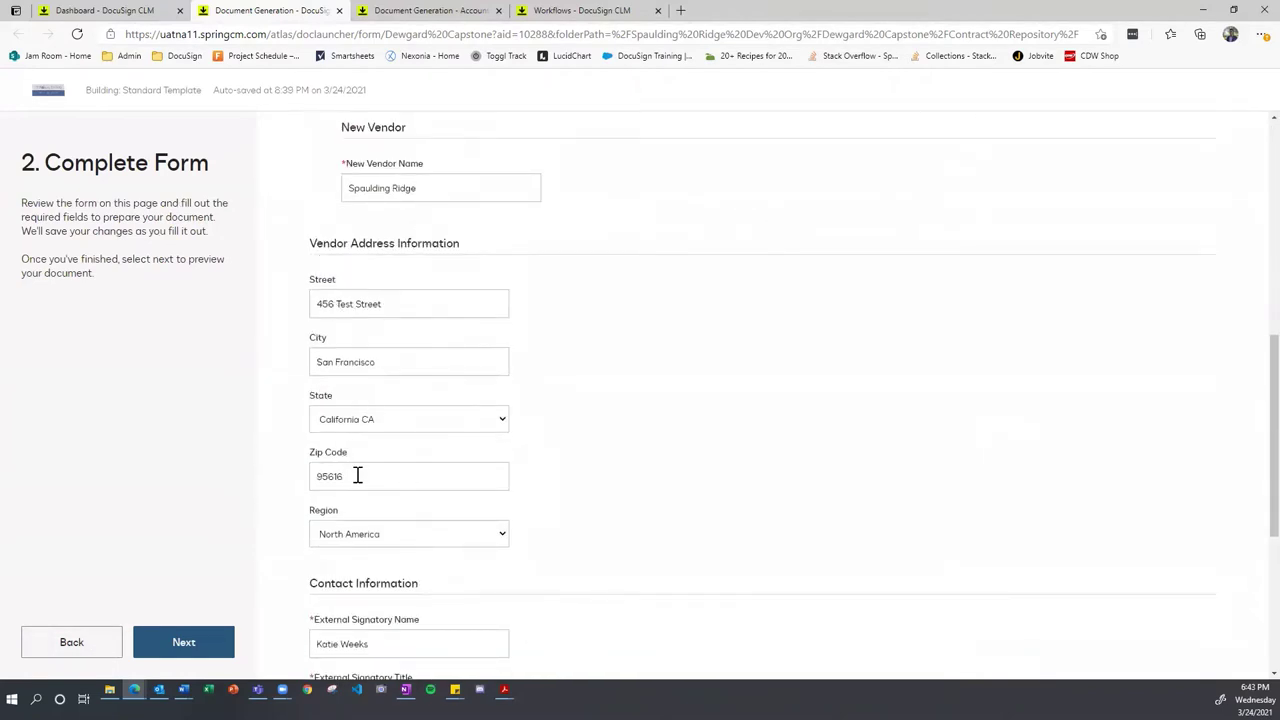
{"action": "left_click_drag", "start_coordinate": [391, 476], "coordinate": [268, 471]}
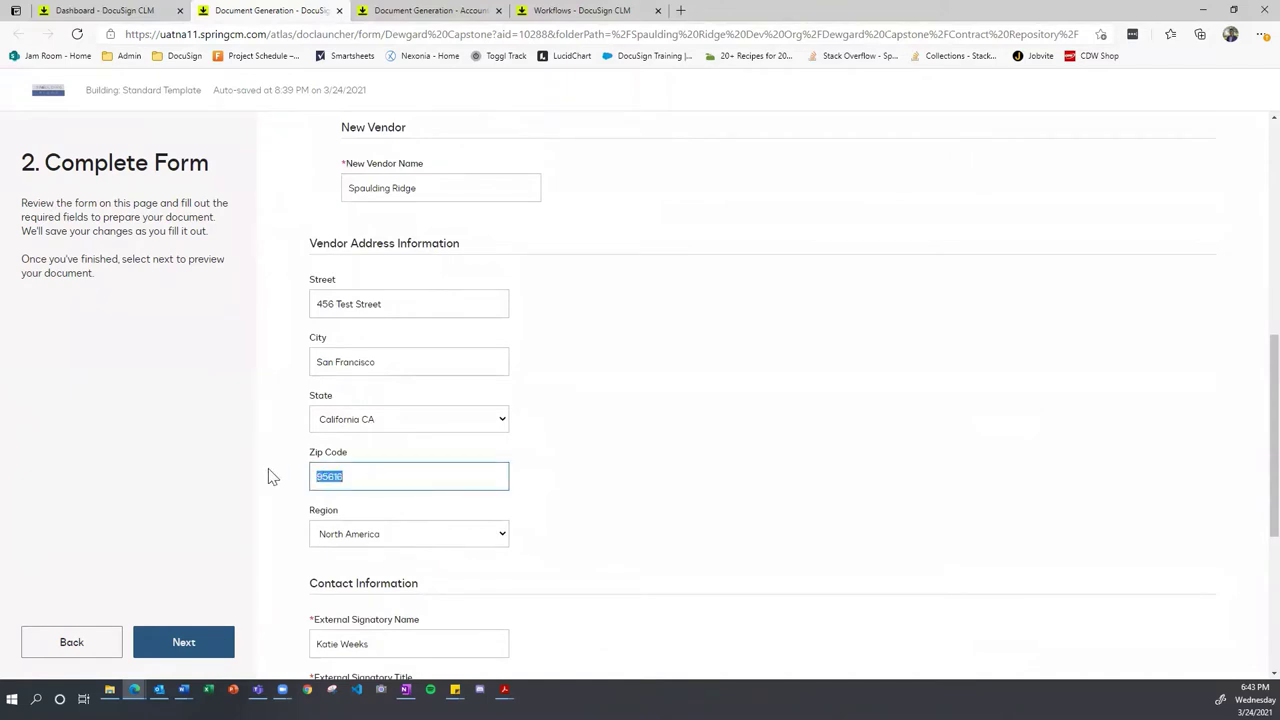
{"action": "type", "text": "60565"}
{"action": "left_click", "coordinate": [668, 472]}
{"action": "left_click", "coordinate": [186, 648]}
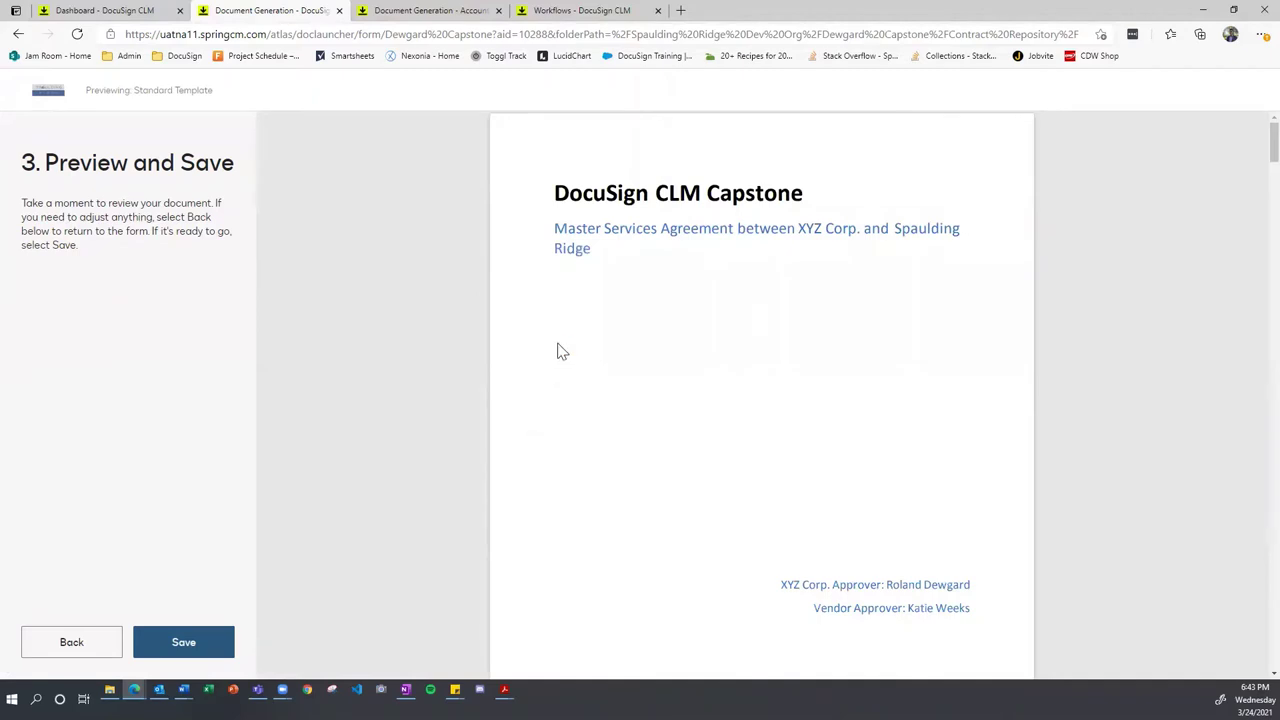
Step: Check the updated zip code in the agreement's opening paragraph and save the generated document
{"action": "scroll", "coordinate": [556, 345], "scroll_direction": "down", "scroll_amount": 3}
{"action": "scroll", "coordinate": [556, 343], "scroll_direction": "down", "scroll_amount": 1}
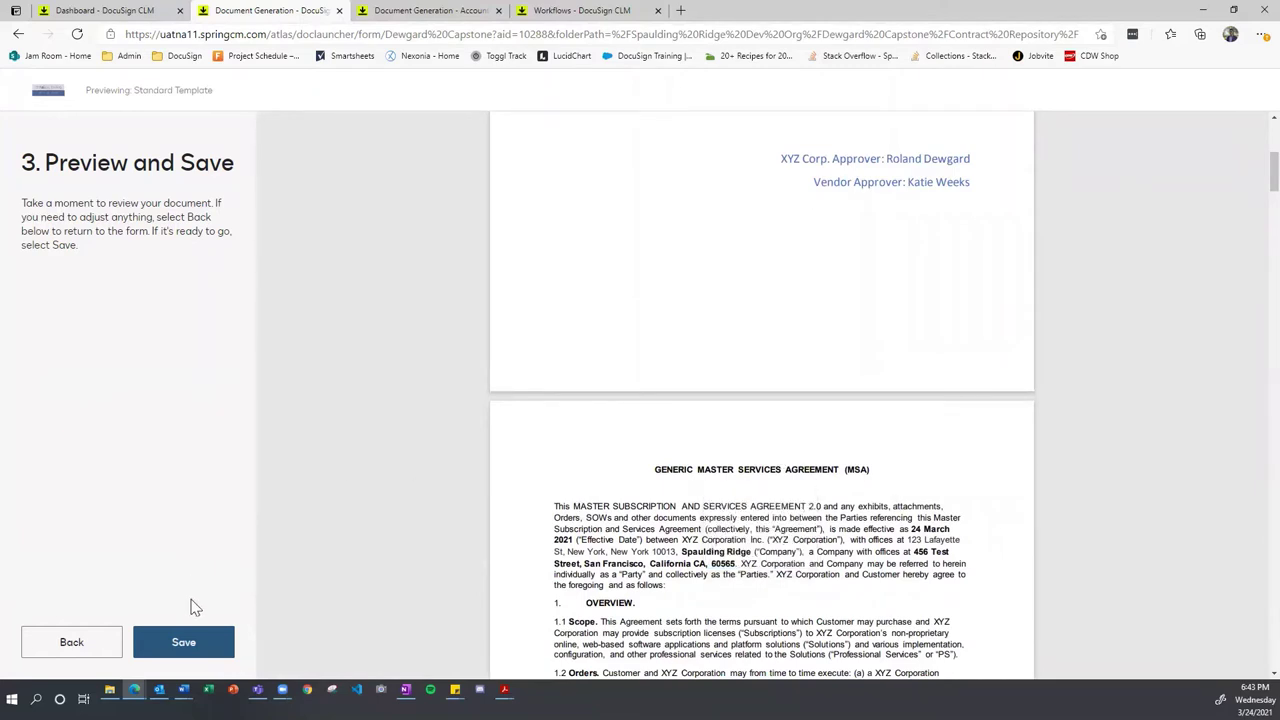
{"action": "left_click", "coordinate": [190, 645]}
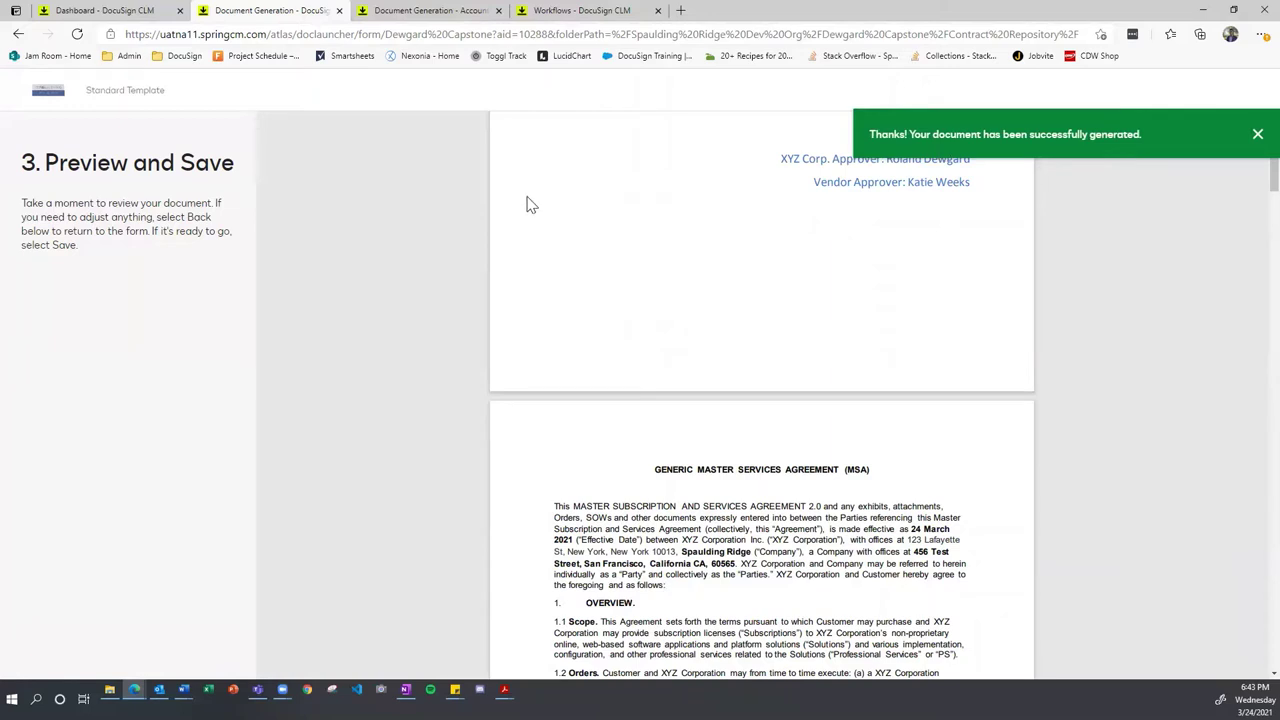
{"action": "left_click", "coordinate": [1257, 134]}
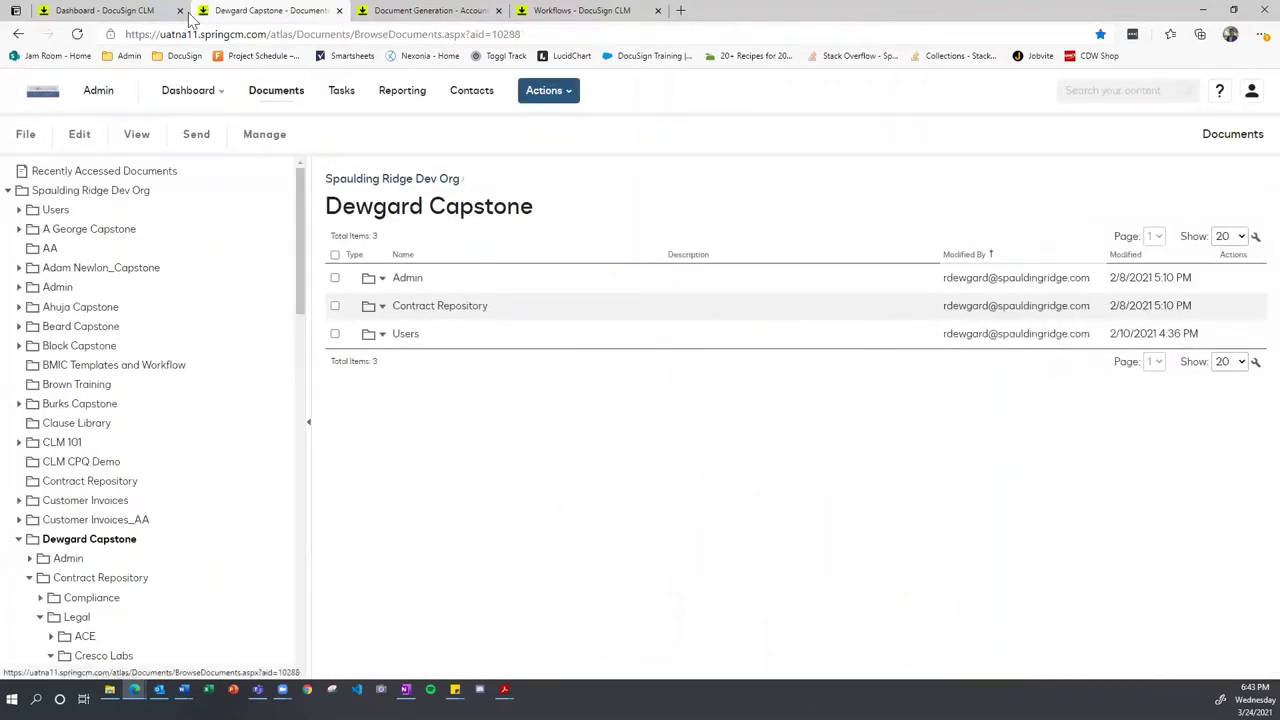
Step: View the contract generation actions available from the dashboard and go to the Documents area
{"action": "left_click", "coordinate": [150, 10]}
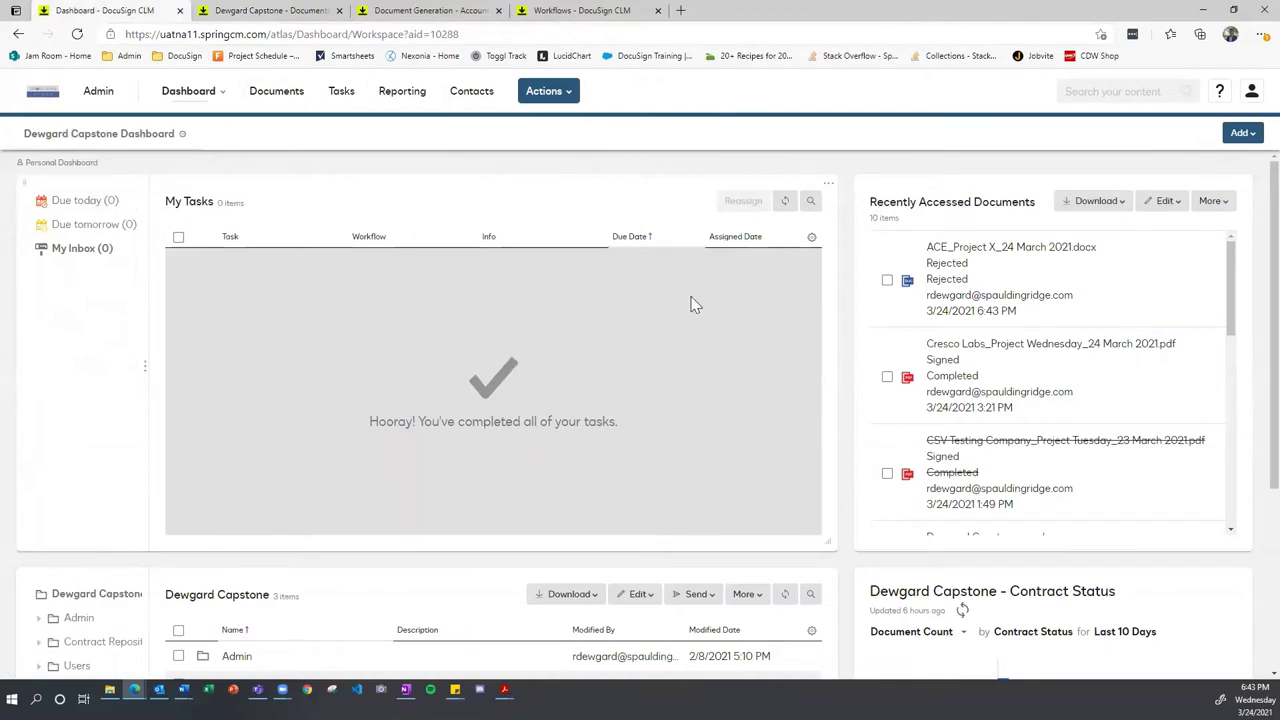
{"action": "left_click", "coordinate": [545, 90]}
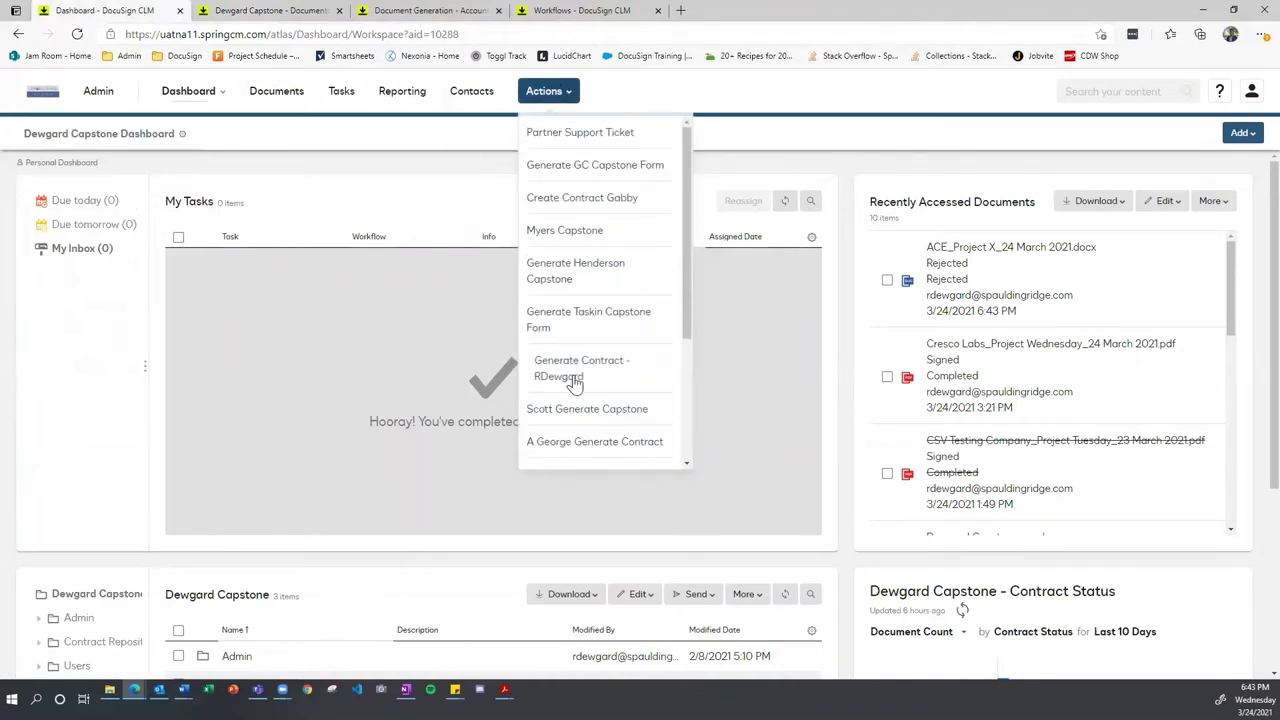
{"action": "left_click", "coordinate": [276, 91]}
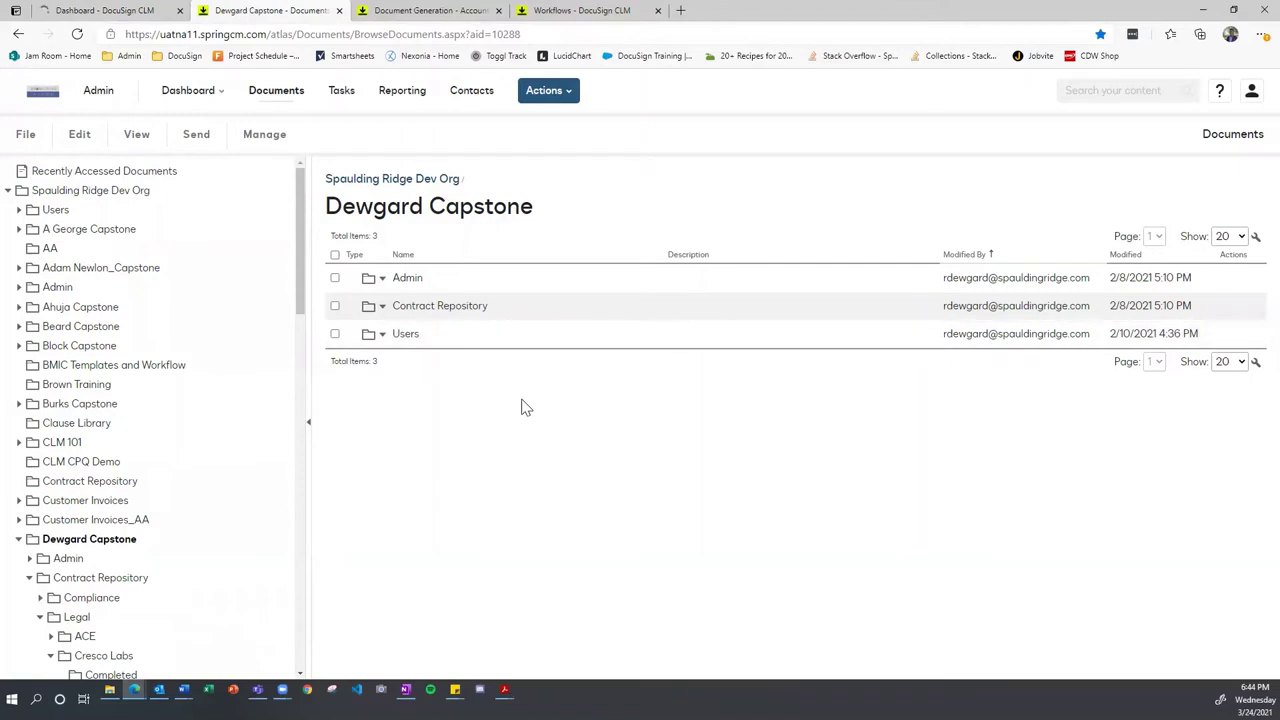
Step: Open the DocuSign CLM Capstone contract in Contract Repository > Compliance > Spaulding Ridge > In Process and view its cover page
{"action": "left_click", "coordinate": [463, 307]}
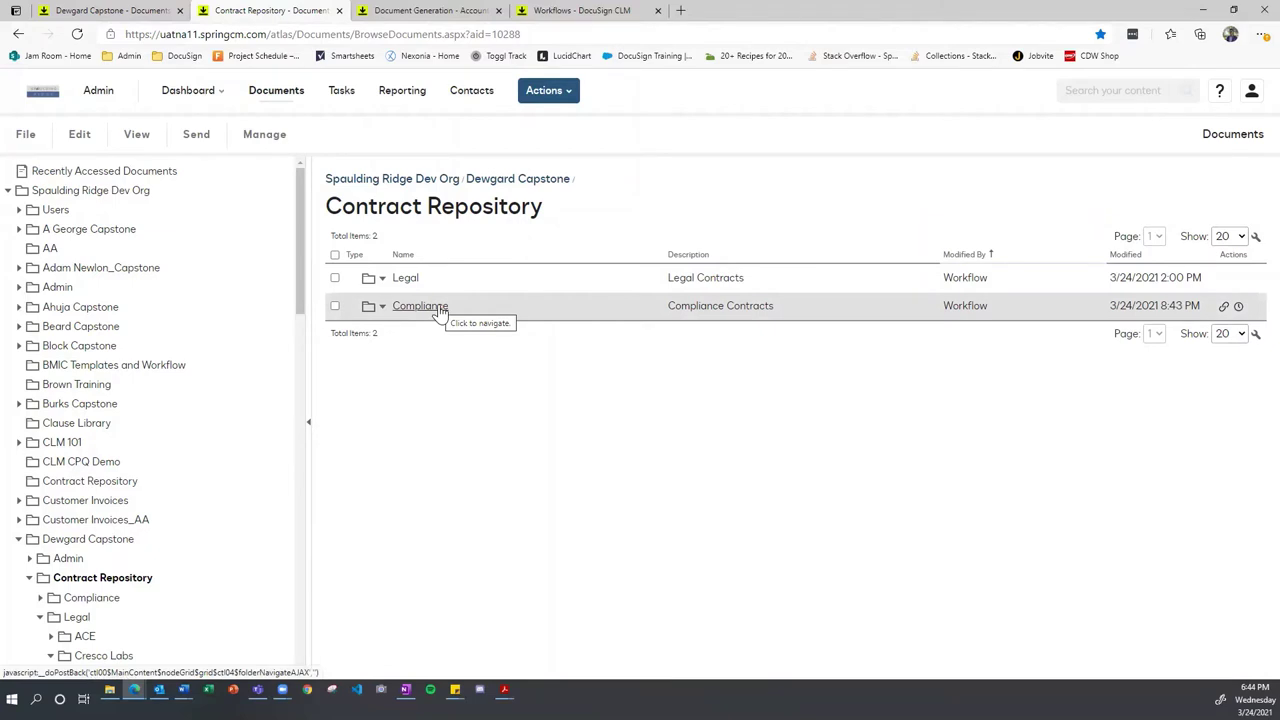
{"action": "left_click", "coordinate": [440, 310]}
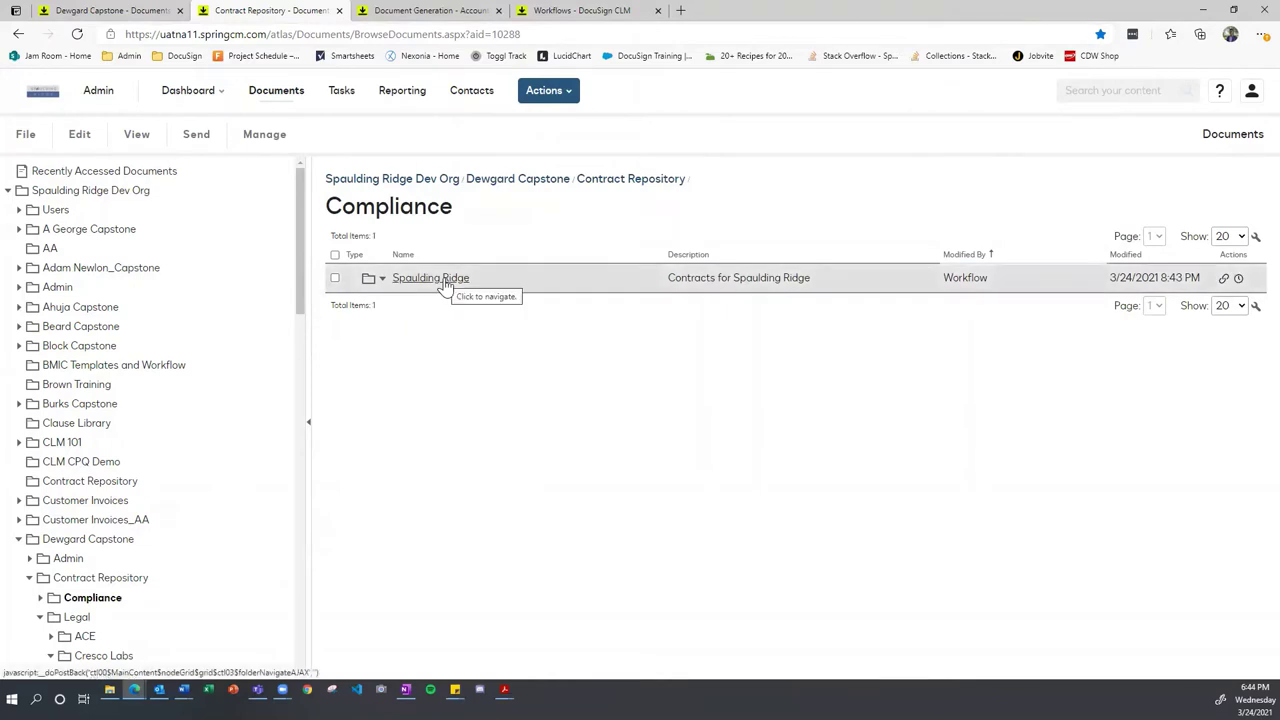
{"action": "left_click", "coordinate": [440, 279]}
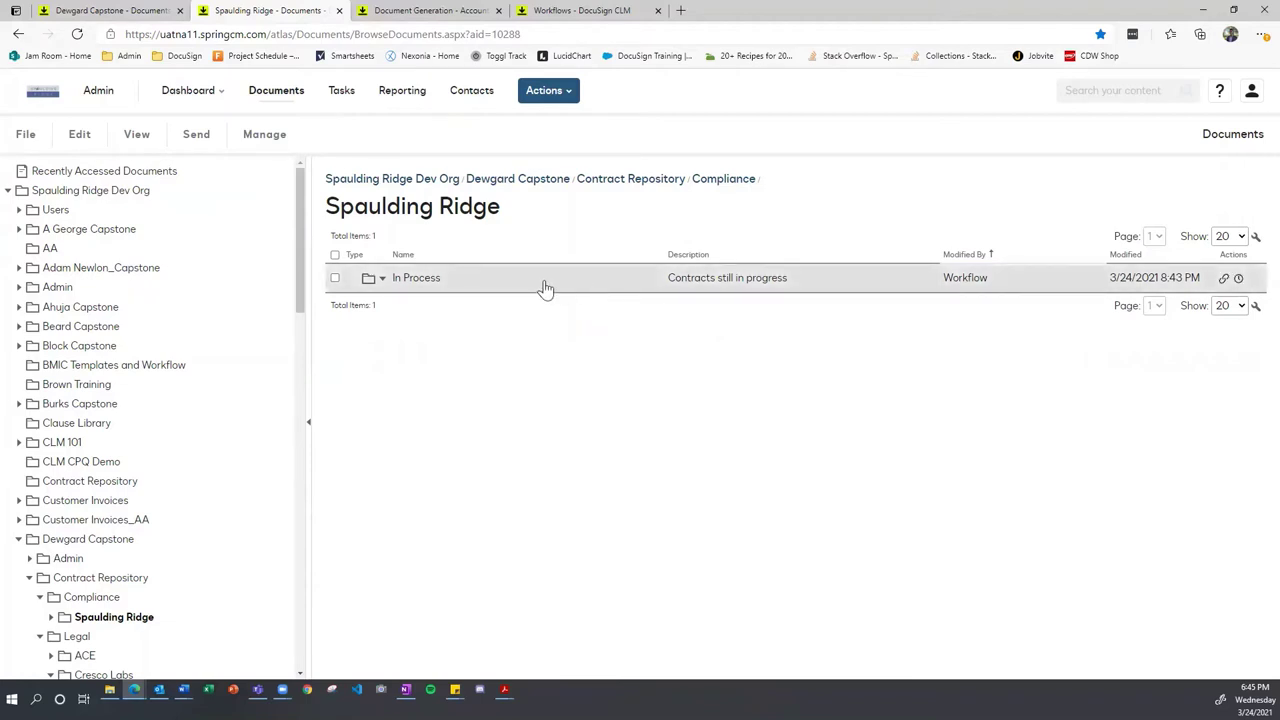
{"action": "left_click", "coordinate": [427, 286]}
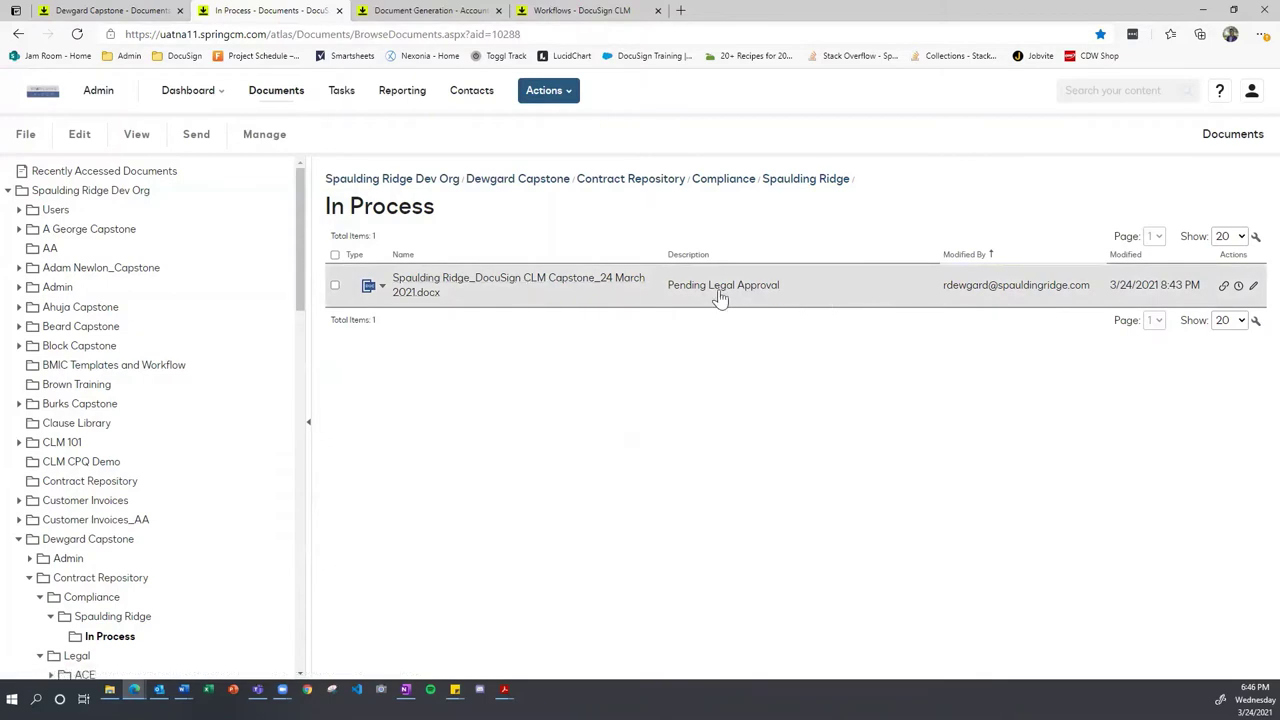
{"action": "left_click", "coordinate": [530, 285]}
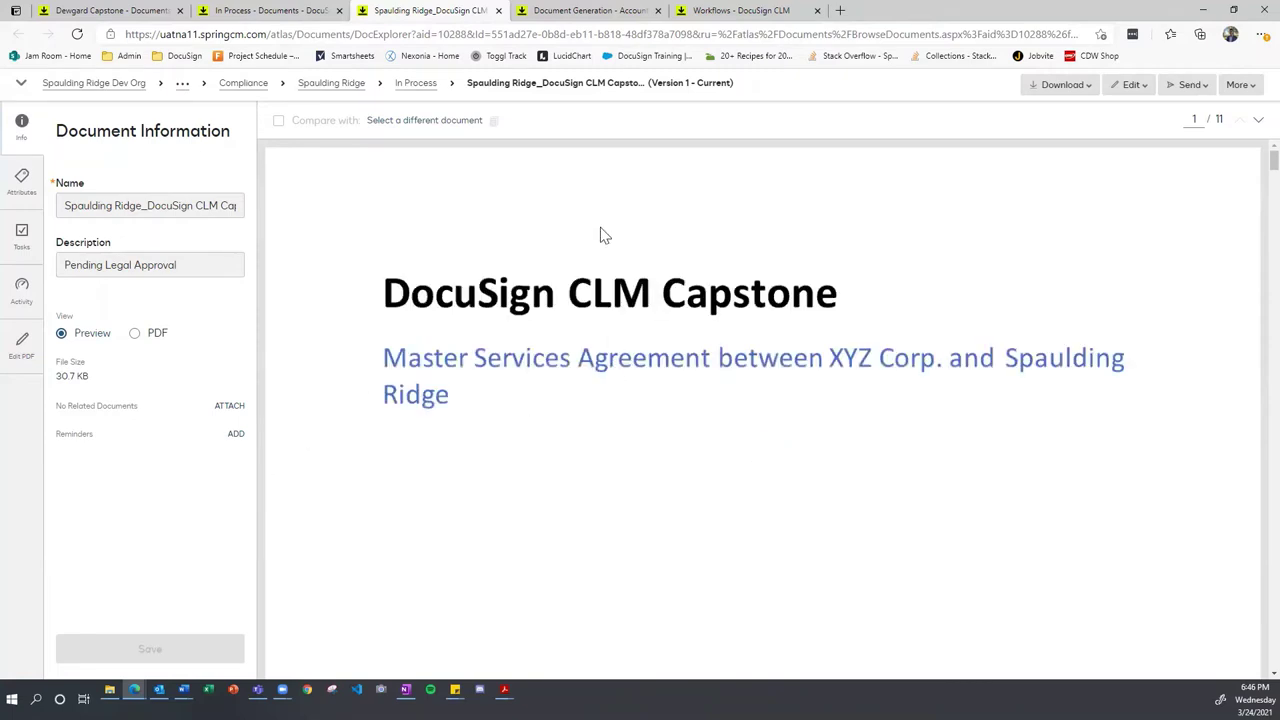
{"action": "scroll", "coordinate": [605, 233], "scroll_direction": "down", "scroll_amount": 1}
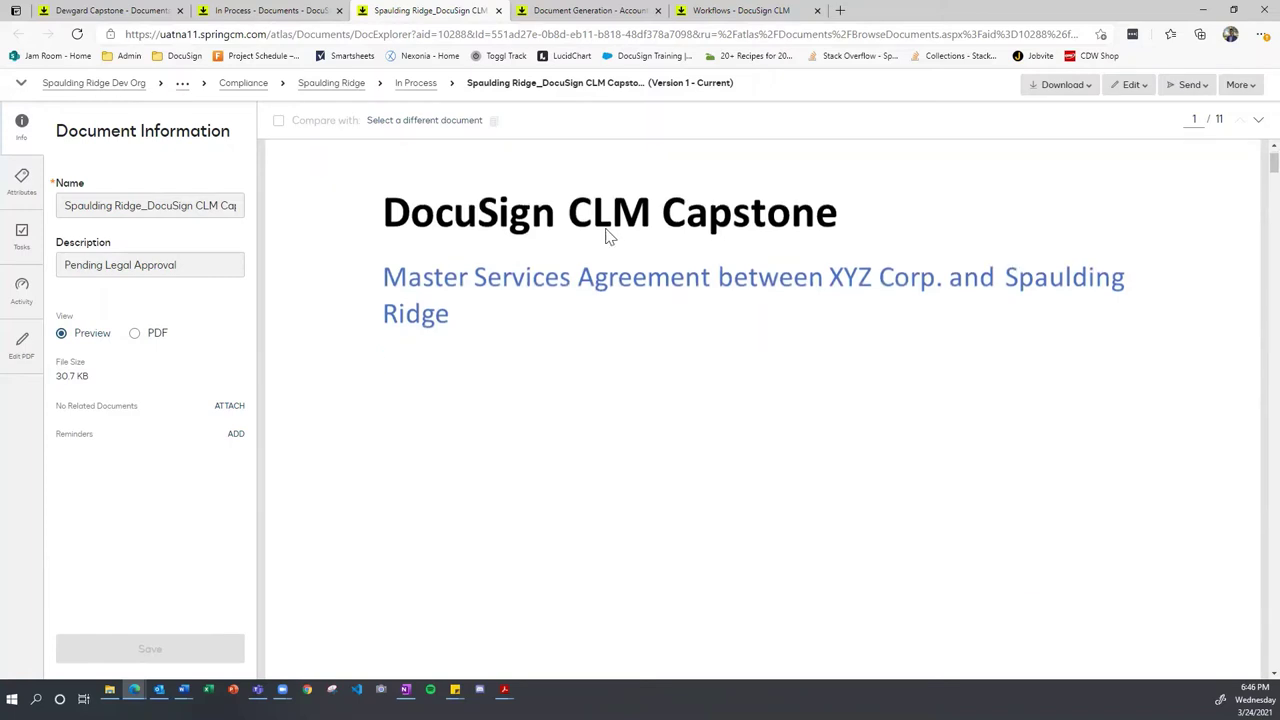
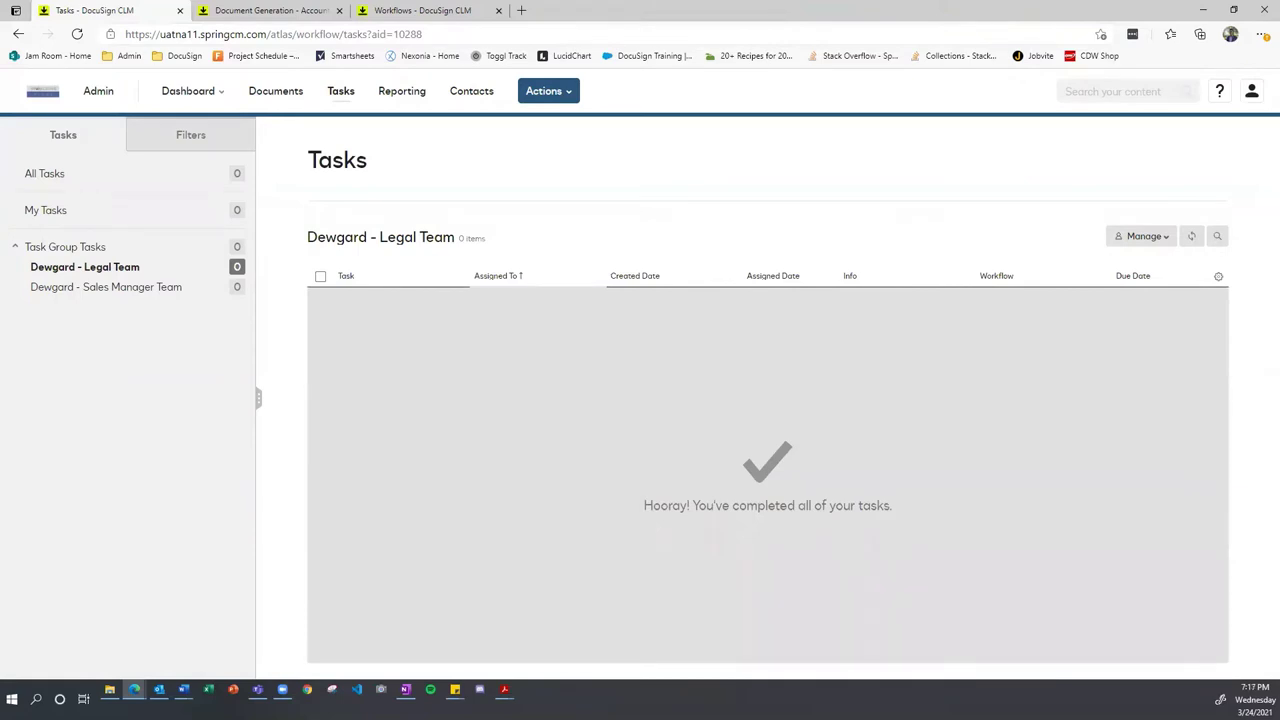
Step: Switch to Outlook, open the "Contract with XYZ Corp. requires your attention" email with its pictures, and examine the recipient and document name
{"action": "left_click", "coordinate": [159, 689]}
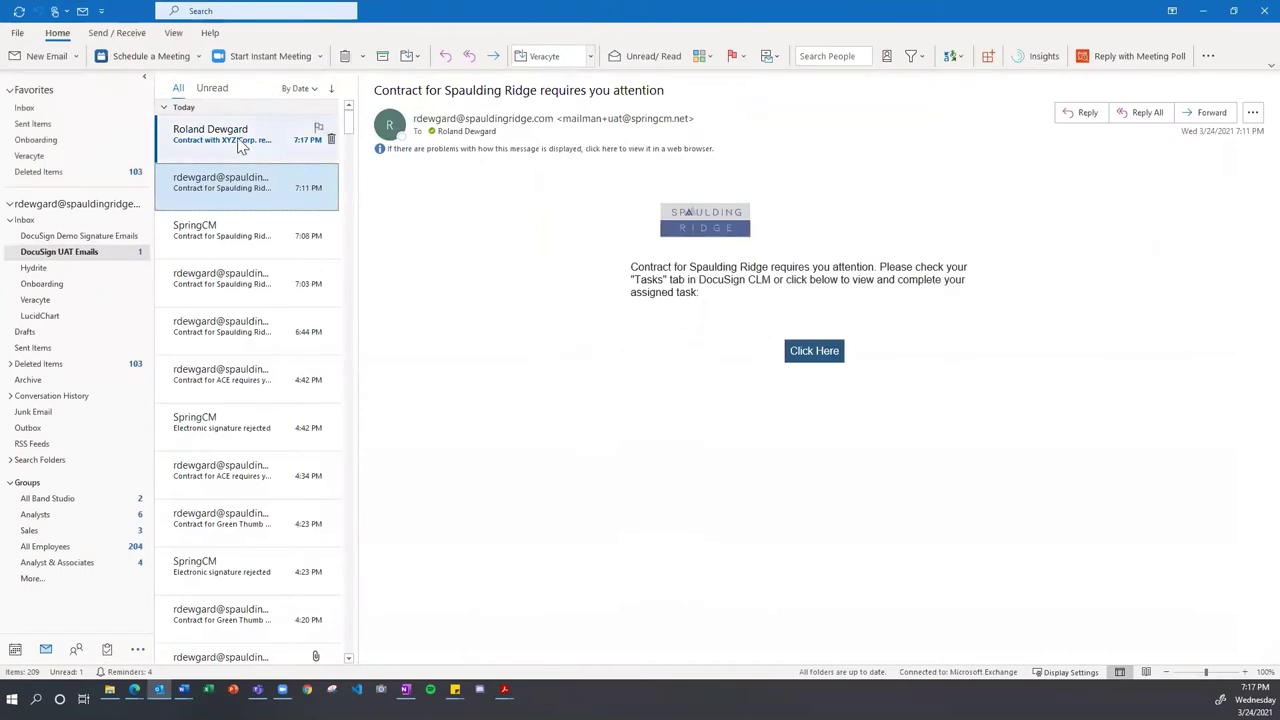
{"action": "left_click", "coordinate": [240, 146]}
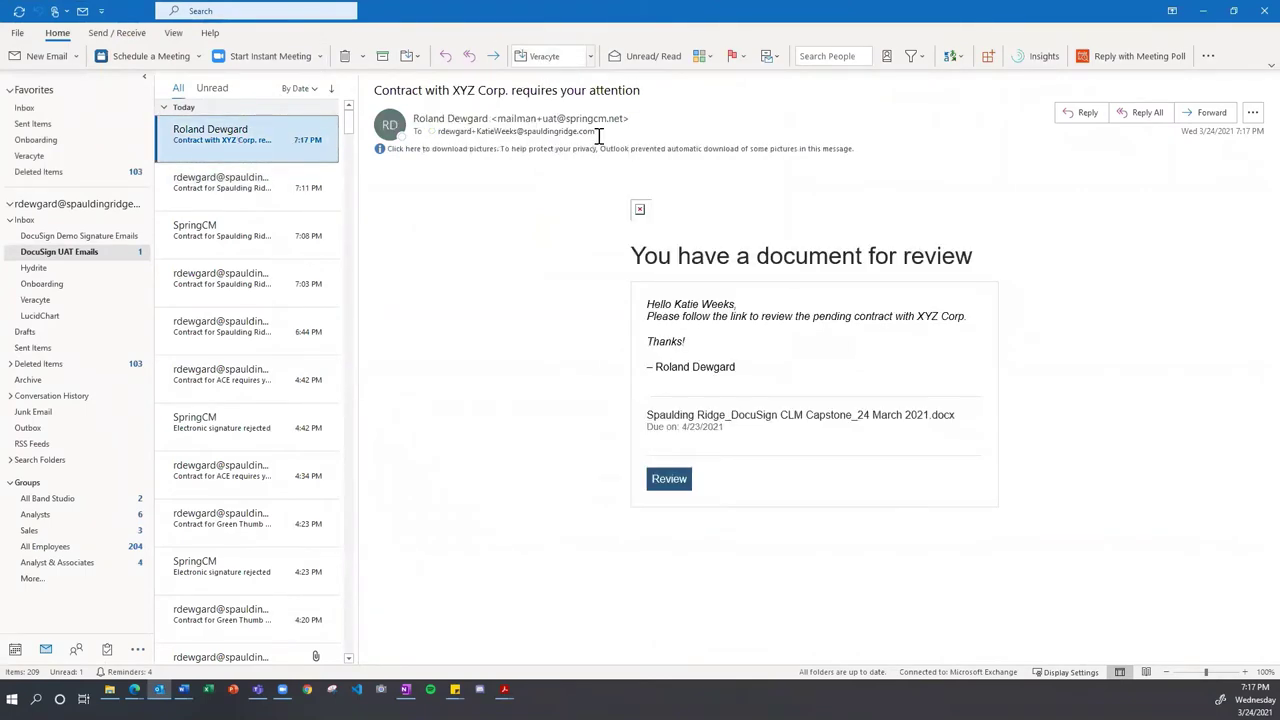
{"action": "mouse_move", "coordinate": [438, 133]}
{"action": "left_click", "coordinate": [503, 150]}
{"action": "left_click", "coordinate": [393, 165]}
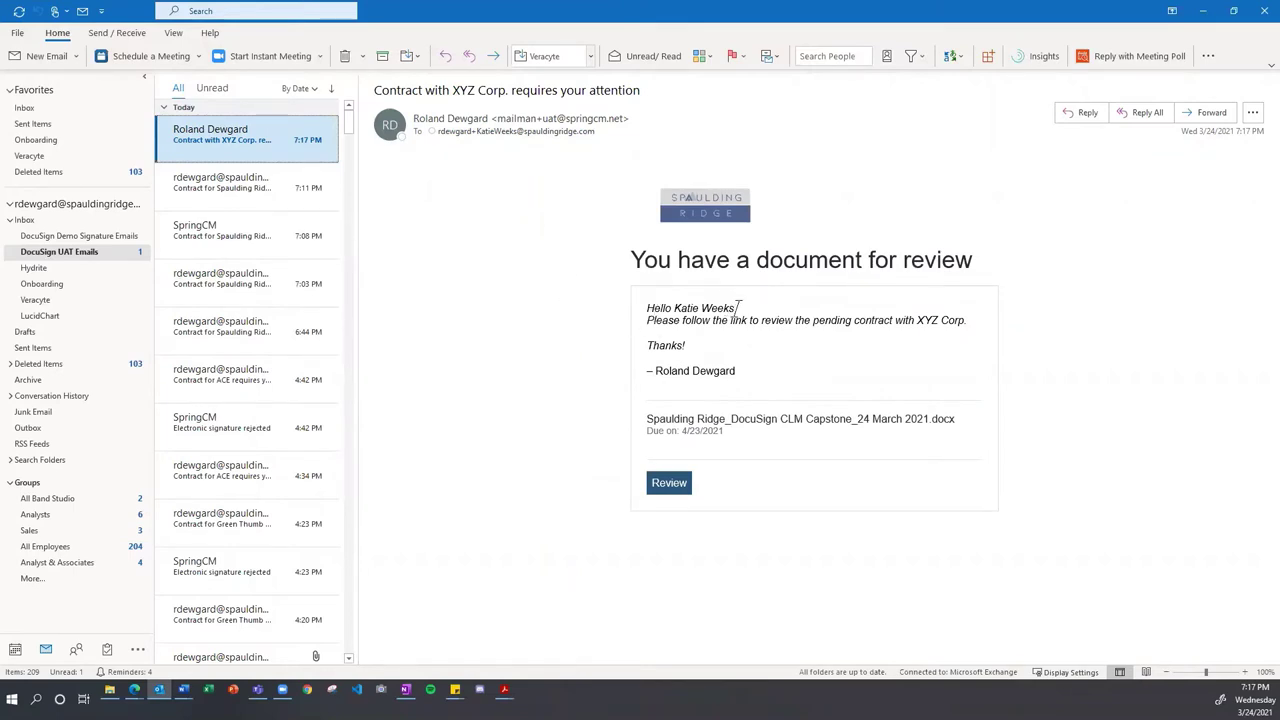
{"action": "left_click_drag", "start_coordinate": [739, 307], "coordinate": [680, 305]}
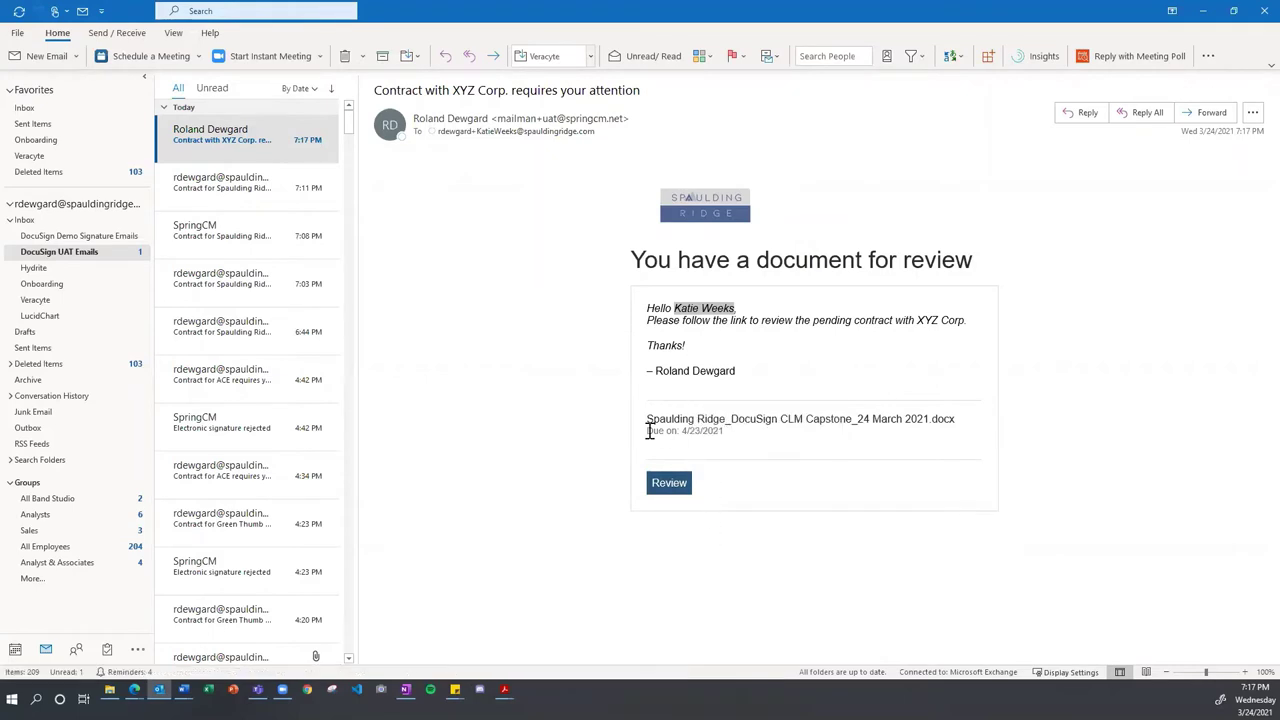
{"action": "left_click_drag", "start_coordinate": [648, 417], "coordinate": [950, 415]}
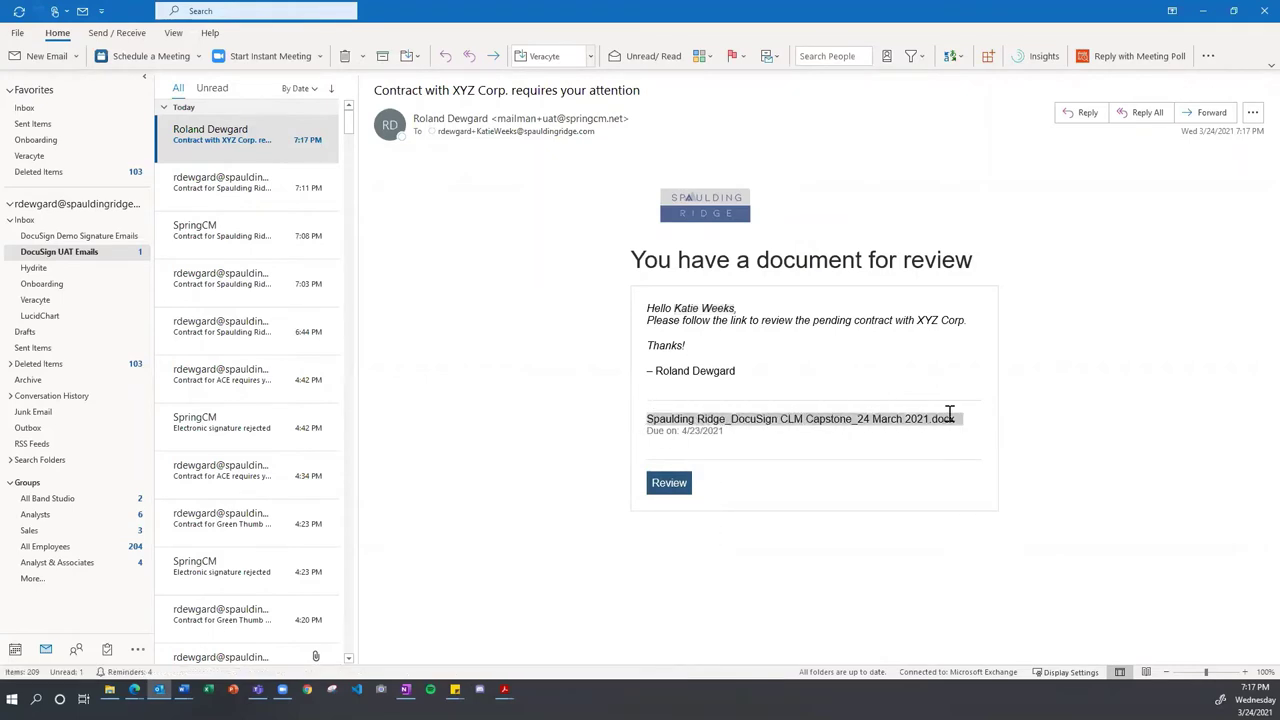
Step: Start the contract review from the email and open the downloaded document for editing in Word
{"action": "left_click", "coordinate": [669, 482]}
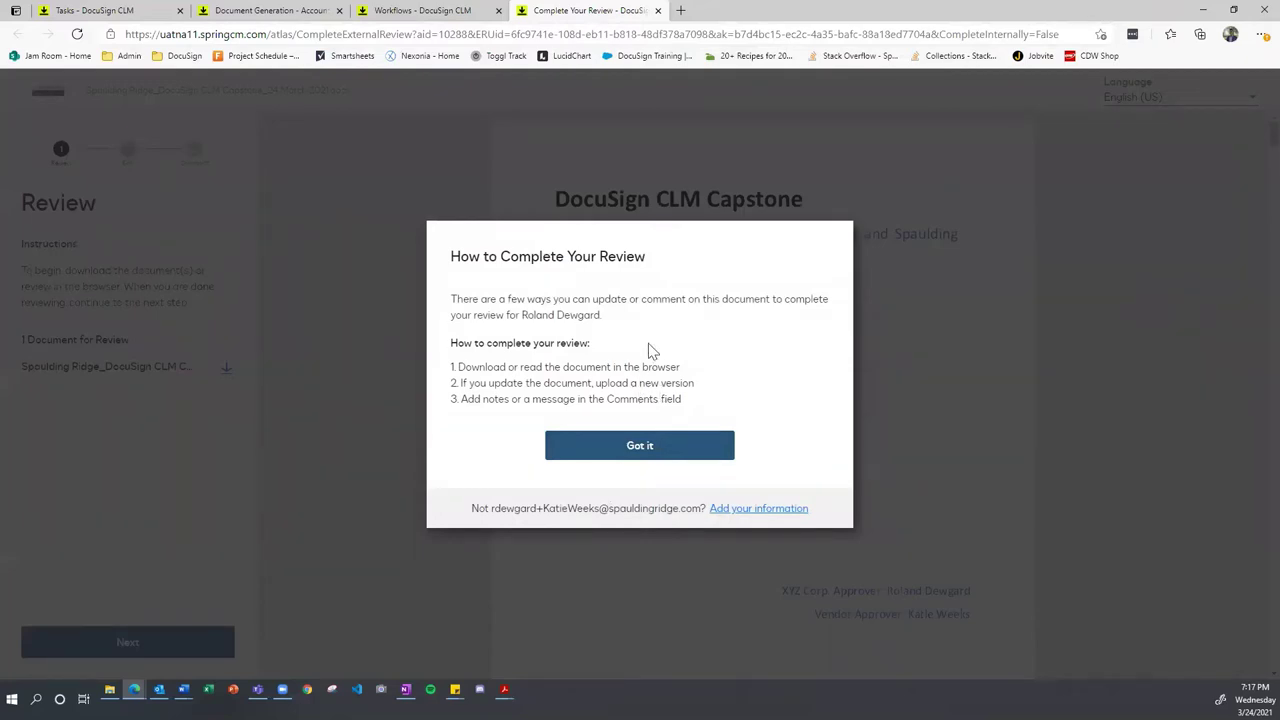
{"action": "left_click", "coordinate": [662, 457]}
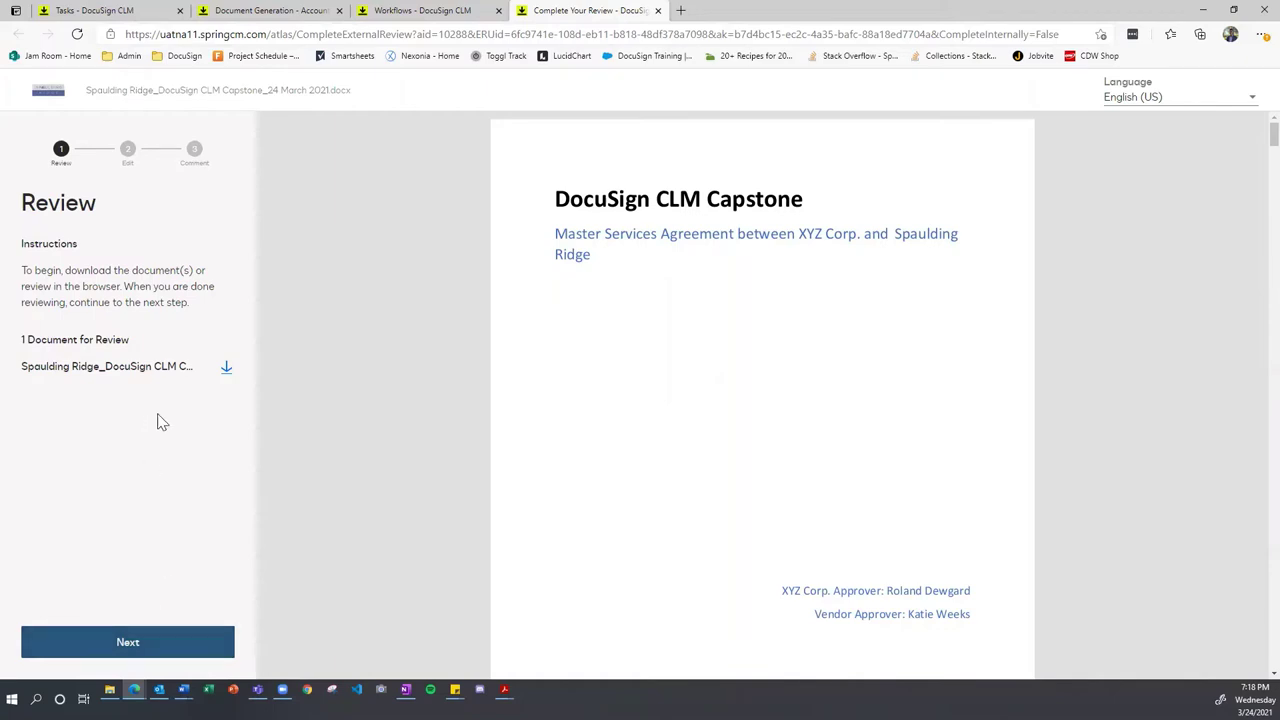
{"action": "left_click", "coordinate": [226, 368]}
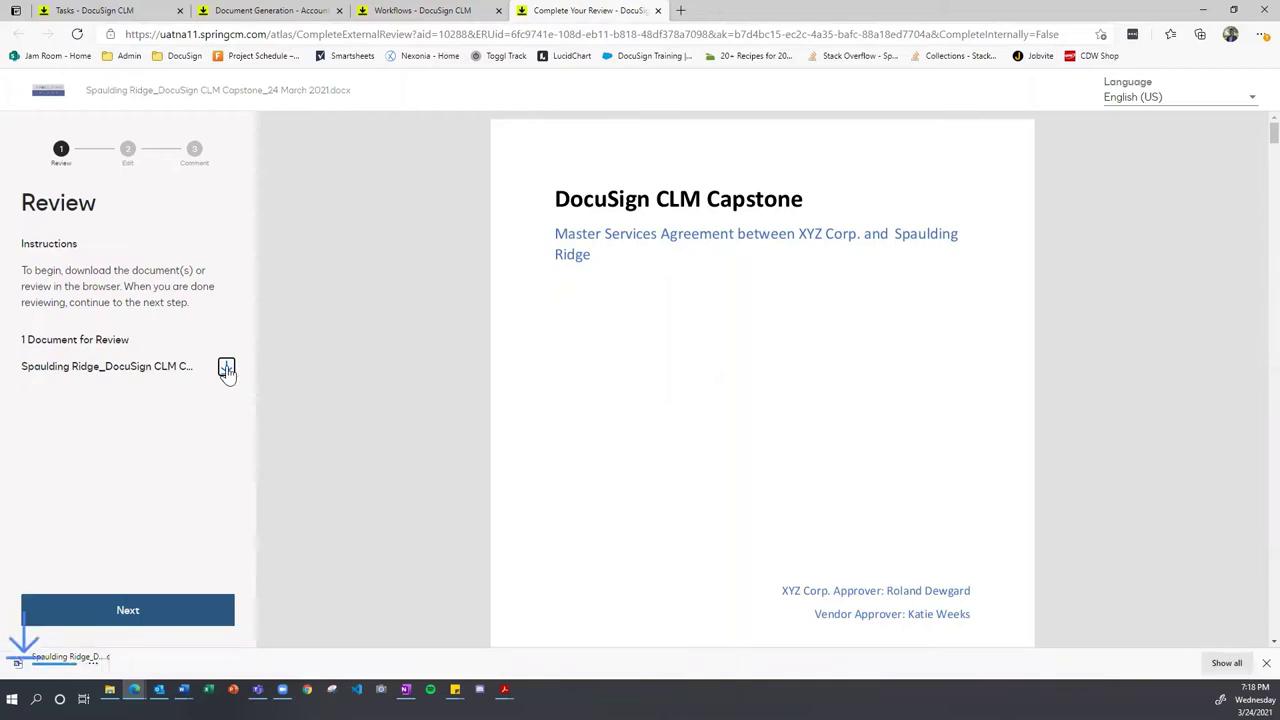
{"action": "left_click", "coordinate": [84, 664]}
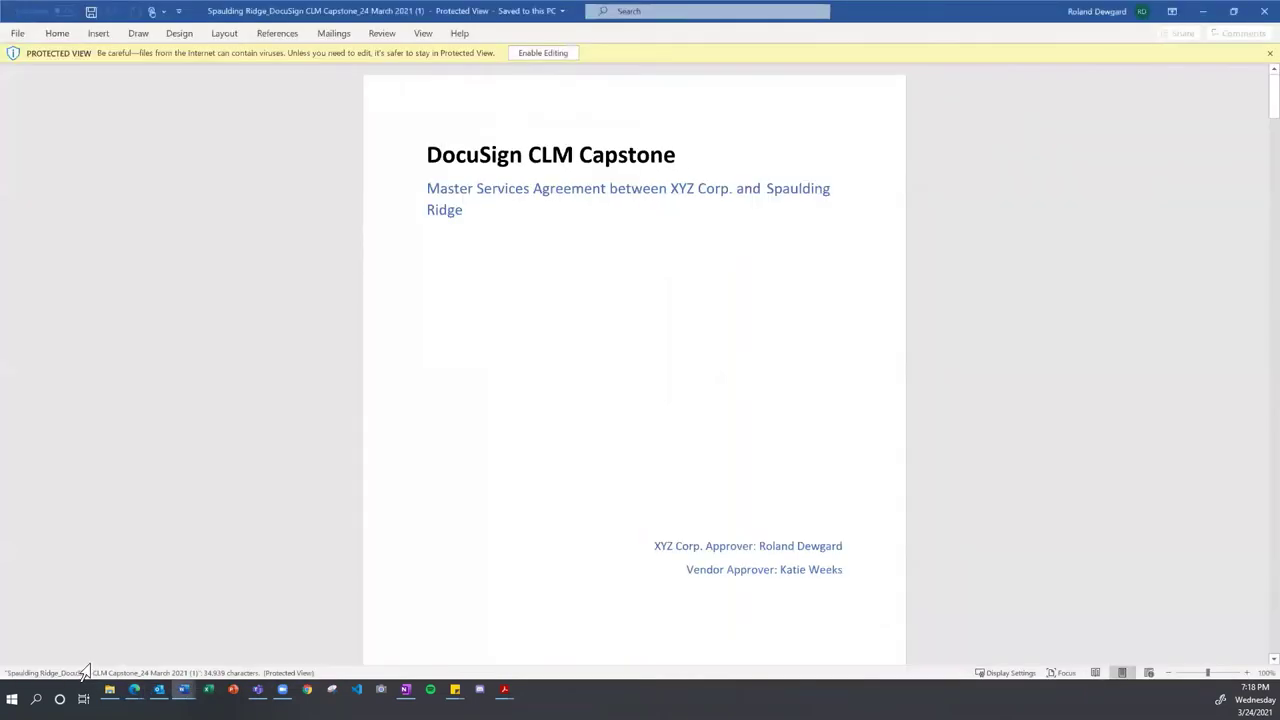
{"action": "left_click", "coordinate": [543, 53]}
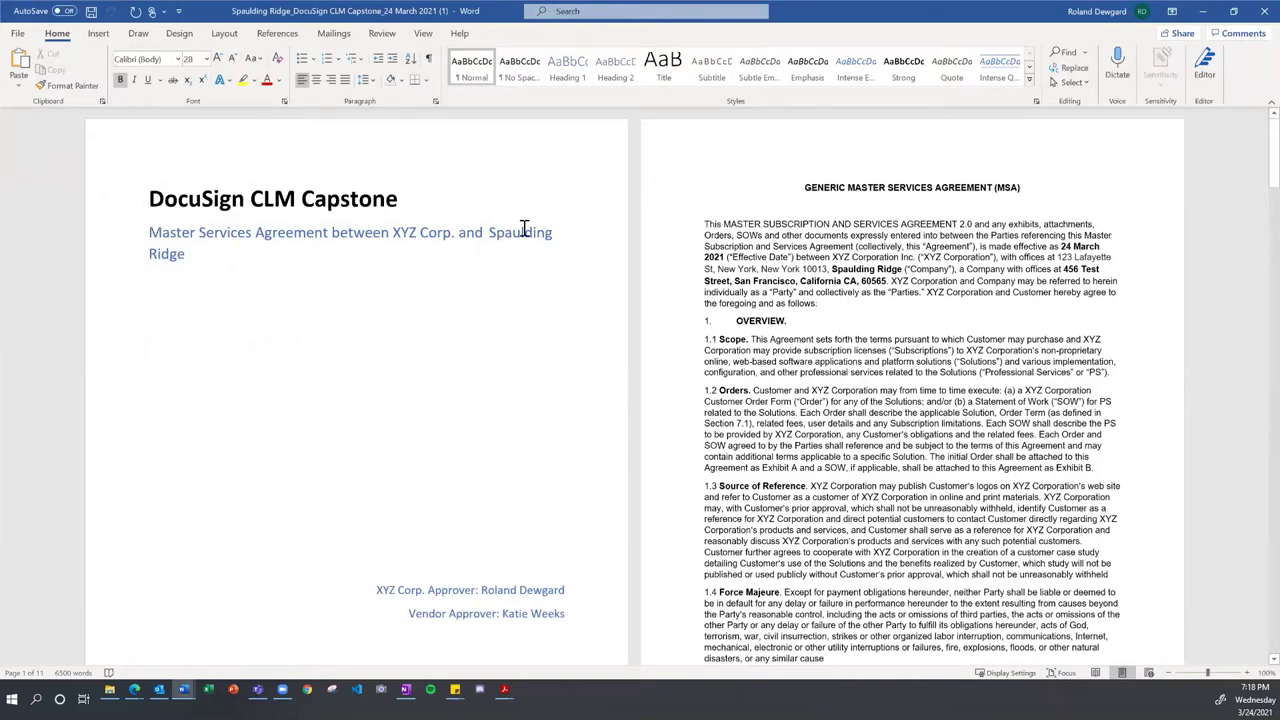
Step: Delete the whole of section 5, Proprietary Rights, from the contract and close the document
{"action": "scroll", "coordinate": [373, 285], "scroll_direction": "down", "scroll_amount": 3}
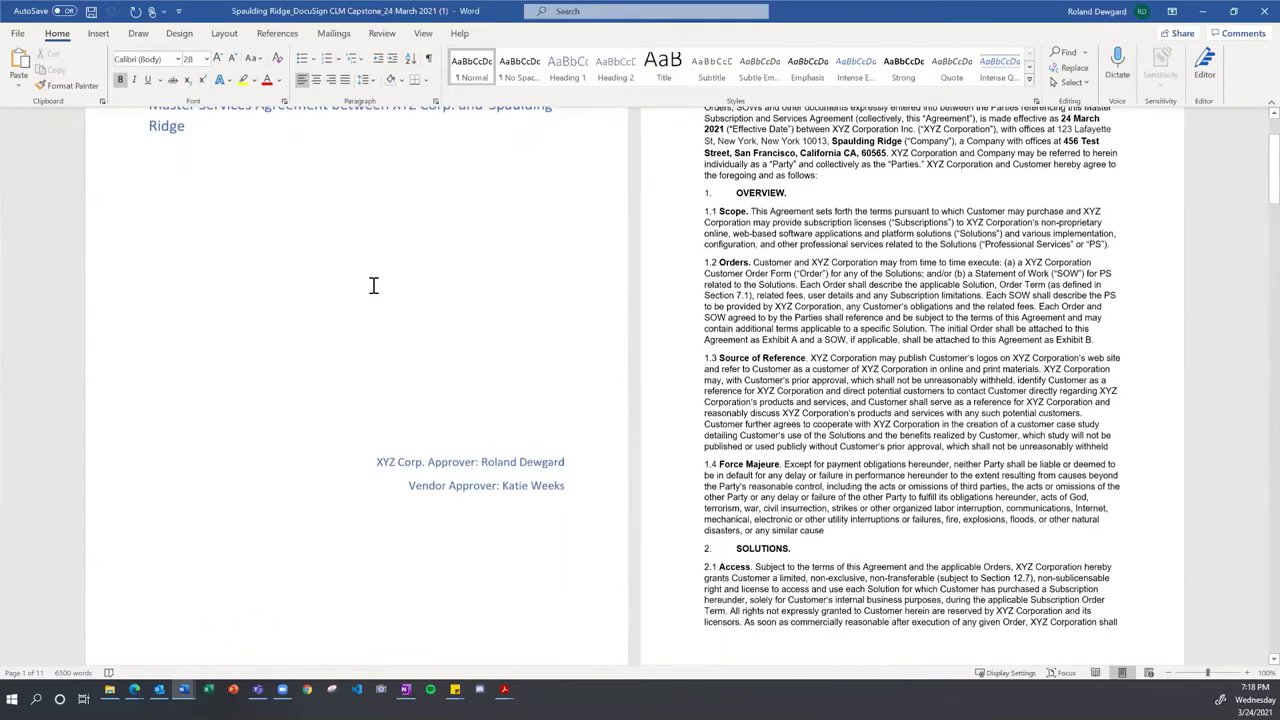
{"action": "scroll", "coordinate": [397, 385], "scroll_direction": "down", "scroll_amount": 2}
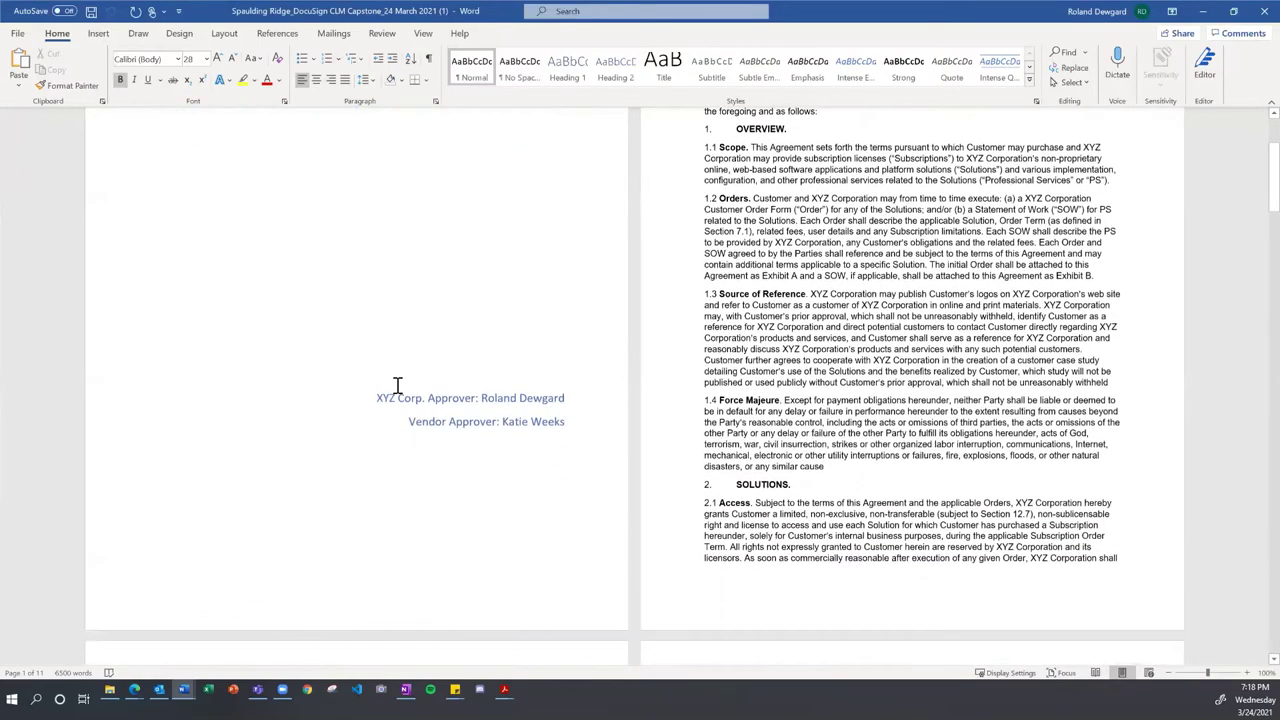
{"action": "scroll", "coordinate": [397, 385], "scroll_direction": "up", "scroll_amount": 5}
{"action": "scroll", "coordinate": [398, 385], "scroll_direction": "down", "scroll_amount": 15}
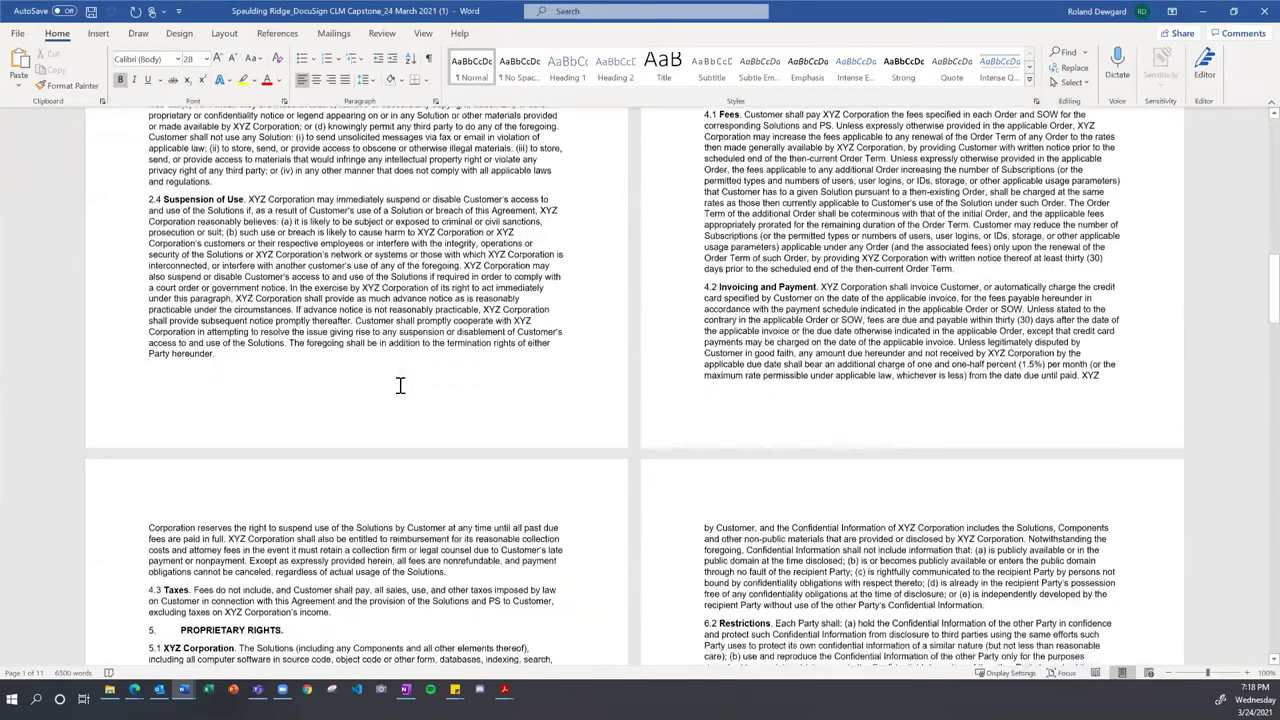
{"action": "scroll", "coordinate": [399, 385], "scroll_direction": "down", "scroll_amount": 10}
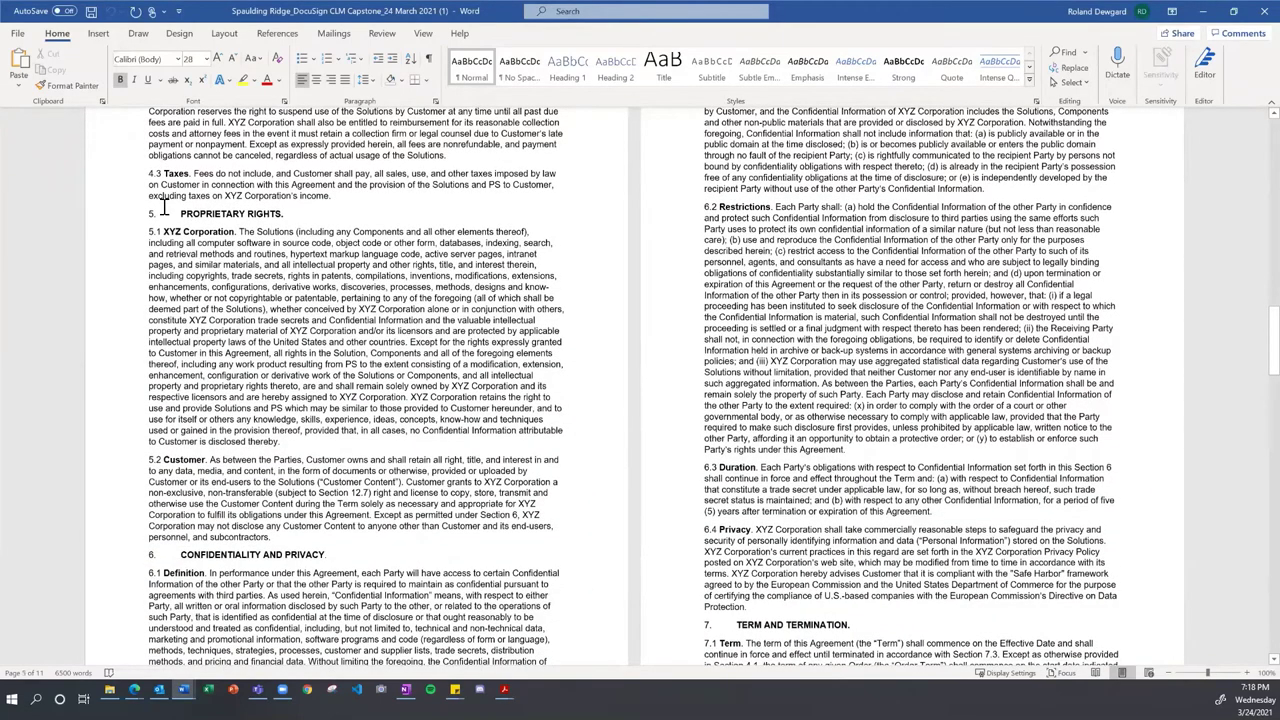
{"action": "left_click_drag", "start_coordinate": [143, 213], "coordinate": [330, 547]}
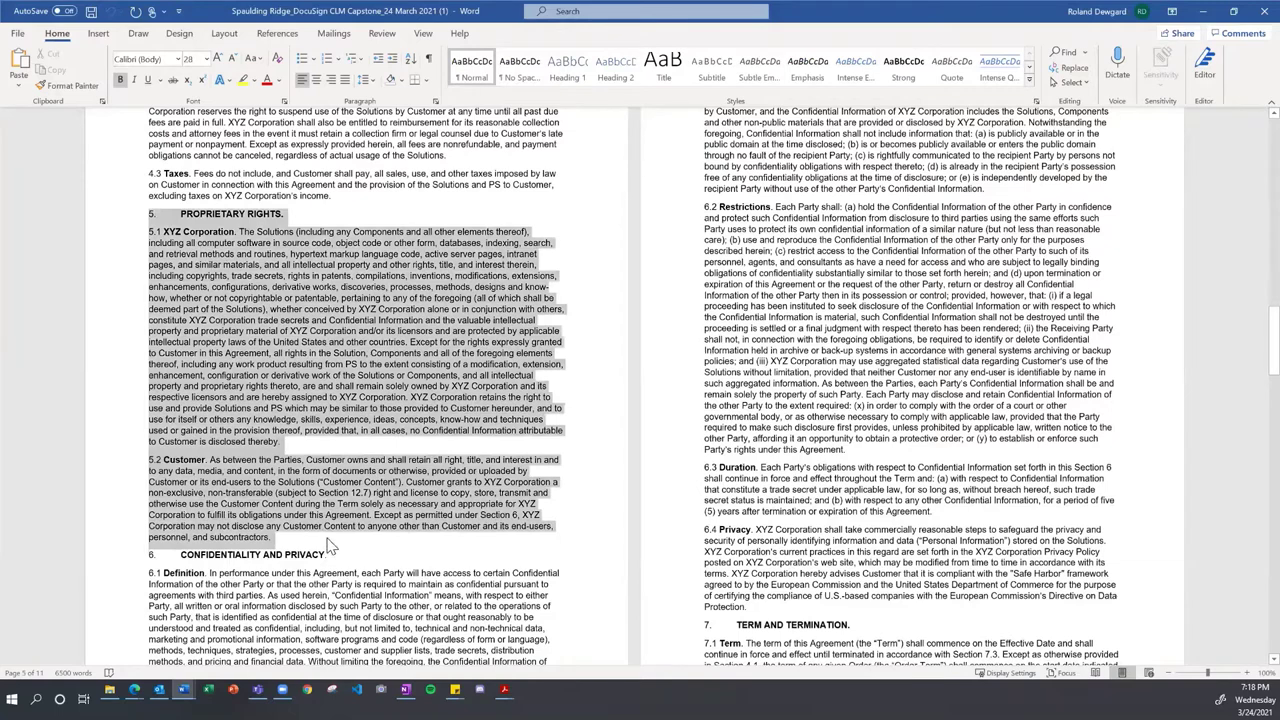
{"action": "key", "text": "Delete"}
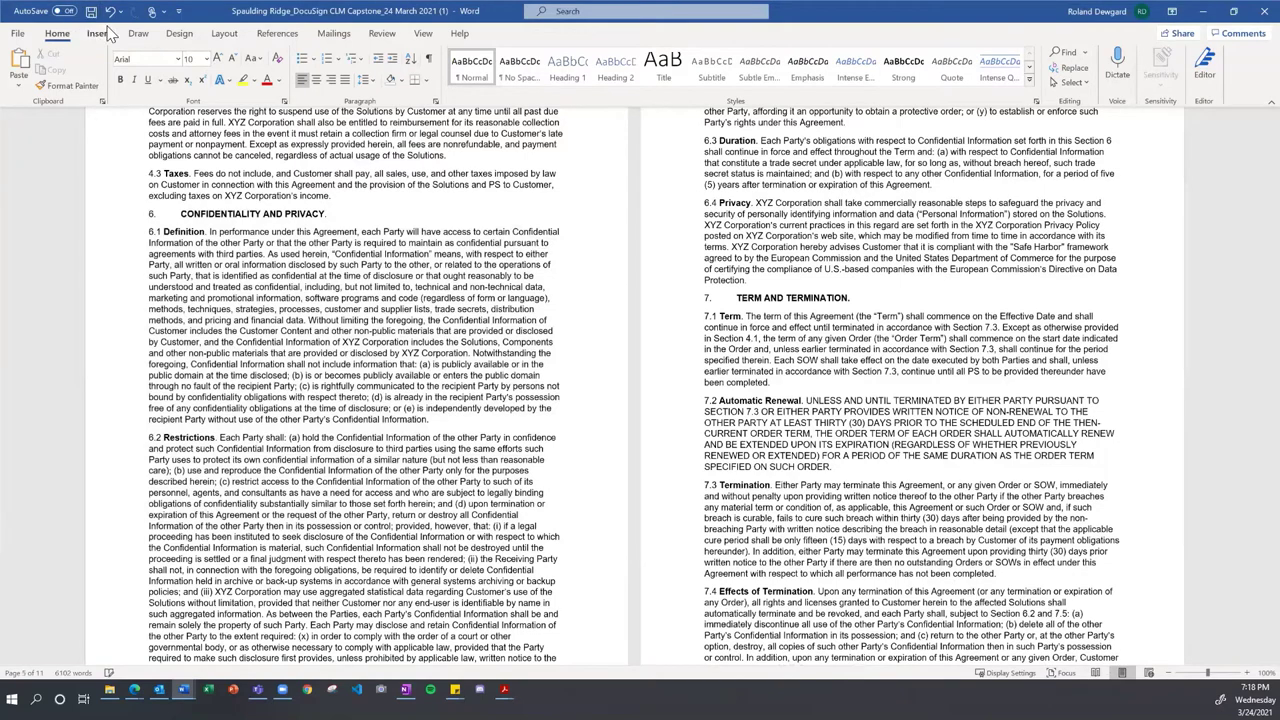
{"action": "left_click", "coordinate": [1262, 12]}
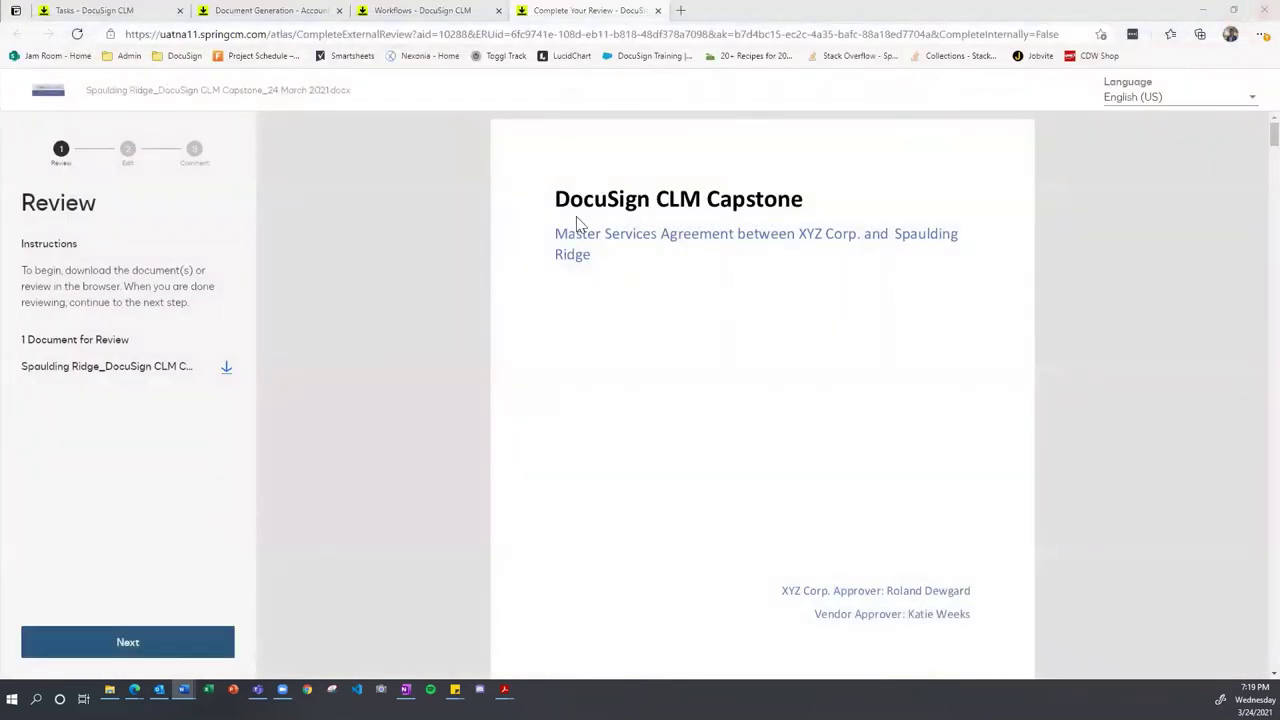
Step: Move the review on to editing and upload the edited Spaulding Ridge DocuSign CLM Capstone document from Downloads as the new version
{"action": "left_click", "coordinate": [194, 640]}
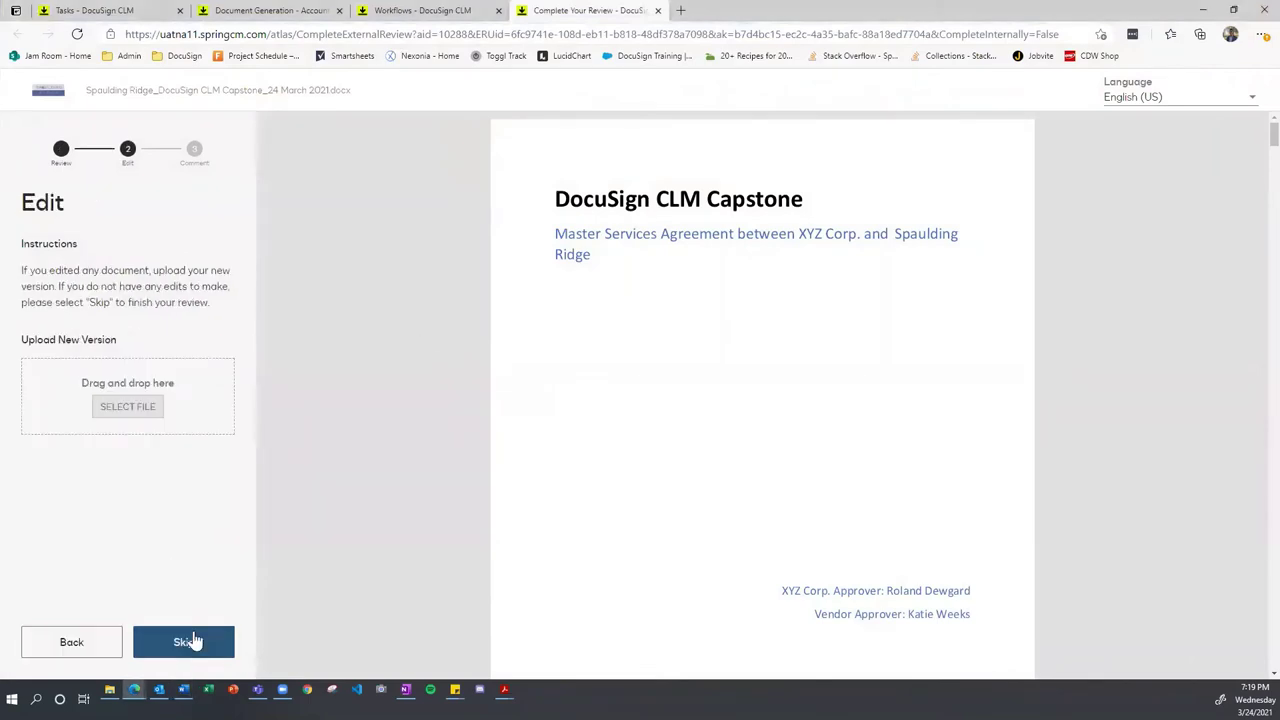
{"action": "left_click", "coordinate": [139, 408]}
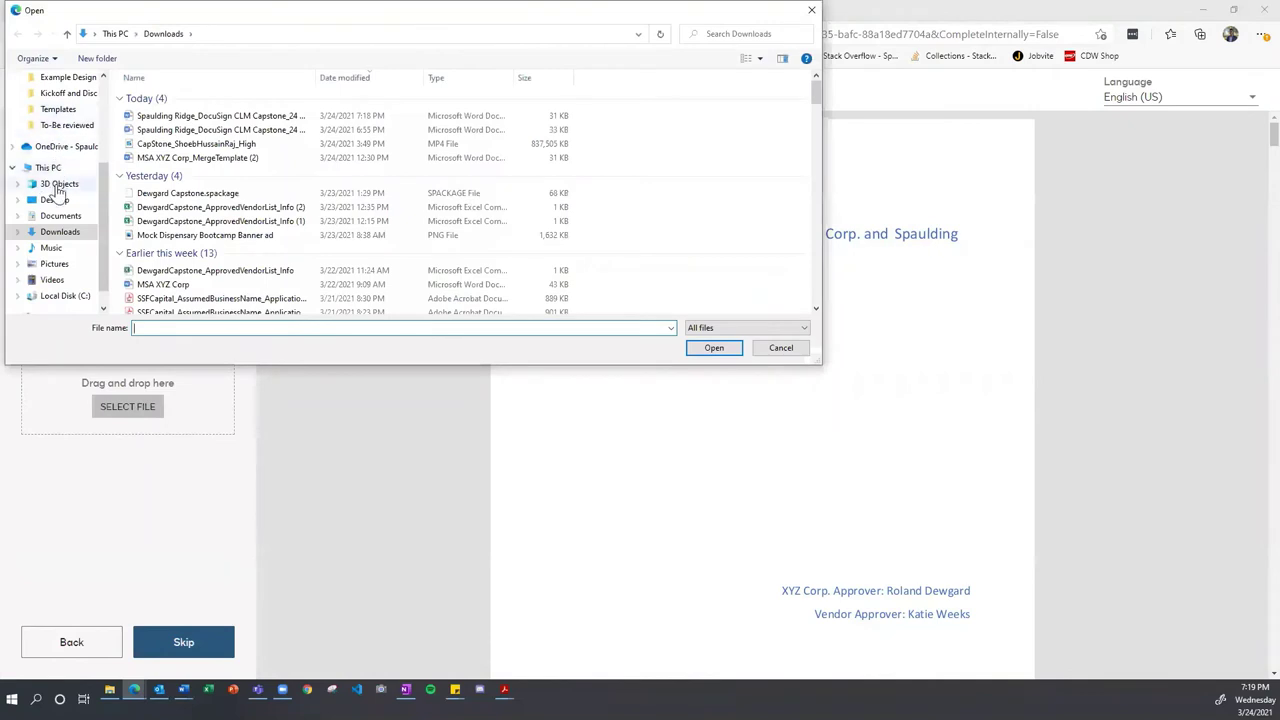
{"action": "left_click", "coordinate": [219, 117]}
{"action": "double_click", "coordinate": [219, 117]}
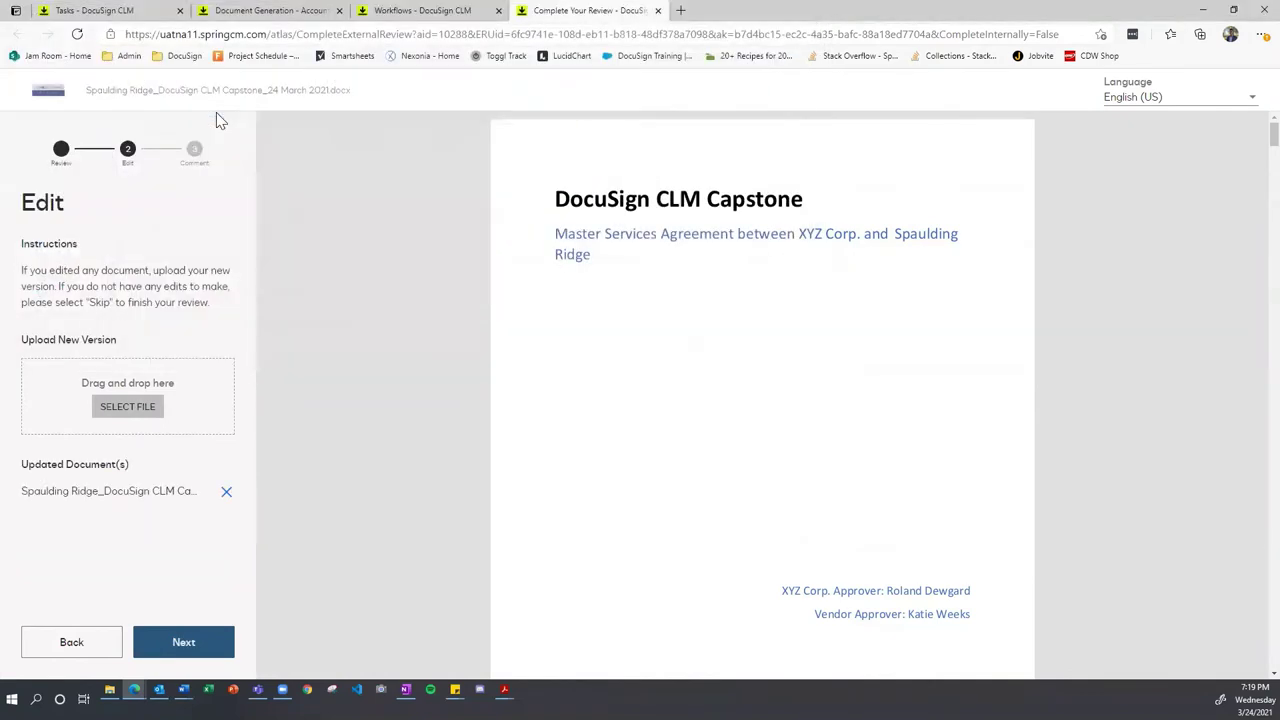
Step: Add the review comment "Deleted a section that we do not agree to." and complete the external review
{"action": "left_click", "coordinate": [196, 638]}
{"action": "left_click", "coordinate": [116, 404]}
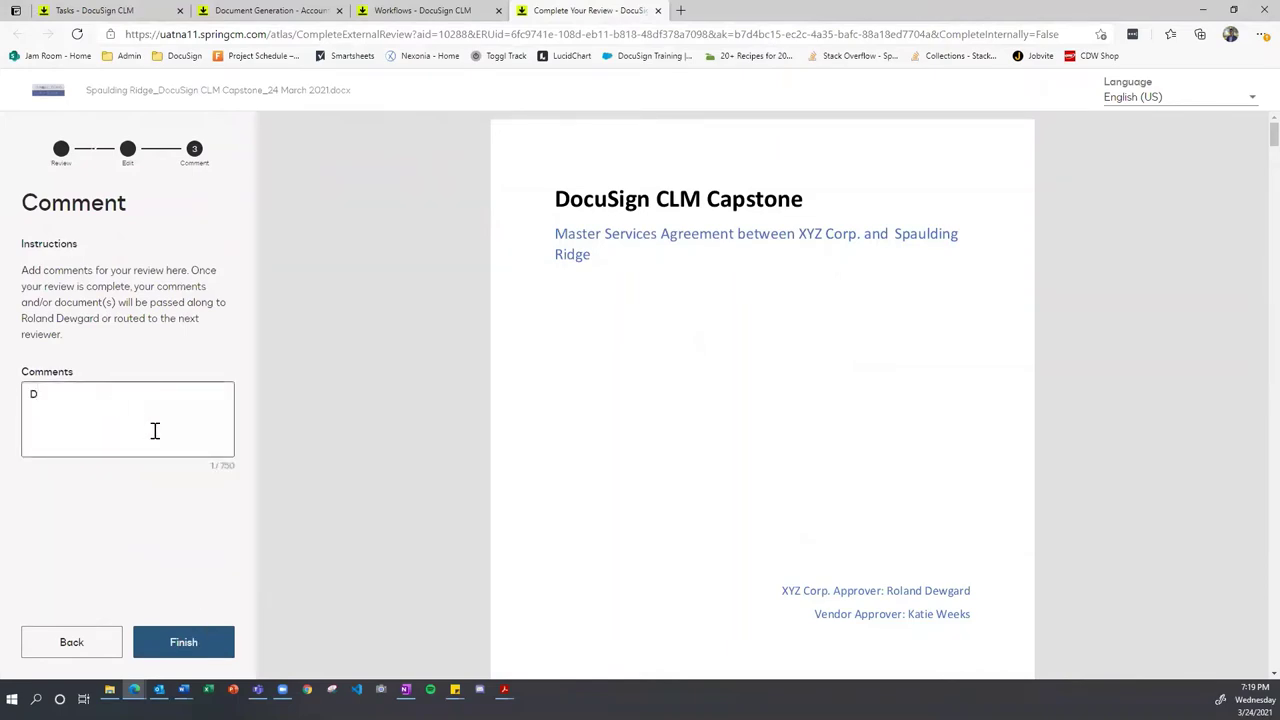
{"action": "type", "text": "Deleted a section that "}
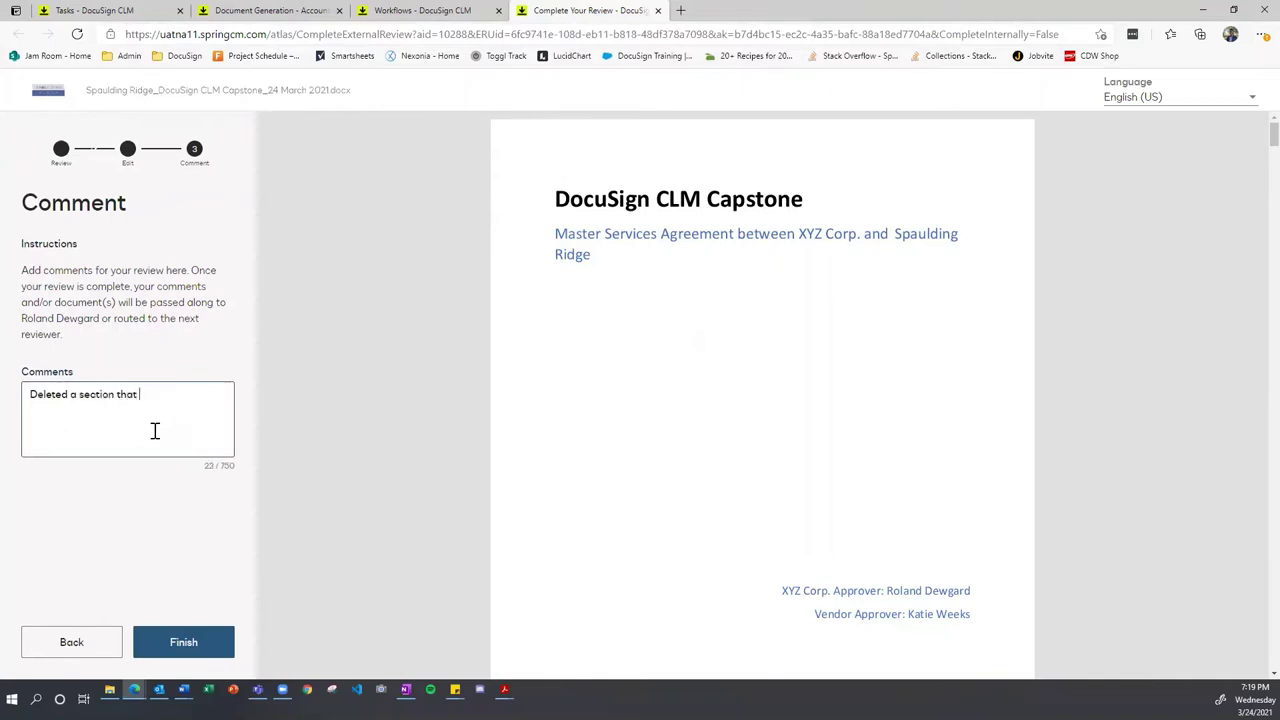
{"action": "type", "text": "we do not agree to."}
{"action": "left_click", "coordinate": [185, 643]}
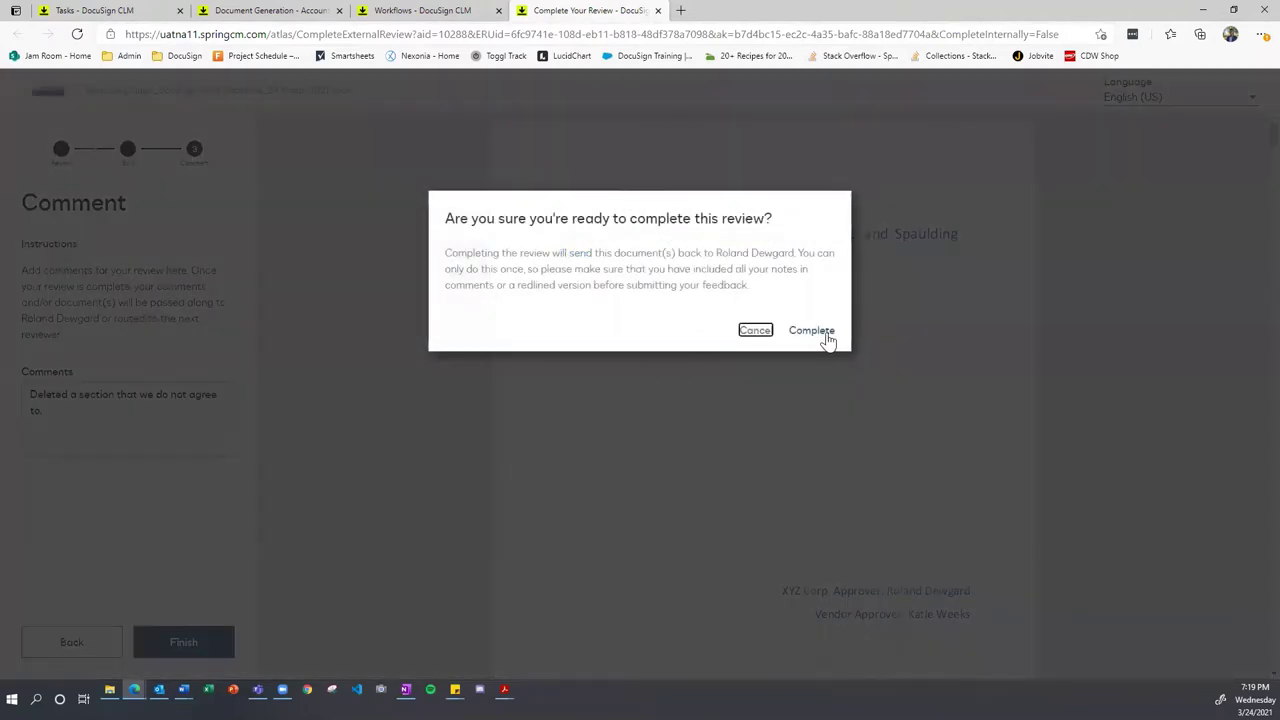
{"action": "left_click", "coordinate": [828, 340]}
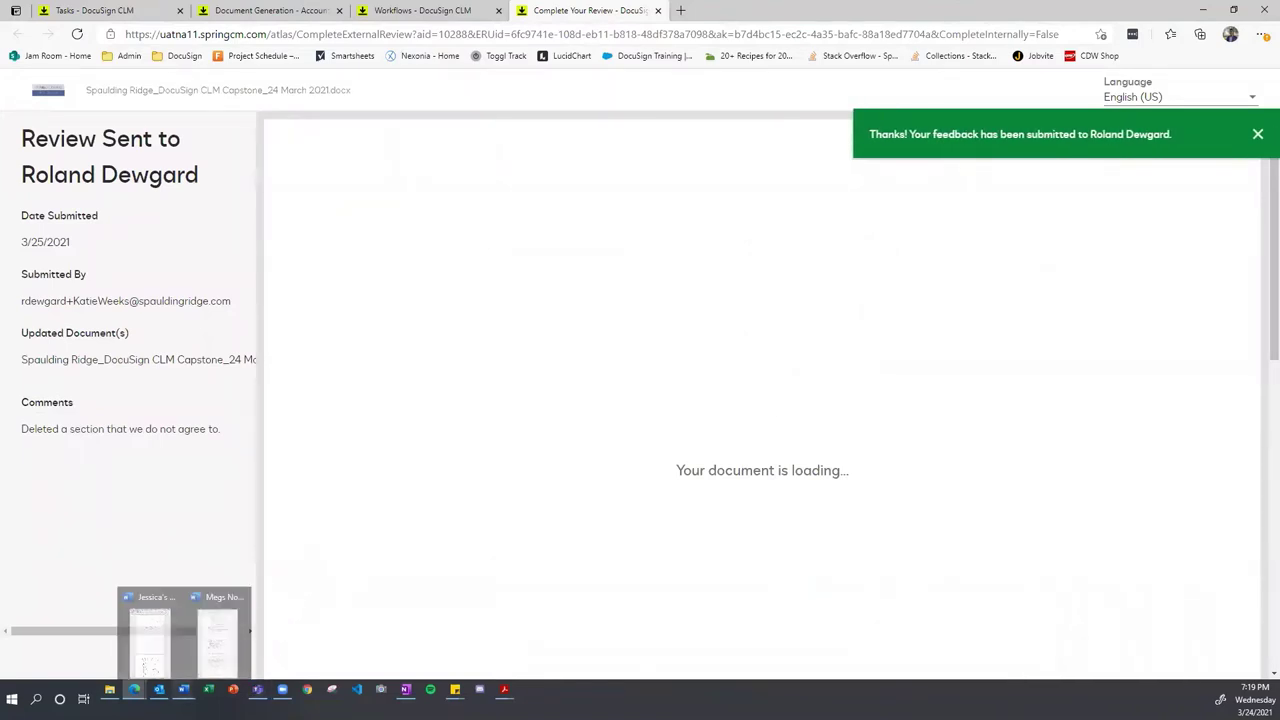
Step: Switch to Outlook, open the "Review complete" email for the contract, and examine the reviewer's comment and the updated version
{"action": "left_click", "coordinate": [159, 689]}
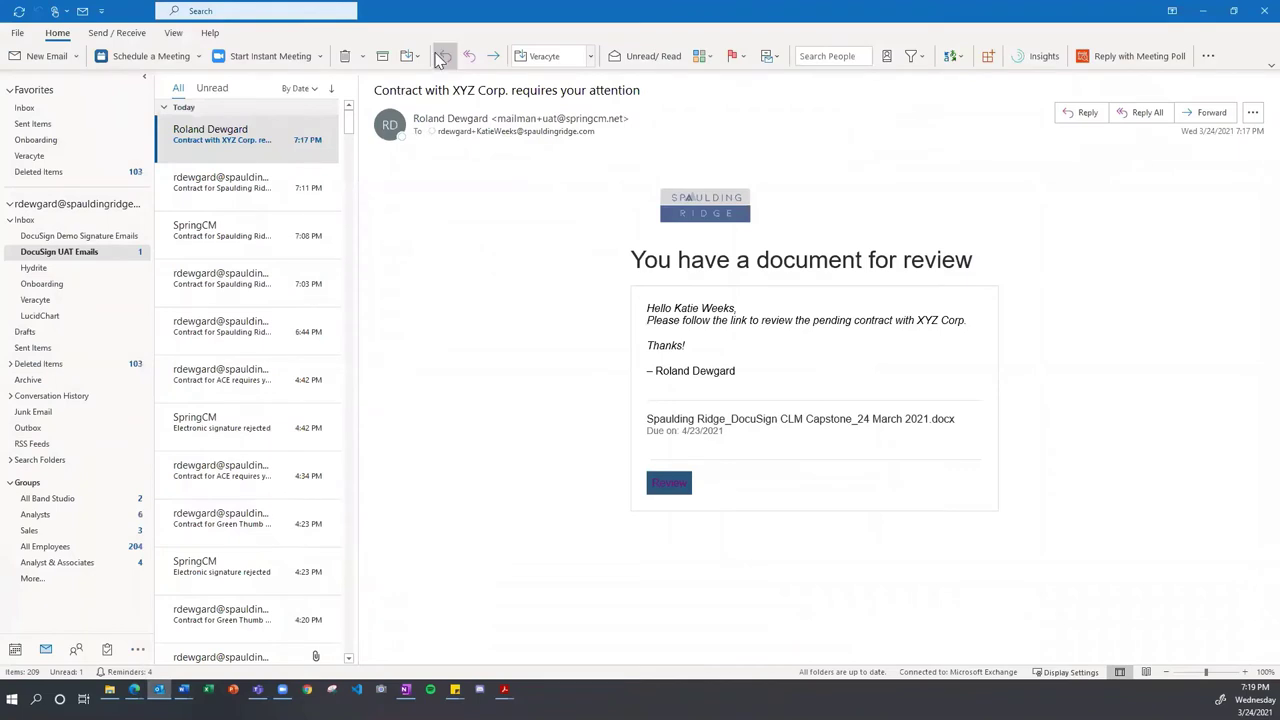
{"action": "left_click", "coordinate": [255, 150]}
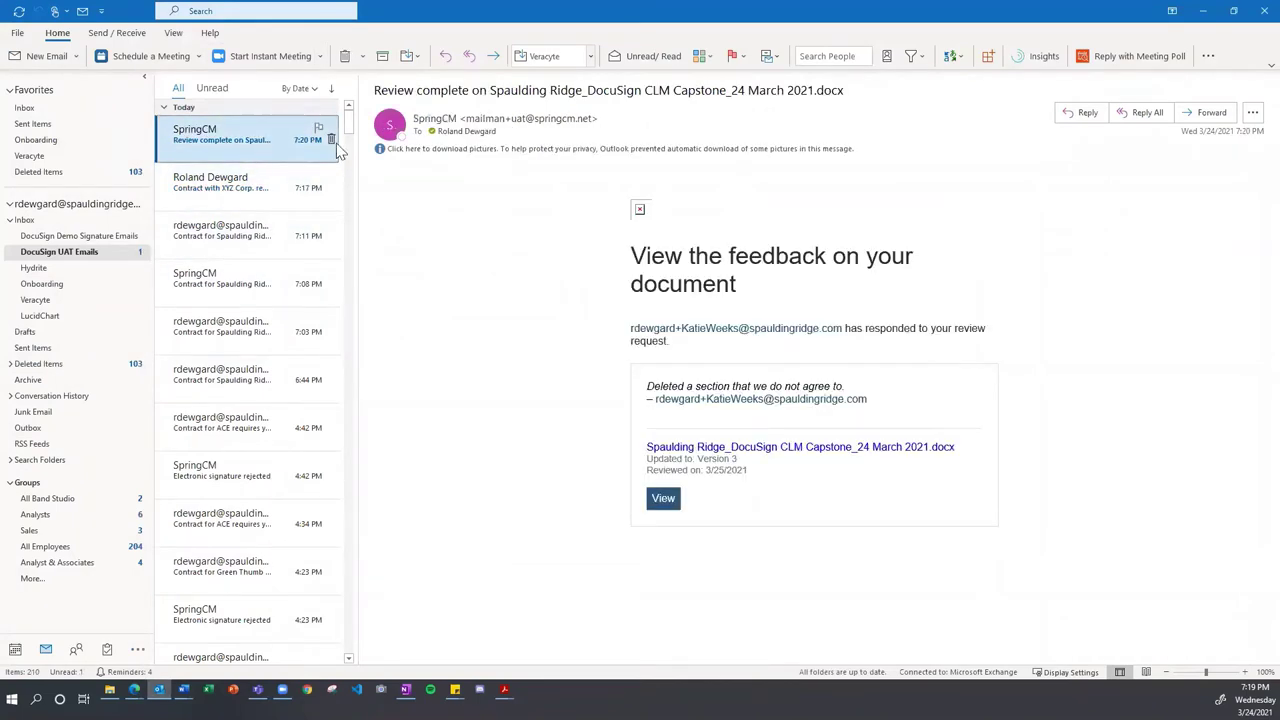
{"action": "mouse_move", "coordinate": [439, 133]}
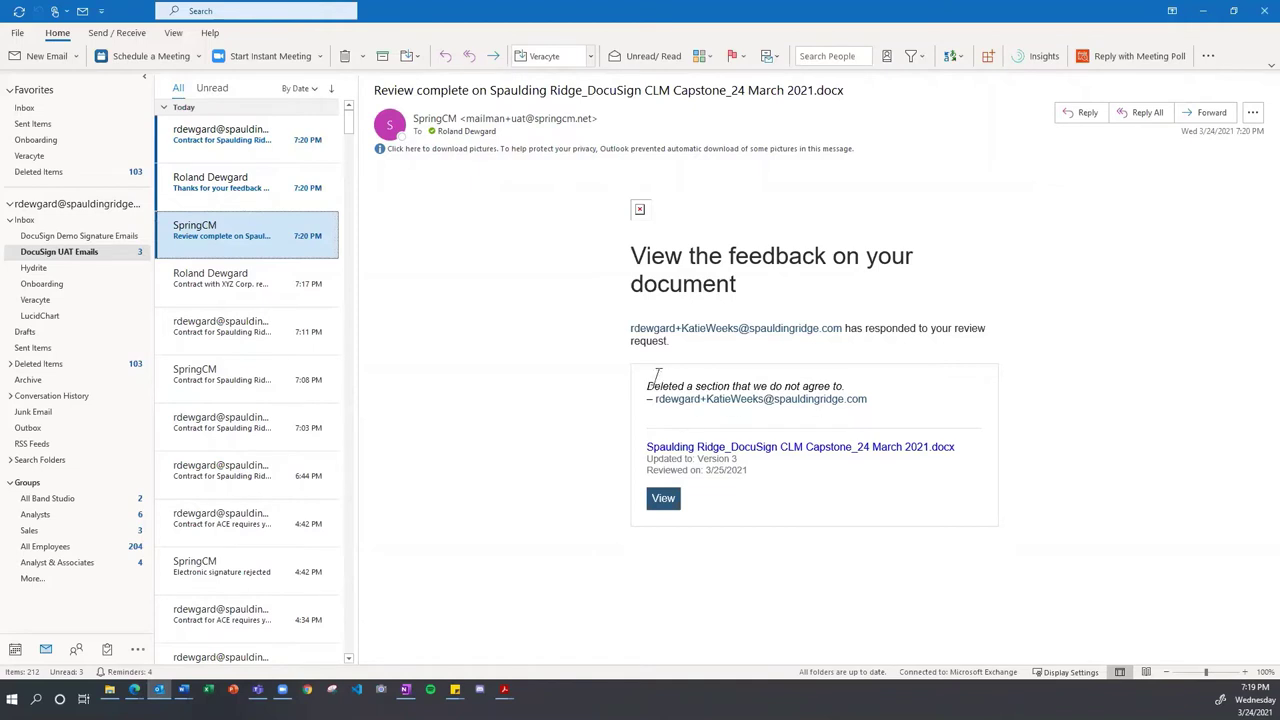
{"action": "left_click_drag", "start_coordinate": [647, 385], "coordinate": [849, 385]}
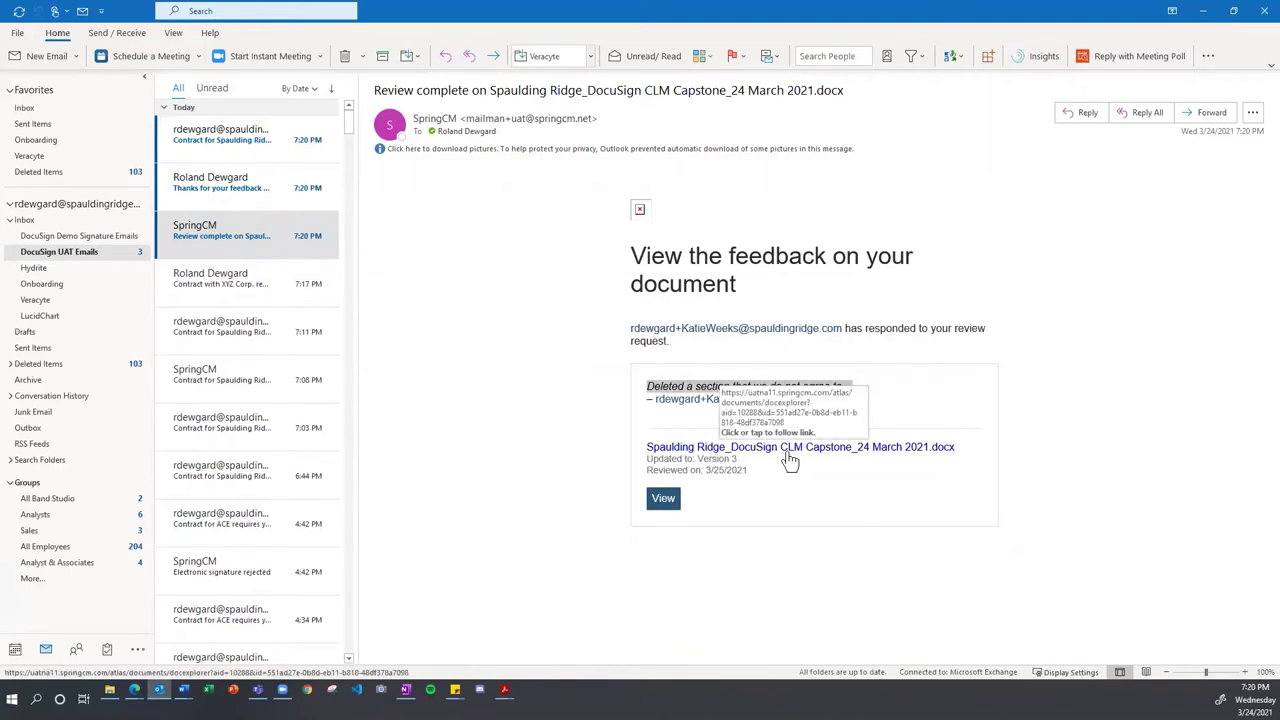
{"action": "left_click_drag", "start_coordinate": [738, 460], "coordinate": [698, 461]}
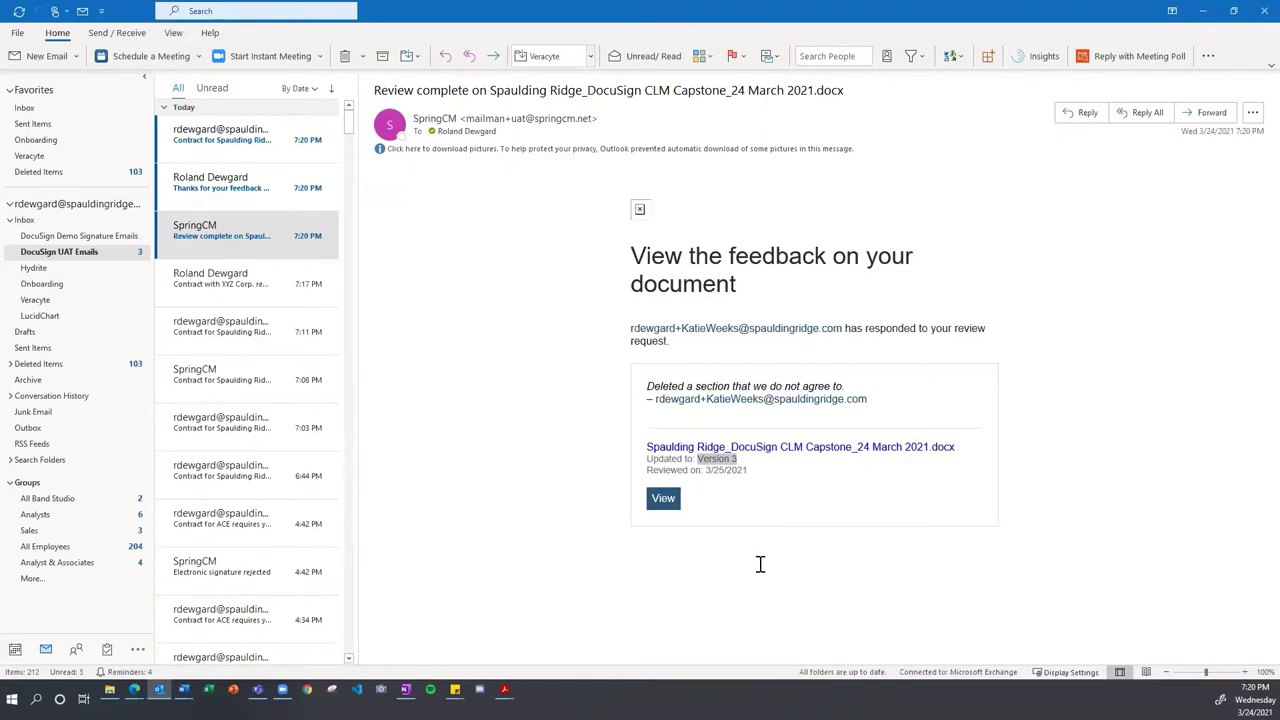
{"action": "key", "text": "ctrl+a"}
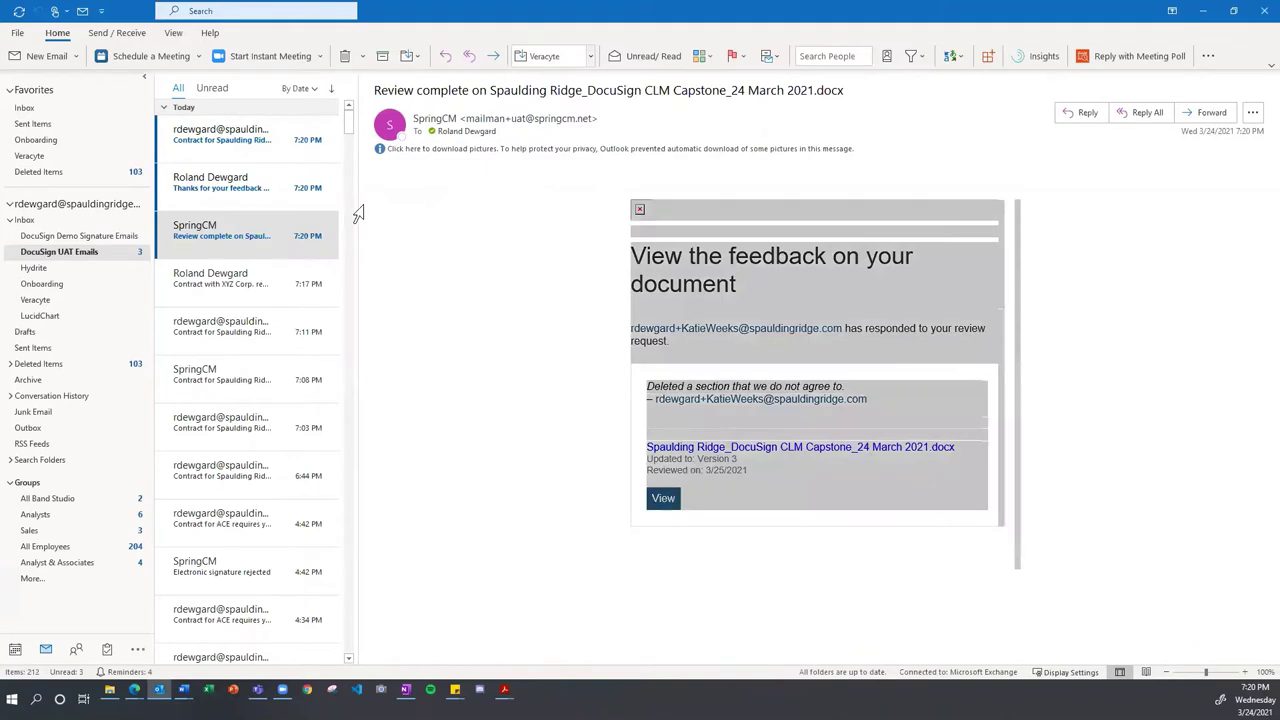
Step: Open the "Thanks for your feedback" email for the contract and examine its recipient and contents
{"action": "left_click", "coordinate": [267, 204]}
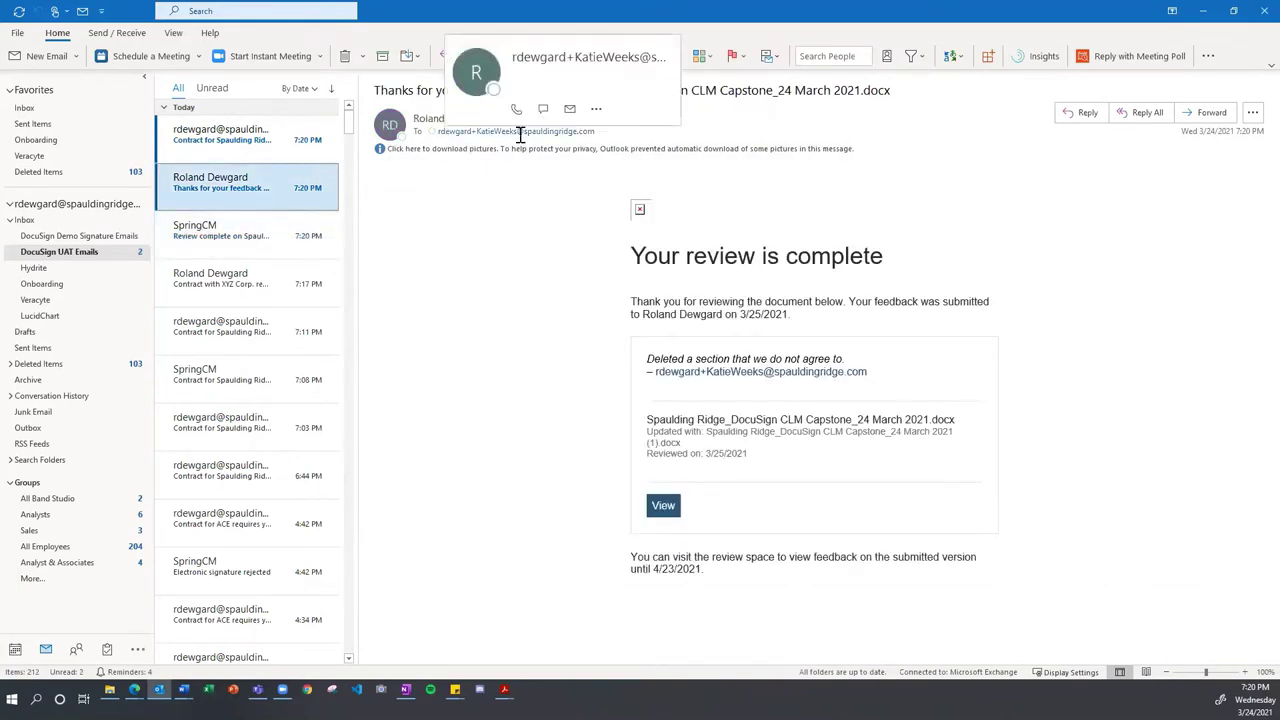
{"action": "left_click", "coordinate": [516, 180]}
{"action": "key", "text": "ctrl+a"}
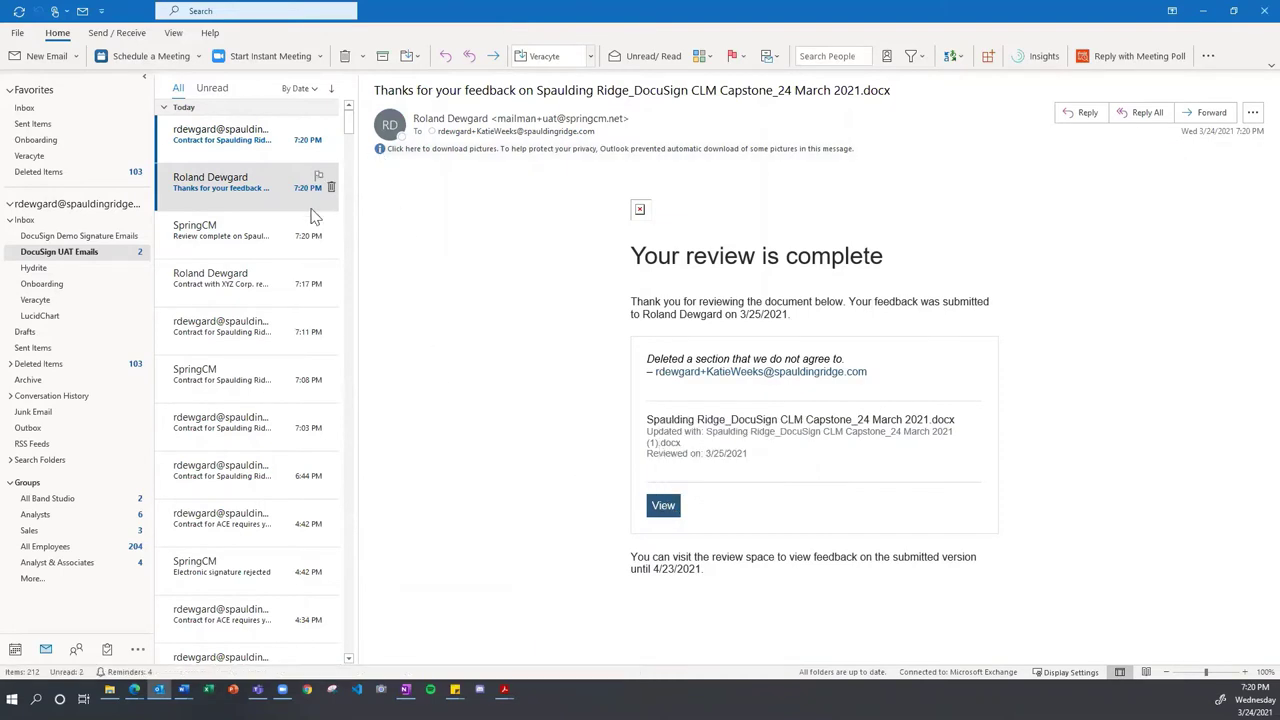
Step: Open the newest "Contract for Spaulding Ridge requires you attention" email with its pictures, open the assigned task, and place its browser tab after Tasks
{"action": "left_click", "coordinate": [237, 160]}
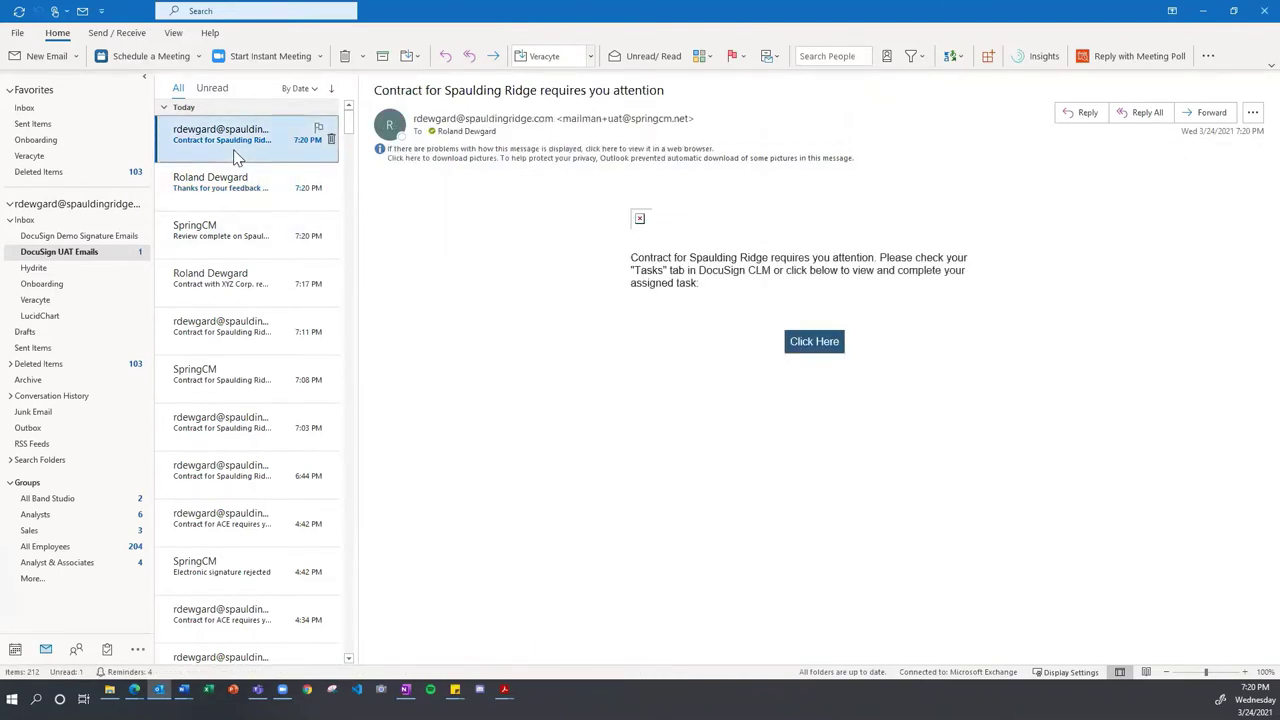
{"action": "left_click", "coordinate": [410, 157]}
{"action": "left_click", "coordinate": [401, 160]}
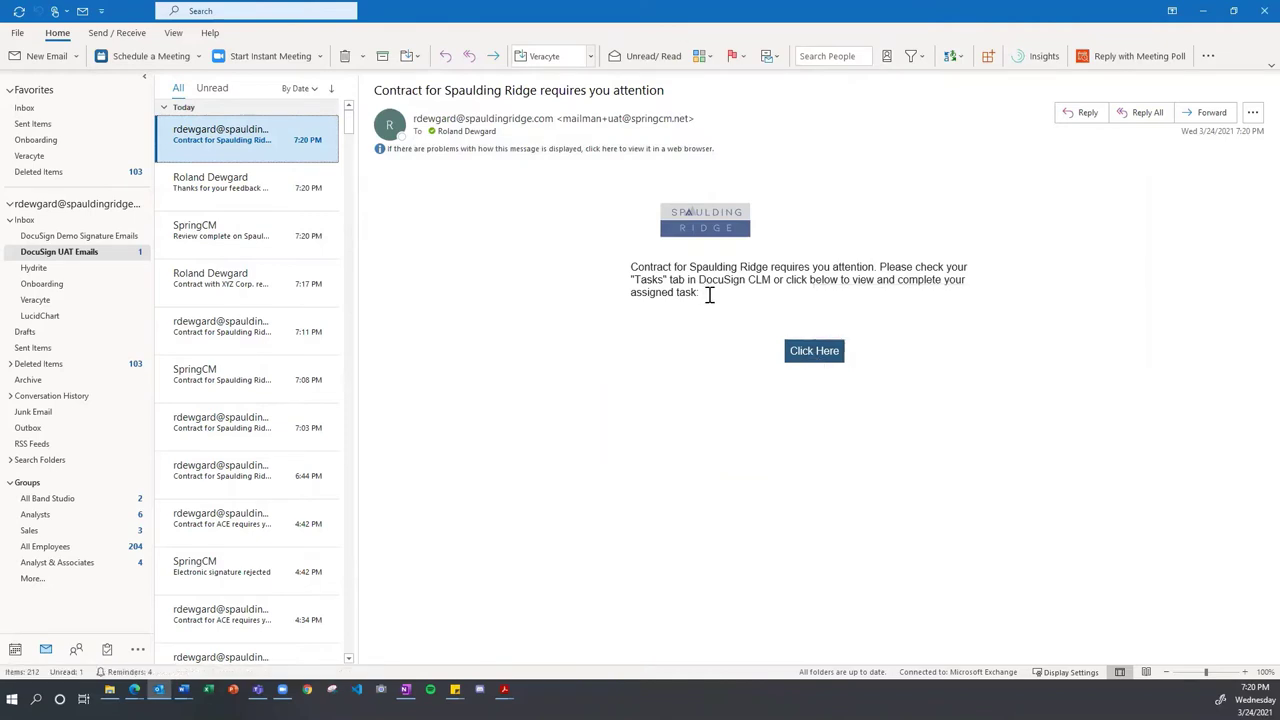
{"action": "left_click", "coordinate": [832, 354]}
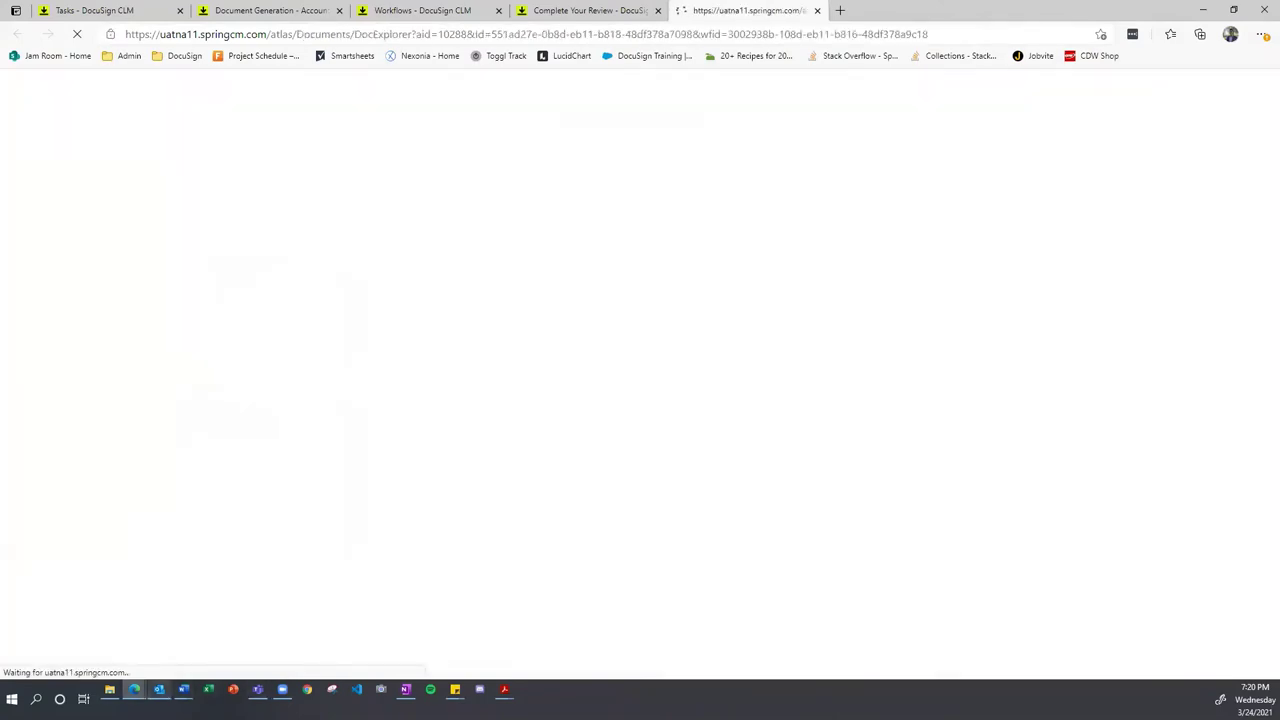
{"action": "left_click", "coordinate": [134, 689]}
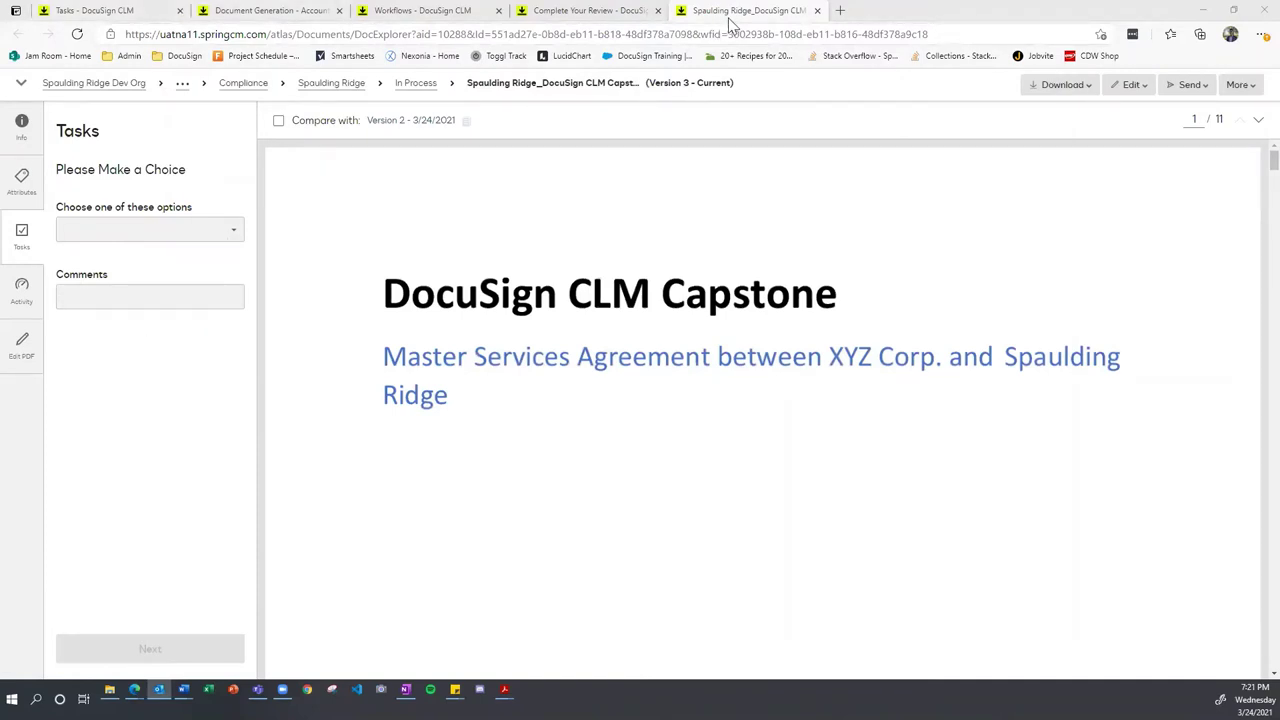
{"action": "left_click_drag", "start_coordinate": [733, 22], "coordinate": [274, 30]}
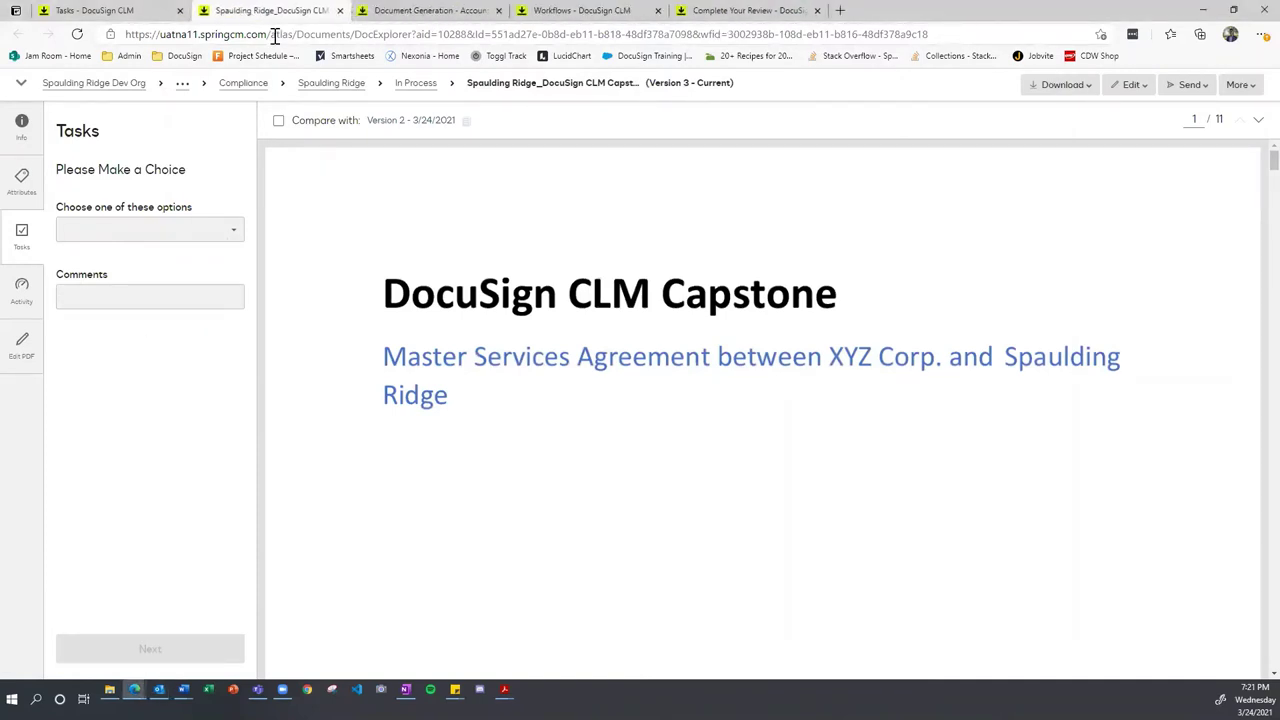
Step: Examine the task's available choices, the contract's attributes including Contract Status, and its document information
{"action": "left_click", "coordinate": [172, 232]}
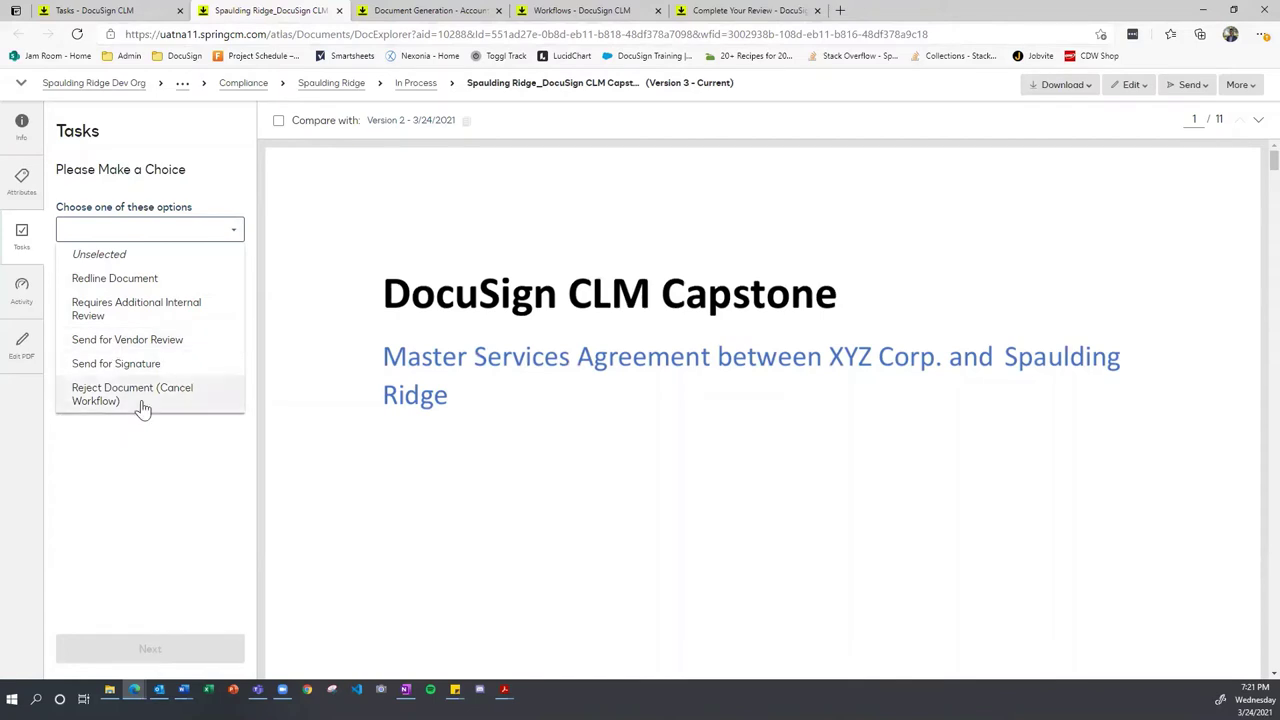
{"action": "left_click", "coordinate": [183, 482]}
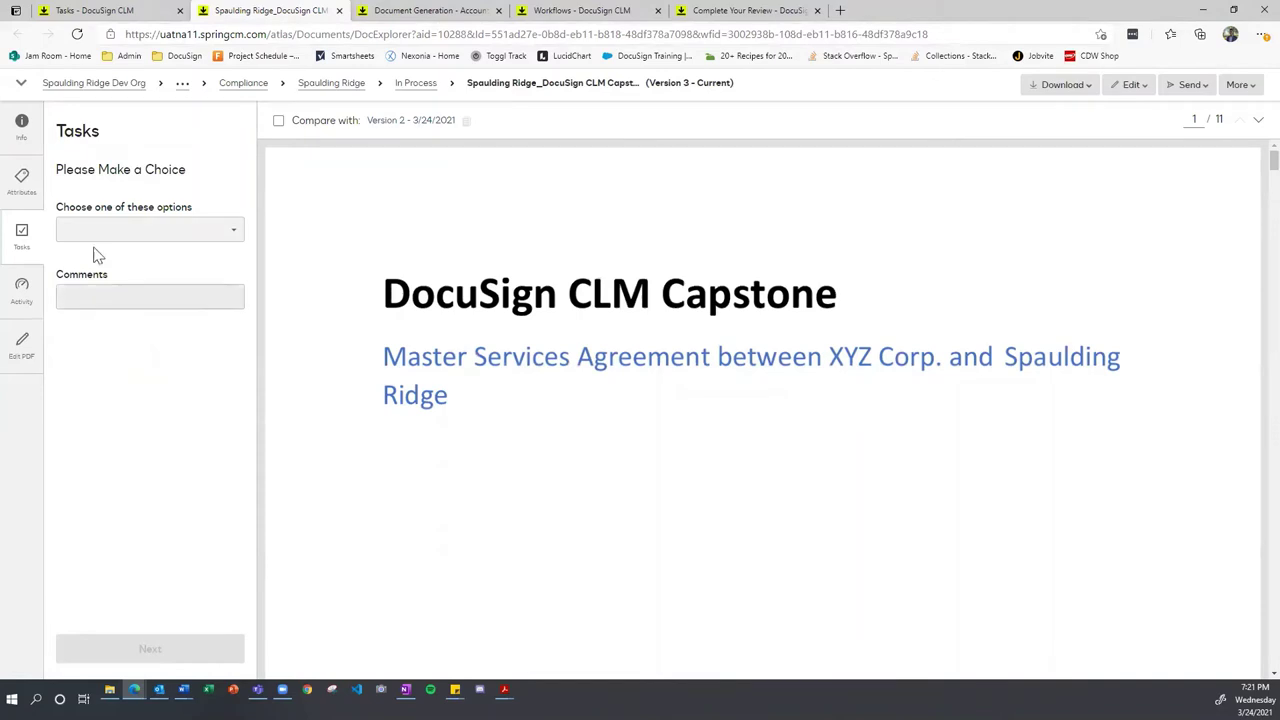
{"action": "left_click", "coordinate": [21, 180]}
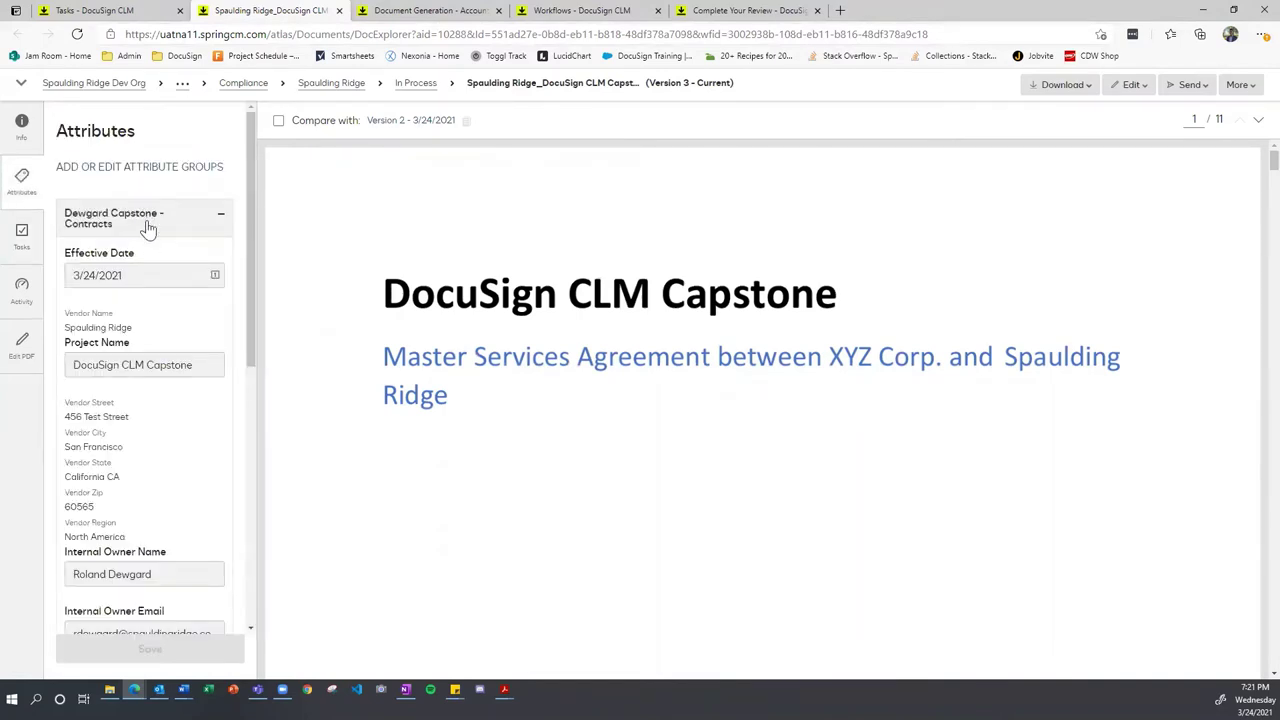
{"action": "scroll", "coordinate": [143, 220], "scroll_direction": "down", "scroll_amount": 2}
{"action": "scroll", "coordinate": [150, 207], "scroll_direction": "down", "scroll_amount": 3}
{"action": "scroll", "coordinate": [150, 220], "scroll_direction": "down", "scroll_amount": 3}
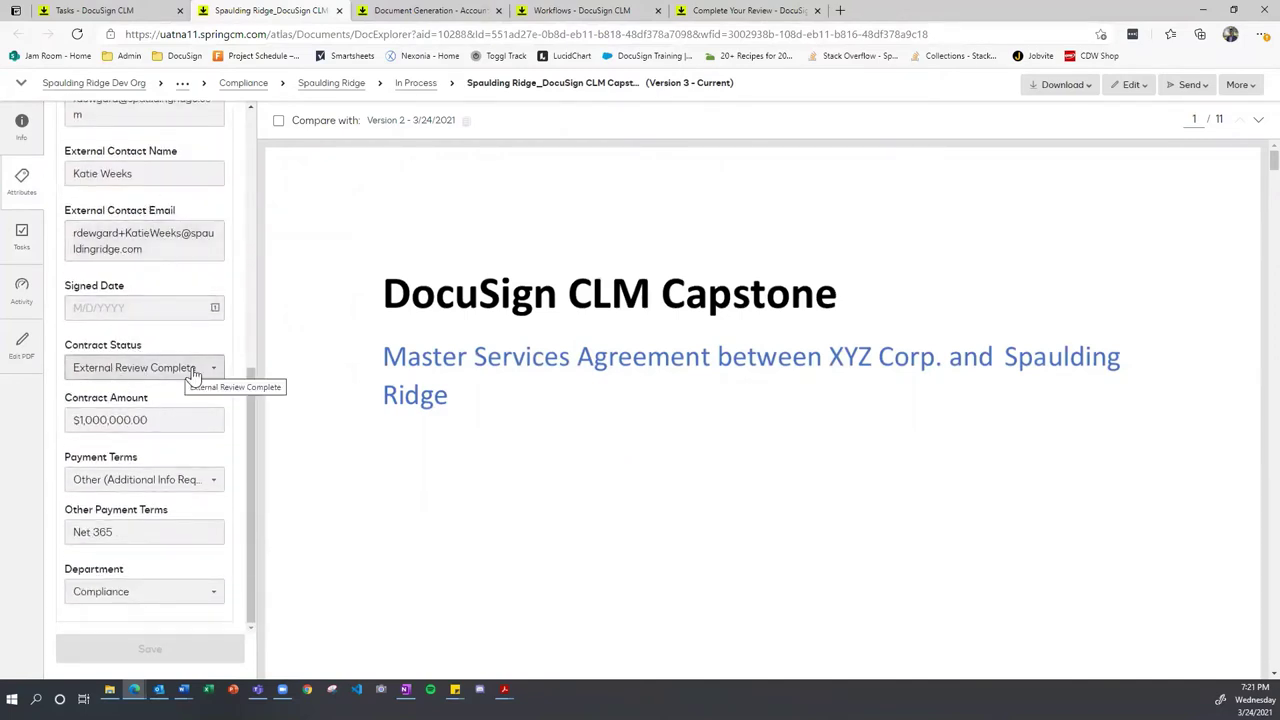
{"action": "scroll", "coordinate": [155, 340], "scroll_direction": "up", "scroll_amount": 8}
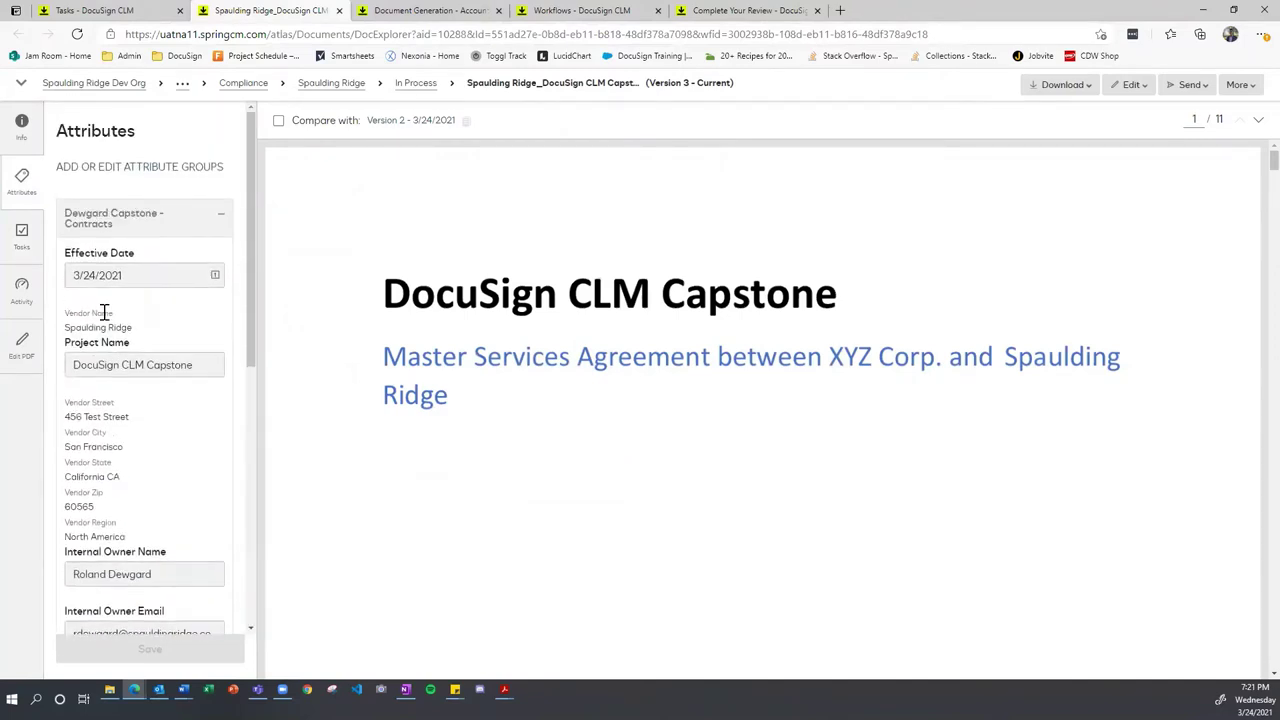
{"action": "left_click", "coordinate": [23, 127]}
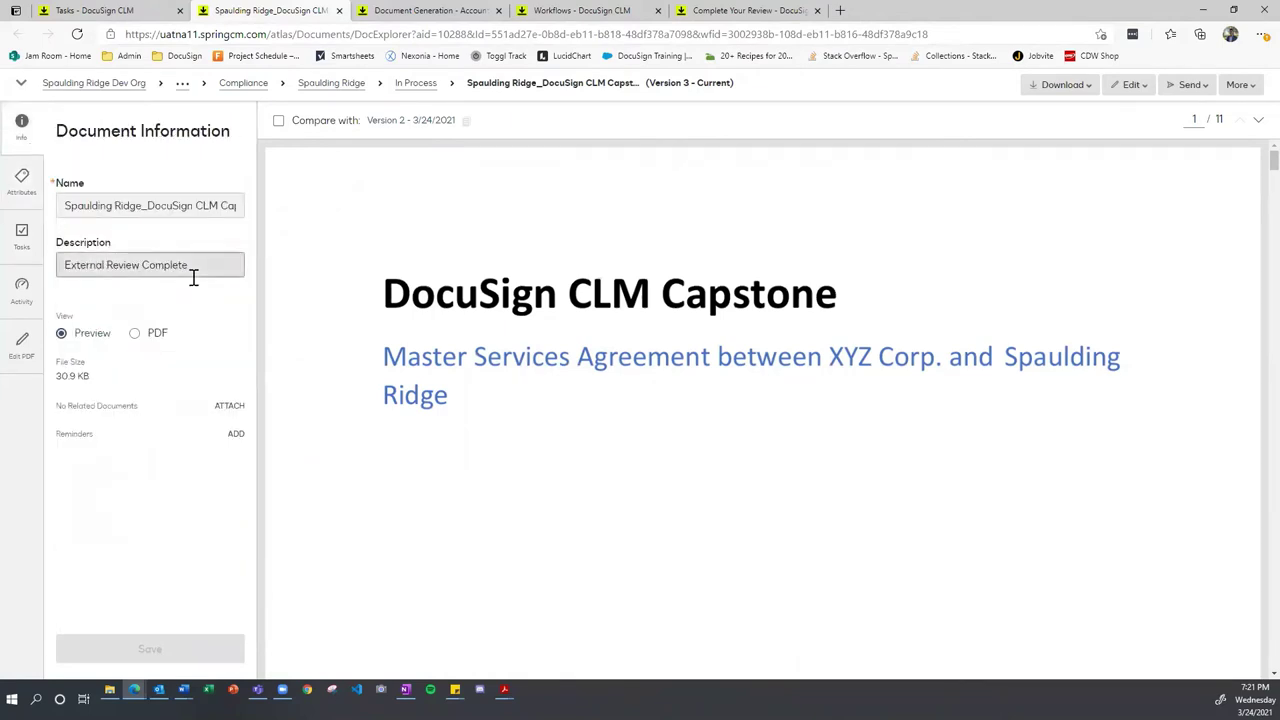
Step: Open the documents area from the Tasks page and check the contract's description in the In Process folder
{"action": "left_click", "coordinate": [90, 10]}
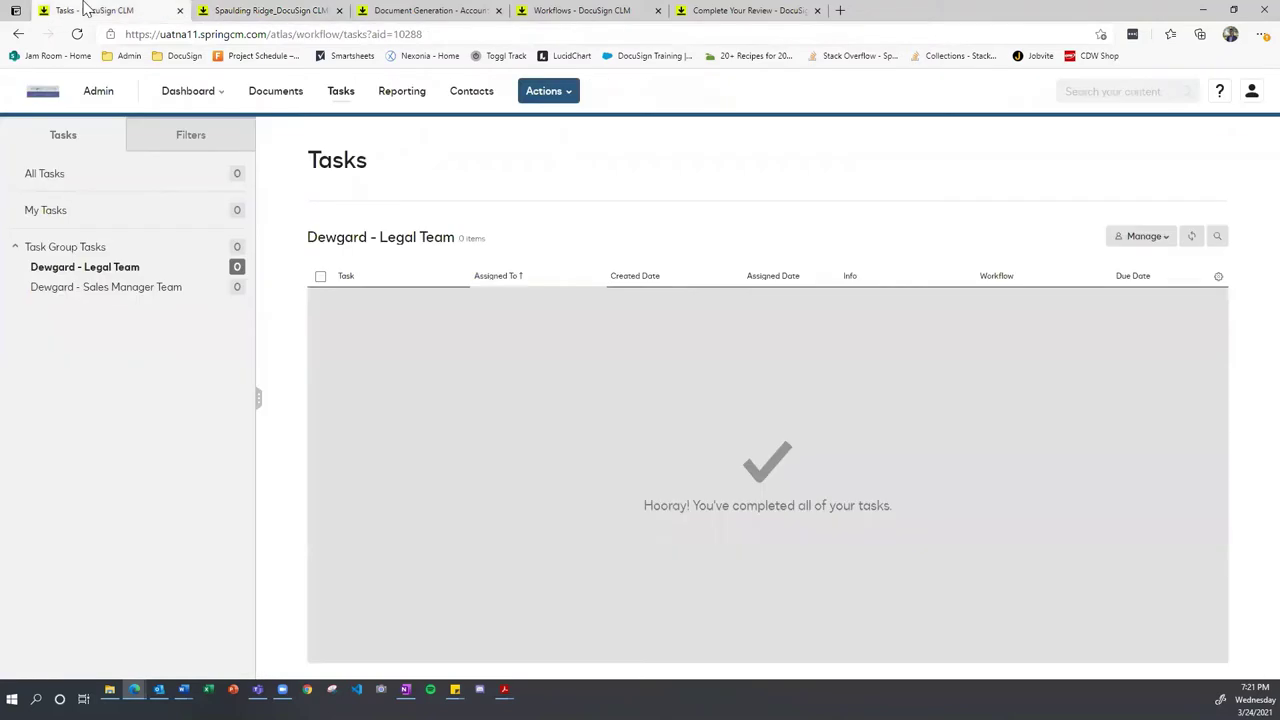
{"action": "left_click", "coordinate": [276, 100]}
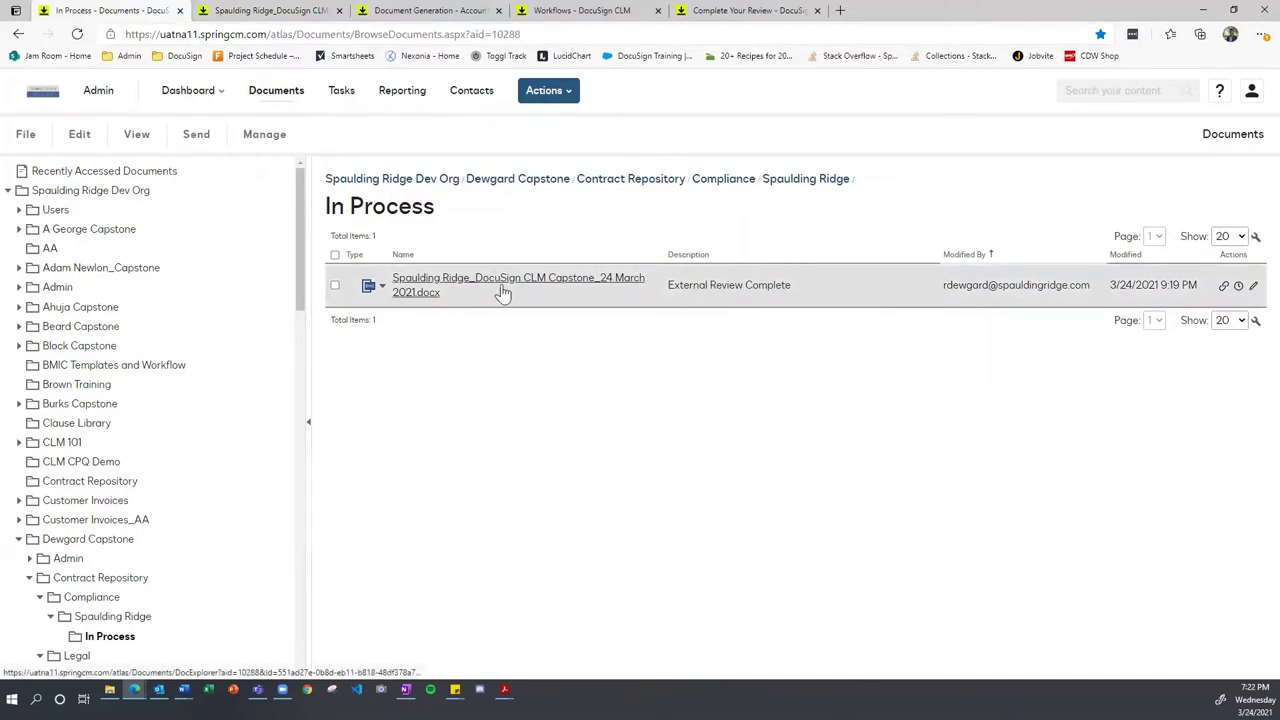
{"action": "left_click", "coordinate": [472, 12]}
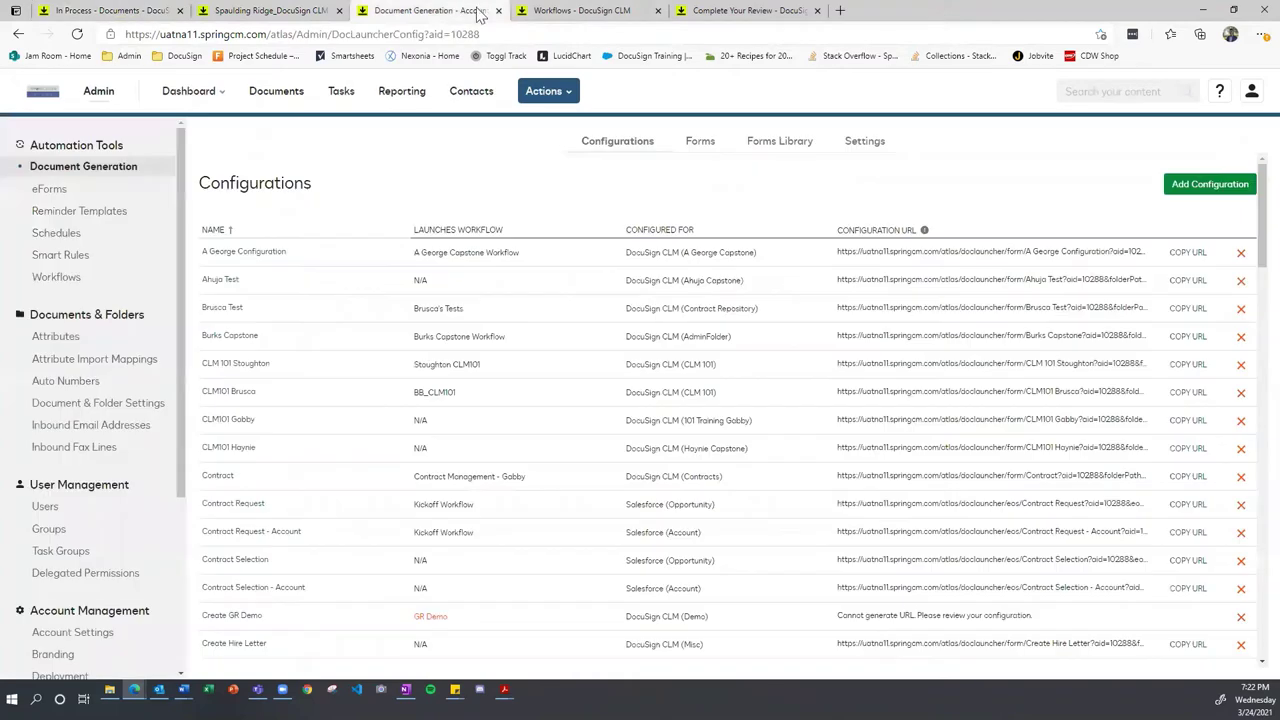
Step: Return to the Spaulding Ridge contract's task and compare its current Version 3 with Version 1
{"action": "left_click", "coordinate": [246, 12]}
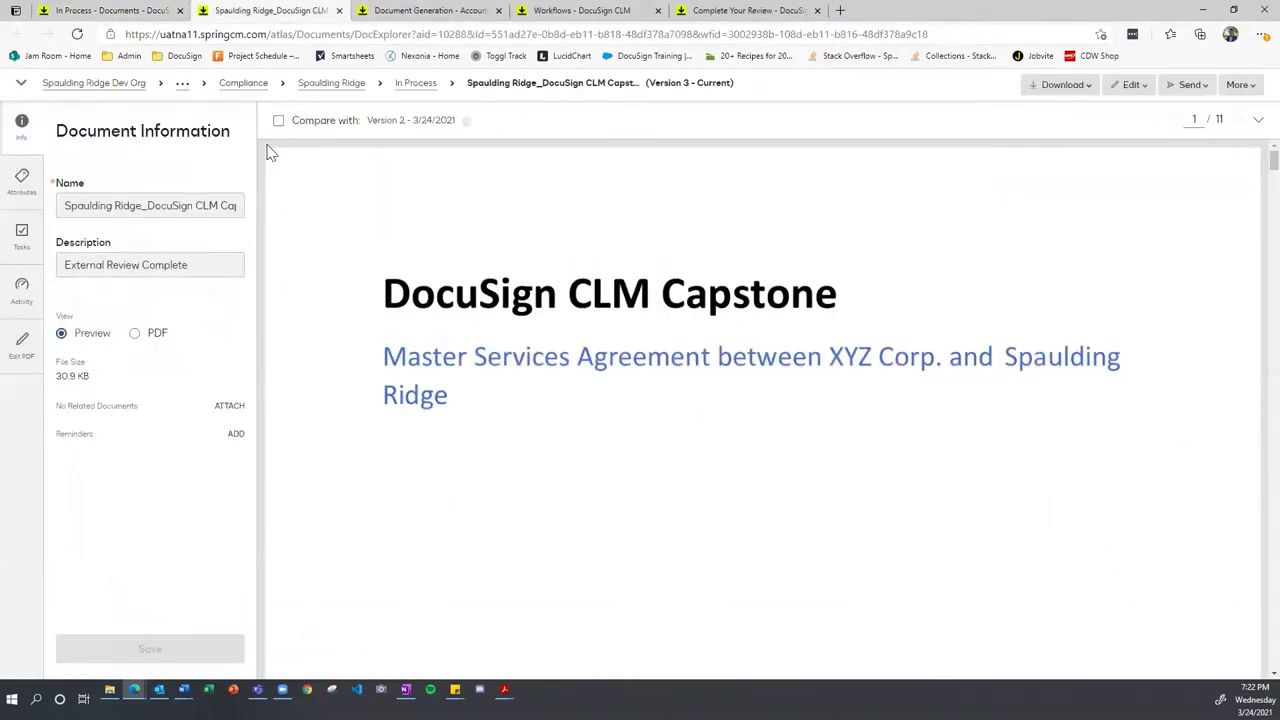
{"action": "left_click", "coordinate": [22, 180]}
{"action": "left_click", "coordinate": [22, 235]}
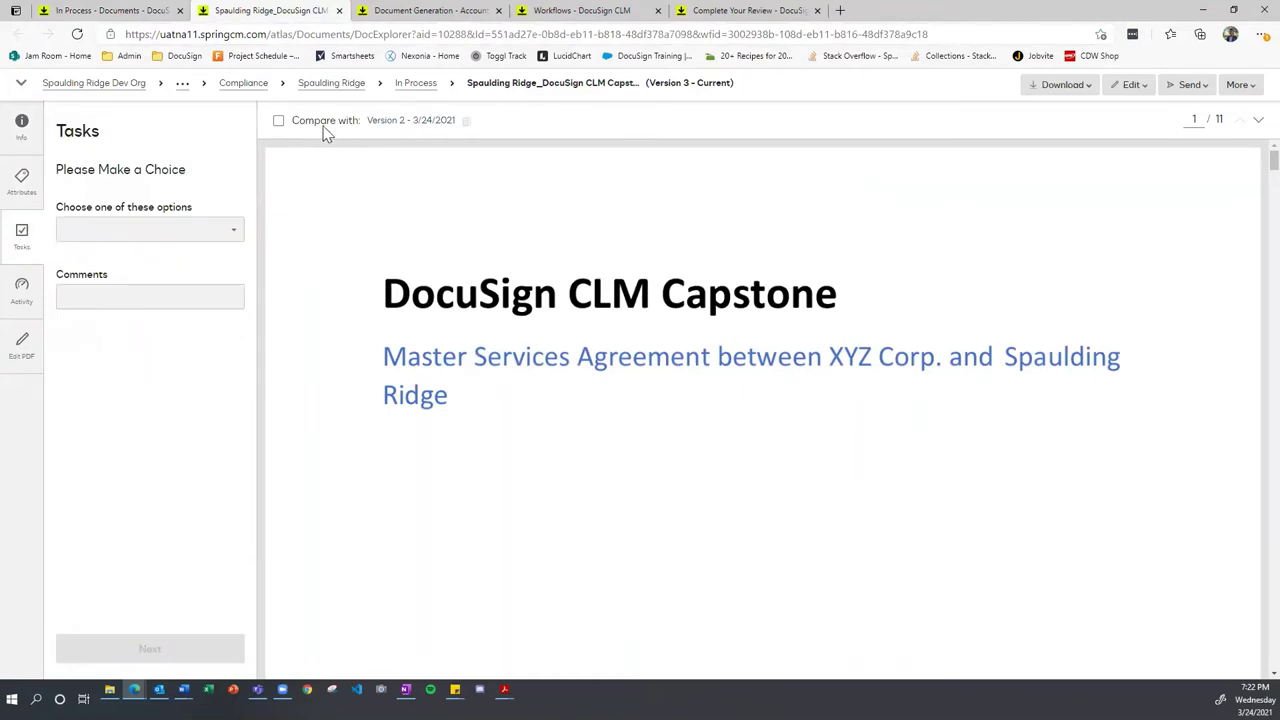
{"action": "left_click", "coordinate": [397, 128]}
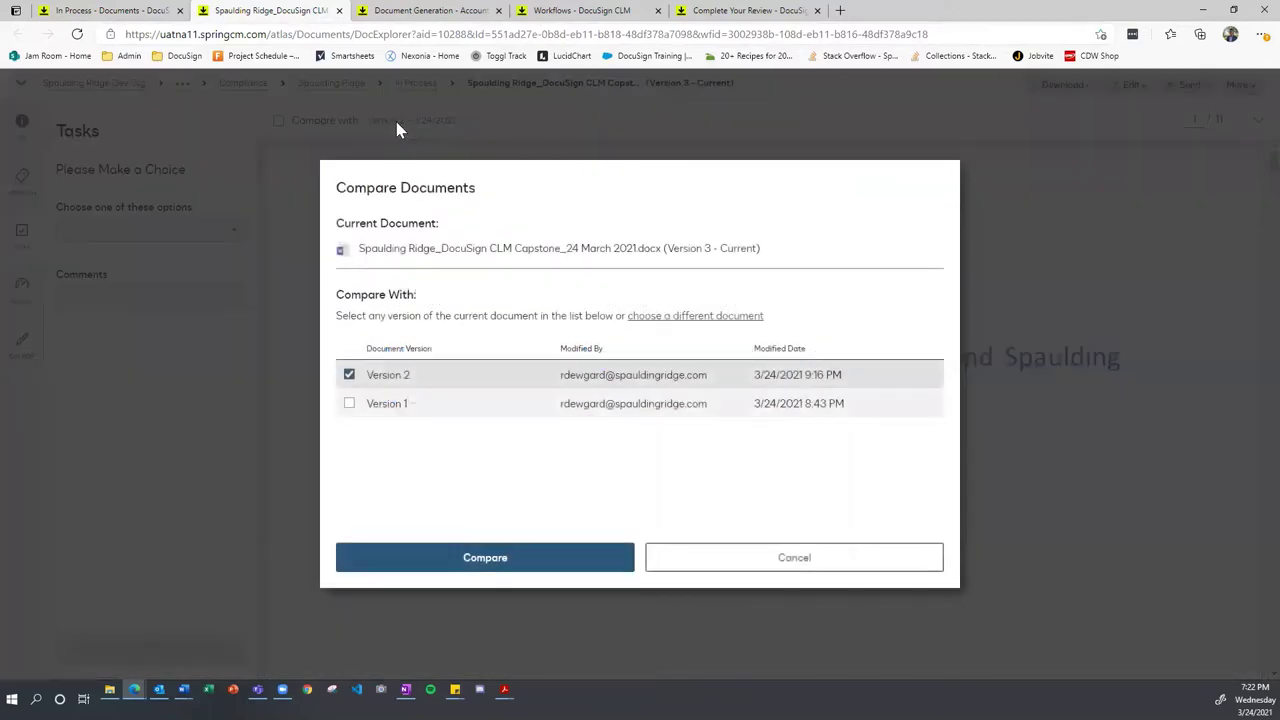
{"action": "left_click", "coordinate": [349, 404]}
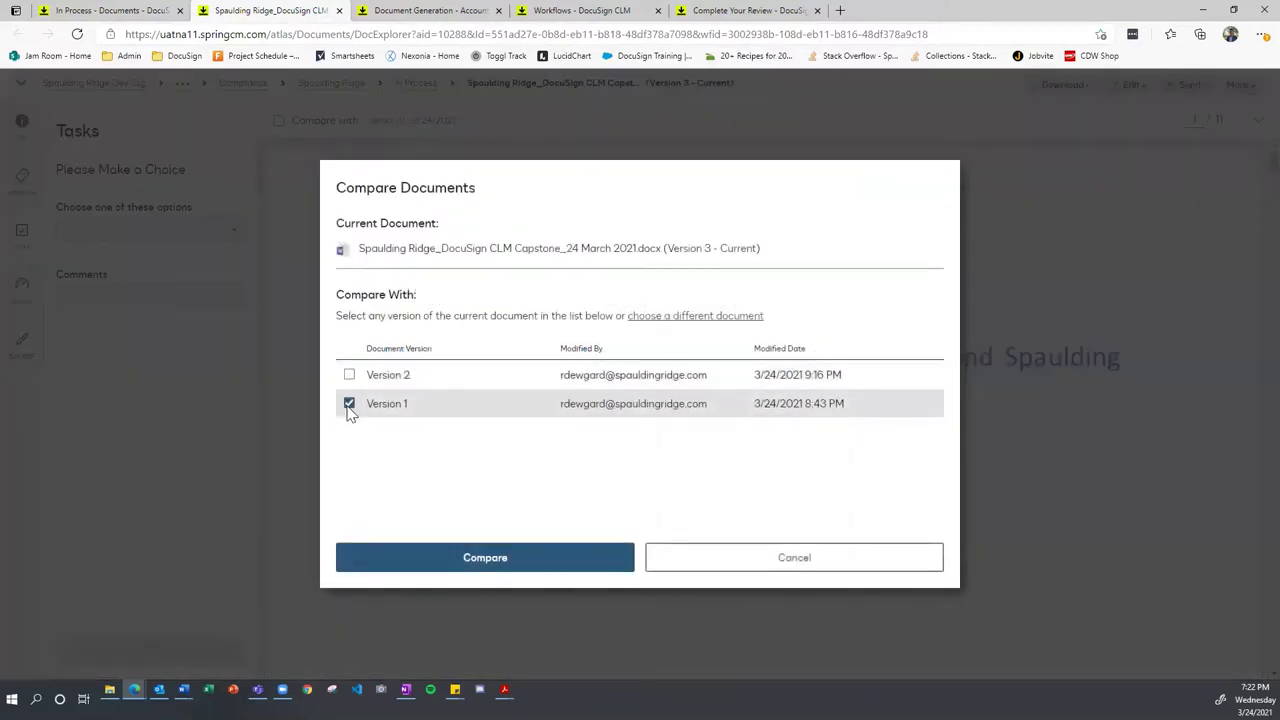
{"action": "left_click", "coordinate": [531, 560]}
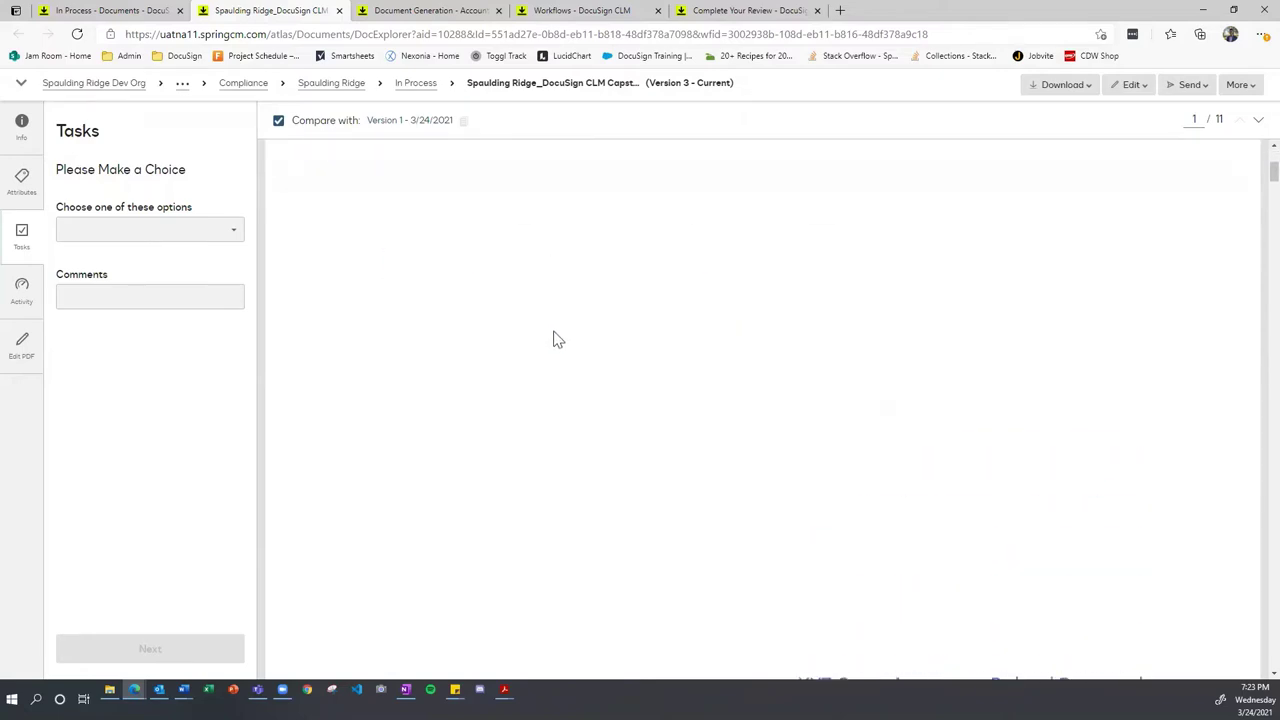
Step: Review the version comparison from the title page through Section 5, Proprietary Rights, for changed text
{"action": "scroll", "coordinate": [557, 341], "scroll_direction": "down", "scroll_amount": 10}
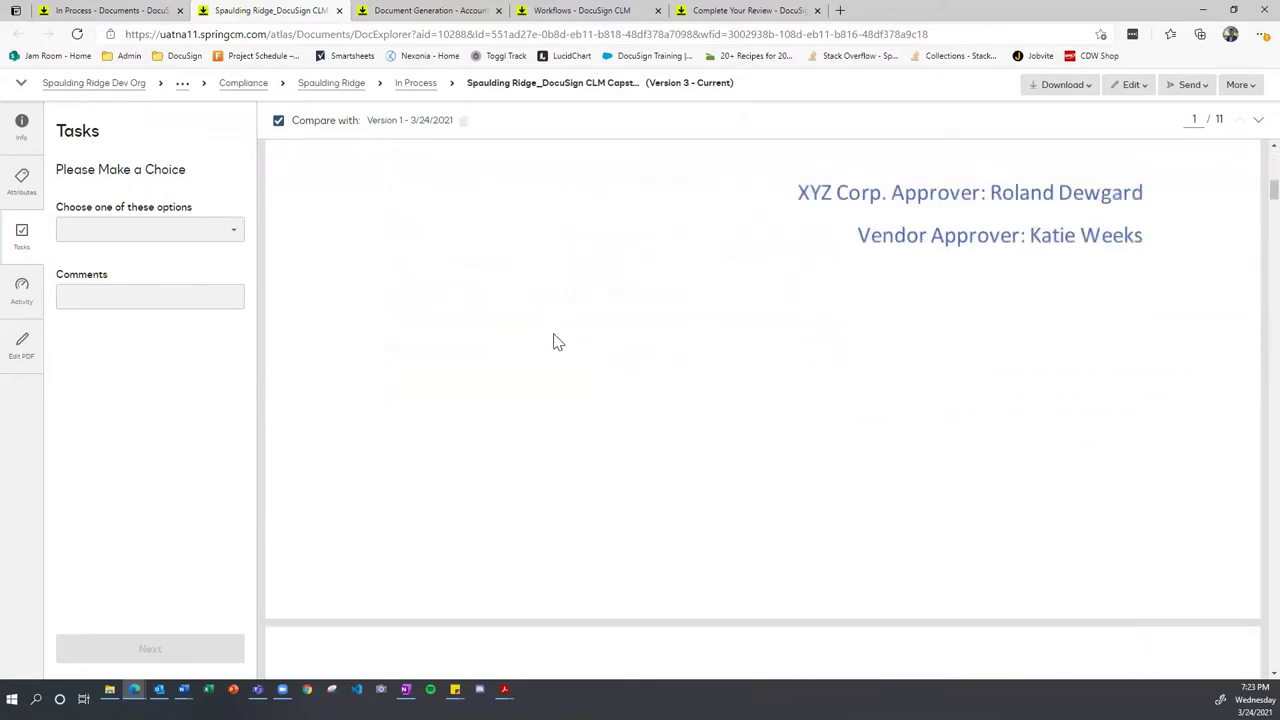
{"action": "scroll", "coordinate": [557, 341], "scroll_direction": "down", "scroll_amount": 4}
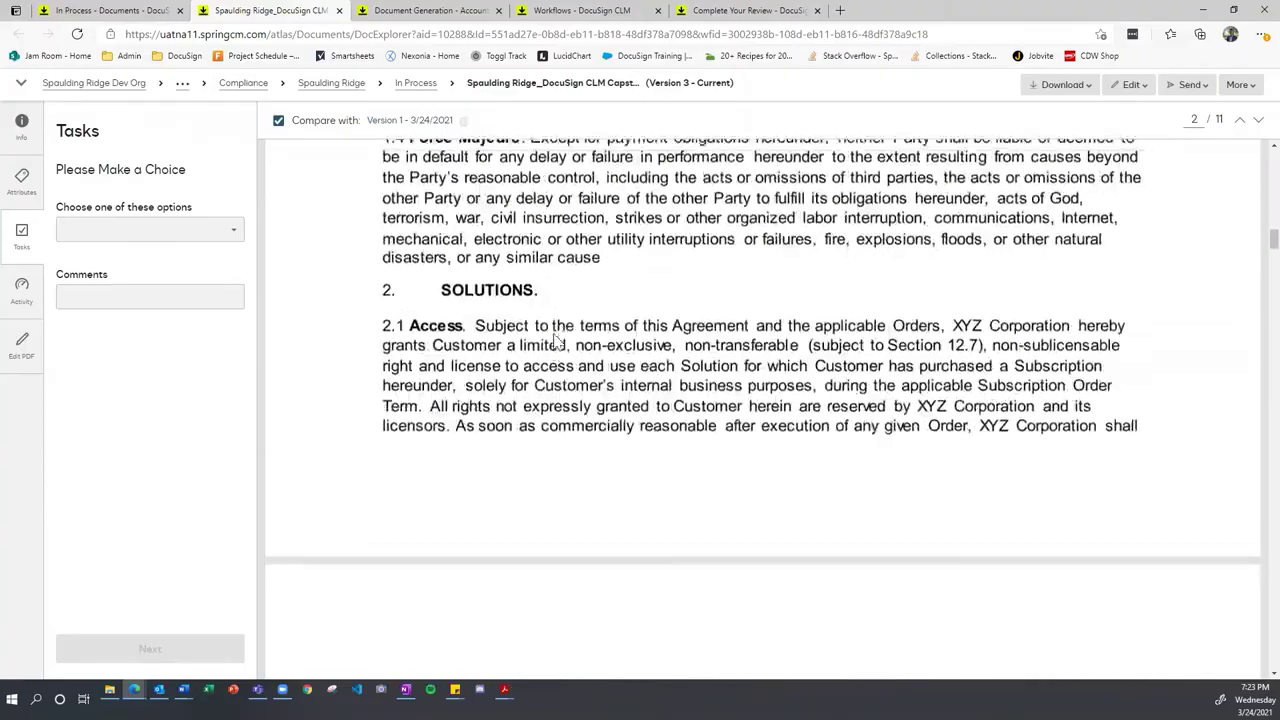
{"action": "scroll", "coordinate": [557, 341], "scroll_direction": "down", "scroll_amount": 15}
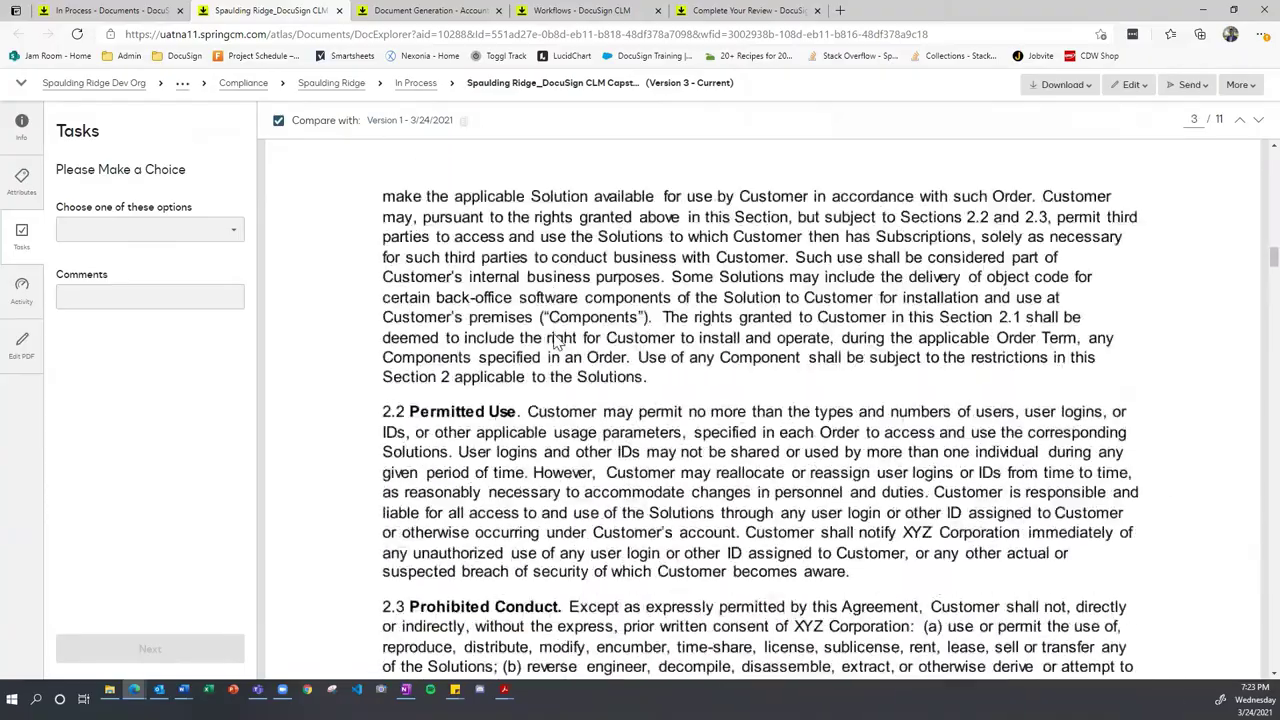
{"action": "scroll", "coordinate": [557, 341], "scroll_direction": "down", "scroll_amount": 5}
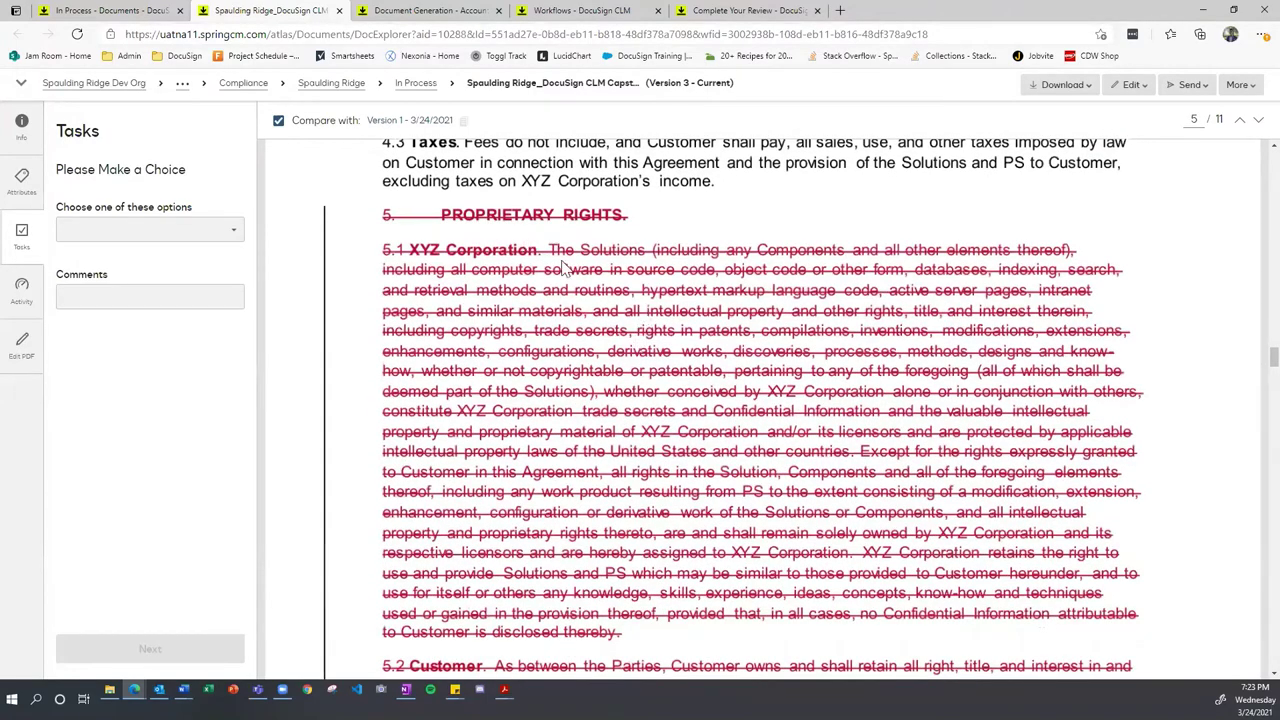
{"action": "scroll", "coordinate": [560, 268], "scroll_direction": "down", "scroll_amount": 6}
{"action": "scroll", "coordinate": [535, 268], "scroll_direction": "up", "scroll_amount": 5}
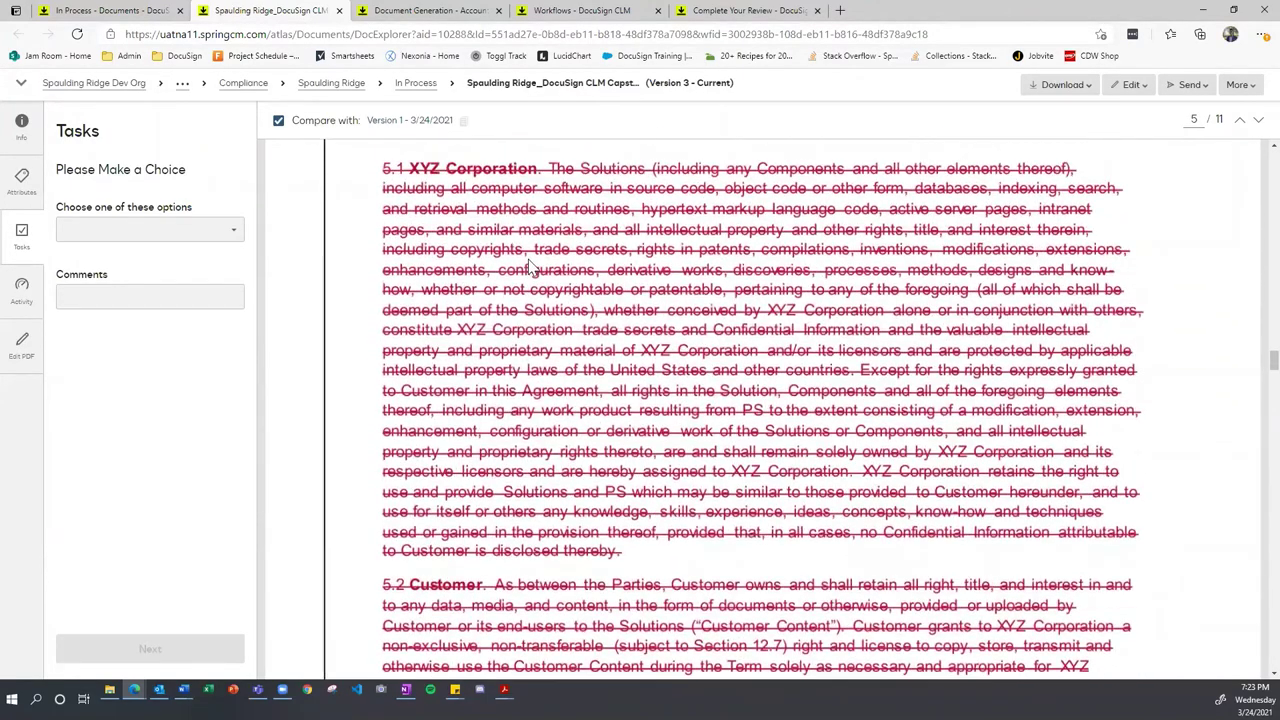
{"action": "scroll", "coordinate": [558, 287], "scroll_direction": "up", "scroll_amount": 1}
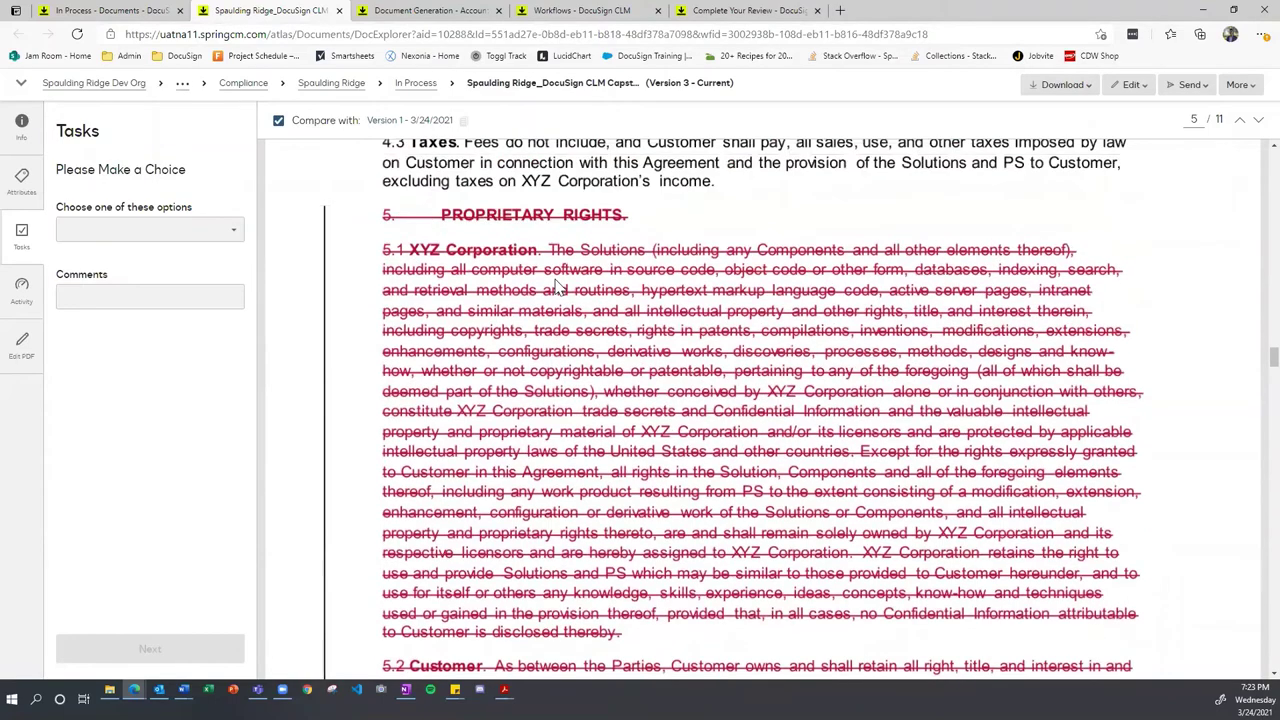
{"action": "scroll", "coordinate": [455, 368], "scroll_direction": "down", "scroll_amount": 12}
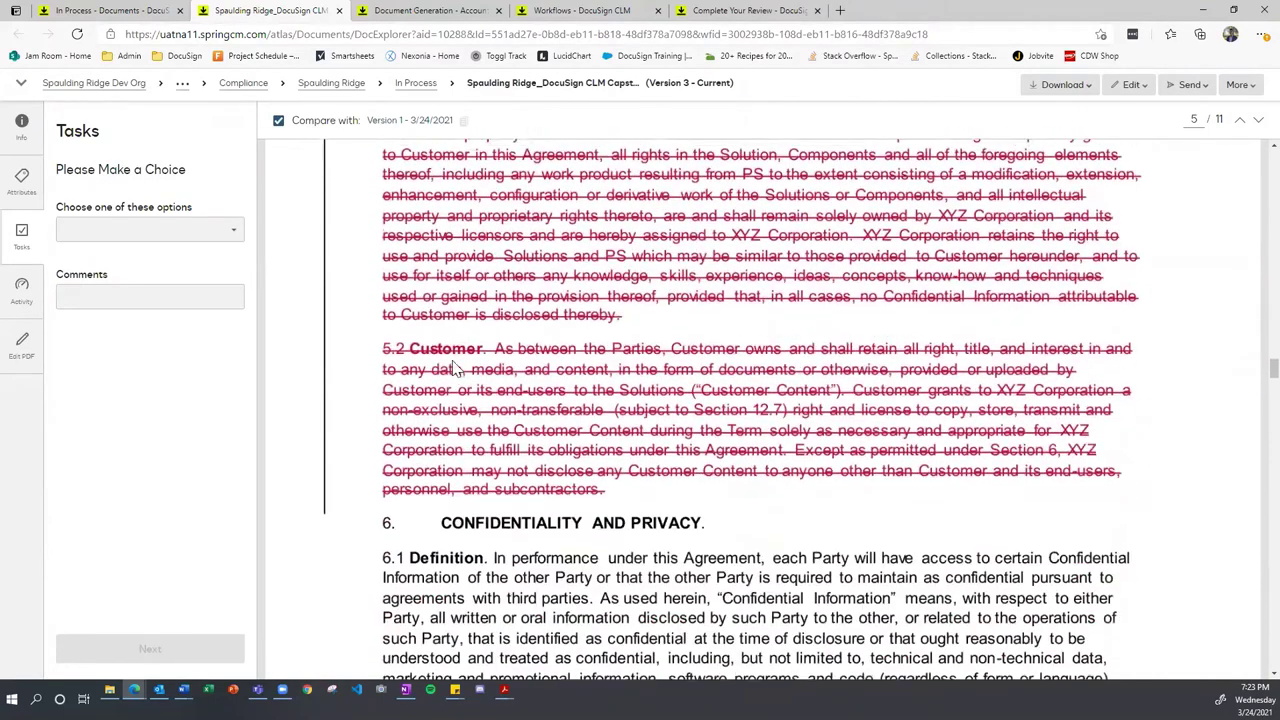
Step: Review the remaining comparison from Section 6 to the signature block for changes, and return to the first page
{"action": "scroll", "coordinate": [455, 362], "scroll_direction": "down", "scroll_amount": 15}
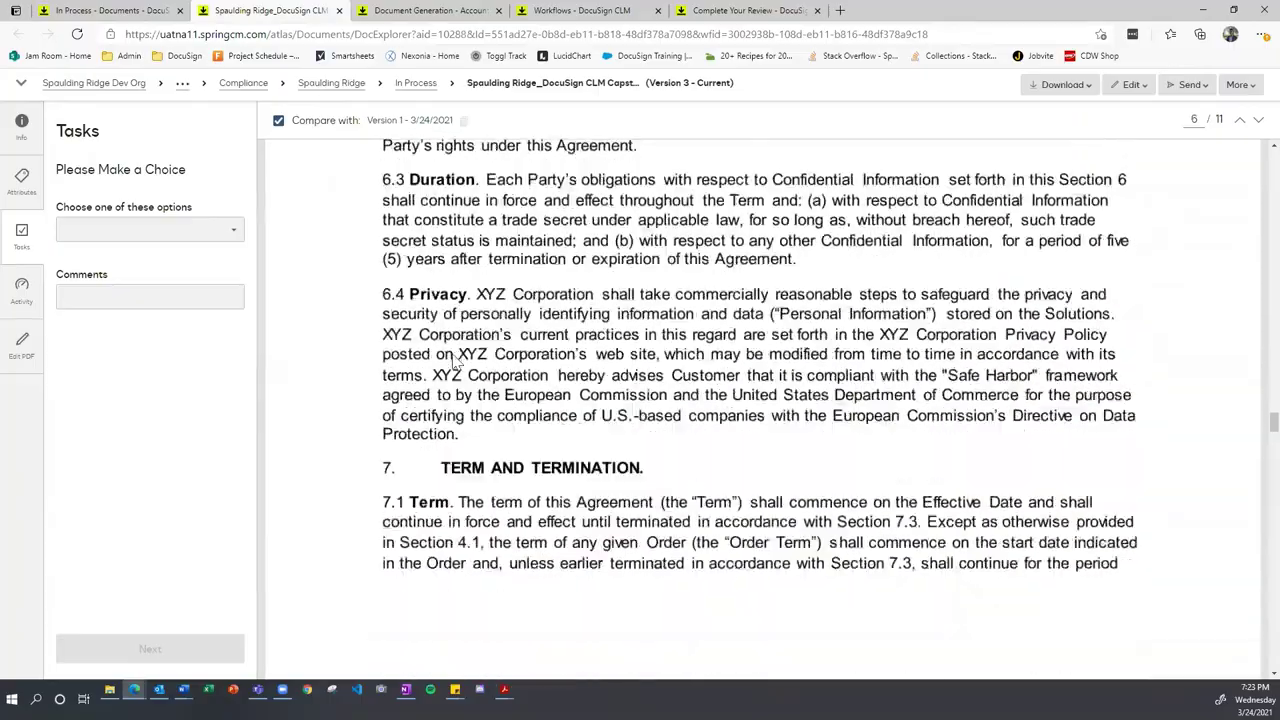
{"action": "scroll", "coordinate": [455, 362], "scroll_direction": "down", "scroll_amount": 15}
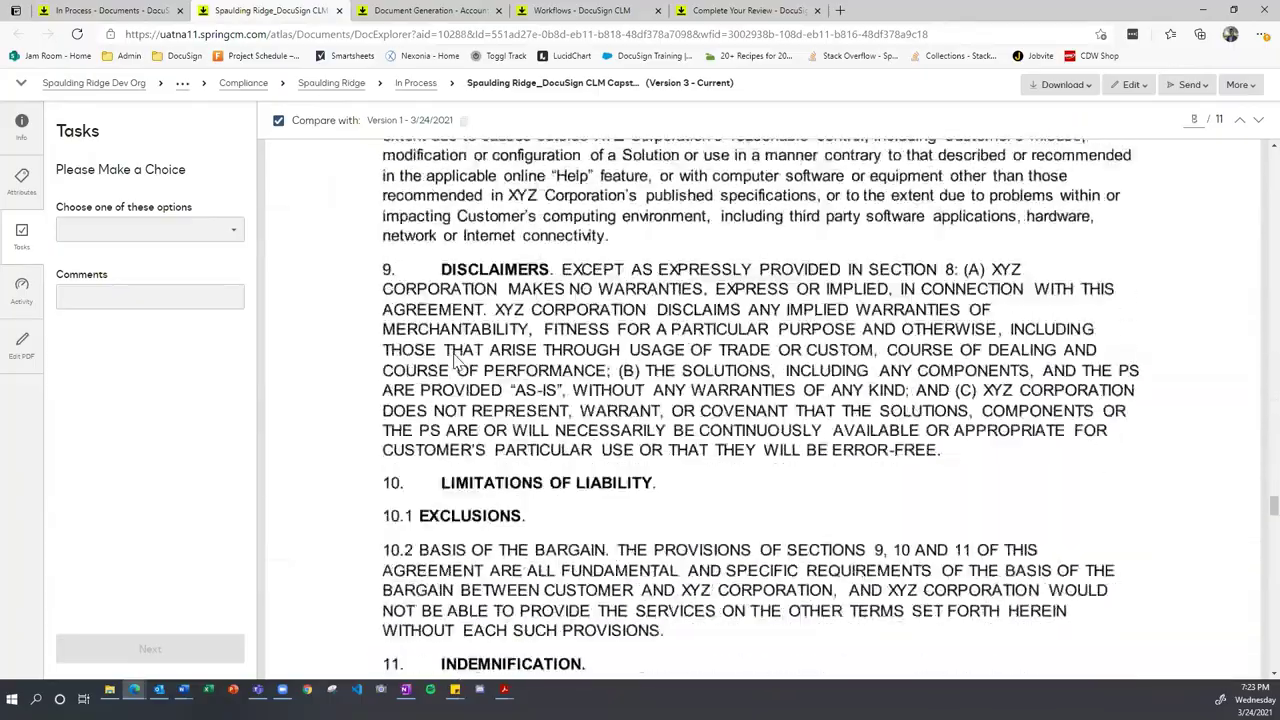
{"action": "scroll", "coordinate": [455, 362], "scroll_direction": "down", "scroll_amount": 15}
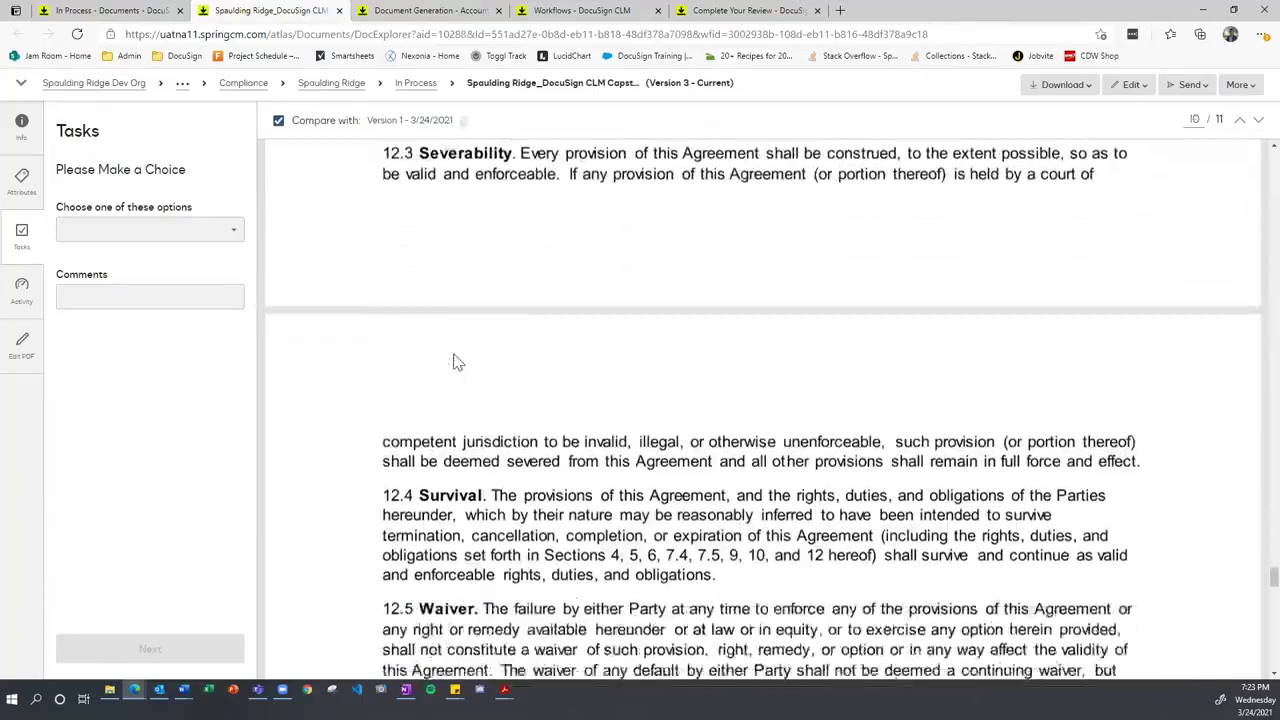
{"action": "scroll", "coordinate": [455, 362], "scroll_direction": "down", "scroll_amount": 3}
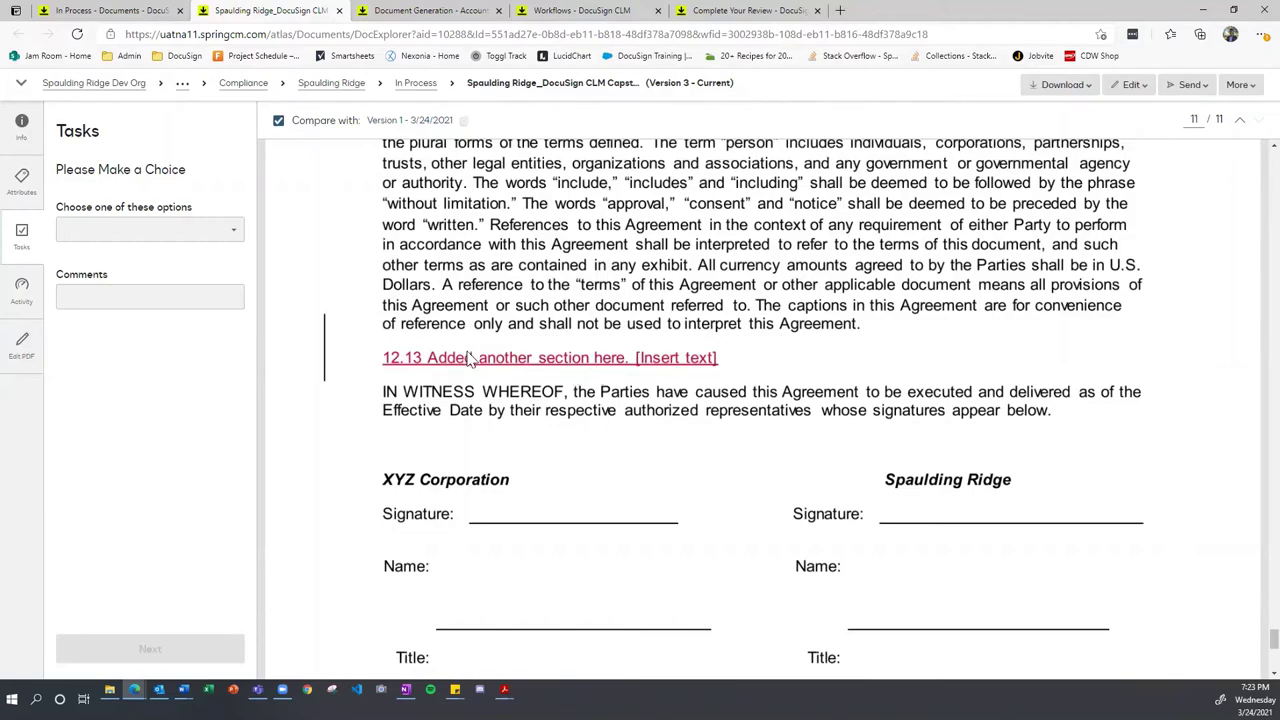
{"action": "scroll", "coordinate": [470, 360], "scroll_direction": "up", "scroll_amount": 20}
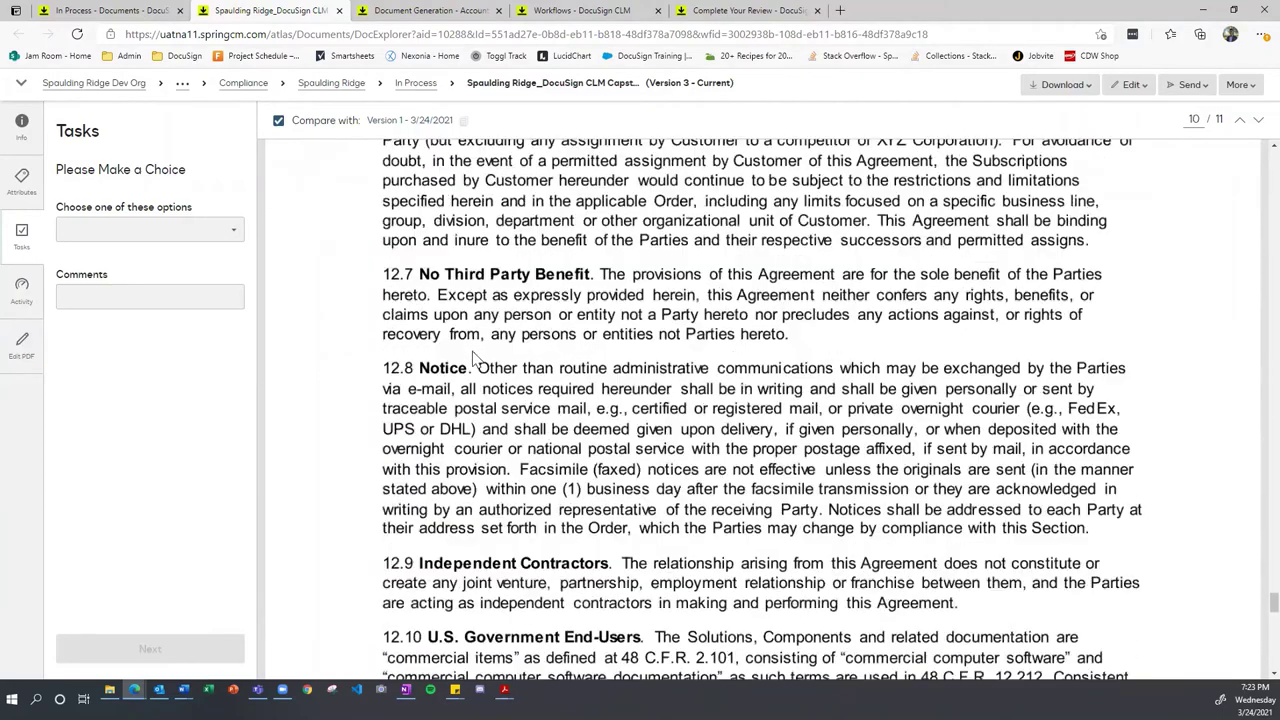
{"action": "scroll", "coordinate": [477, 360], "scroll_direction": "up", "scroll_amount": 20}
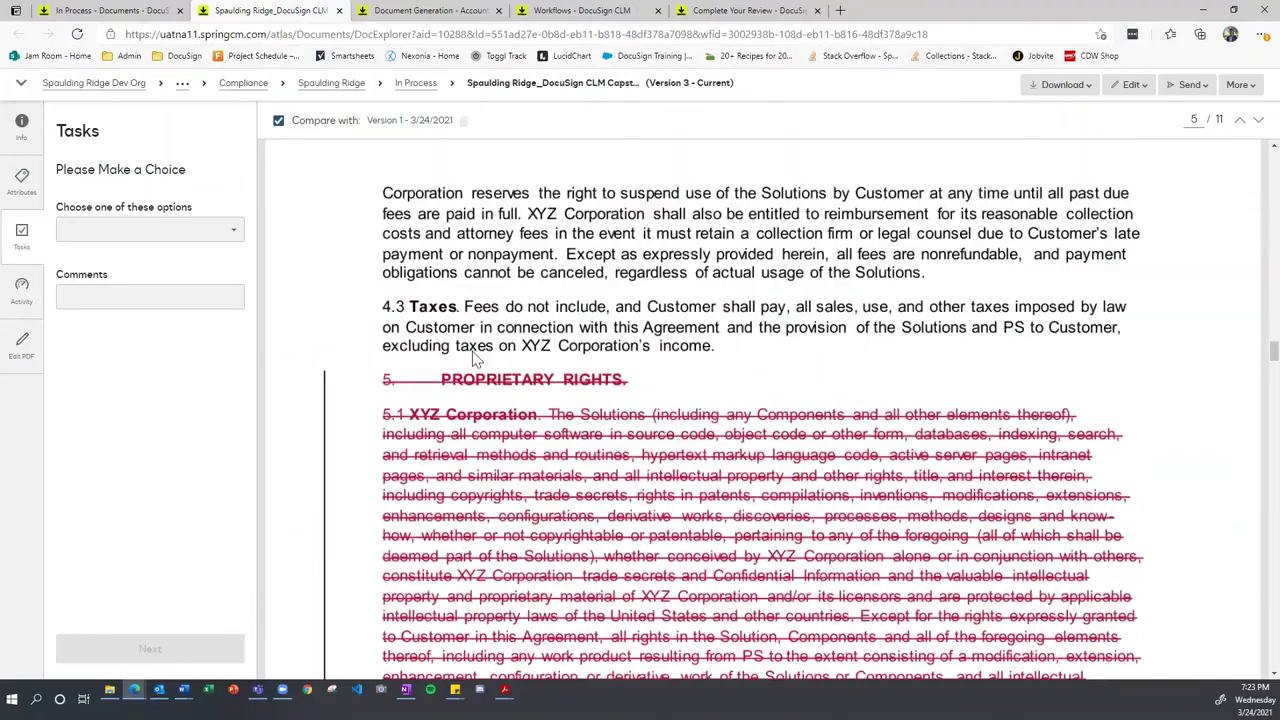
{"action": "scroll", "coordinate": [520, 296], "scroll_direction": "up", "scroll_amount": 8}
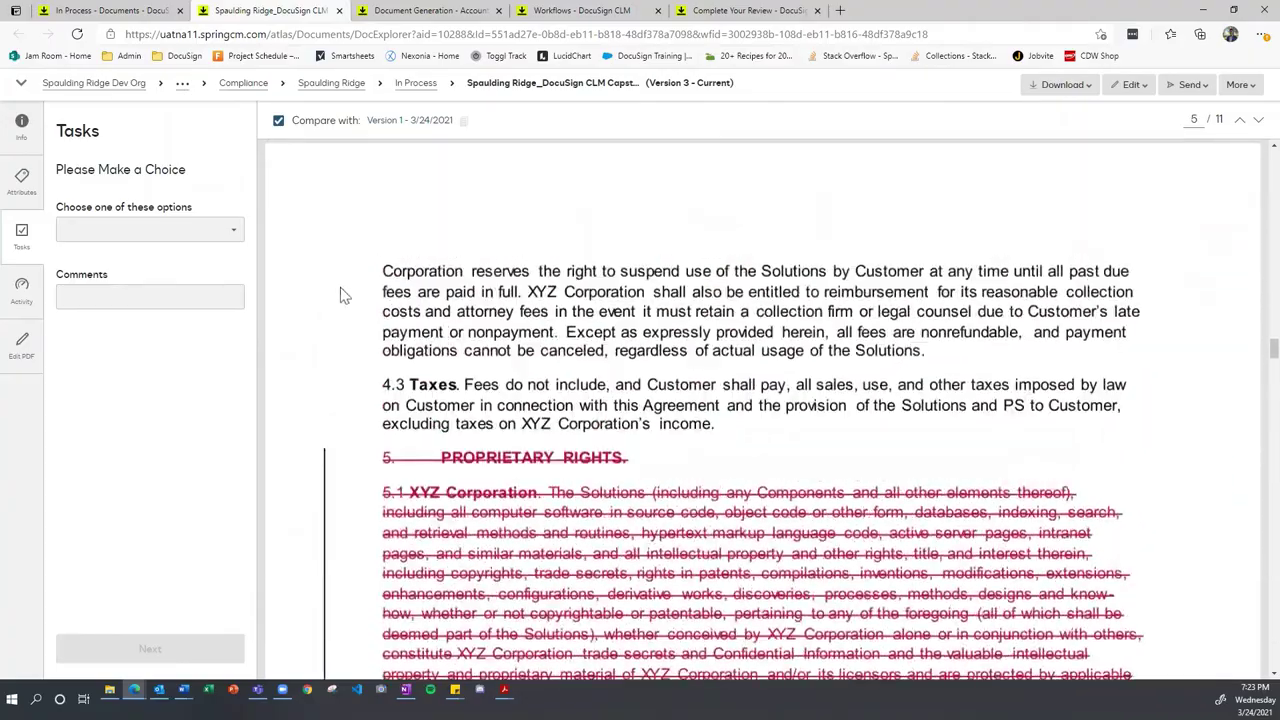
{"action": "scroll", "coordinate": [350, 285], "scroll_direction": "up", "scroll_amount": 20}
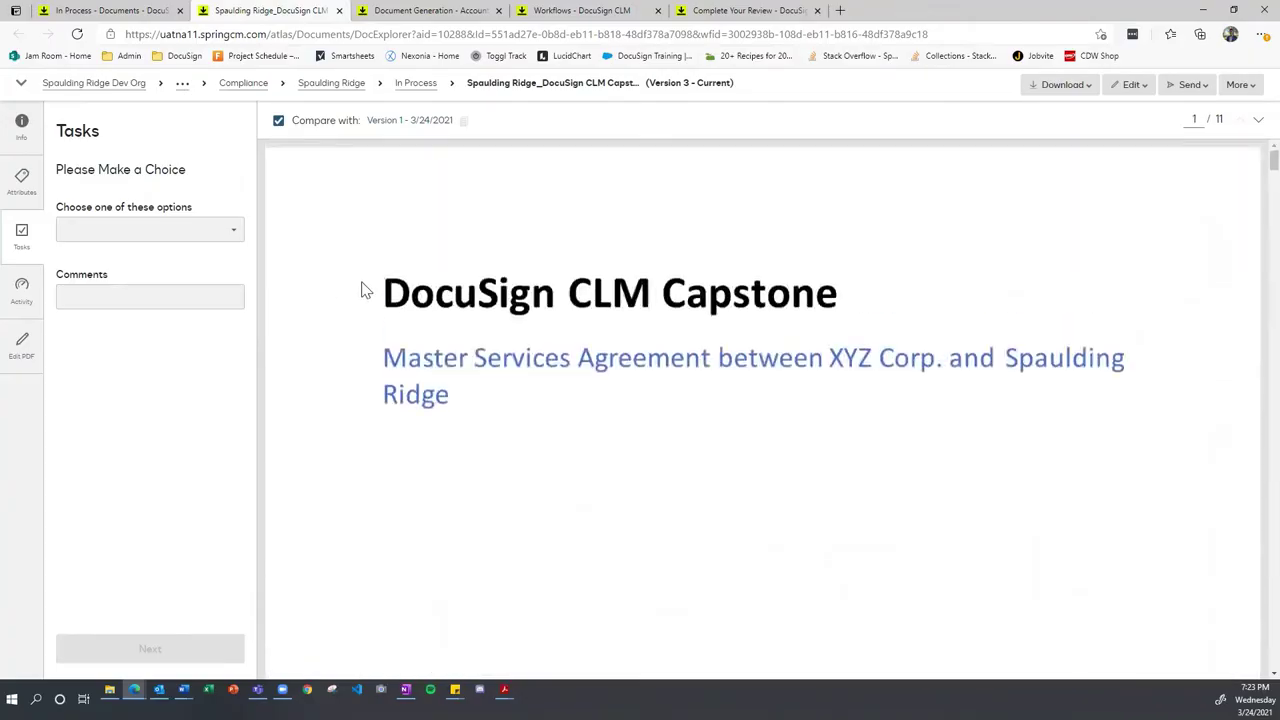
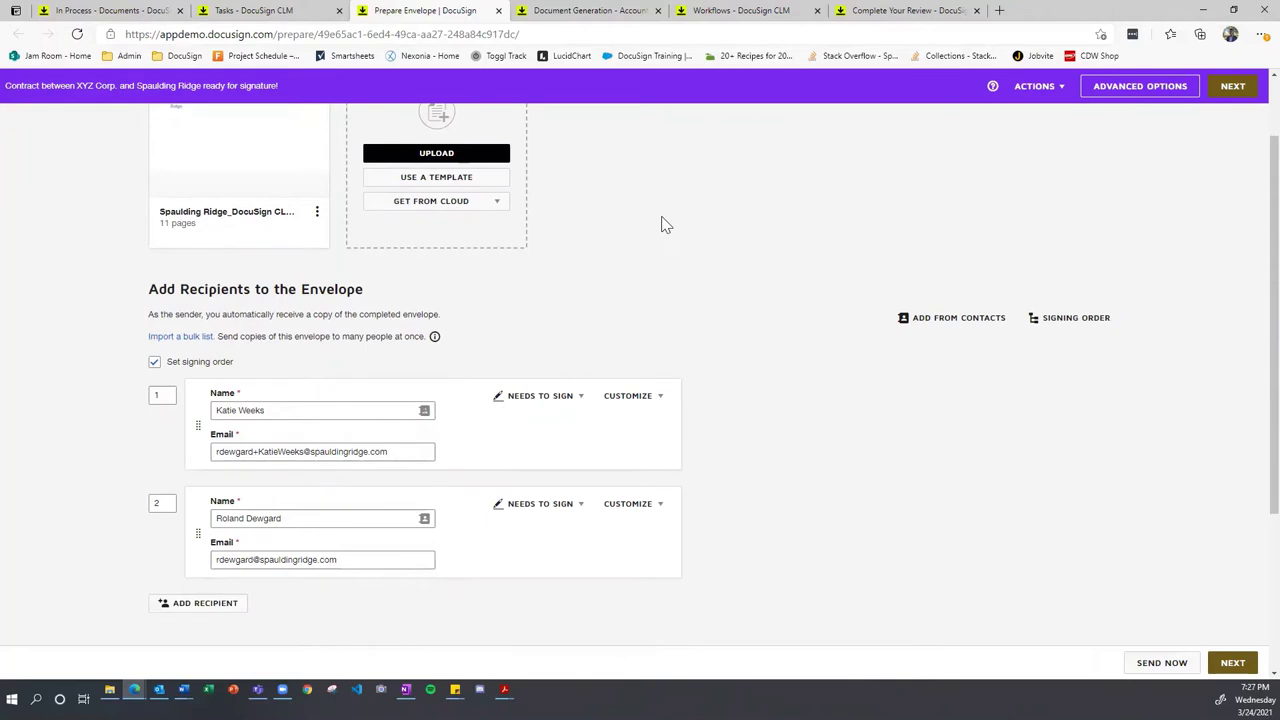
Step: Examine the signature envelope's attached contract, its recipients and their signing order
{"action": "scroll", "coordinate": [663, 223], "scroll_direction": "up", "scroll_amount": 1}
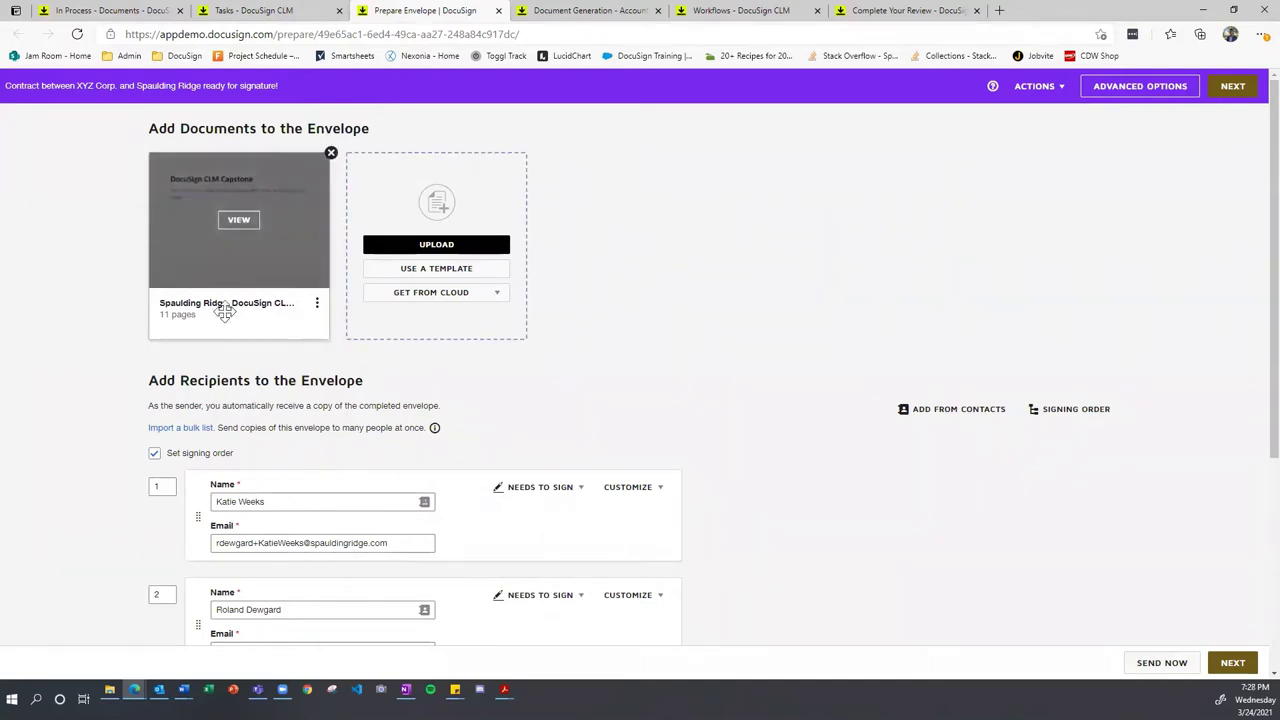
{"action": "mouse_move", "coordinate": [269, 275]}
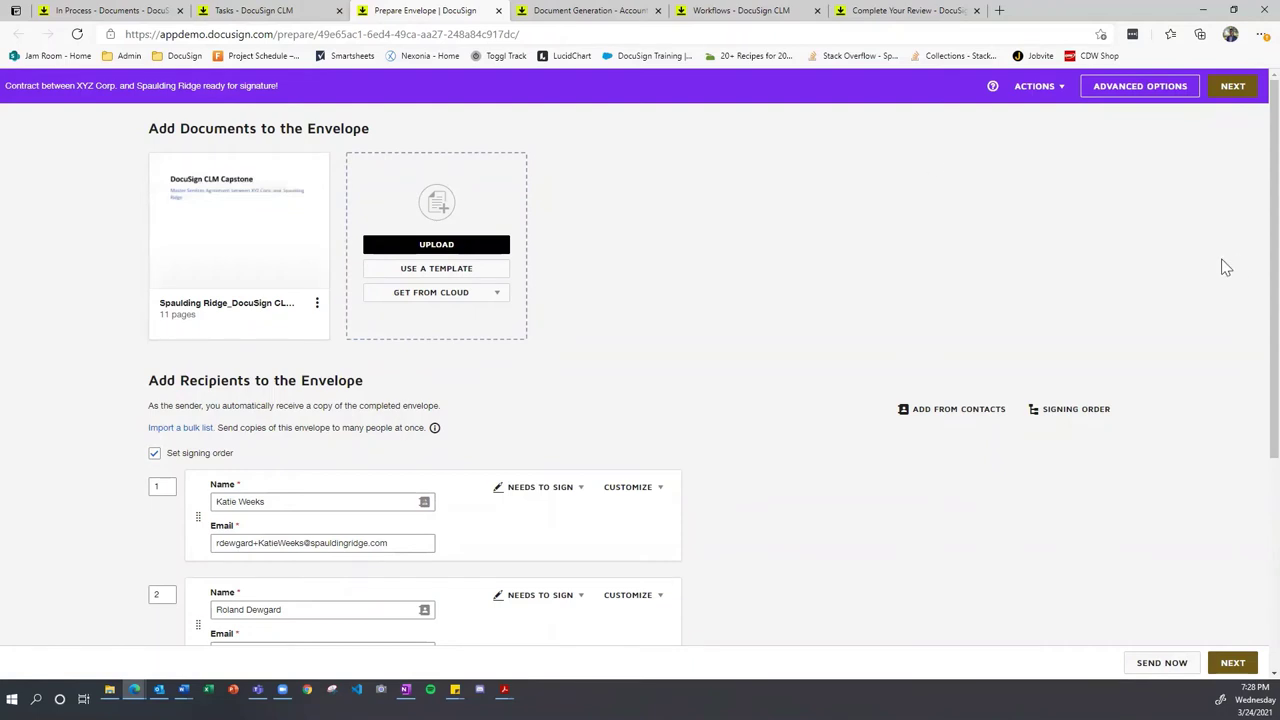
{"action": "mouse_move", "coordinate": [288, 254]}
{"action": "scroll", "coordinate": [80, 380], "scroll_direction": "down", "scroll_amount": 1}
{"action": "scroll", "coordinate": [85, 382], "scroll_direction": "down", "scroll_amount": 1}
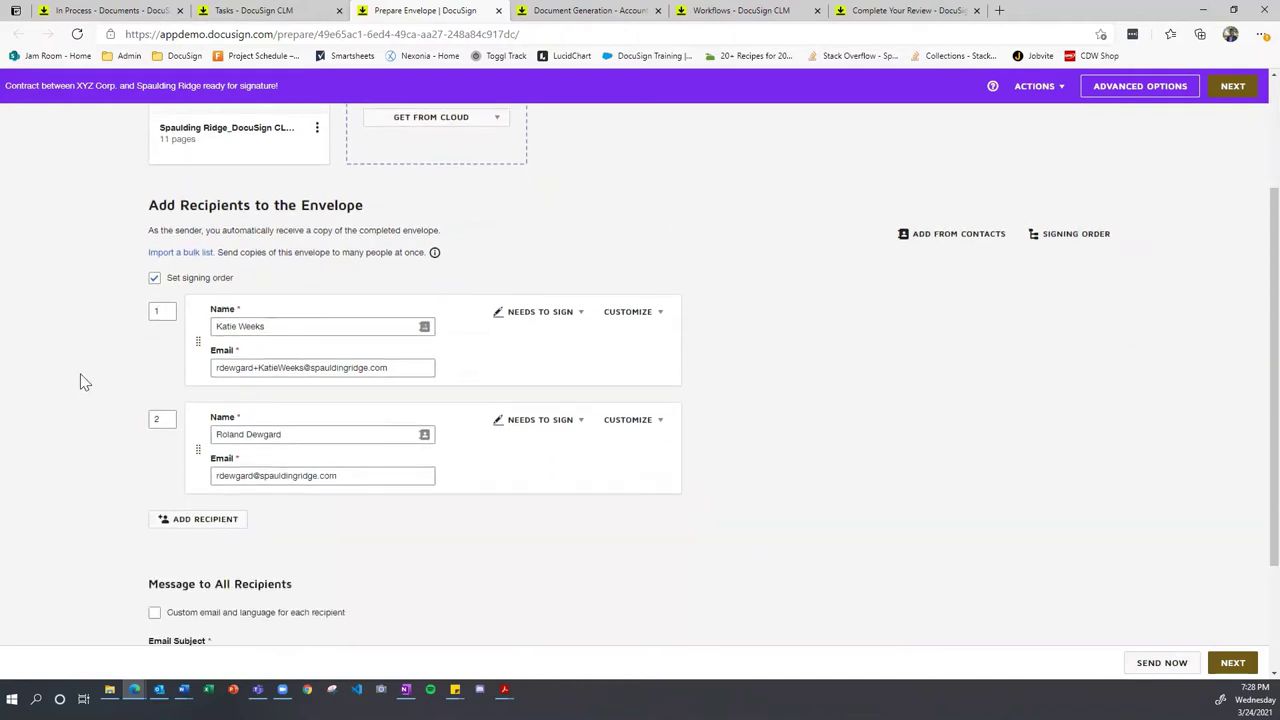
{"action": "scroll", "coordinate": [85, 382], "scroll_direction": "up", "scroll_amount": 1}
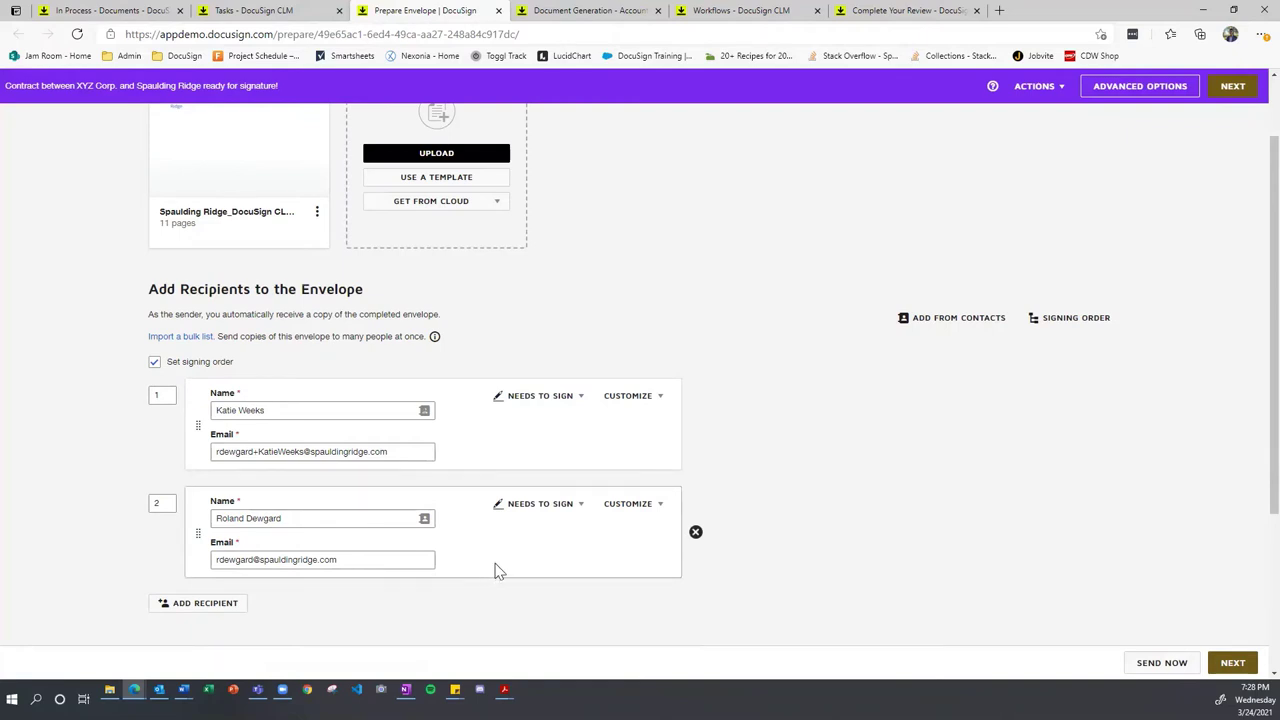
Step: Check the first recipient's available signing roles and customization options without changing them
{"action": "left_click", "coordinate": [580, 397]}
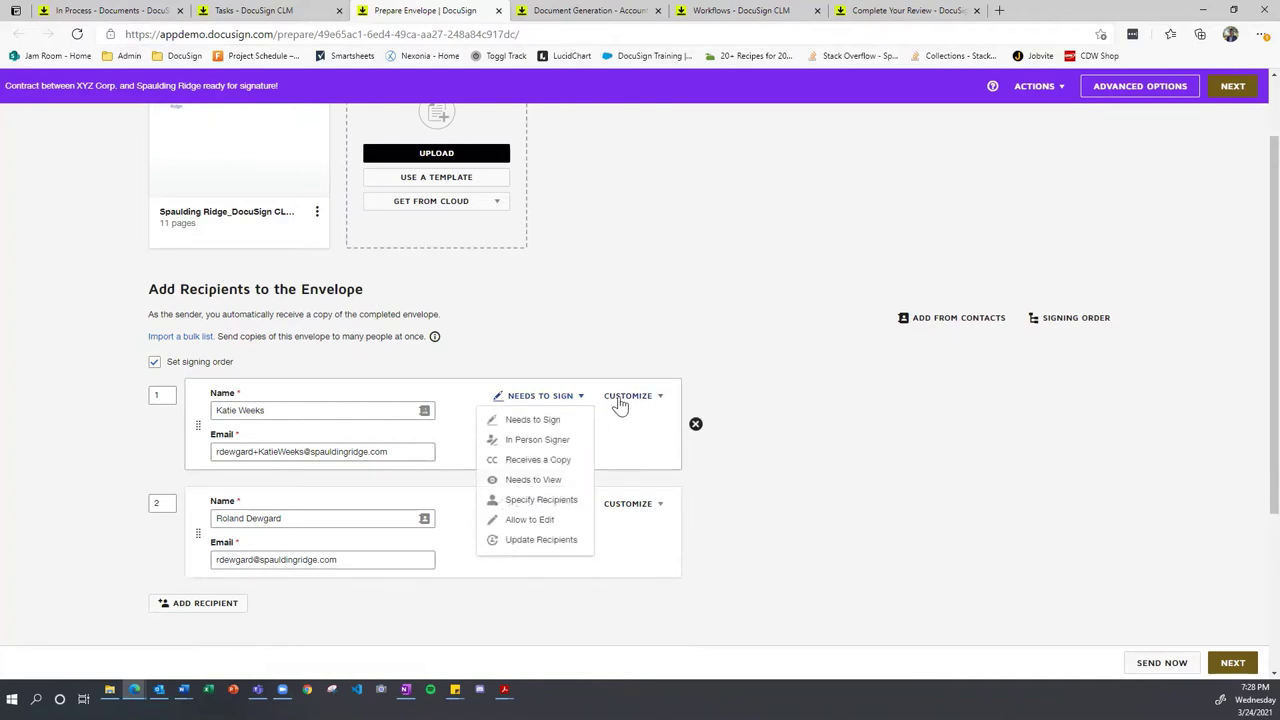
{"action": "left_click", "coordinate": [659, 397]}
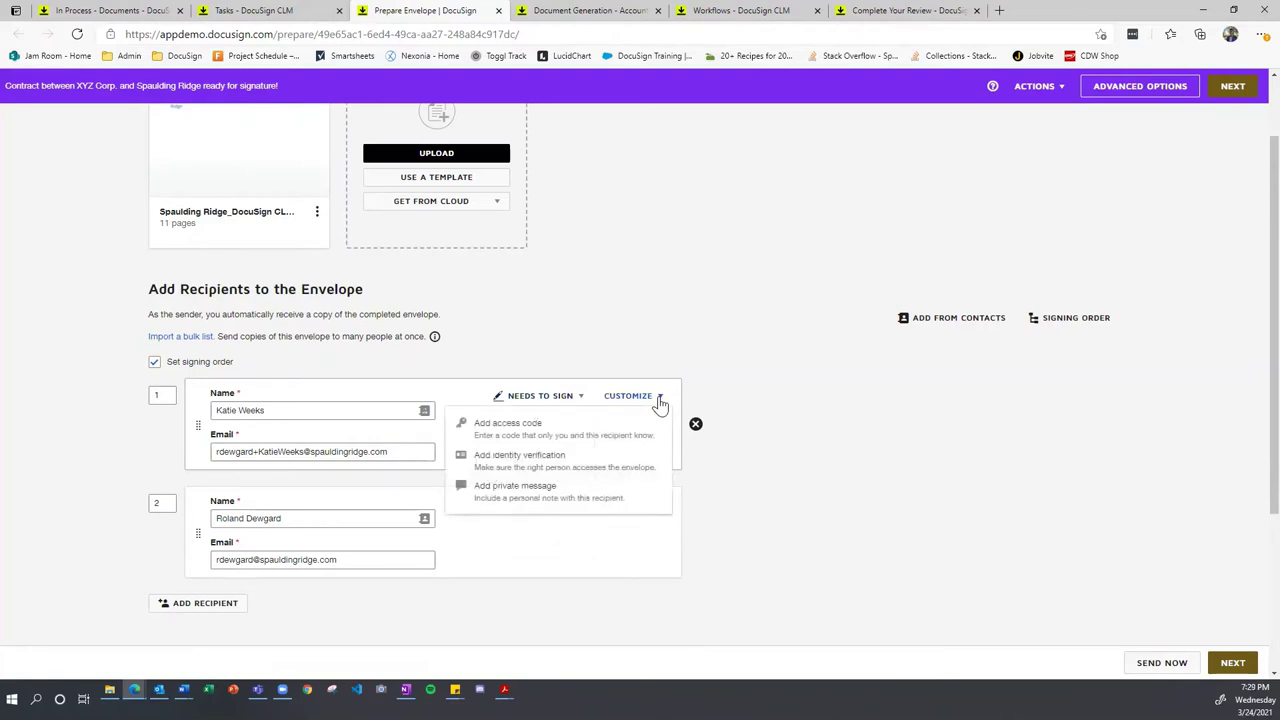
{"action": "left_click", "coordinate": [652, 330]}
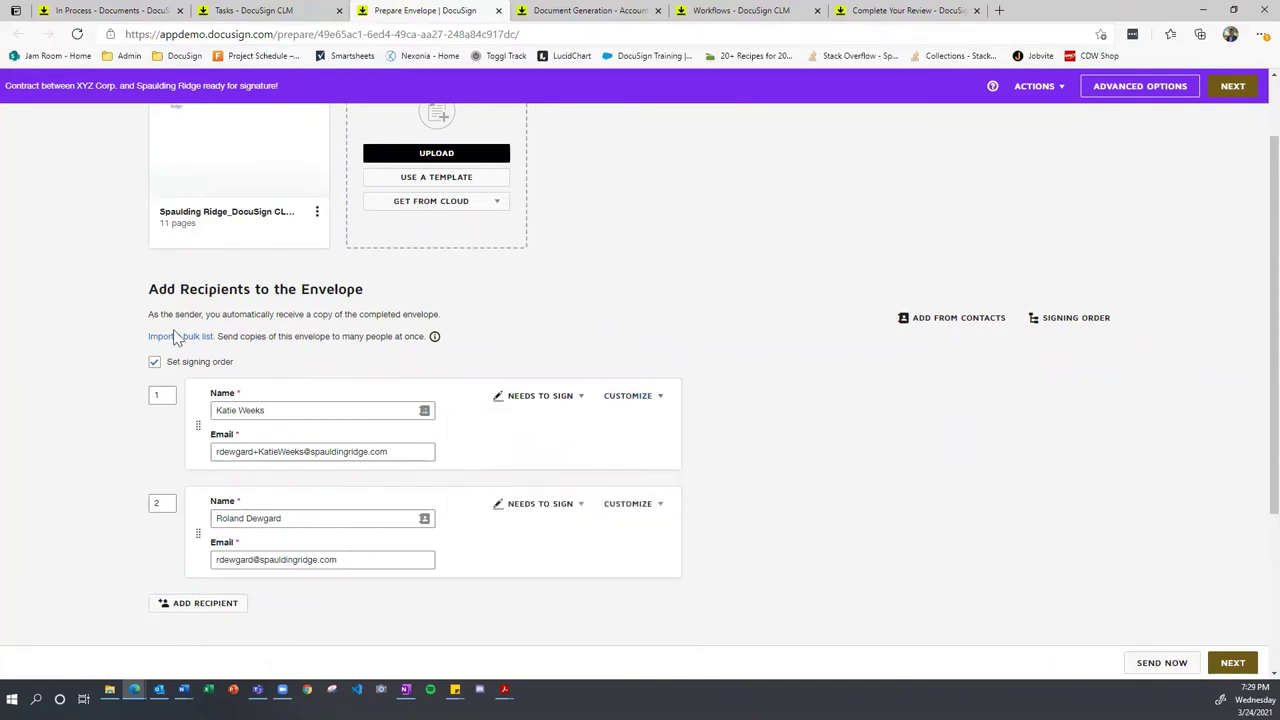
Step: Check the name and email fields of both envelope recipients
{"action": "scroll", "coordinate": [200, 540], "scroll_direction": "down", "scroll_amount": 1}
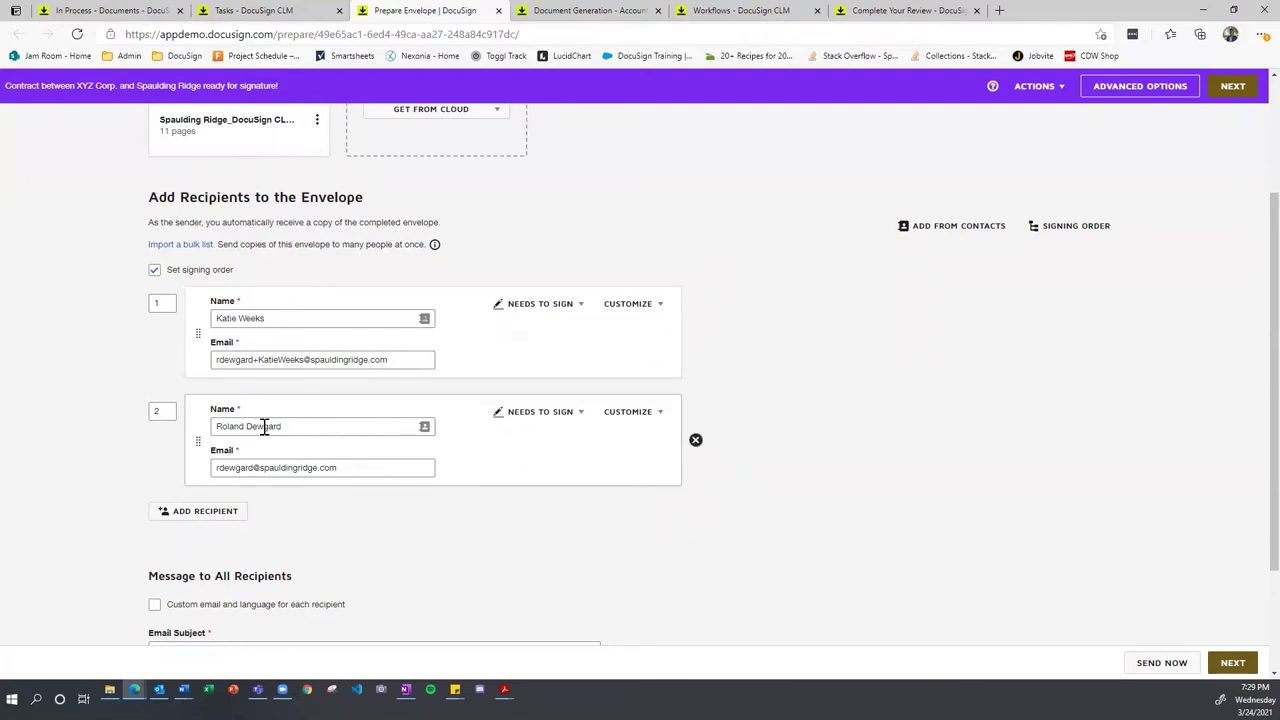
{"action": "left_click_drag", "start_coordinate": [309, 428], "coordinate": [185, 434]}
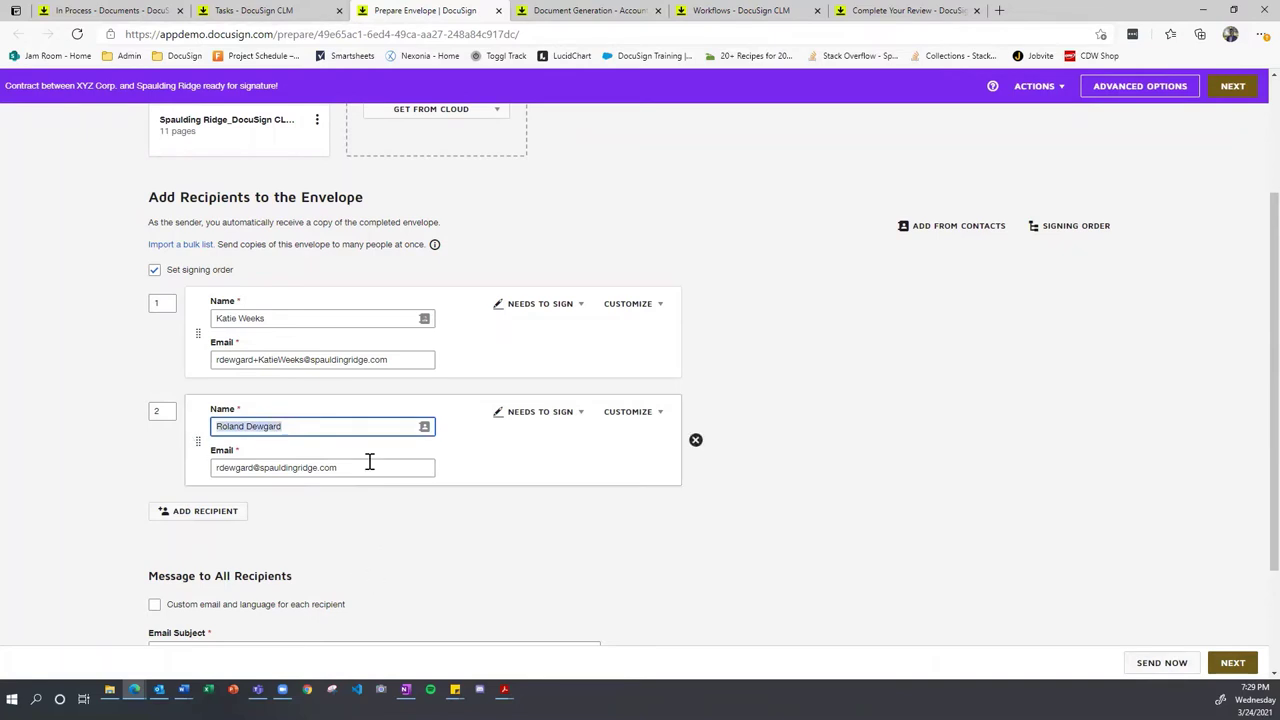
{"action": "left_click", "coordinate": [266, 317]}
{"action": "left_click", "coordinate": [290, 360]}
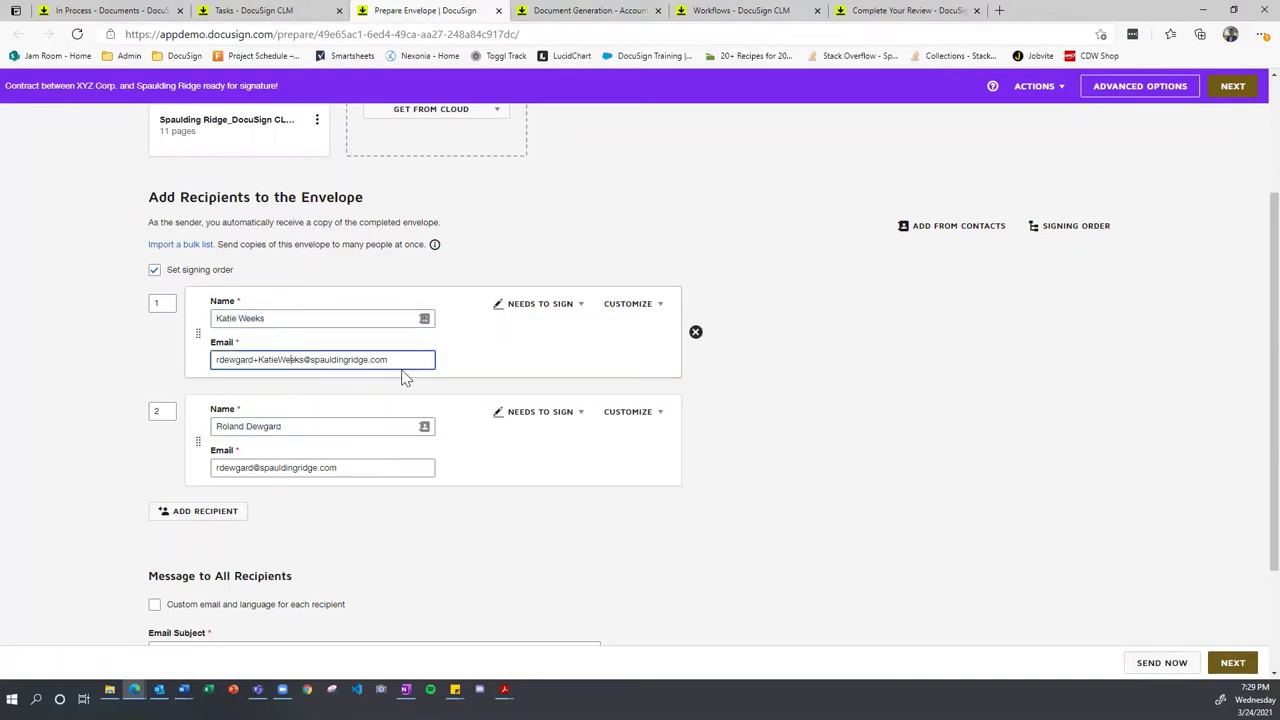
{"action": "left_click", "coordinate": [826, 366]}
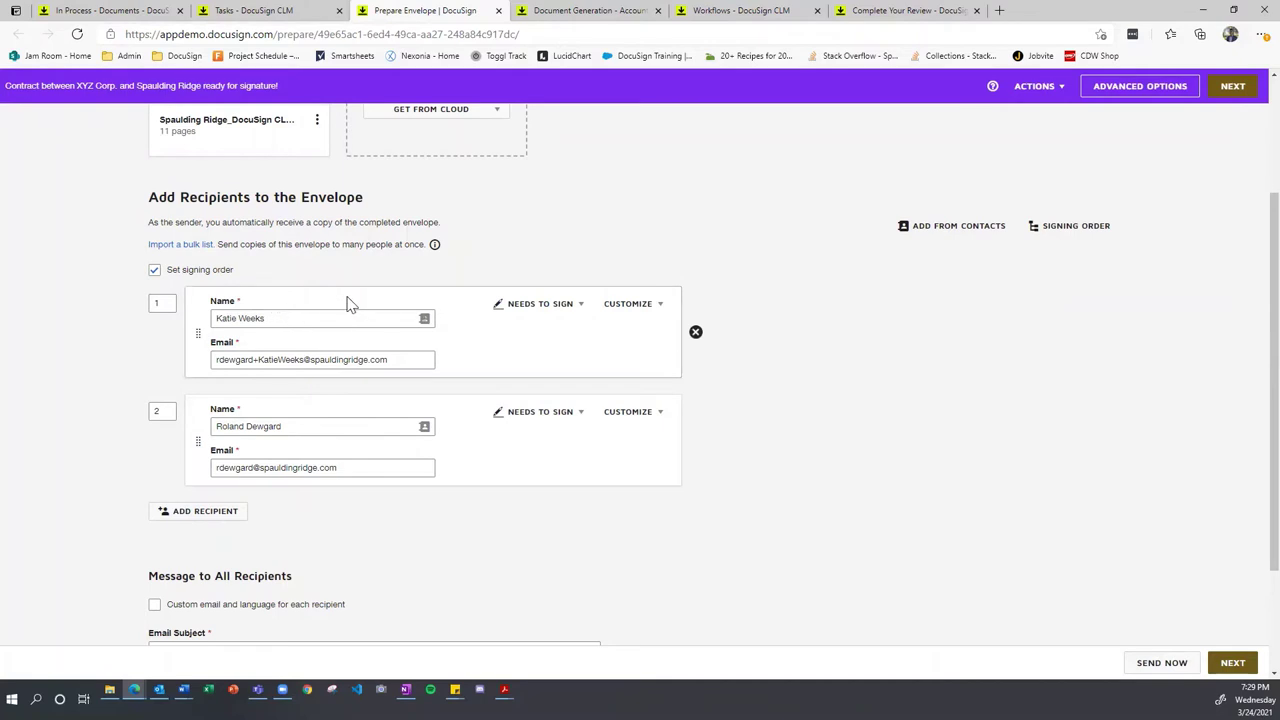
Step: Check the vendor name in the envelope's email subject and the message to all recipients
{"action": "scroll", "coordinate": [350, 305], "scroll_direction": "down", "scroll_amount": 3}
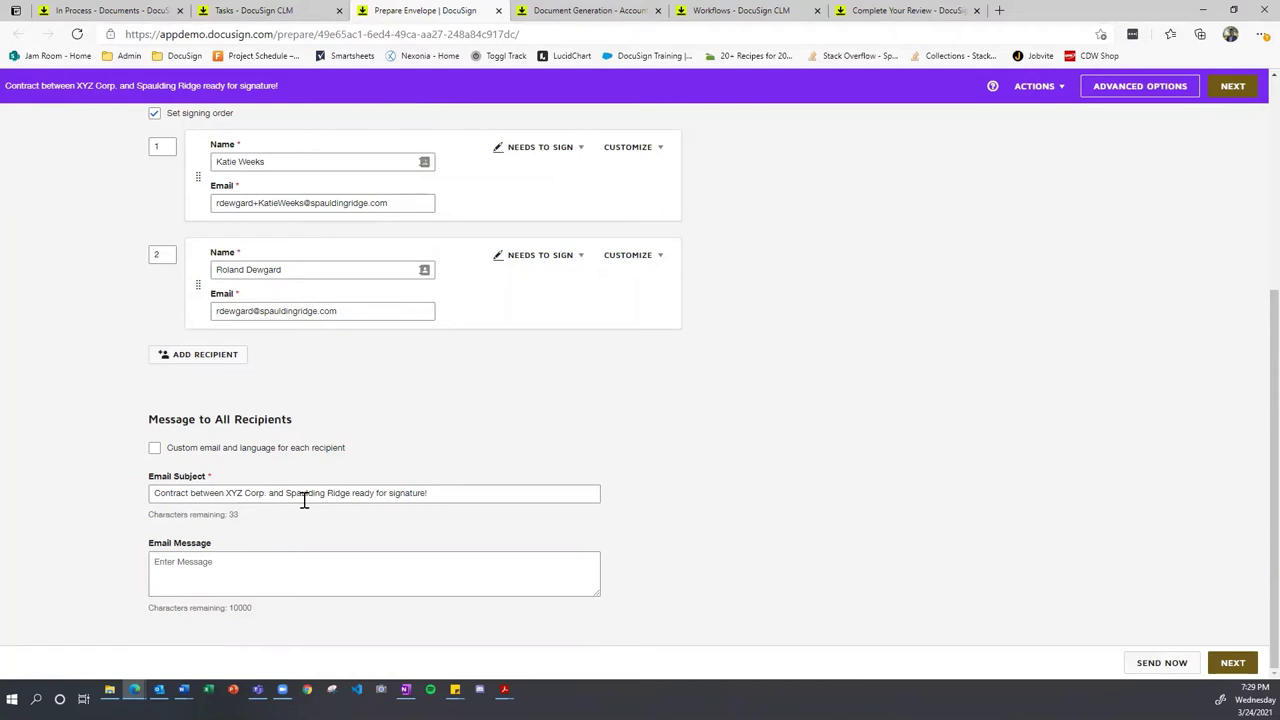
{"action": "left_click_drag", "start_coordinate": [286, 498], "coordinate": [350, 500]}
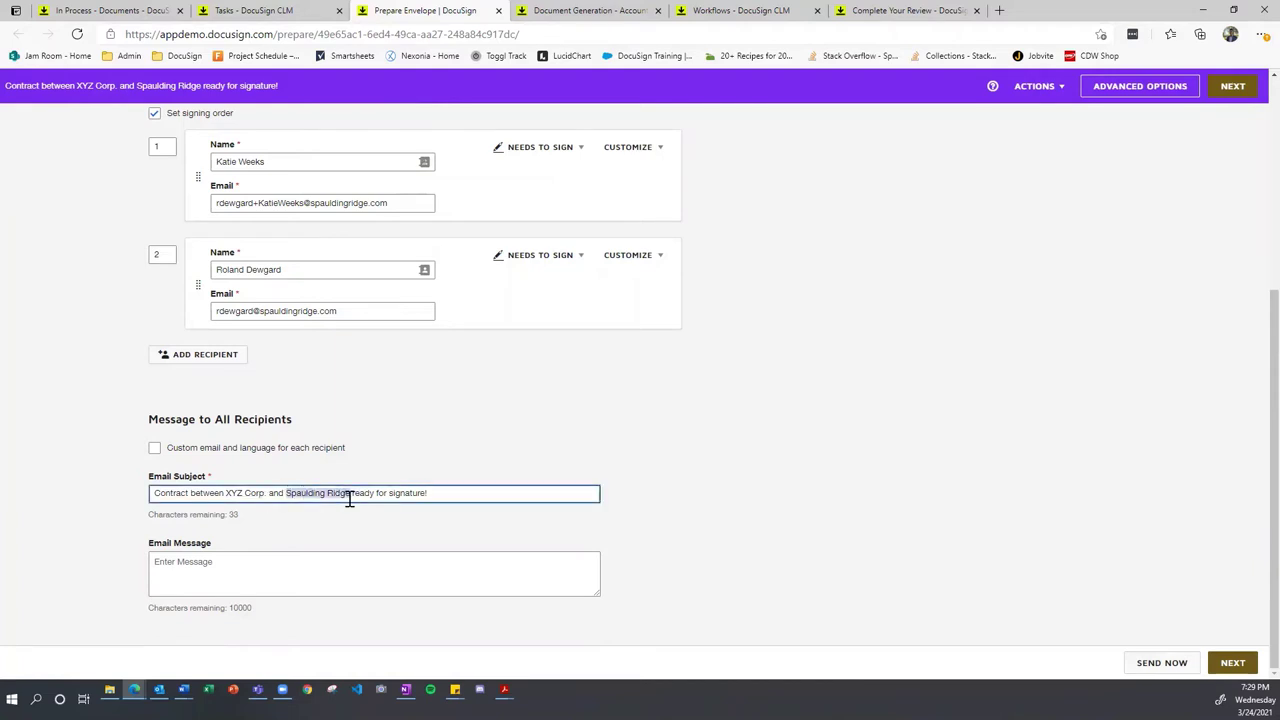
{"action": "left_click", "coordinate": [338, 537]}
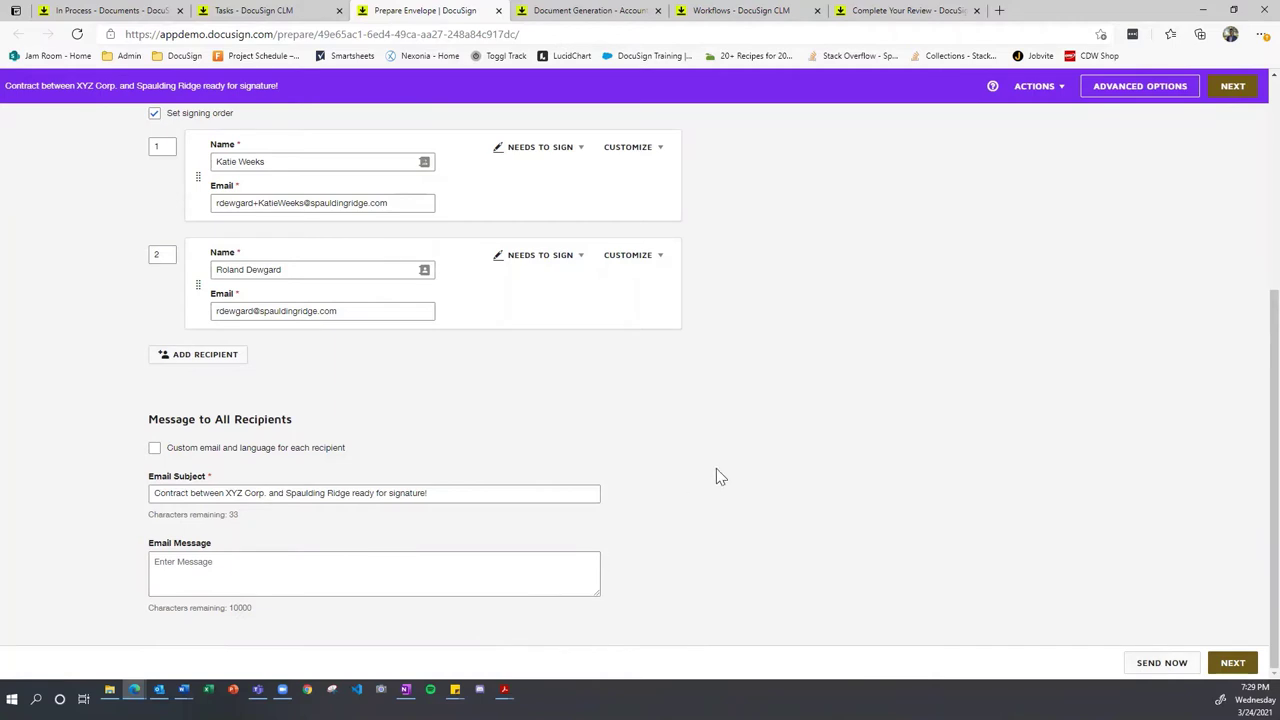
Step: Review the envelope's document and recipients once more and advance it to the field placement stage
{"action": "scroll", "coordinate": [756, 489], "scroll_direction": "up", "scroll_amount": 3}
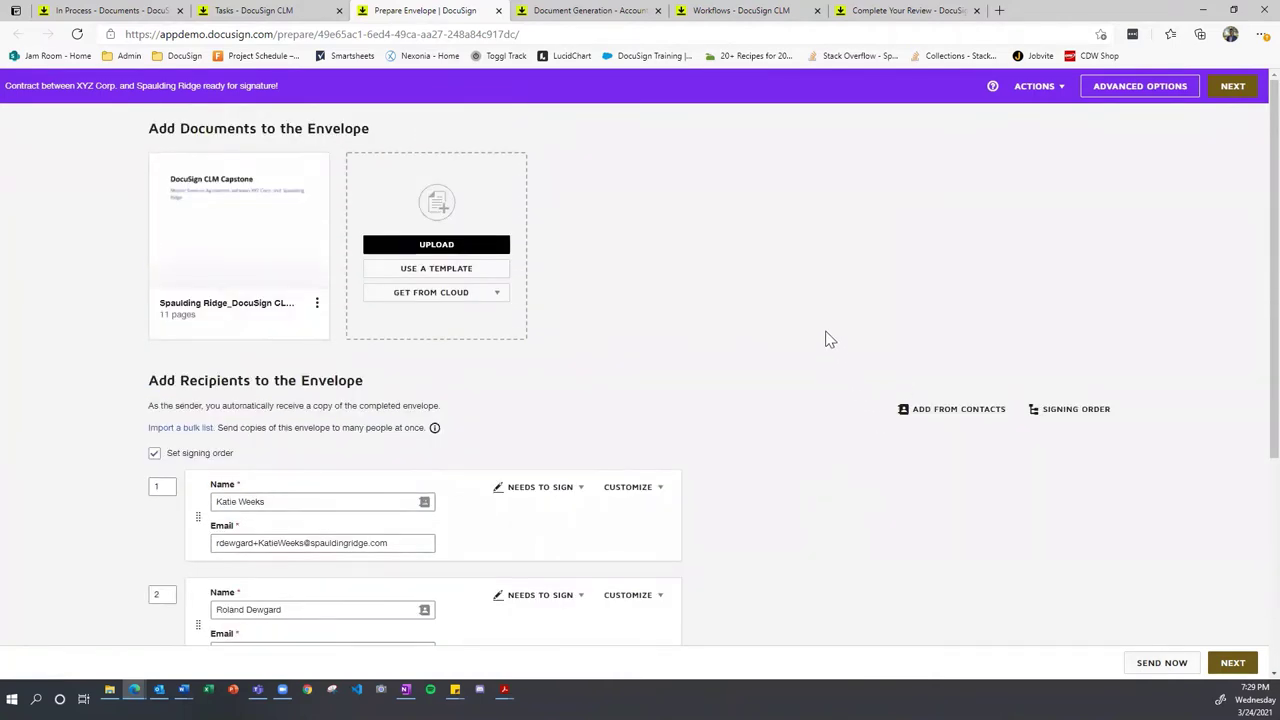
{"action": "scroll", "coordinate": [826, 335], "scroll_direction": "down", "scroll_amount": 1}
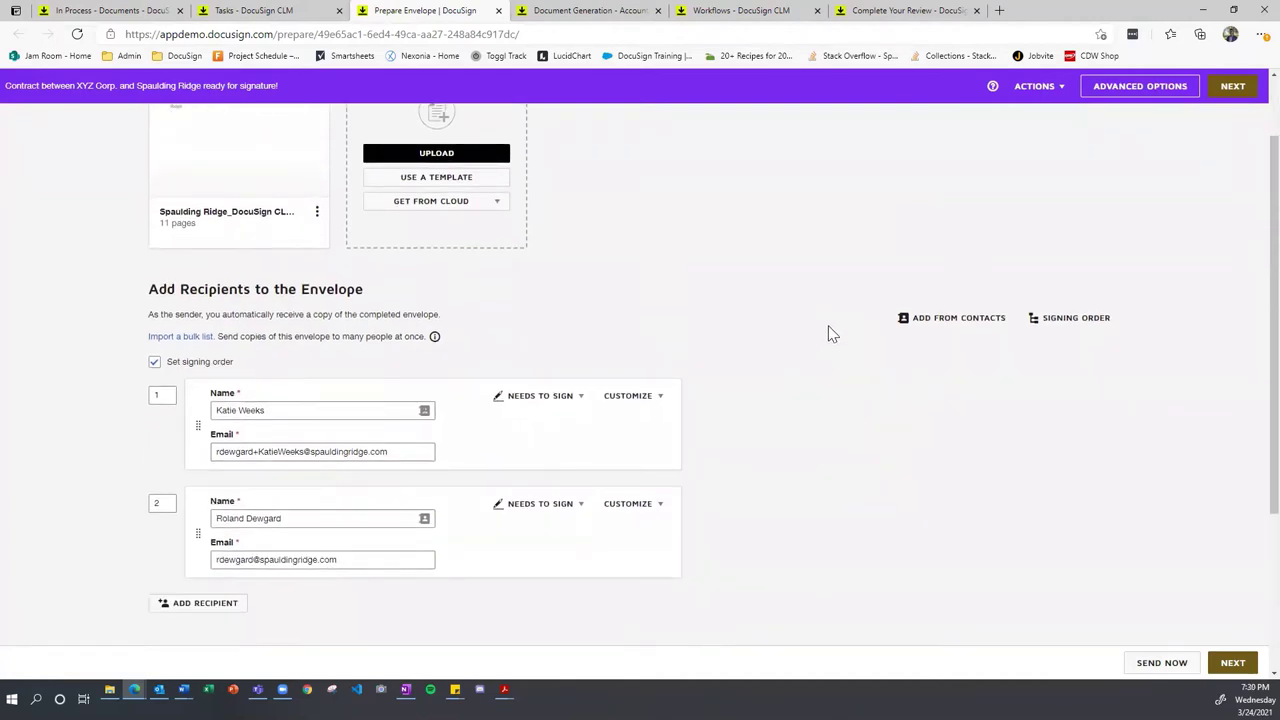
{"action": "left_click", "coordinate": [1232, 87]}
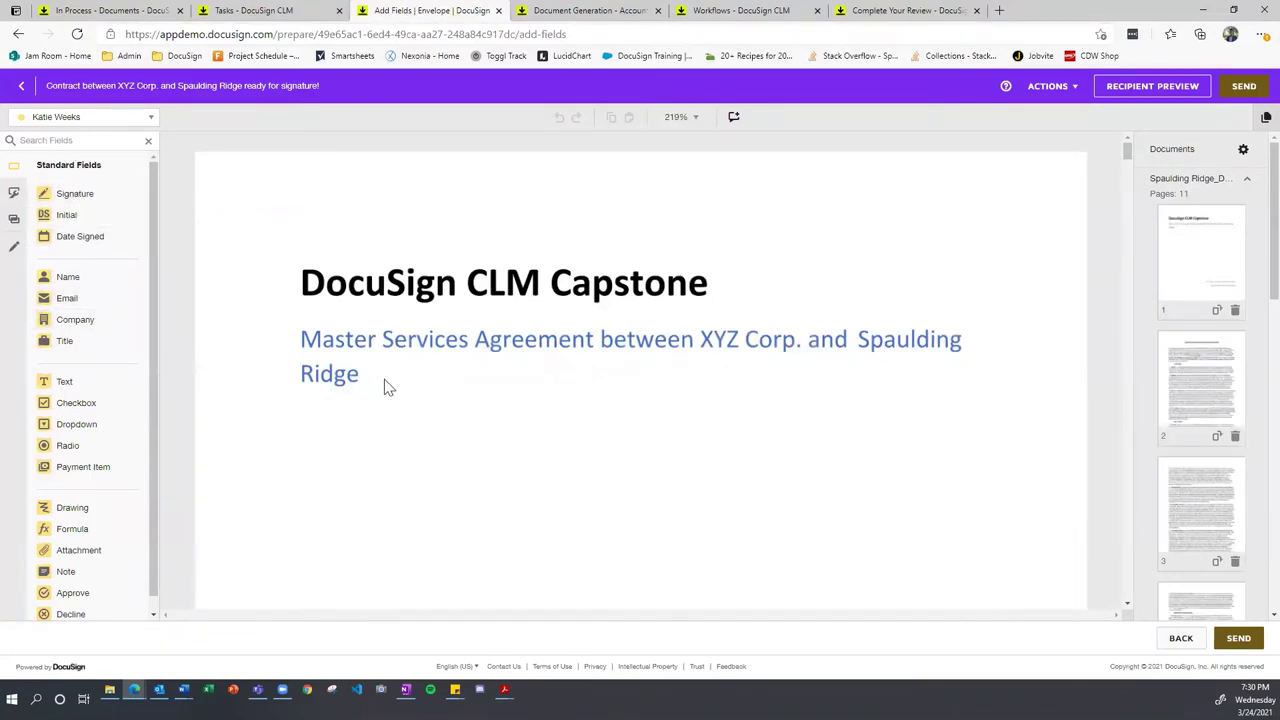
Step: Examine the signature, full name, title and date fields placed for both parties in the contract's signature block
{"action": "scroll", "coordinate": [389, 388], "scroll_direction": "down", "scroll_amount": 1}
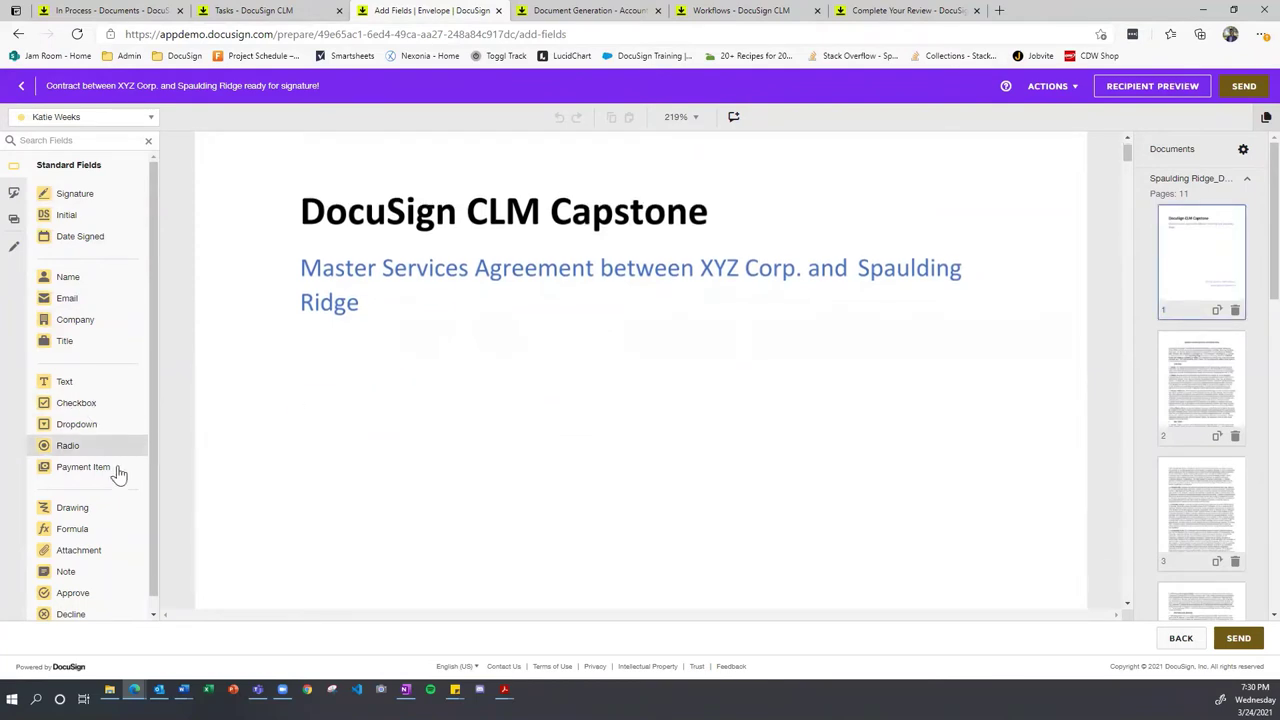
{"action": "scroll", "coordinate": [437, 500], "scroll_direction": "down", "scroll_amount": 20}
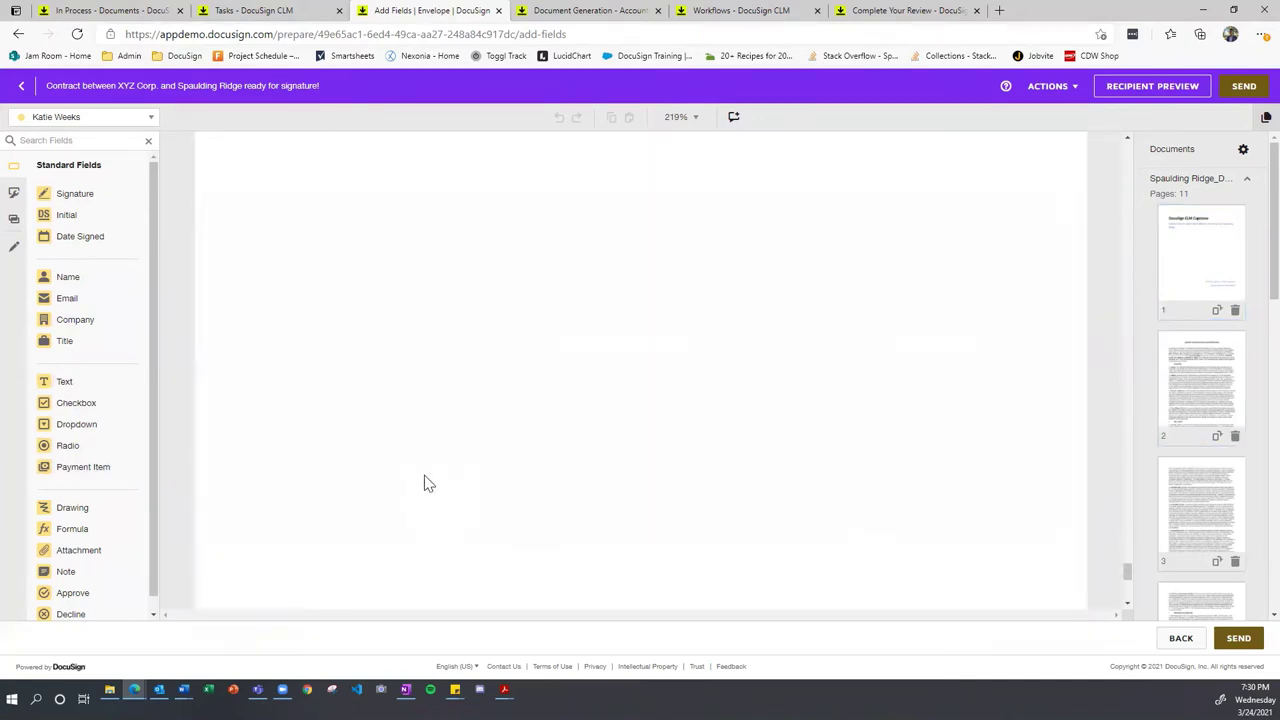
{"action": "scroll", "coordinate": [424, 477], "scroll_direction": "down", "scroll_amount": 1}
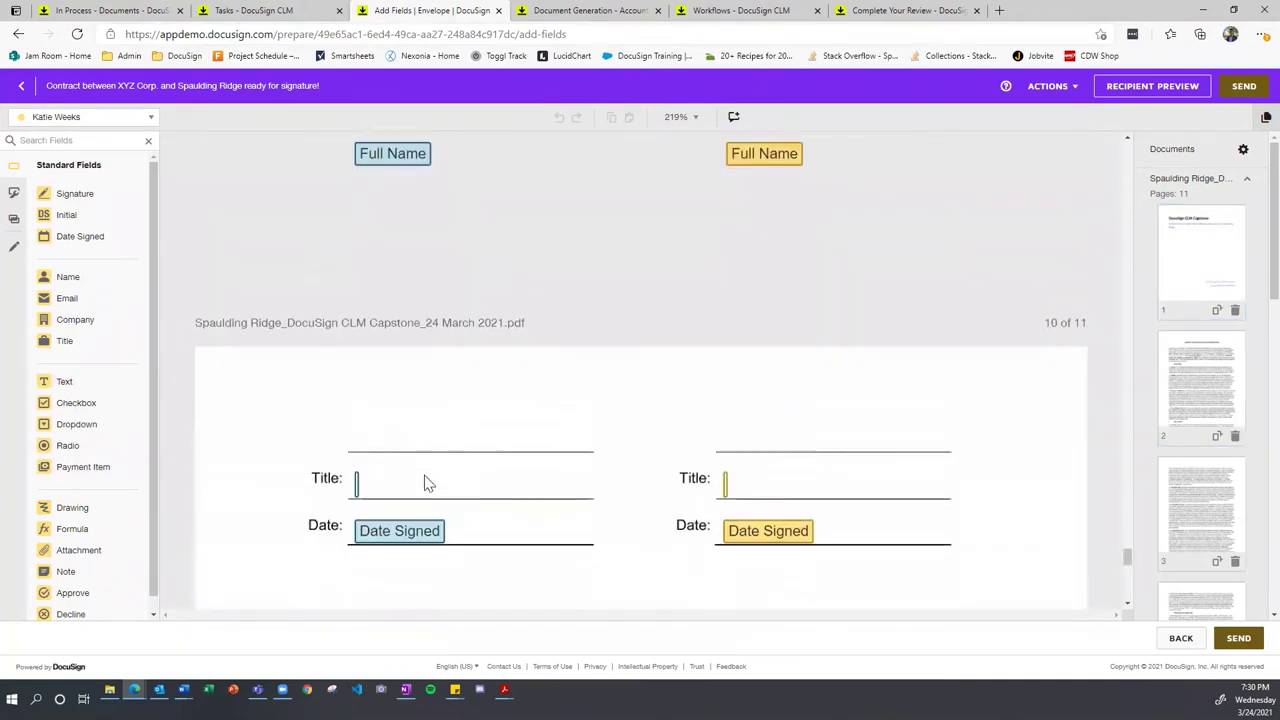
{"action": "scroll", "coordinate": [424, 483], "scroll_direction": "up", "scroll_amount": 2}
{"action": "scroll", "coordinate": [424, 483], "scroll_direction": "down", "scroll_amount": 2}
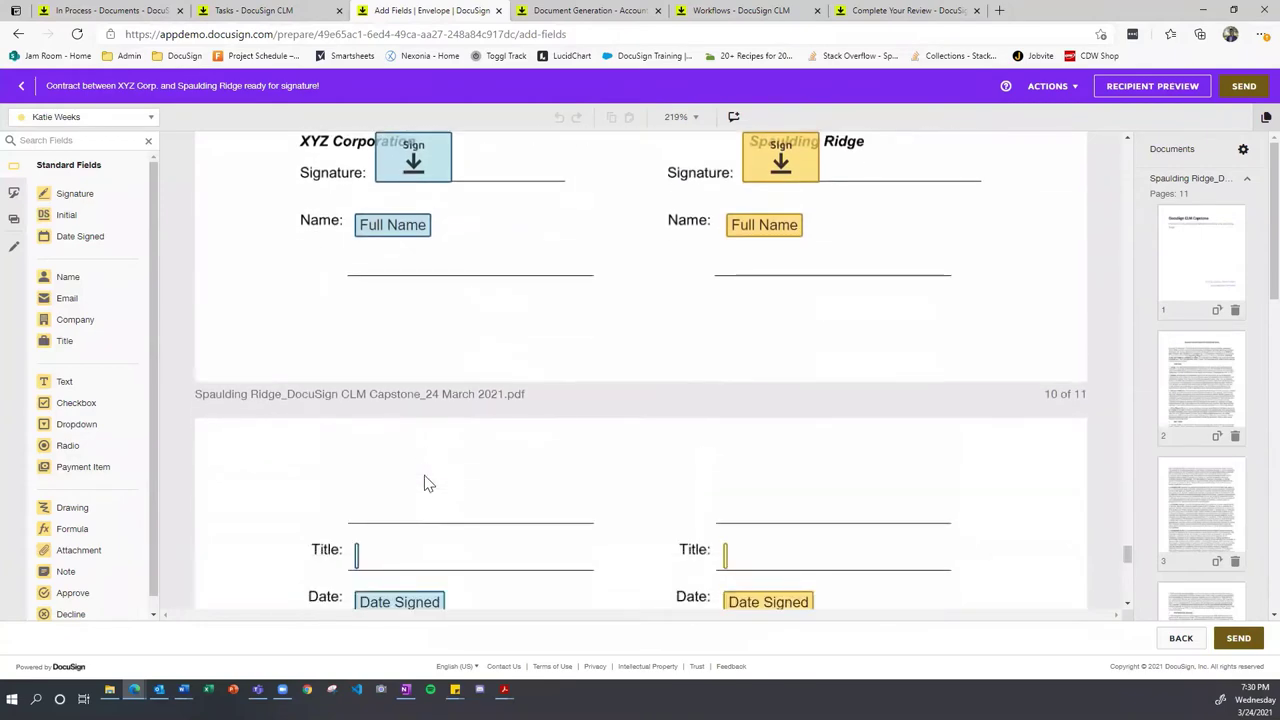
{"action": "scroll", "coordinate": [597, 414], "scroll_direction": "up", "scroll_amount": 1}
{"action": "scroll", "coordinate": [934, 449], "scroll_direction": "up", "scroll_amount": 2}
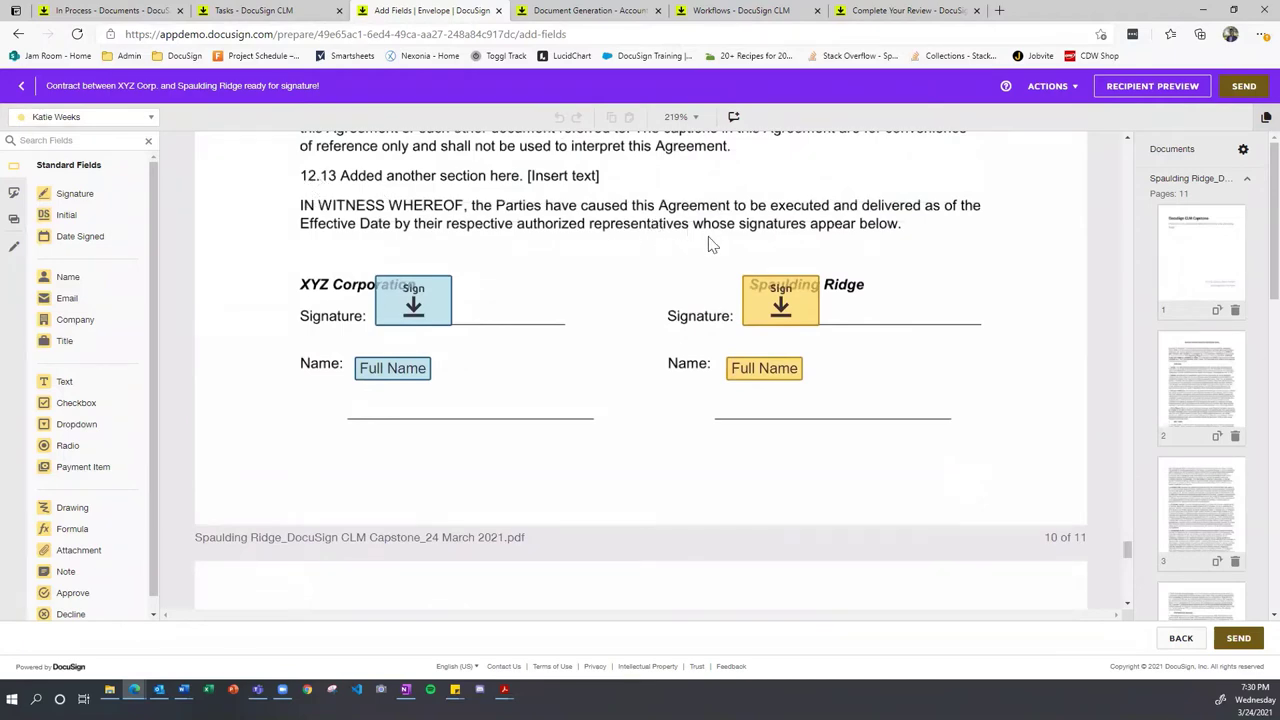
{"action": "scroll", "coordinate": [706, 263], "scroll_direction": "down", "scroll_amount": 3}
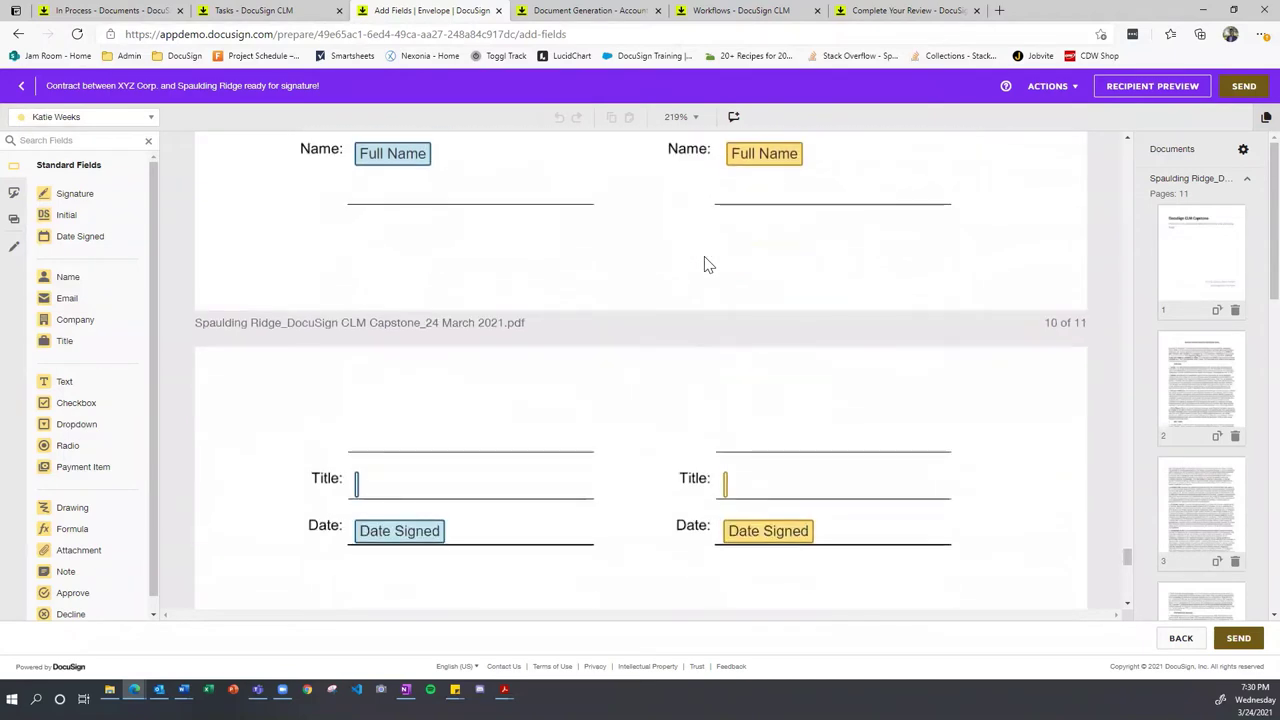
{"action": "scroll", "coordinate": [706, 263], "scroll_direction": "up", "scroll_amount": 2}
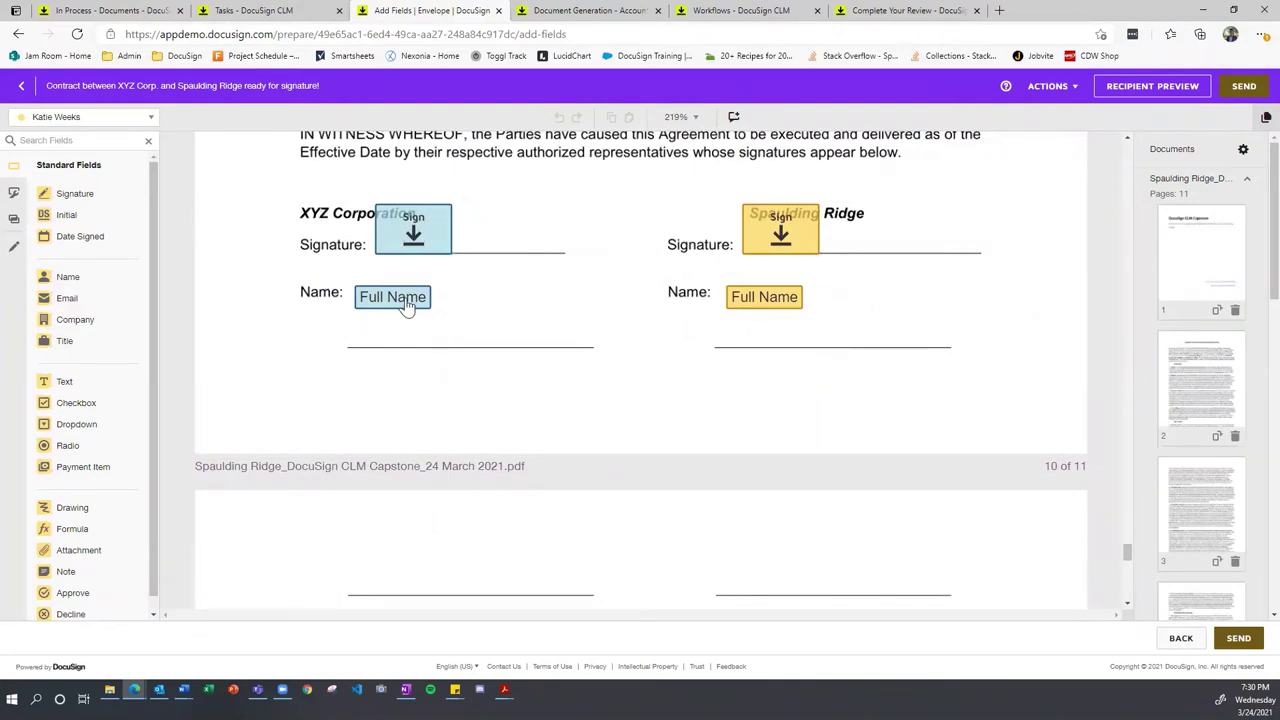
{"action": "scroll", "coordinate": [406, 302], "scroll_direction": "down", "scroll_amount": 3}
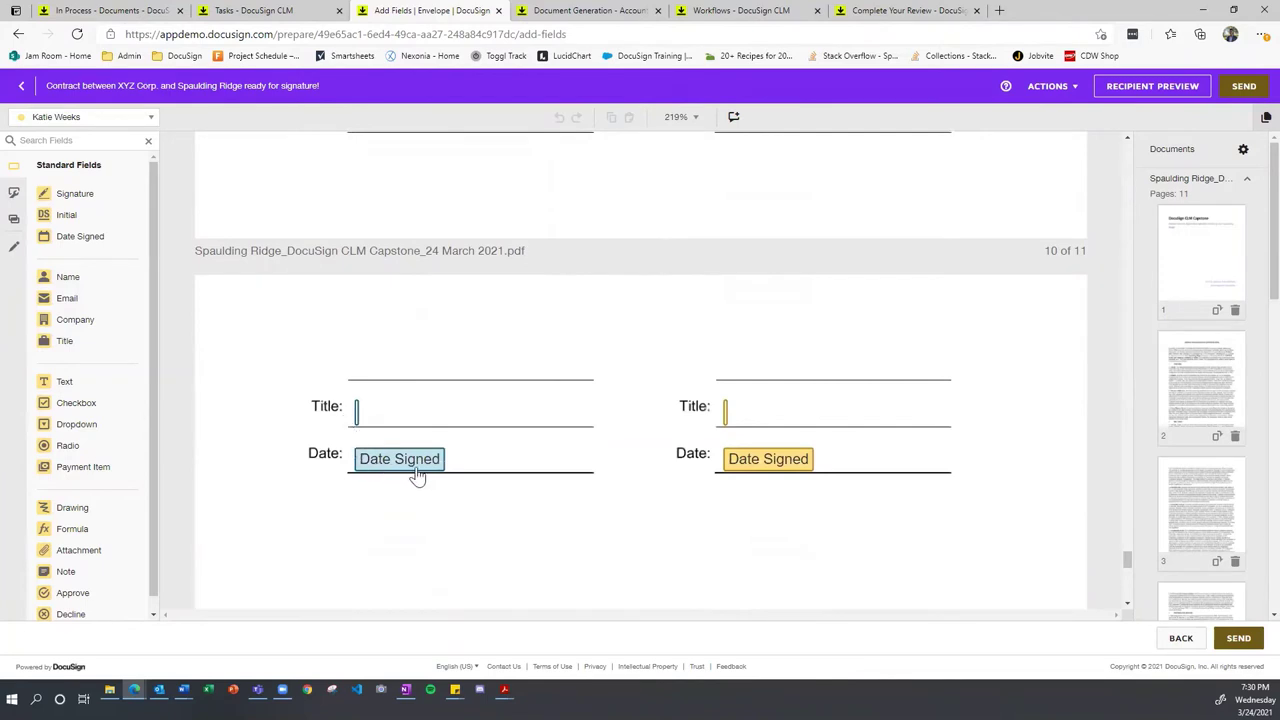
{"action": "scroll", "coordinate": [694, 383], "scroll_direction": "up", "scroll_amount": 3}
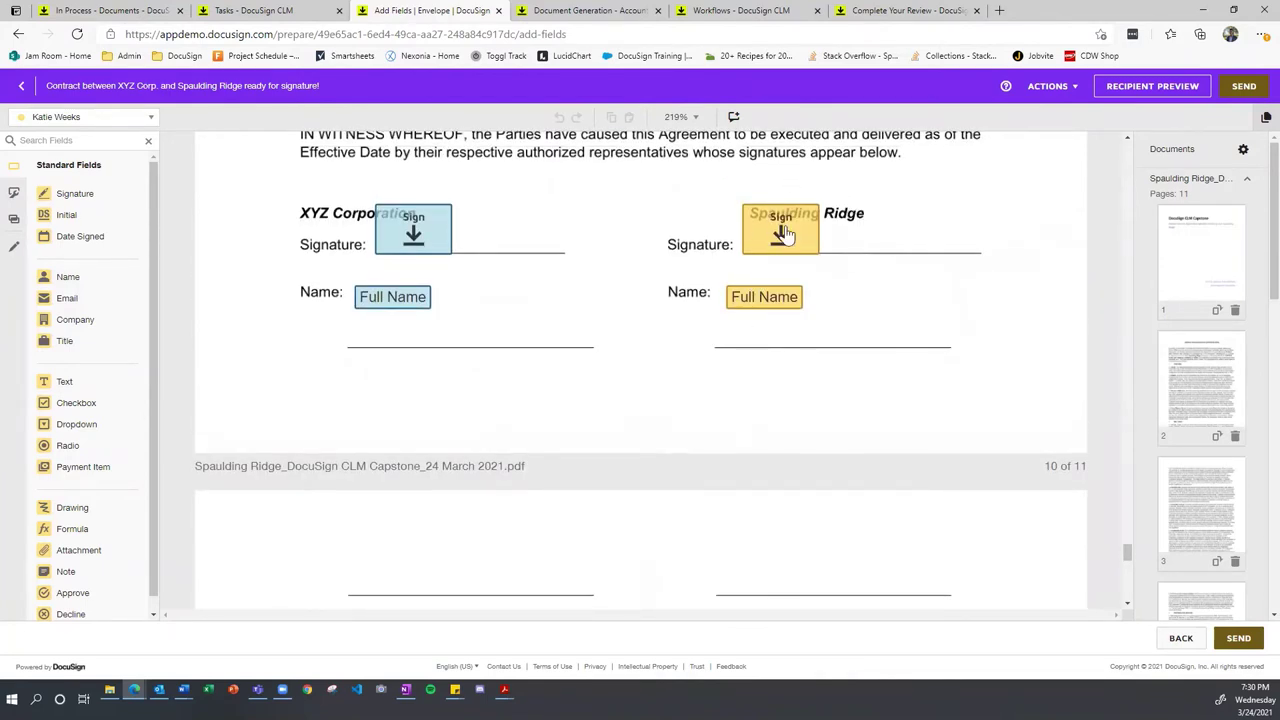
{"action": "scroll", "coordinate": [781, 281], "scroll_direction": "down", "scroll_amount": 3}
{"action": "scroll", "coordinate": [781, 281], "scroll_direction": "down", "scroll_amount": 1}
{"action": "scroll", "coordinate": [760, 326], "scroll_direction": "up", "scroll_amount": 2}
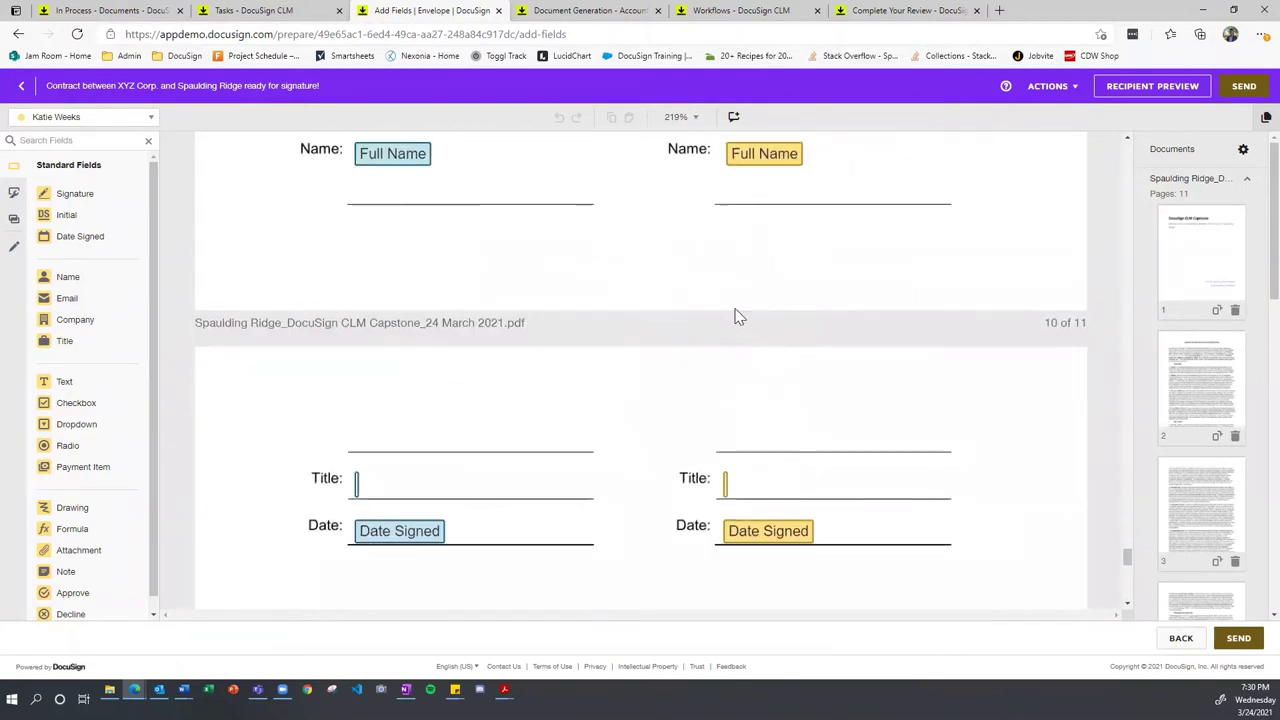
{"action": "scroll", "coordinate": [736, 311], "scroll_direction": "up", "scroll_amount": 2}
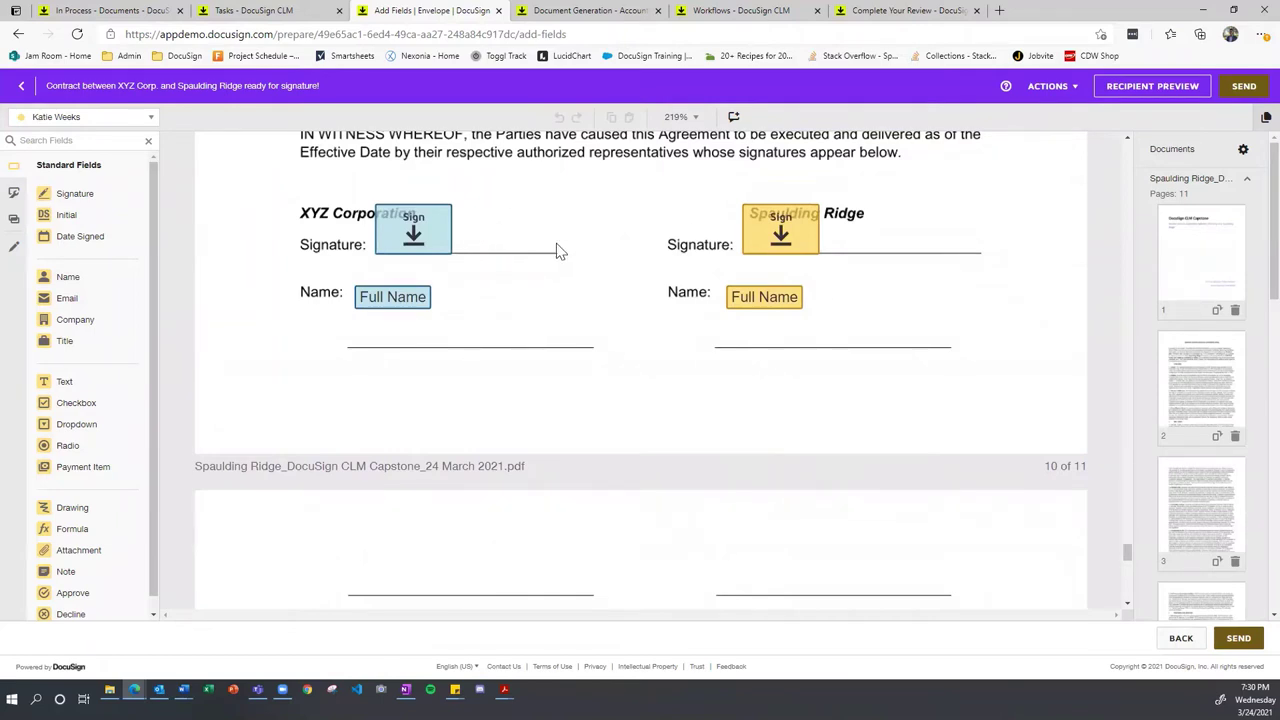
Step: Send the contract envelope to its recipients and close the extra Tasks browser tab
{"action": "left_click", "coordinate": [1244, 87]}
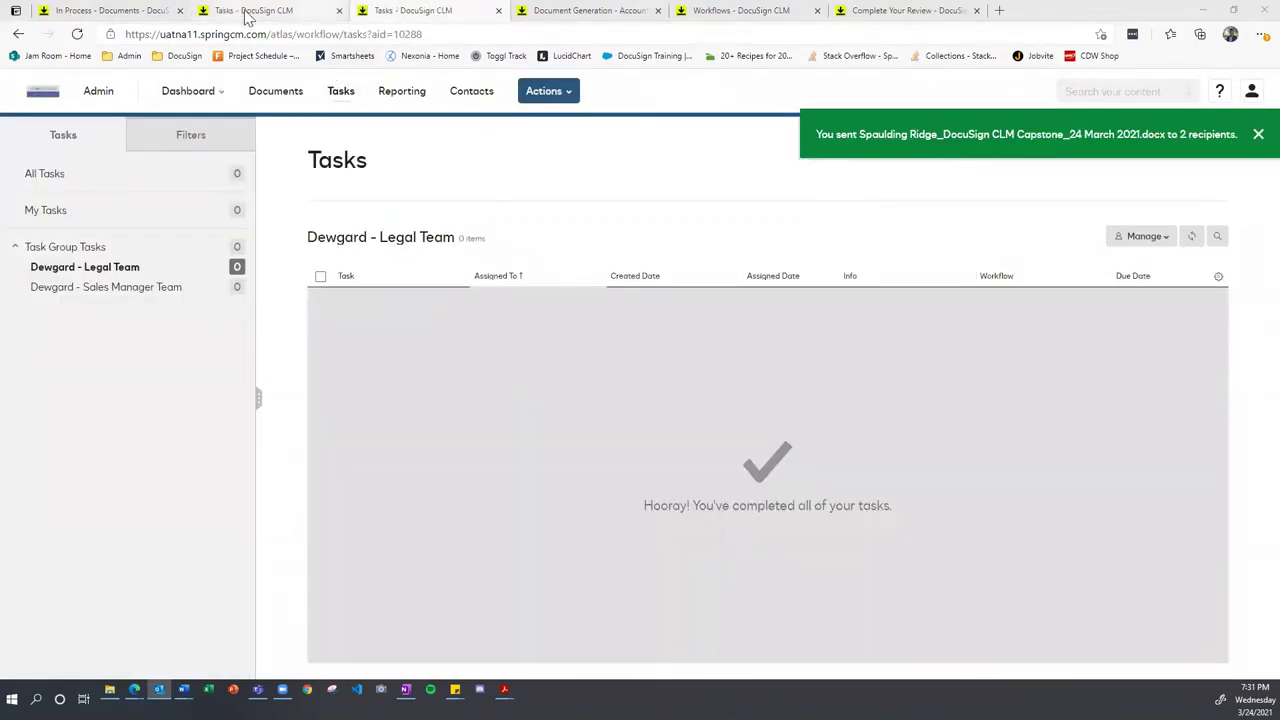
{"action": "left_click", "coordinate": [338, 12]}
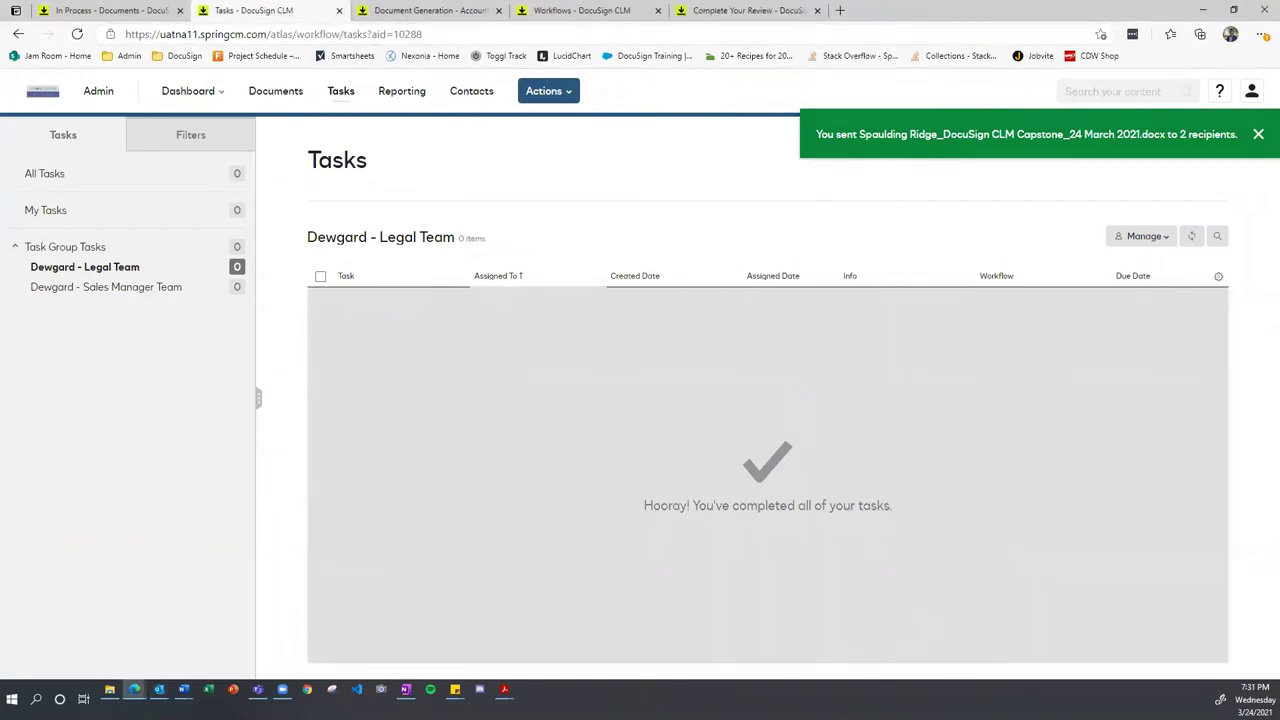
Step: Switch to Outlook, open the newest signature request in the DocuSign Demo Signature Emails folder and download its pictures
{"action": "left_click", "coordinate": [159, 689]}
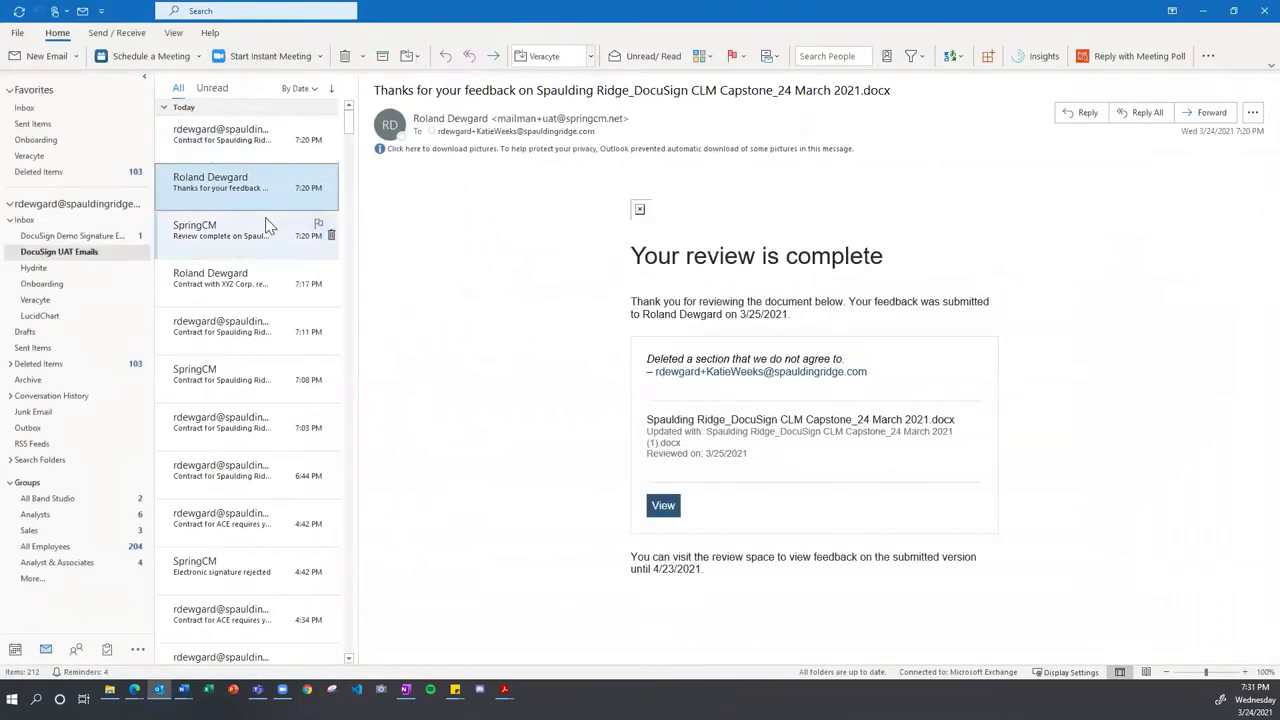
{"action": "left_click", "coordinate": [90, 236]}
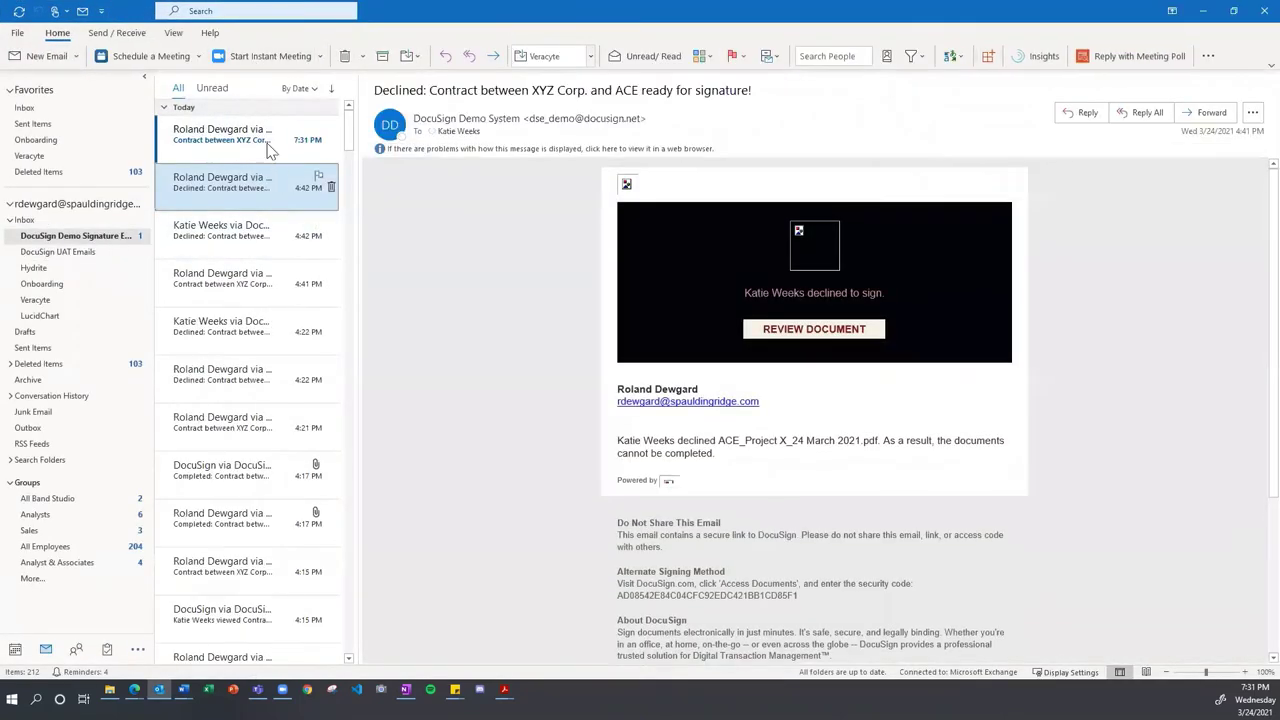
{"action": "left_click", "coordinate": [250, 135]}
{"action": "left_click", "coordinate": [443, 133]}
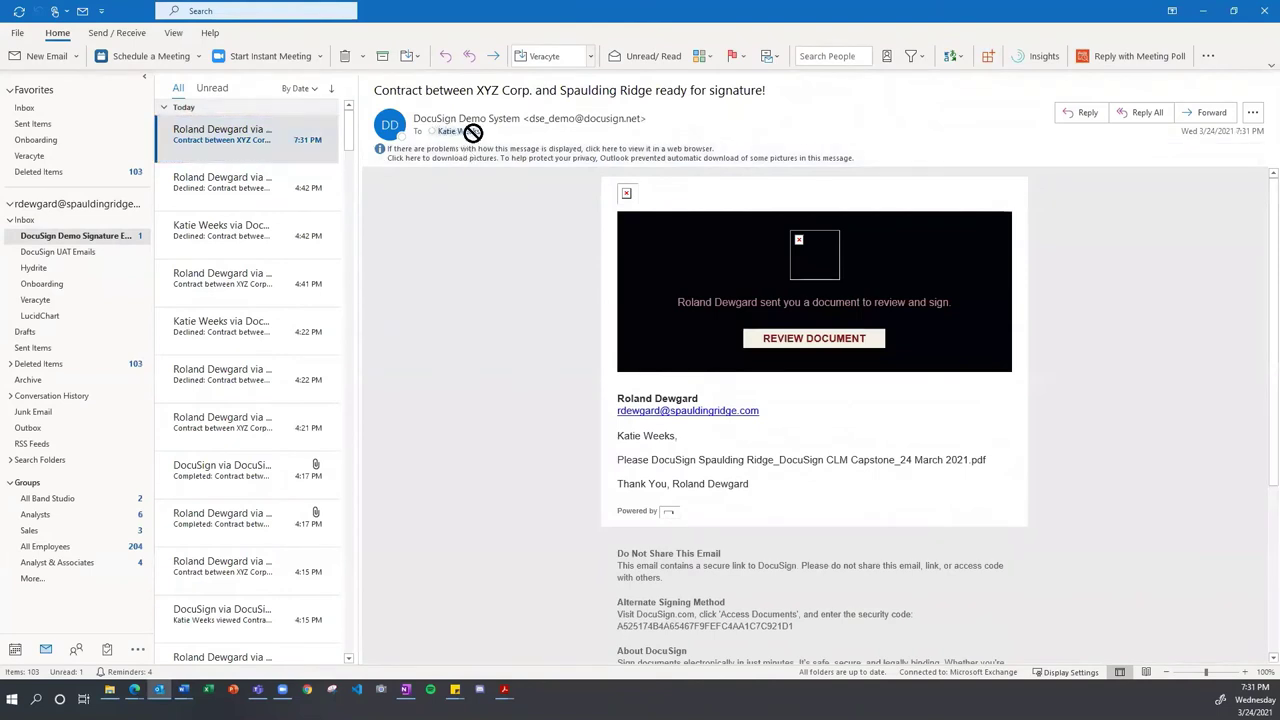
{"action": "left_click", "coordinate": [486, 162]}
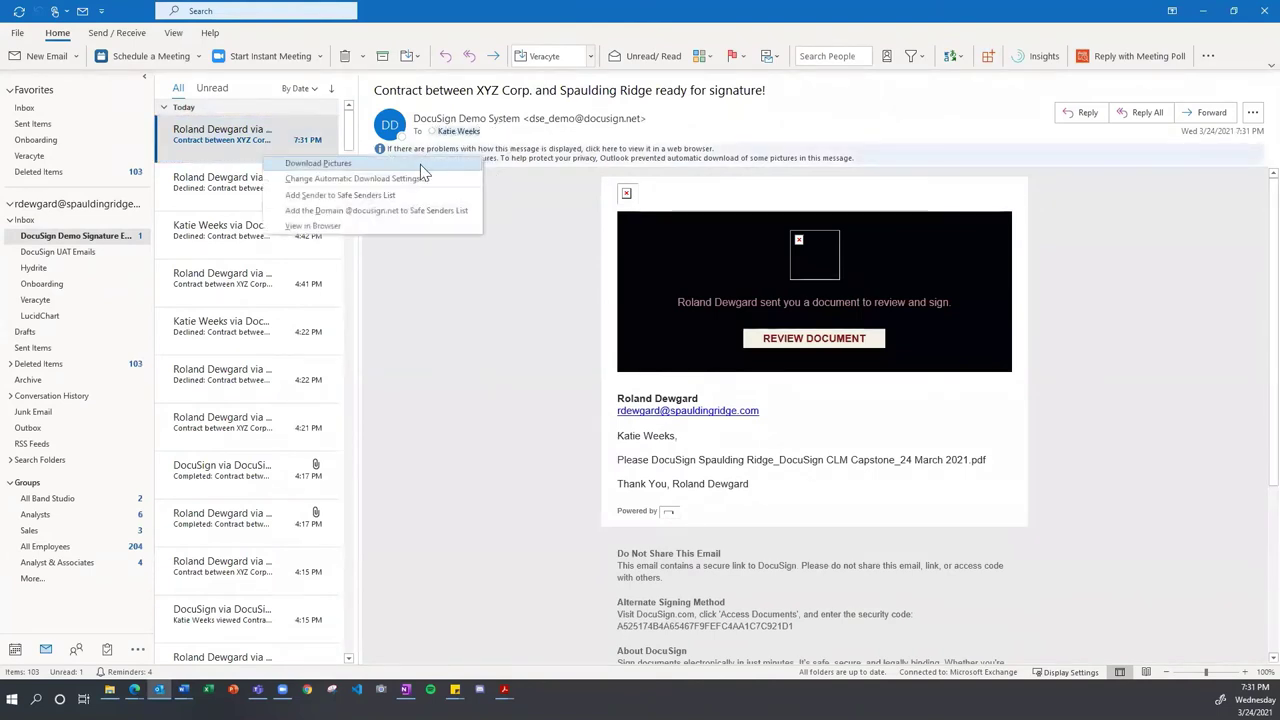
{"action": "left_click", "coordinate": [420, 164]}
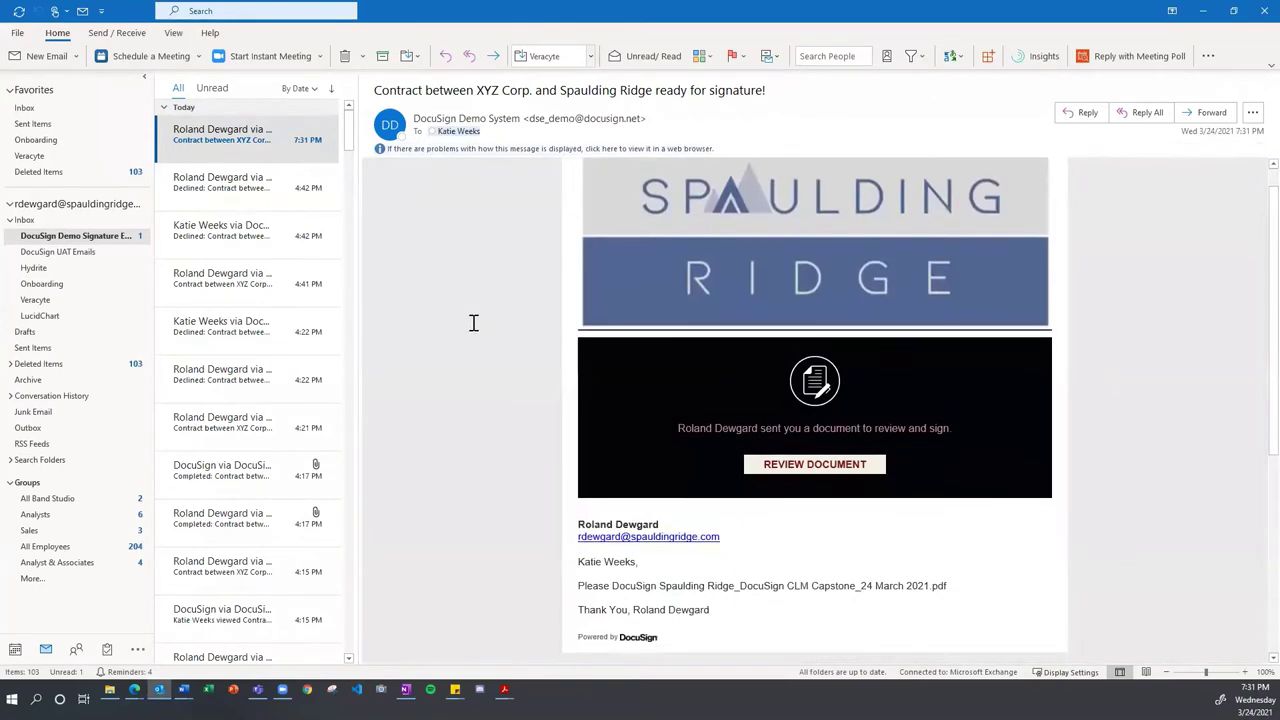
Step: Check the signature request email's subject line, branding and the contract file name in its message body
{"action": "left_click_drag", "start_coordinate": [375, 90], "coordinate": [771, 93]}
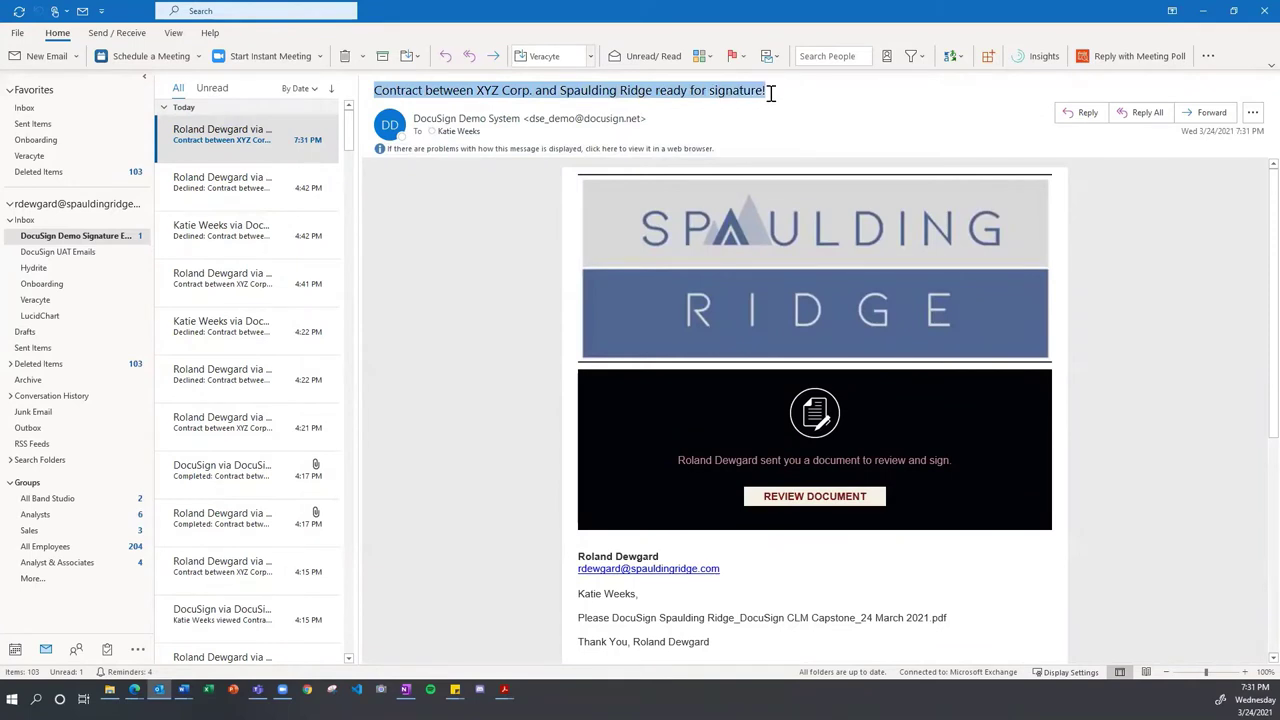
{"action": "left_click", "coordinate": [550, 347]}
{"action": "scroll", "coordinate": [463, 334], "scroll_direction": "down", "scroll_amount": 1}
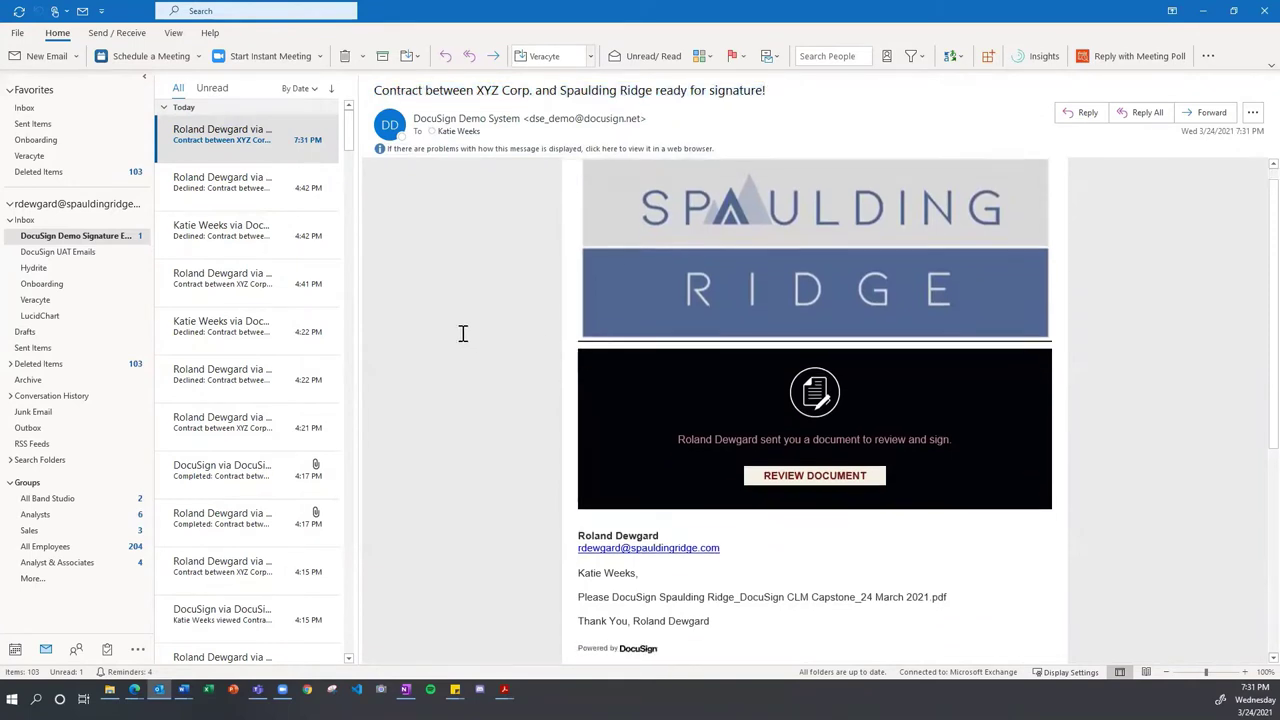
{"action": "scroll", "coordinate": [911, 290], "scroll_direction": "down", "scroll_amount": 3}
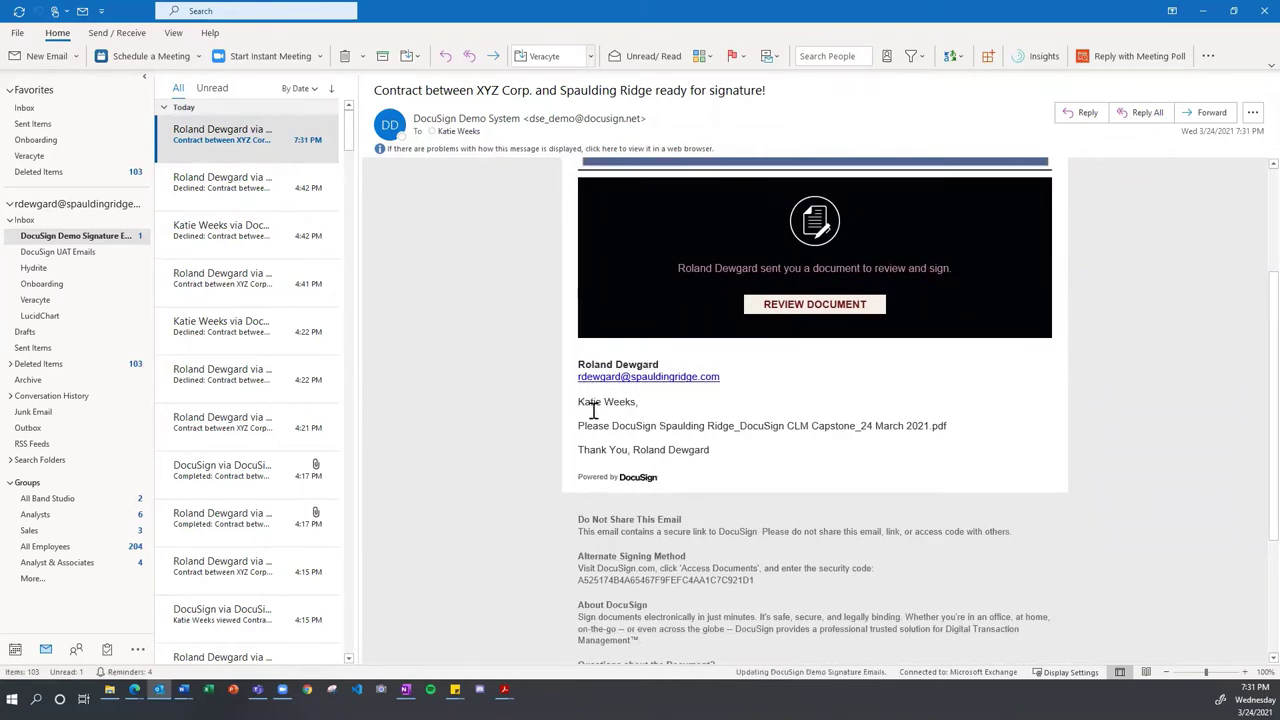
{"action": "left_click_drag", "start_coordinate": [607, 425], "coordinate": [936, 433]}
{"action": "scroll", "coordinate": [840, 409], "scroll_direction": "up", "scroll_amount": 2}
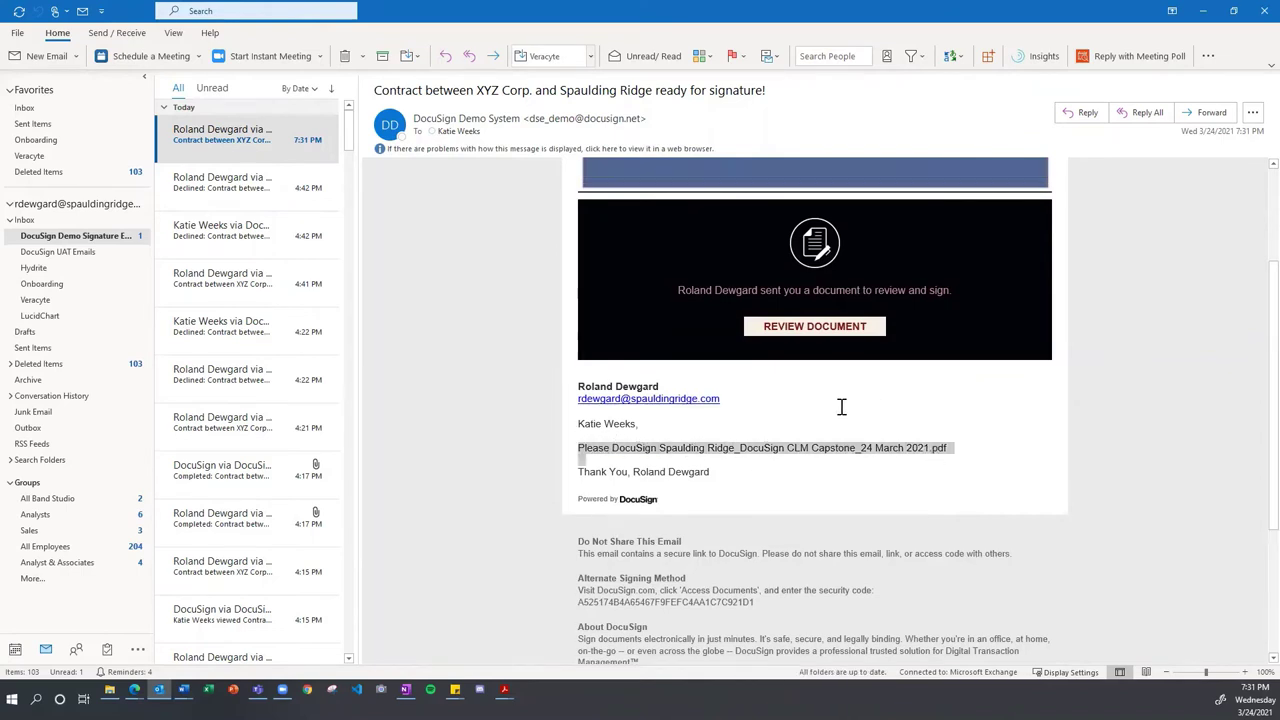
{"action": "left_click", "coordinate": [665, 545]}
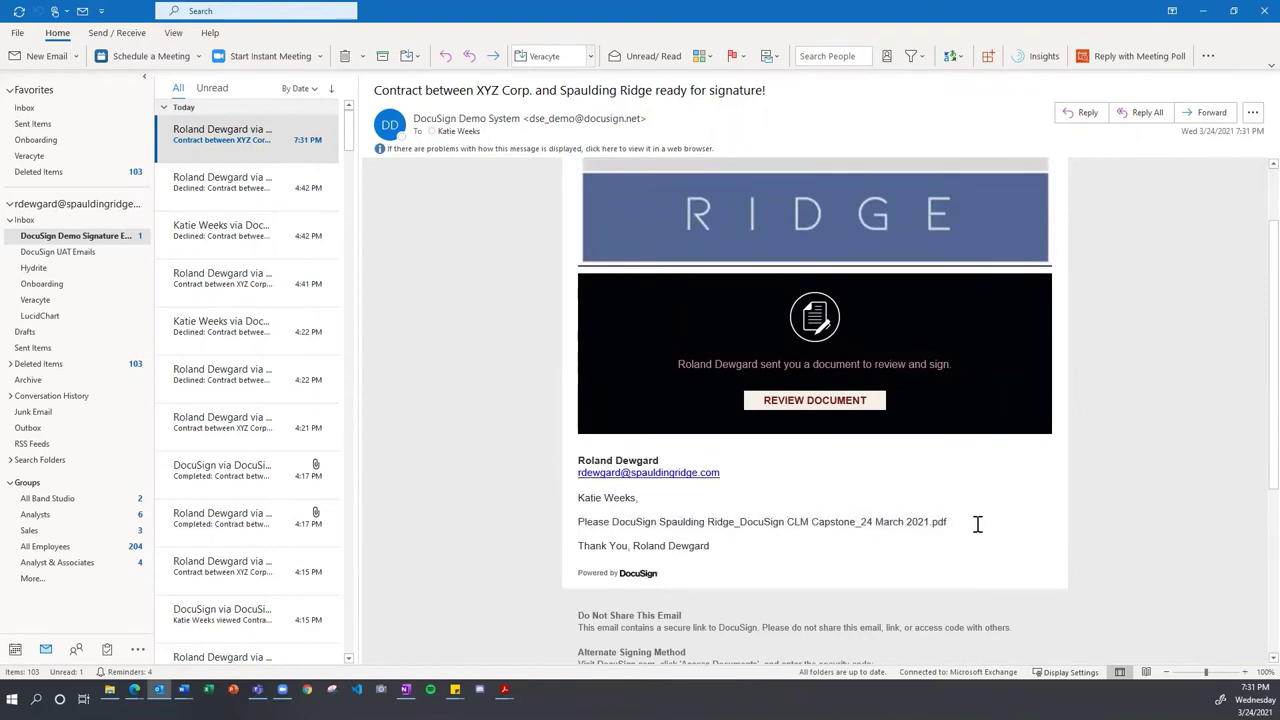
{"action": "triple_click", "coordinate": [622, 522]}
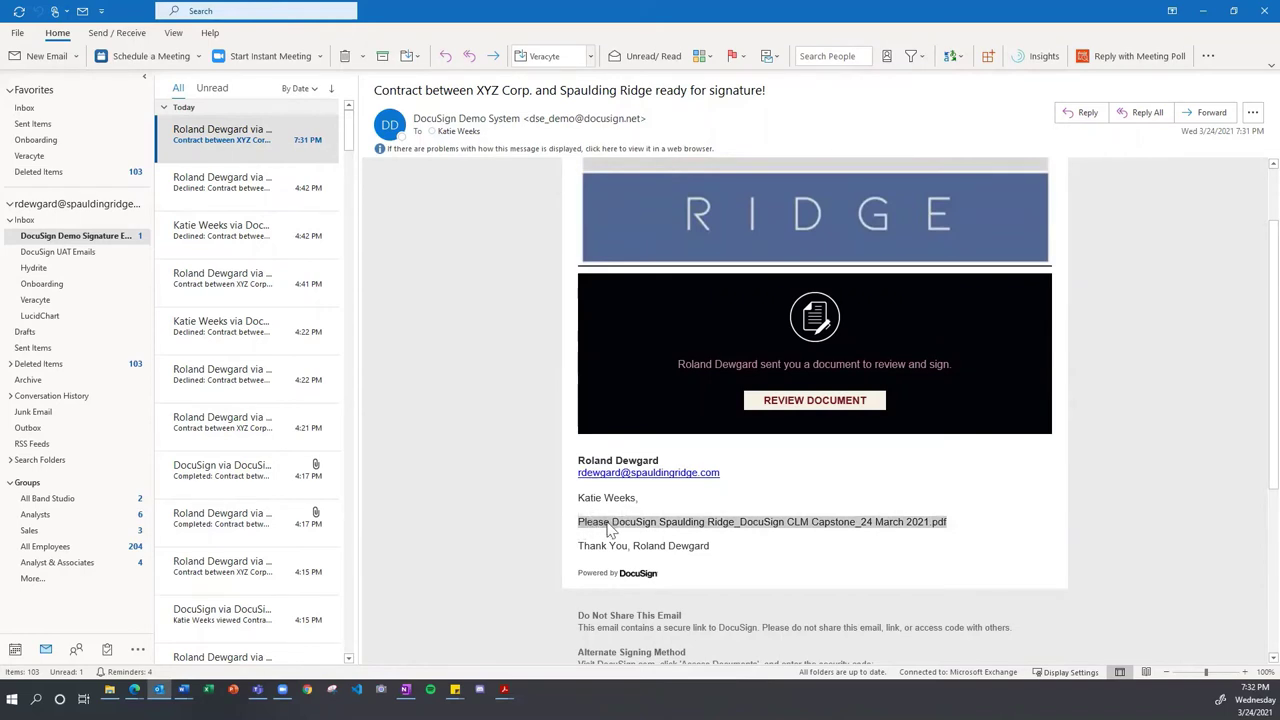
{"action": "left_click", "coordinate": [617, 521]}
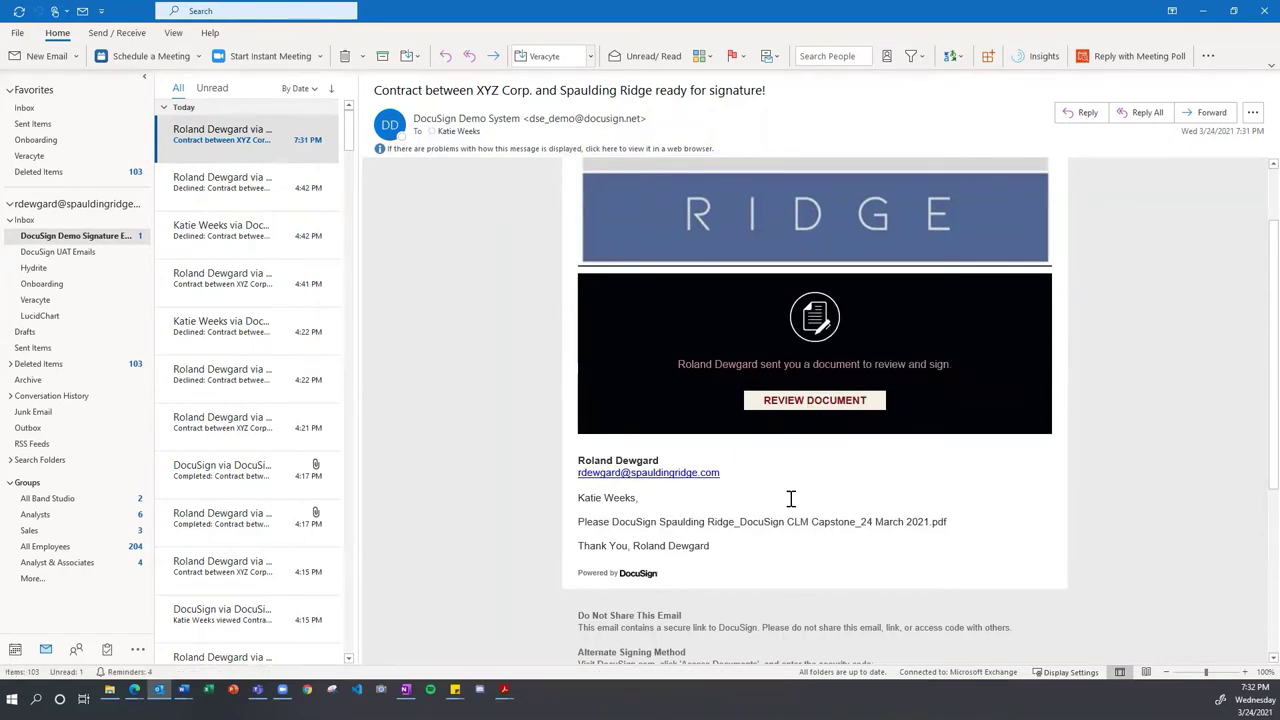
Step: Open the contract from the email's review link, accept the use of electronic records and signatures, and go to the first signing field
{"action": "left_click", "coordinate": [802, 405]}
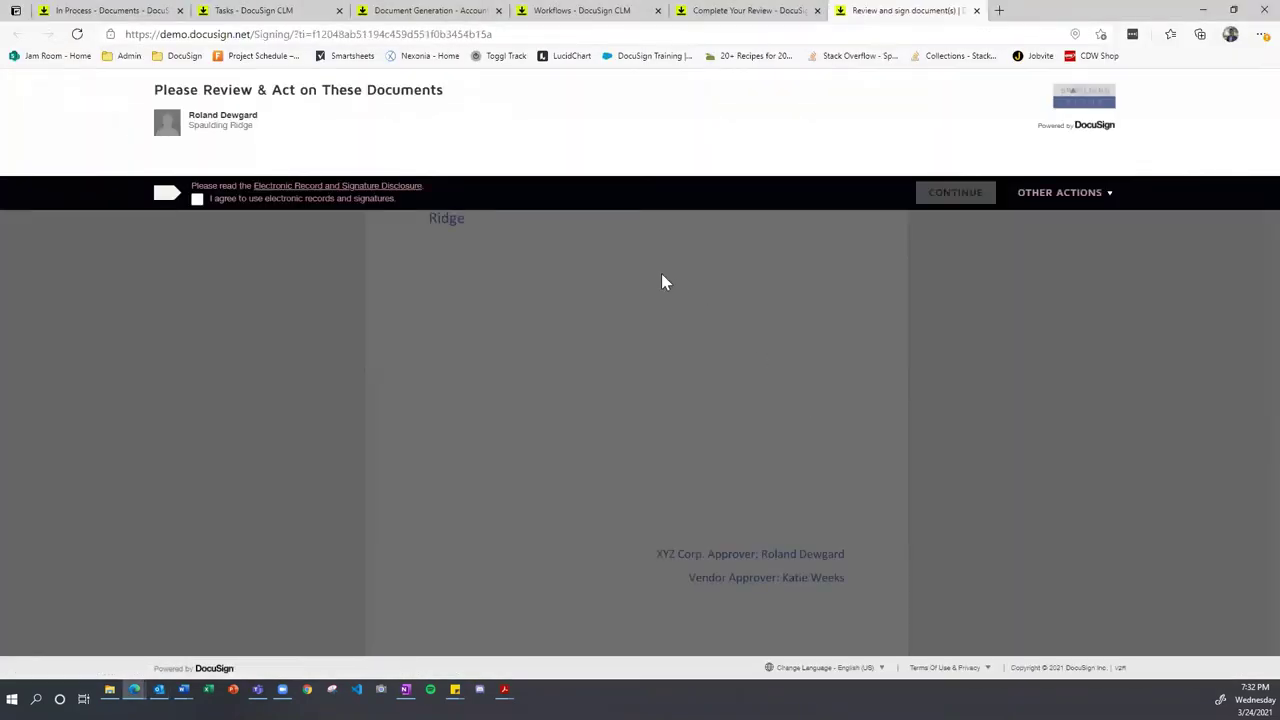
{"action": "left_click", "coordinate": [195, 202]}
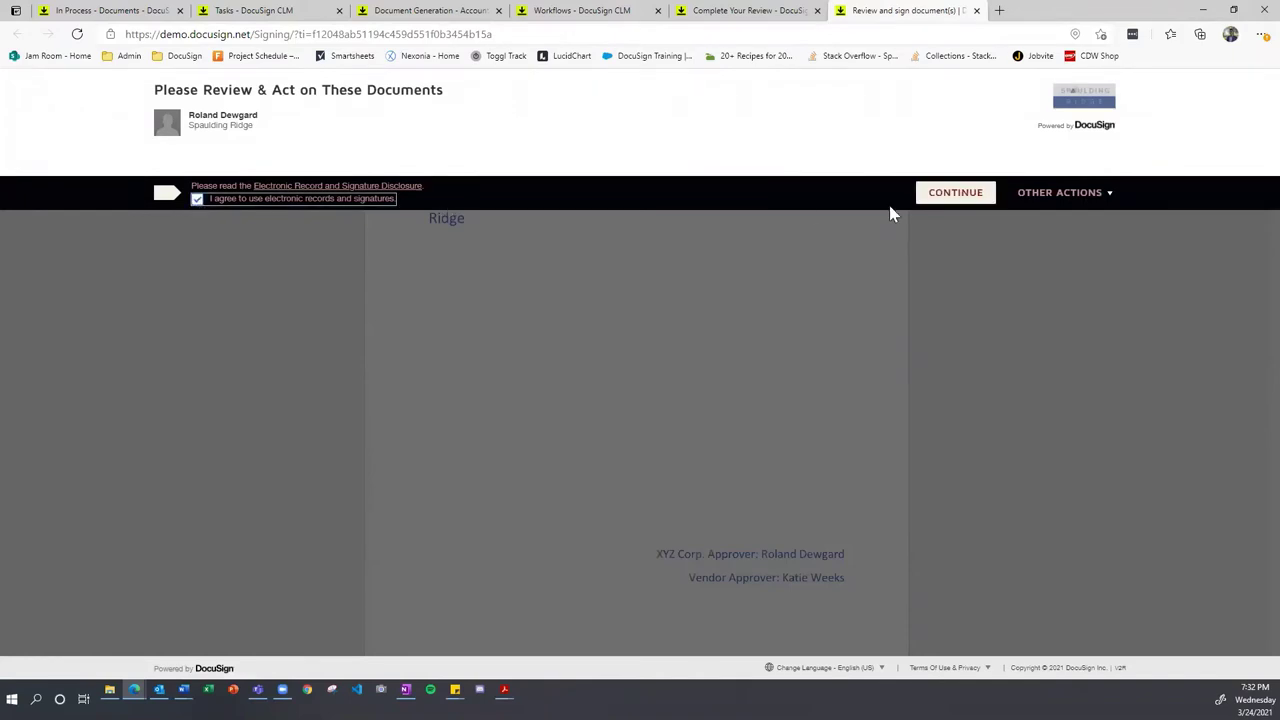
{"action": "left_click", "coordinate": [948, 202]}
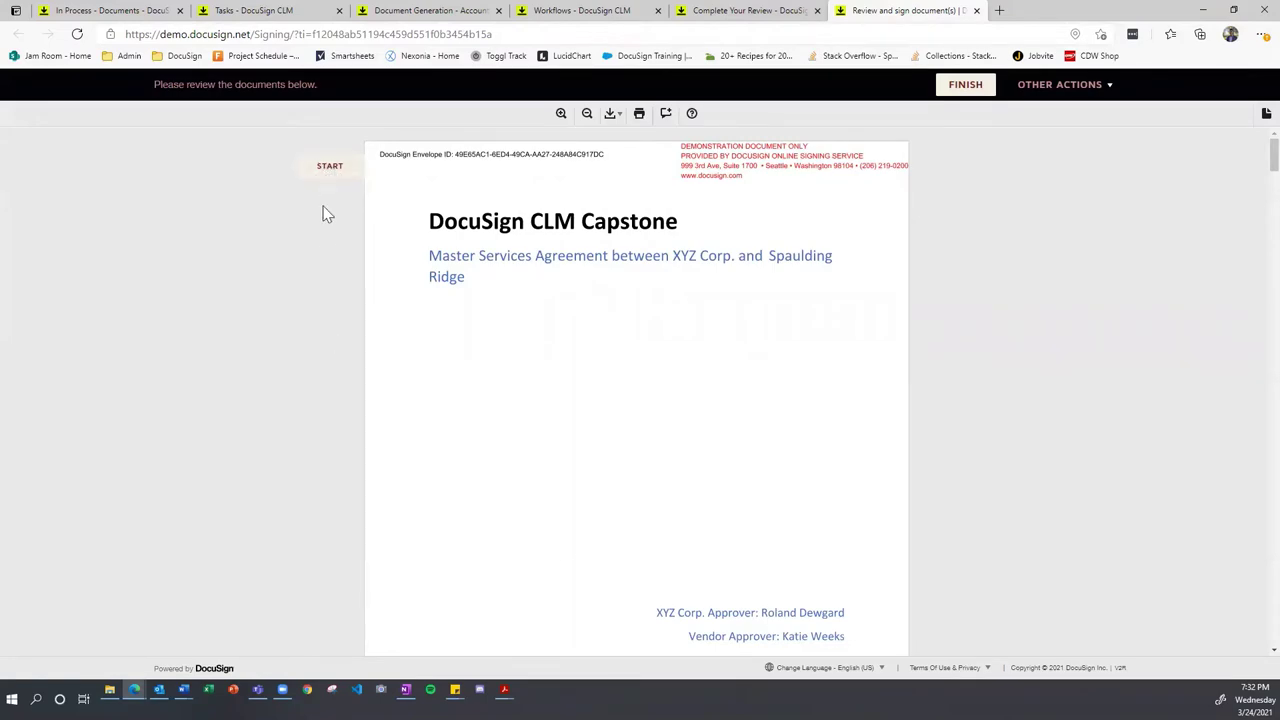
{"action": "left_click", "coordinate": [322, 172]}
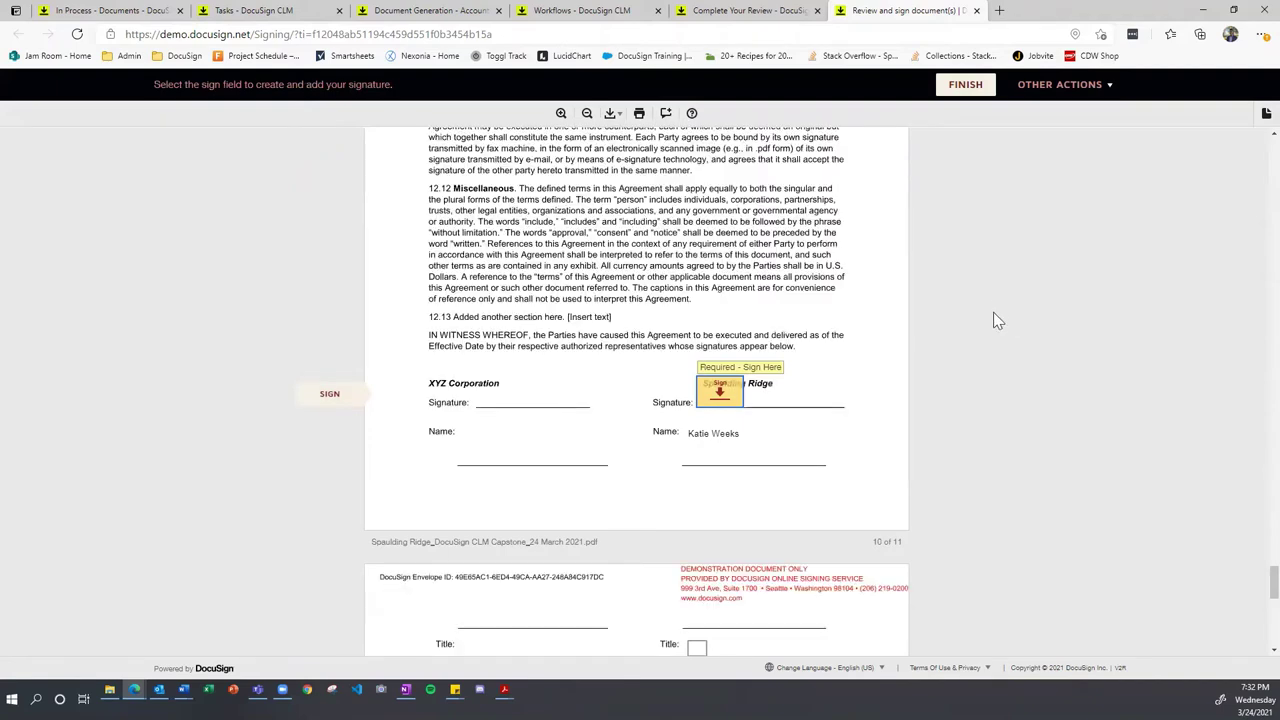
Step: Open the Spaulding Ridge signature field on page 10, keep the prefilled name and signature style, and adopt and apply the signature
{"action": "scroll", "coordinate": [993, 308], "scroll_direction": "down", "scroll_amount": 1}
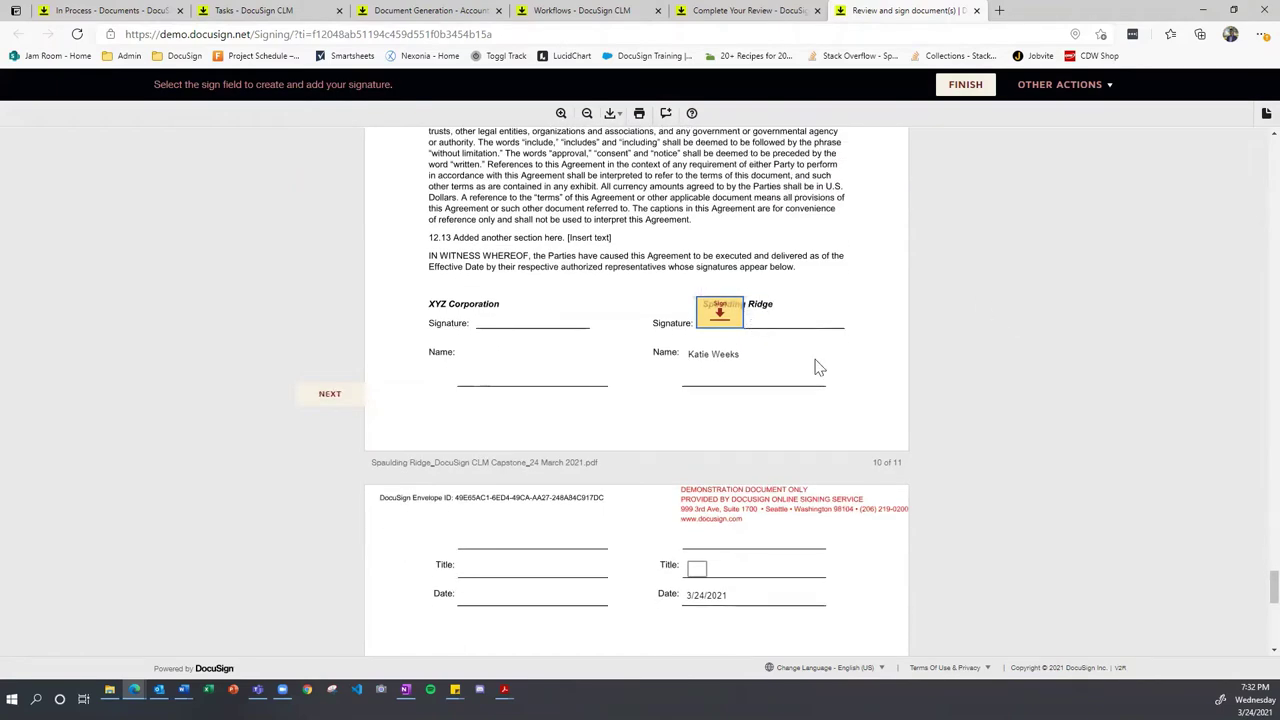
{"action": "left_click", "coordinate": [719, 313]}
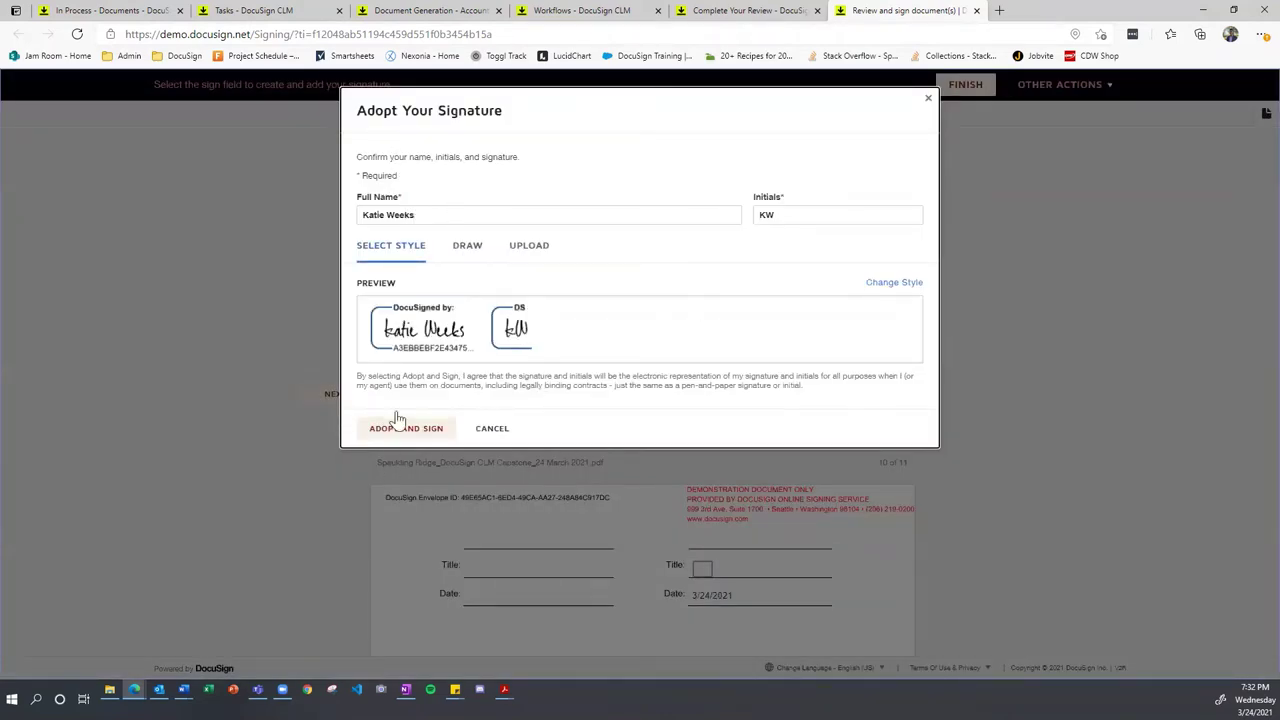
{"action": "left_click", "coordinate": [425, 217]}
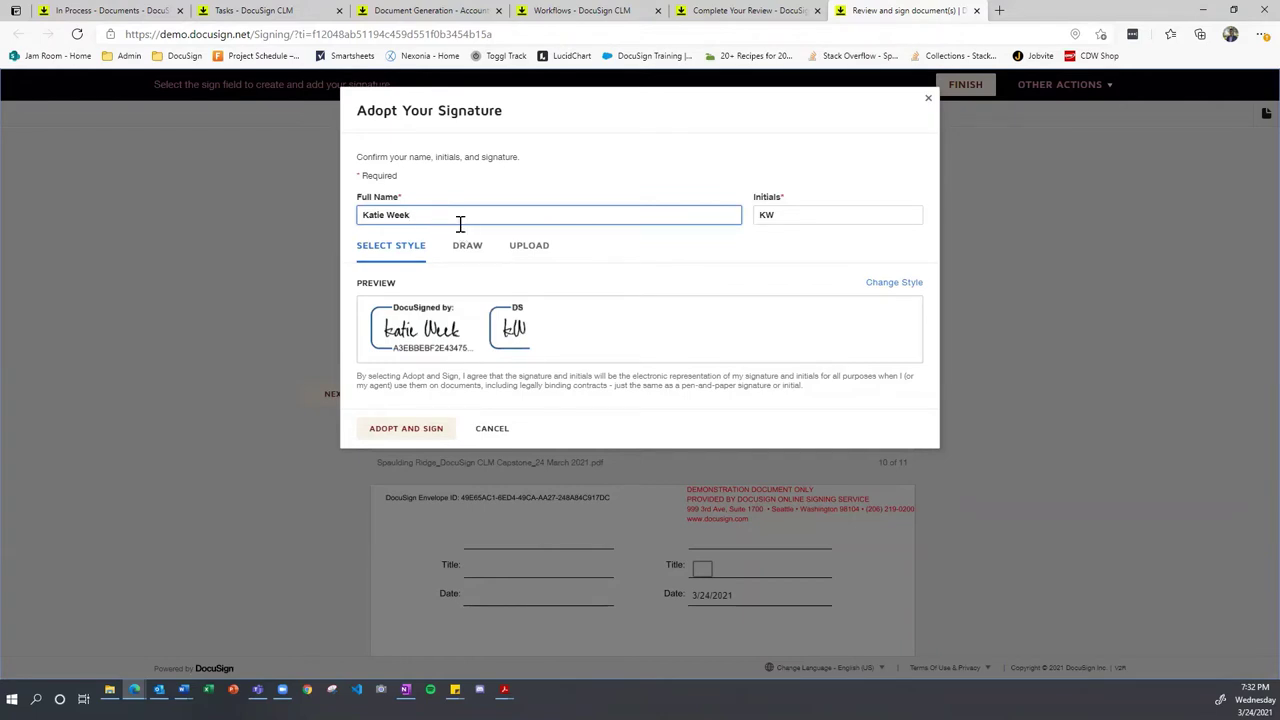
{"action": "type", "text": "s"}
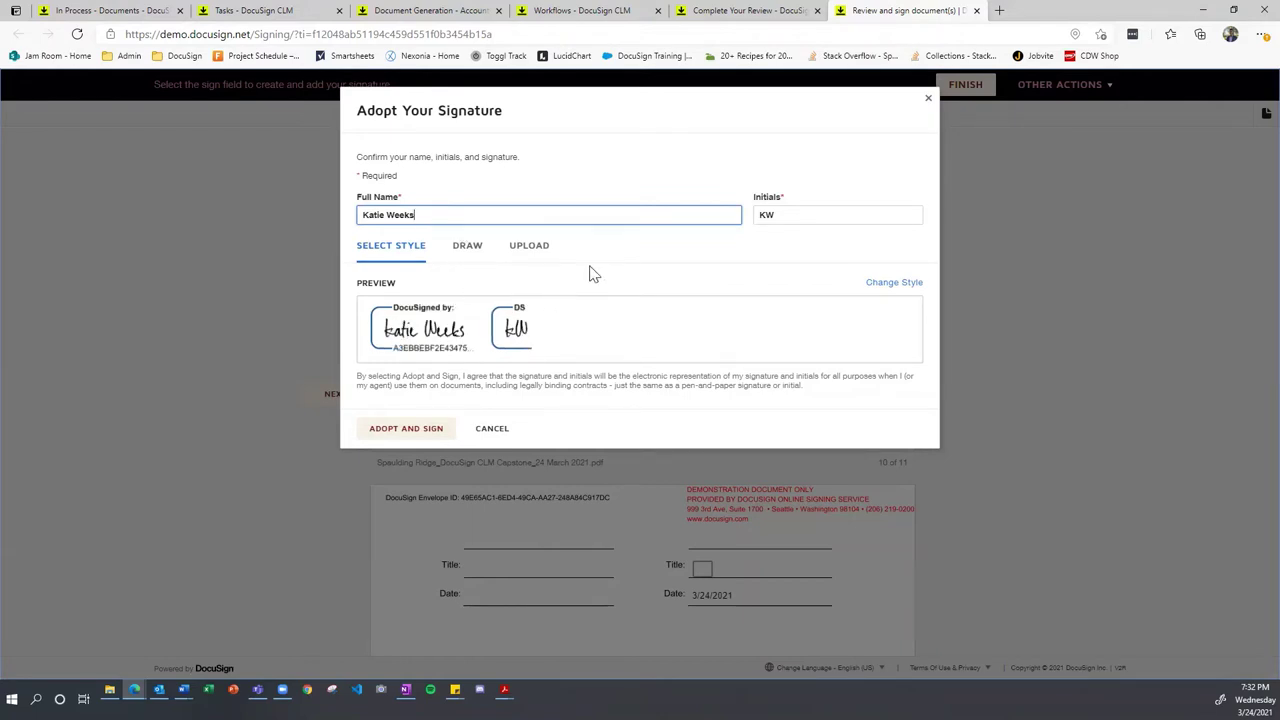
{"action": "left_click", "coordinate": [604, 275]}
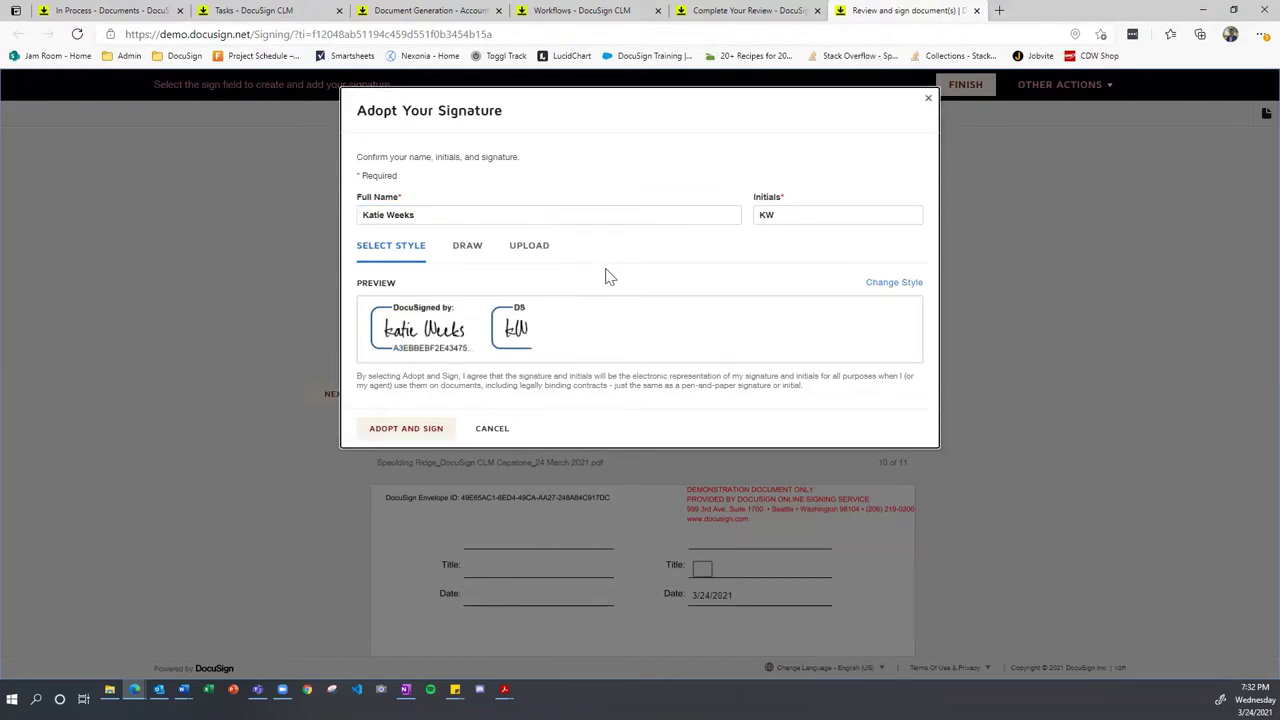
{"action": "left_click", "coordinate": [406, 428]}
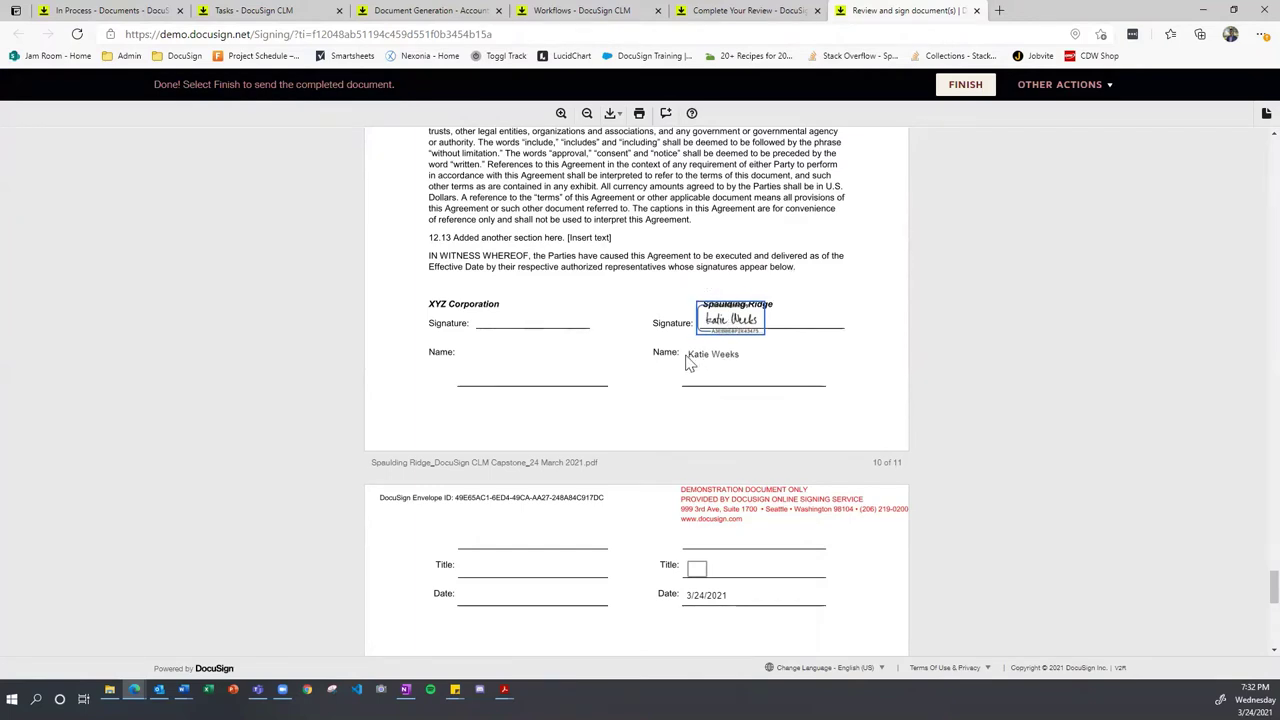
{"action": "left_click", "coordinate": [750, 364]}
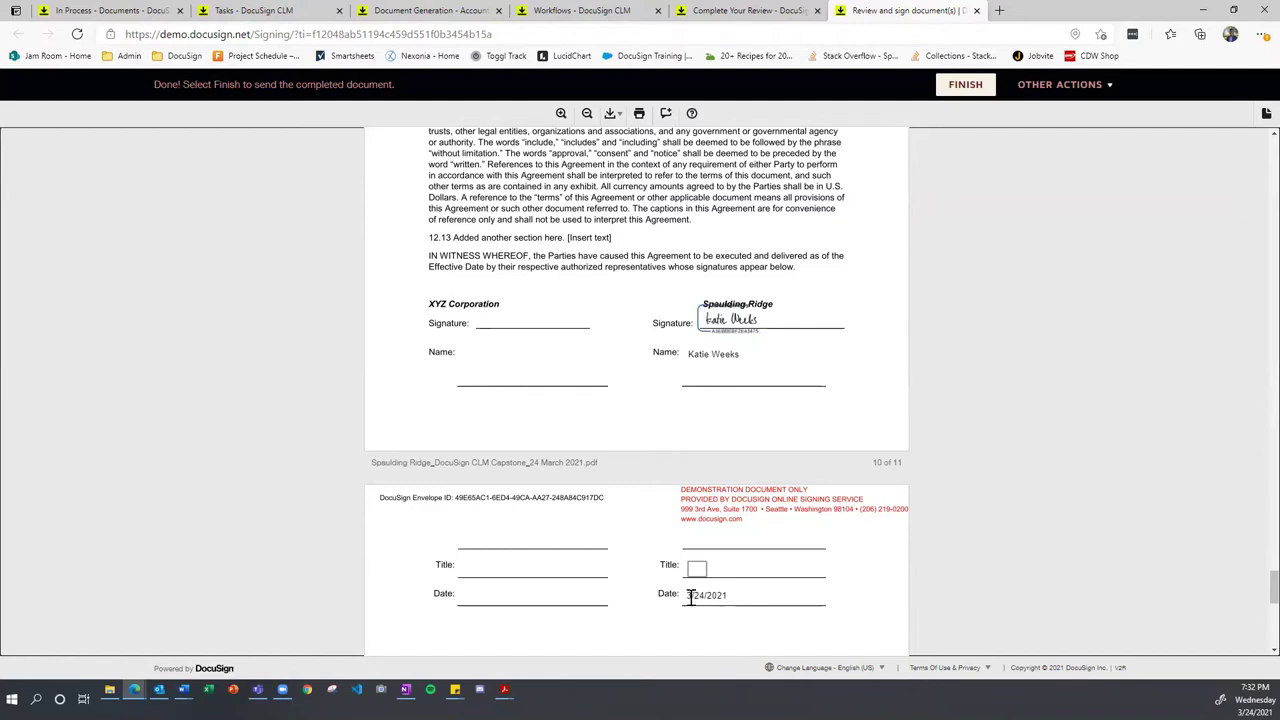
Step: Enter General Counsel as the Spaulding Ridge signer's title, finish signing and continue past the completion dialog
{"action": "left_click", "coordinate": [696, 567]}
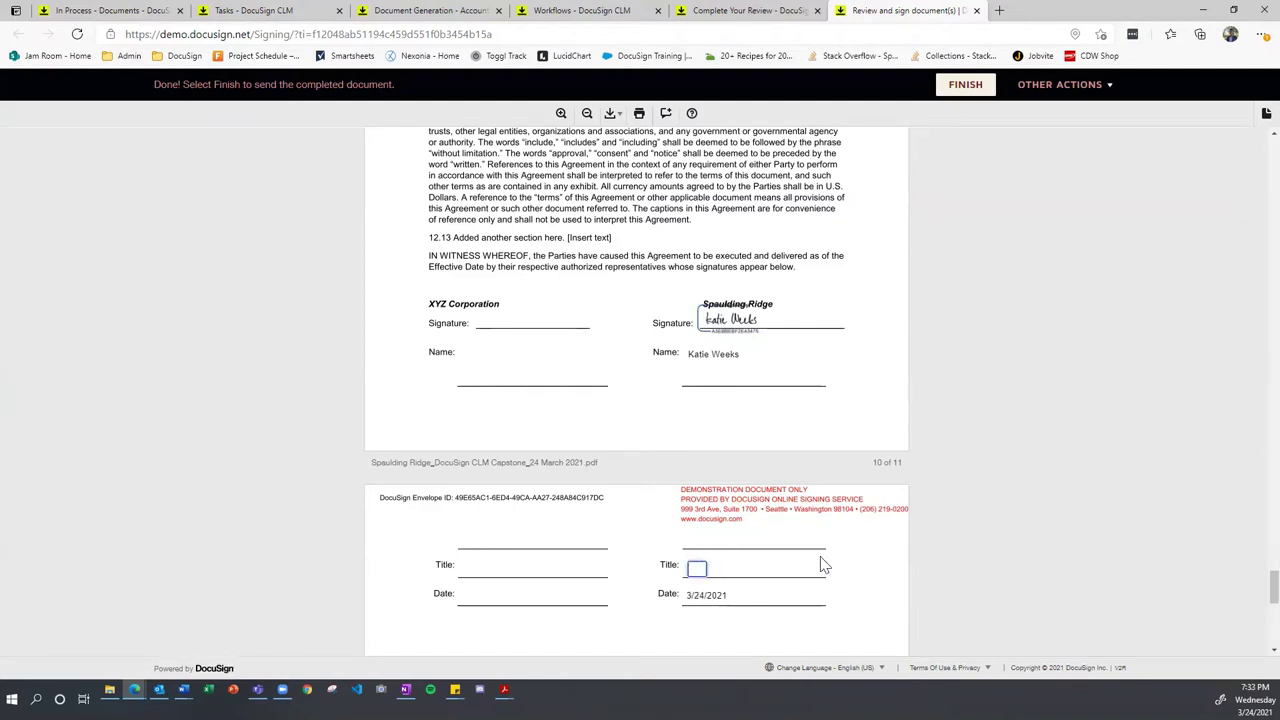
{"action": "type", "text": "General Counsel"}
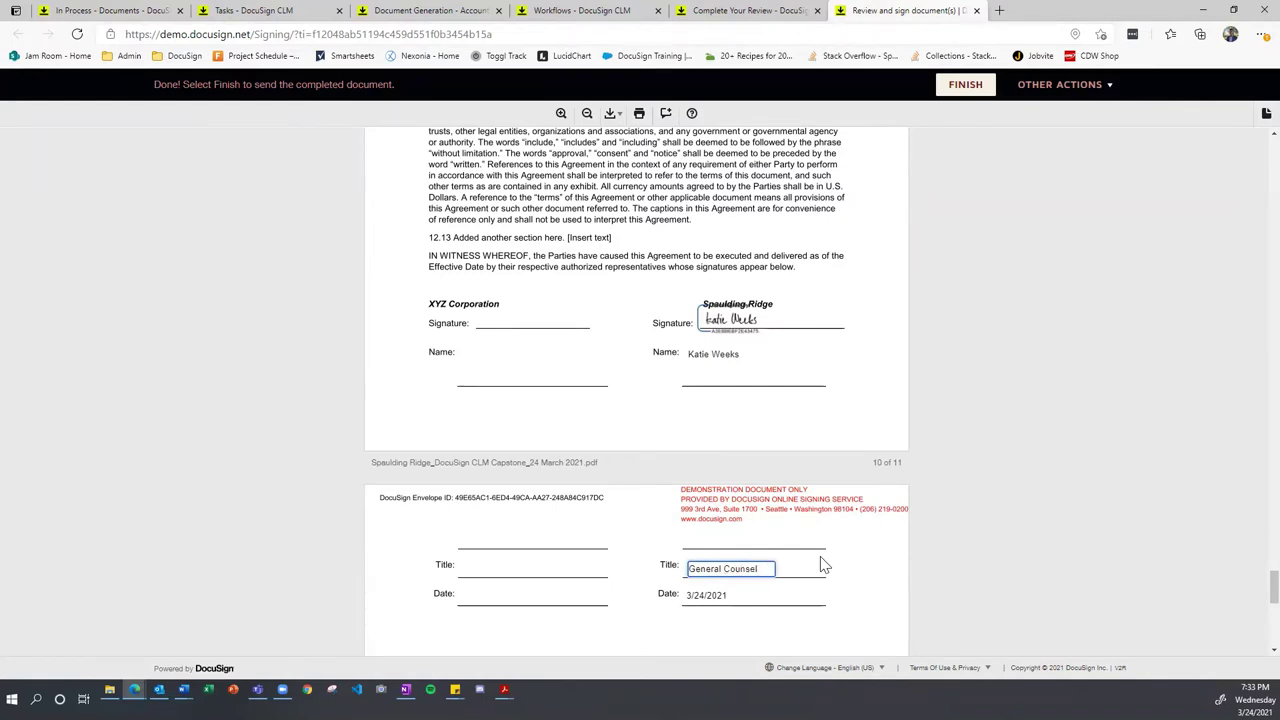
{"action": "left_click", "coordinate": [885, 562]}
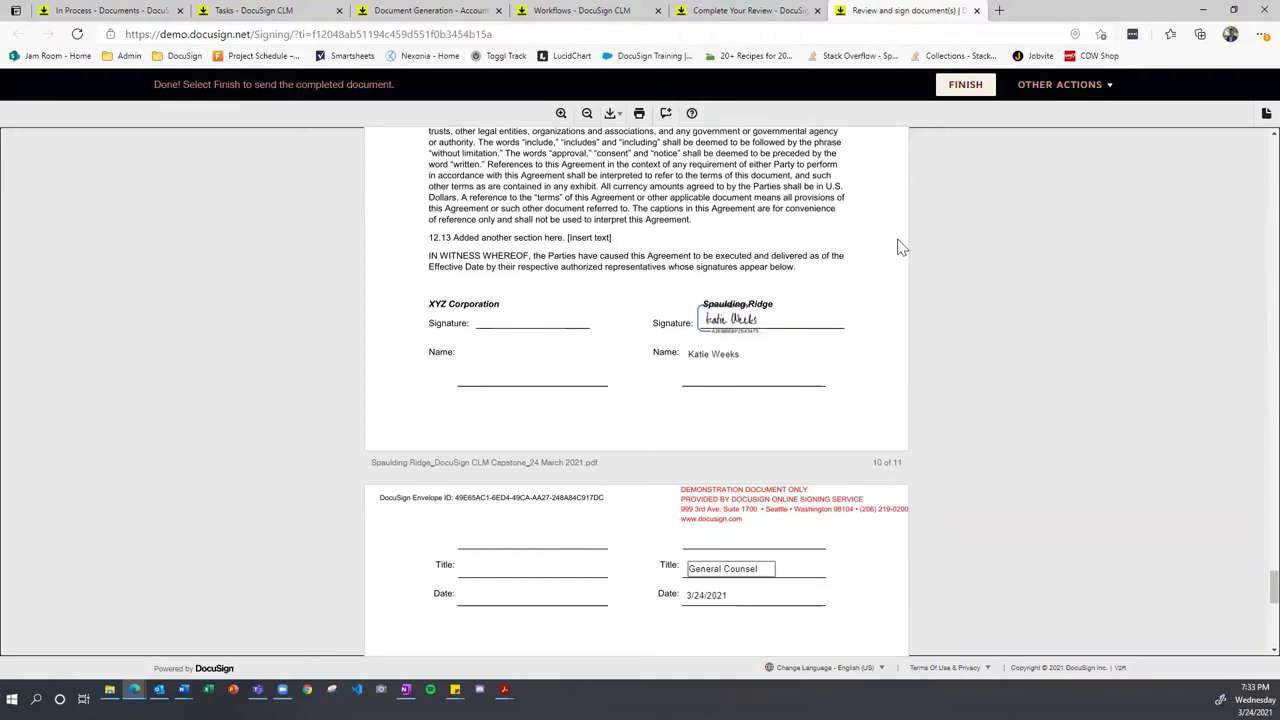
{"action": "left_click", "coordinate": [966, 85]}
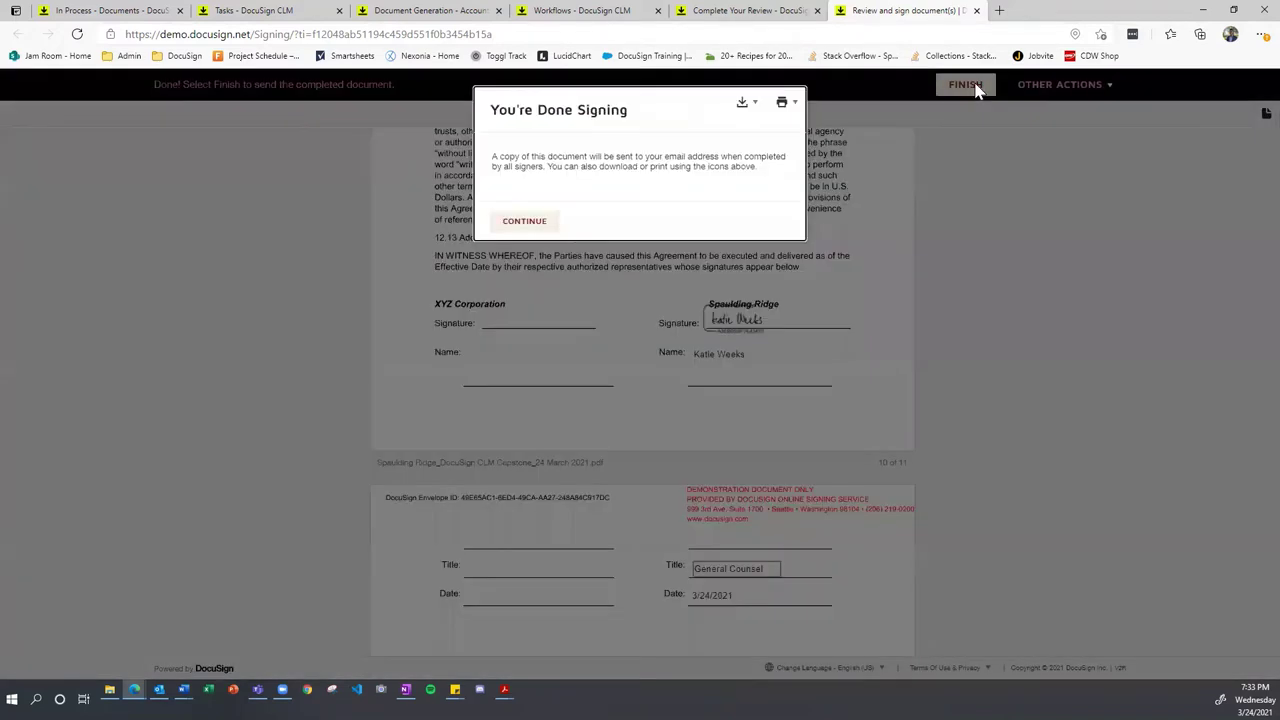
{"action": "left_click", "coordinate": [515, 222]}
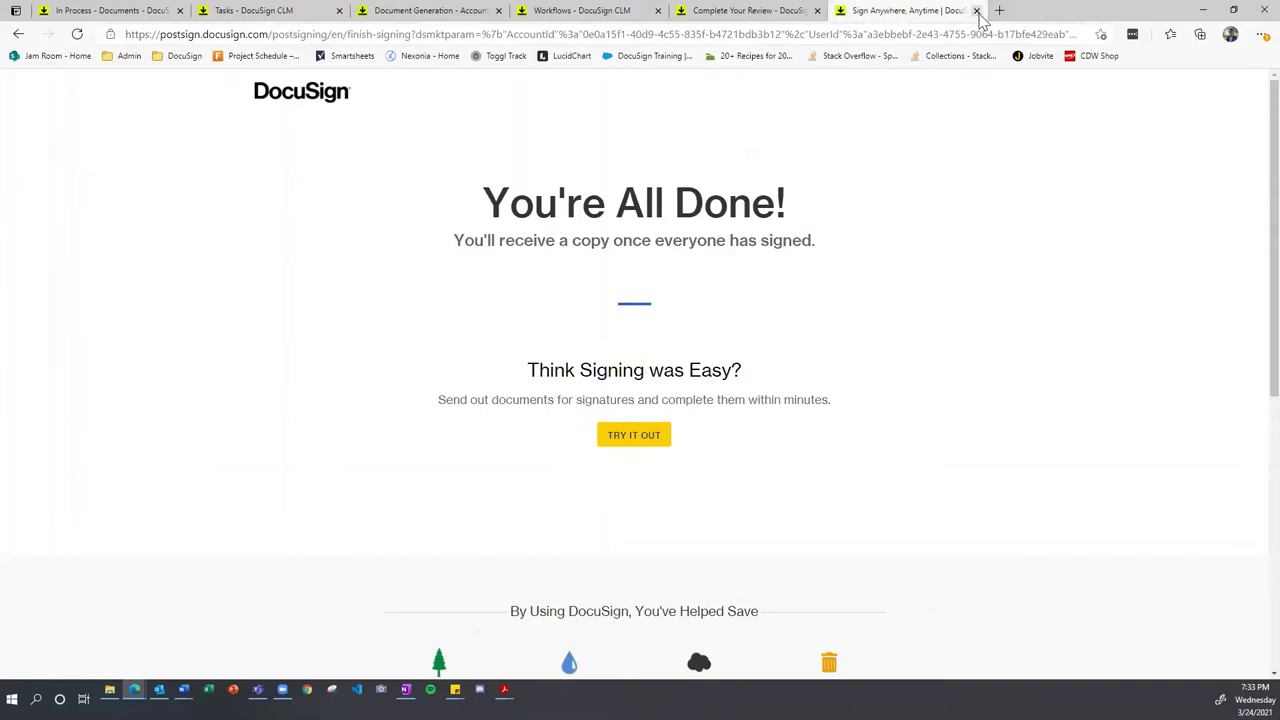
Step: Close the finished signing and external review browser tabs and return to the DocuSign CLM Tasks page
{"action": "left_click", "coordinate": [977, 11]}
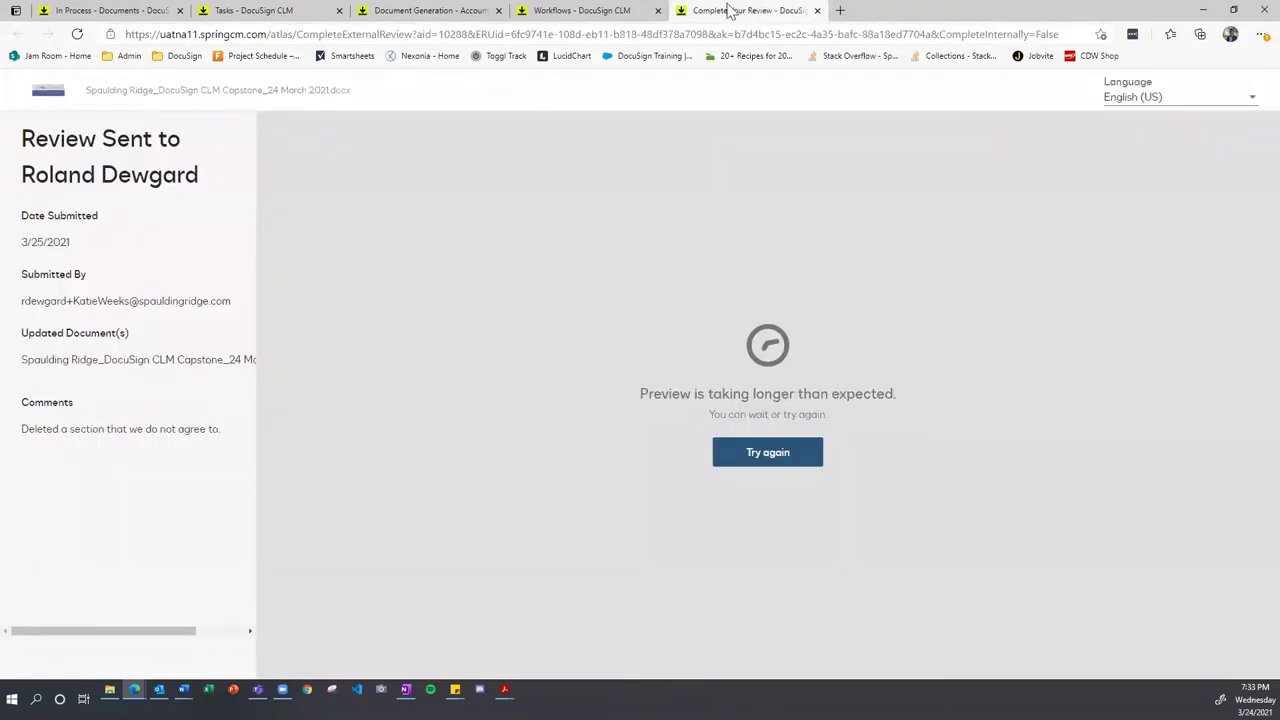
{"action": "left_click", "coordinate": [817, 11]}
{"action": "left_click", "coordinate": [312, 10]}
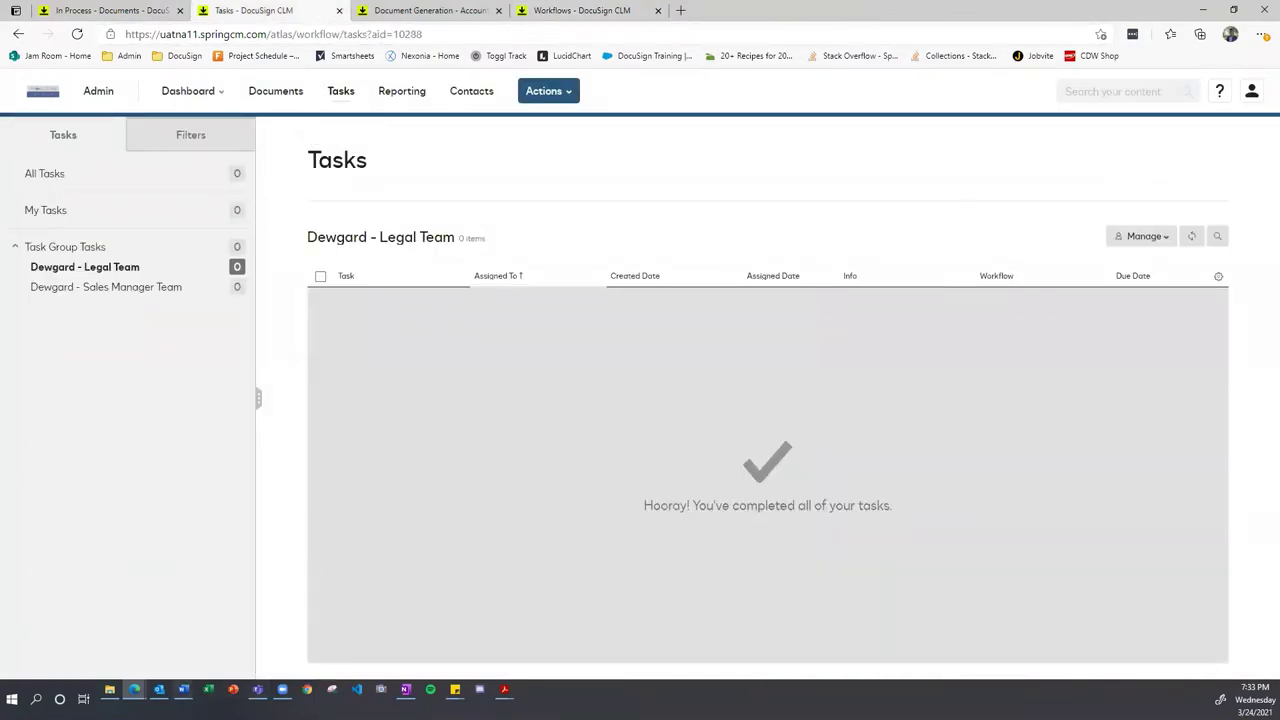
Step: Switch to Outlook, open the notification that the vendor viewed the contract and download its pictures
{"action": "left_click", "coordinate": [159, 689]}
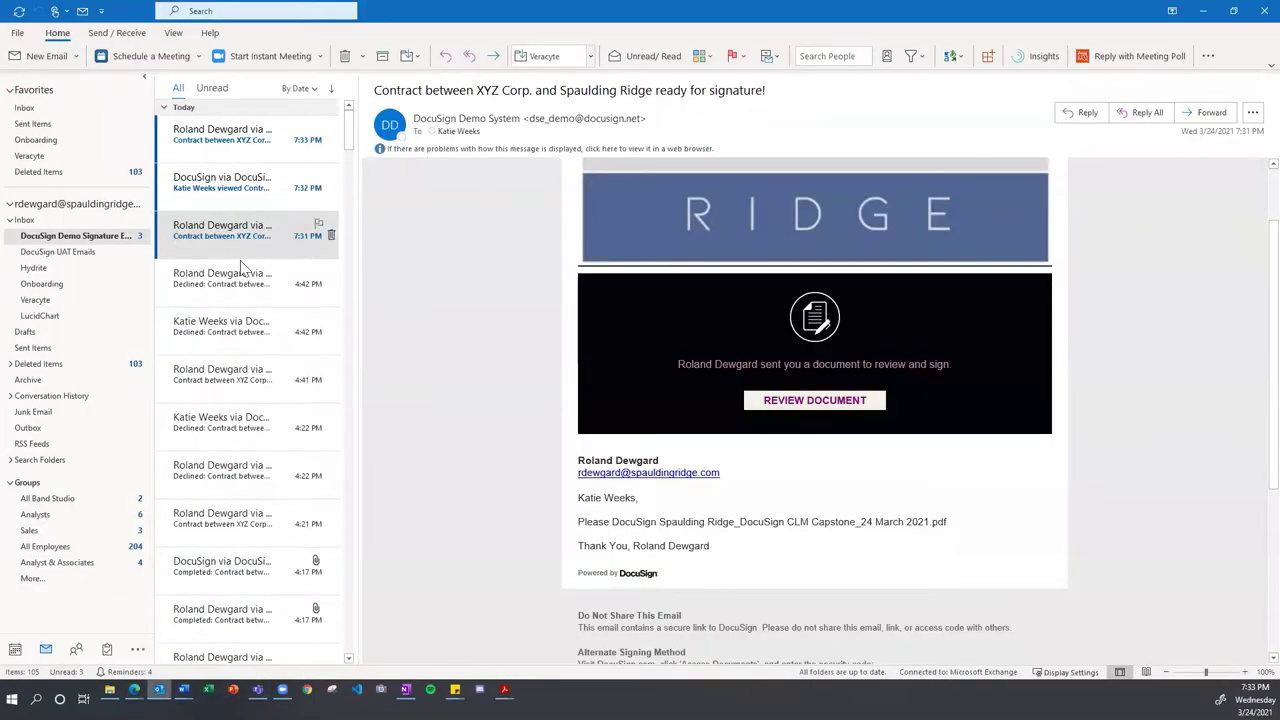
{"action": "left_click", "coordinate": [248, 198]}
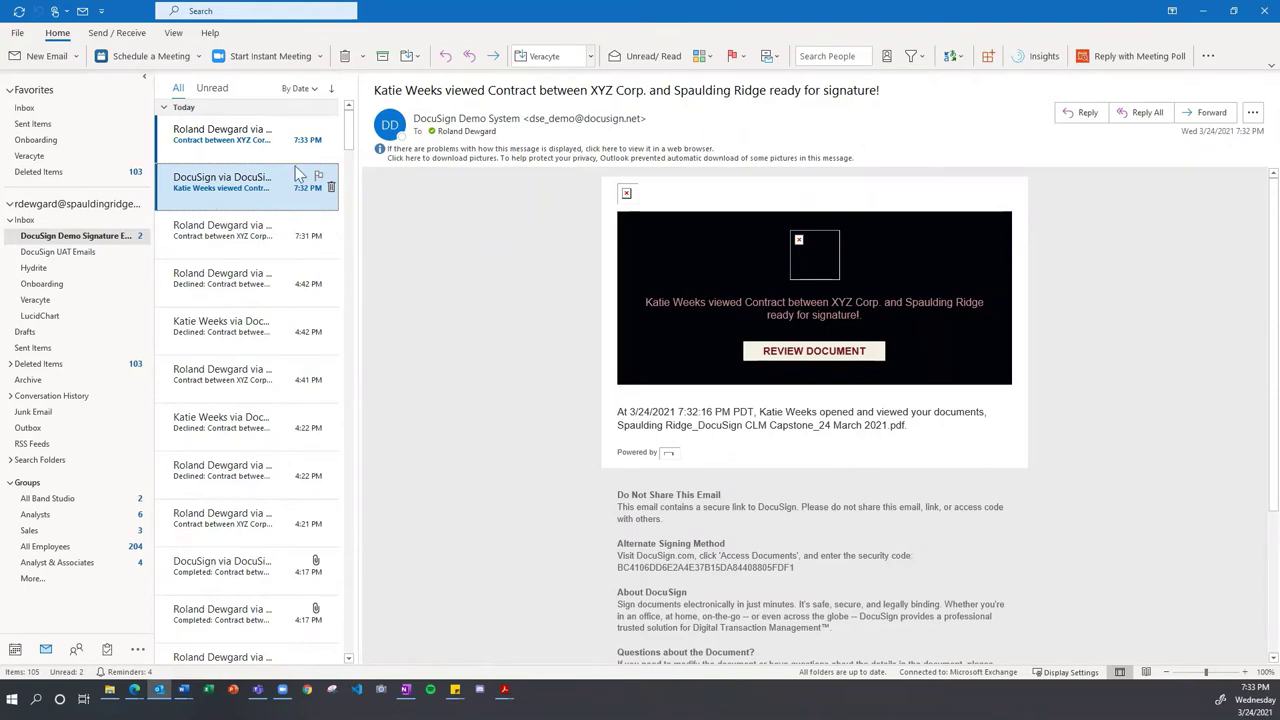
{"action": "left_click", "coordinate": [492, 160]}
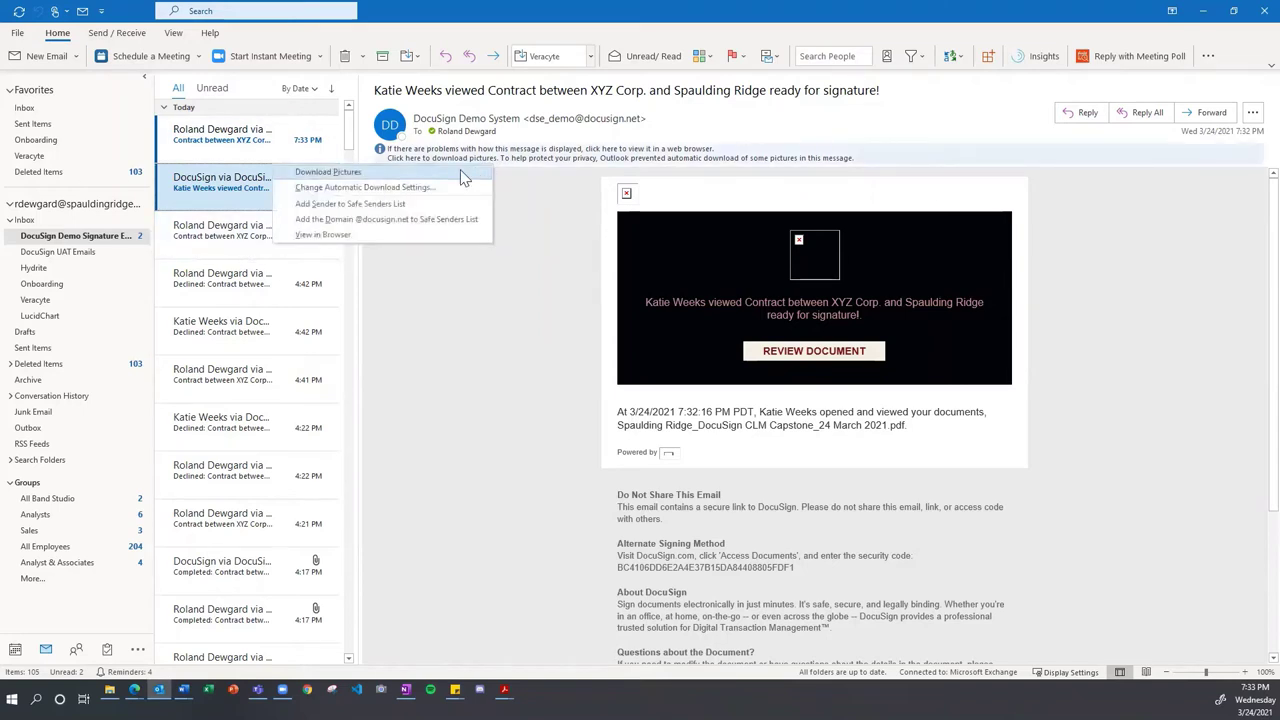
{"action": "left_click", "coordinate": [470, 172]}
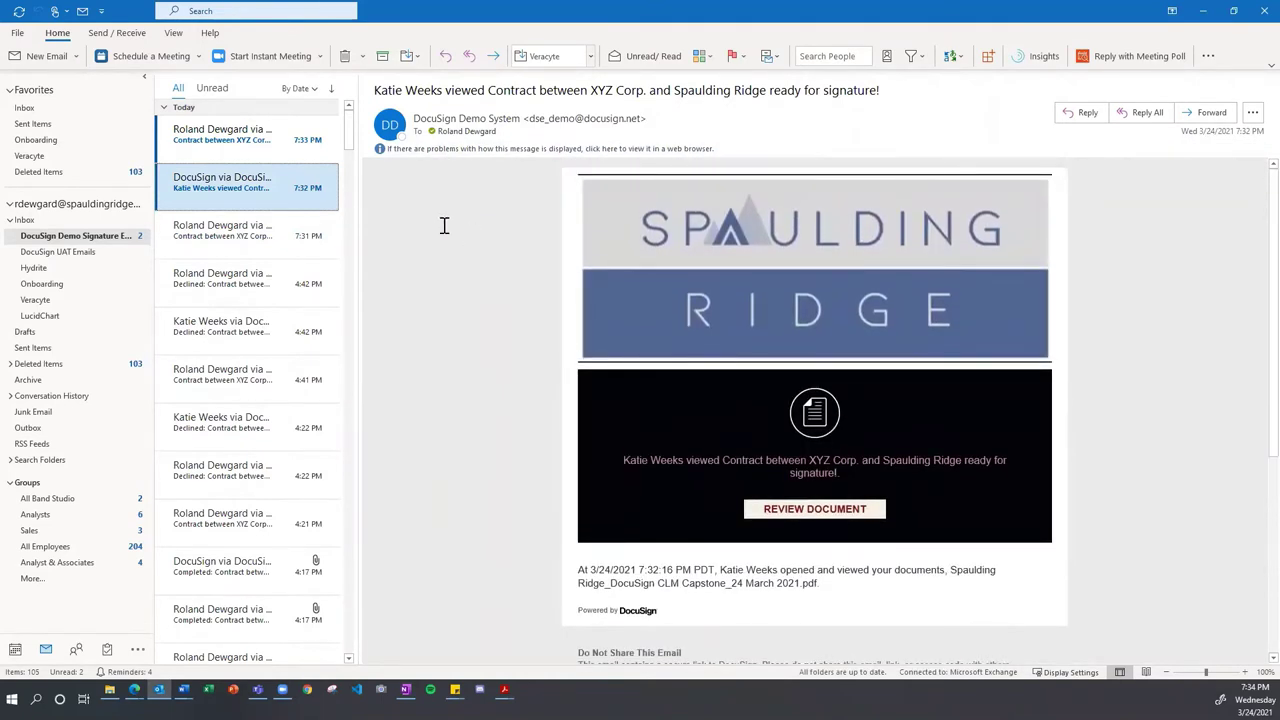
Step: Open the newest signature request email, addressed to the XYZ Corp. approver, and download its pictures
{"action": "left_click", "coordinate": [229, 138]}
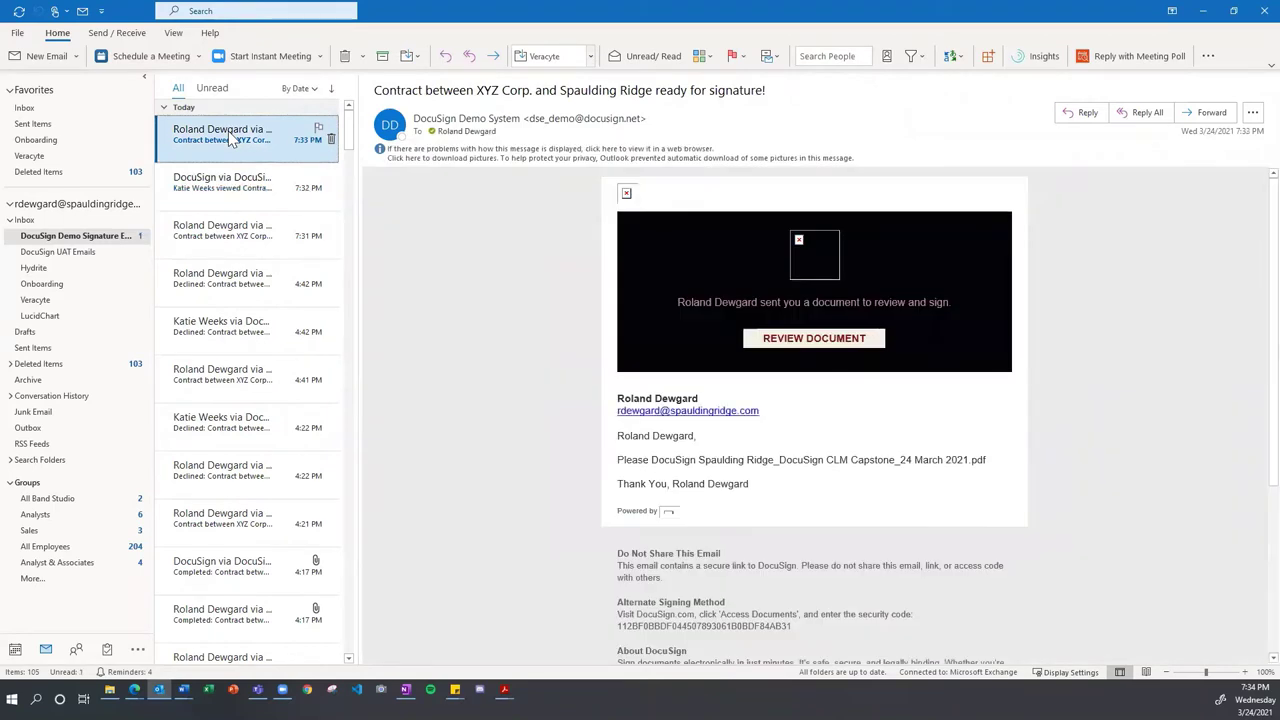
{"action": "left_click", "coordinate": [517, 157]}
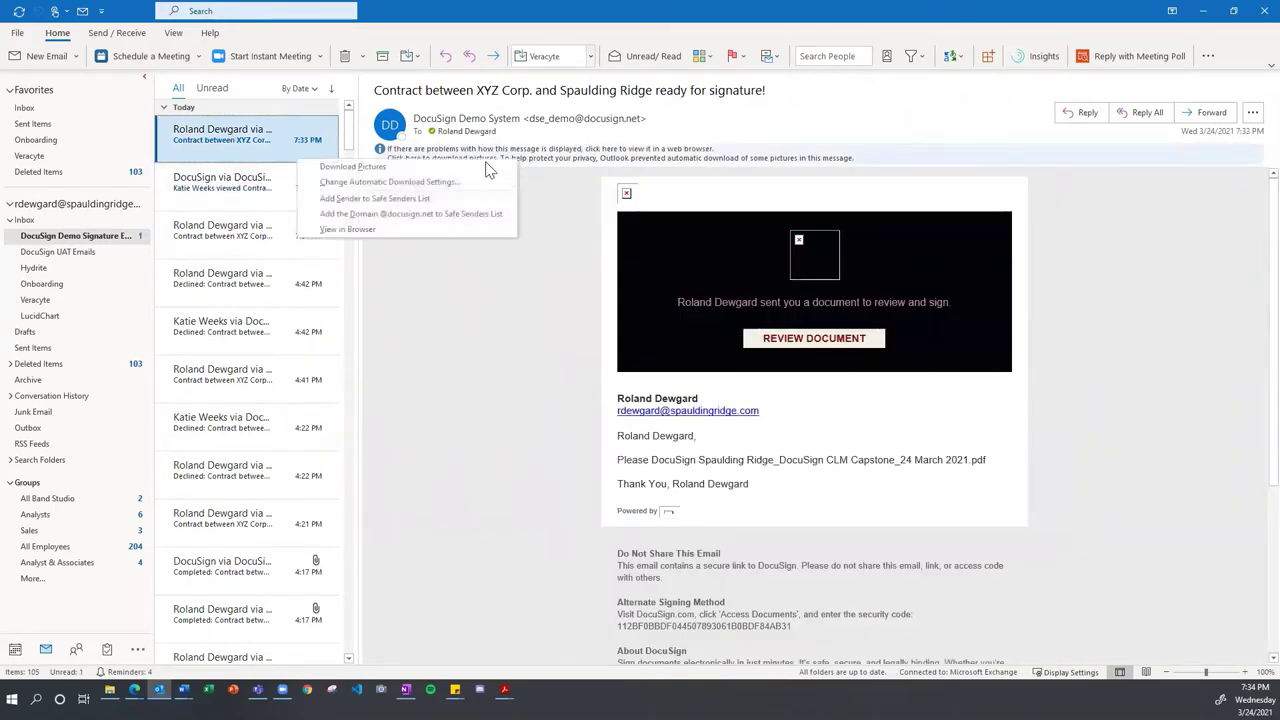
{"action": "left_click", "coordinate": [440, 165]}
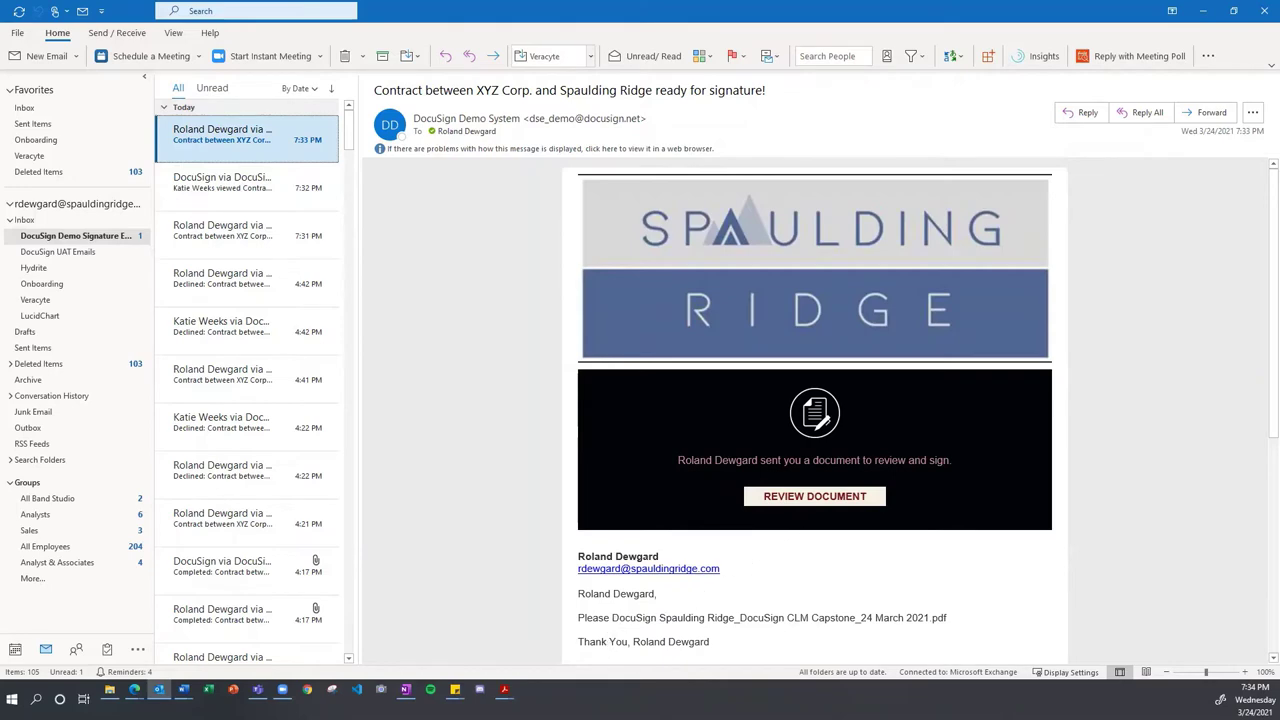
Step: Open the contract from the email's review link, continue to the document and go to the first signing field
{"action": "left_click", "coordinate": [814, 497]}
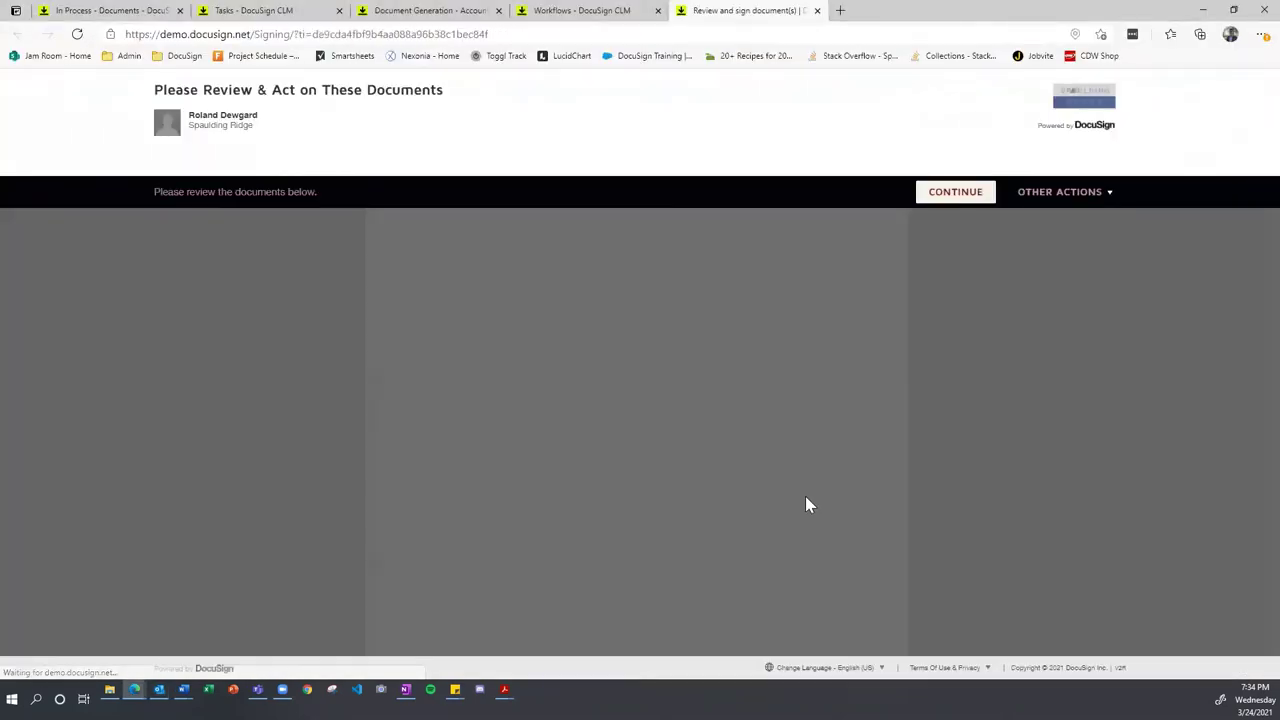
{"action": "left_click", "coordinate": [970, 196]}
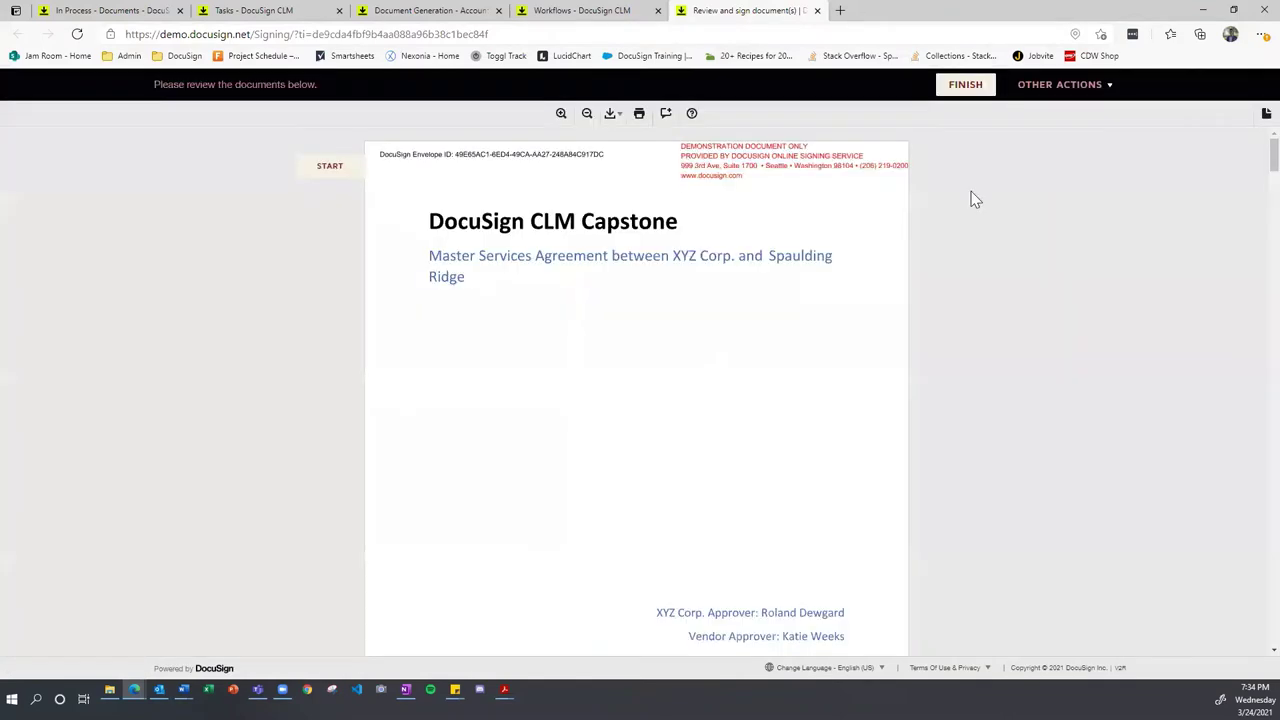
{"action": "left_click", "coordinate": [289, 220]}
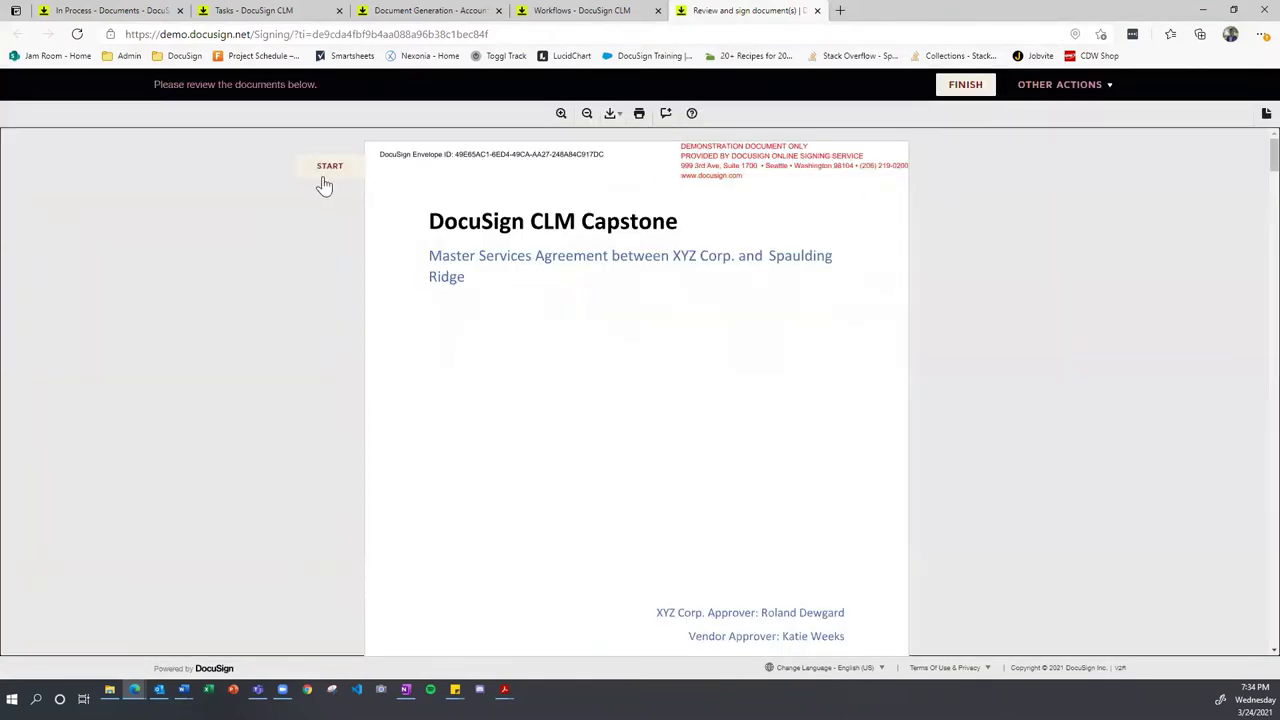
{"action": "left_click", "coordinate": [330, 168]}
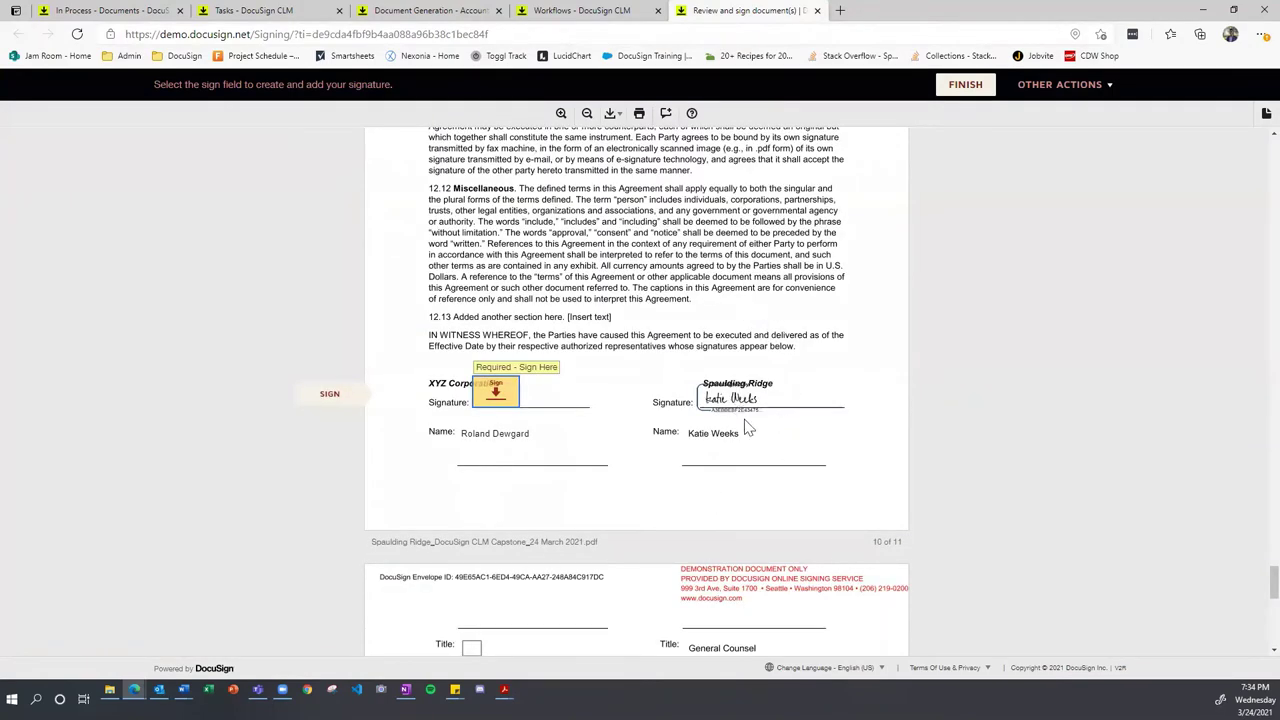
Step: Apply the signature in the XYZ Corporation signature field on page 10 and check the name below it
{"action": "scroll", "coordinate": [757, 460], "scroll_direction": "down", "scroll_amount": 1}
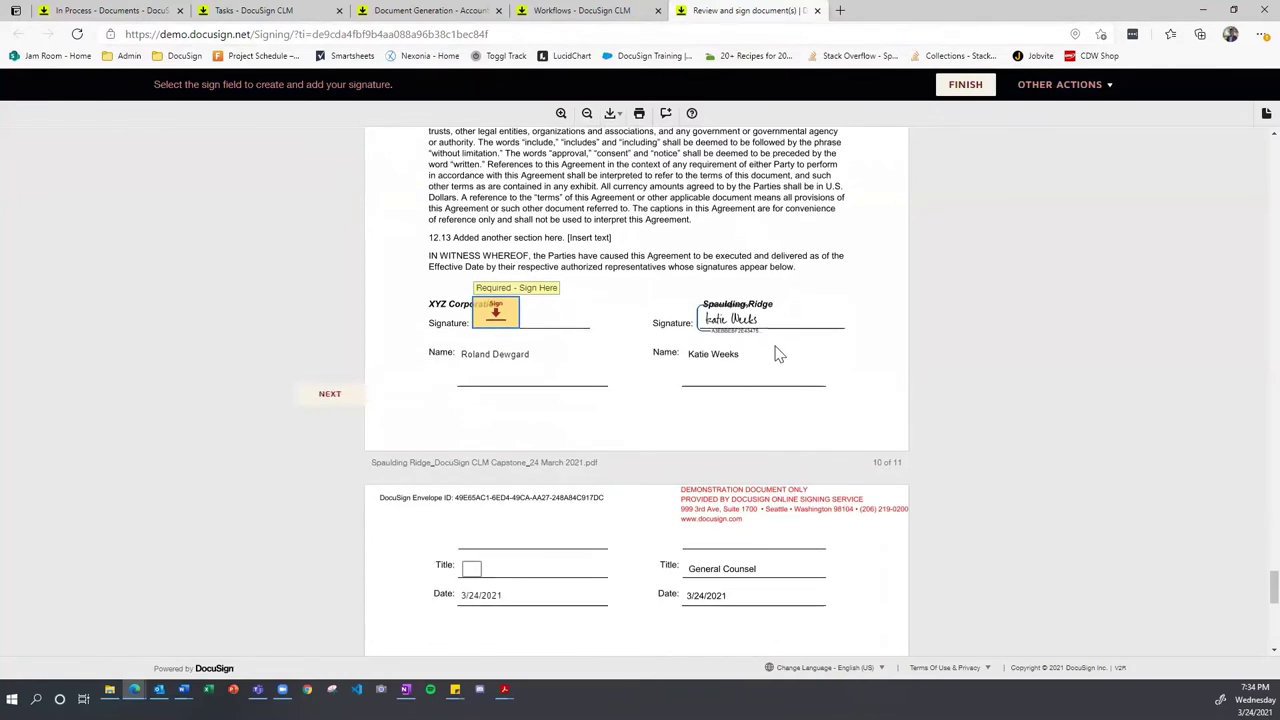
{"action": "left_click", "coordinate": [497, 318]}
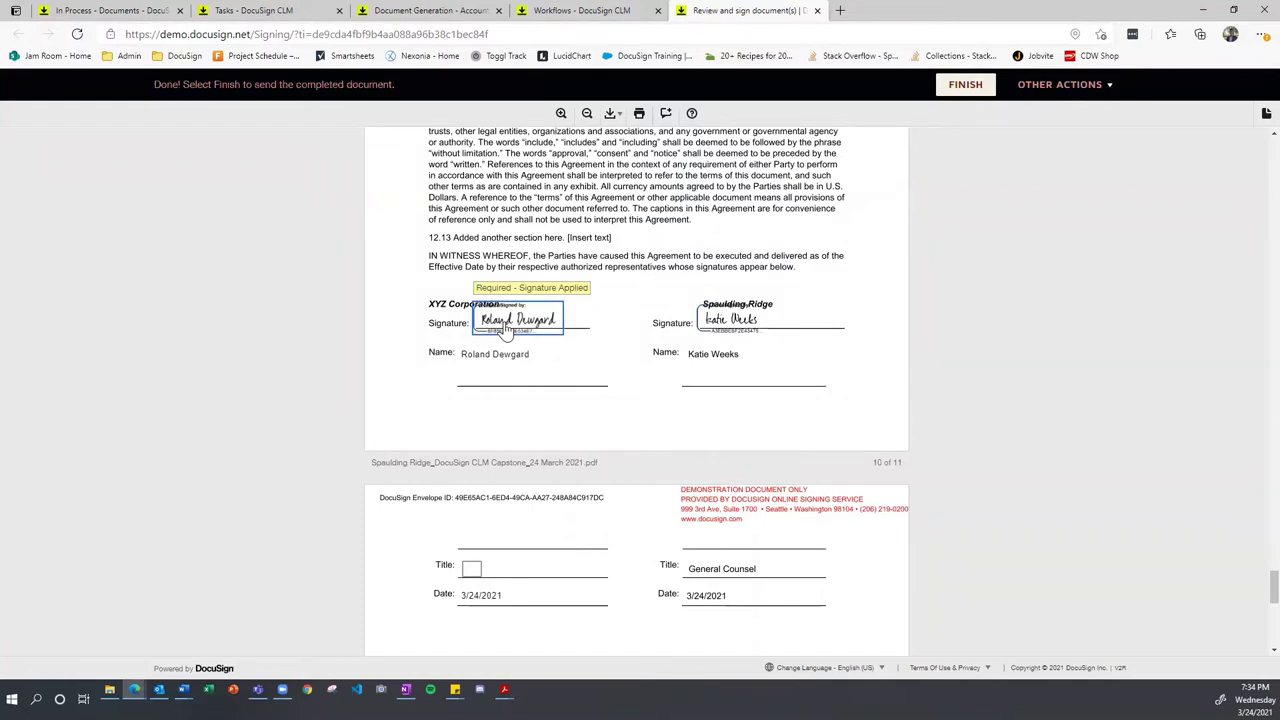
{"action": "left_click_drag", "start_coordinate": [457, 363], "coordinate": [490, 358]}
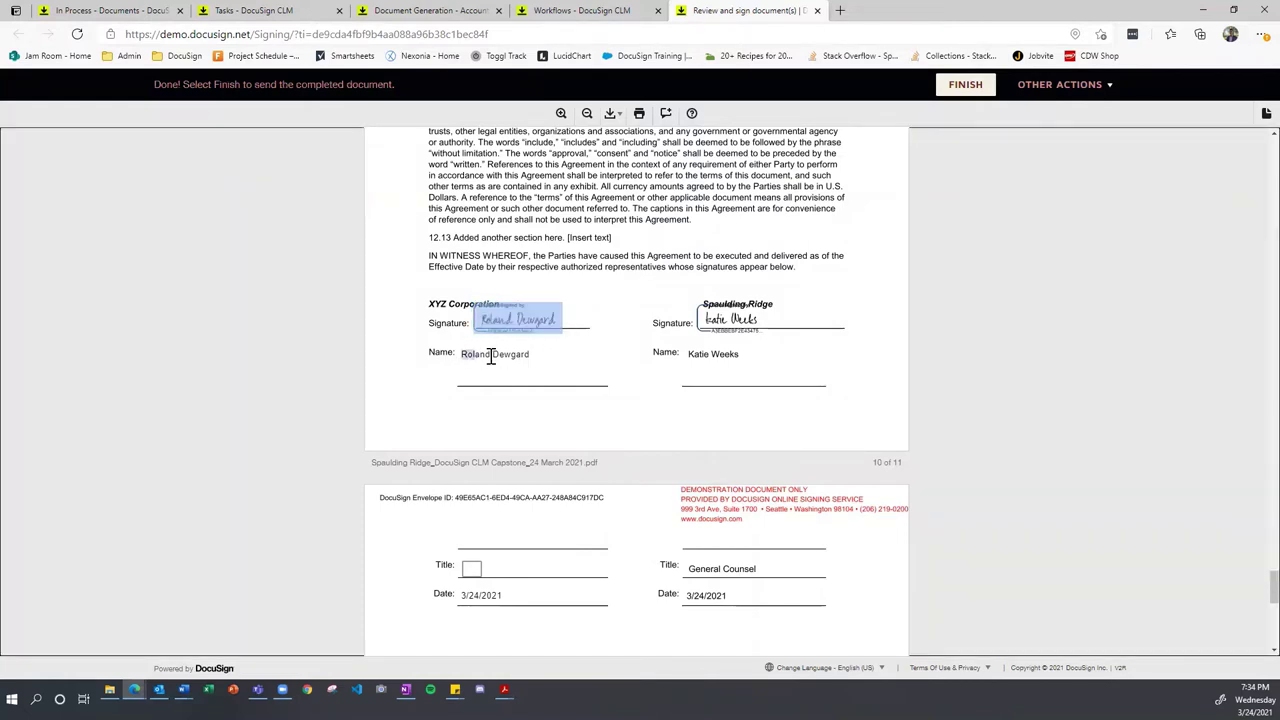
{"action": "left_click", "coordinate": [549, 367]}
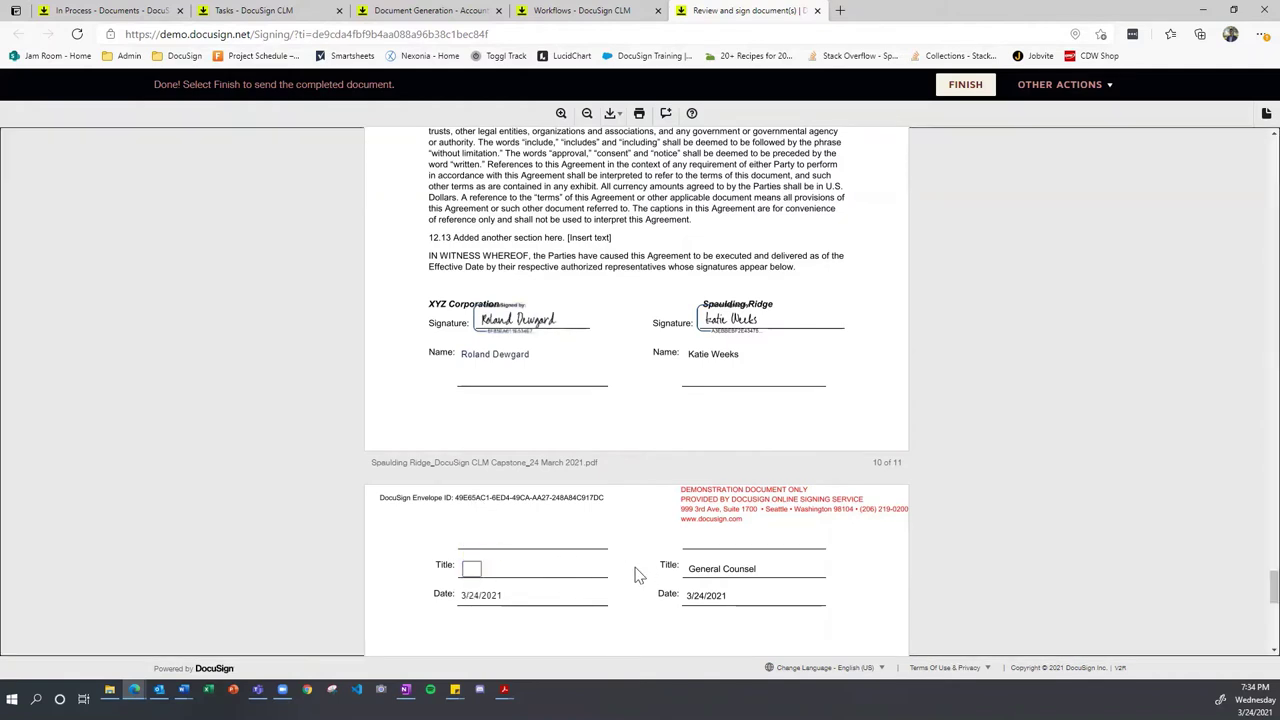
Step: Enter CEO as the XYZ Corporation signer's title on page 11
{"action": "left_click", "coordinate": [492, 570]}
{"action": "type", "text": "C"}
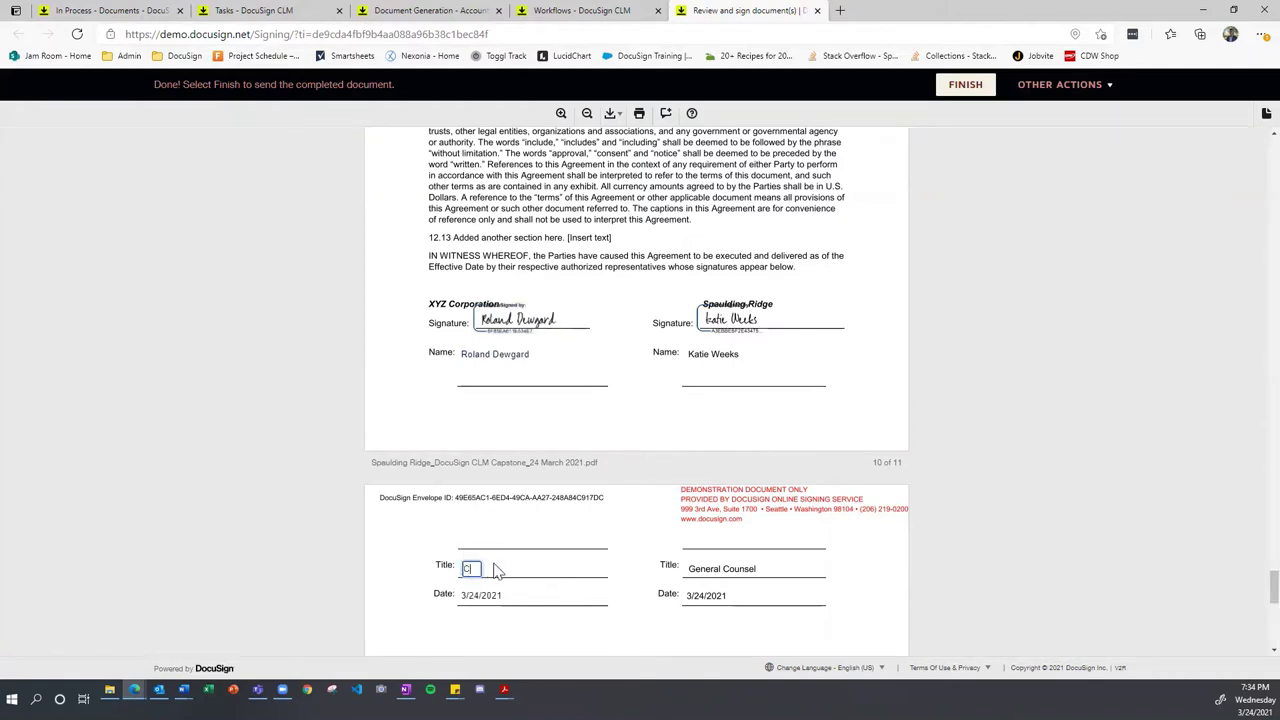
{"action": "key", "text": "BackSpace"}
{"action": "type", "text": "CEO"}
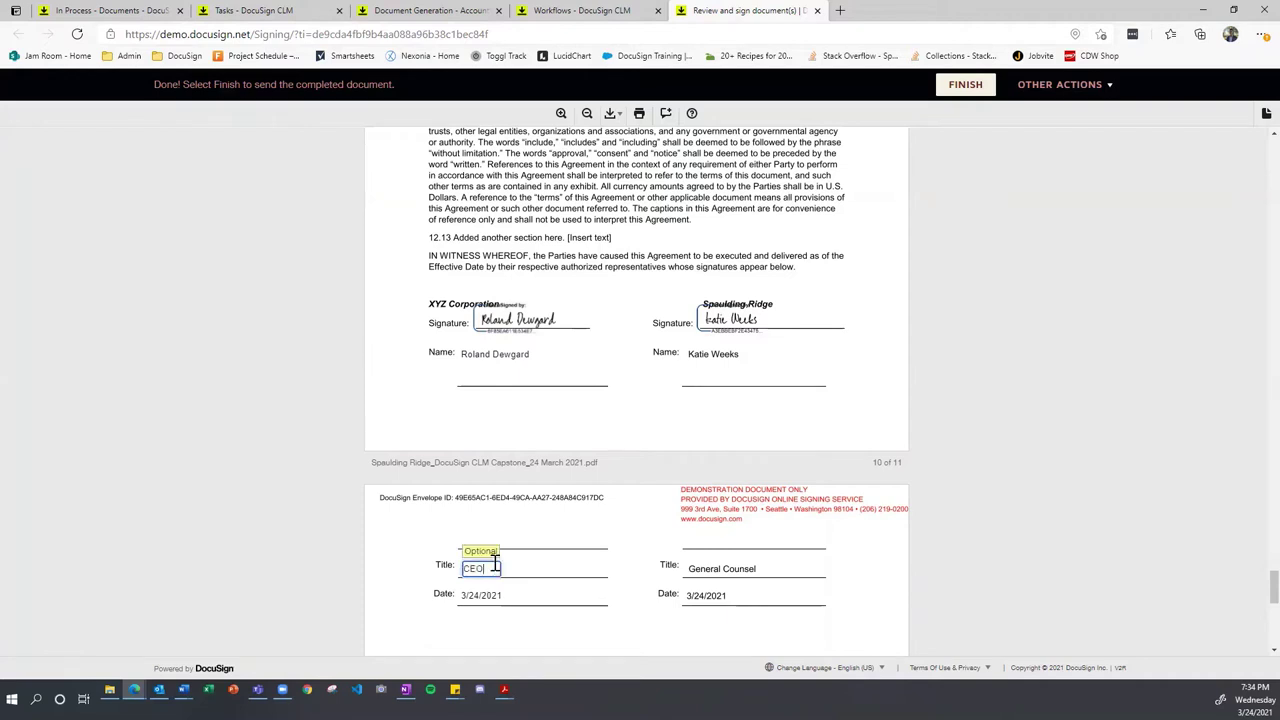
{"action": "left_click", "coordinate": [624, 577]}
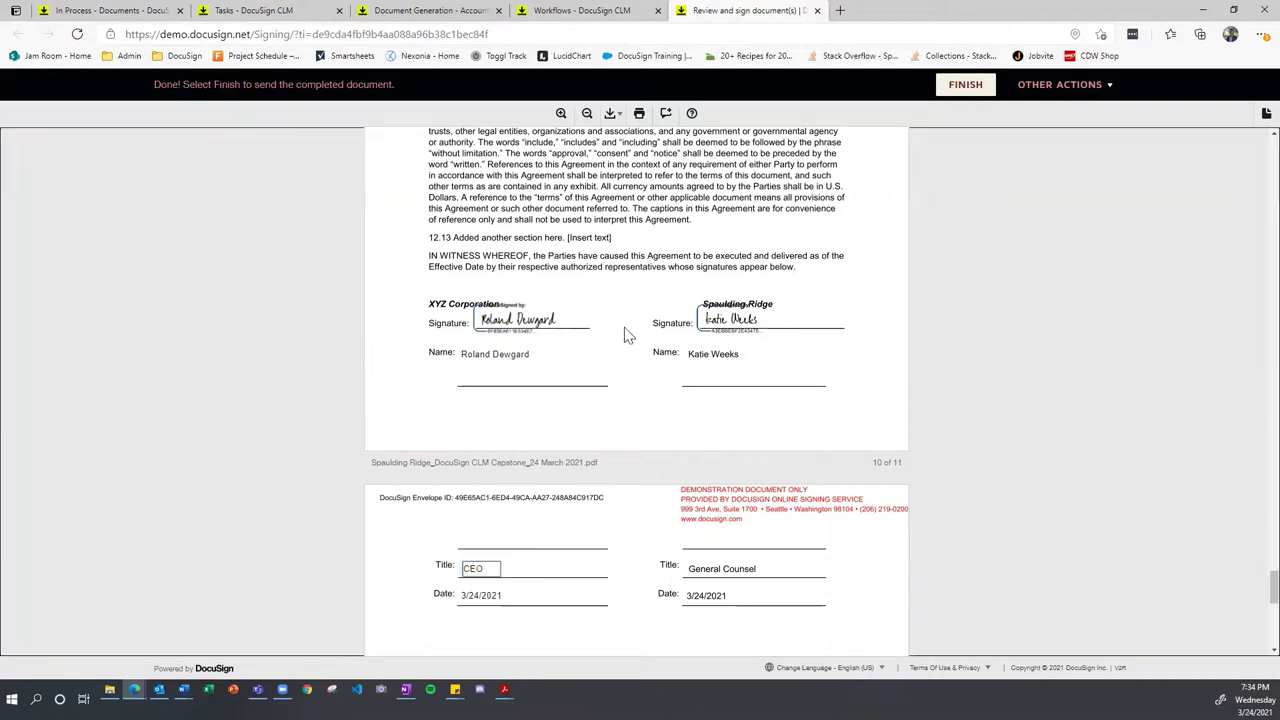
Step: Finish signing the contract, decline the DocuSign login offer and close the signing browser tab
{"action": "left_click", "coordinate": [966, 85]}
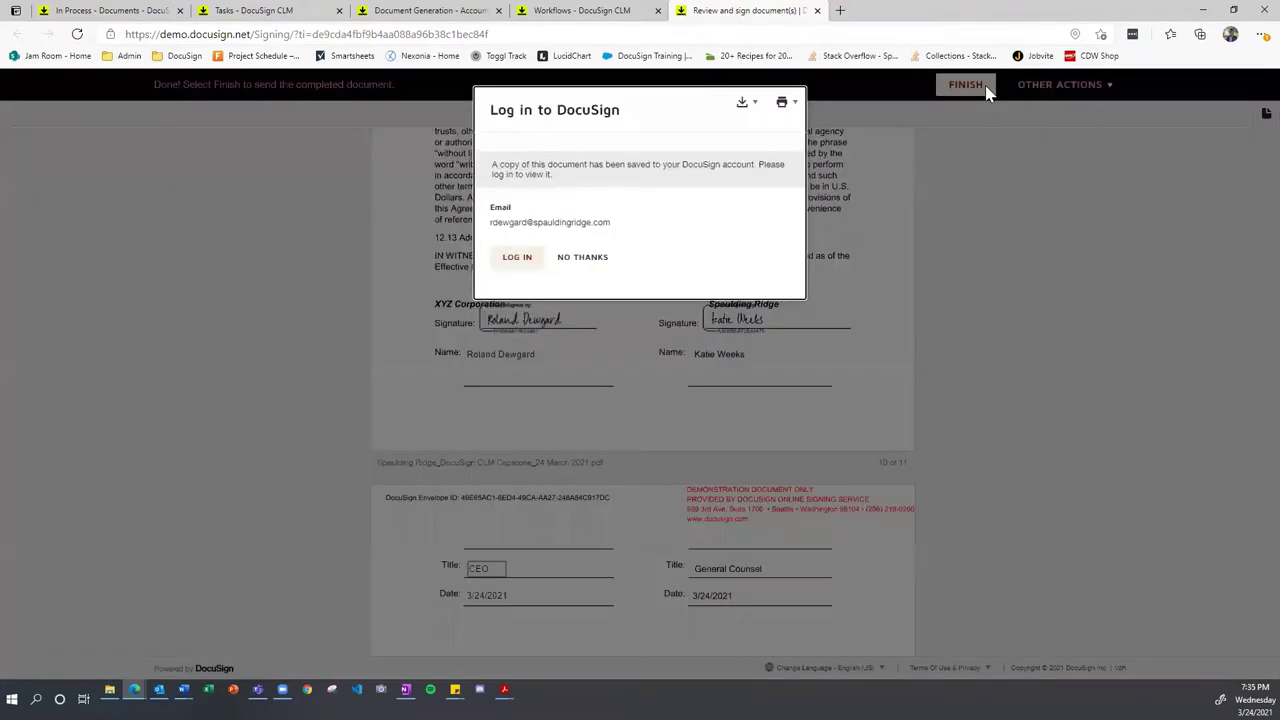
{"action": "left_click", "coordinate": [590, 258]}
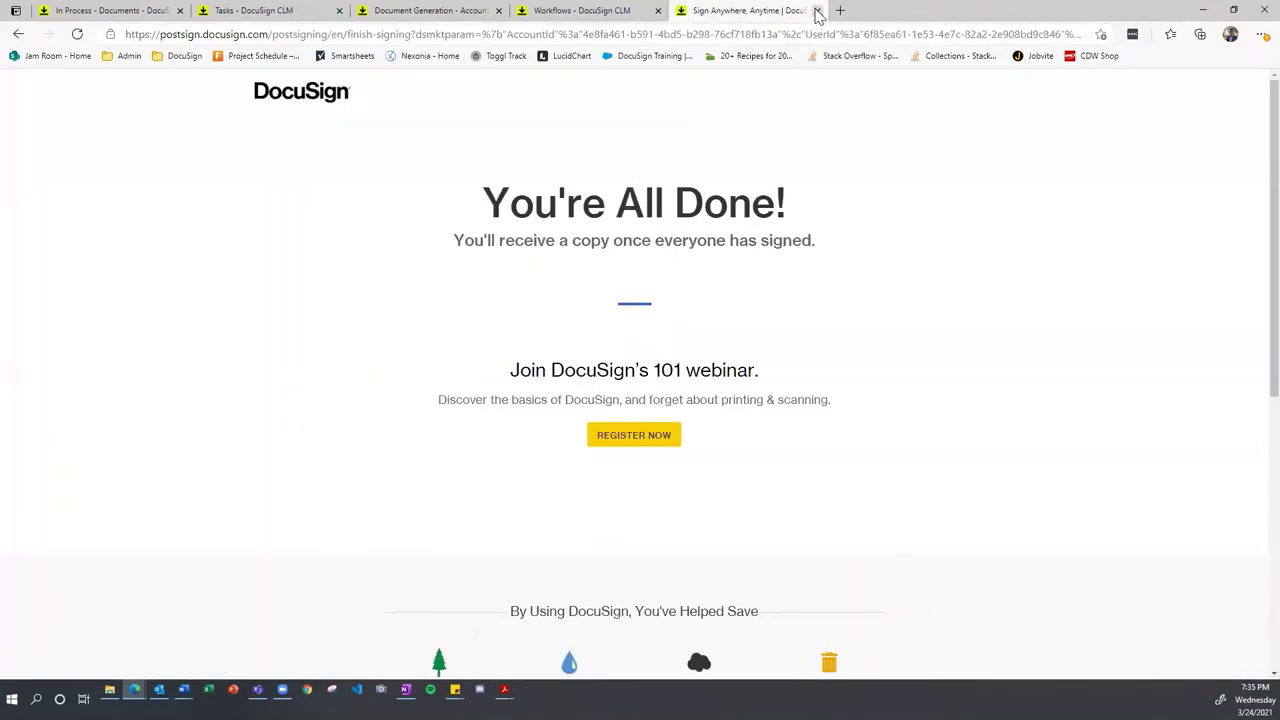
{"action": "left_click", "coordinate": [816, 11]}
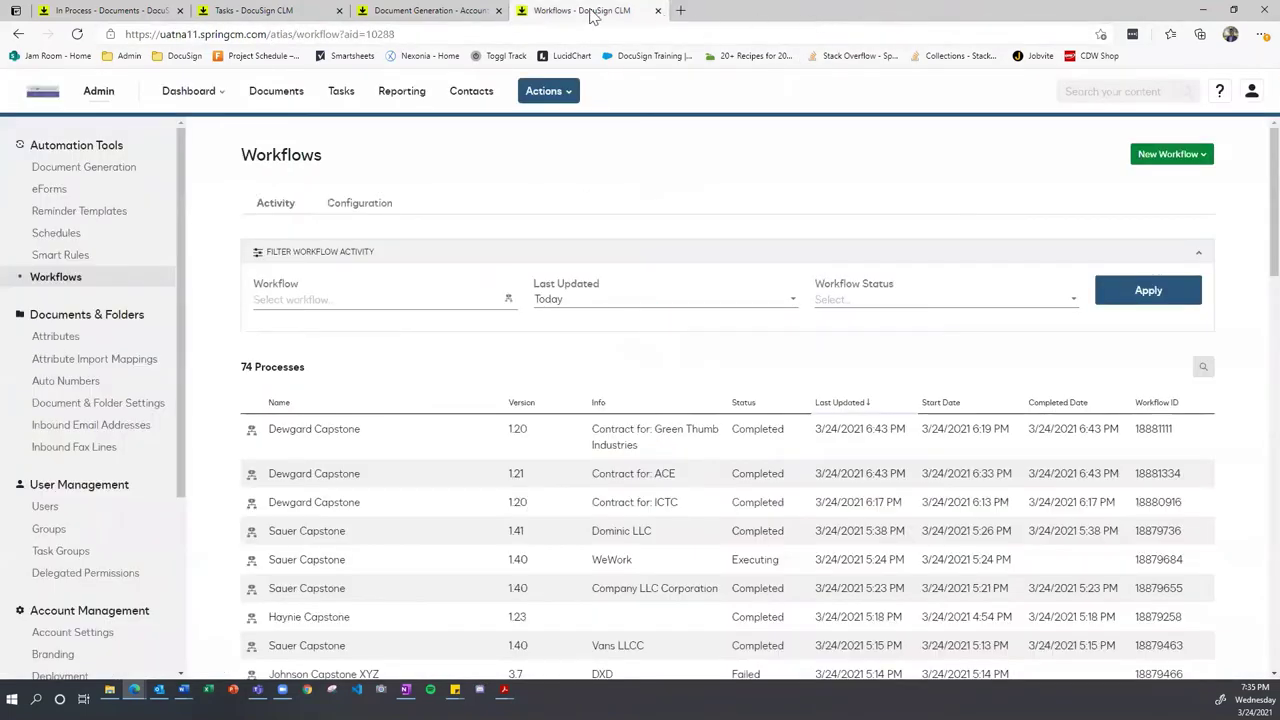
Step: Switch to Outlook, open the vendor's completed-contract email and download its blocked pictures
{"action": "left_click", "coordinate": [268, 11]}
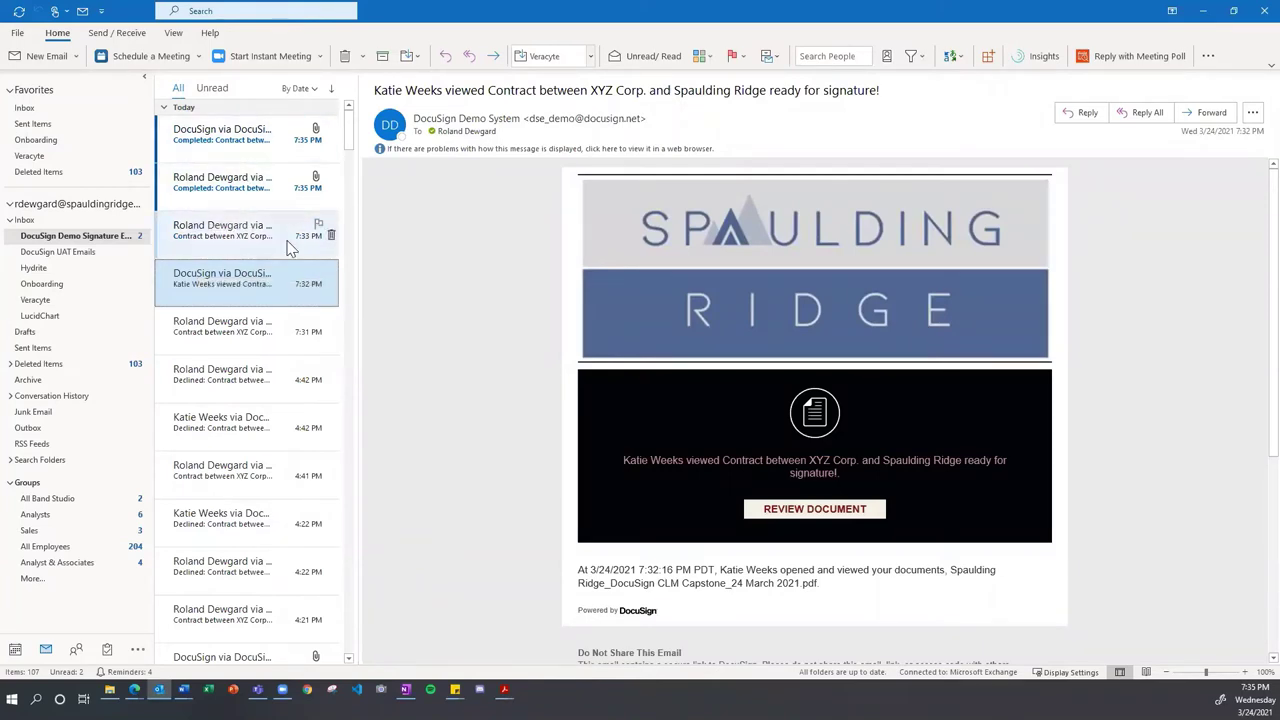
{"action": "left_click", "coordinate": [282, 206]}
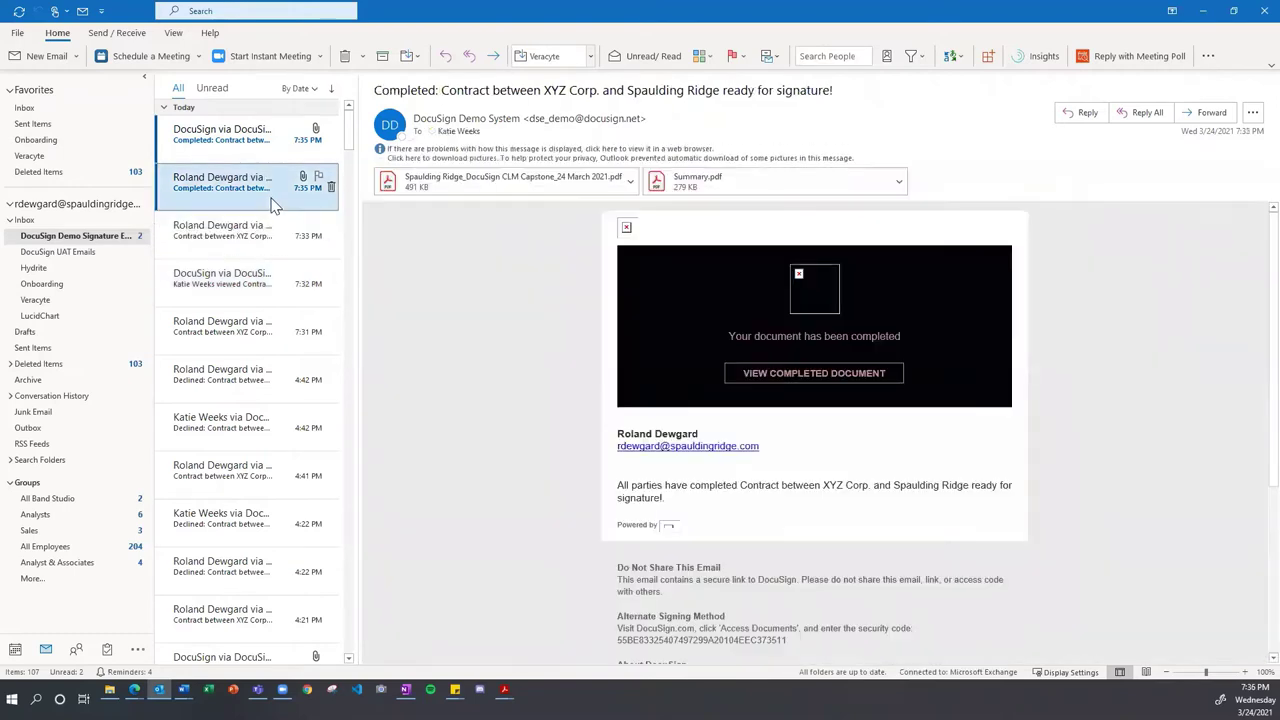
{"action": "left_click", "coordinate": [480, 160]}
{"action": "left_click", "coordinate": [465, 170]}
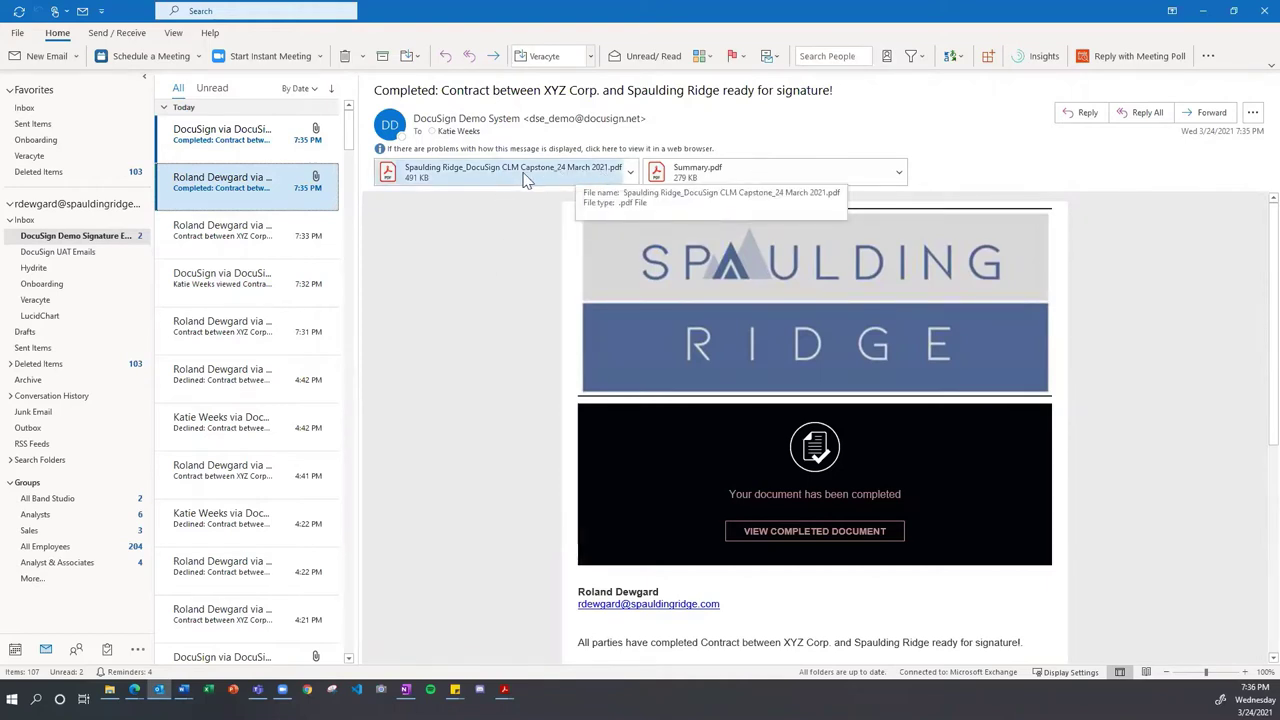
Step: Open the attached Summary.pdf, view the completion certificate as one full page and close it
{"action": "double_click", "coordinate": [710, 176]}
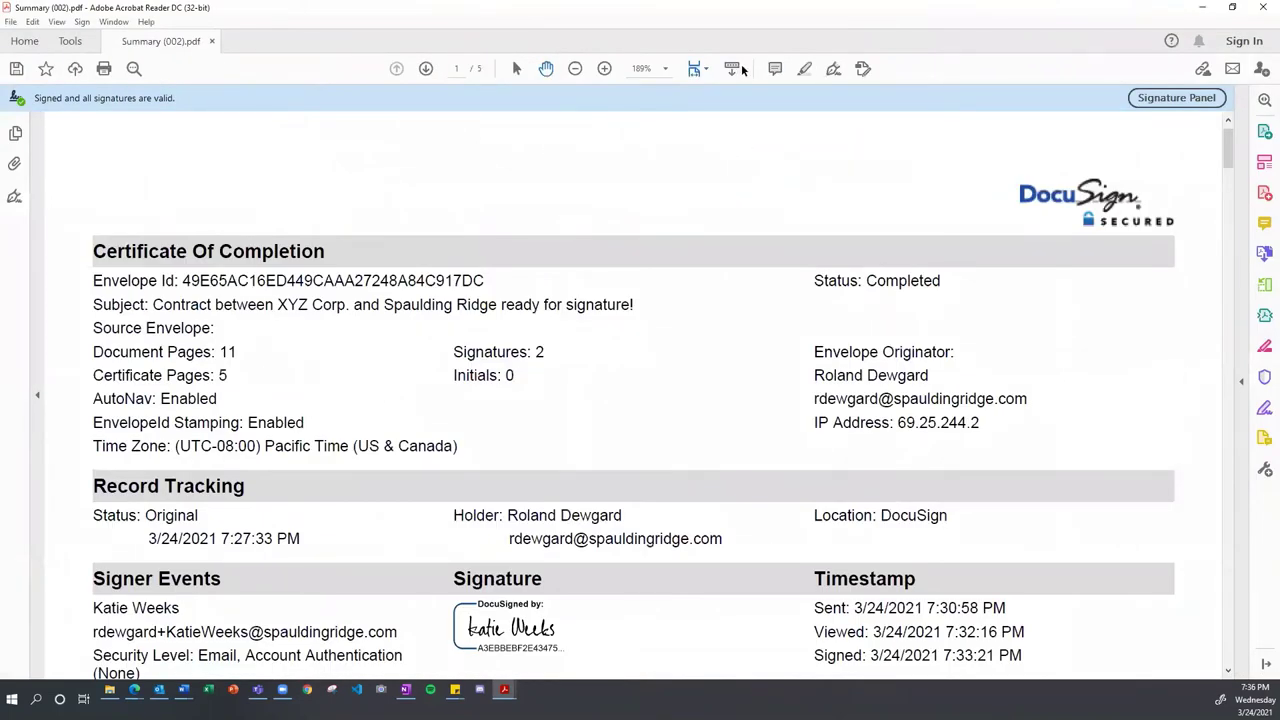
{"action": "left_click", "coordinate": [707, 71]}
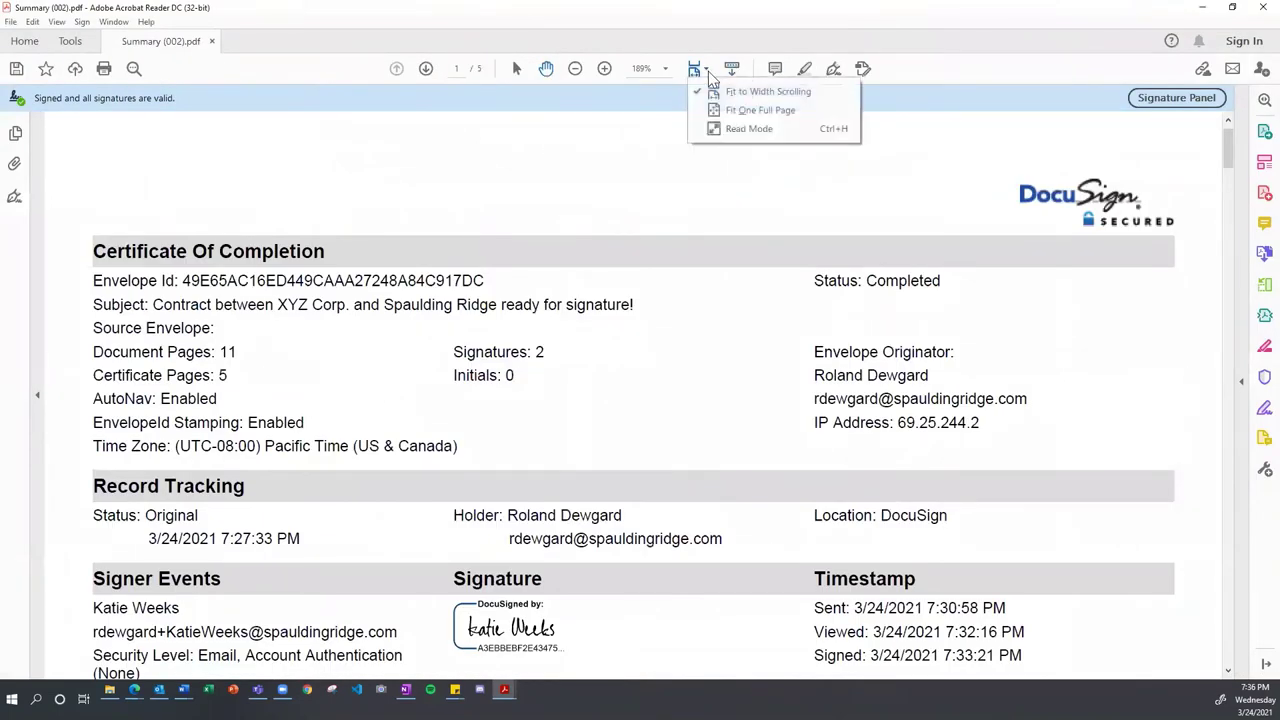
{"action": "left_click", "coordinate": [752, 111]}
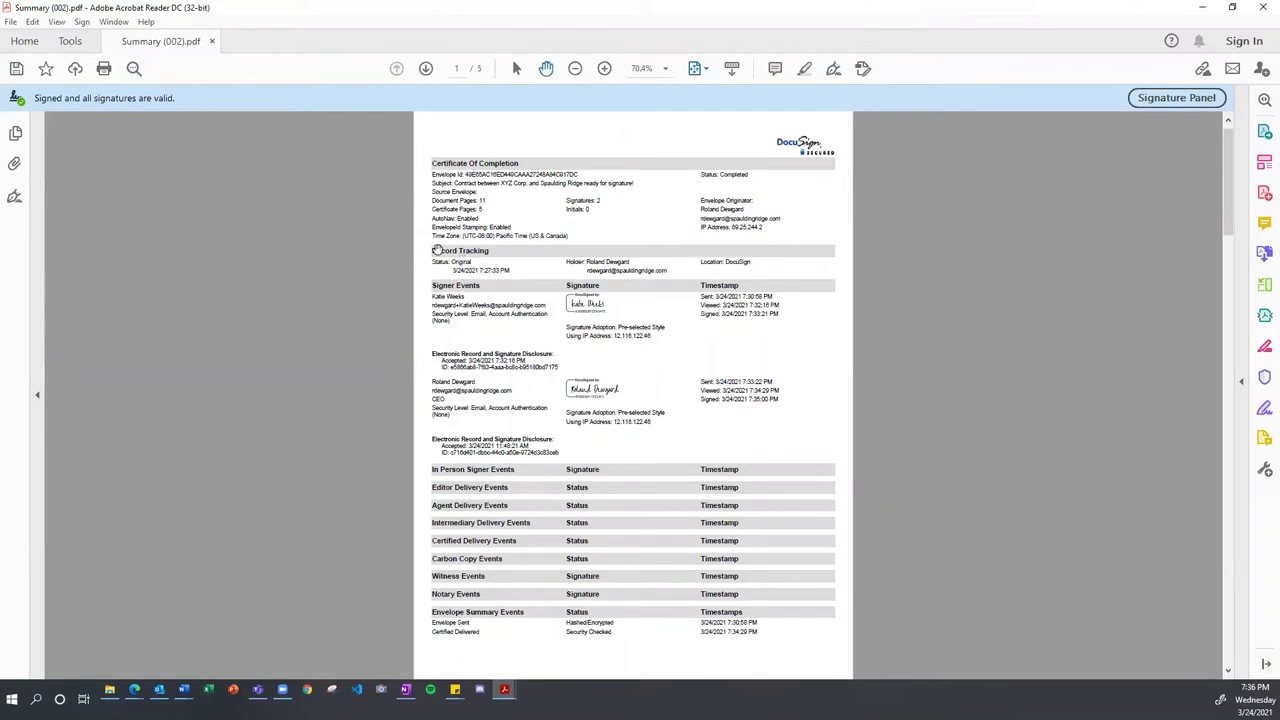
{"action": "left_click", "coordinate": [1262, 8]}
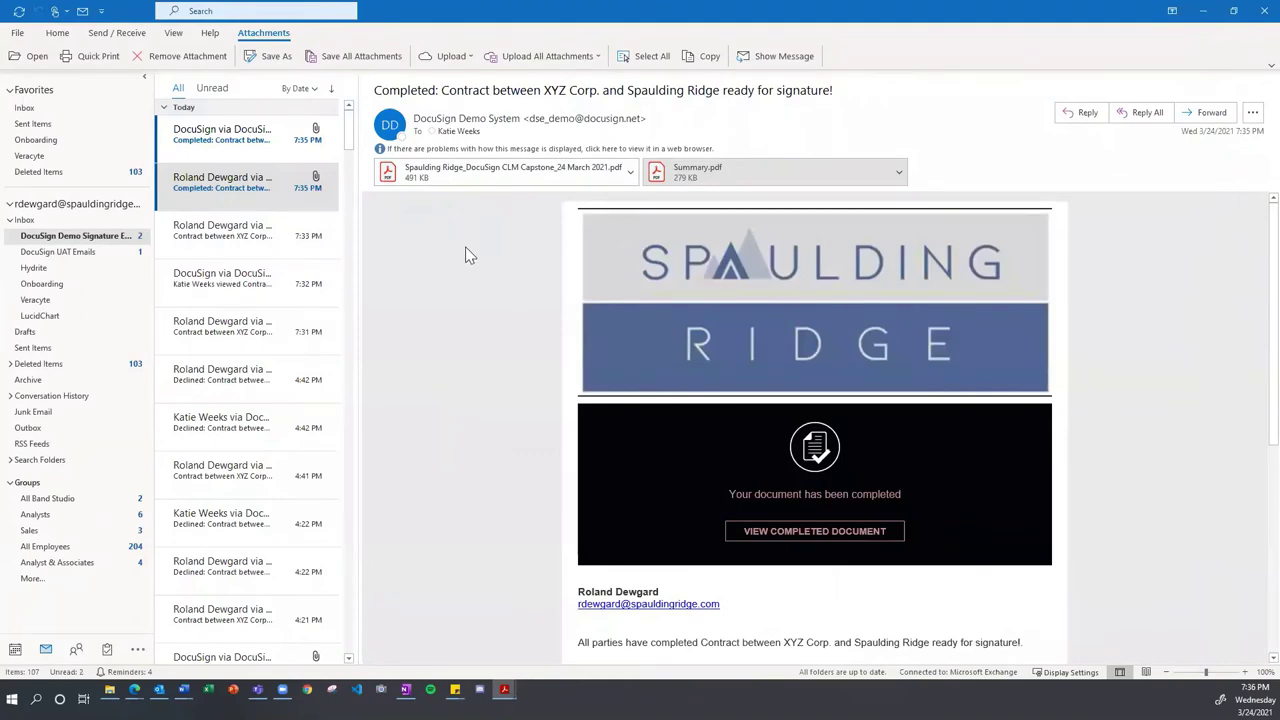
Step: Open the internal signer's completed-contract email and download its blocked pictures
{"action": "left_click", "coordinate": [230, 142]}
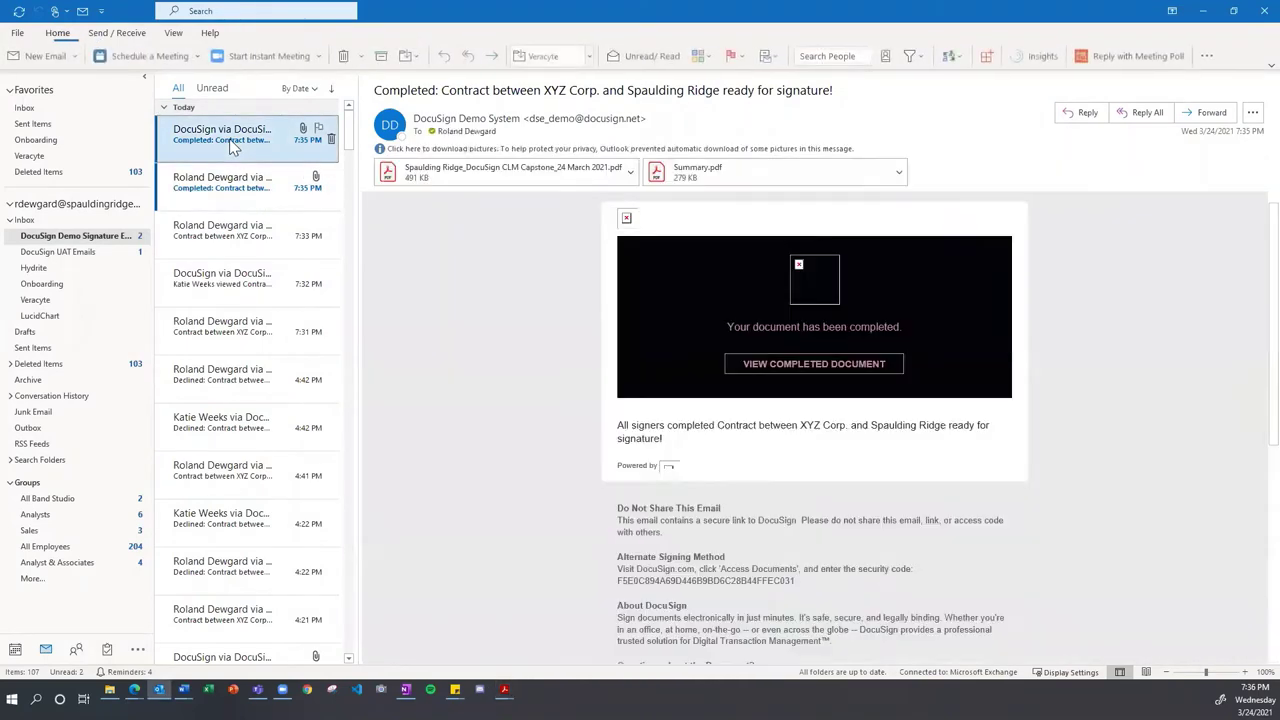
{"action": "left_click", "coordinate": [458, 152]}
{"action": "left_click", "coordinate": [394, 160]}
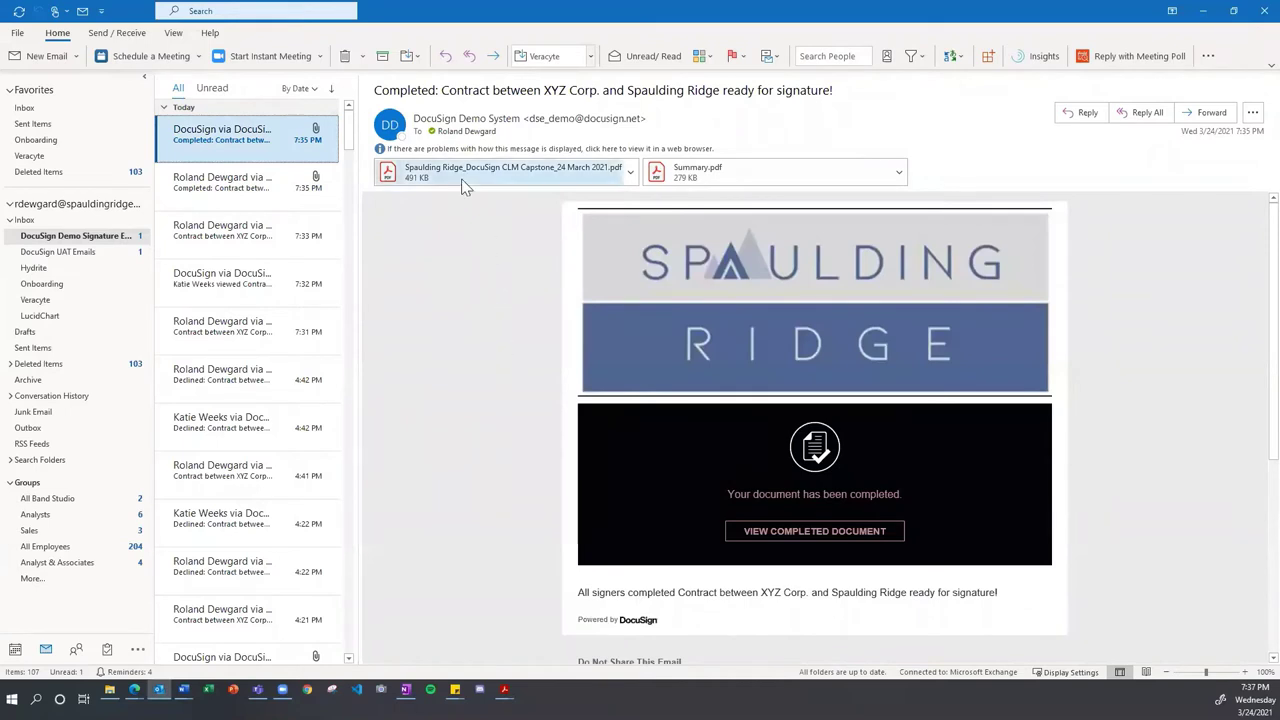
Step: Open the "Contract for Spaulding Ridge has been signed!" email in the DocuSign UAT Emails folder and check its recipient's contact card
{"action": "left_click", "coordinate": [75, 254]}
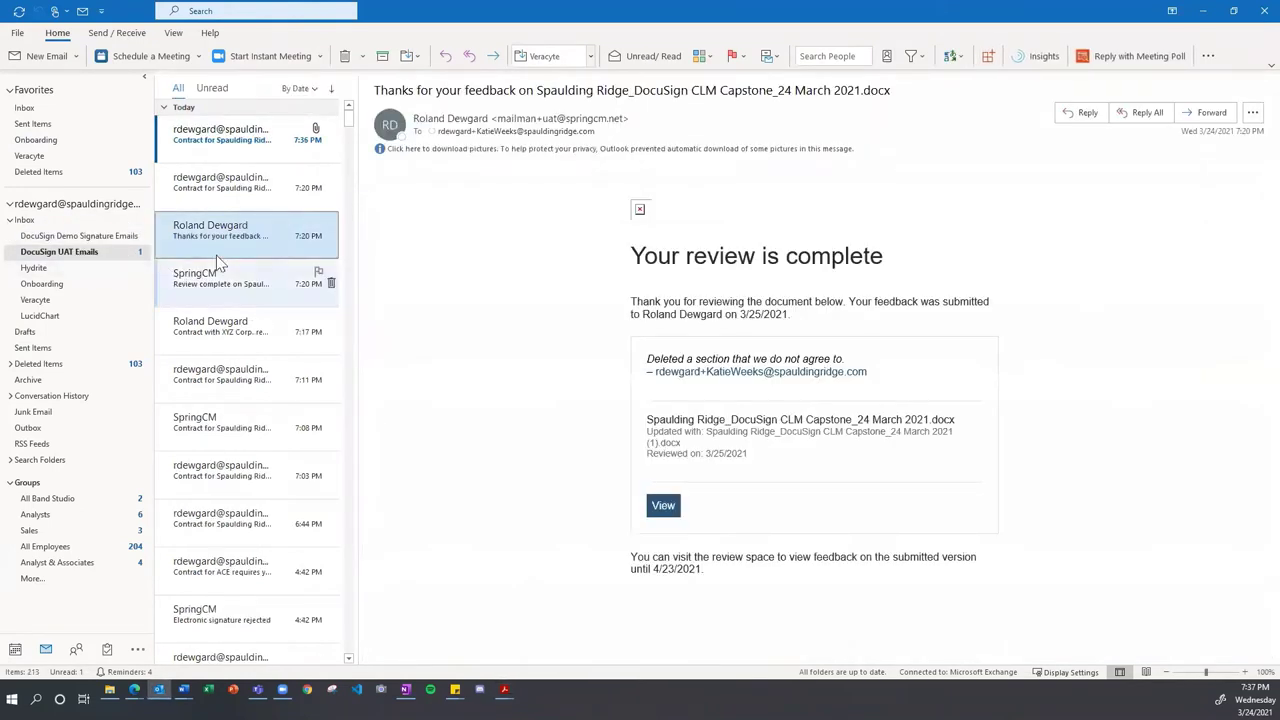
{"action": "left_click", "coordinate": [284, 155]}
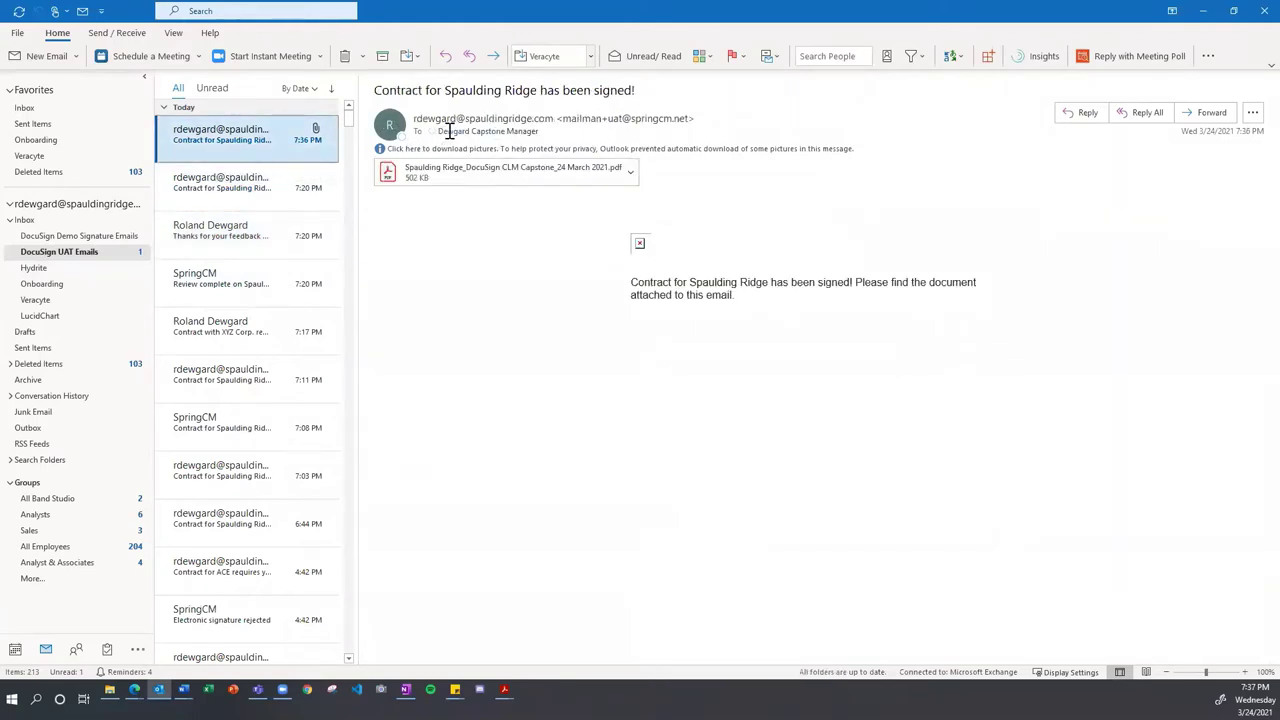
{"action": "mouse_move", "coordinate": [449, 133]}
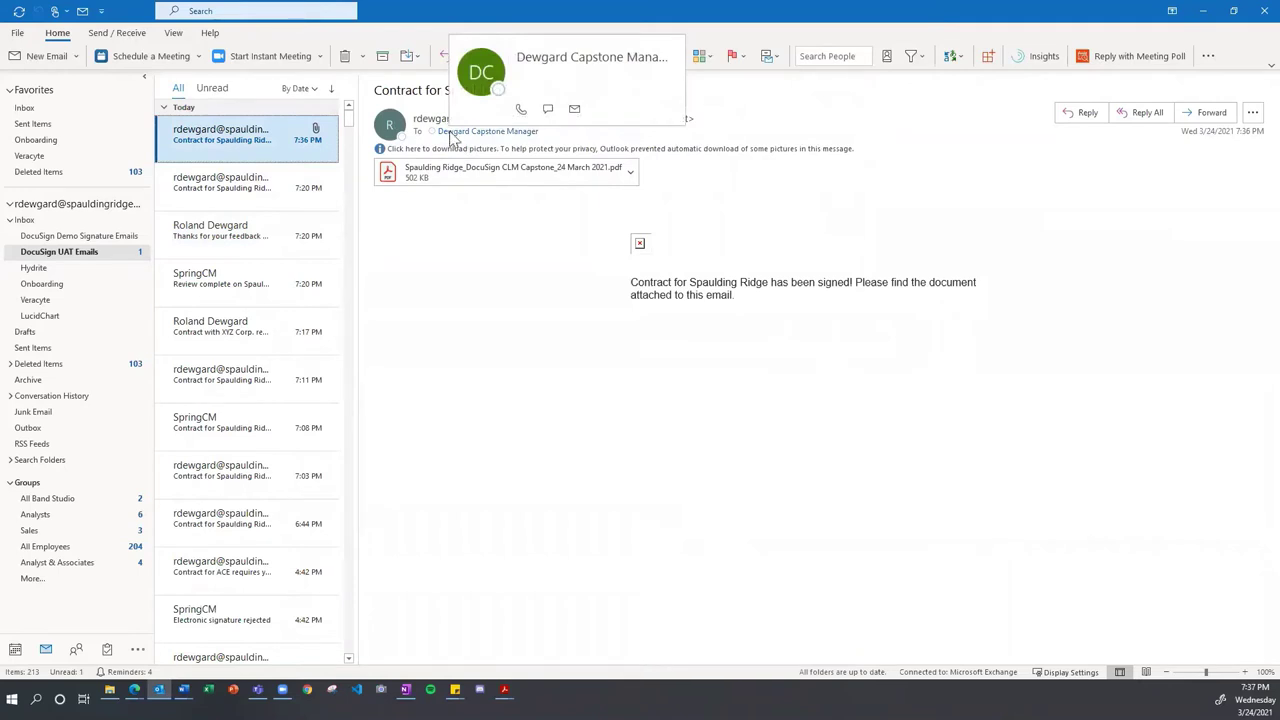
{"action": "left_click", "coordinate": [451, 136]}
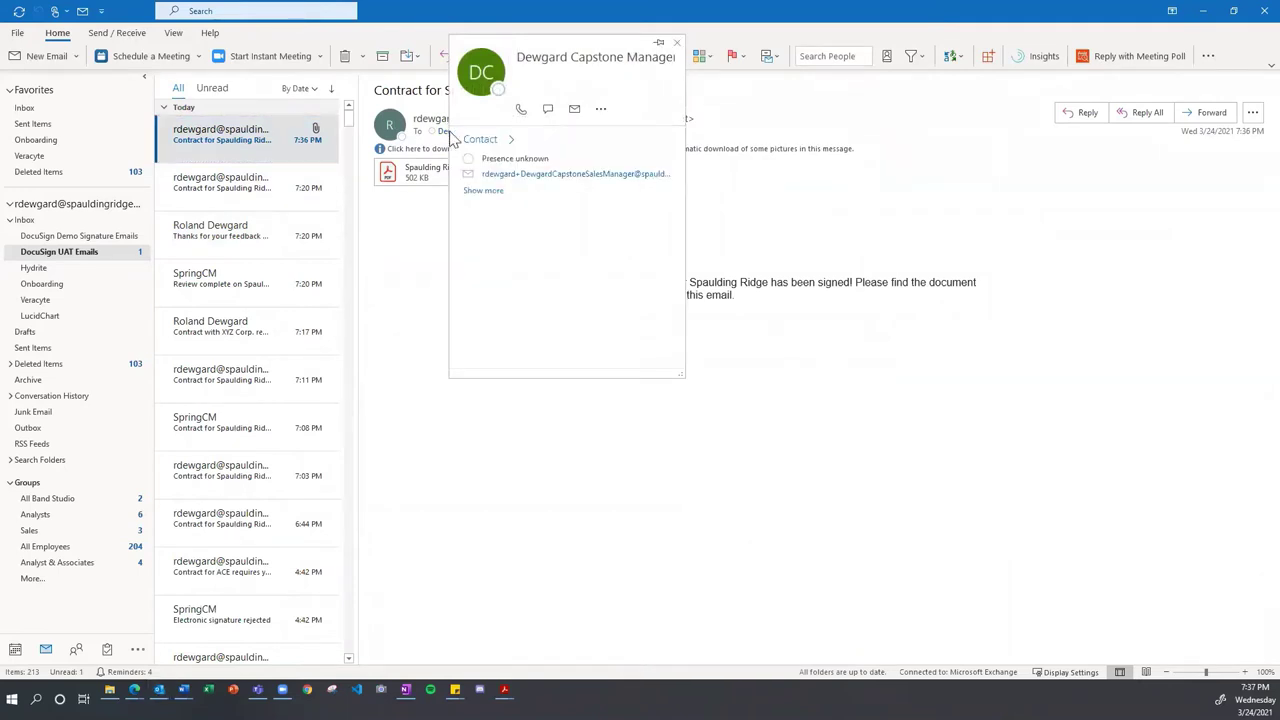
{"action": "left_click", "coordinate": [414, 243]}
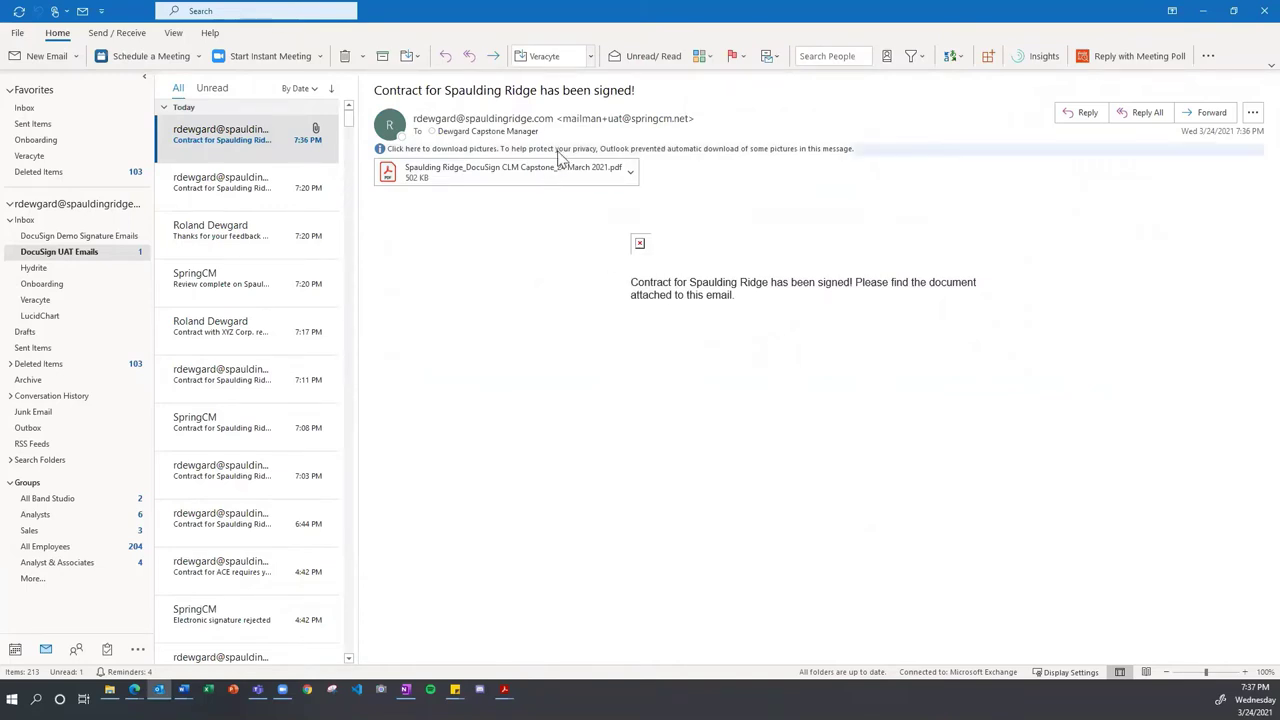
Step: Download the blocked pictures in the signed-contract notification and check its attached contract PDF
{"action": "left_click", "coordinate": [510, 149]}
{"action": "left_click", "coordinate": [504, 158]}
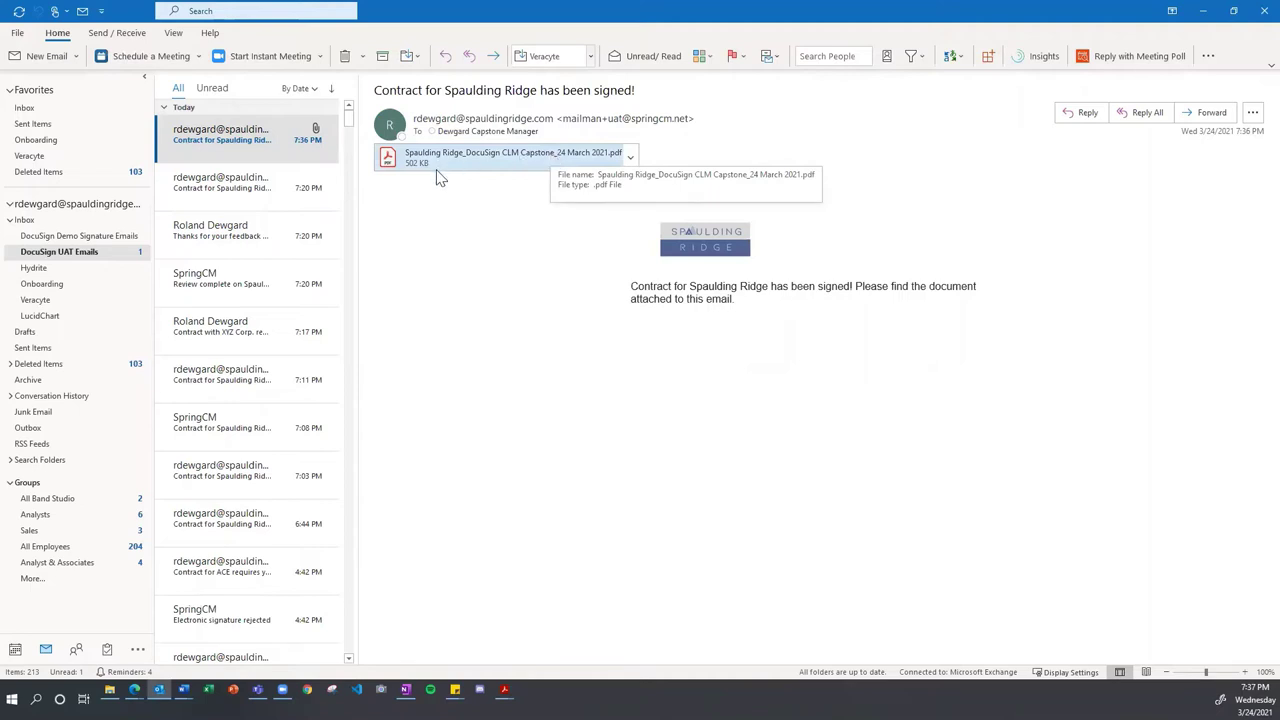
{"action": "left_click_drag", "start_coordinate": [436, 167], "coordinate": [434, 200]}
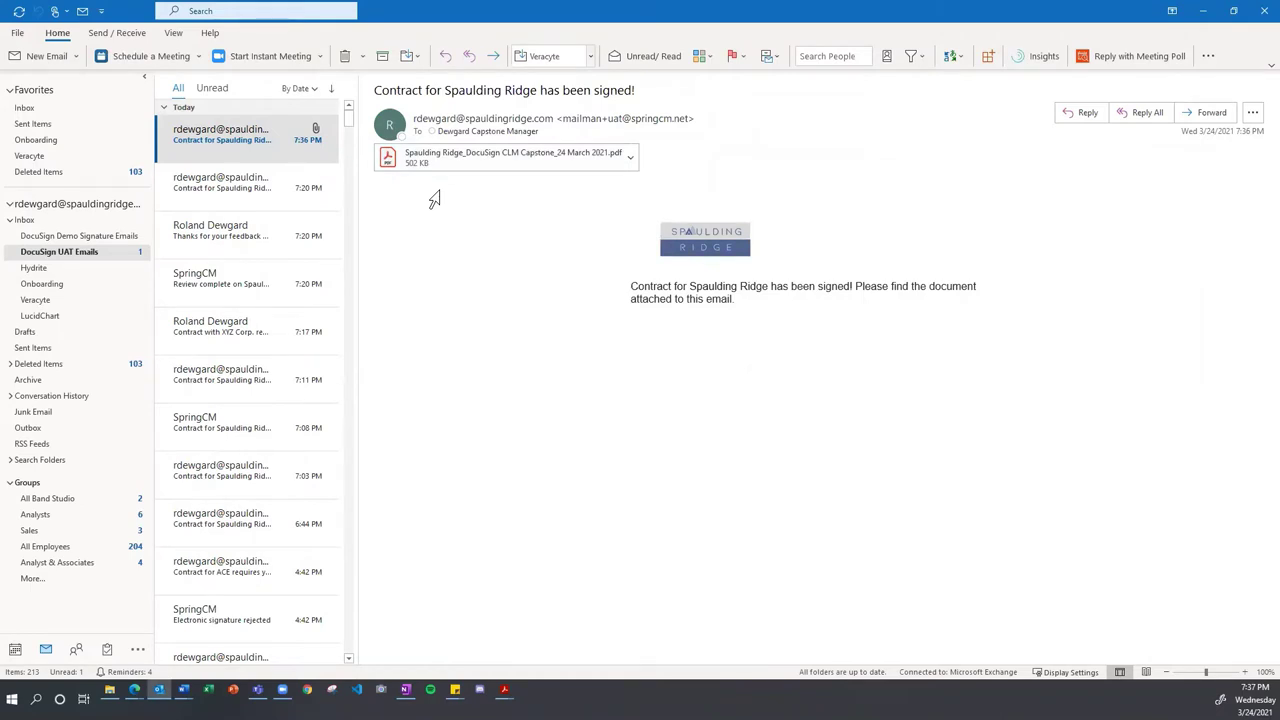
{"action": "left_click_drag", "start_coordinate": [434, 200], "coordinate": [88, 258]}
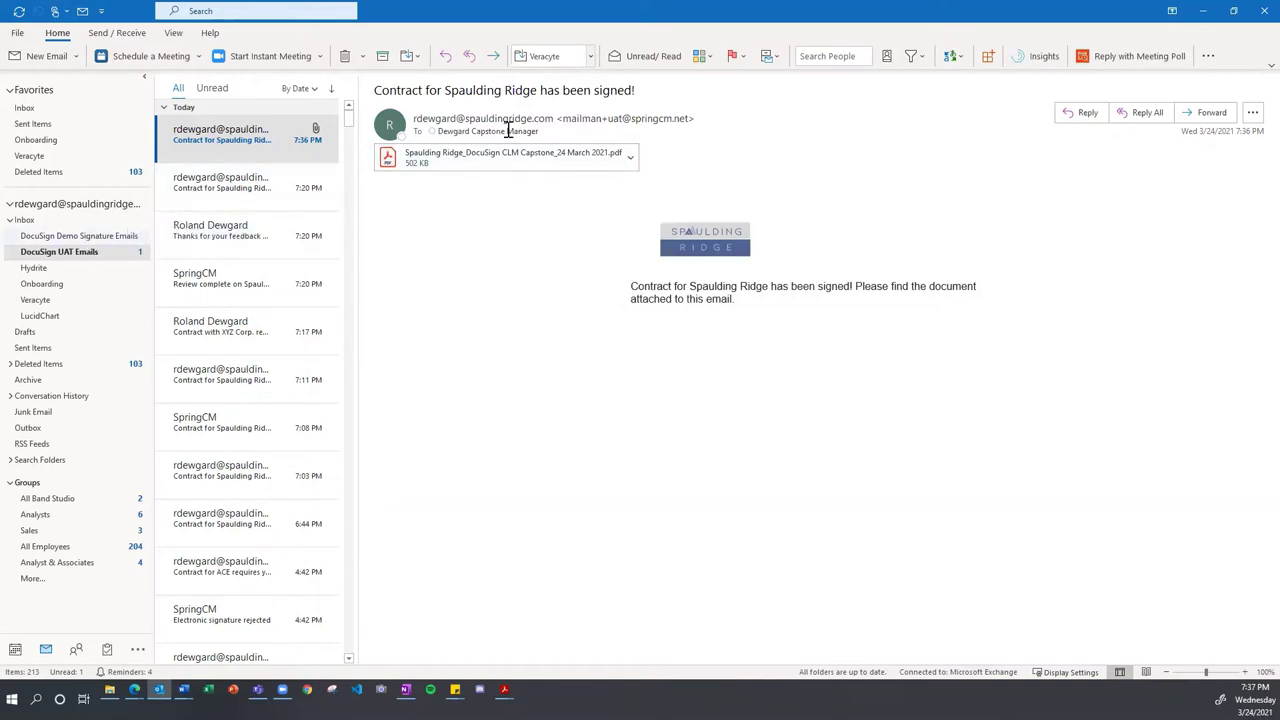
Step: Return to DocuSign CLM in the browser and refresh the In Process document folder
{"action": "left_click", "coordinate": [1203, 11]}
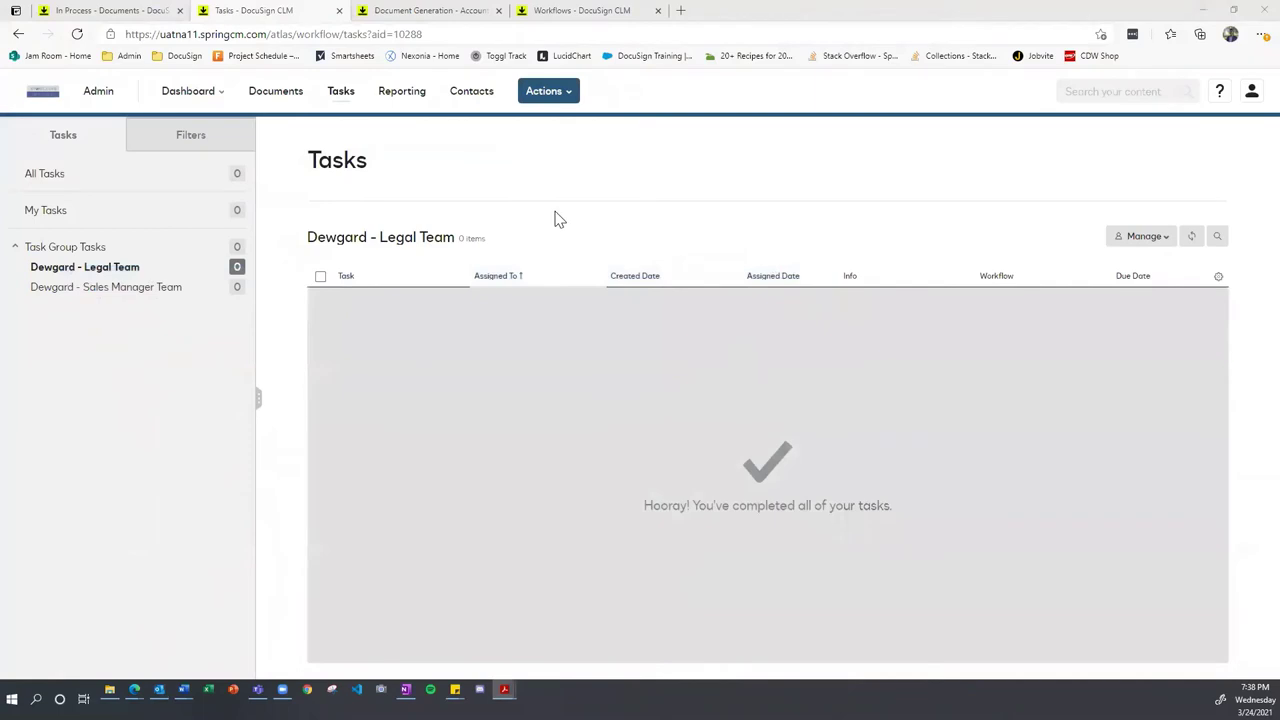
{"action": "left_click", "coordinate": [140, 12]}
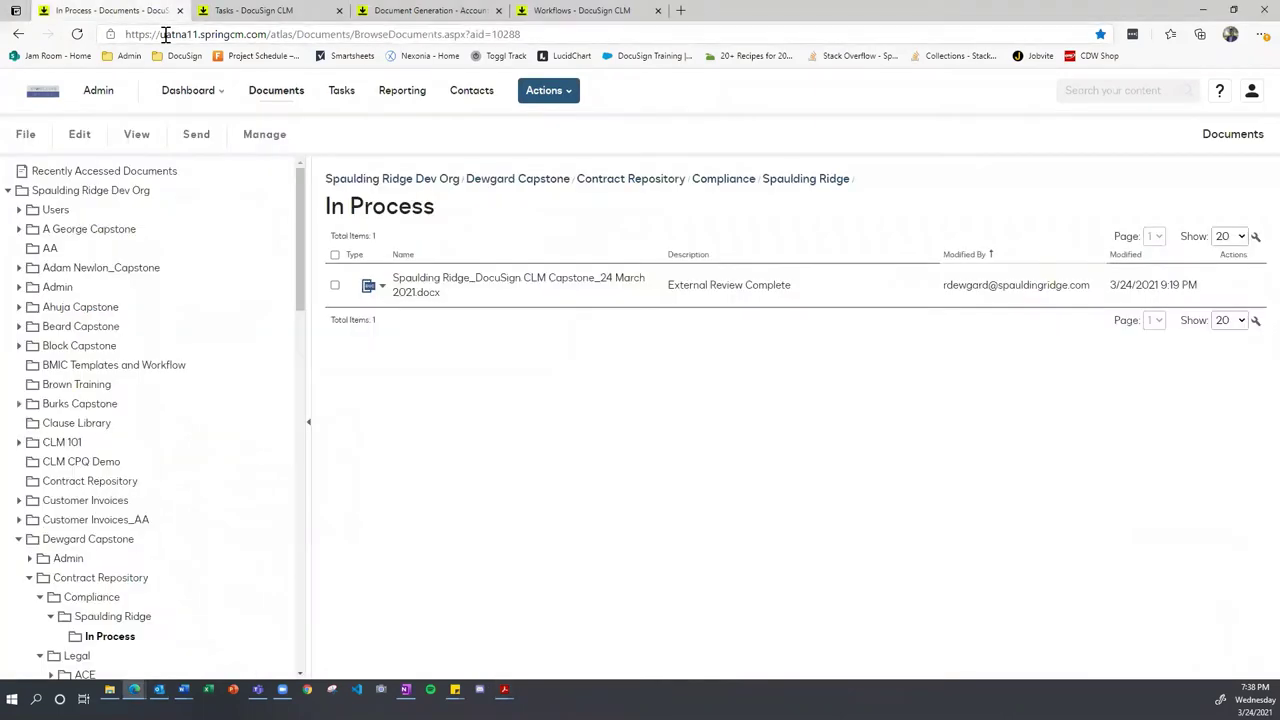
{"action": "left_click", "coordinate": [77, 35]}
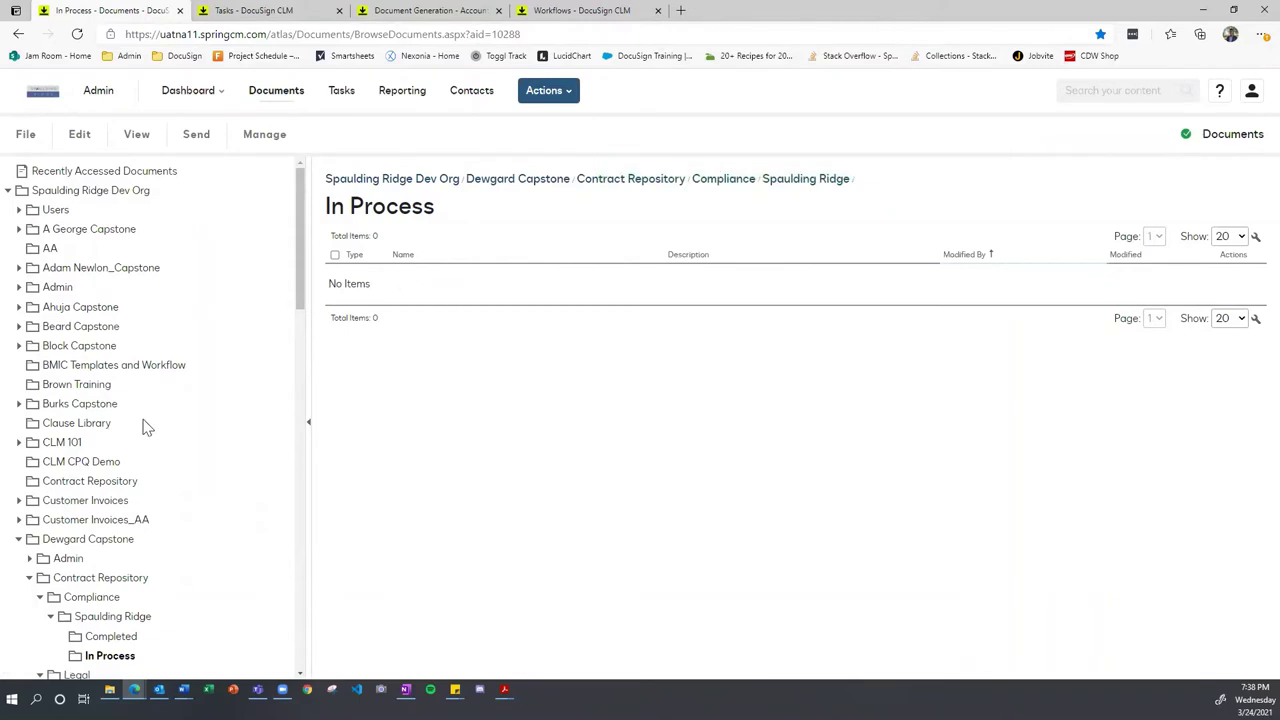
Step: Browse the capstone's Contract Repository through Compliance and Spaulding Ridge to the Completed folder
{"action": "left_click", "coordinate": [108, 543]}
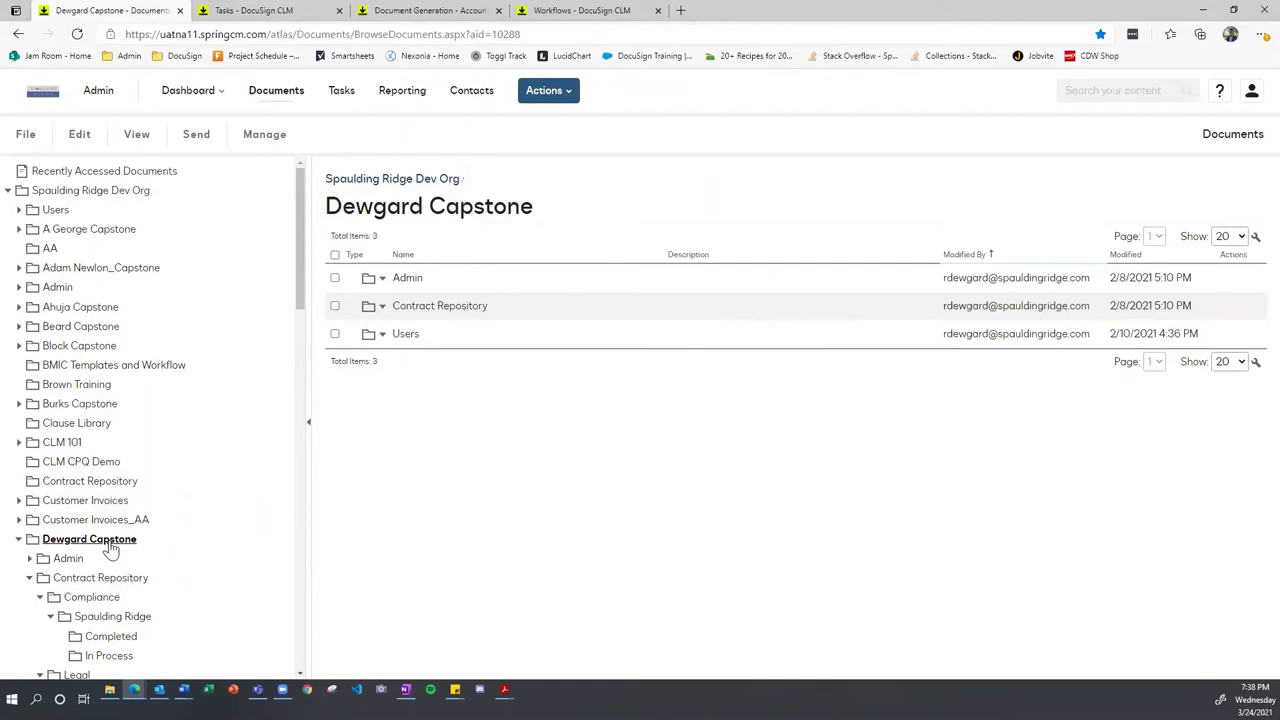
{"action": "left_click", "coordinate": [428, 313]}
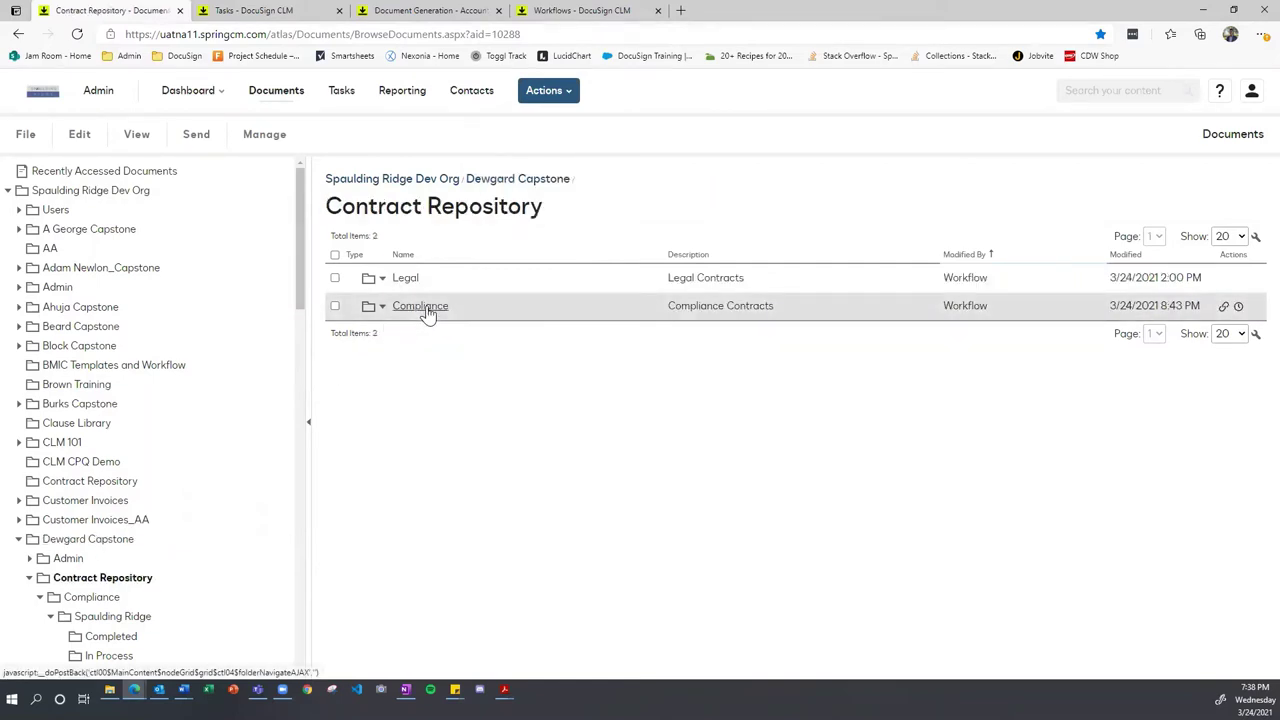
{"action": "left_click", "coordinate": [428, 313]}
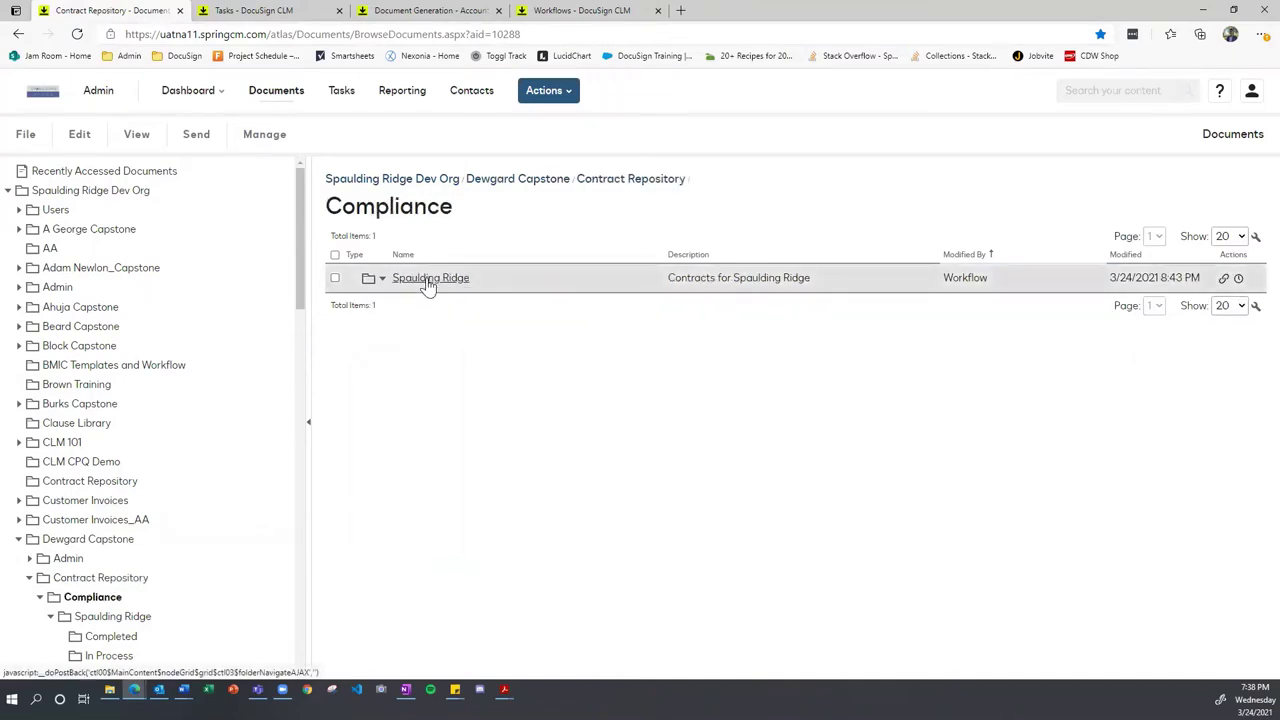
{"action": "left_click", "coordinate": [428, 280]}
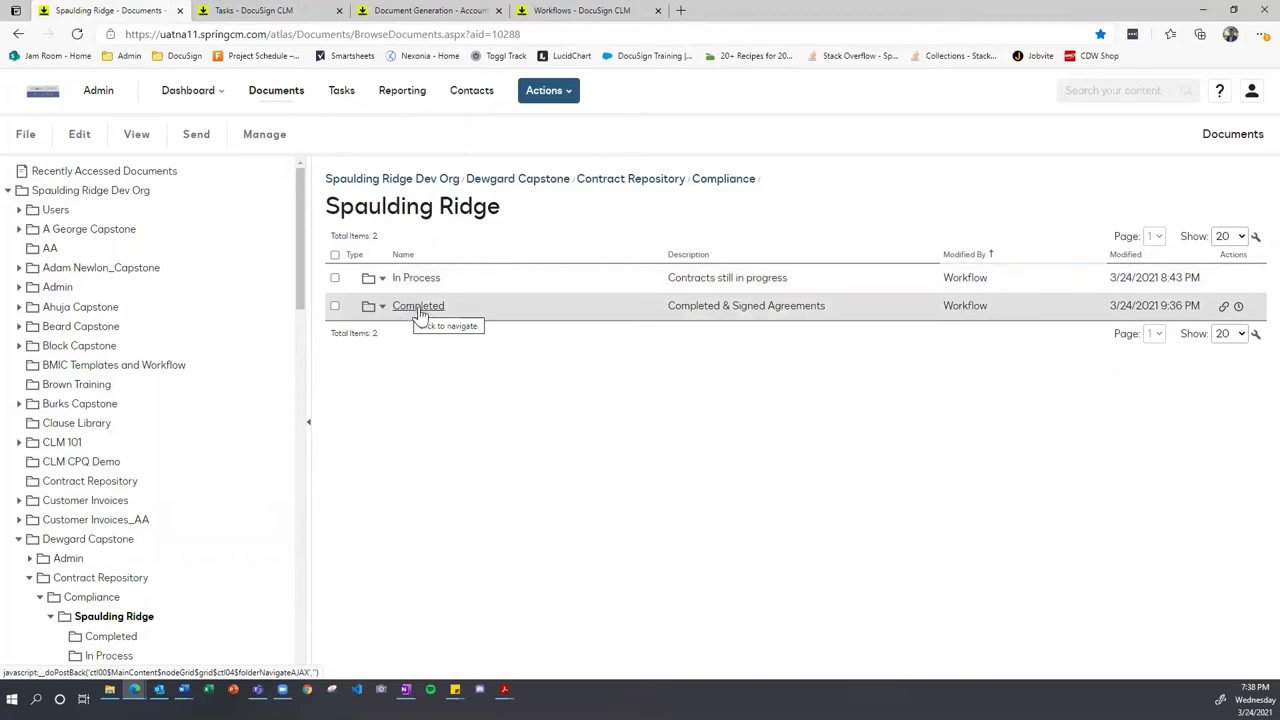
{"action": "left_click", "coordinate": [420, 313]}
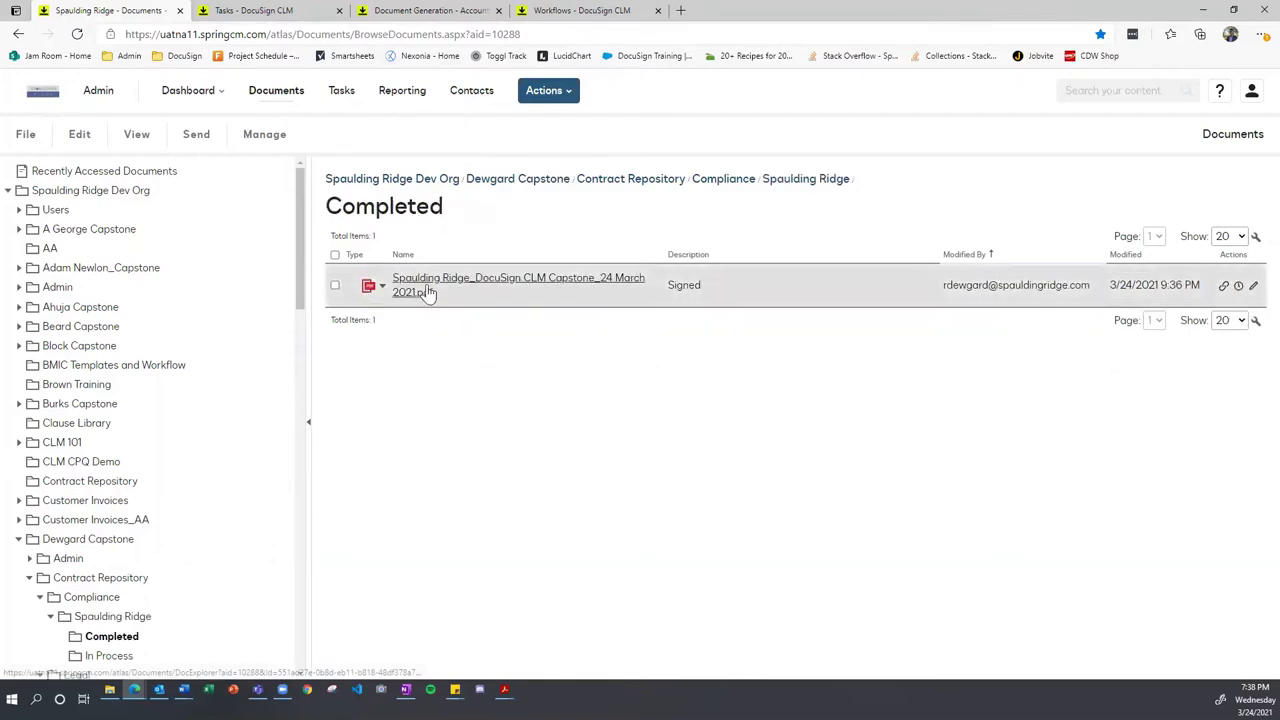
Step: Open the signed Spaulding Ridge contract PDF and examine its attributes down to the signed date, contract status and payment terms
{"action": "mouse_move", "coordinate": [368, 288]}
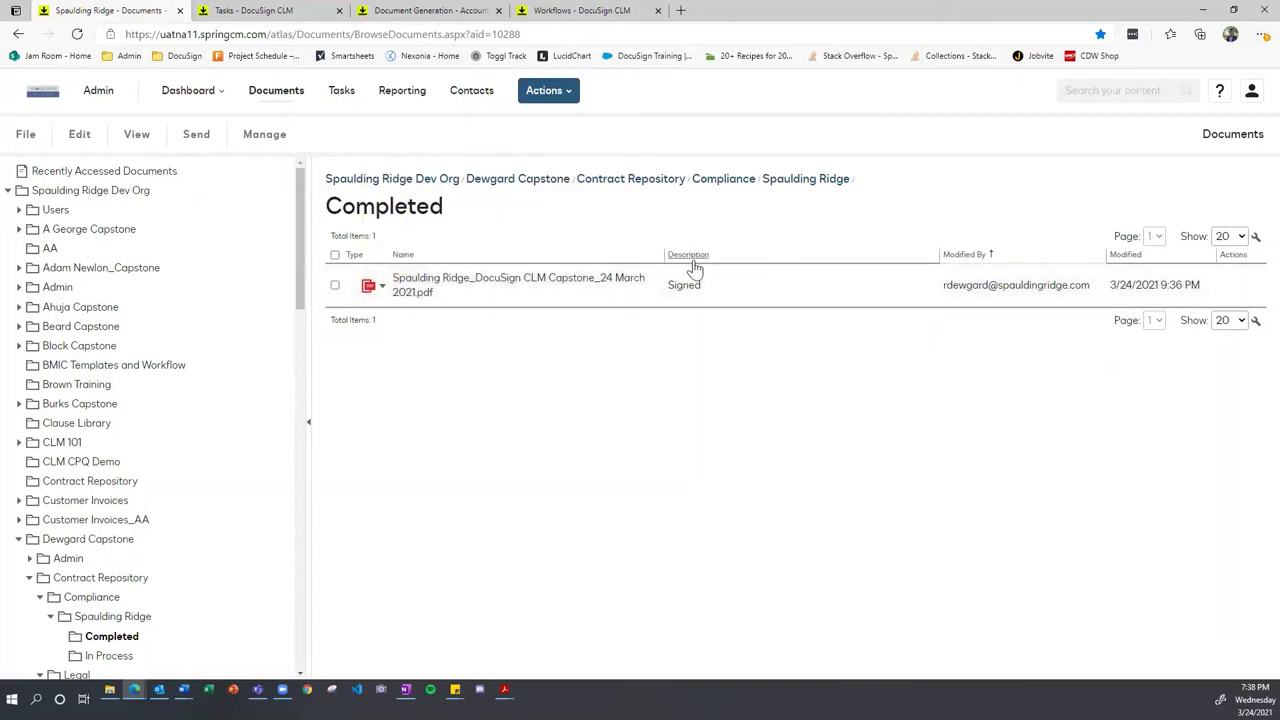
{"action": "left_click", "coordinate": [492, 282]}
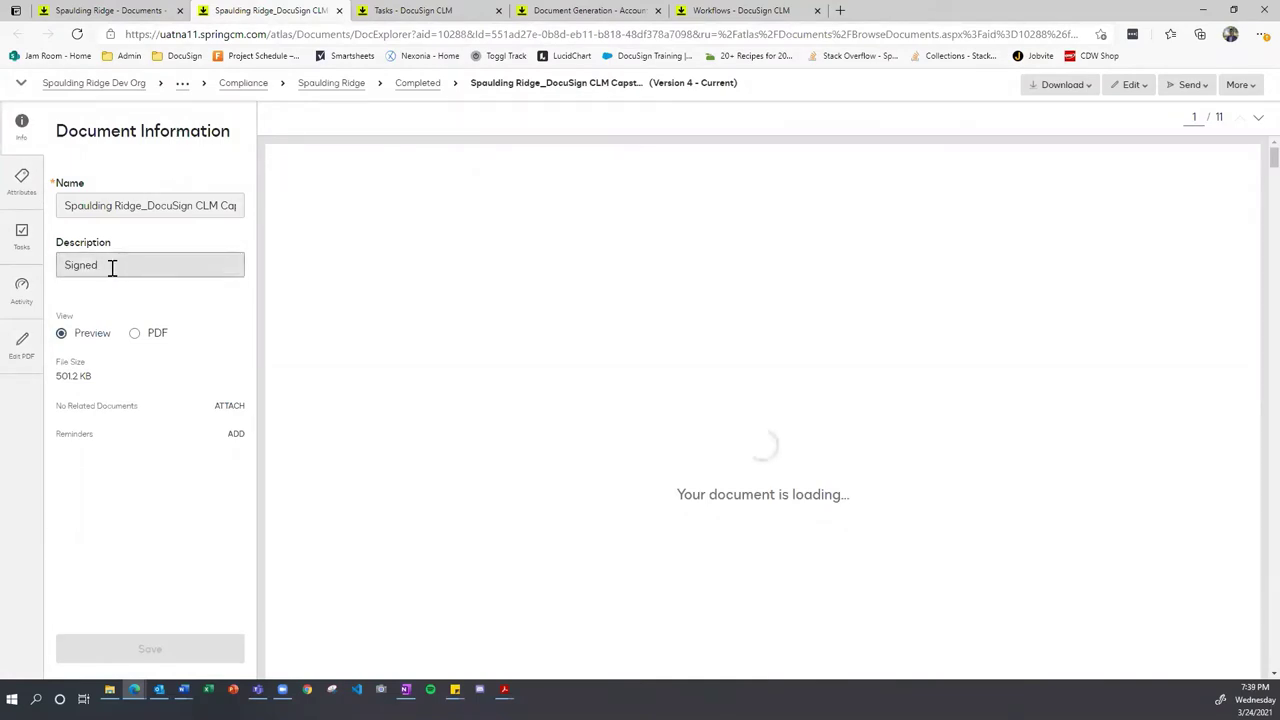
{"action": "left_click", "coordinate": [22, 180]}
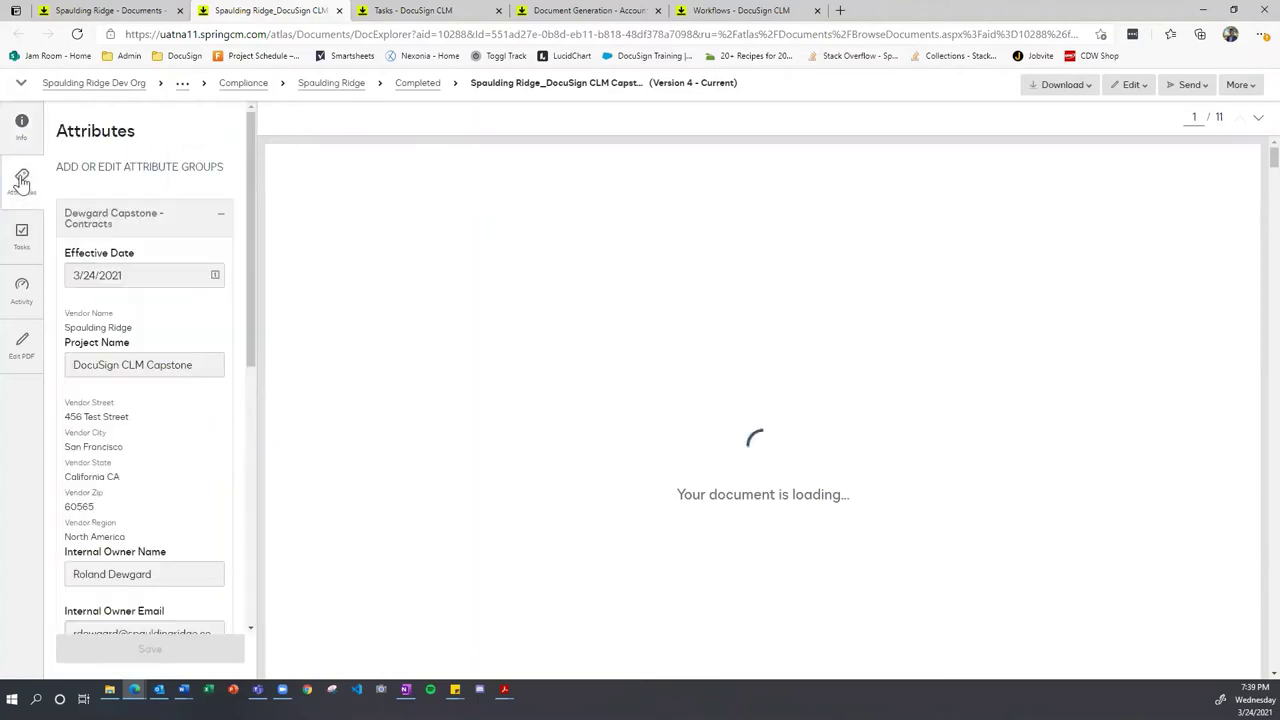
{"action": "scroll", "coordinate": [135, 195], "scroll_direction": "down", "scroll_amount": 2}
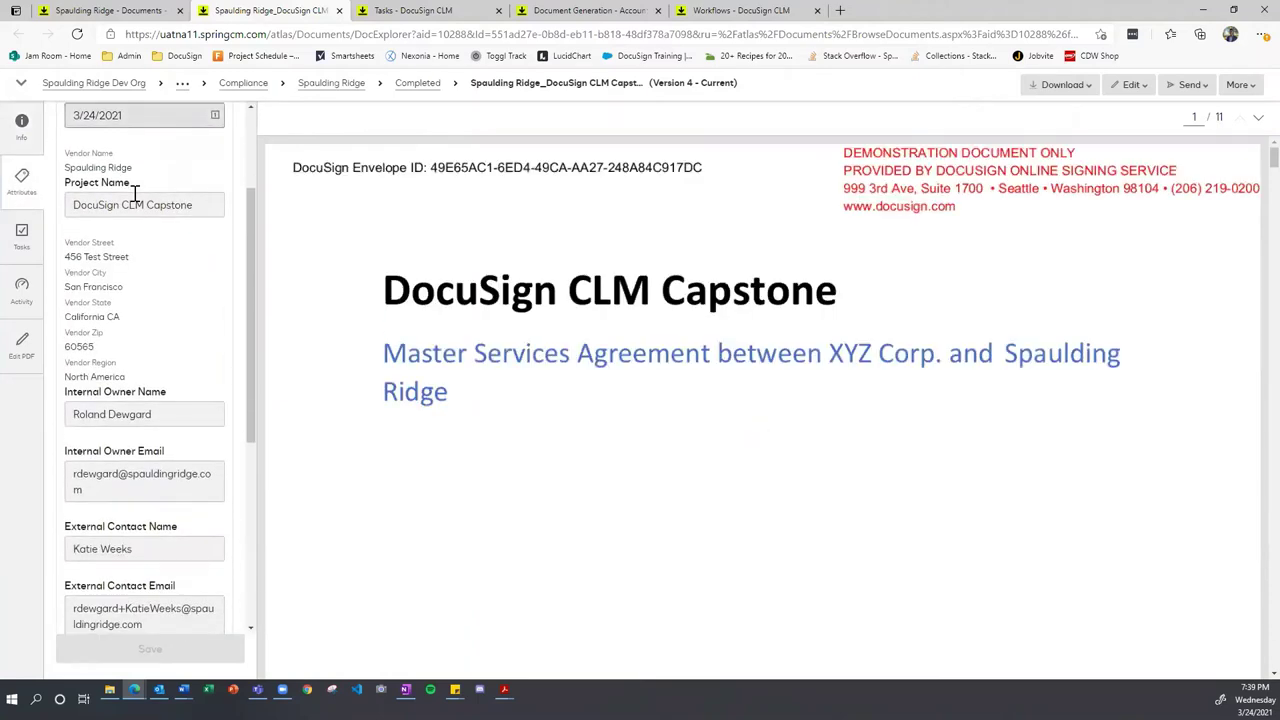
{"action": "scroll", "coordinate": [133, 195], "scroll_direction": "down", "scroll_amount": 4}
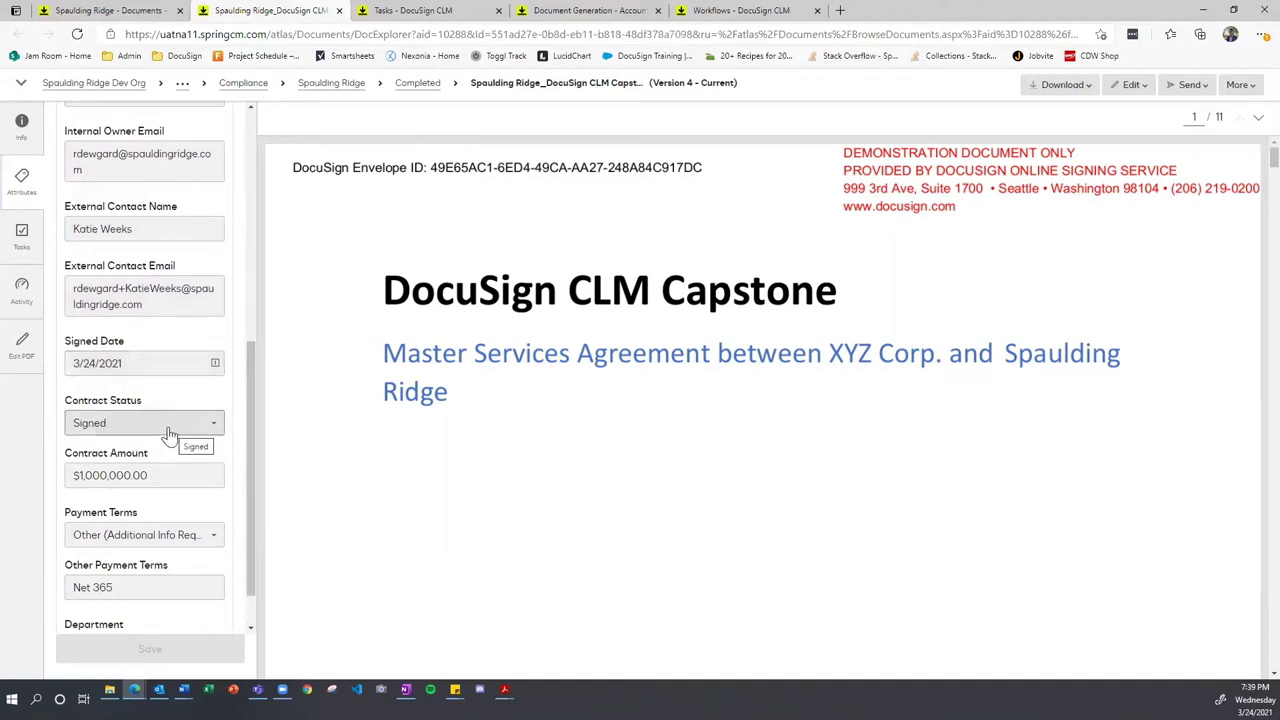
Step: Check the signature blocks on pages 10 and 11, close the contract and return to the Spaulding Ridge folder
{"action": "key", "text": "End"}
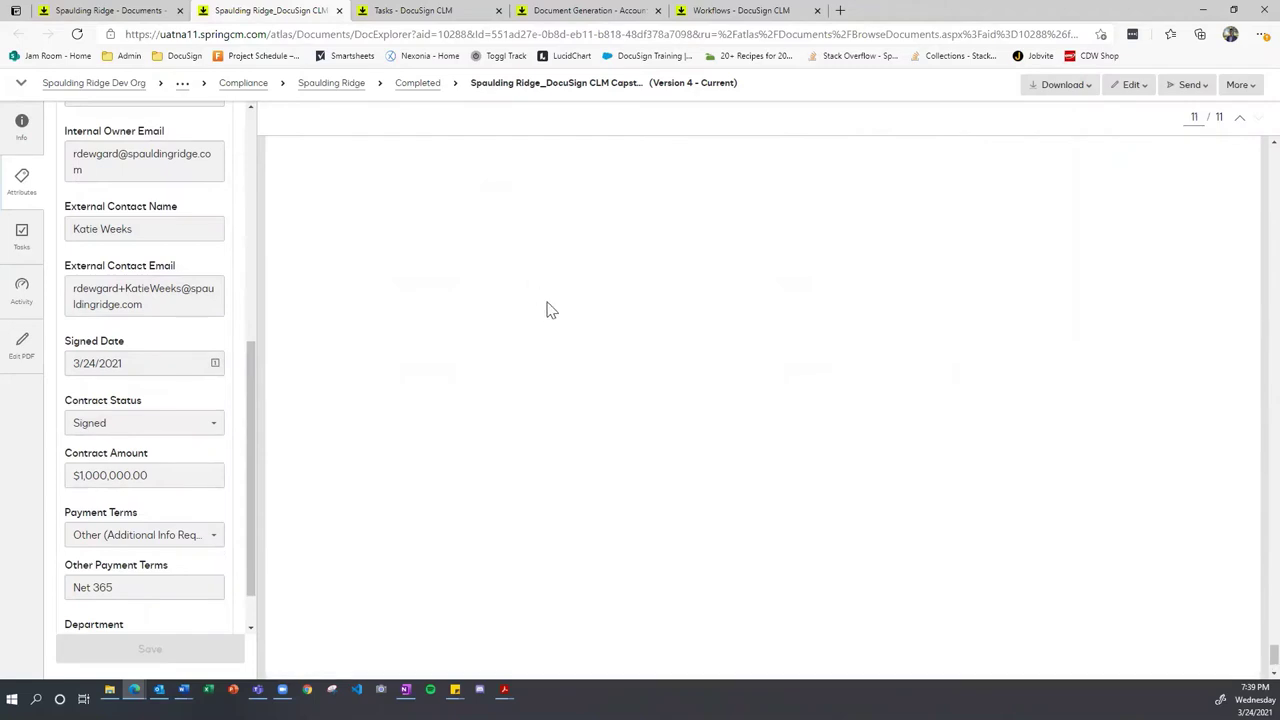
{"action": "scroll", "coordinate": [547, 304], "scroll_direction": "up", "scroll_amount": 5}
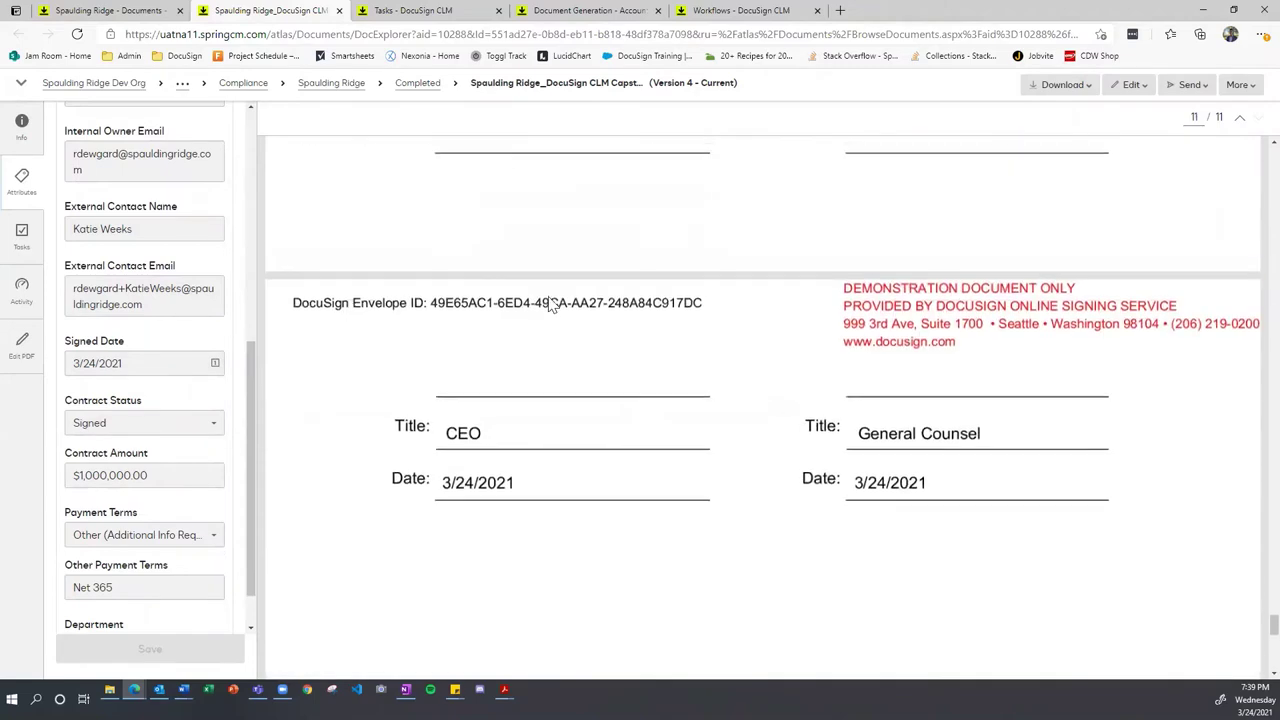
{"action": "scroll", "coordinate": [547, 304], "scroll_direction": "up", "scroll_amount": 1}
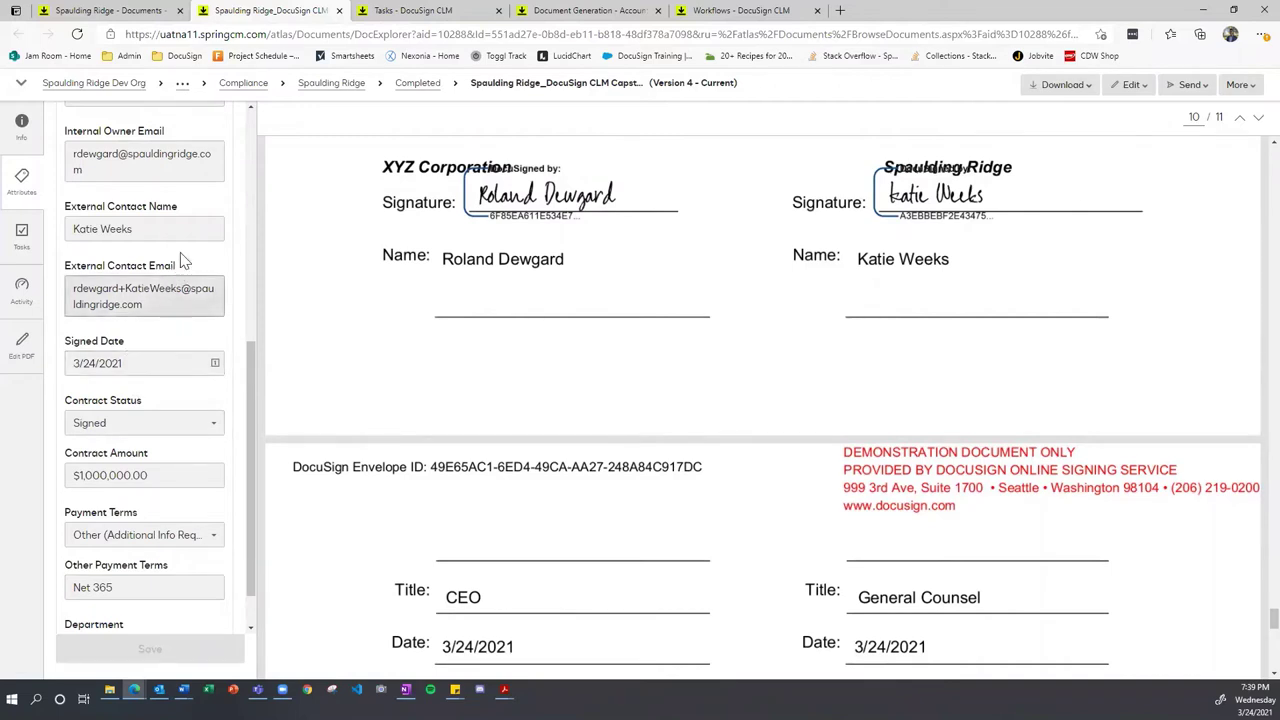
{"action": "left_click", "coordinate": [339, 10]}
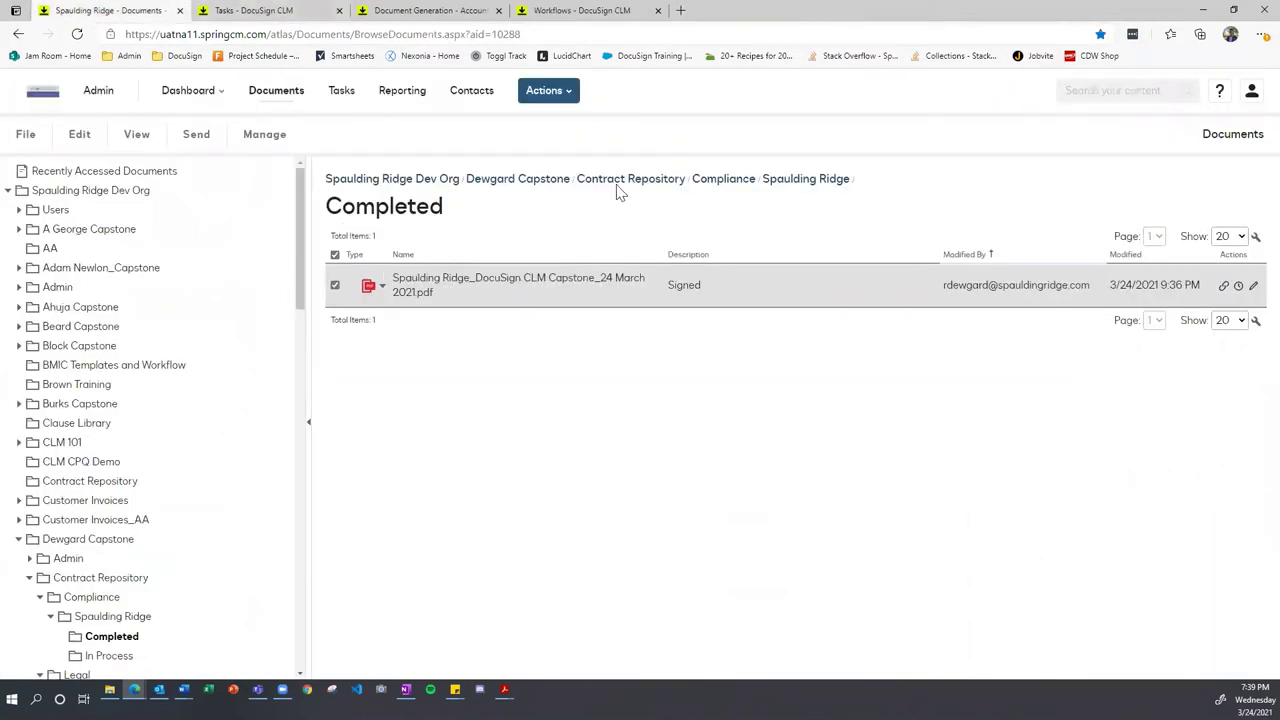
{"action": "left_click", "coordinate": [773, 185]}
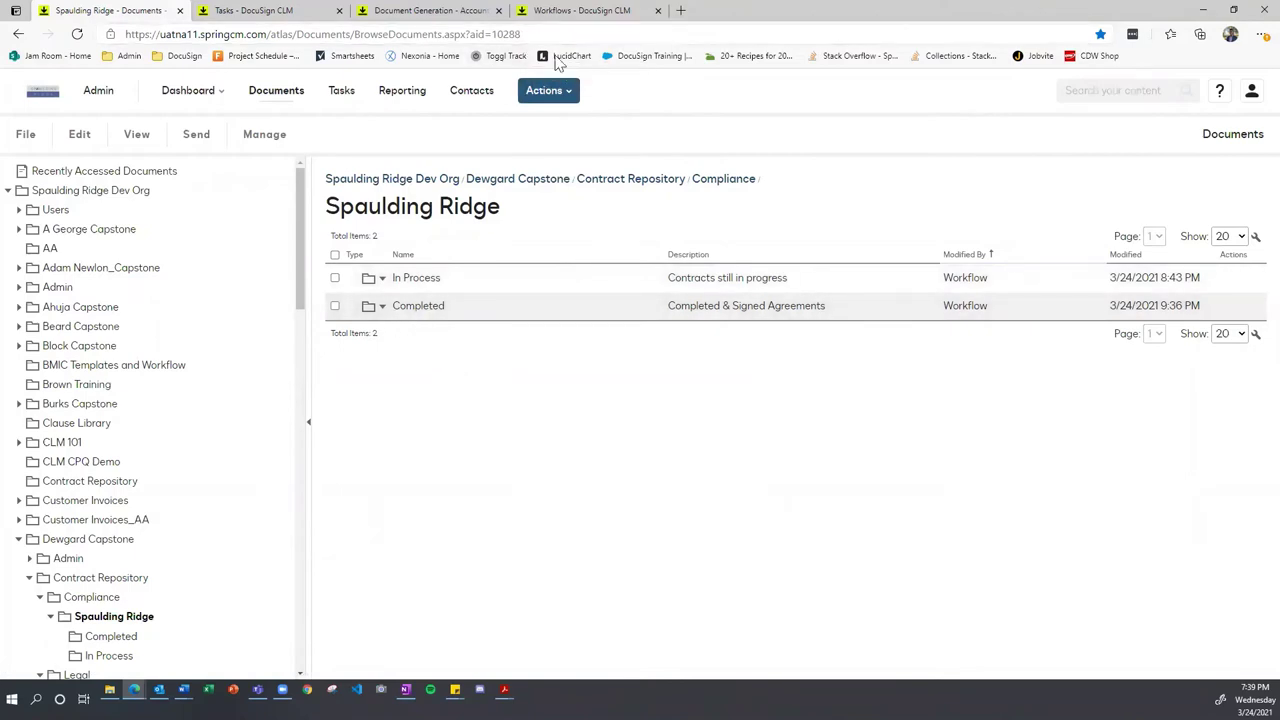
Step: Go to the task list, start the capstone's contract generation action and choose the Standard Template
{"action": "left_click", "coordinate": [280, 14]}
{"action": "left_click", "coordinate": [548, 91]}
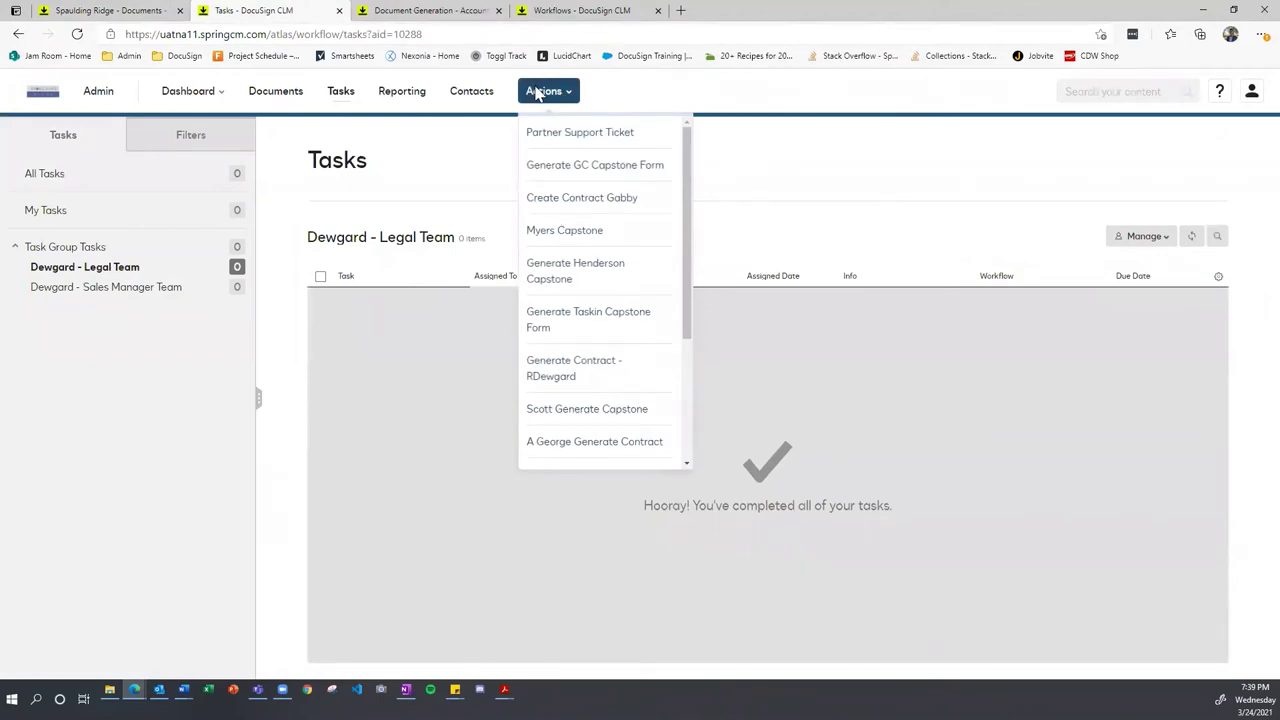
{"action": "left_click", "coordinate": [572, 370]}
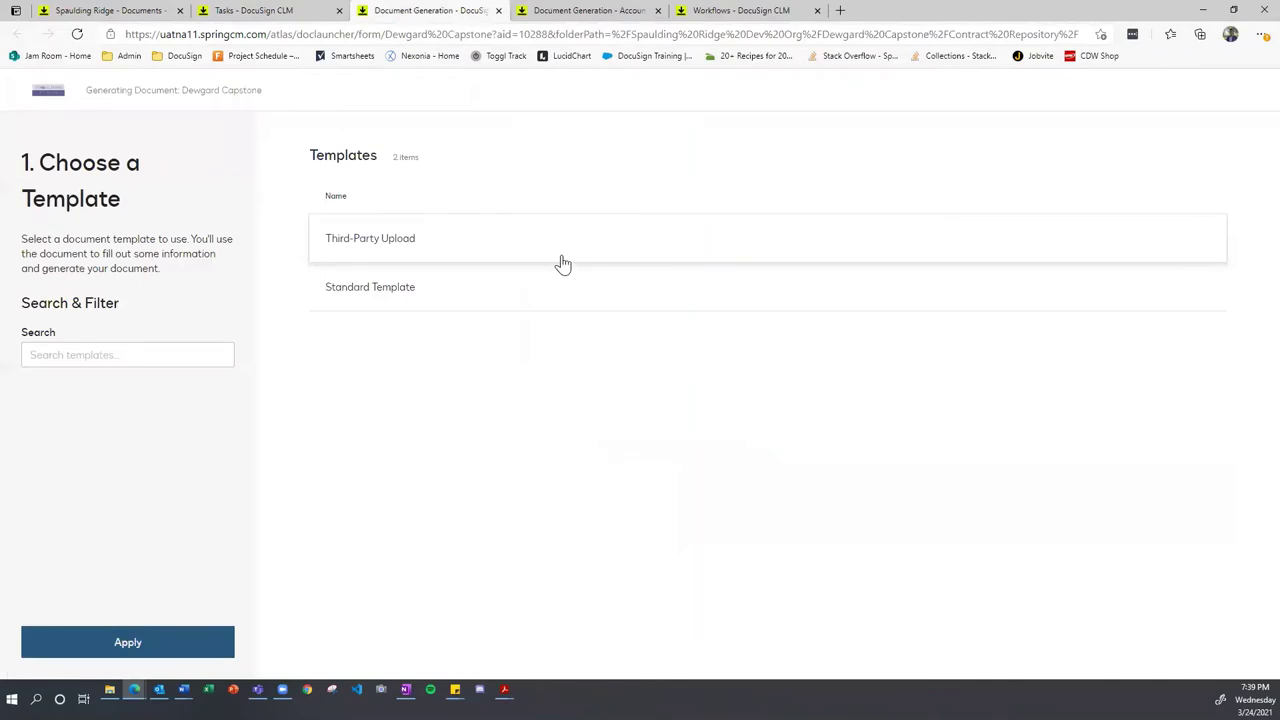
{"action": "double_click", "coordinate": [364, 291]}
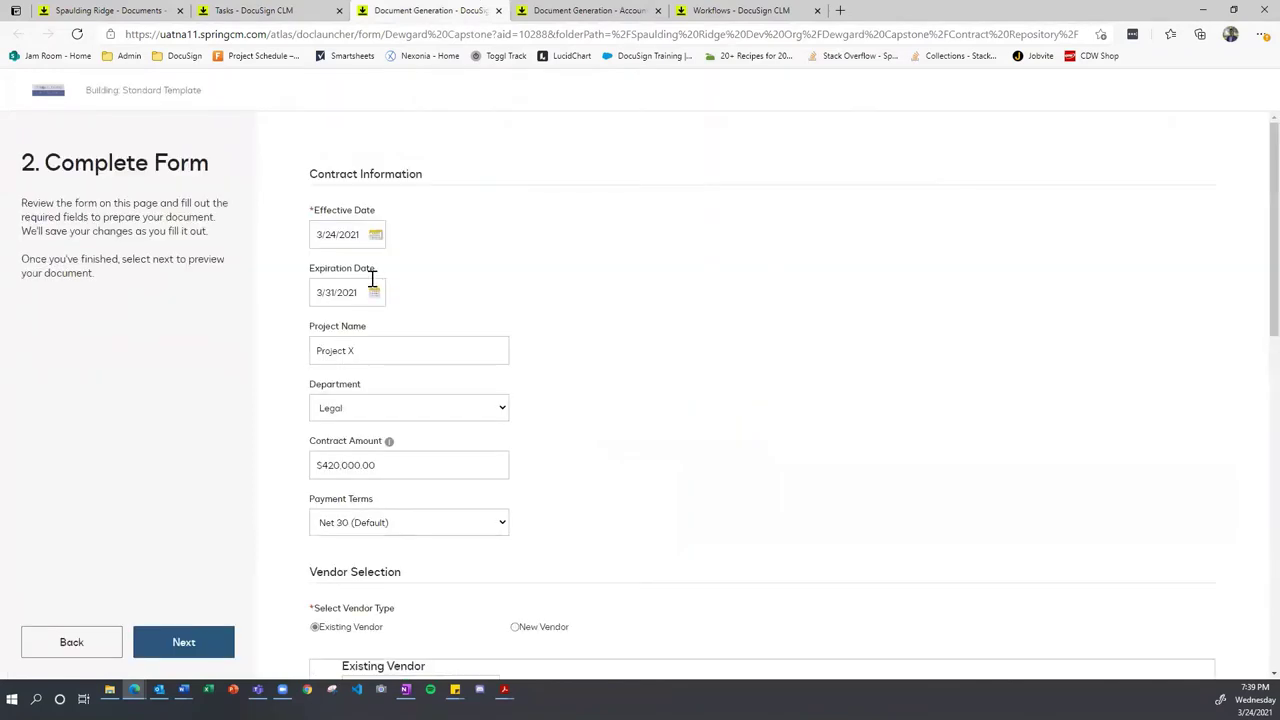
Step: Keep the project name Project X and set the contract's department to Compliance
{"action": "left_click_drag", "start_coordinate": [370, 348], "coordinate": [268, 367]}
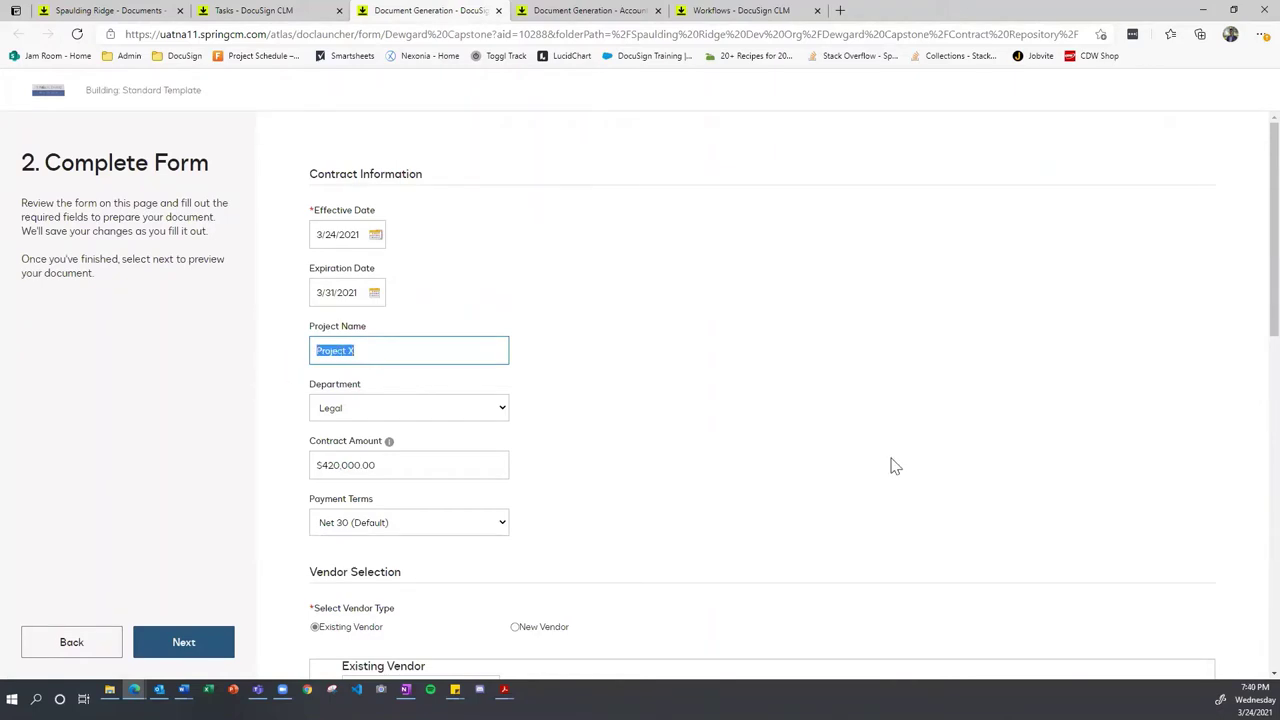
{"action": "key", "text": "End"}
{"action": "left_click", "coordinate": [363, 418]}
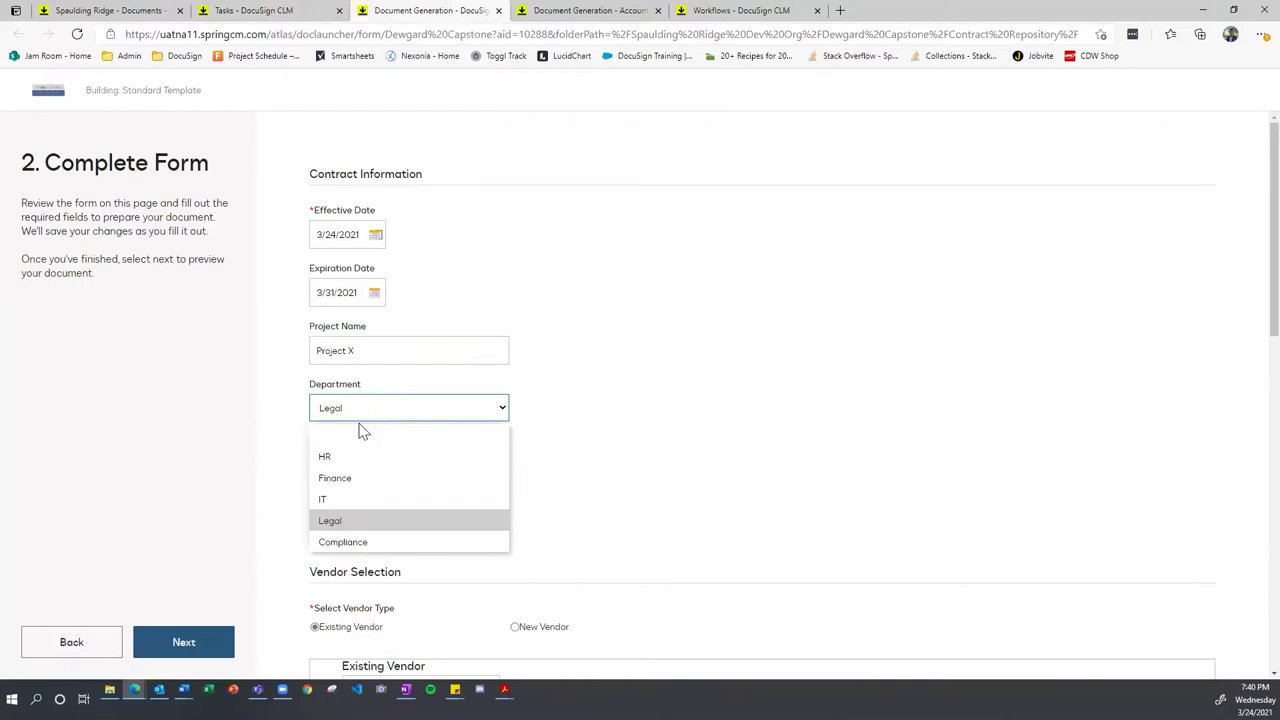
{"action": "left_click", "coordinate": [368, 543]}
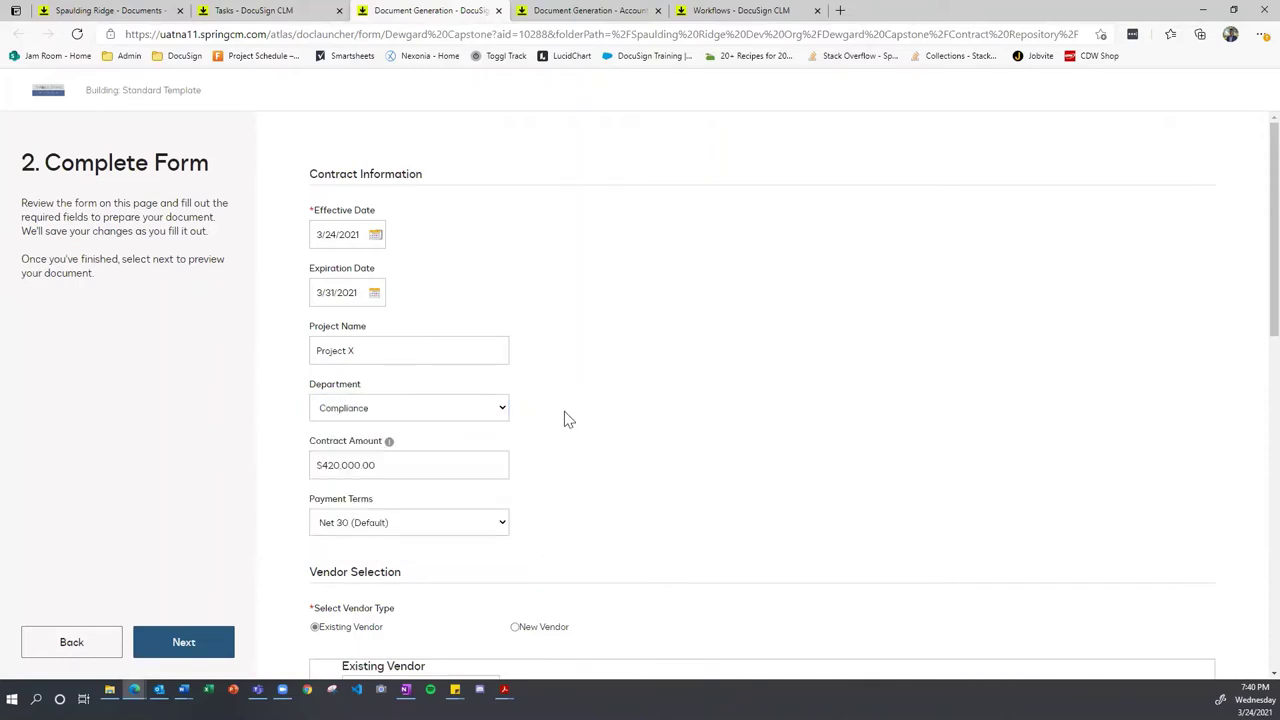
Step: Select Spaulding Ridge as the existing vendor, check the address and signatory details, and try to preview the contract
{"action": "scroll", "coordinate": [400, 420], "scroll_direction": "down", "scroll_amount": 3}
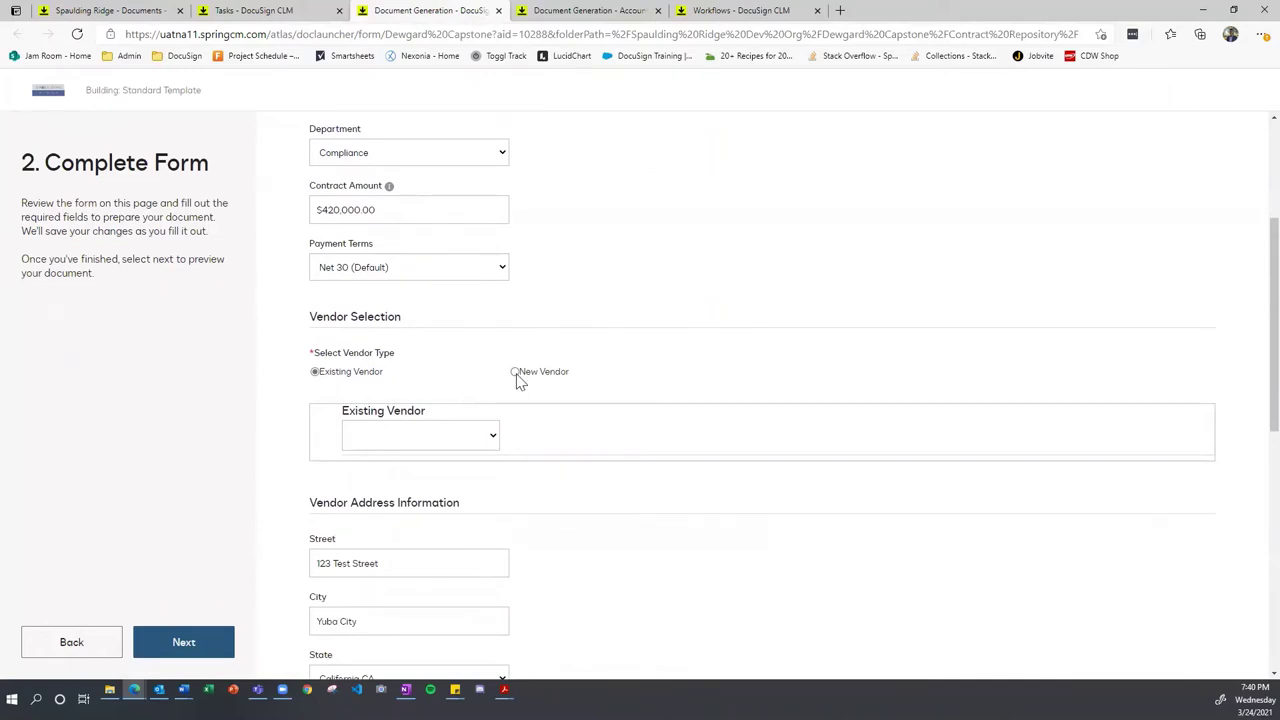
{"action": "left_click", "coordinate": [476, 451]}
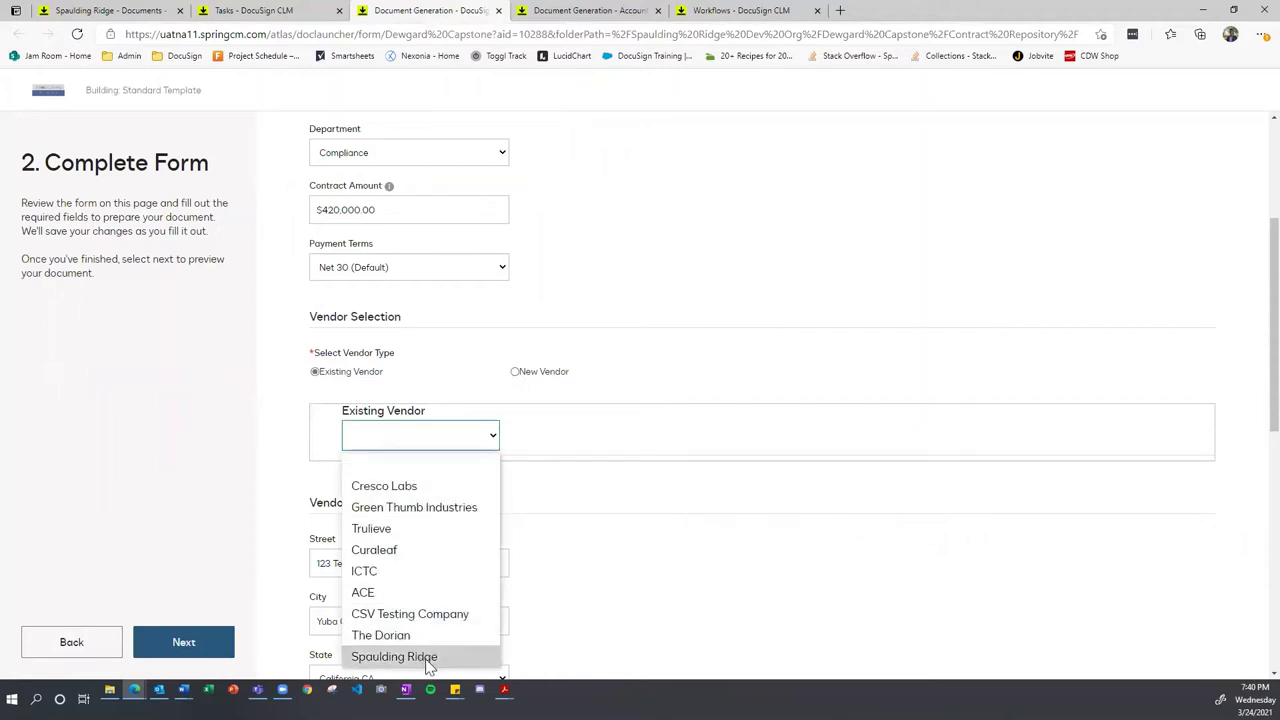
{"action": "left_click", "coordinate": [387, 660]}
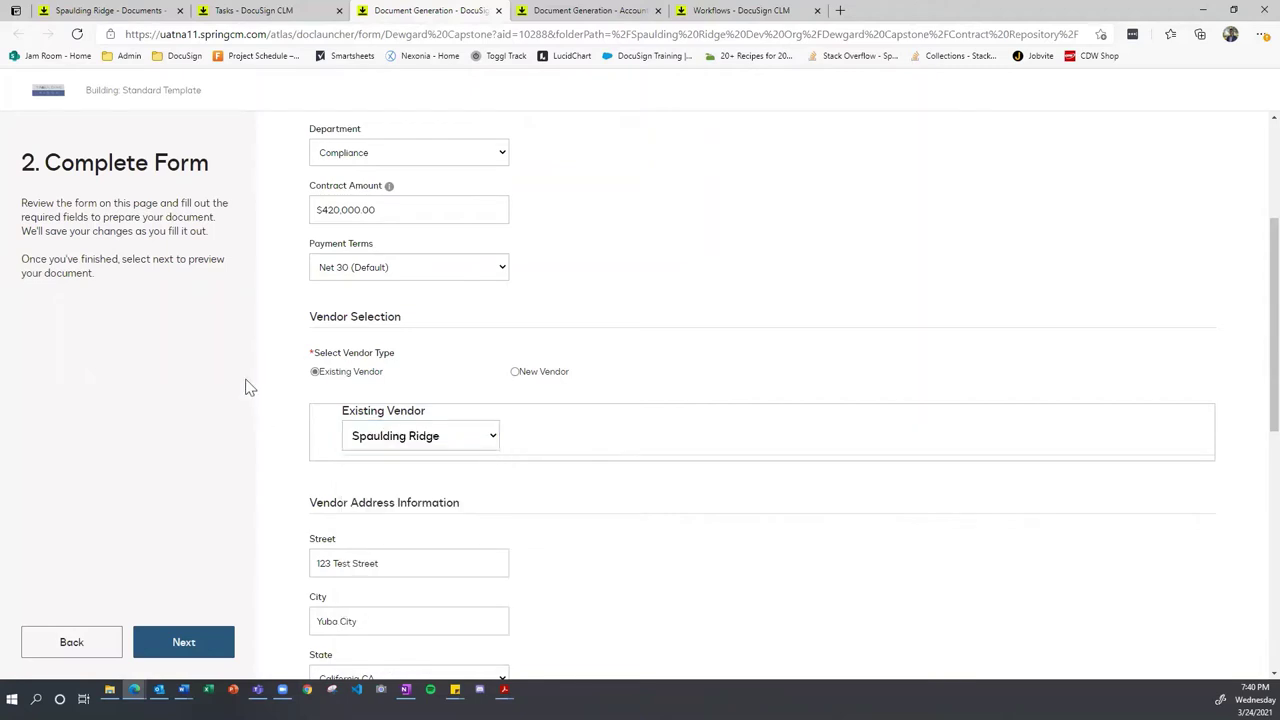
{"action": "scroll", "coordinate": [262, 395], "scroll_direction": "up", "scroll_amount": 1}
{"action": "scroll", "coordinate": [270, 400], "scroll_direction": "down", "scroll_amount": 2}
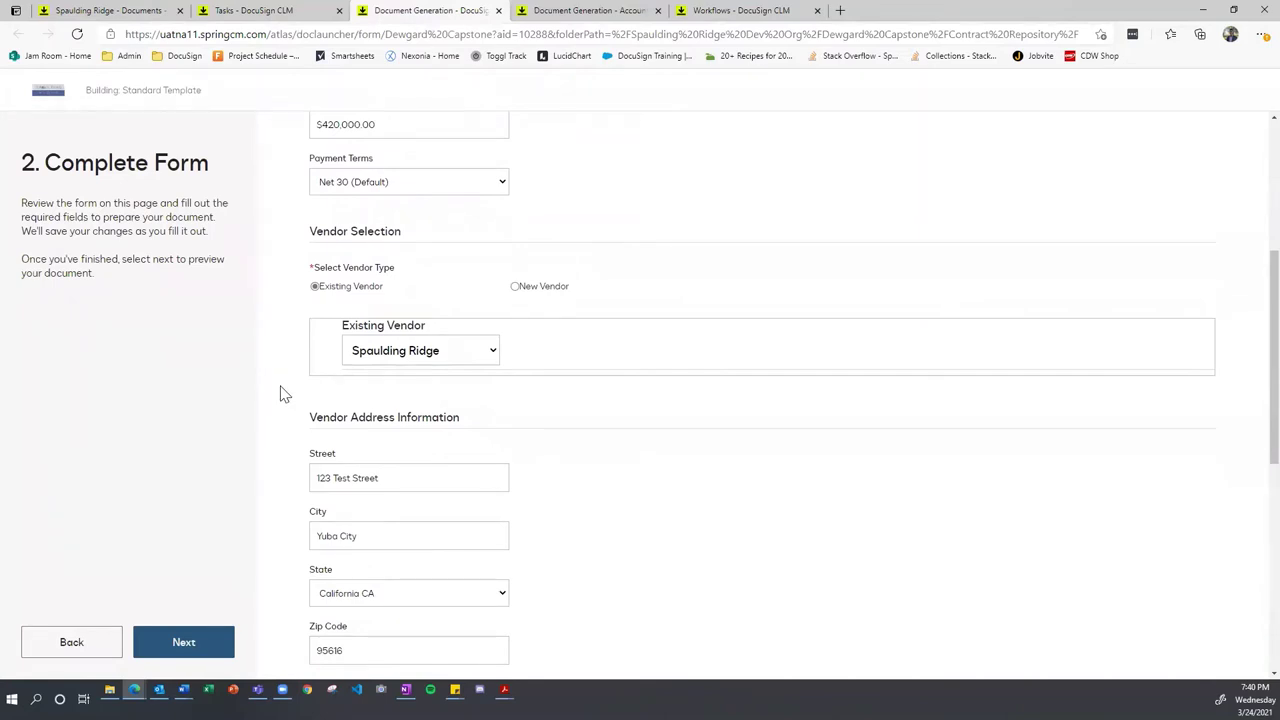
{"action": "scroll", "coordinate": [282, 390], "scroll_direction": "down", "scroll_amount": 1}
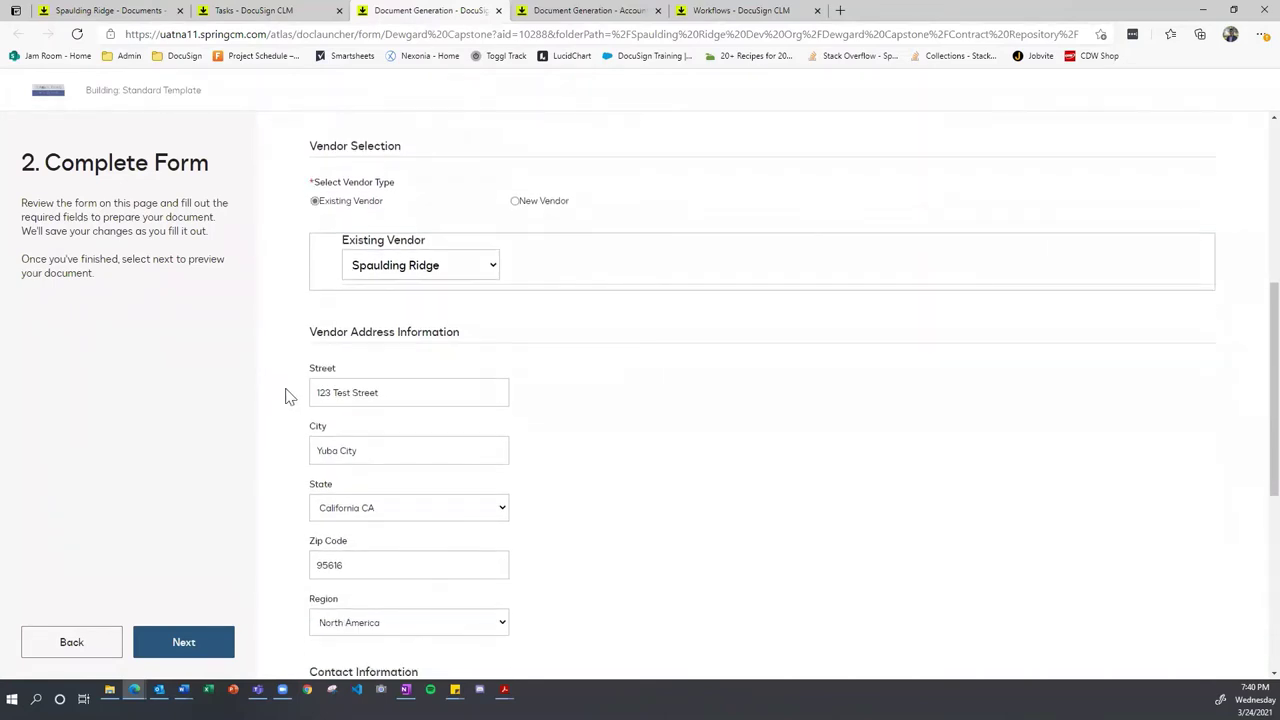
{"action": "scroll", "coordinate": [284, 388], "scroll_direction": "down", "scroll_amount": 1}
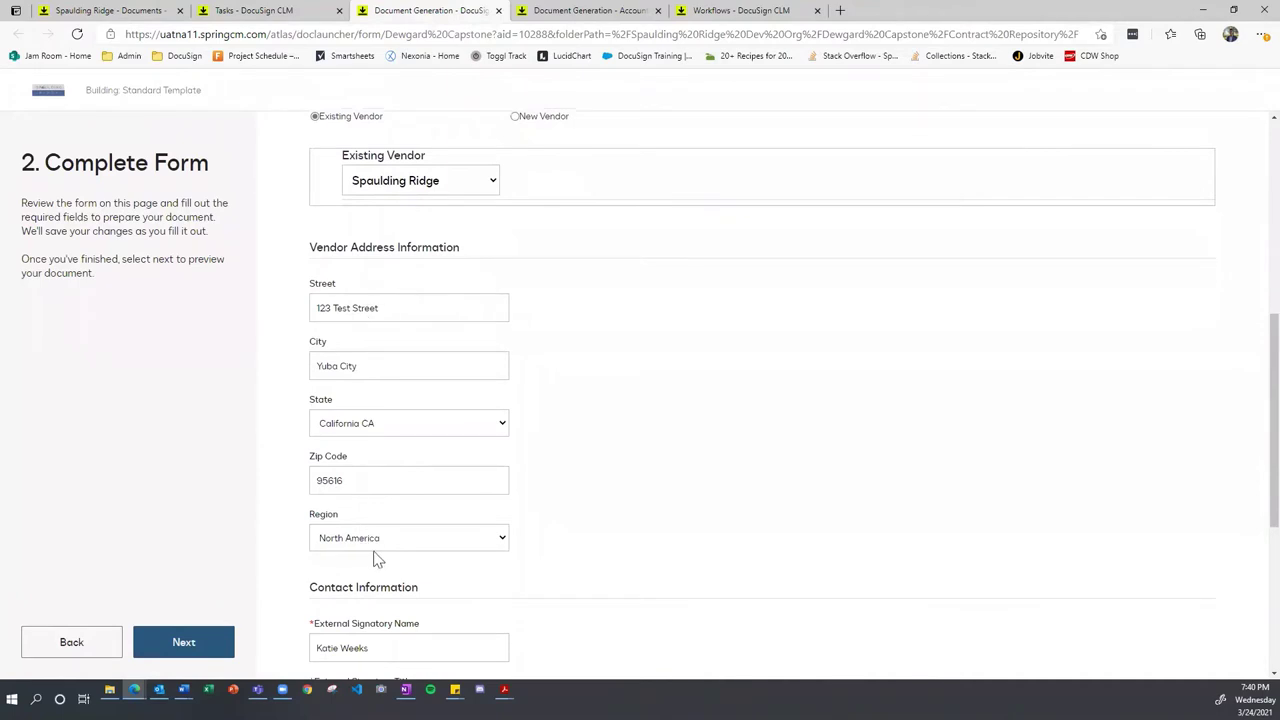
{"action": "scroll", "coordinate": [443, 377], "scroll_direction": "down", "scroll_amount": 4}
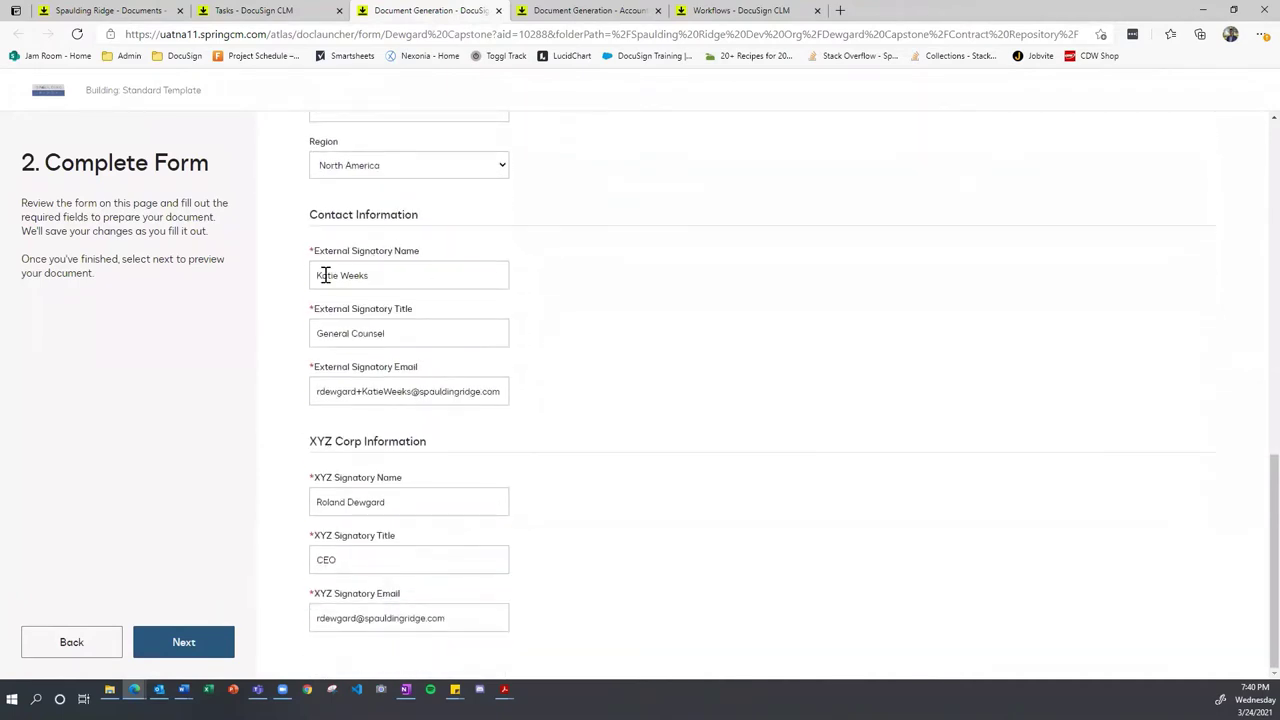
{"action": "left_click", "coordinate": [183, 641]}
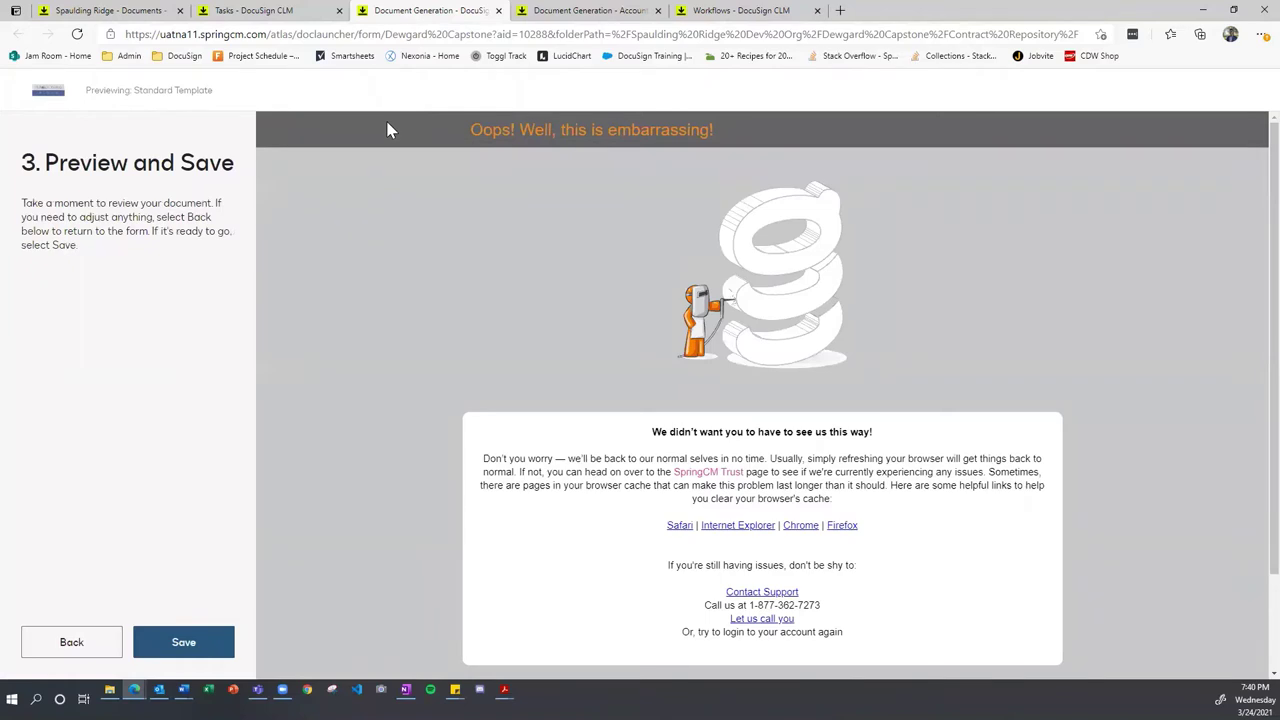
Step: Reload the document generator, reopen the Standard Template form, select Spaulding Ridge as the existing vendor, and continue to the preview
{"action": "left_click", "coordinate": [78, 35]}
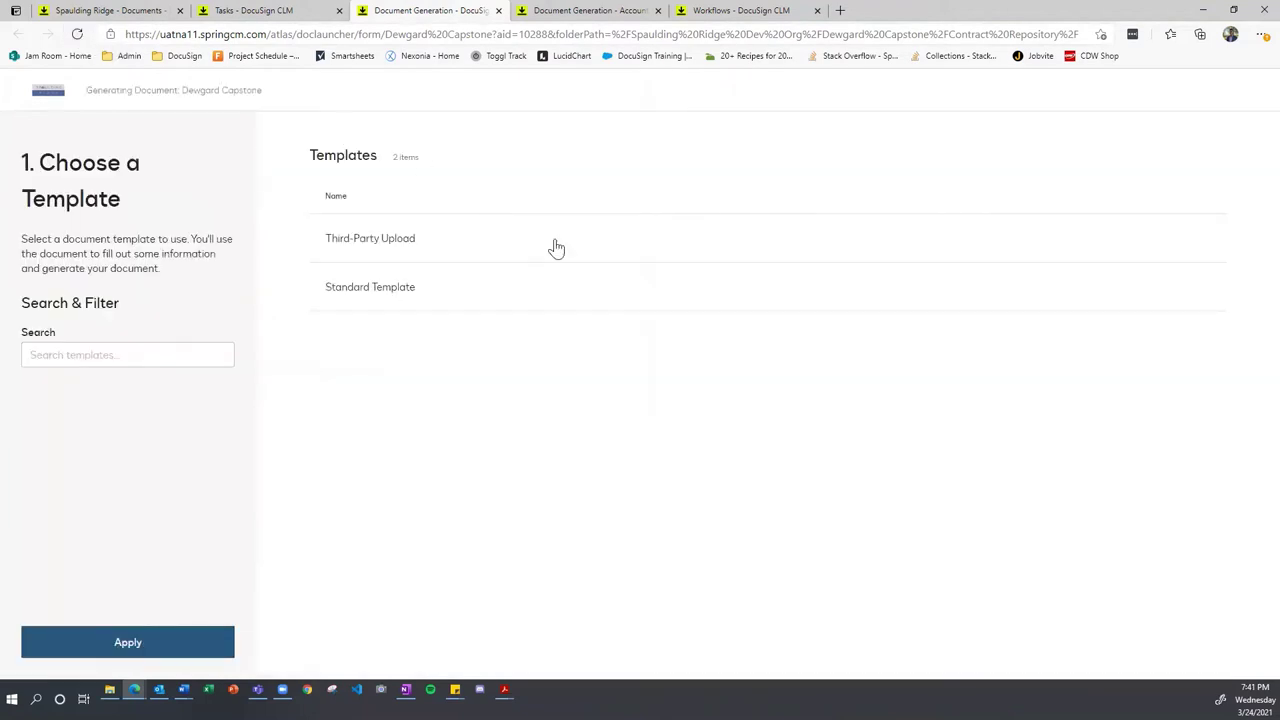
{"action": "left_click", "coordinate": [431, 285]}
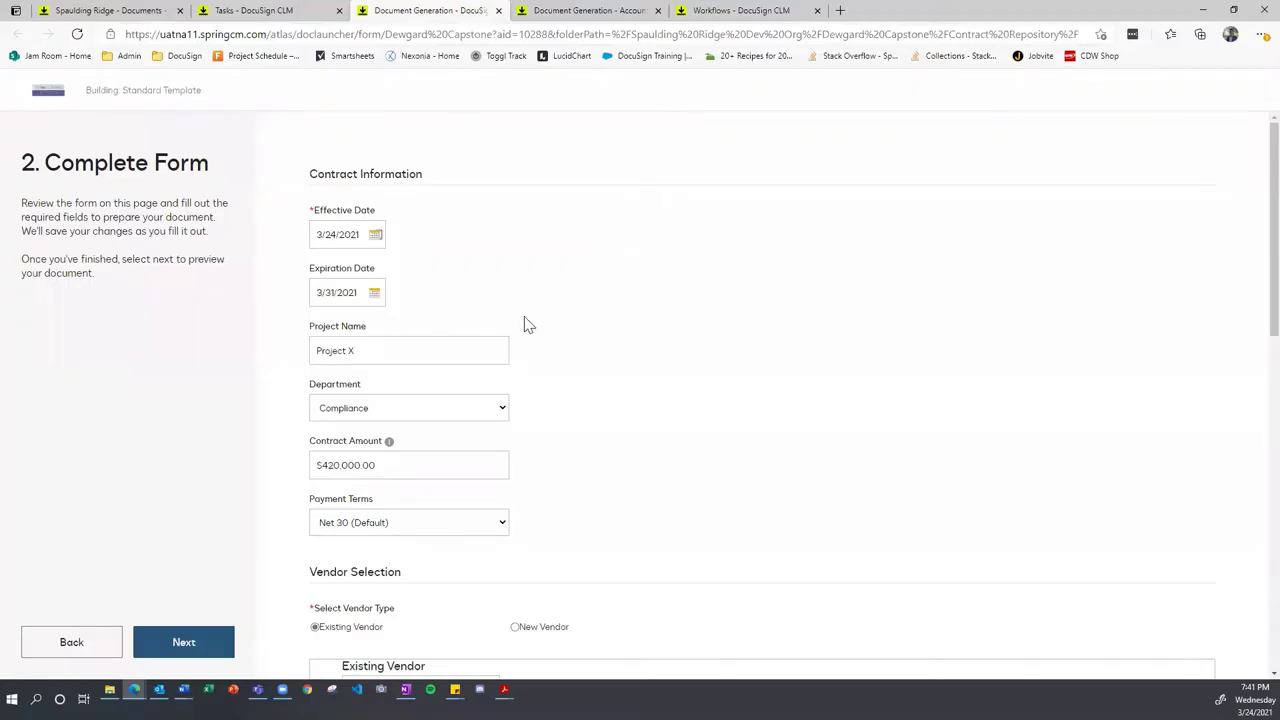
{"action": "scroll", "coordinate": [556, 260], "scroll_direction": "down", "scroll_amount": 1}
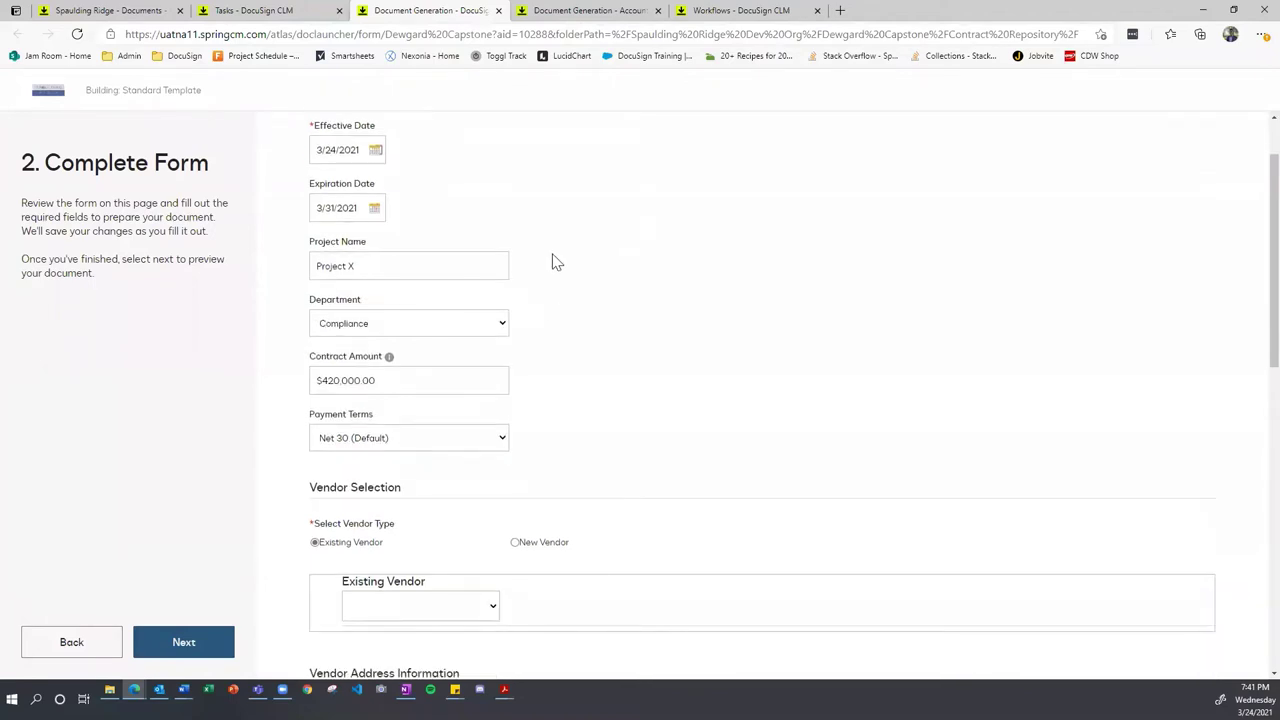
{"action": "scroll", "coordinate": [556, 262], "scroll_direction": "down", "scroll_amount": 2}
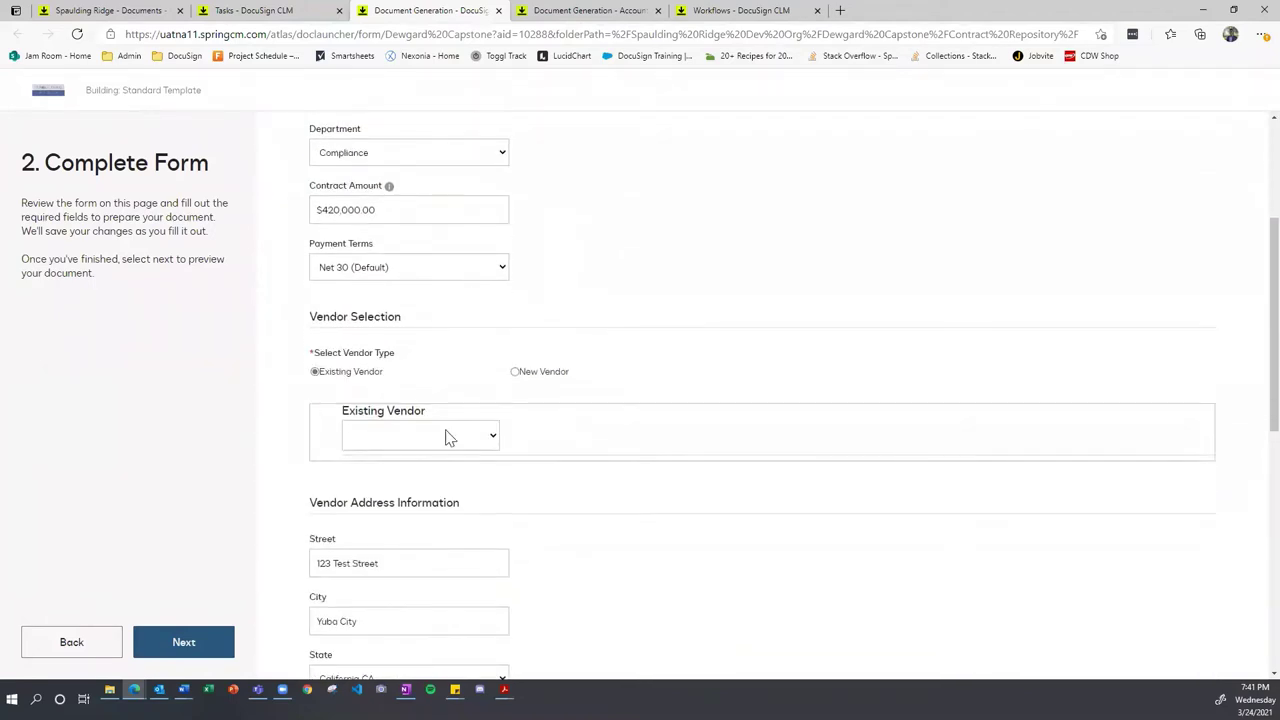
{"action": "left_click", "coordinate": [447, 437]}
{"action": "left_click", "coordinate": [445, 653]}
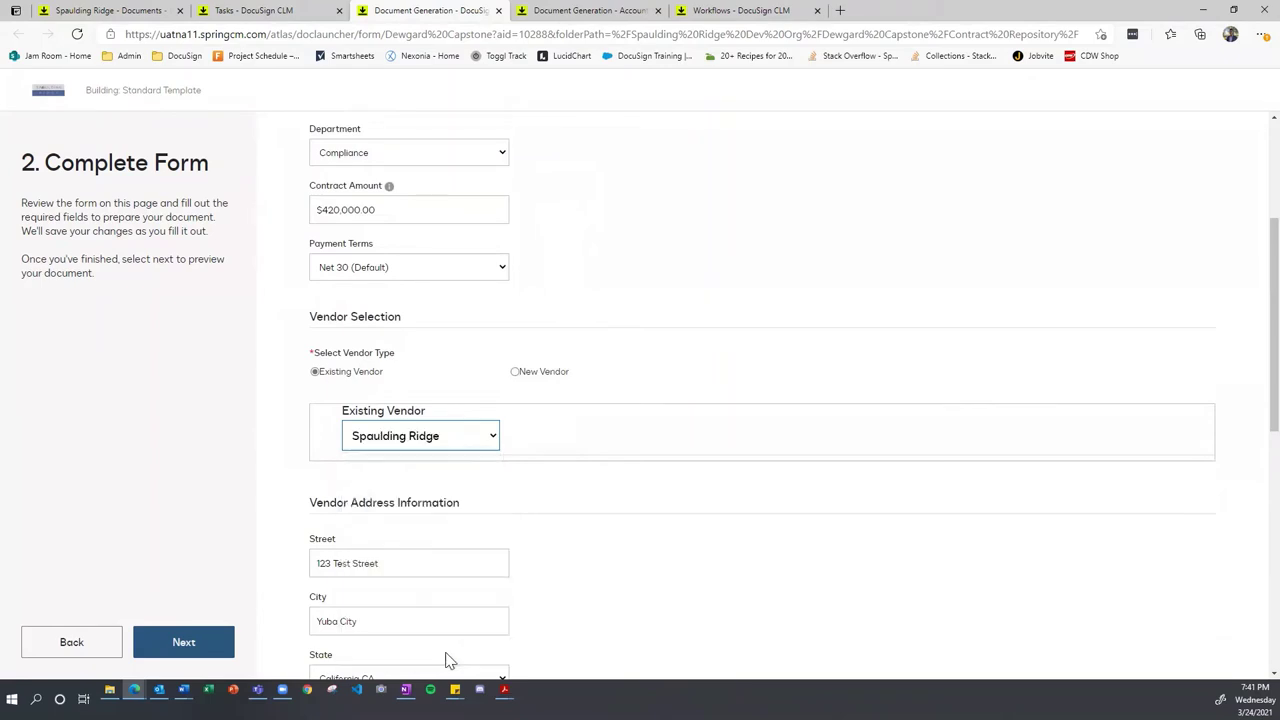
{"action": "left_click", "coordinate": [691, 361]}
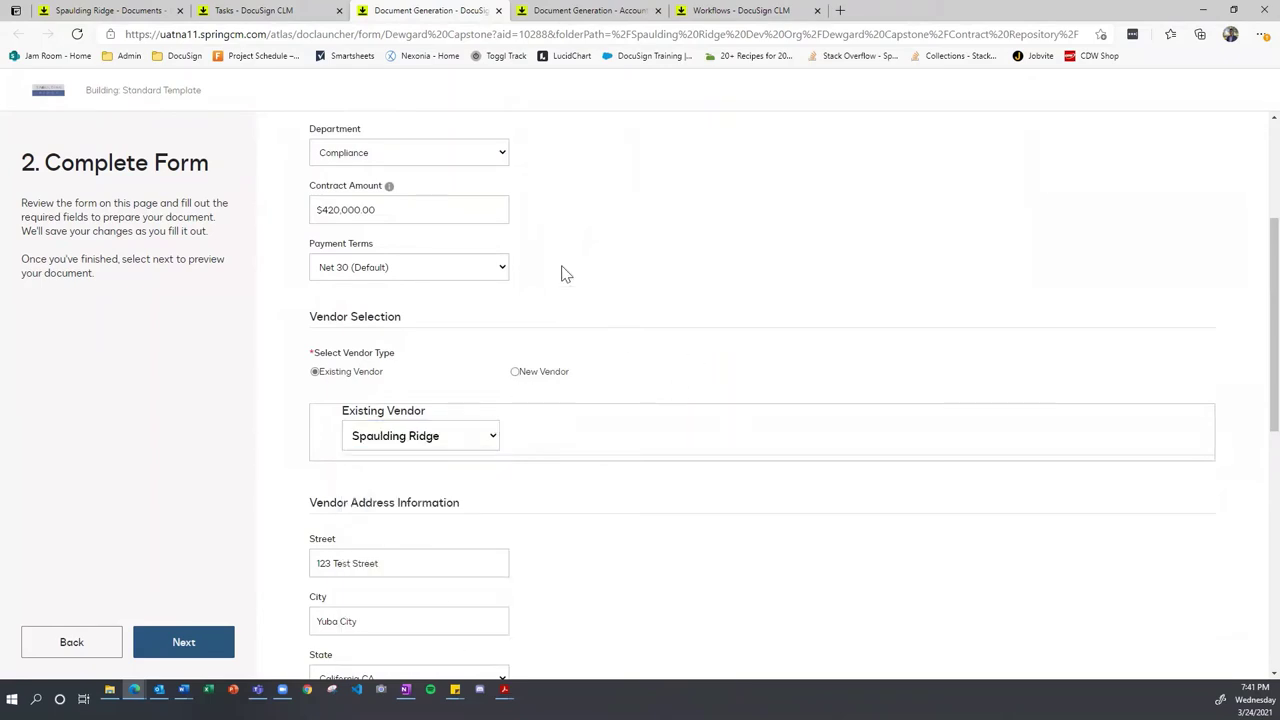
{"action": "scroll", "coordinate": [337, 434], "scroll_direction": "down", "scroll_amount": 6}
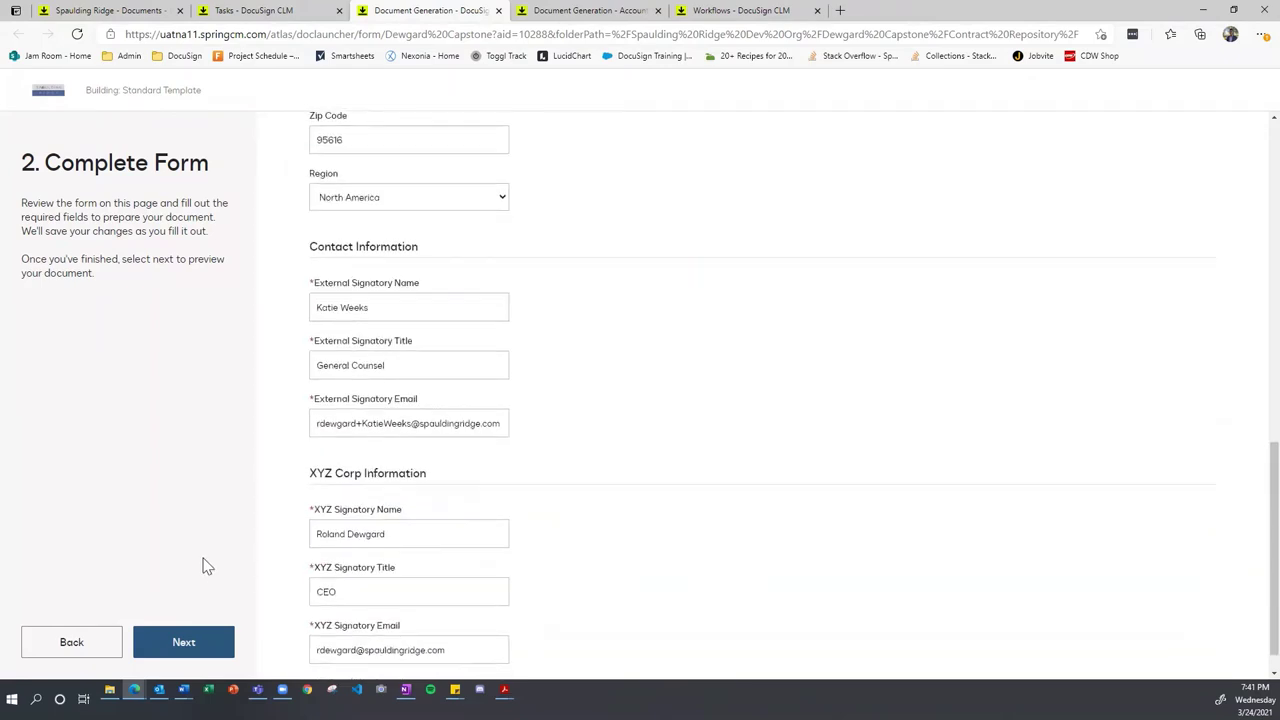
{"action": "left_click", "coordinate": [206, 641]}
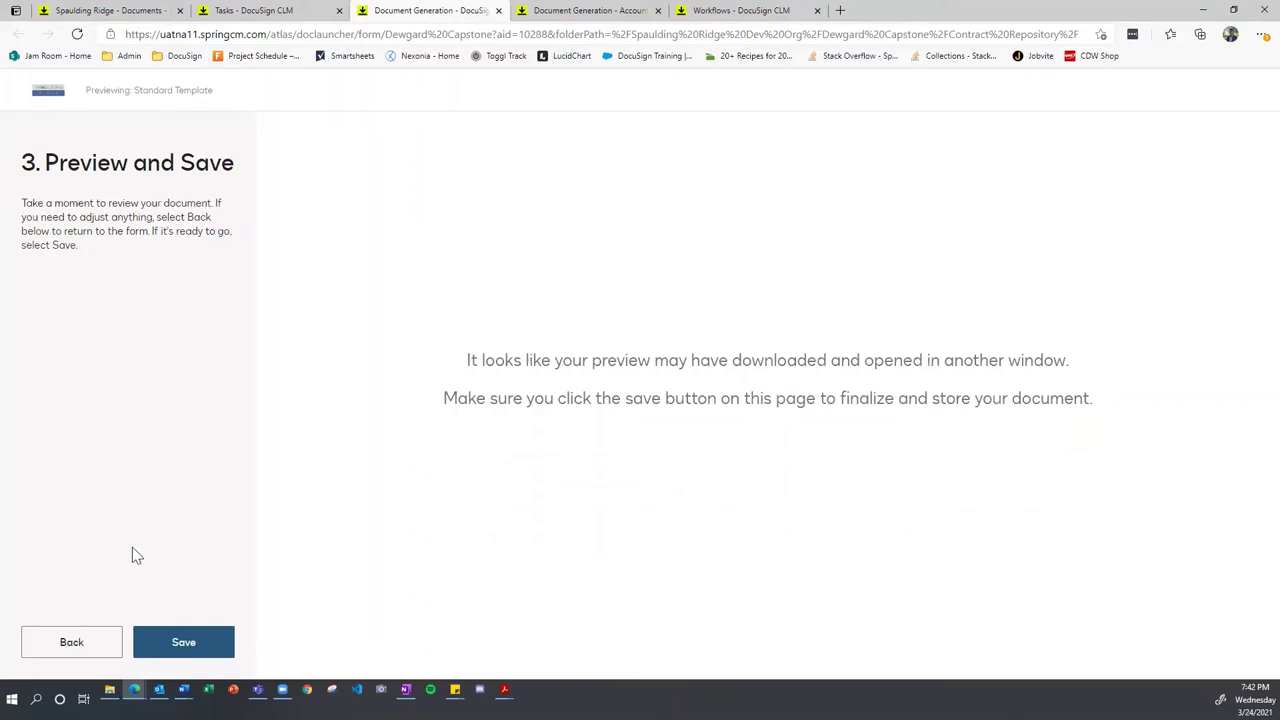
{"action": "left_click", "coordinate": [563, 12]}
{"action": "left_click", "coordinate": [470, 12]}
{"action": "left_click", "coordinate": [255, 11]}
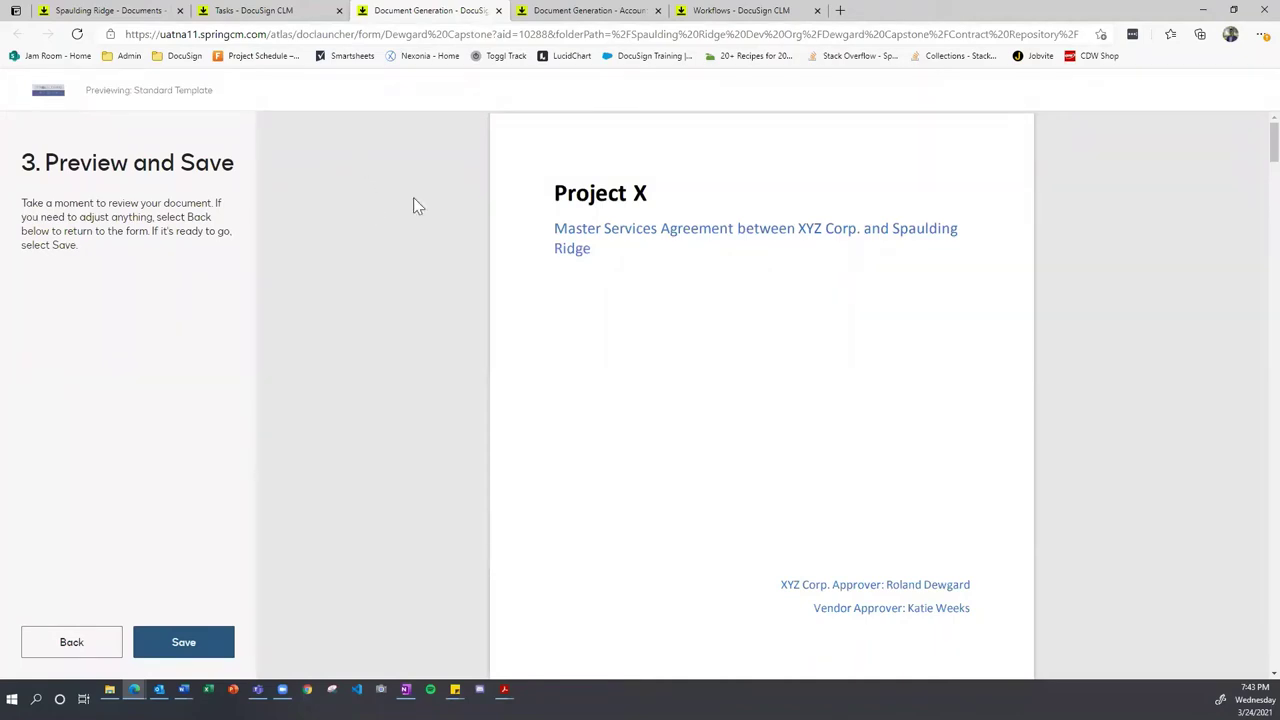
Step: Look through the previewed Project X Master Services Agreement and save the generated document
{"action": "left_click_drag", "start_coordinate": [558, 203], "coordinate": [660, 205]}
{"action": "left_click", "coordinate": [563, 235]}
{"action": "scroll", "coordinate": [738, 363], "scroll_direction": "down", "scroll_amount": 10}
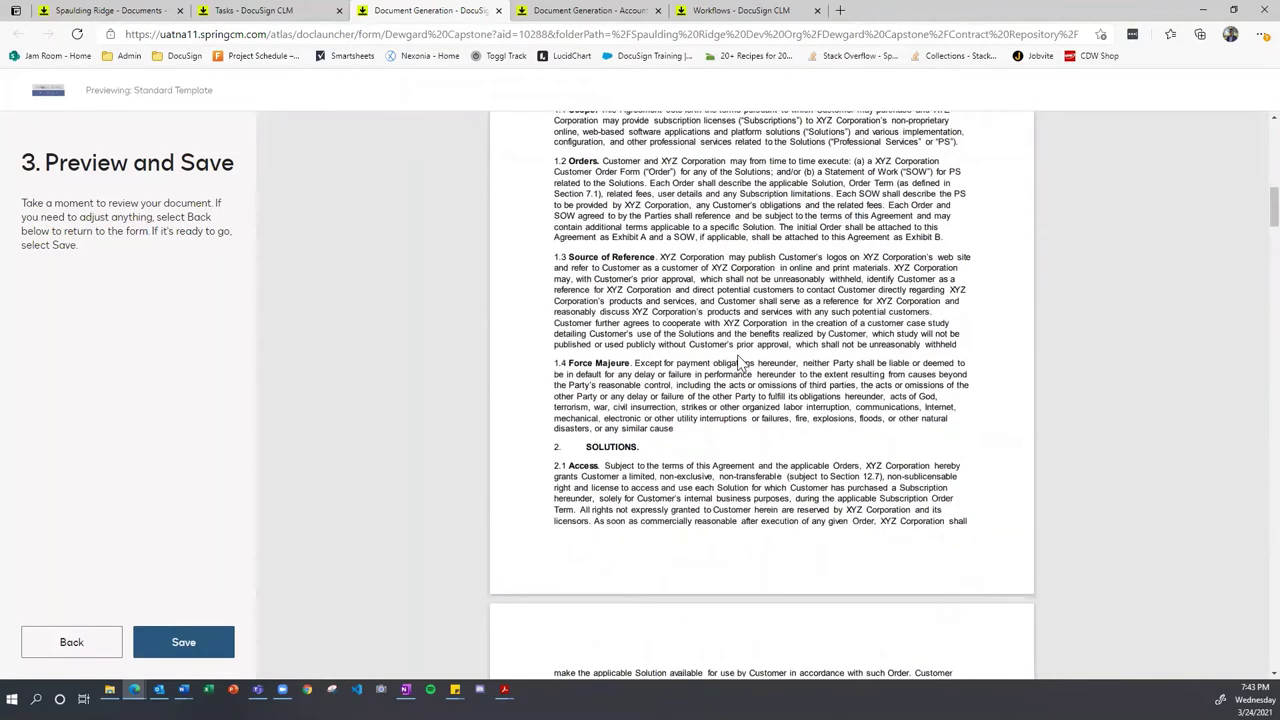
{"action": "scroll", "coordinate": [738, 363], "scroll_direction": "down", "scroll_amount": 5}
{"action": "scroll", "coordinate": [738, 363], "scroll_direction": "up", "scroll_amount": 15}
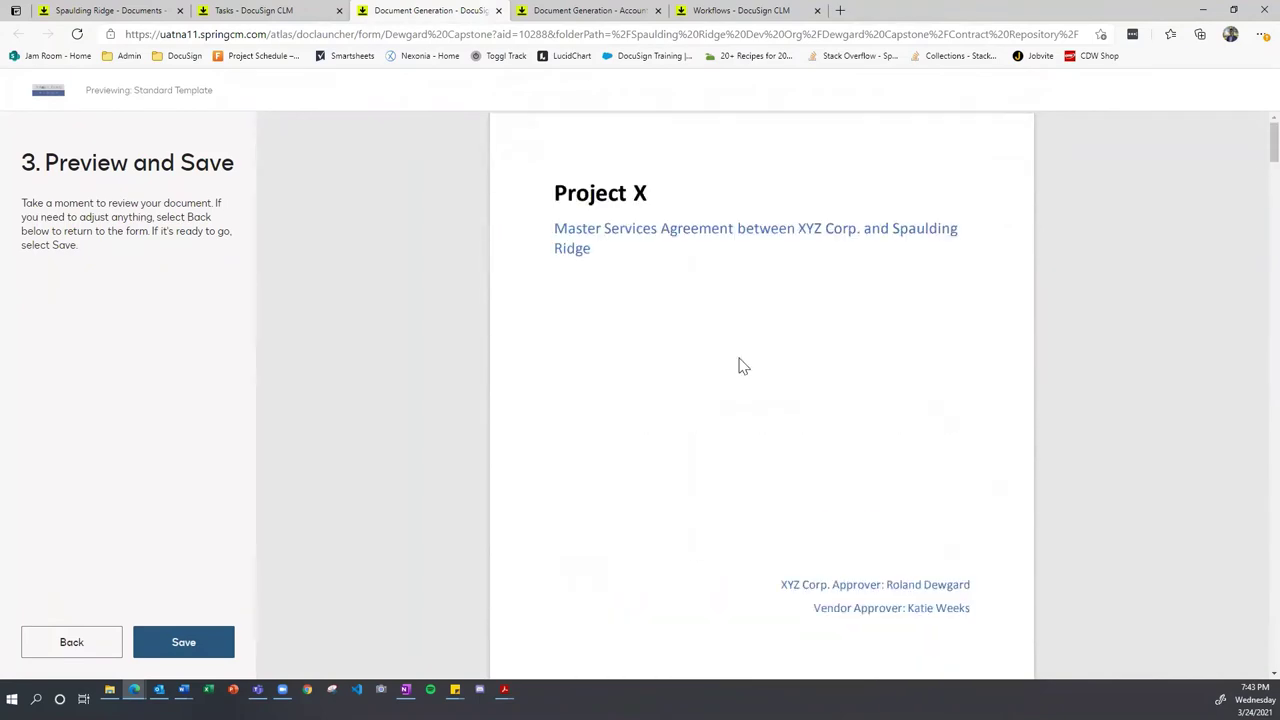
{"action": "left_click", "coordinate": [174, 648]}
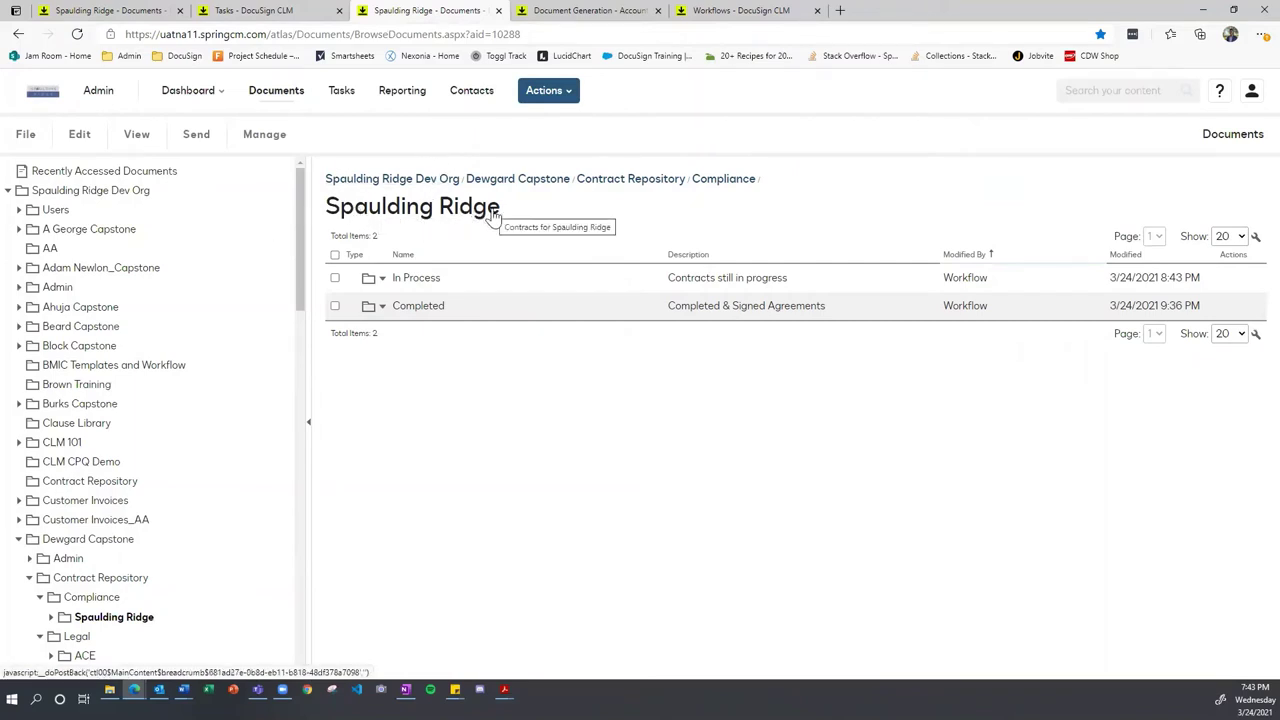
Step: Check Spaulding Ridge's In Process folder under Compliance for the new contract, refresh it, and return to the vendor folder
{"action": "left_click", "coordinate": [420, 283]}
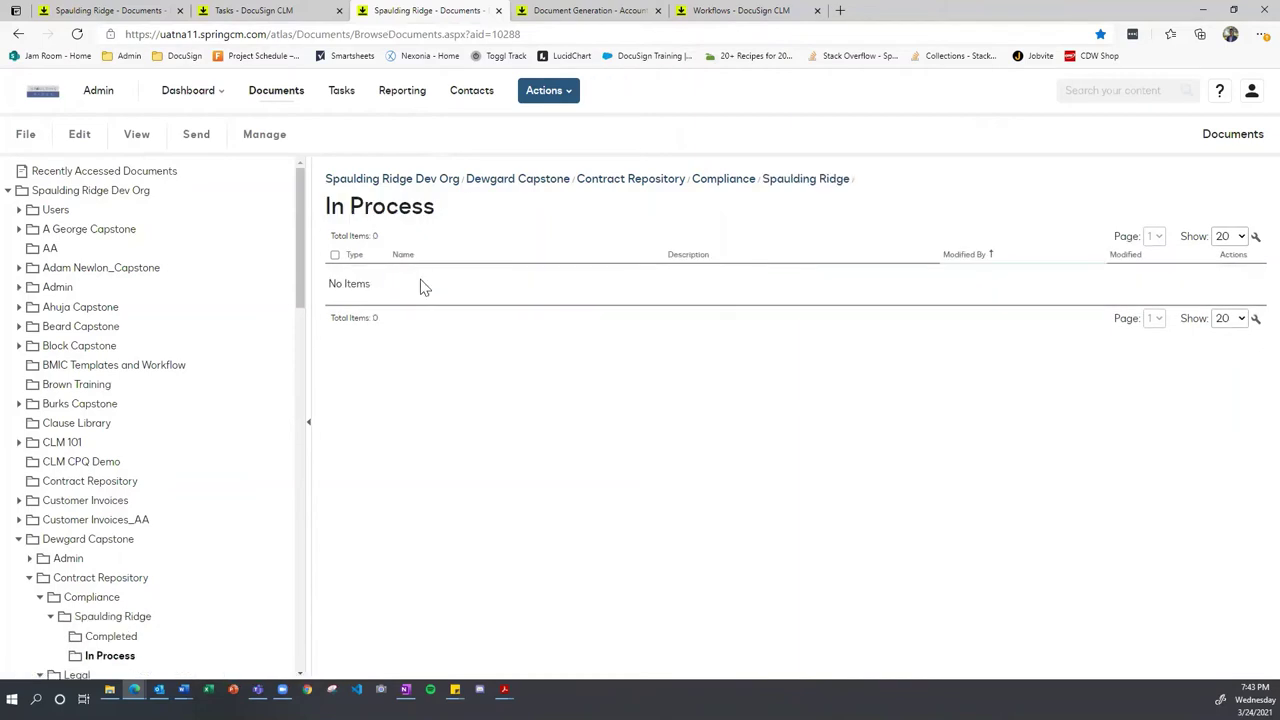
{"action": "left_click", "coordinate": [78, 34]}
{"action": "left_click", "coordinate": [786, 182]}
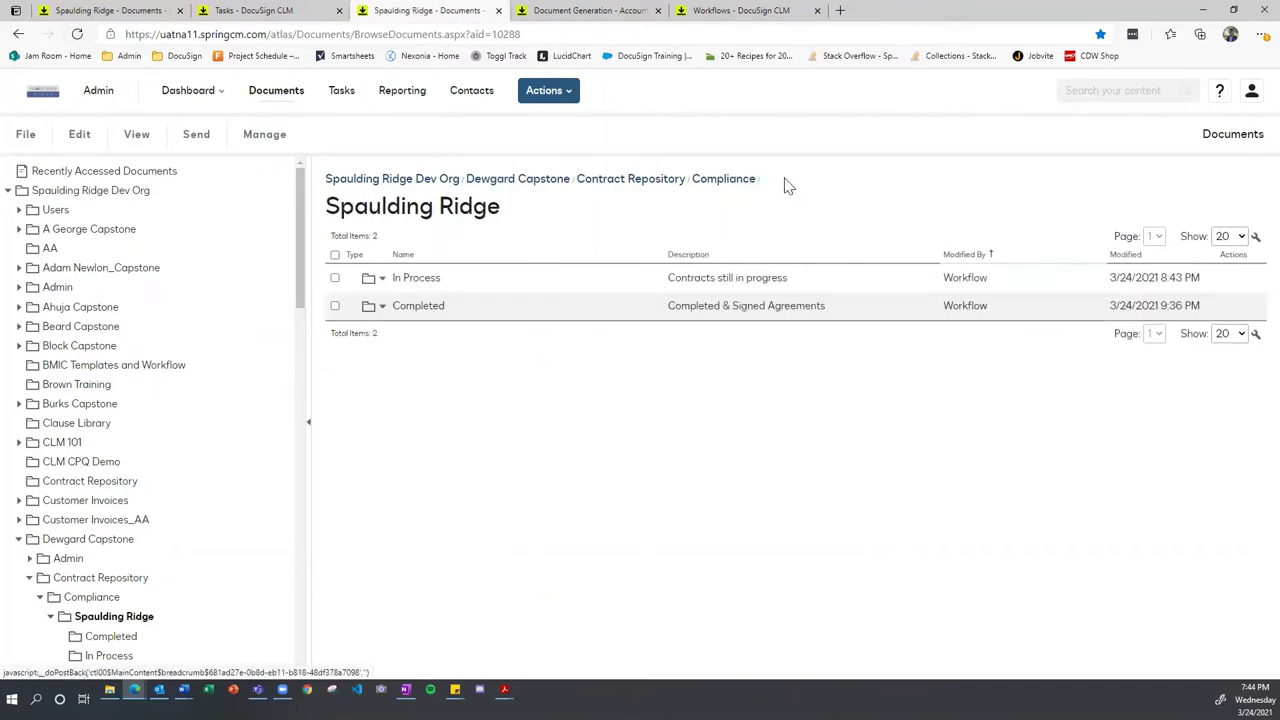
Step: Browse the Contract Repository through Legal and Spaulding Ridge to the In Process folder
{"action": "left_click", "coordinate": [641, 181]}
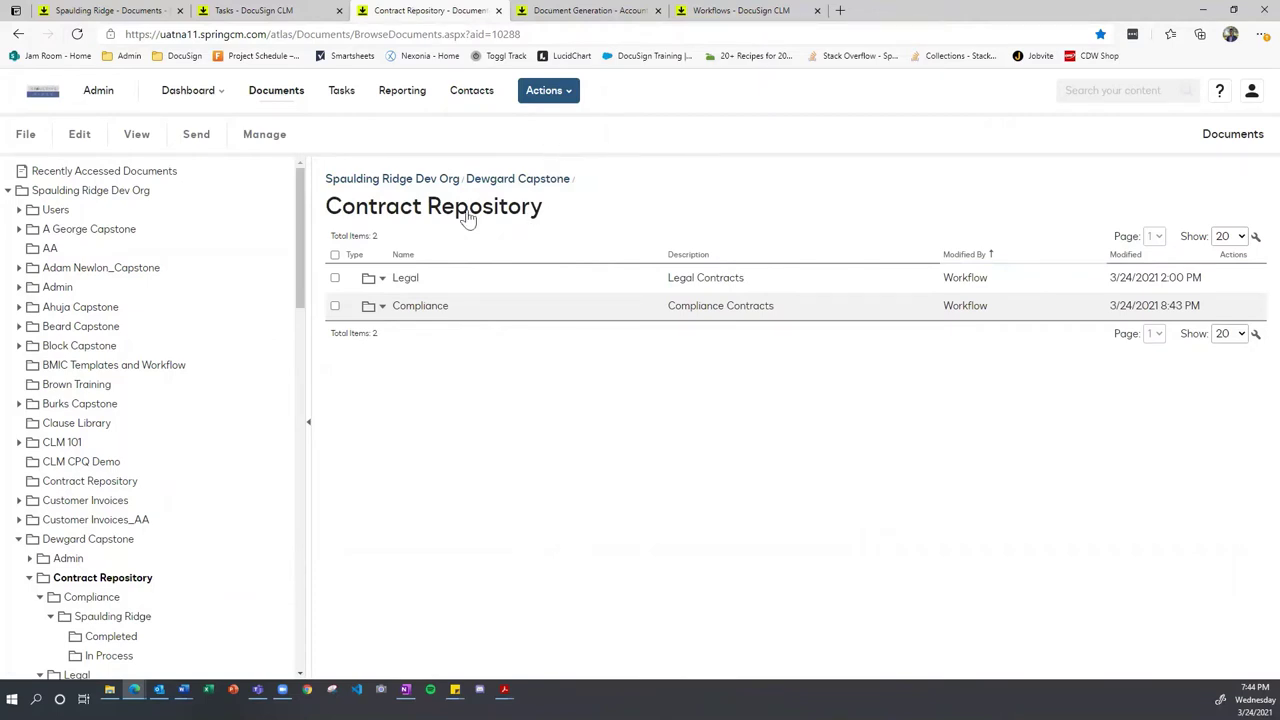
{"action": "left_click", "coordinate": [406, 284]}
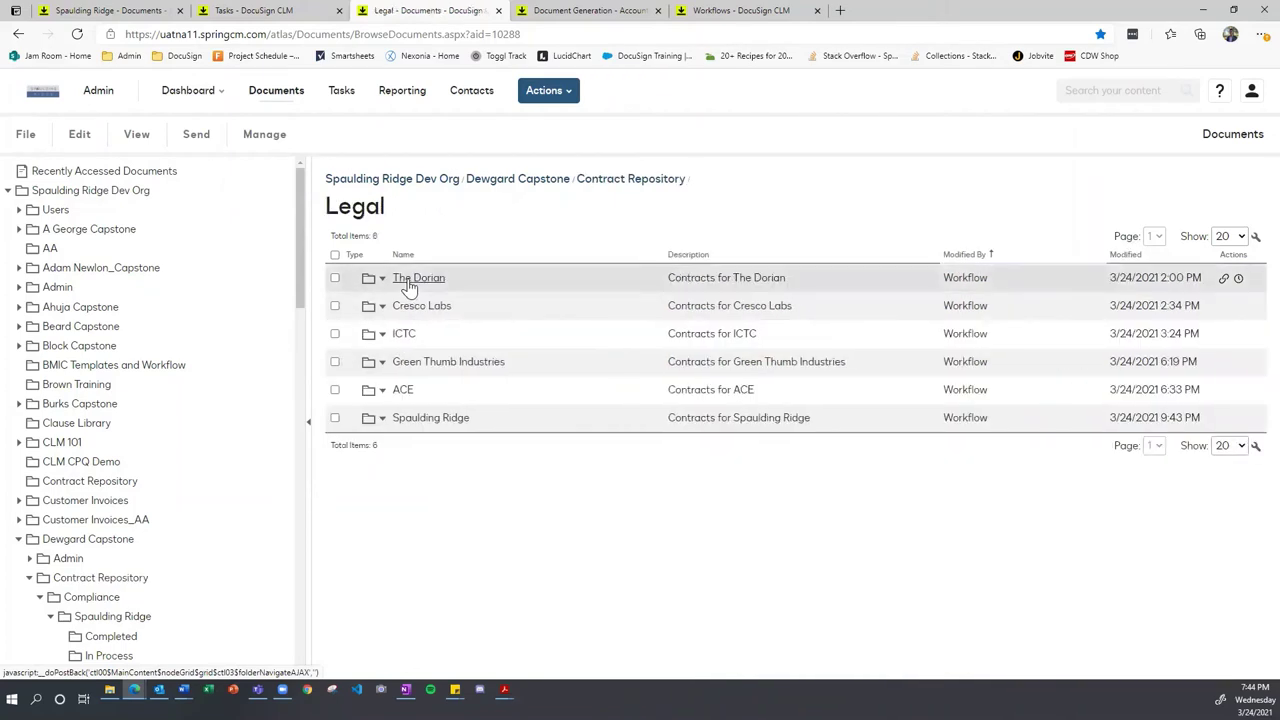
{"action": "left_click", "coordinate": [427, 420]}
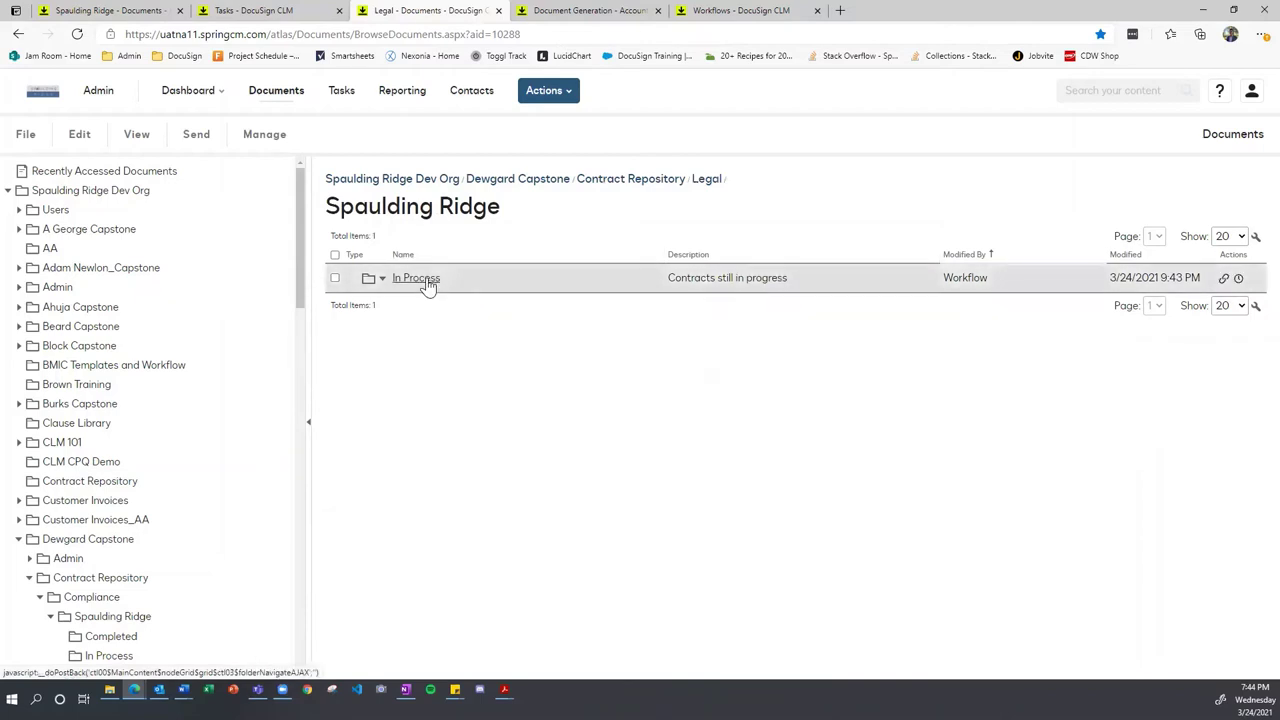
{"action": "left_click", "coordinate": [428, 286]}
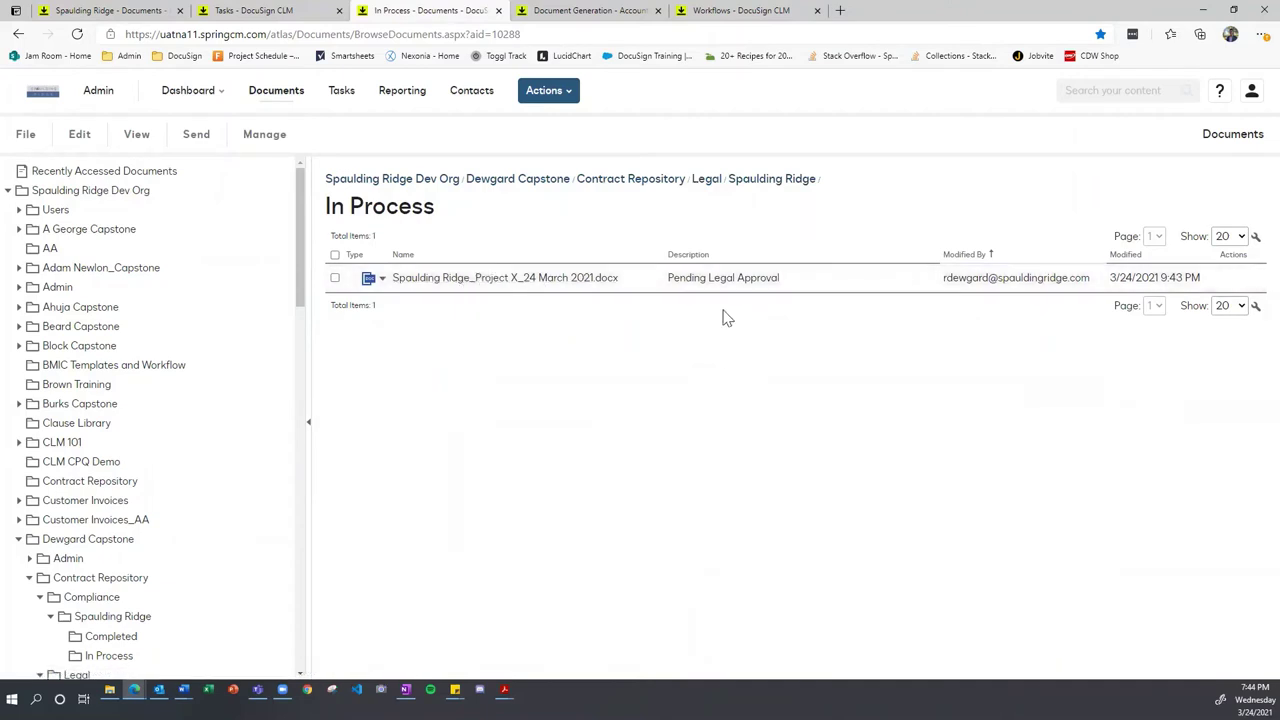
Step: Open Spaulding Ridge_Project X_24 March 2021.docx and examine its description and attributes down to contract status, payment terms and department
{"action": "left_click", "coordinate": [451, 285]}
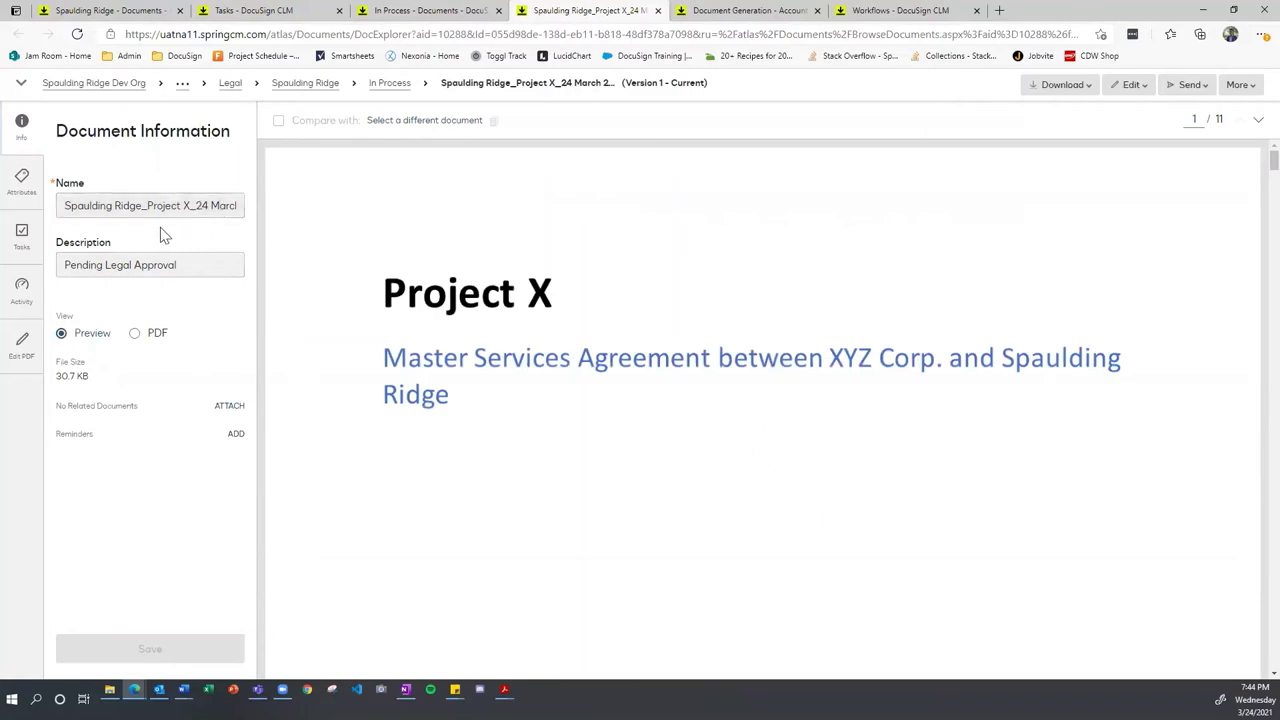
{"action": "left_click", "coordinate": [134, 265]}
{"action": "left_click", "coordinate": [16, 180]}
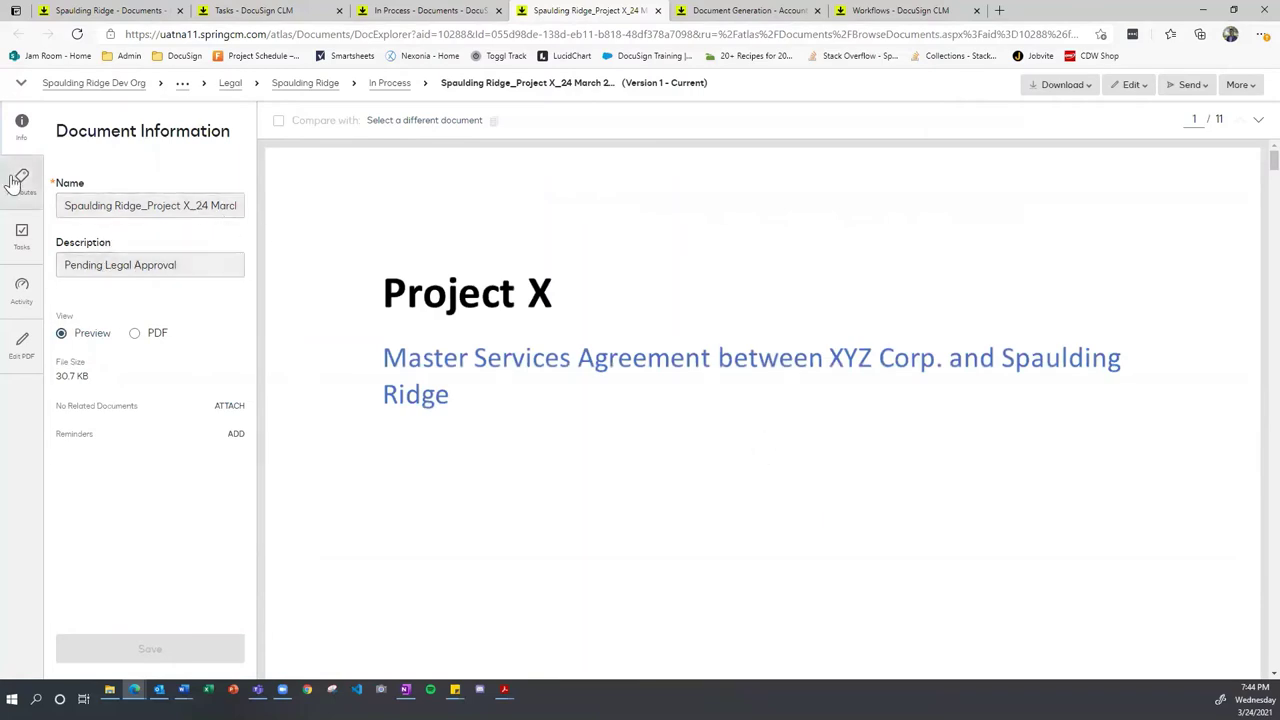
{"action": "scroll", "coordinate": [166, 251], "scroll_direction": "down", "scroll_amount": 5}
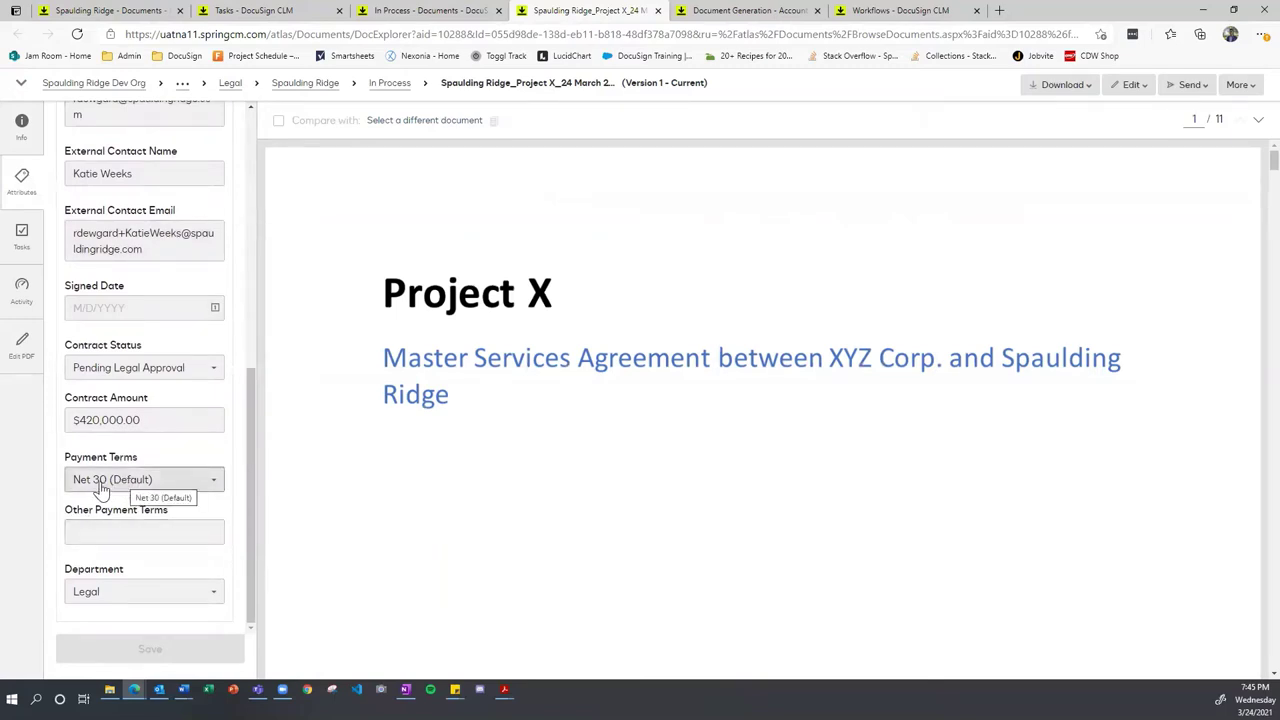
Step: Check which Payment Terms options are available in the contract's attributes without changing the selection
{"action": "left_click", "coordinate": [210, 486]}
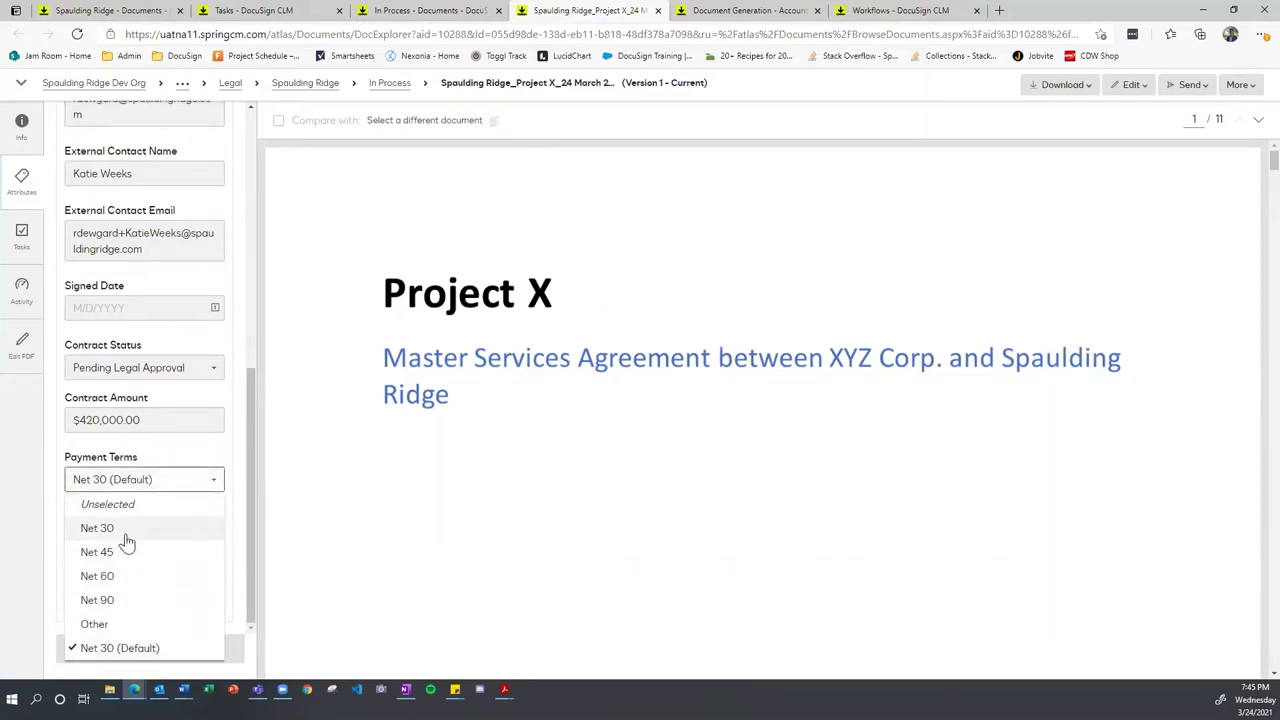
{"action": "left_click", "coordinate": [205, 448]}
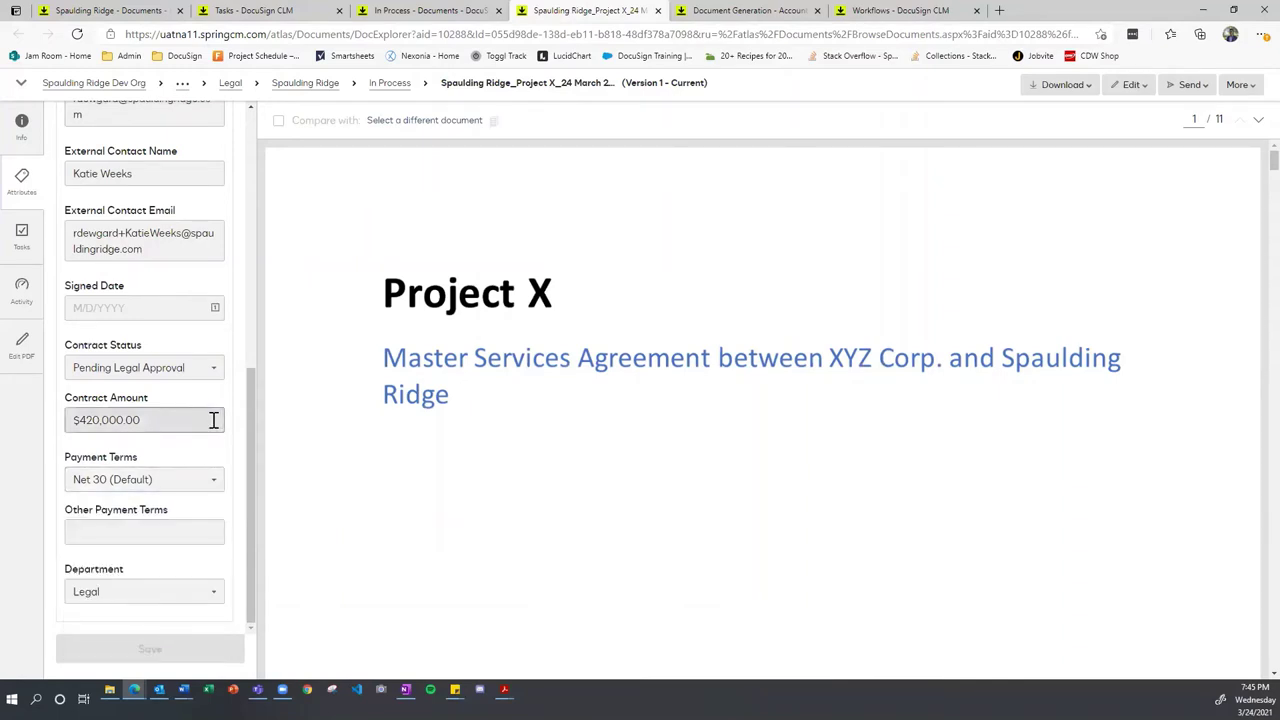
{"action": "scroll", "coordinate": [213, 420], "scroll_direction": "up", "scroll_amount": 10}
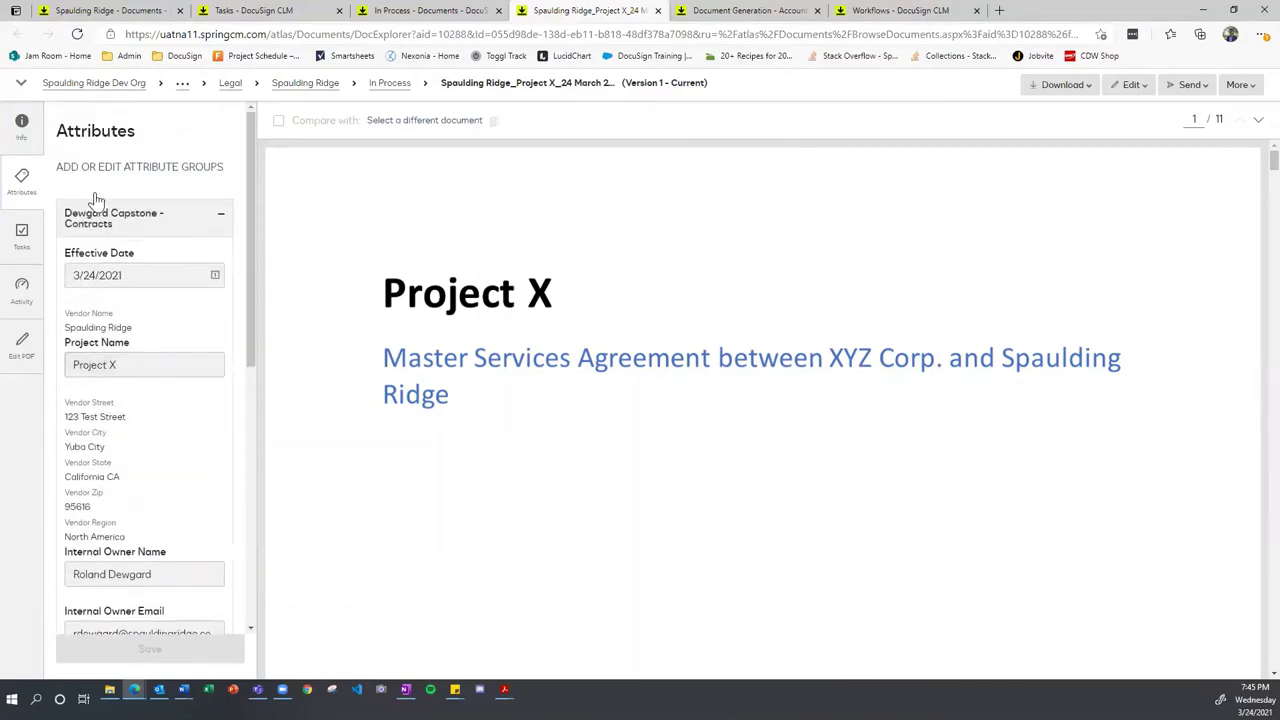
Step: Complete the contract's task with Reject Document (Cancel Workflow) and the comment "This agreement will not work."
{"action": "left_click", "coordinate": [25, 250]}
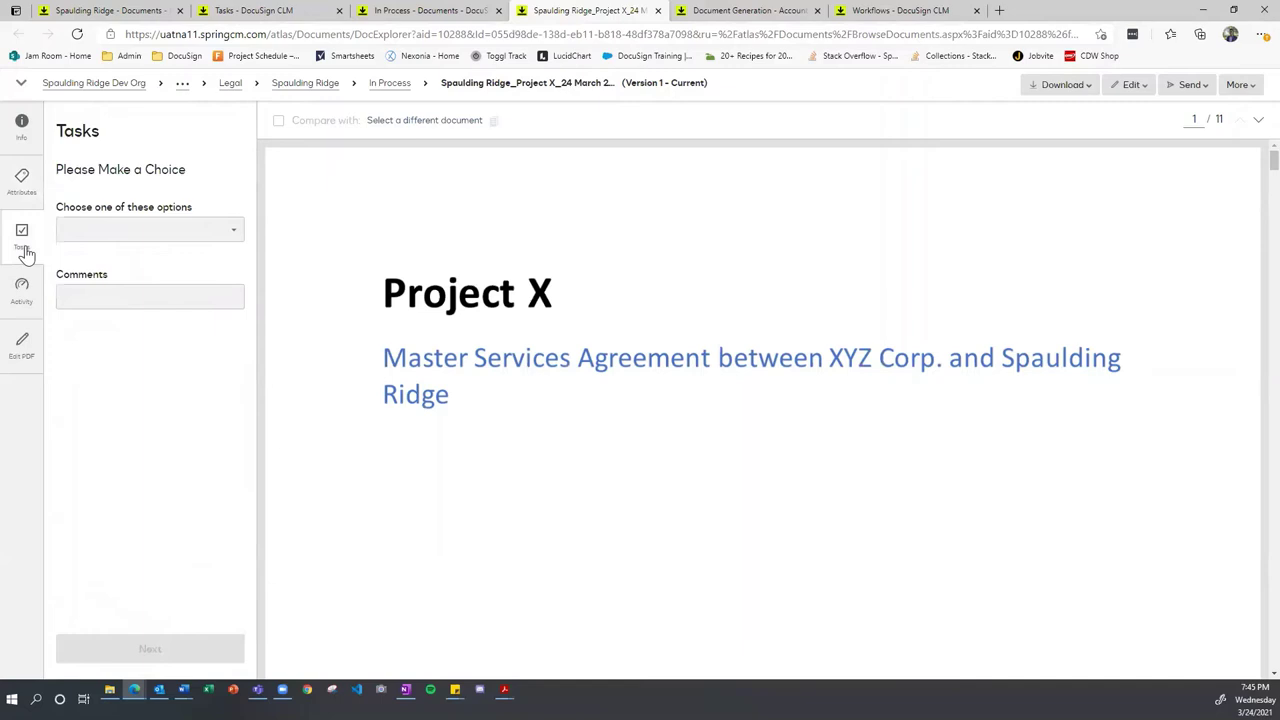
{"action": "left_click", "coordinate": [82, 232]}
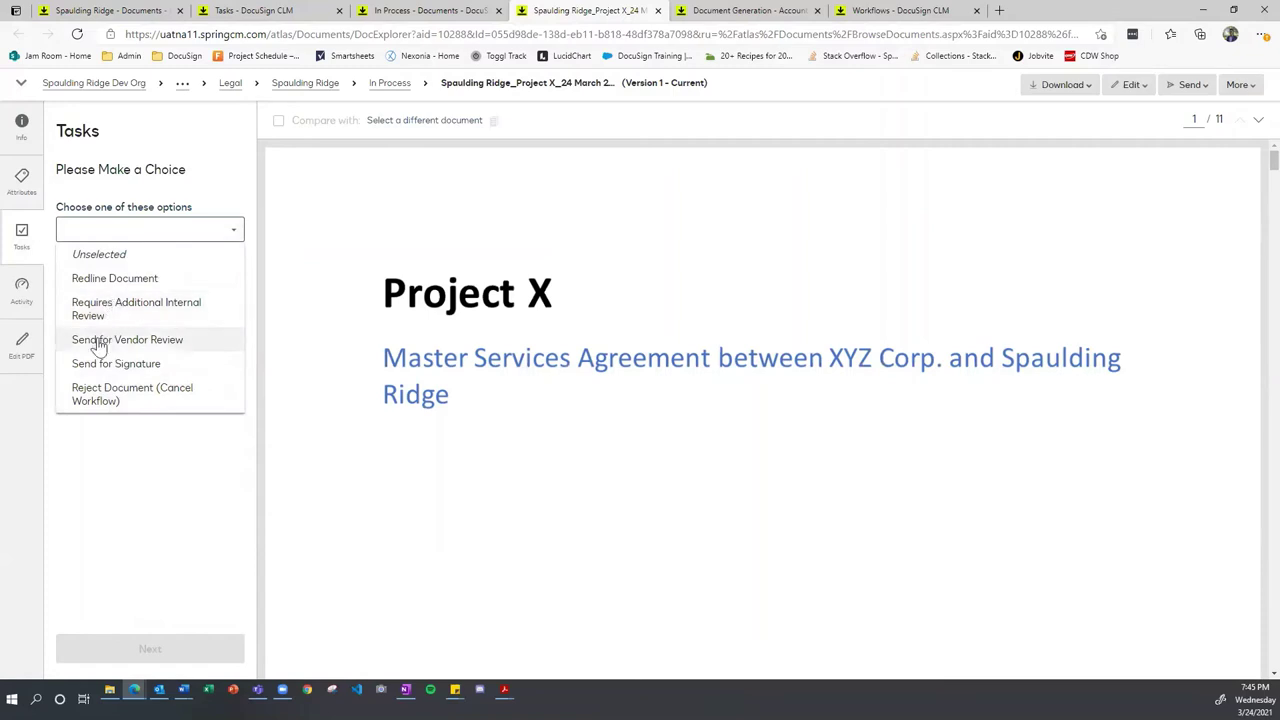
{"action": "left_click", "coordinate": [137, 399]}
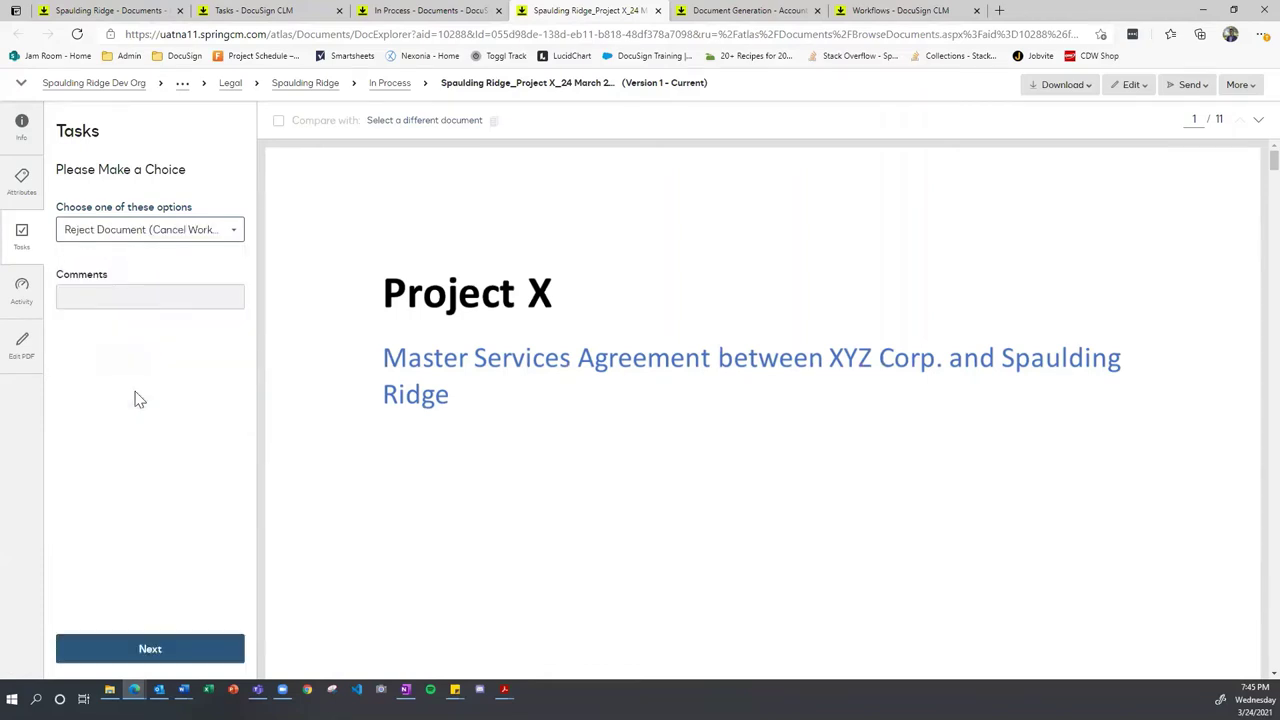
{"action": "left_click", "coordinate": [124, 301]}
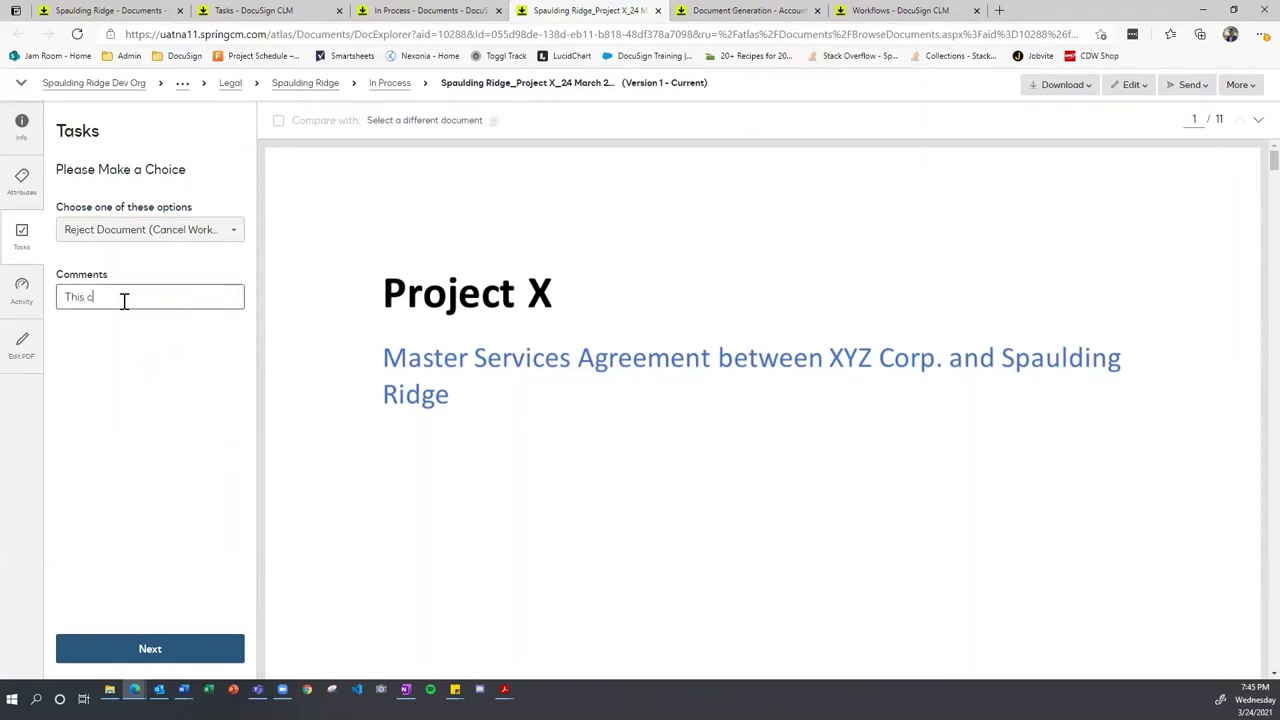
{"action": "type", "text": "This agreement will not work"}
{"action": "left_click", "coordinate": [132, 375]}
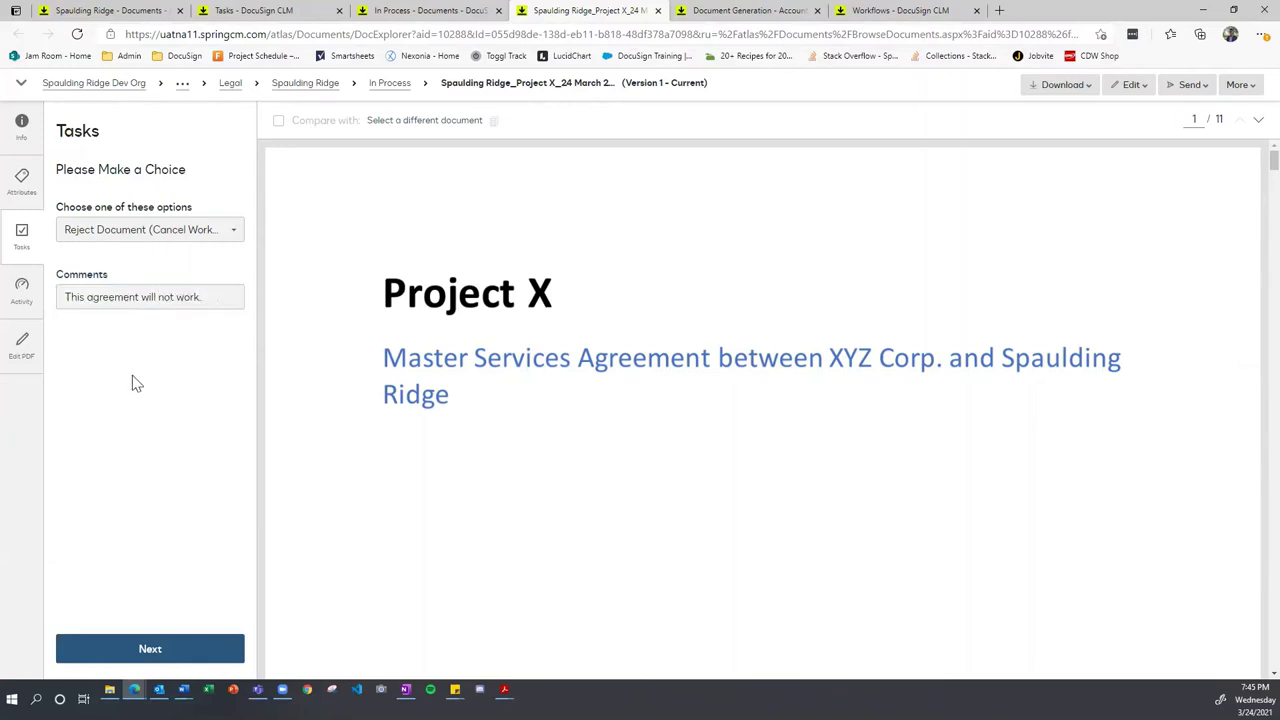
{"action": "left_click", "coordinate": [186, 650]}
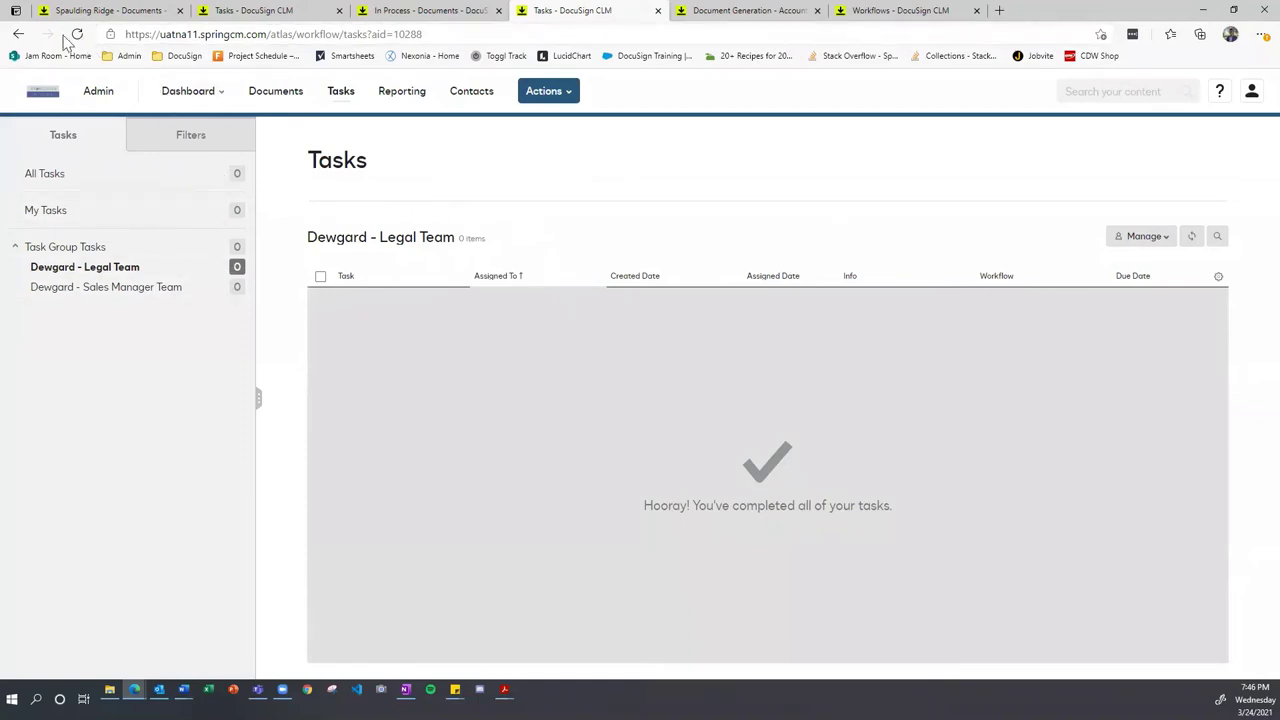
Step: Close the finished task page and browse through Legal and Spaulding Ridge to the Rejected folder
{"action": "left_click", "coordinate": [657, 11]}
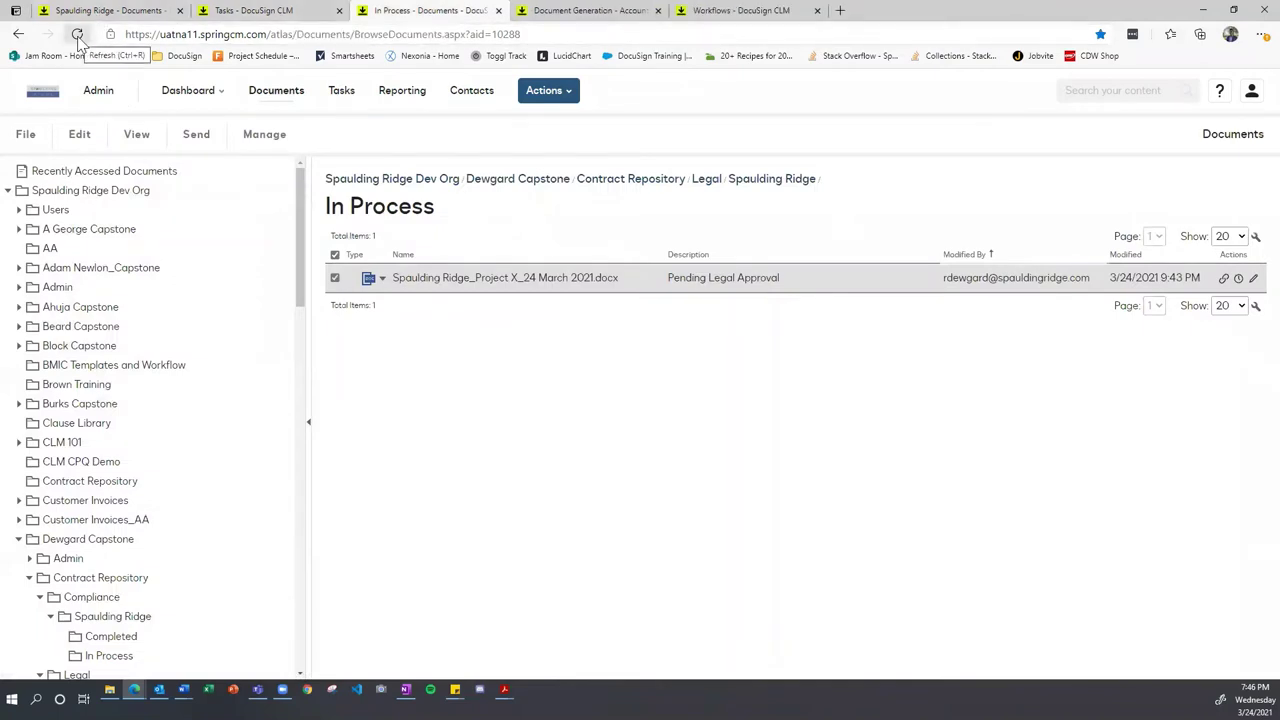
{"action": "left_click", "coordinate": [710, 183]}
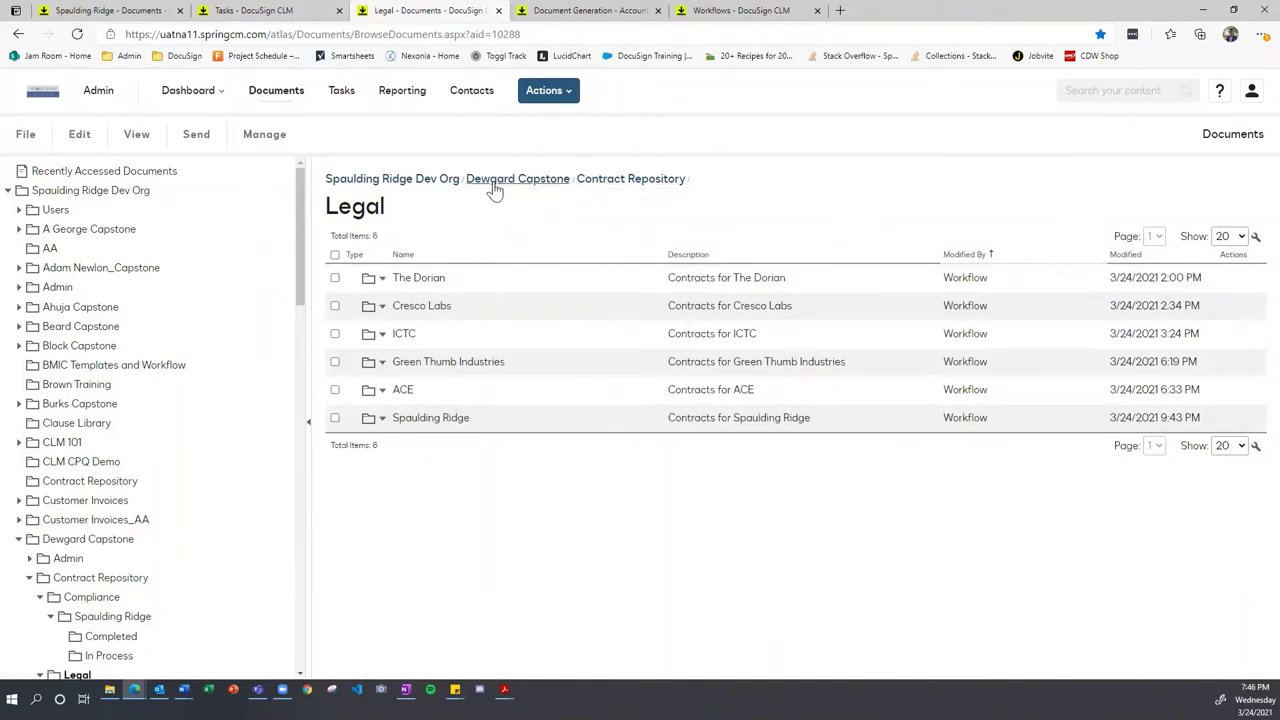
{"action": "left_click", "coordinate": [450, 425]}
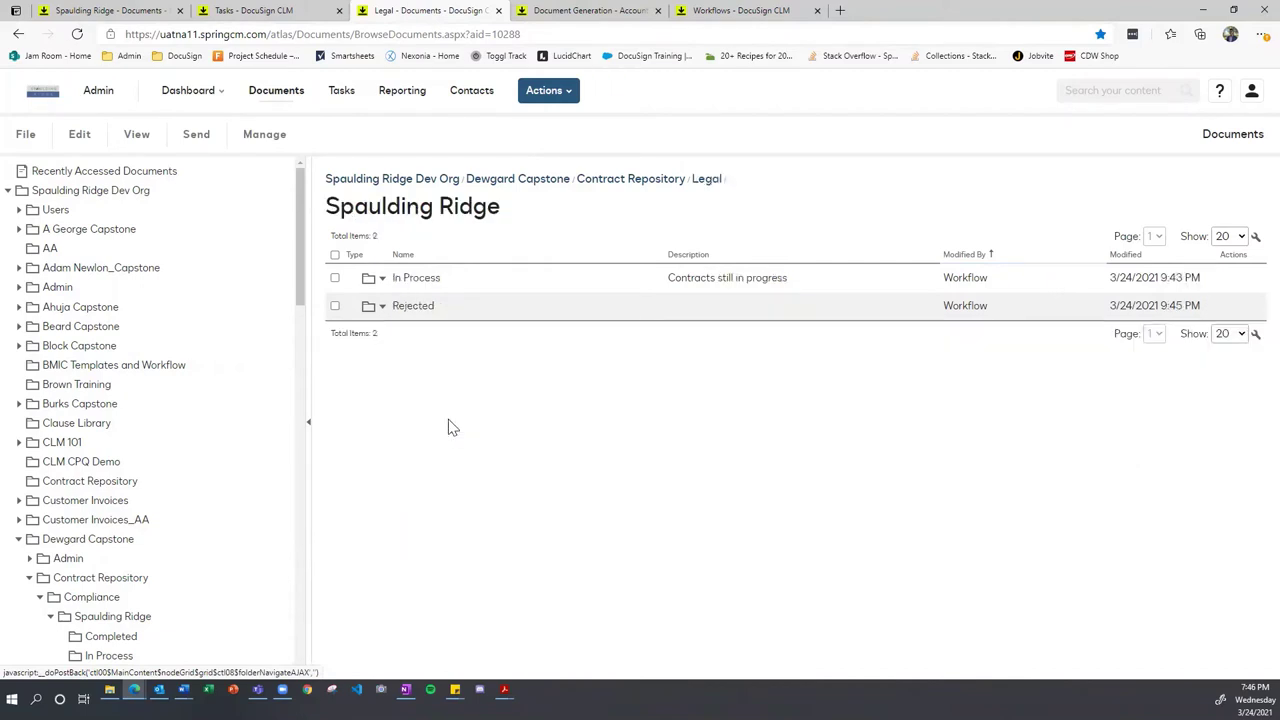
{"action": "left_click", "coordinate": [410, 316]}
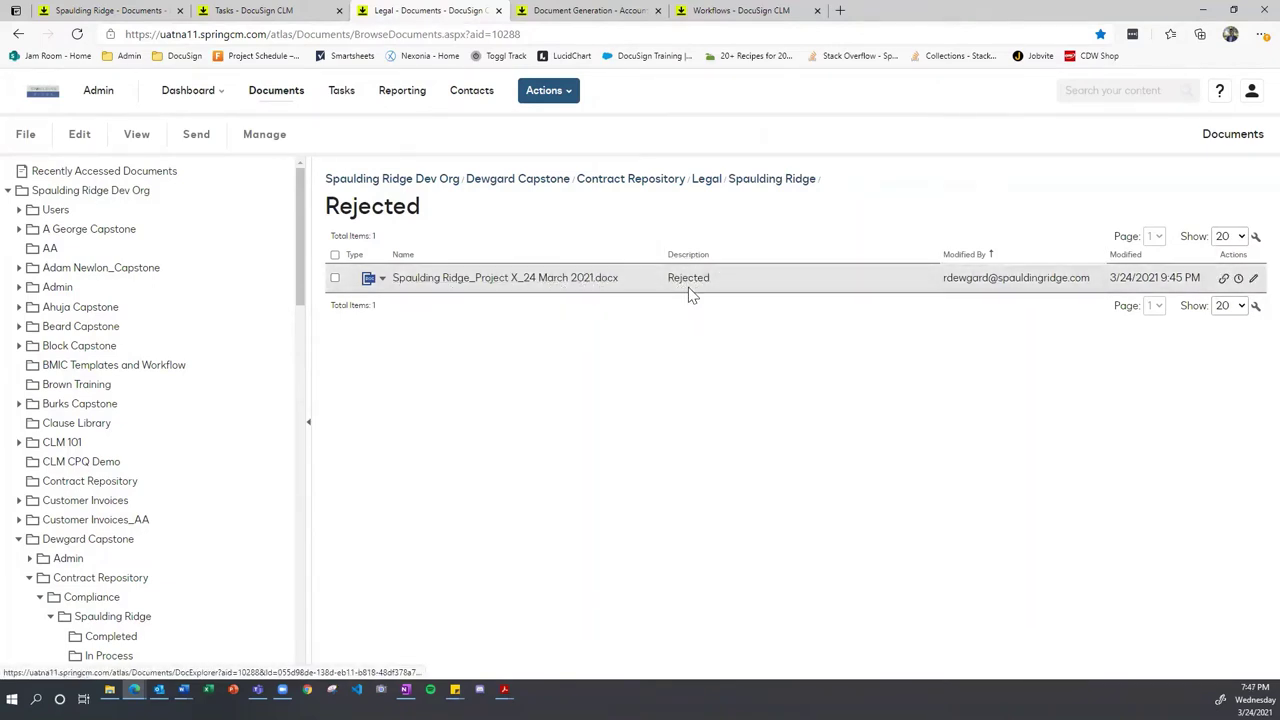
Step: Open Spaulding Ridge_Project X_24 March 2021.docx from the Rejected folder and examine its description, attributes, tasks and workflow activity
{"action": "left_click", "coordinate": [566, 282]}
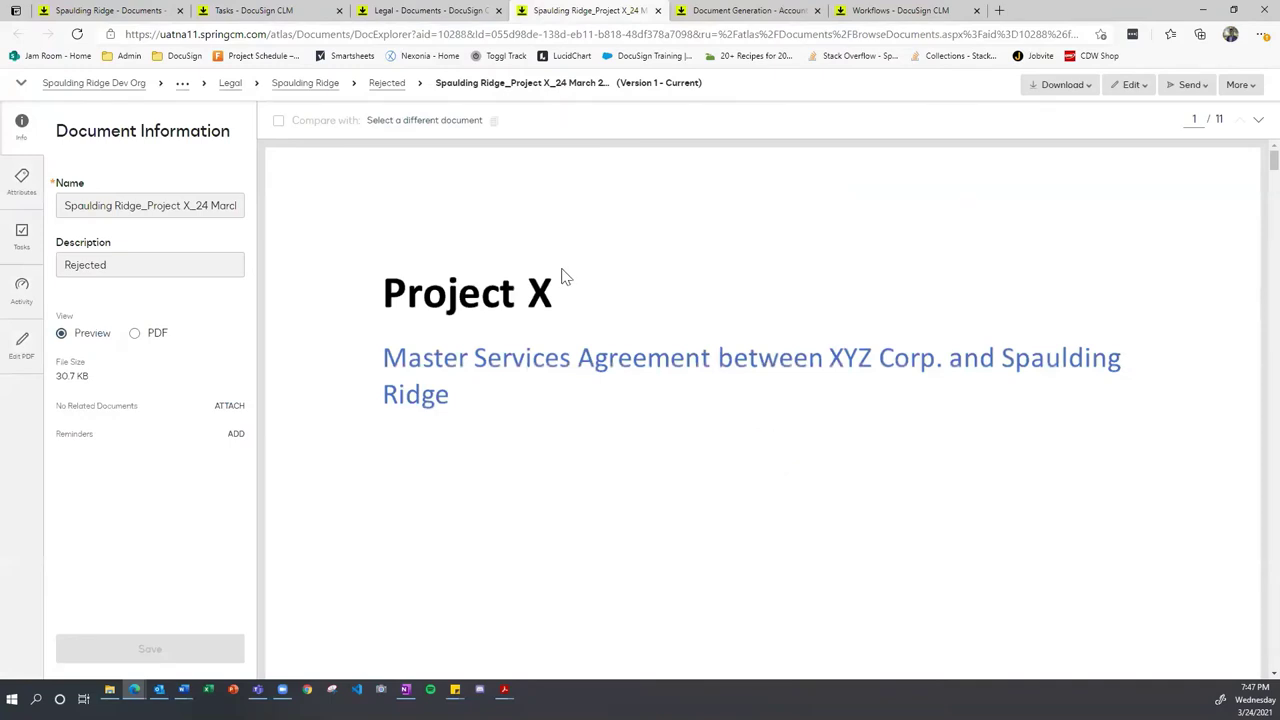
{"action": "left_click", "coordinate": [22, 180]}
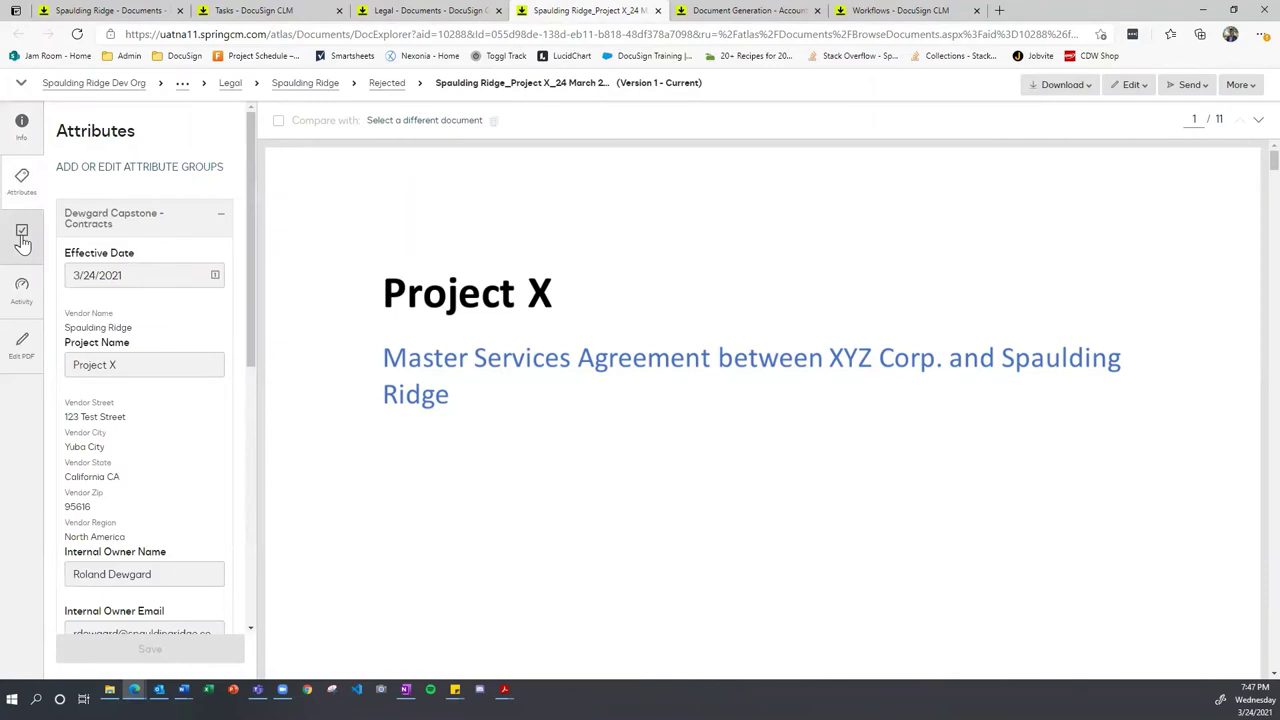
{"action": "scroll", "coordinate": [200, 340], "scroll_direction": "down", "scroll_amount": 4}
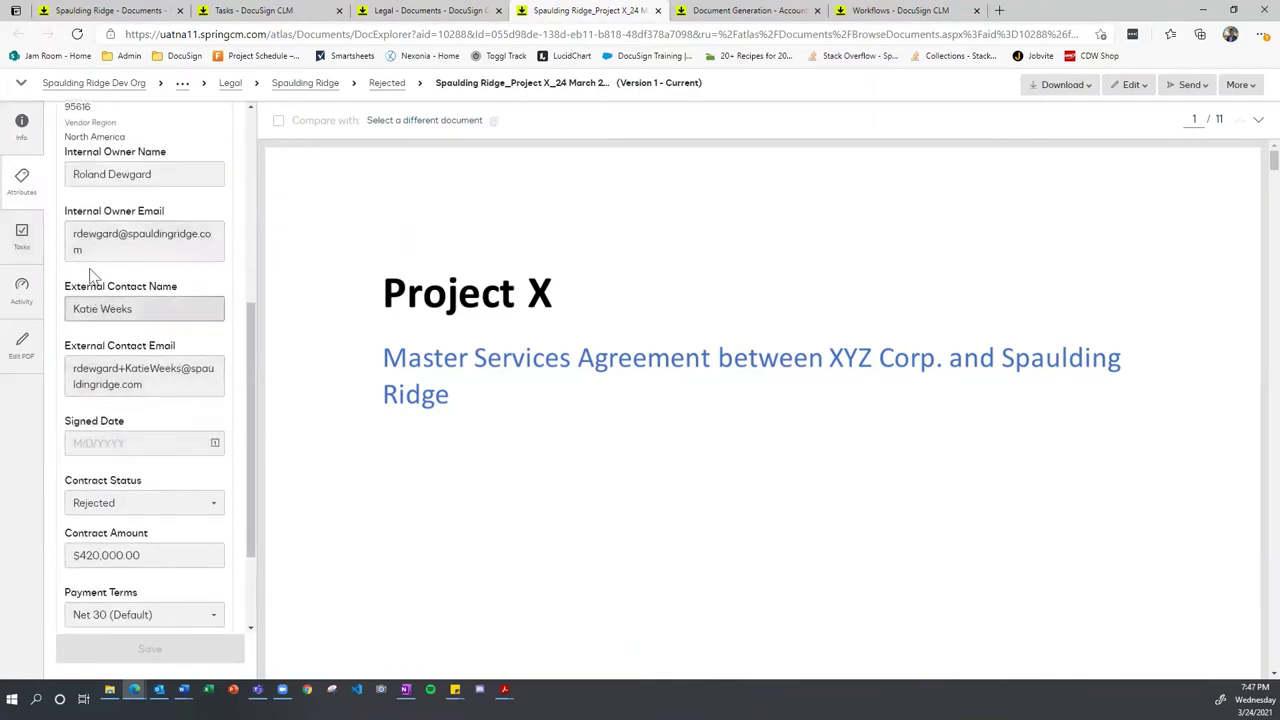
{"action": "left_click", "coordinate": [22, 236]}
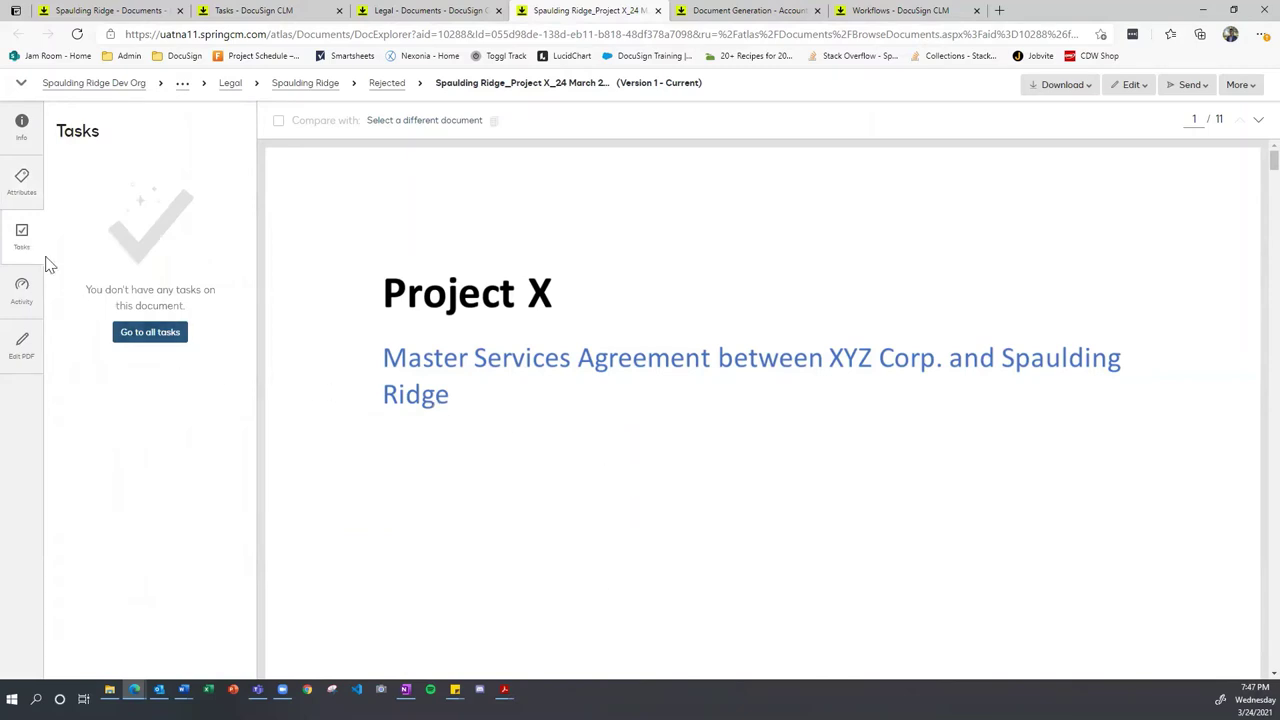
{"action": "left_click", "coordinate": [22, 289]}
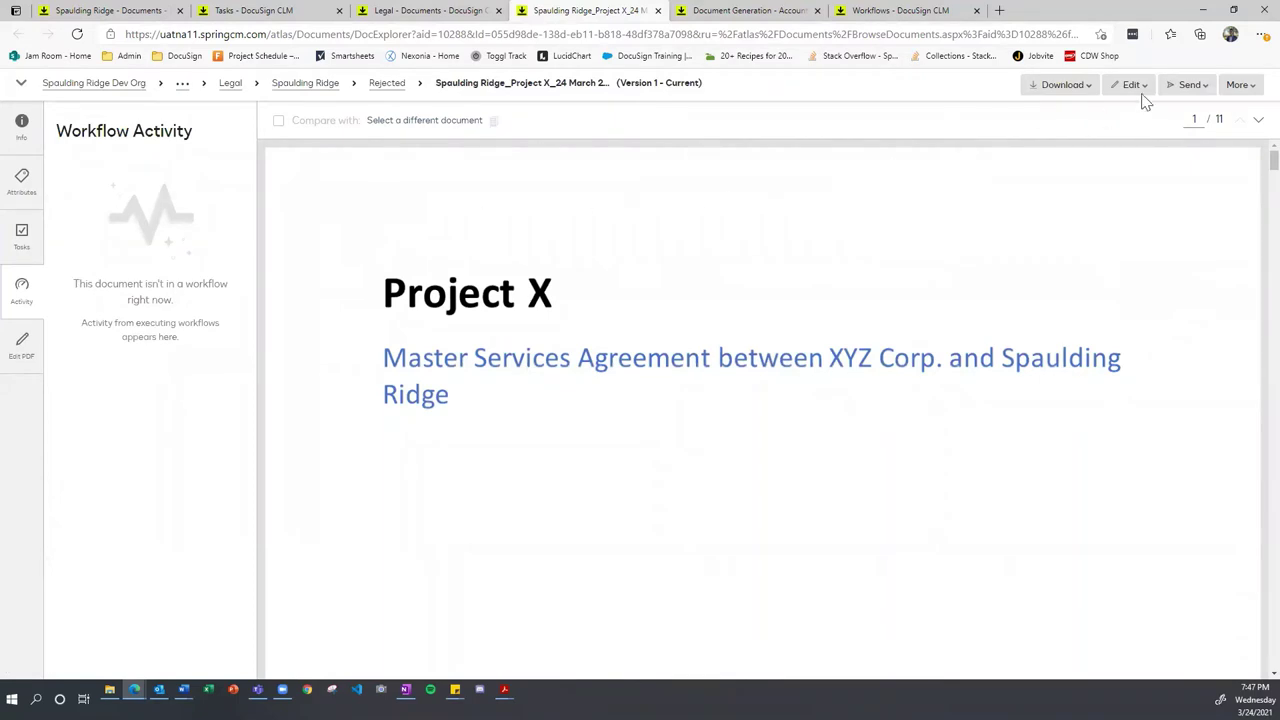
Step: Review the rejected contract's document history from the newest to the earliest workflow entries and close it
{"action": "left_click", "coordinate": [1236, 87]}
{"action": "left_click", "coordinate": [1142, 156]}
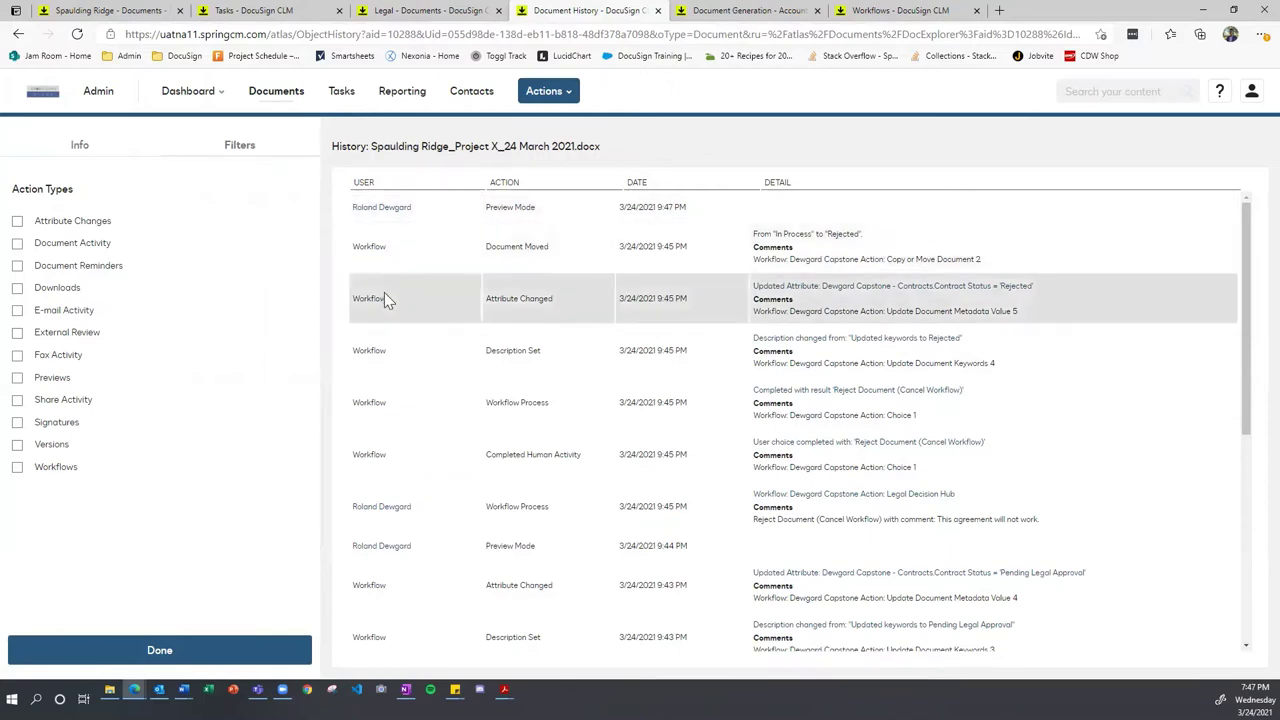
{"action": "scroll", "coordinate": [395, 420], "scroll_direction": "down", "scroll_amount": 1}
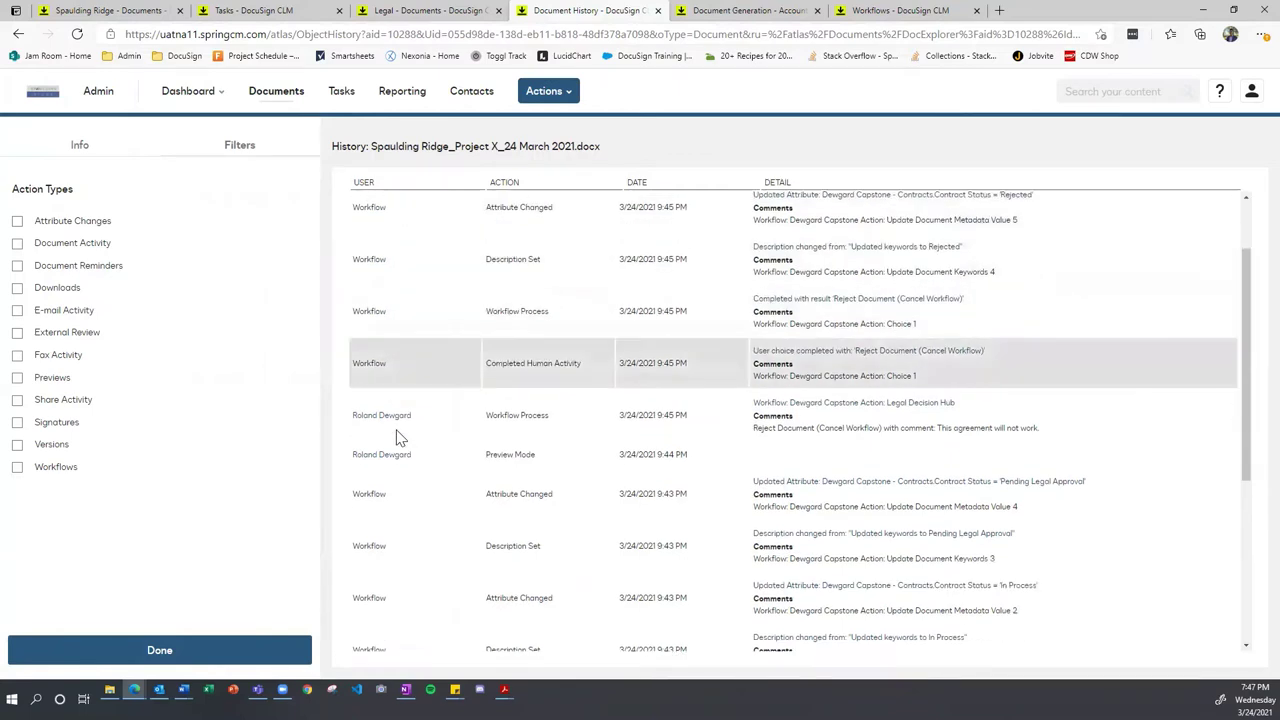
{"action": "scroll", "coordinate": [397, 437], "scroll_direction": "down", "scroll_amount": 3}
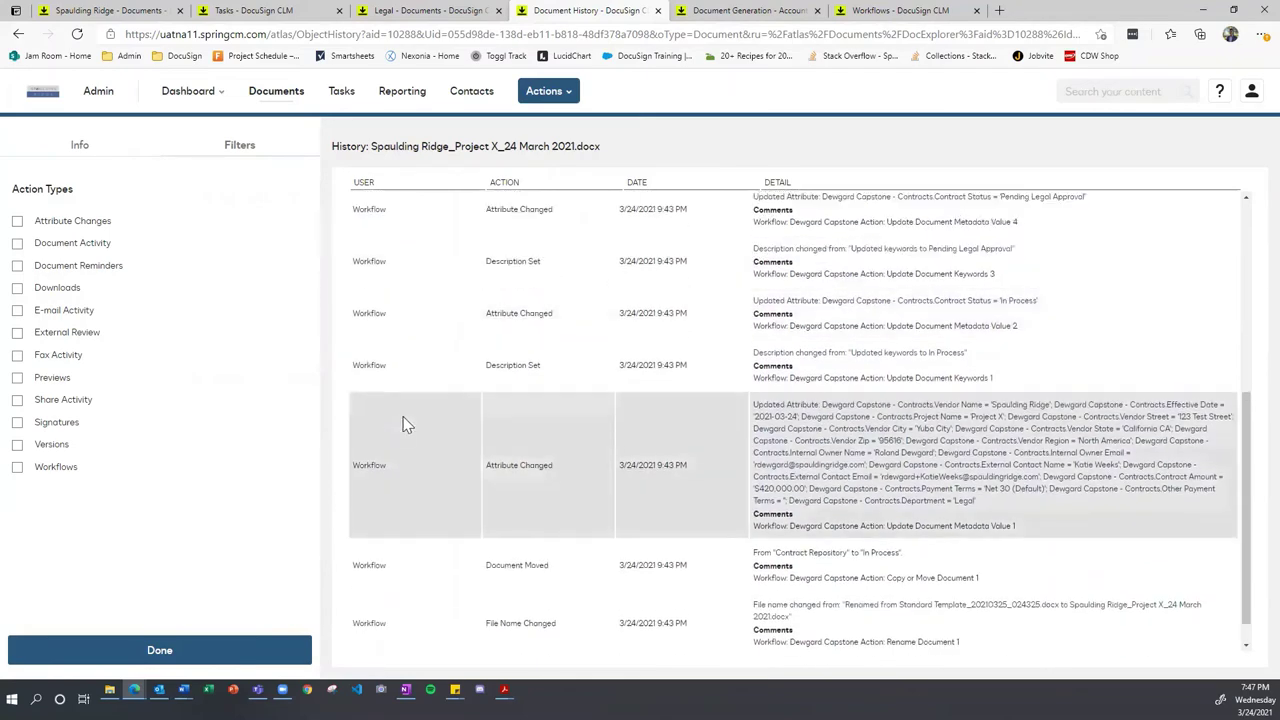
{"action": "scroll", "coordinate": [405, 424], "scroll_direction": "up", "scroll_amount": 5}
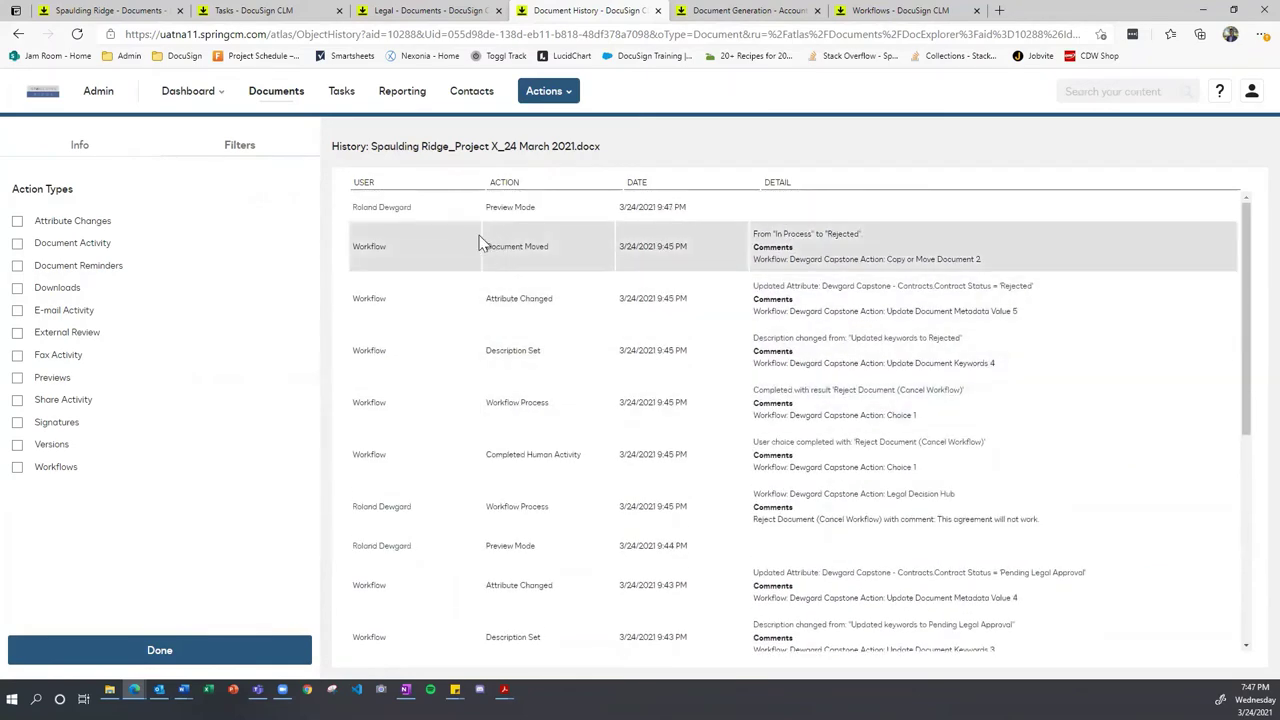
{"action": "left_click", "coordinate": [658, 11]}
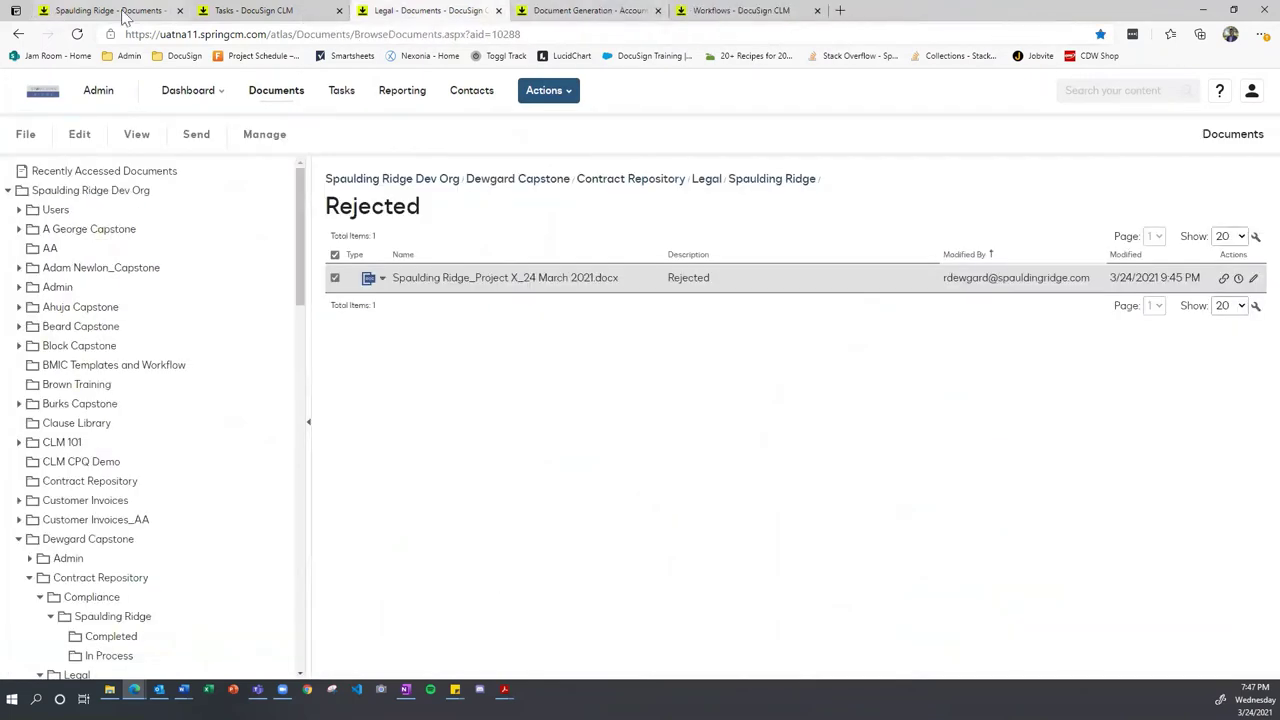
Step: Close the Rejected folder page, run the Generate Contract action from the Tasks page and choose the Third-Party Upload template
{"action": "left_click", "coordinate": [254, 12]}
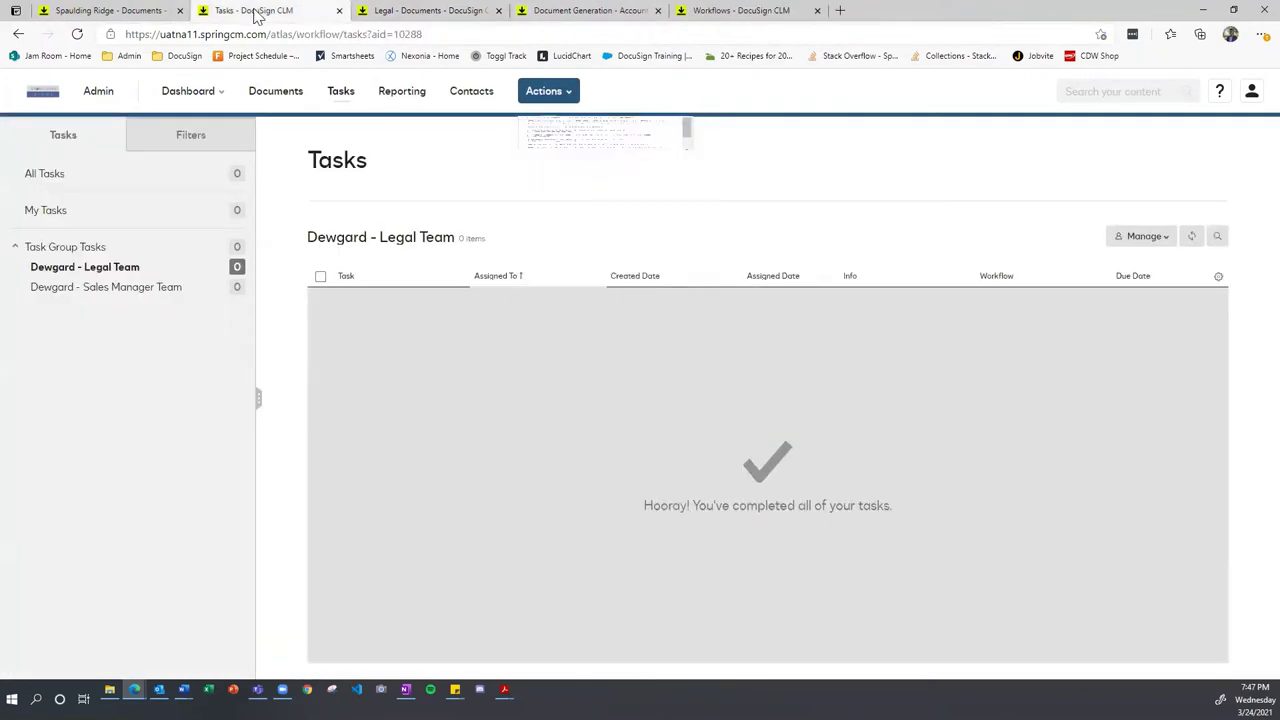
{"action": "left_click", "coordinate": [426, 10]}
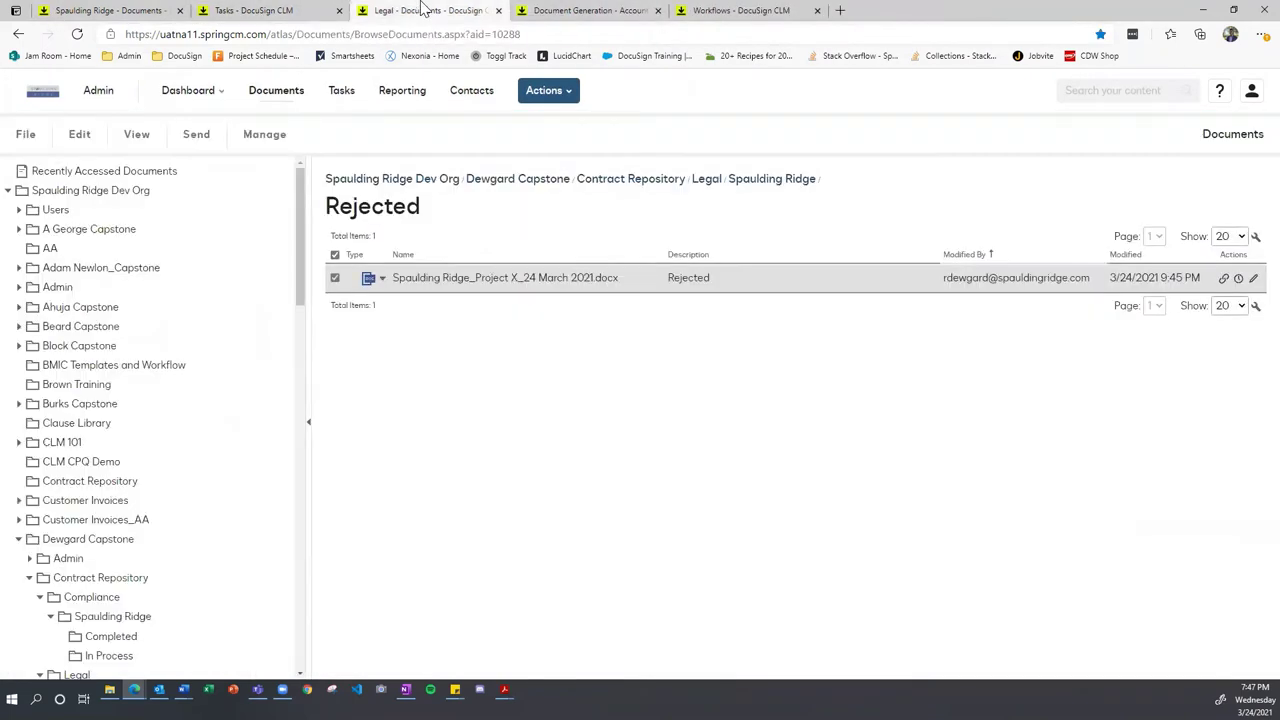
{"action": "left_click", "coordinate": [498, 10]}
{"action": "left_click", "coordinate": [280, 16]}
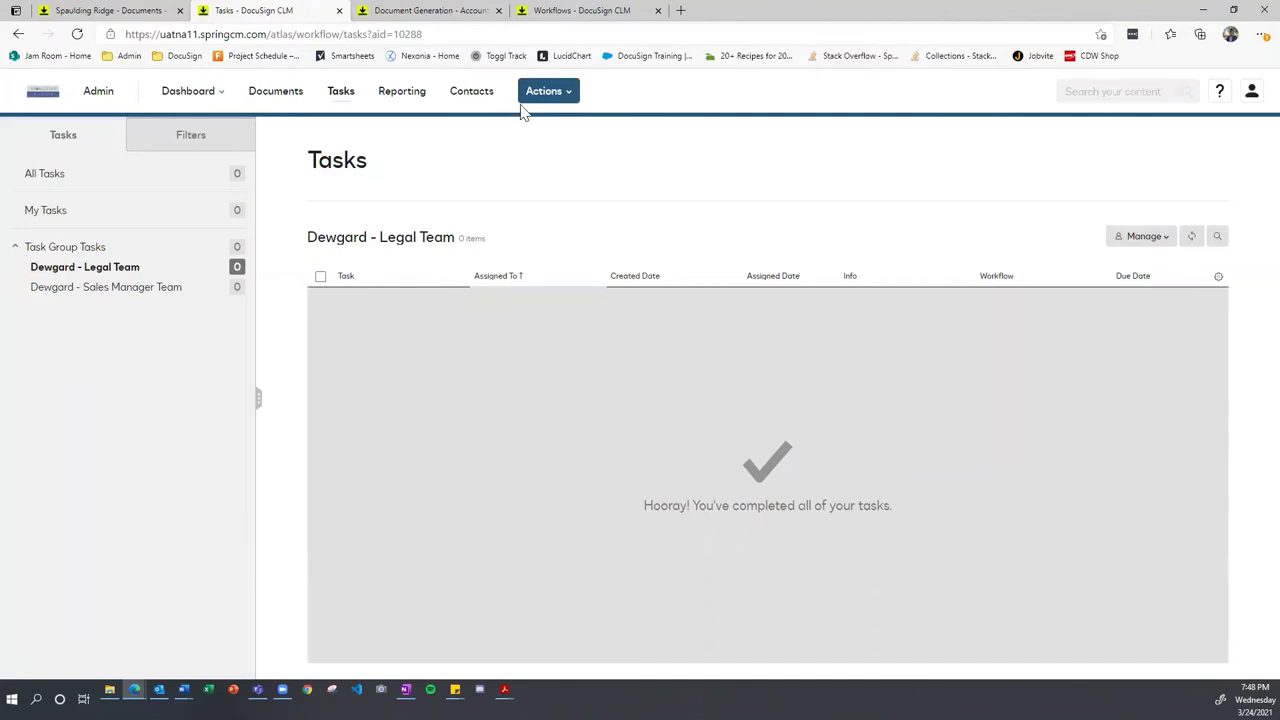
{"action": "left_click", "coordinate": [550, 94]}
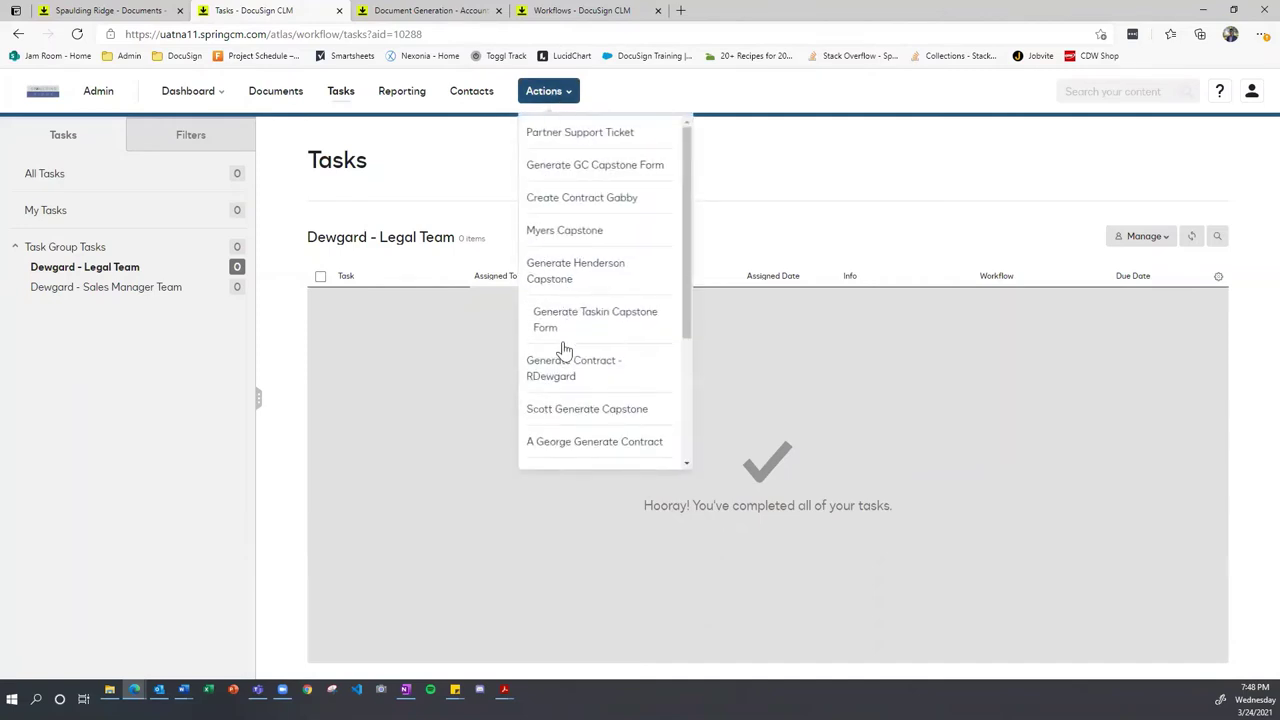
{"action": "left_click", "coordinate": [566, 376]}
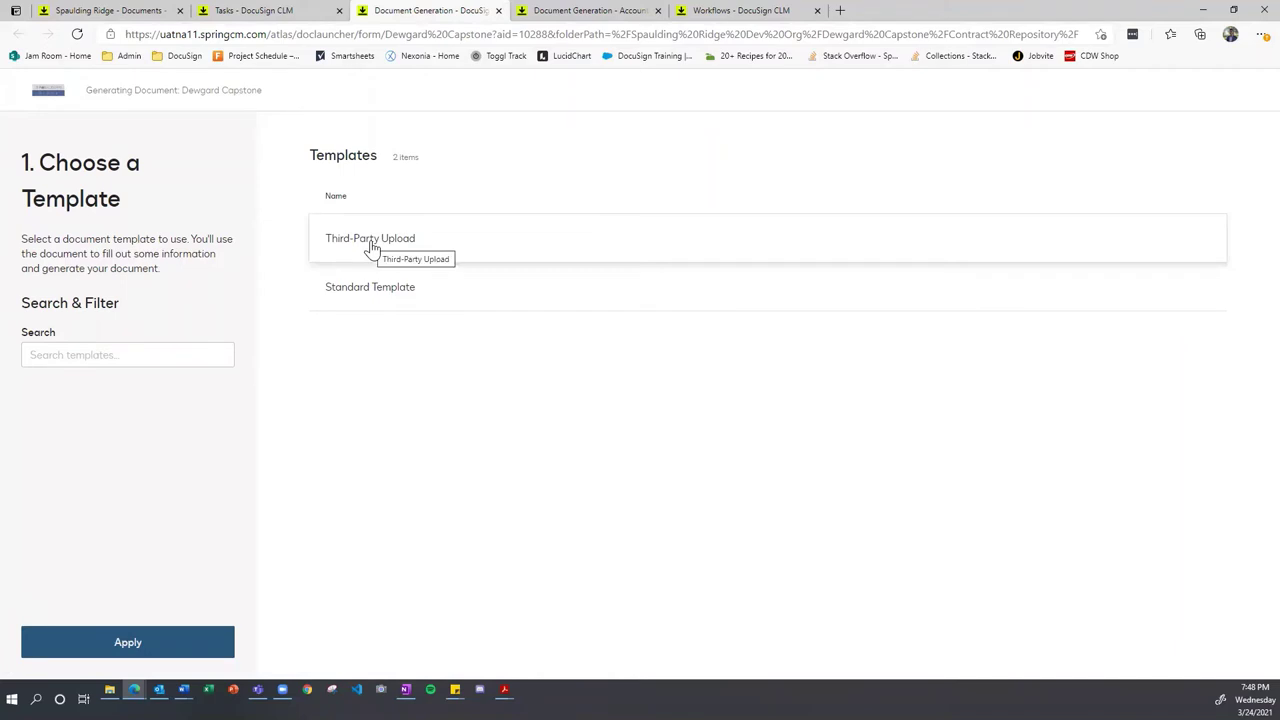
{"action": "double_click", "coordinate": [454, 246]}
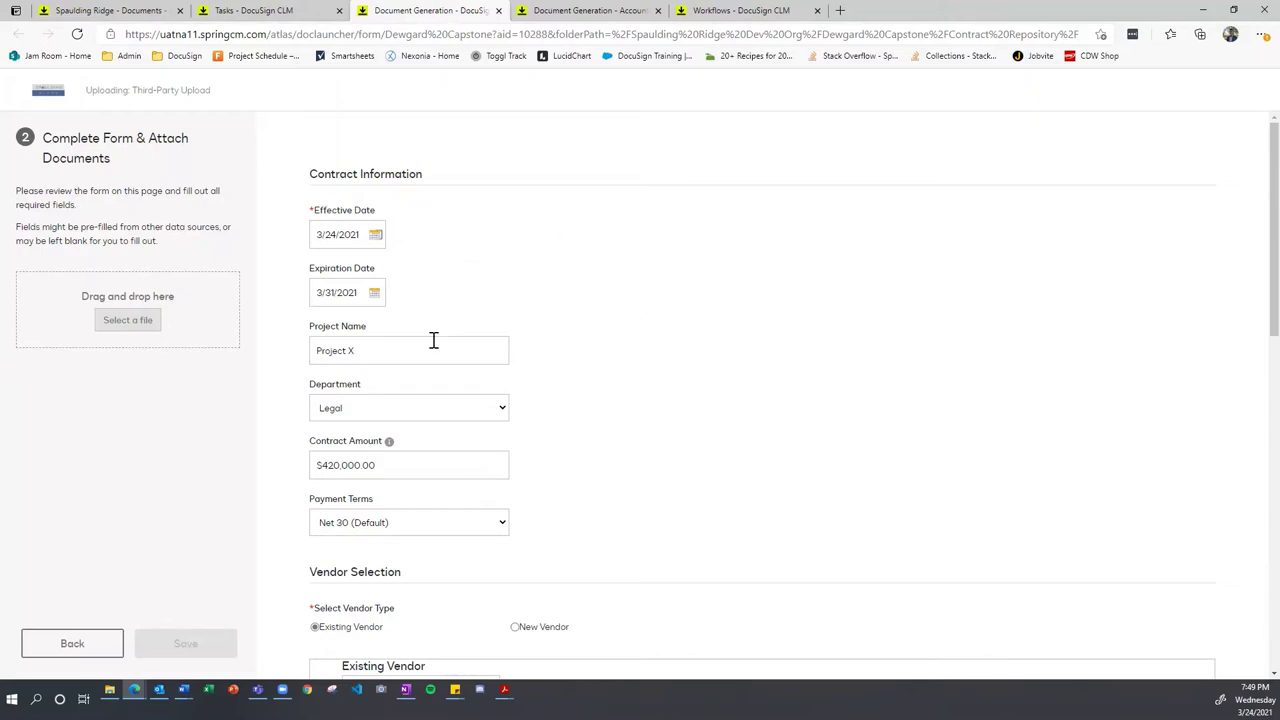
Step: Review the prefilled contract information and select Trulieve as the existing vendor
{"action": "scroll", "coordinate": [645, 305], "scroll_direction": "down", "scroll_amount": 3}
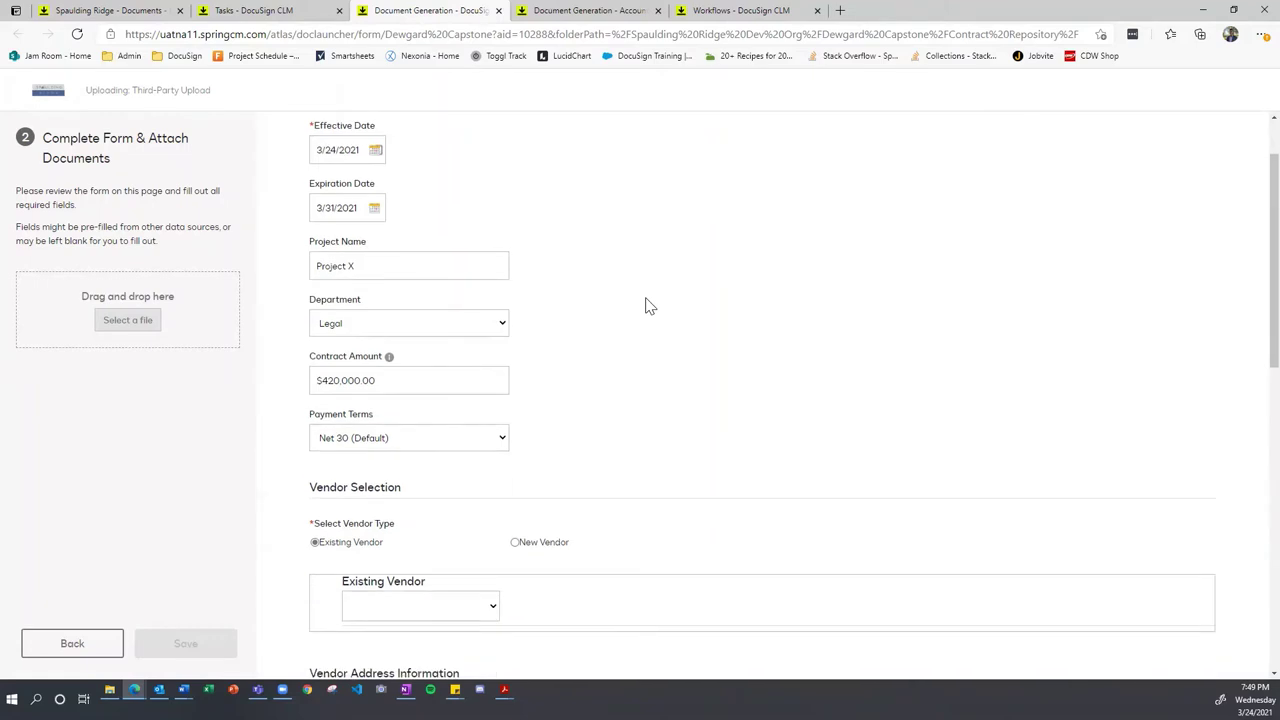
{"action": "scroll", "coordinate": [645, 305], "scroll_direction": "up", "scroll_amount": 3}
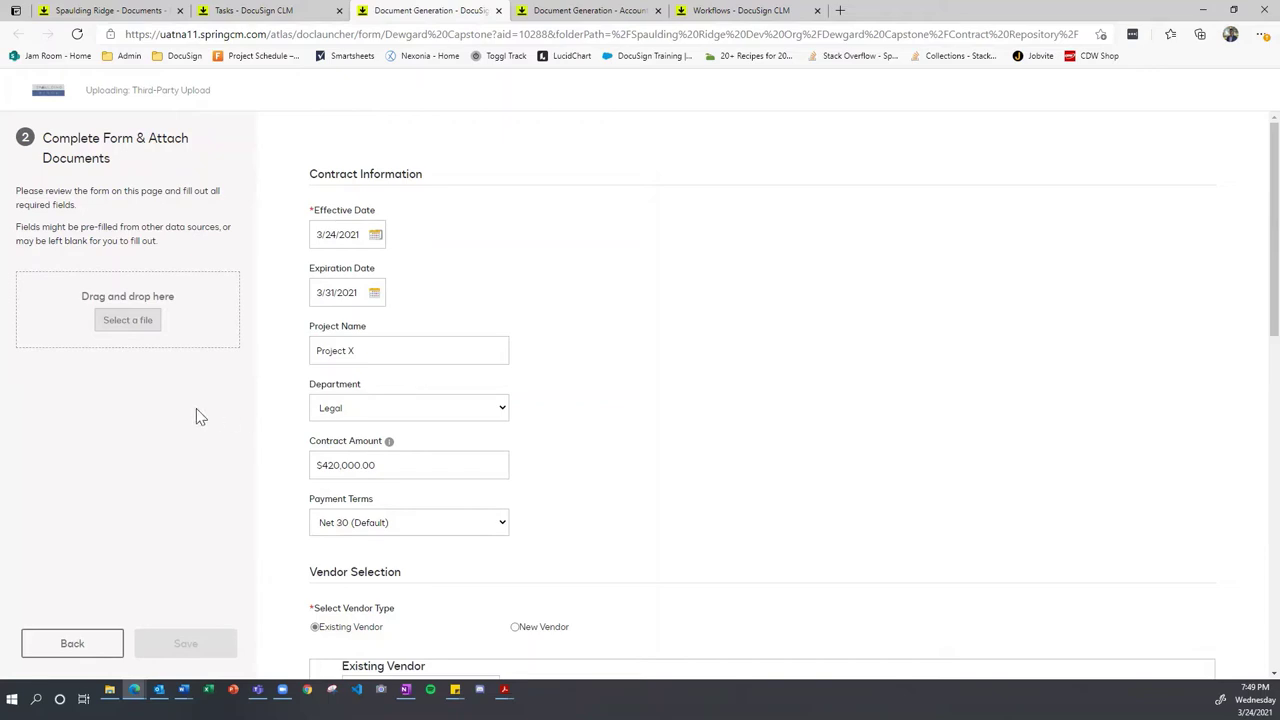
{"action": "scroll", "coordinate": [505, 358], "scroll_direction": "down", "scroll_amount": 3}
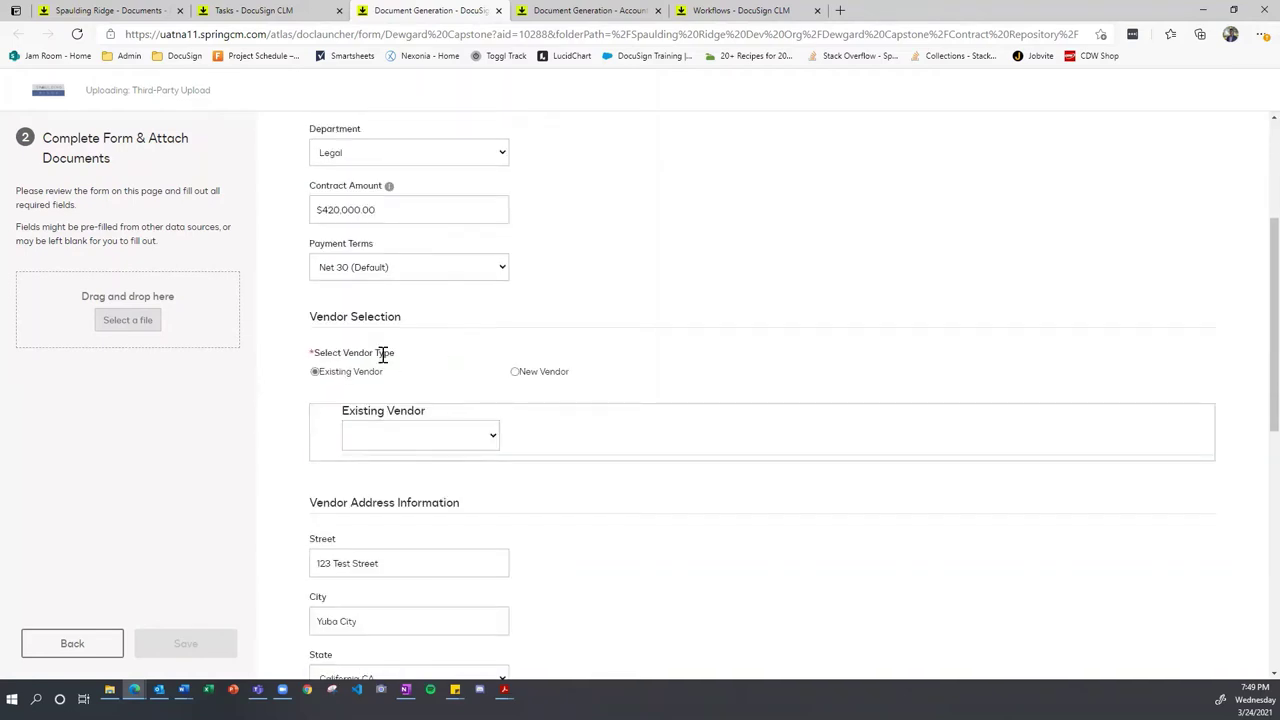
{"action": "left_click", "coordinate": [385, 436]}
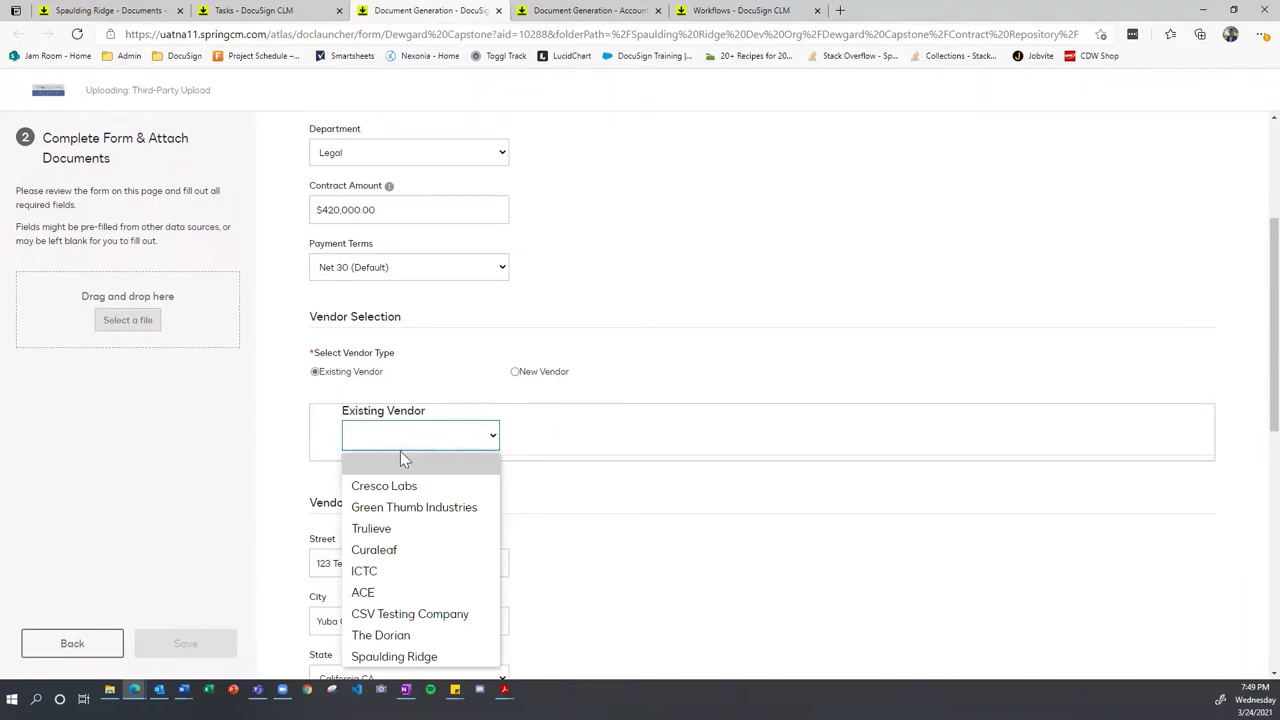
{"action": "left_click", "coordinate": [396, 529]}
{"action": "left_click", "coordinate": [273, 459]}
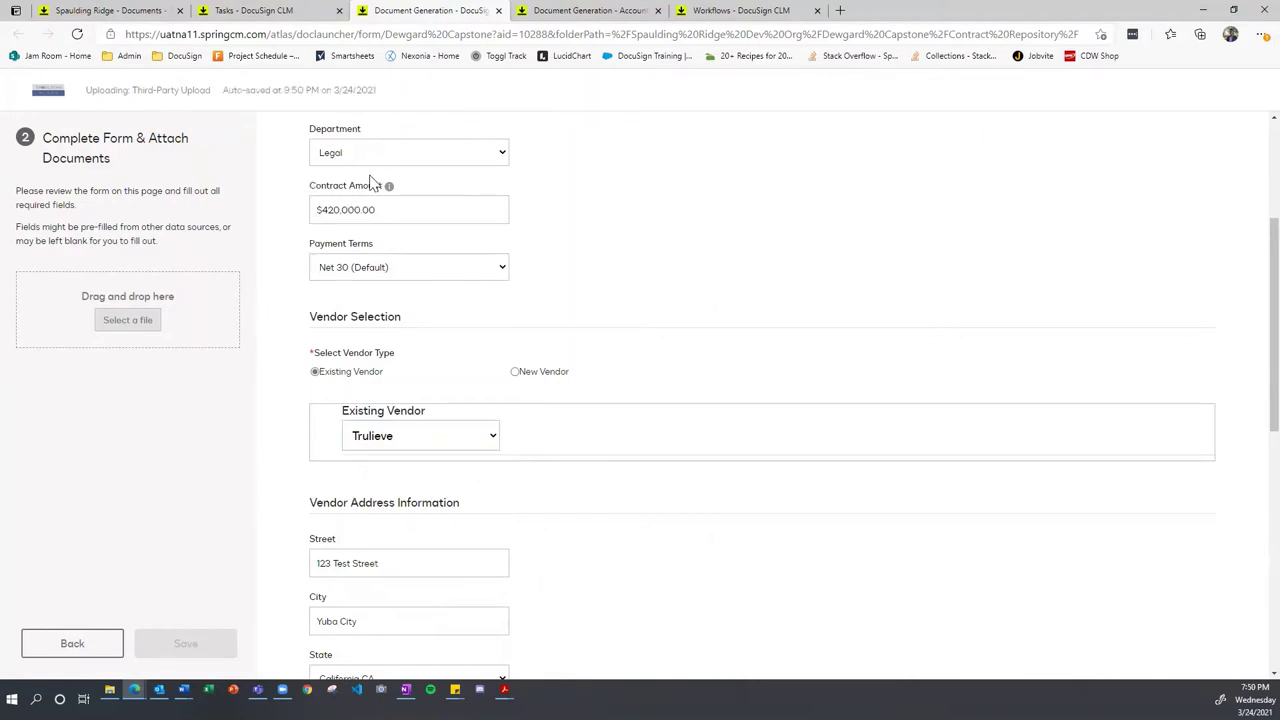
{"action": "scroll", "coordinate": [395, 250], "scroll_direction": "up", "scroll_amount": 3}
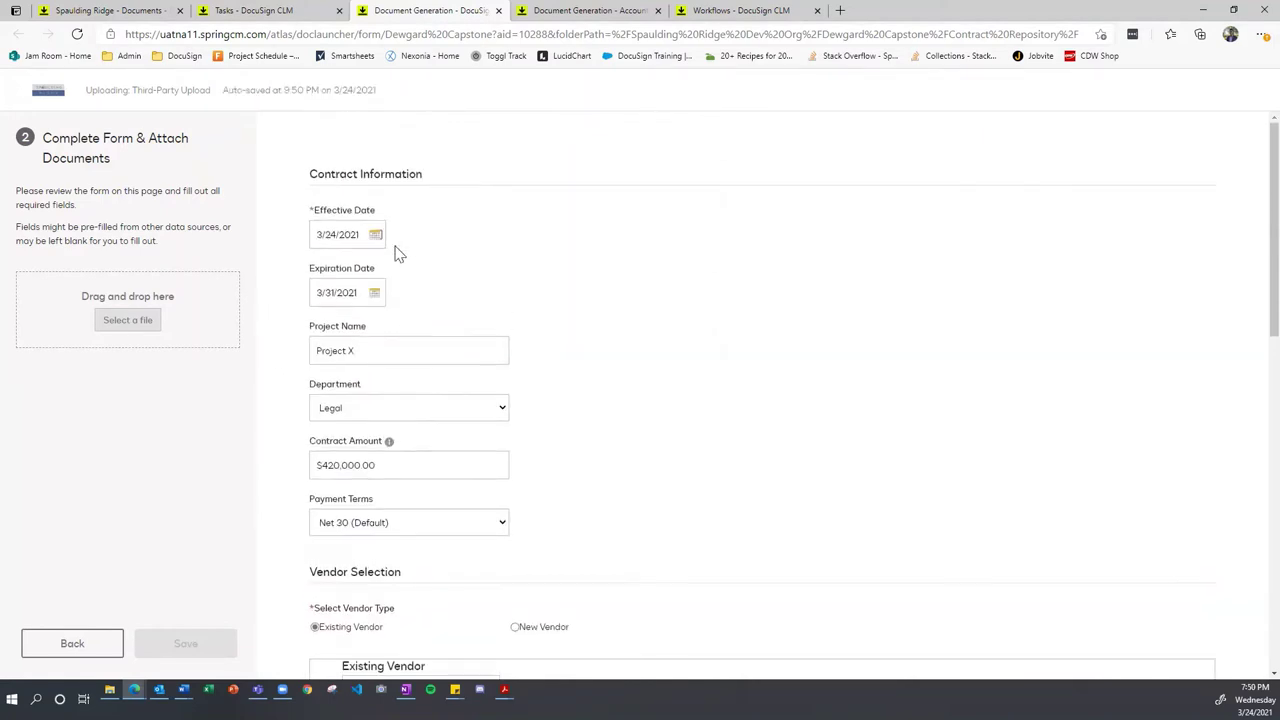
Step: Check the Contract Repository's existing department folders, return to the Third-Party Upload form and set the department to Finance
{"action": "left_click", "coordinate": [369, 412]}
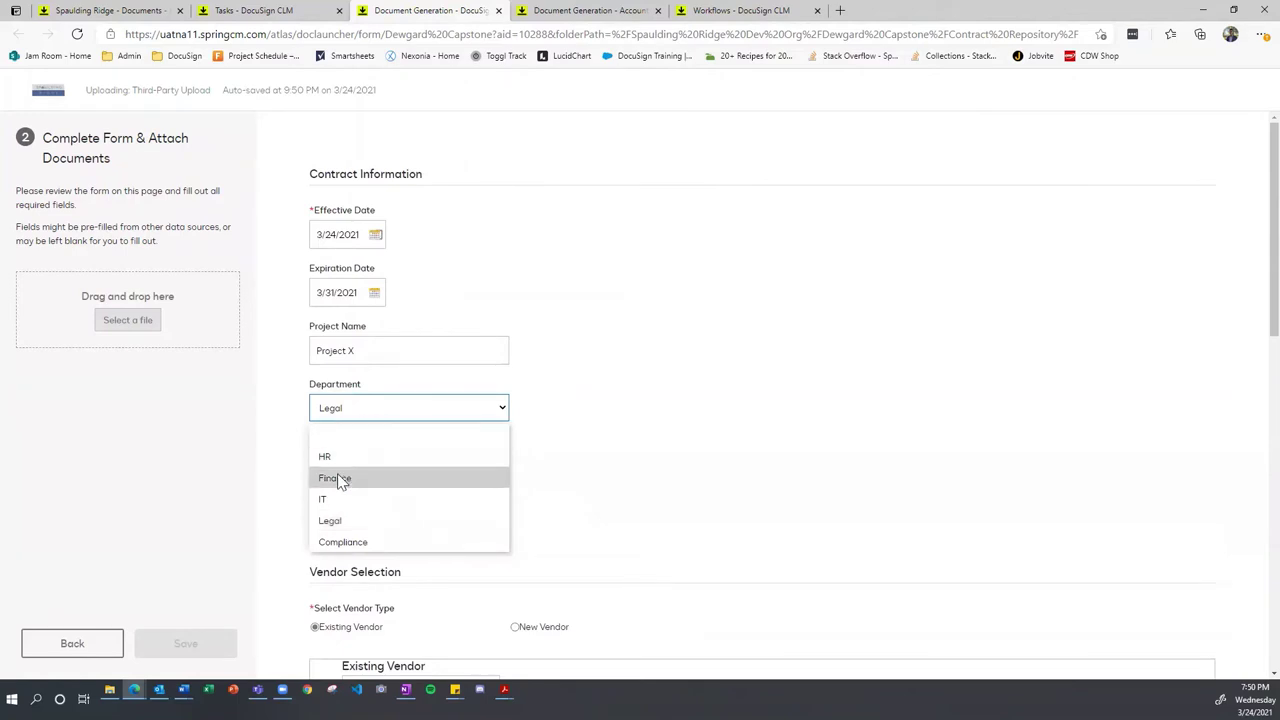
{"action": "left_click", "coordinate": [126, 22]}
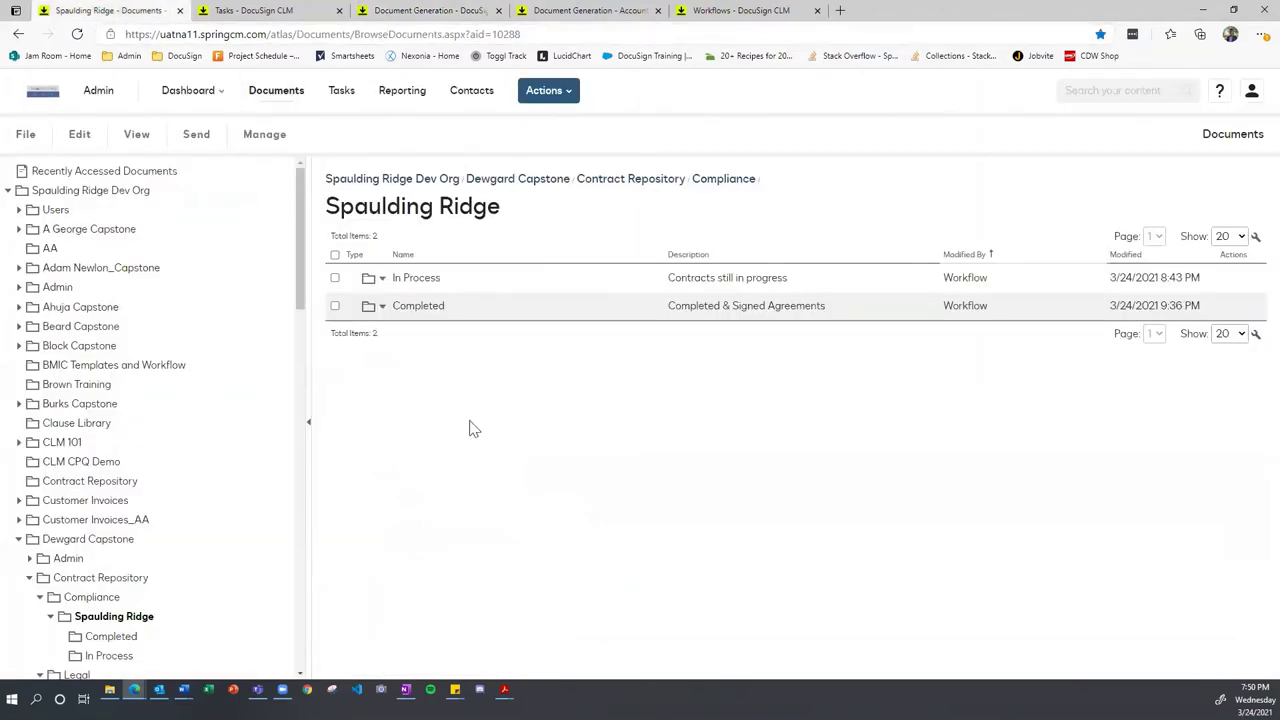
{"action": "left_click", "coordinate": [586, 178]}
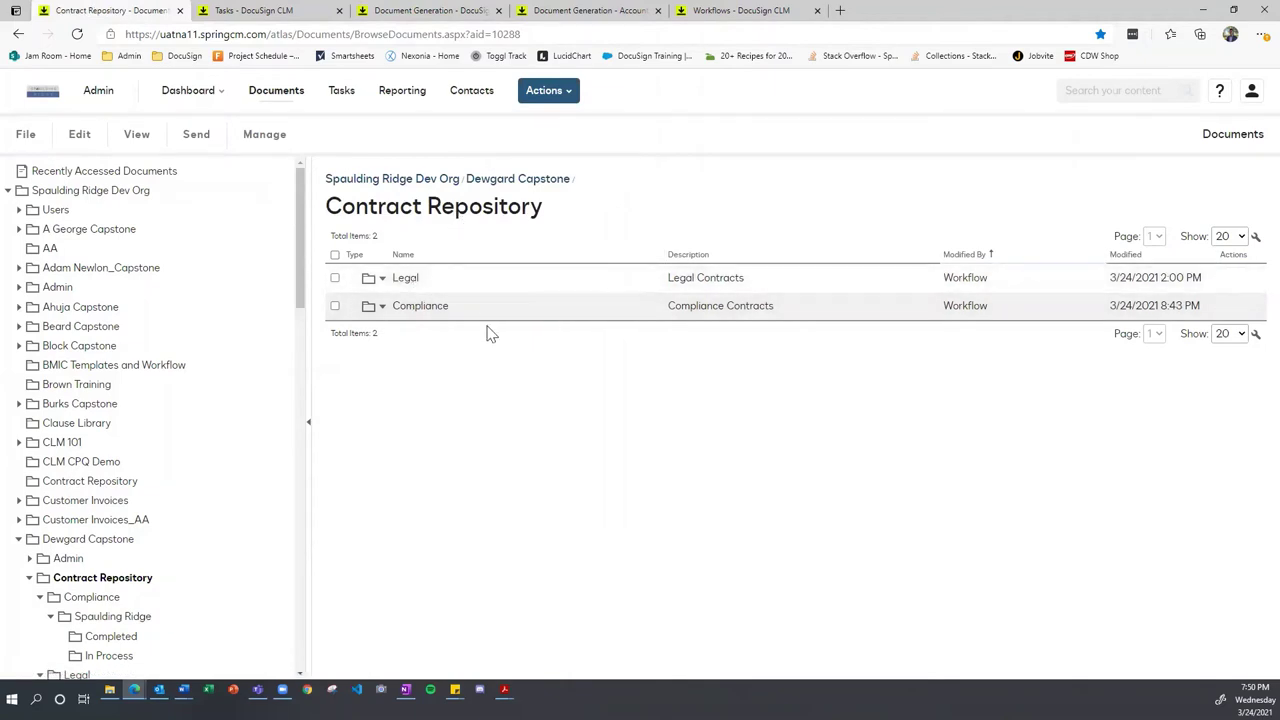
{"action": "left_click", "coordinate": [415, 12]}
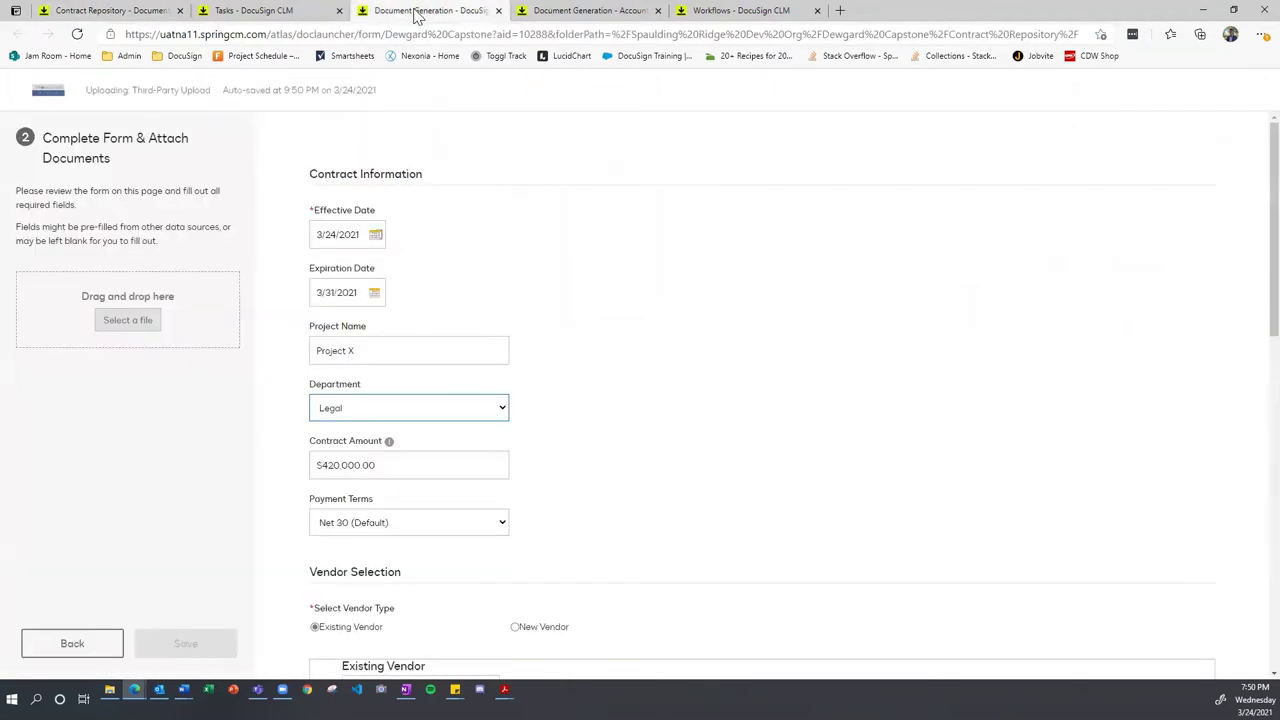
{"action": "left_click", "coordinate": [478, 410]}
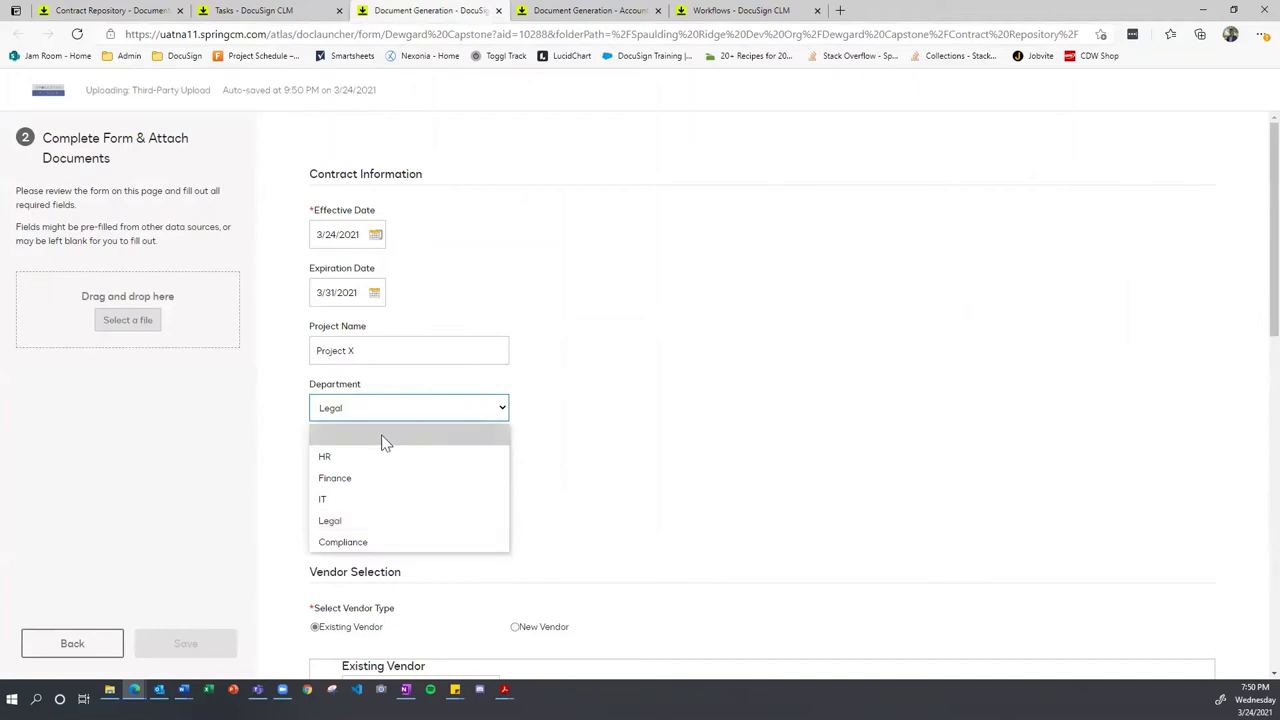
{"action": "left_click", "coordinate": [331, 481]}
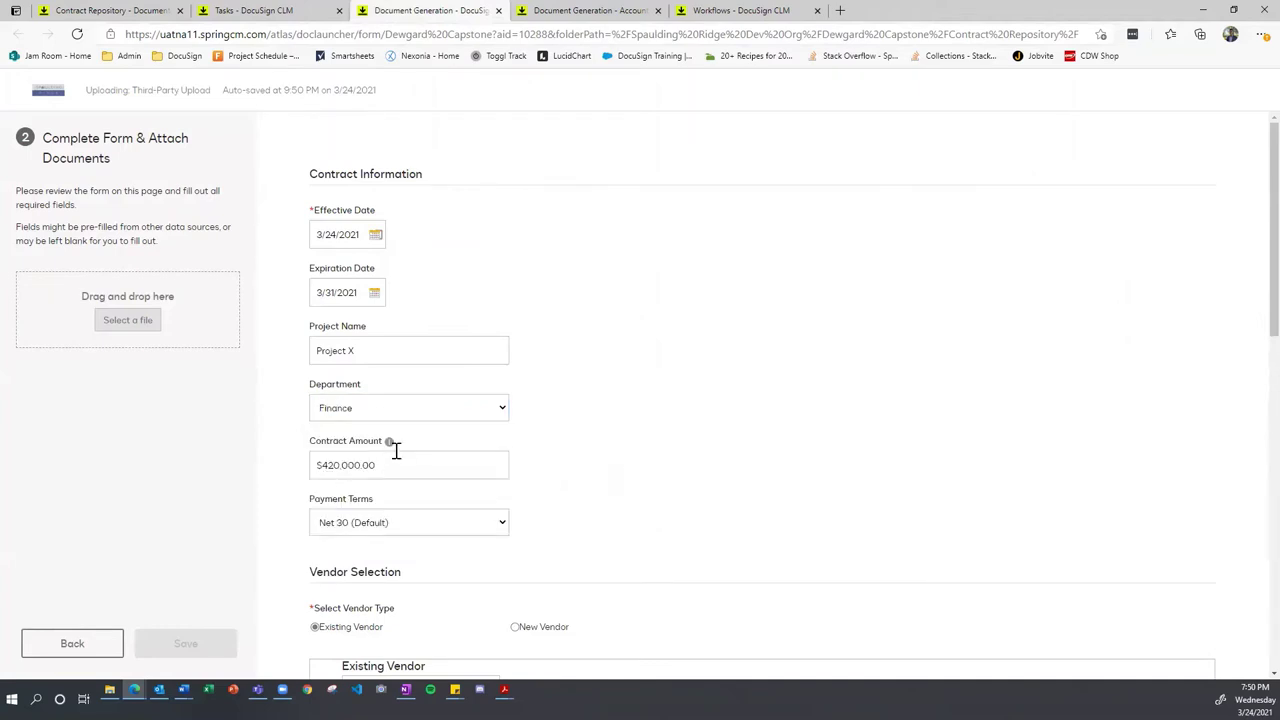
Step: Rename the project as Project Upload in the contract information
{"action": "scroll", "coordinate": [521, 390], "scroll_direction": "down", "scroll_amount": 1}
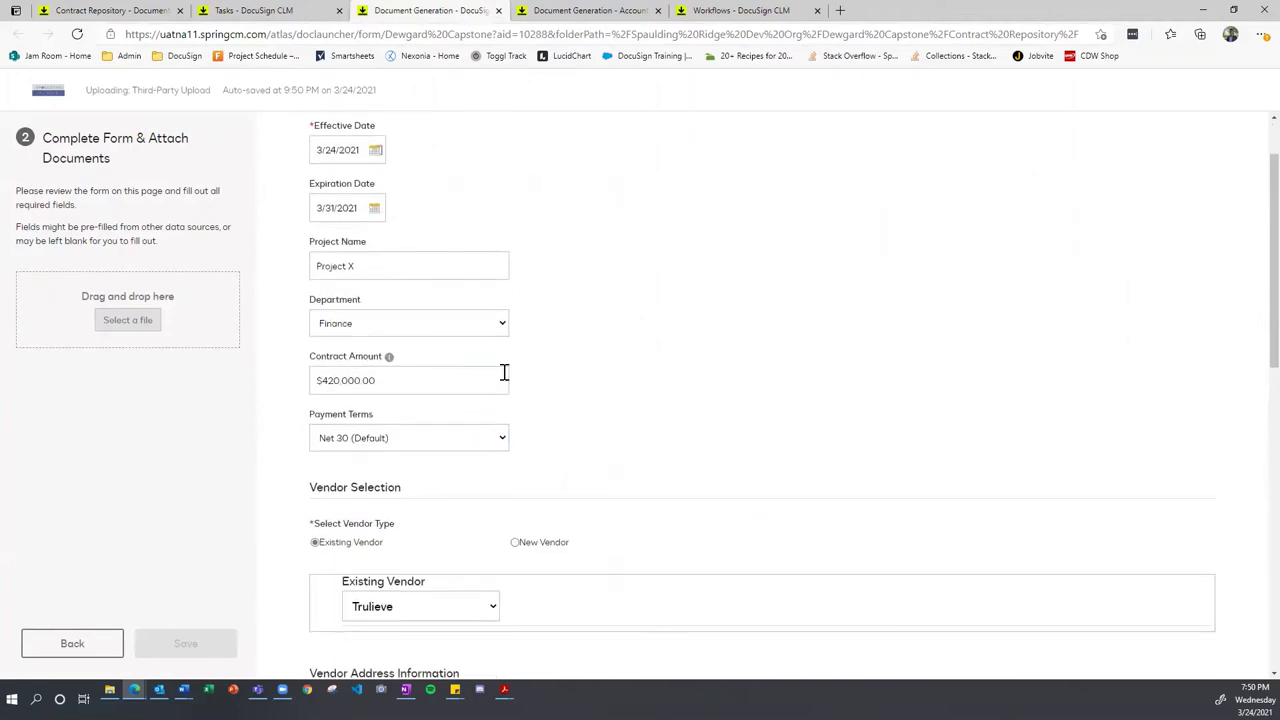
{"action": "left_click", "coordinate": [377, 266]}
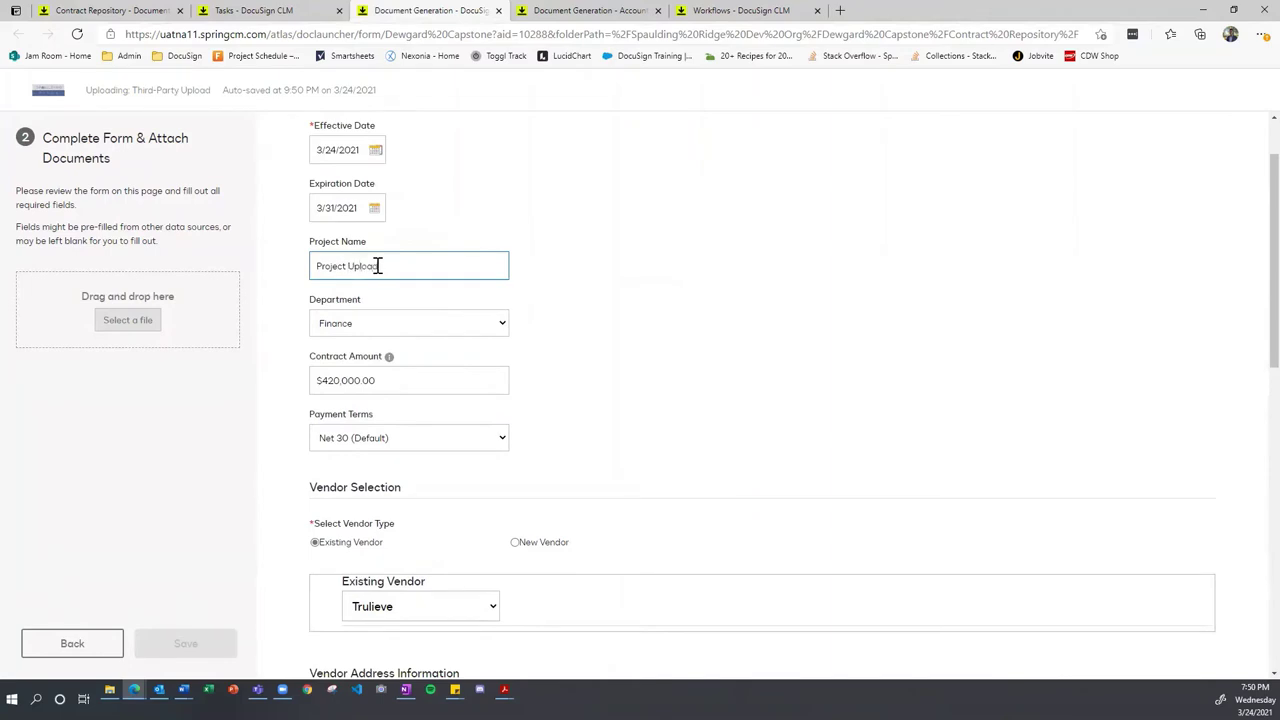
{"action": "left_click", "coordinate": [621, 266]}
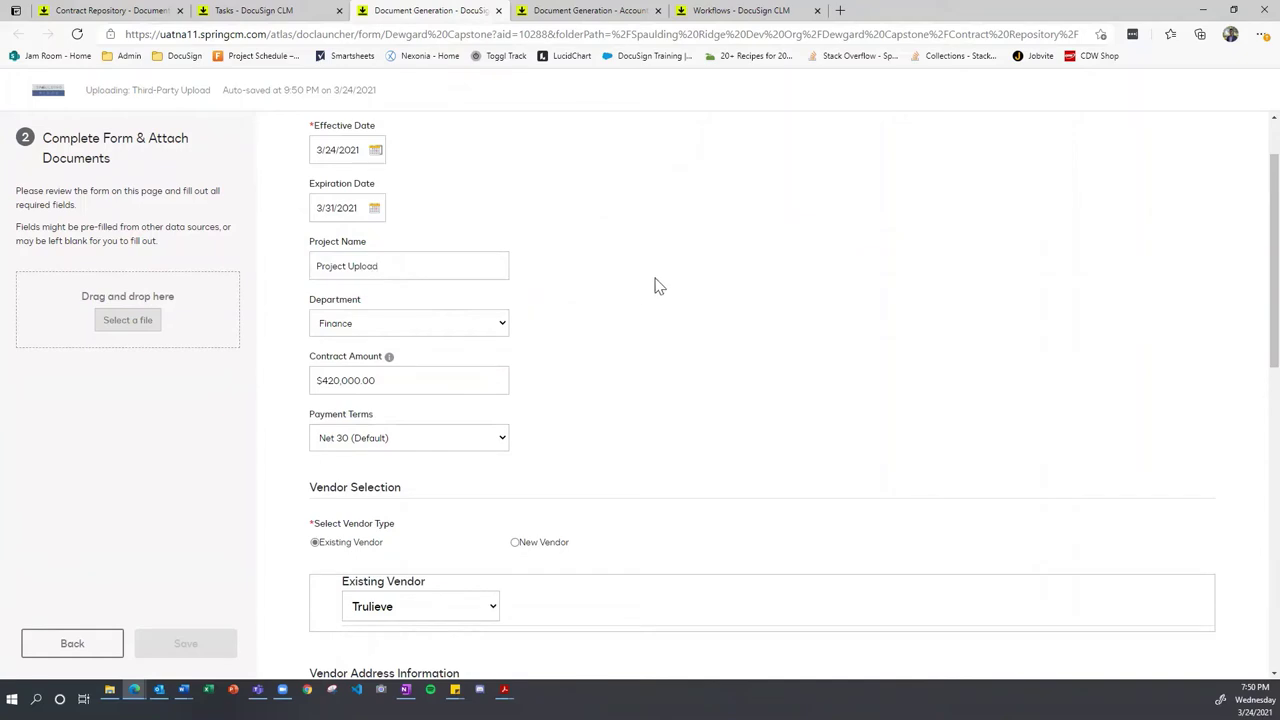
Step: Review the vendor and signatory details, attach the MSA XYZ Corp third-party document and try to save the form
{"action": "scroll", "coordinate": [655, 285], "scroll_direction": "down", "scroll_amount": 2}
{"action": "scroll", "coordinate": [655, 285], "scroll_direction": "down", "scroll_amount": 3}
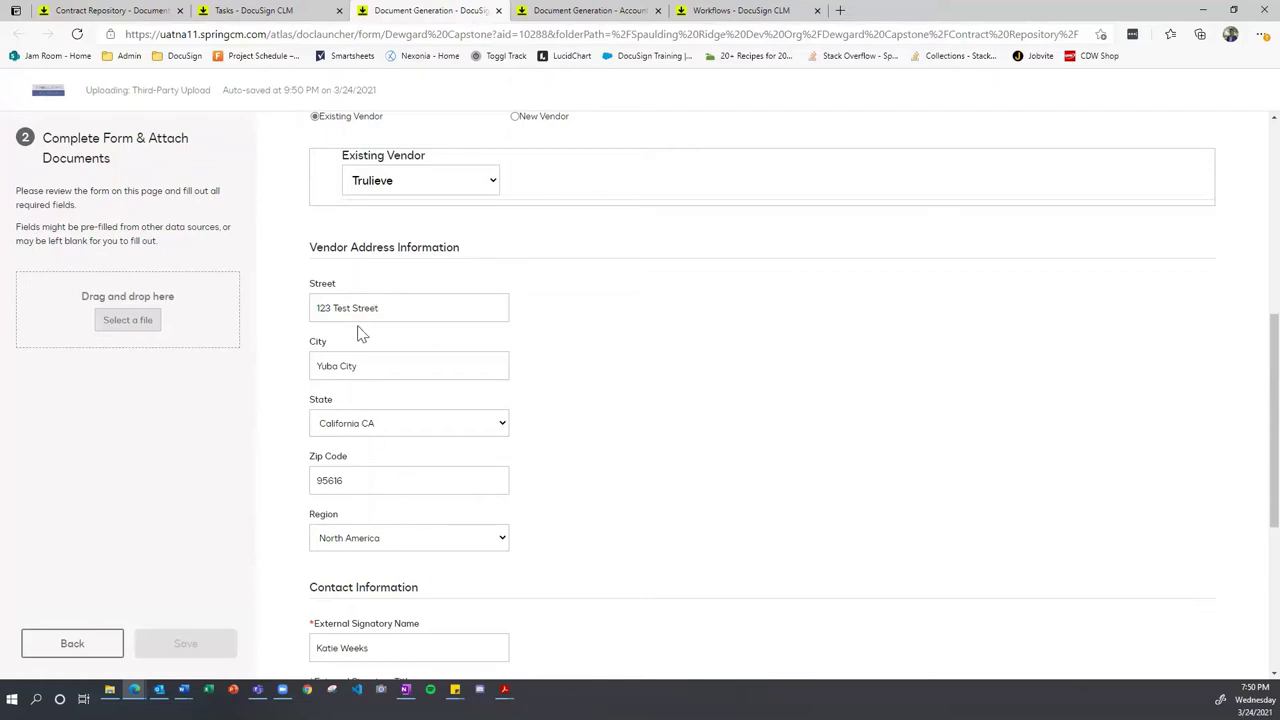
{"action": "scroll", "coordinate": [434, 298], "scroll_direction": "down", "scroll_amount": 4}
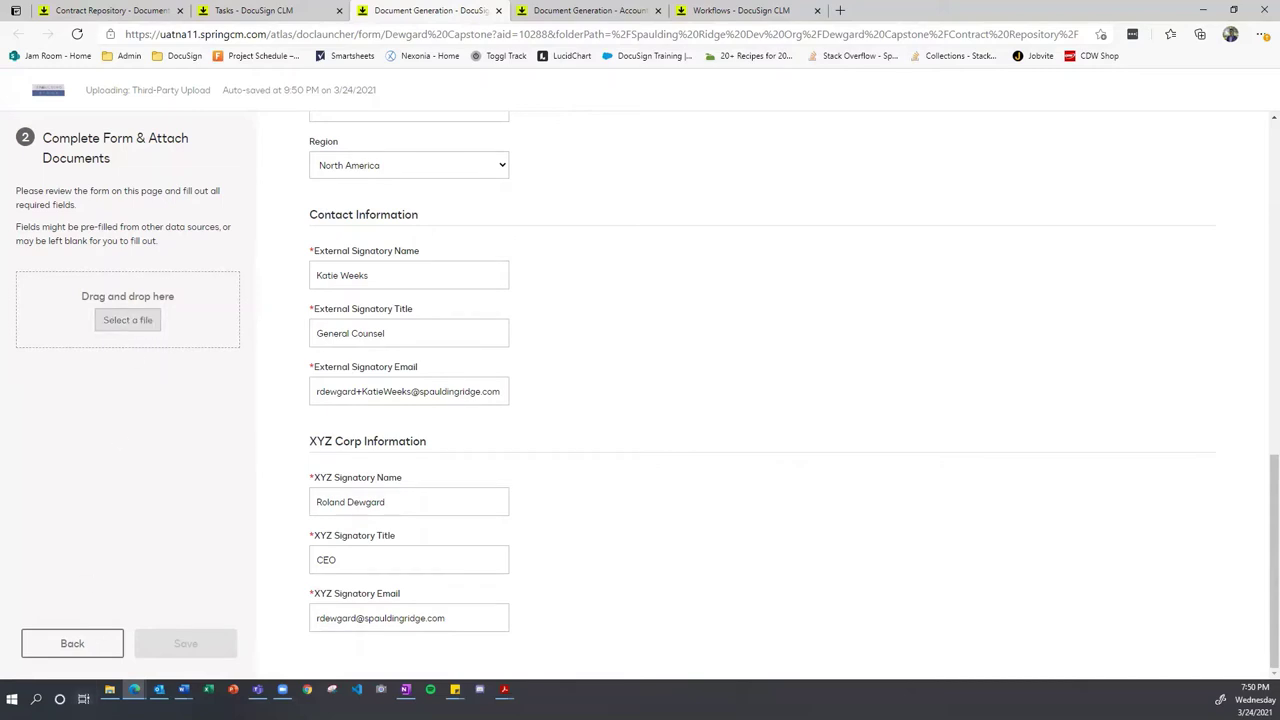
{"action": "mouse_move", "coordinate": [110, 689]}
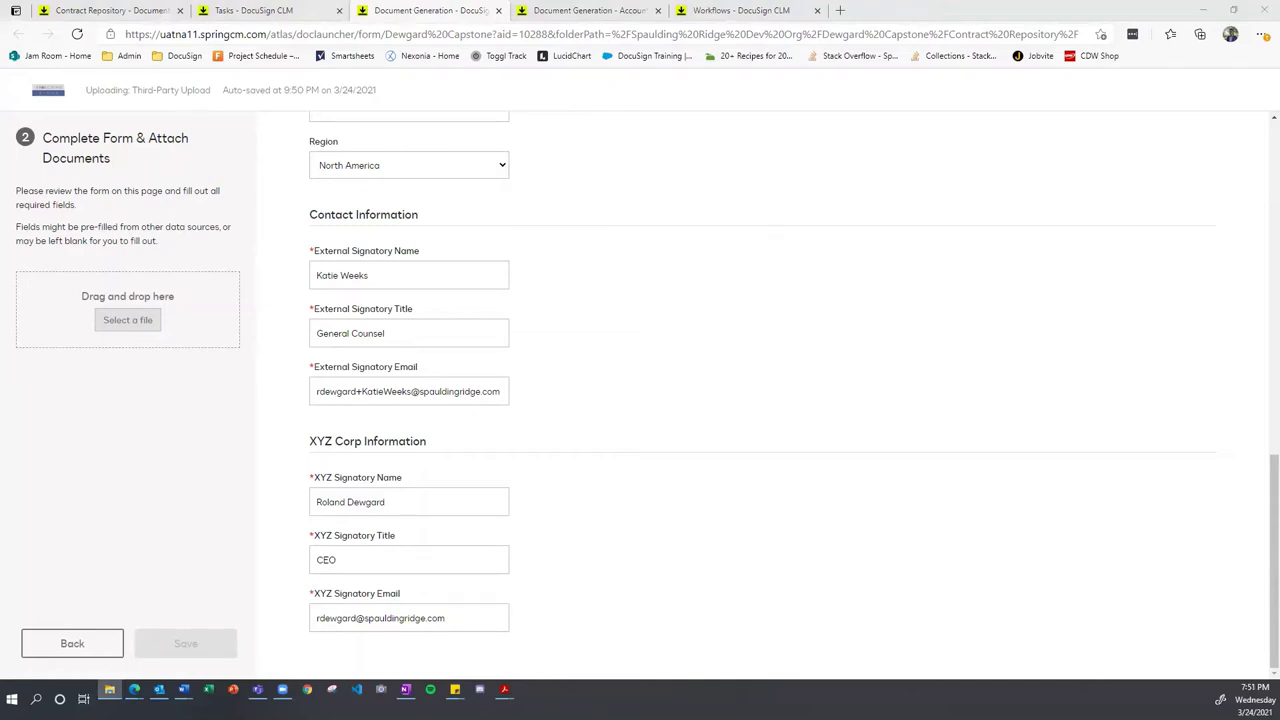
{"action": "left_click_drag", "start_coordinate": [0, 290], "coordinate": [97, 312]}
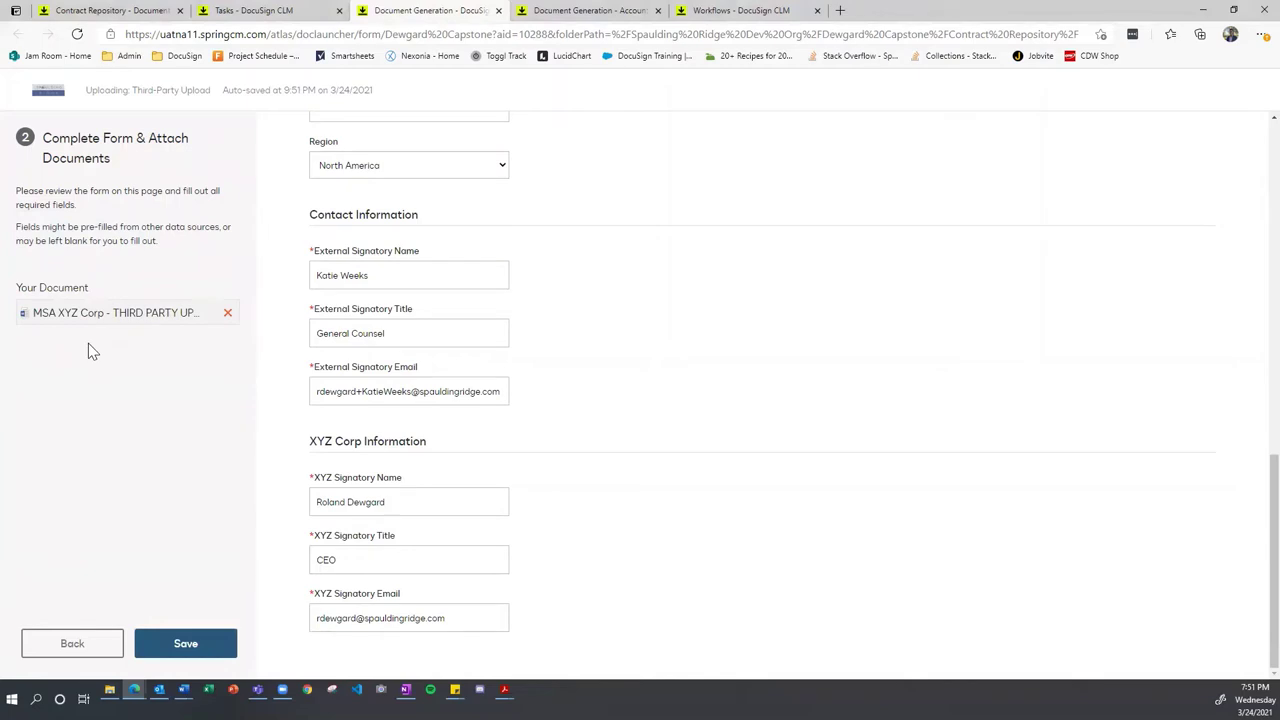
{"action": "left_click", "coordinate": [222, 651]}
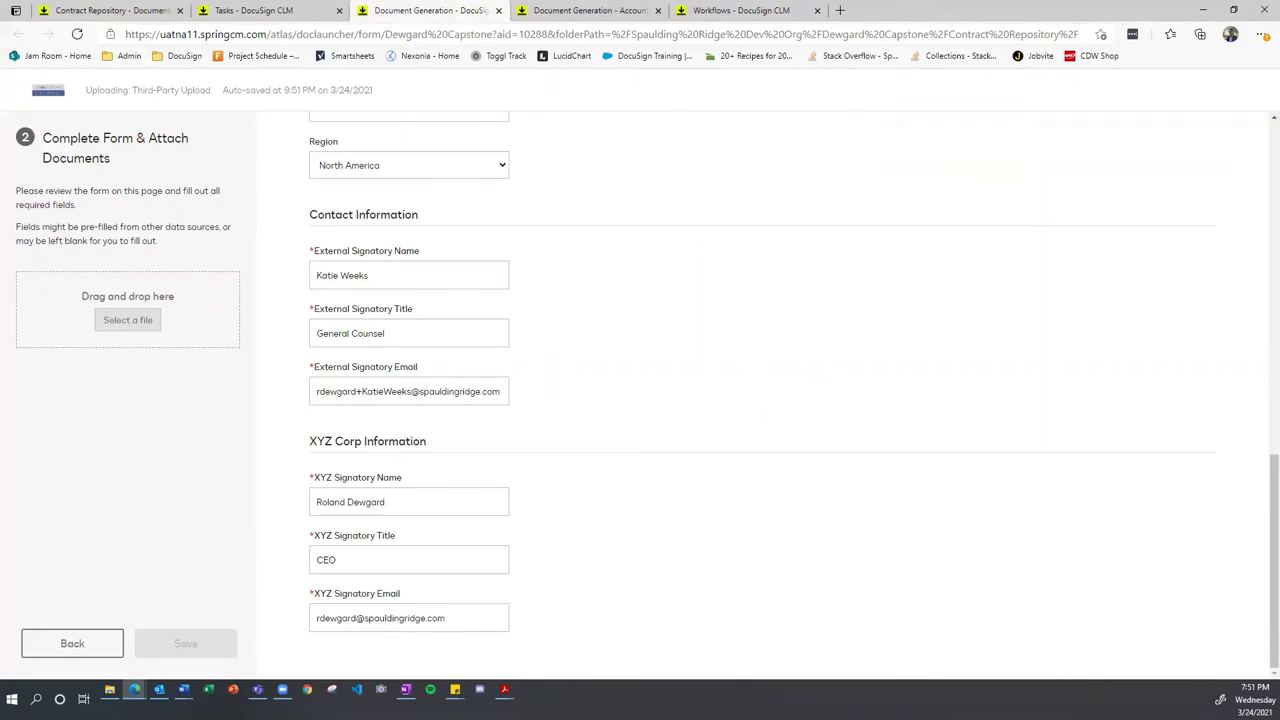
{"action": "left_click", "coordinate": [110, 689]}
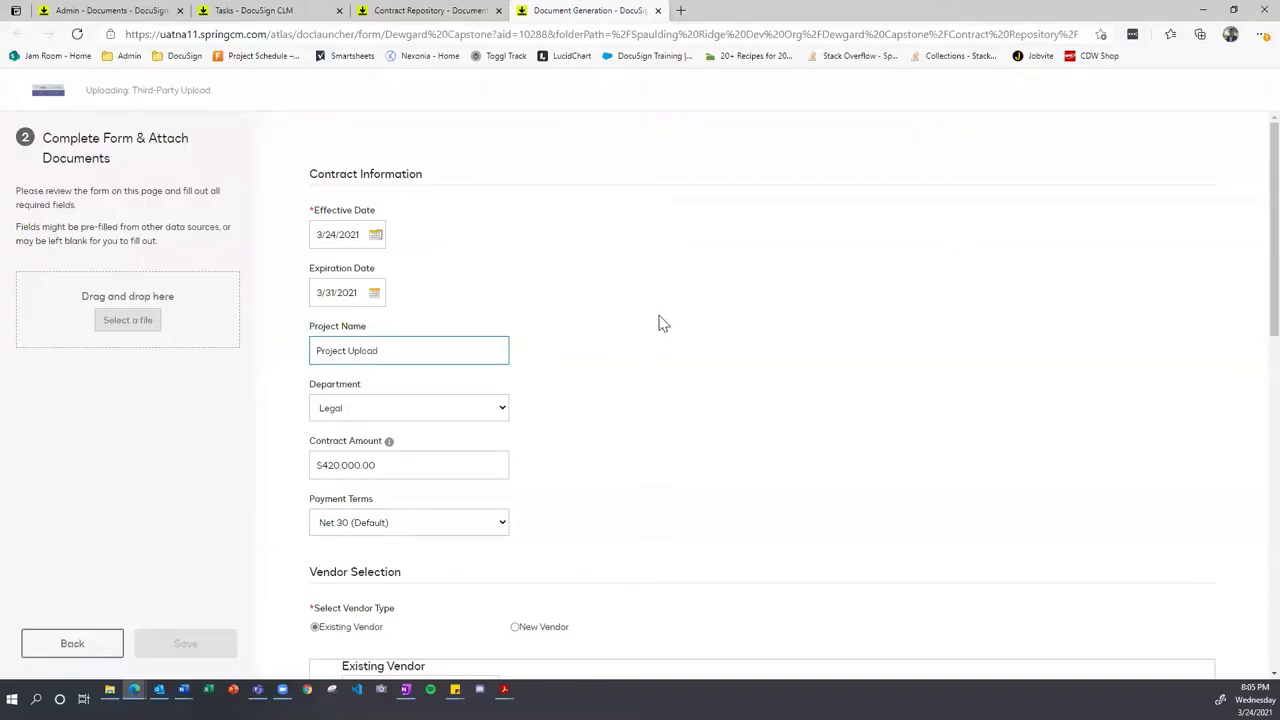
{"action": "left_click", "coordinate": [690, 388]}
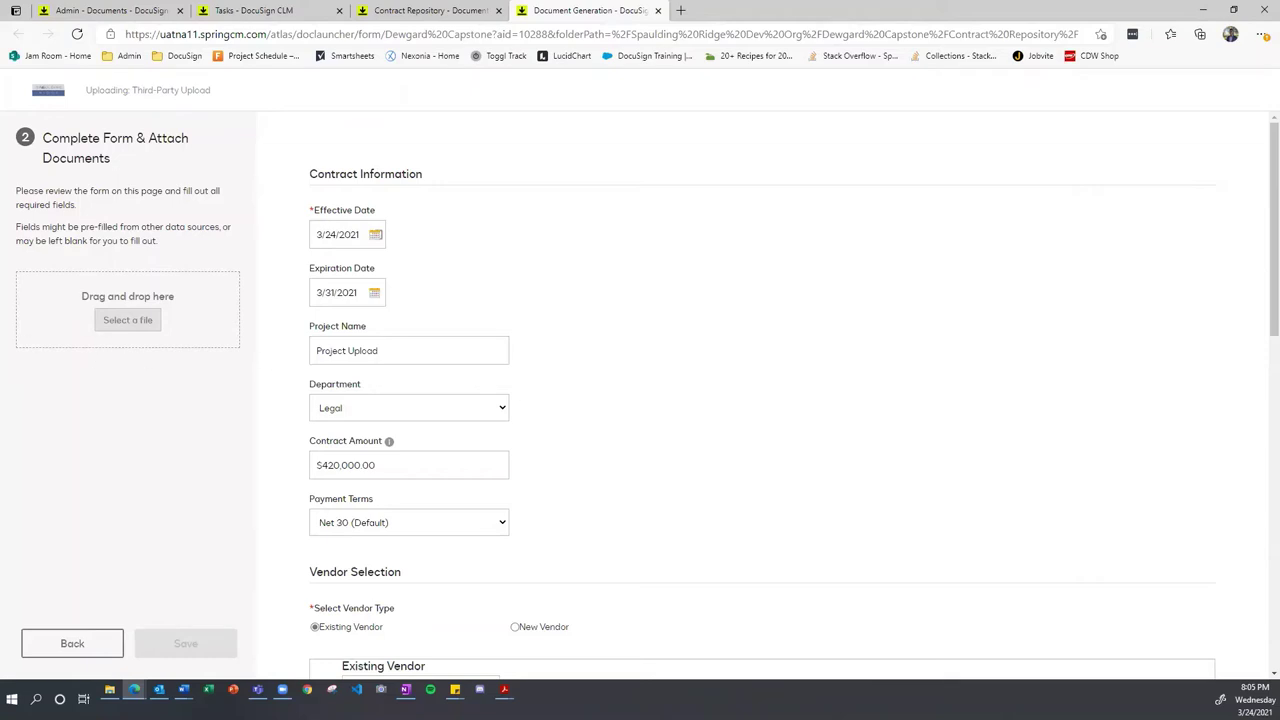
{"action": "left_click", "coordinate": [110, 689]}
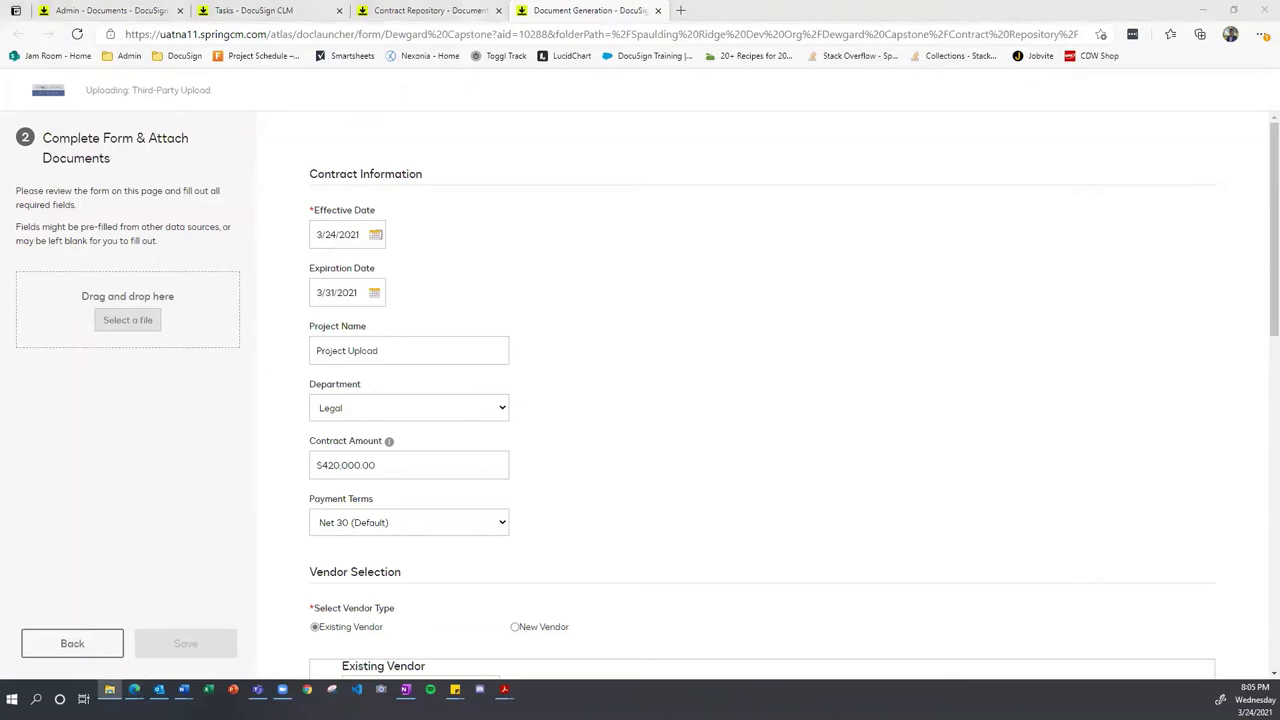
{"action": "left_click", "coordinate": [650, 362]}
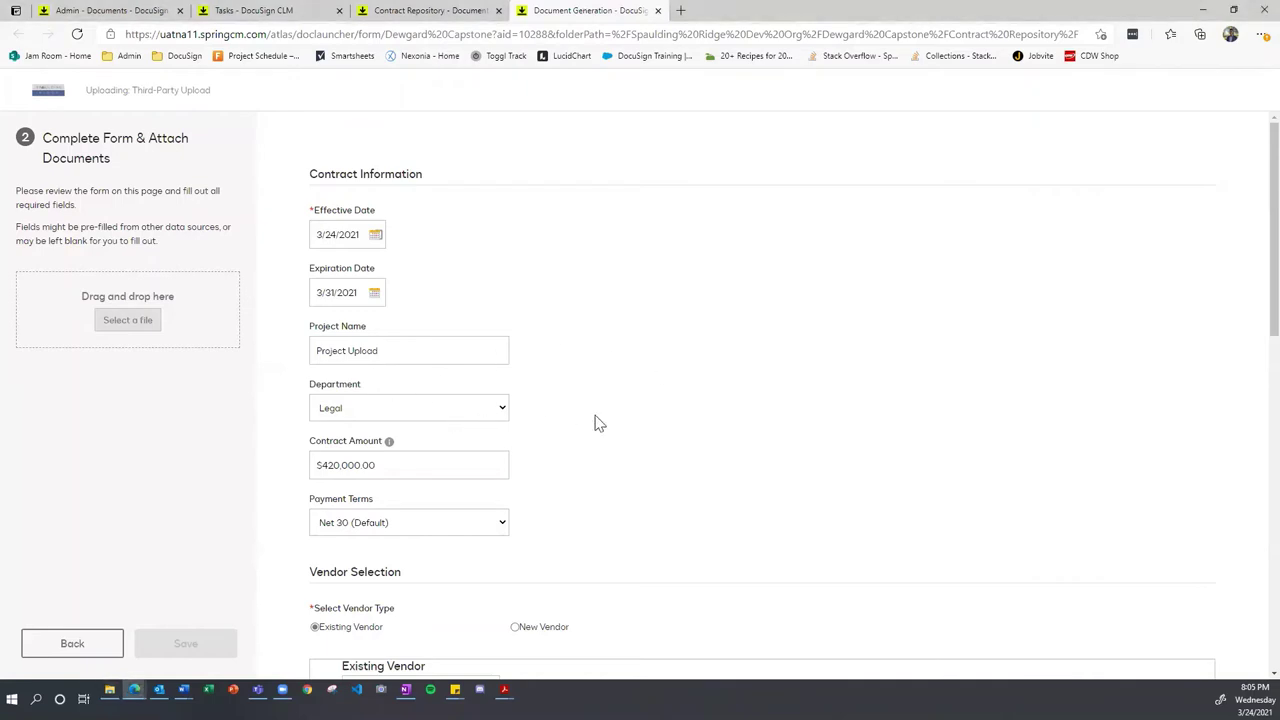
Step: Set the contract's department to Finance and select Trulieve as the existing vendor
{"action": "left_click", "coordinate": [505, 414]}
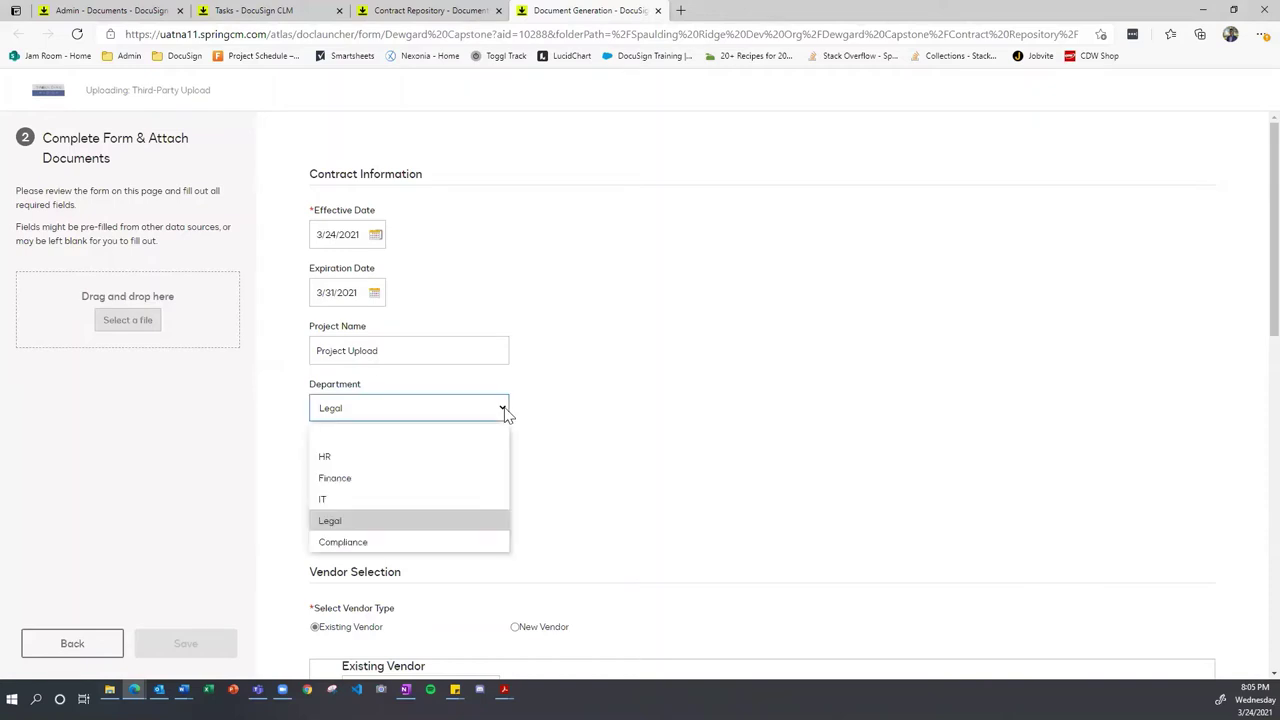
{"action": "left_click", "coordinate": [356, 478]}
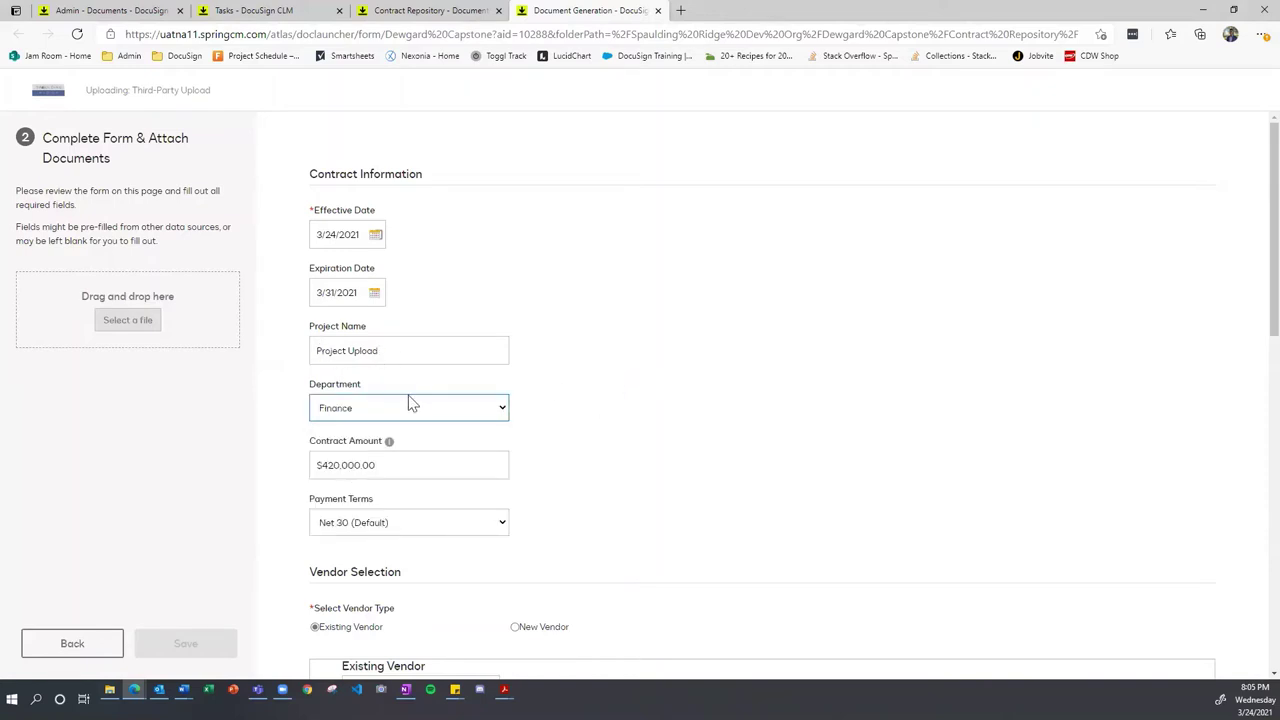
{"action": "left_click", "coordinate": [253, 442]}
{"action": "scroll", "coordinate": [400, 560], "scroll_direction": "down", "scroll_amount": 3}
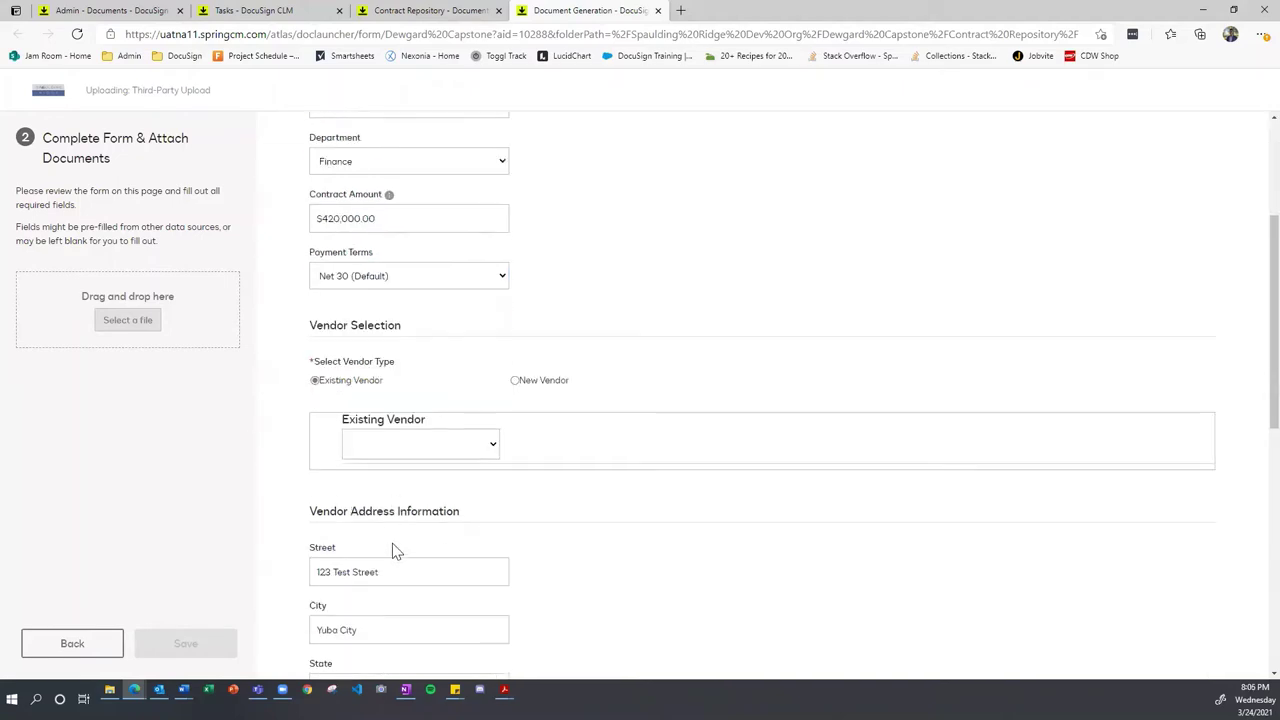
{"action": "left_click", "coordinate": [406, 432]}
{"action": "left_click", "coordinate": [410, 528]}
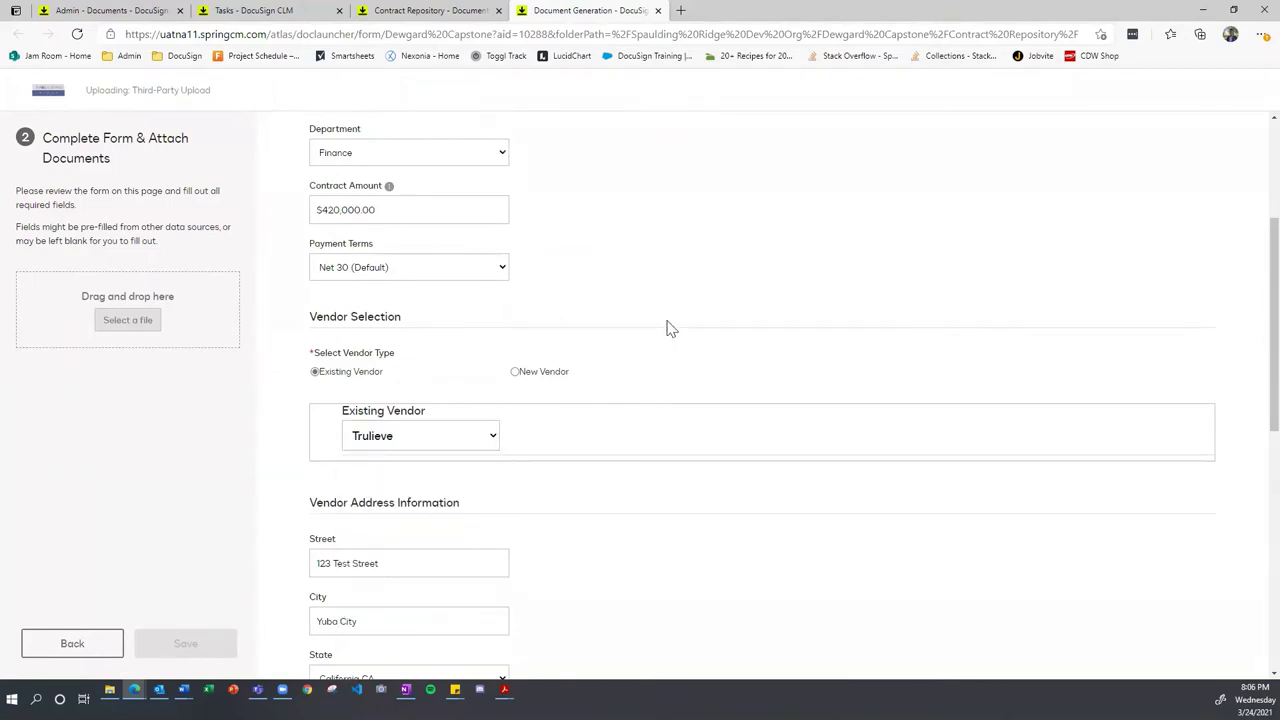
Step: Attach ThirdPartyUpload.docx to the form and review the contract, vendor address and signatory details
{"action": "scroll", "coordinate": [670, 330], "scroll_direction": "up", "scroll_amount": 2}
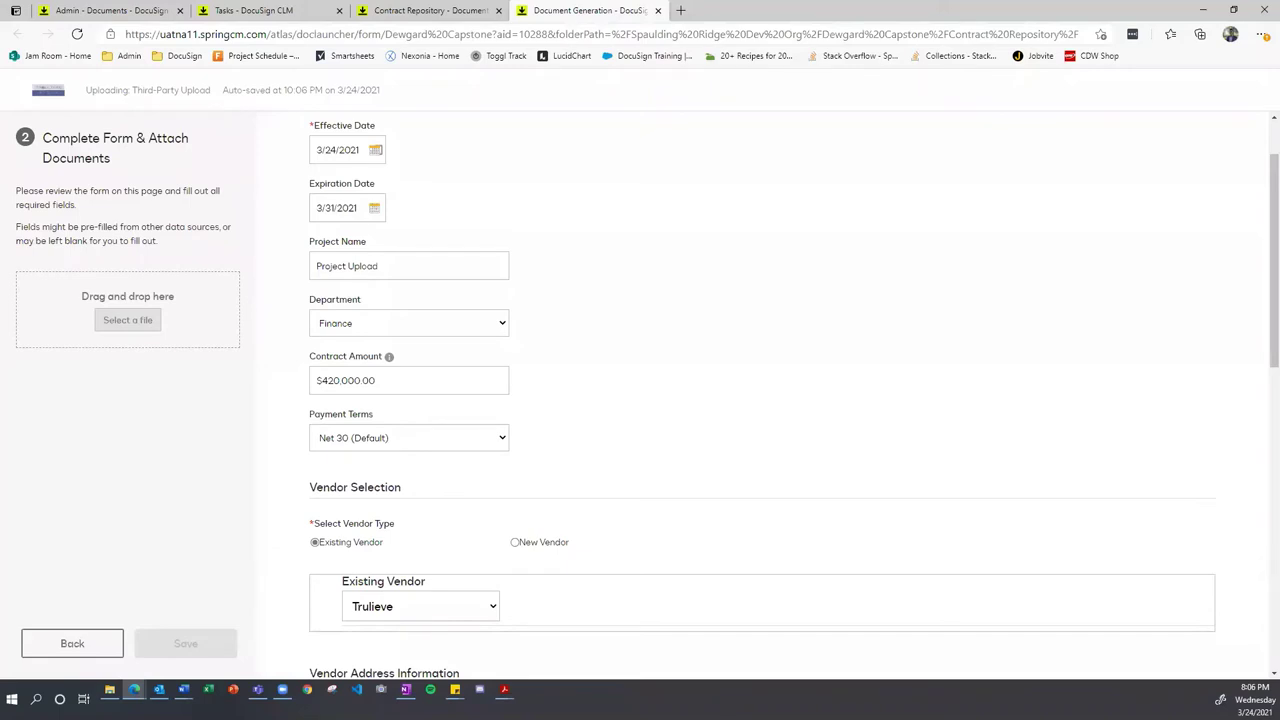
{"action": "left_click_drag", "start_coordinate": [0, 260], "coordinate": [110, 300]}
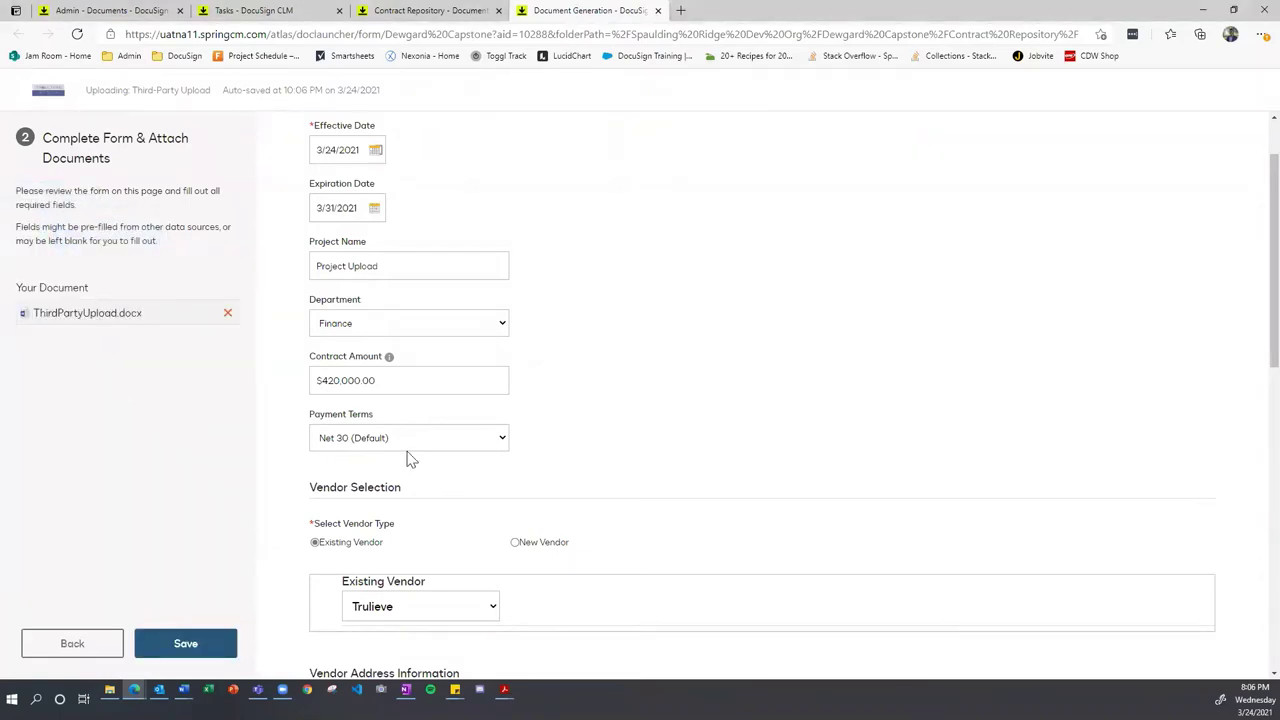
{"action": "scroll", "coordinate": [489, 378], "scroll_direction": "up", "scroll_amount": 1}
{"action": "scroll", "coordinate": [489, 384], "scroll_direction": "down", "scroll_amount": 6}
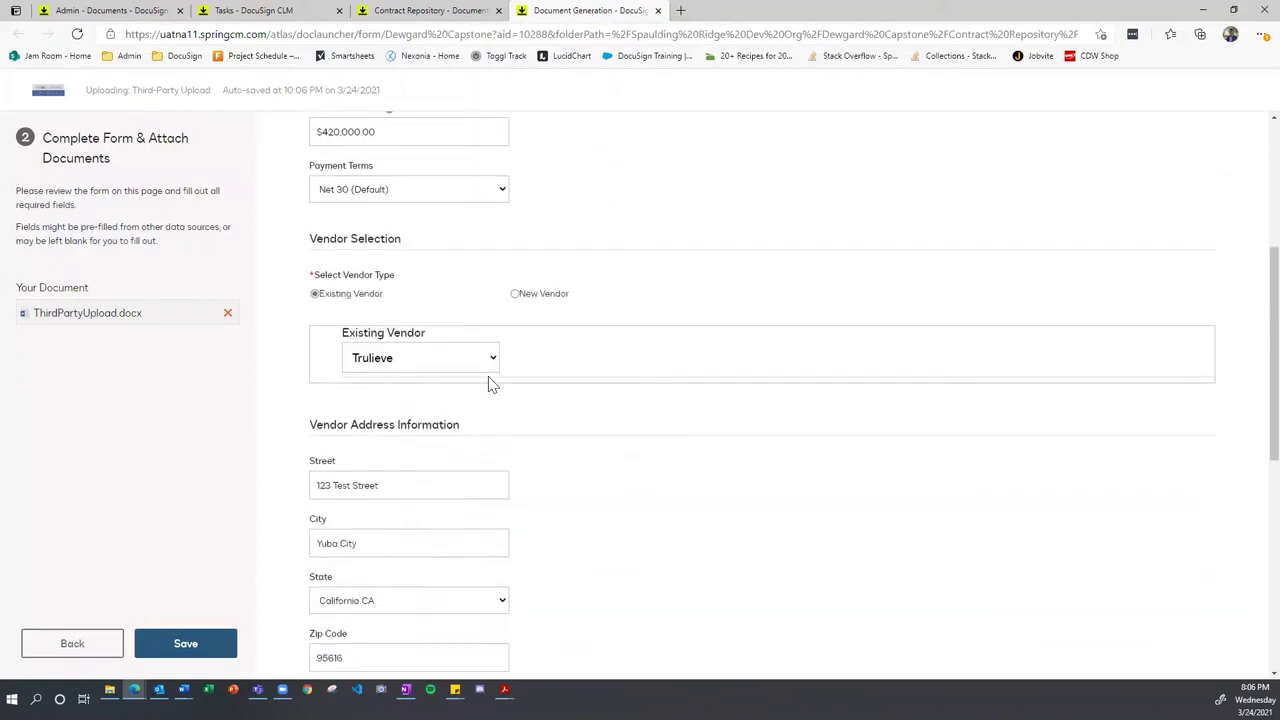
{"action": "scroll", "coordinate": [489, 384], "scroll_direction": "down", "scroll_amount": 3}
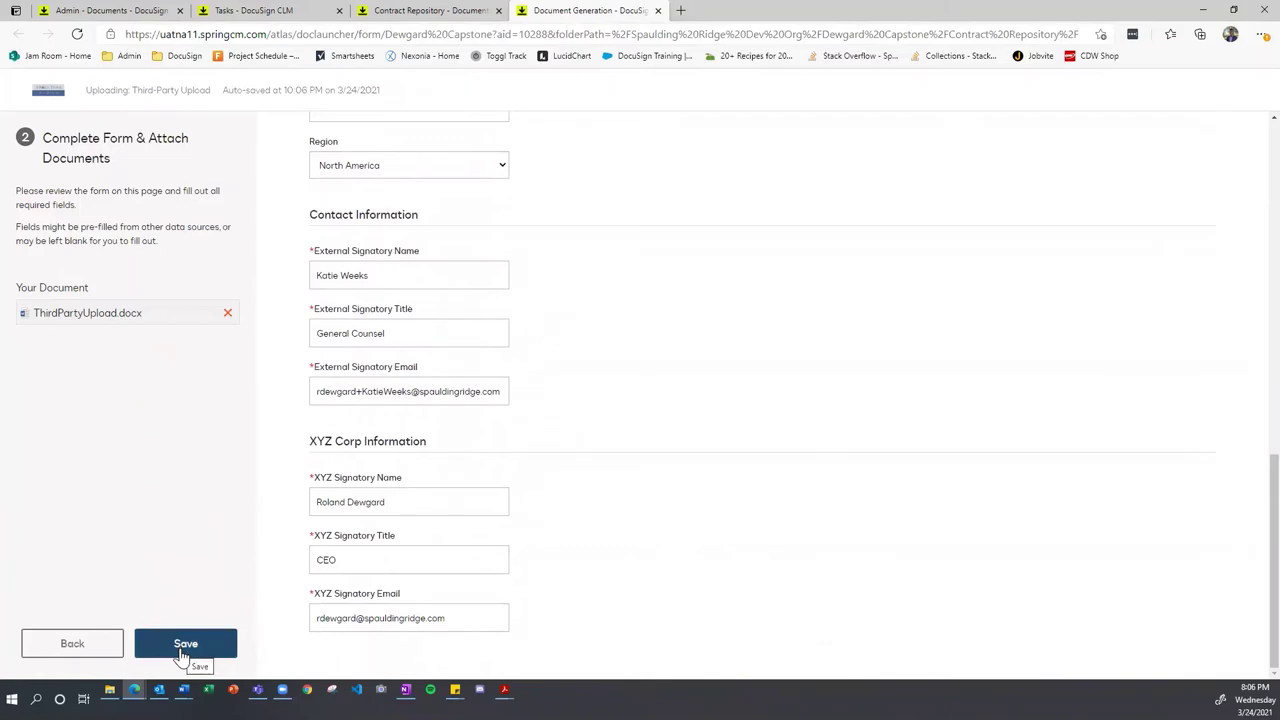
{"action": "scroll", "coordinate": [298, 508], "scroll_direction": "up", "scroll_amount": 3}
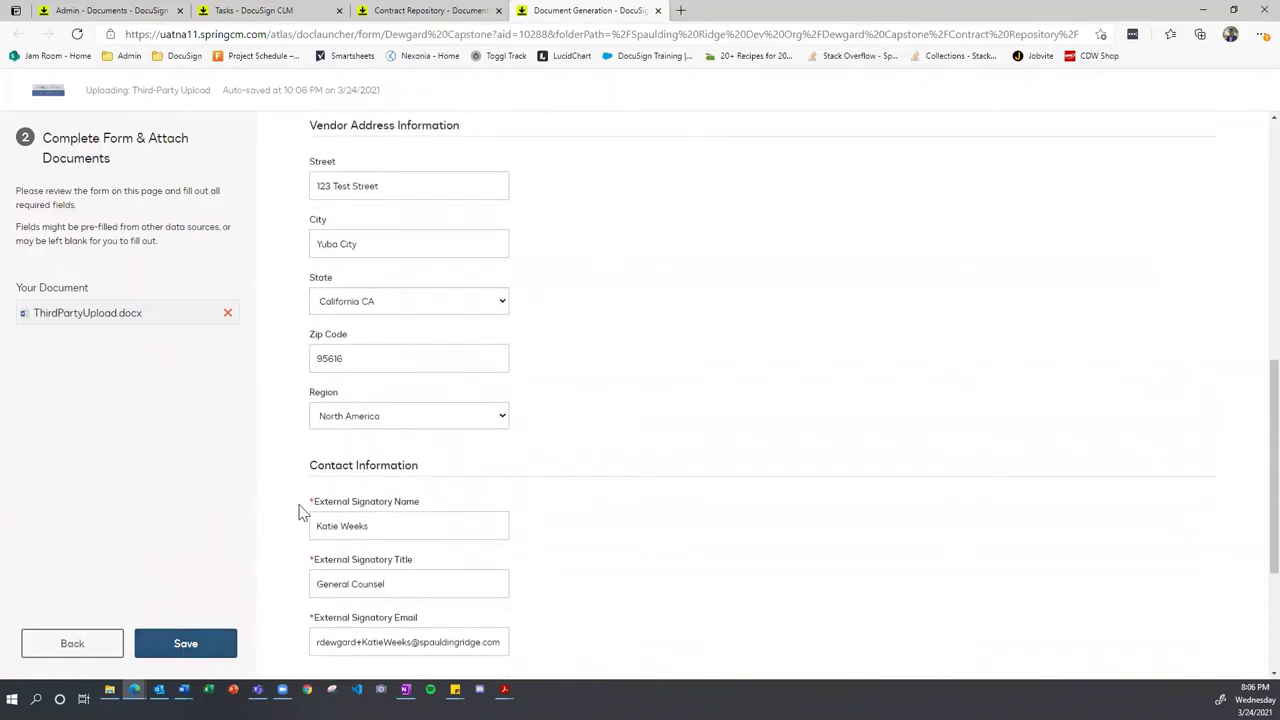
{"action": "left_click_drag", "start_coordinate": [409, 335], "coordinate": [248, 336]}
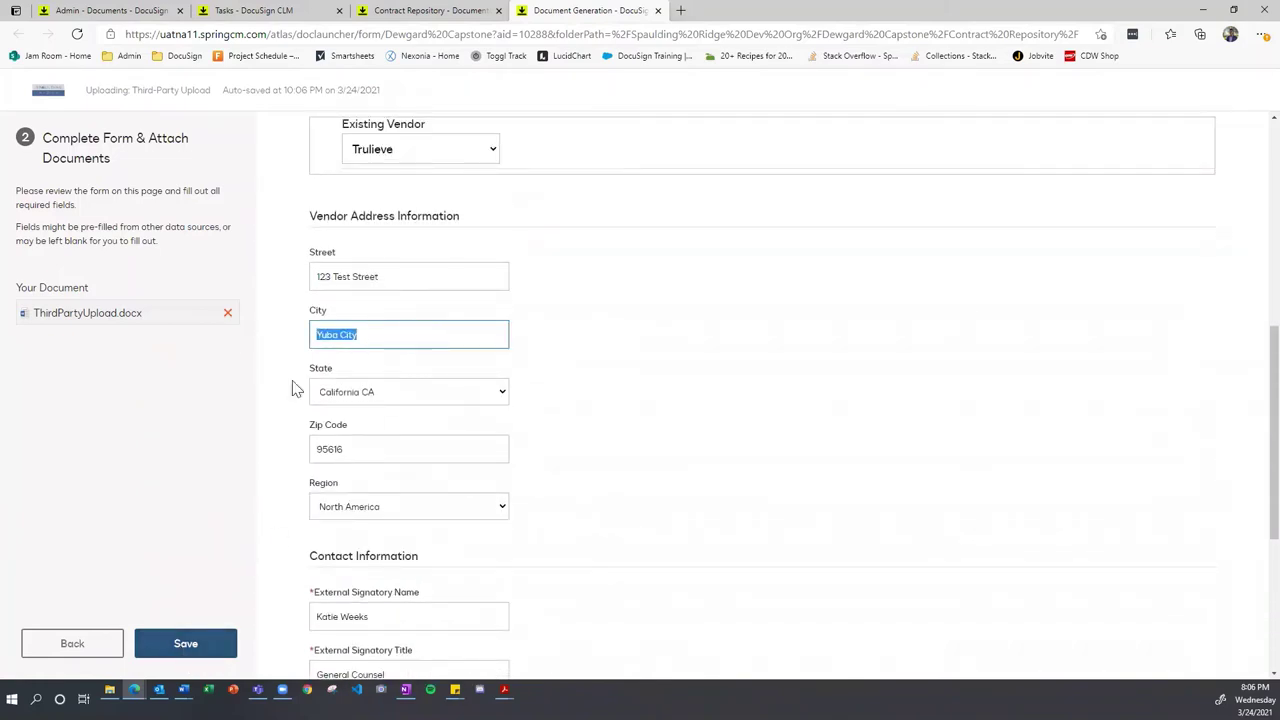
Step: Set the vendor's city to Chicago and state to Illinois IL, and save the third-party upload form
{"action": "type", "text": "Chicago"}
{"action": "left_click", "coordinate": [431, 391]}
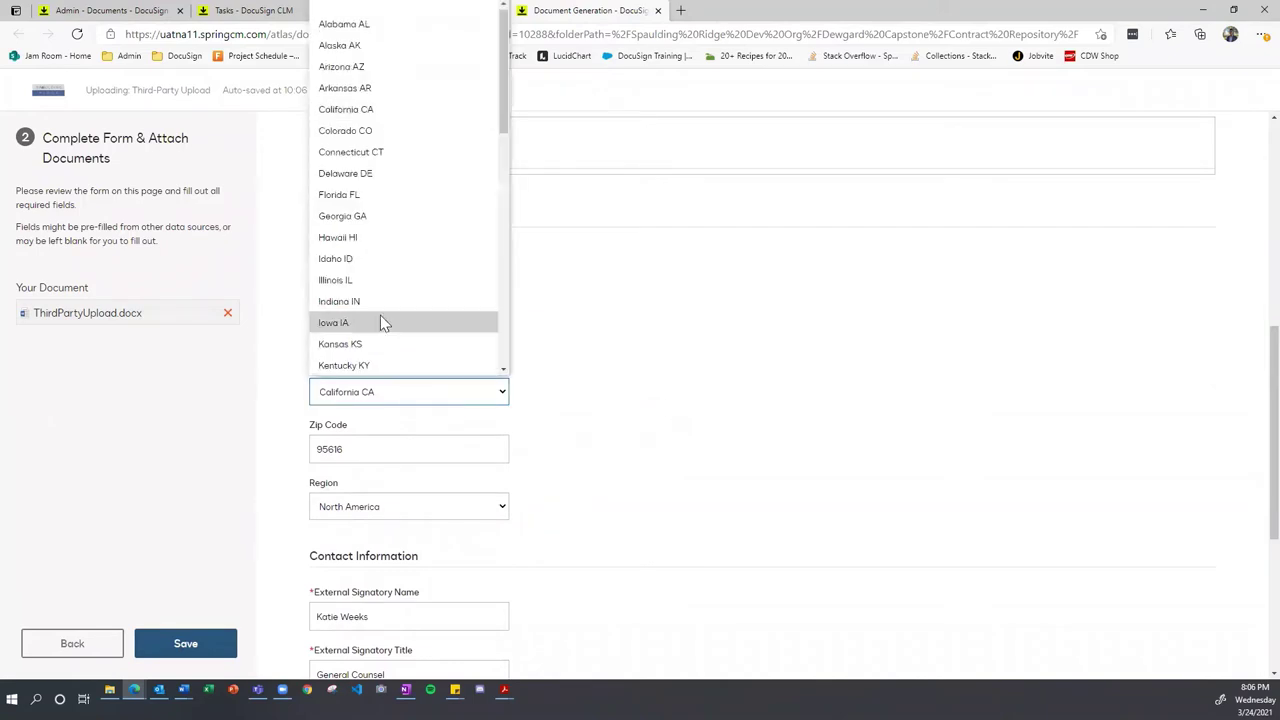
{"action": "left_click", "coordinate": [381, 283]}
{"action": "left_click", "coordinate": [816, 387]}
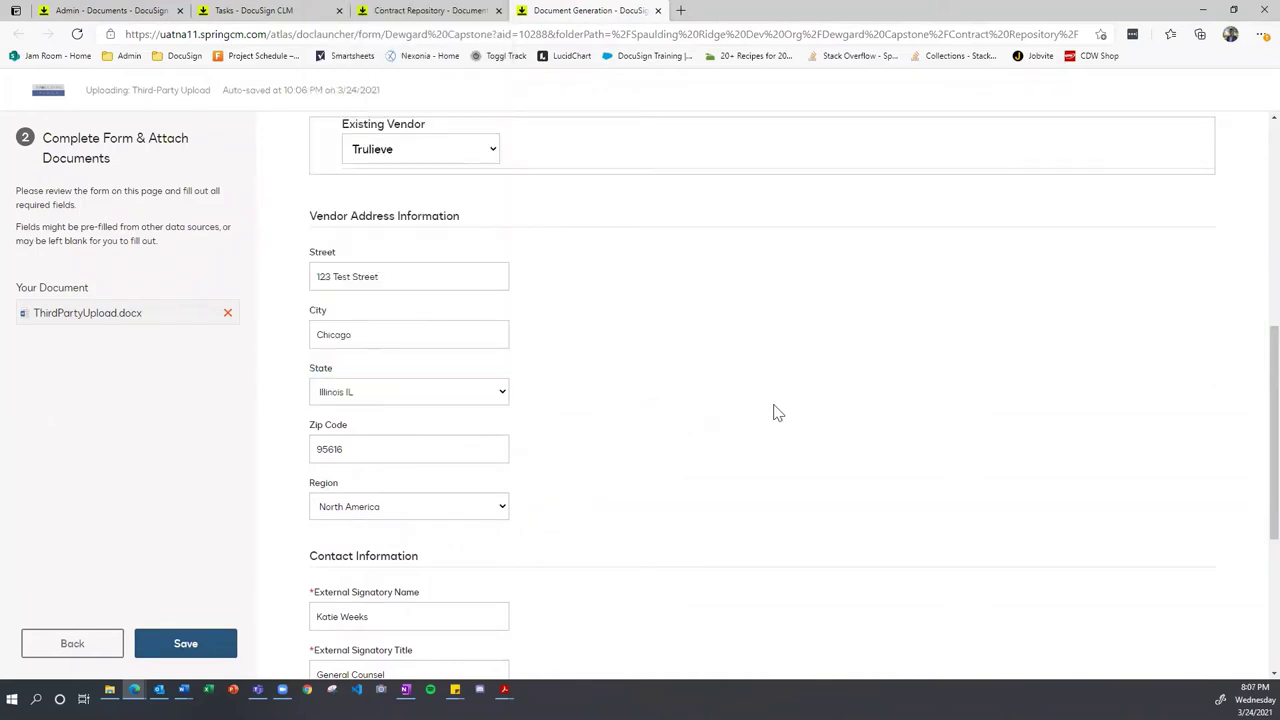
{"action": "left_click", "coordinate": [197, 652]}
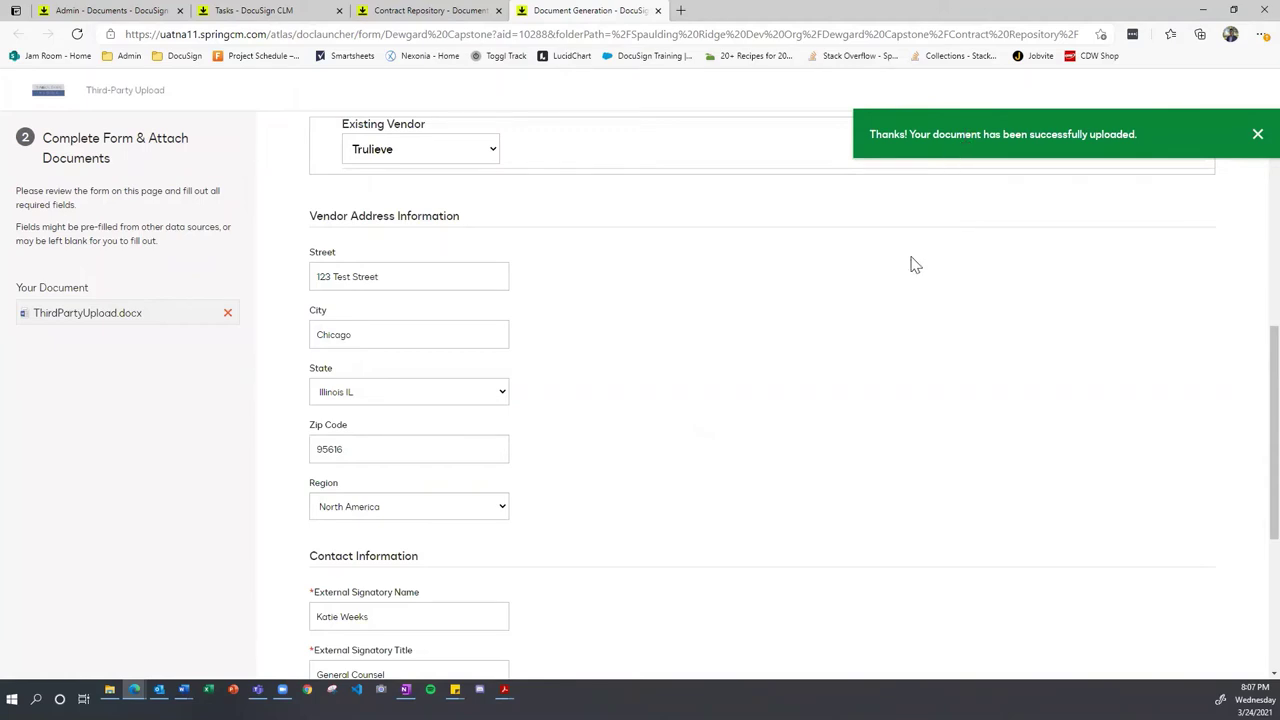
{"action": "left_click", "coordinate": [1256, 136]}
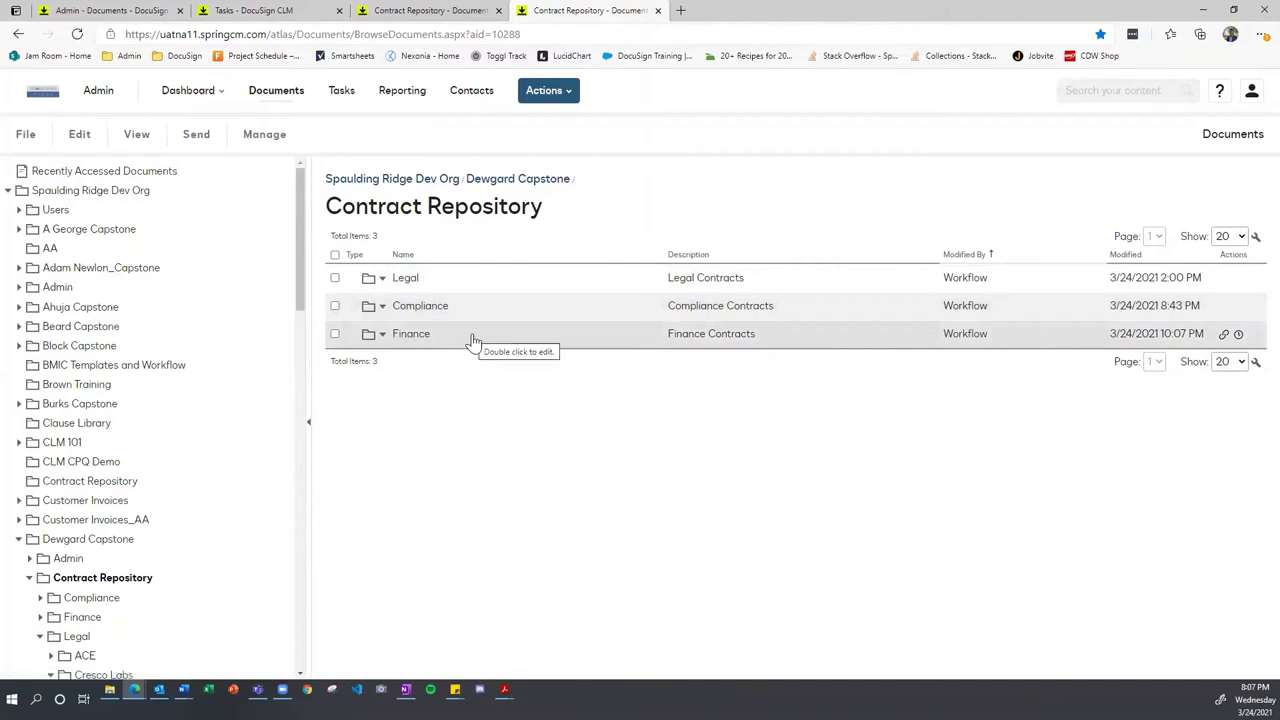
Step: Examine the vendor folders in the Contract Repository and open Trulieve's In Process folder under Finance
{"action": "scroll", "coordinate": [209, 309], "scroll_direction": "down", "scroll_amount": 3}
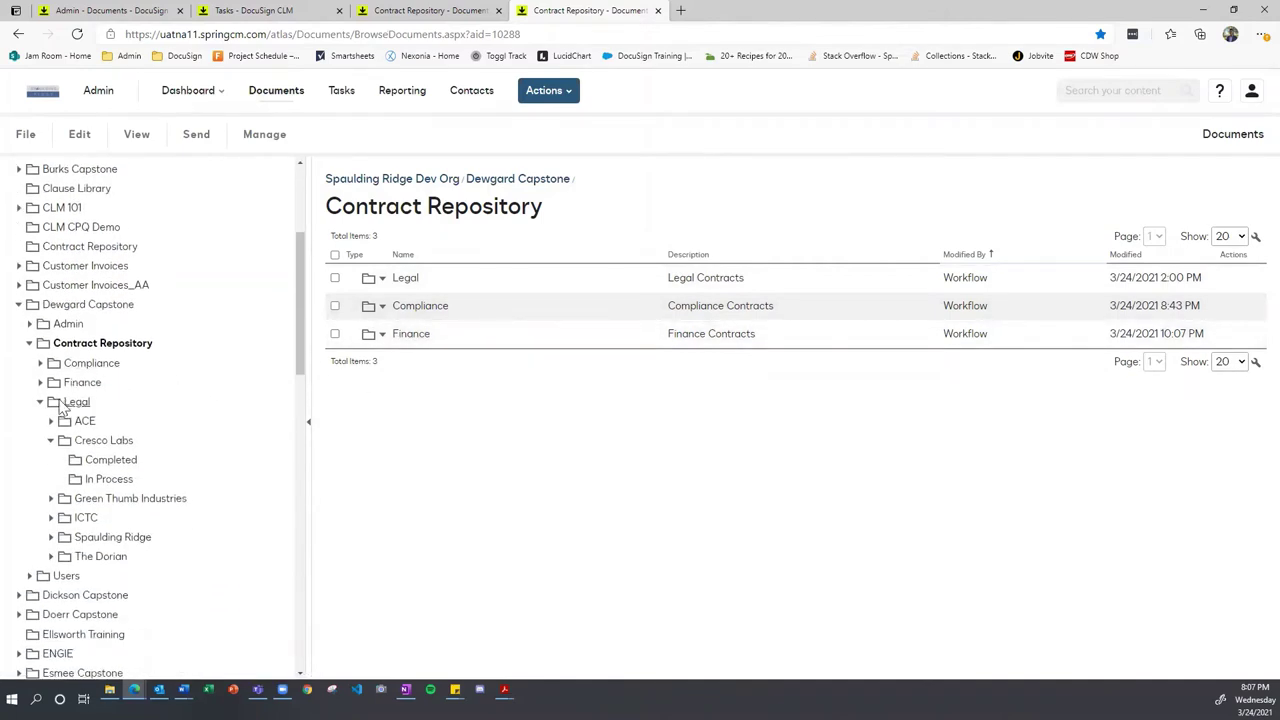
{"action": "left_click", "coordinate": [51, 441]}
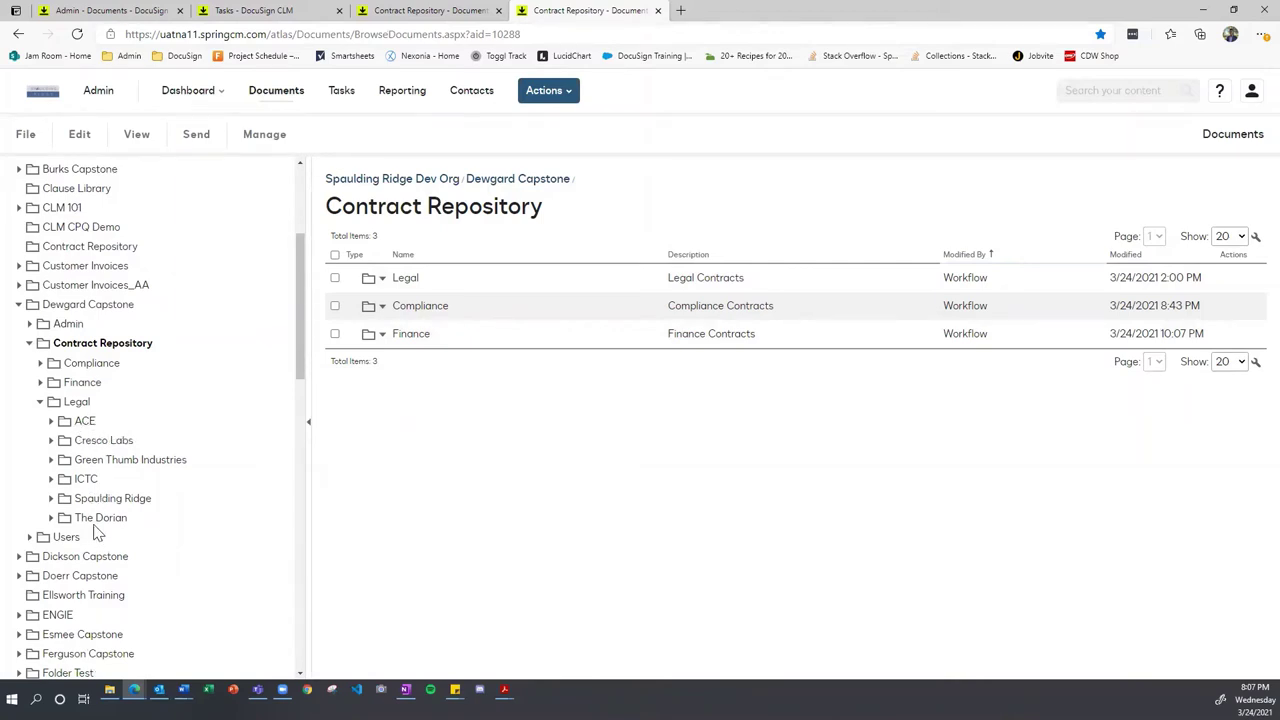
{"action": "left_click", "coordinate": [40, 363]}
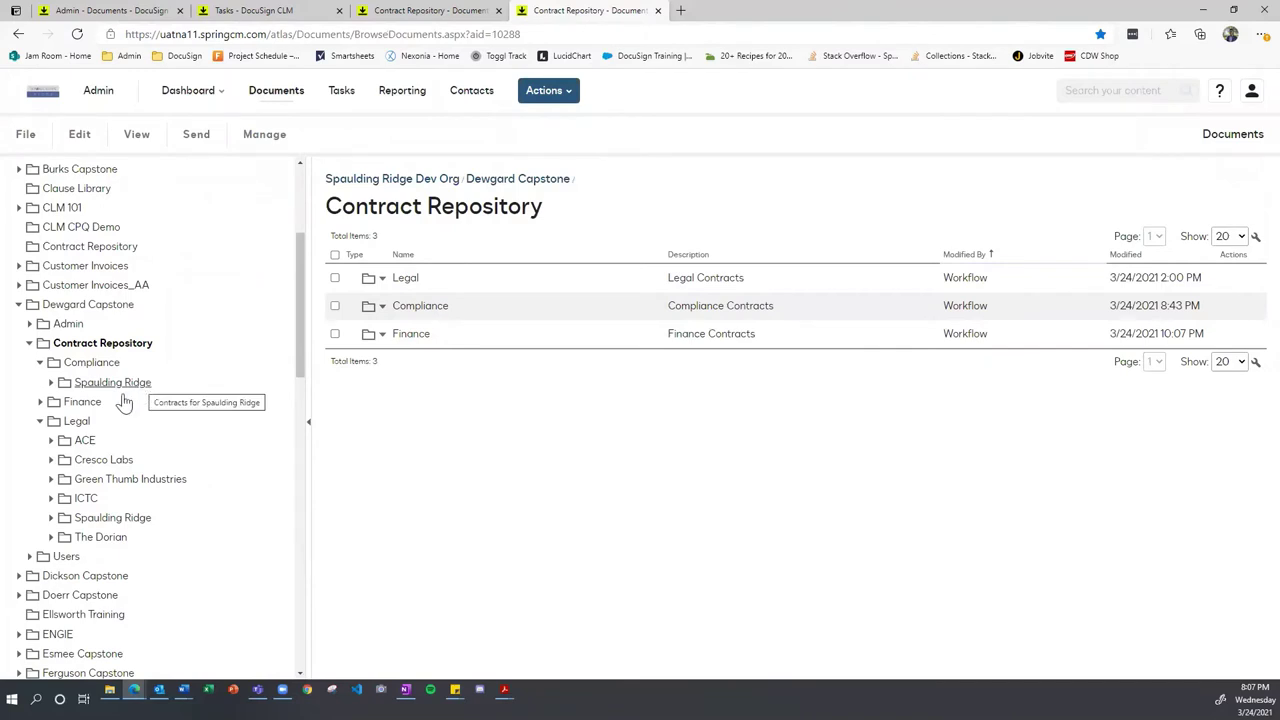
{"action": "left_click", "coordinate": [40, 402]}
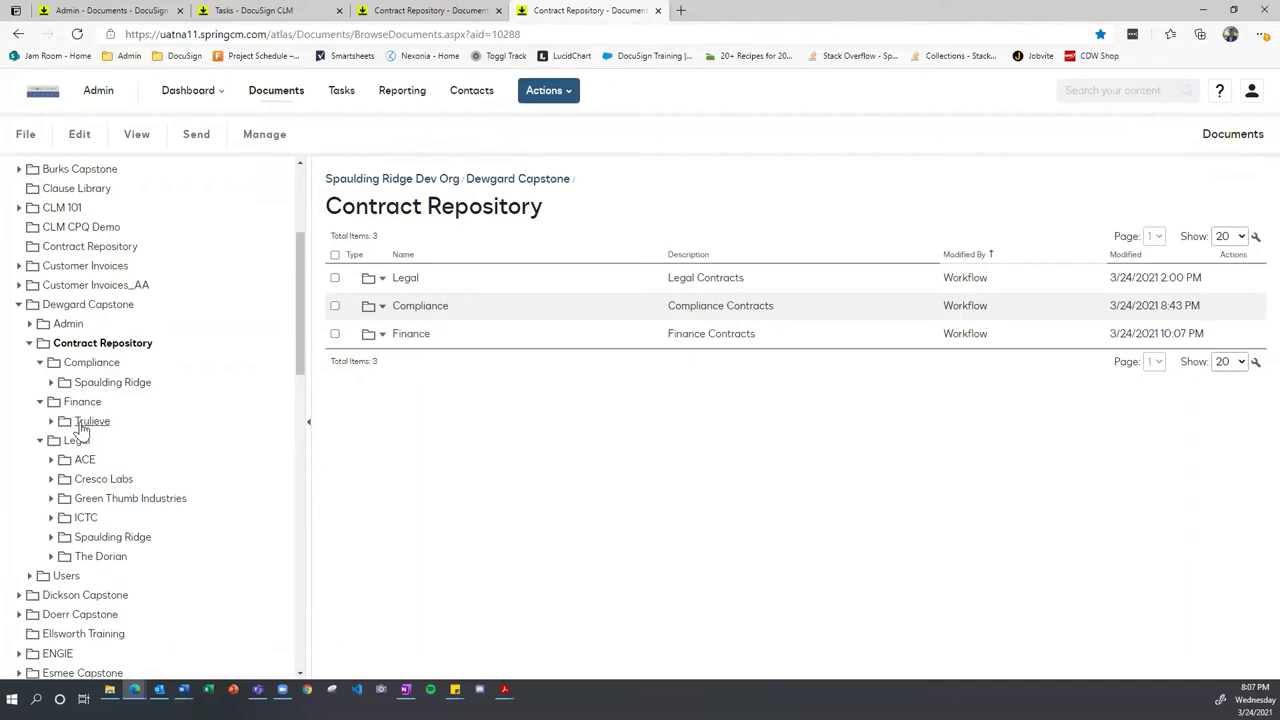
{"action": "left_click", "coordinate": [418, 341]}
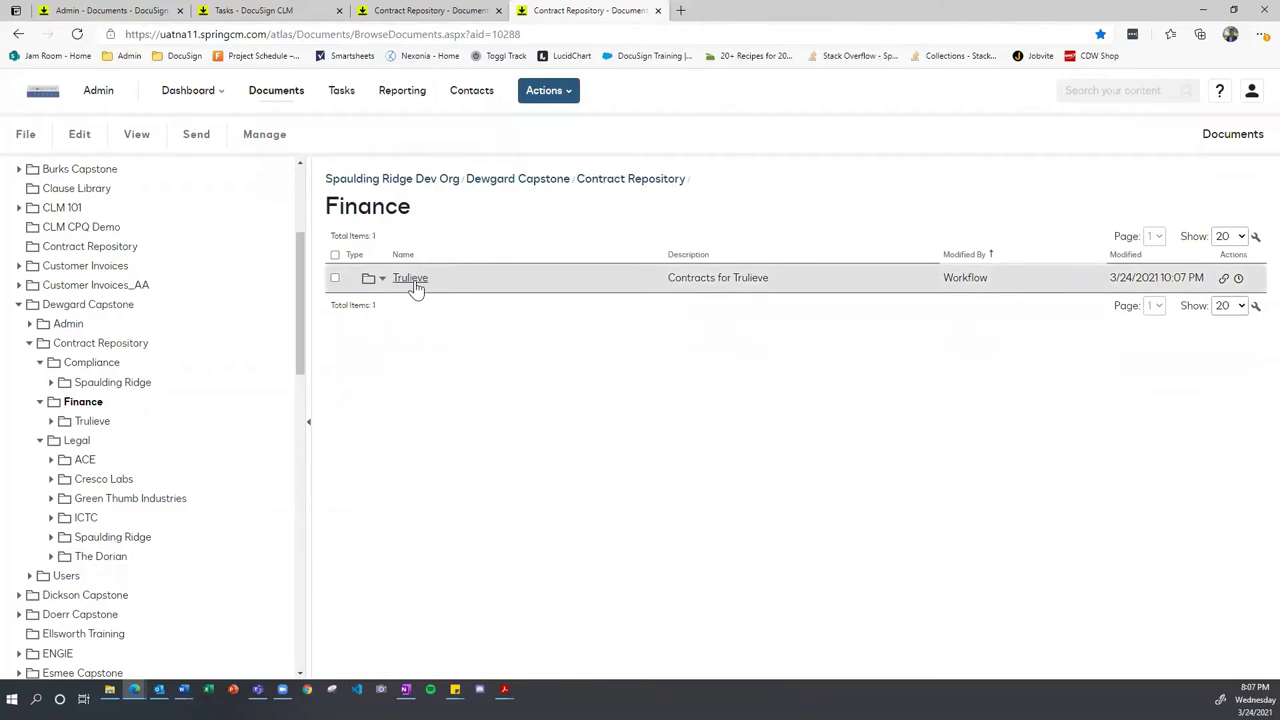
{"action": "left_click", "coordinate": [414, 286]}
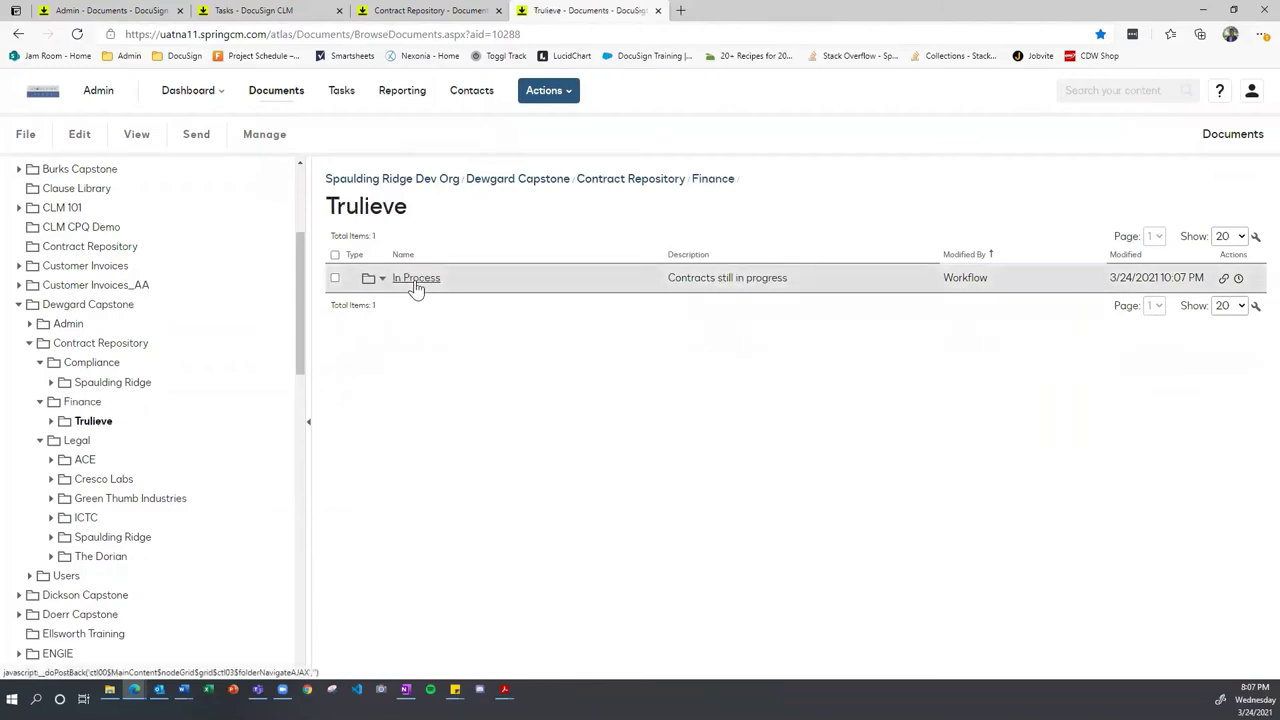
{"action": "left_click", "coordinate": [416, 286]}
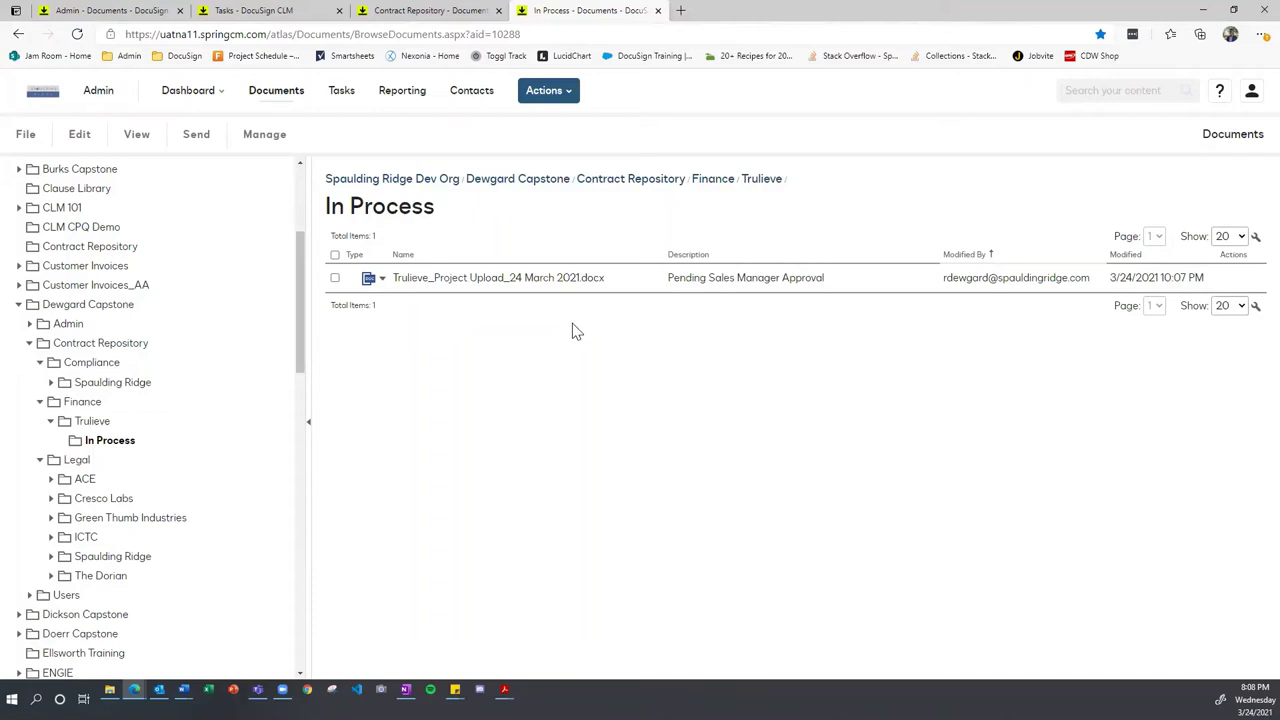
Step: Examine the attributes of Trulieve_Project Upload_24 March 2021.docx and close the document
{"action": "left_click", "coordinate": [556, 278]}
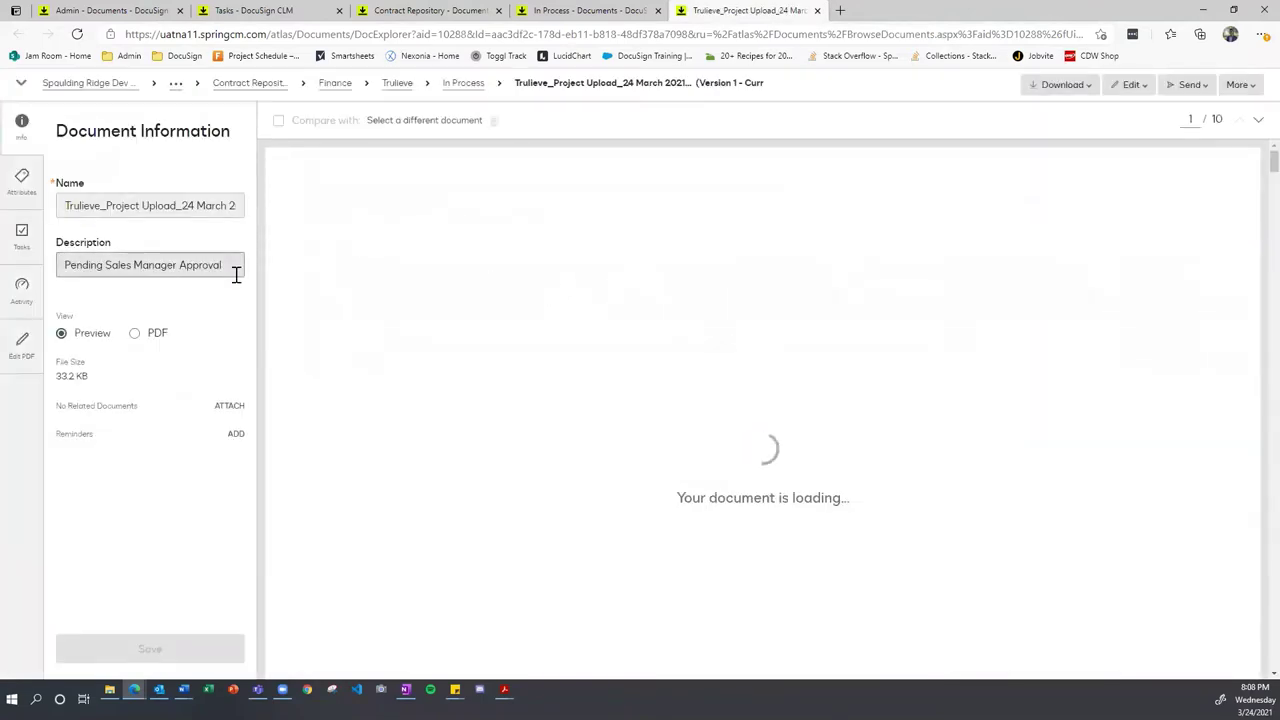
{"action": "left_click", "coordinate": [20, 190]}
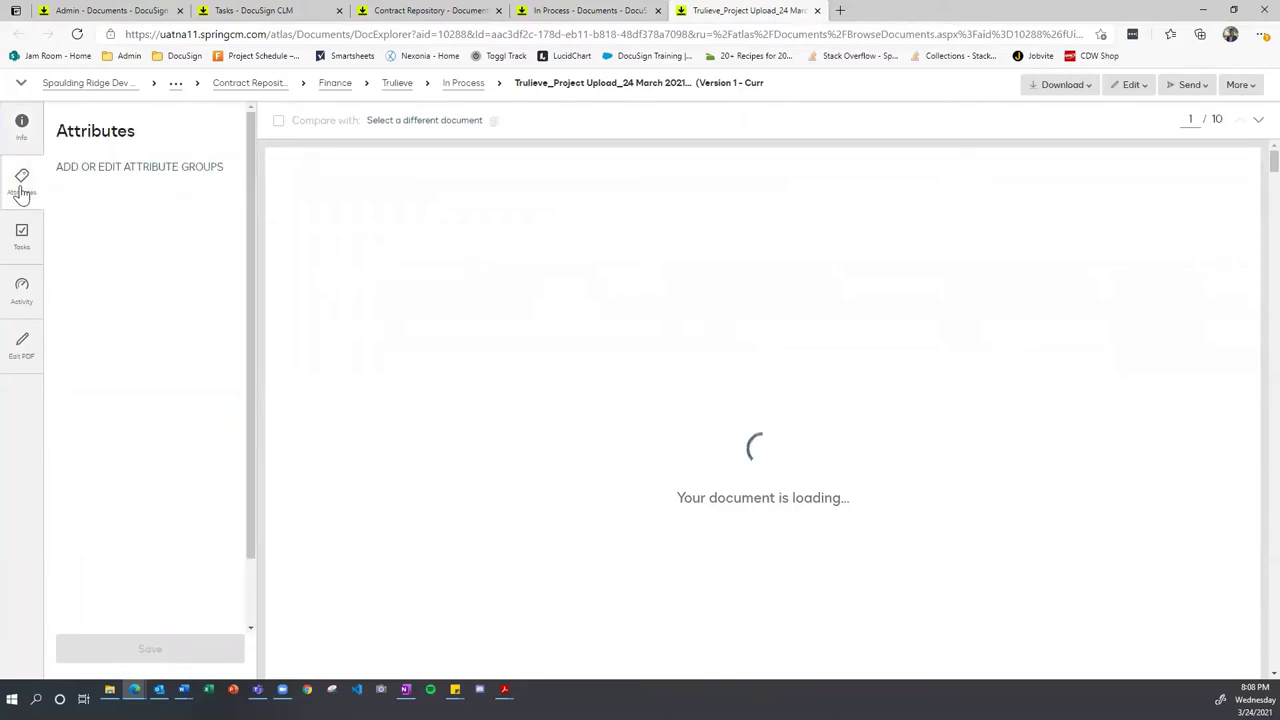
{"action": "scroll", "coordinate": [225, 300], "scroll_direction": "down", "scroll_amount": 5}
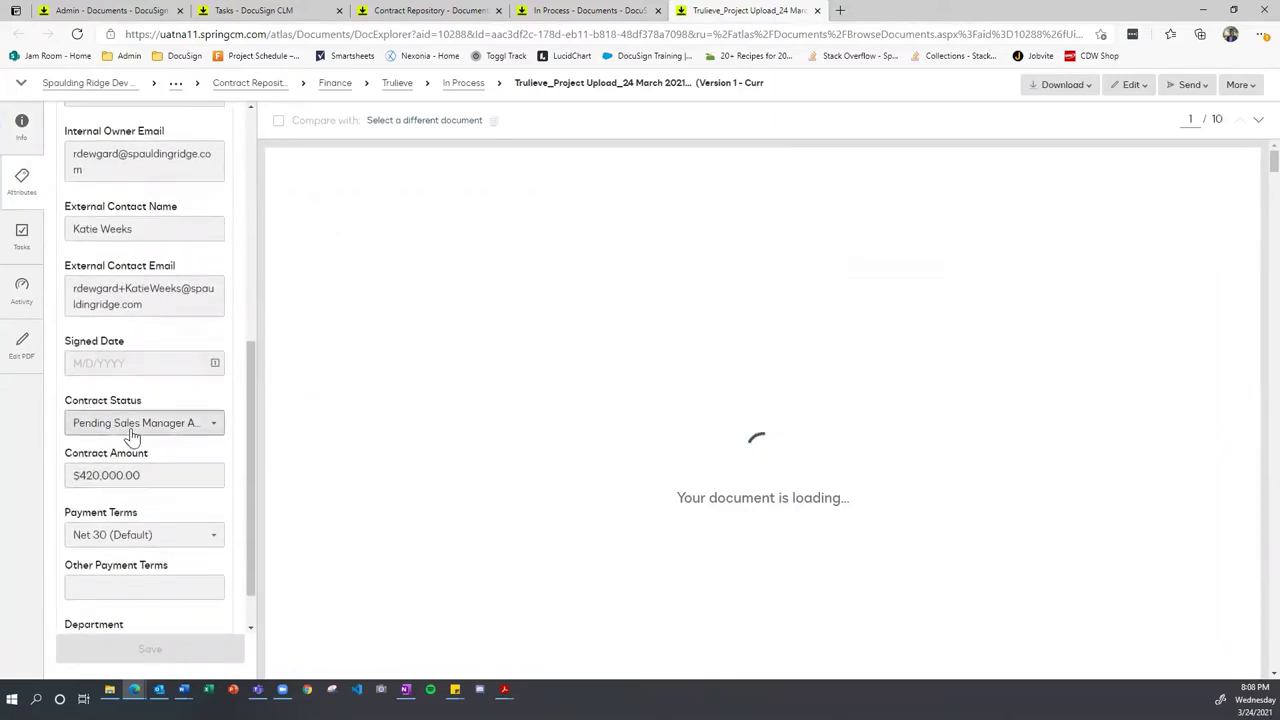
{"action": "left_click", "coordinate": [817, 11]}
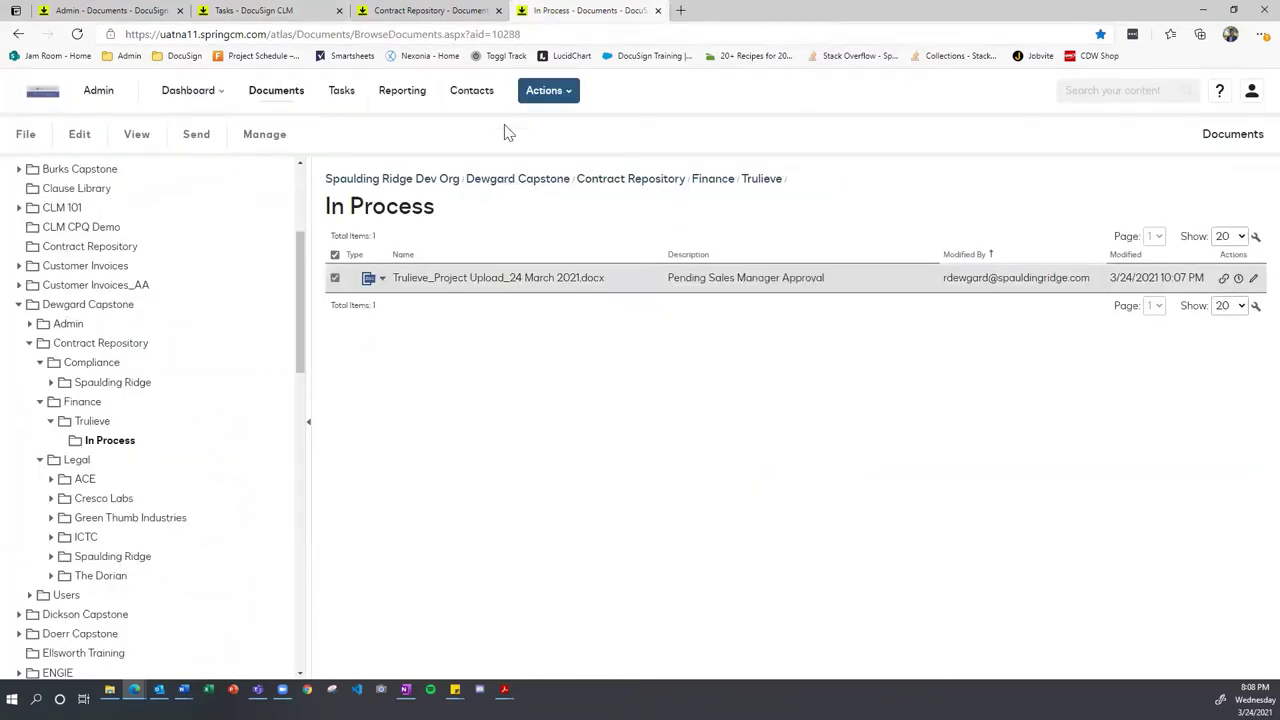
Step: Check the uploader's task list for new approval tasks, refreshing the list
{"action": "left_click", "coordinate": [240, 12]}
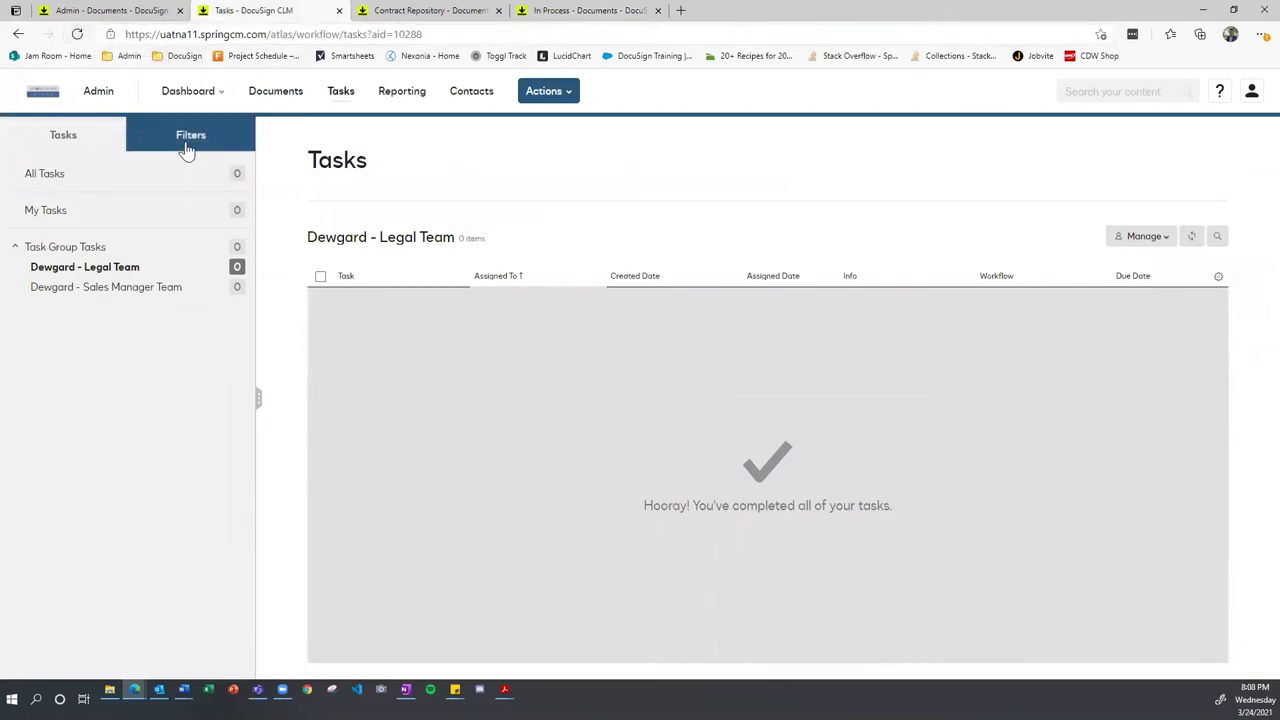
{"action": "left_click", "coordinate": [78, 35]}
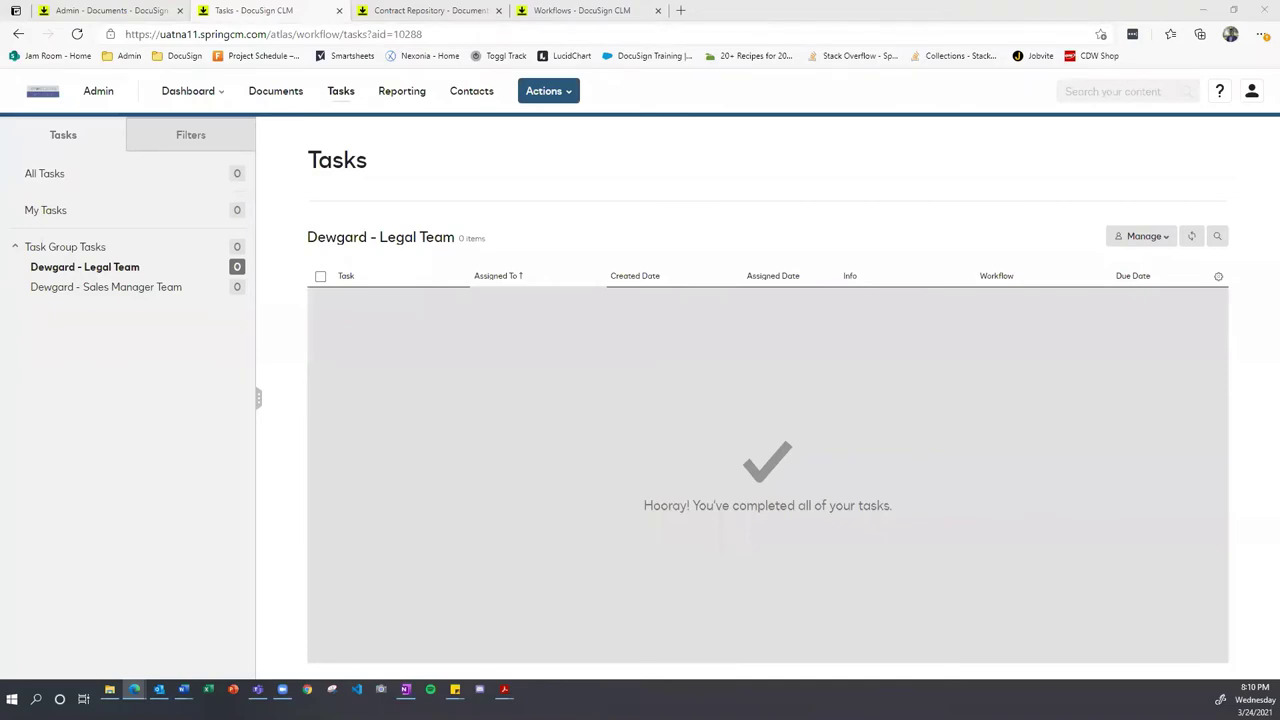
Step: Switch to the manager's private browser window, check the signed-in account, and open the Sales Manager Approval task for Trulieve
{"action": "key", "text": "alt+Tab"}
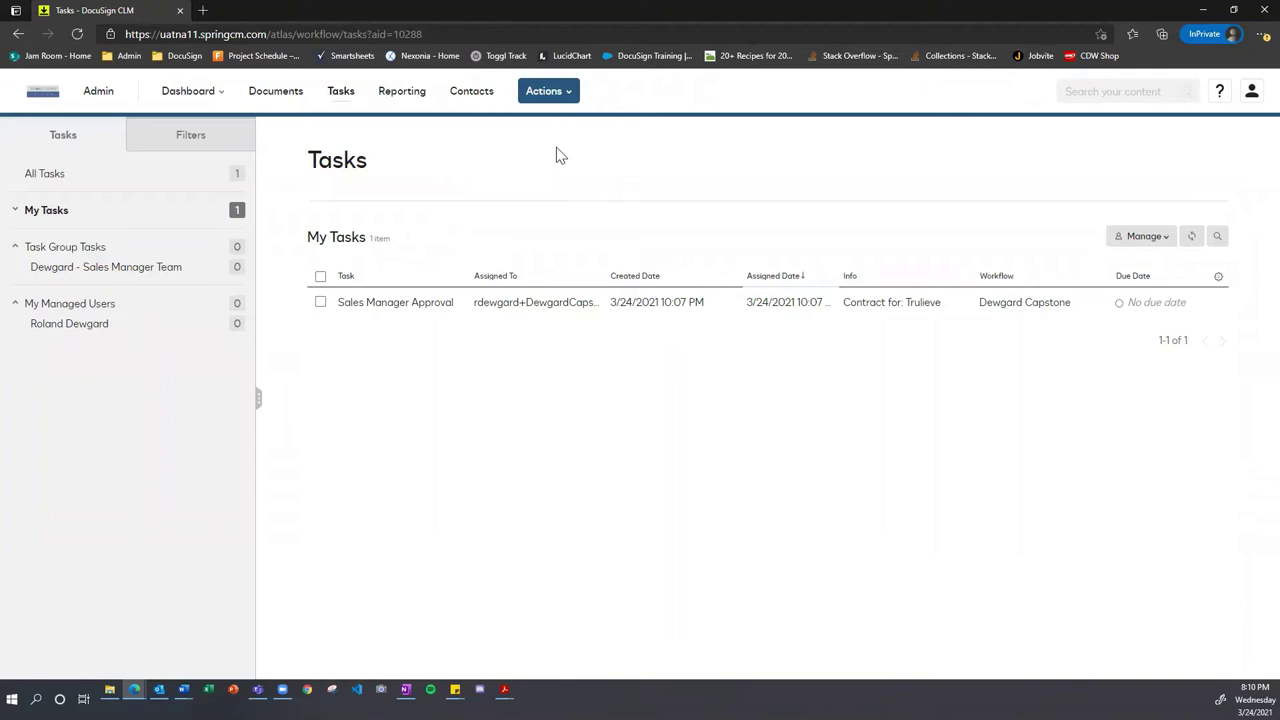
{"action": "left_click", "coordinate": [1251, 93]}
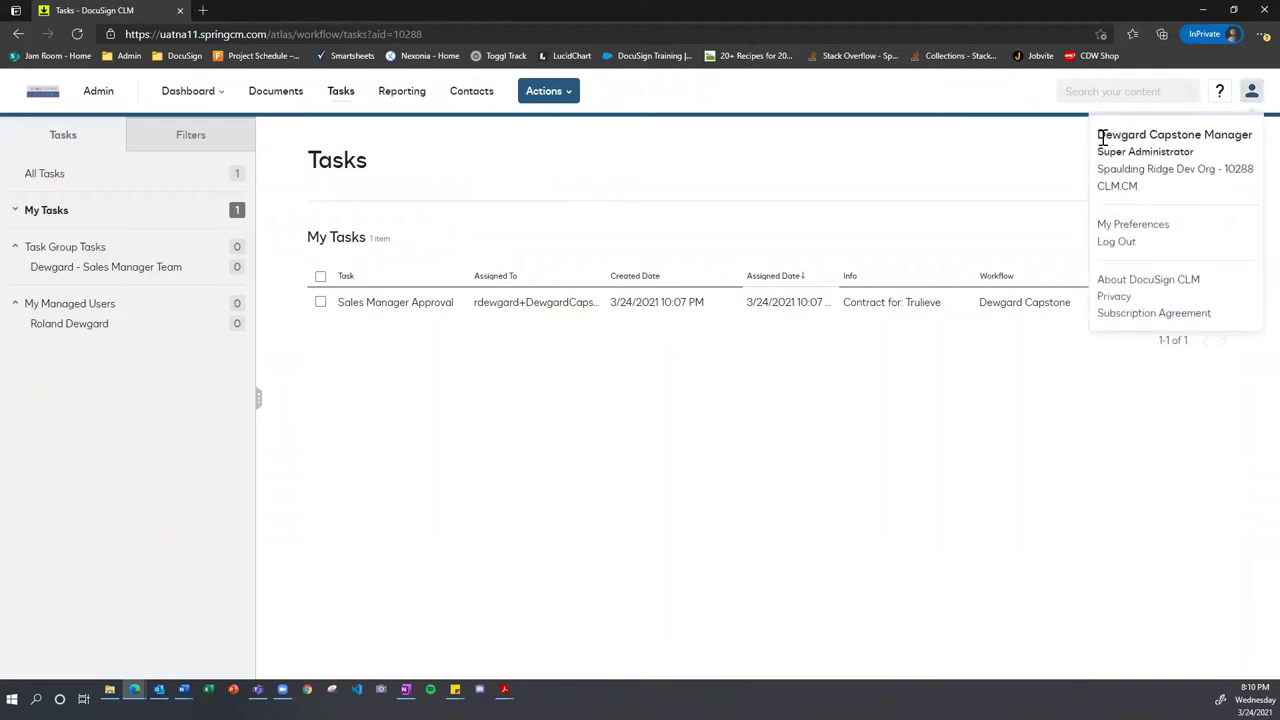
{"action": "left_click_drag", "start_coordinate": [1099, 134], "coordinate": [1250, 144]}
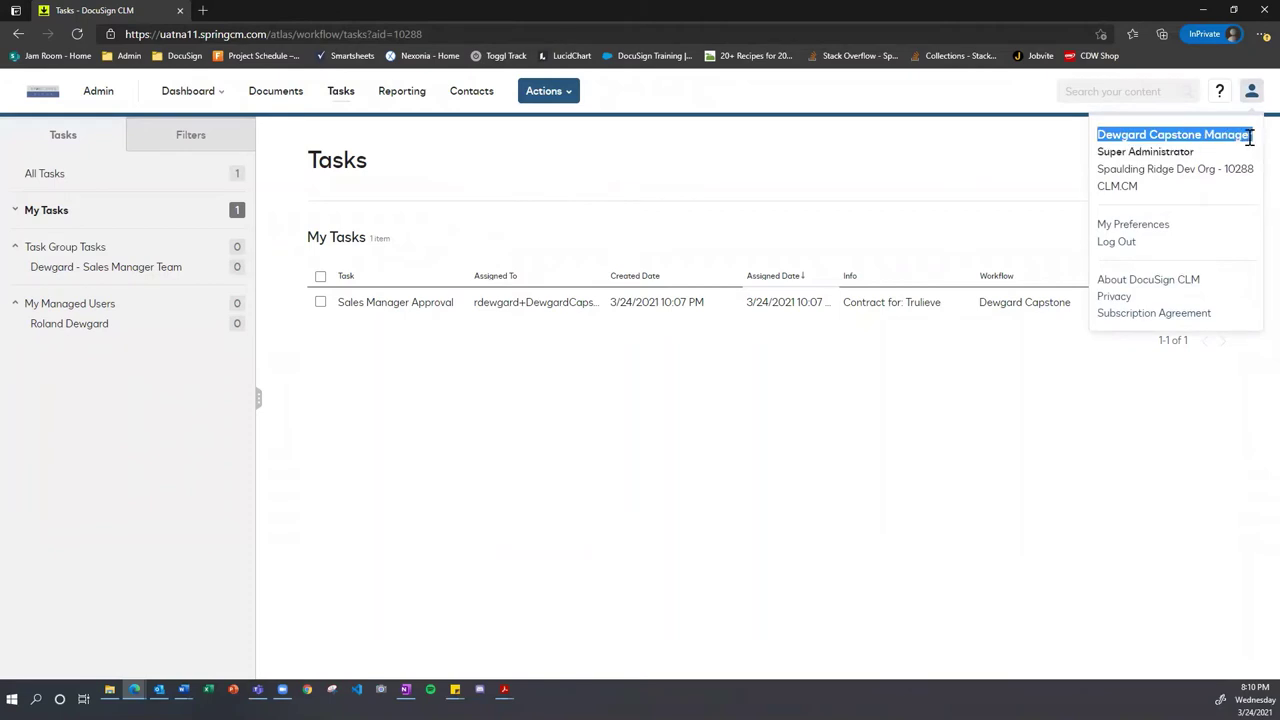
{"action": "left_click", "coordinate": [708, 168]}
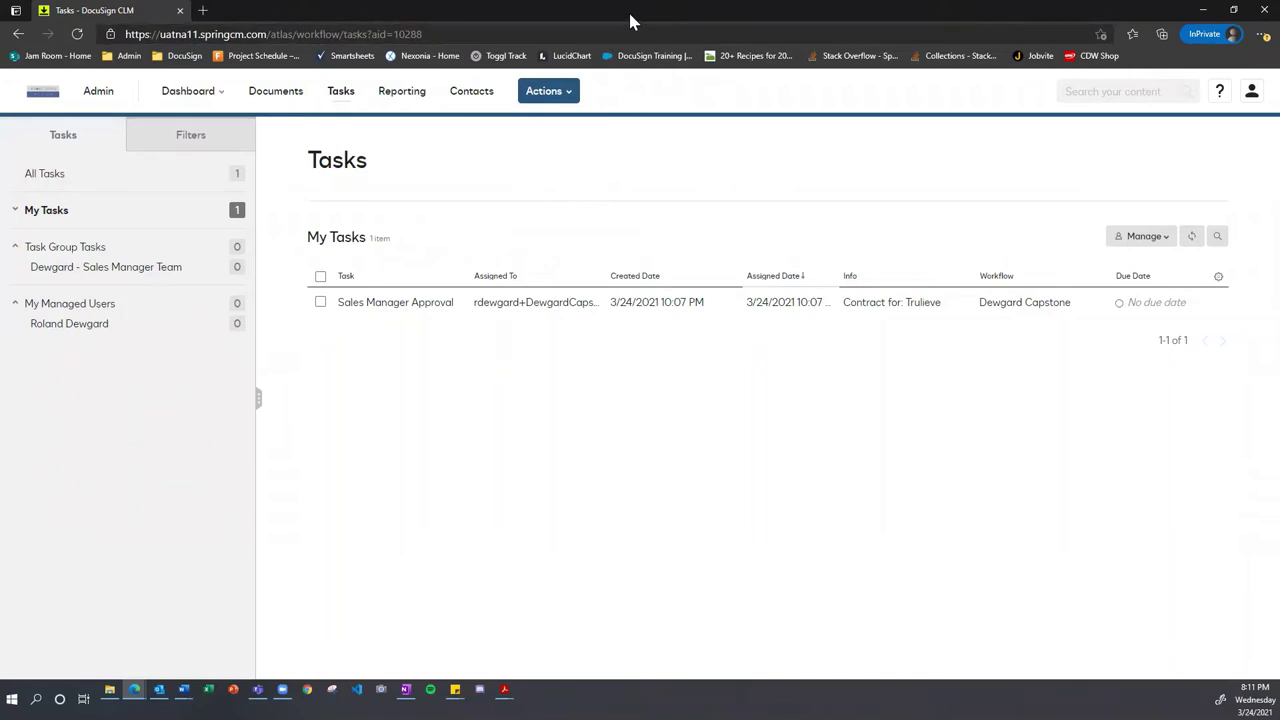
{"action": "left_click", "coordinate": [395, 313]}
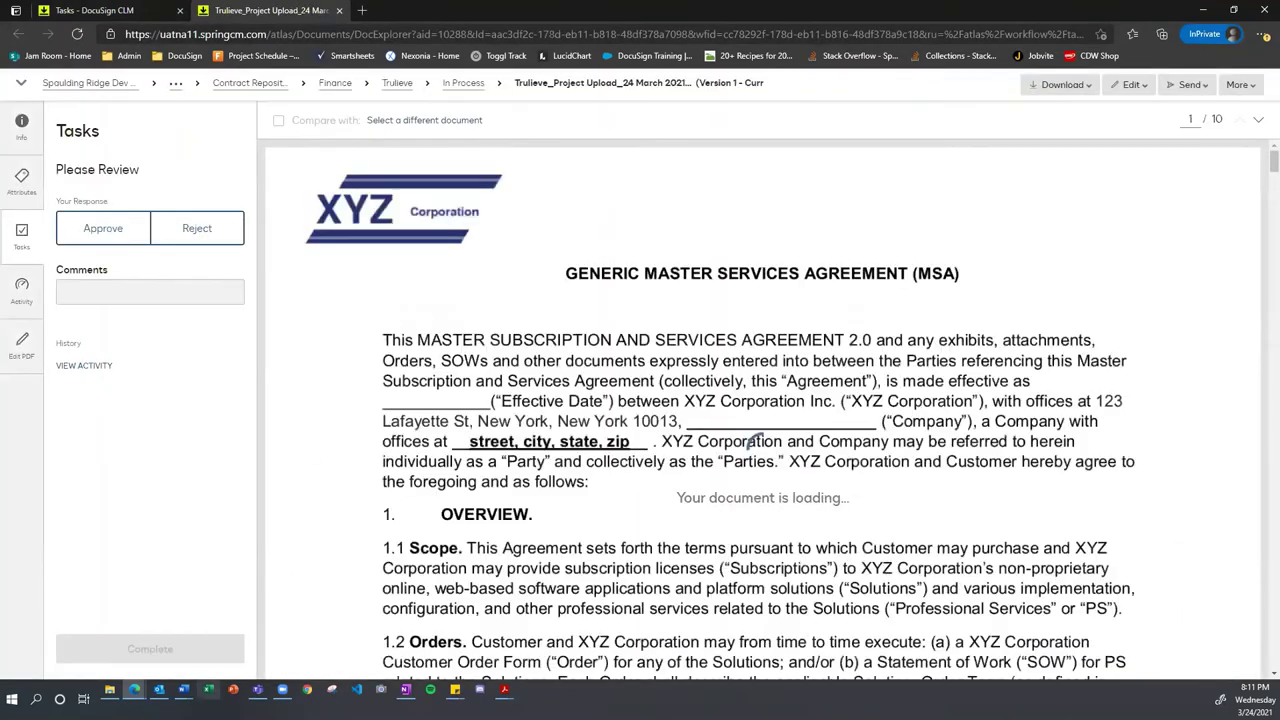
Step: Switch to Outlook and check the recipient of the newest "Contract for Trulieve requires you attention" notification
{"action": "left_click", "coordinate": [159, 690]}
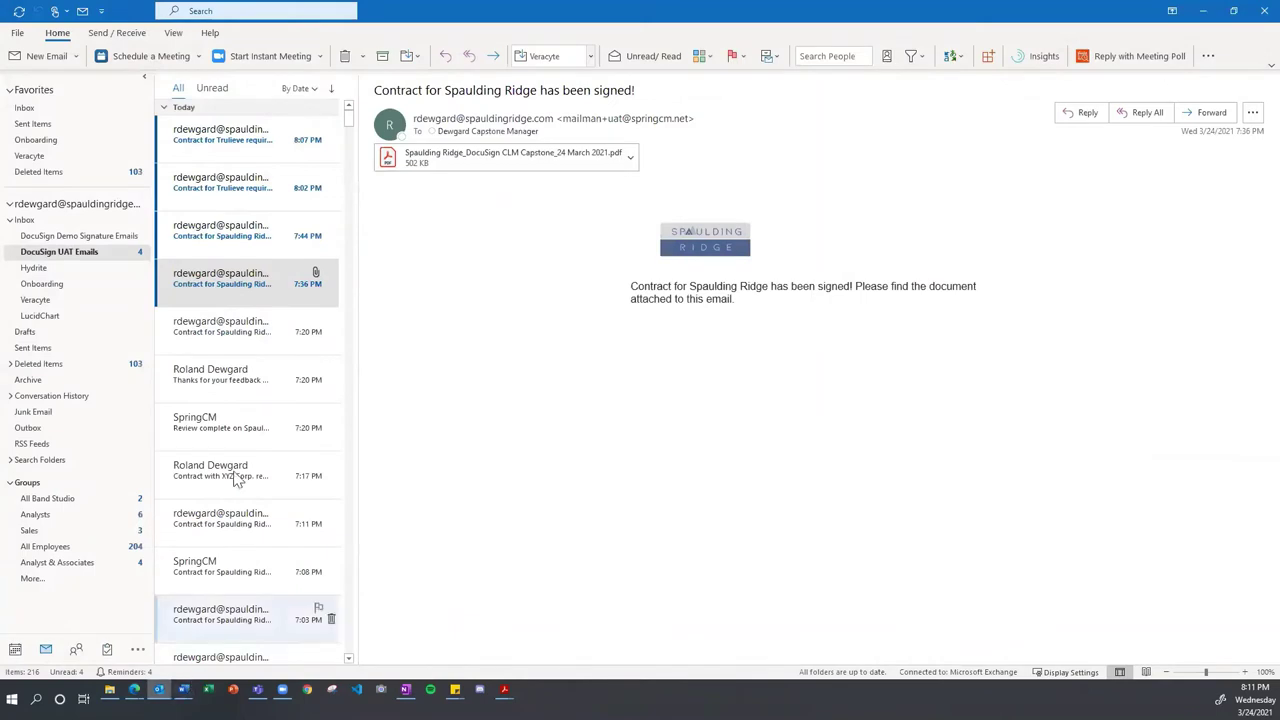
{"action": "left_click", "coordinate": [258, 143]}
{"action": "key", "text": "Down"}
{"action": "key", "text": "Down"}
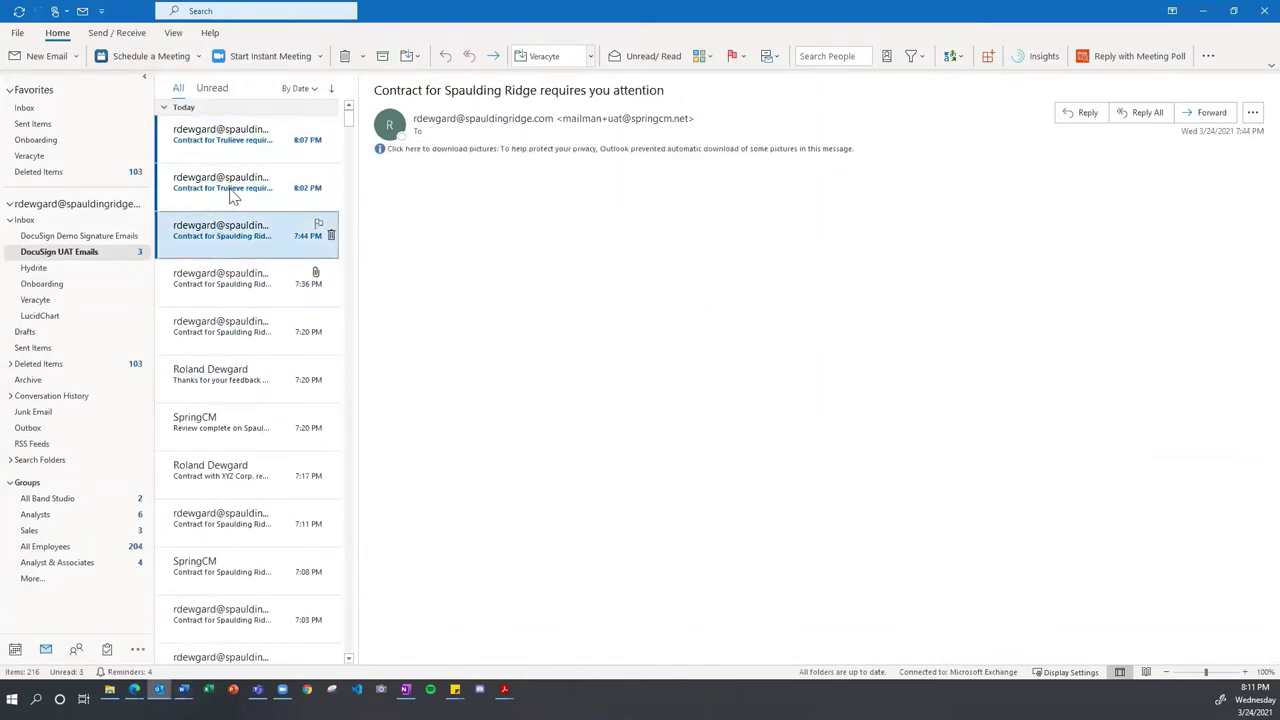
{"action": "key", "text": "Up"}
{"action": "key", "text": "Up"}
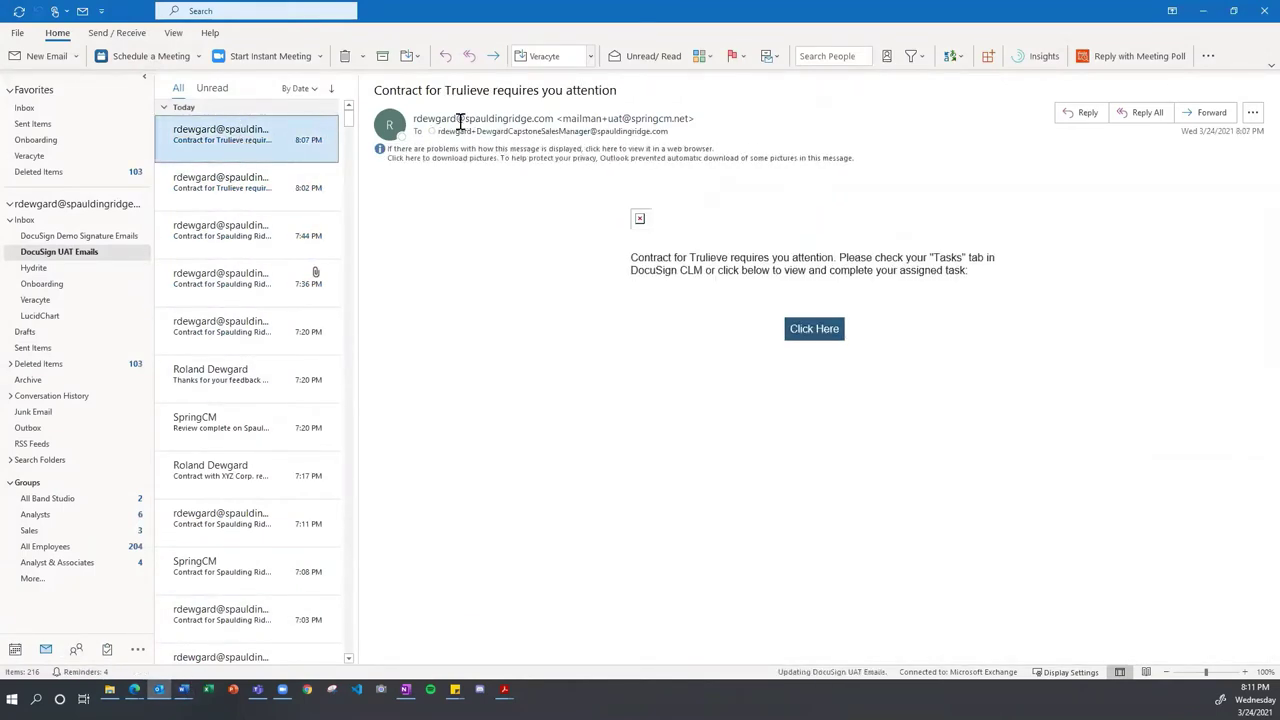
{"action": "left_click_drag", "start_coordinate": [440, 131], "coordinate": [640, 232]}
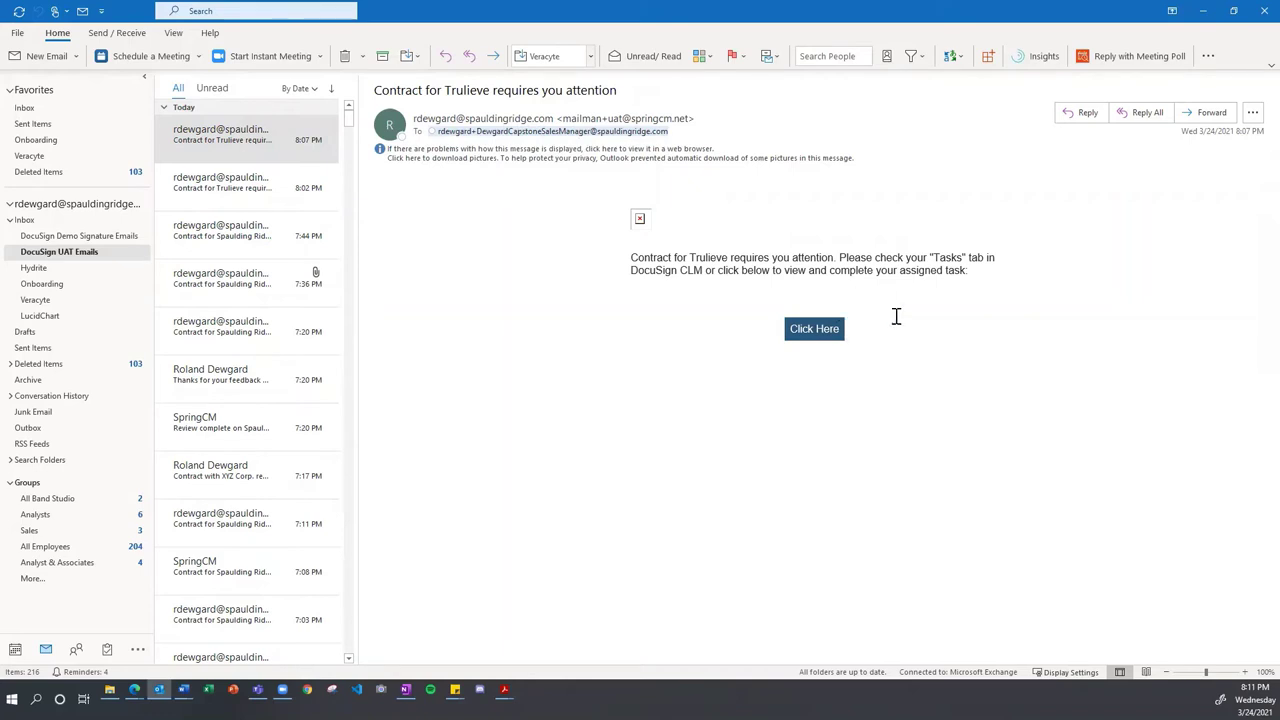
Step: Try the task link in the Trulieve notification e-mail and return to the manager's document review window
{"action": "left_click", "coordinate": [814, 329]}
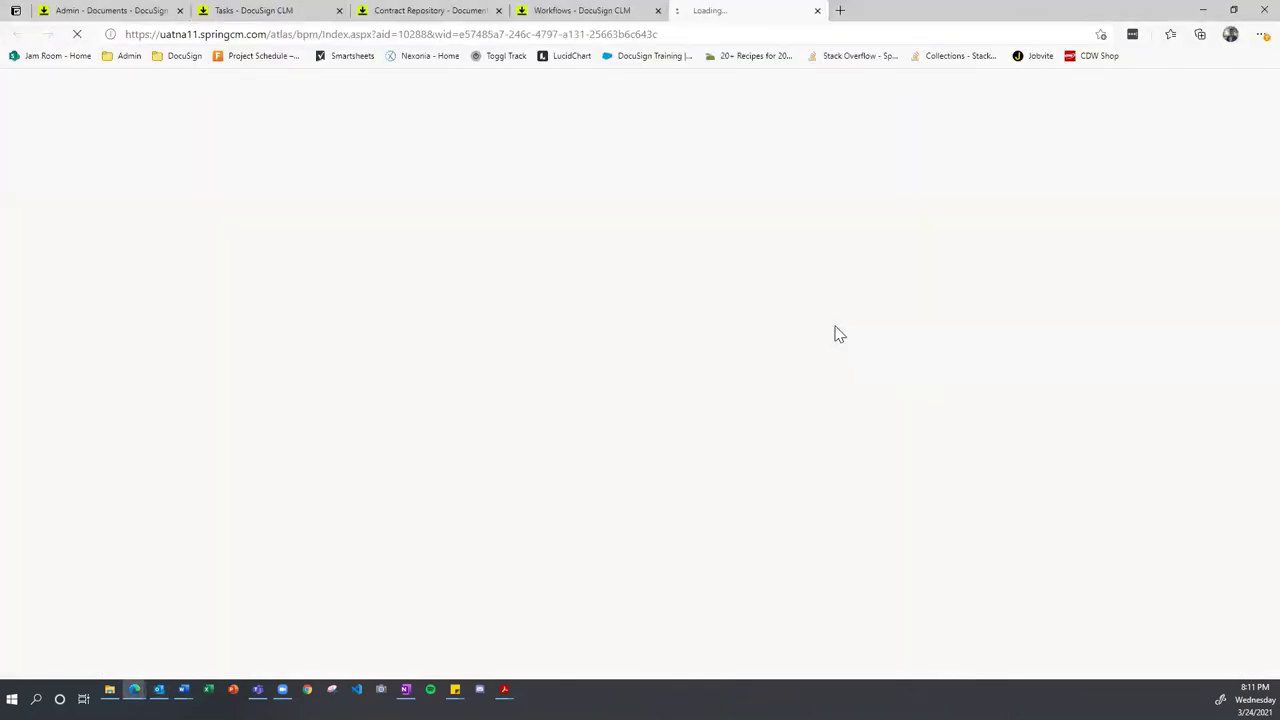
{"action": "left_click", "coordinate": [817, 10]}
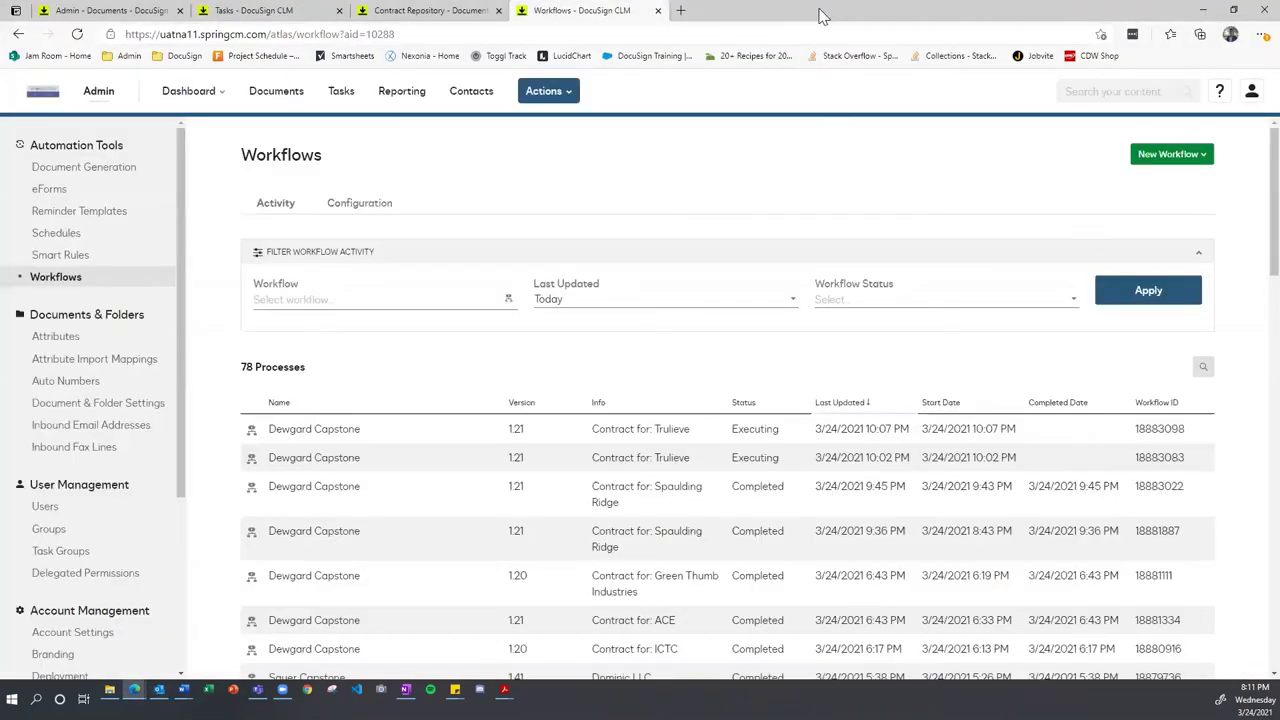
{"action": "left_click", "coordinate": [1205, 12]}
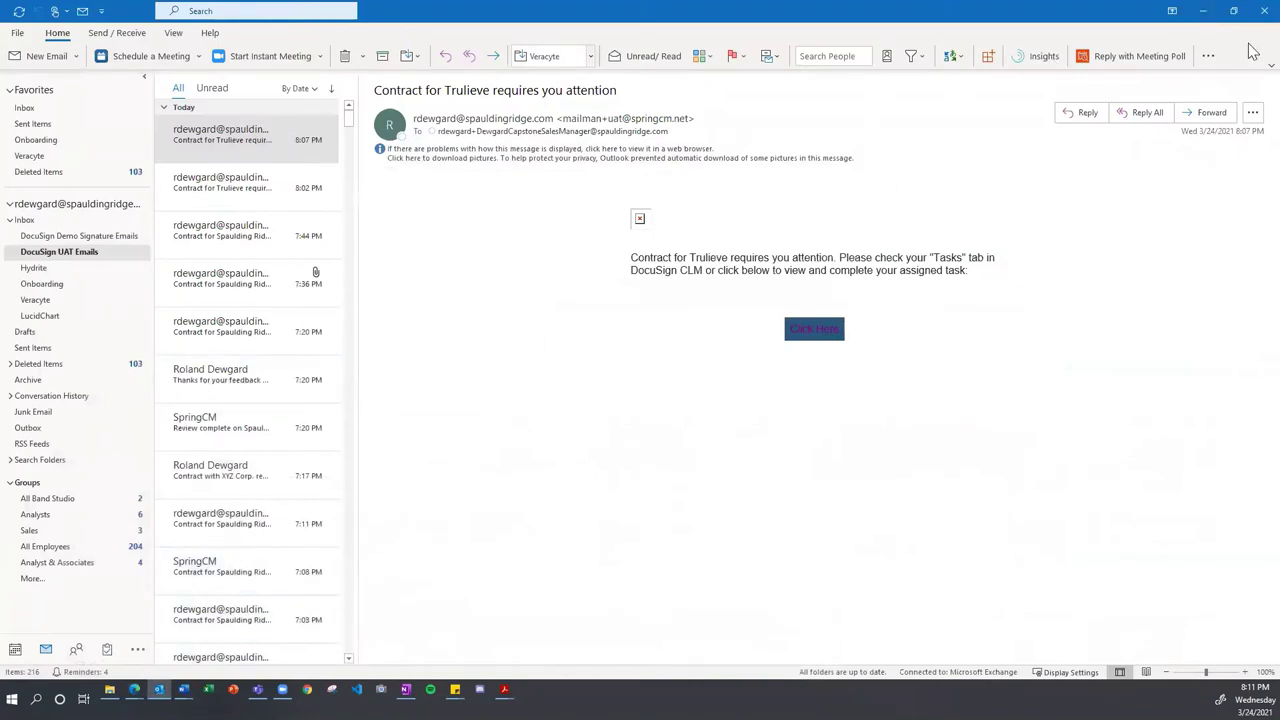
{"action": "left_click", "coordinate": [1203, 12]}
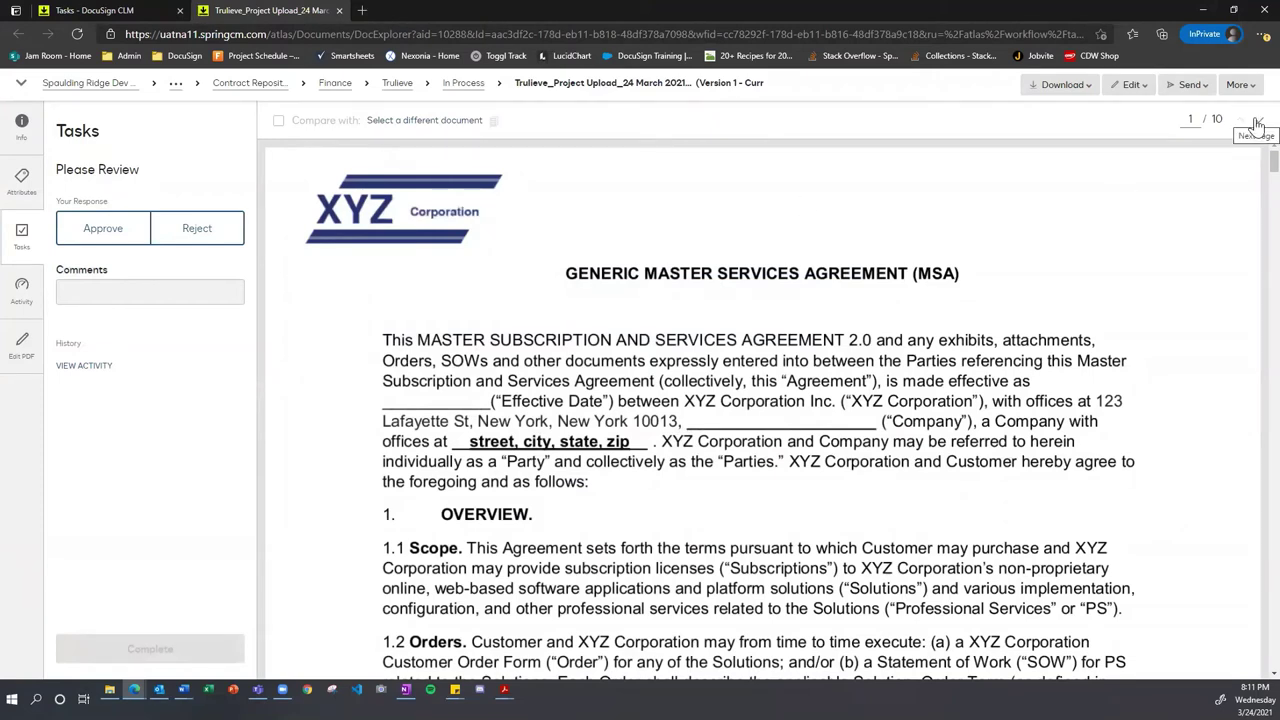
Step: Check the Trulieve contract's attributes and document information, then return to its approval task
{"action": "left_click", "coordinate": [30, 192]}
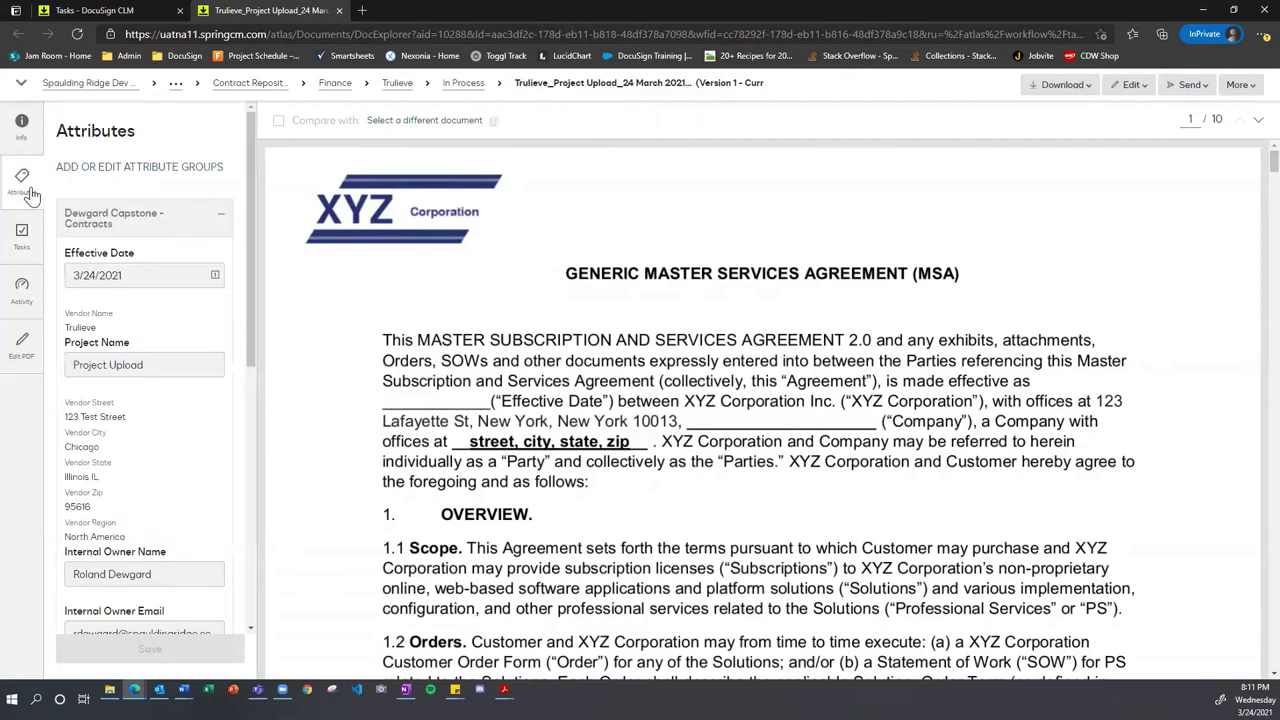
{"action": "left_click", "coordinate": [21, 125]}
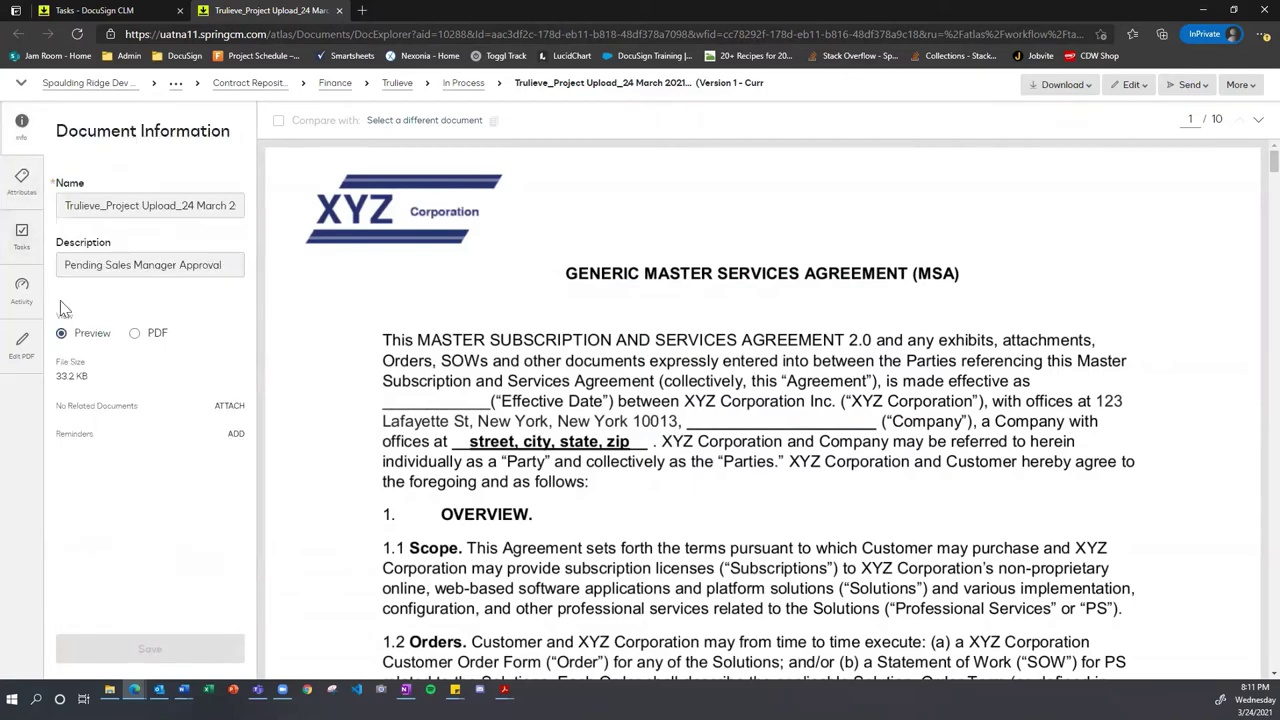
{"action": "left_click", "coordinate": [9, 248]}
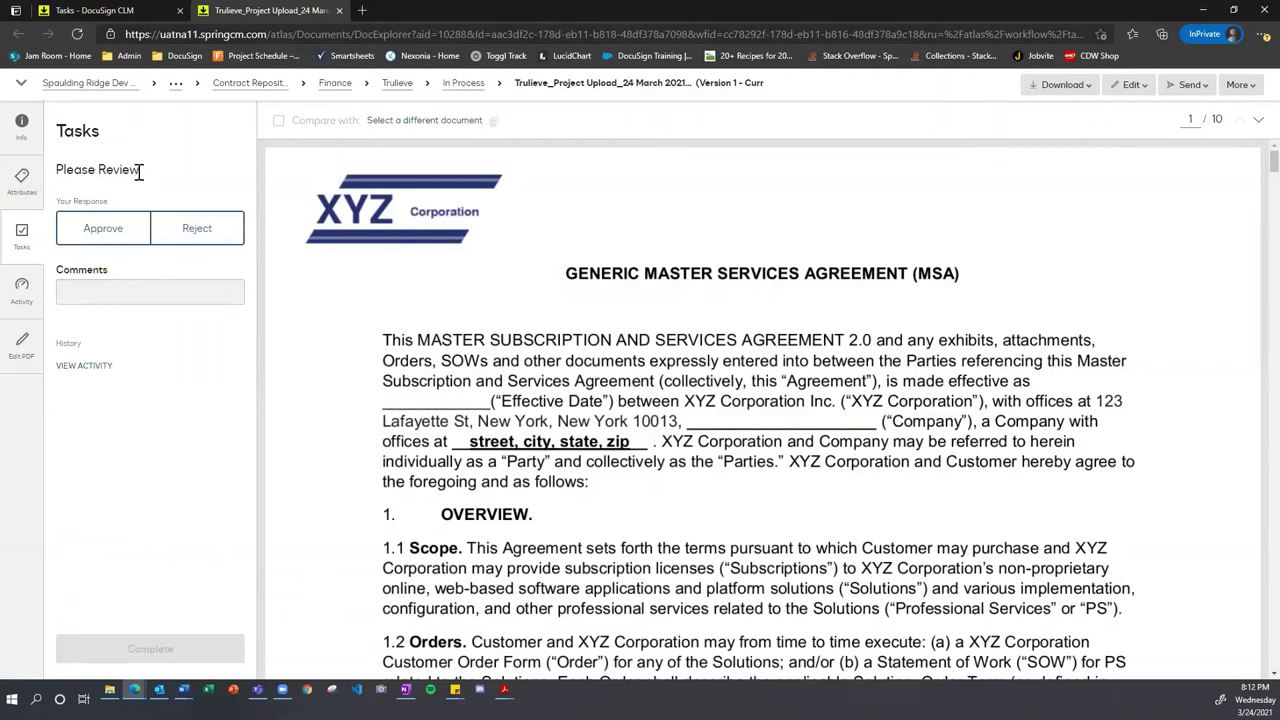
Step: Approve the Trulieve contract with the comment "Looks good to me, ready for legal review." and complete the task
{"action": "left_click", "coordinate": [113, 229]}
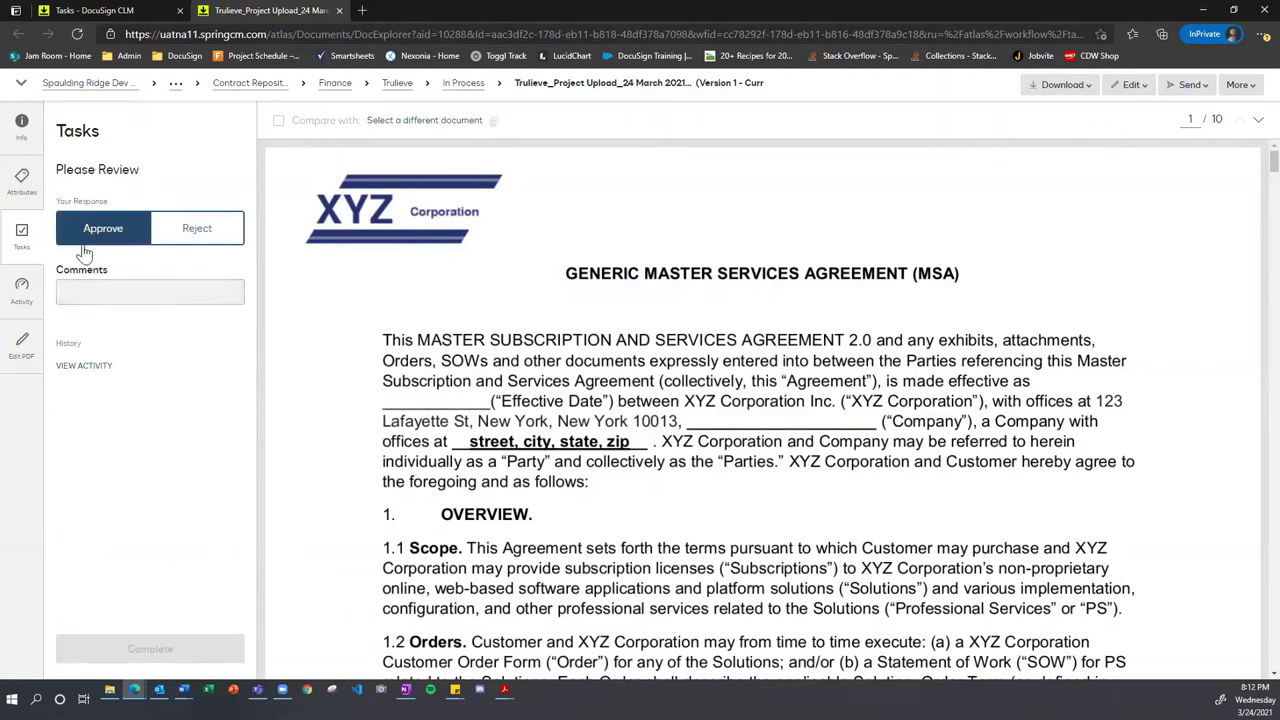
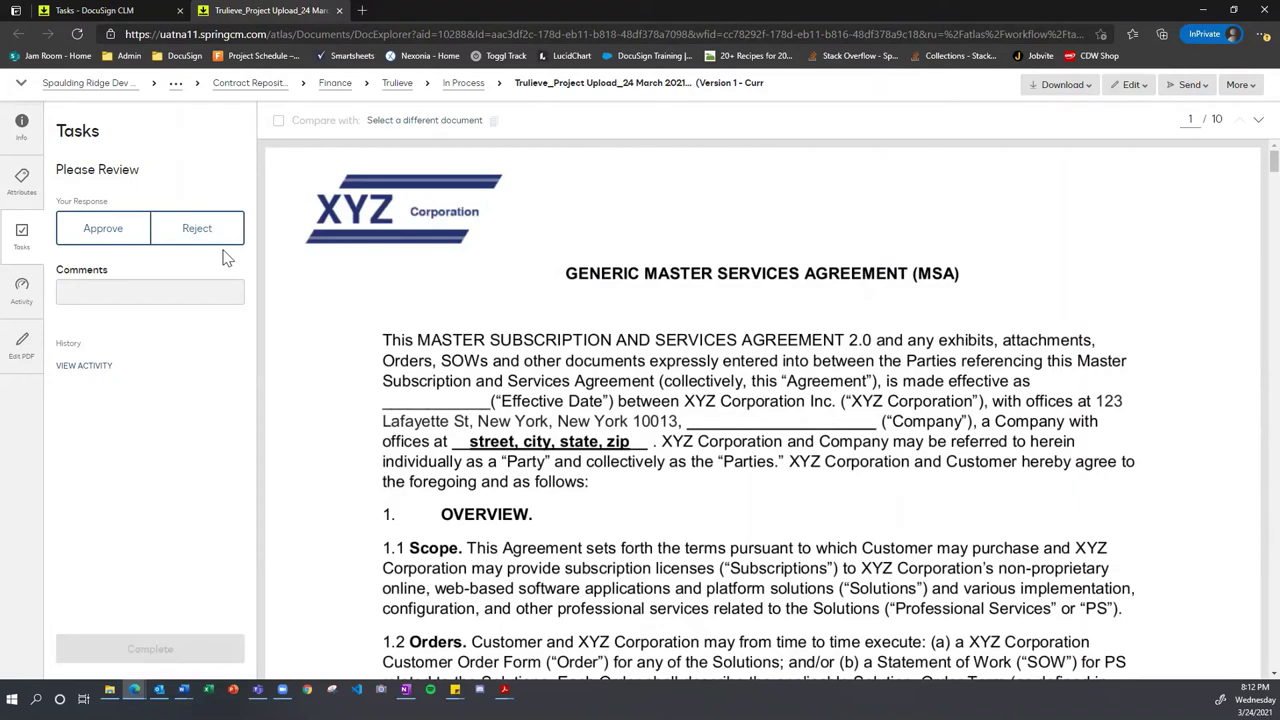
{"action": "left_click", "coordinate": [131, 243]}
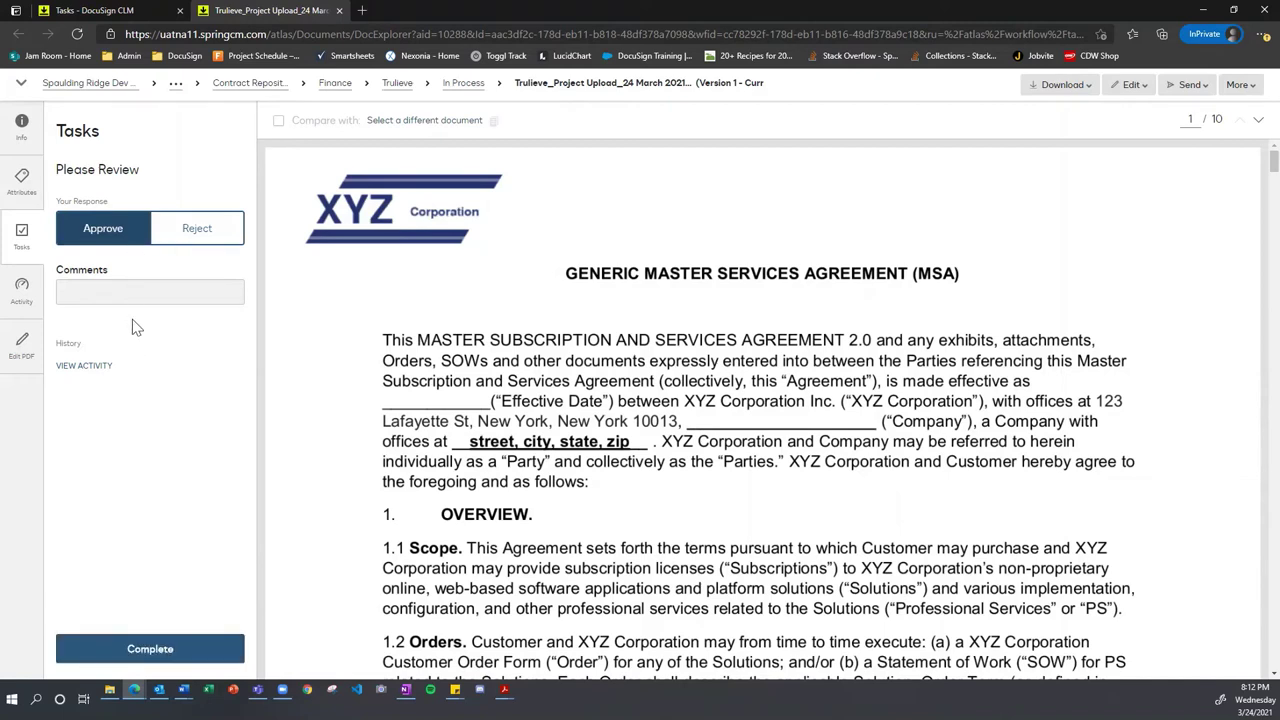
{"action": "left_click", "coordinate": [128, 291]}
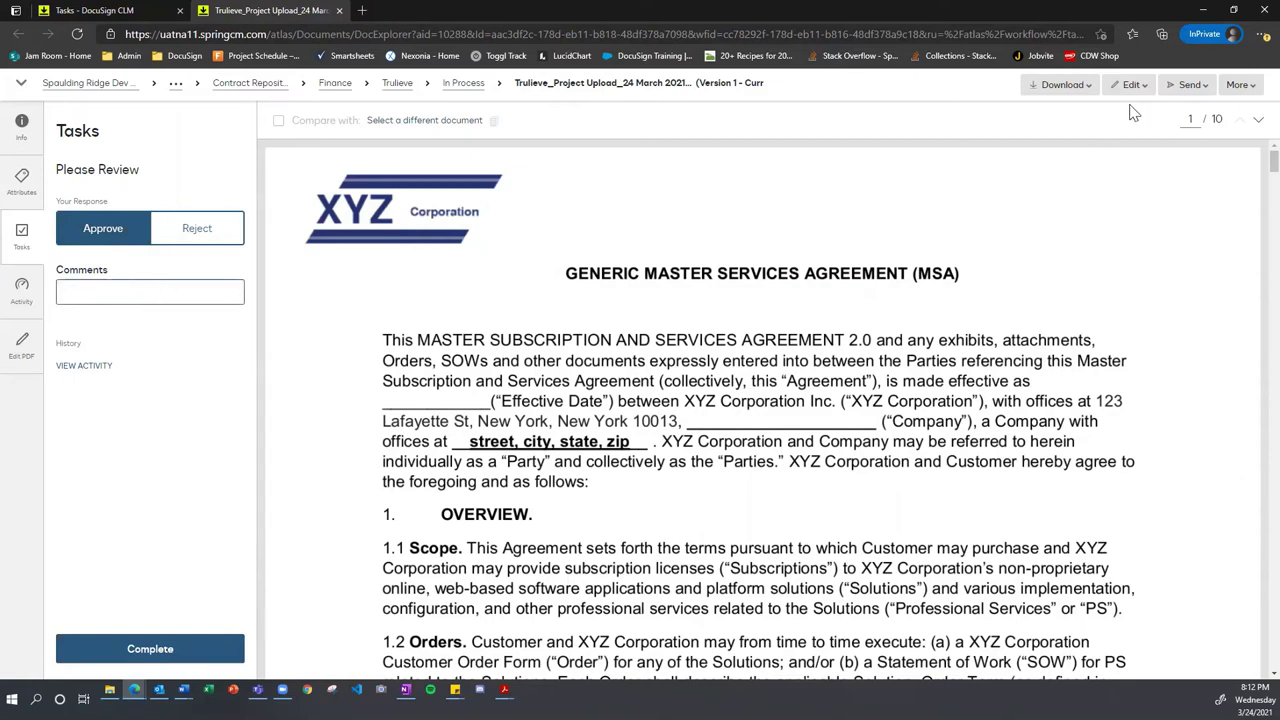
{"action": "mouse_move", "coordinate": [1236, 90]}
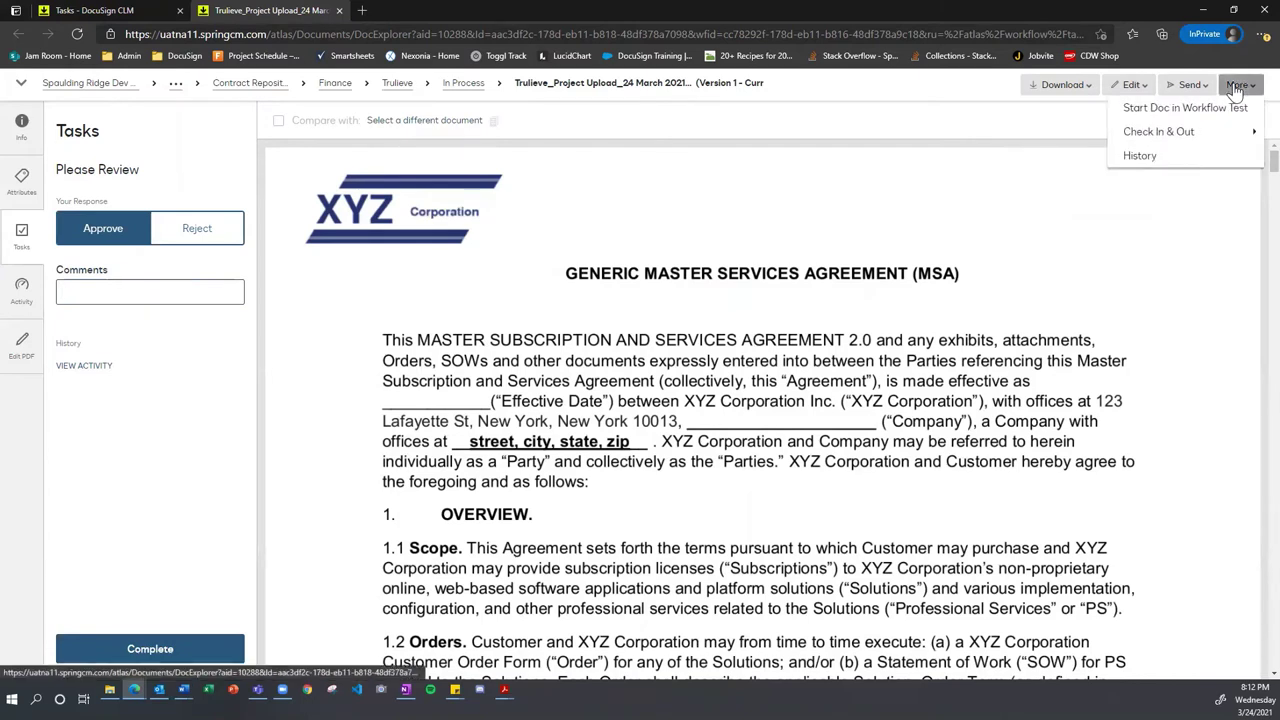
{"action": "mouse_move", "coordinate": [1205, 140]}
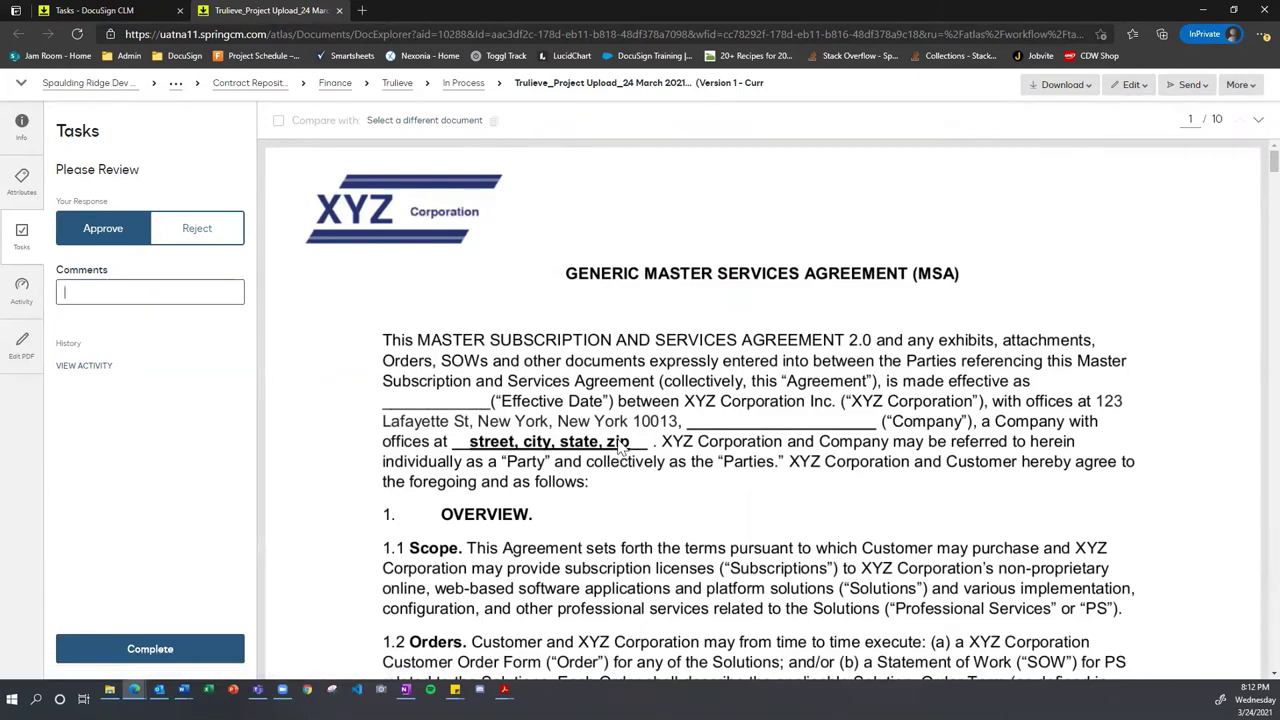
{"action": "left_click", "coordinate": [97, 292]}
{"action": "type", "text": "Looks good to me, read"}
{"action": "type", "text": "y f"}
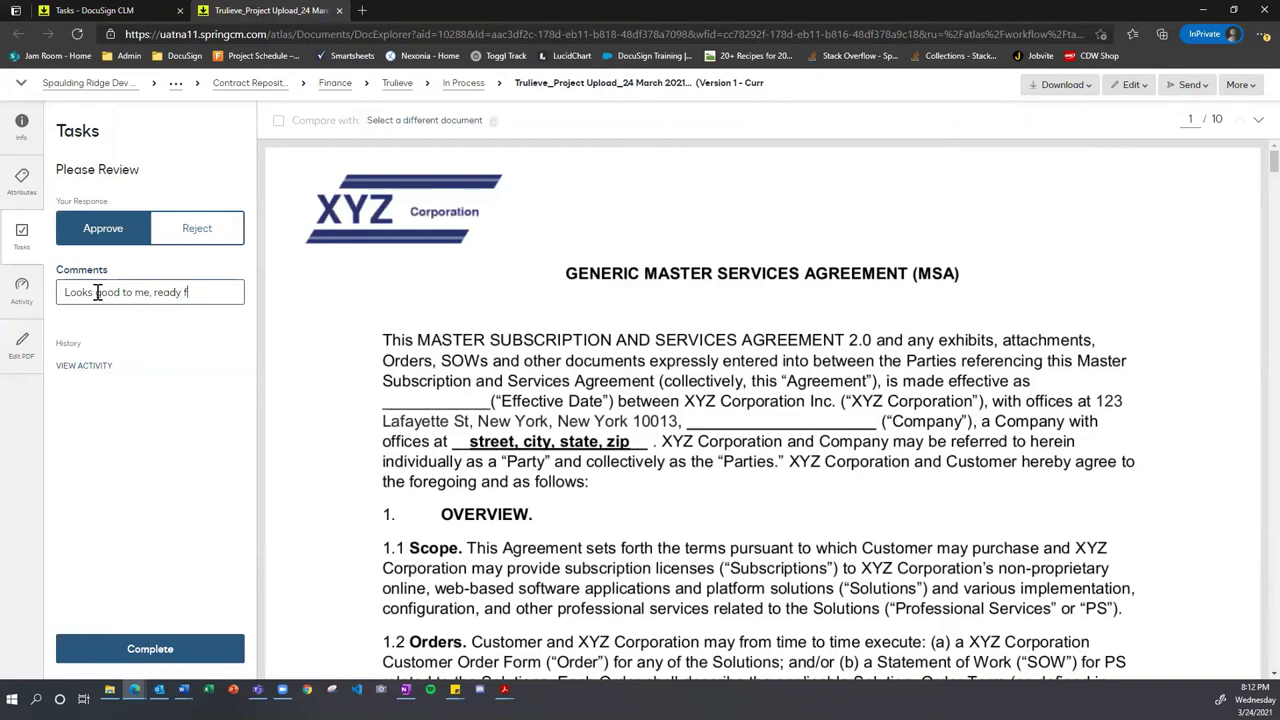
{"action": "type", "text": "or legal review"}
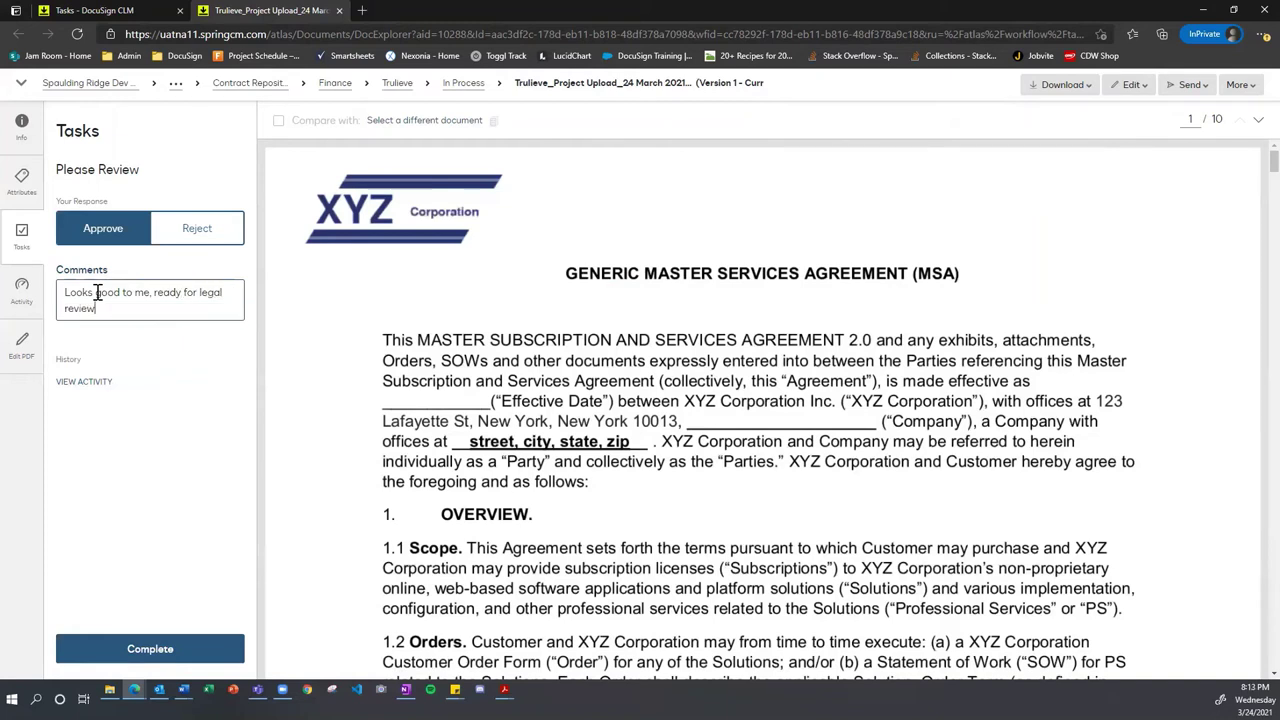
{"action": "type", "text": "."}
{"action": "left_click", "coordinate": [157, 653]}
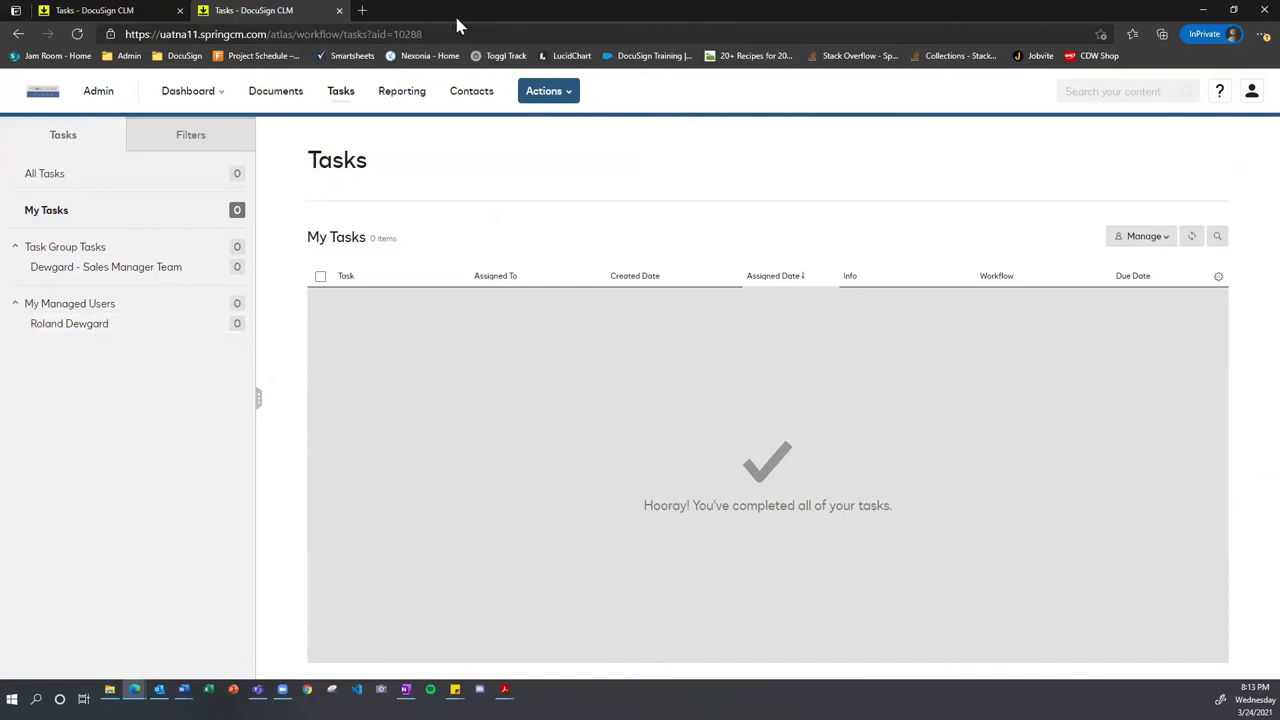
Step: Switch to the uploader's regular browser window and refresh the Legal Team's task list
{"action": "key", "text": "super+d"}
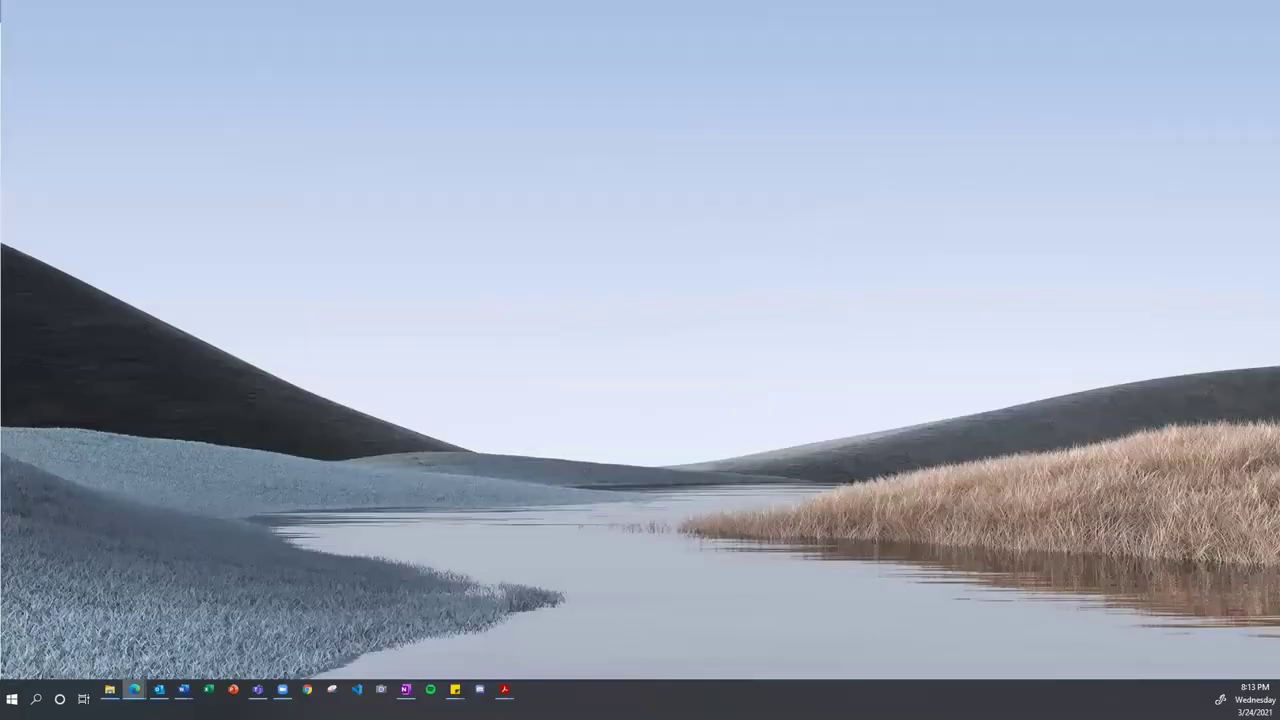
{"action": "mouse_move", "coordinate": [134, 690]}
{"action": "left_click", "coordinate": [195, 655]}
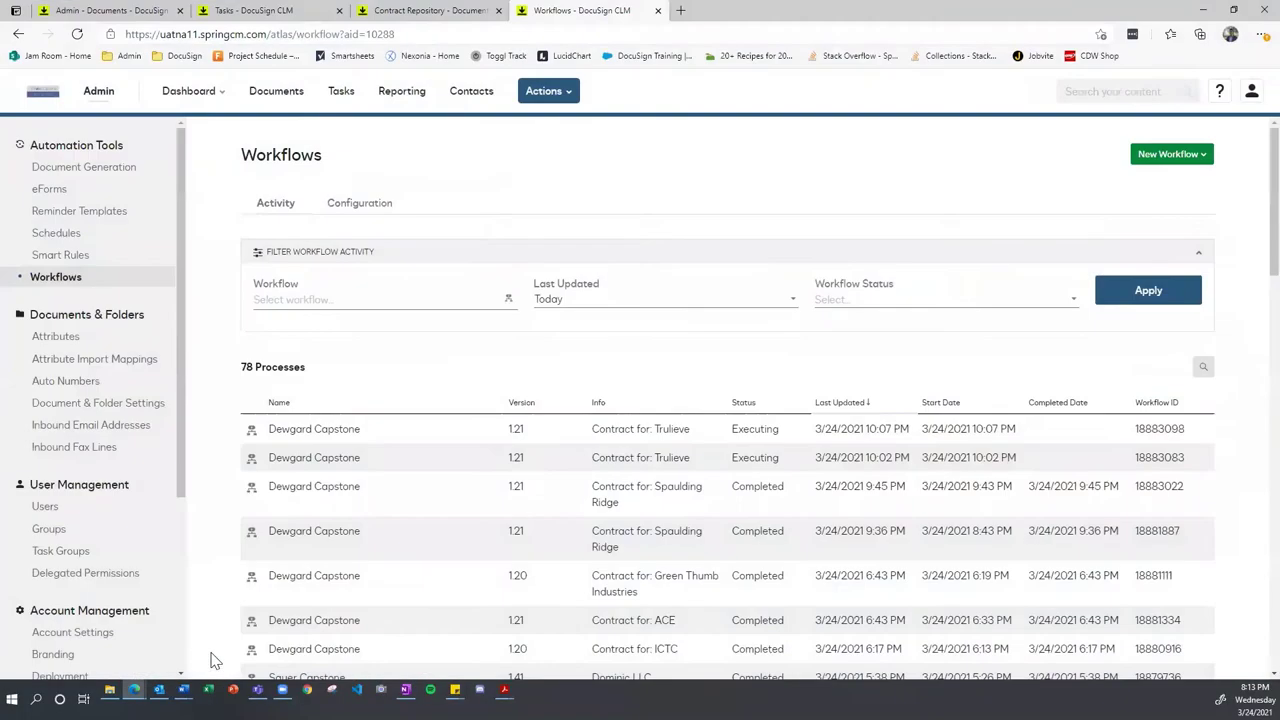
{"action": "left_click", "coordinate": [425, 11]}
{"action": "left_click", "coordinate": [252, 12]}
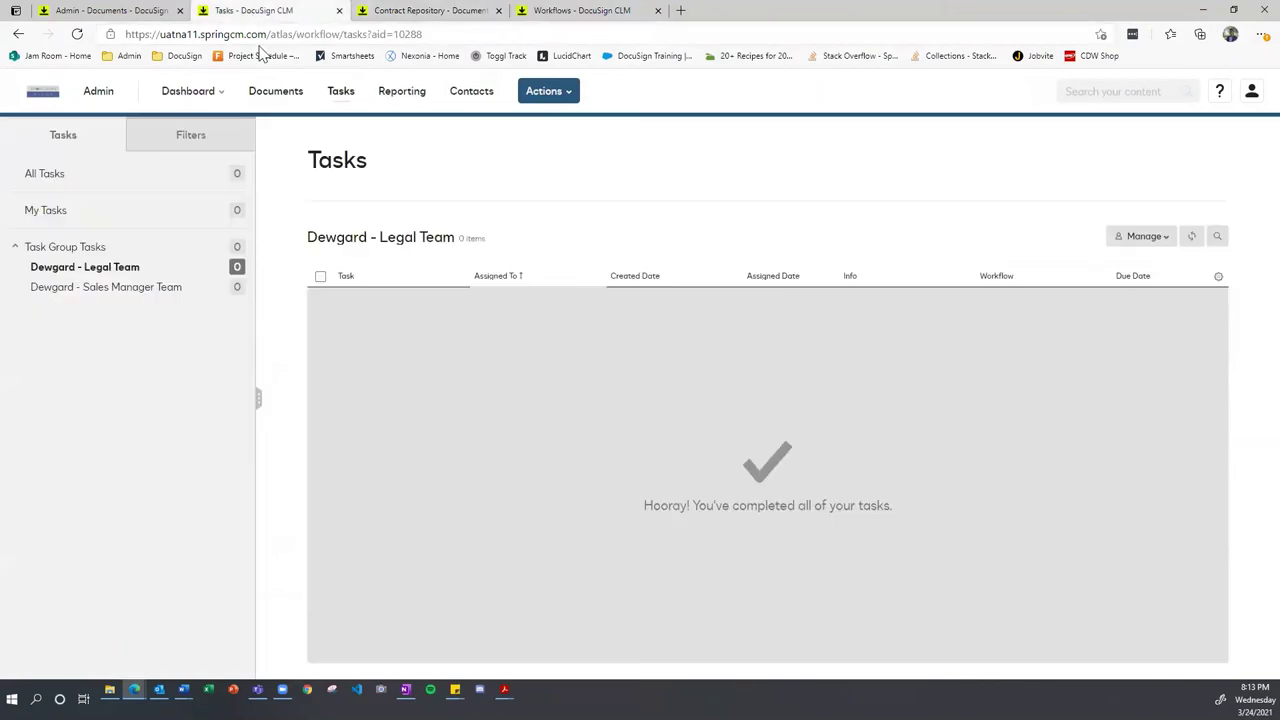
{"action": "left_click", "coordinate": [77, 34]}
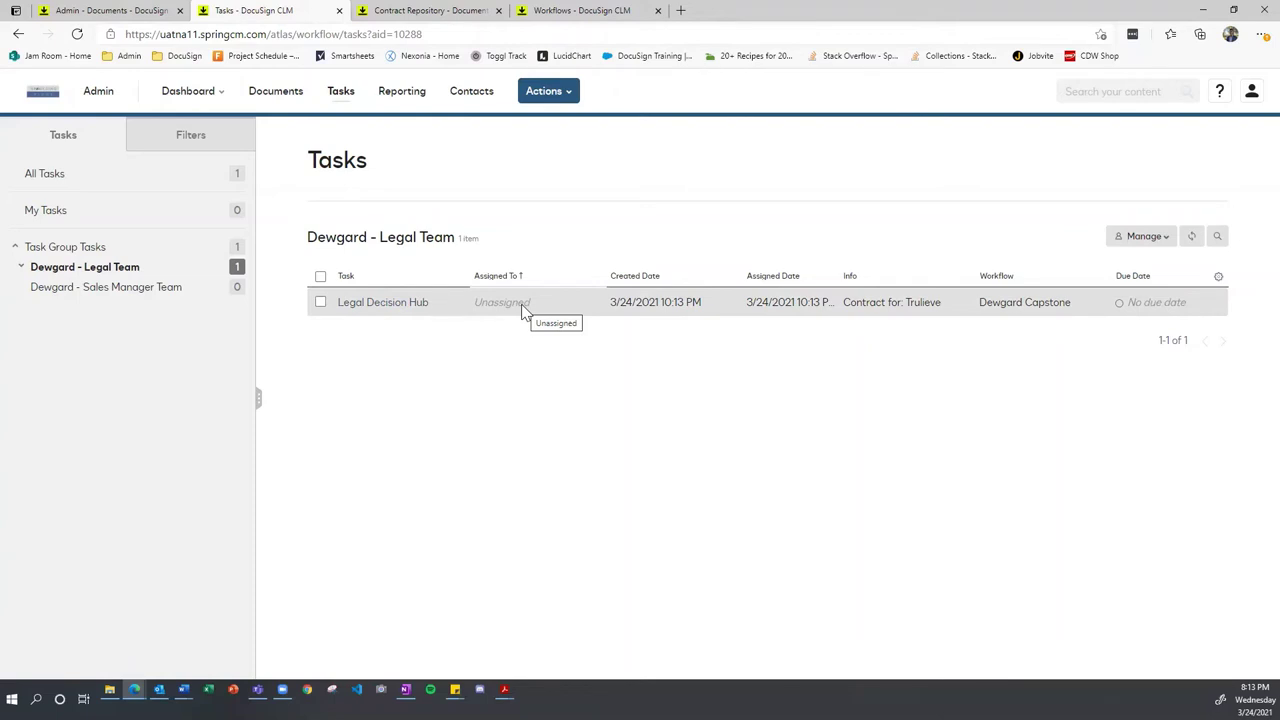
Step: Claim the unassigned Legal Decision Hub task for the Trulieve contract
{"action": "left_click", "coordinate": [1110, 237]}
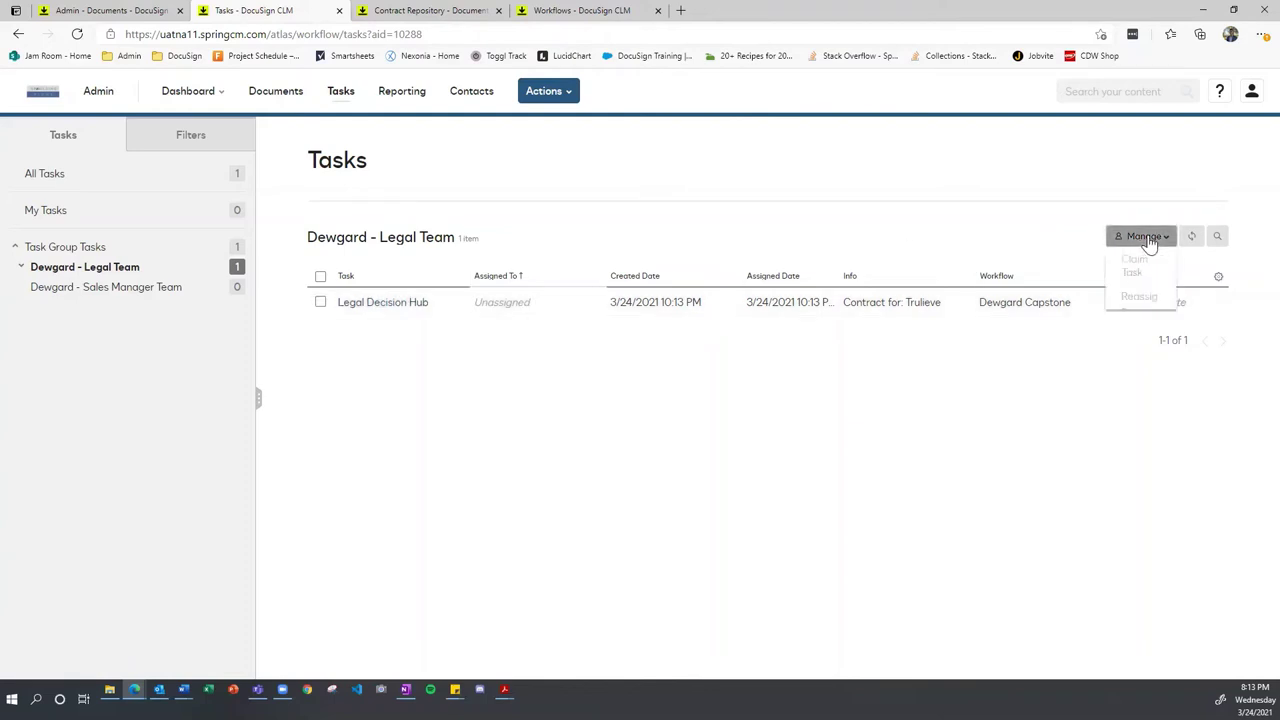
{"action": "left_click", "coordinate": [320, 303]}
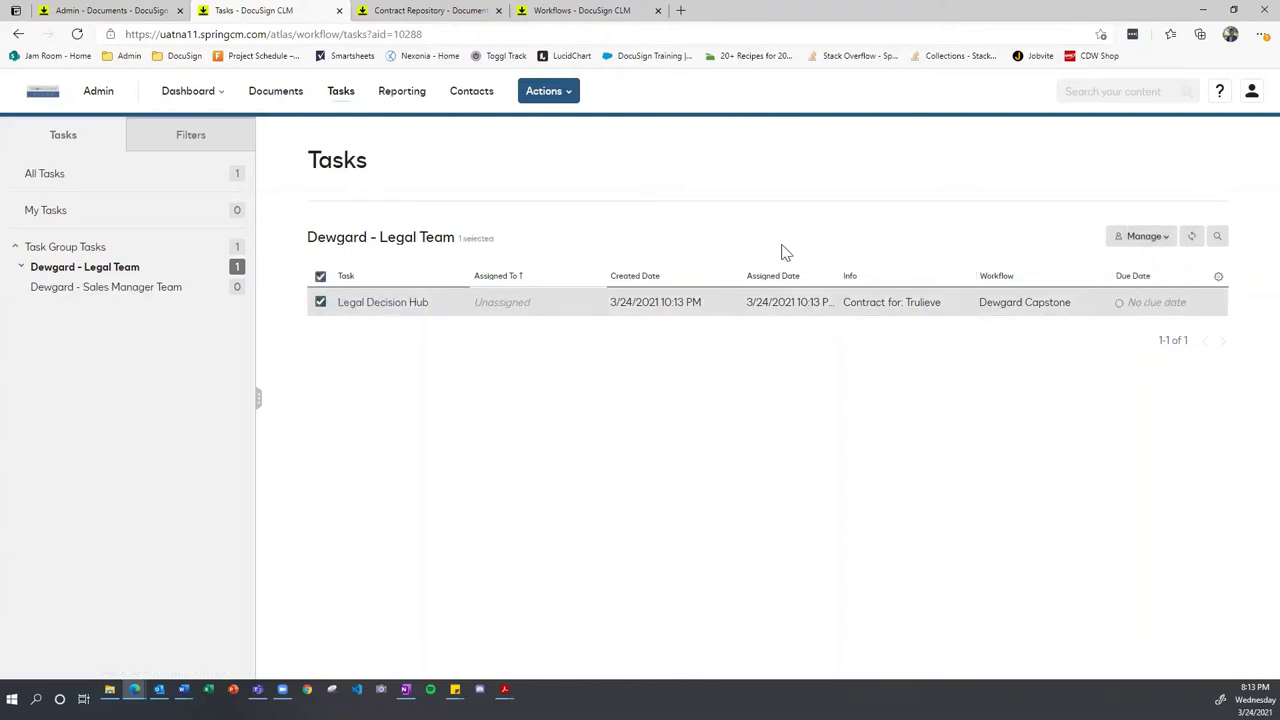
{"action": "left_click", "coordinate": [1116, 237]}
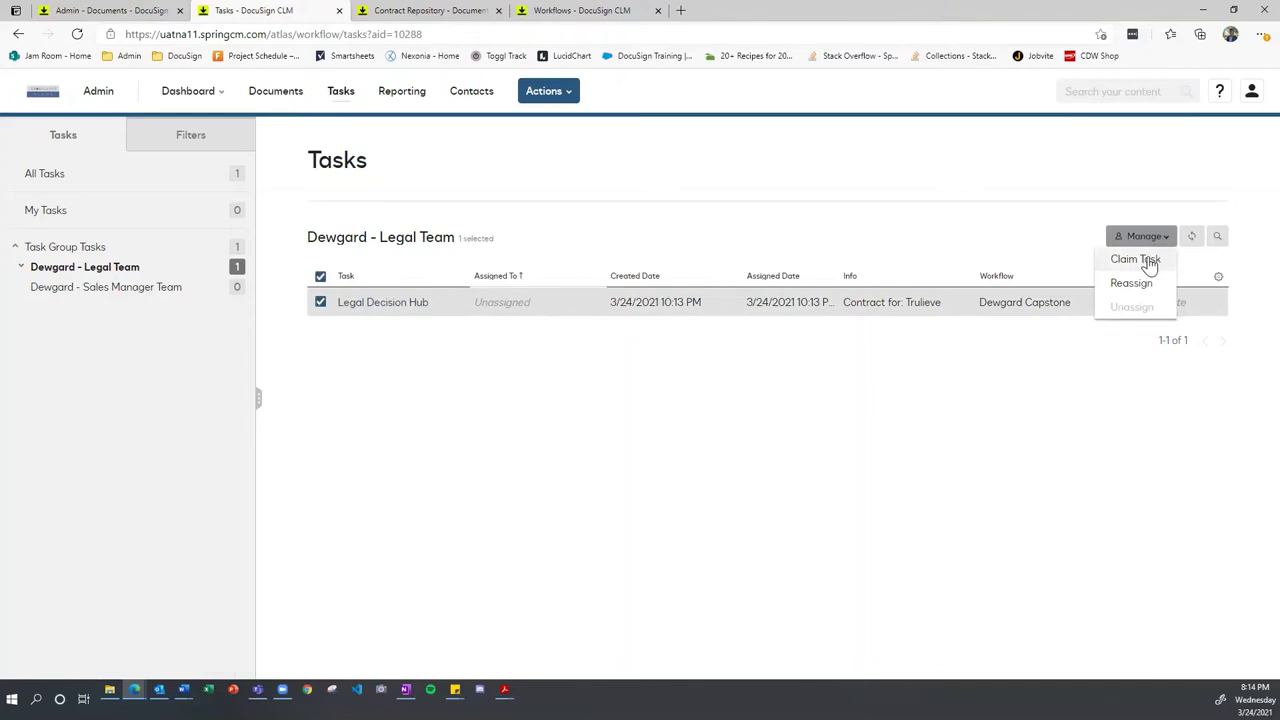
{"action": "left_click", "coordinate": [1148, 260]}
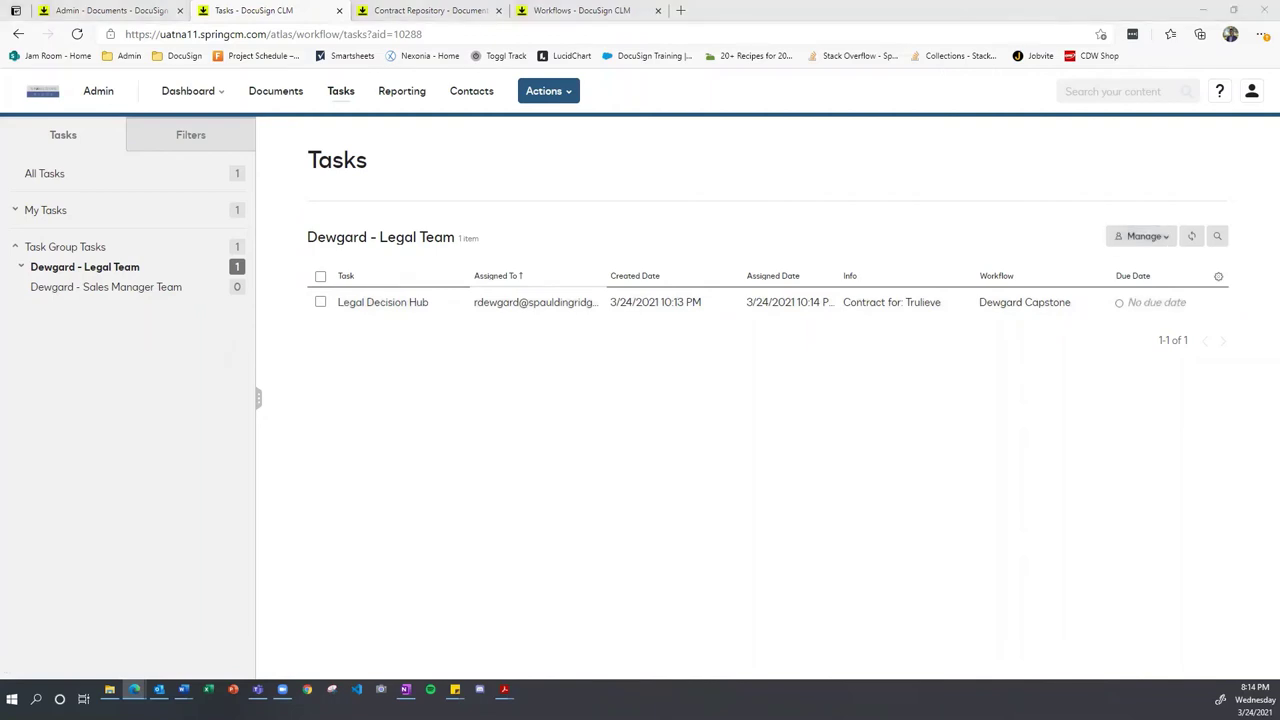
Step: In the manager's private window, refresh the tasks, view the managed user's Legal Decision Hub task, and close the opened document
{"action": "key", "text": "alt+Tab"}
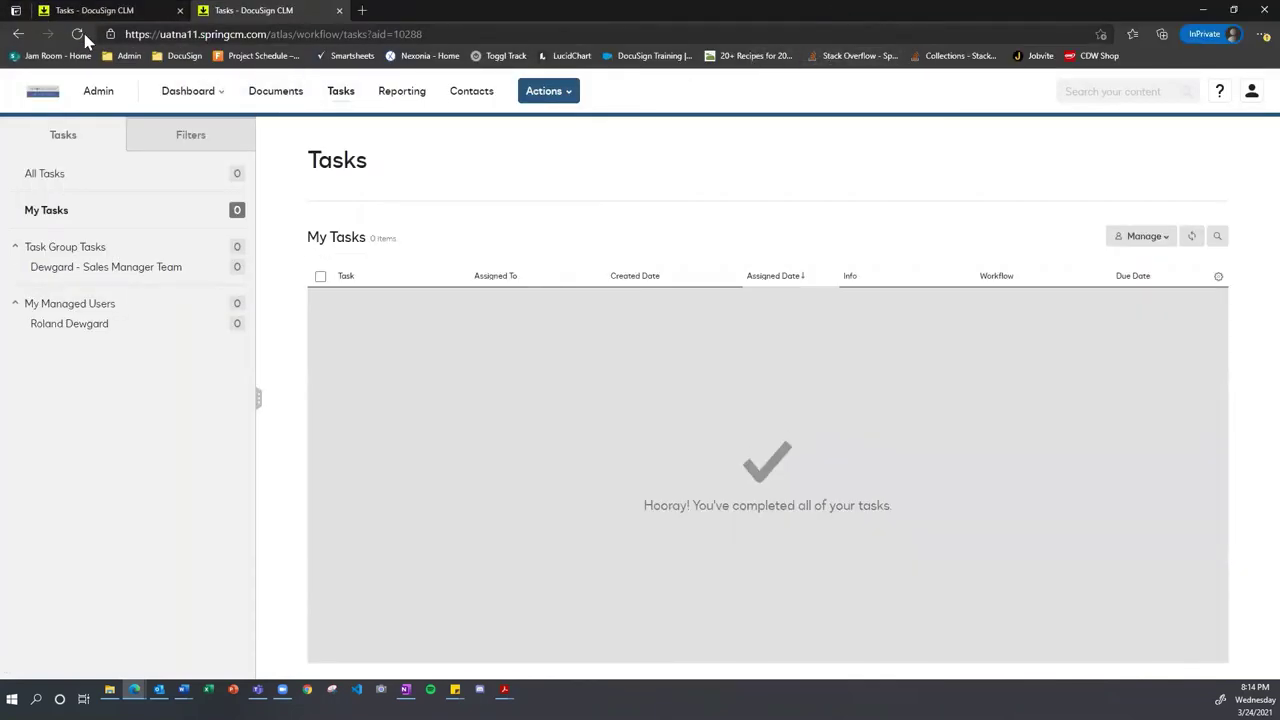
{"action": "left_click", "coordinate": [78, 35]}
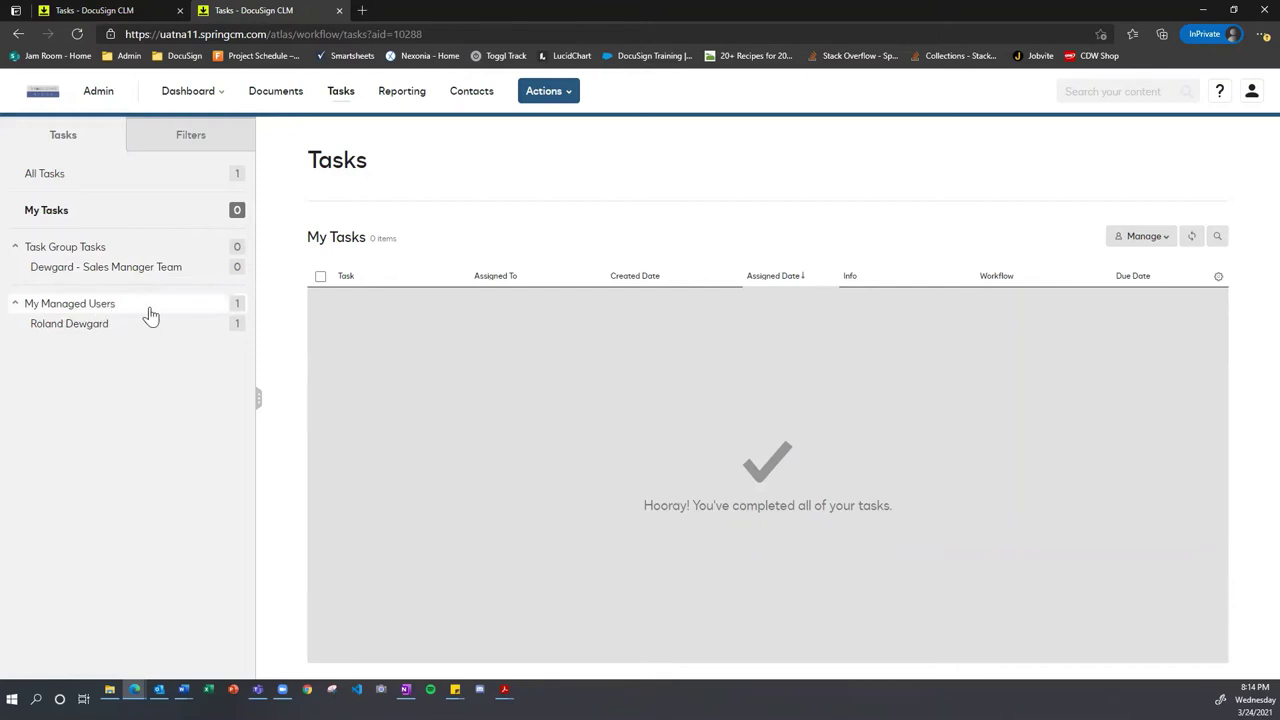
{"action": "left_click", "coordinate": [79, 330]}
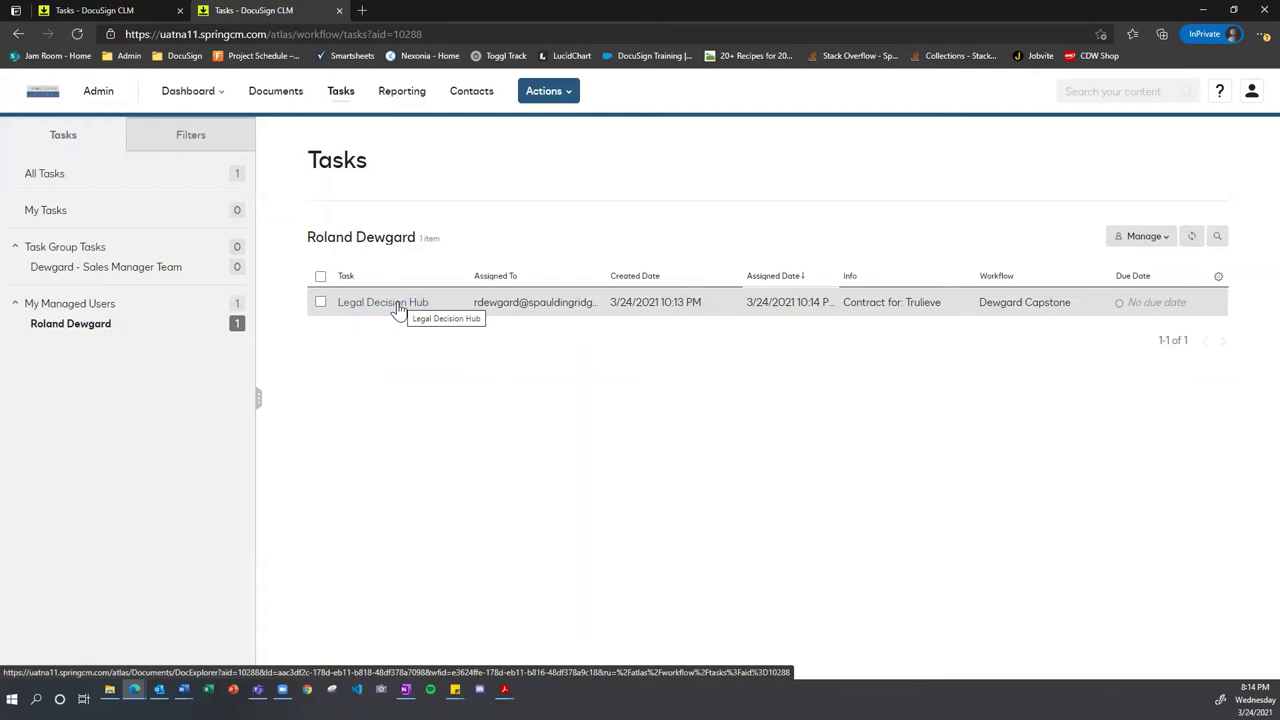
{"action": "left_click", "coordinate": [398, 305]}
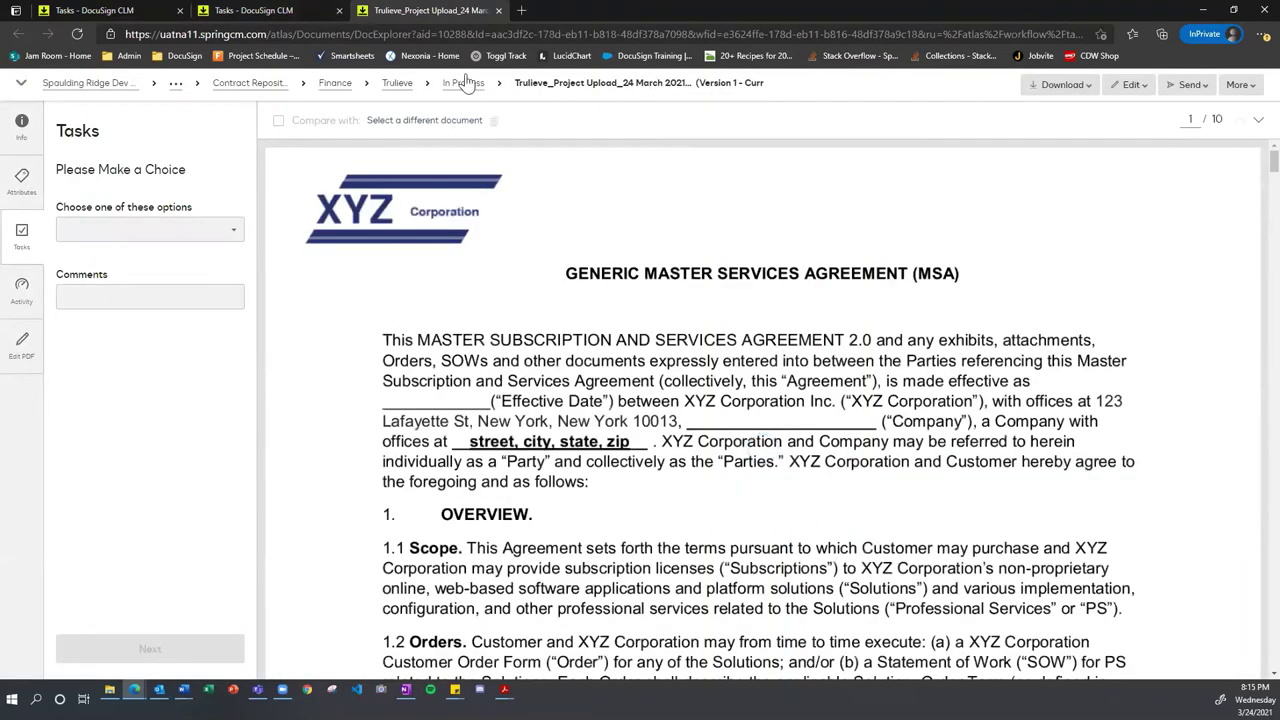
{"action": "left_click", "coordinate": [498, 10]}
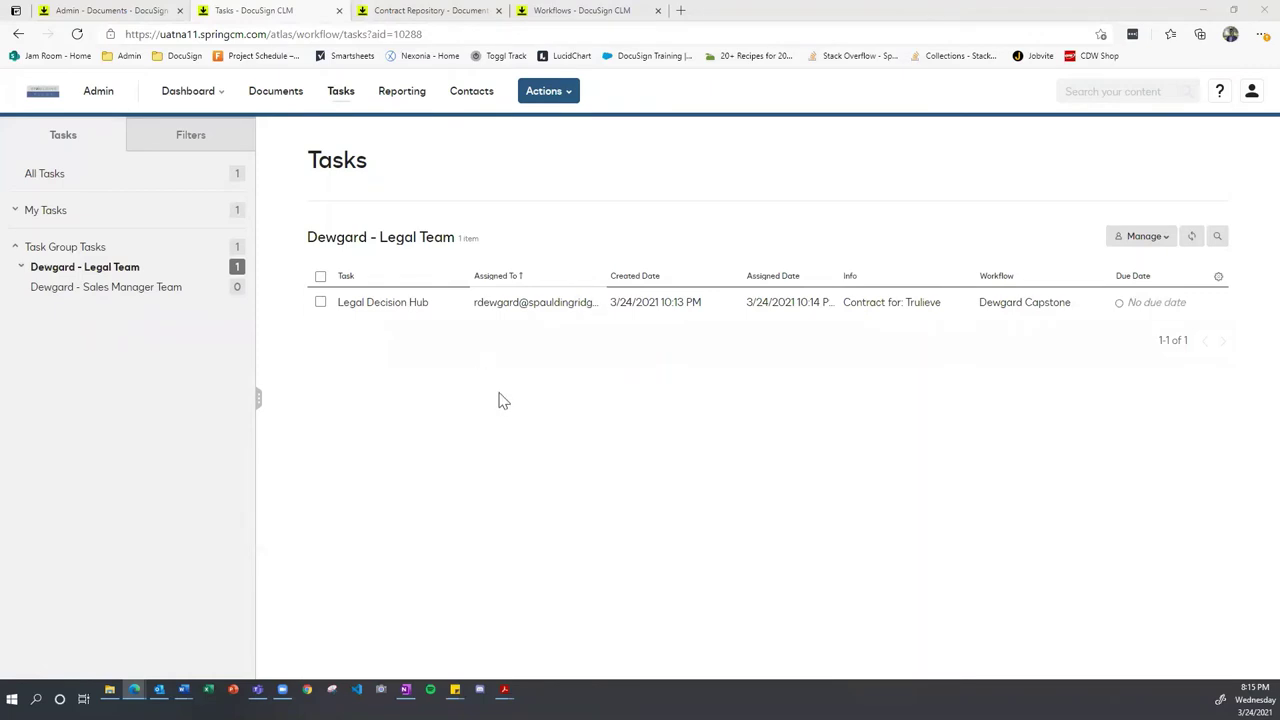
Step: Open the claimed Legal Decision Hub task in the uploader's window and check the document's description and Contract Status attribute
{"action": "left_click", "coordinate": [389, 305]}
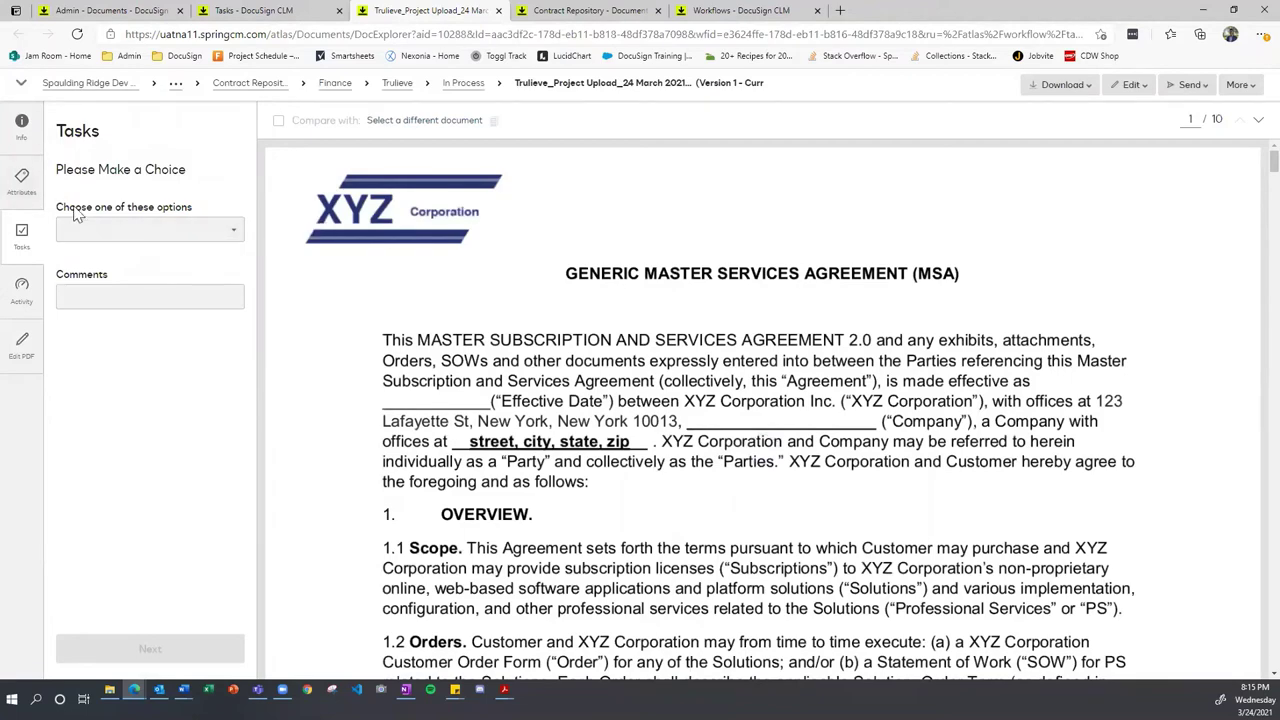
{"action": "left_click", "coordinate": [23, 193]}
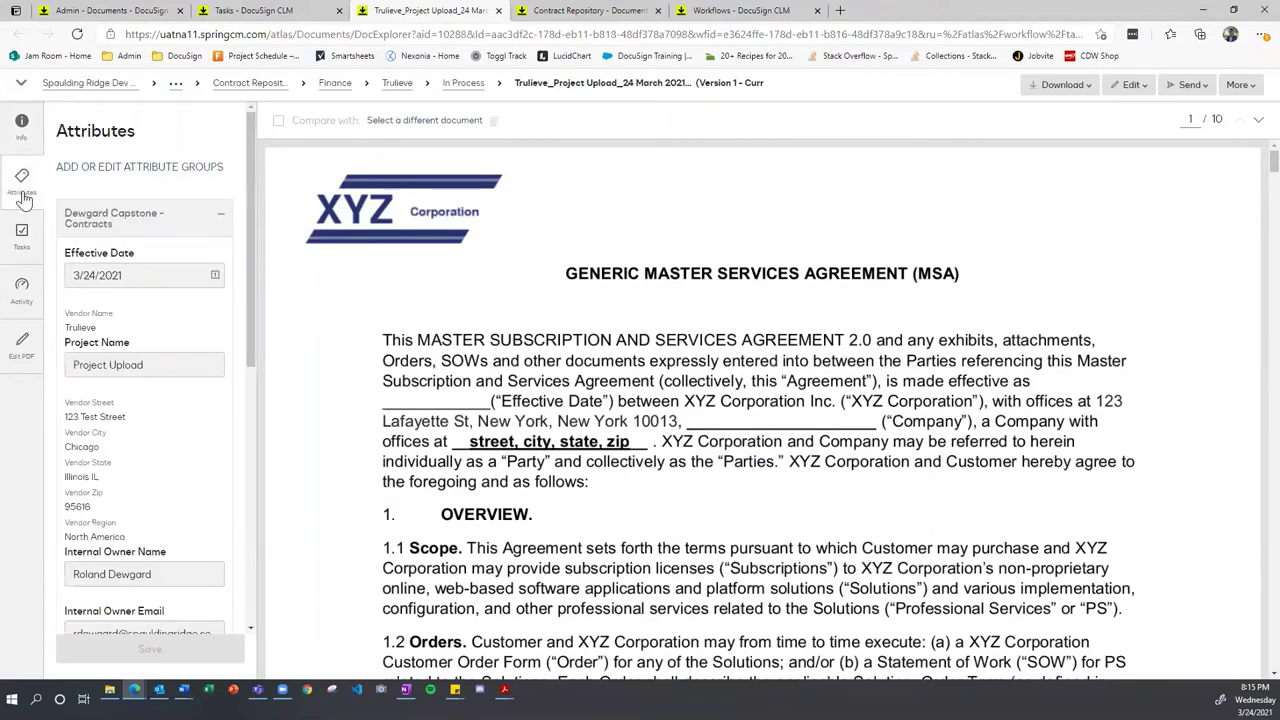
{"action": "left_click", "coordinate": [27, 148]}
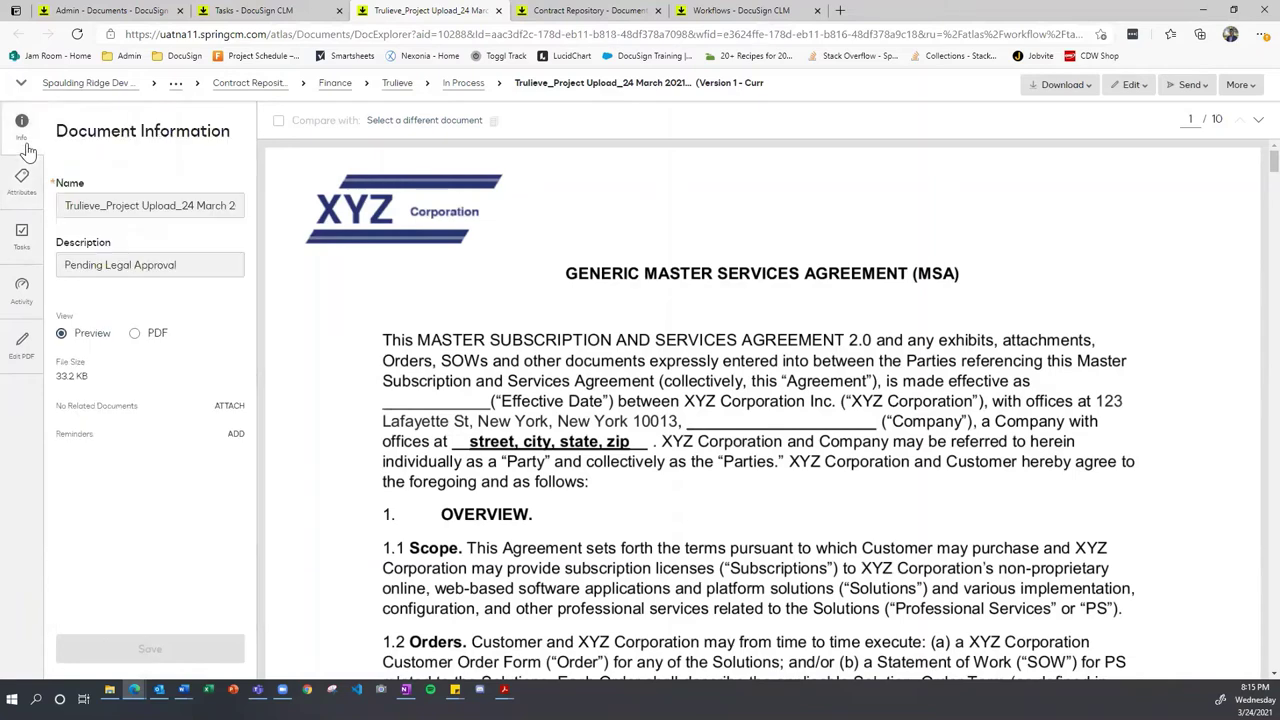
{"action": "left_click", "coordinate": [99, 264]}
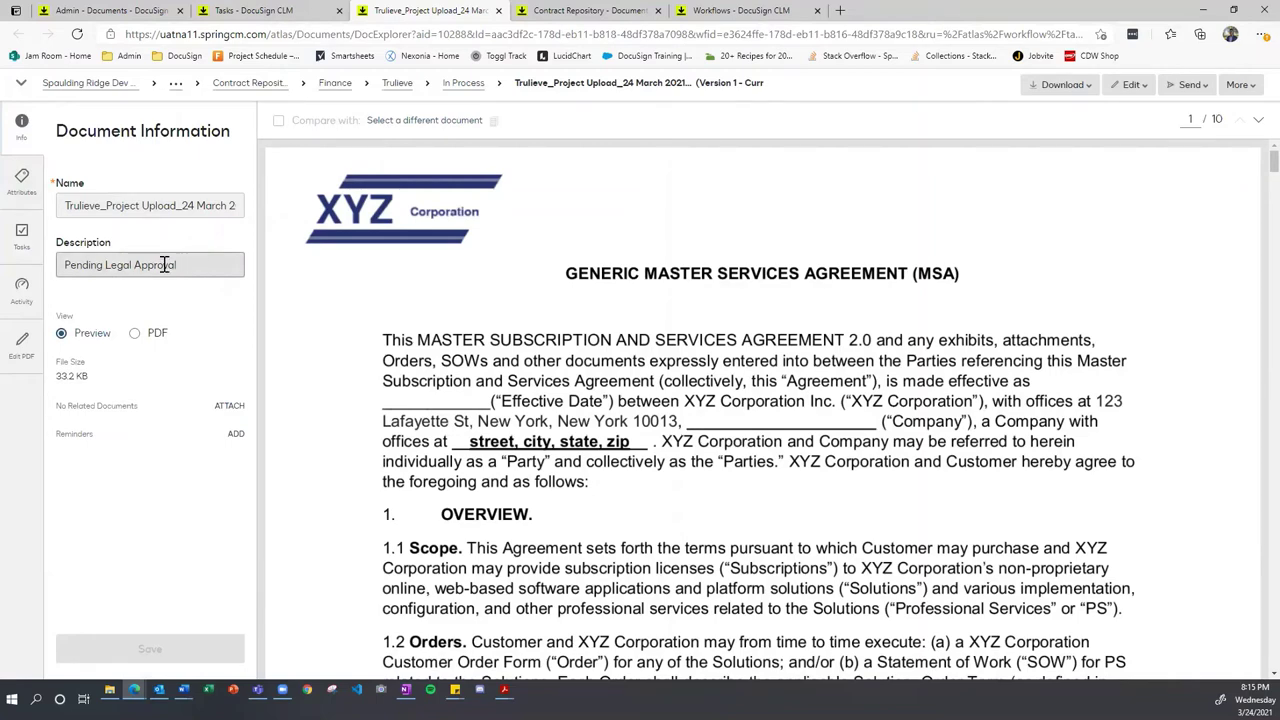
{"action": "left_click", "coordinate": [12, 195]}
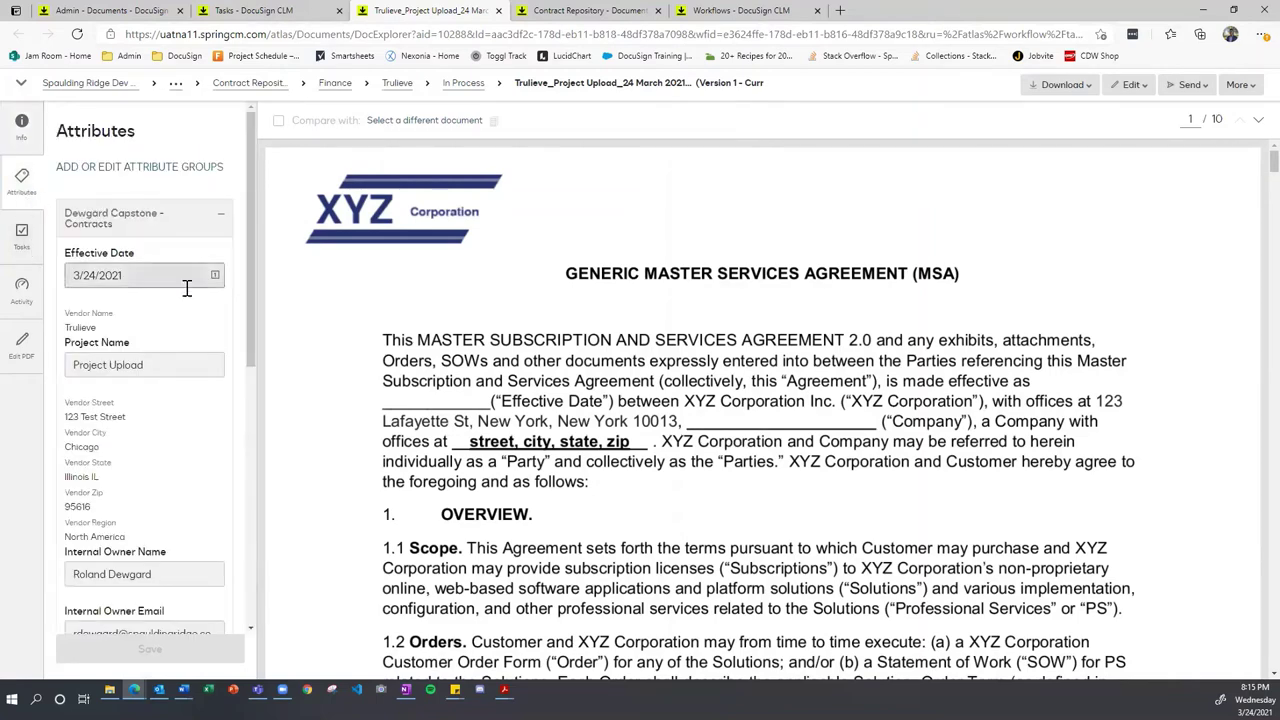
{"action": "scroll", "coordinate": [186, 292], "scroll_direction": "down", "scroll_amount": 5}
{"action": "scroll", "coordinate": [186, 292], "scroll_direction": "down", "scroll_amount": 2}
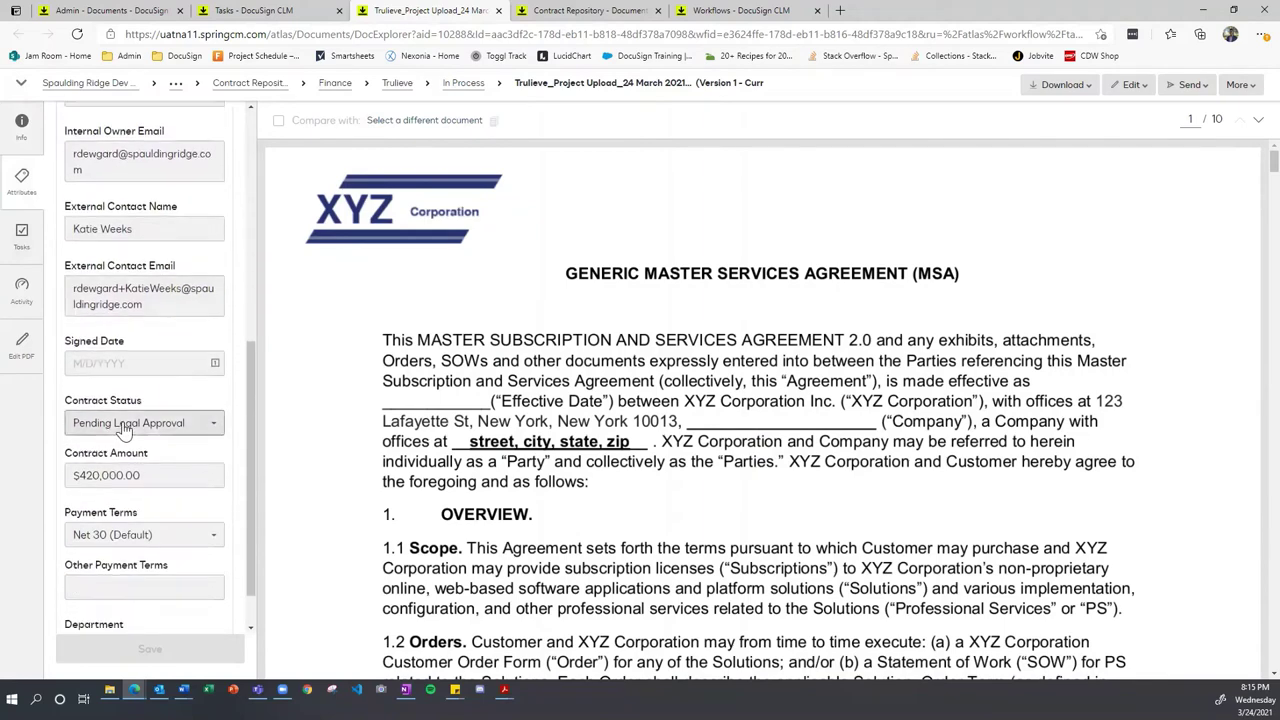
Step: Review the decision options offered in the Legal Decision Hub task without choosing one
{"action": "left_click", "coordinate": [26, 232]}
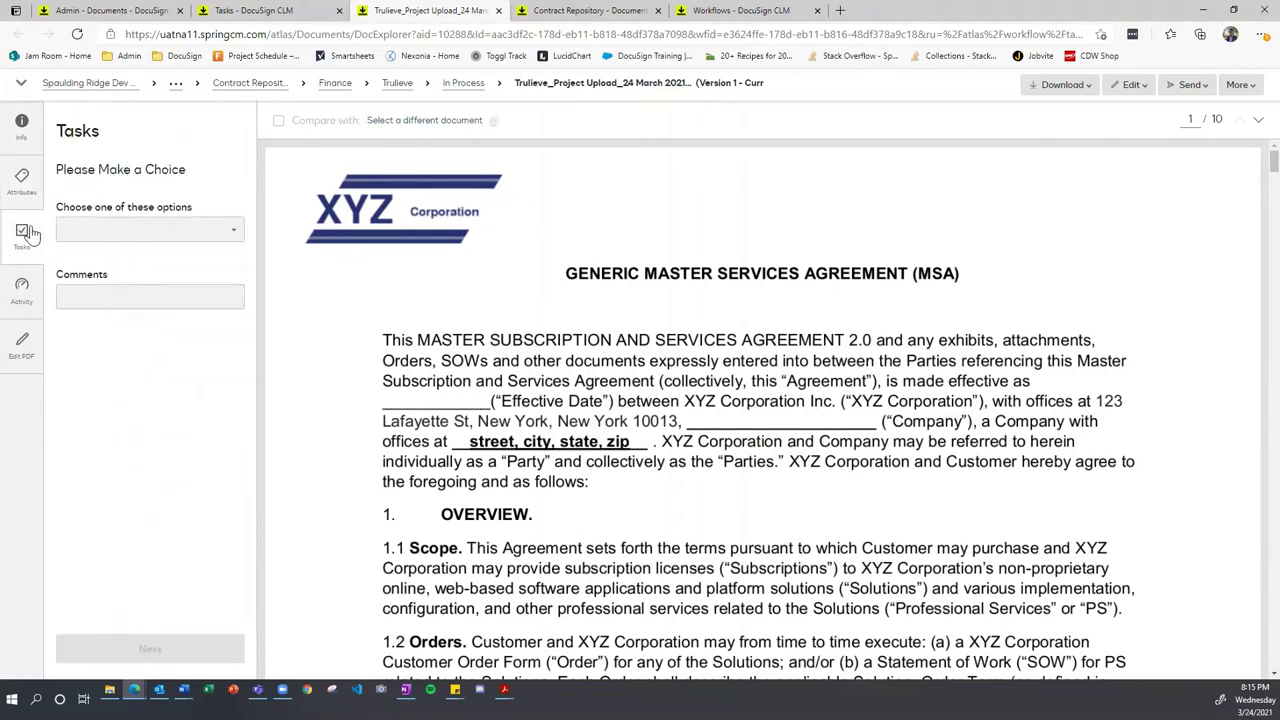
{"action": "left_click", "coordinate": [169, 235]}
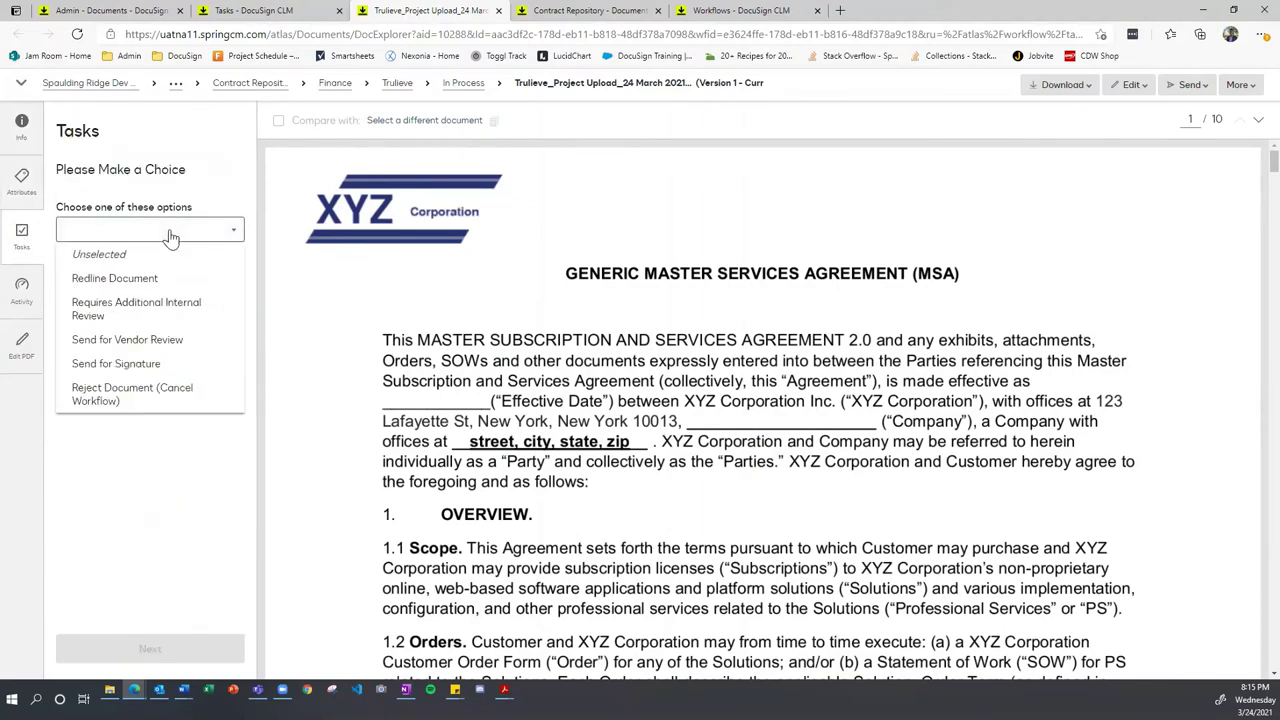
{"action": "left_click", "coordinate": [962, 328]}
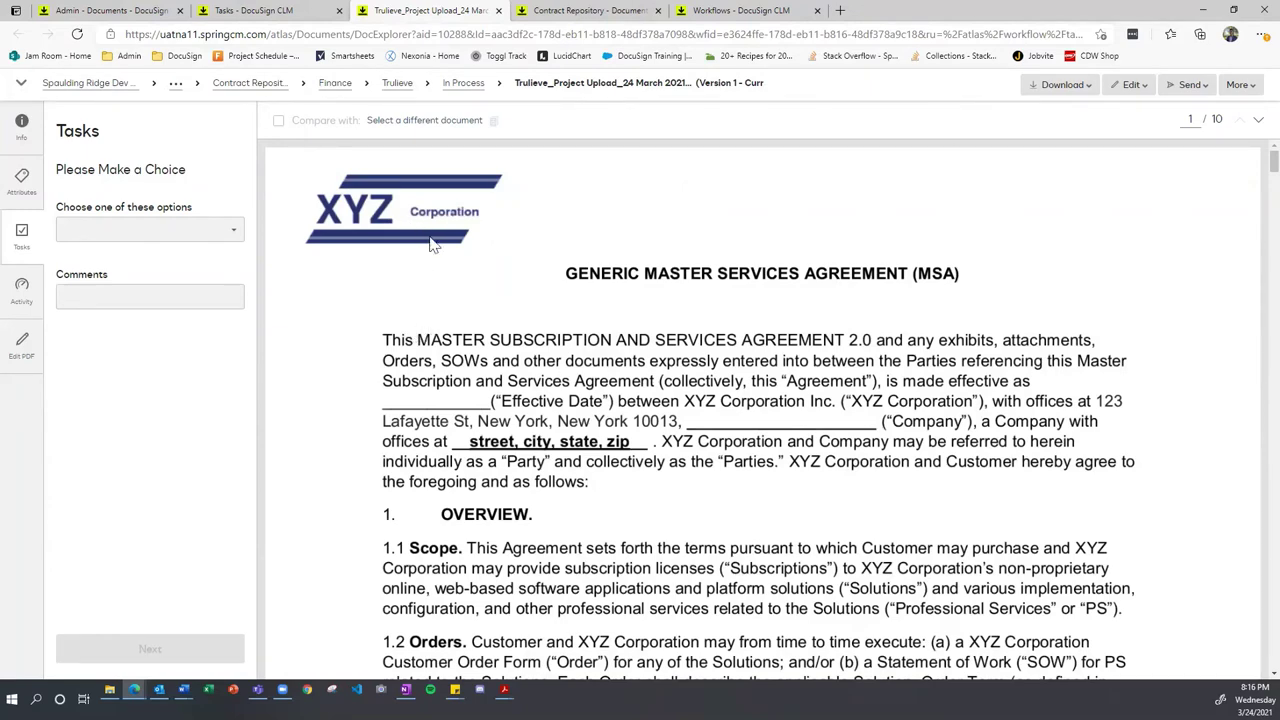
{"action": "scroll", "coordinate": [434, 251], "scroll_direction": "down", "scroll_amount": 3}
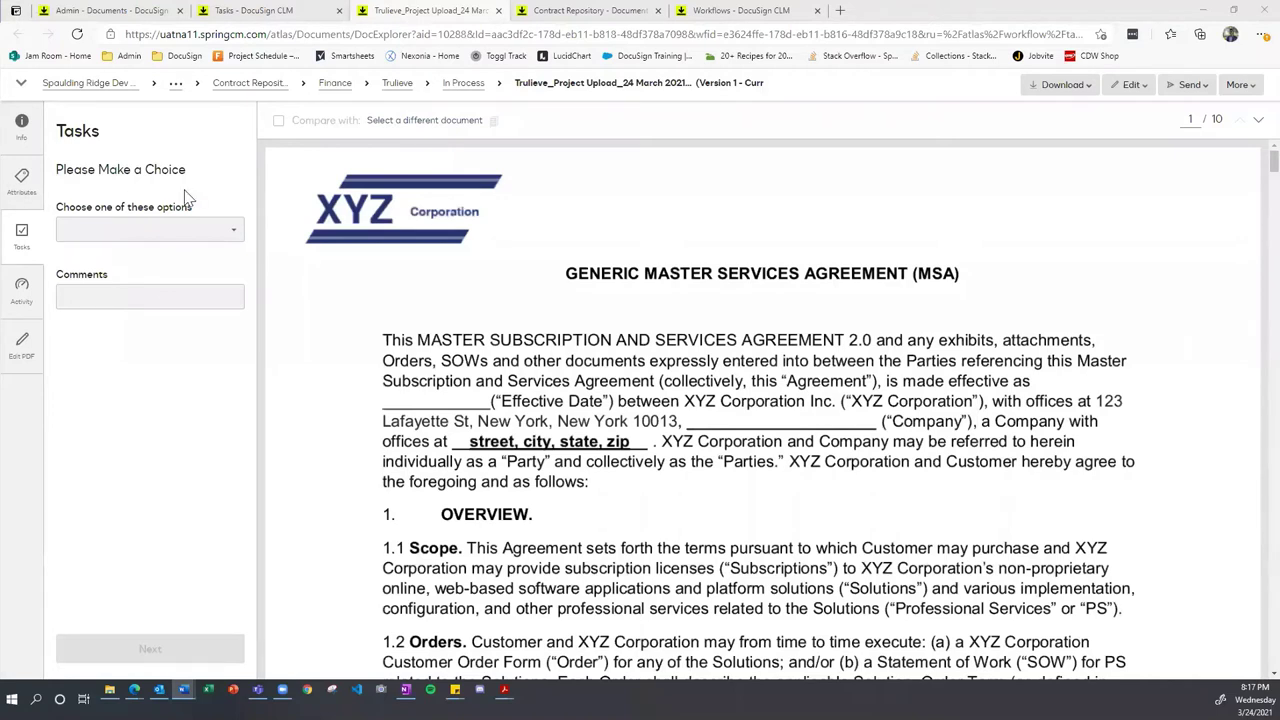
Step: Choose Send for Signature as the legal decision and enter the comment "Sending straight for signature."
{"action": "left_click", "coordinate": [224, 229]}
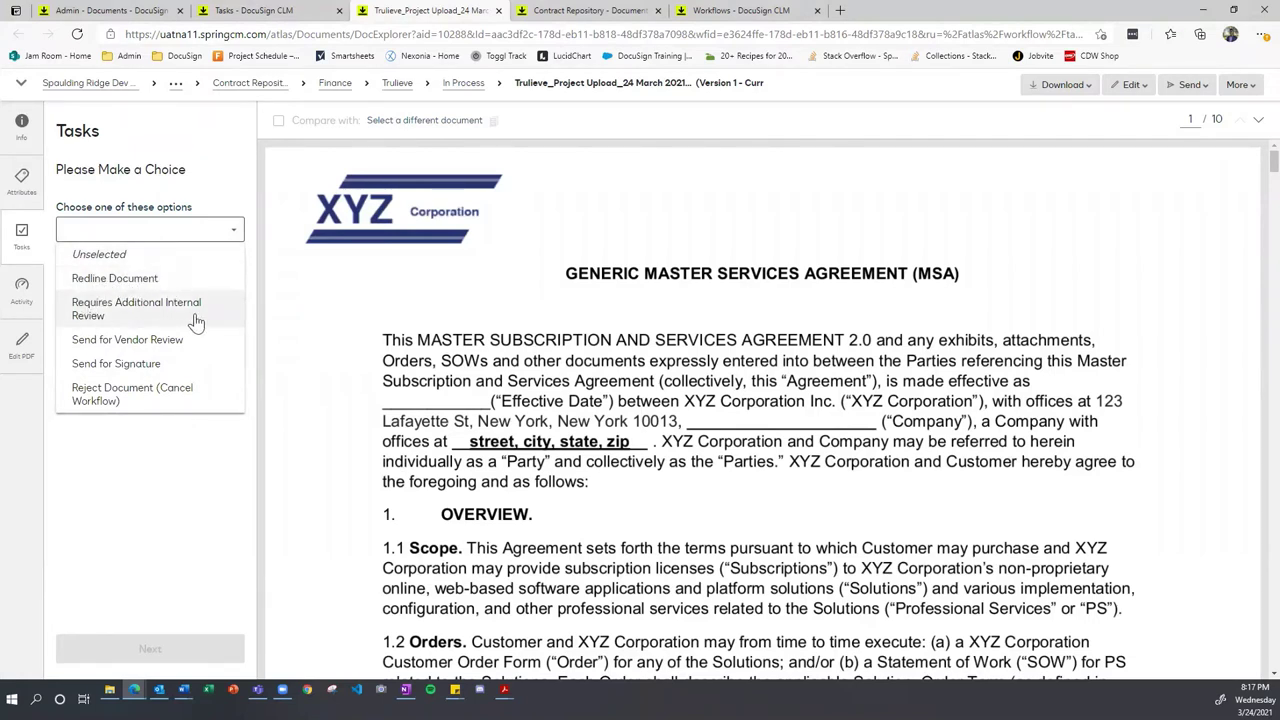
{"action": "left_click", "coordinate": [172, 368]}
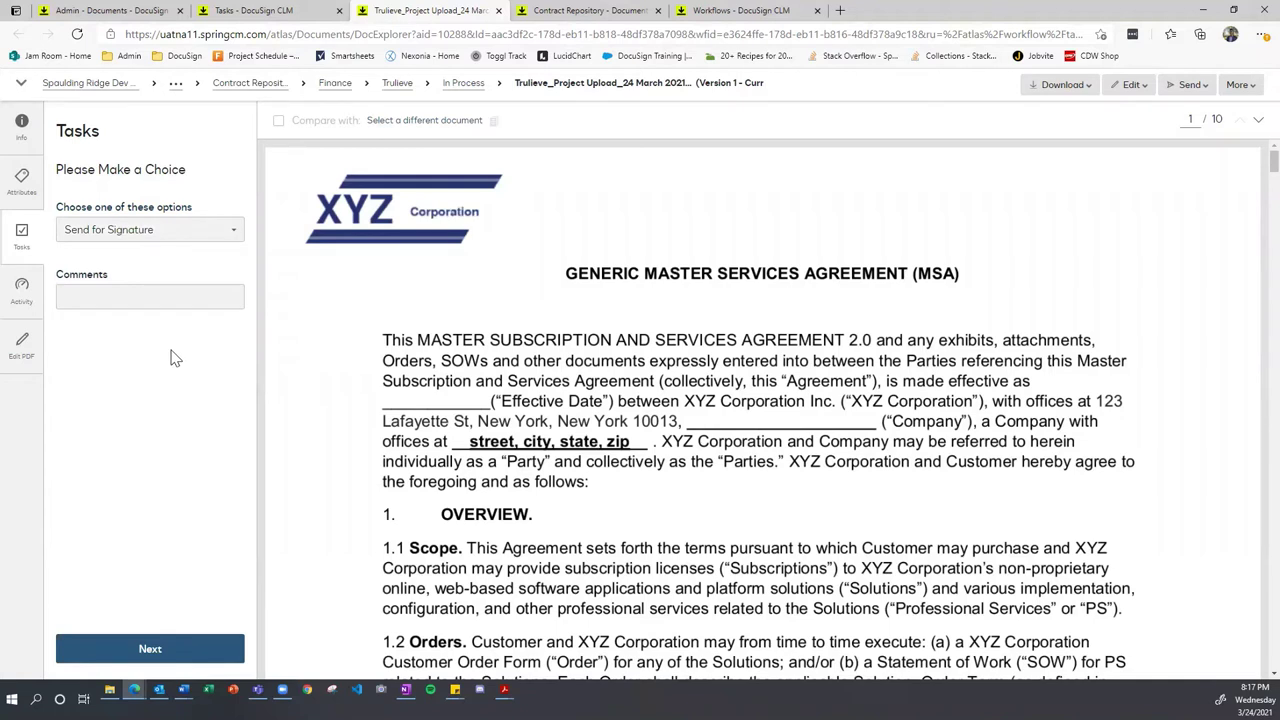
{"action": "left_click", "coordinate": [133, 297]}
{"action": "type", "text": "S"}
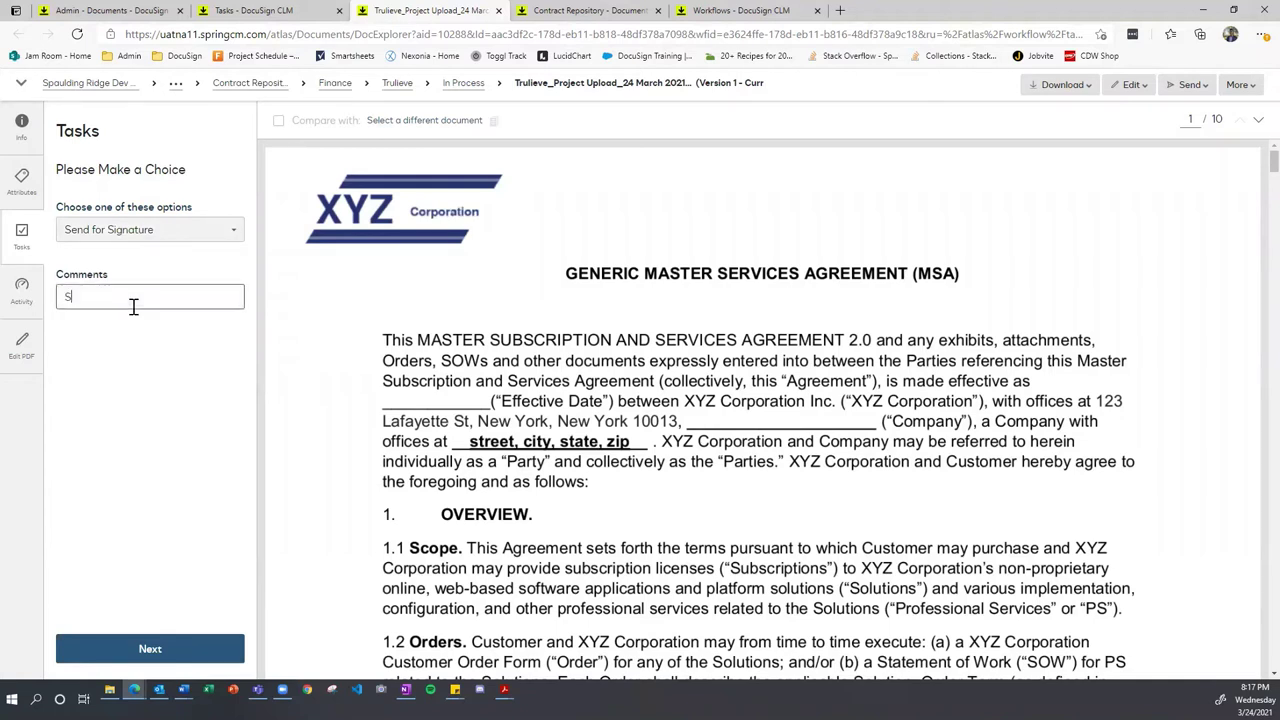
{"action": "type", "text": "endign s"}
{"action": "type", "text": "t"}
{"action": "key", "text": "BackSpace"}
{"action": "key", "text": "BackSpace"}
{"action": "key", "text": "BackSpace"}
{"action": "type", "text": "stright f"}
{"action": "type", "text": "ght for"}
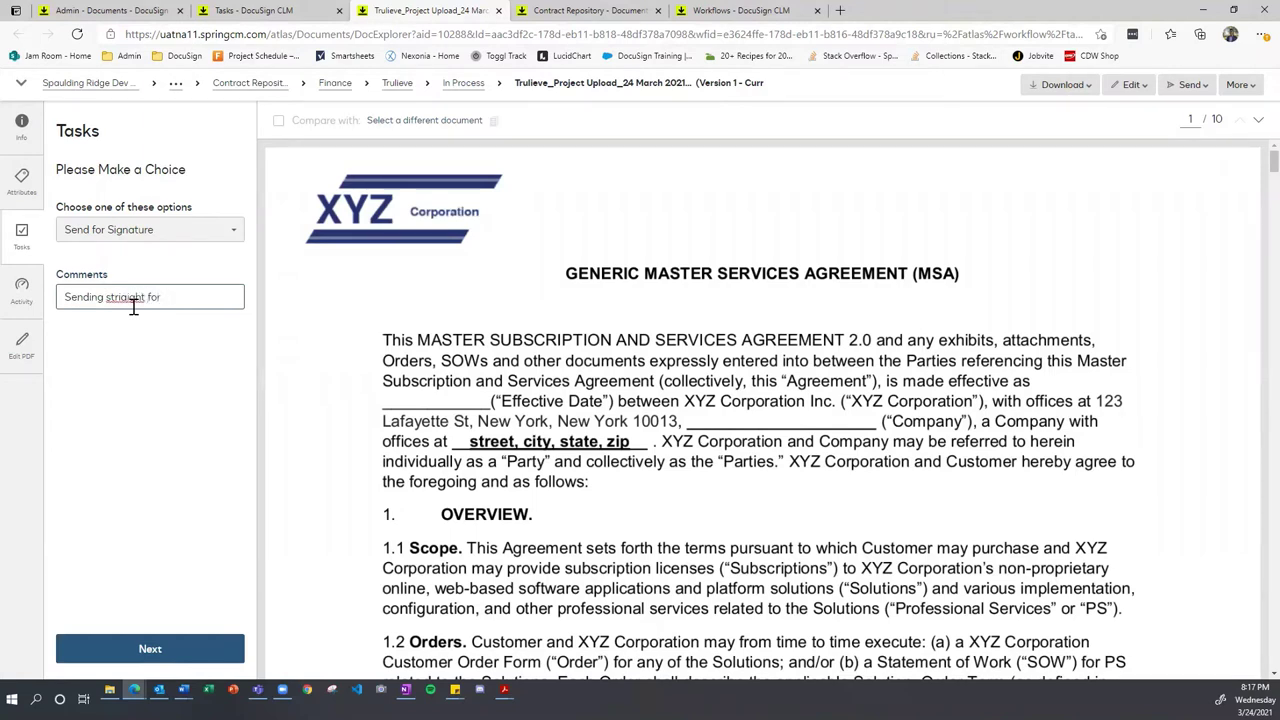
{"action": "type", "text": " signature."}
{"action": "left_click", "coordinate": [190, 372]}
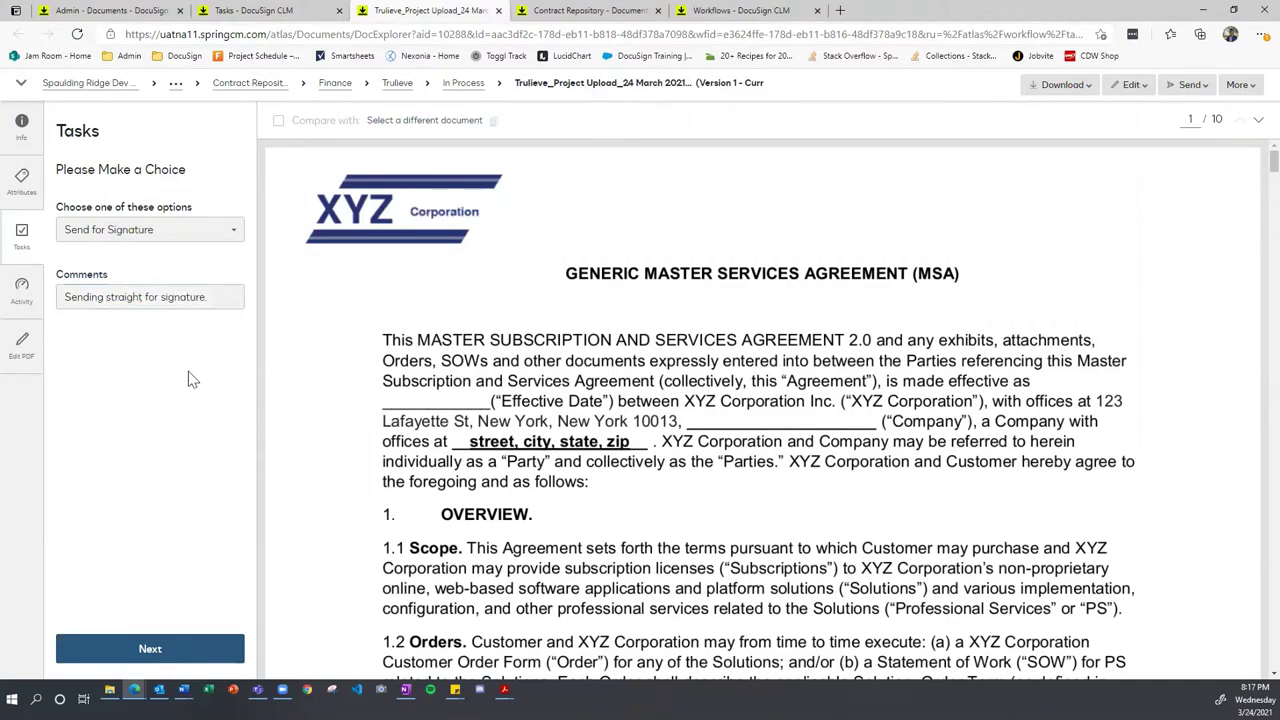
Step: Check the sales manager approval entry and its comment in the Trulieve contract's workflow activity
{"action": "left_click", "coordinate": [24, 300]}
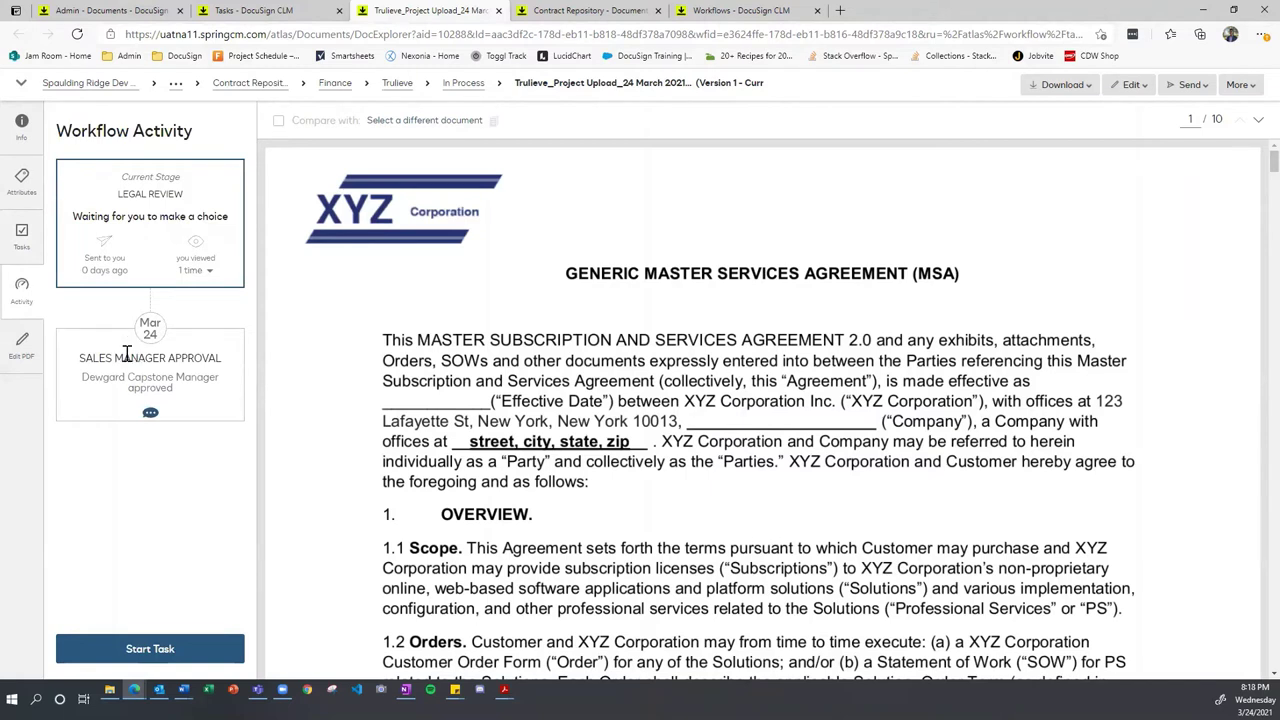
{"action": "left_click_drag", "start_coordinate": [85, 376], "coordinate": [220, 377]}
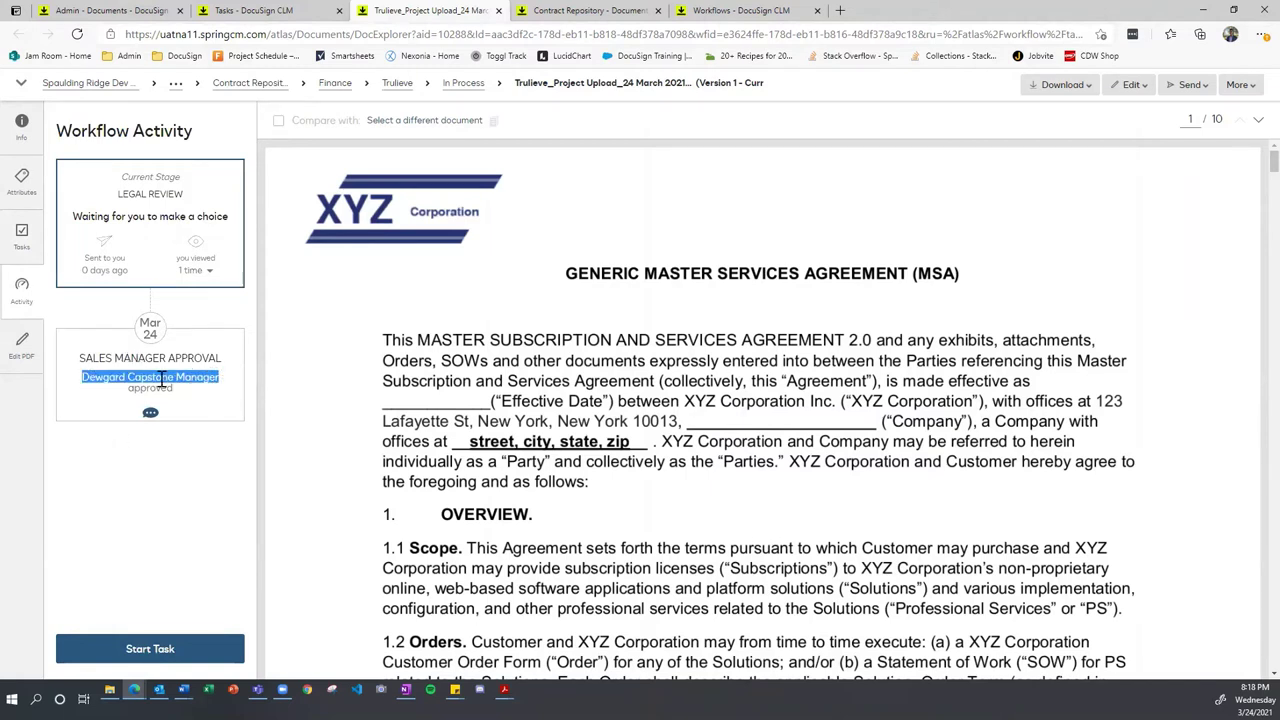
{"action": "left_click_drag", "start_coordinate": [128, 390], "coordinate": [218, 398]}
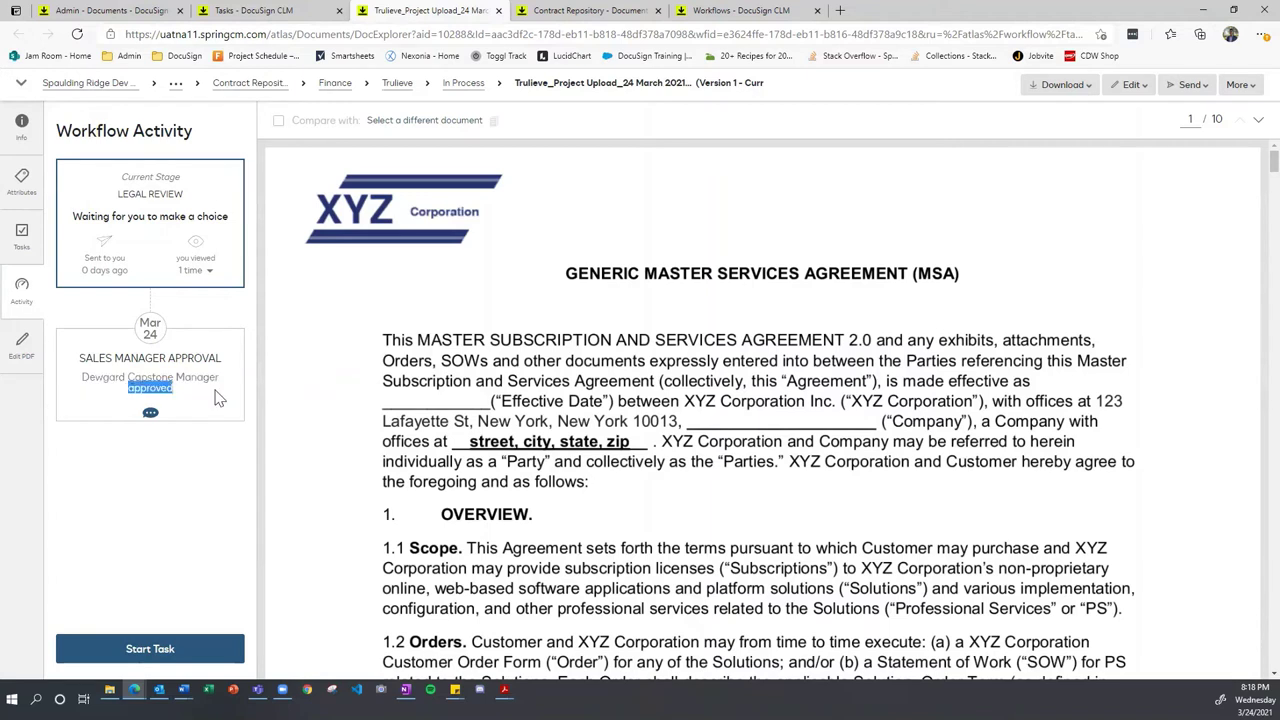
{"action": "left_click", "coordinate": [152, 413]}
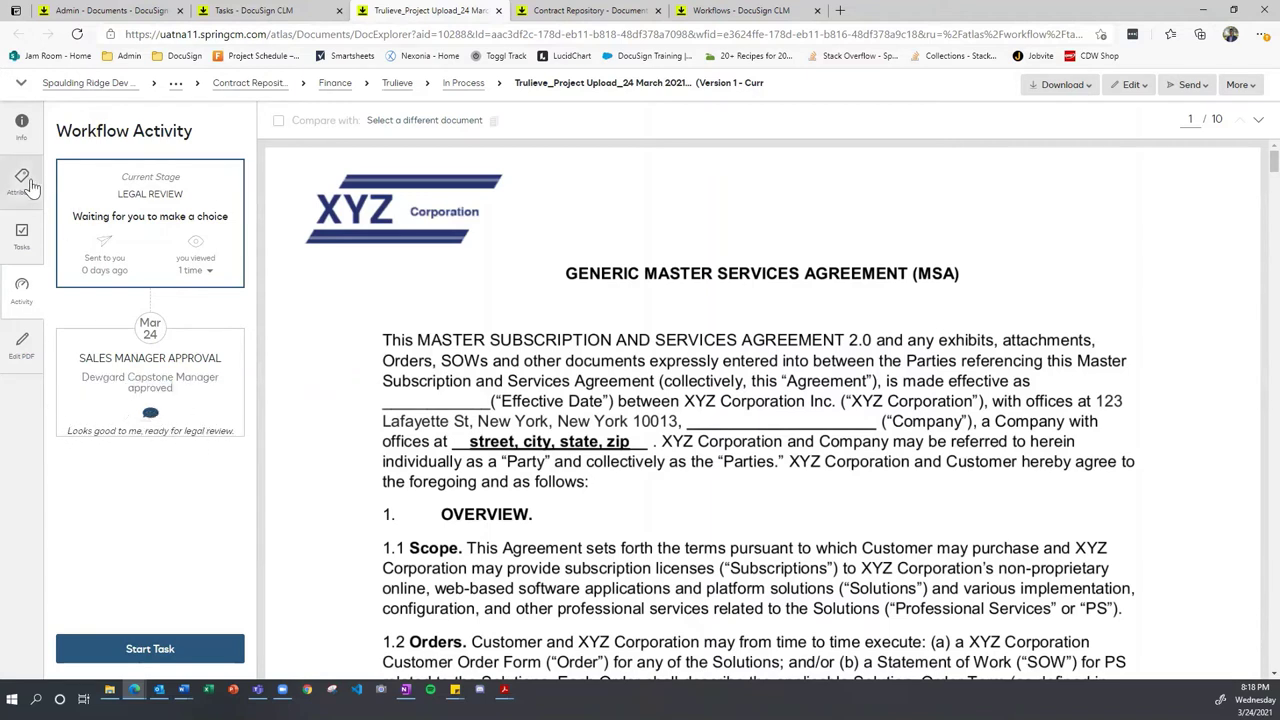
Step: Return to the Legal Decision Hub task and submit the Send for Signature decision
{"action": "left_click", "coordinate": [21, 250]}
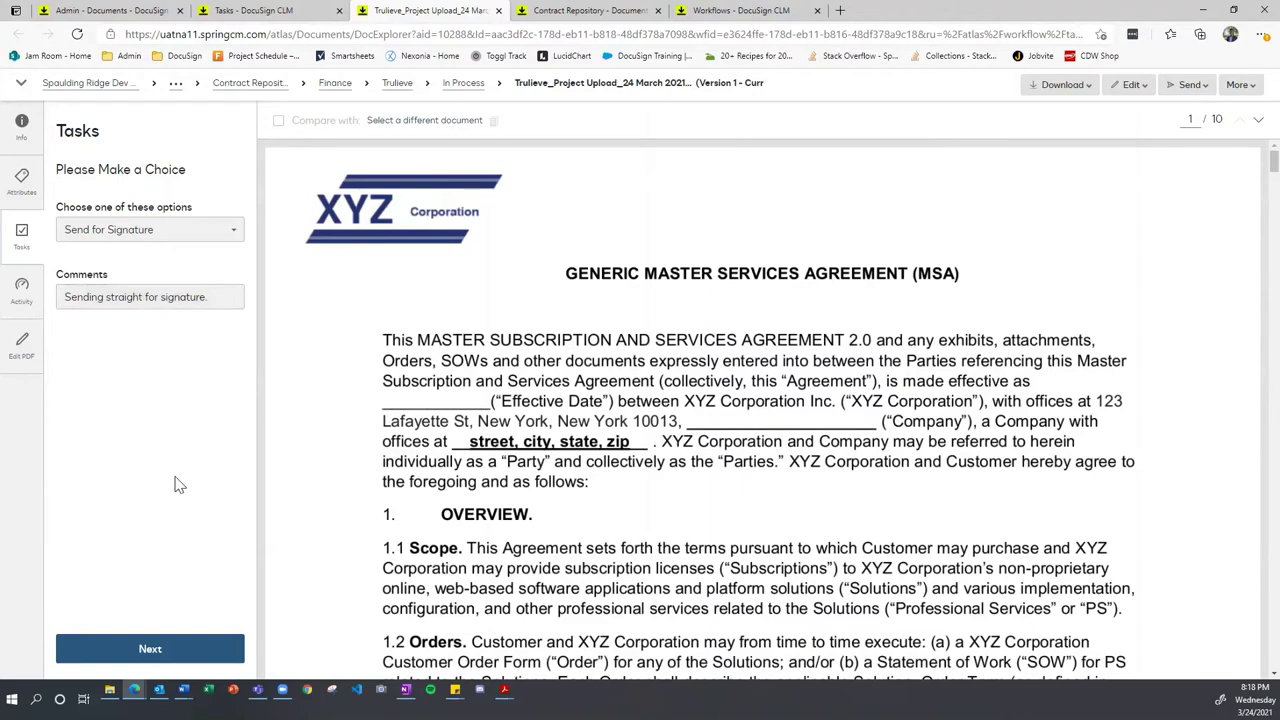
{"action": "left_click", "coordinate": [166, 655]}
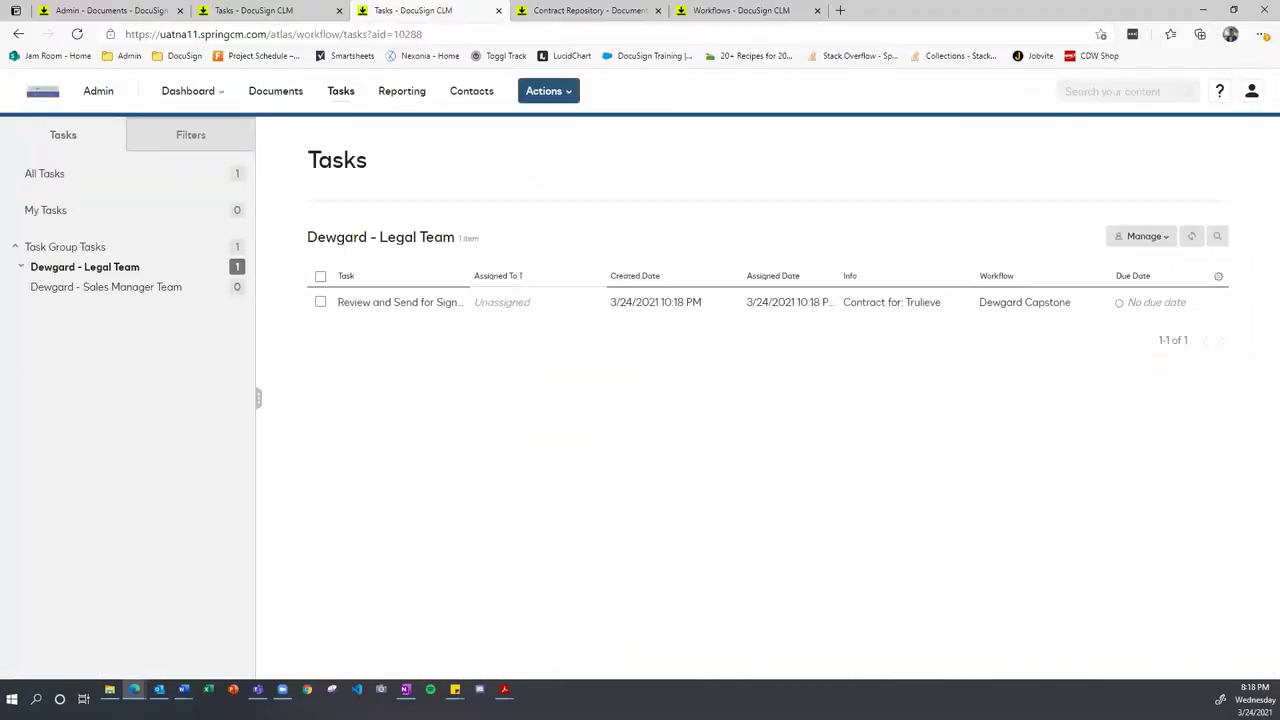
Step: Open the legal team's Review and Send for Signature task and read the legal review comment in its workflow activity
{"action": "left_click", "coordinate": [384, 308]}
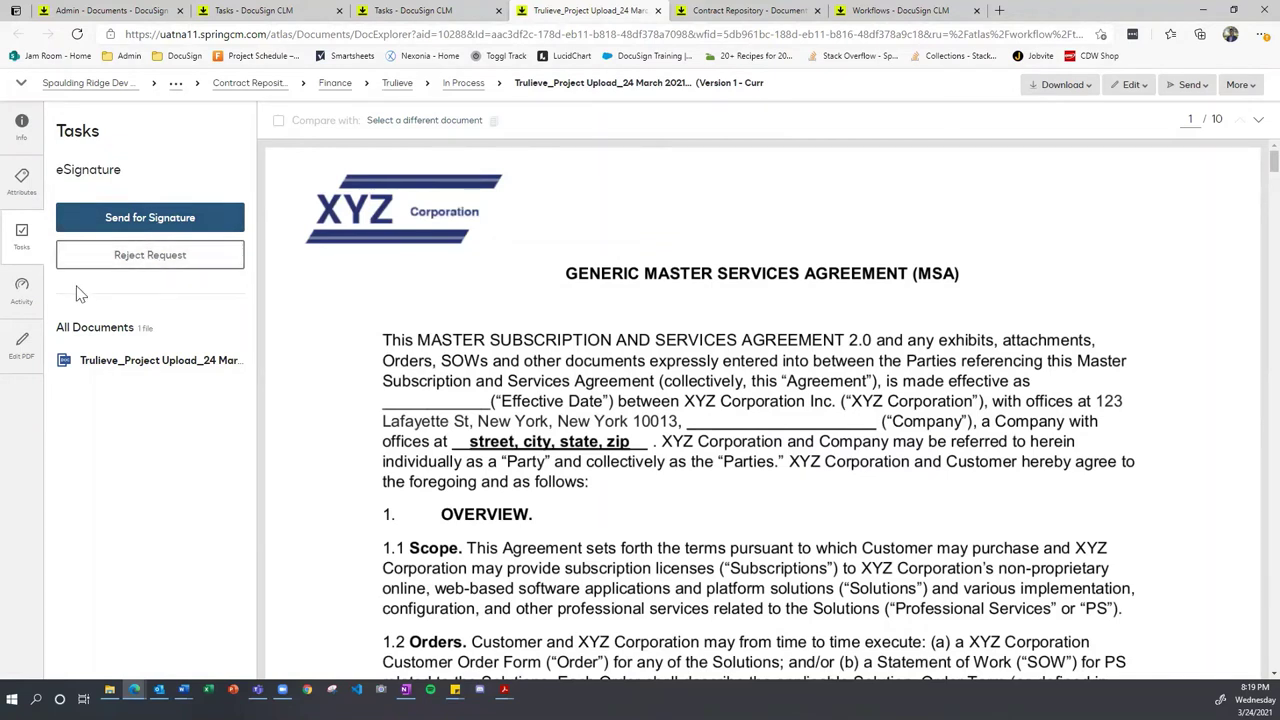
{"action": "left_click", "coordinate": [24, 308]}
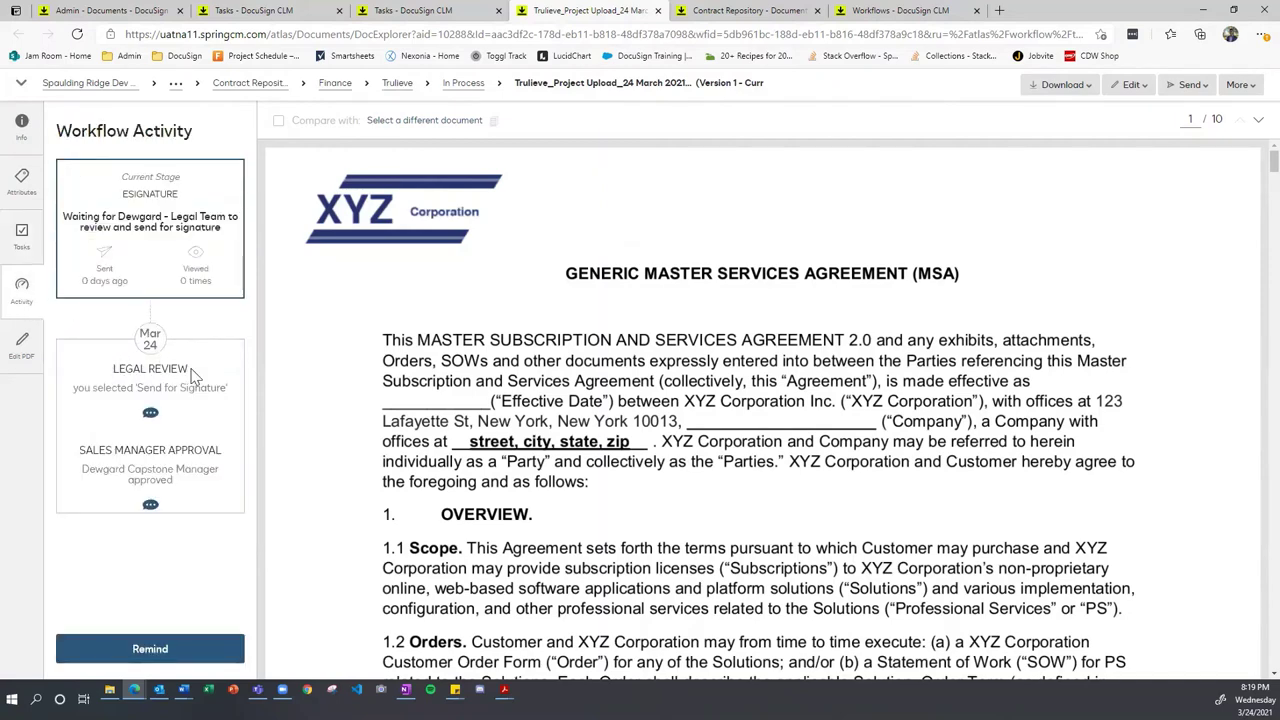
{"action": "left_click", "coordinate": [150, 416]}
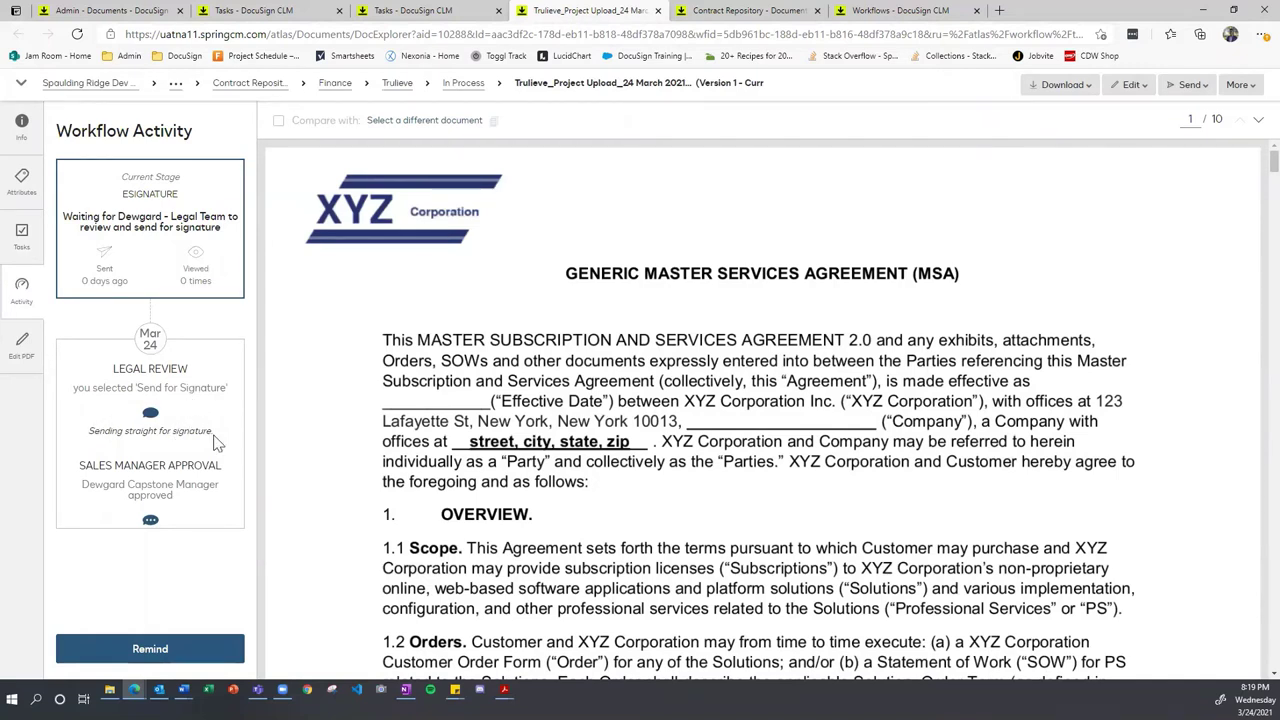
Step: Reject the eSignature request with the comment "Definitely not ready!" and close the spare tasks page
{"action": "left_click", "coordinate": [20, 252]}
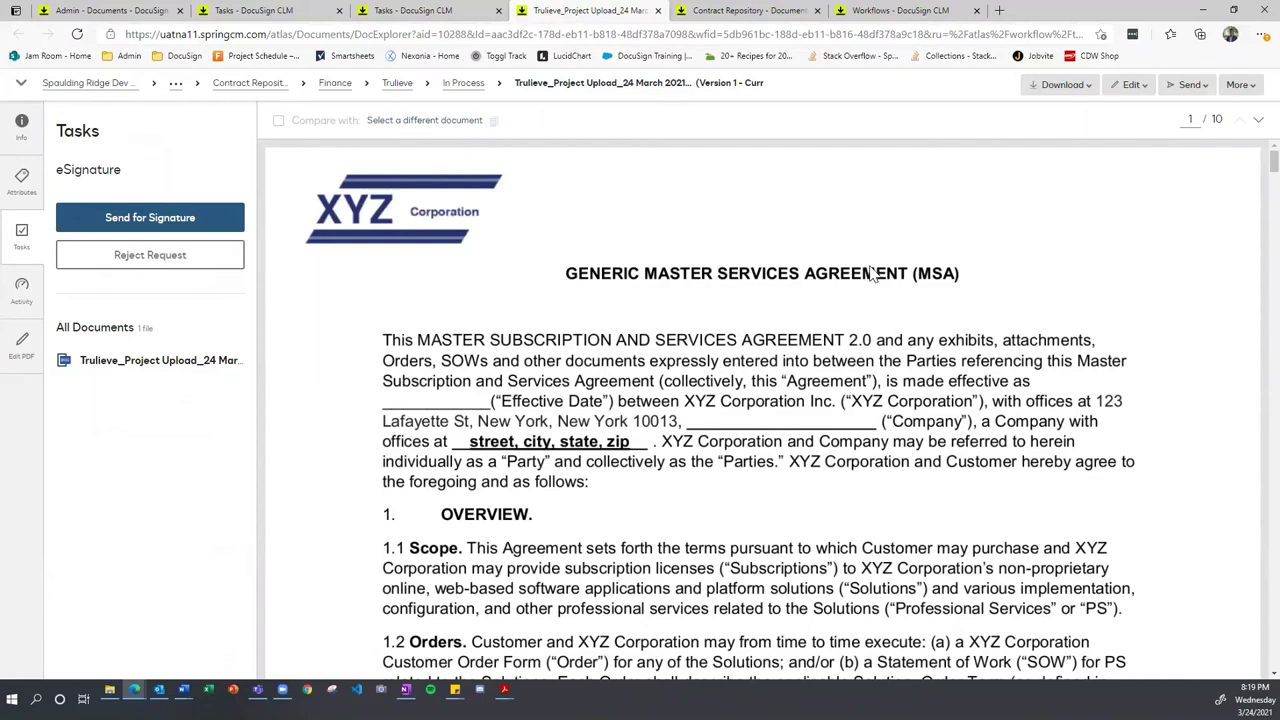
{"action": "left_click", "coordinate": [192, 270]}
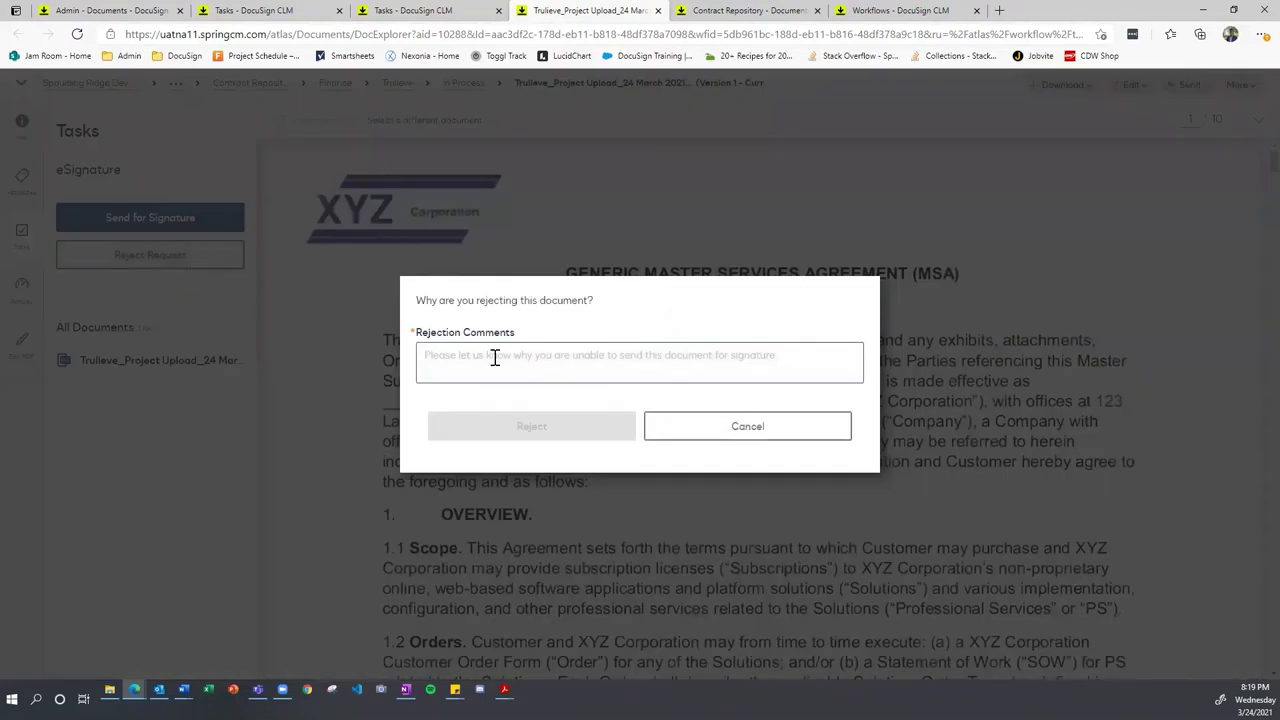
{"action": "type", "text": "Definitely not ready!"}
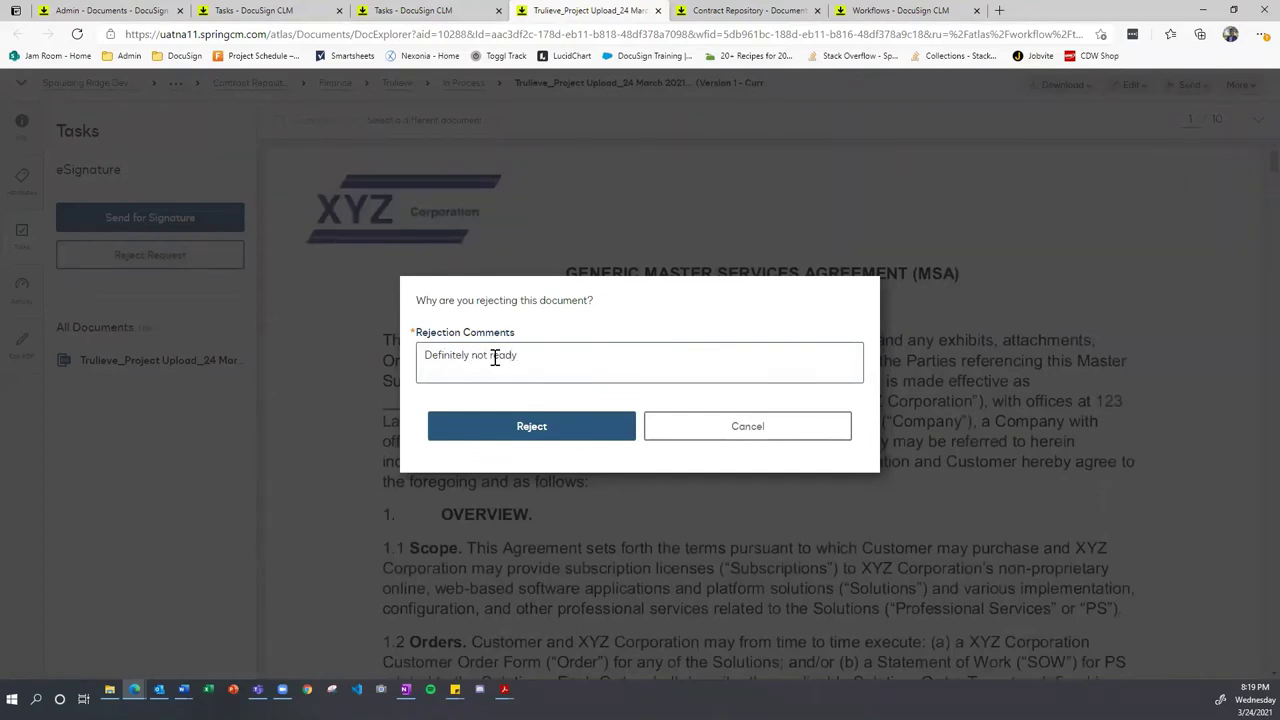
{"action": "left_click", "coordinate": [597, 429]}
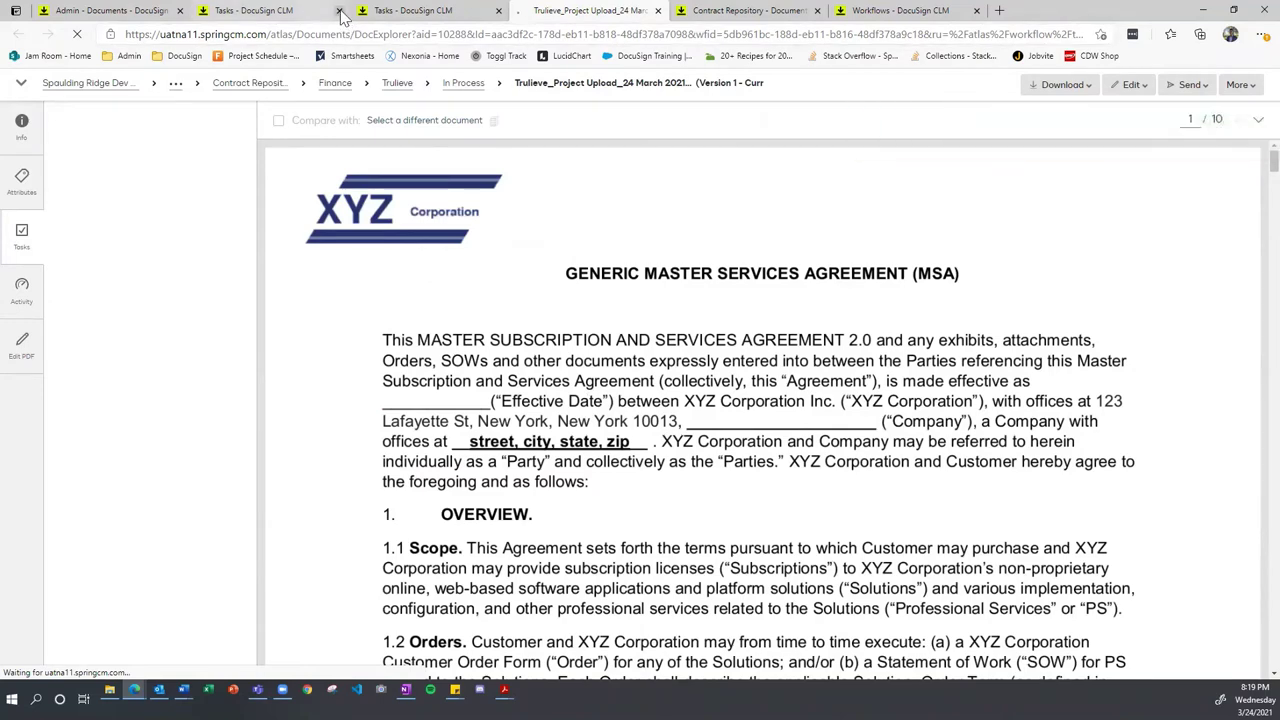
{"action": "left_click", "coordinate": [340, 14]}
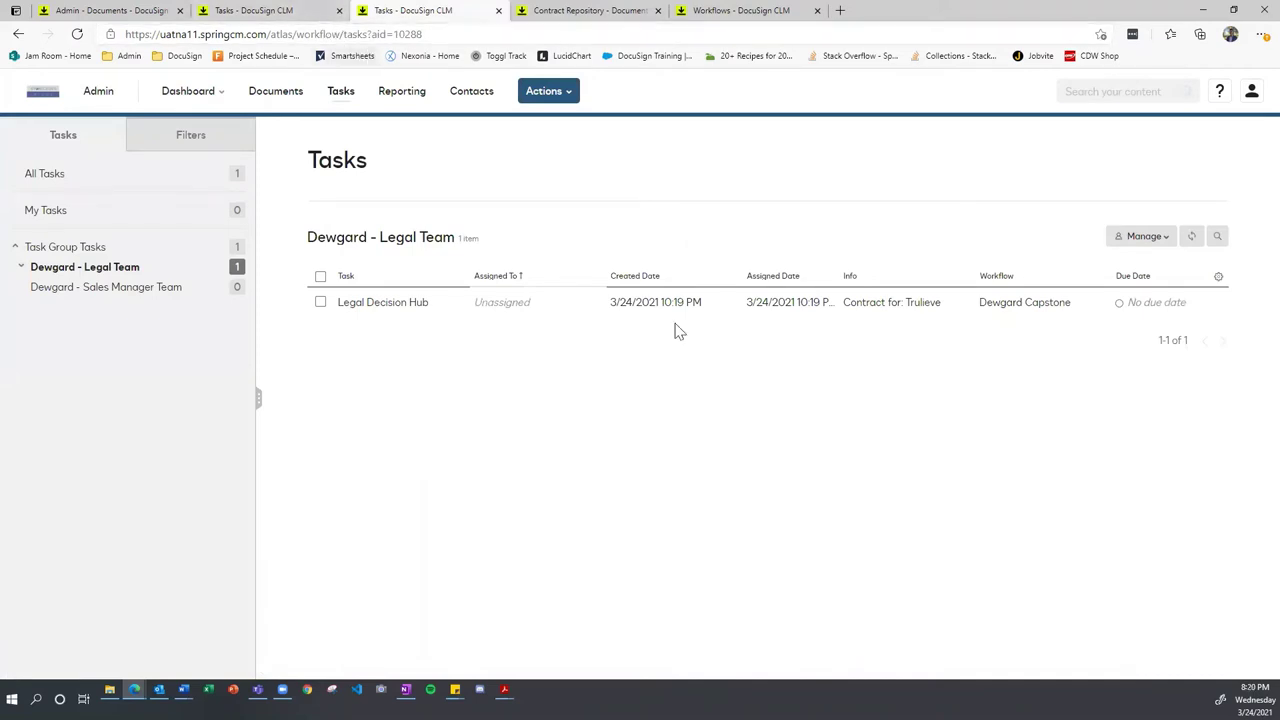
Step: Open the new Legal Decision Hub task for Trulieve and read the eSignature rejection comment in its workflow activity
{"action": "left_click", "coordinate": [372, 310]}
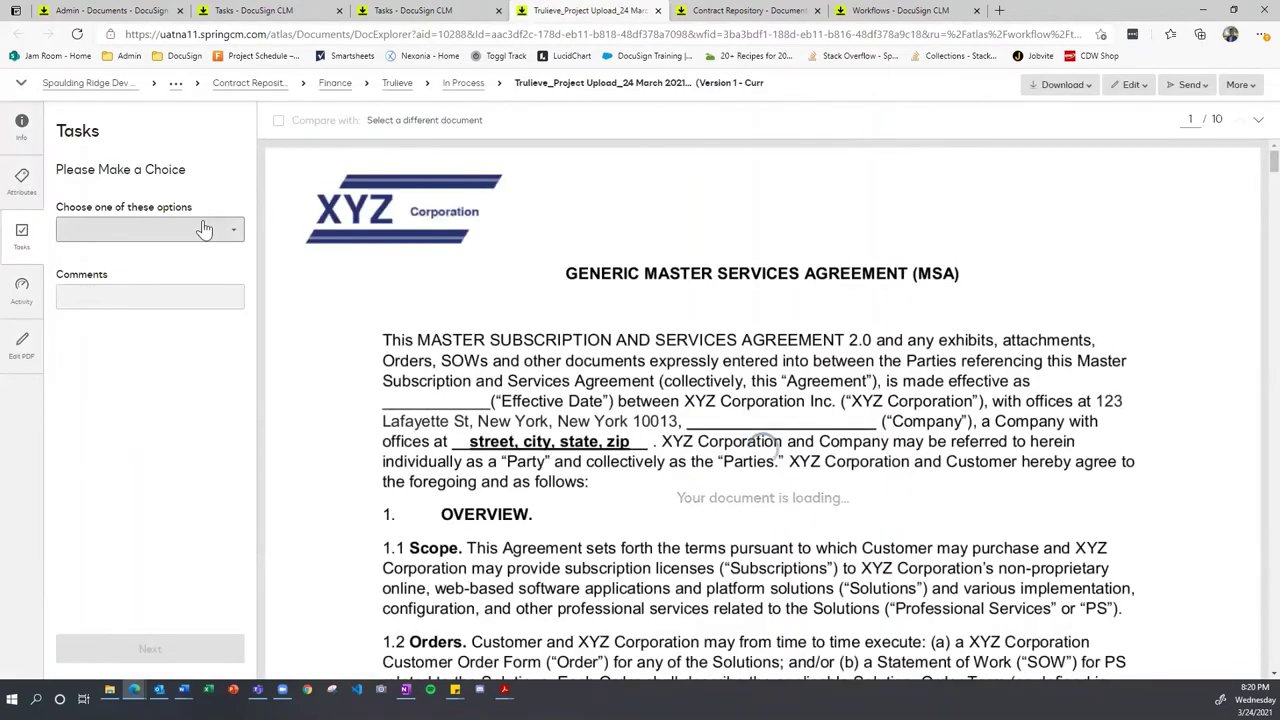
{"action": "left_click", "coordinate": [205, 231]}
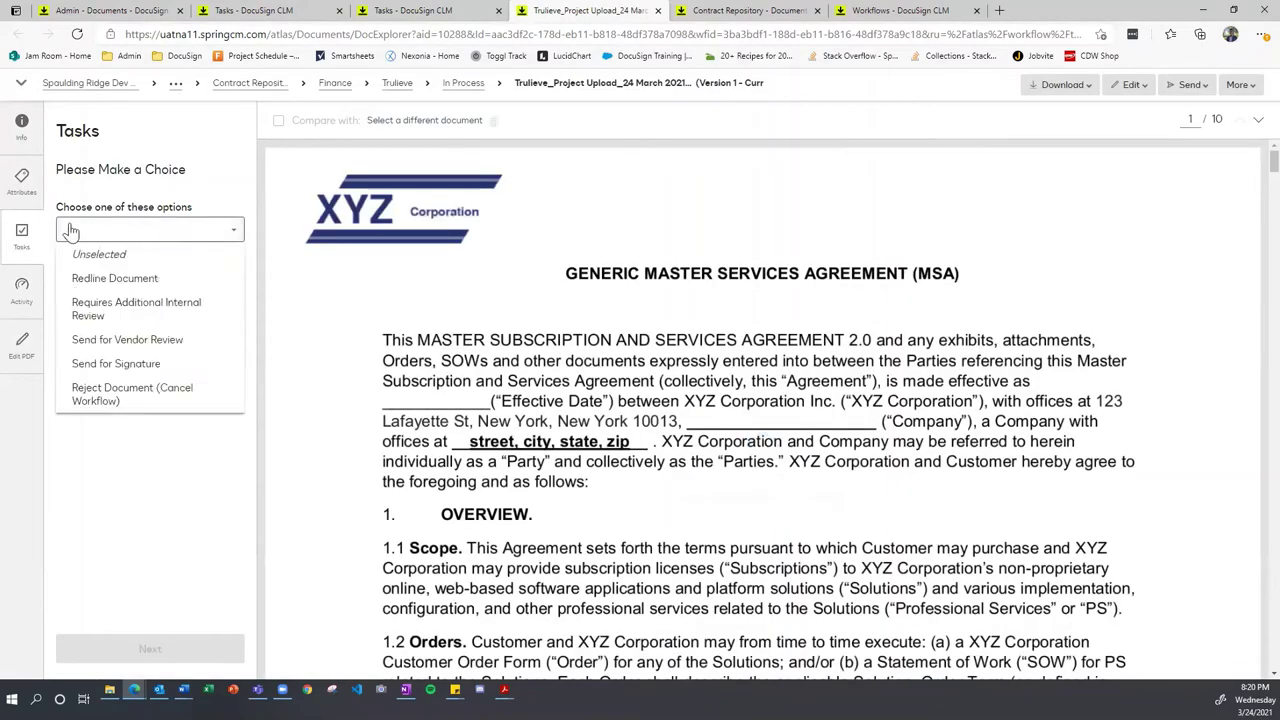
{"action": "left_click", "coordinate": [22, 290]}
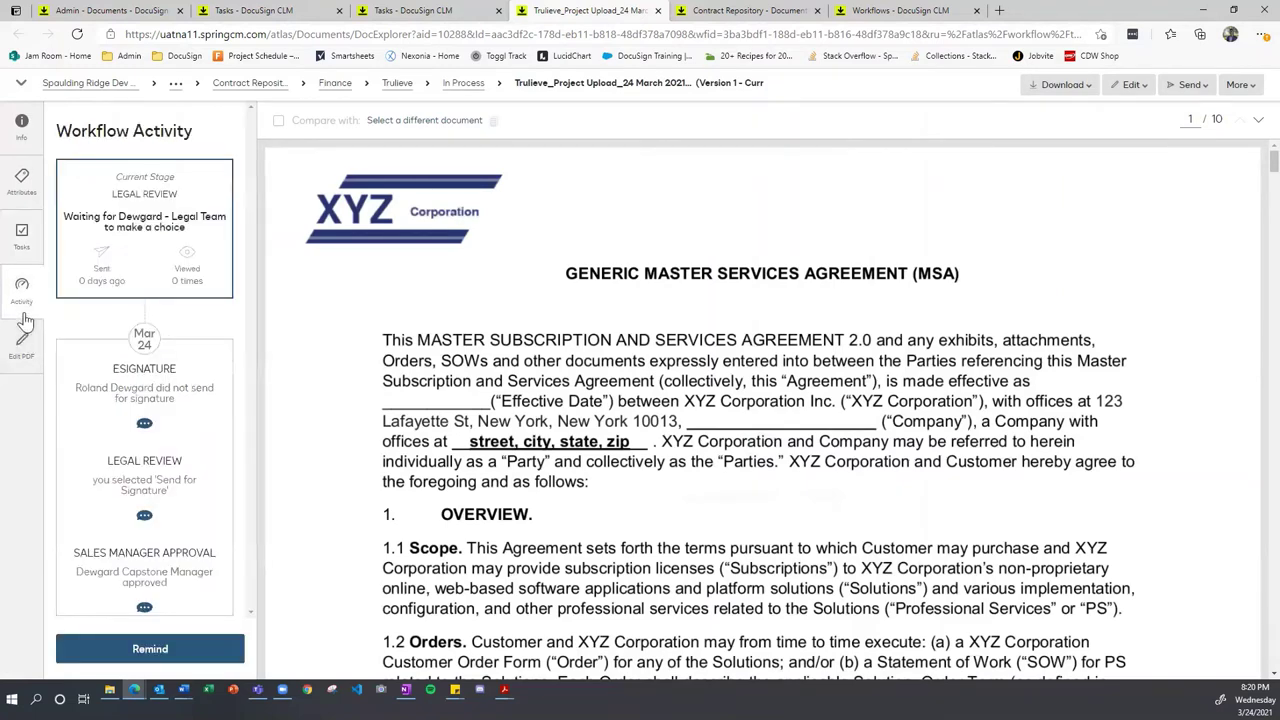
{"action": "left_click", "coordinate": [144, 423]}
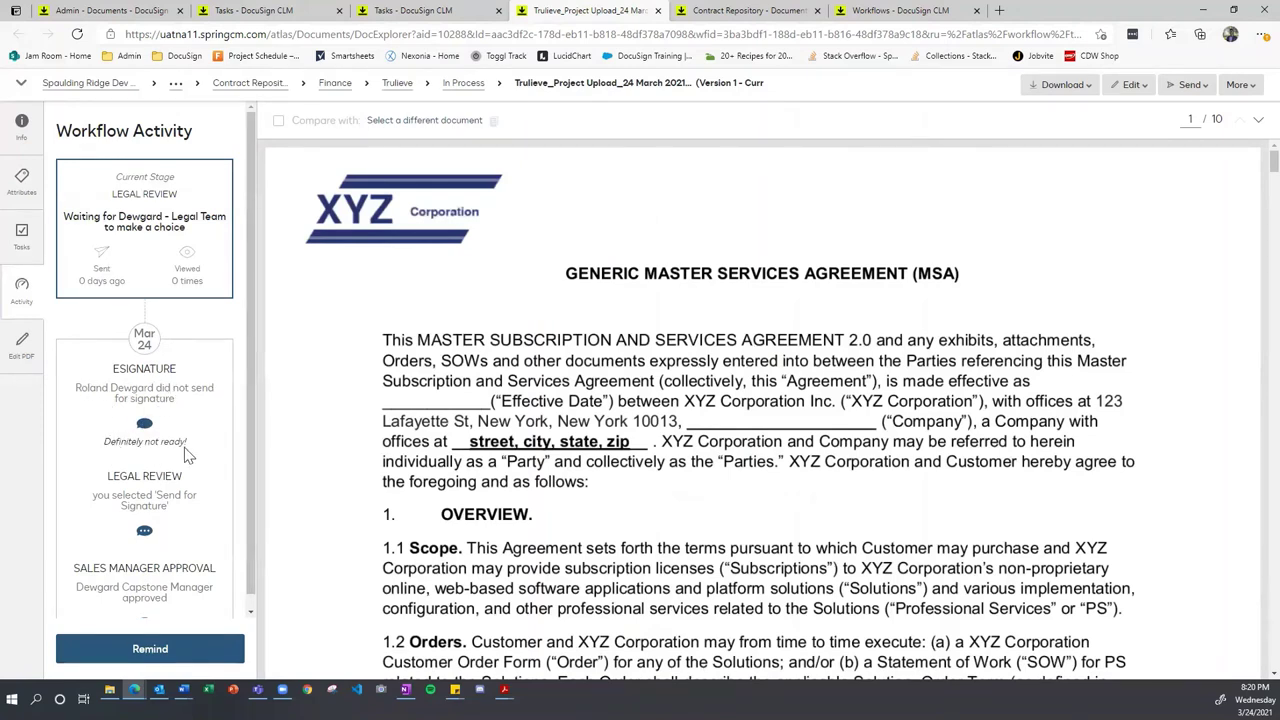
Step: Submit Send for Signature as the new legal decision with the comment "This time it is ready" and close the leftover pages
{"action": "left_click", "coordinate": [21, 236]}
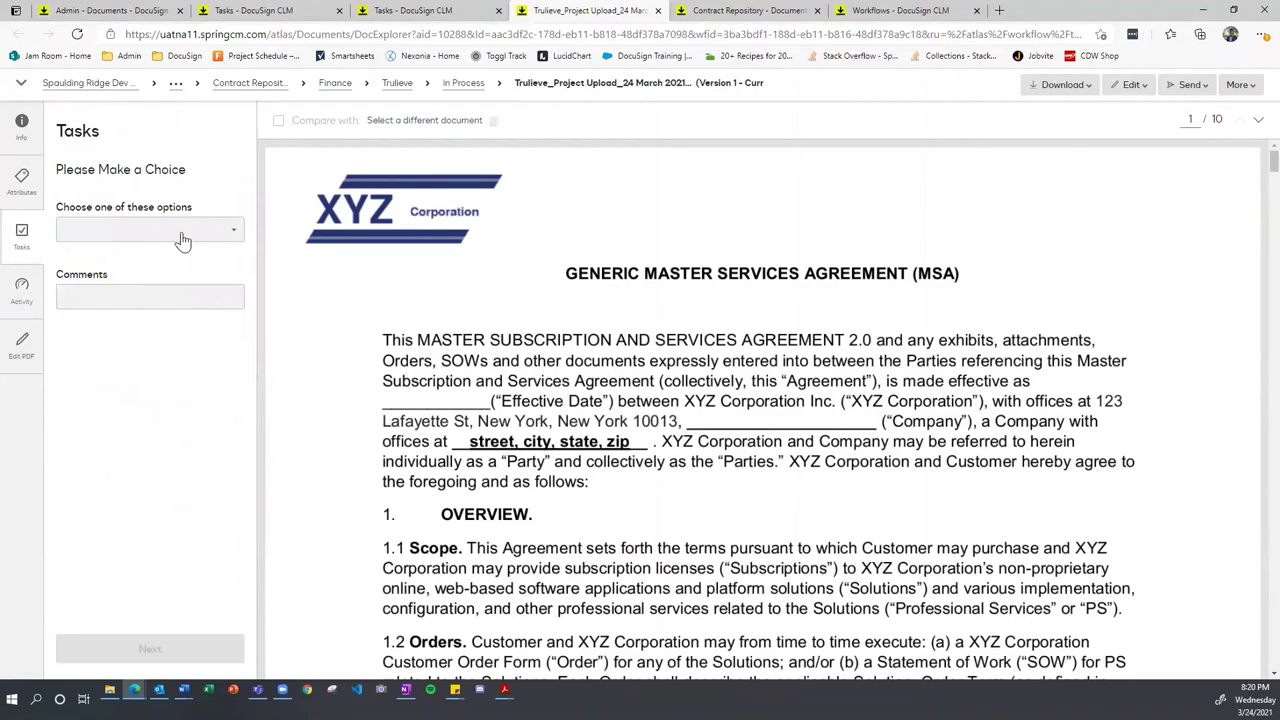
{"action": "left_click", "coordinate": [182, 238]}
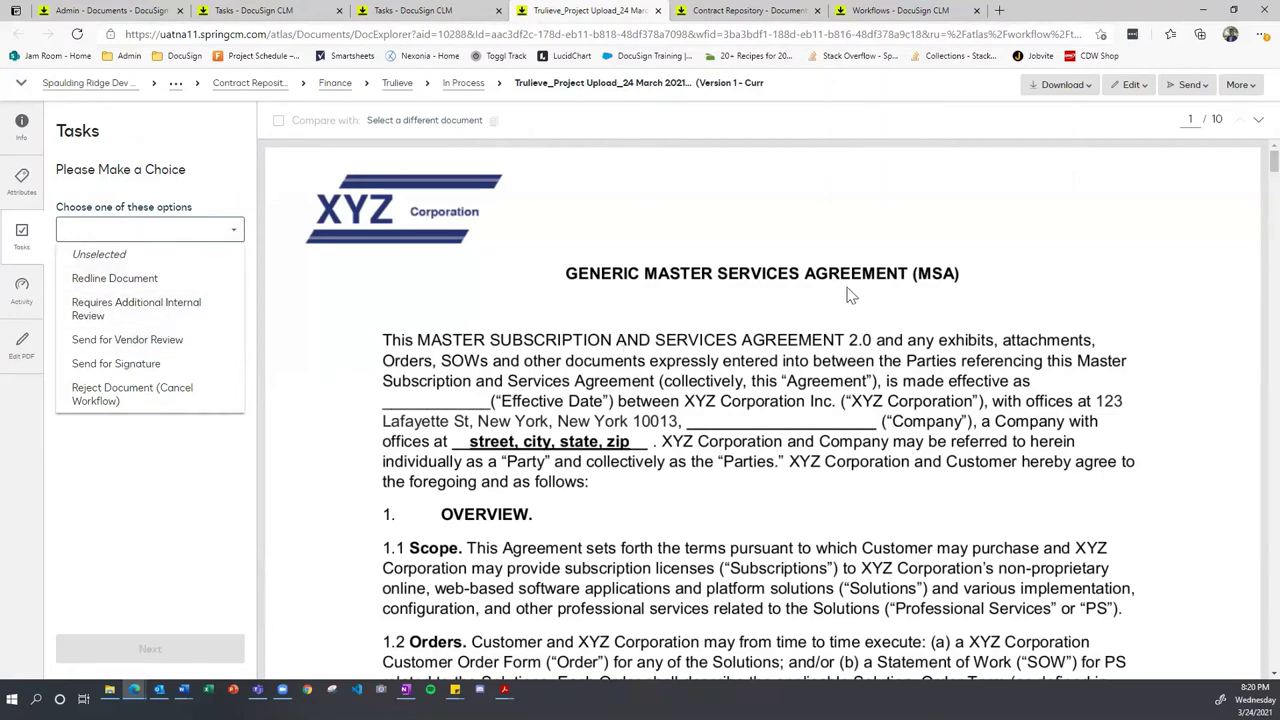
{"action": "left_click", "coordinate": [130, 366]}
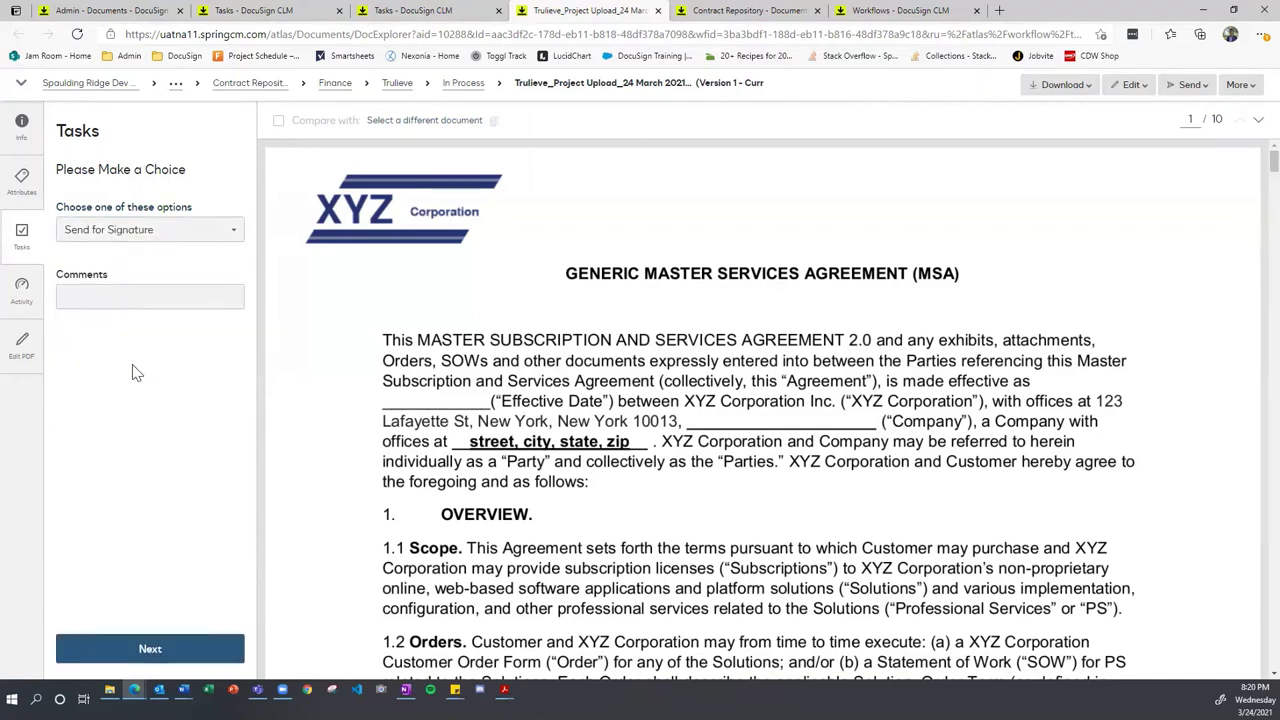
{"action": "left_click", "coordinate": [119, 298]}
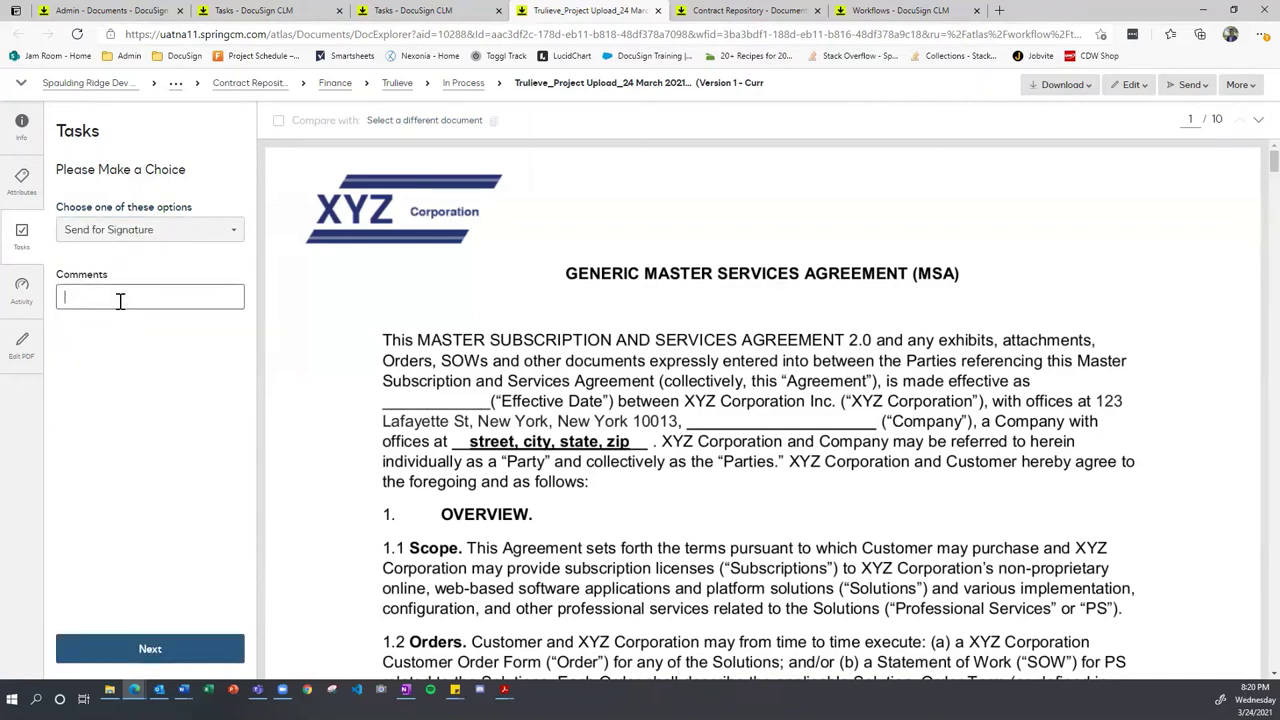
{"action": "type", "text": "This time "}
{"action": "type", "text": "it's ro"}
{"action": "type", "text": "ady"}
{"action": "type", "text": "."}
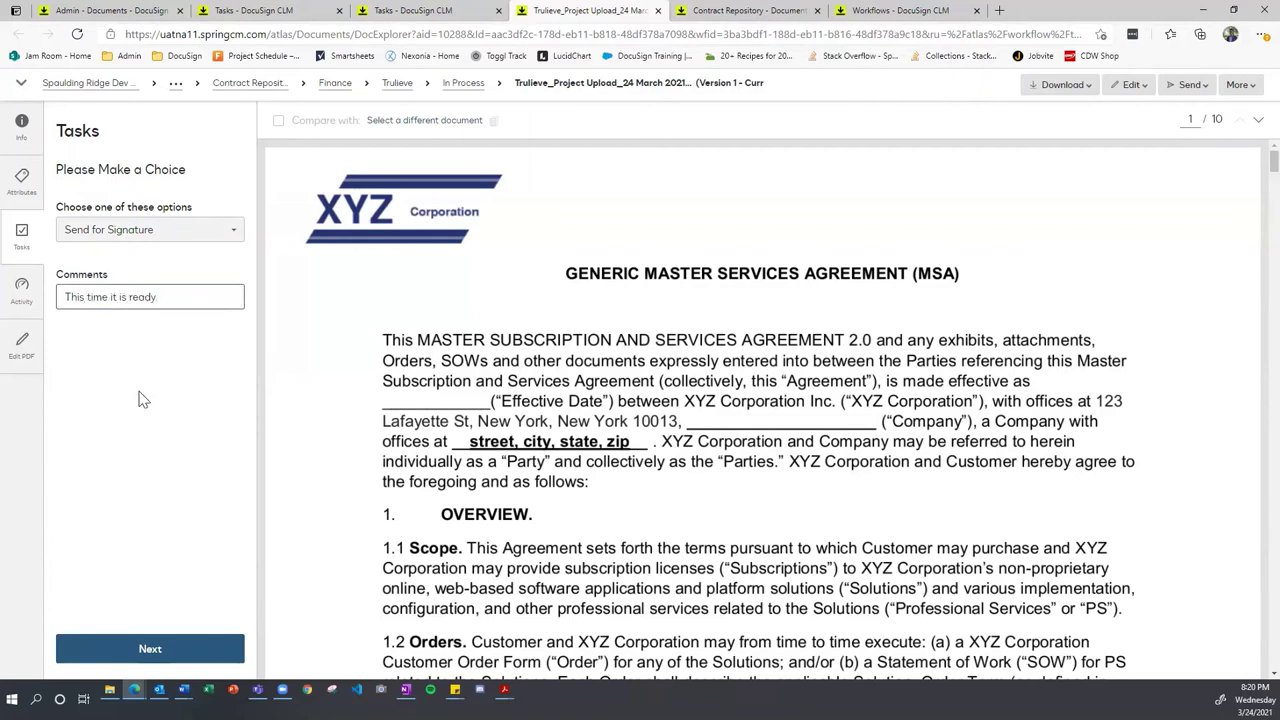
{"action": "left_click", "coordinate": [145, 400]}
{"action": "left_click", "coordinate": [150, 650]}
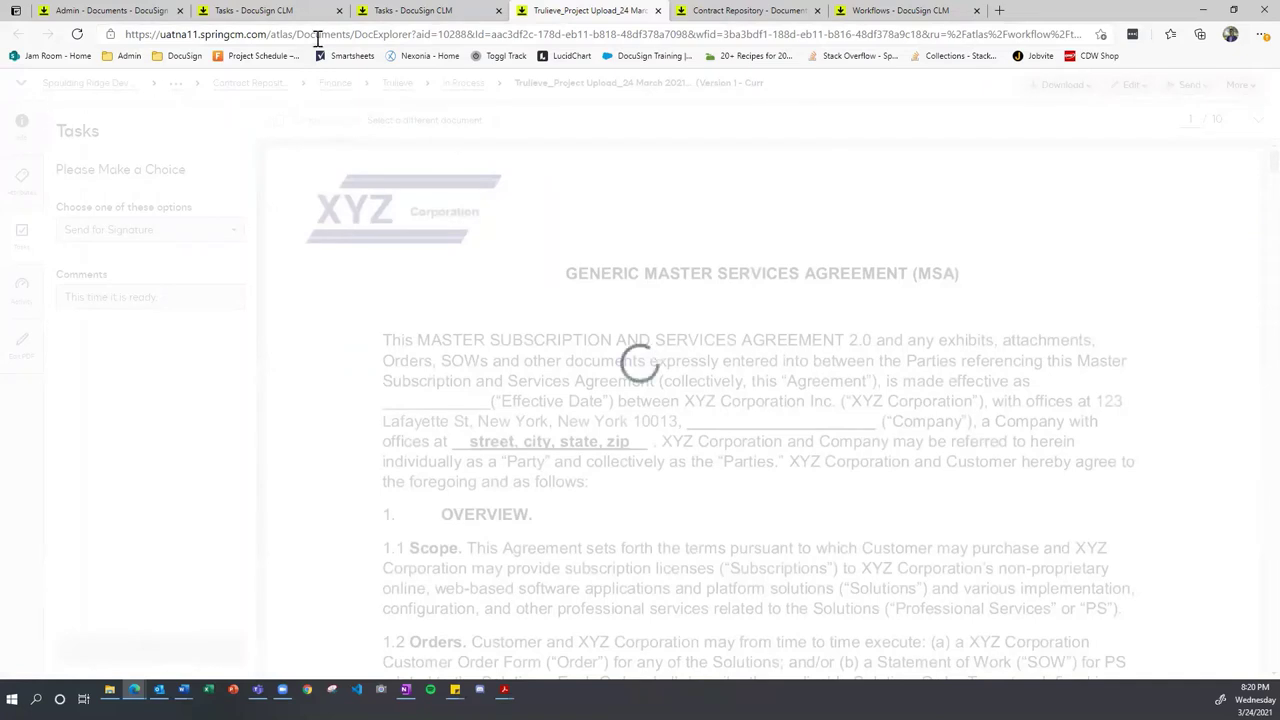
{"action": "left_click", "coordinate": [338, 11]}
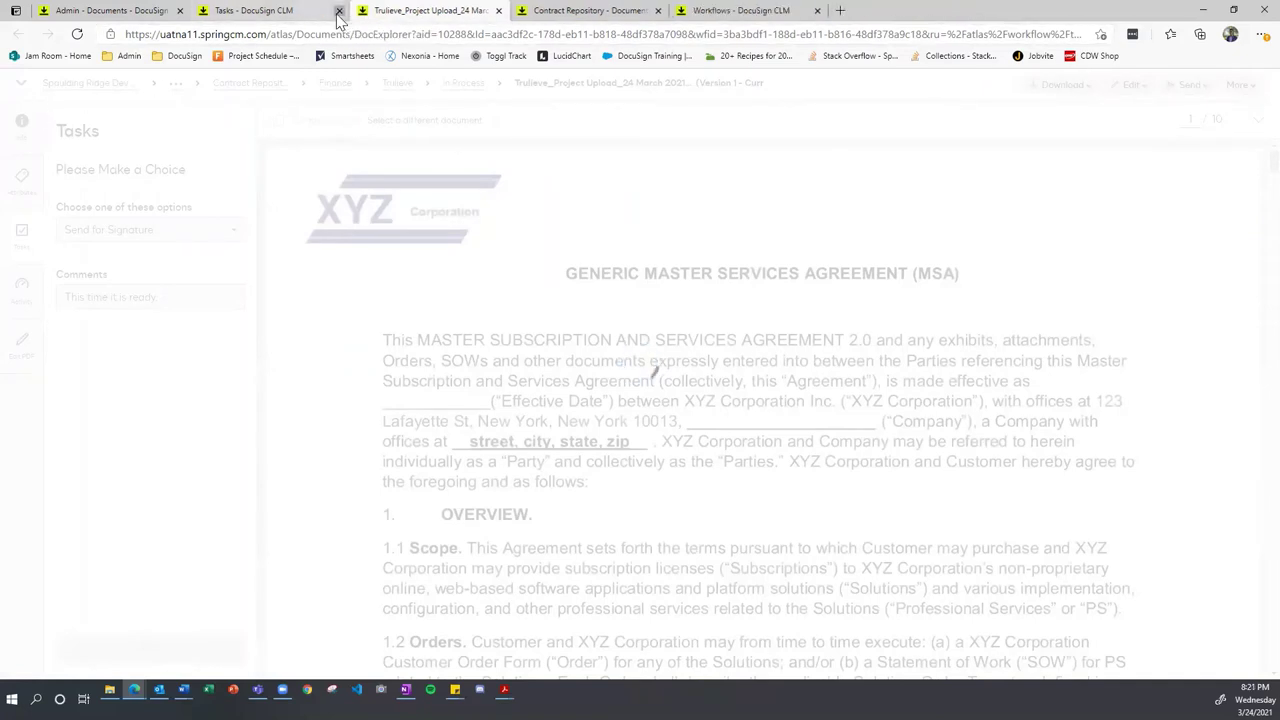
{"action": "left_click", "coordinate": [338, 11]}
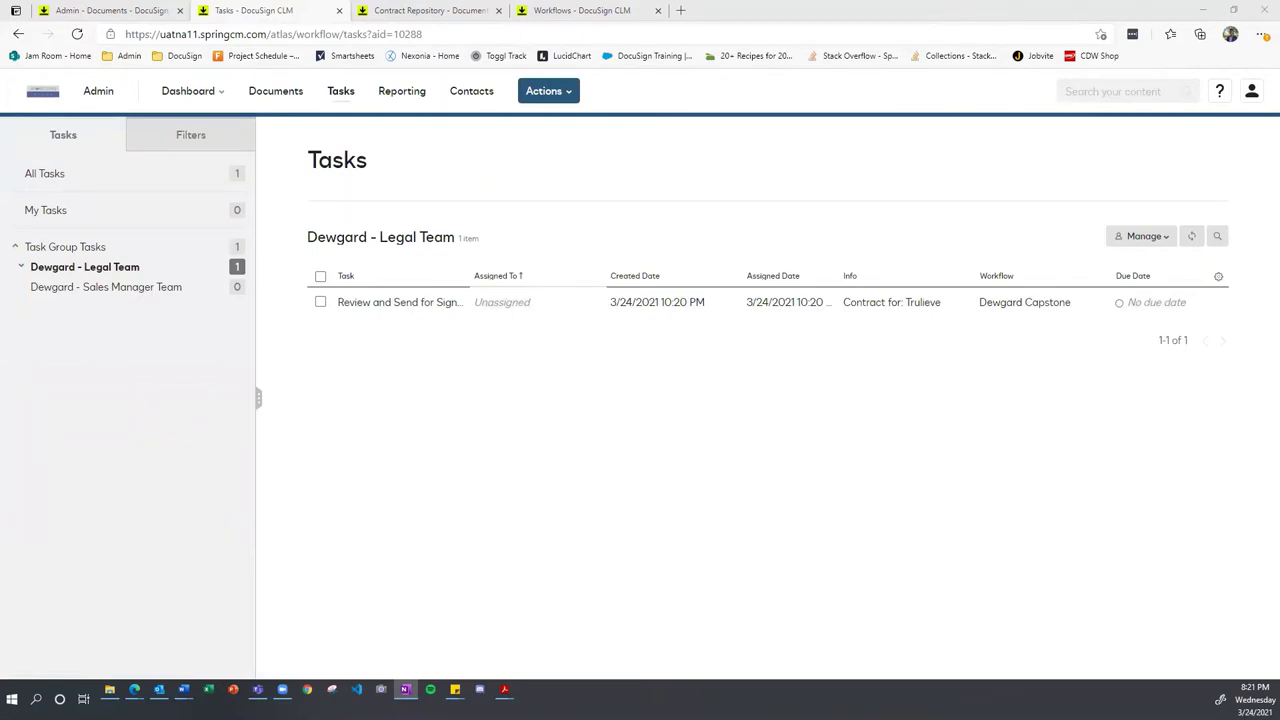
Step: Start sending the Trulieve contract from its Review and Send for Signature task, decline the matching template, and check the envelope's recipients
{"action": "left_click", "coordinate": [400, 310]}
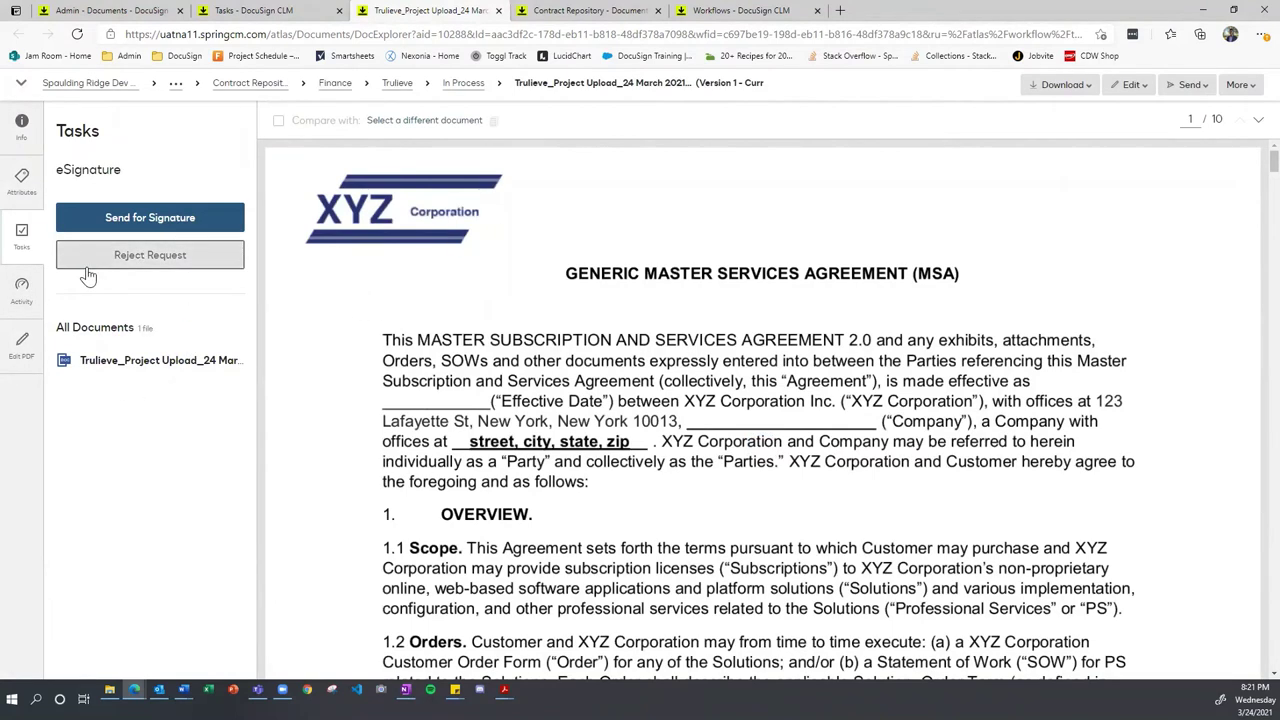
{"action": "left_click", "coordinate": [188, 227]}
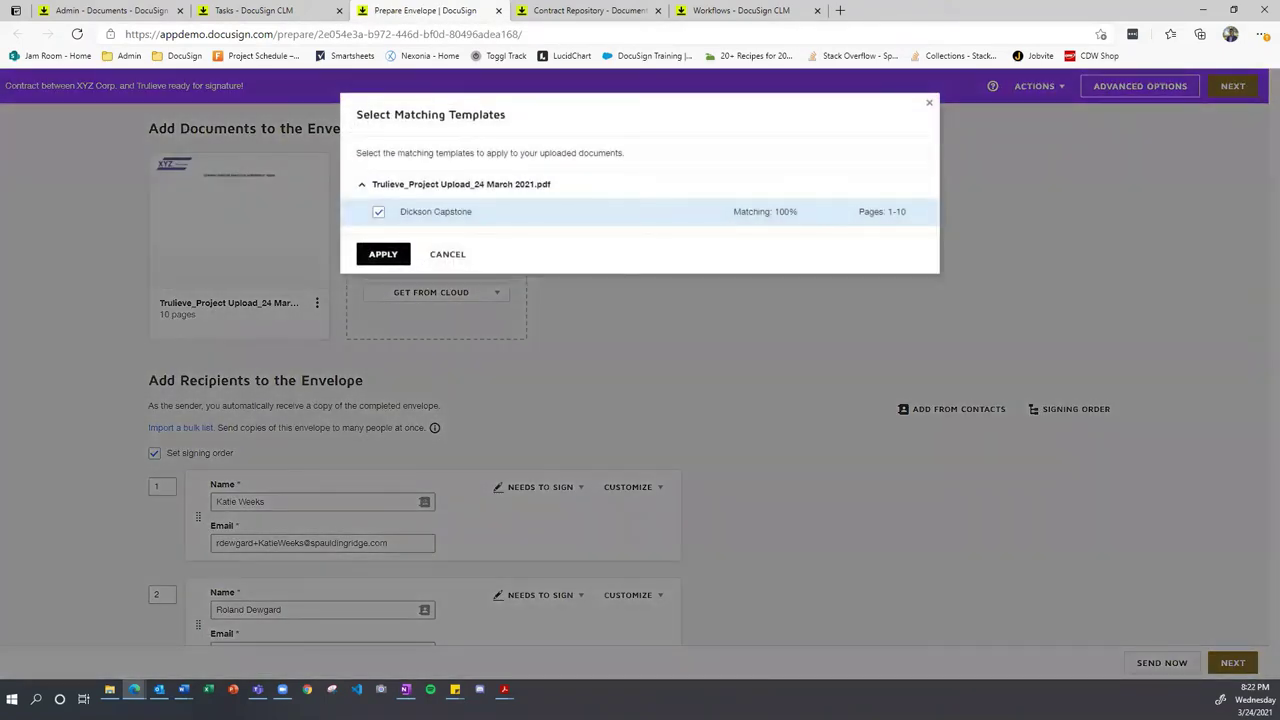
{"action": "left_click", "coordinate": [446, 254]}
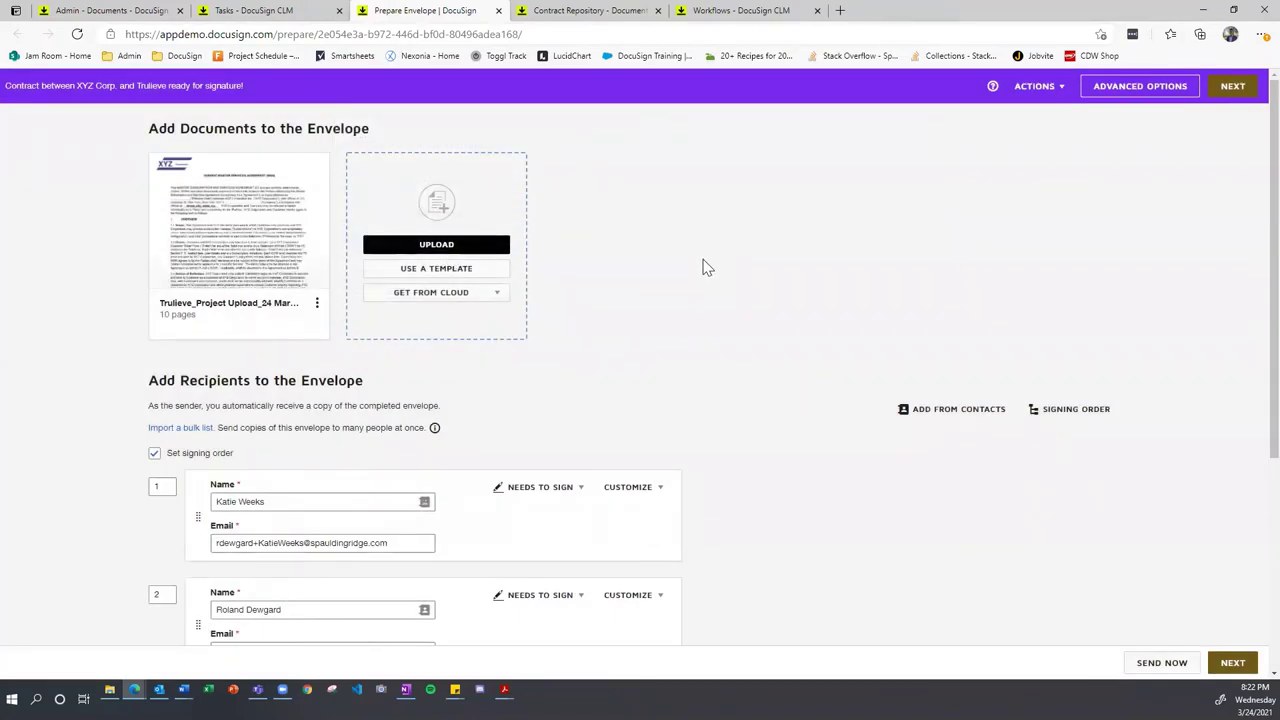
{"action": "scroll", "coordinate": [705, 266], "scroll_direction": "down", "scroll_amount": 2}
{"action": "scroll", "coordinate": [707, 267], "scroll_direction": "up", "scroll_amount": 1}
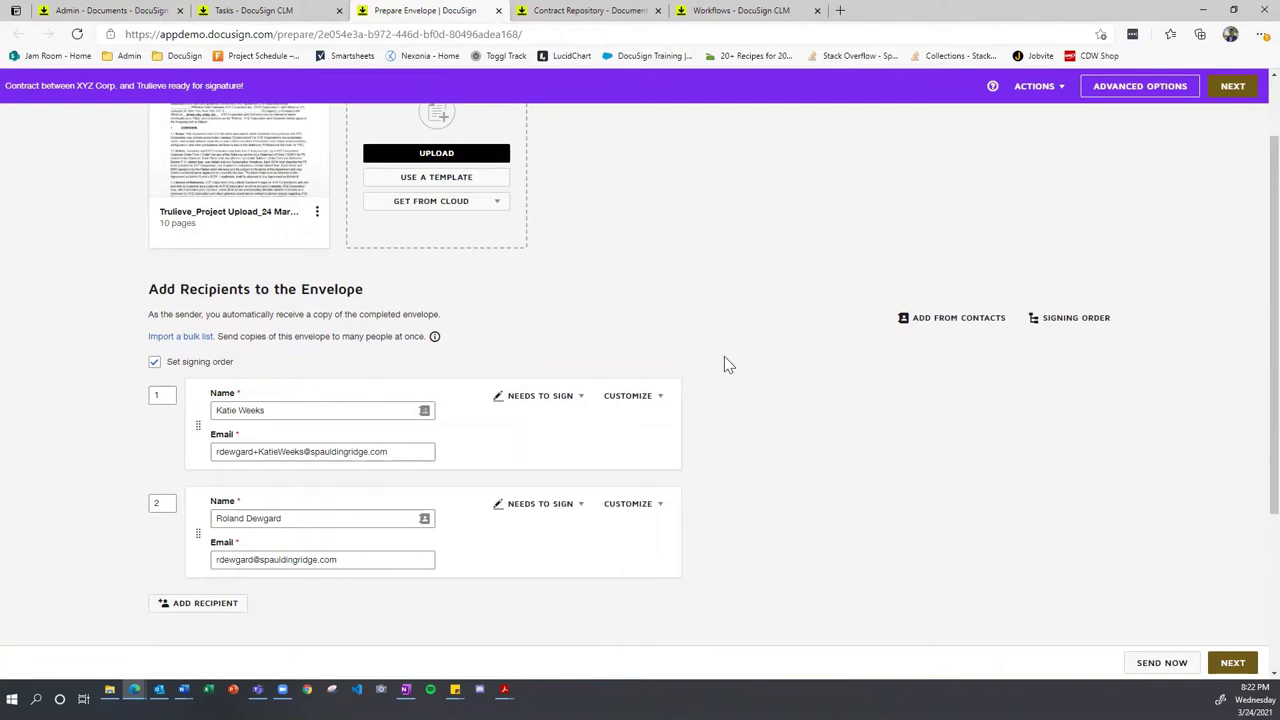
Step: Review the envelope's document, both signing recipients and the email subject, and continue to placing the signing fields
{"action": "scroll", "coordinate": [727, 365], "scroll_direction": "up", "scroll_amount": 1}
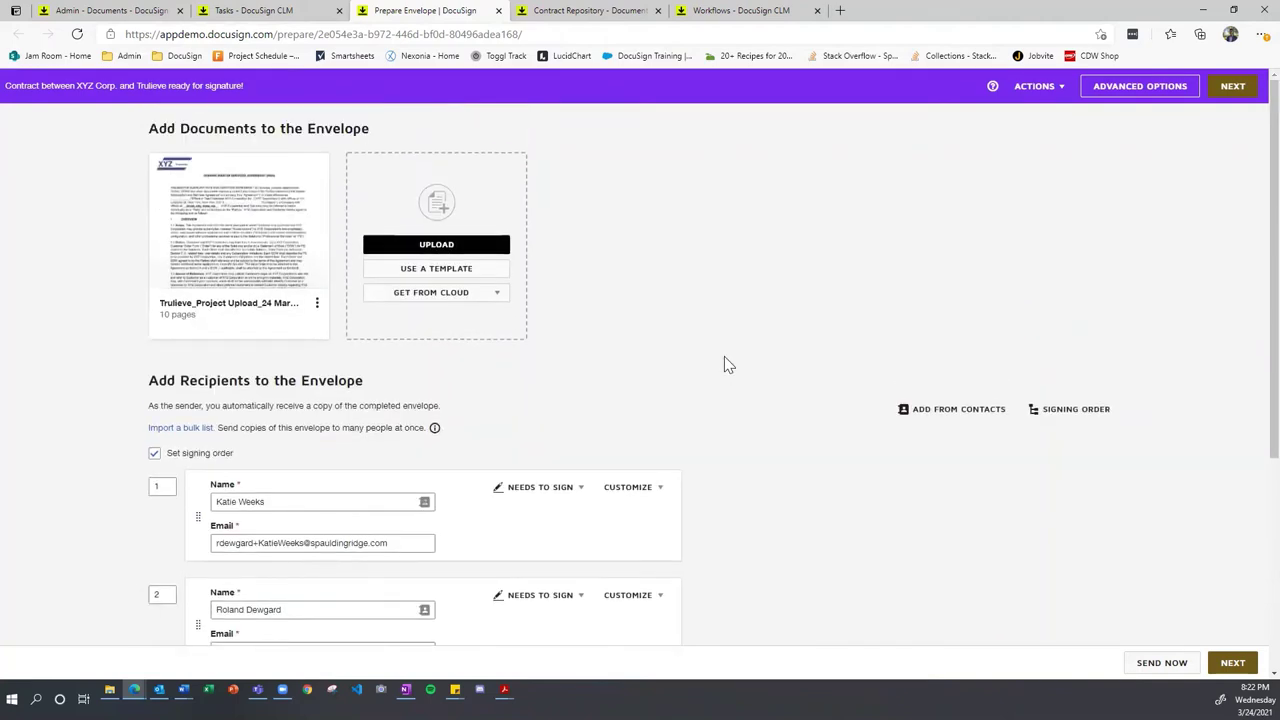
{"action": "scroll", "coordinate": [727, 365], "scroll_direction": "down", "scroll_amount": 1}
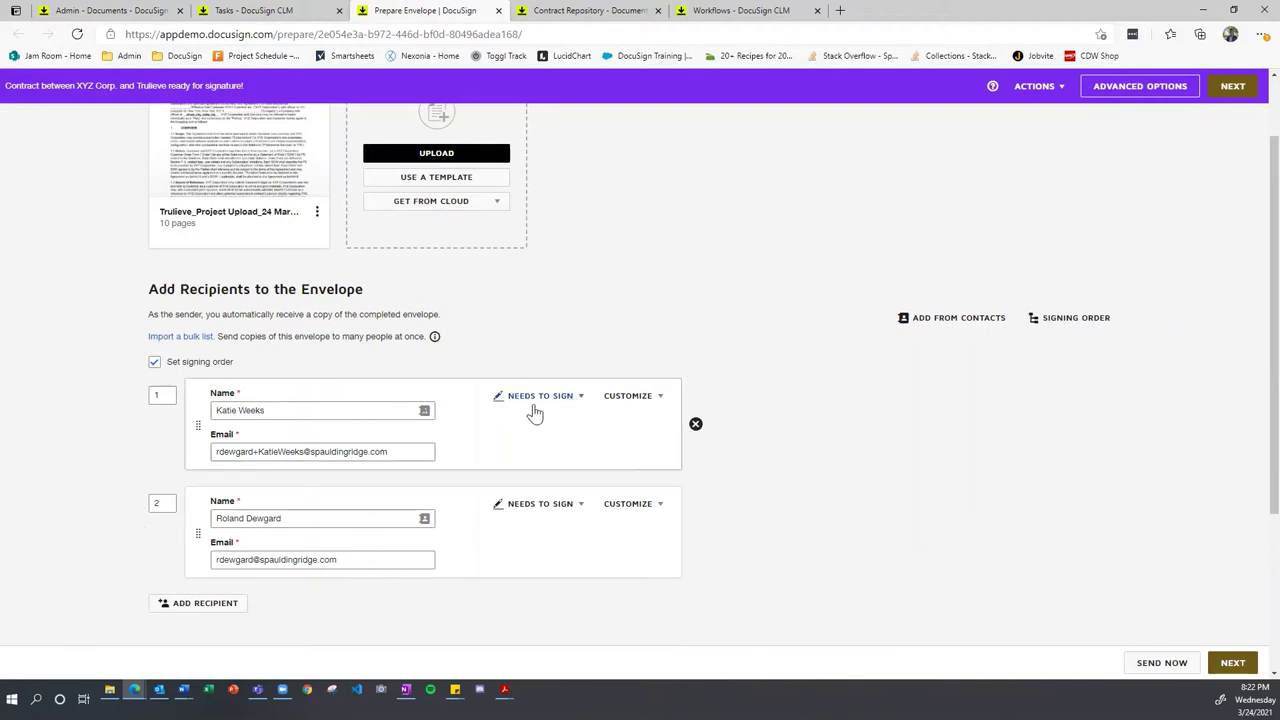
{"action": "scroll", "coordinate": [757, 460], "scroll_direction": "down", "scroll_amount": 2}
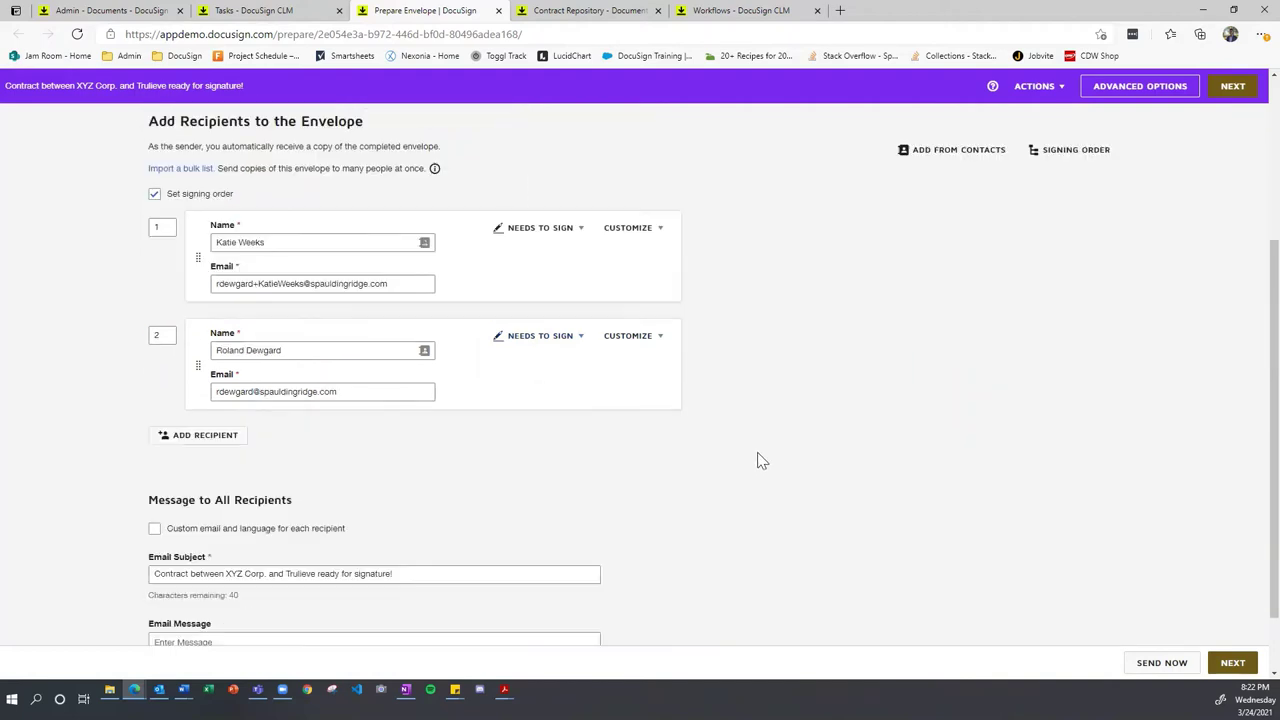
{"action": "scroll", "coordinate": [763, 454], "scroll_direction": "down", "scroll_amount": 1}
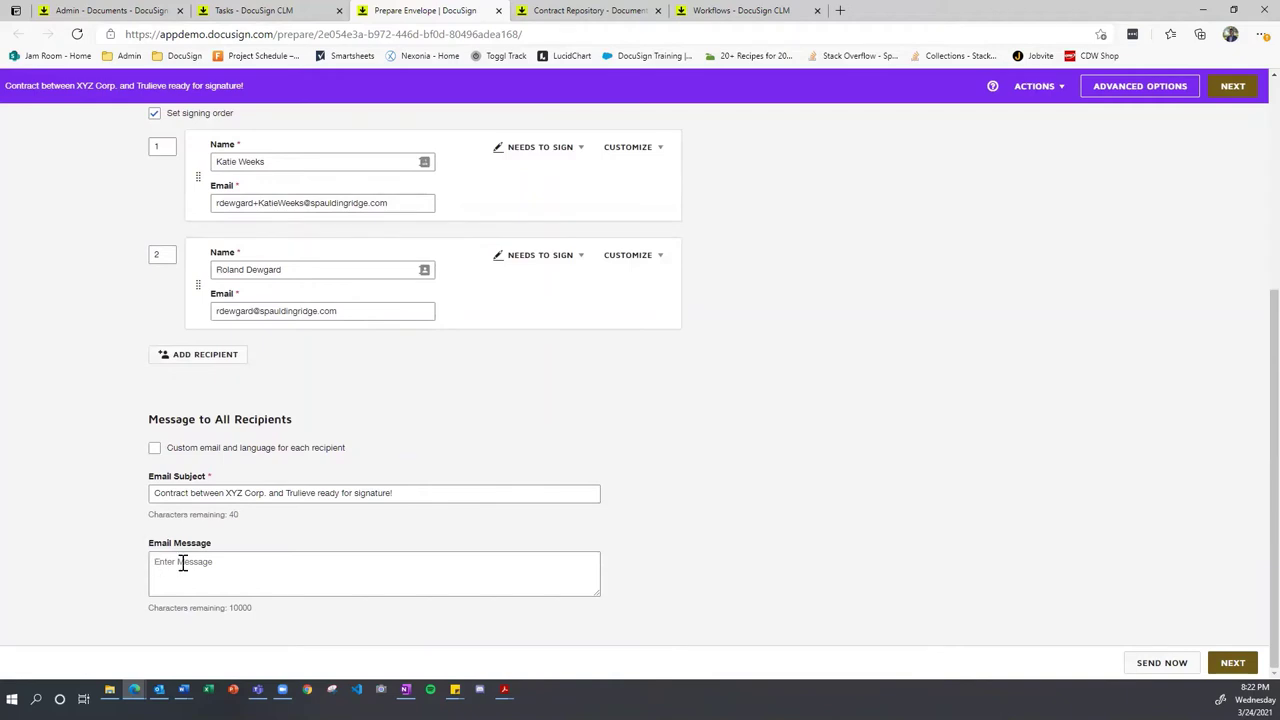
{"action": "scroll", "coordinate": [235, 560], "scroll_direction": "up", "scroll_amount": 3}
{"action": "scroll", "coordinate": [260, 530], "scroll_direction": "down", "scroll_amount": 3}
{"action": "left_click_drag", "start_coordinate": [287, 495], "coordinate": [318, 495]}
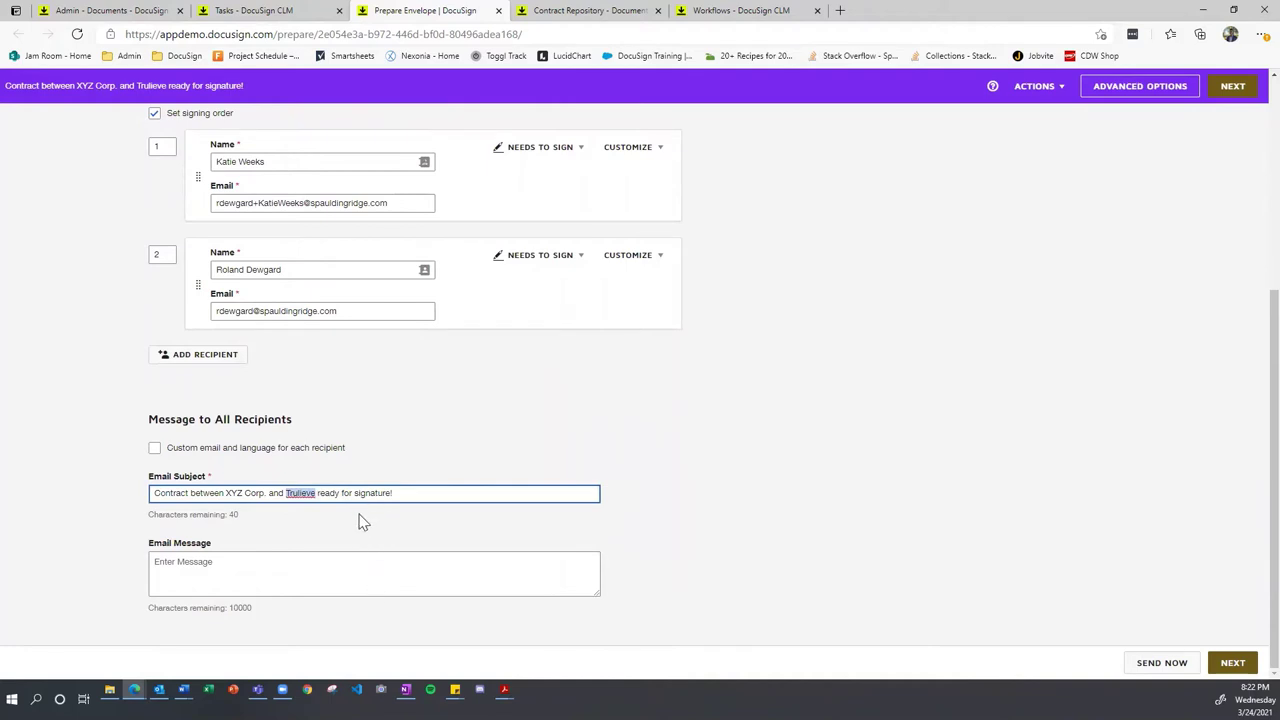
{"action": "left_click", "coordinate": [330, 523]}
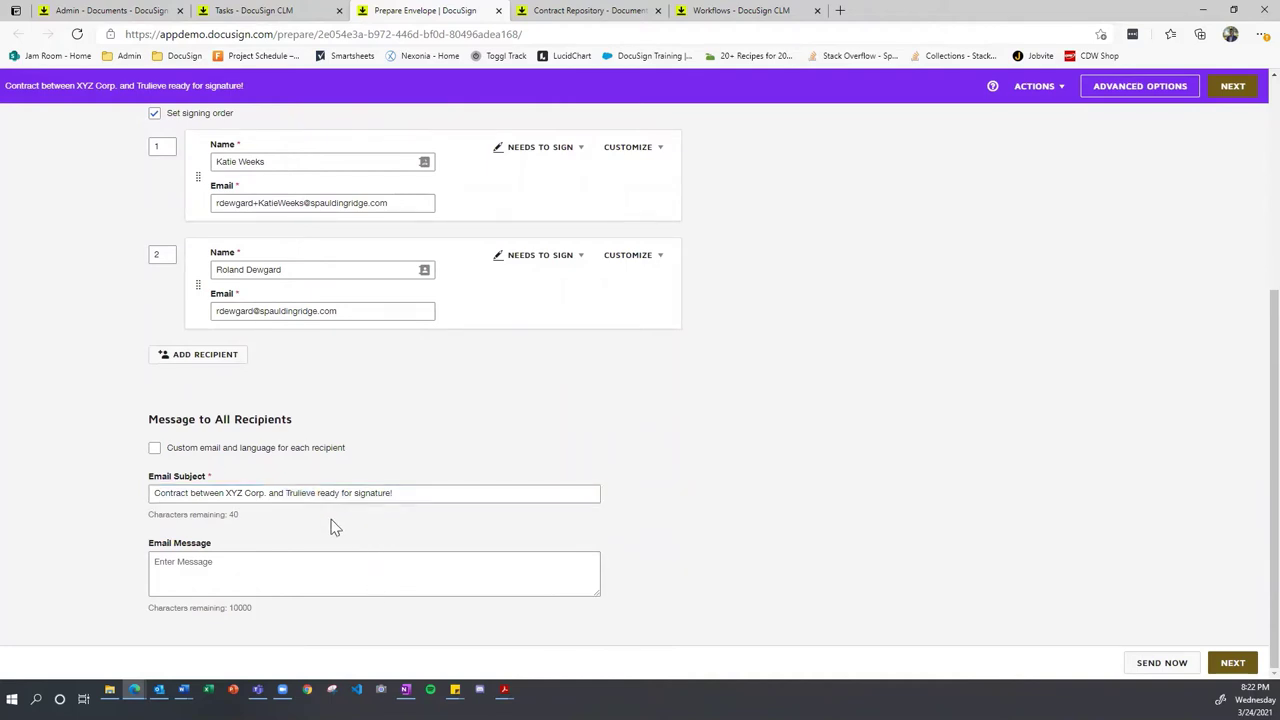
{"action": "scroll", "coordinate": [794, 440], "scroll_direction": "up", "scroll_amount": 4}
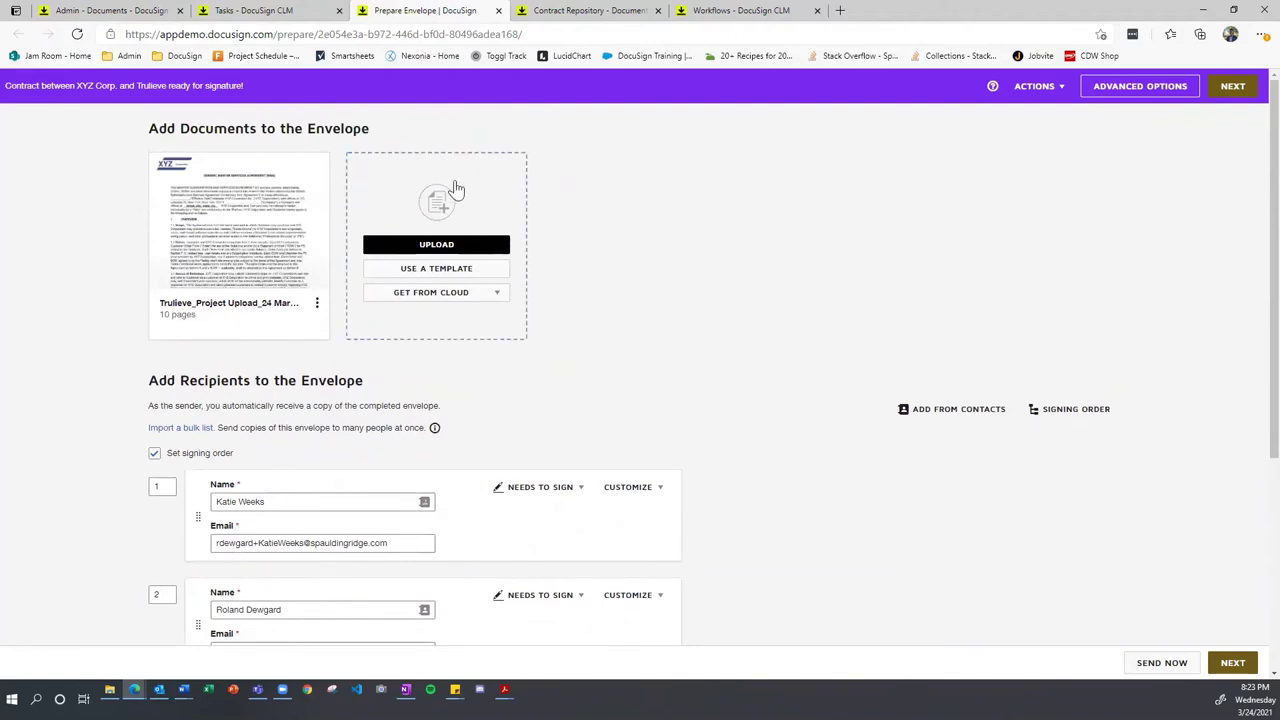
{"action": "left_click", "coordinate": [1231, 88]}
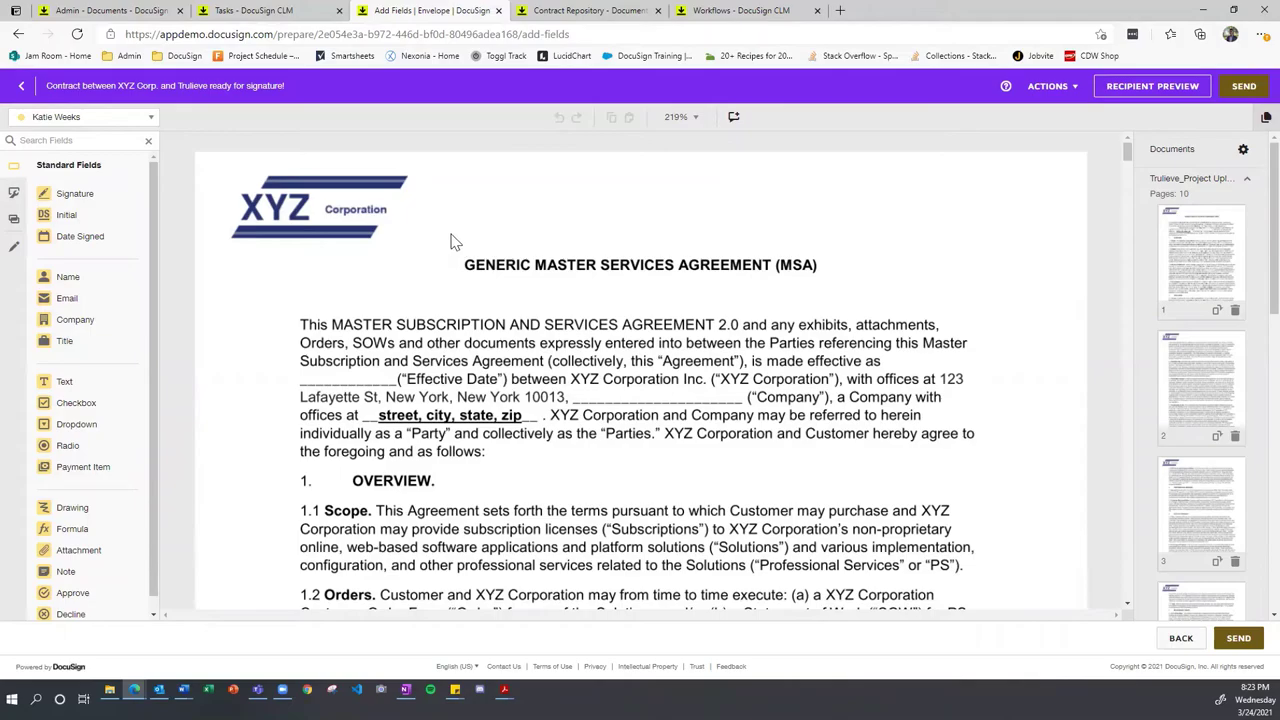
Step: Examine the signature, name, title and date fields of both signers on the contract's signature page
{"action": "scroll", "coordinate": [460, 250], "scroll_direction": "down", "scroll_amount": 4}
{"action": "scroll", "coordinate": [468, 252], "scroll_direction": "down", "scroll_amount": 20}
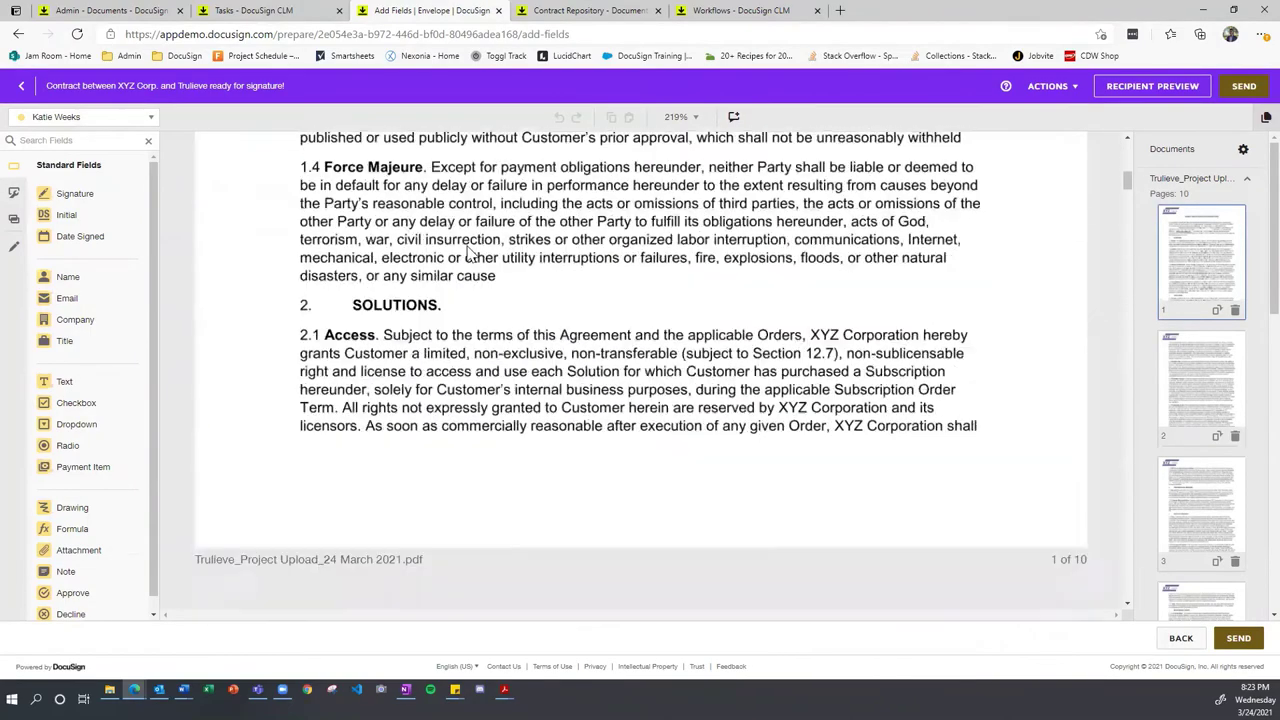
{"action": "scroll", "coordinate": [476, 252], "scroll_direction": "down", "scroll_amount": 20}
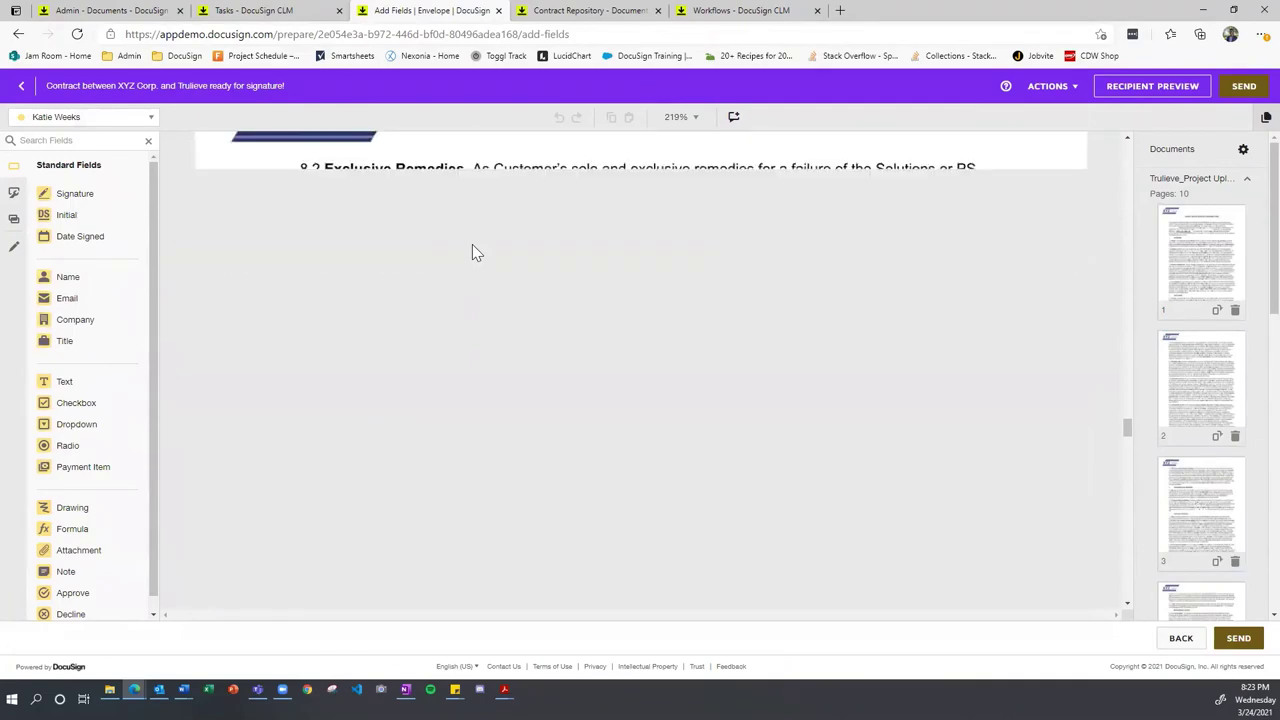
{"action": "scroll", "coordinate": [472, 252], "scroll_direction": "down", "scroll_amount": 10}
{"action": "scroll", "coordinate": [472, 244], "scroll_direction": "down", "scroll_amount": 10}
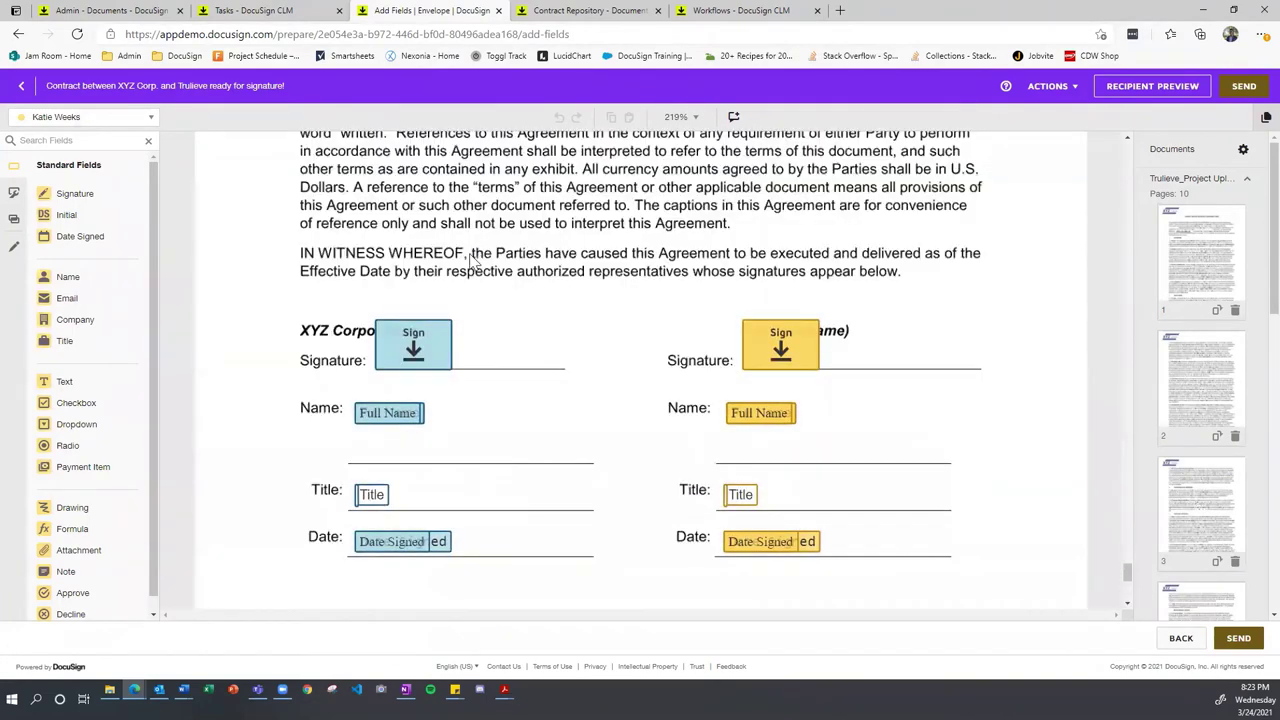
{"action": "scroll", "coordinate": [474, 250], "scroll_direction": "up", "scroll_amount": 3}
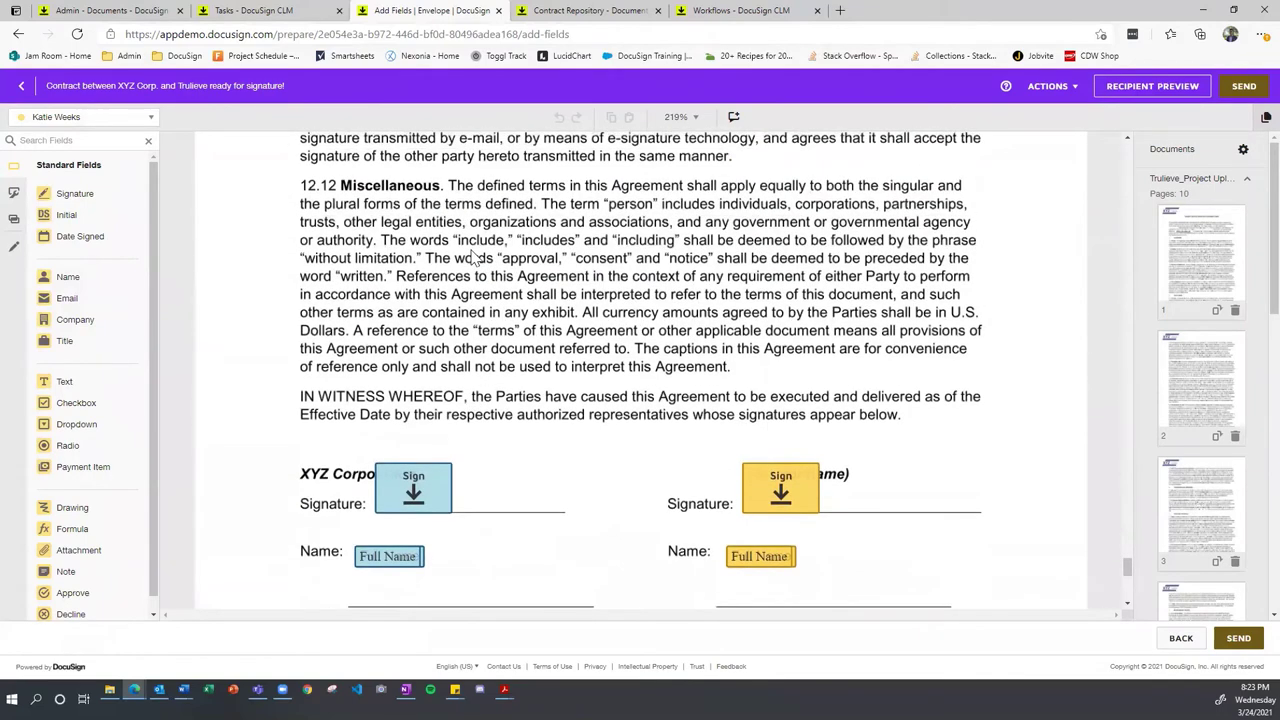
{"action": "scroll", "coordinate": [476, 257], "scroll_direction": "down", "scroll_amount": 3}
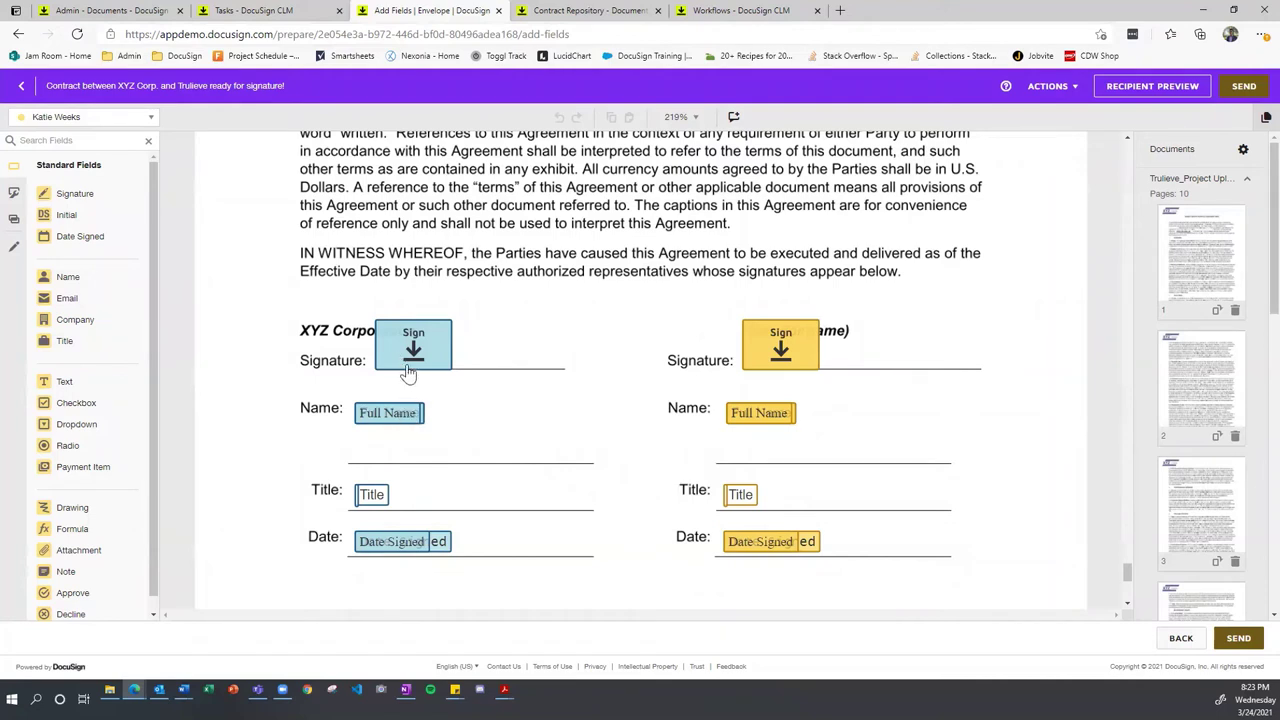
{"action": "scroll", "coordinate": [427, 397], "scroll_direction": "up", "scroll_amount": 2}
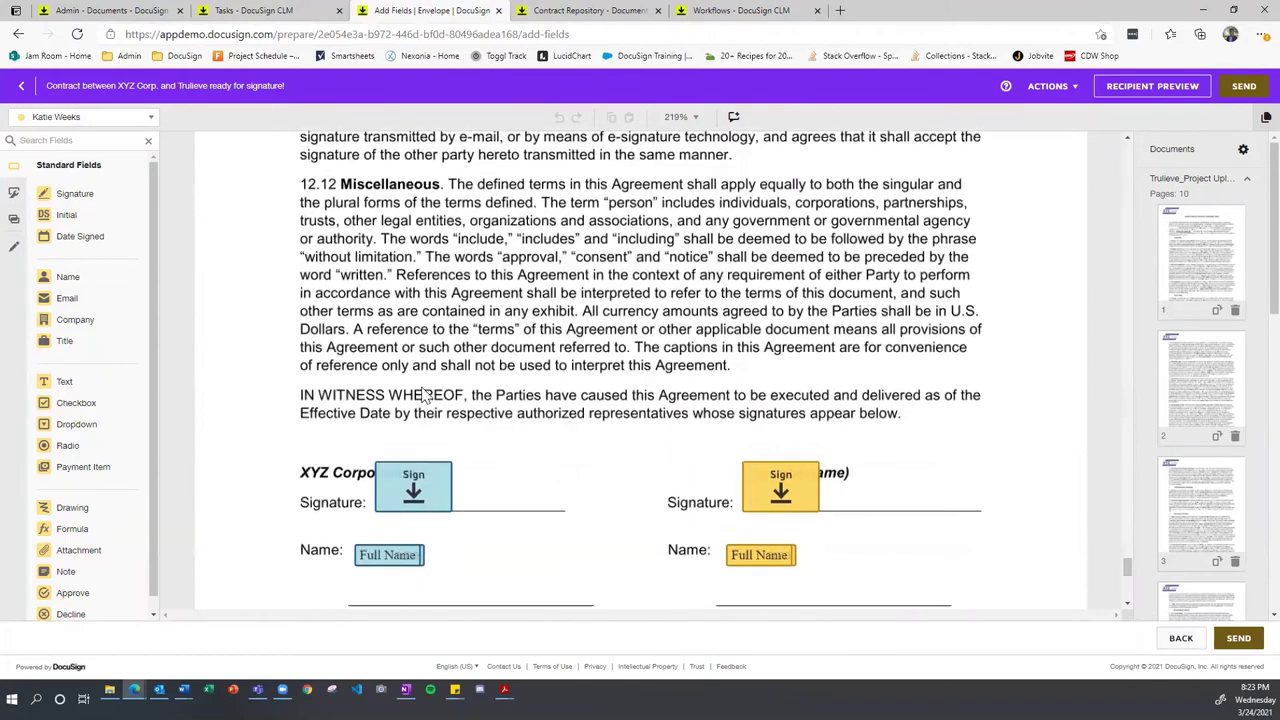
{"action": "scroll", "coordinate": [427, 400], "scroll_direction": "down", "scroll_amount": 1}
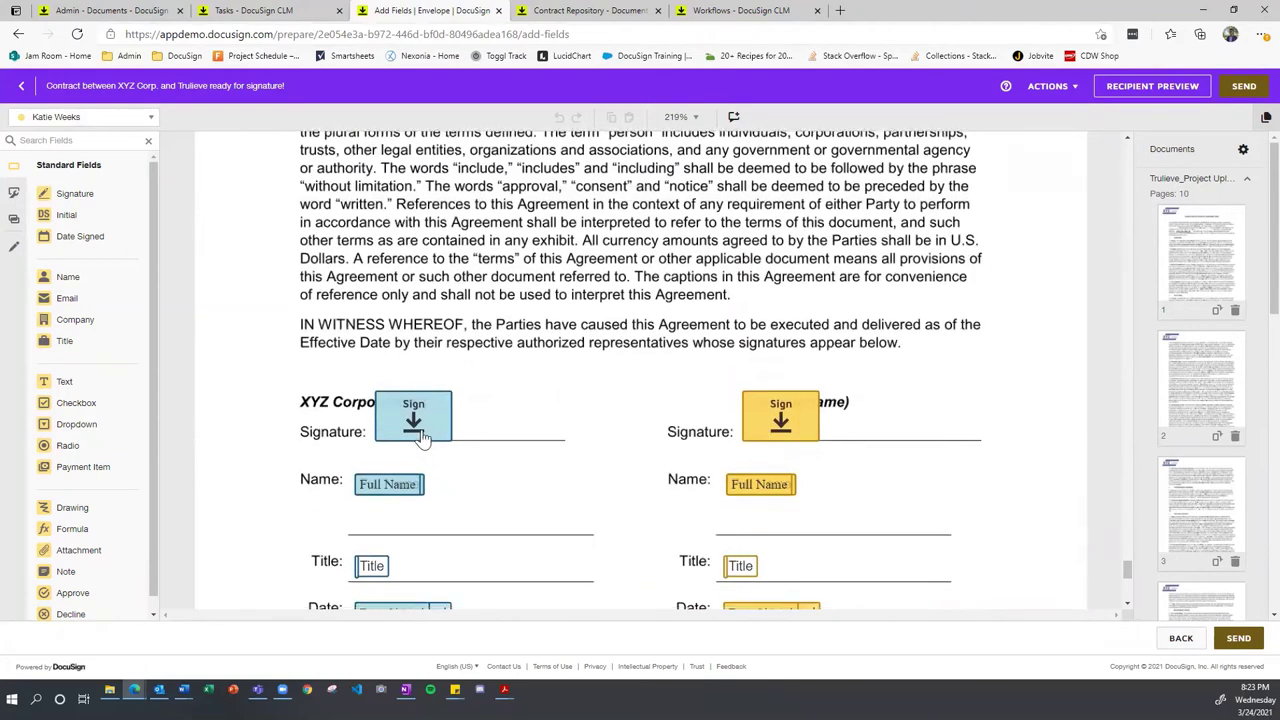
{"action": "scroll", "coordinate": [424, 440], "scroll_direction": "down", "scroll_amount": 1}
{"action": "scroll", "coordinate": [424, 423], "scroll_direction": "down", "scroll_amount": 1}
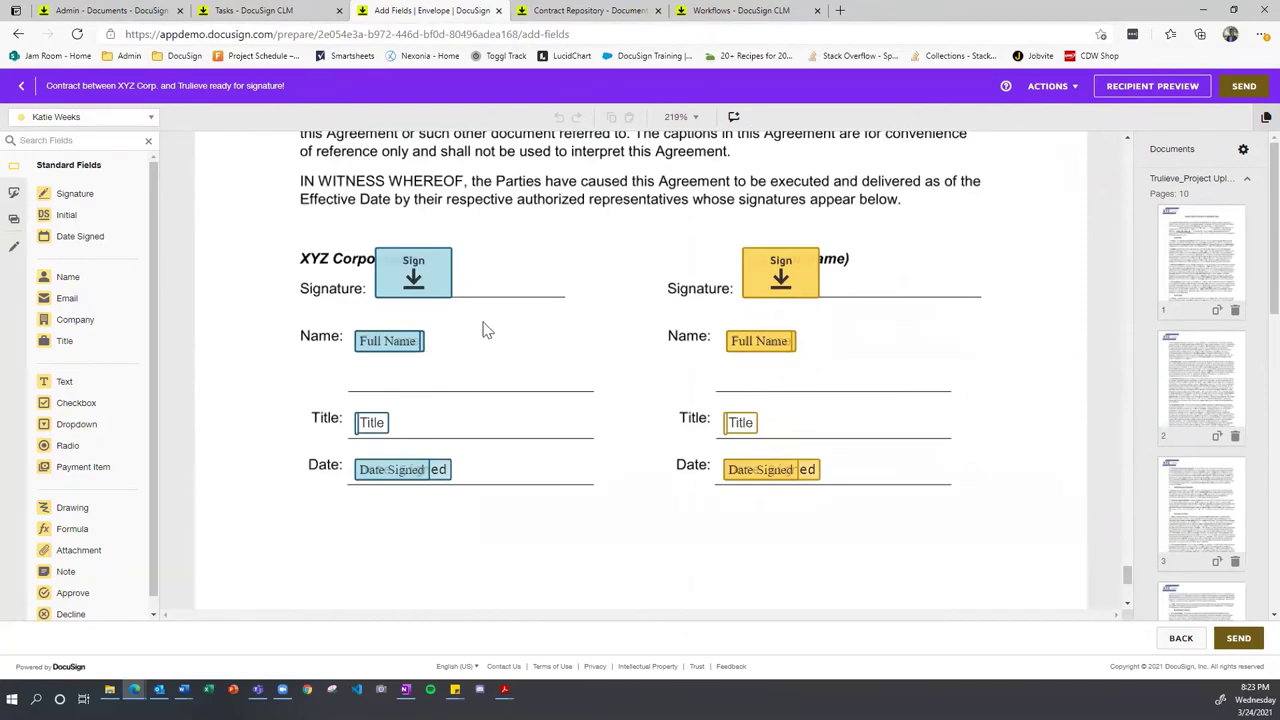
{"action": "scroll", "coordinate": [468, 313], "scroll_direction": "up", "scroll_amount": 1}
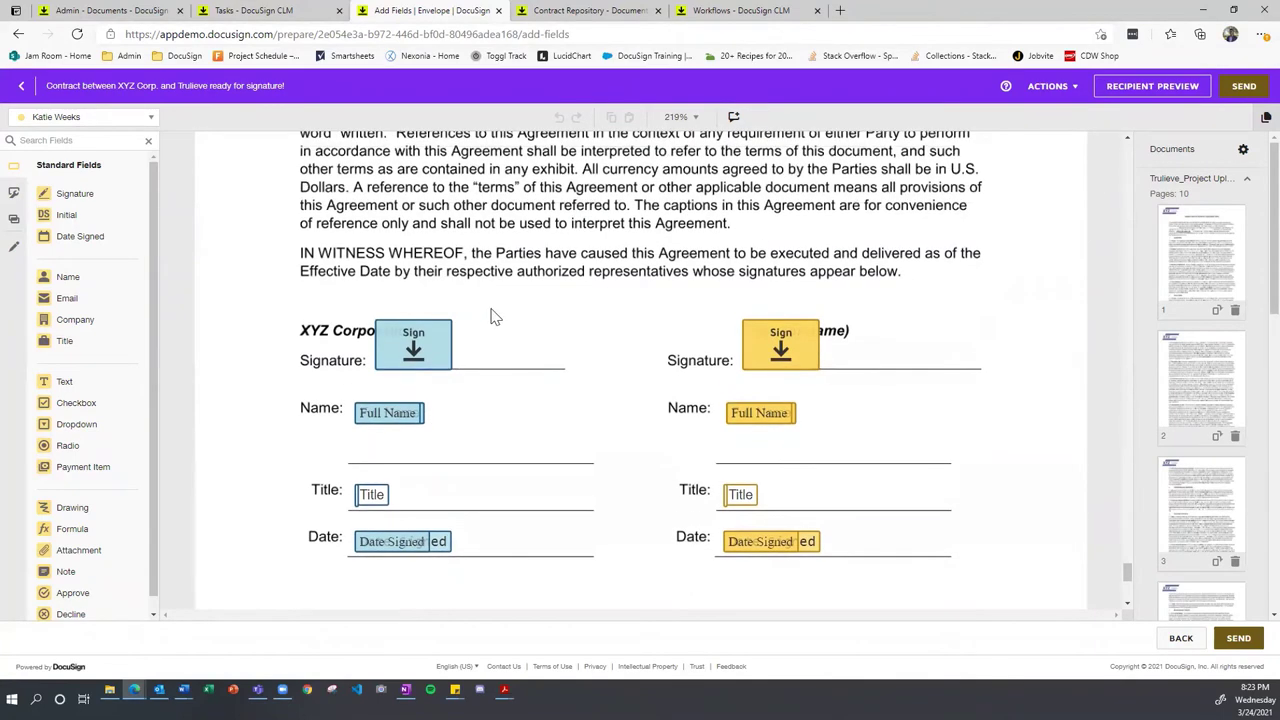
Step: Add an extra Signature field for the first recipient above the signature blocks and remove it again
{"action": "left_click", "coordinate": [80, 194]}
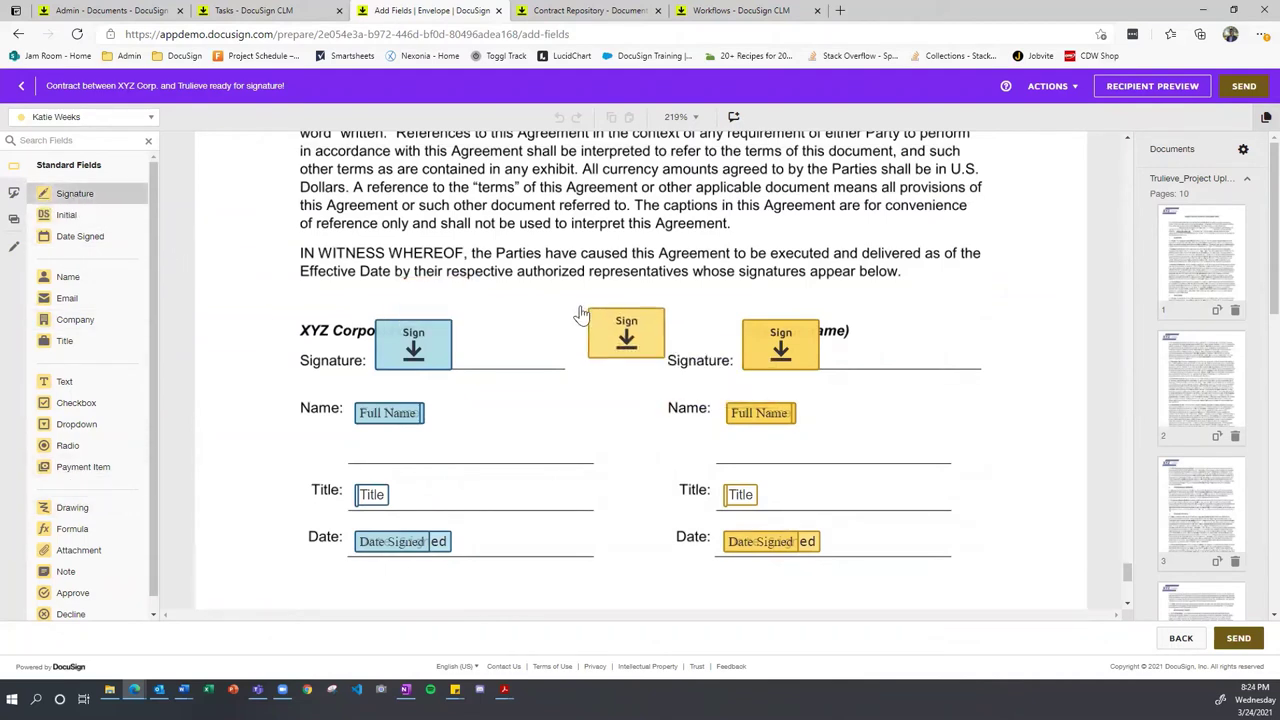
{"action": "left_click", "coordinate": [615, 330]}
{"action": "mouse_move", "coordinate": [608, 338]}
{"action": "left_mouse_down"}
{"action": "mouse_move", "coordinate": [767, 314]}
{"action": "mouse_move", "coordinate": [858, 244]}
{"action": "left_mouse_up"}
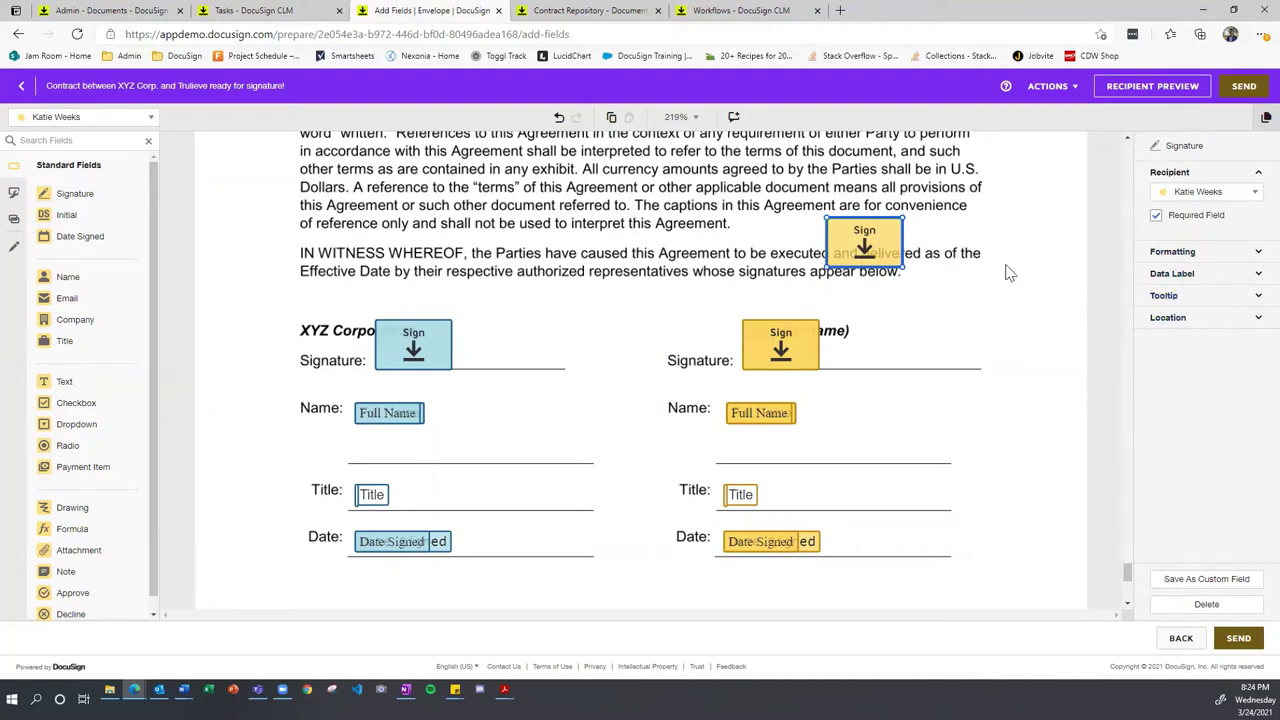
{"action": "left_click_drag", "start_coordinate": [878, 253], "coordinate": [12, 163]}
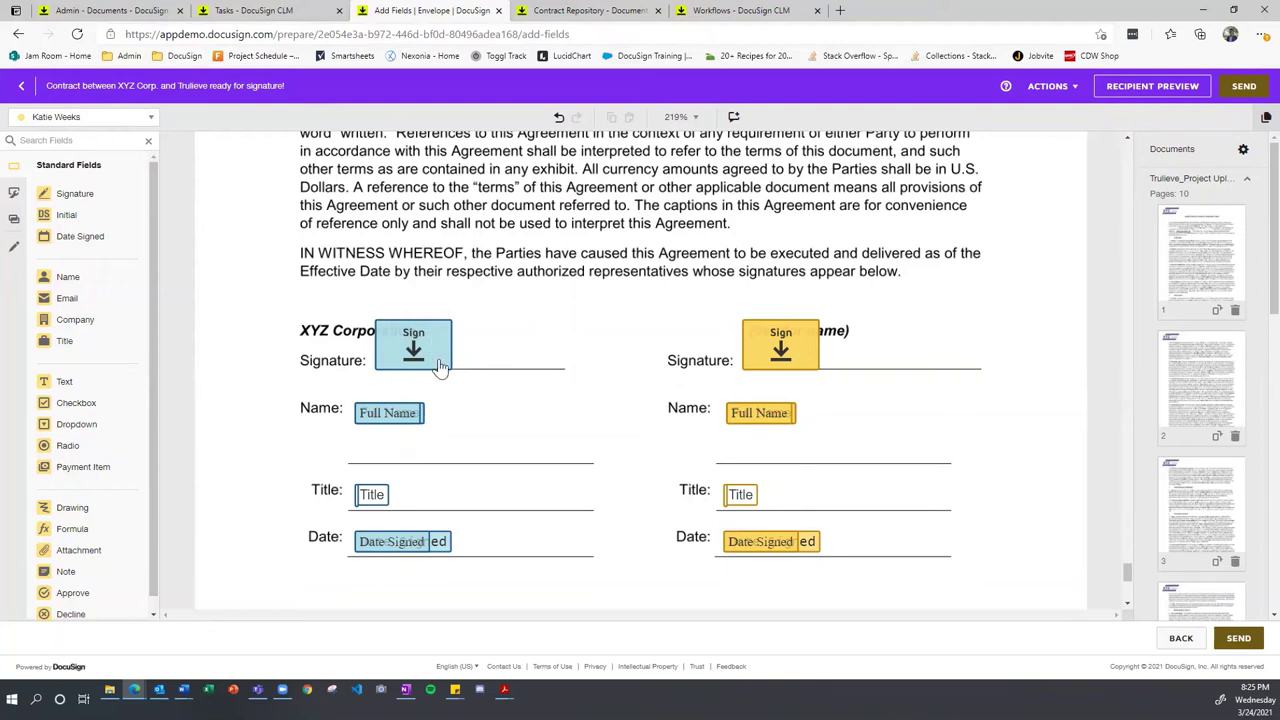
Step: Check which recipient the XYZ Corporation signature field is assigned to, and send the Trulieve envelope for signature
{"action": "mouse_move", "coordinate": [440, 367]}
{"action": "left_mouse_down"}
{"action": "mouse_move", "coordinate": [470, 355]}
{"action": "mouse_move", "coordinate": [410, 350]}
{"action": "mouse_move", "coordinate": [426, 350]}
{"action": "left_mouse_up"}
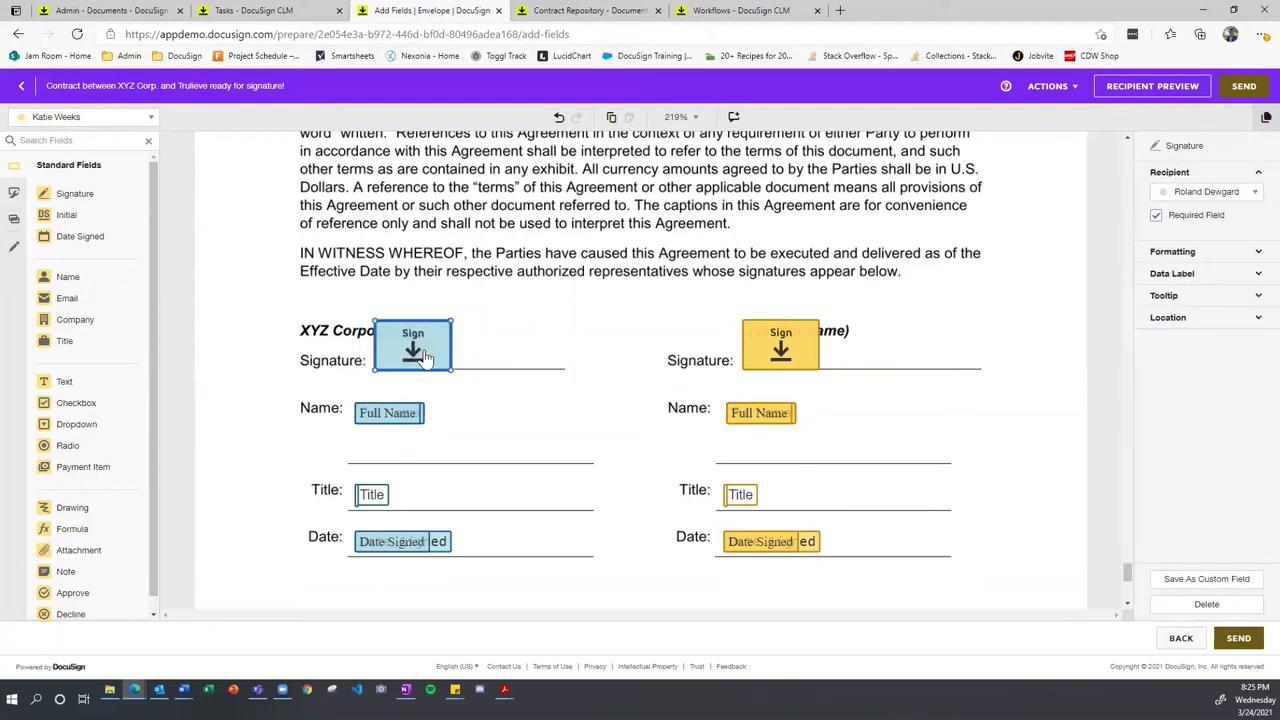
{"action": "left_click", "coordinate": [511, 312]}
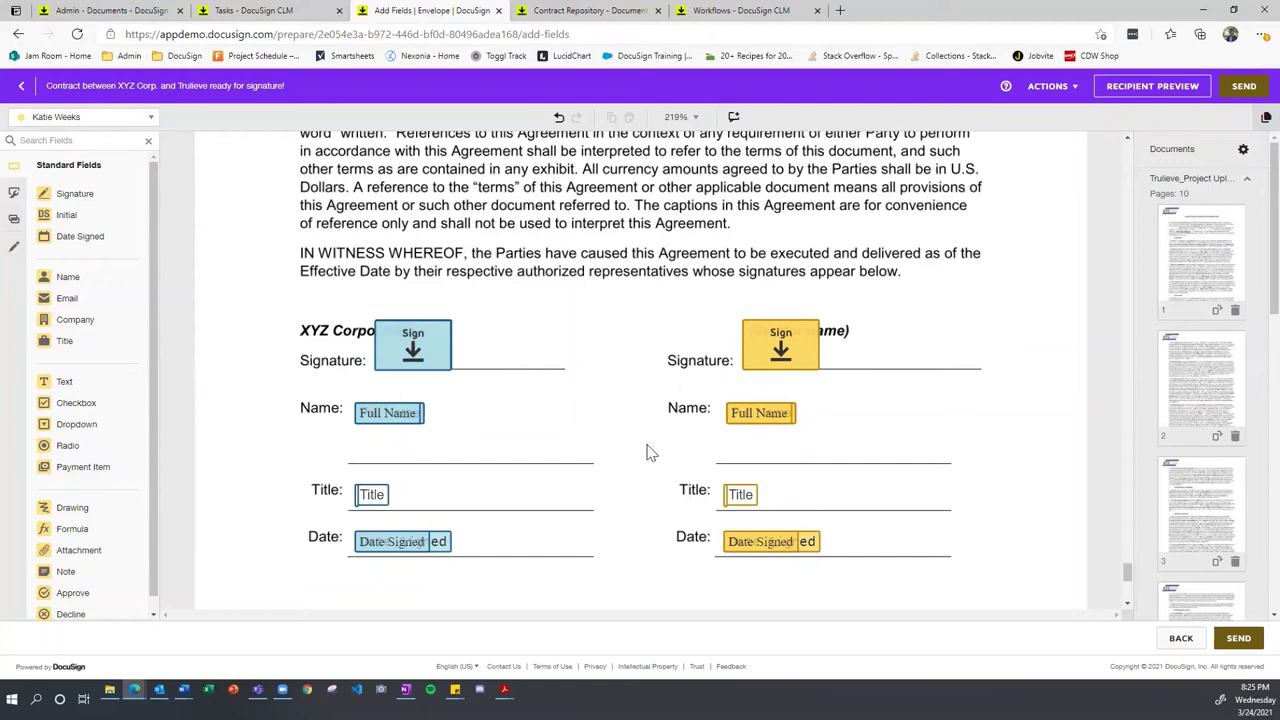
{"action": "scroll", "coordinate": [641, 405], "scroll_direction": "up", "scroll_amount": 3}
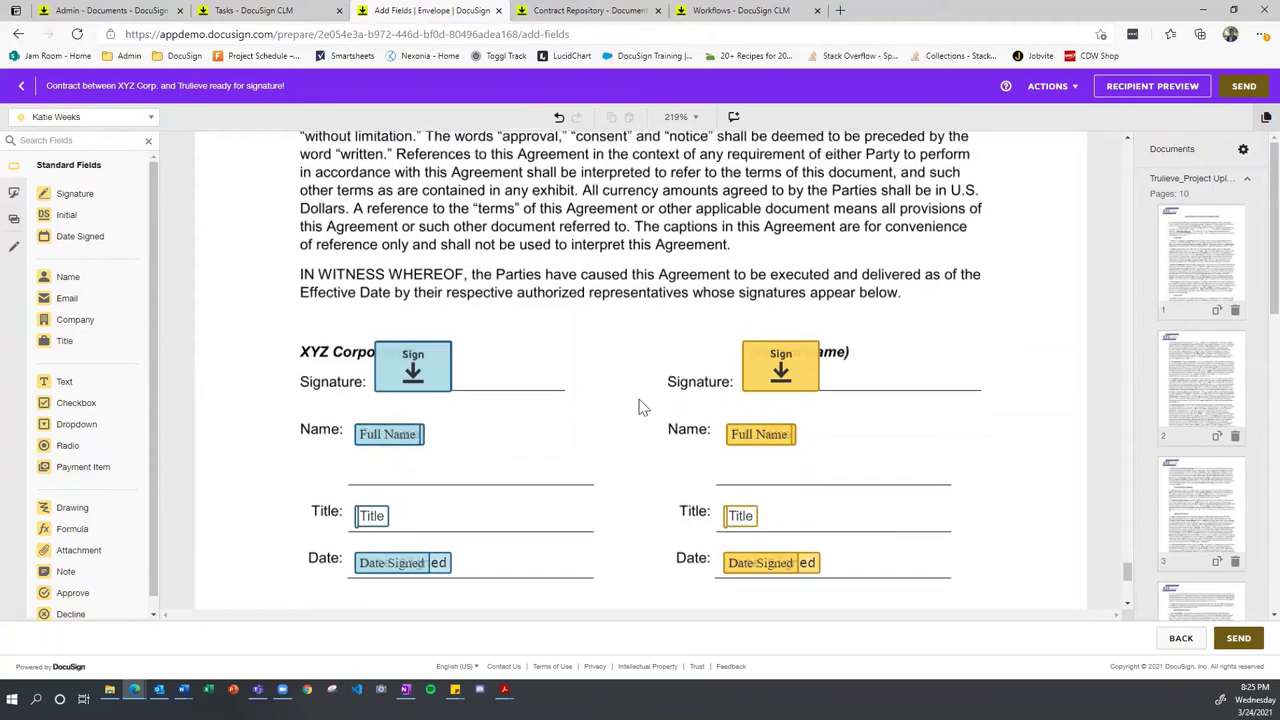
{"action": "scroll", "coordinate": [641, 405], "scroll_direction": "up", "scroll_amount": 1}
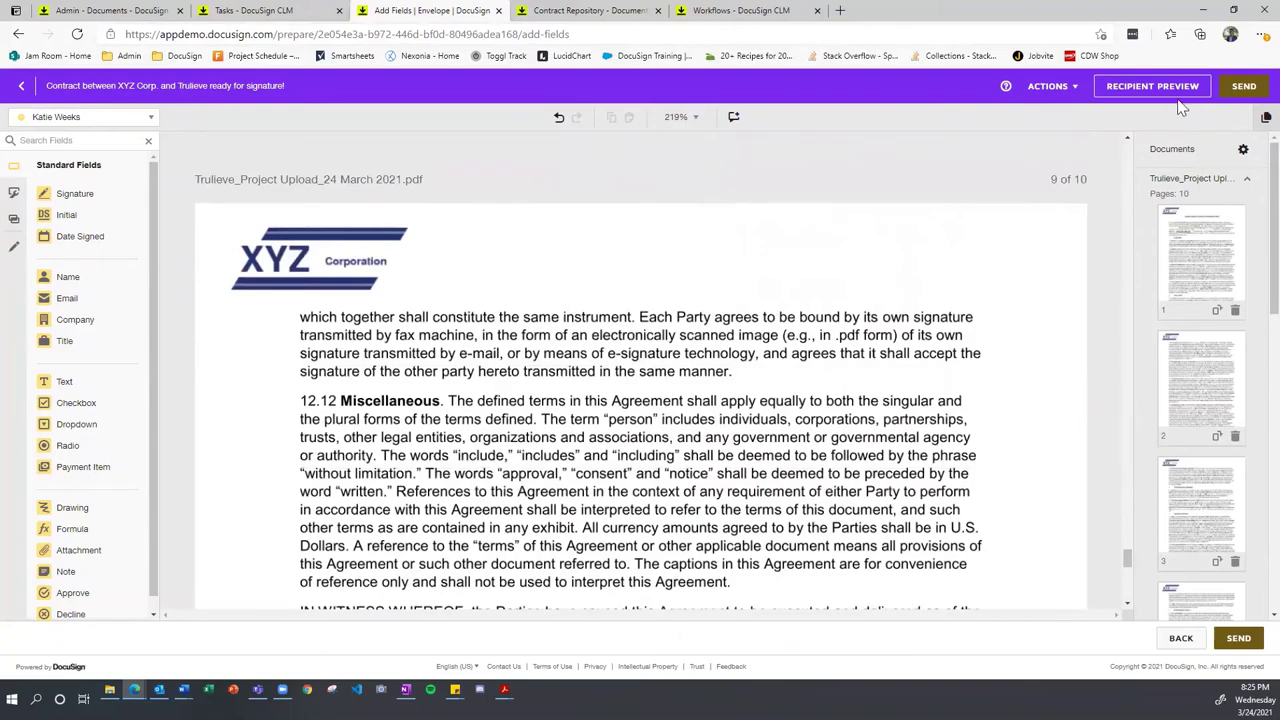
{"action": "left_click", "coordinate": [1244, 88]}
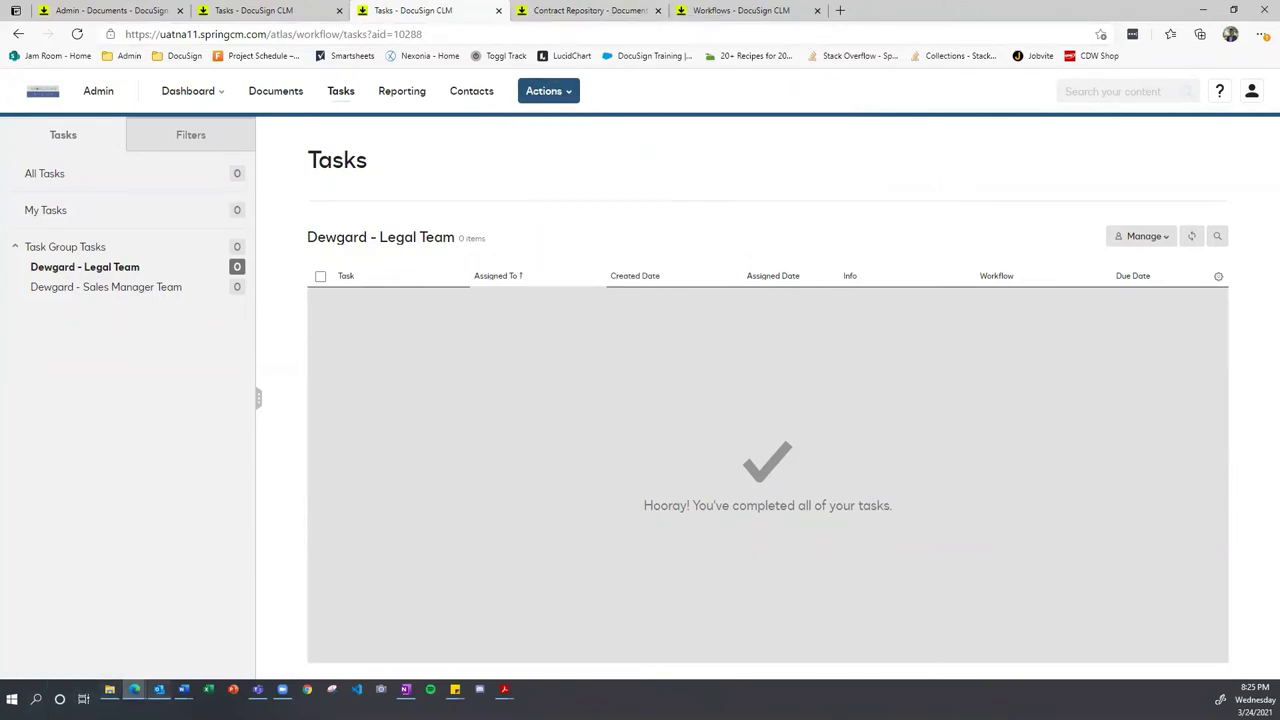
Step: Switch to Outlook and look through the unread Trulieve task notifications in the DocuSign UAT Emails folder
{"action": "left_click", "coordinate": [158, 689]}
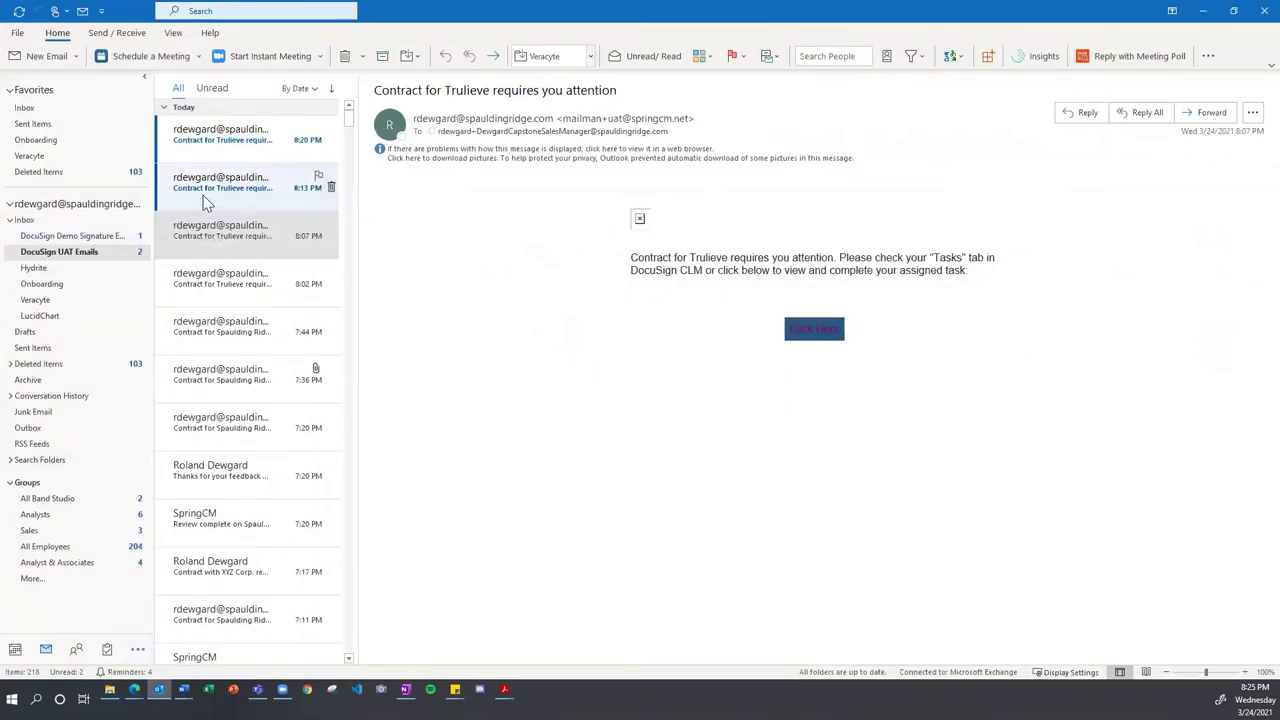
{"action": "left_click", "coordinate": [190, 194]}
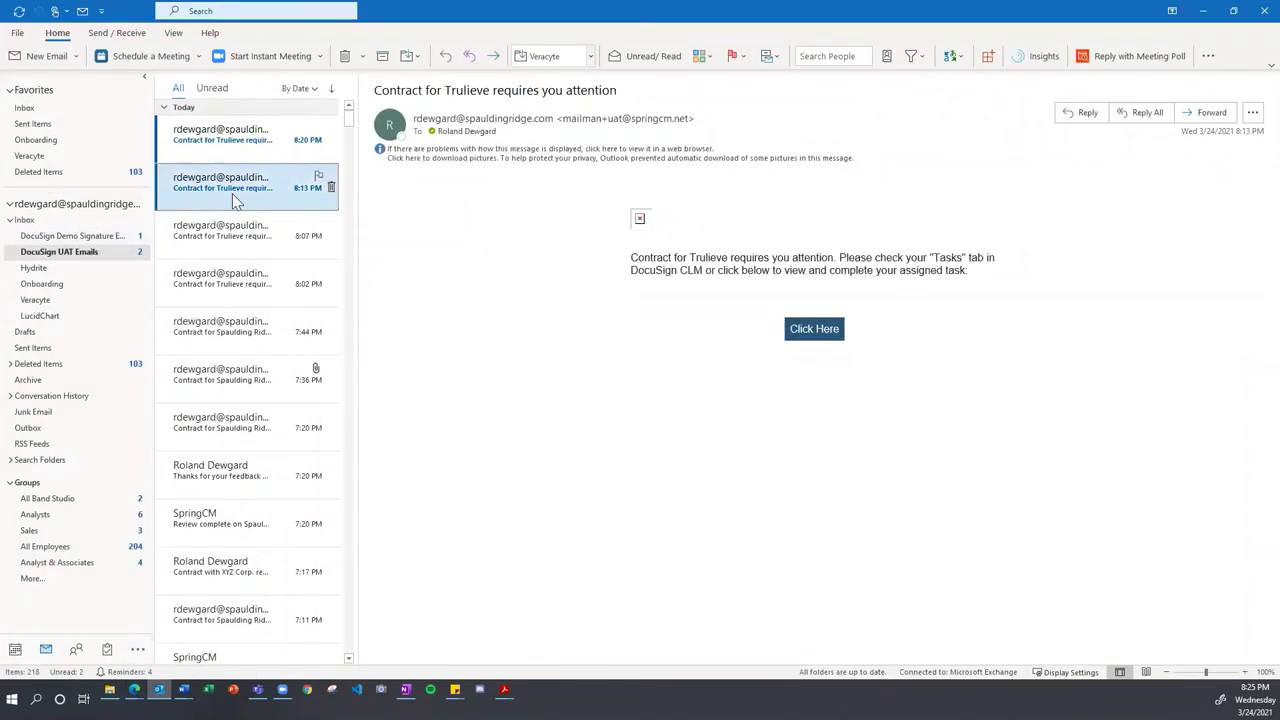
{"action": "left_click", "coordinate": [250, 148]}
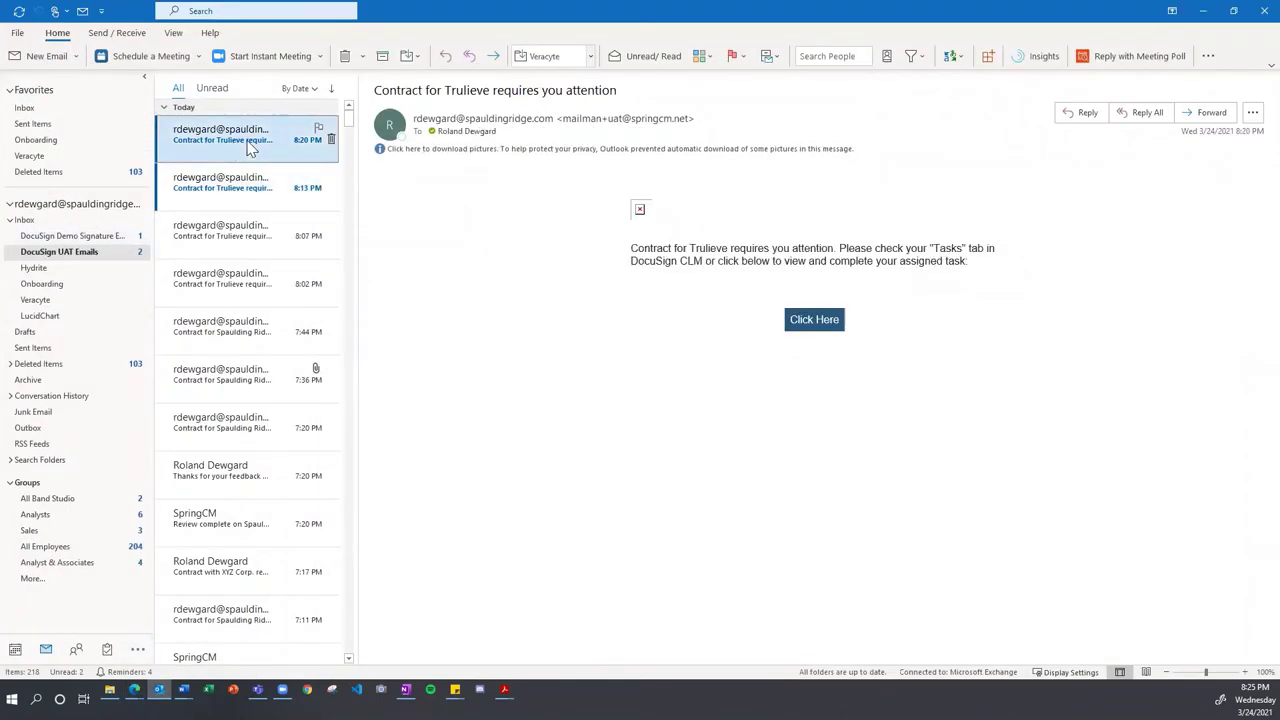
{"action": "left_click", "coordinate": [214, 190]}
{"action": "left_click", "coordinate": [226, 150]}
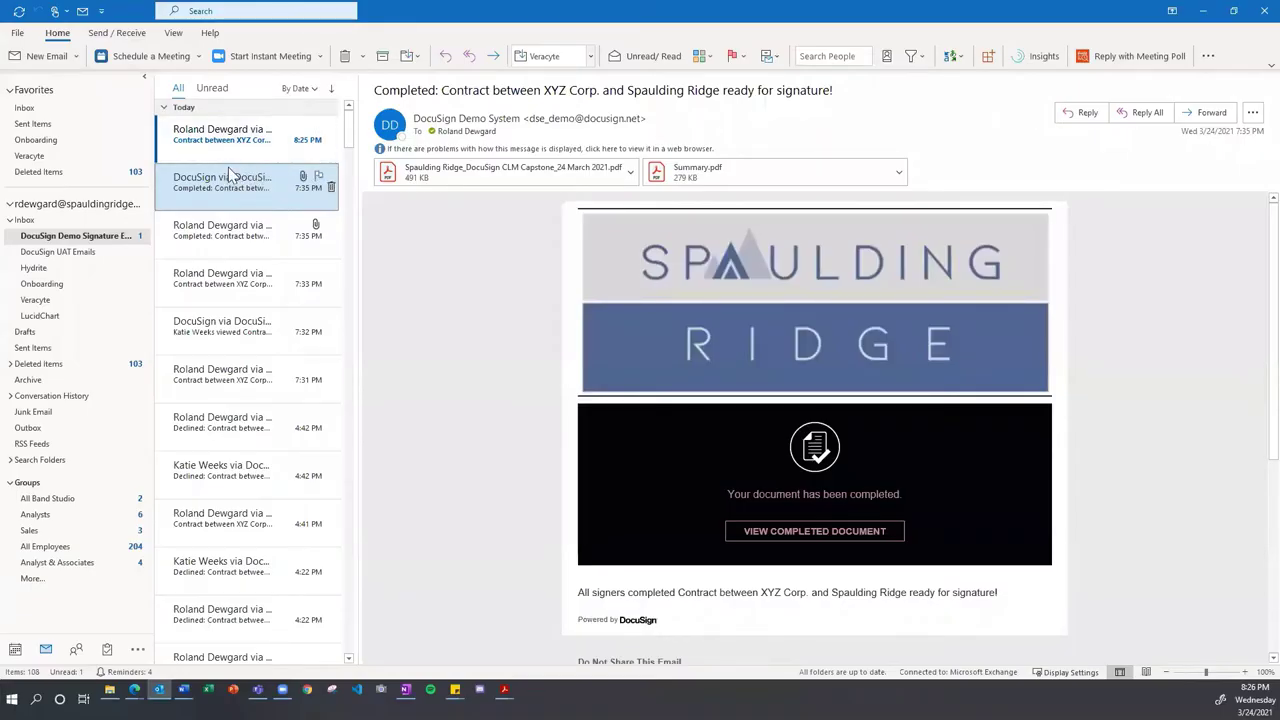
Step: Download the pictures in the Trulieve signature request from the DocuSign demo signature emails folder and open its document for review
{"action": "left_click", "coordinate": [220, 151]}
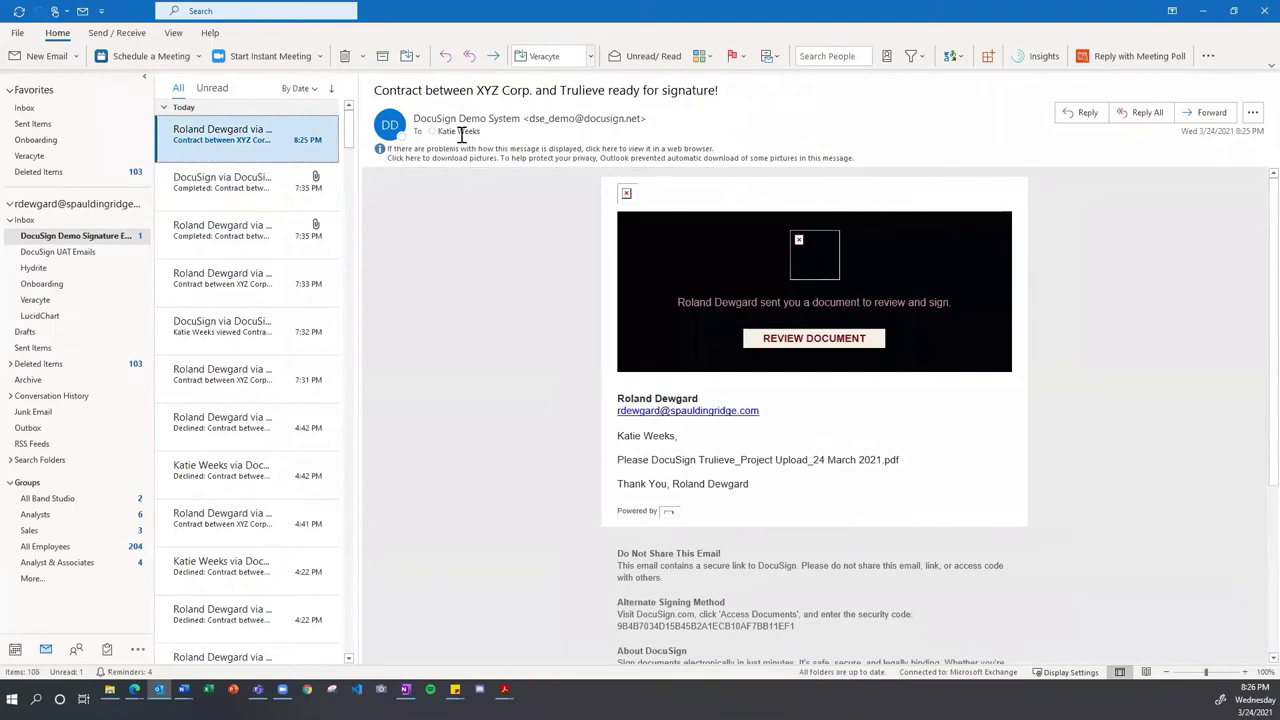
{"action": "mouse_move", "coordinate": [473, 133]}
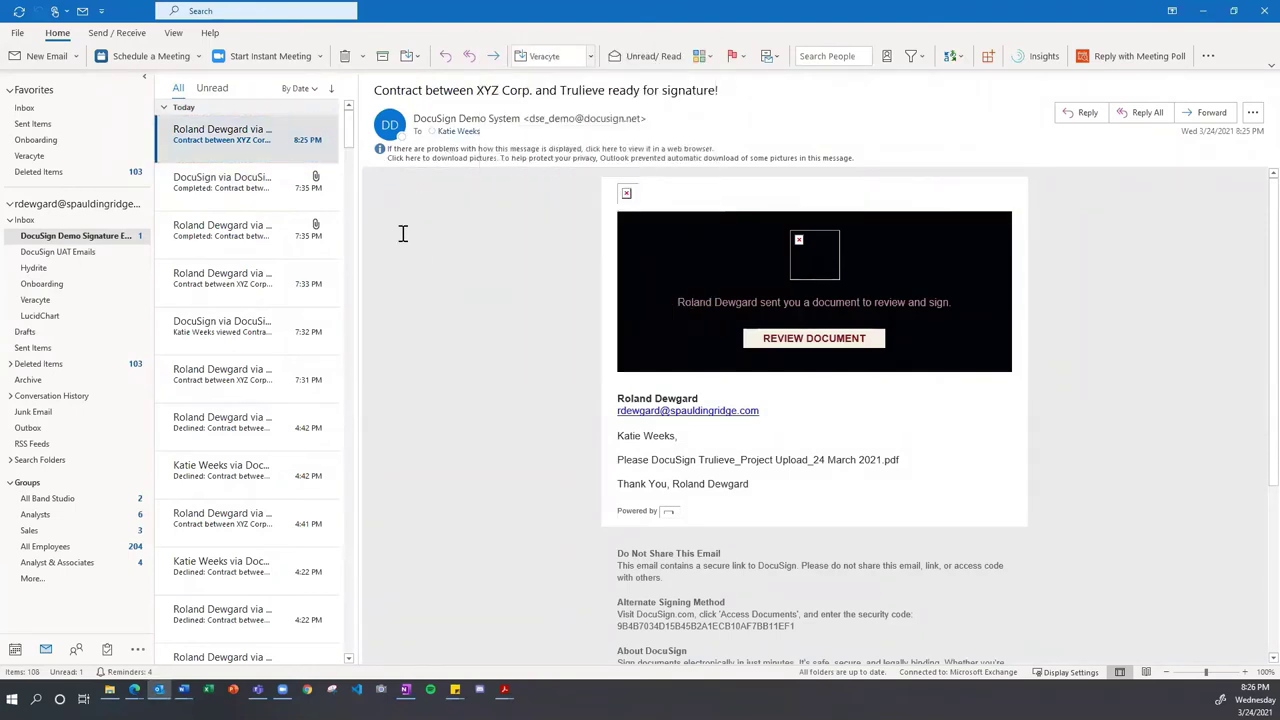
{"action": "left_click", "coordinate": [436, 159]}
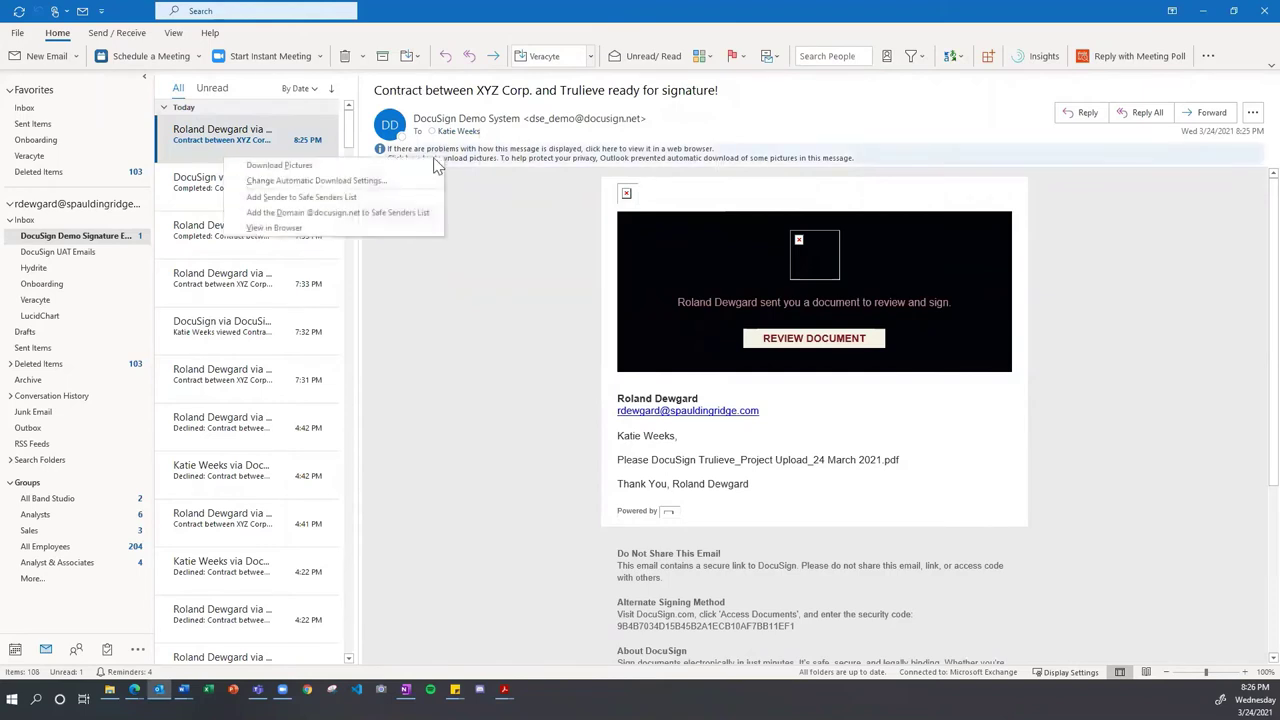
{"action": "left_click", "coordinate": [436, 164]}
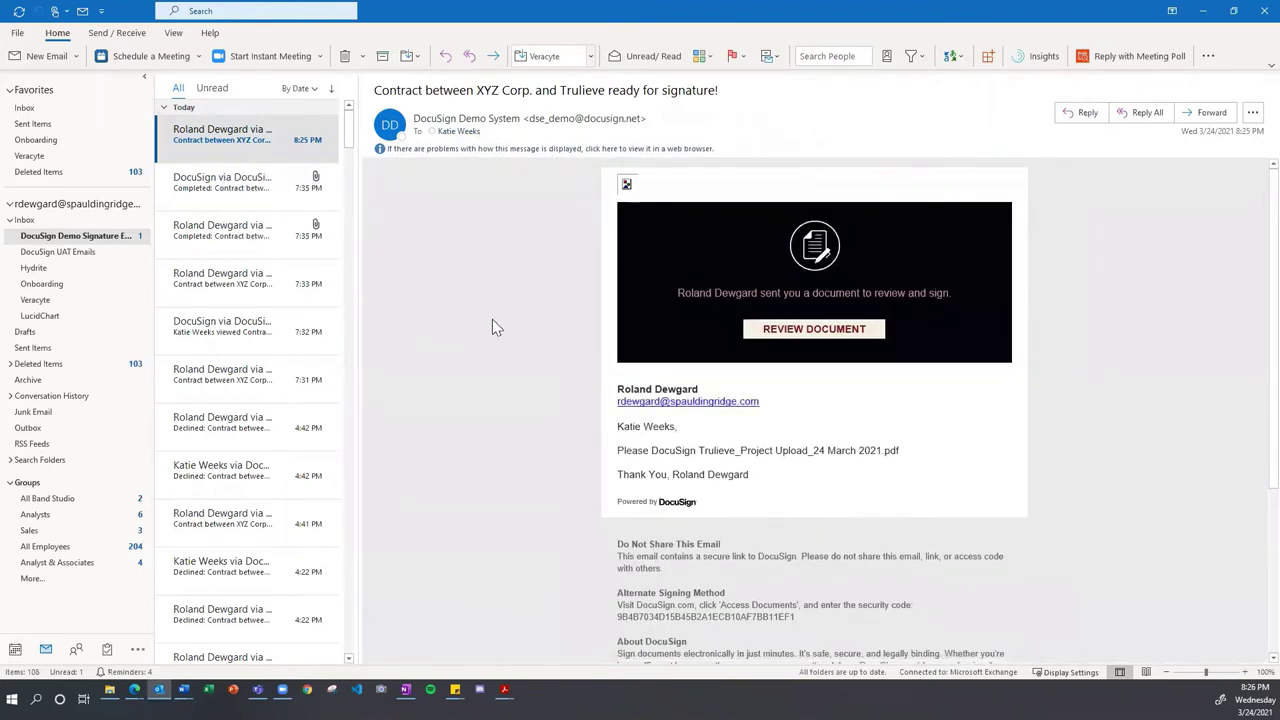
{"action": "scroll", "coordinate": [505, 328], "scroll_direction": "down", "scroll_amount": 3}
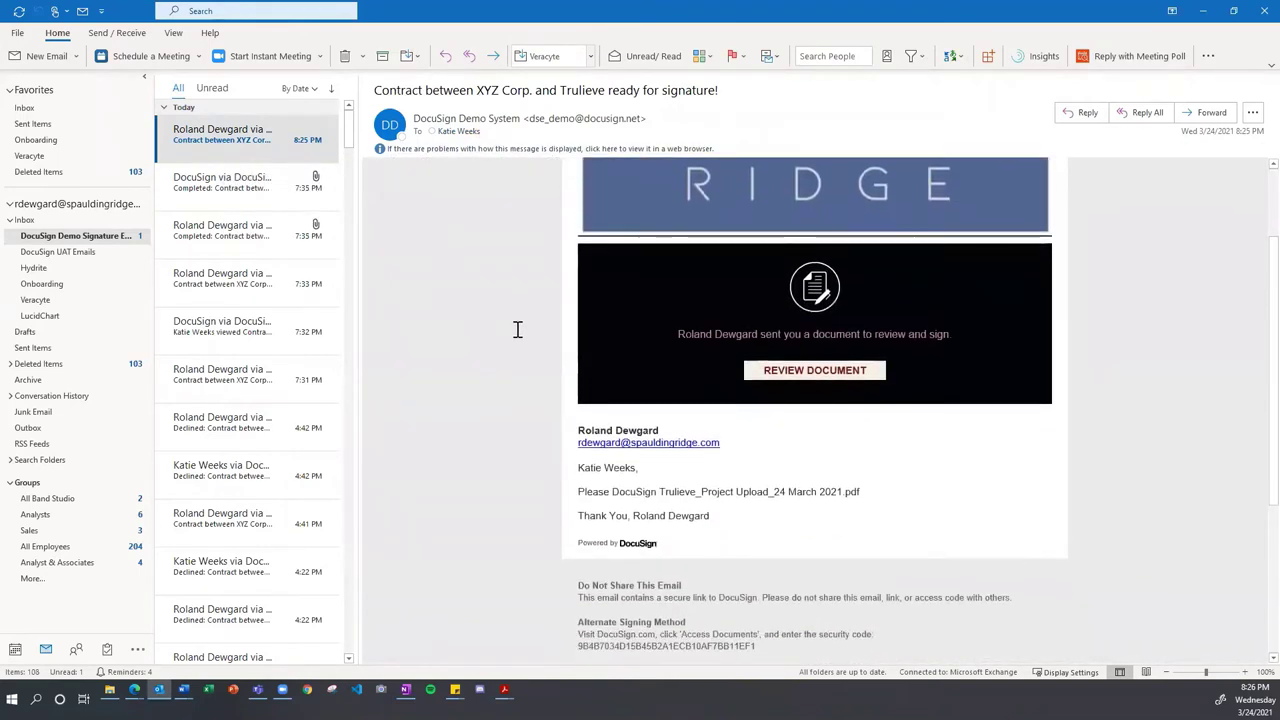
{"action": "left_click", "coordinate": [810, 350]}
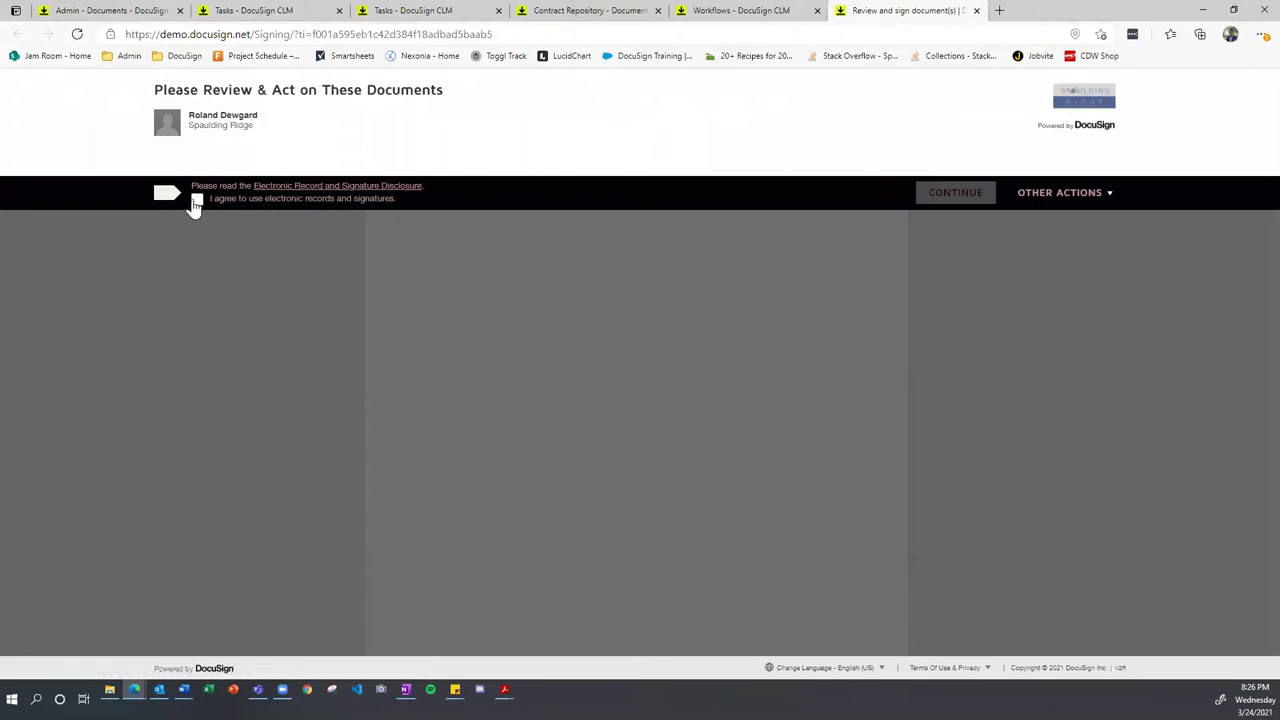
Step: Accept the electronic records disclosure and decline to sign the contract with the reason "The contract is incomplete!", closing the signing page
{"action": "left_click", "coordinate": [196, 199]}
{"action": "left_click", "coordinate": [944, 195]}
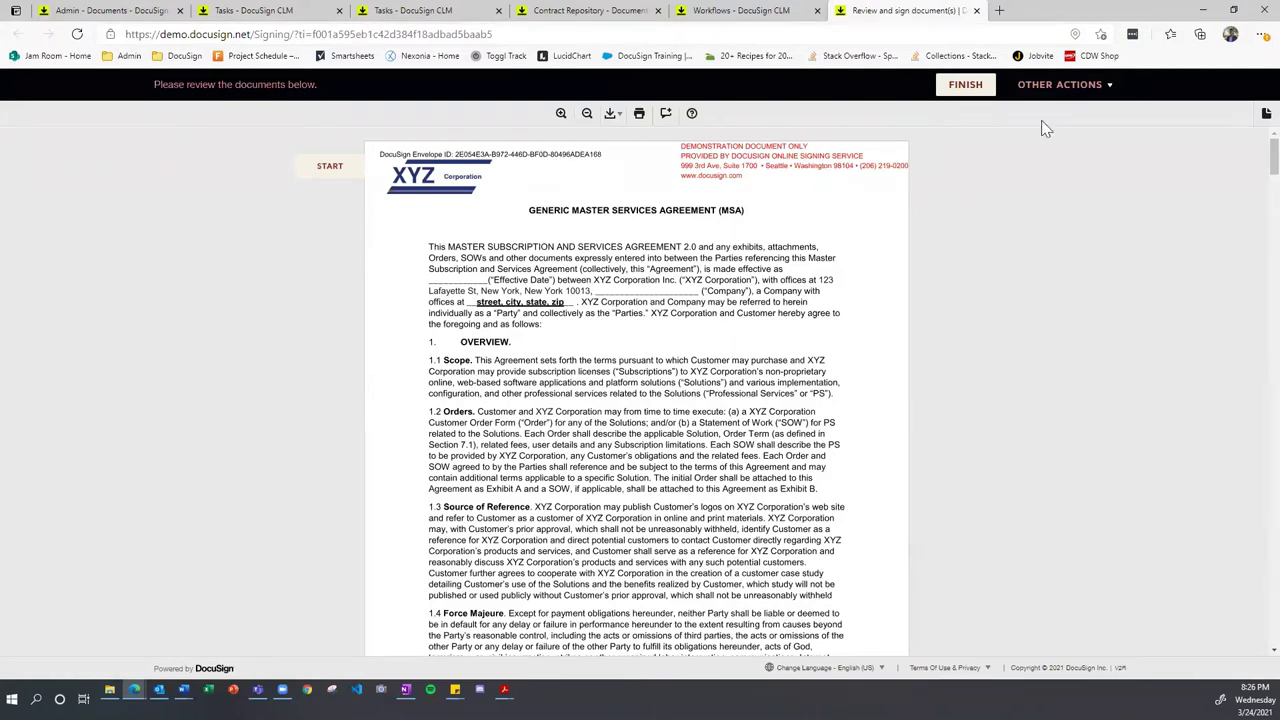
{"action": "left_click", "coordinate": [1090, 88]}
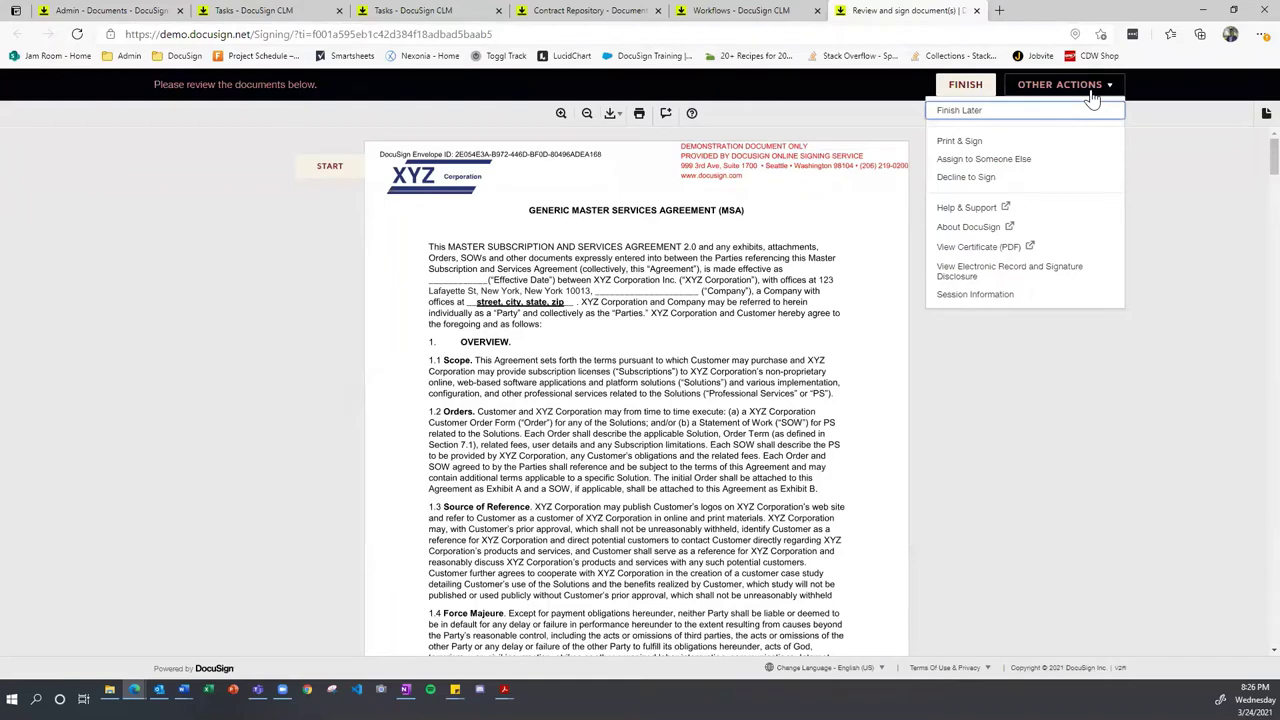
{"action": "left_click", "coordinate": [983, 180]}
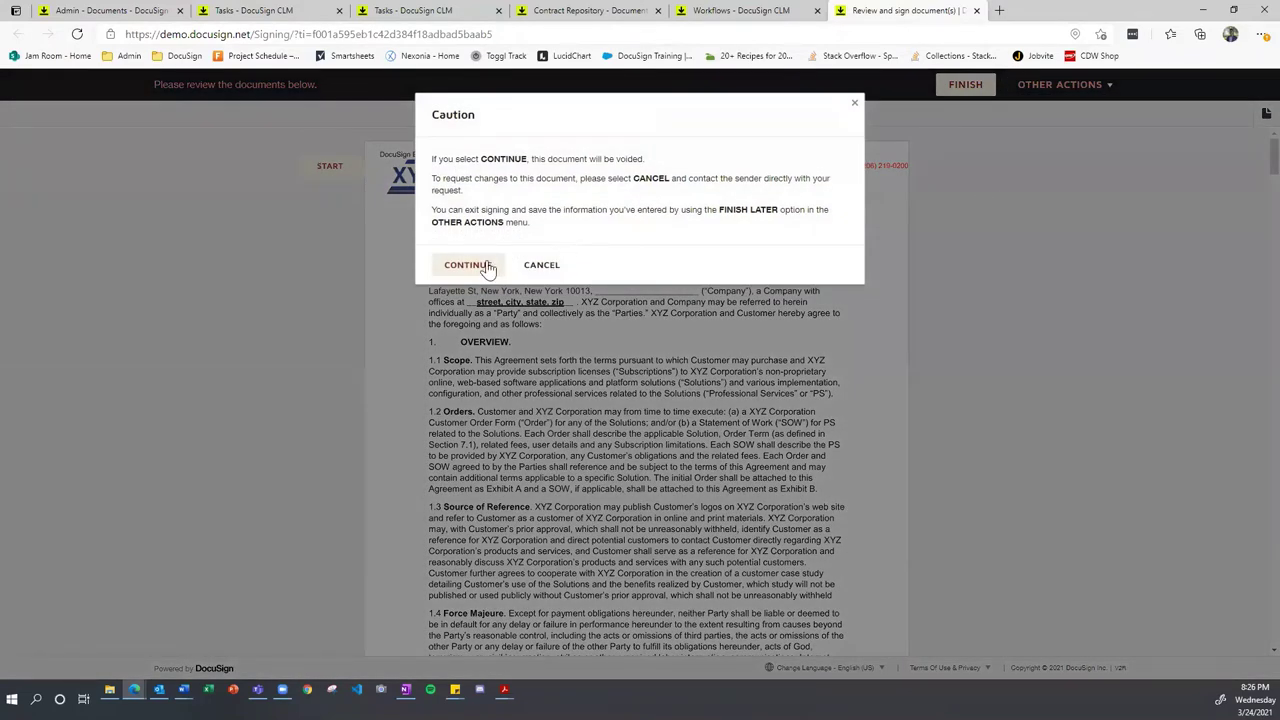
{"action": "left_click", "coordinate": [467, 265]}
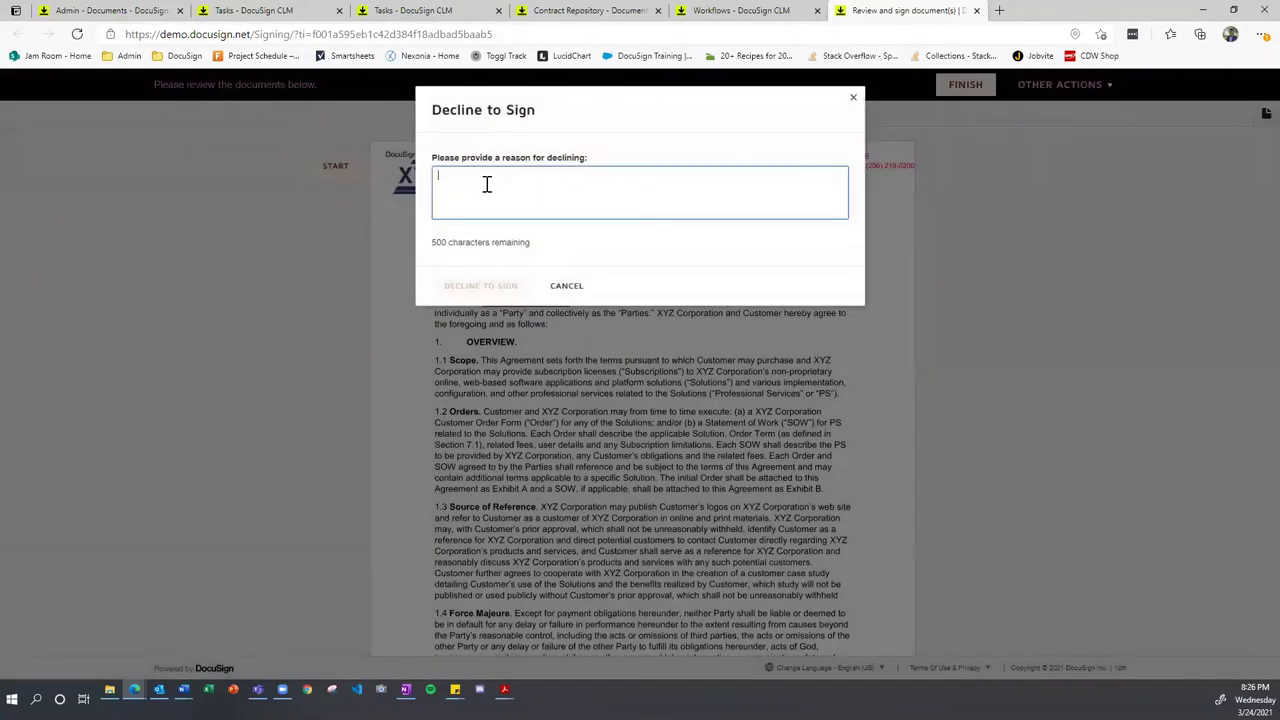
{"action": "type", "text": "The contract is "}
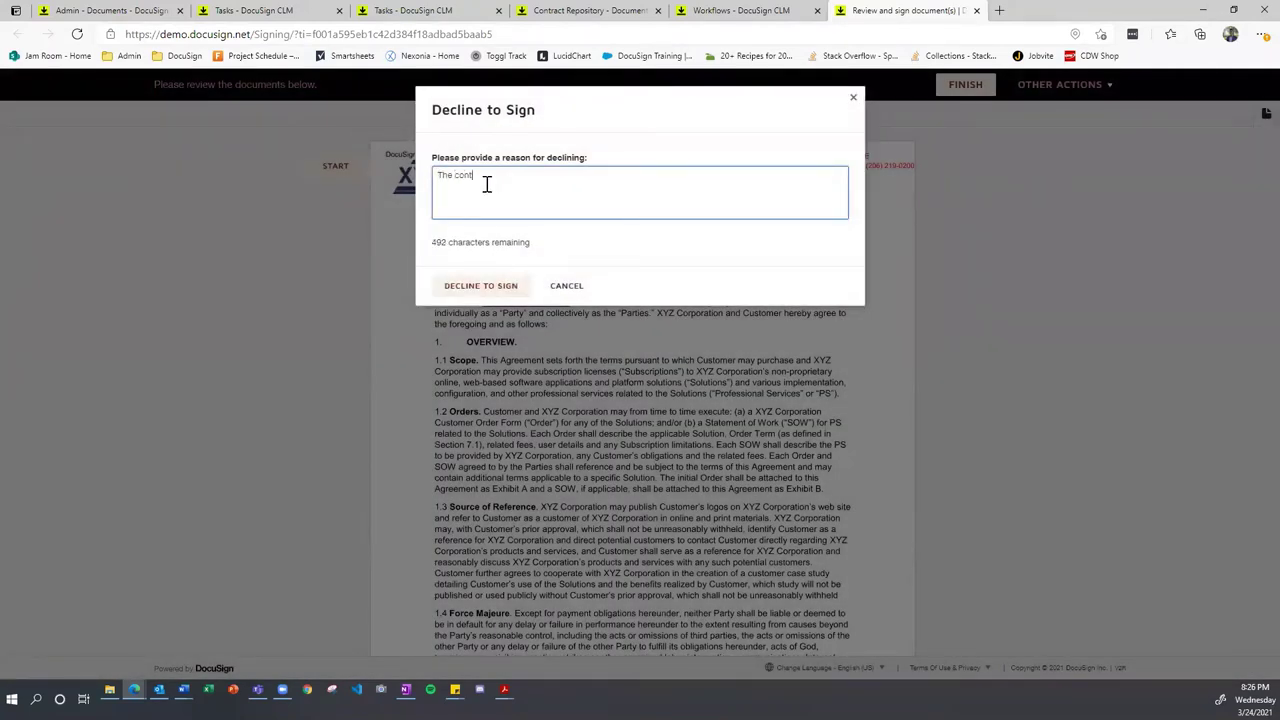
{"action": "type", "text": "incomplete!"}
{"action": "left_click", "coordinate": [507, 286]}
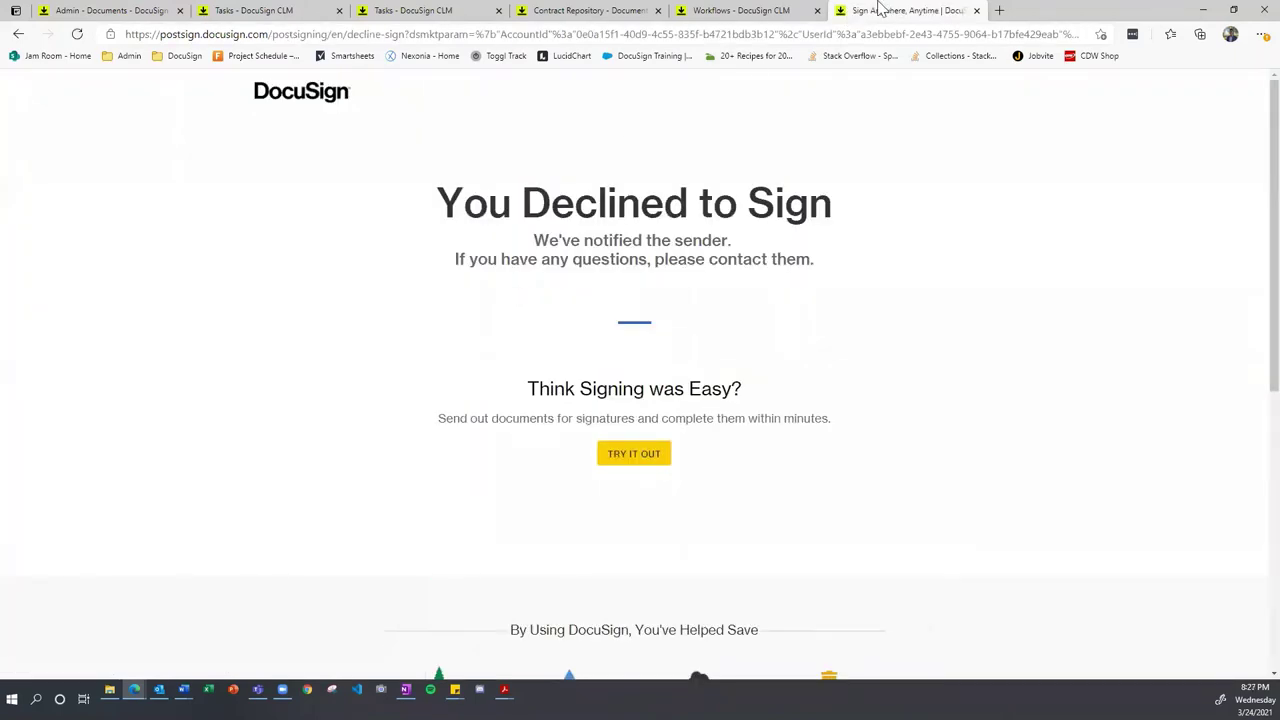
{"action": "left_click", "coordinate": [975, 11]}
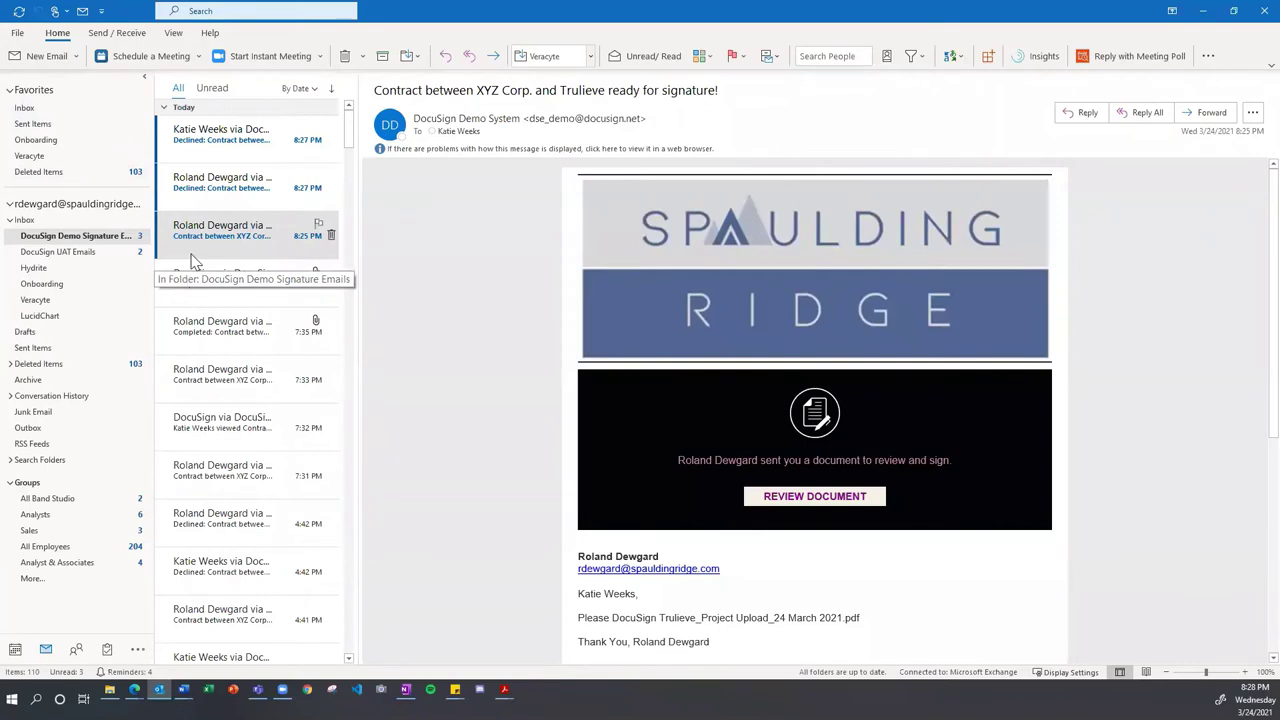
Step: Review the two new Declined notifications for the Trulieve contract in Outlook, including the reason given for declining
{"action": "left_click", "coordinate": [208, 199]}
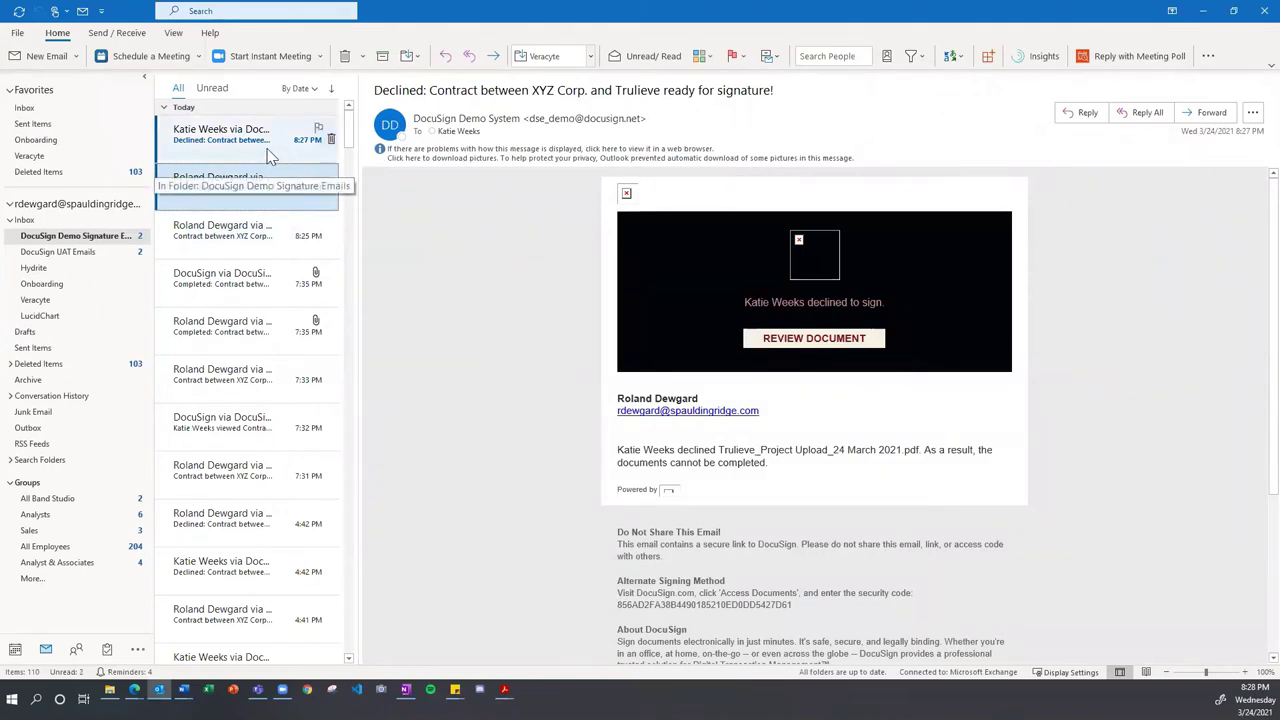
{"action": "left_click", "coordinate": [268, 155]}
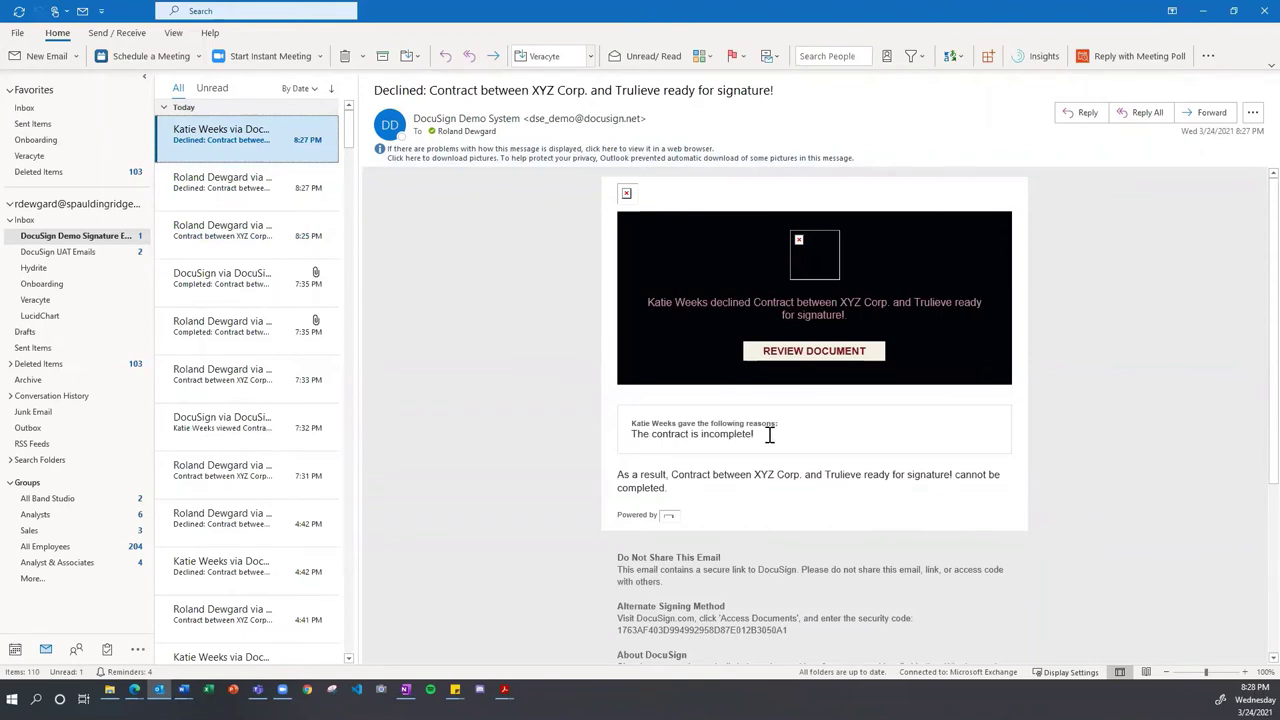
{"action": "left_click_drag", "start_coordinate": [766, 434], "coordinate": [631, 435]}
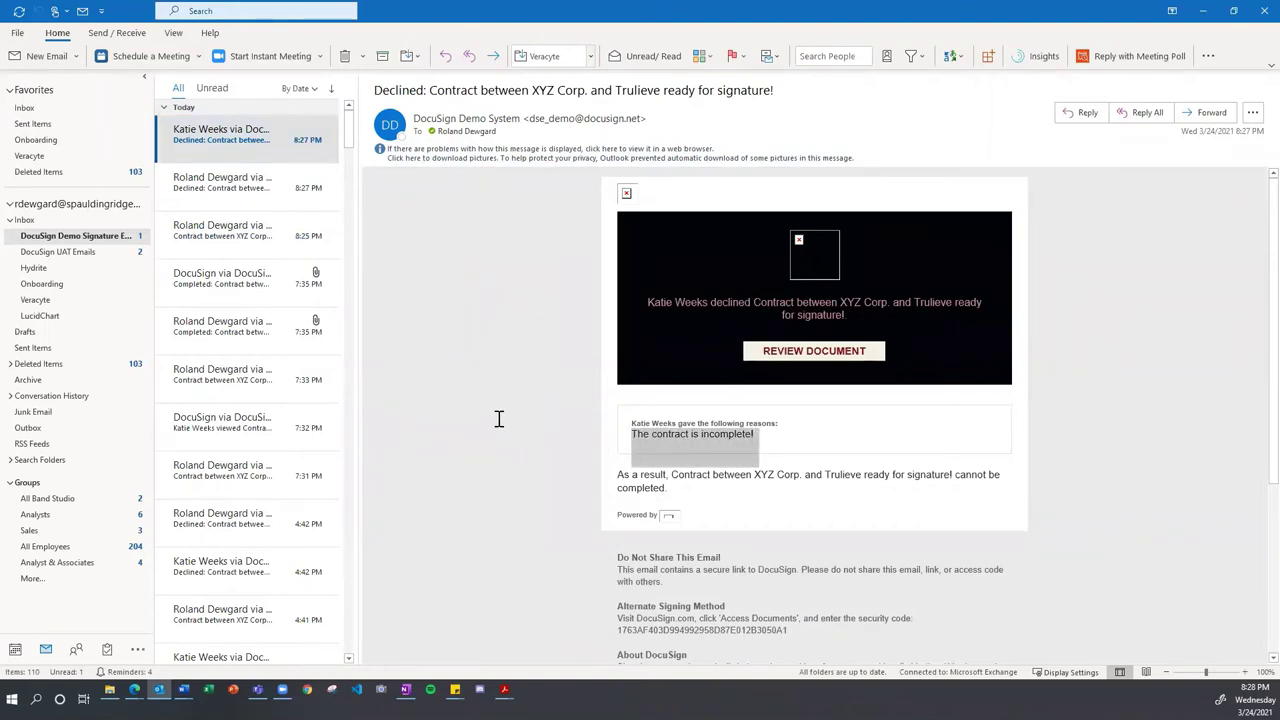
{"action": "left_click", "coordinate": [290, 190]}
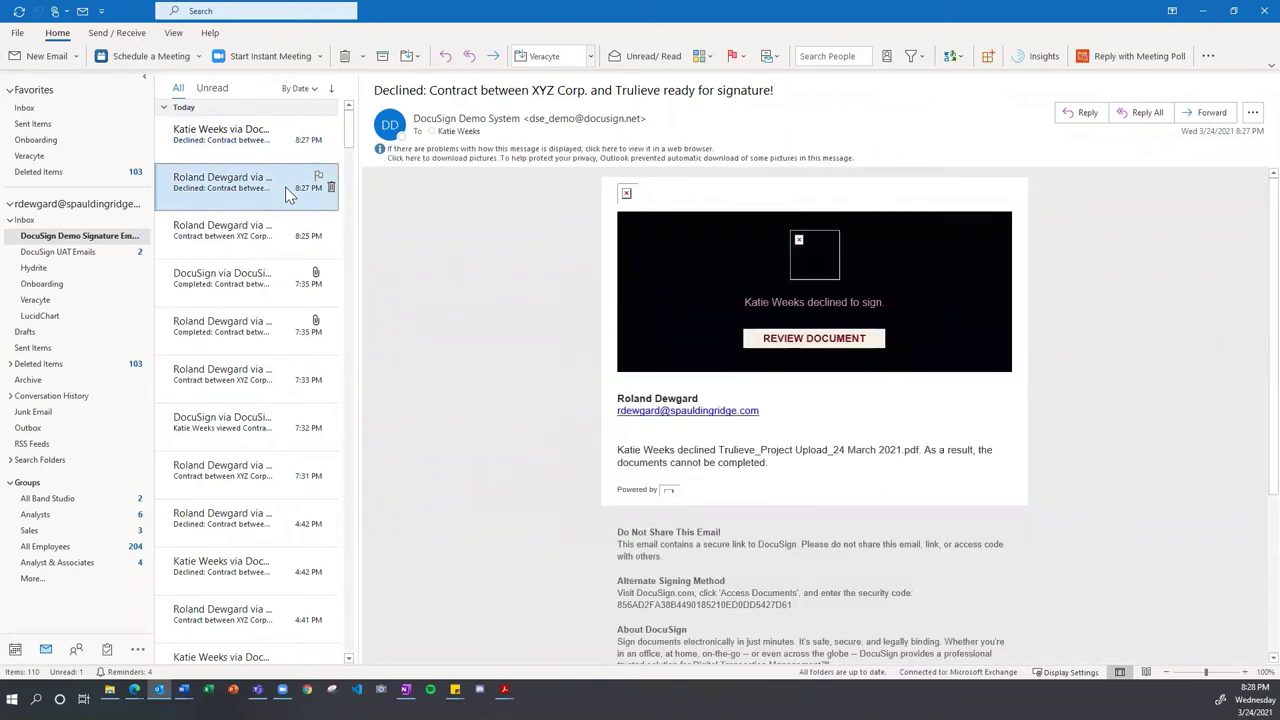
{"action": "left_click", "coordinate": [330, 140]}
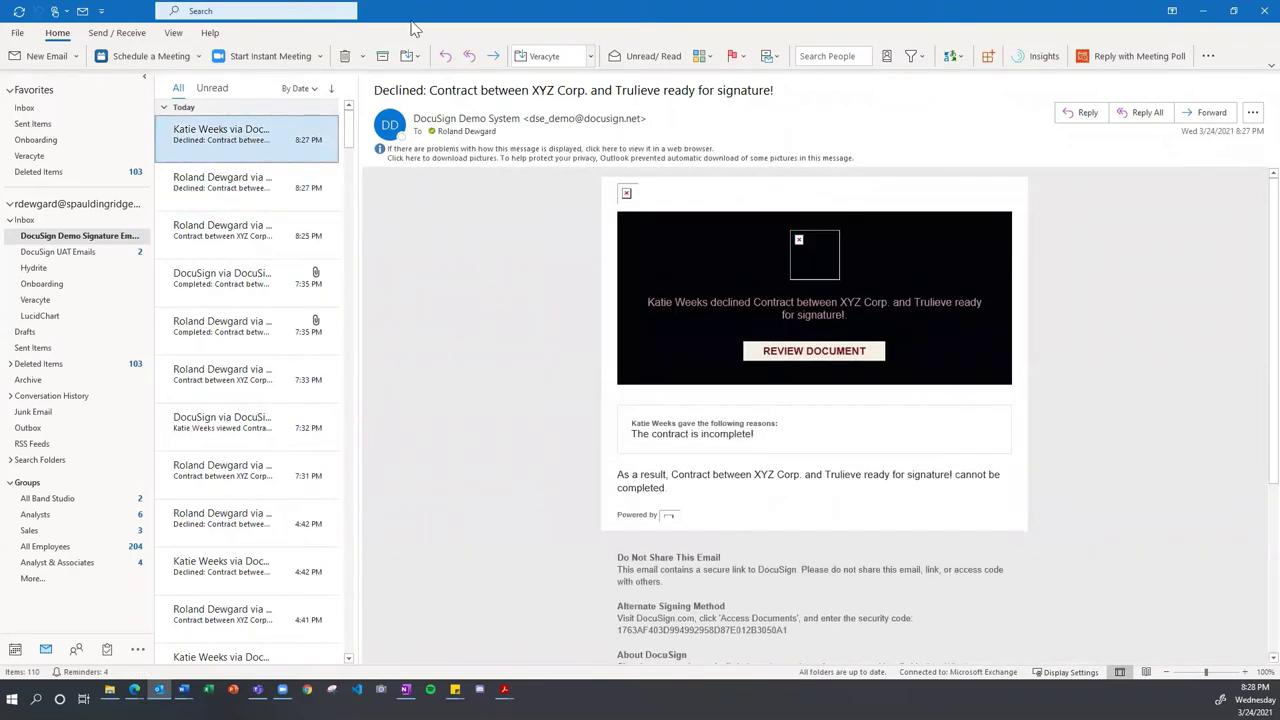
Step: Switch to DocuSign CLM, open the Legal Decision Hub task for the Trulieve contract and review its decision options
{"action": "key", "text": "alt+Tab"}
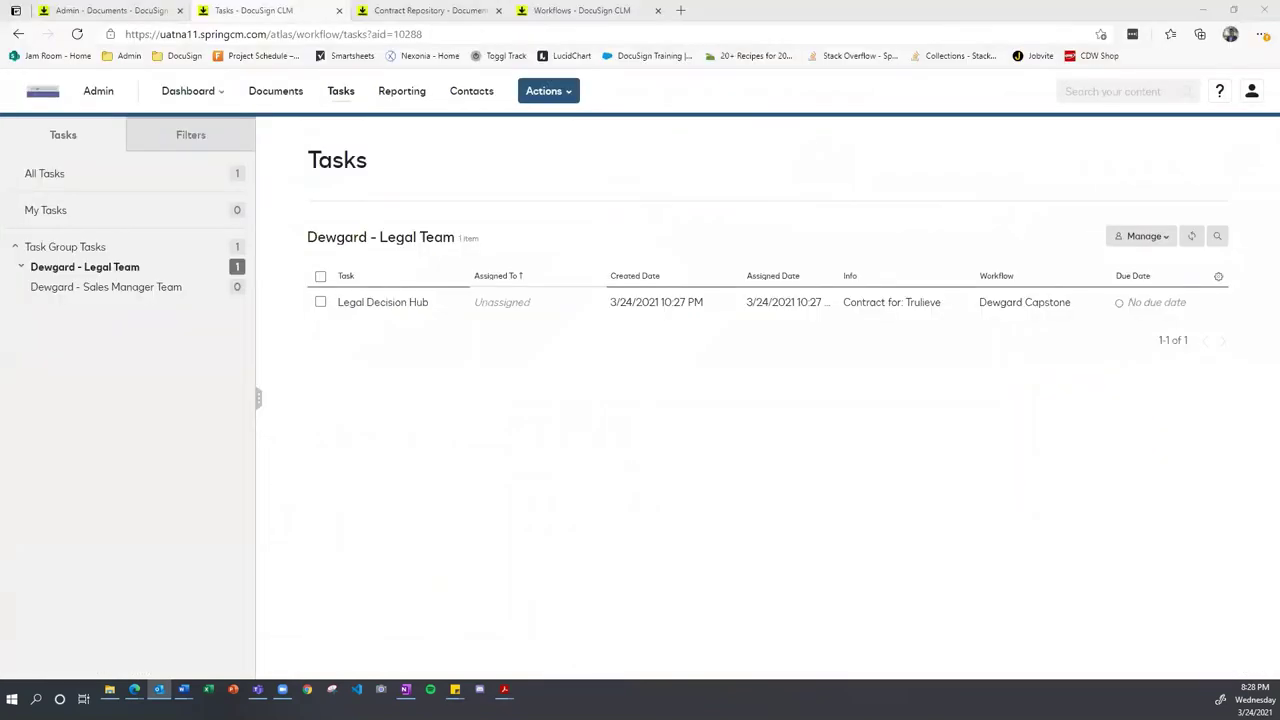
{"action": "left_click", "coordinate": [418, 312]}
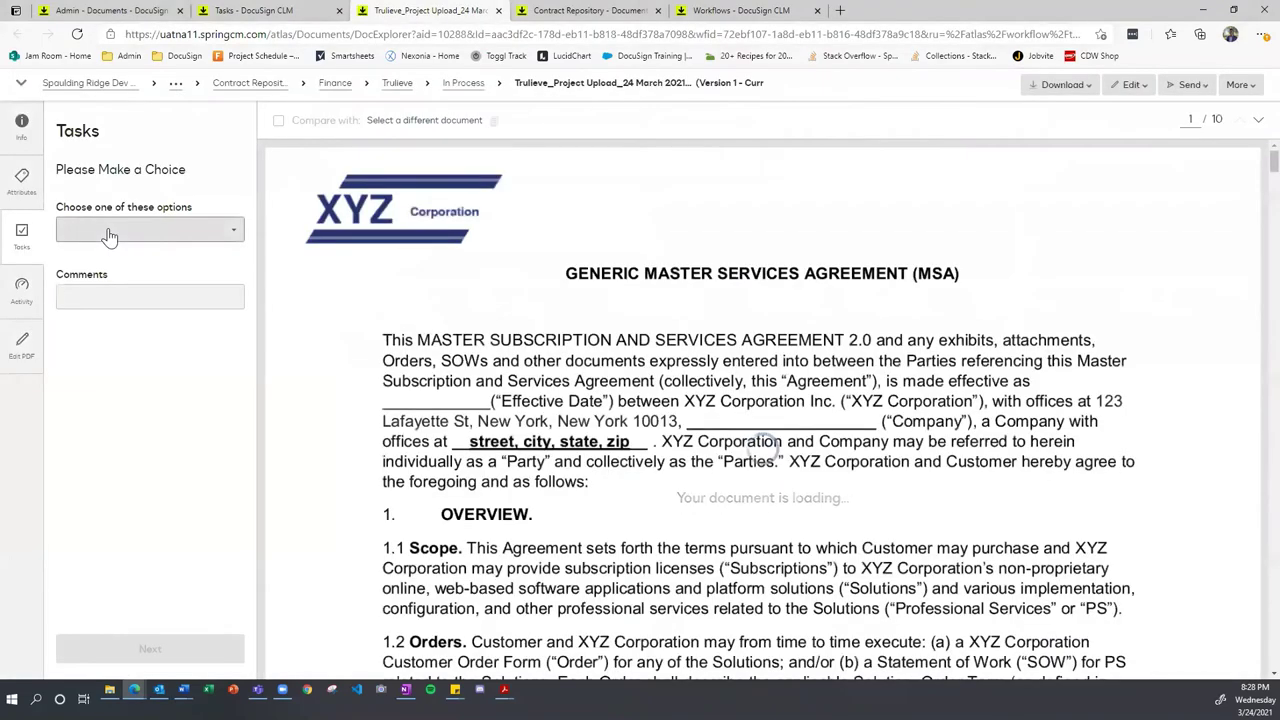
{"action": "left_click", "coordinate": [108, 232]}
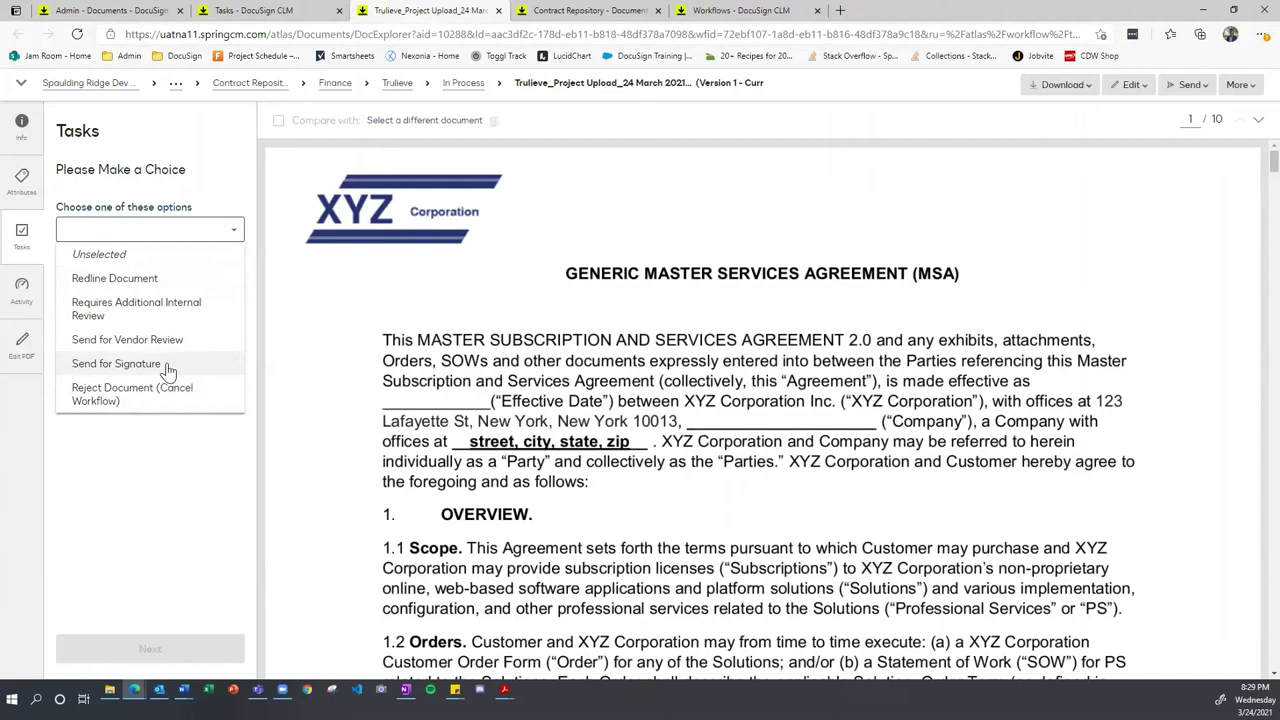
{"action": "left_click", "coordinate": [132, 394]}
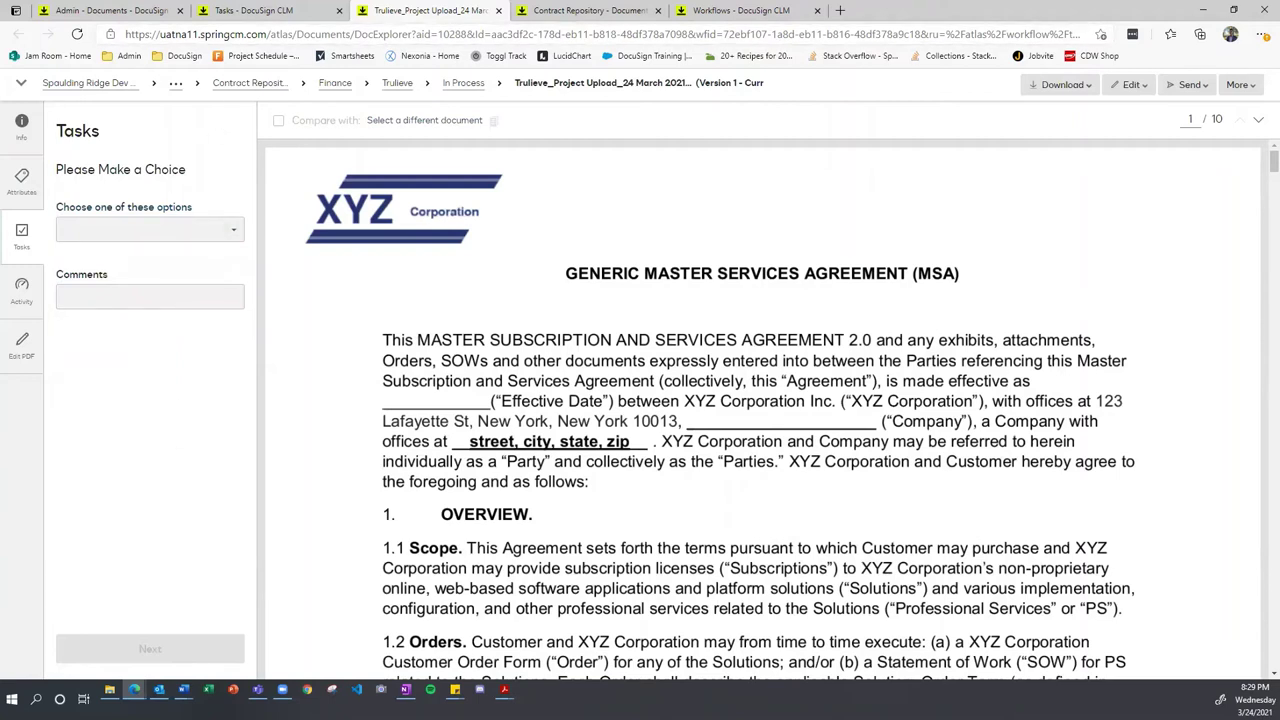
Step: Go to the CLM administration area and open the list of Document Generation forms
{"action": "left_click", "coordinate": [250, 10]}
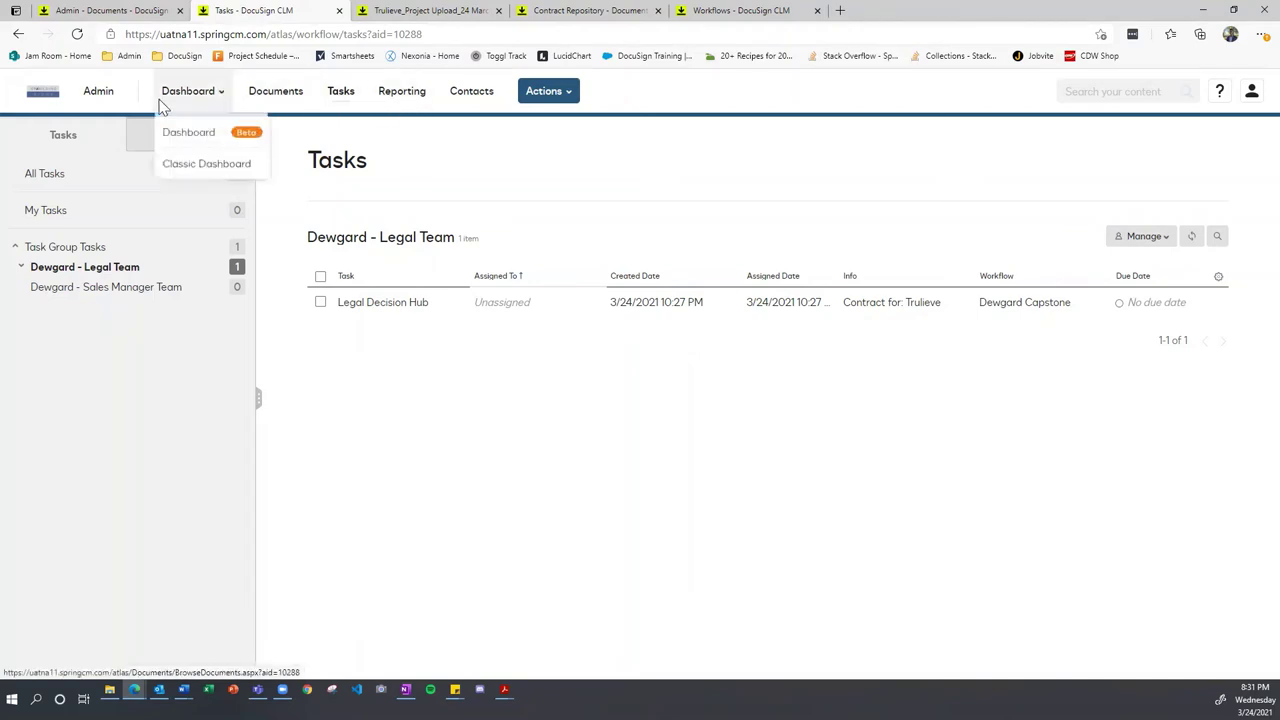
{"action": "left_click", "coordinate": [118, 100]}
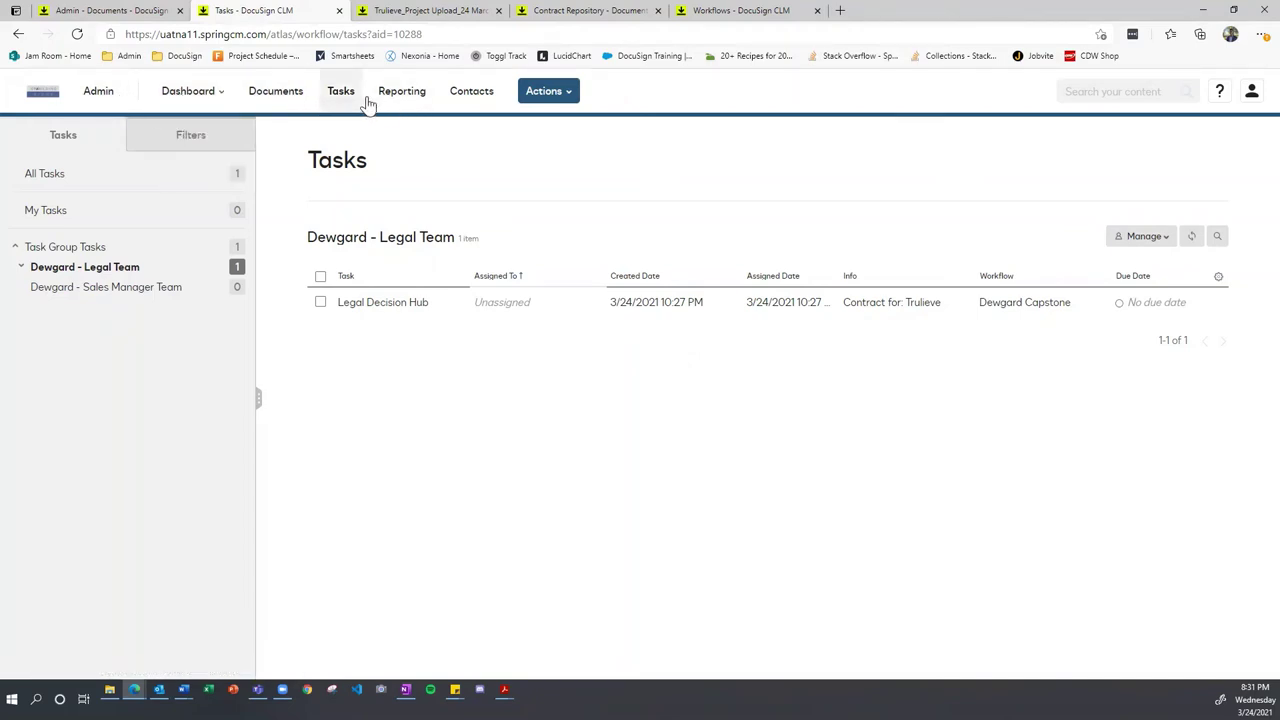
{"action": "left_click", "coordinate": [98, 95]}
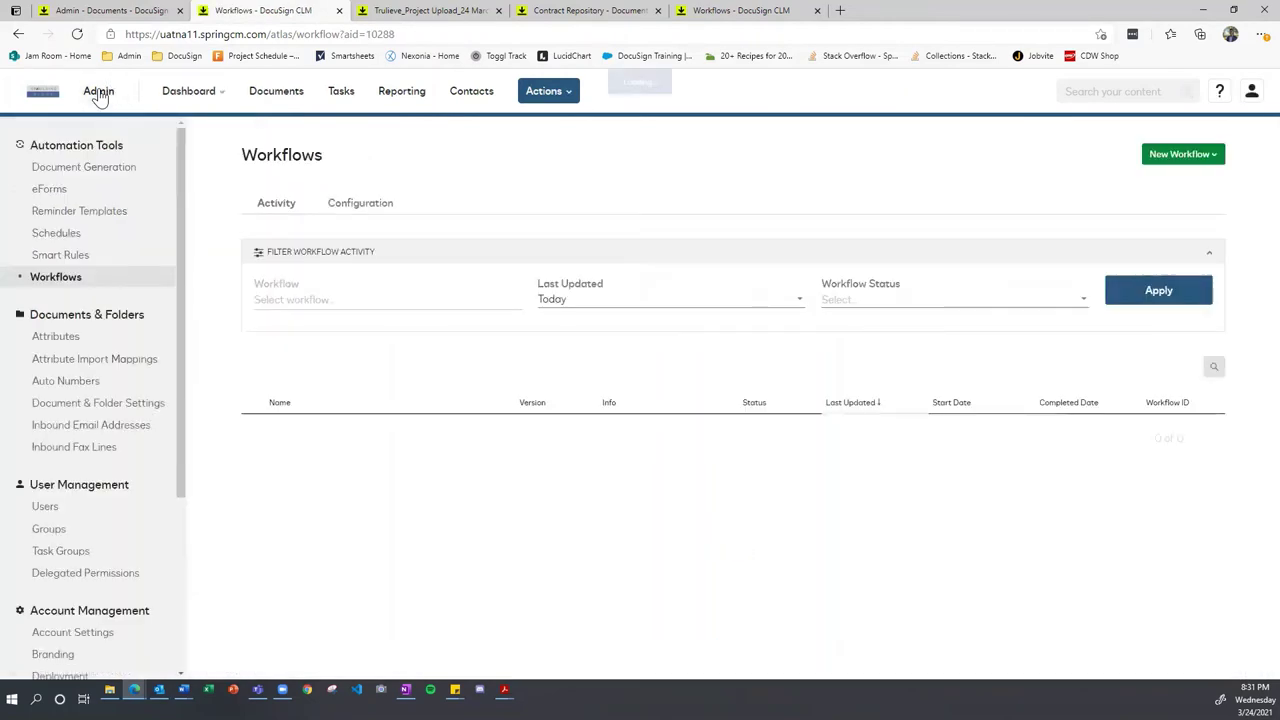
{"action": "left_click", "coordinate": [69, 170]}
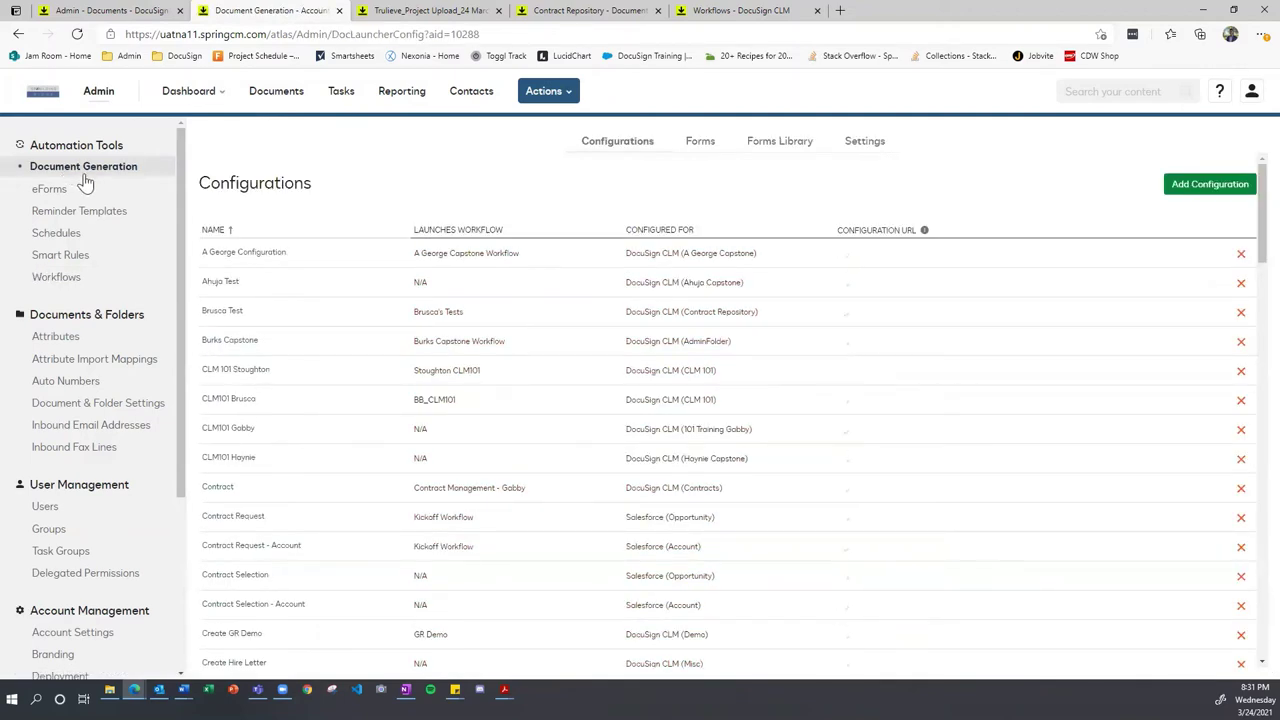
{"action": "left_click", "coordinate": [700, 142]}
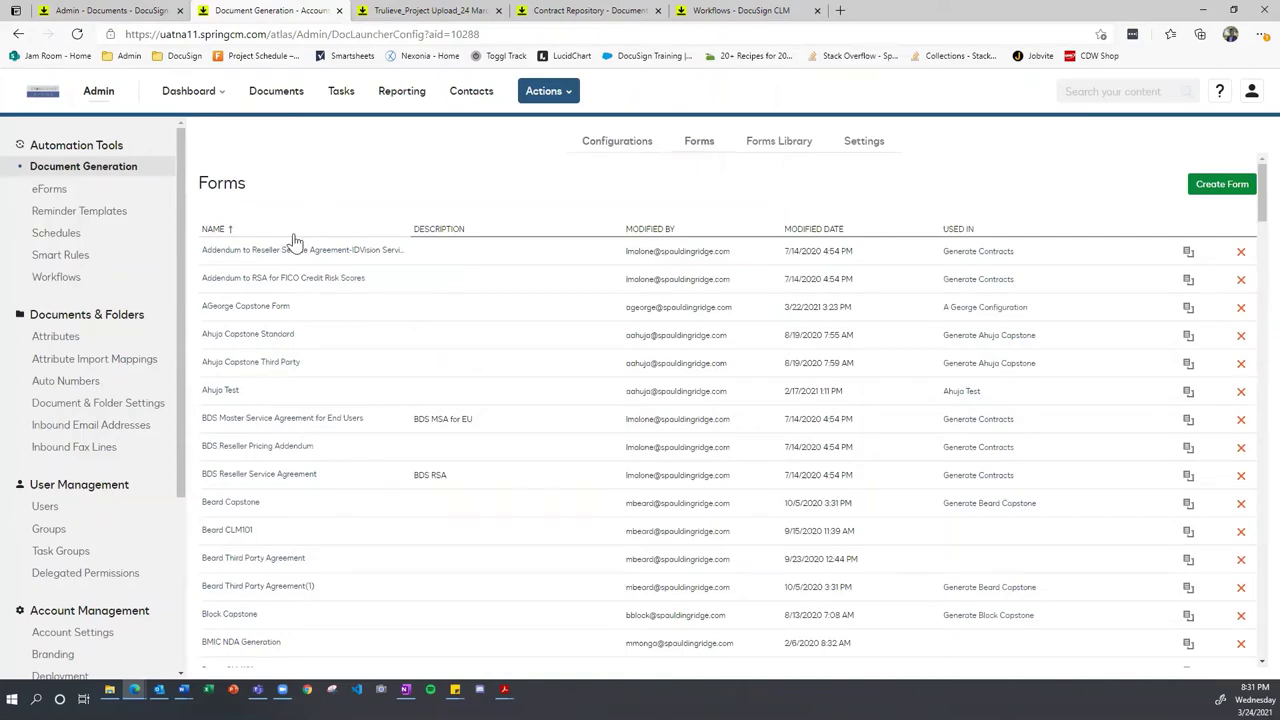
Step: Open the signed-in user's own Capstone form and its Third-Party Upload version for configuration
{"action": "scroll", "coordinate": [316, 270], "scroll_direction": "down", "scroll_amount": 4}
{"action": "scroll", "coordinate": [316, 270], "scroll_direction": "down", "scroll_amount": 4}
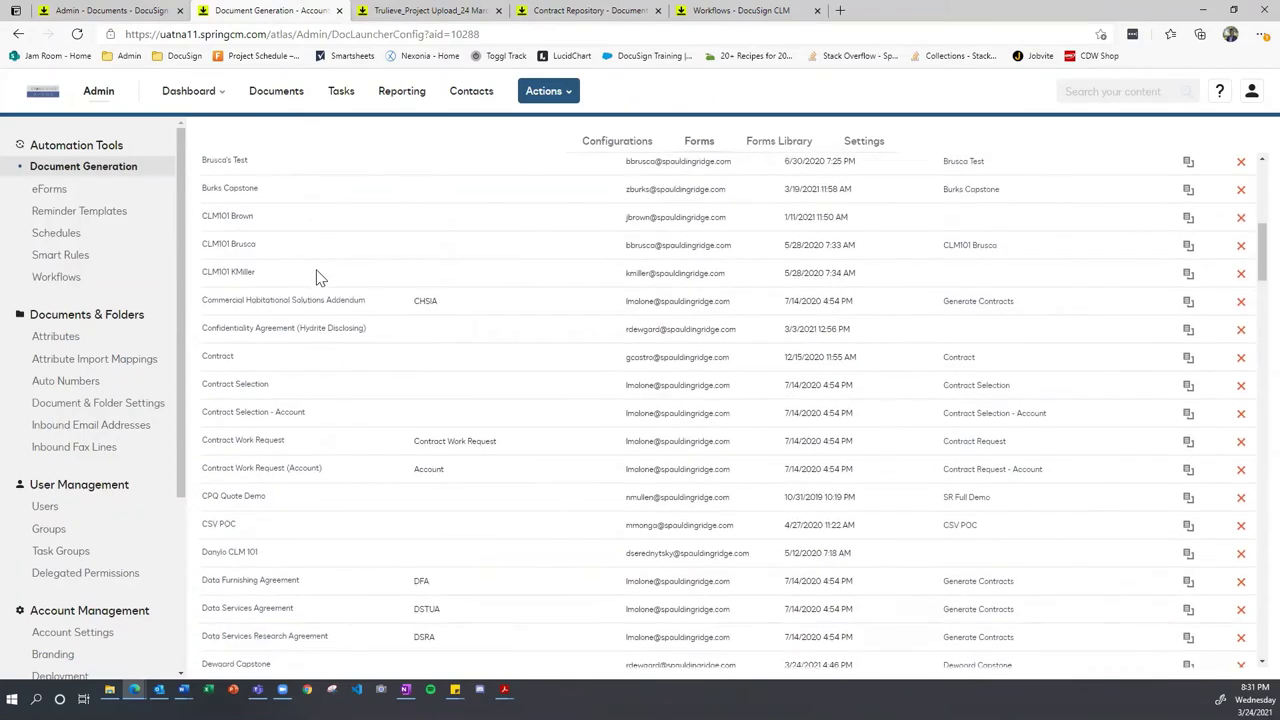
{"action": "scroll", "coordinate": [316, 270], "scroll_direction": "down", "scroll_amount": 2}
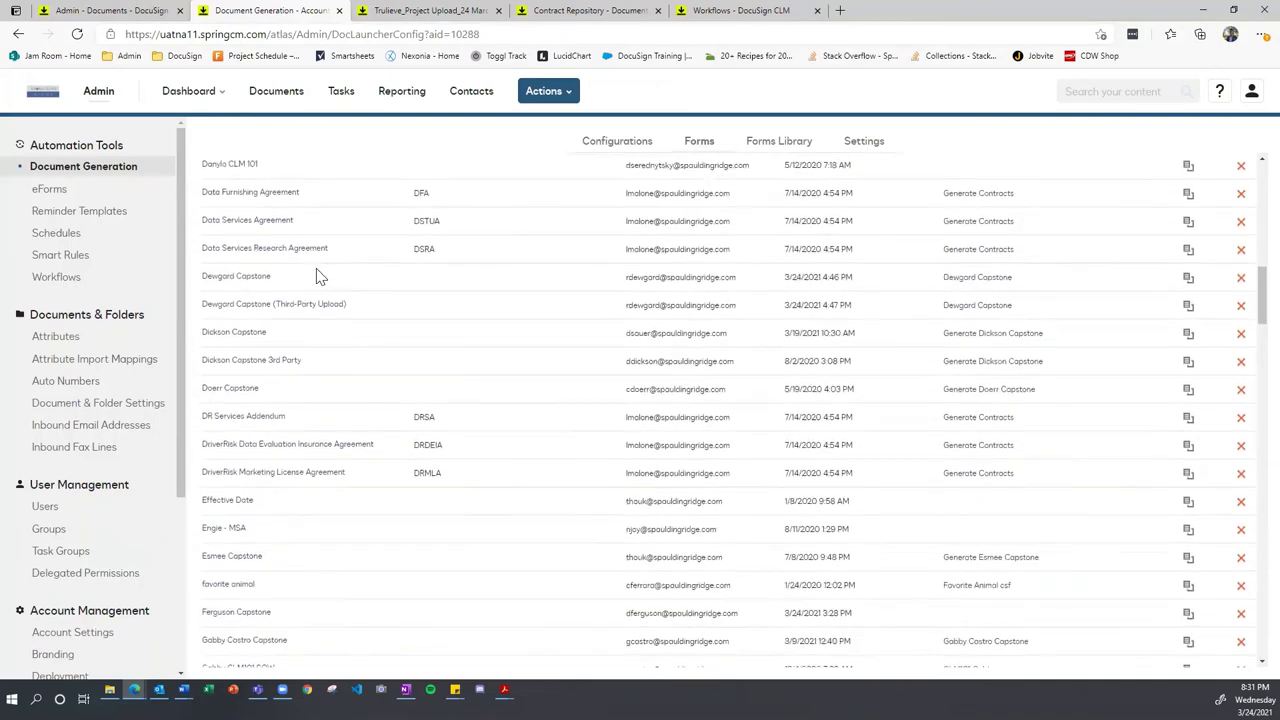
{"action": "left_click", "coordinate": [252, 286]}
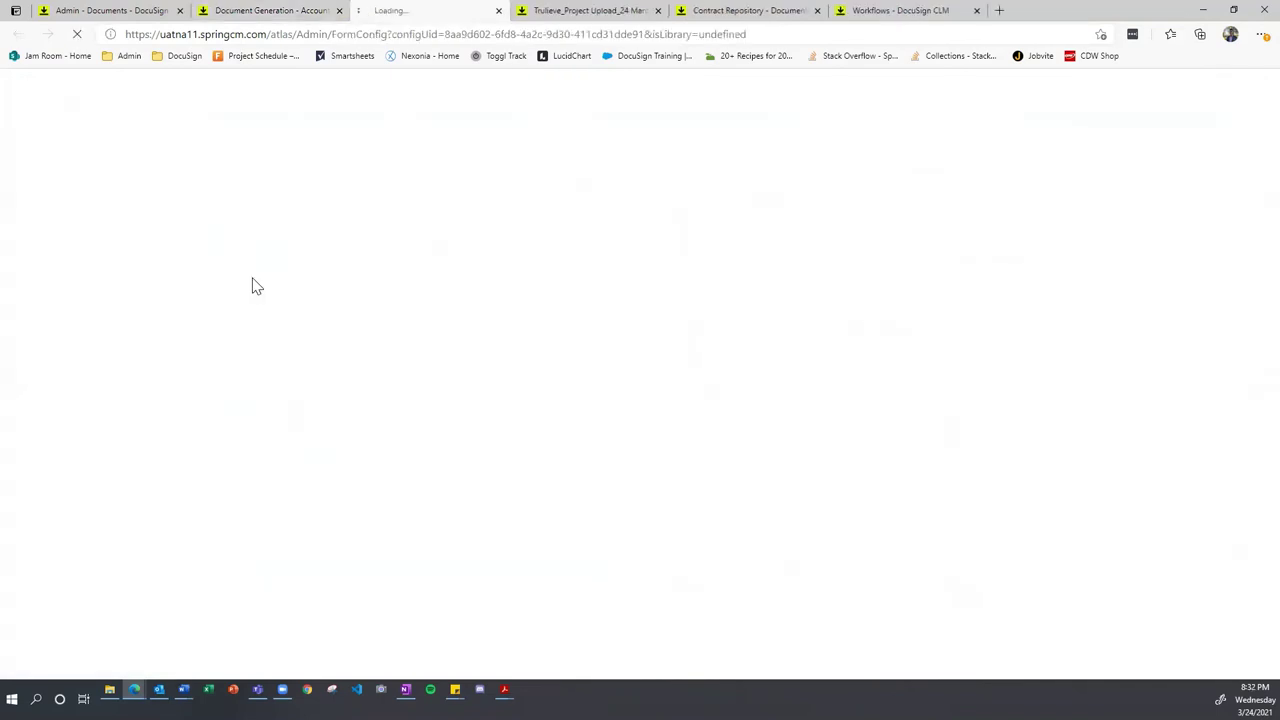
{"action": "left_click", "coordinate": [290, 12]}
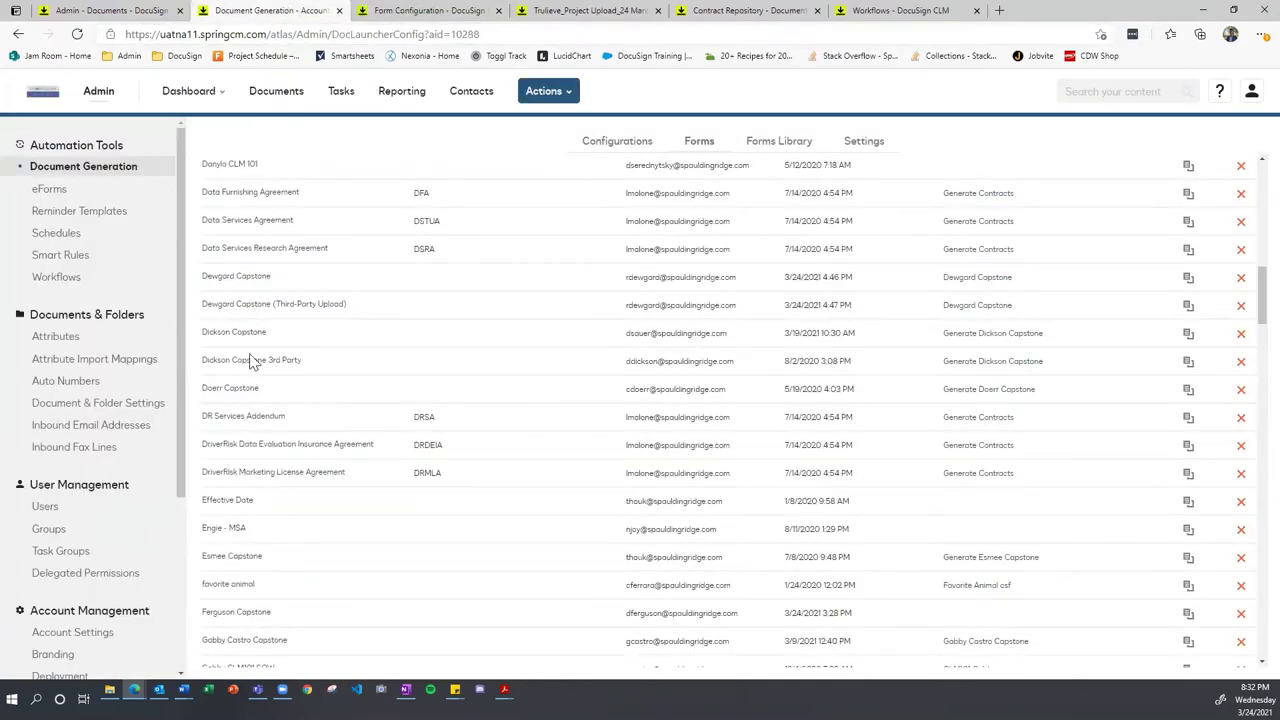
{"action": "left_click", "coordinate": [290, 313]}
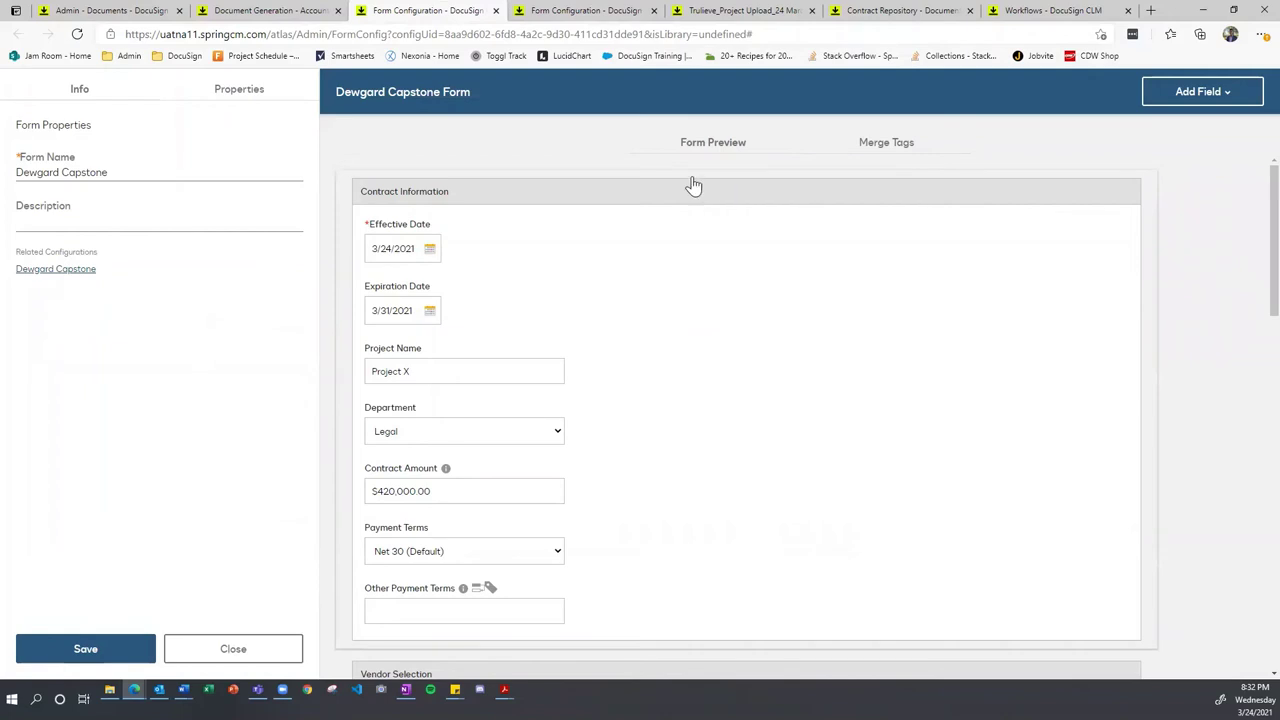
Step: Examine the Effective Date field's settings in the Capstone form, including its default value and Microsoft Word date format options
{"action": "left_click", "coordinate": [512, 260]}
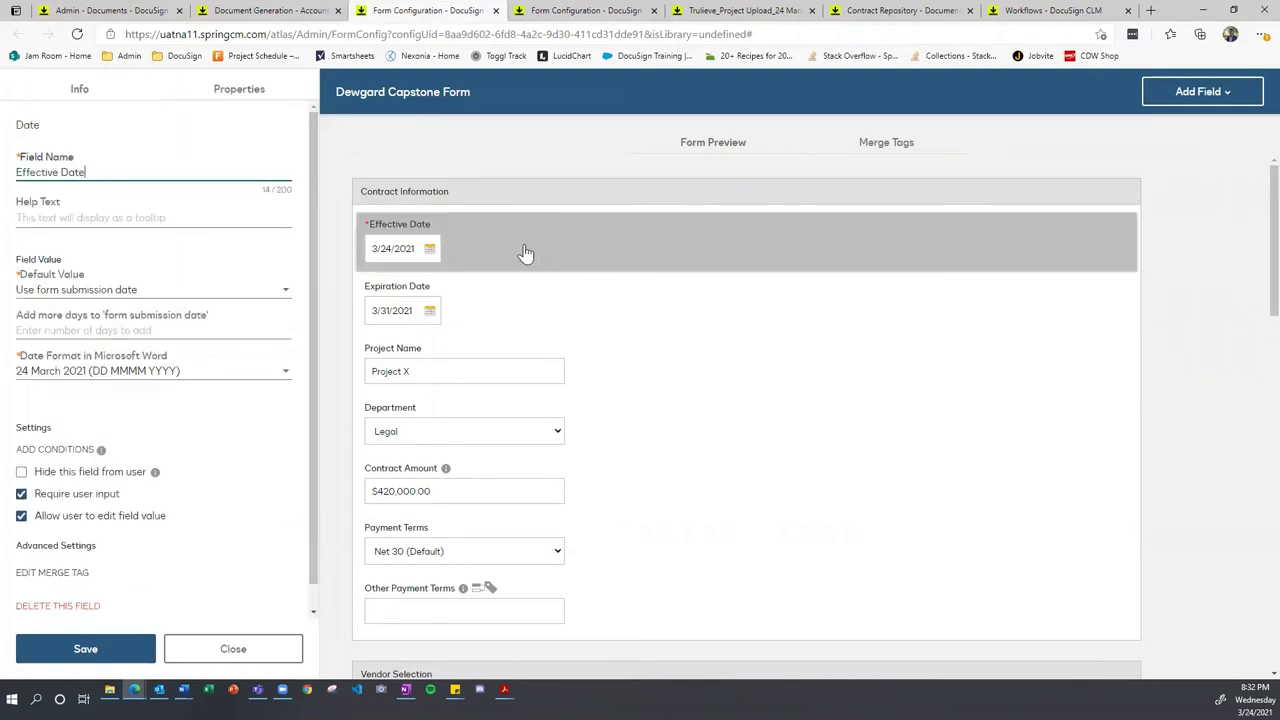
{"action": "left_click", "coordinate": [100, 174]}
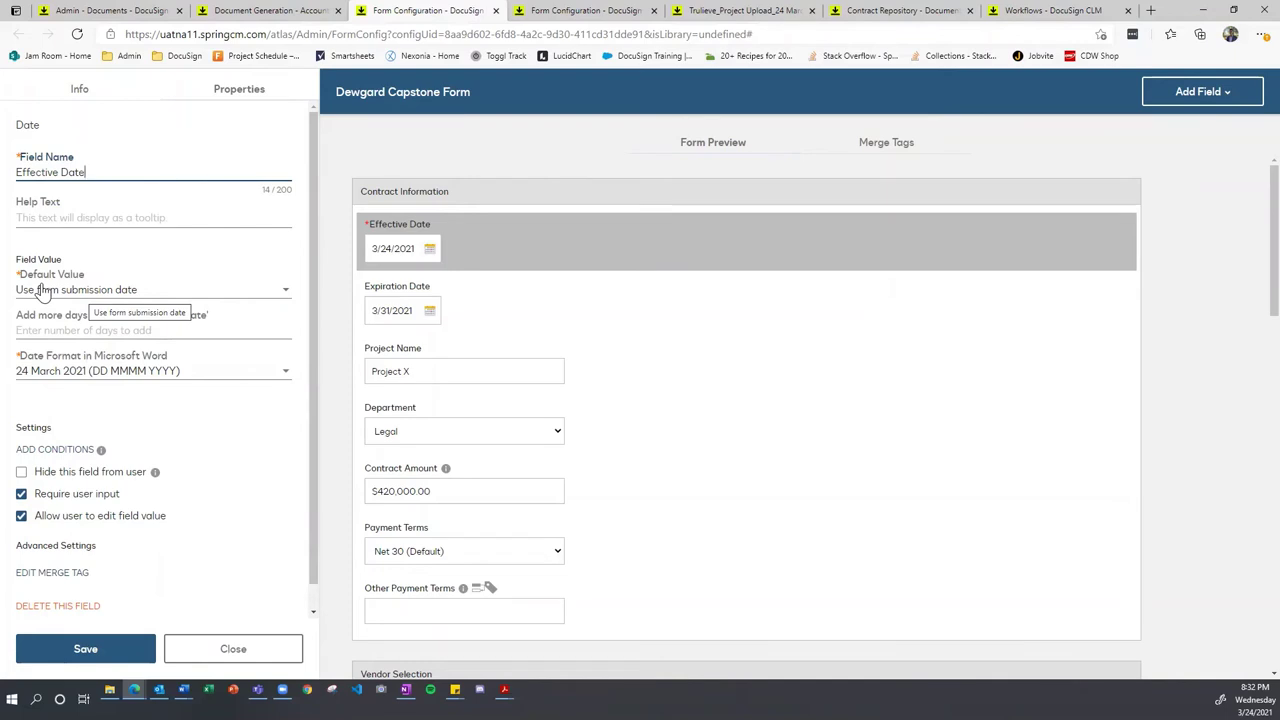
{"action": "left_click", "coordinate": [241, 296]}
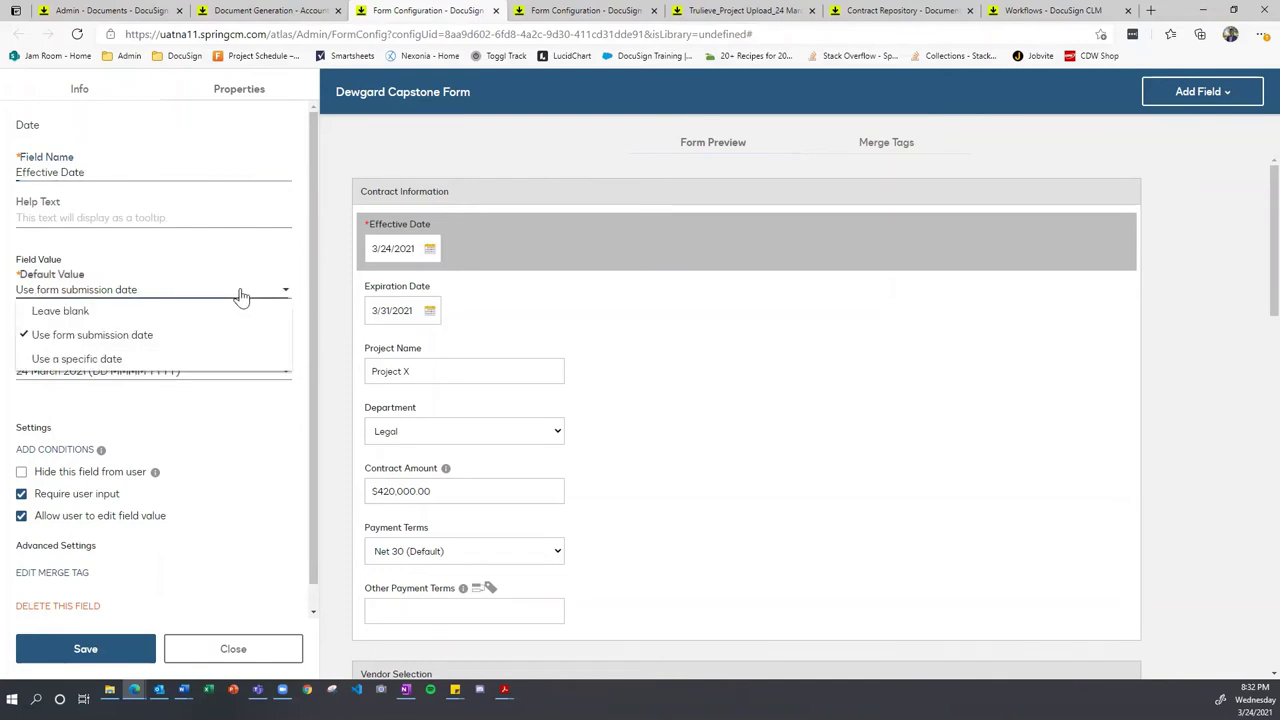
{"action": "left_click", "coordinate": [153, 265]}
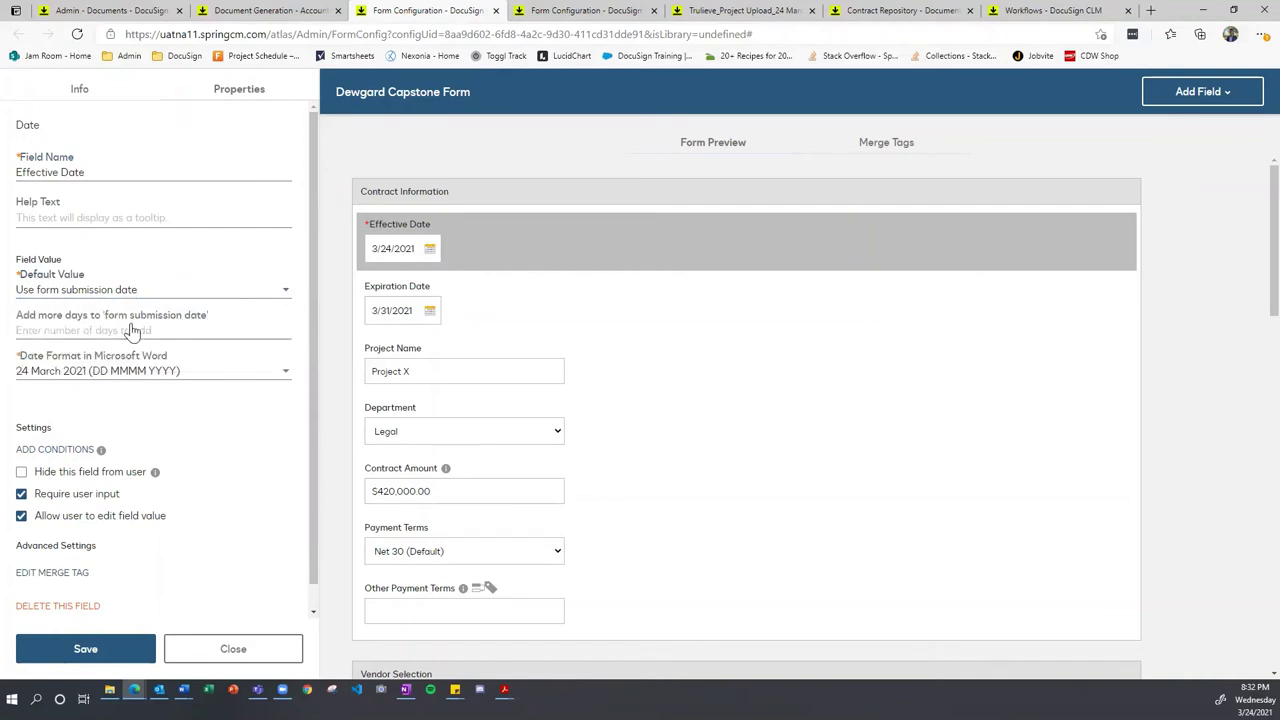
{"action": "left_click", "coordinate": [271, 377]}
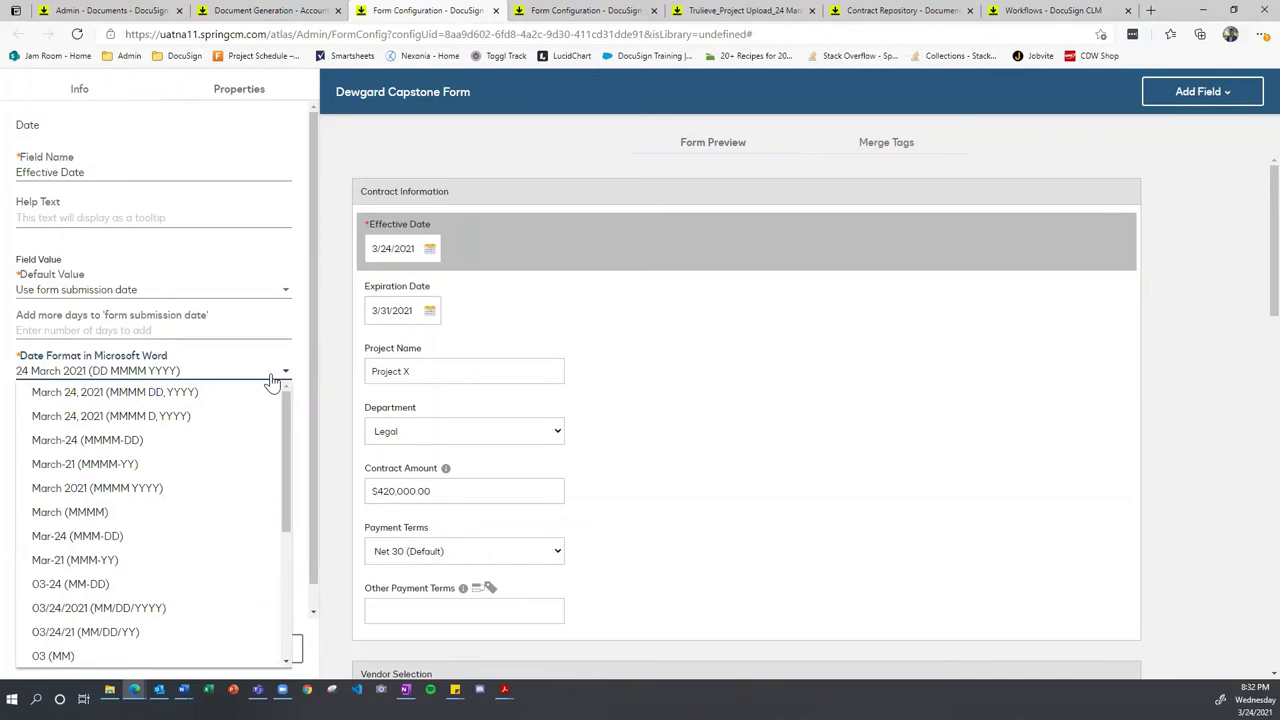
{"action": "left_click", "coordinate": [271, 380]}
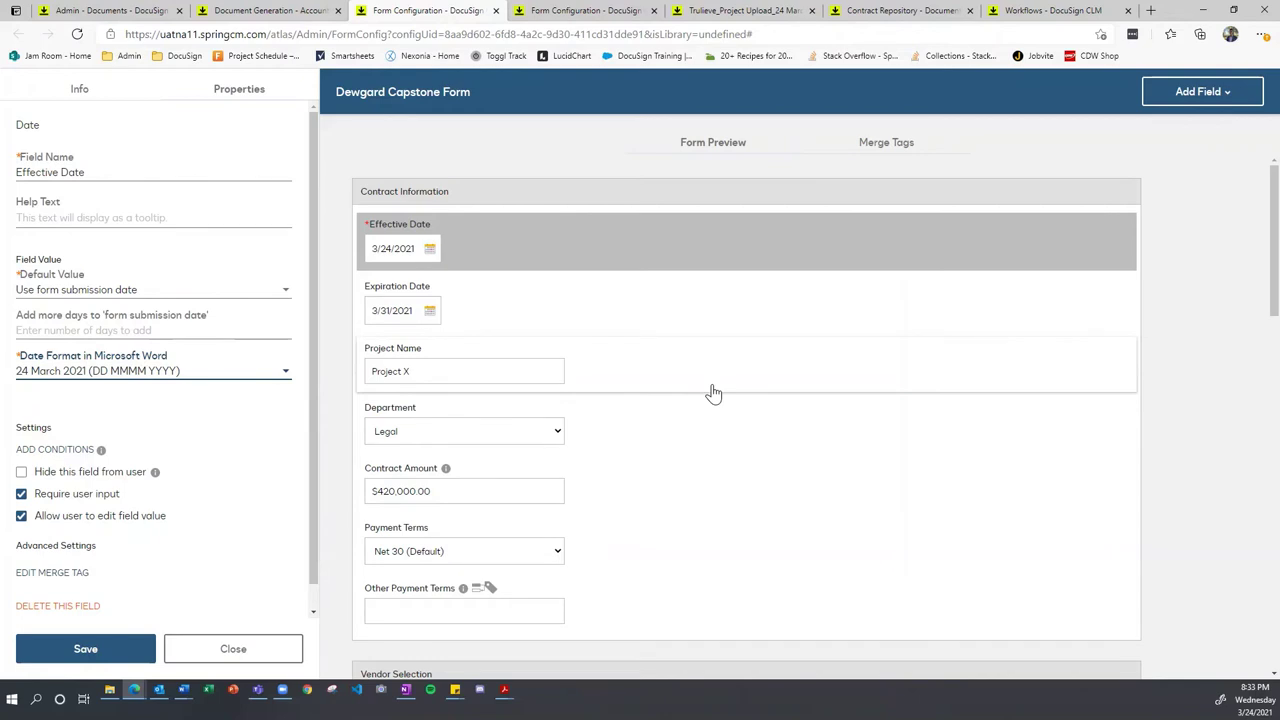
Step: Examine the Contract Amount currency field's settings and its default value in the Capstone form
{"action": "left_click", "coordinate": [607, 492]}
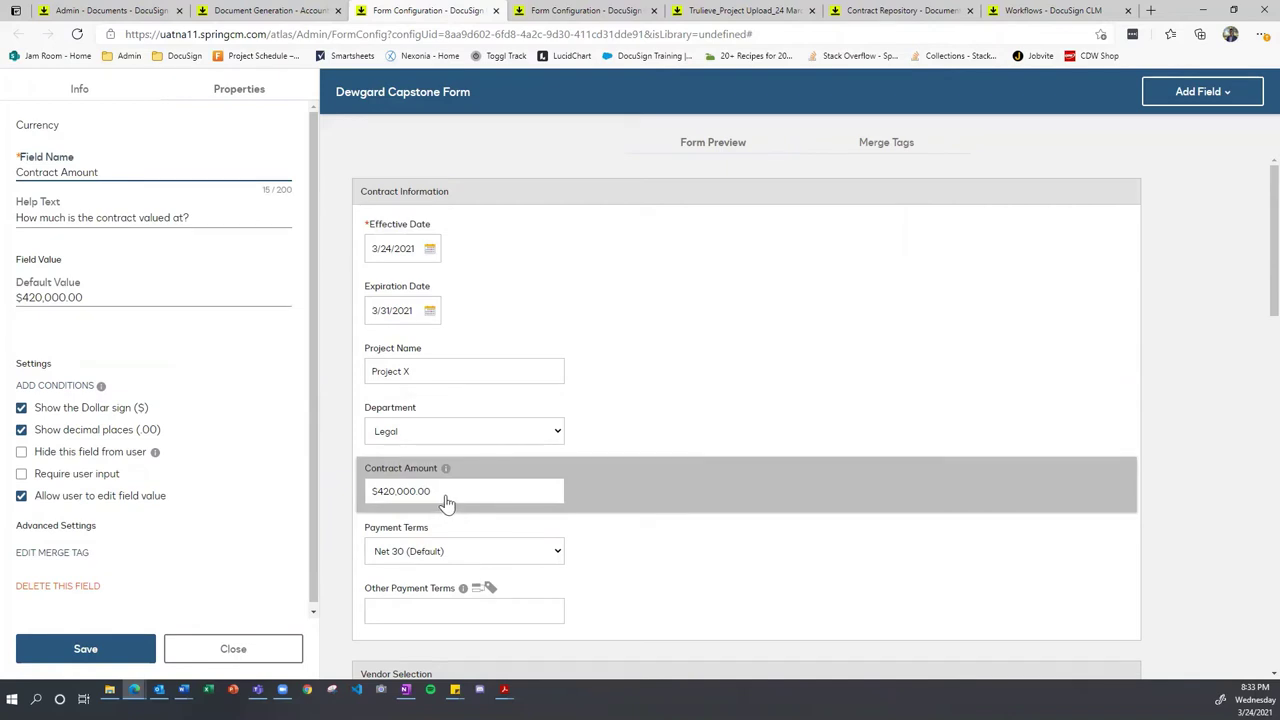
{"action": "left_click", "coordinate": [436, 490]}
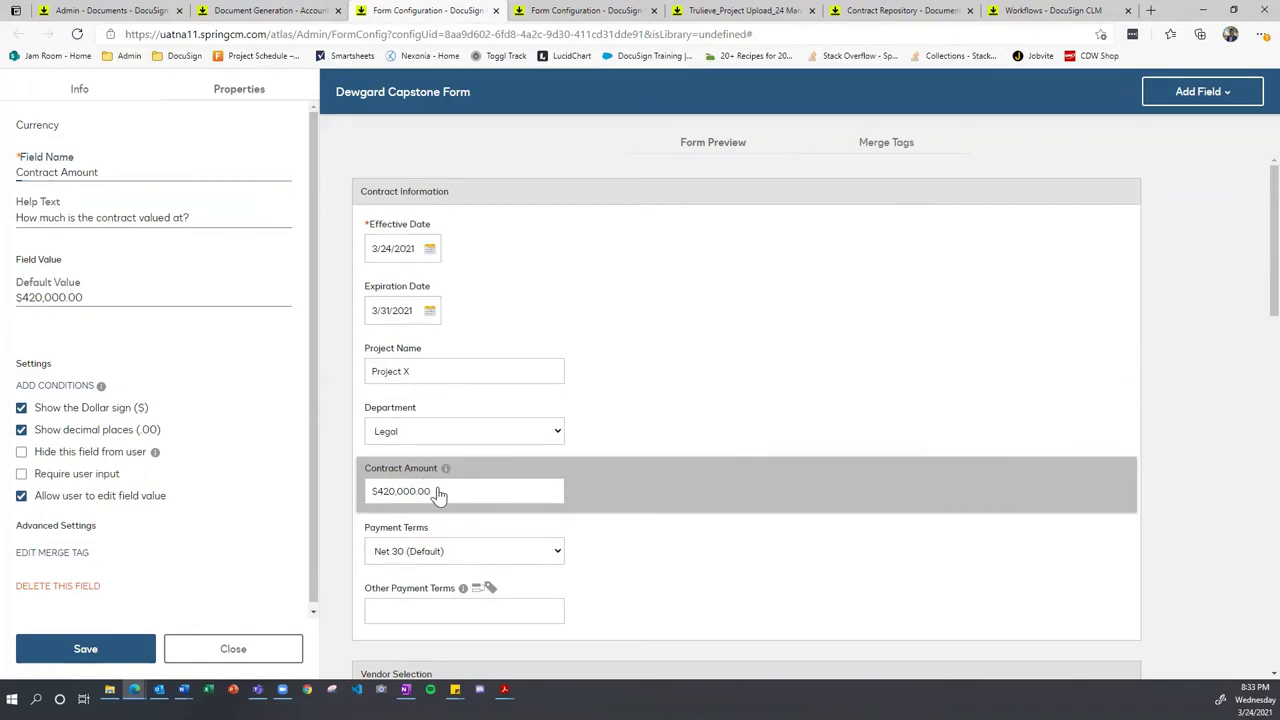
{"action": "triple_click", "coordinate": [99, 292]}
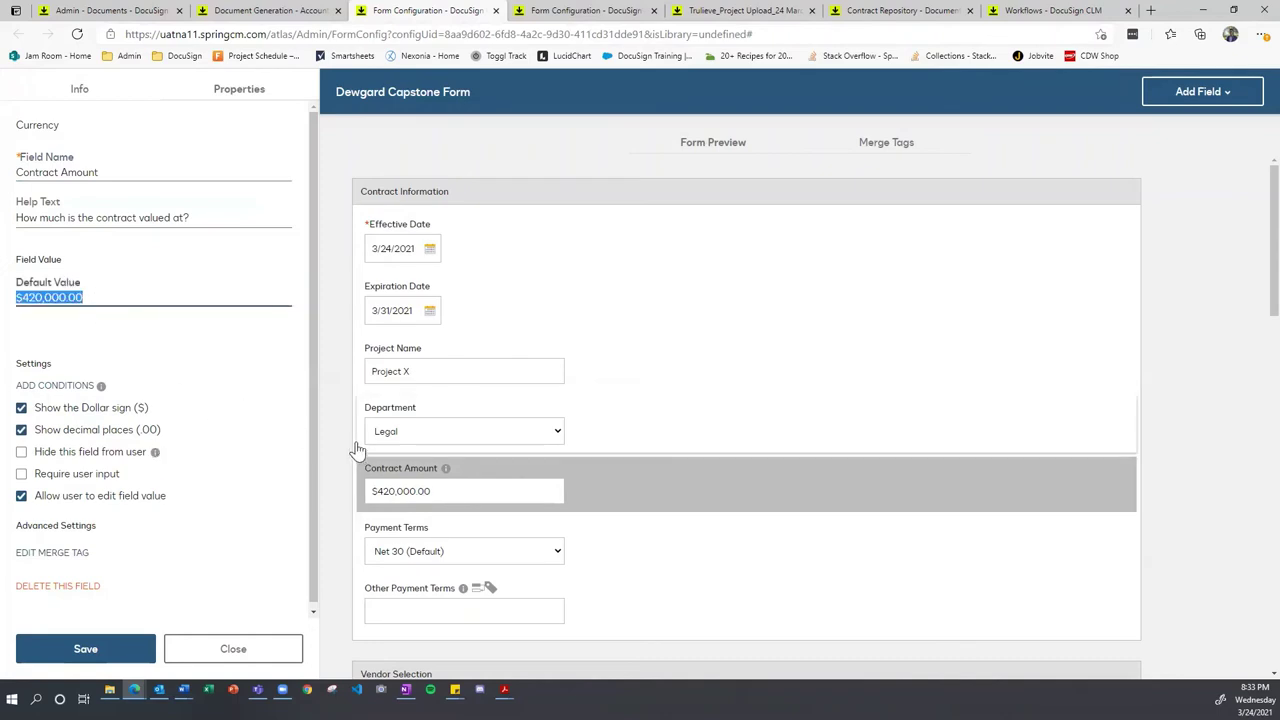
Step: Clear the Contract Amount field's default value, make user input required, and stop users from editing the field value
{"action": "key", "text": "BackSpace"}
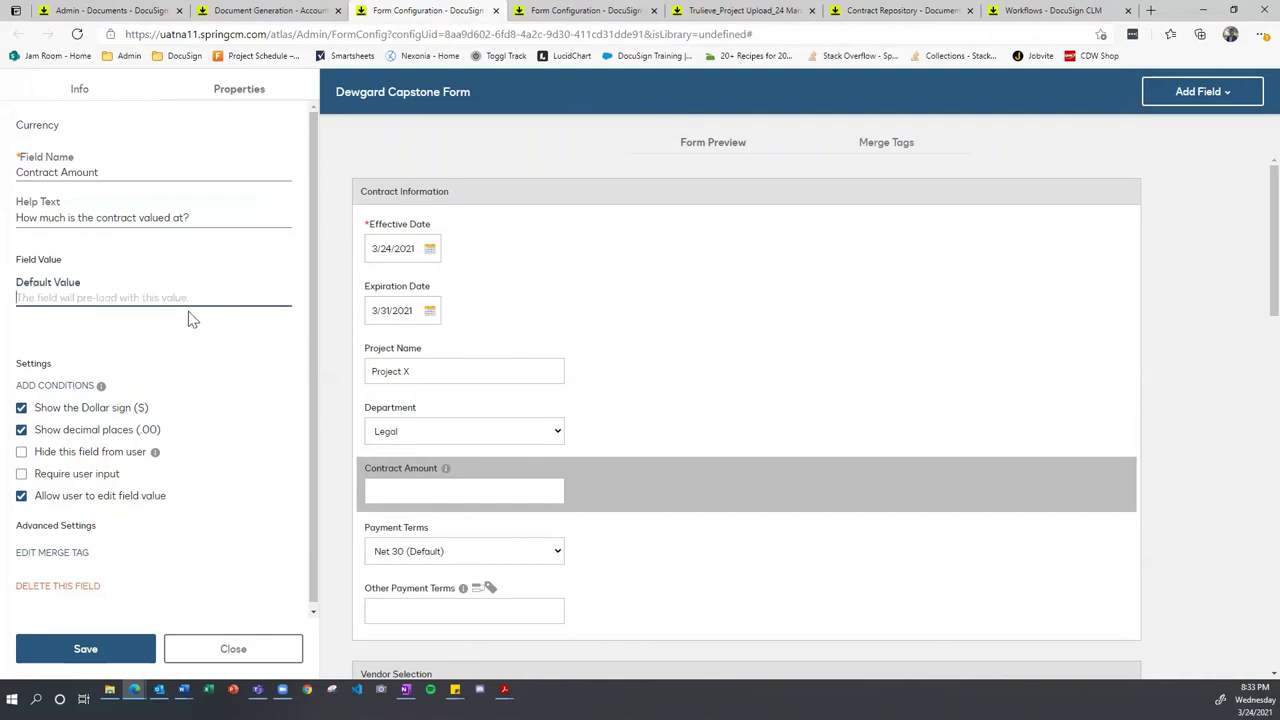
{"action": "left_click", "coordinate": [23, 477]}
{"action": "left_click", "coordinate": [23, 497]}
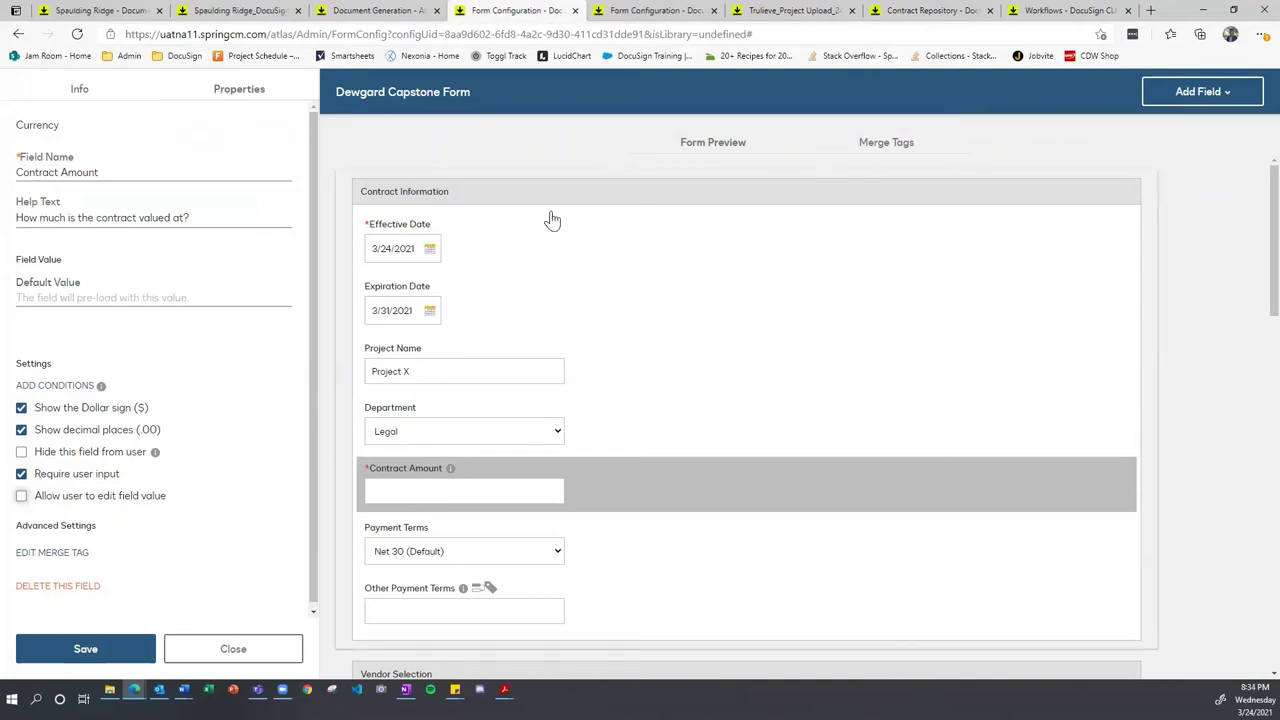
Step: Review the Payment Terms dropdown options, keep Net 30 (Default) as the default choice, and save the options
{"action": "scroll", "coordinate": [551, 220], "scroll_direction": "down", "scroll_amount": 3}
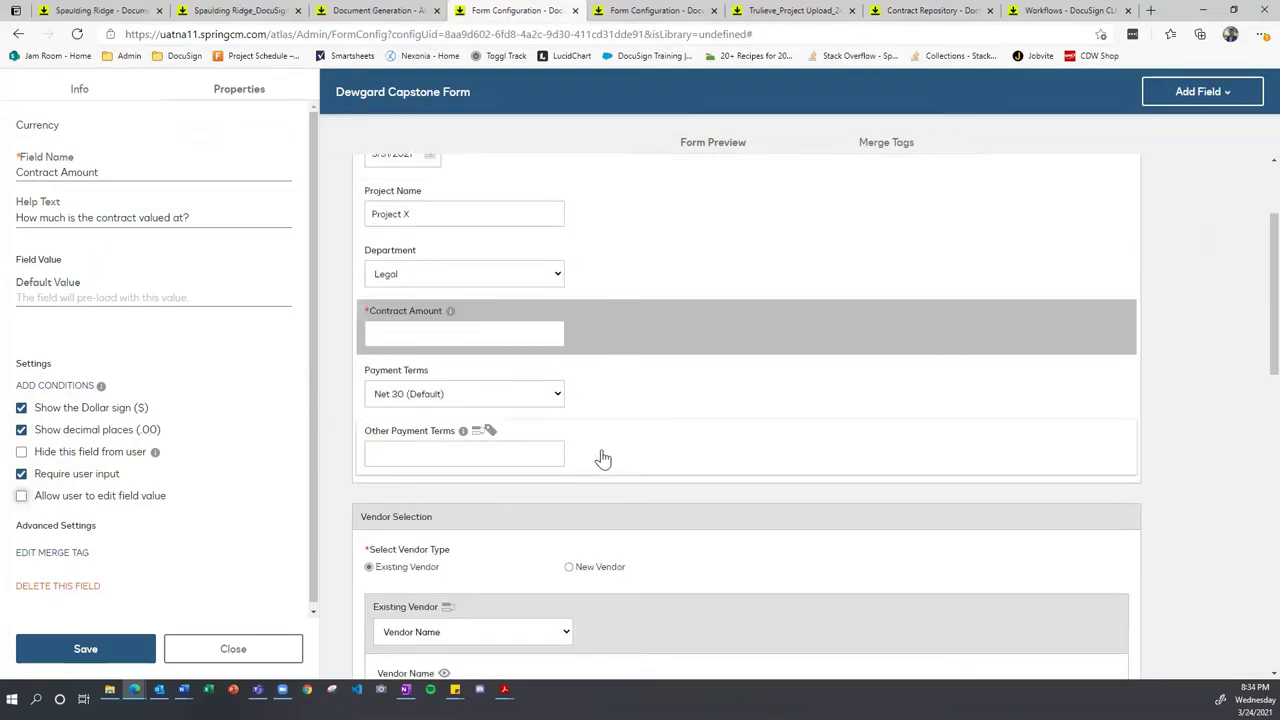
{"action": "left_click", "coordinate": [603, 458]}
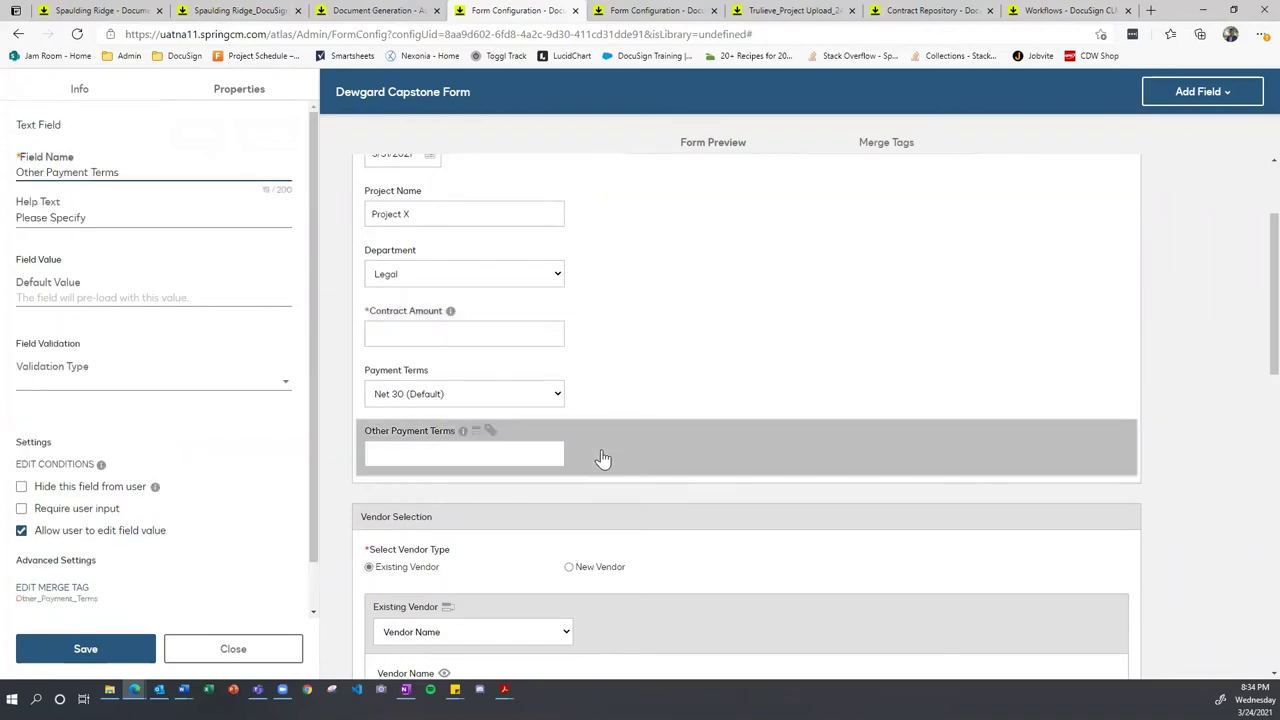
{"action": "left_click", "coordinate": [576, 397]}
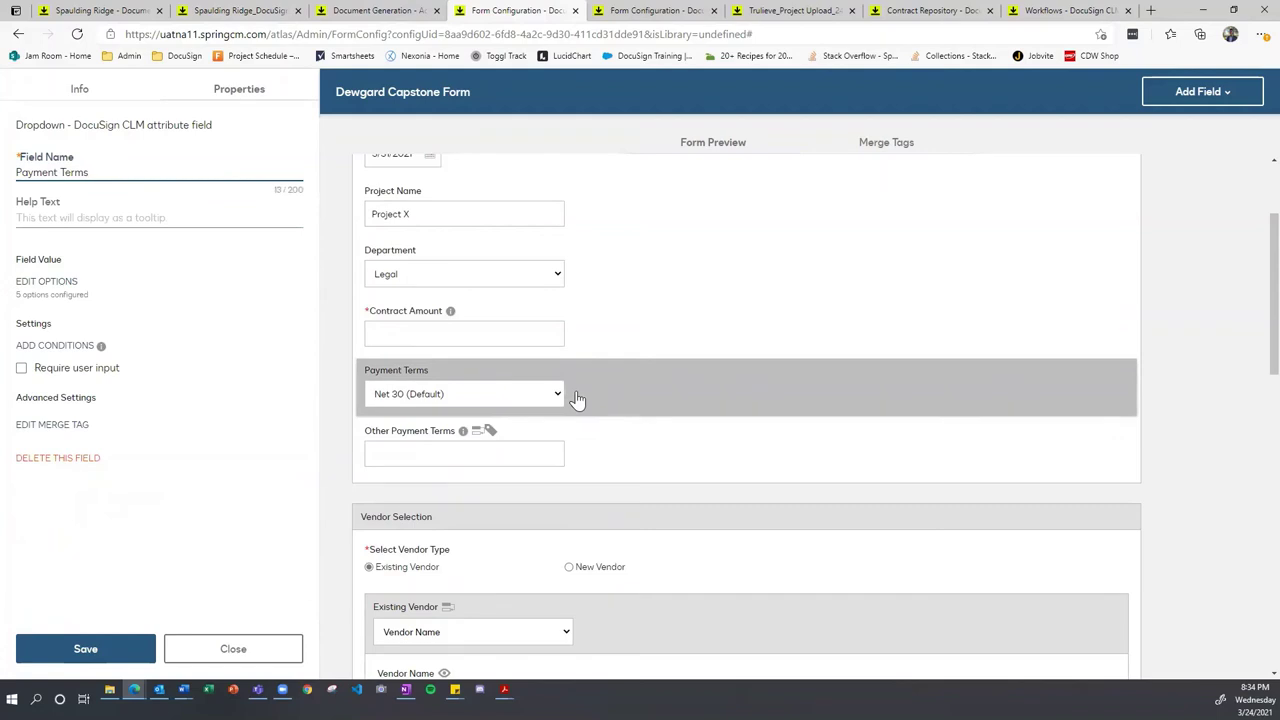
{"action": "left_click", "coordinate": [50, 285]}
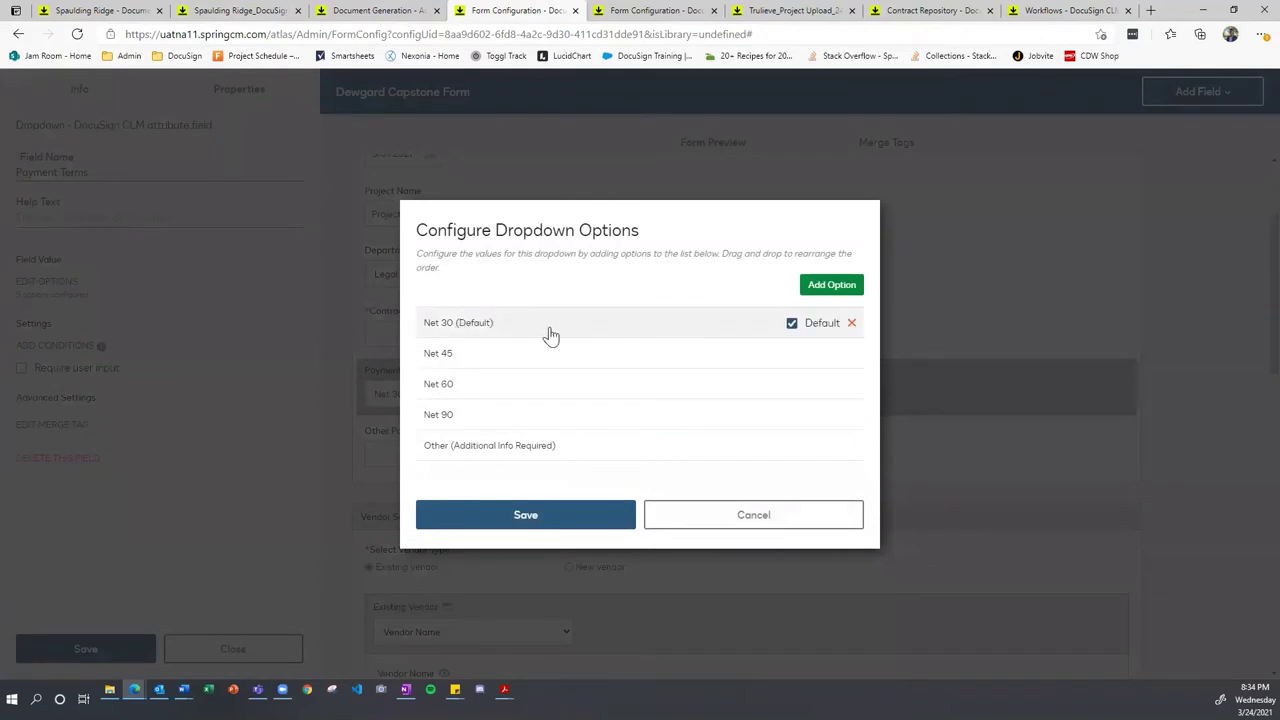
{"action": "left_click", "coordinate": [792, 324]}
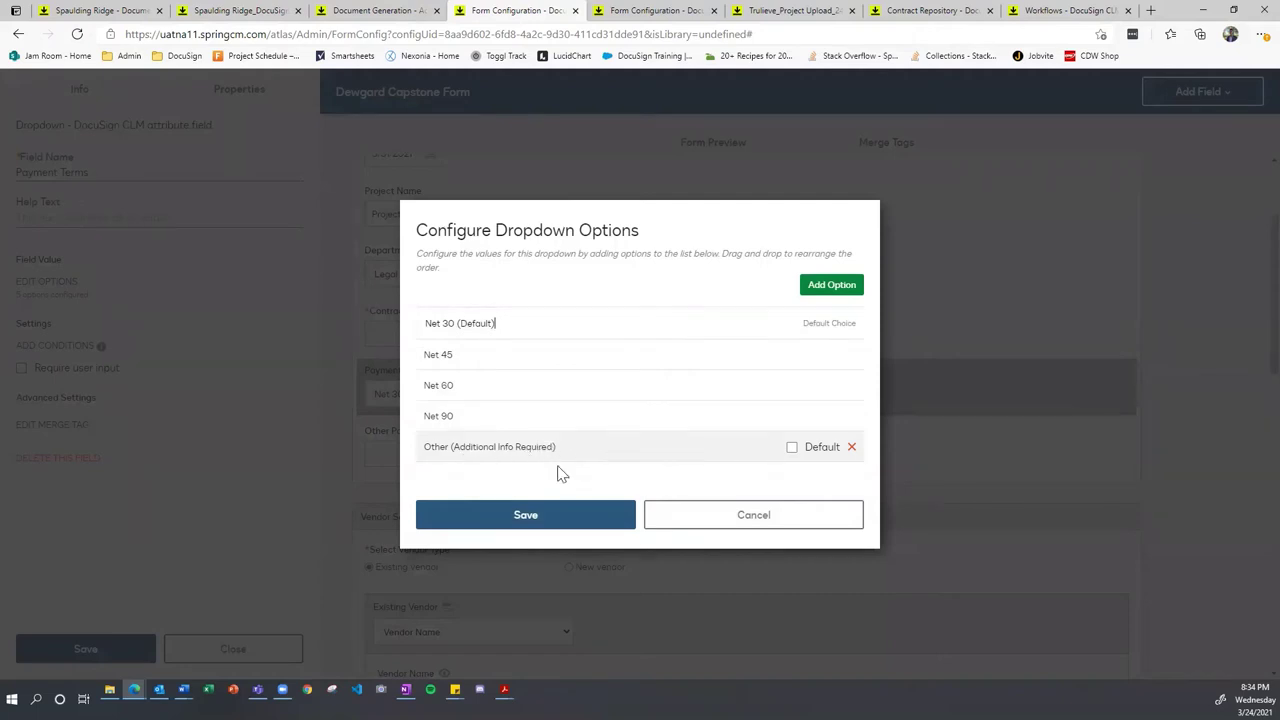
{"action": "left_click", "coordinate": [520, 516]}
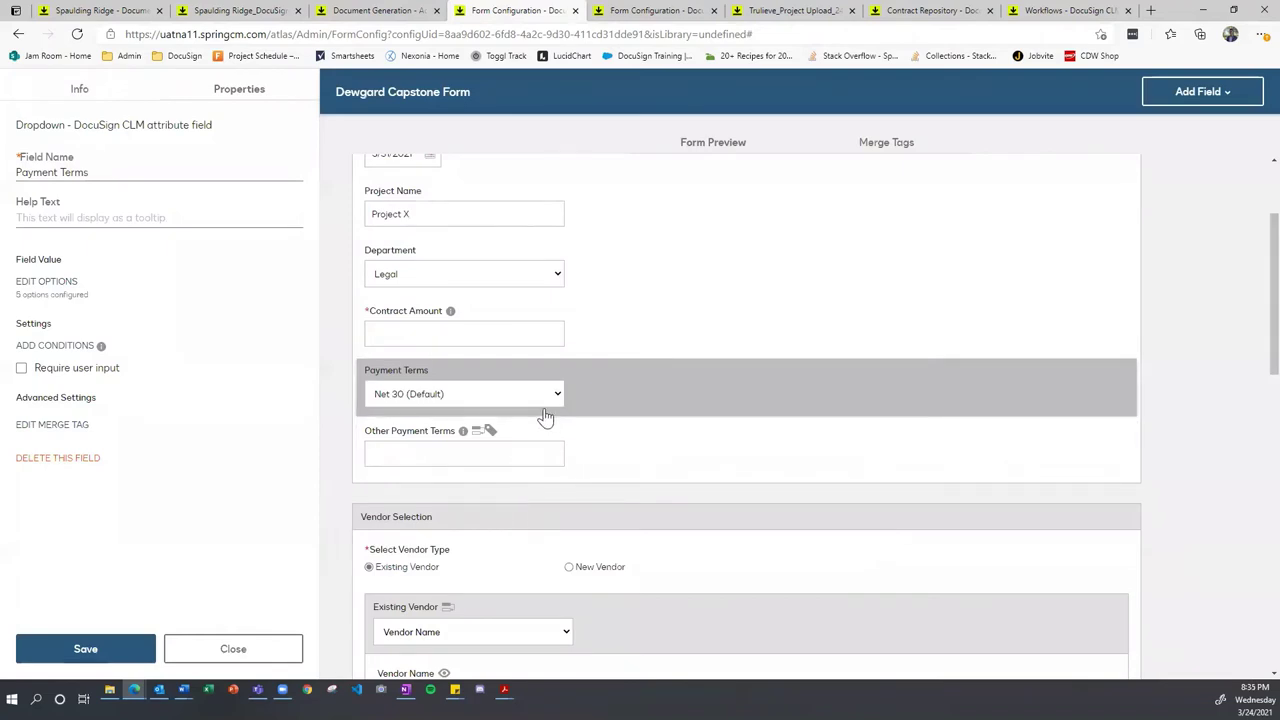
Step: Open the conditions of the Other Payment Terms field, then add an empty second condition and remove it again
{"action": "left_click", "coordinate": [600, 462]}
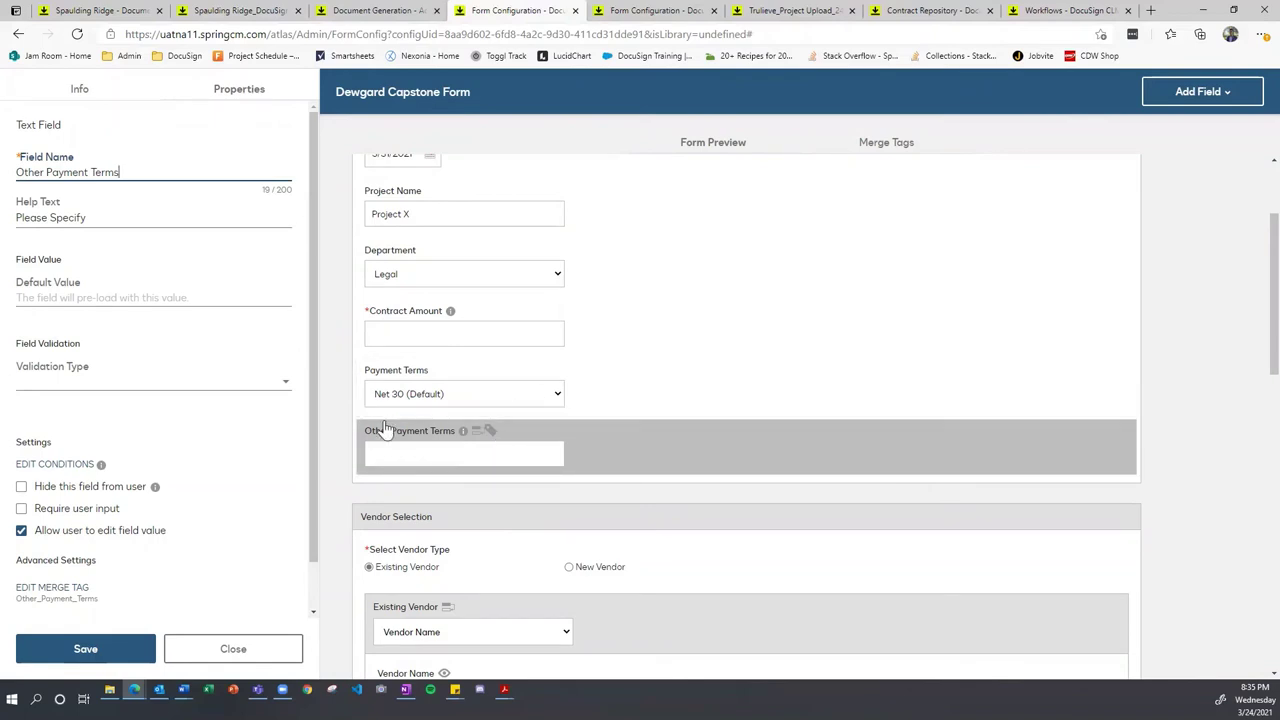
{"action": "left_click", "coordinate": [43, 466]}
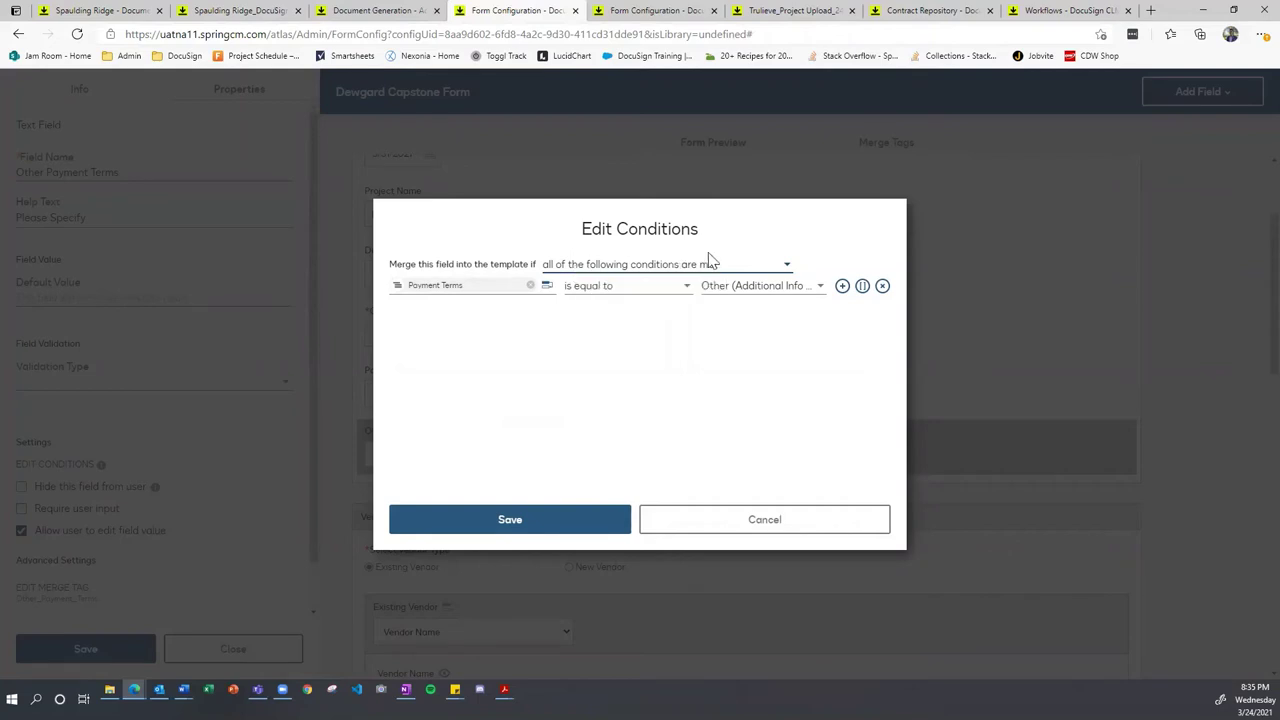
{"action": "left_click", "coordinate": [842, 286]}
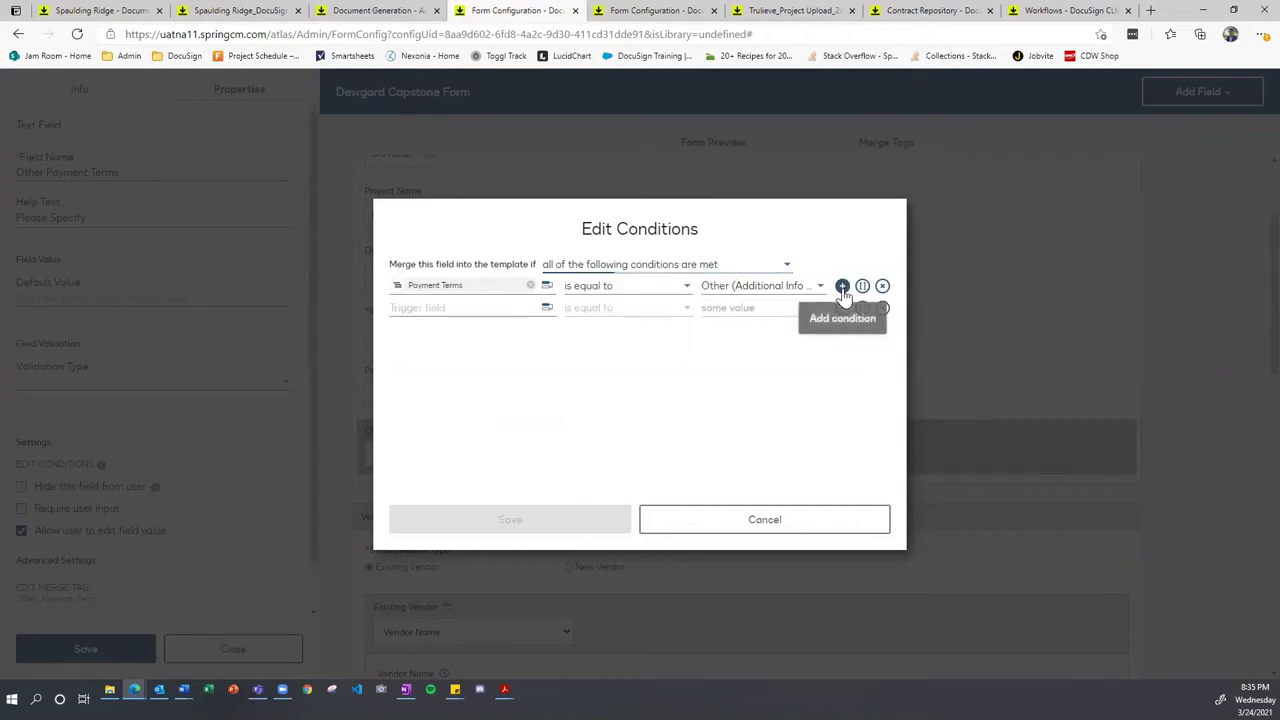
{"action": "left_click", "coordinate": [882, 309]}
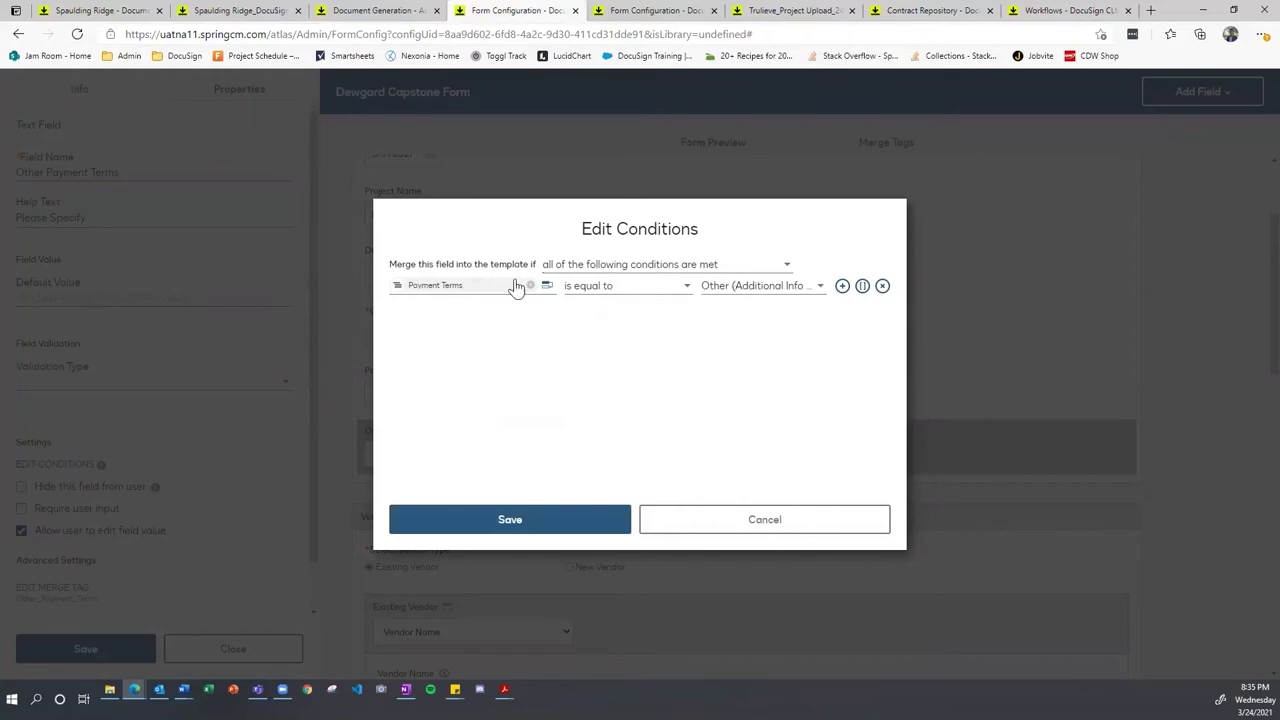
Step: Examine the Contract Information fields that can act as the condition's trigger field, leaving Payment Terms selected
{"action": "left_click", "coordinate": [472, 292]}
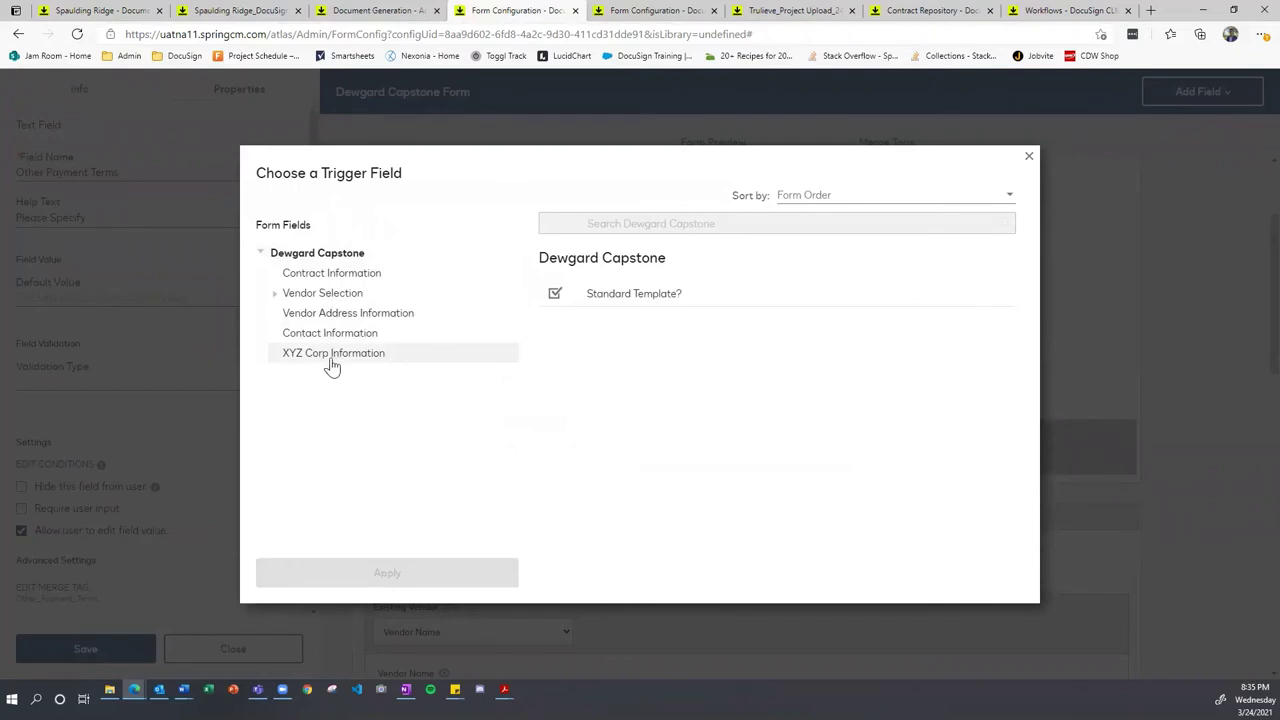
{"action": "left_click", "coordinate": [352, 280]}
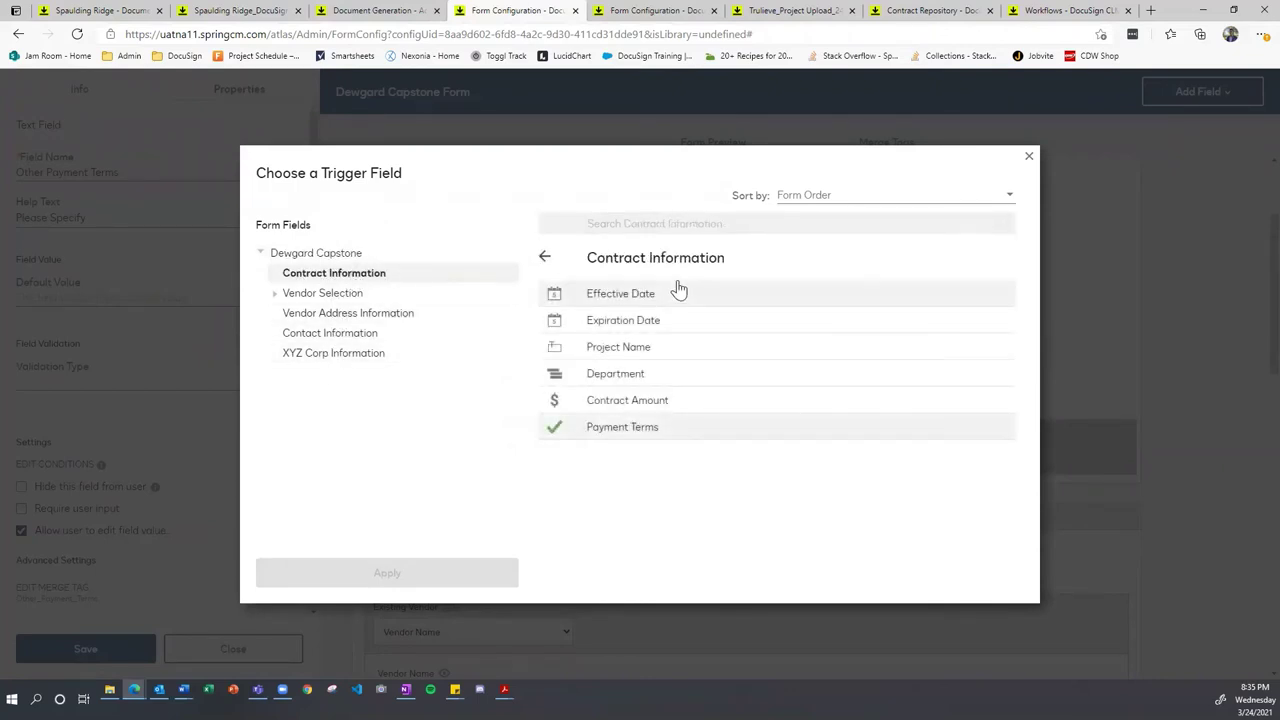
{"action": "left_click", "coordinate": [679, 440]}
{"action": "left_click", "coordinate": [679, 440]}
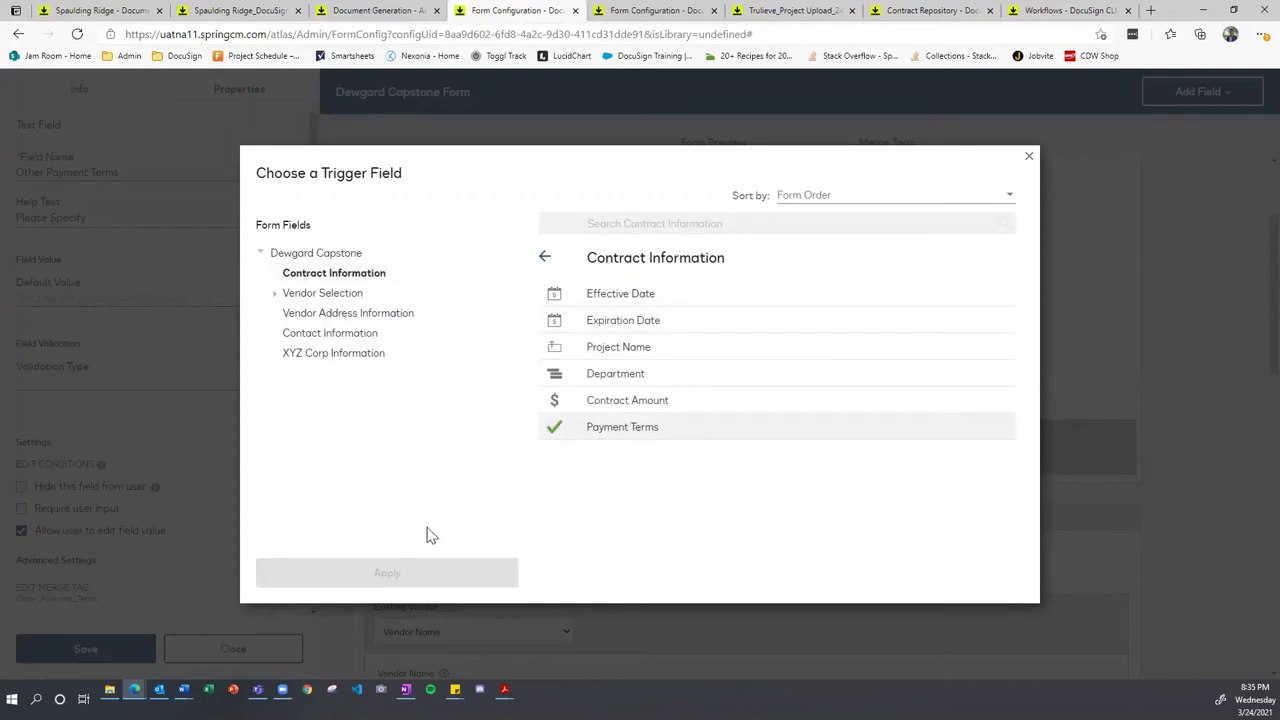
{"action": "left_click", "coordinate": [586, 406]}
{"action": "left_click", "coordinate": [577, 430]}
{"action": "left_click", "coordinate": [1030, 160]}
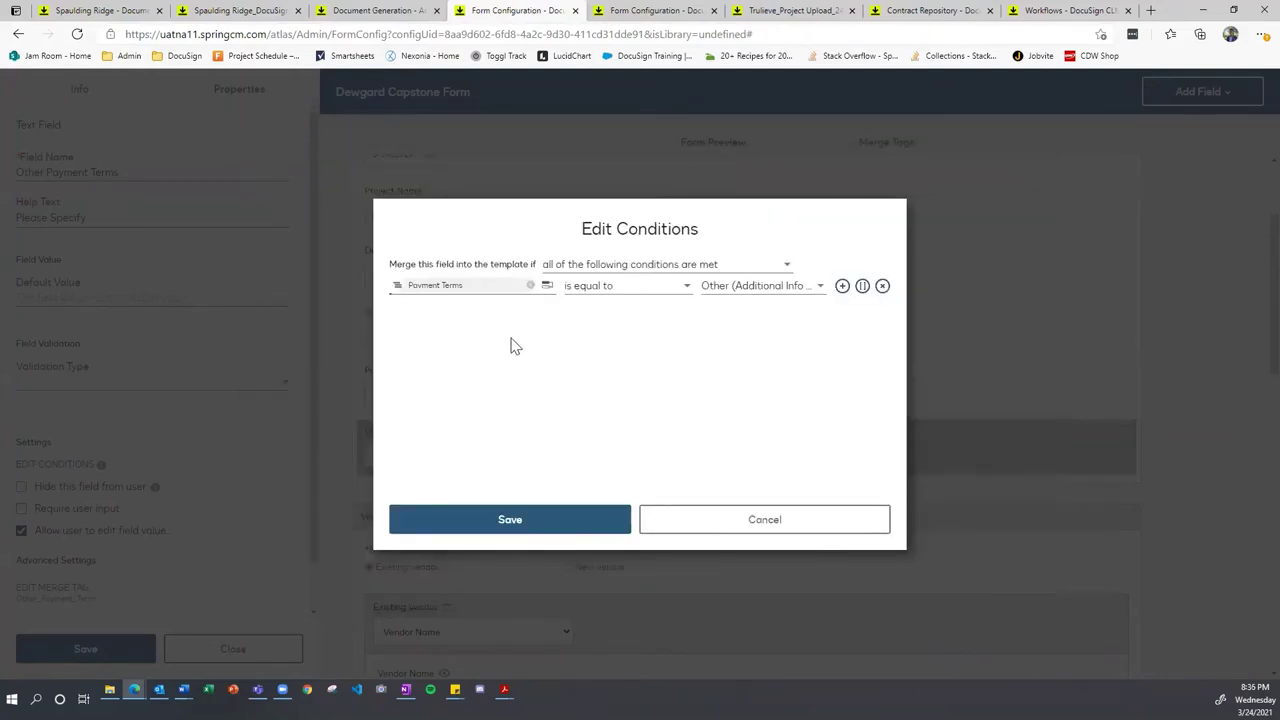
Step: Examine the operators and Payment Terms values available for the condition, save the conditions, and deselect the Other Payment Terms field
{"action": "left_click", "coordinate": [606, 289]}
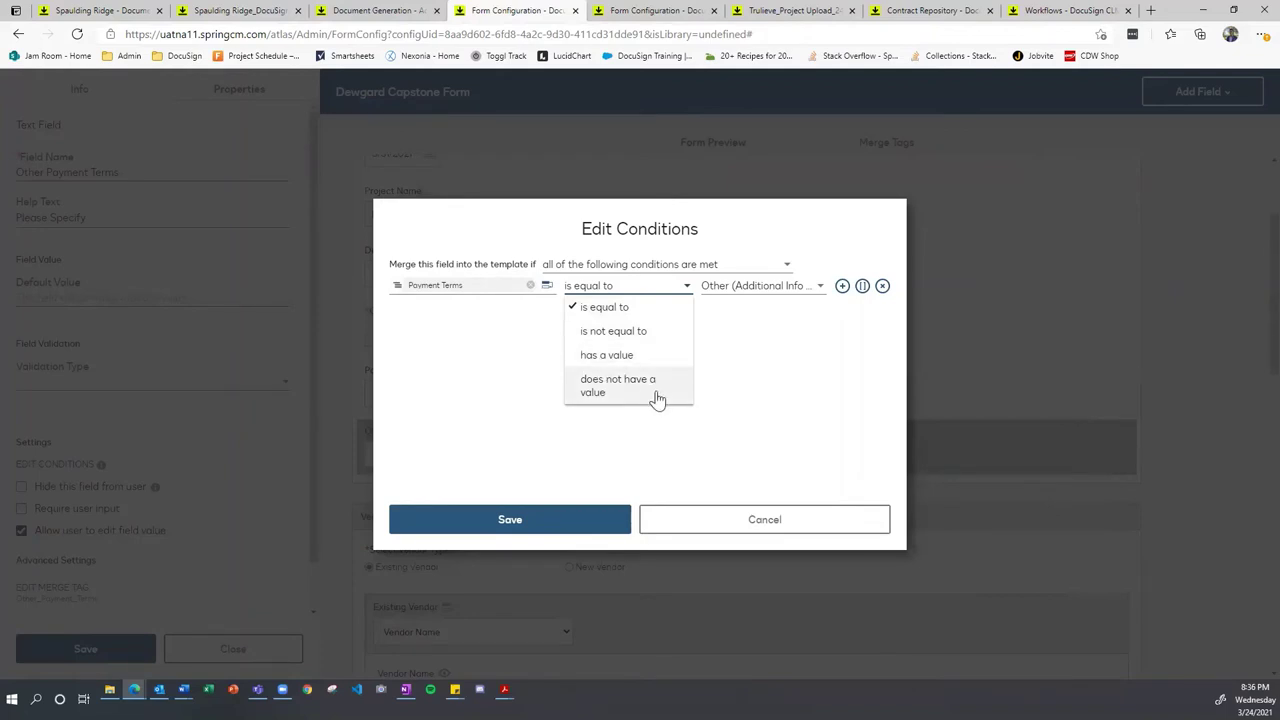
{"action": "left_click", "coordinate": [745, 349]}
{"action": "left_click", "coordinate": [810, 289]}
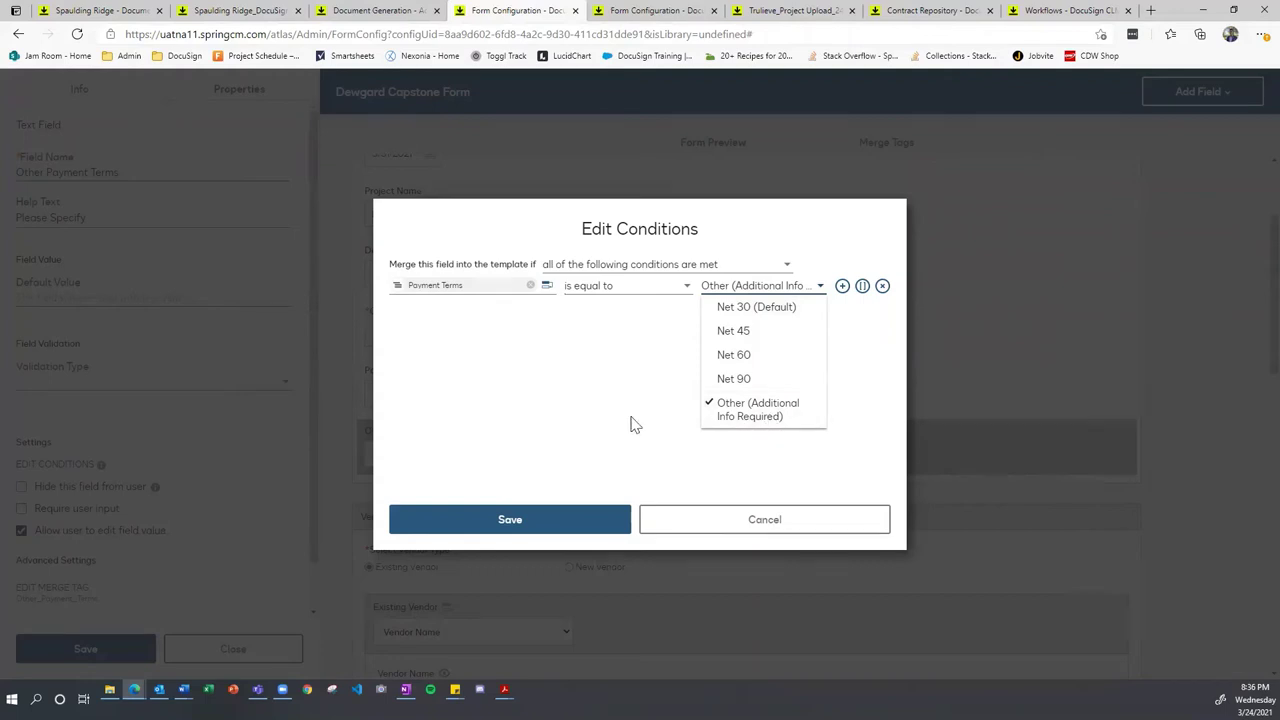
{"action": "left_click", "coordinate": [563, 418]}
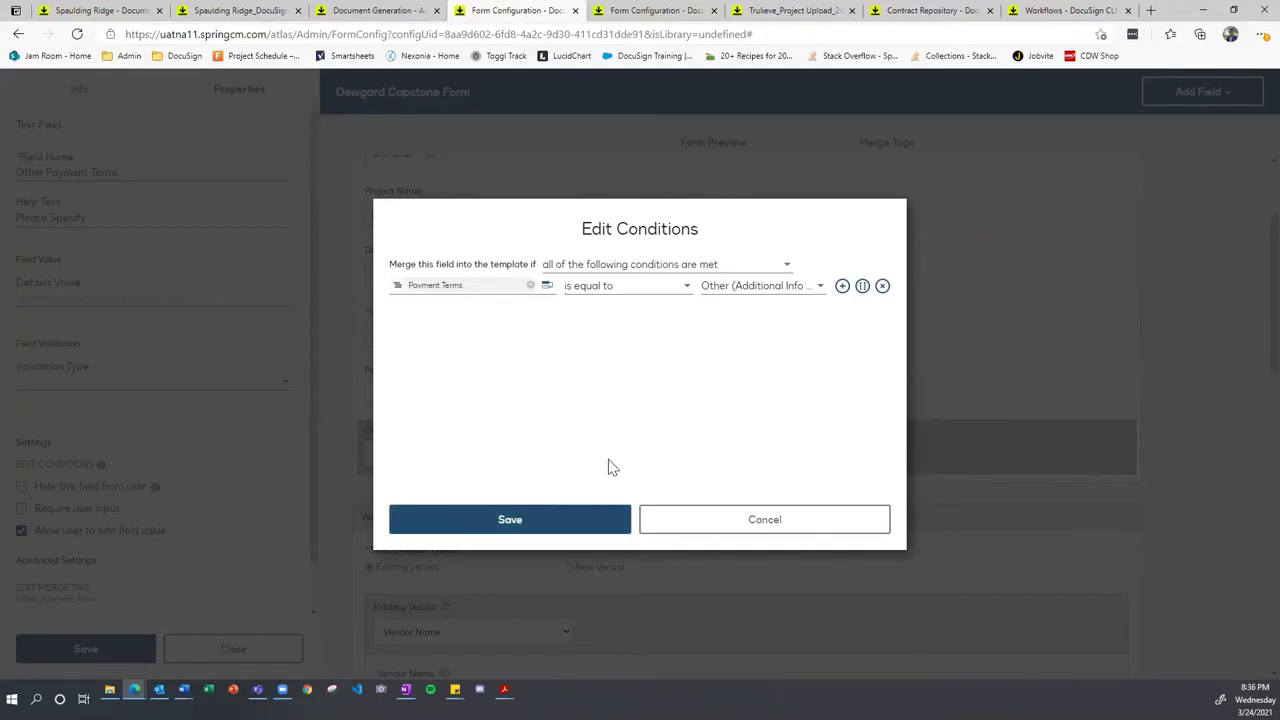
{"action": "left_click", "coordinate": [567, 524]}
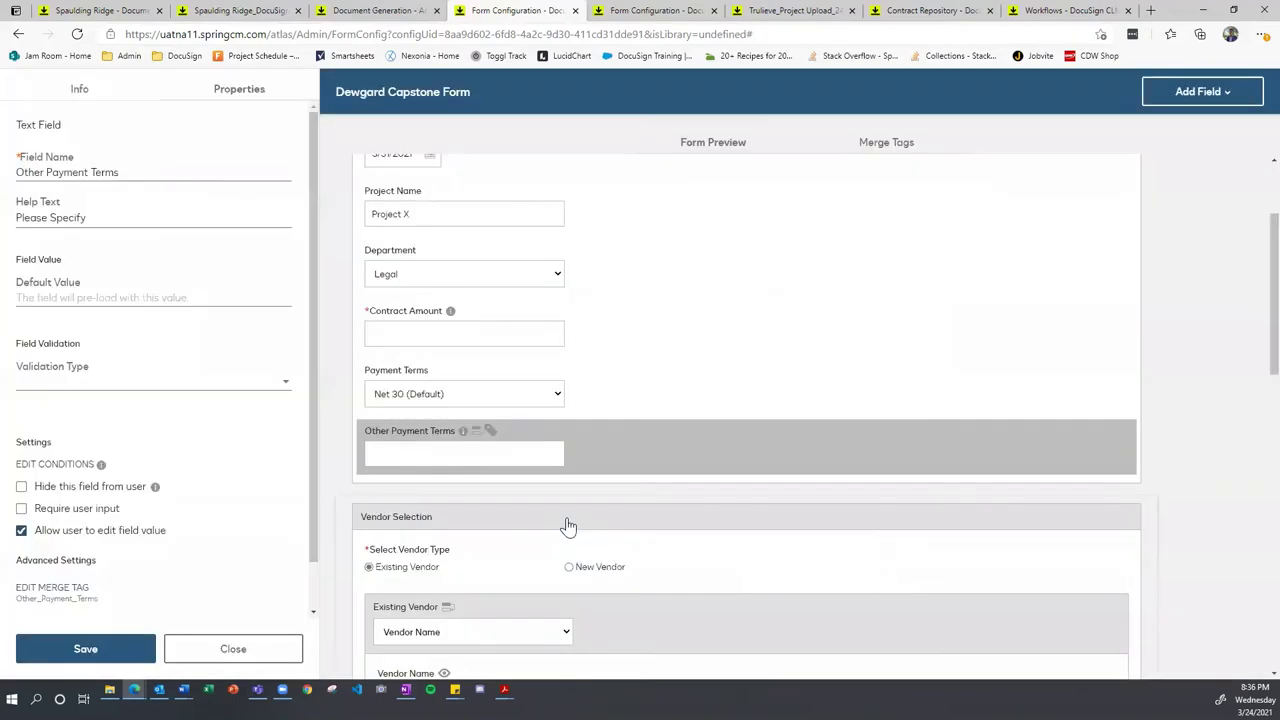
{"action": "left_click", "coordinate": [1207, 442]}
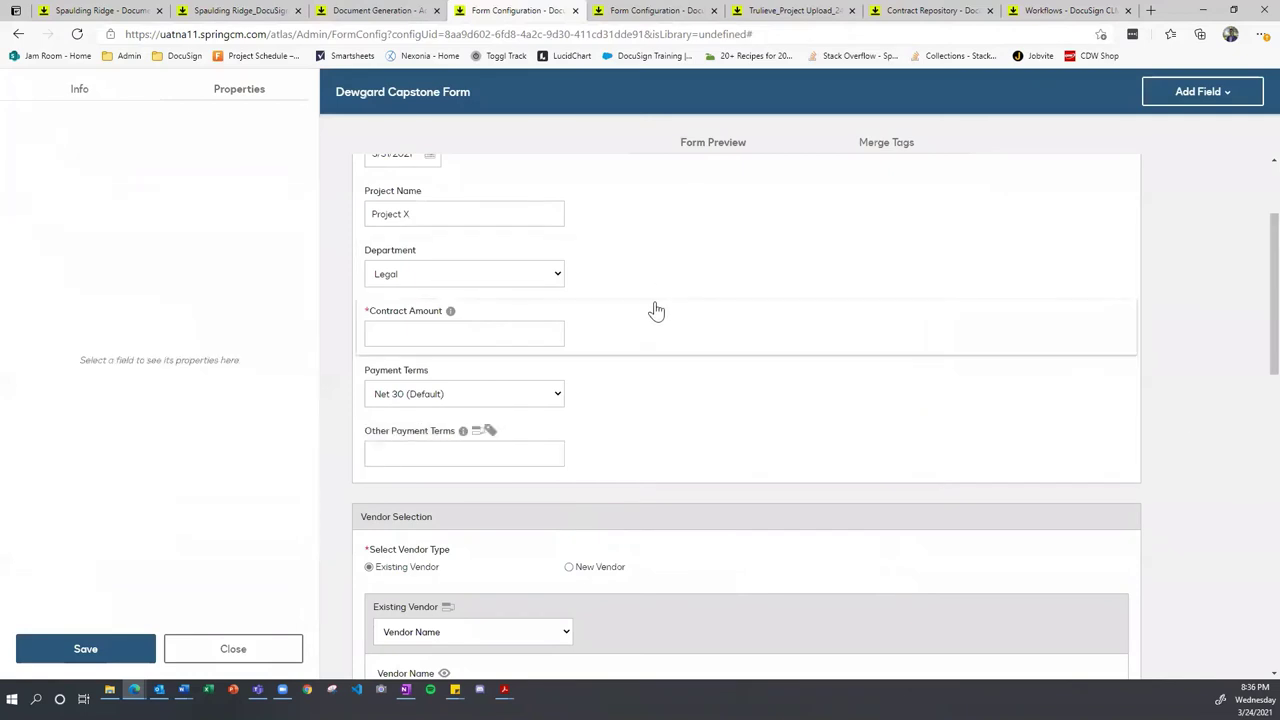
Step: Review the form's vendor, address, contact and XYZ Corp sections, and inspect the settings of the Standard Template? checkbox
{"action": "scroll", "coordinate": [656, 311], "scroll_direction": "down", "scroll_amount": 2}
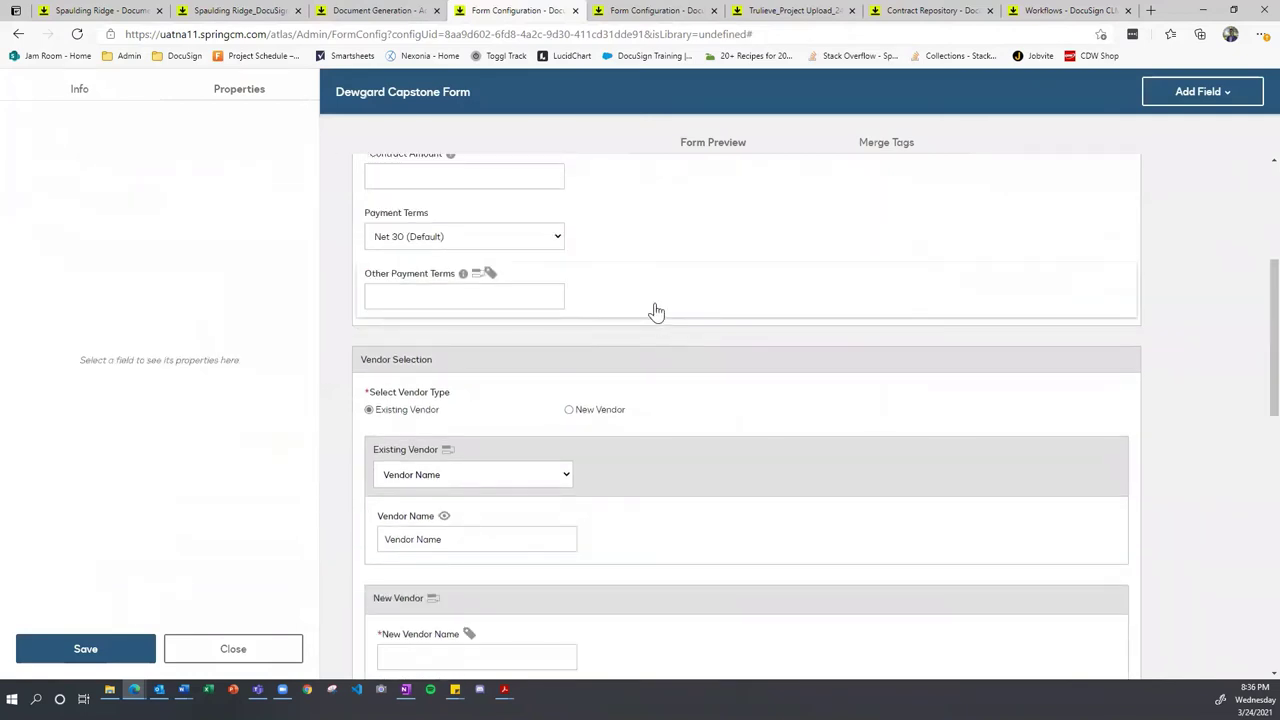
{"action": "scroll", "coordinate": [656, 311], "scroll_direction": "down", "scroll_amount": 1}
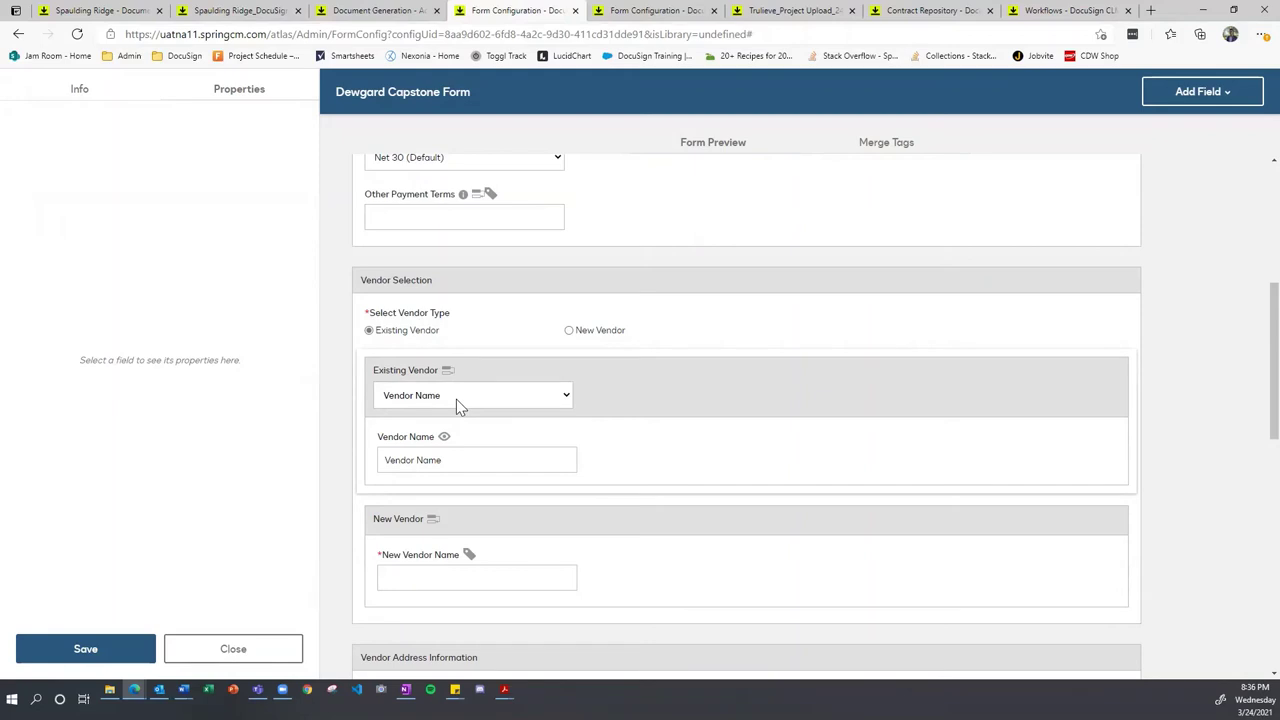
{"action": "scroll", "coordinate": [443, 591], "scroll_direction": "down", "scroll_amount": 3}
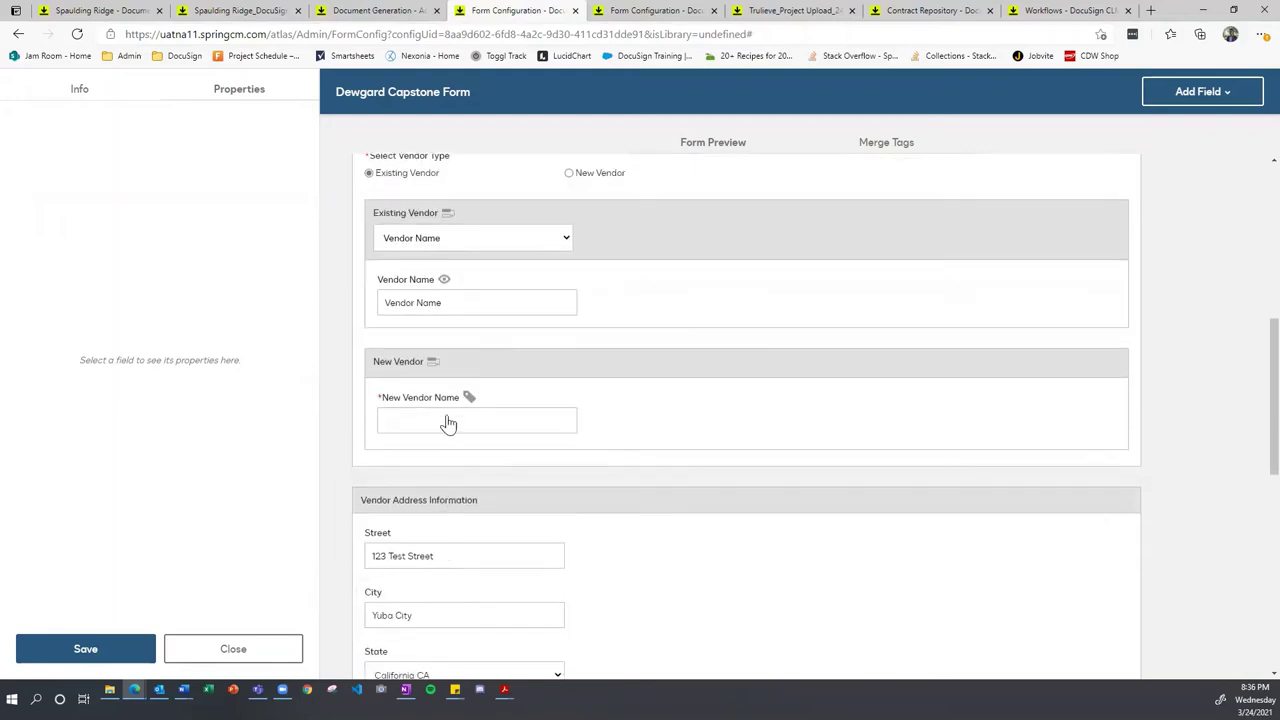
{"action": "scroll", "coordinate": [448, 424], "scroll_direction": "down", "scroll_amount": 3}
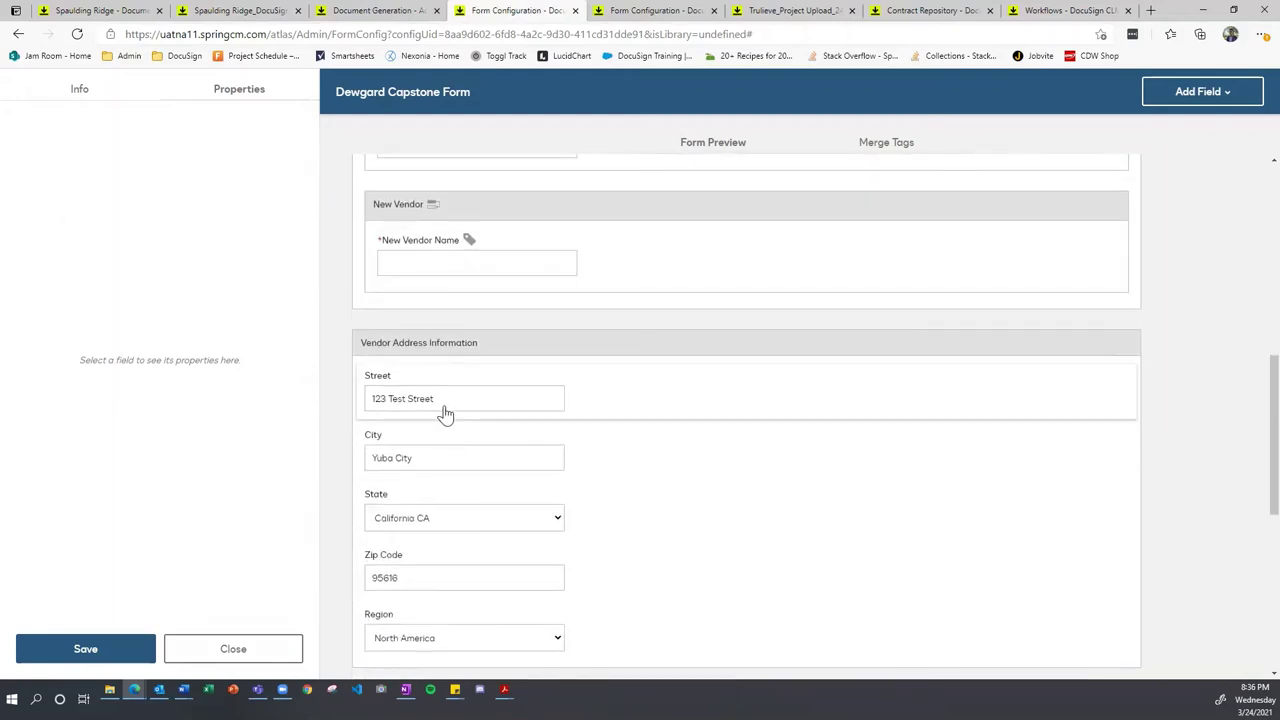
{"action": "scroll", "coordinate": [446, 414], "scroll_direction": "down", "scroll_amount": 3}
{"action": "scroll", "coordinate": [429, 406], "scroll_direction": "down", "scroll_amount": 3}
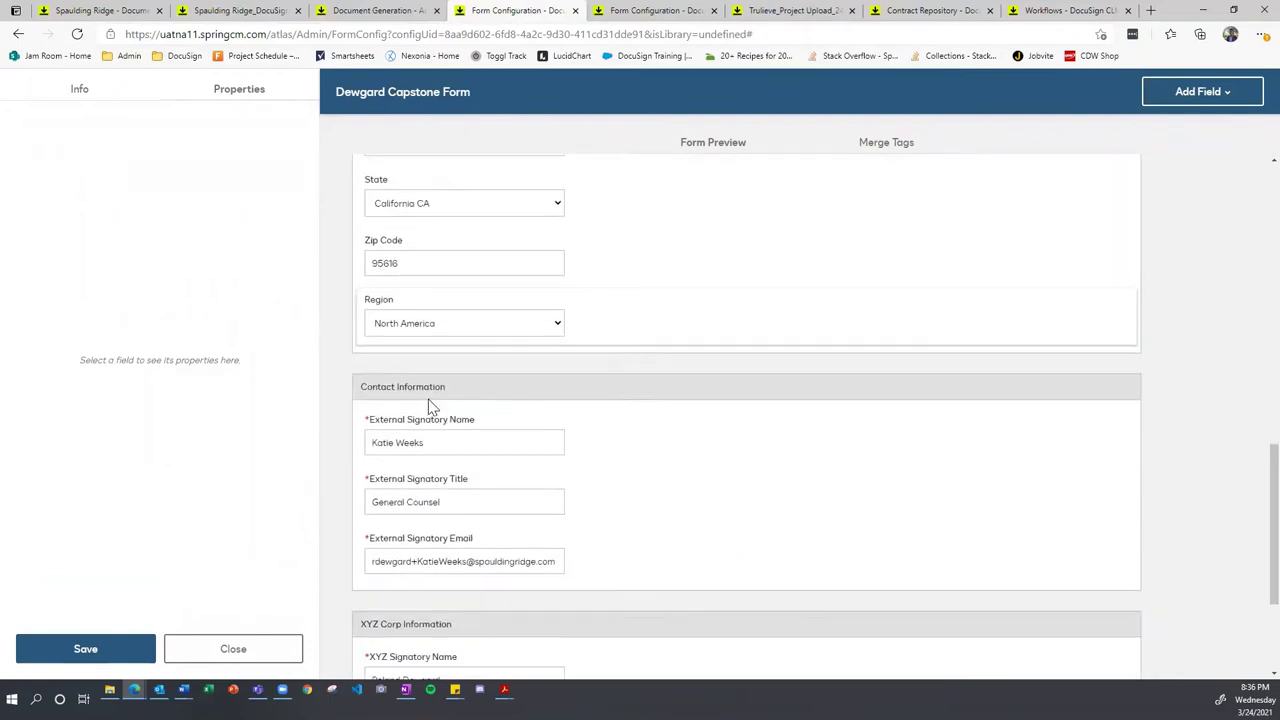
{"action": "scroll", "coordinate": [443, 492], "scroll_direction": "down", "scroll_amount": 2}
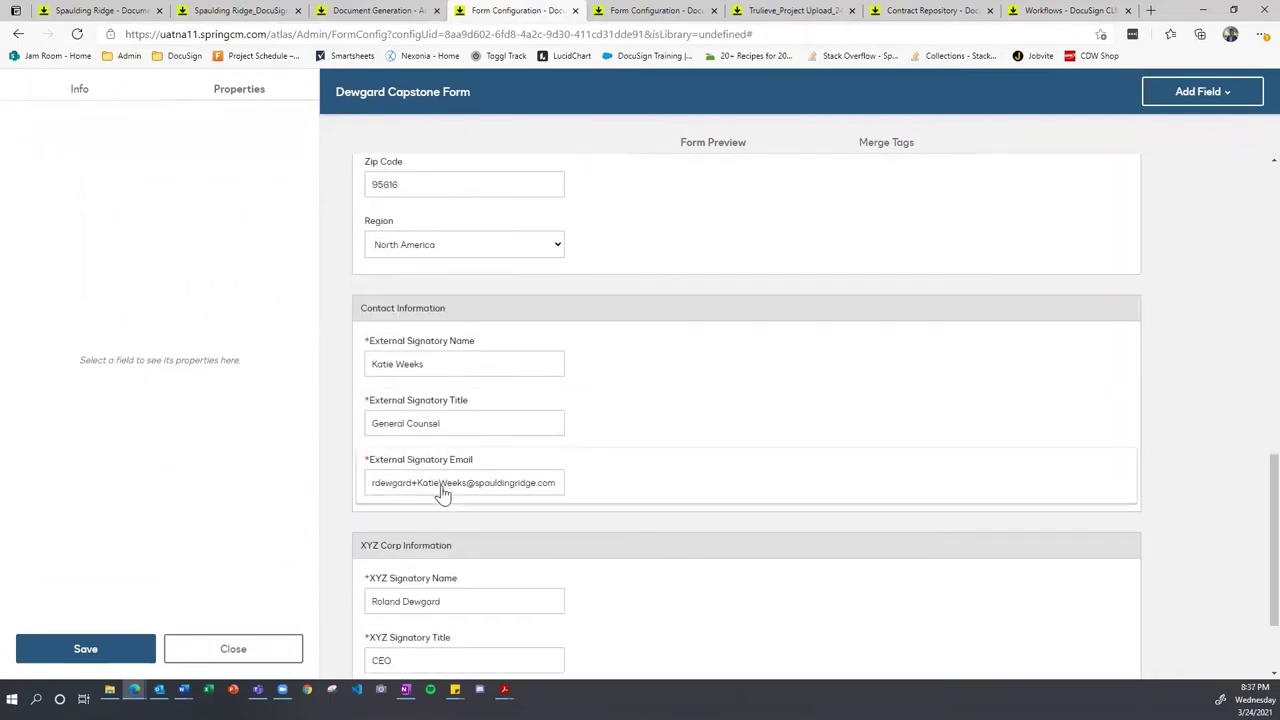
{"action": "scroll", "coordinate": [443, 492], "scroll_direction": "down", "scroll_amount": 2}
{"action": "scroll", "coordinate": [446, 437], "scroll_direction": "down", "scroll_amount": 1}
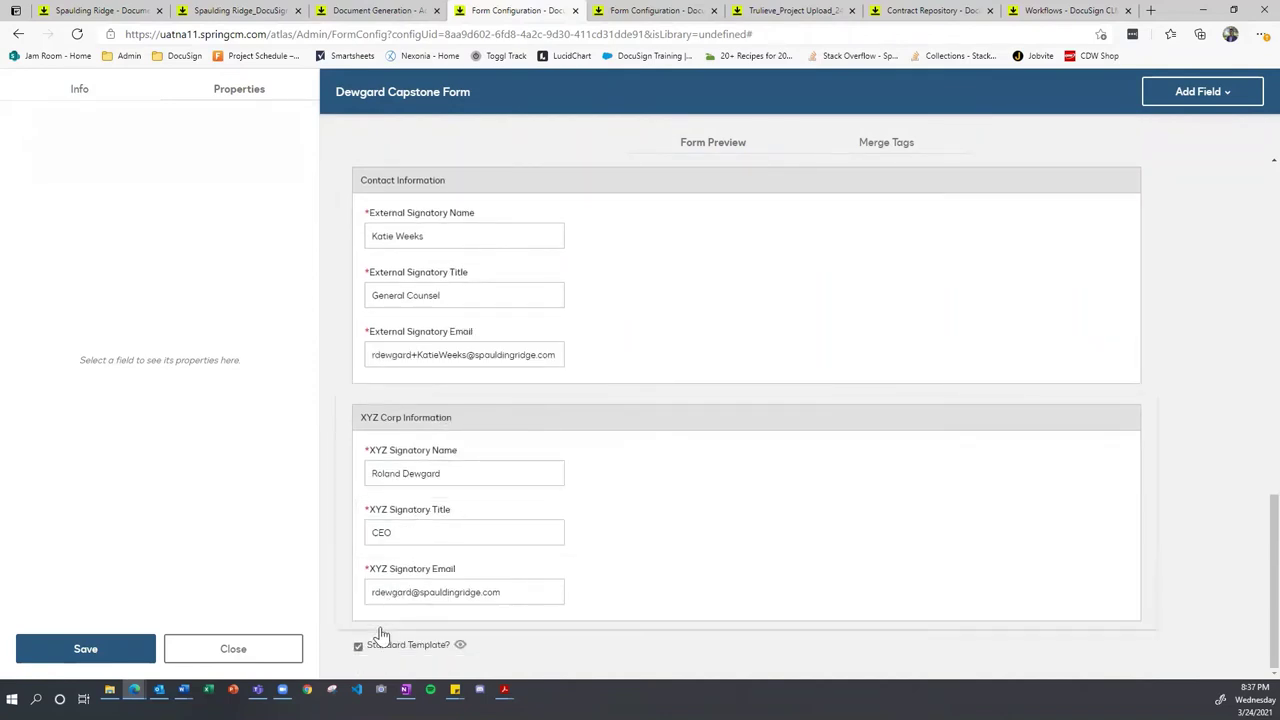
{"action": "left_click", "coordinate": [466, 651]}
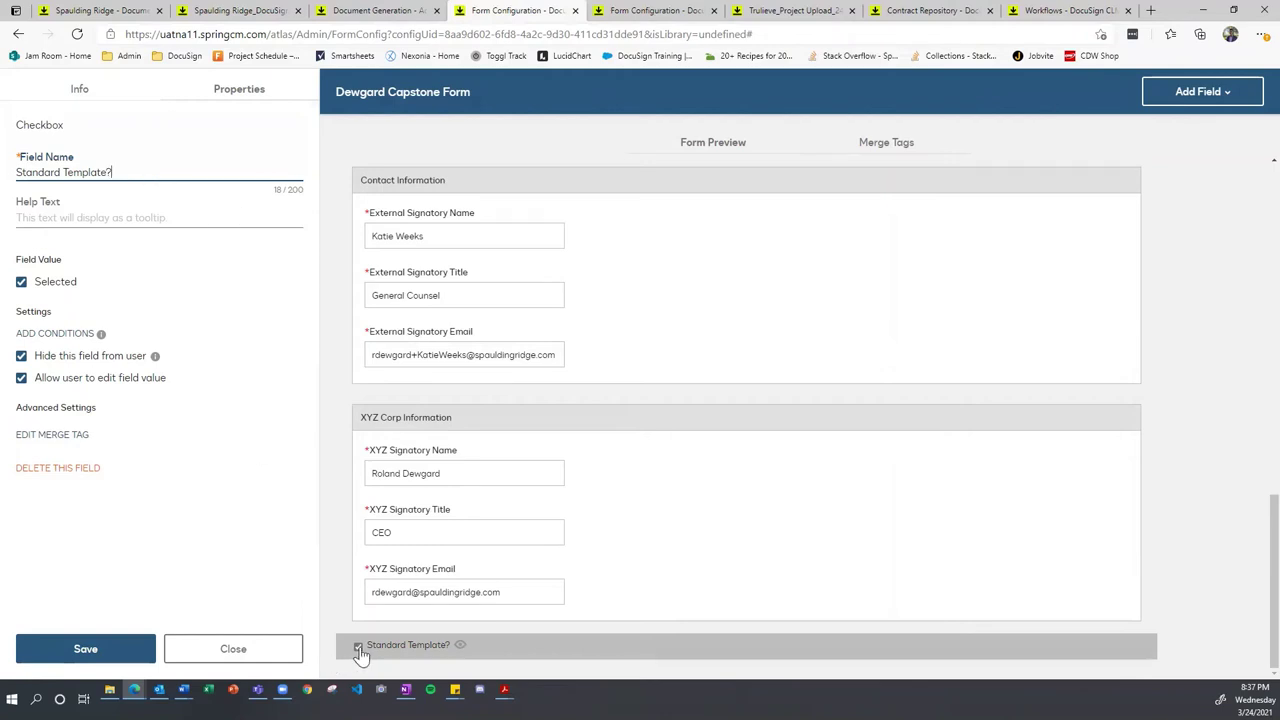
Step: Review the Third-Party Upload form down to its Standard Template? checkbox, then close it and return to the main Capstone form
{"action": "left_click", "coordinate": [652, 11]}
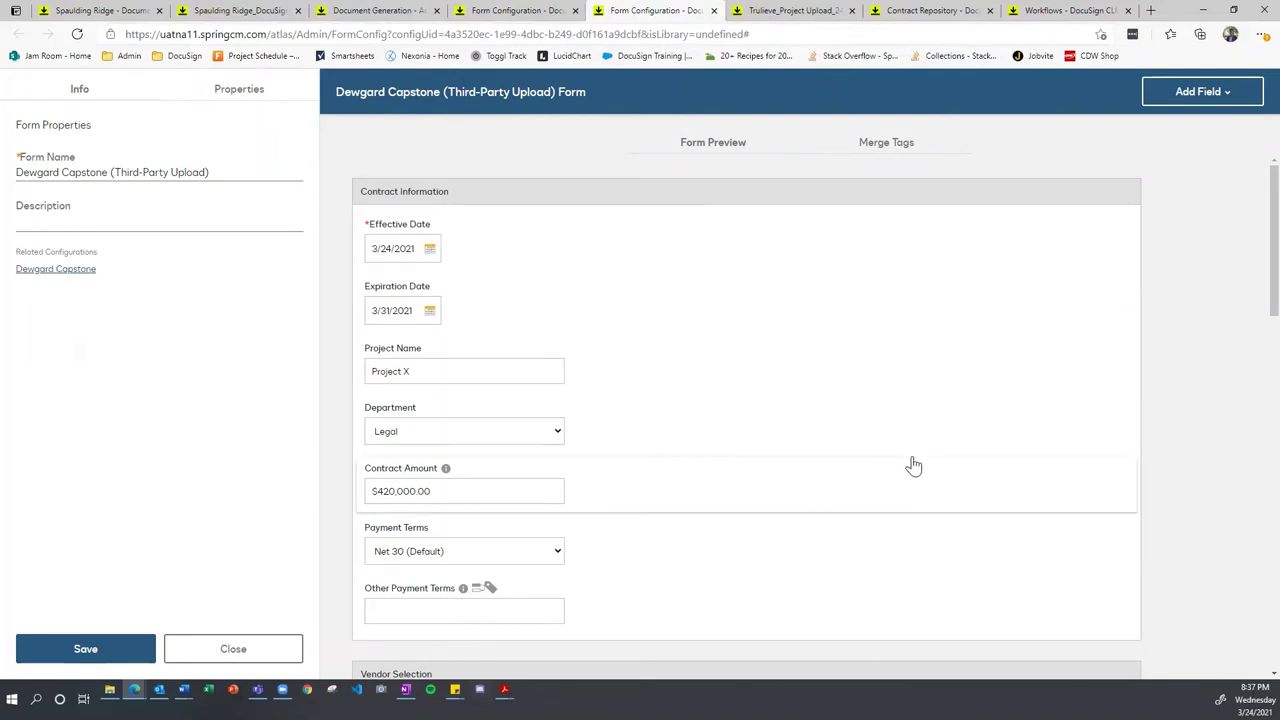
{"action": "scroll", "coordinate": [911, 466], "scroll_direction": "down", "scroll_amount": 2}
{"action": "scroll", "coordinate": [911, 466], "scroll_direction": "up", "scroll_amount": 2}
{"action": "scroll", "coordinate": [913, 465], "scroll_direction": "down", "scroll_amount": 1}
{"action": "scroll", "coordinate": [913, 465], "scroll_direction": "down", "scroll_amount": 15}
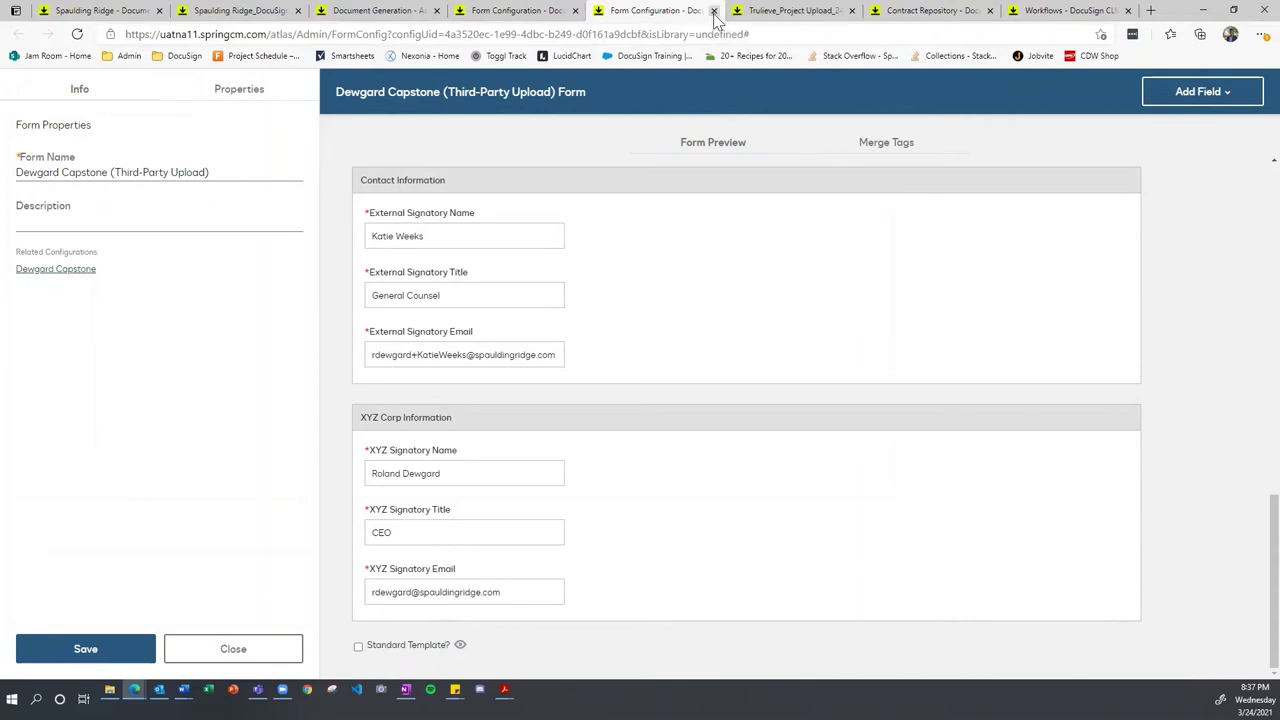
{"action": "left_click", "coordinate": [713, 10]}
{"action": "left_click", "coordinate": [548, 11]}
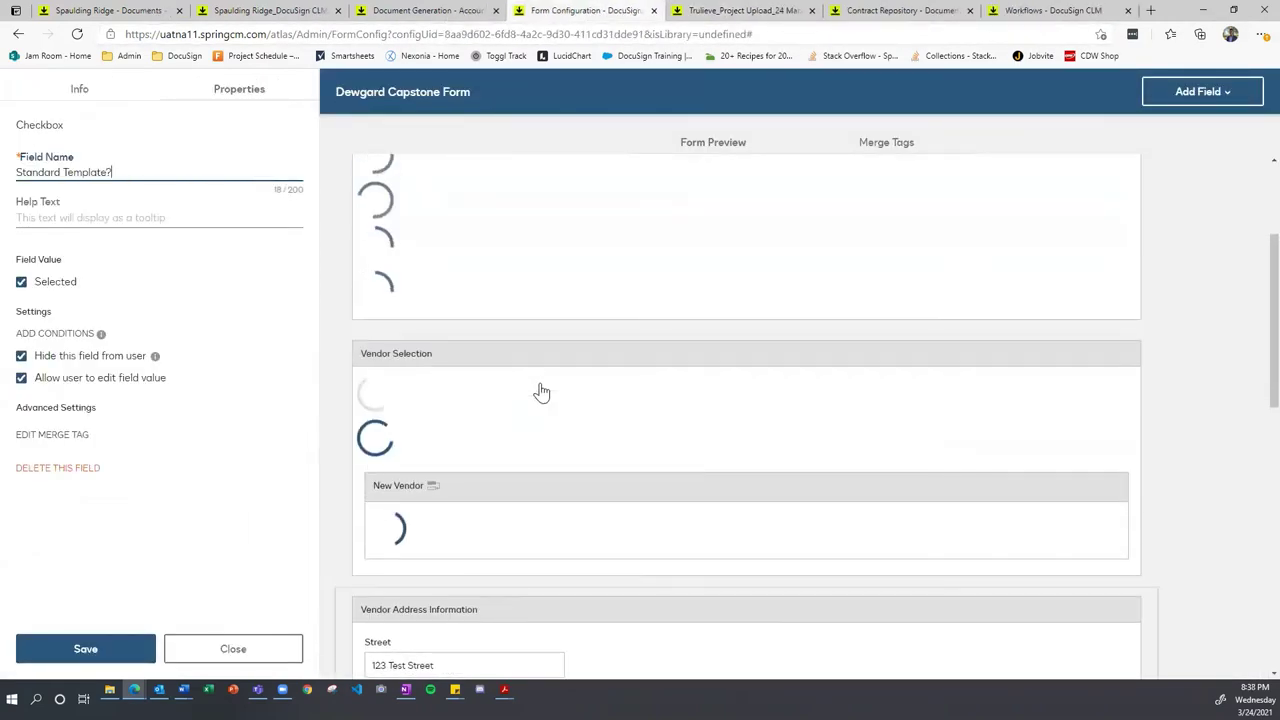
Step: Examine the field types that can be added to the Capstone form, and select the Contract Amount field as an example
{"action": "left_click", "coordinate": [1205, 93]}
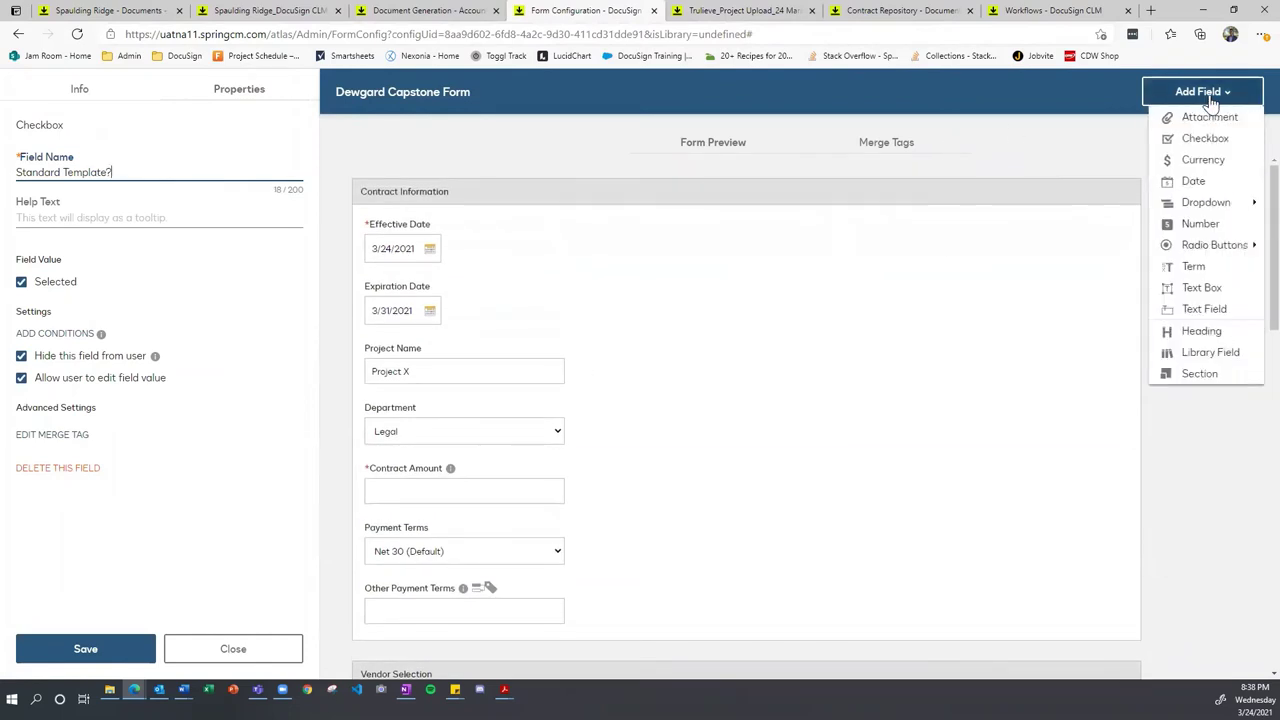
{"action": "left_click", "coordinate": [1208, 90]}
{"action": "left_click", "coordinate": [1213, 93]}
{"action": "left_click", "coordinate": [1223, 91]}
{"action": "mouse_move", "coordinate": [1208, 205]}
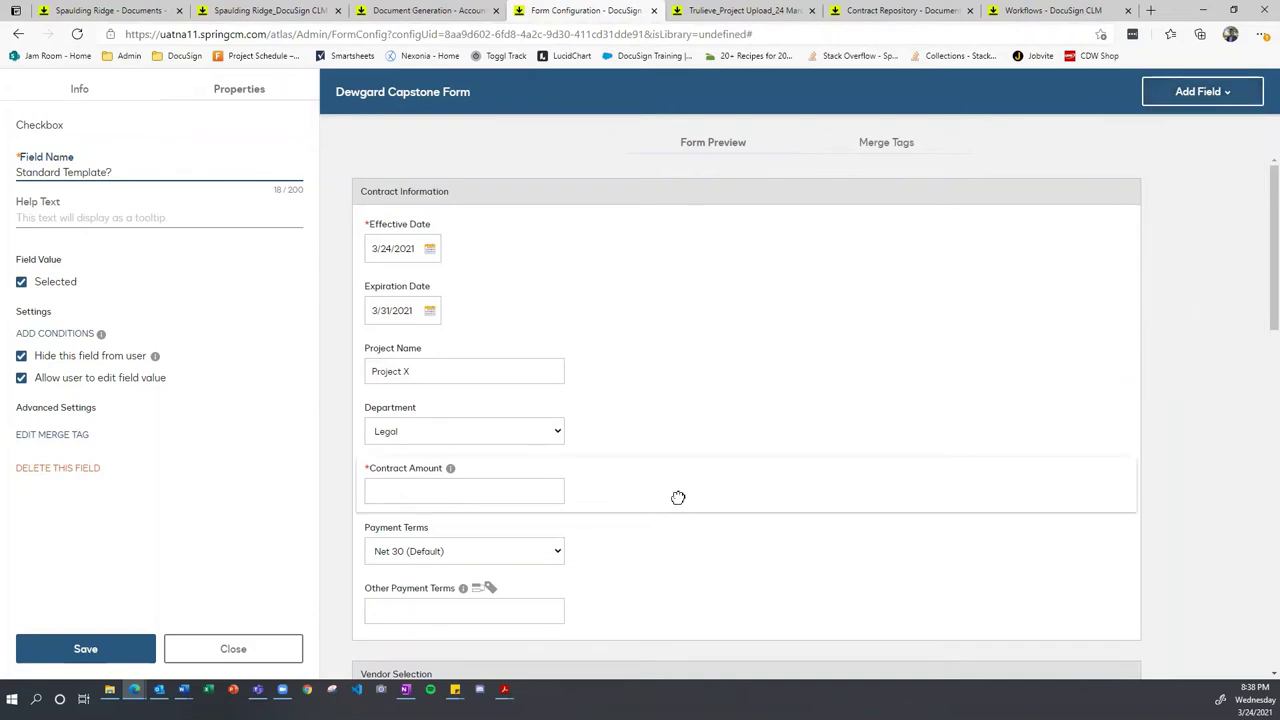
{"action": "left_click", "coordinate": [678, 497]}
{"action": "left_click", "coordinate": [1213, 92]}
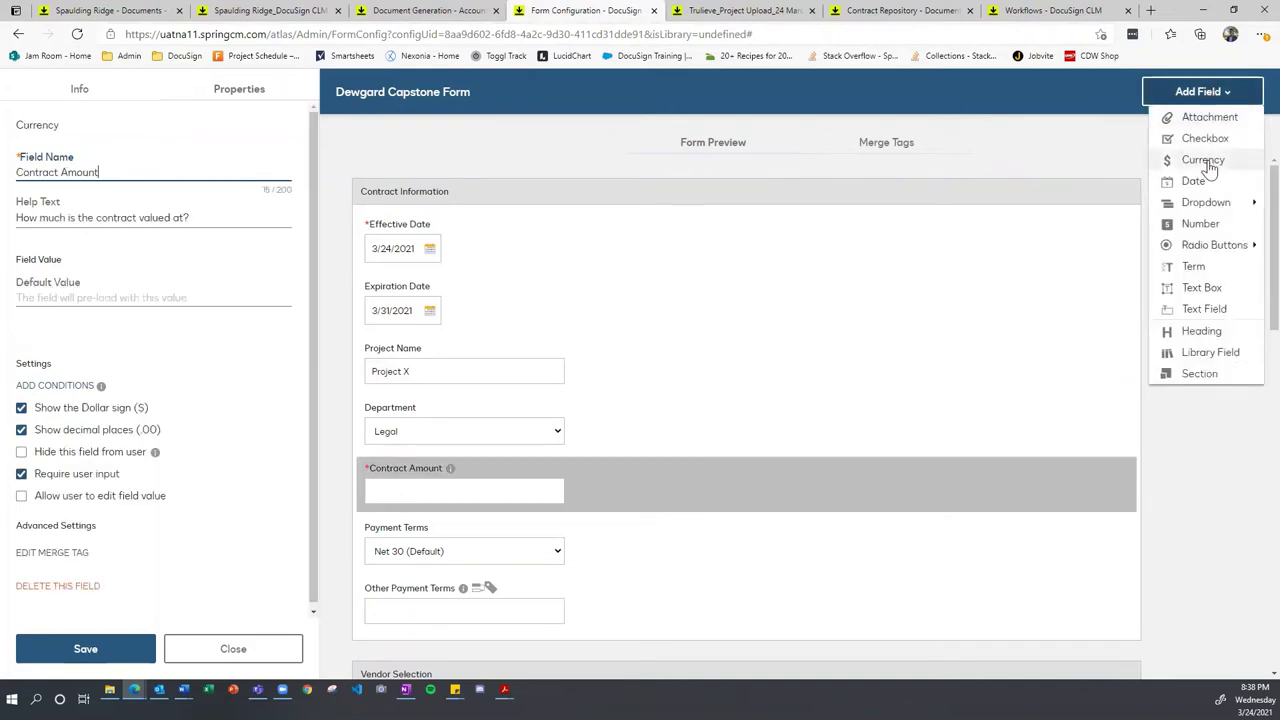
Step: Inspect the Project Name text field's settings and the addable field types, then look over the Forms Library and return to the Capstone form
{"action": "left_click", "coordinate": [647, 372]}
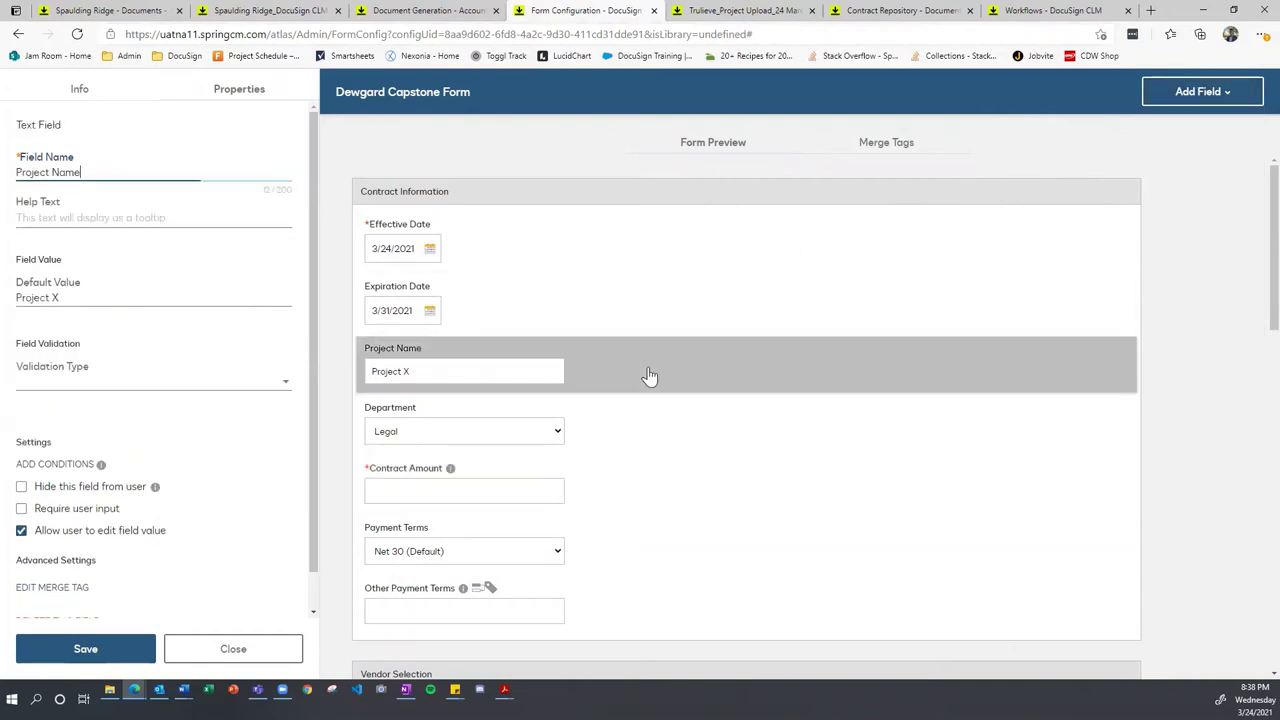
{"action": "left_click", "coordinate": [1193, 93]}
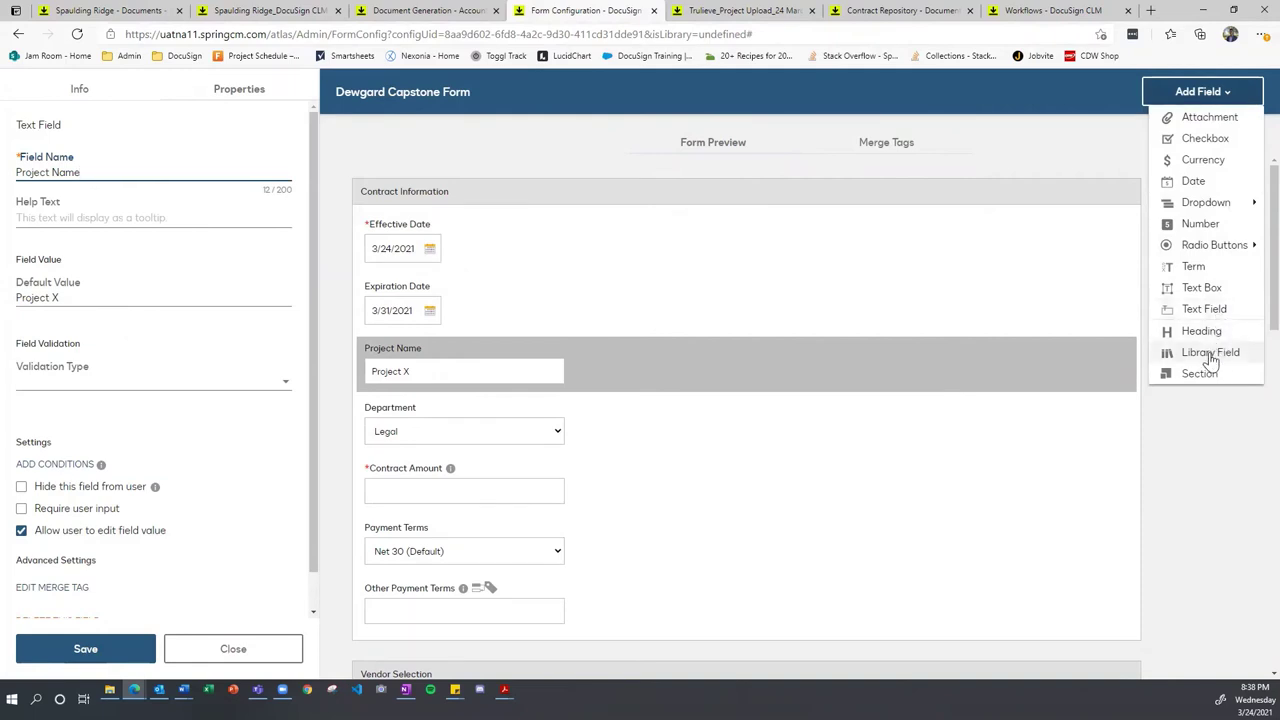
{"action": "left_click", "coordinate": [446, 12]}
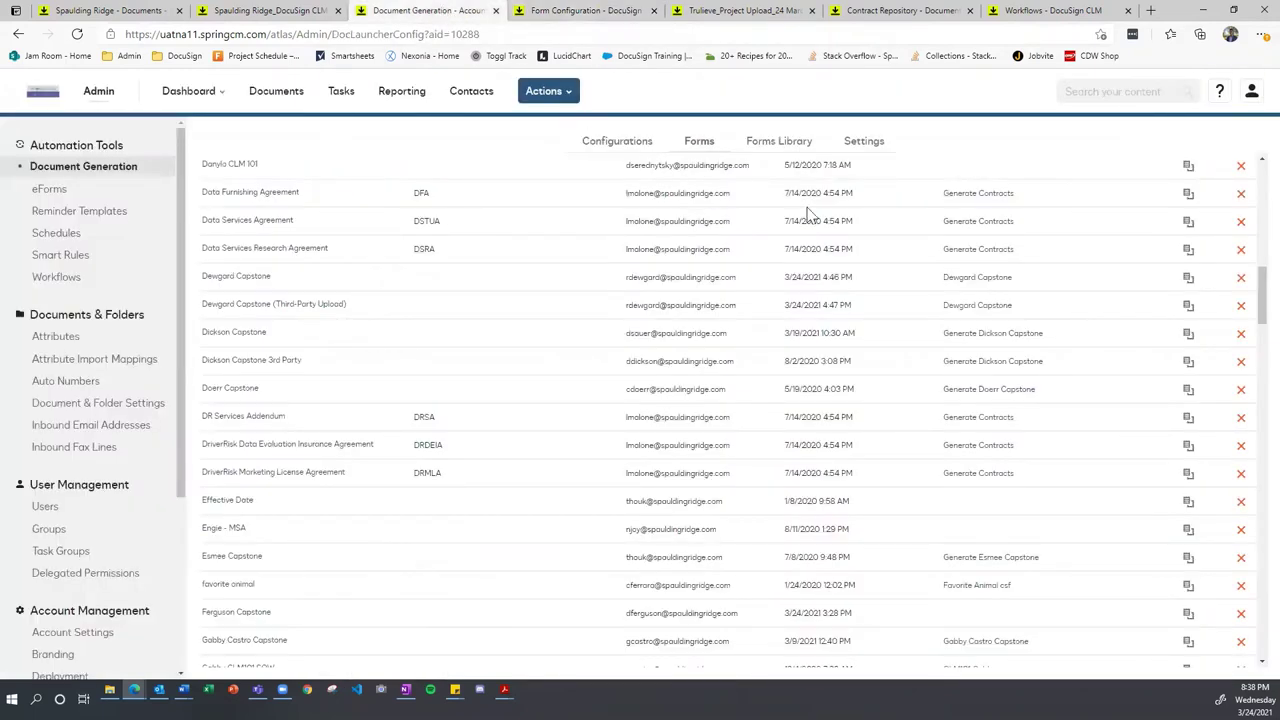
{"action": "left_click", "coordinate": [776, 143]}
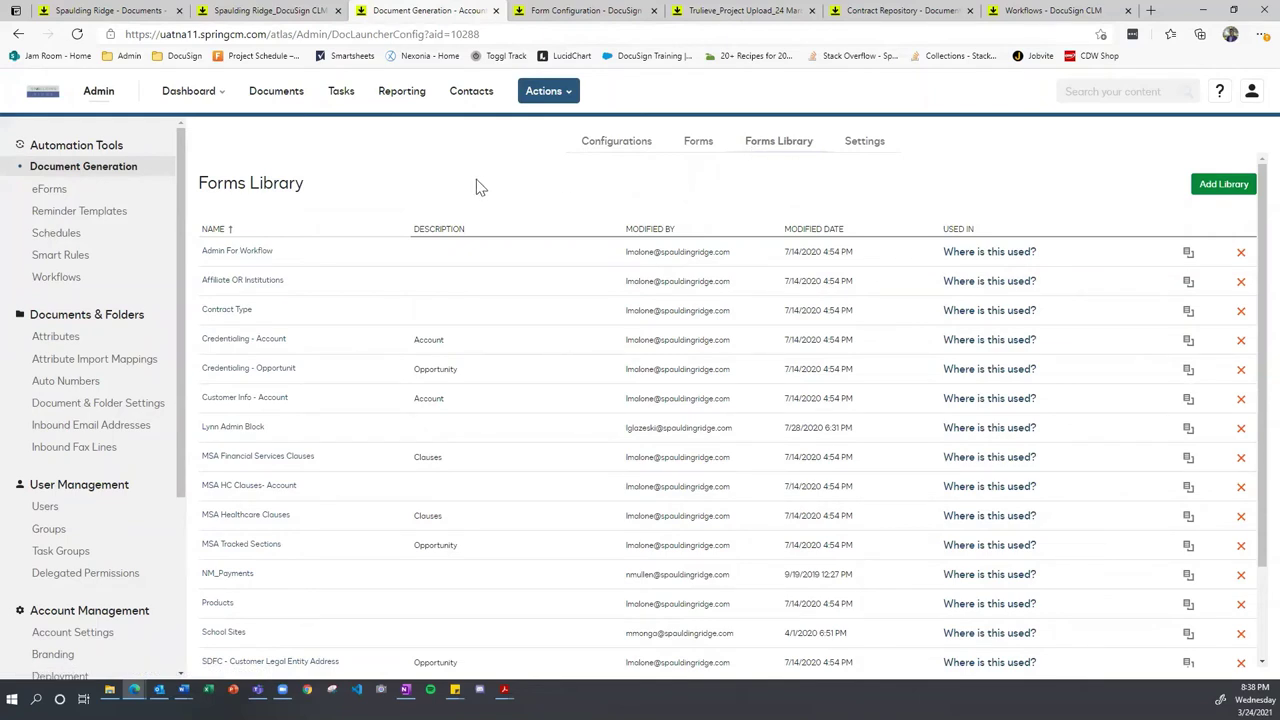
{"action": "left_click", "coordinate": [566, 12]}
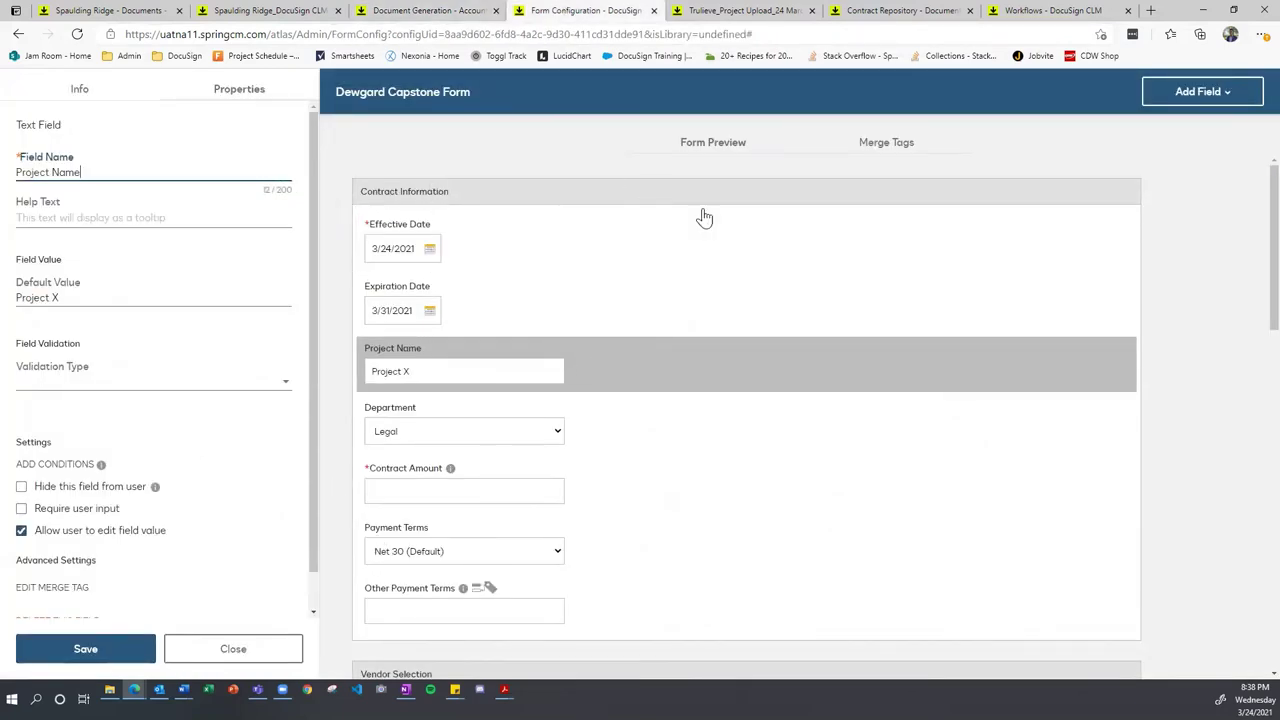
Step: Review the Contract Information section's settings and the rest of the form, then revisit the Forms Library and return to the form
{"action": "left_click", "coordinate": [1194, 411]}
{"action": "left_click", "coordinate": [639, 203]}
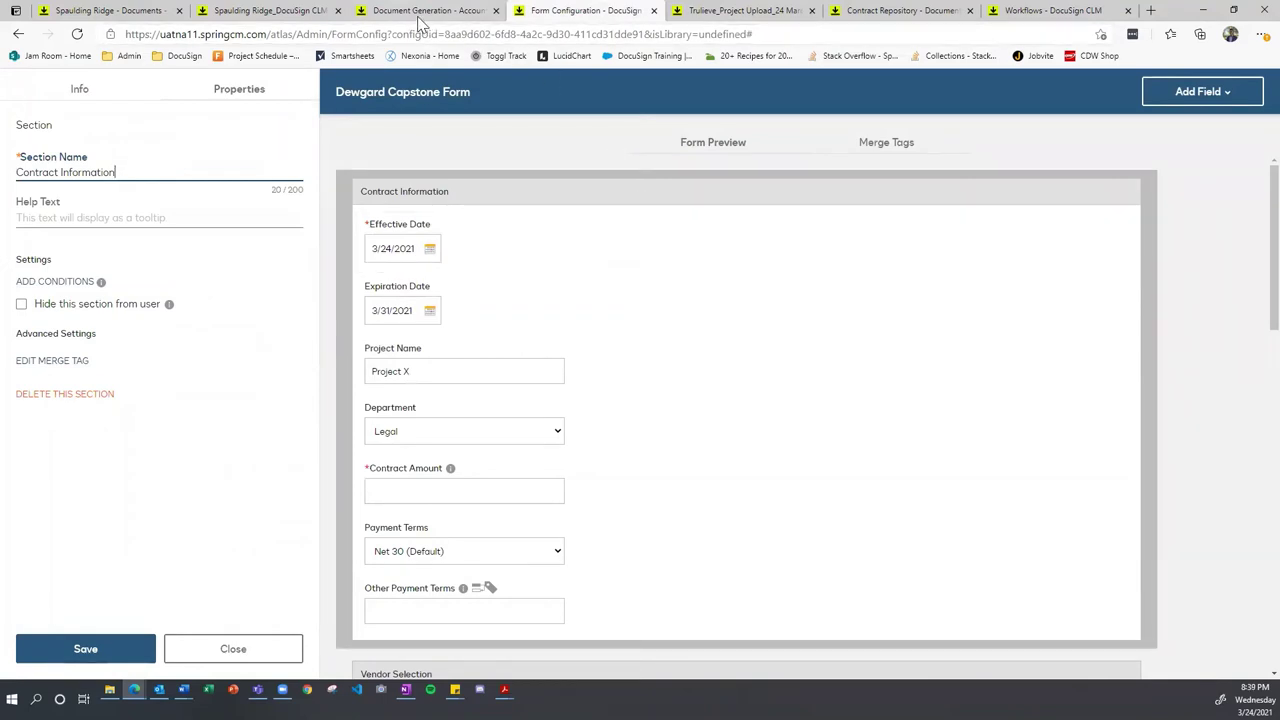
{"action": "scroll", "coordinate": [585, 524], "scroll_direction": "down", "scroll_amount": 2}
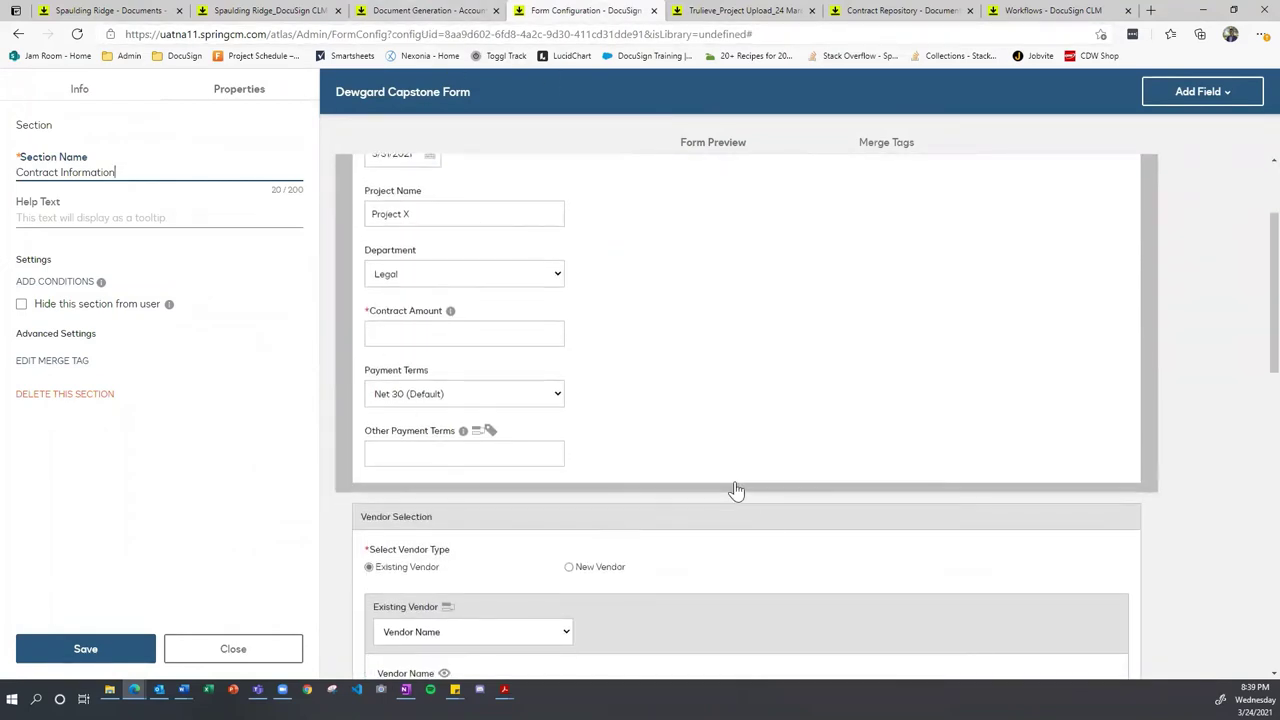
{"action": "scroll", "coordinate": [736, 490], "scroll_direction": "down", "scroll_amount": 10}
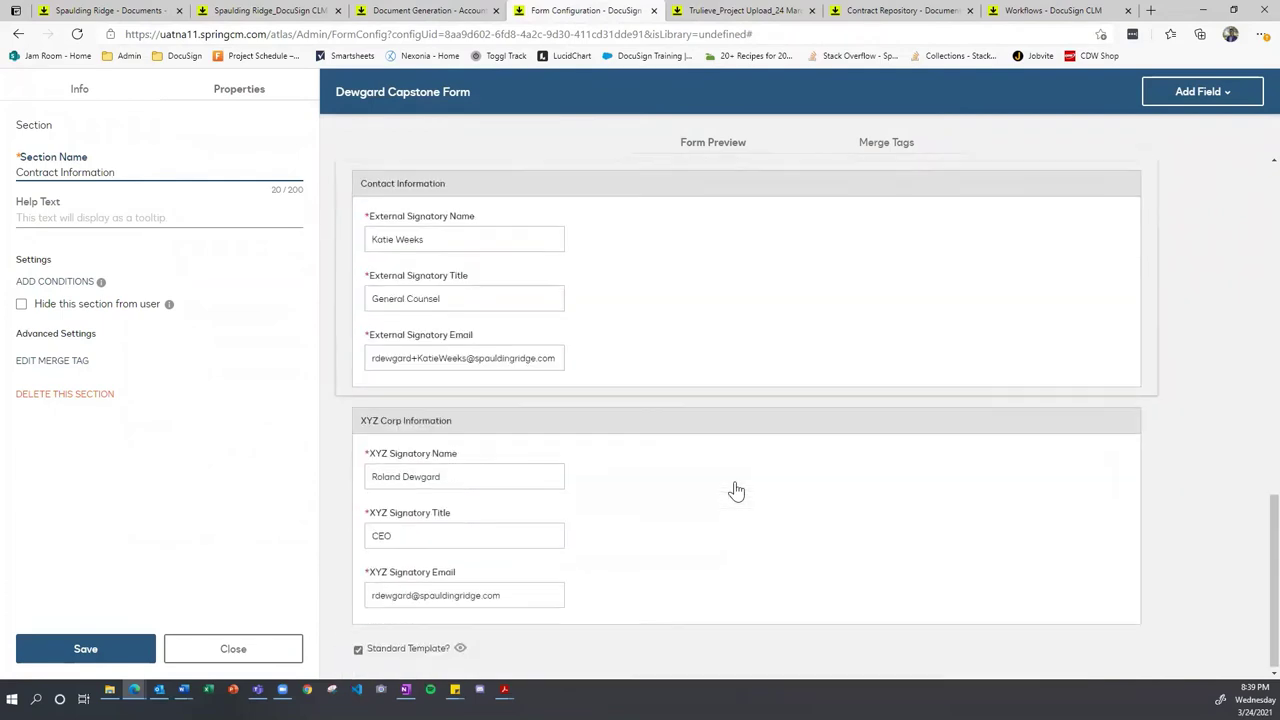
{"action": "scroll", "coordinate": [470, 630], "scroll_direction": "up", "scroll_amount": 10}
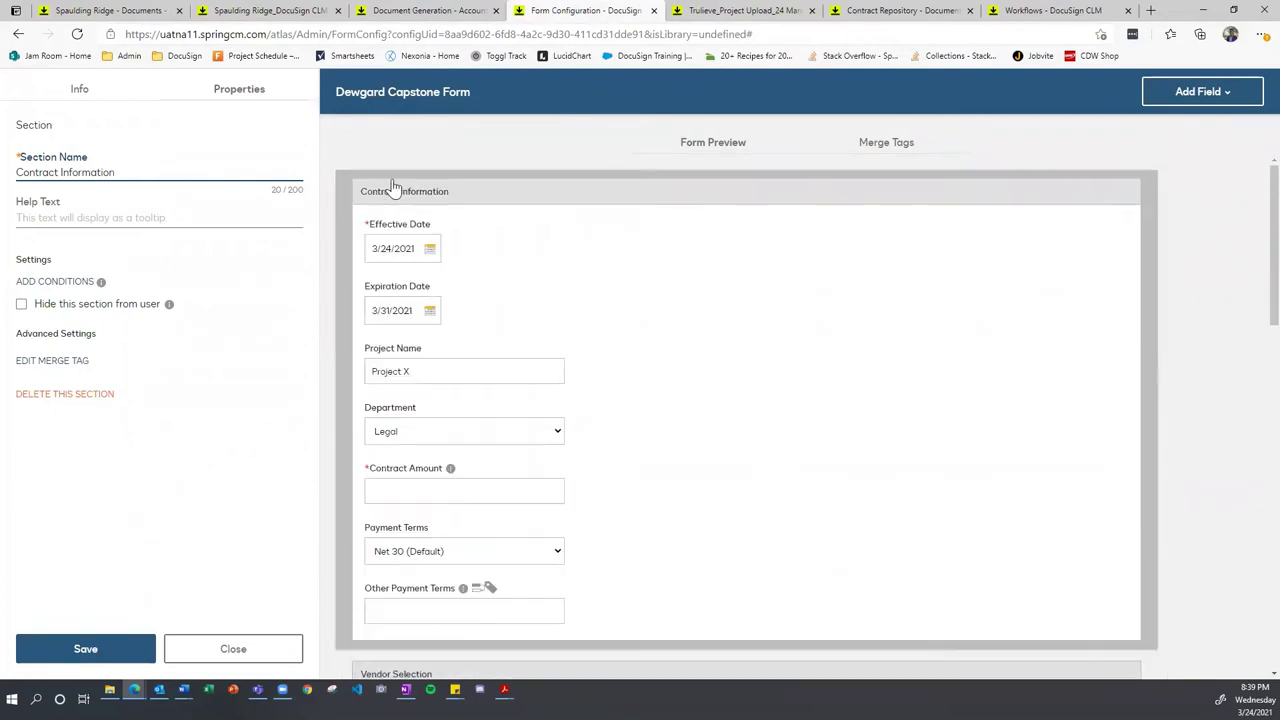
{"action": "left_click", "coordinate": [452, 14]}
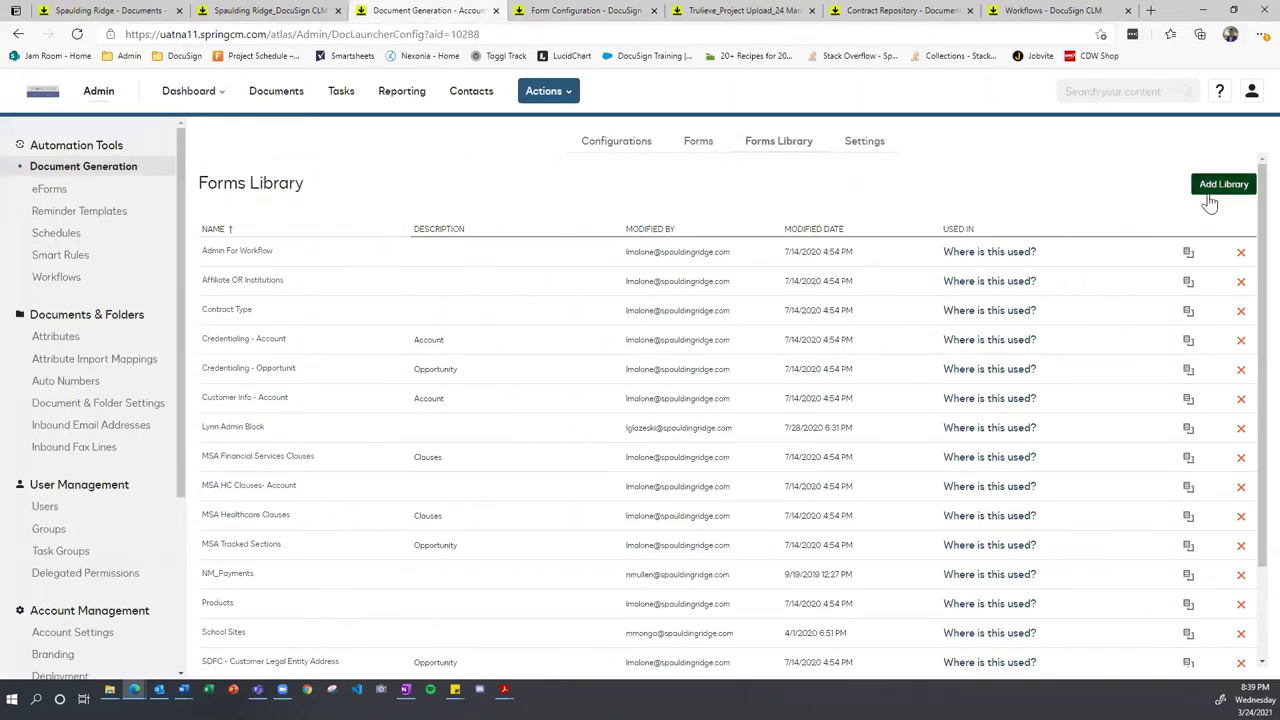
{"action": "left_click", "coordinate": [562, 14]}
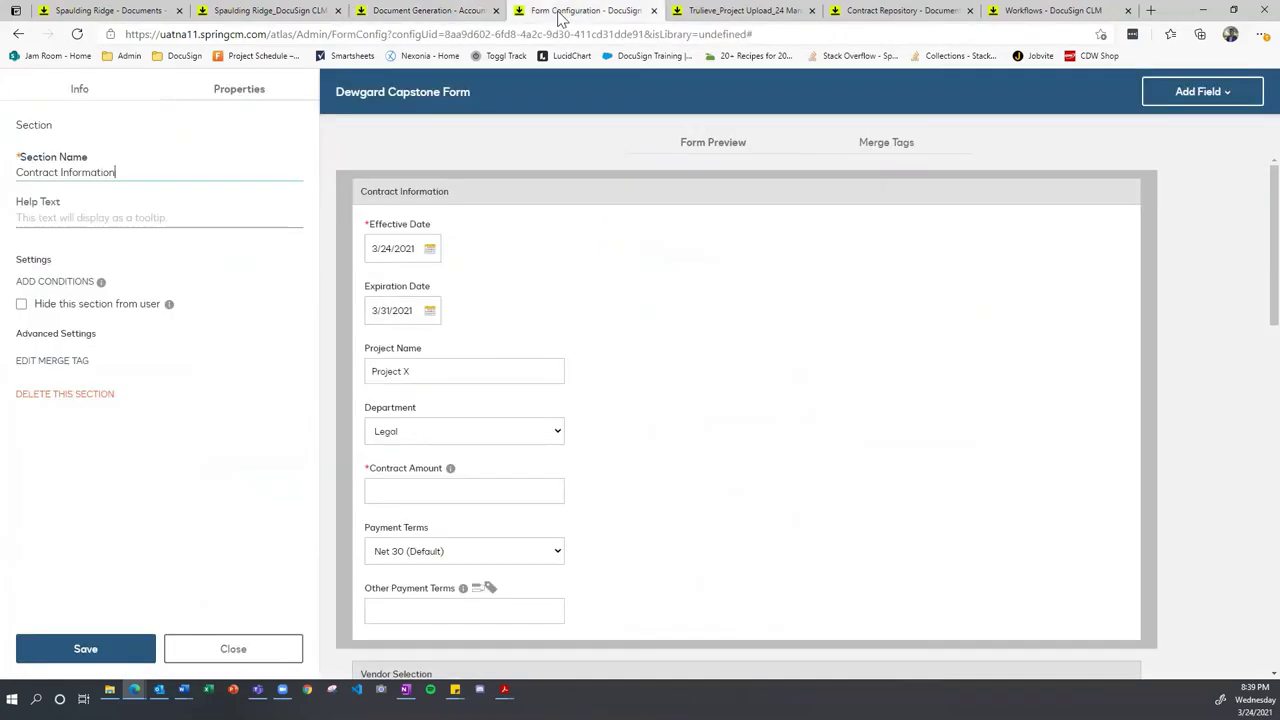
Step: Try adding a library field to the form, view the libraries it can come from, and close the form discarding the changes
{"action": "left_click", "coordinate": [1200, 91]}
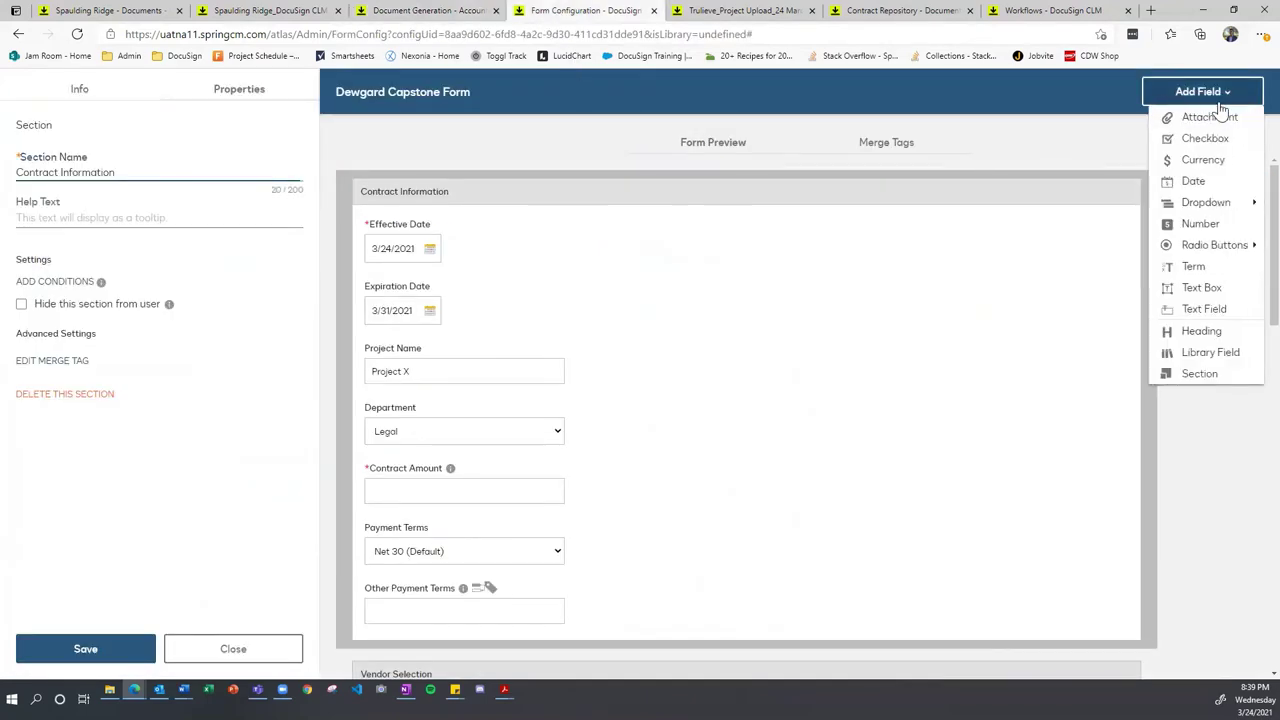
{"action": "left_click", "coordinate": [1203, 356]}
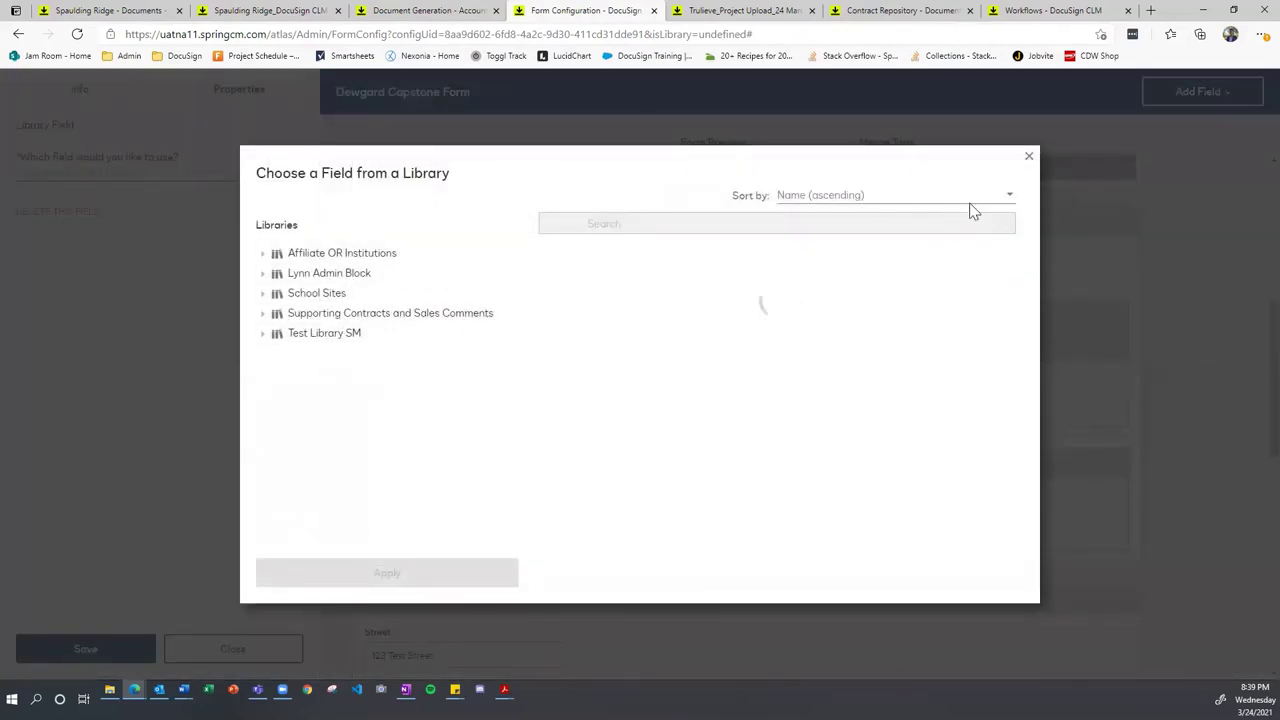
{"action": "left_click", "coordinate": [1029, 160]}
{"action": "scroll", "coordinate": [1128, 365], "scroll_direction": "up", "scroll_amount": 5}
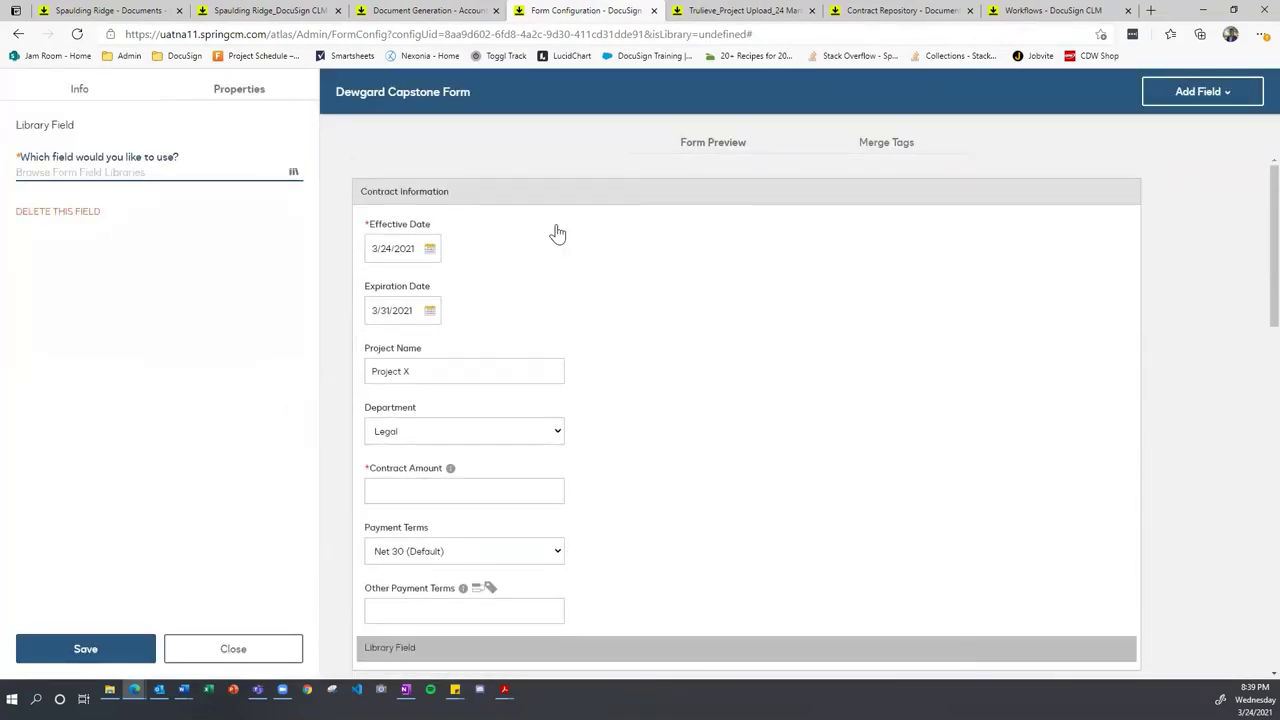
{"action": "scroll", "coordinate": [557, 236], "scroll_direction": "down", "scroll_amount": 15}
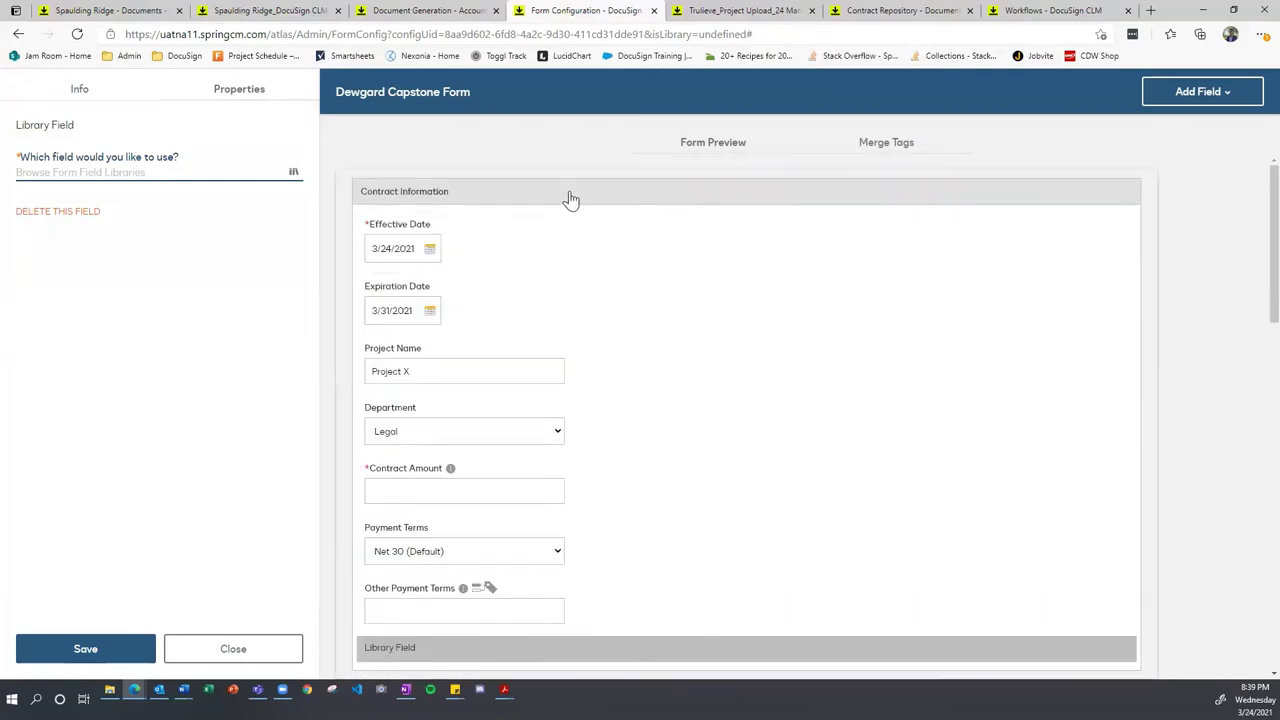
{"action": "left_click", "coordinate": [259, 655]}
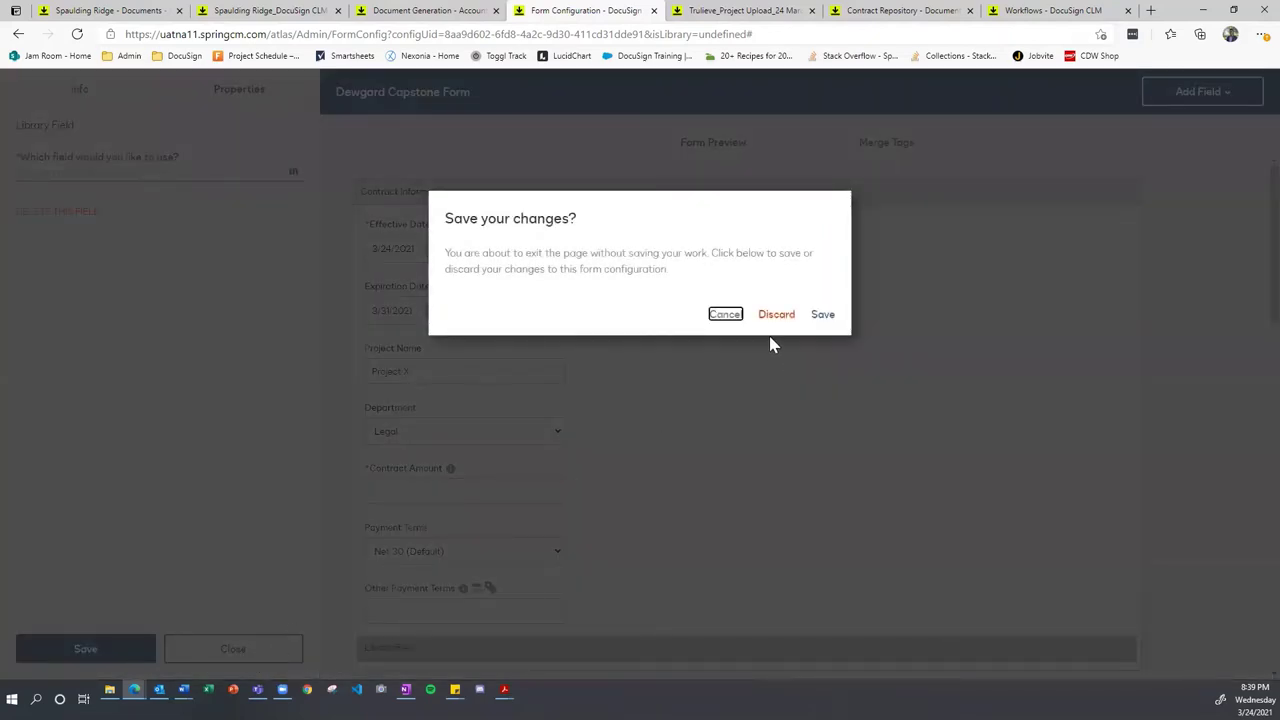
{"action": "left_click", "coordinate": [775, 315]}
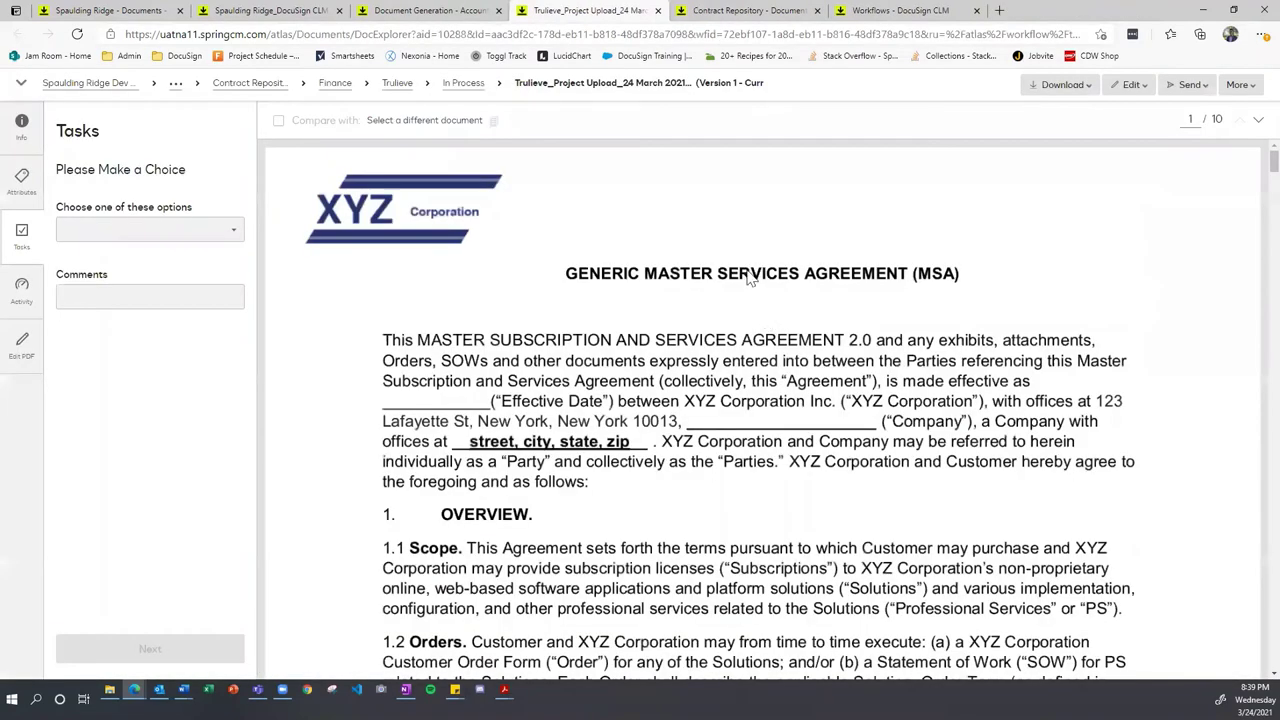
Step: Reopen the main Capstone form from the list of document generation forms
{"action": "left_click", "coordinate": [432, 11]}
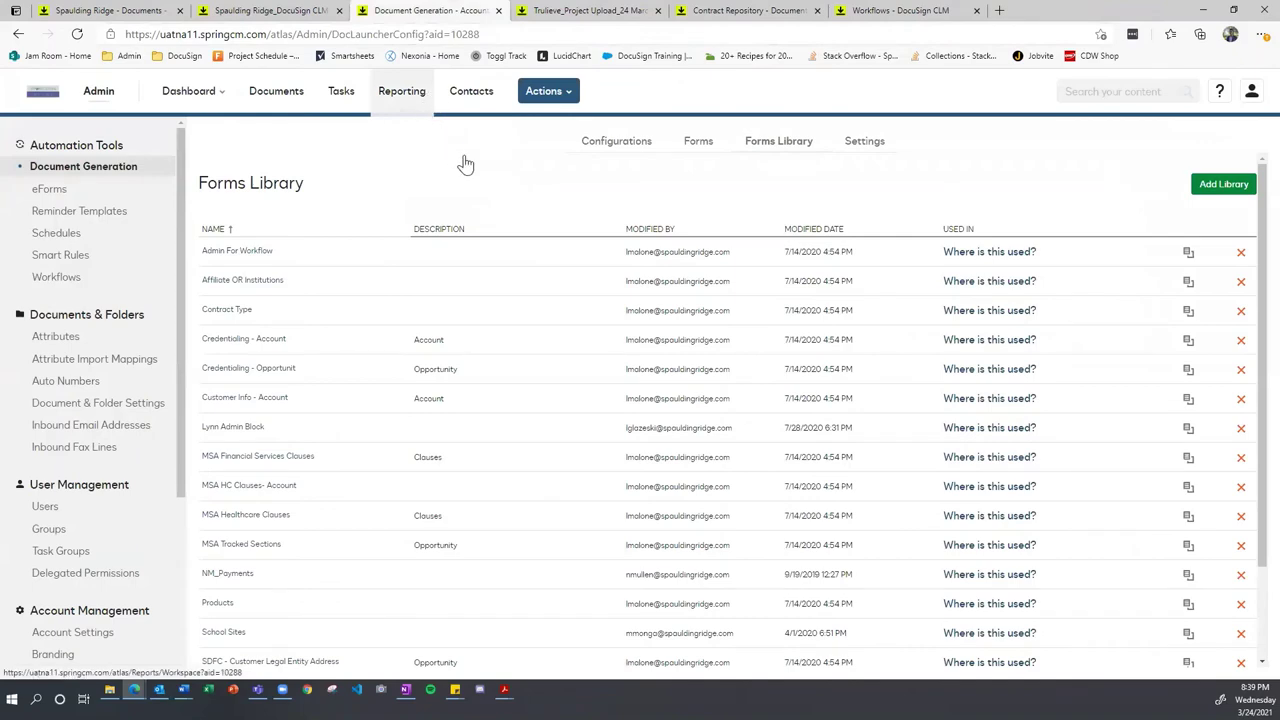
{"action": "left_click", "coordinate": [690, 150]}
{"action": "scroll", "coordinate": [700, 200], "scroll_direction": "up", "scroll_amount": 2}
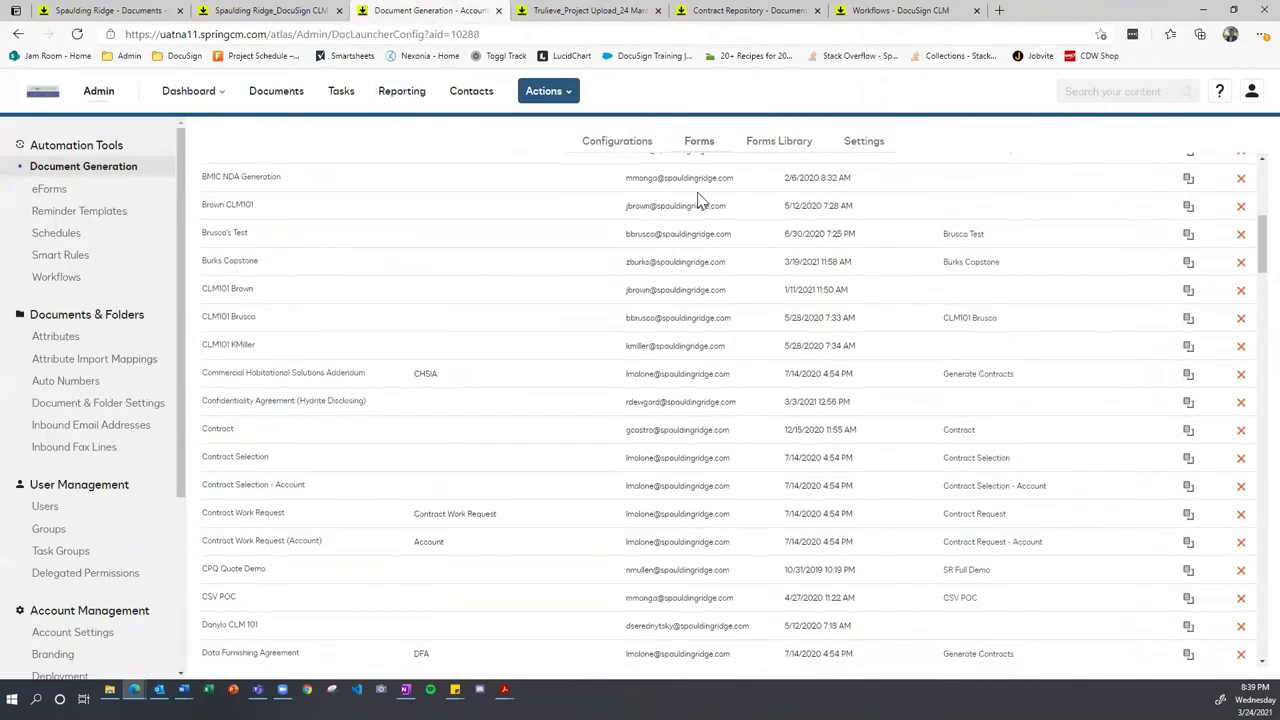
{"action": "scroll", "coordinate": [700, 200], "scroll_direction": "up", "scroll_amount": 5}
{"action": "scroll", "coordinate": [420, 355], "scroll_direction": "down", "scroll_amount": 10}
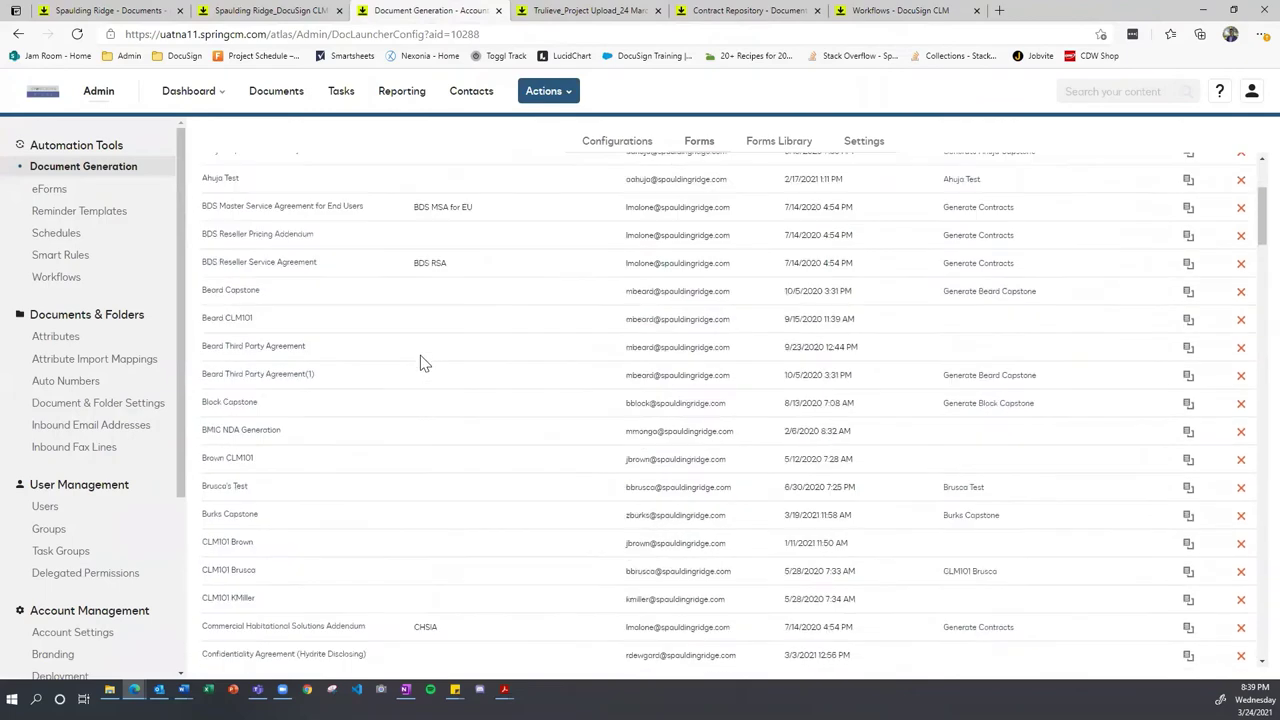
{"action": "scroll", "coordinate": [402, 355], "scroll_direction": "down", "scroll_amount": 3}
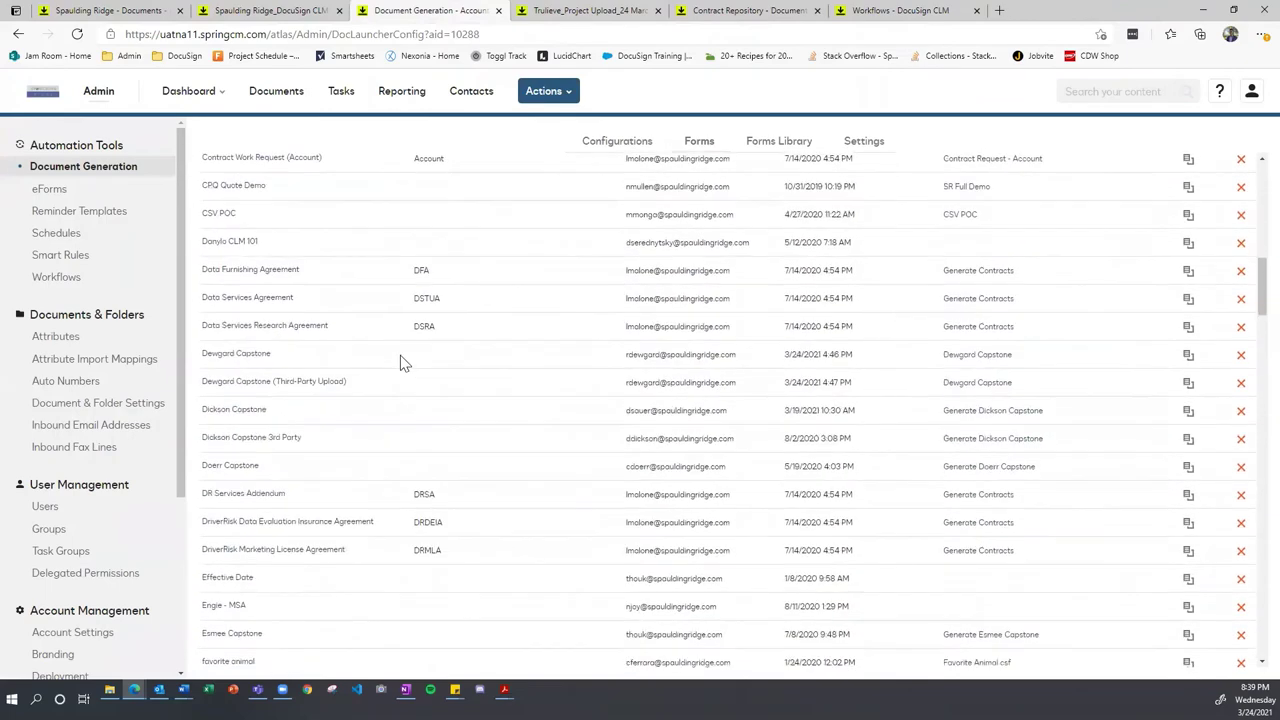
{"action": "left_click", "coordinate": [250, 358]}
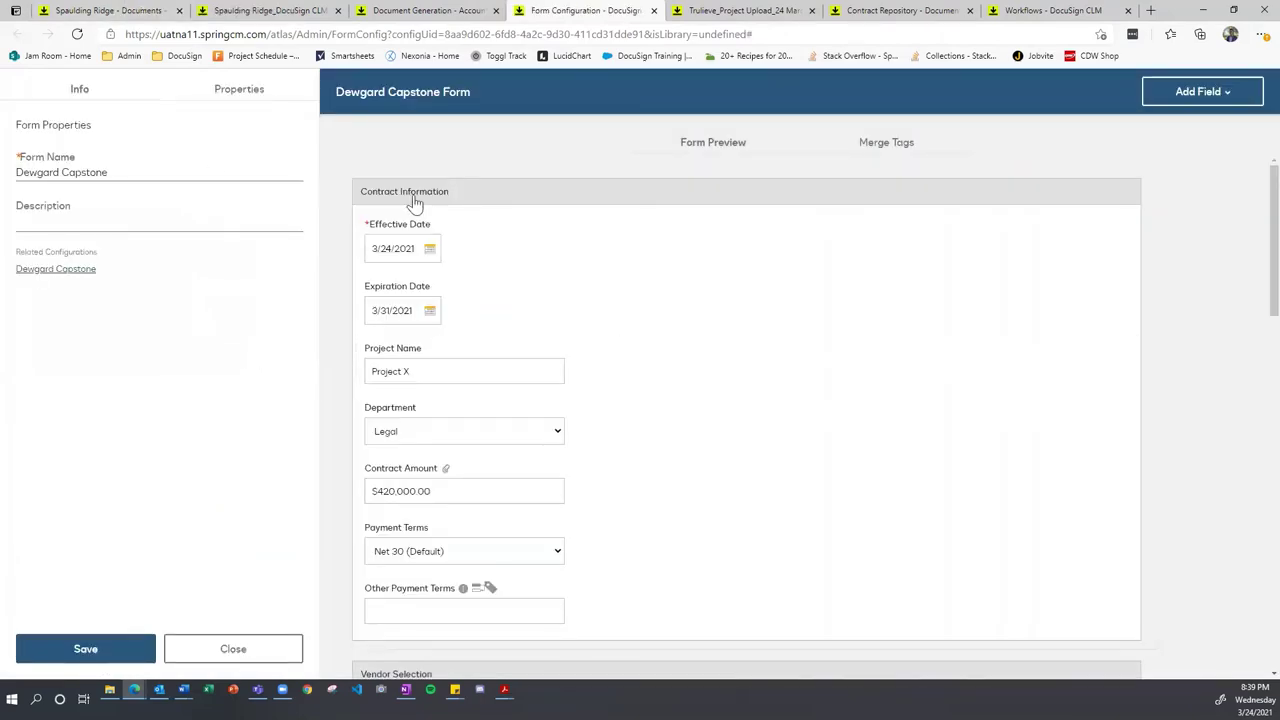
Step: Examine the form's merge tags, highlighting the Effective Date tag, and return to the form preview
{"action": "left_click", "coordinate": [887, 142]}
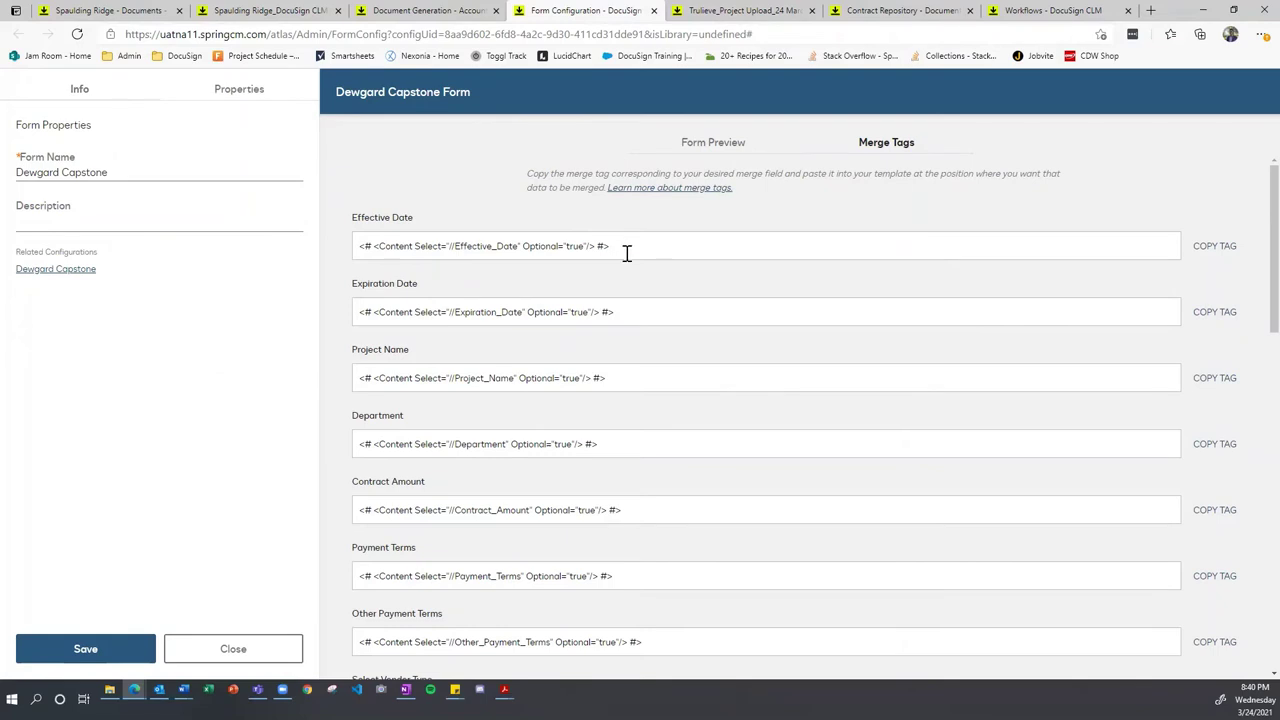
{"action": "left_click", "coordinate": [719, 147]}
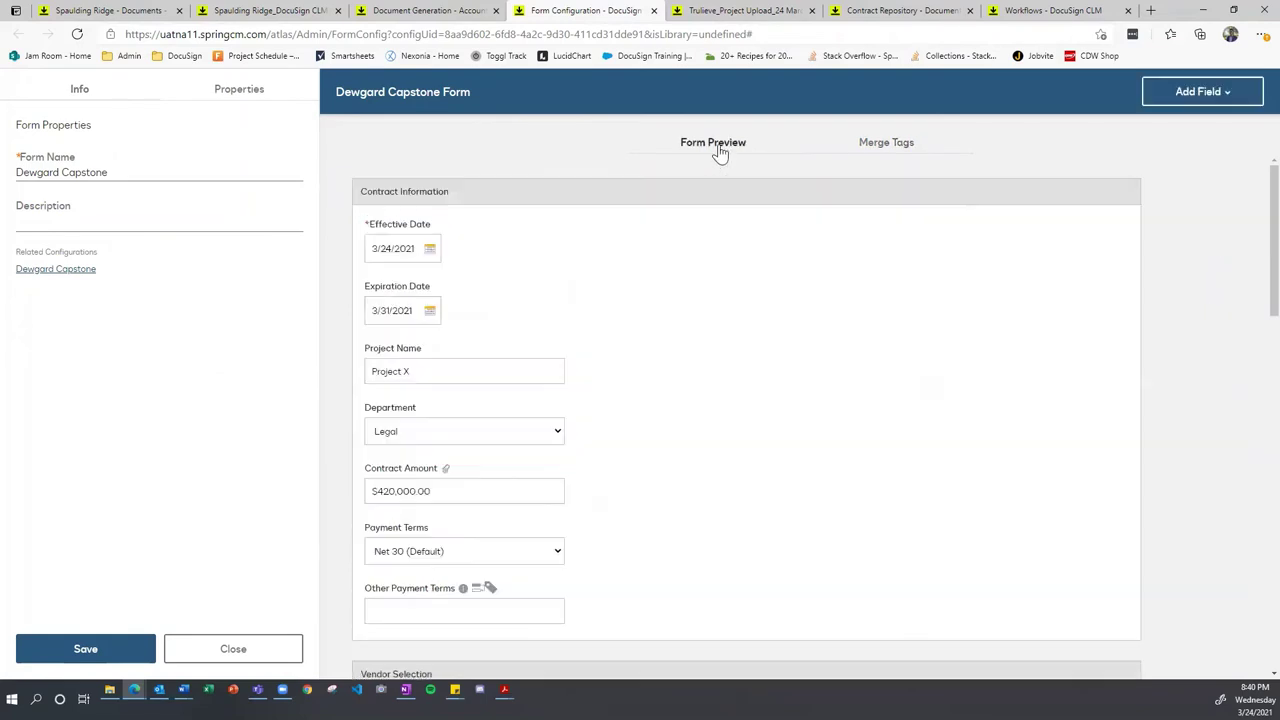
{"action": "left_click", "coordinate": [895, 150]}
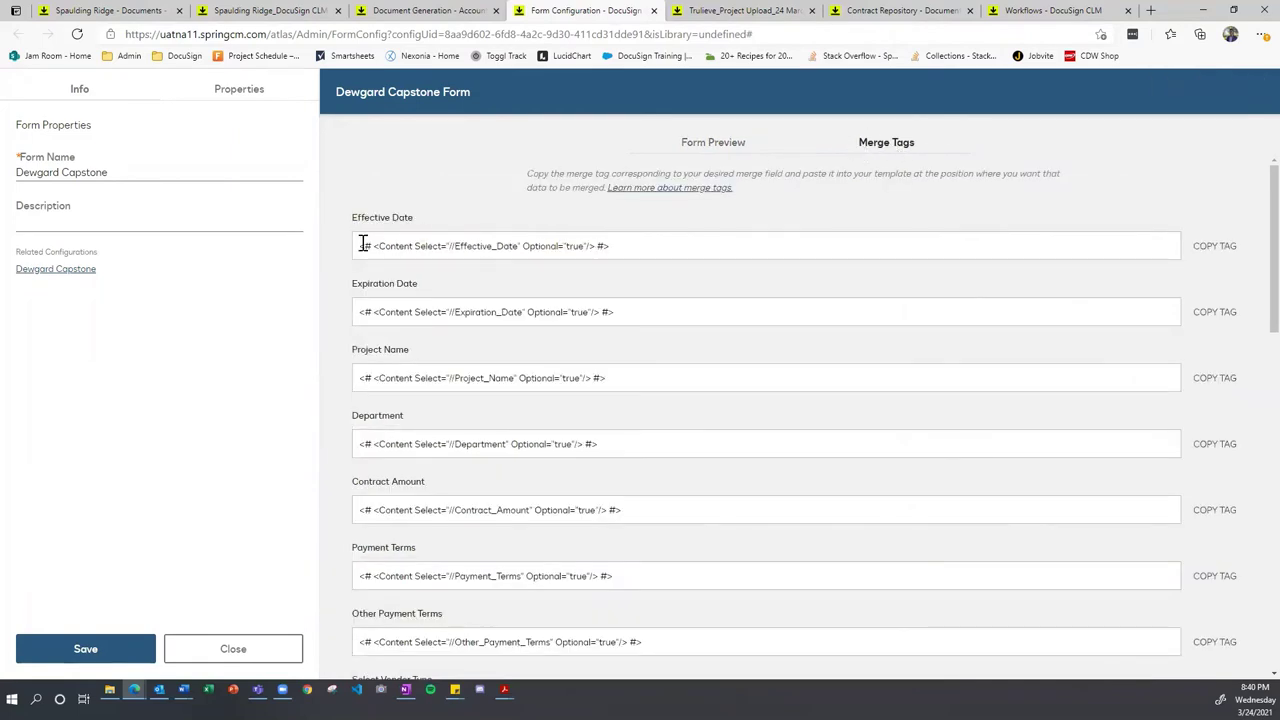
{"action": "left_click_drag", "start_coordinate": [362, 245], "coordinate": [641, 241]}
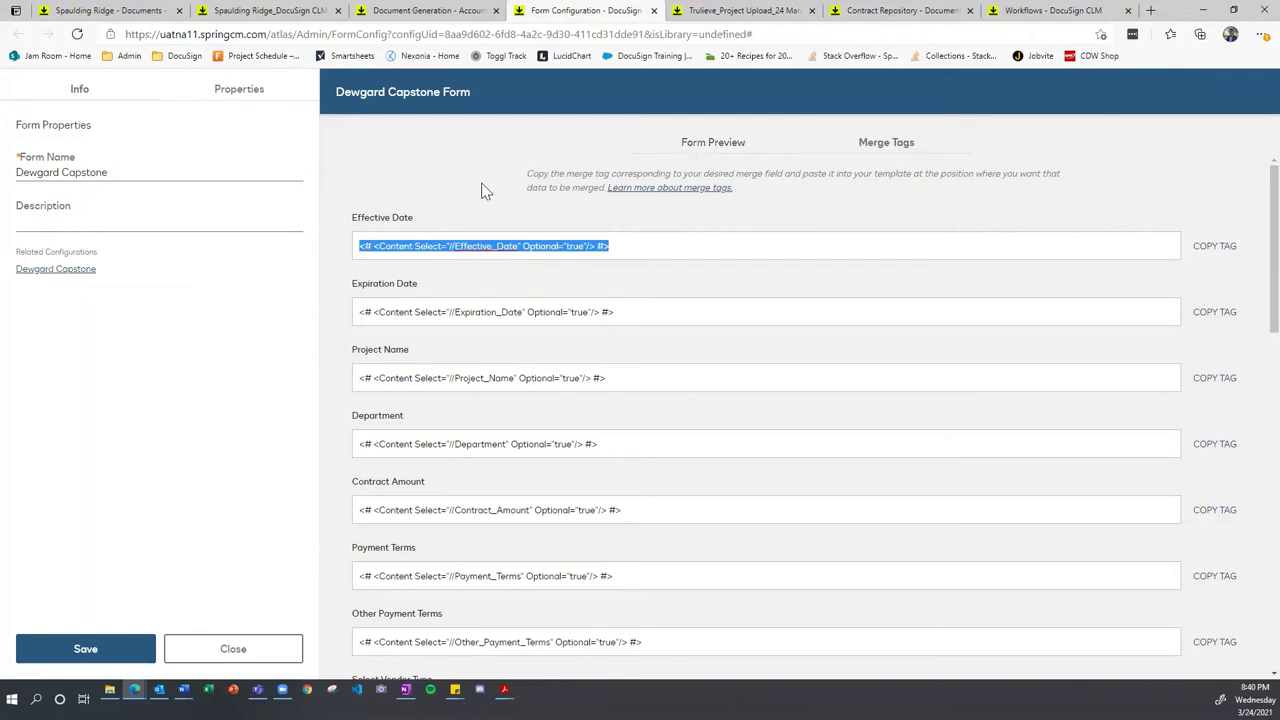
{"action": "left_click", "coordinate": [722, 145]}
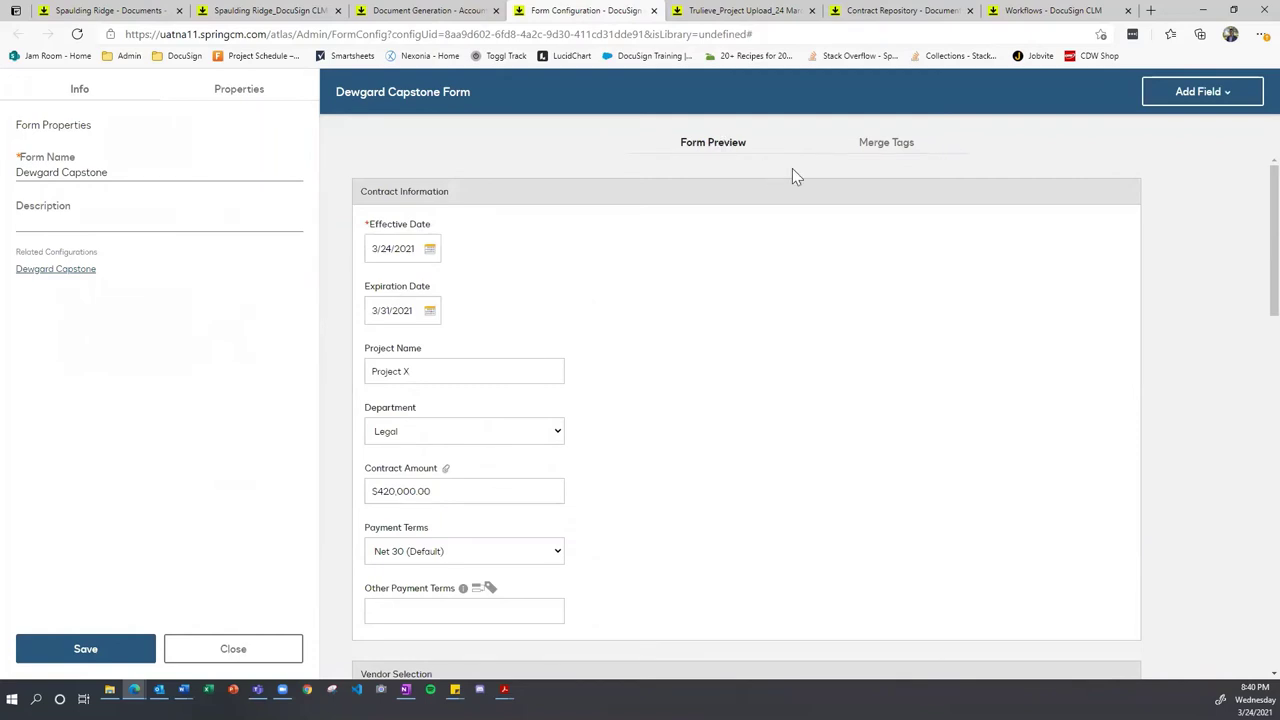
Step: Open MSA XYZ Corp_MergeTemplate.docx from the Merge Templates folder inside the Capstone folder's Admin folder
{"action": "left_click", "coordinate": [122, 8]}
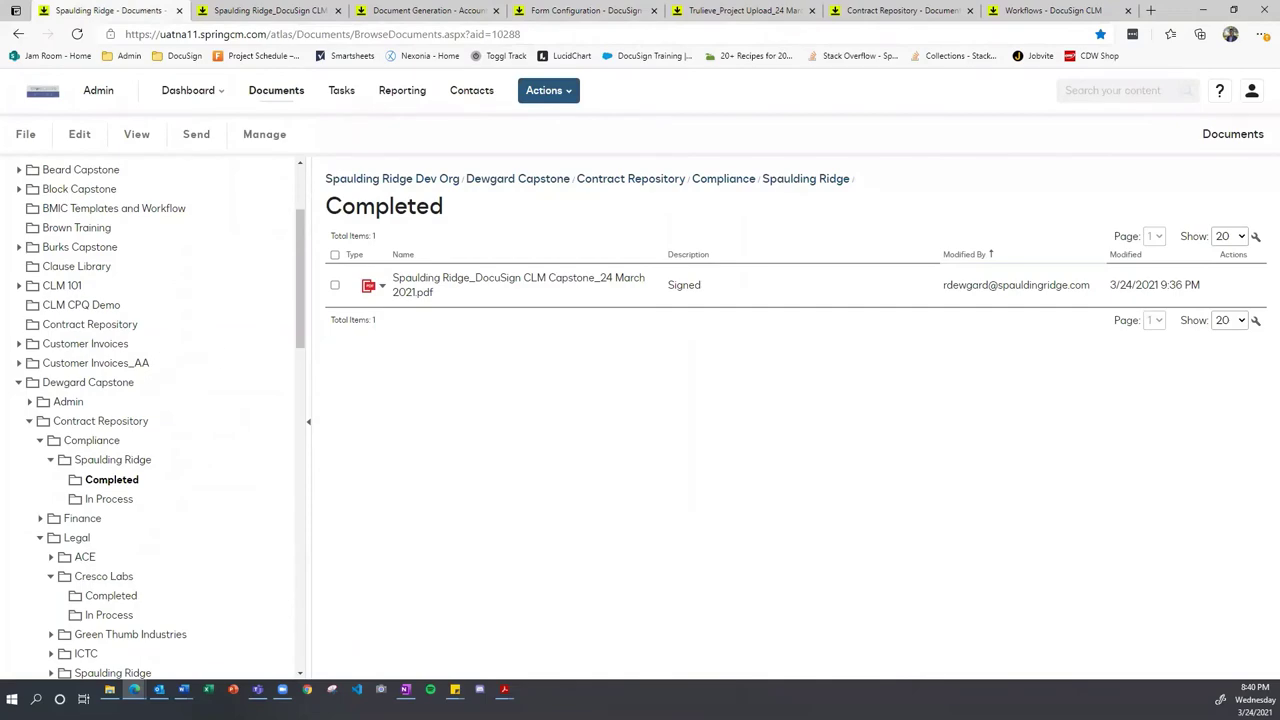
{"action": "left_click", "coordinate": [88, 382]}
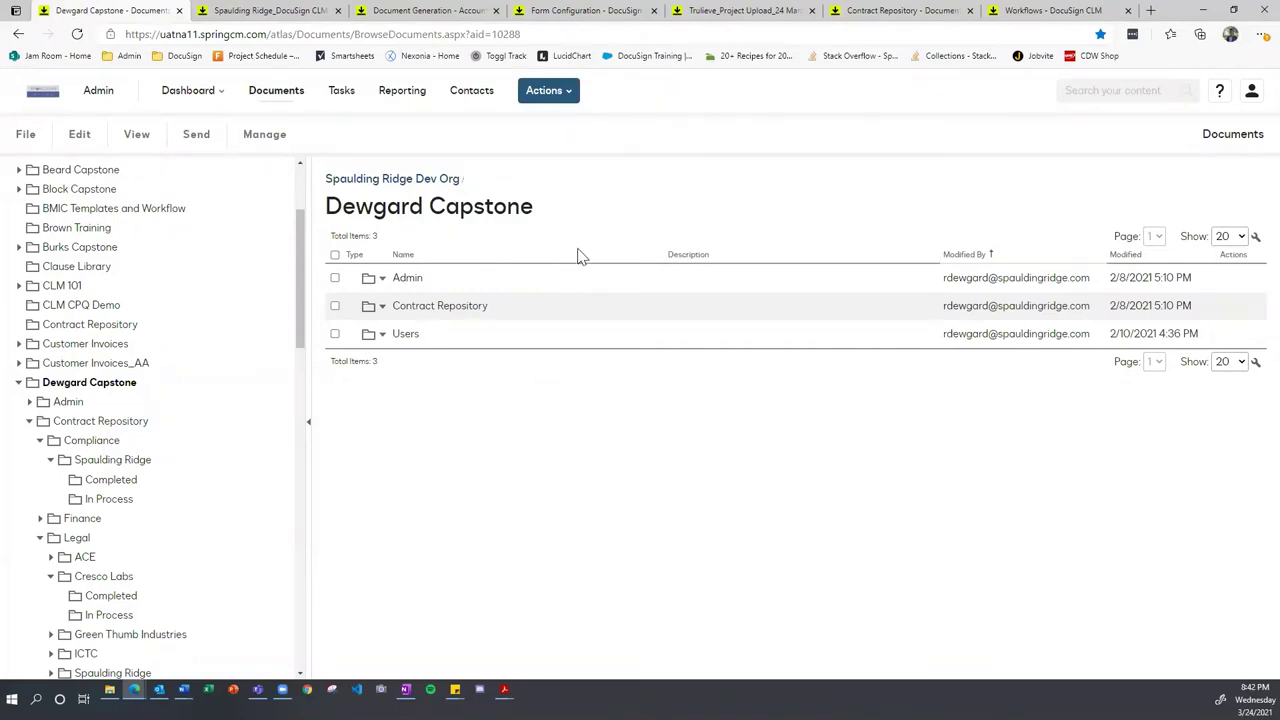
{"action": "left_click", "coordinate": [420, 281]}
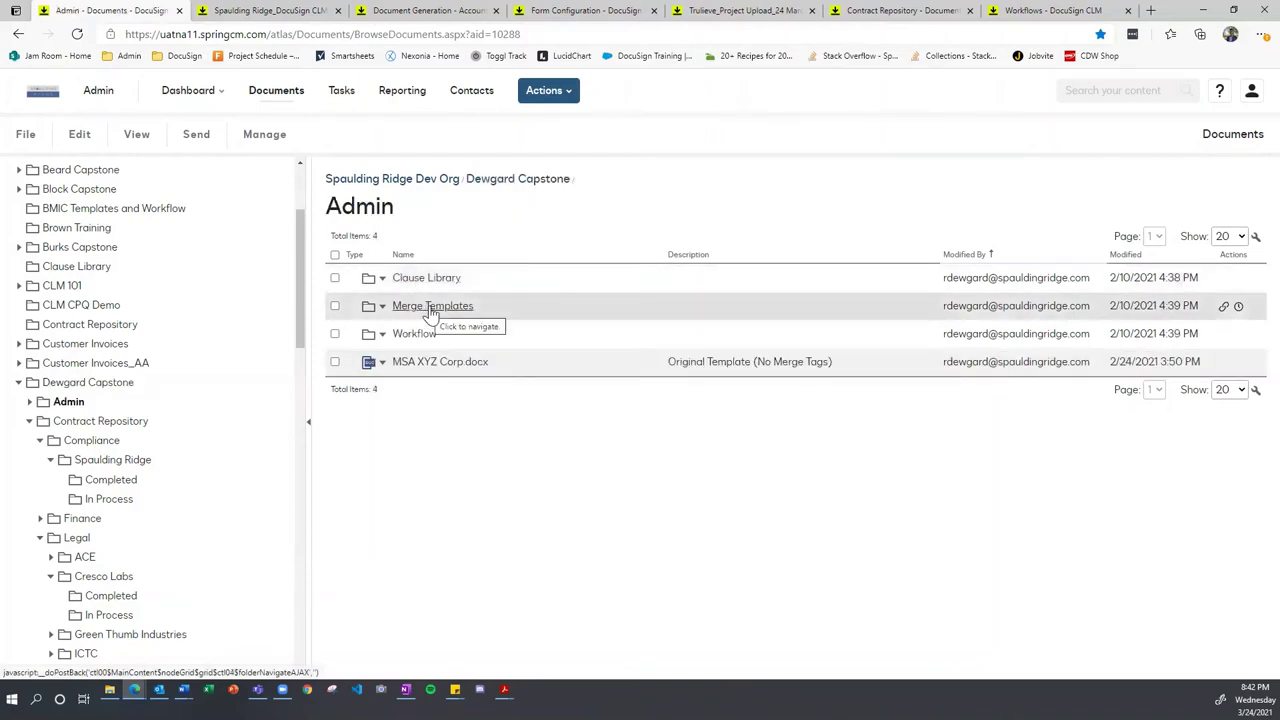
{"action": "left_click", "coordinate": [432, 313]}
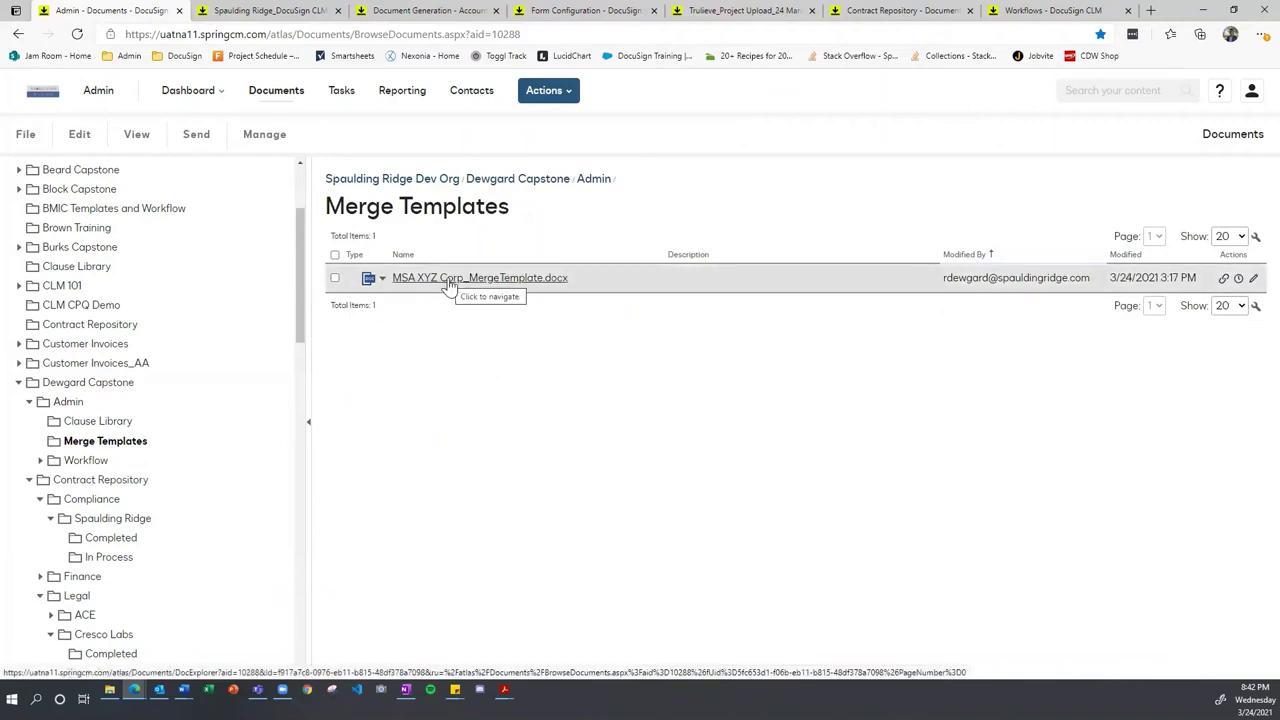
{"action": "left_click", "coordinate": [450, 282]}
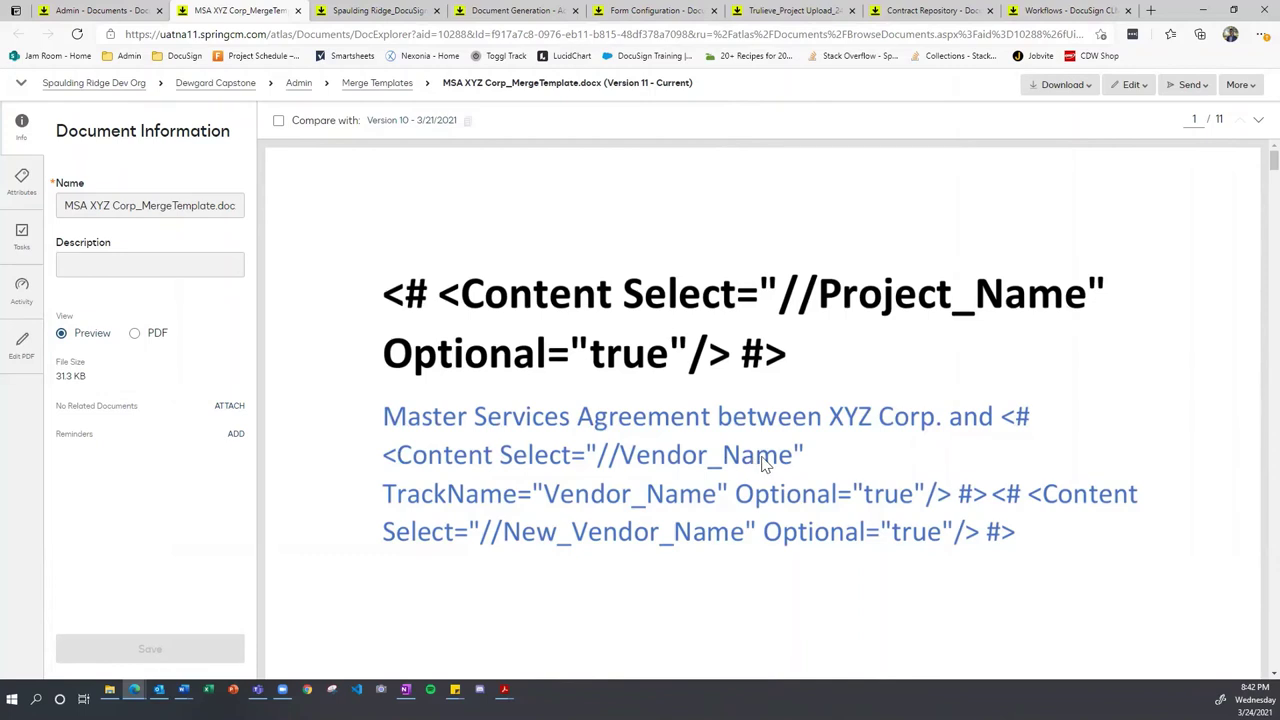
Step: Review the project, vendor and signatory merge tags on the template's cover page, then return to the Capstone form configuration
{"action": "scroll", "coordinate": [740, 458], "scroll_direction": "down", "scroll_amount": 5}
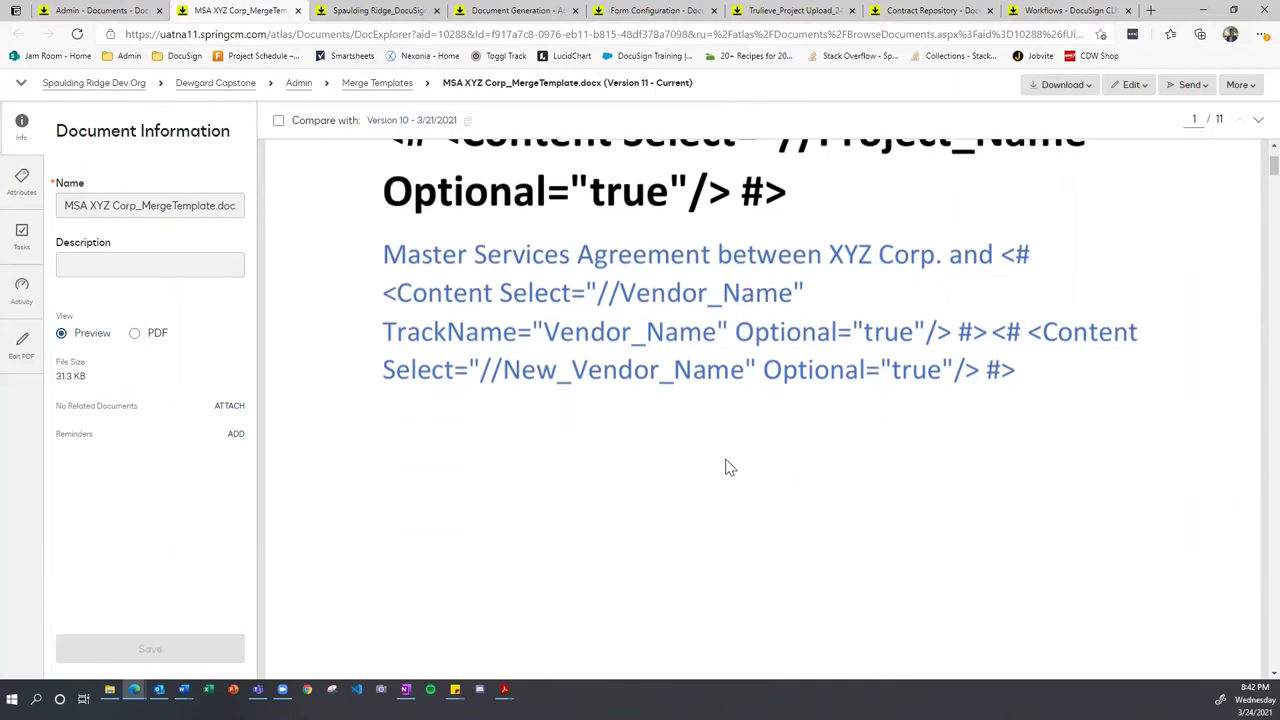
{"action": "scroll", "coordinate": [694, 437], "scroll_direction": "down", "scroll_amount": 2}
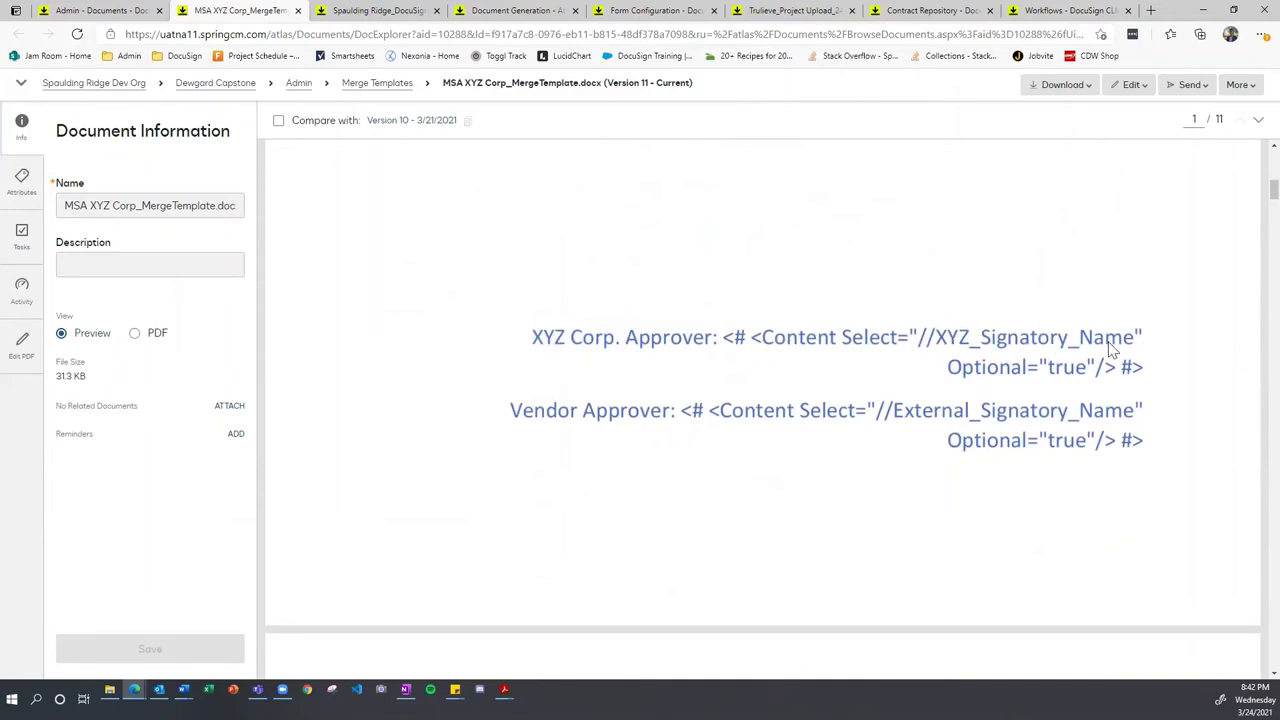
{"action": "left_click", "coordinate": [628, 12]}
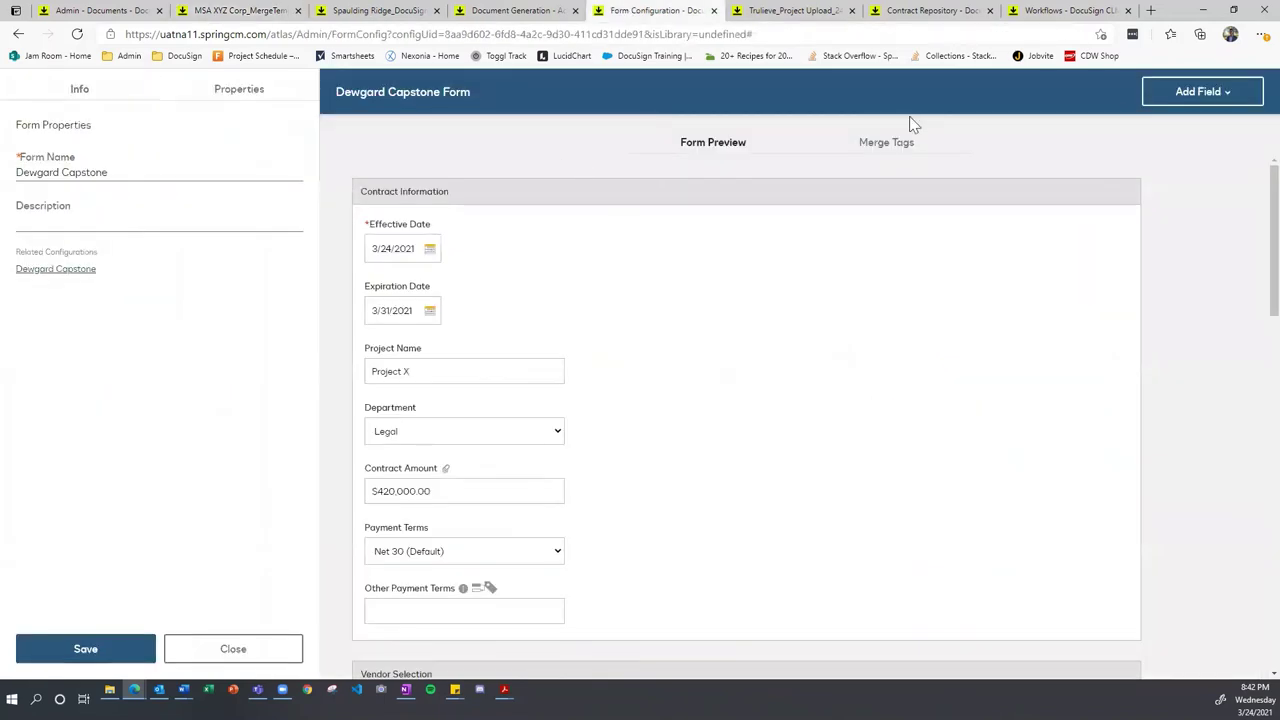
Step: Look over the Capstone form's signatory fields and the merge tags at the end of its merge tag list
{"action": "scroll", "coordinate": [528, 380], "scroll_direction": "down", "scroll_amount": 15}
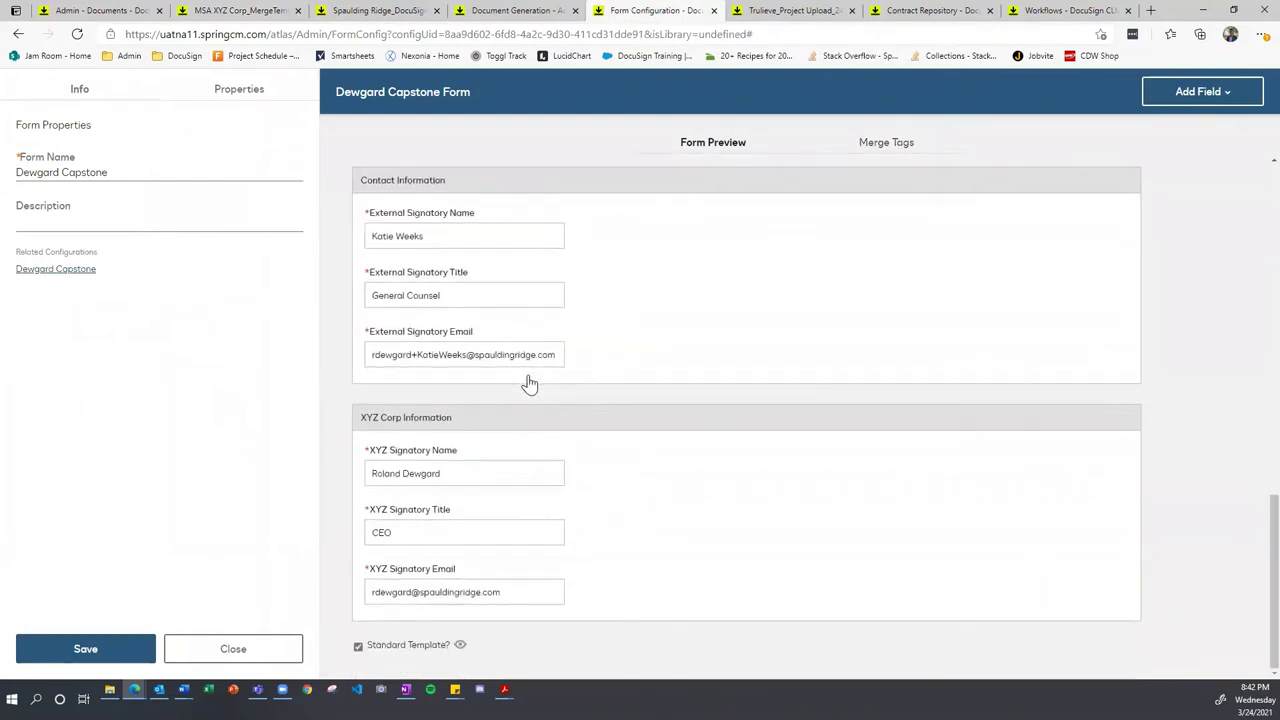
{"action": "left_click", "coordinate": [874, 142]}
{"action": "scroll", "coordinate": [733, 413], "scroll_direction": "down", "scroll_amount": 15}
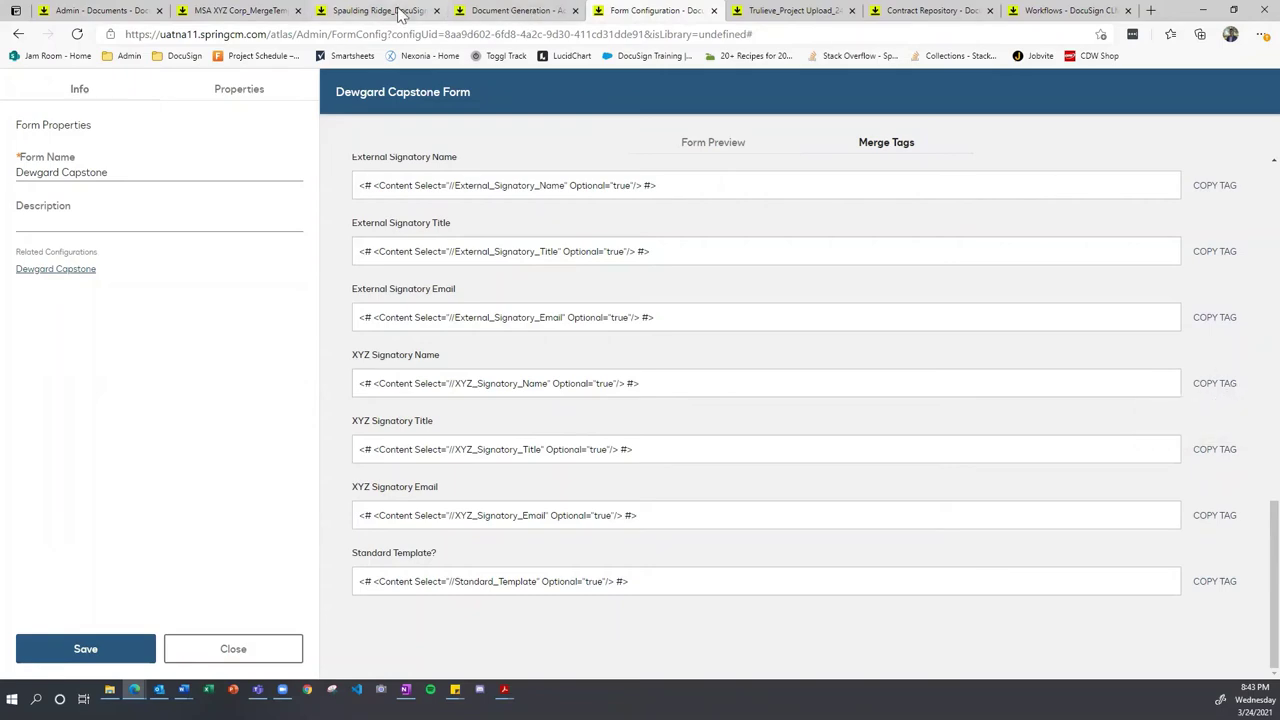
Step: Review the merge tags in the agreement's opening paragraph and signature block of MSA XYZ Corp_MergeTemplate.docx
{"action": "left_click", "coordinate": [225, 10]}
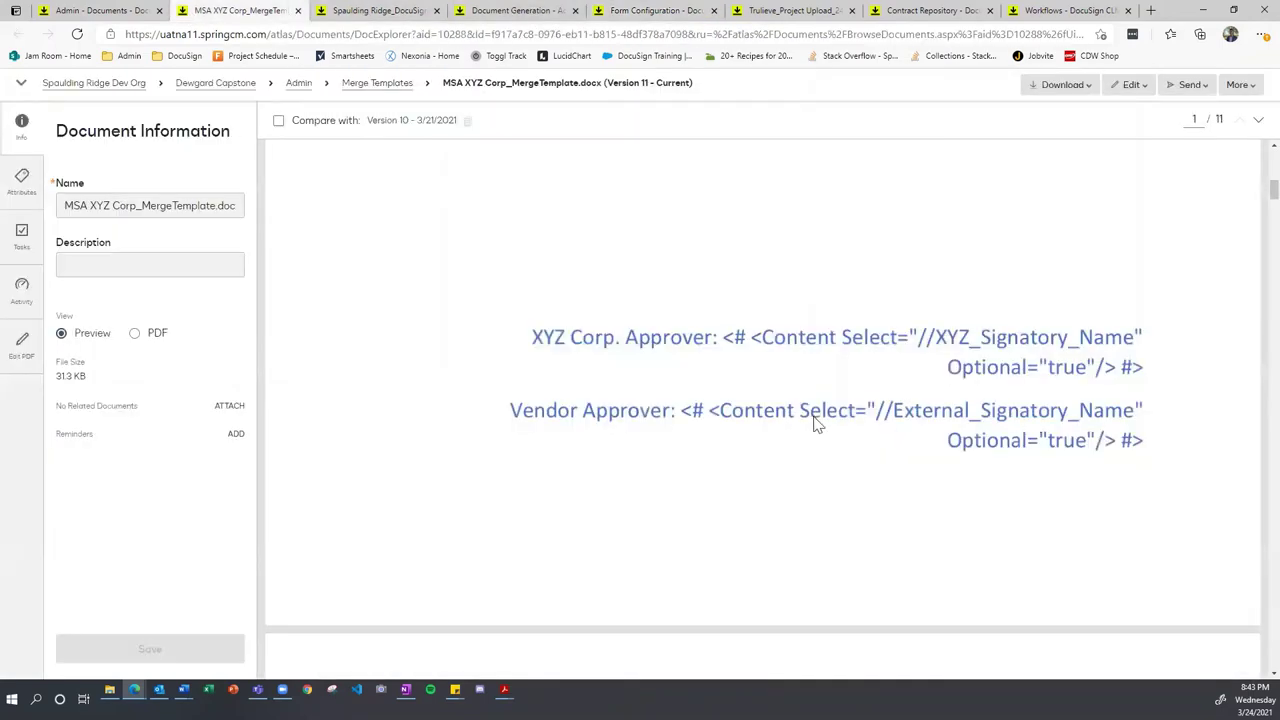
{"action": "scroll", "coordinate": [815, 425], "scroll_direction": "down", "scroll_amount": 7}
{"action": "scroll", "coordinate": [800, 414], "scroll_direction": "up", "scroll_amount": 1}
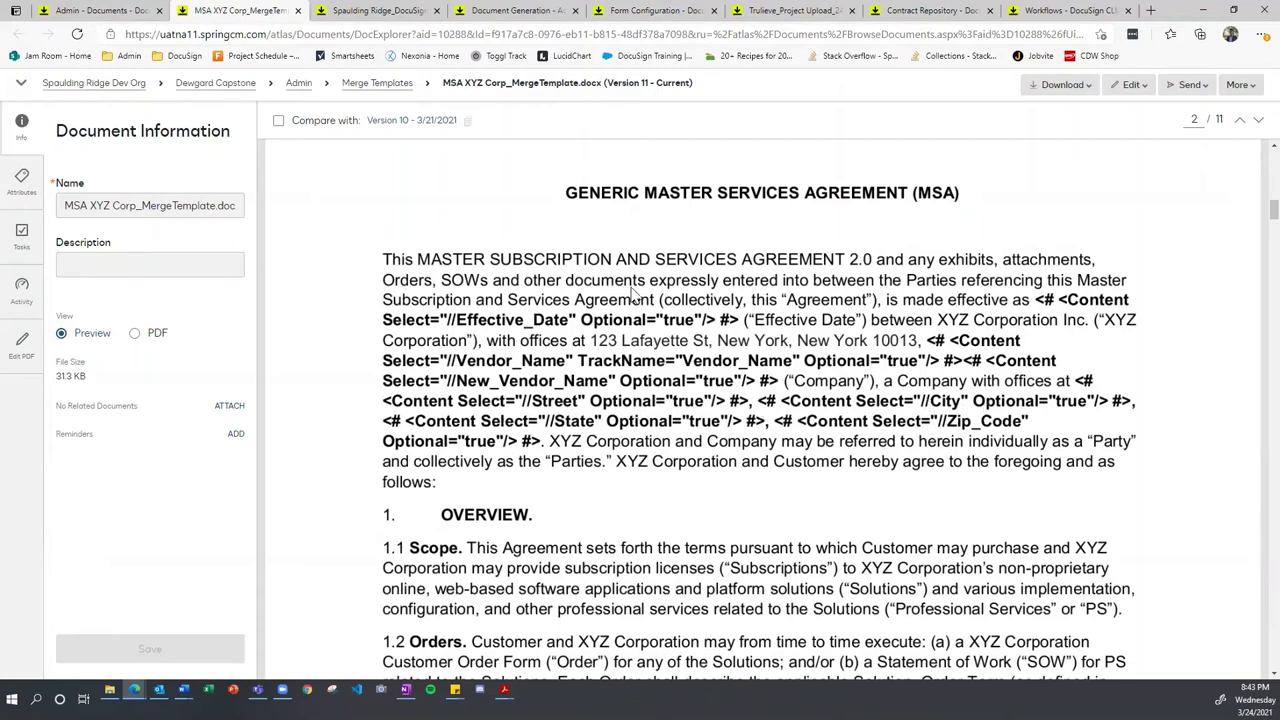
{"action": "scroll", "coordinate": [634, 292], "scroll_direction": "down", "scroll_amount": 1}
{"action": "scroll", "coordinate": [634, 292], "scroll_direction": "up", "scroll_amount": 1}
{"action": "key", "text": "End"}
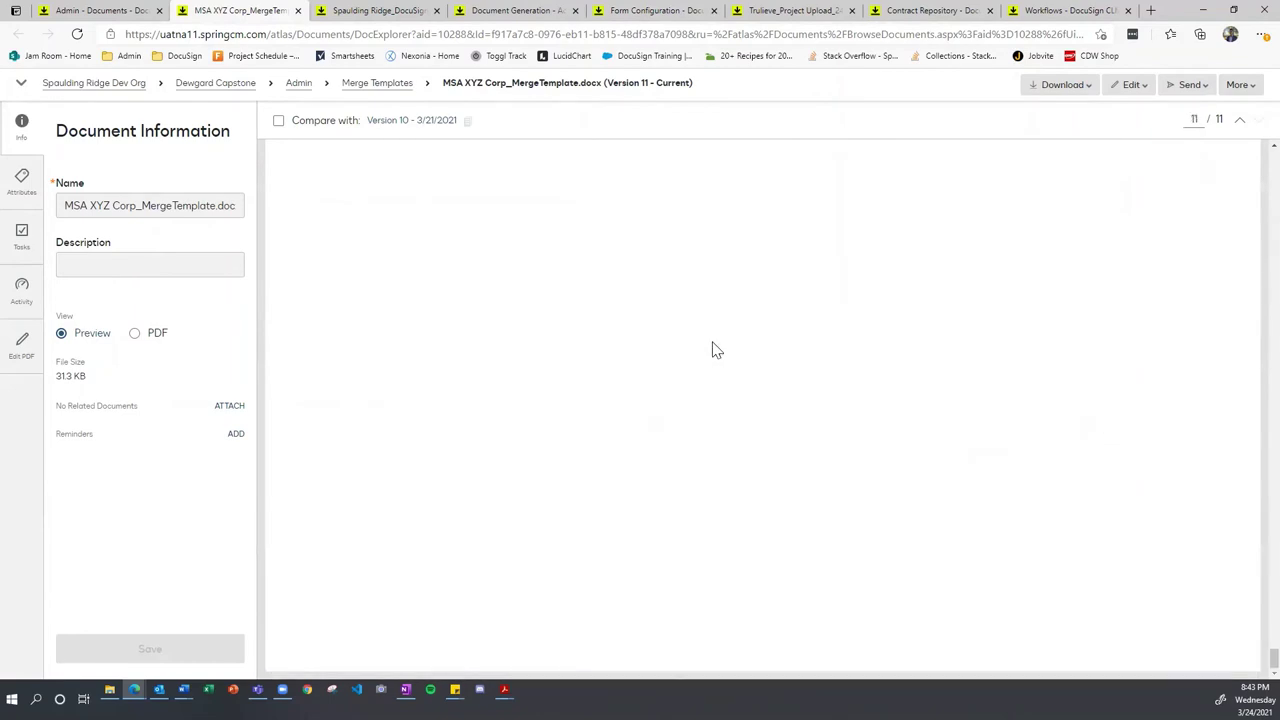
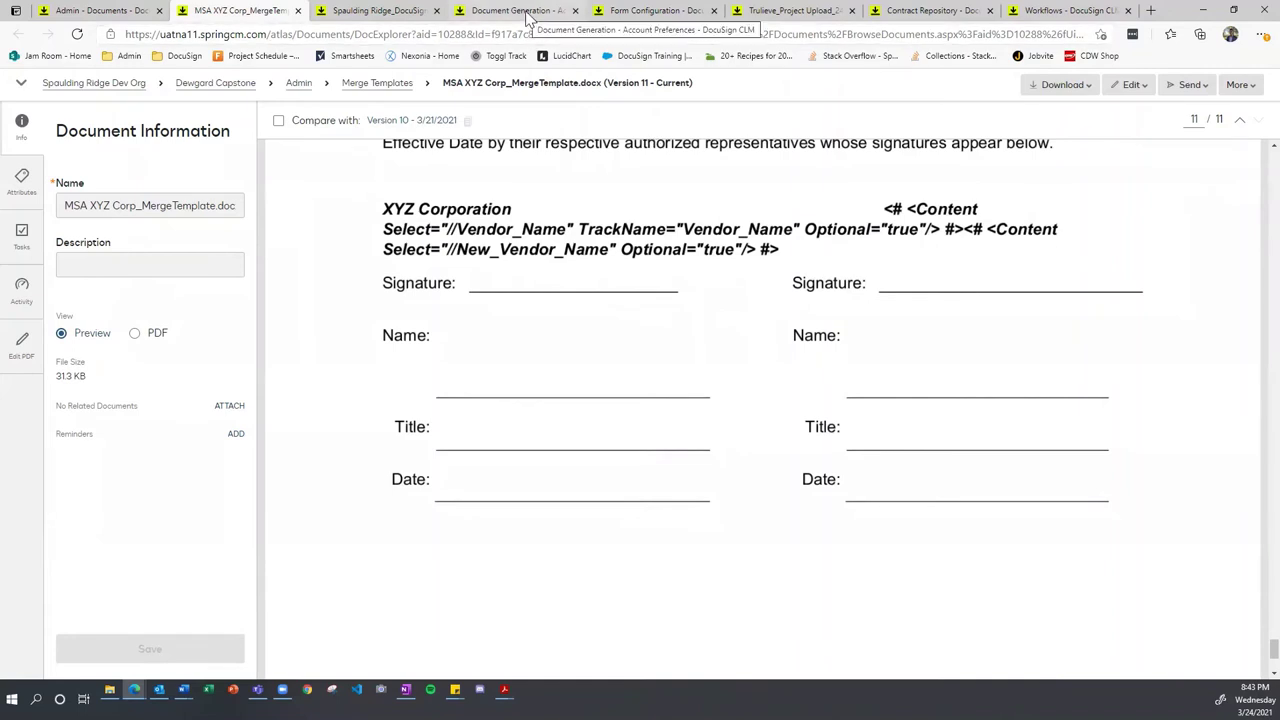
Step: Revisit the Spaulding Ridge contract and the Capstone form's merge tags, and close the form configuration
{"action": "left_click", "coordinate": [333, 12]}
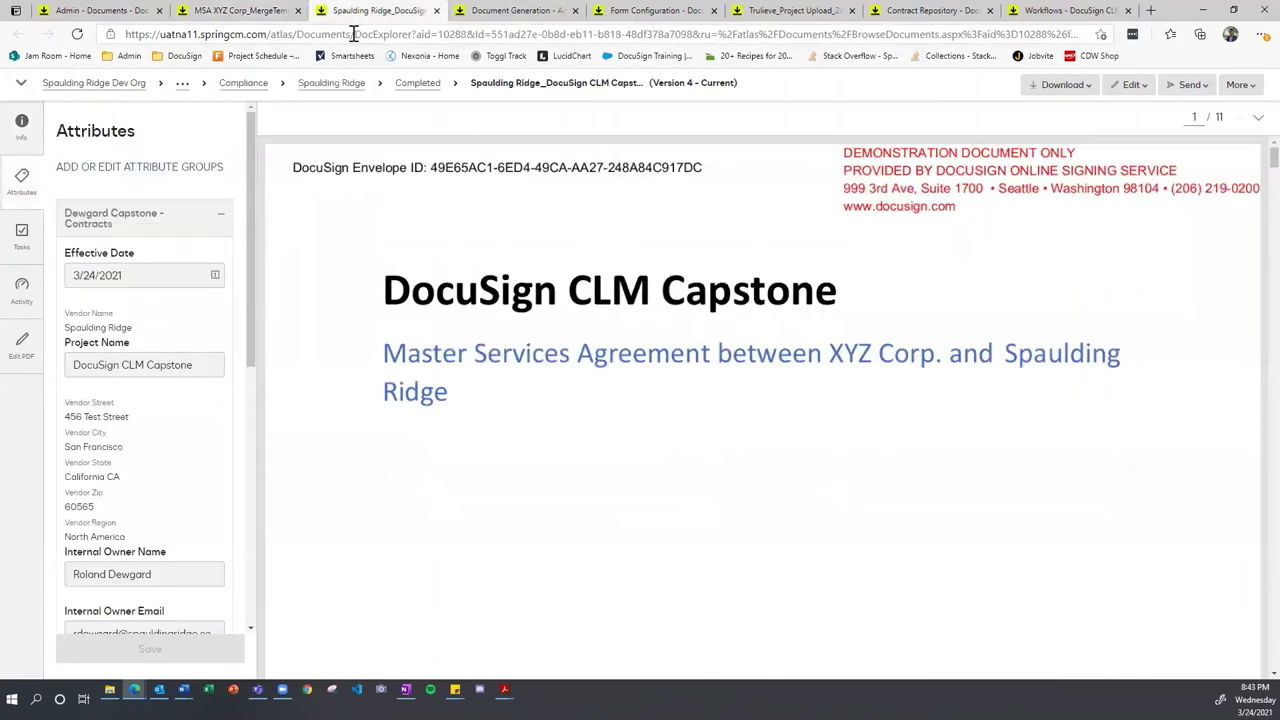
{"action": "left_click", "coordinate": [520, 12]}
{"action": "left_click", "coordinate": [636, 12]}
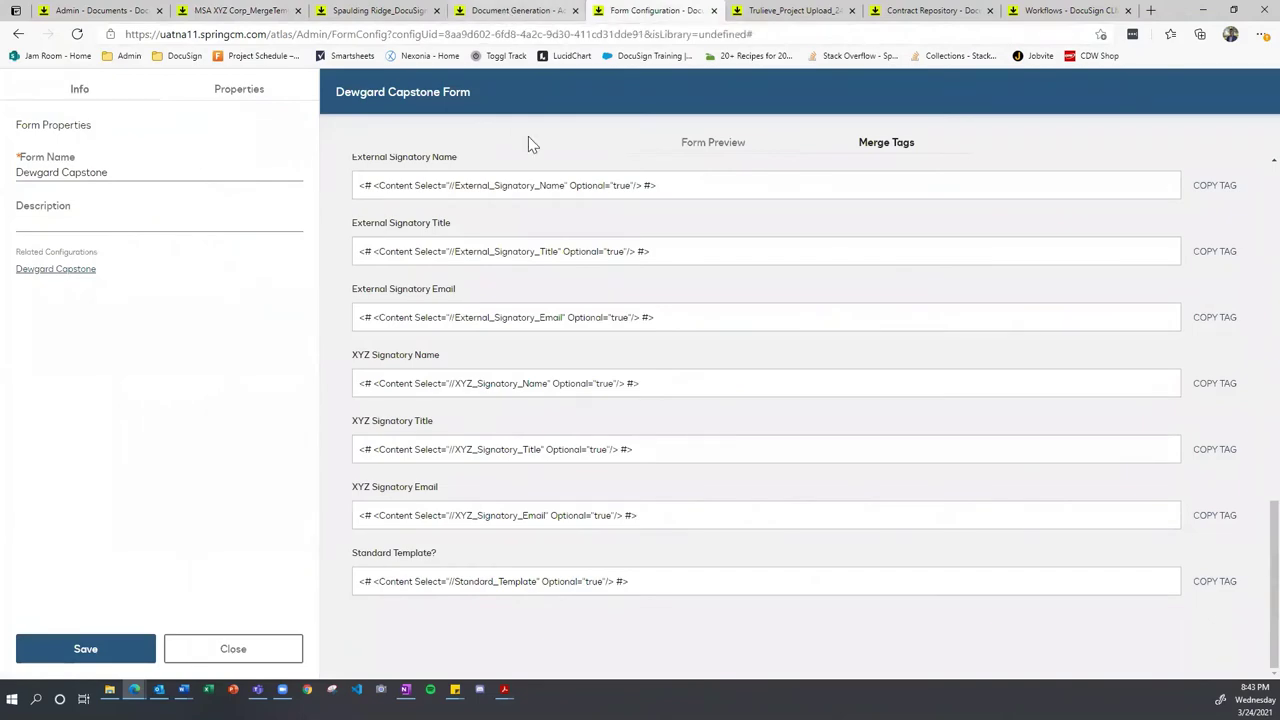
{"action": "scroll", "coordinate": [656, 228], "scroll_direction": "up", "scroll_amount": 4}
{"action": "scroll", "coordinate": [656, 228], "scroll_direction": "up", "scroll_amount": 6}
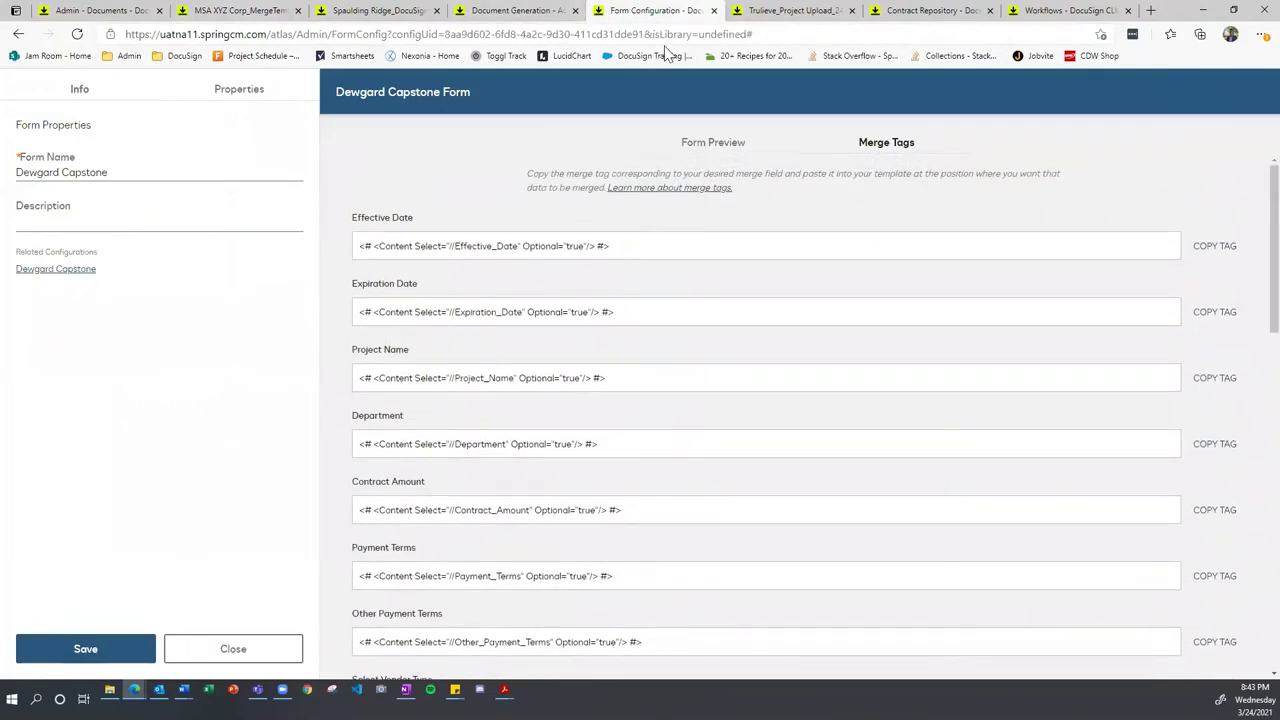
{"action": "left_click", "coordinate": [714, 11]}
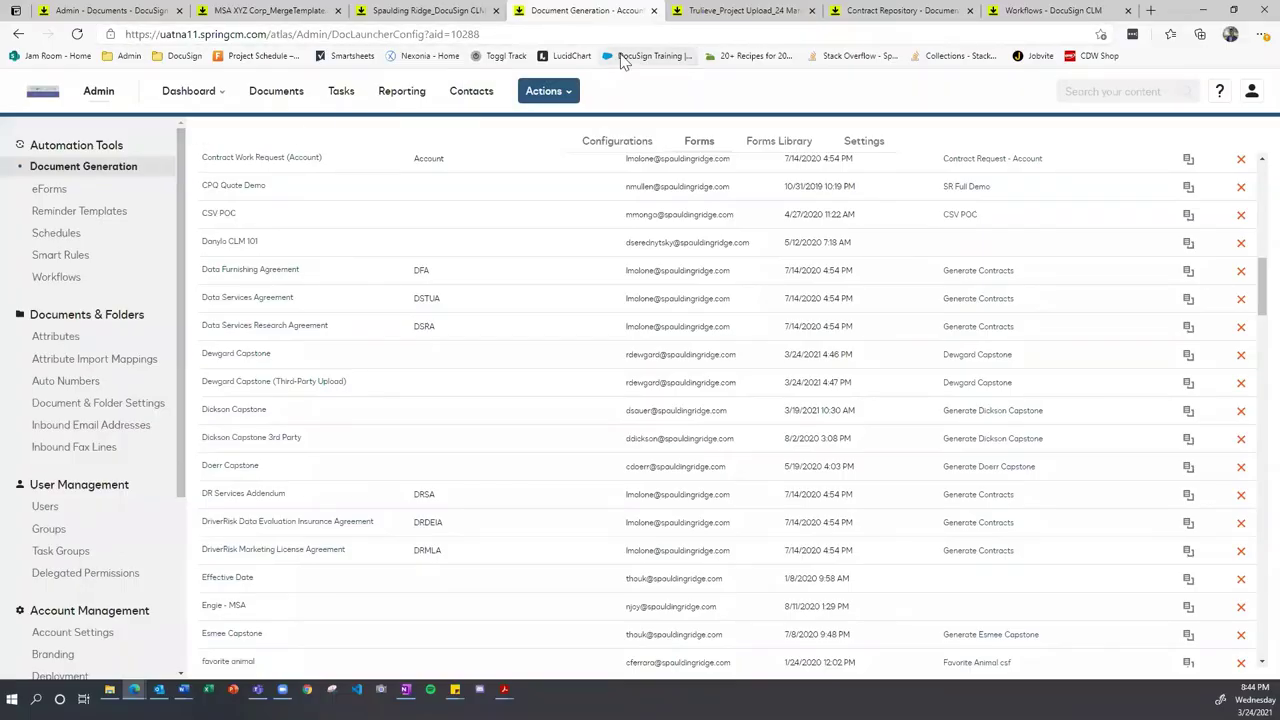
Step: Open the CSV Mapping Files folder within Workflow's Contract Management folder in the Capstone folder's Admin area
{"action": "left_click", "coordinate": [145, 12]}
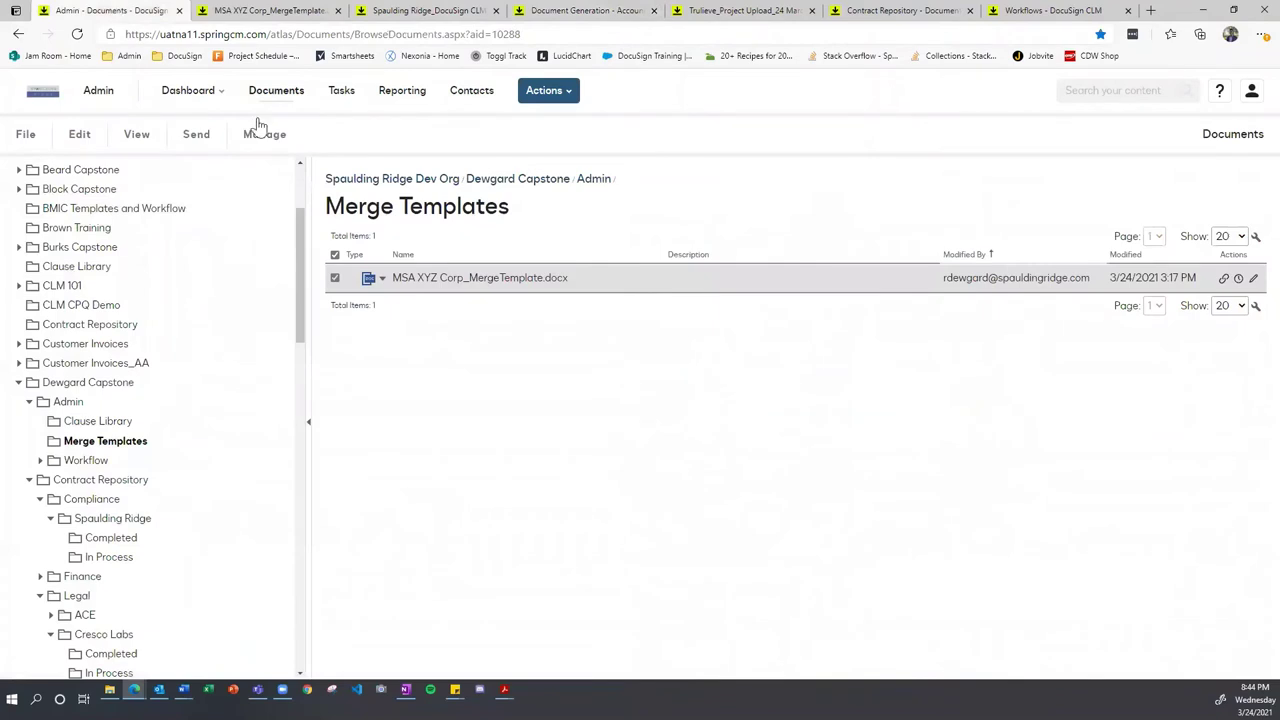
{"action": "left_click", "coordinate": [594, 180]}
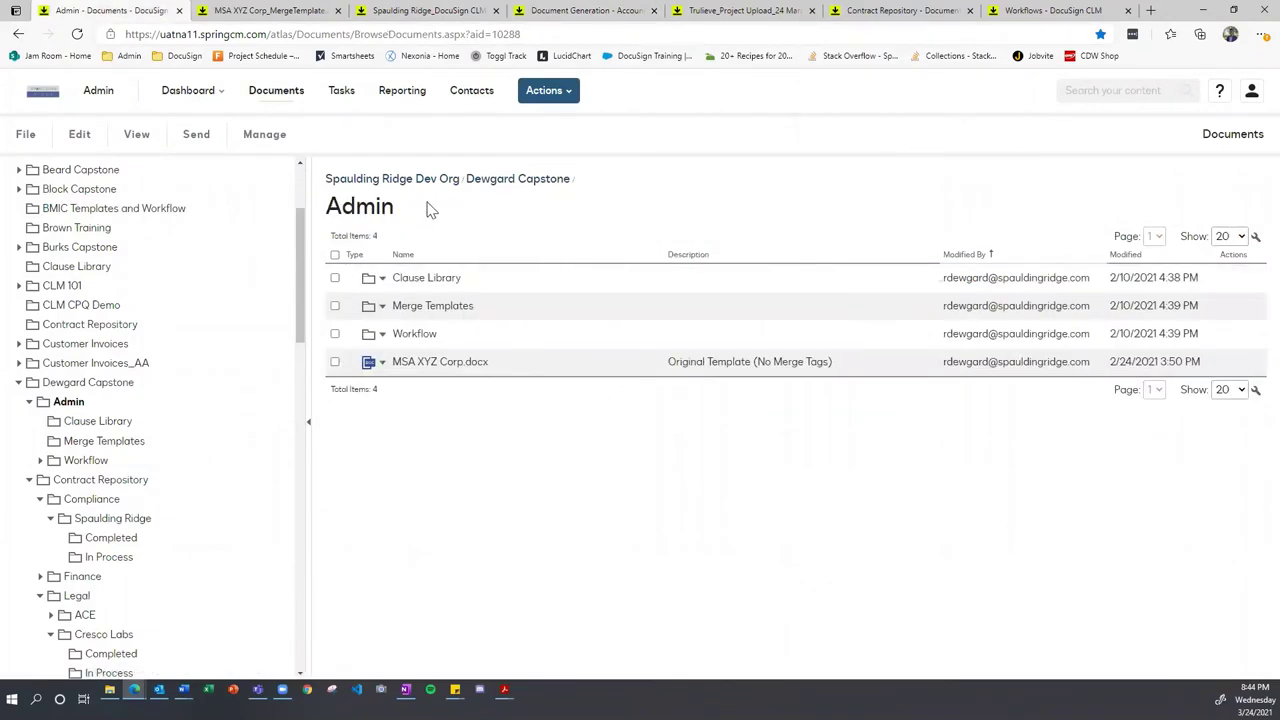
{"action": "left_click", "coordinate": [421, 337]}
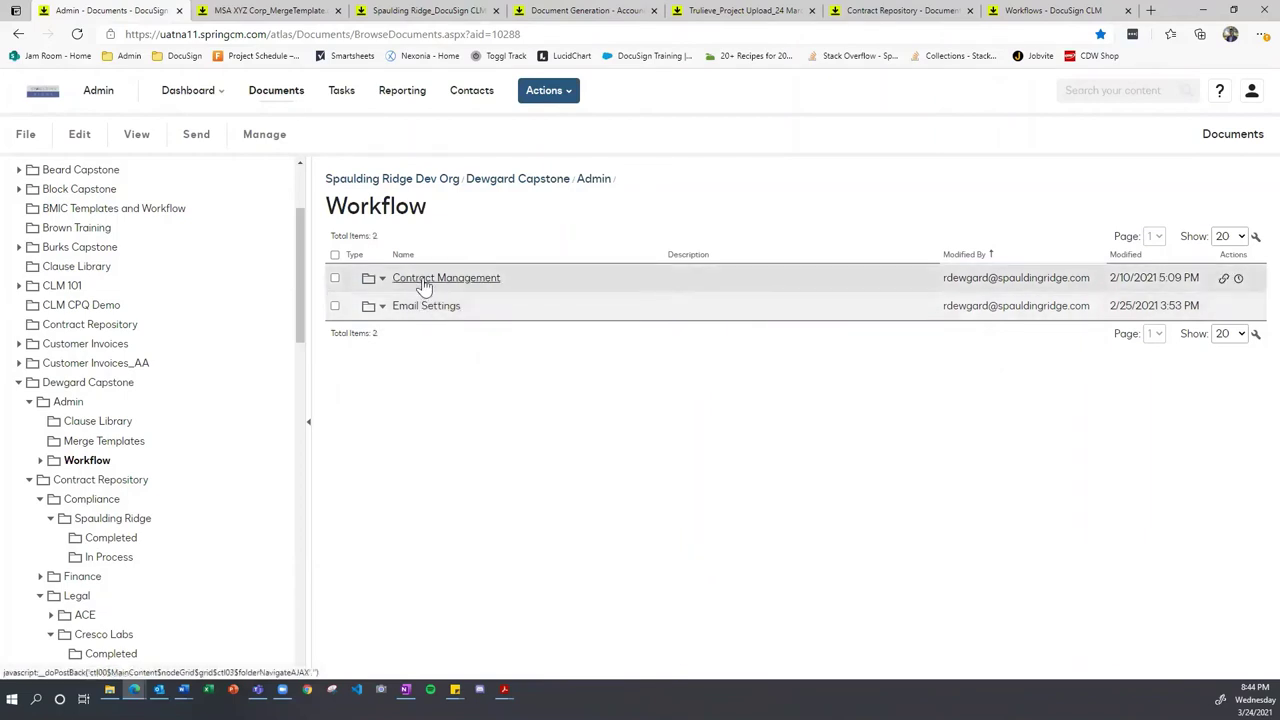
{"action": "left_click", "coordinate": [424, 286]}
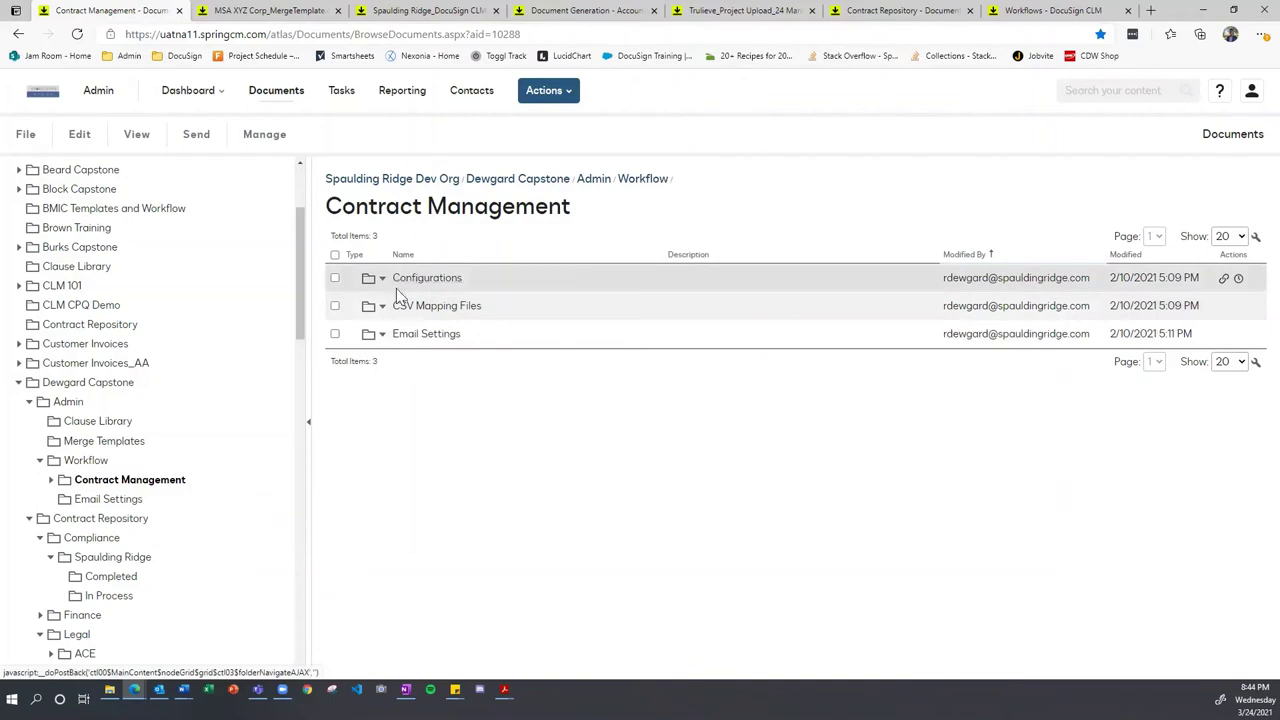
{"action": "left_click", "coordinate": [463, 307]}
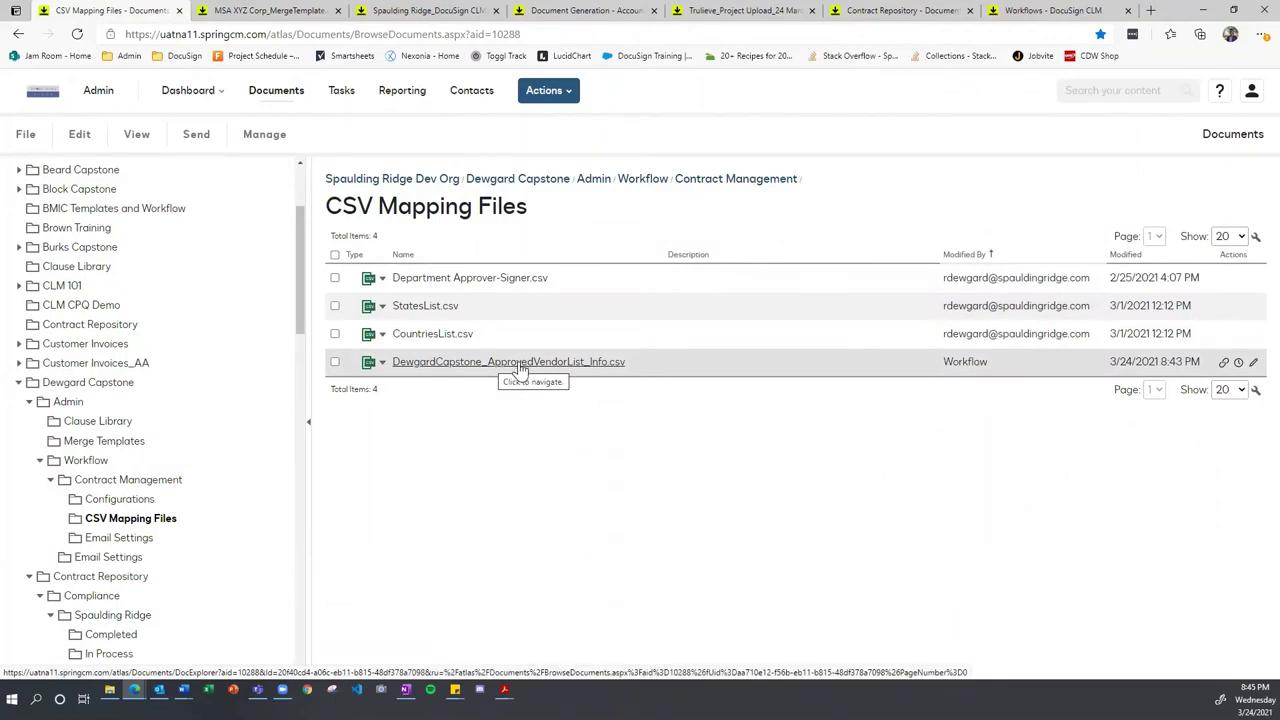
Step: Close the open MSA merge template and the Spaulding Ridge contract document
{"action": "left_click", "coordinate": [310, 10]}
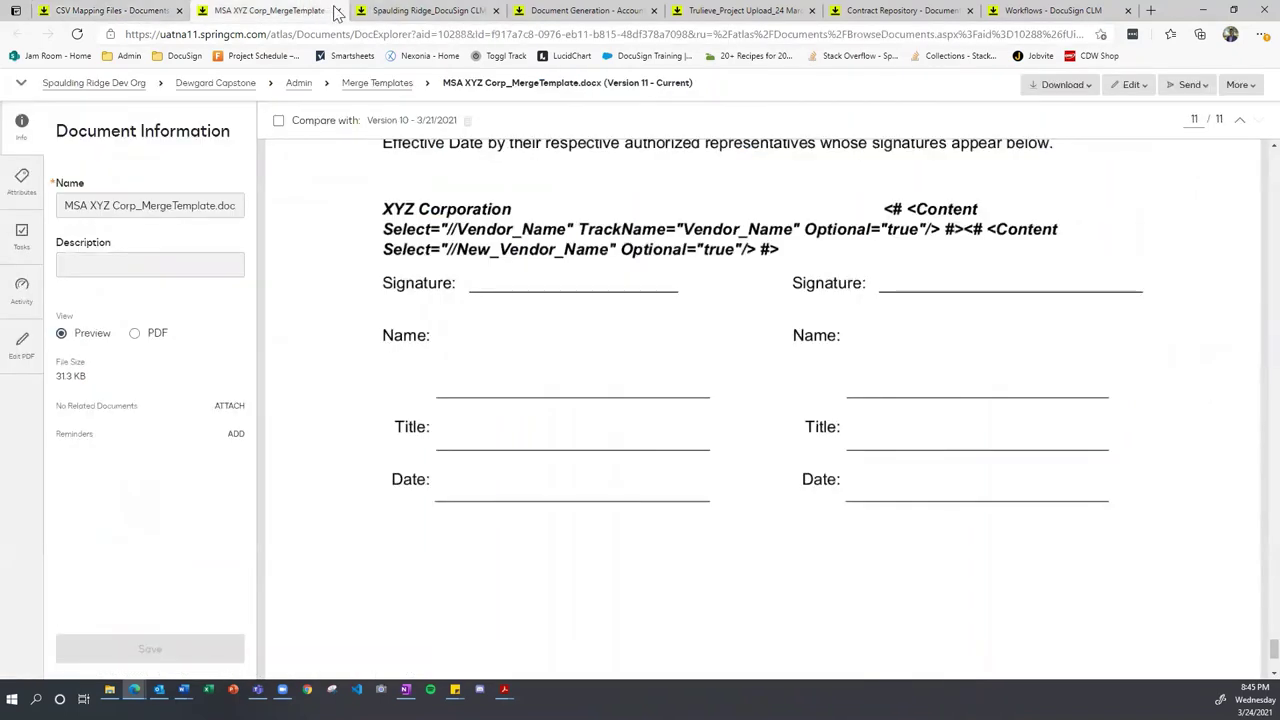
{"action": "left_click", "coordinate": [337, 10]}
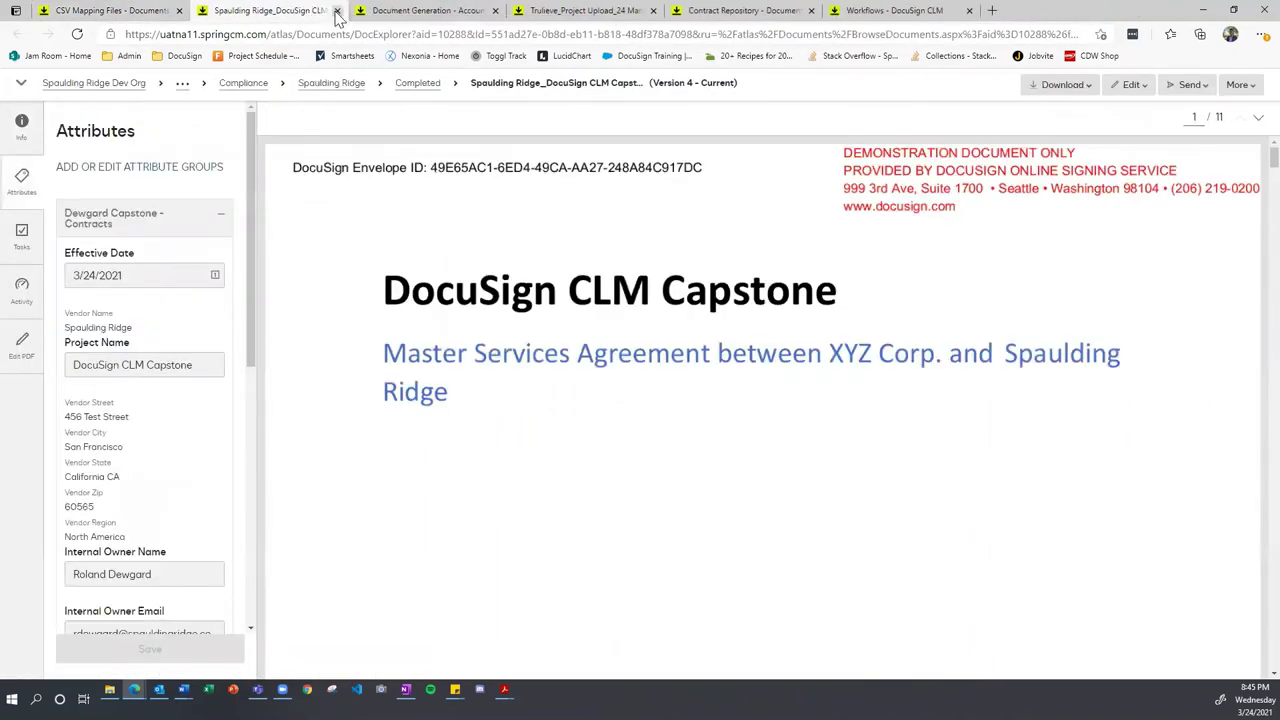
{"action": "left_click", "coordinate": [337, 10]}
Step: Start generating a Capstone contract from the Standard Template
{"action": "left_click", "coordinate": [556, 92]}
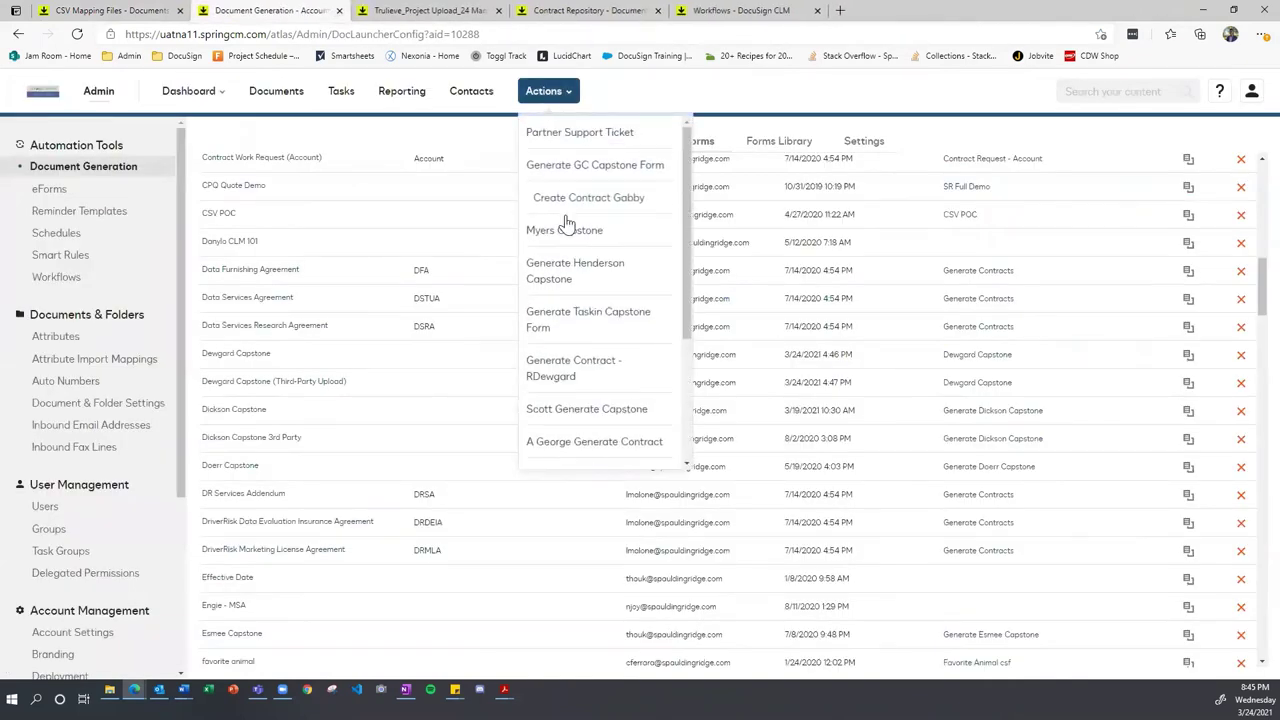
{"action": "left_click", "coordinate": [568, 368]}
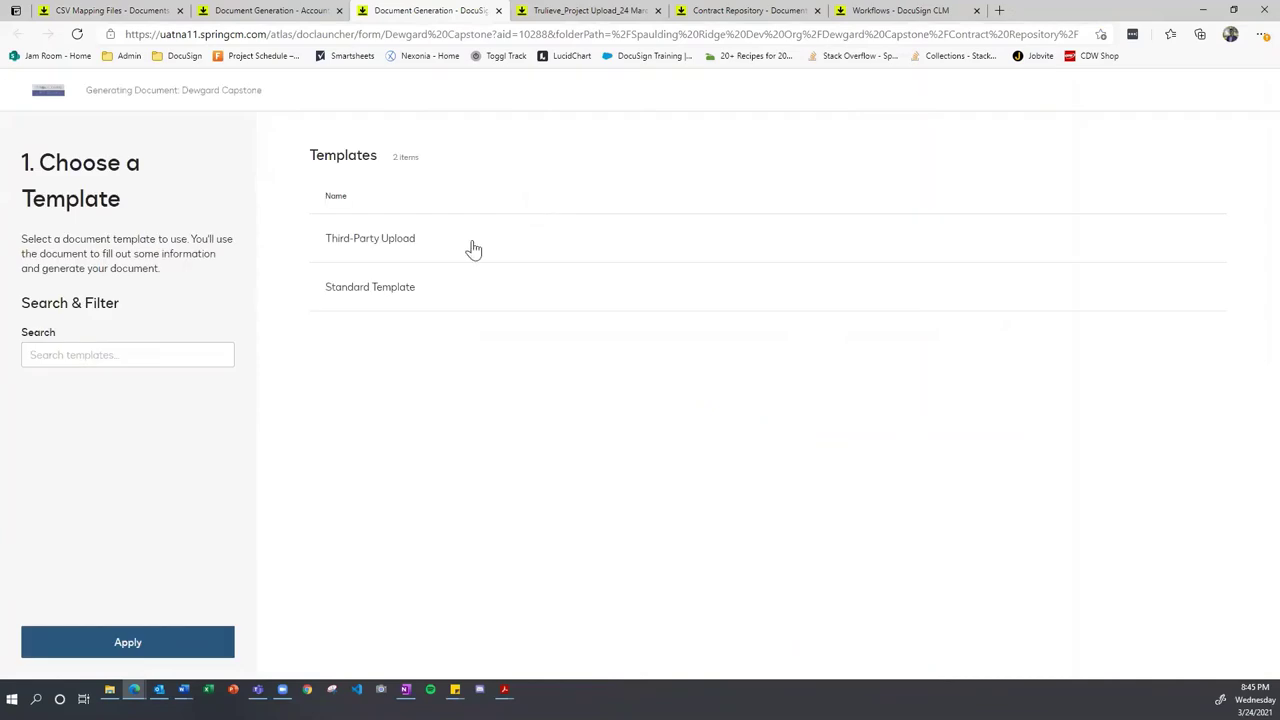
{"action": "left_click", "coordinate": [408, 296]}
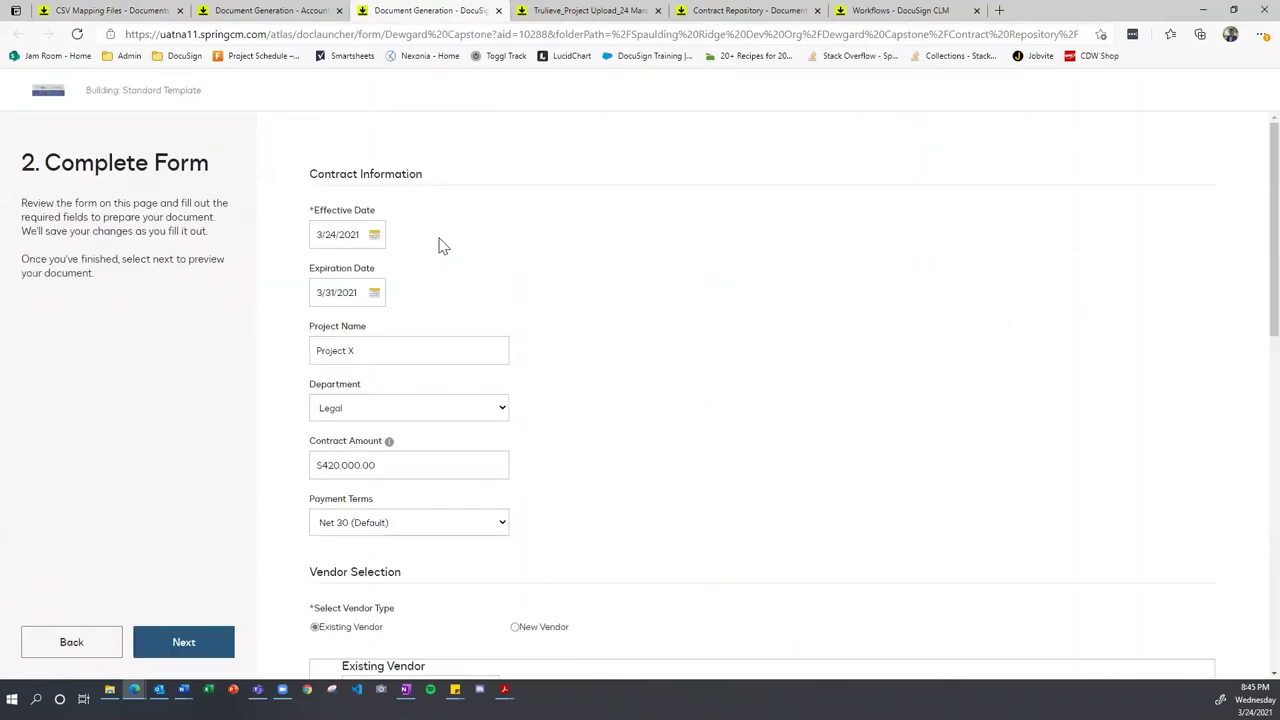
Step: Inspect the form's existing vendor options alongside the approved vendor list file in the CSV Mapping Files folder
{"action": "scroll", "coordinate": [443, 246], "scroll_direction": "down", "scroll_amount": 4}
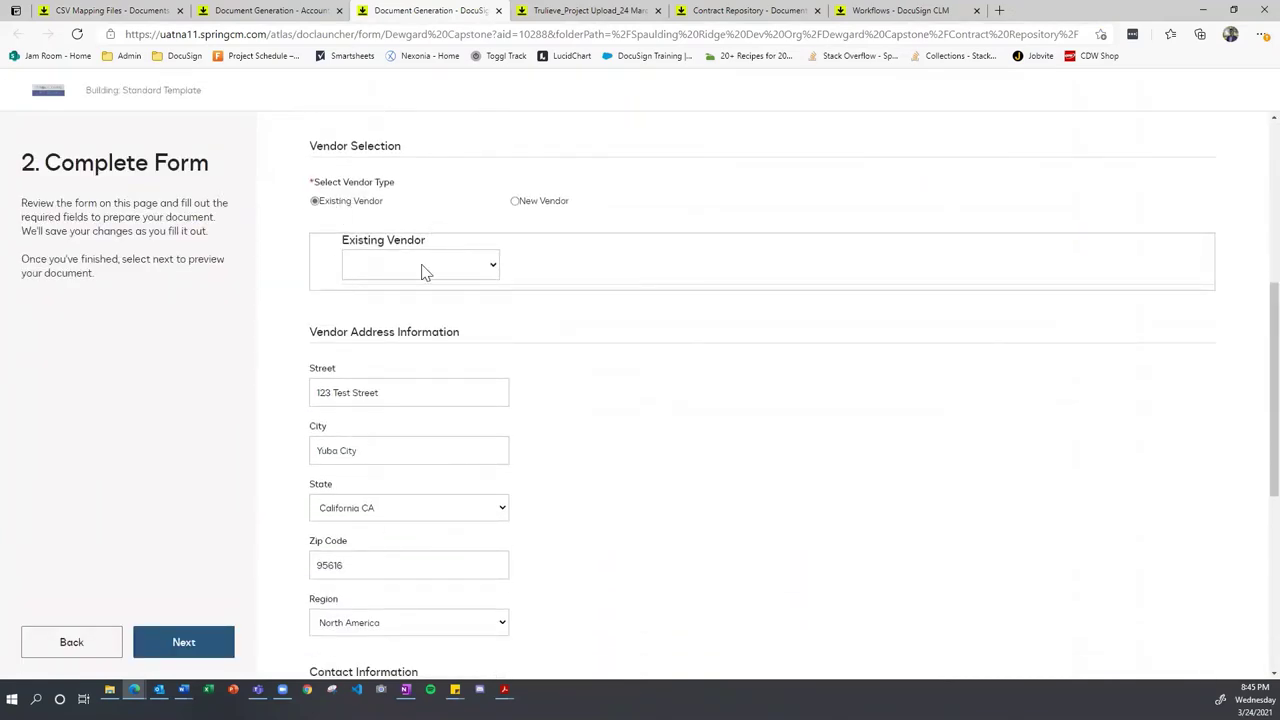
{"action": "left_click", "coordinate": [424, 268]}
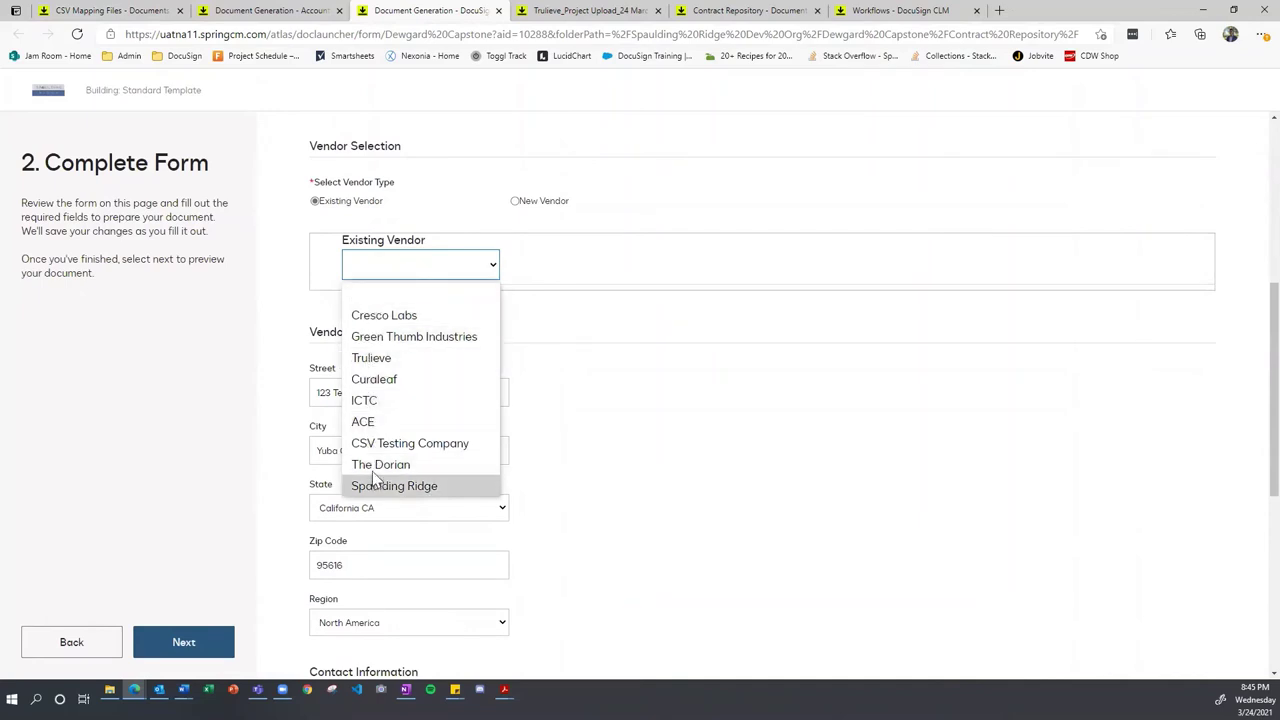
{"action": "left_click", "coordinate": [140, 14]}
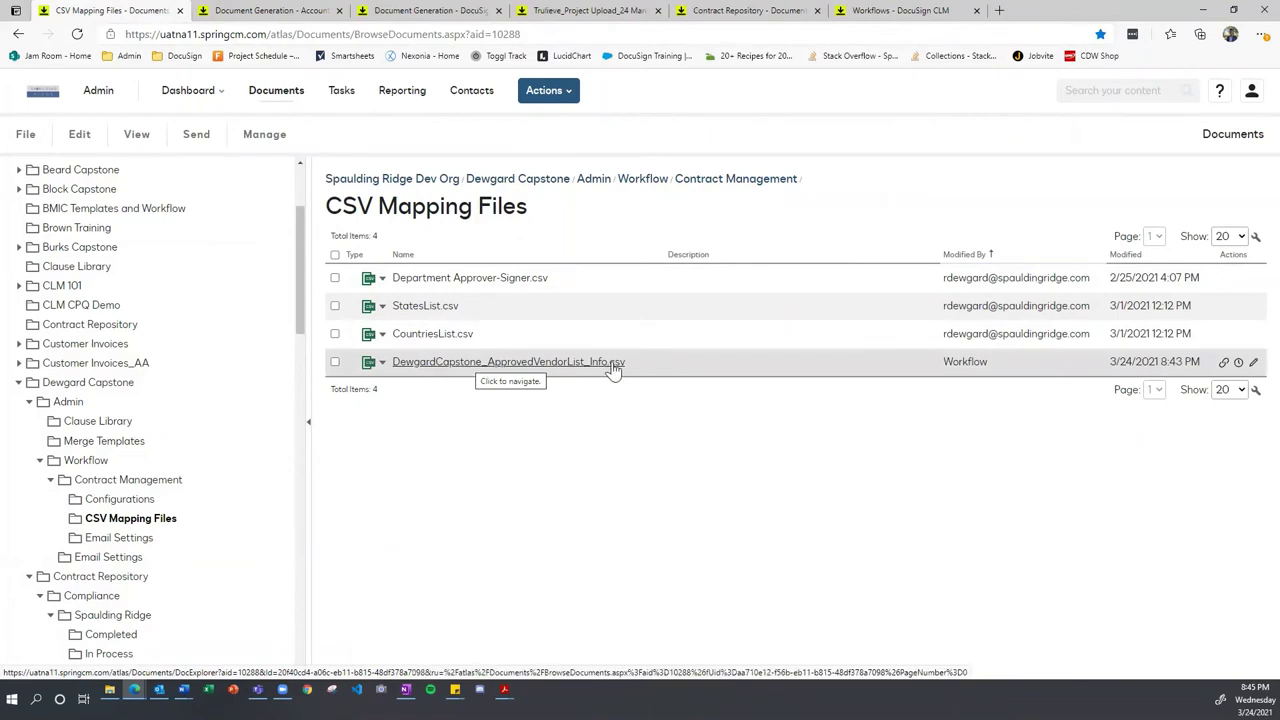
{"action": "left_click", "coordinate": [437, 10]}
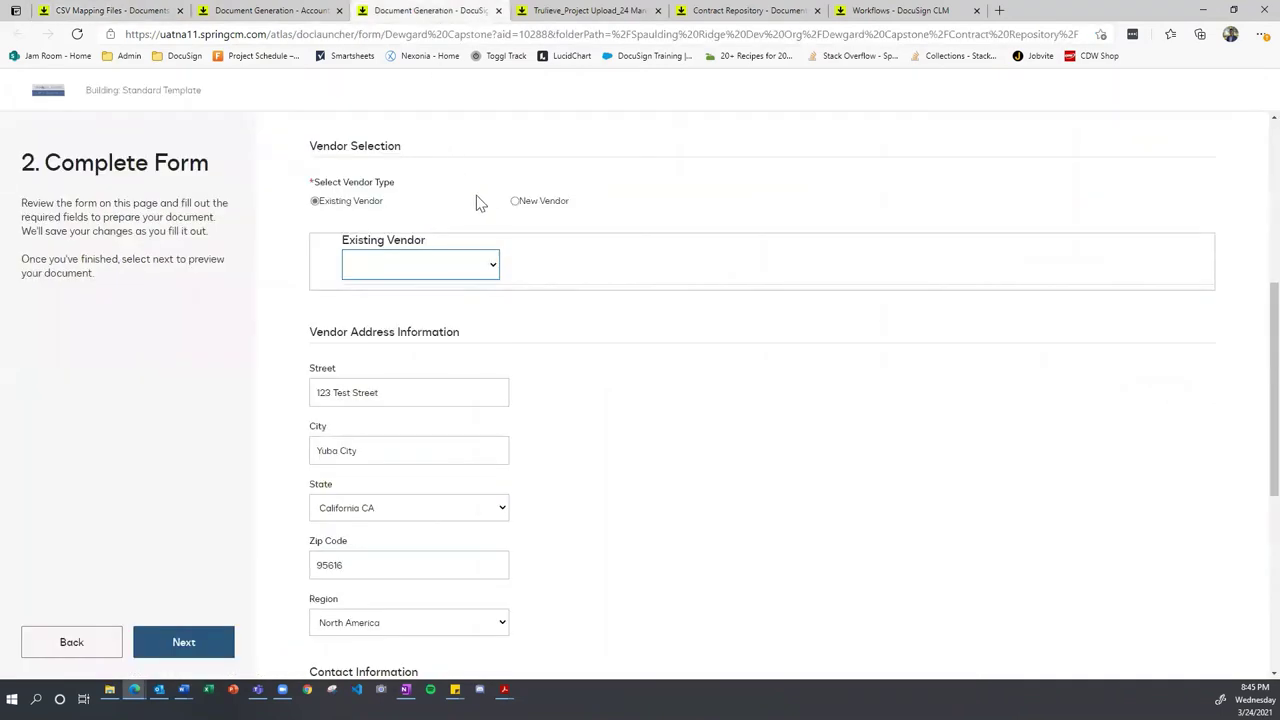
Step: Set the vendor type to New Vendor and revisit the approved vendor list file in the CSV Mapping Files folder
{"action": "left_click", "coordinate": [514, 201]}
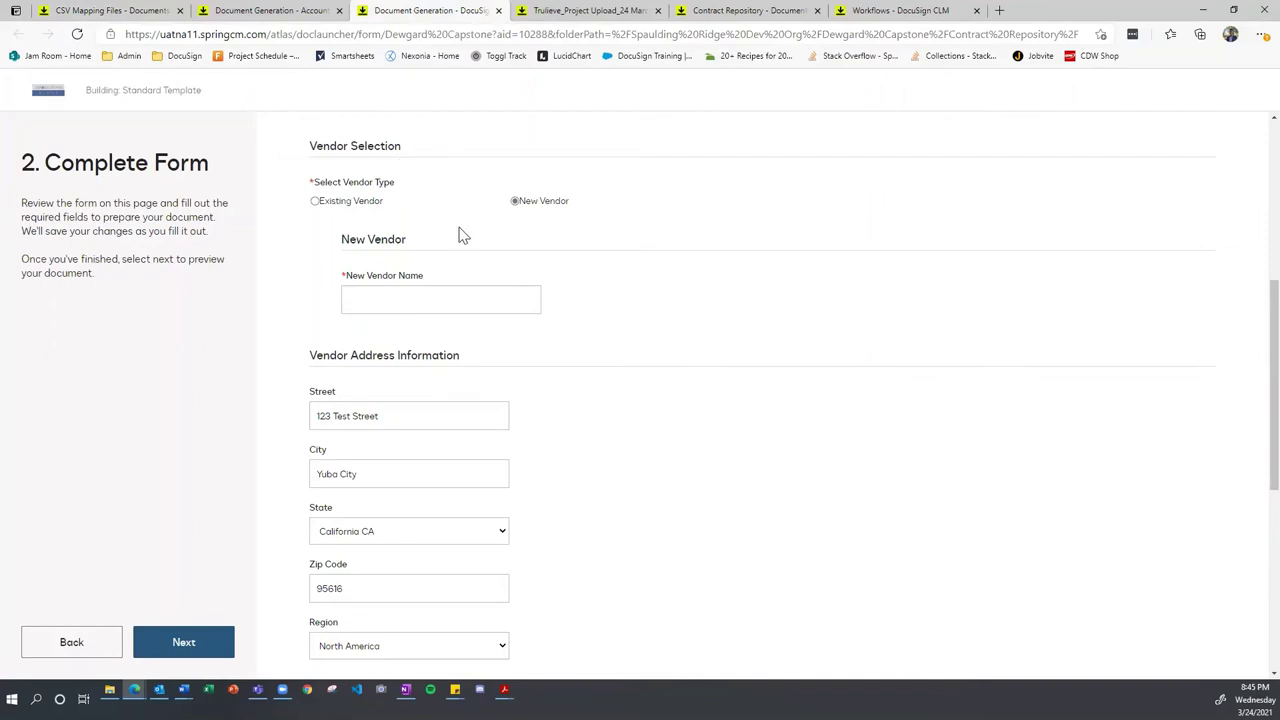
{"action": "left_click", "coordinate": [106, 12]}
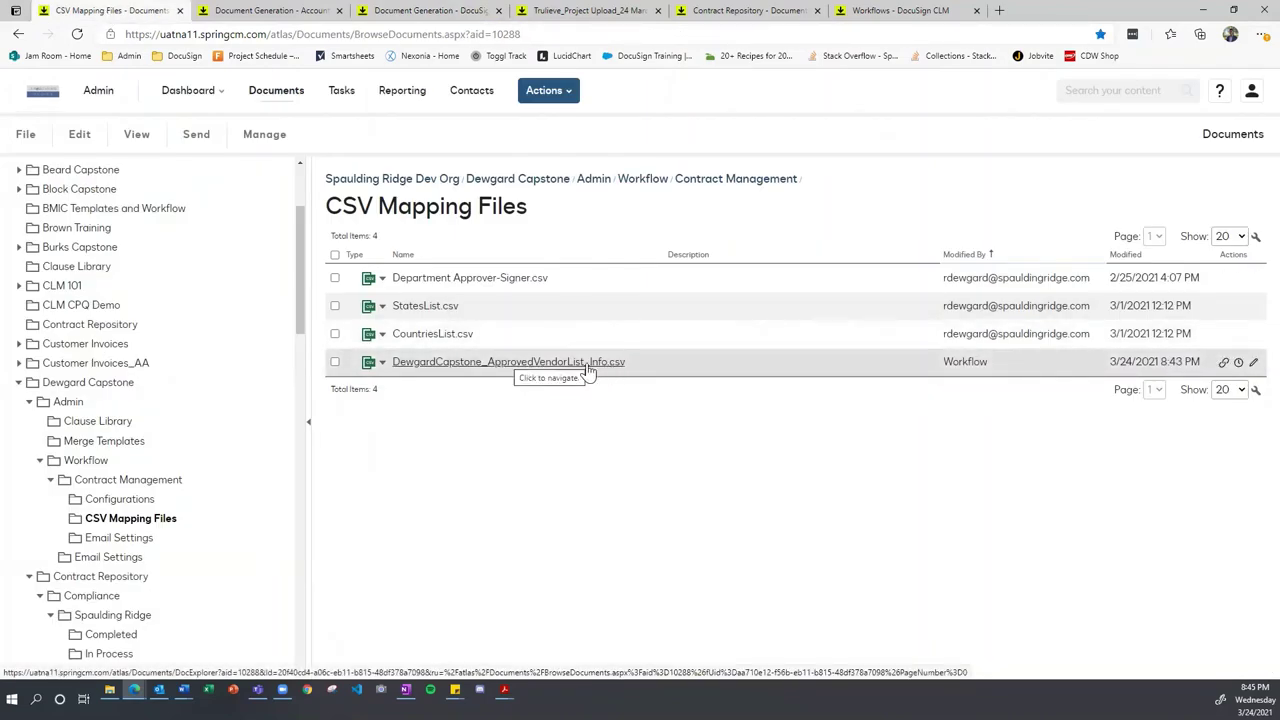
{"action": "left_click", "coordinate": [485, 12]}
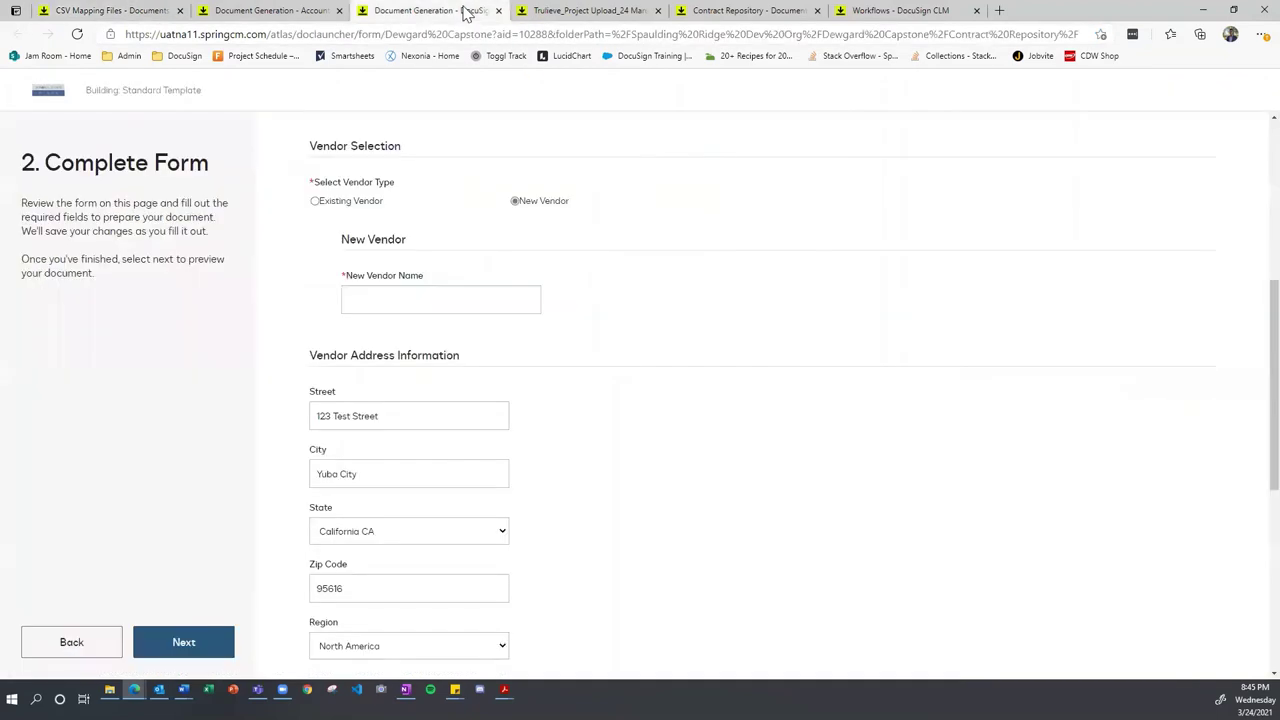
Step: Set the vendor type to Existing Vendor, check the vendor options, and return to the CSV Mapping Files folder
{"action": "left_click", "coordinate": [350, 204]}
{"action": "left_click", "coordinate": [397, 262]}
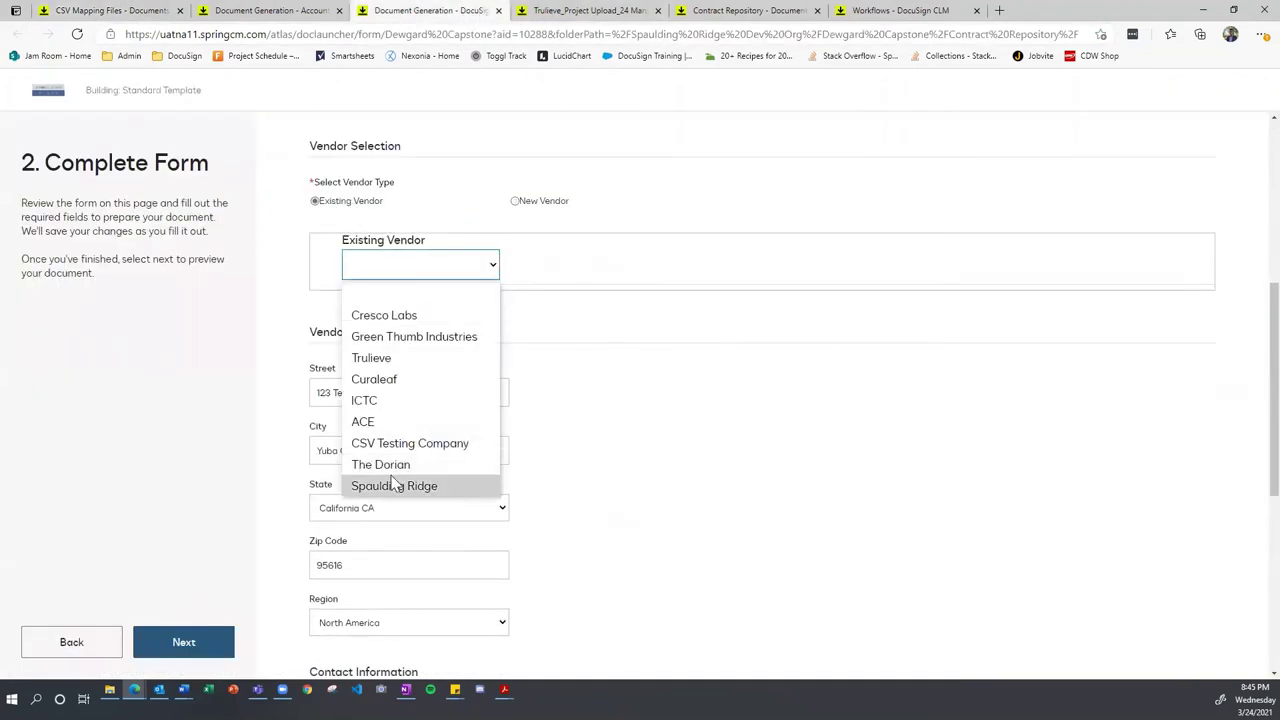
{"action": "left_click", "coordinate": [577, 328]}
{"action": "left_click", "coordinate": [252, 10]}
{"action": "left_click", "coordinate": [112, 12]}
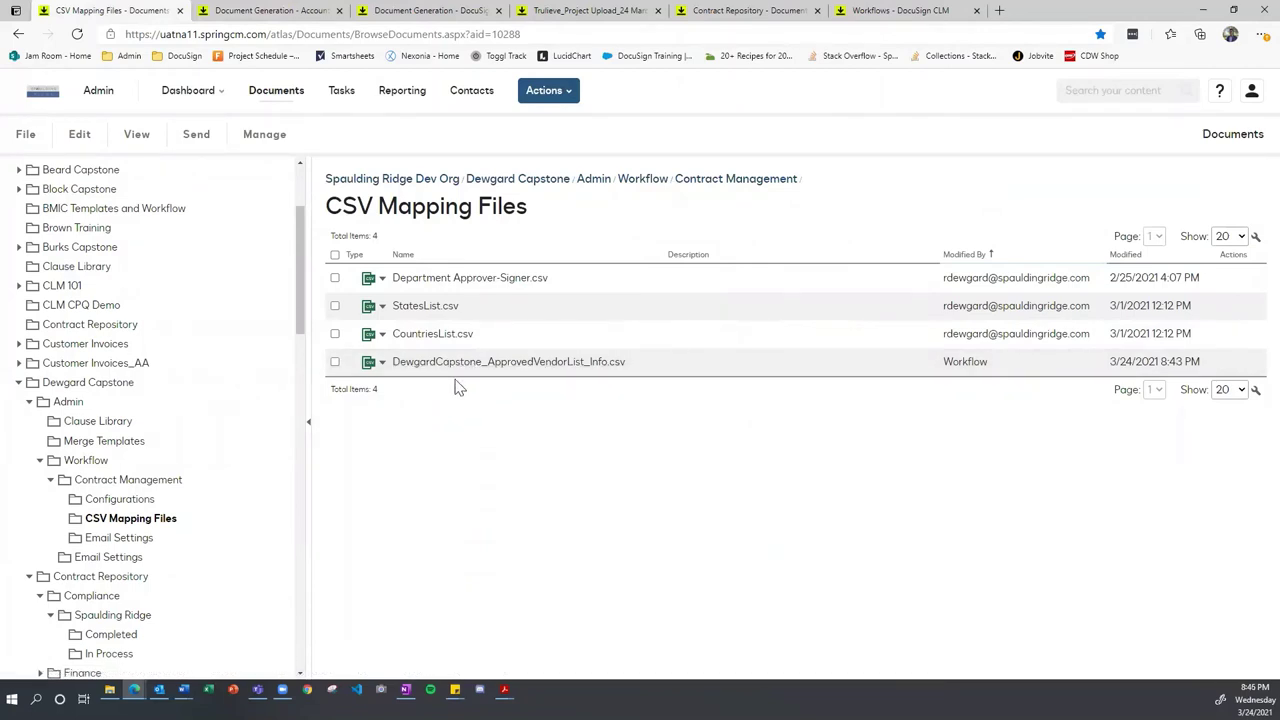
{"action": "left_click", "coordinate": [440, 14]}
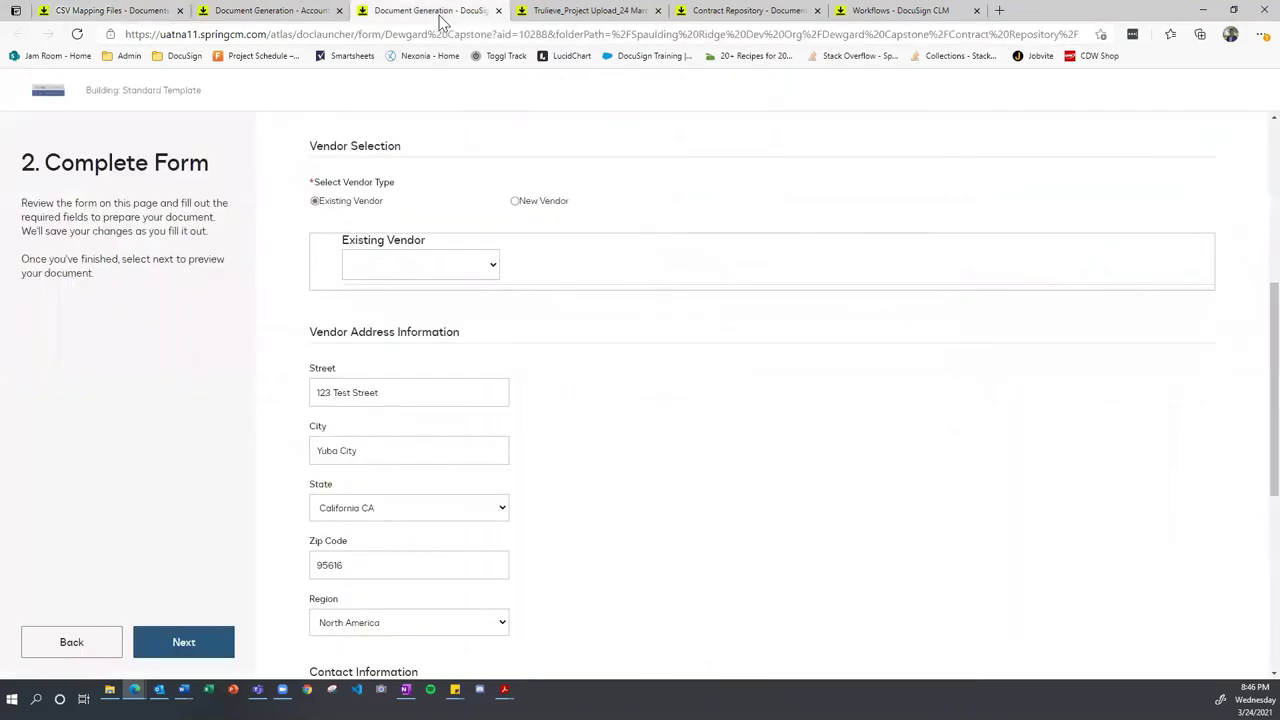
{"action": "left_click", "coordinate": [555, 13]}
{"action": "left_click", "coordinate": [452, 13]}
{"action": "left_click", "coordinate": [110, 11]}
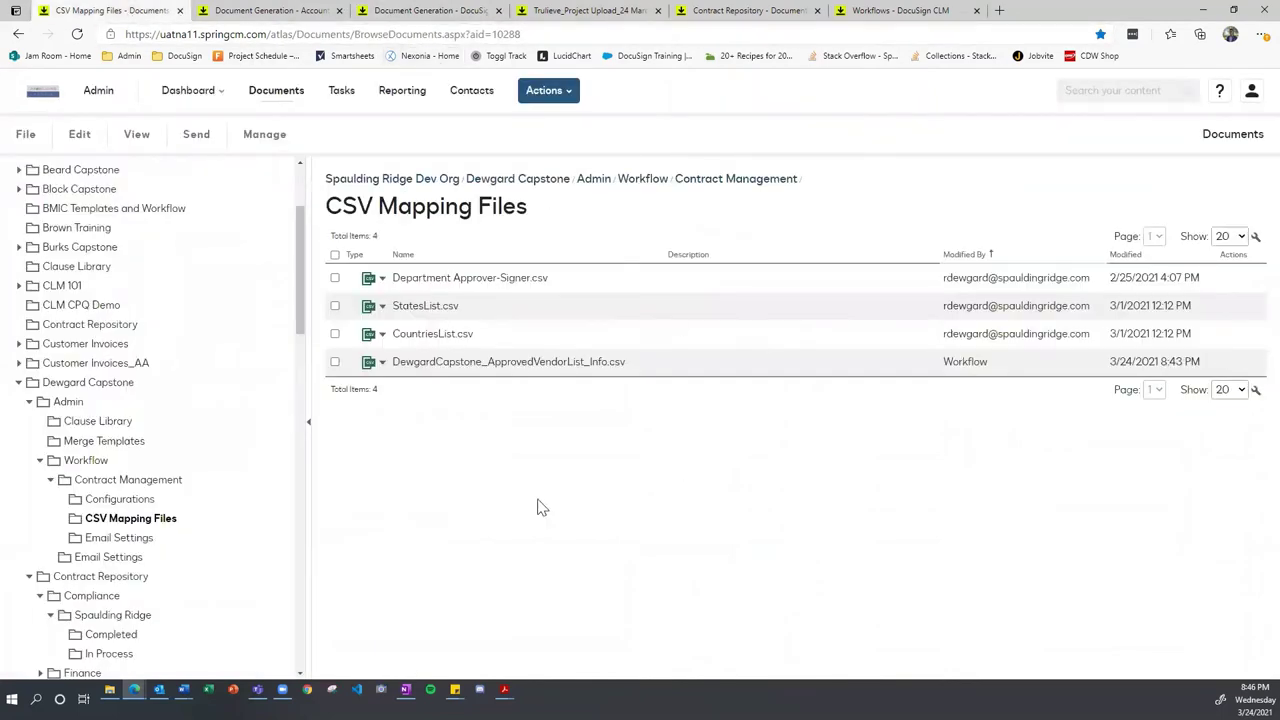
Step: Download the approved vendor list CSV from the CSV Mapping Files folder and open it in Excel
{"action": "left_click", "coordinate": [383, 364]}
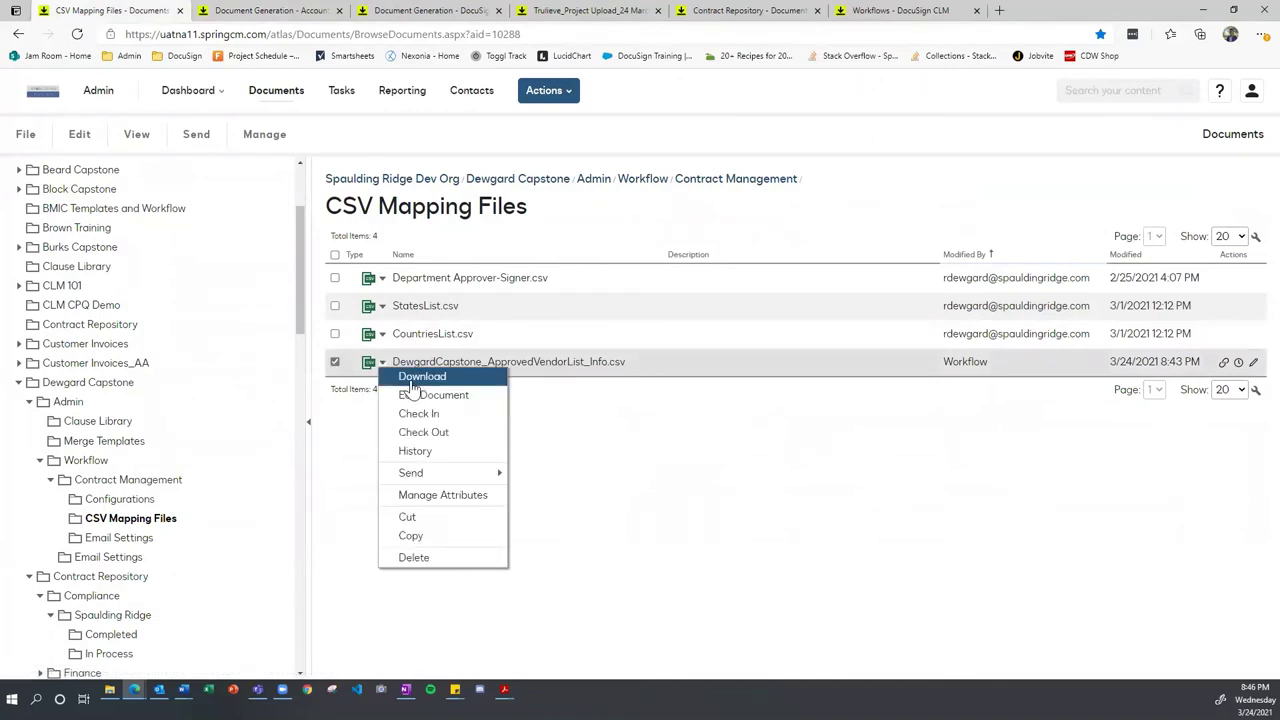
{"action": "left_click", "coordinate": [421, 377]}
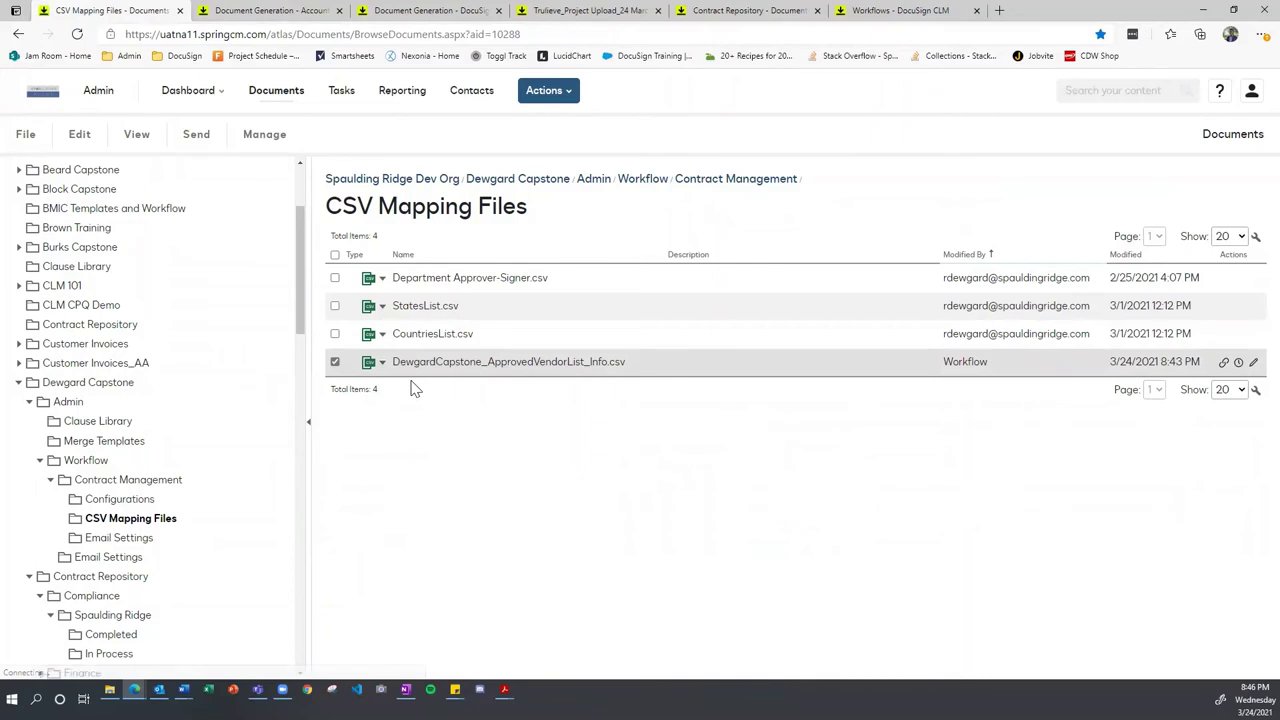
{"action": "left_click", "coordinate": [100, 664]}
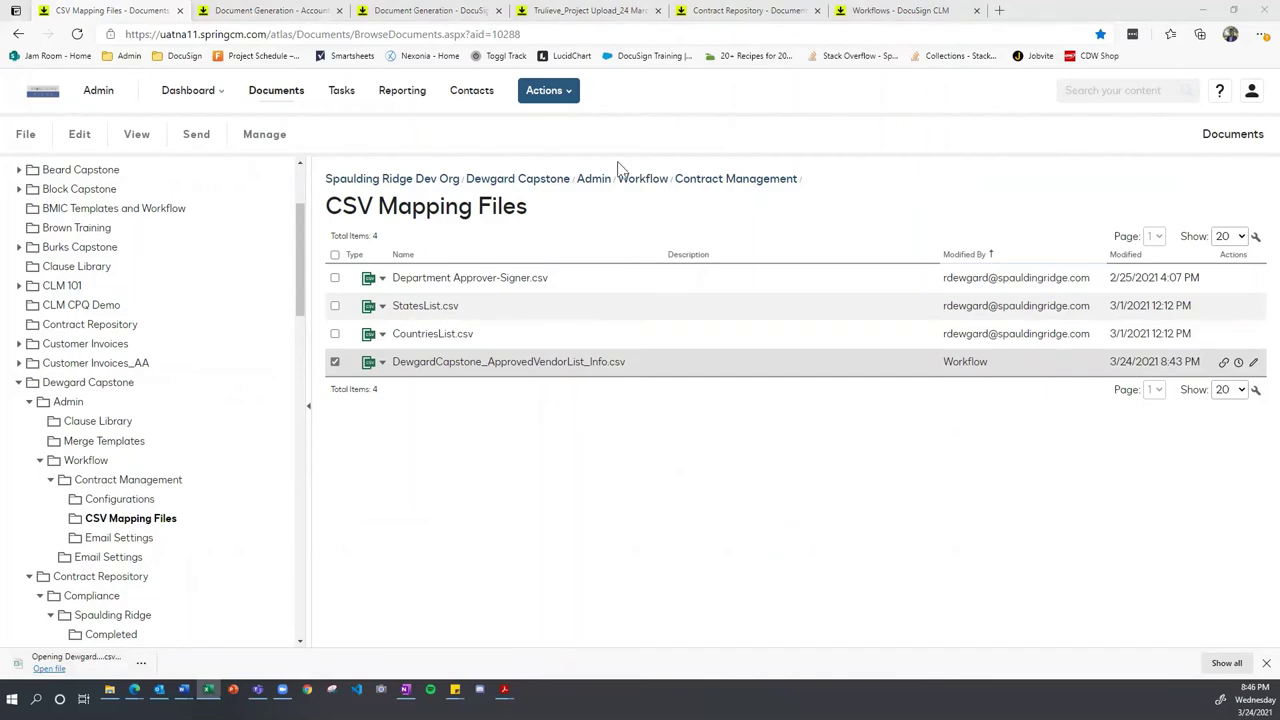
{"action": "left_click", "coordinate": [726, 138]}
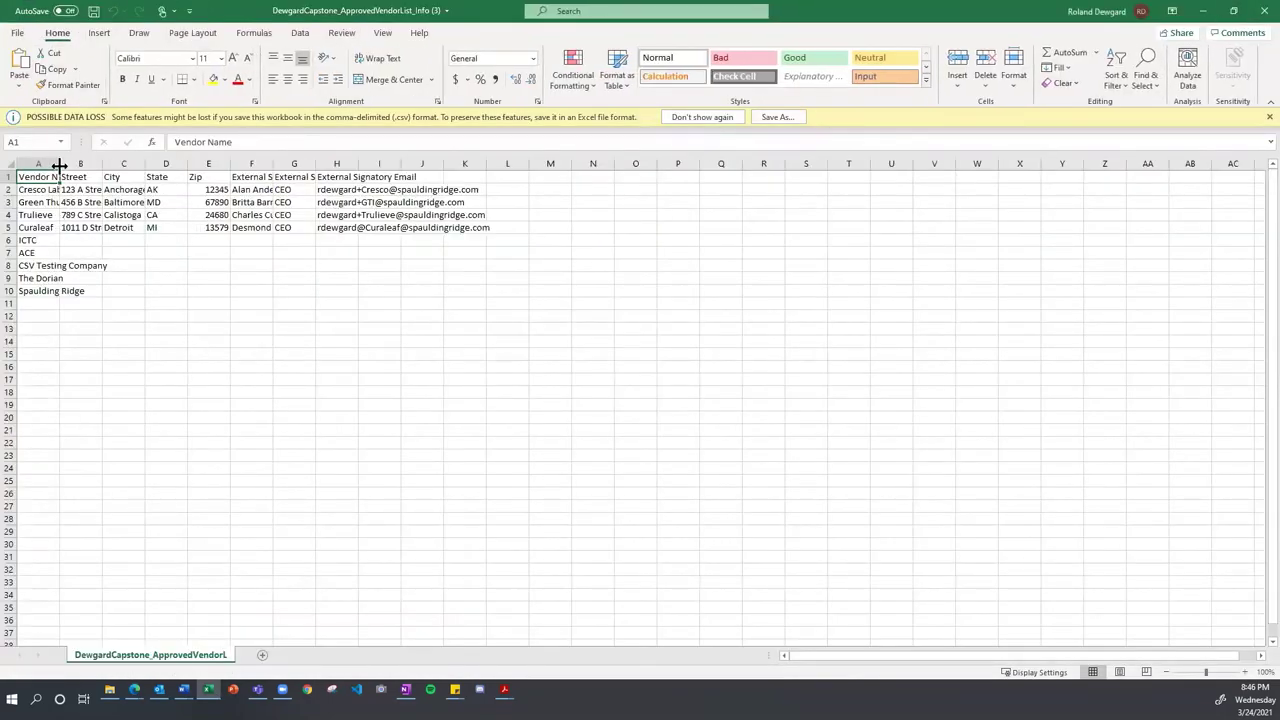
Step: Widen the Vendor Name column to fit its entries and look over the vendor names from ICTC downward
{"action": "left_click_drag", "start_coordinate": [60, 165], "coordinate": [107, 166]}
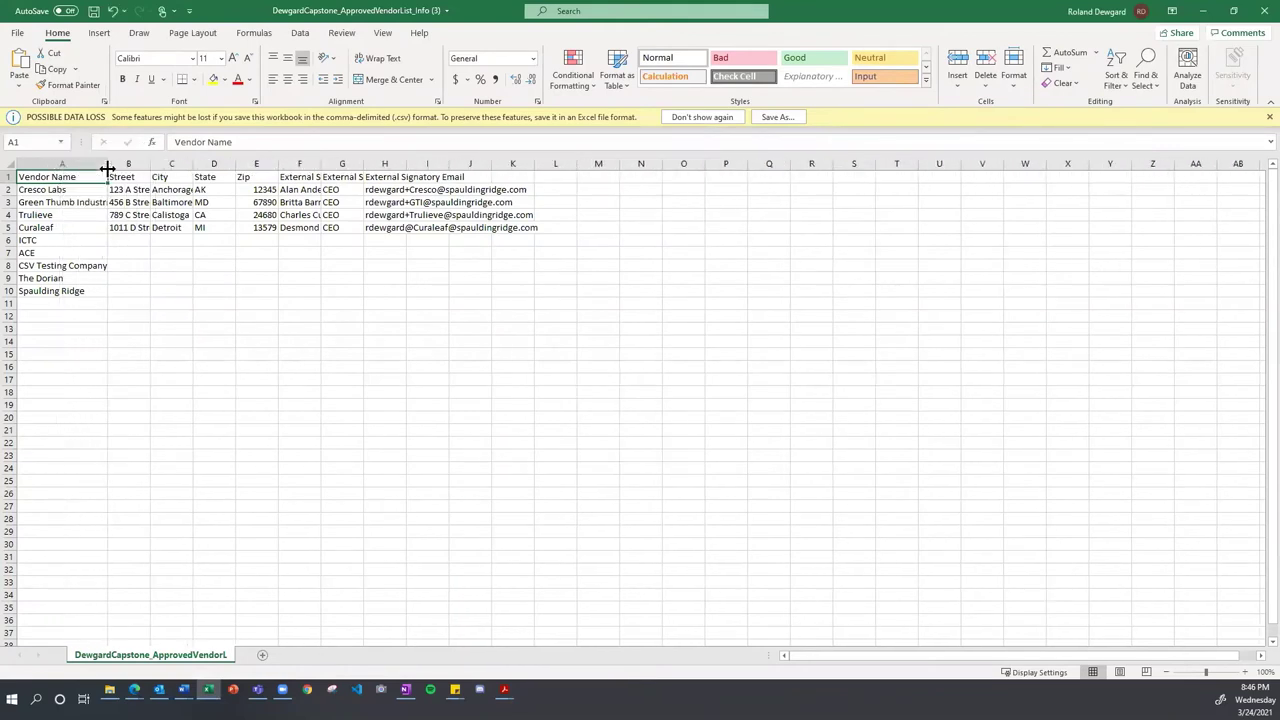
{"action": "left_click", "coordinate": [54, 241]}
{"action": "double_click", "coordinate": [55, 242]}
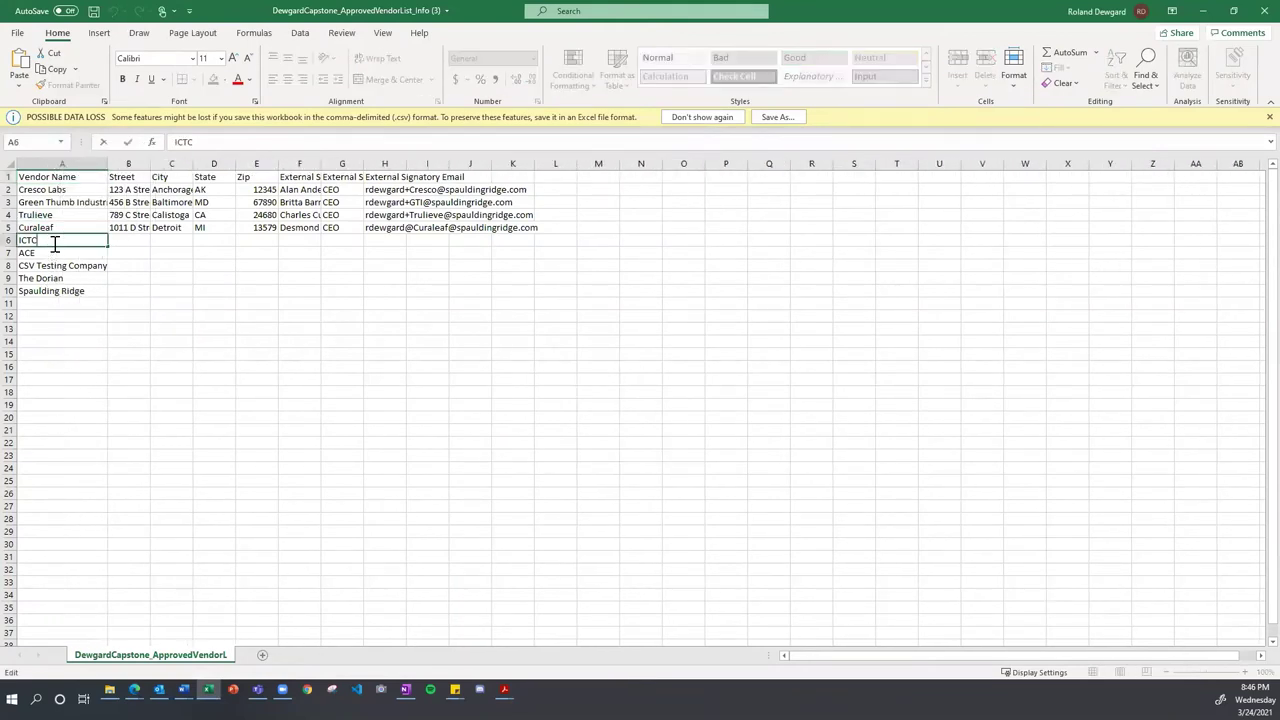
{"action": "left_click", "coordinate": [83, 254]}
{"action": "left_click", "coordinate": [82, 279]}
{"action": "left_click", "coordinate": [82, 266]}
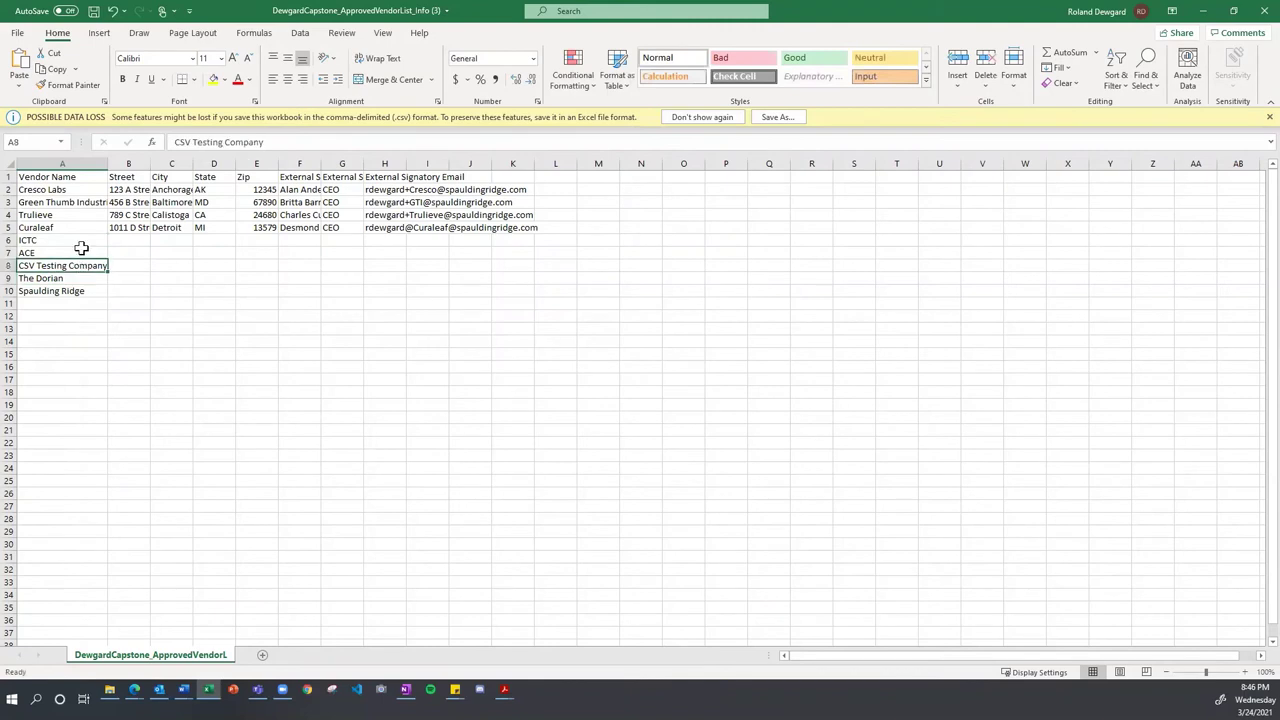
Step: Examine the address and signatory cells B6:J10 beside the vendors from ICTC through Spaulding Ridge
{"action": "left_click", "coordinate": [81, 241]}
{"action": "left_click", "coordinate": [132, 241]}
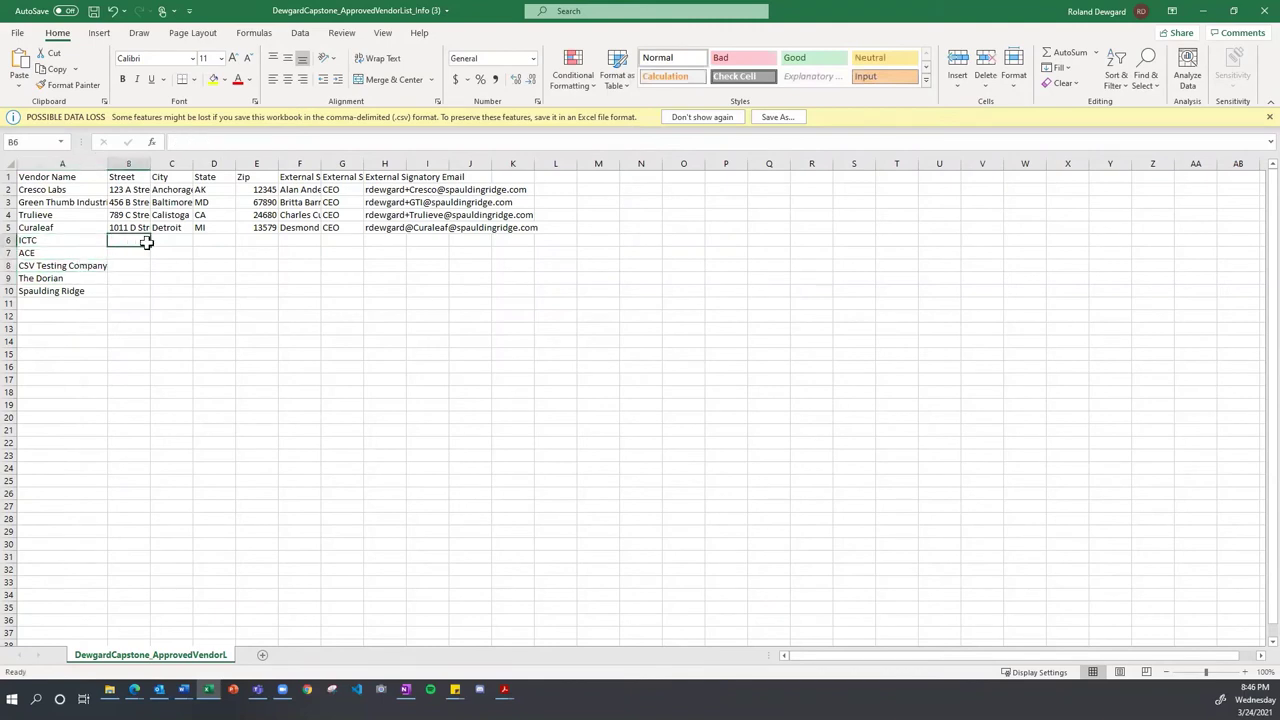
{"action": "left_click_drag", "start_coordinate": [146, 242], "coordinate": [470, 292]}
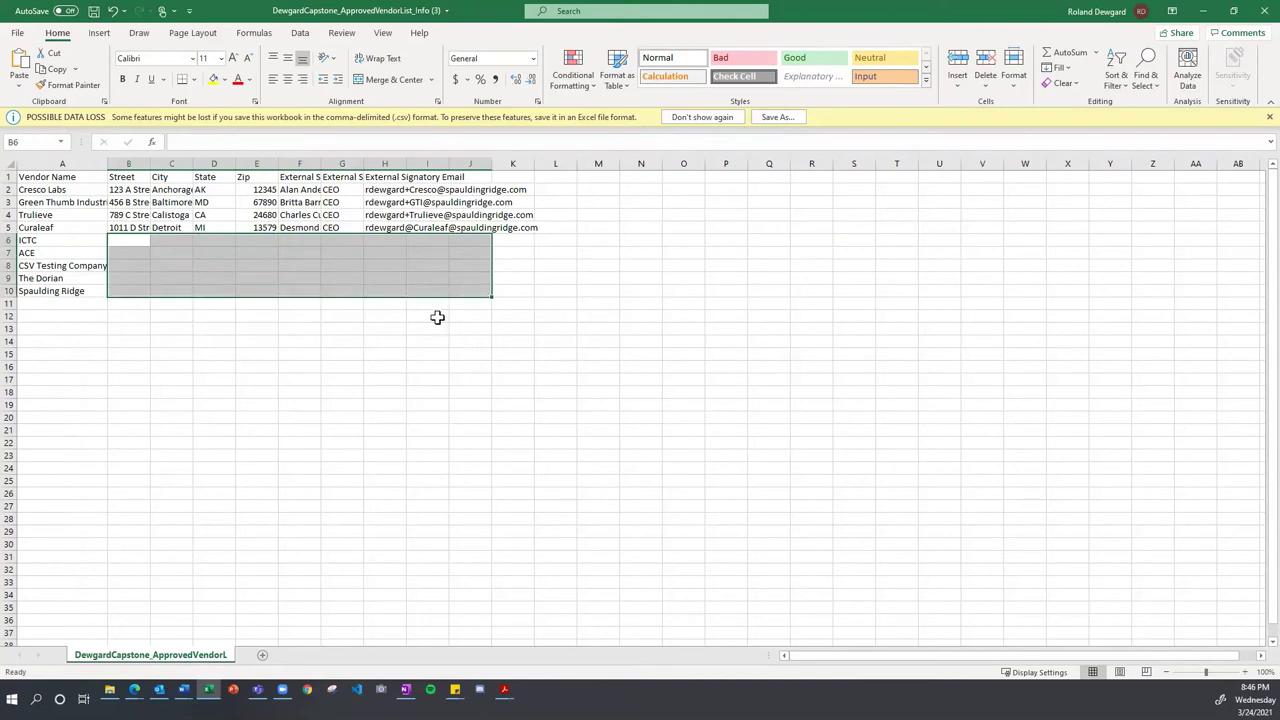
{"action": "left_click", "coordinate": [176, 346]}
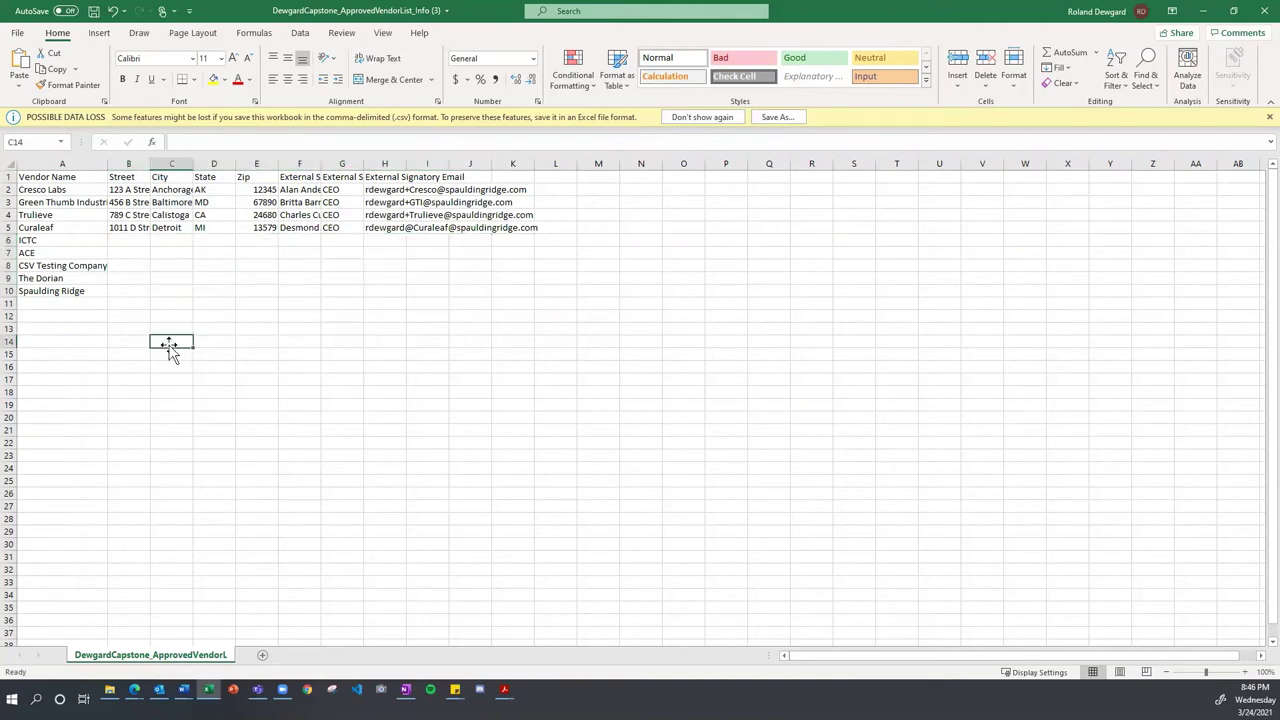
{"action": "left_click_drag", "start_coordinate": [53, 244], "coordinate": [53, 288]}
{"action": "left_click", "coordinate": [49, 241]}
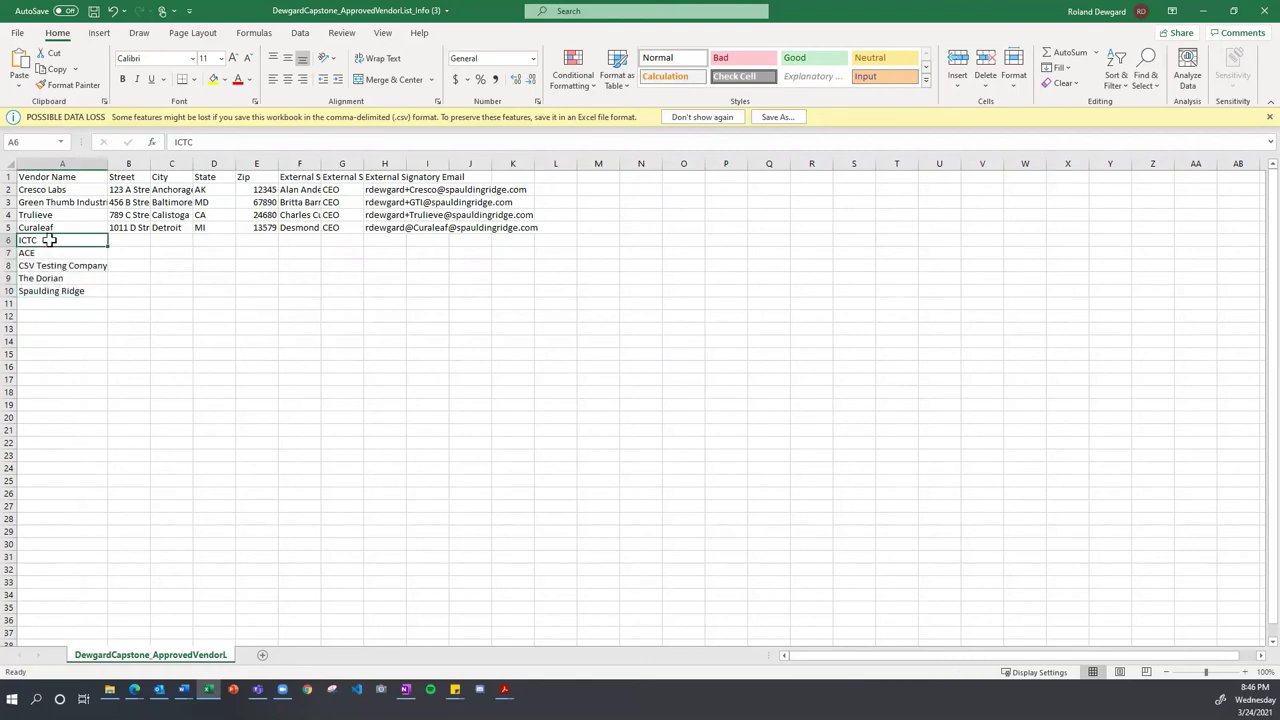
Step: Add DocuSign as a vendor name in cell A11, directly below Spaulding Ridge
{"action": "left_click", "coordinate": [50, 306]}
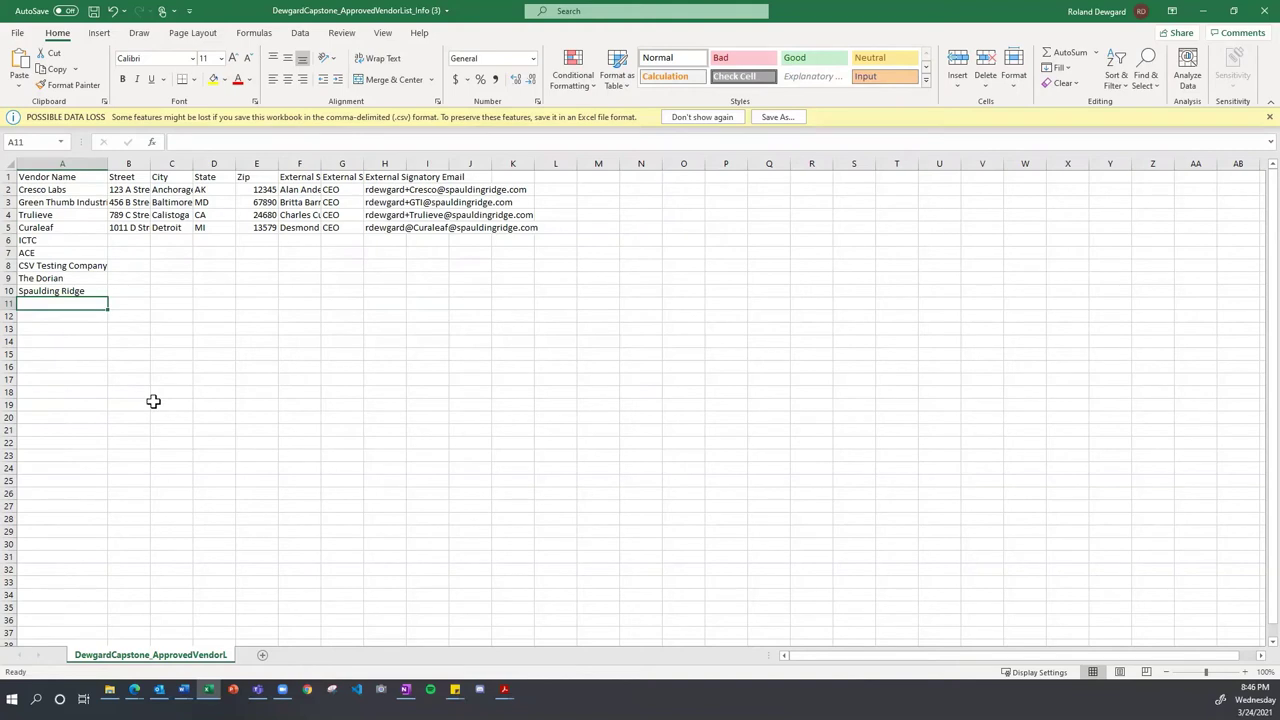
{"action": "type", "text": "DocuSign"}
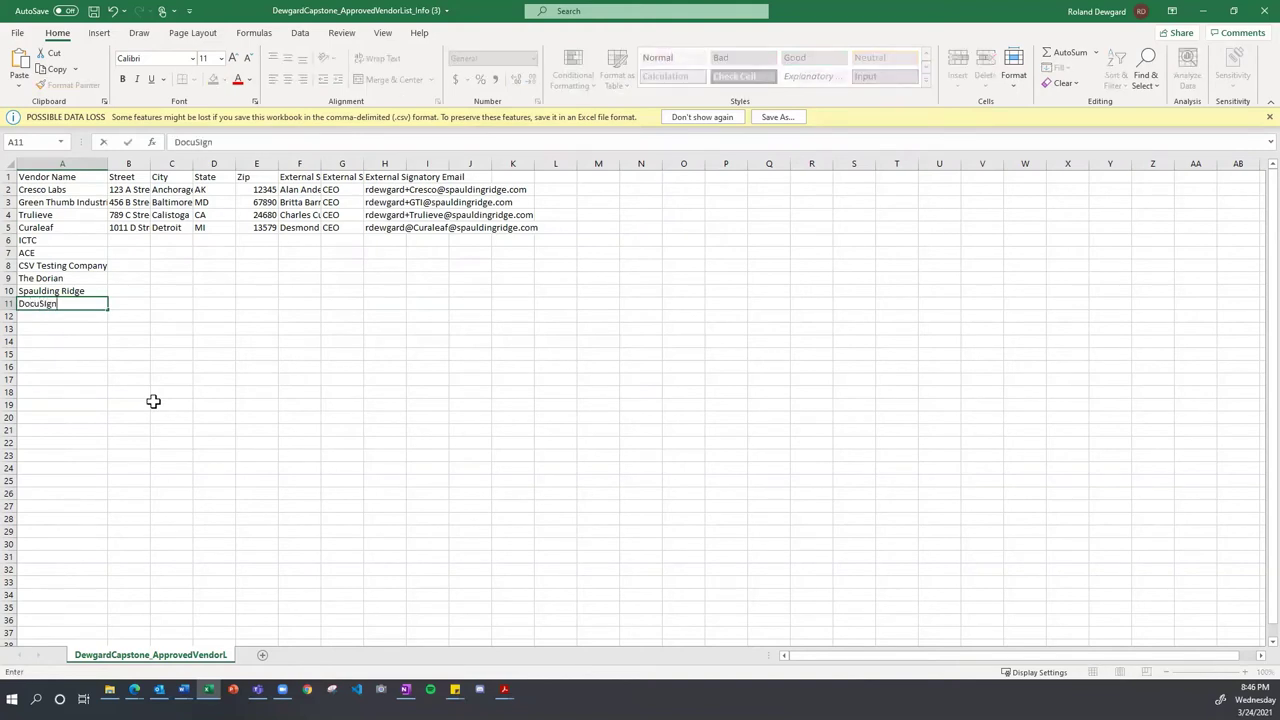
{"action": "key", "text": "ctrl+Return"}
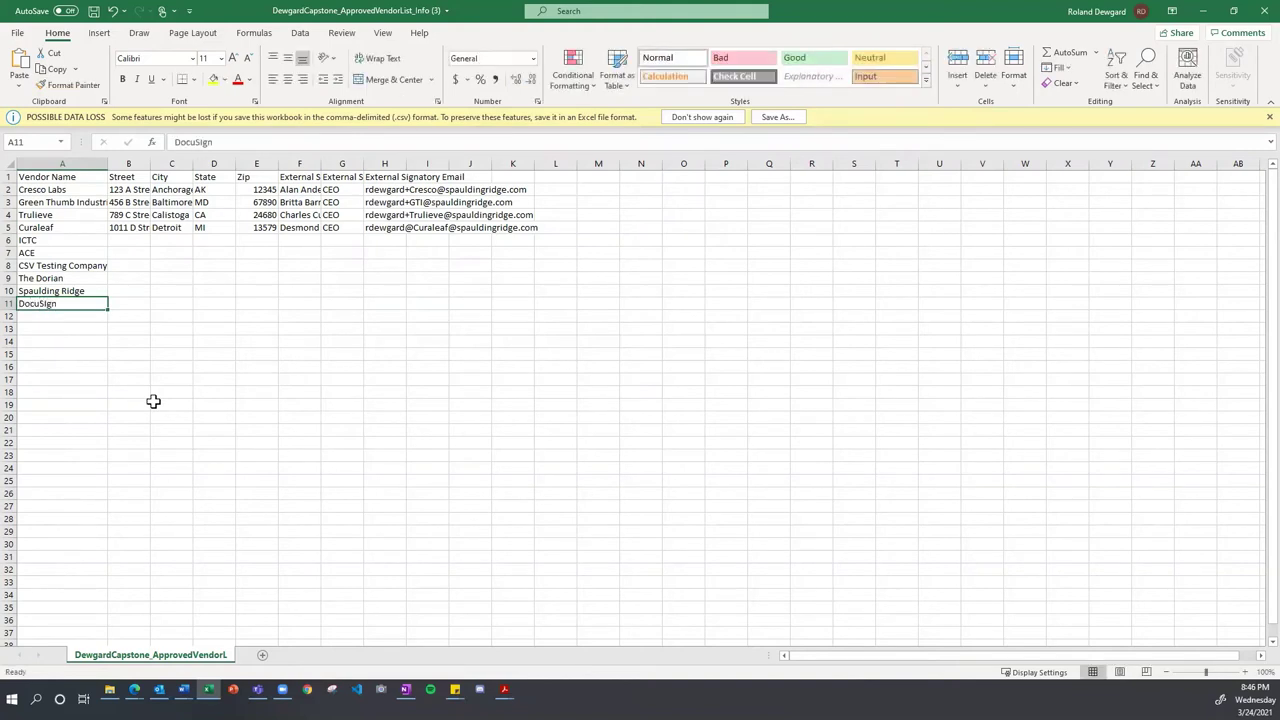
{"action": "left_click", "coordinate": [202, 142]}
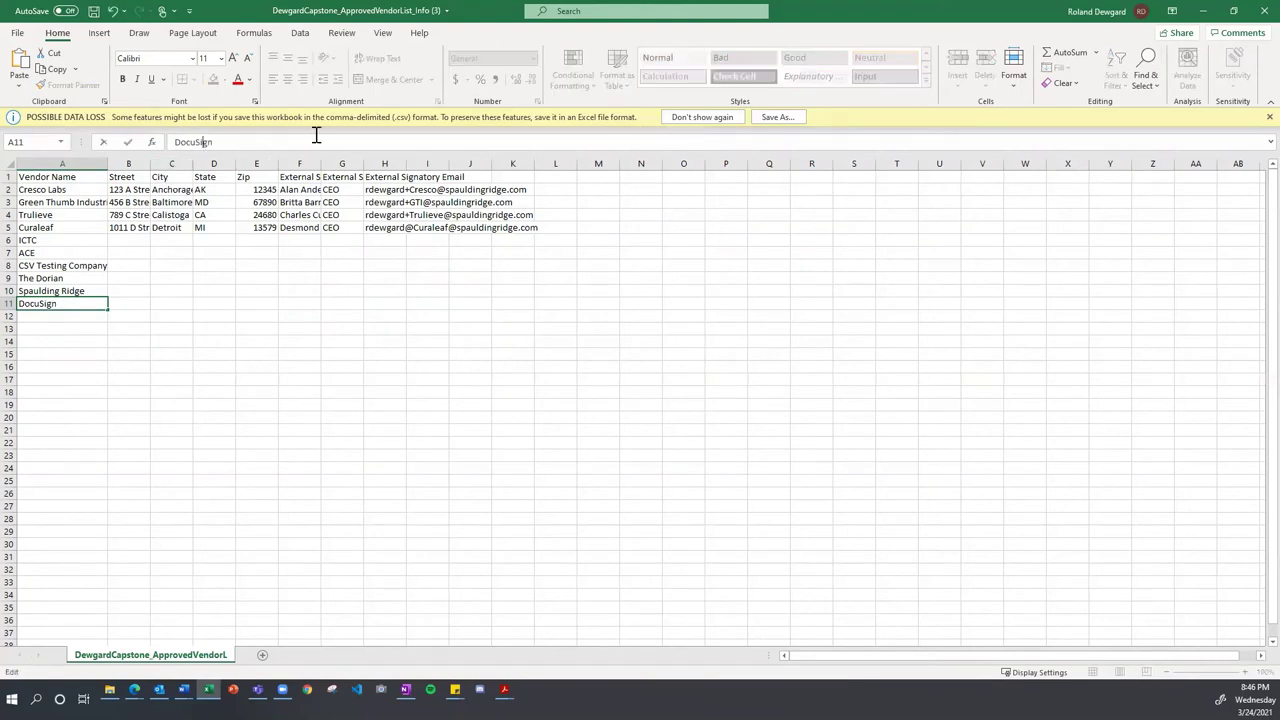
{"action": "left_click", "coordinate": [143, 303]}
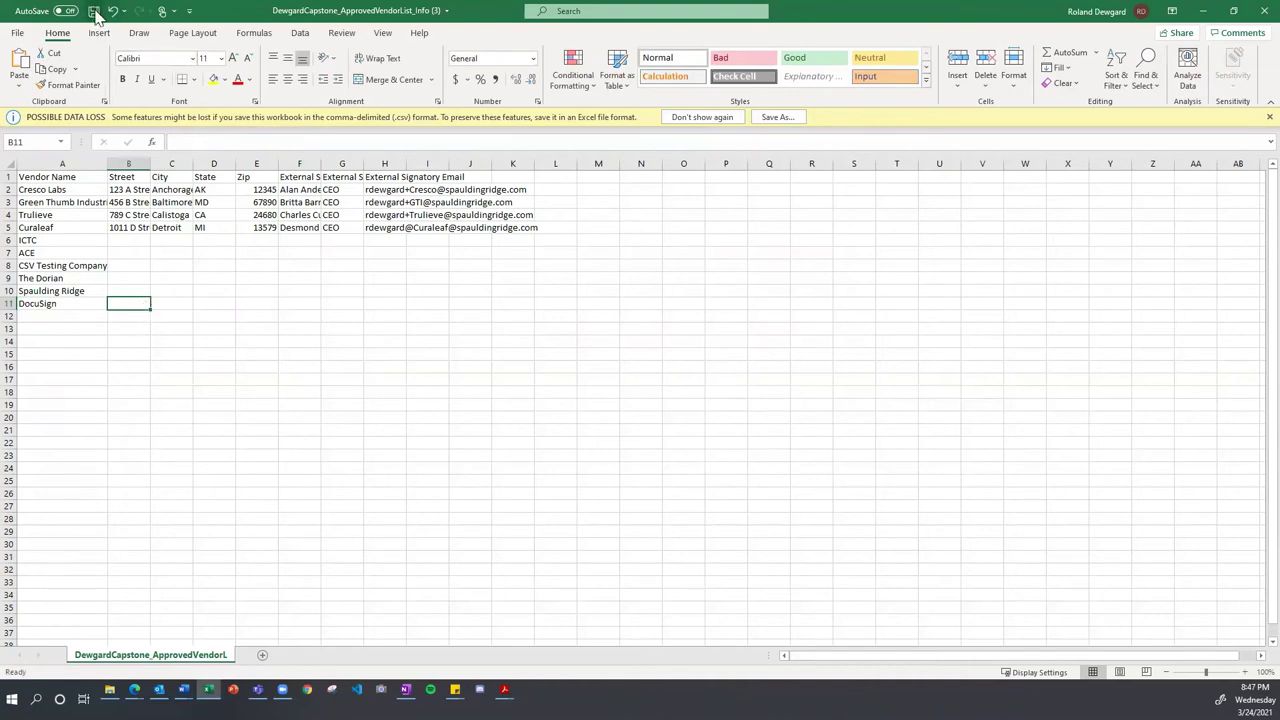
Step: Close the approved vendor list workbook without saving the changes
{"action": "left_click", "coordinate": [1252, 12]}
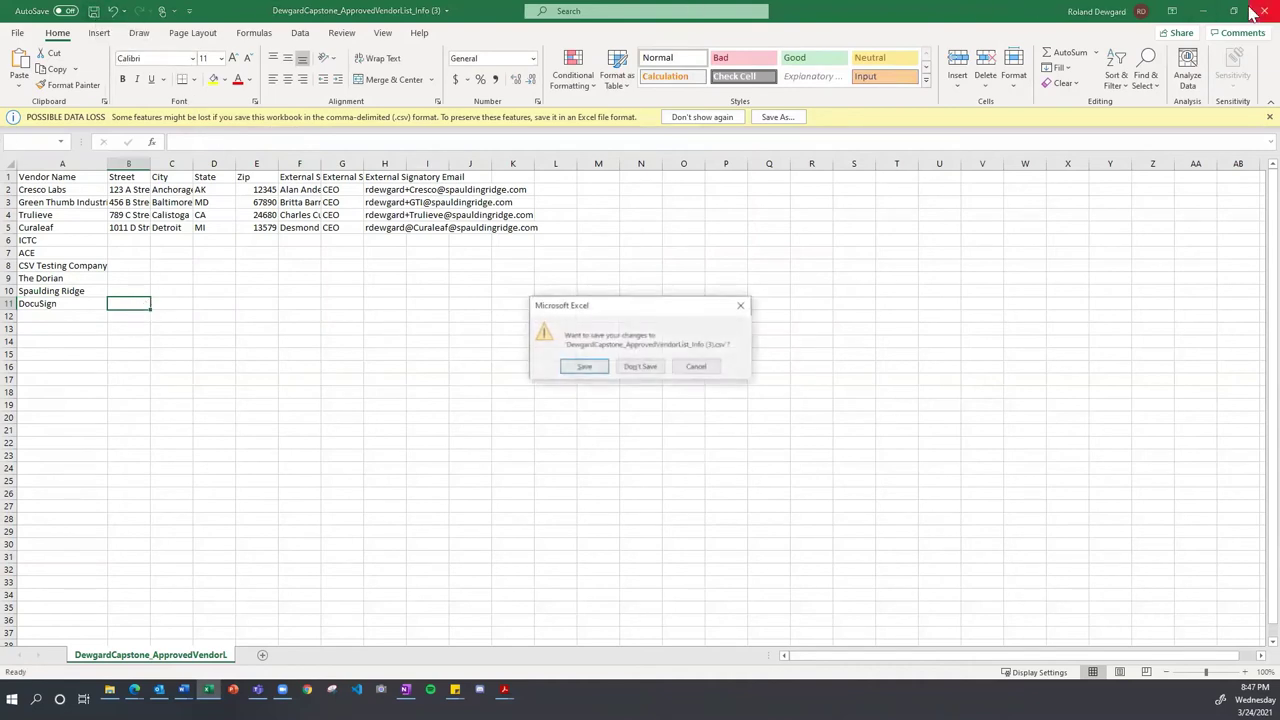
{"action": "left_click", "coordinate": [586, 371]}
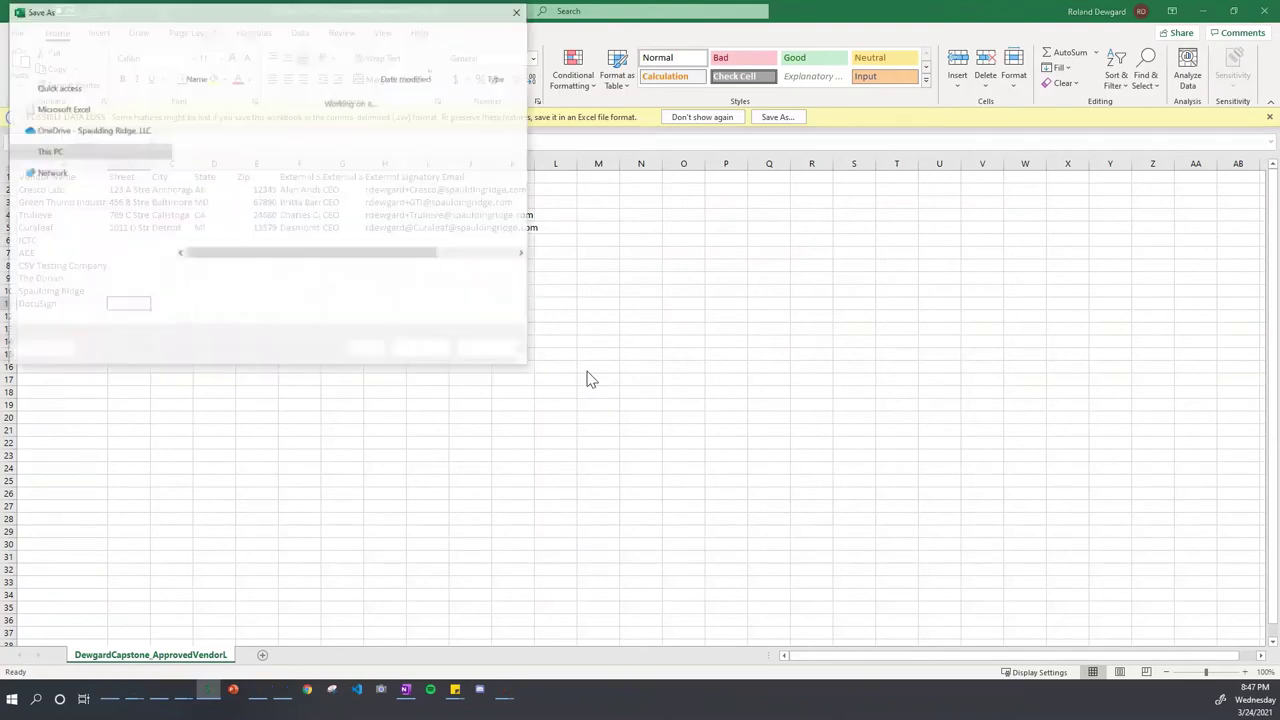
{"action": "left_click", "coordinate": [486, 348]}
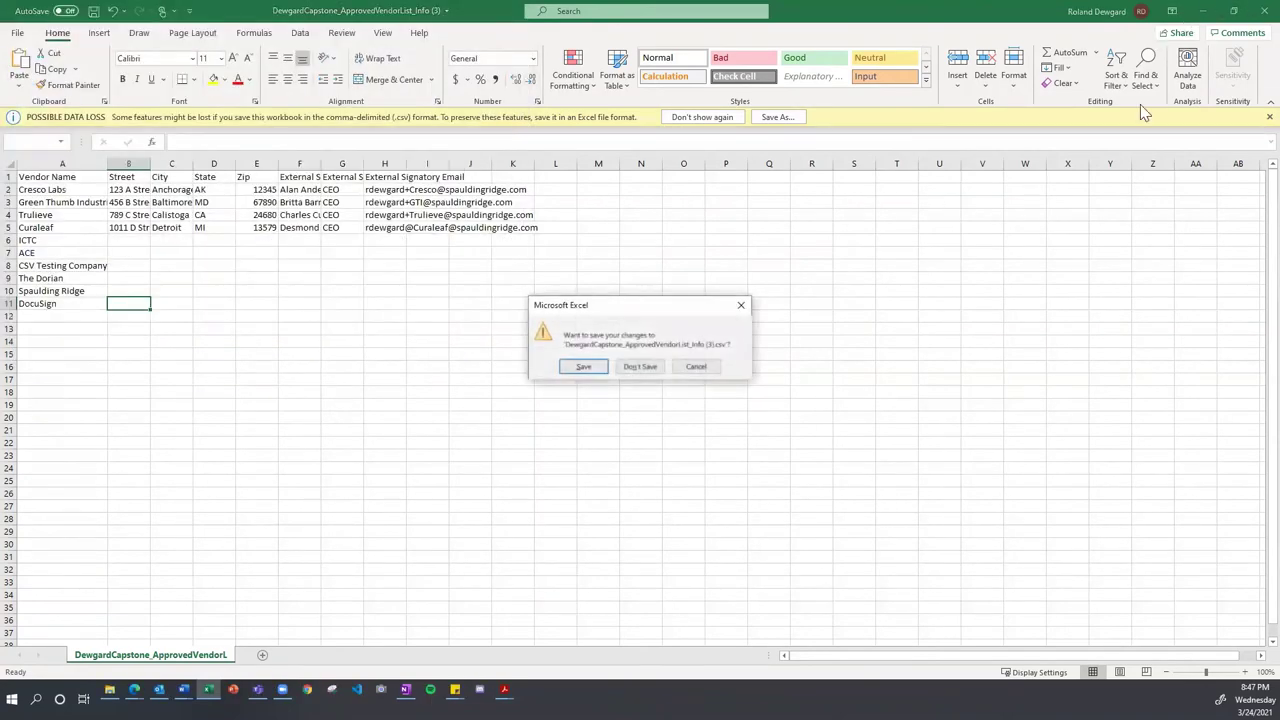
{"action": "left_click", "coordinate": [651, 368]}
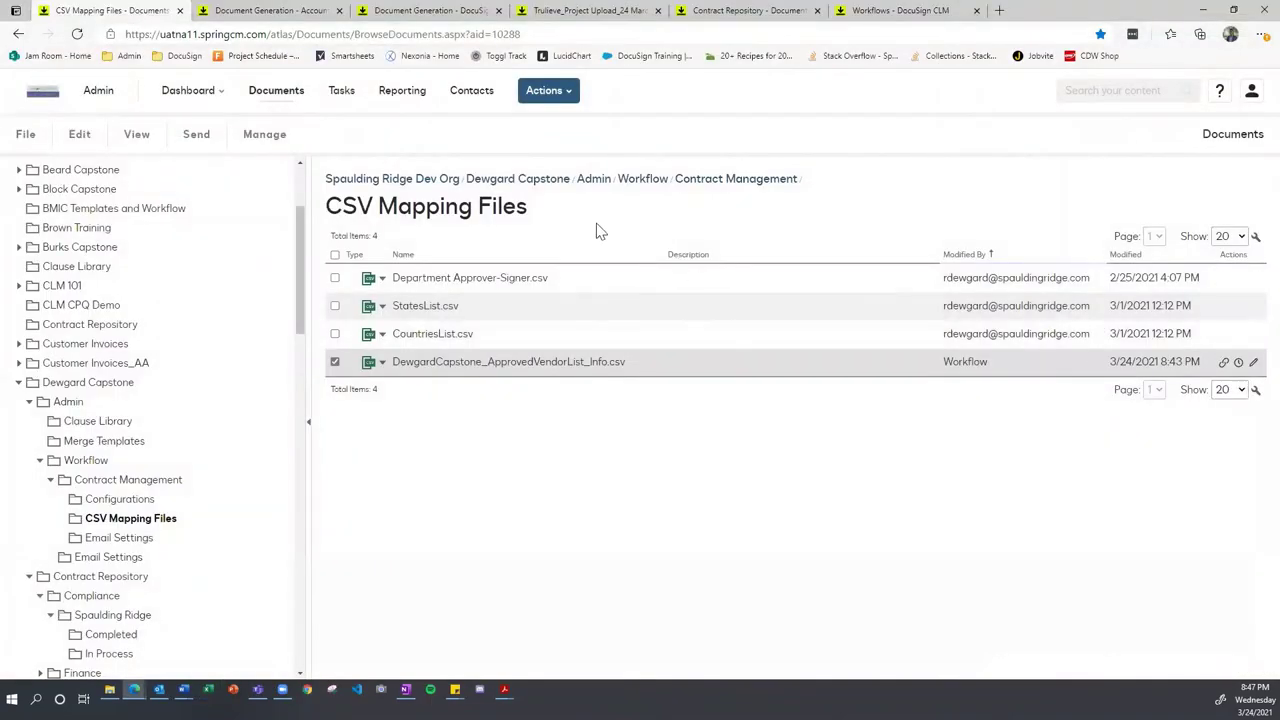
Step: Look at the Check In option for the approved vendor list file and review the form's Existing Vendor choices
{"action": "left_click", "coordinate": [382, 362]}
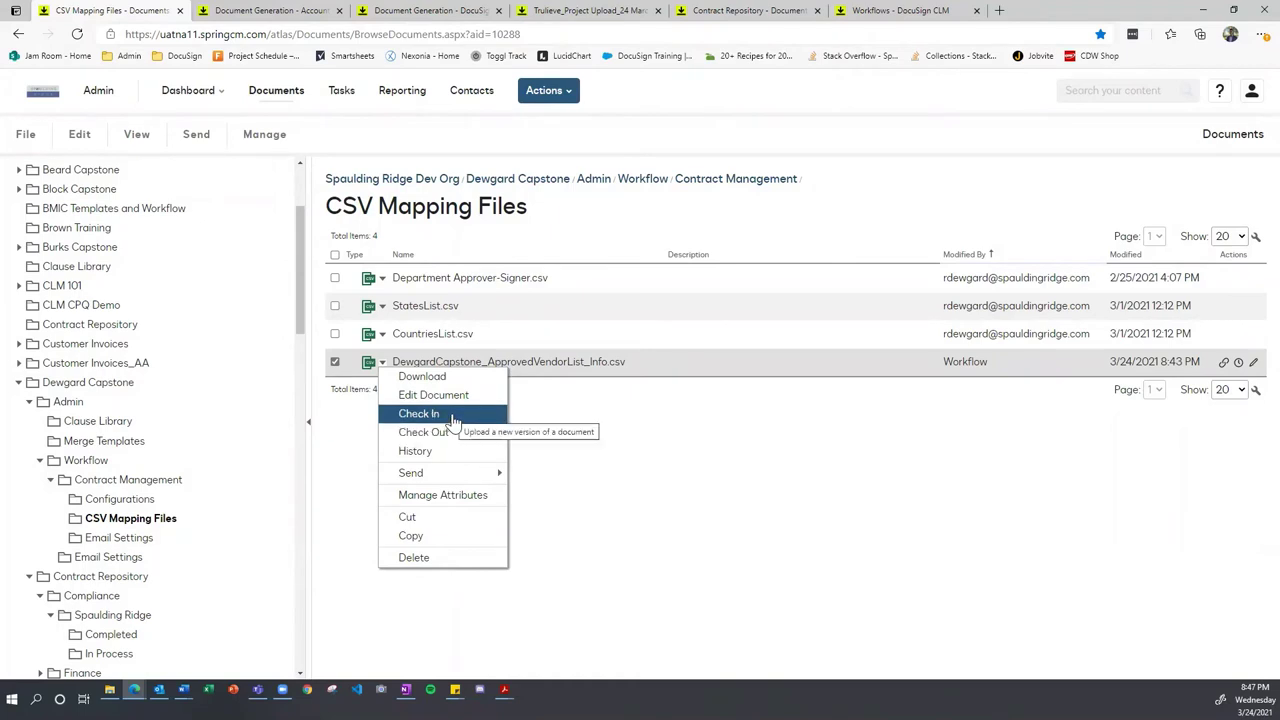
{"action": "left_click", "coordinate": [467, 10]}
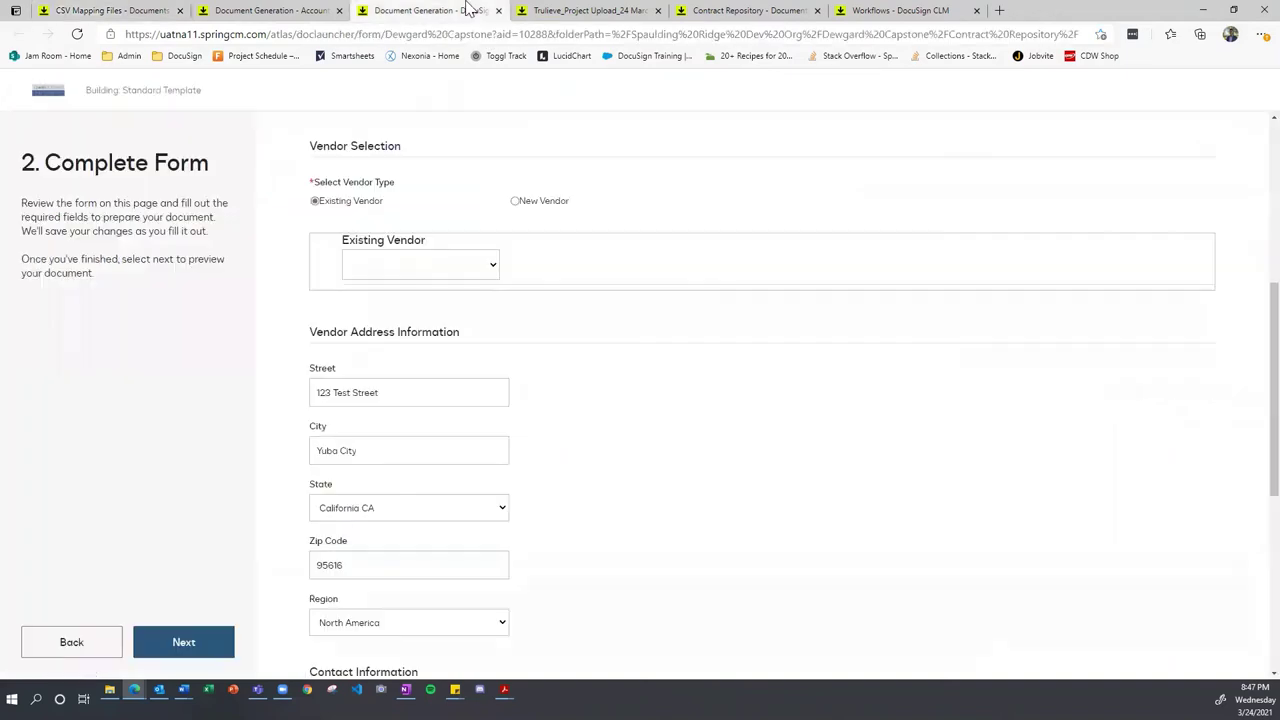
{"action": "left_click", "coordinate": [487, 266]}
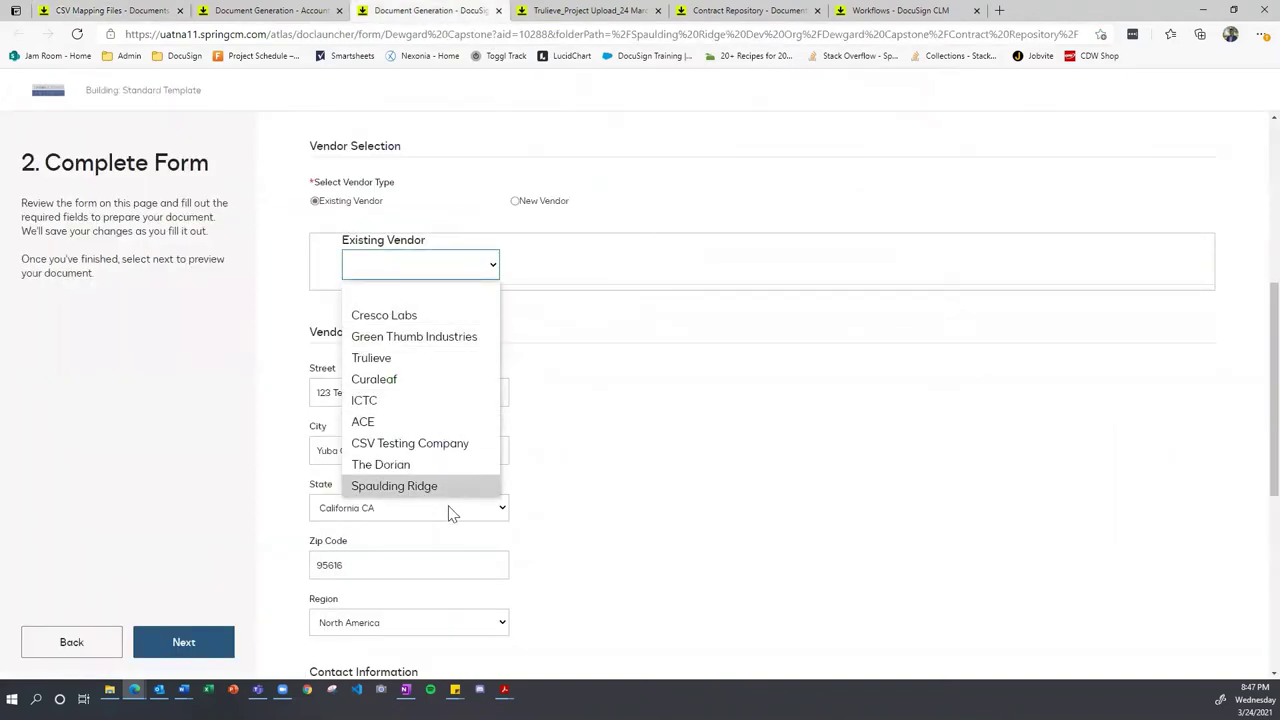
{"action": "left_click", "coordinate": [540, 317]}
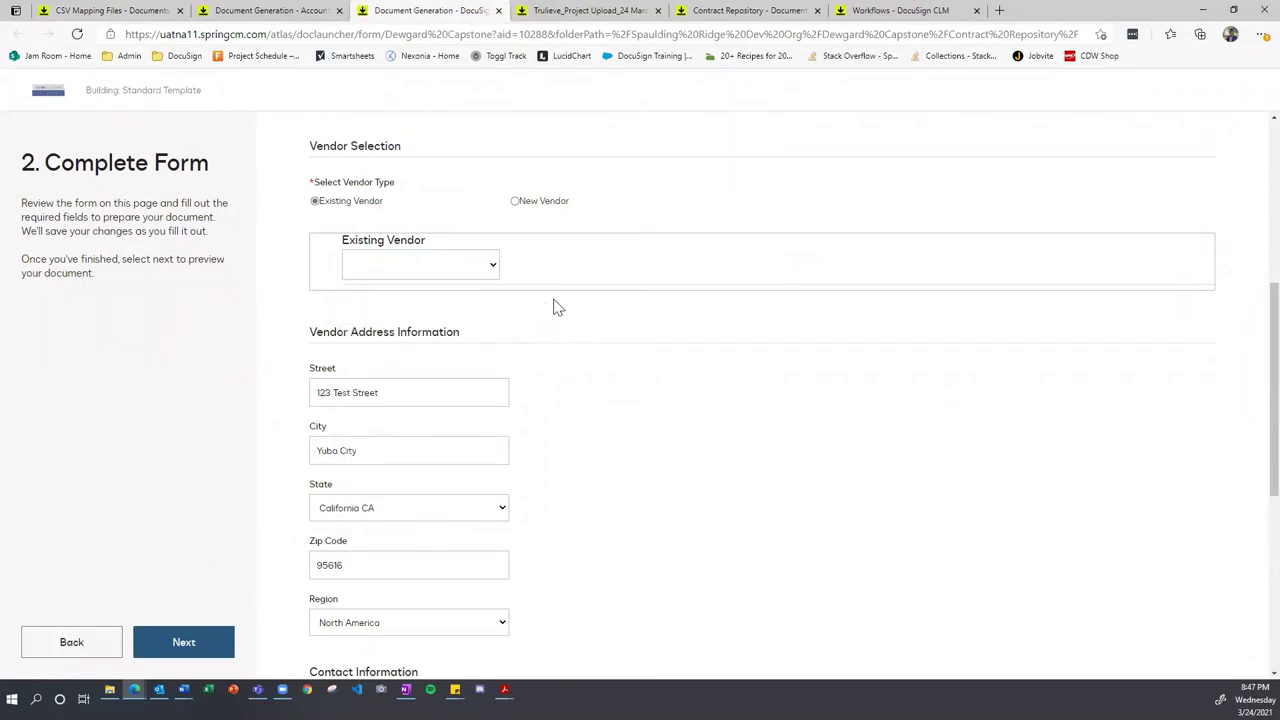
Step: Alternate the vendor type between New Vendor and Existing Vendor to compare their fields, finishing on Existing Vendor
{"action": "left_click", "coordinate": [556, 203]}
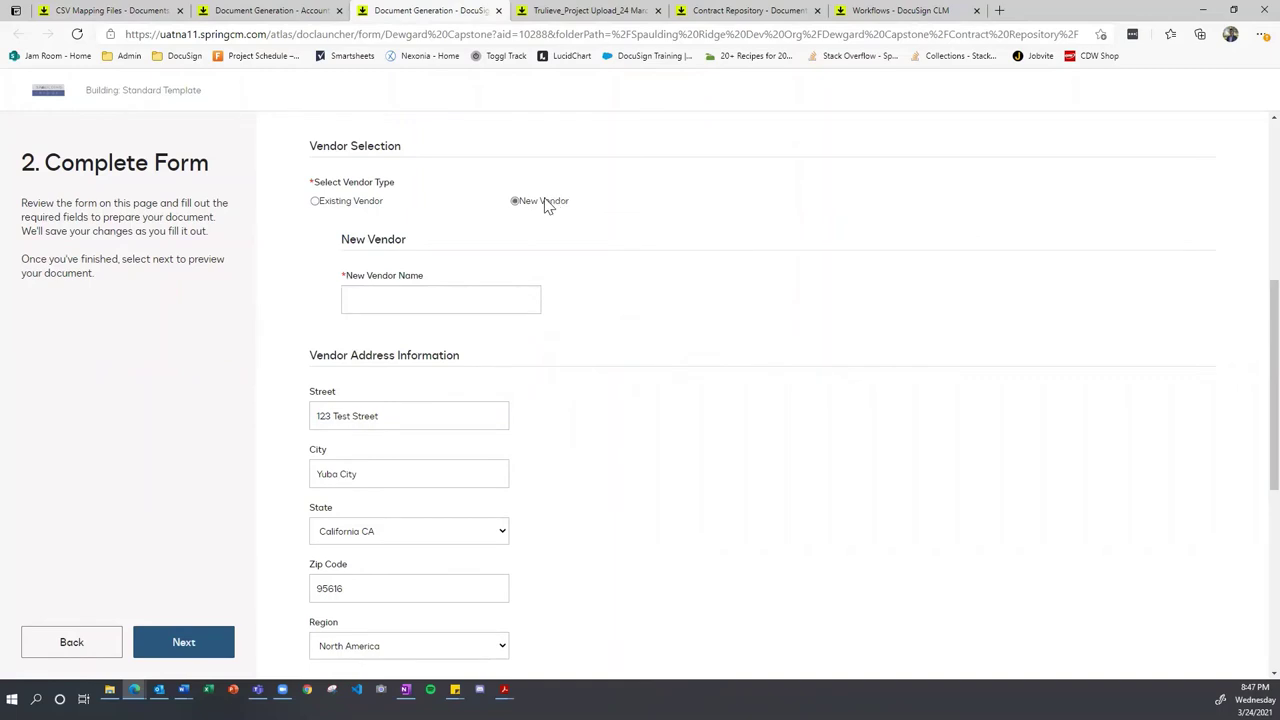
{"action": "left_click", "coordinate": [347, 204]}
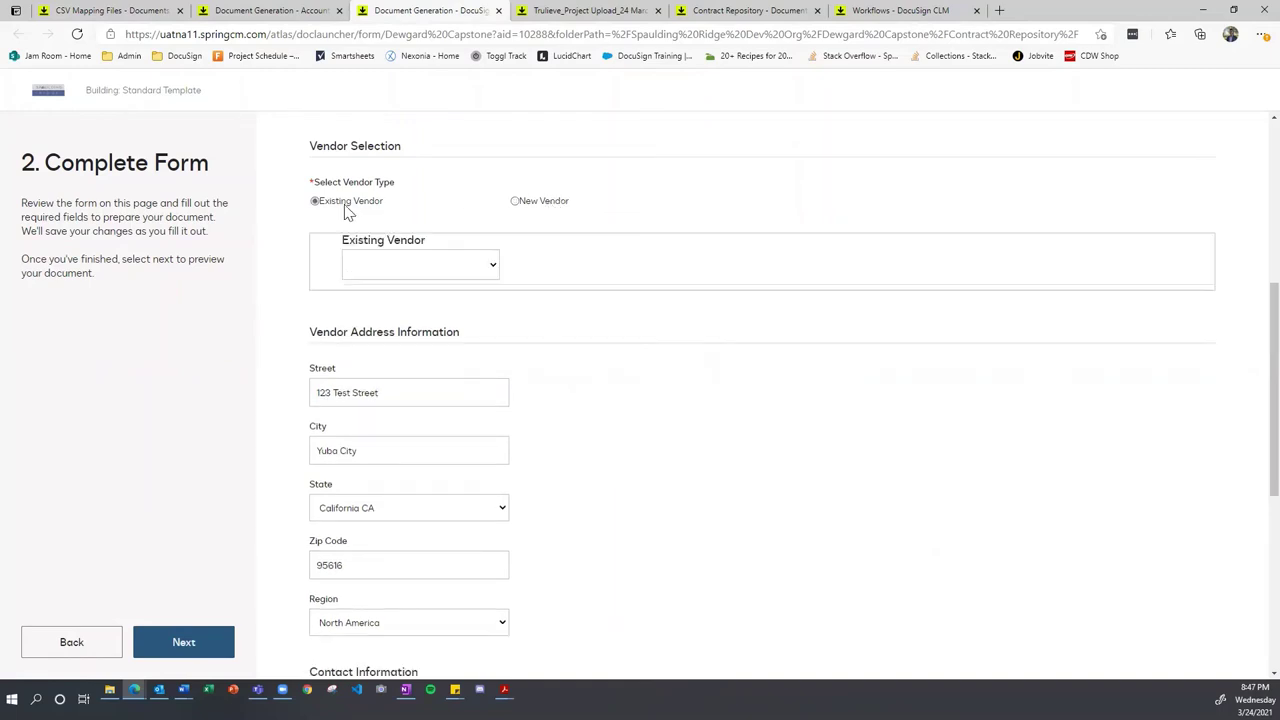
{"action": "left_click", "coordinate": [516, 206]}
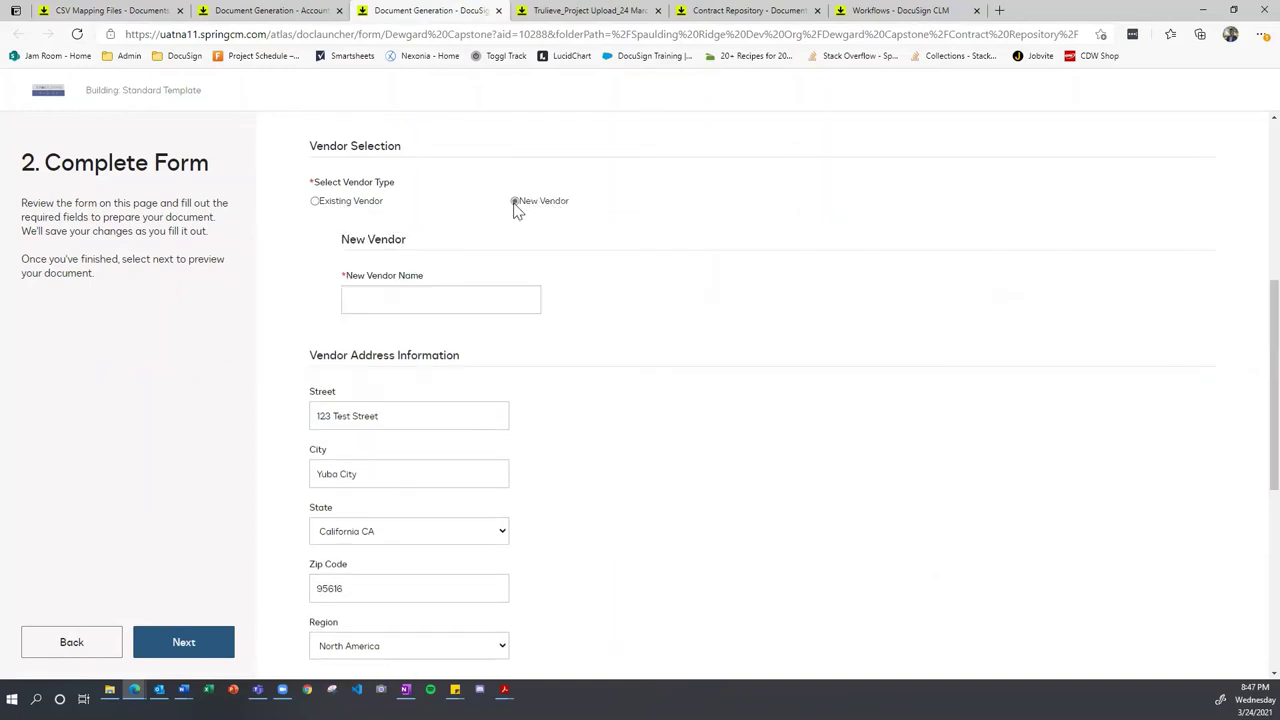
{"action": "left_click", "coordinate": [316, 204]}
{"action": "left_click", "coordinate": [514, 202]}
{"action": "left_click", "coordinate": [316, 203]}
{"action": "left_click", "coordinate": [515, 202]}
{"action": "left_click", "coordinate": [316, 203]}
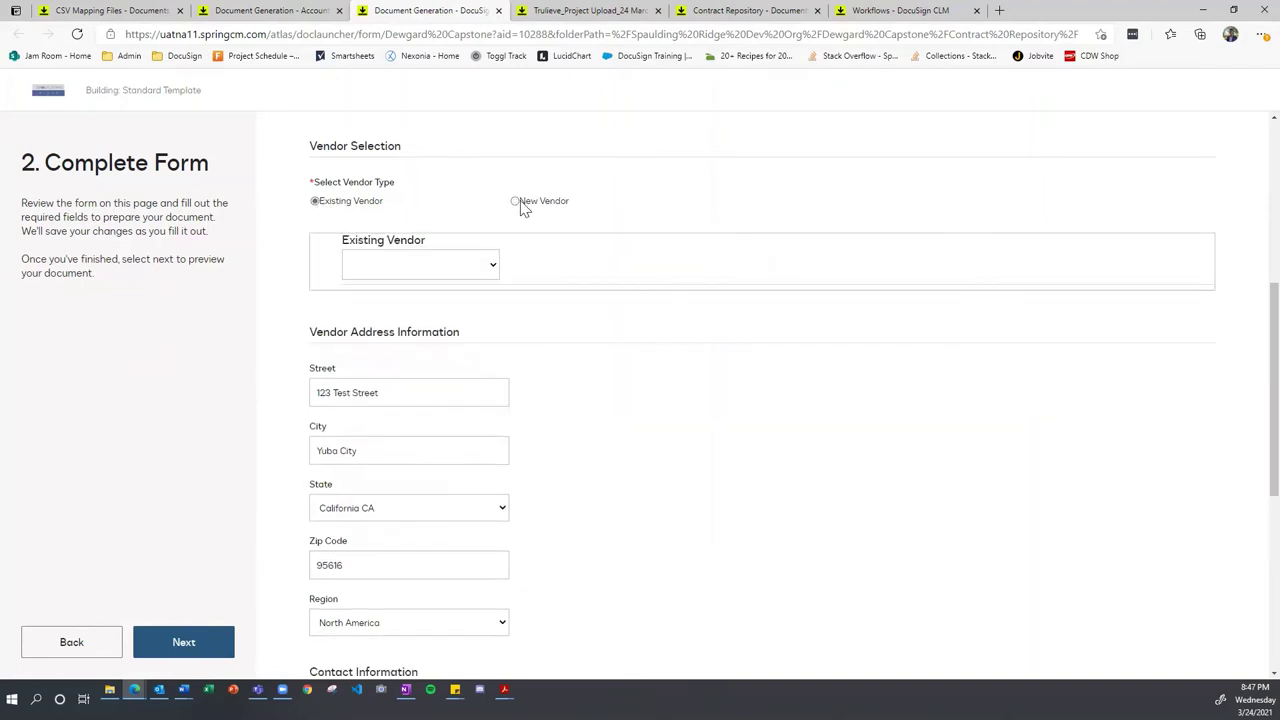
{"action": "left_click", "coordinate": [515, 202]}
{"action": "left_click", "coordinate": [316, 203]}
Step: Set the payment terms to Other (Additional Info Required) to check the extra field, and restore Net 30 (Default)
{"action": "scroll", "coordinate": [417, 445], "scroll_direction": "up", "scroll_amount": 3}
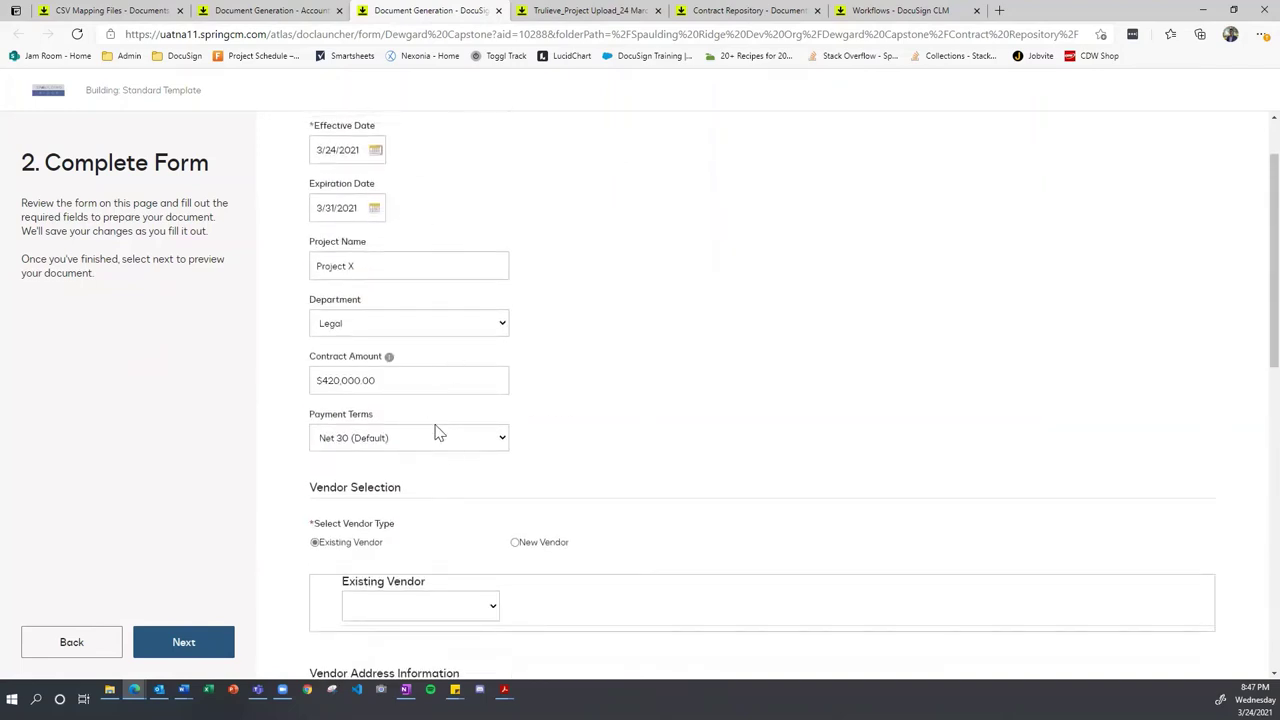
{"action": "left_click", "coordinate": [440, 437]}
{"action": "left_click", "coordinate": [372, 567]}
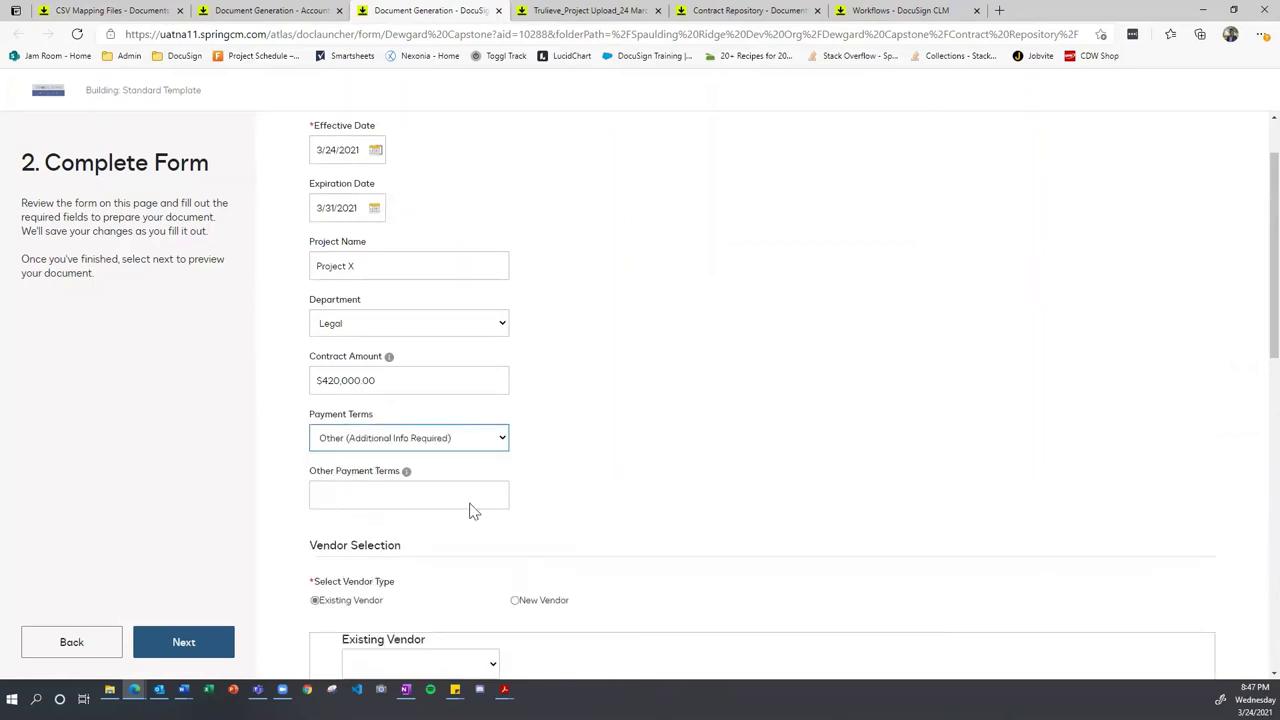
{"action": "left_click", "coordinate": [484, 446]}
{"action": "left_click", "coordinate": [369, 490]}
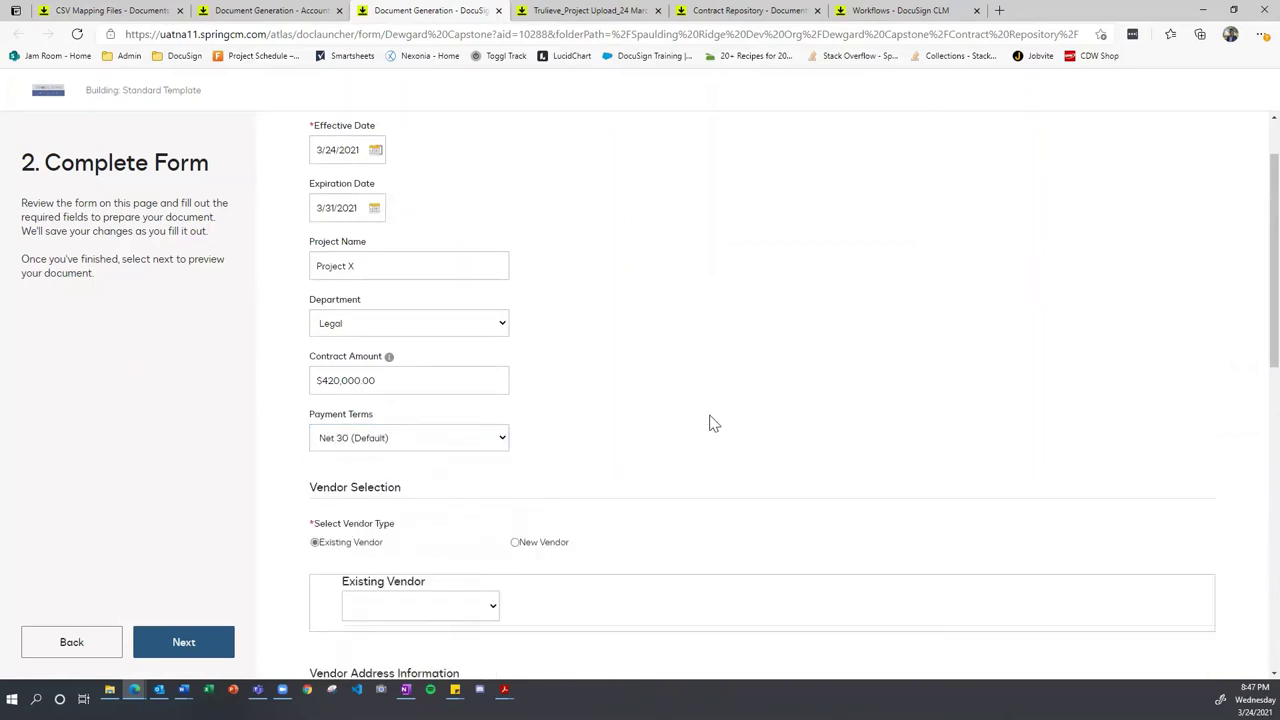
Step: Return to the CLM documents and open the Merge Templates folder inside the Capstone Admin folder
{"action": "left_click", "coordinate": [265, 13]}
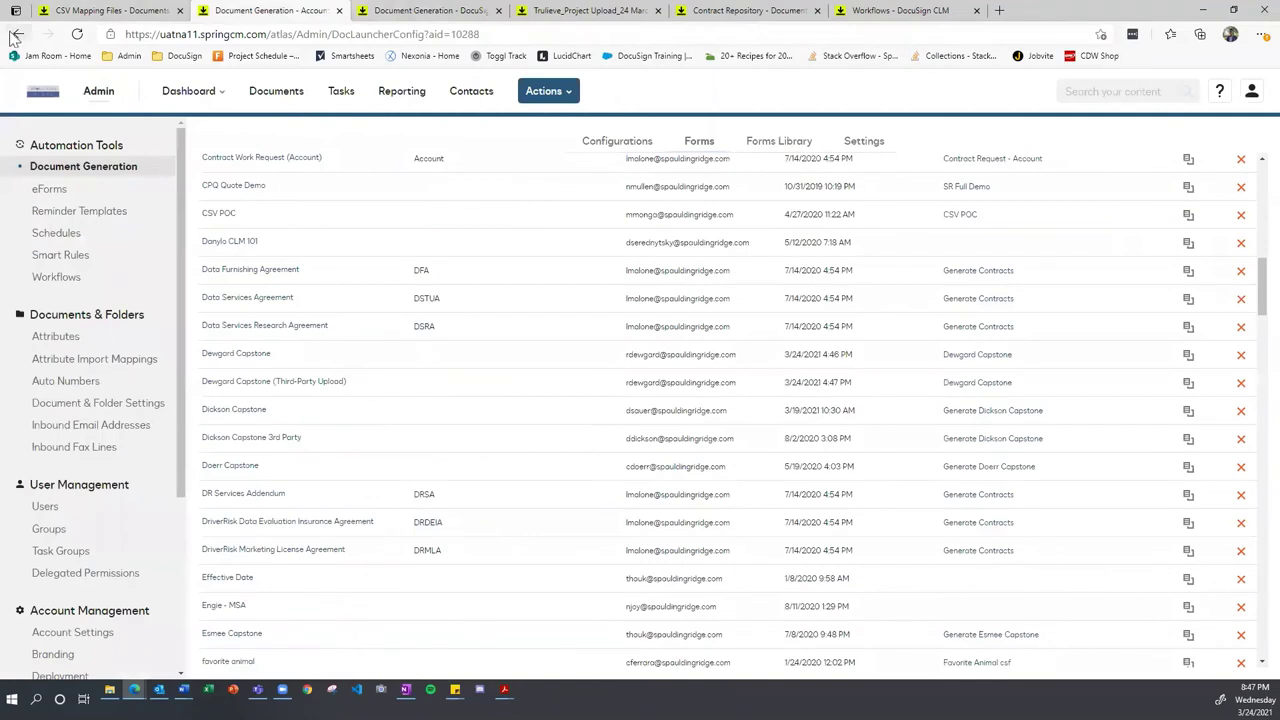
{"action": "left_click", "coordinate": [133, 12]}
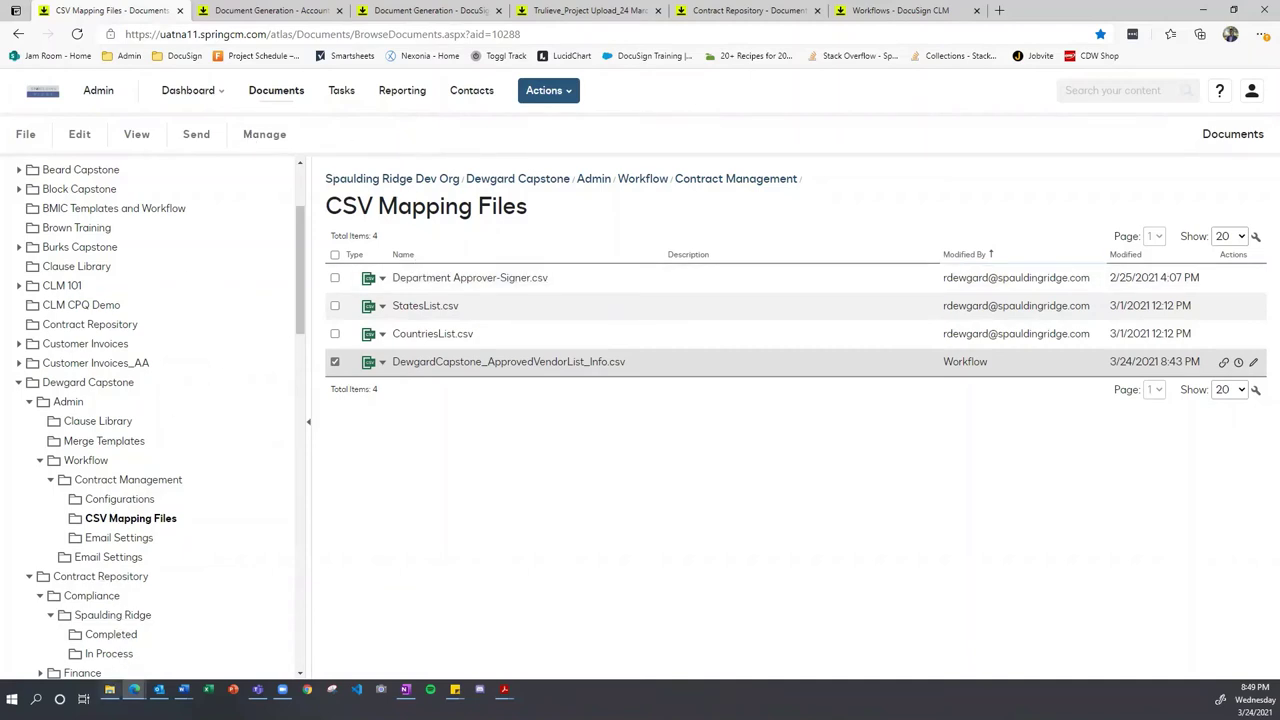
{"action": "mouse_move", "coordinate": [110, 690]}
{"action": "left_click", "coordinate": [62, 404]}
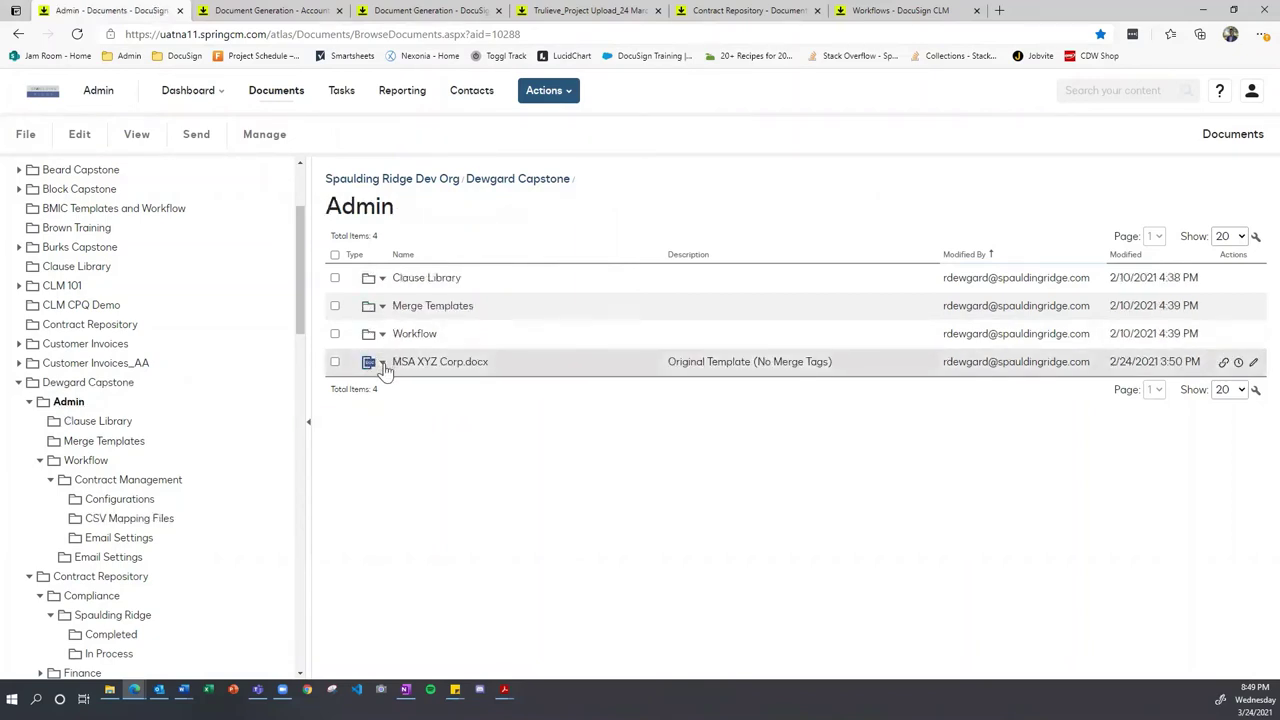
{"action": "left_click", "coordinate": [415, 313]}
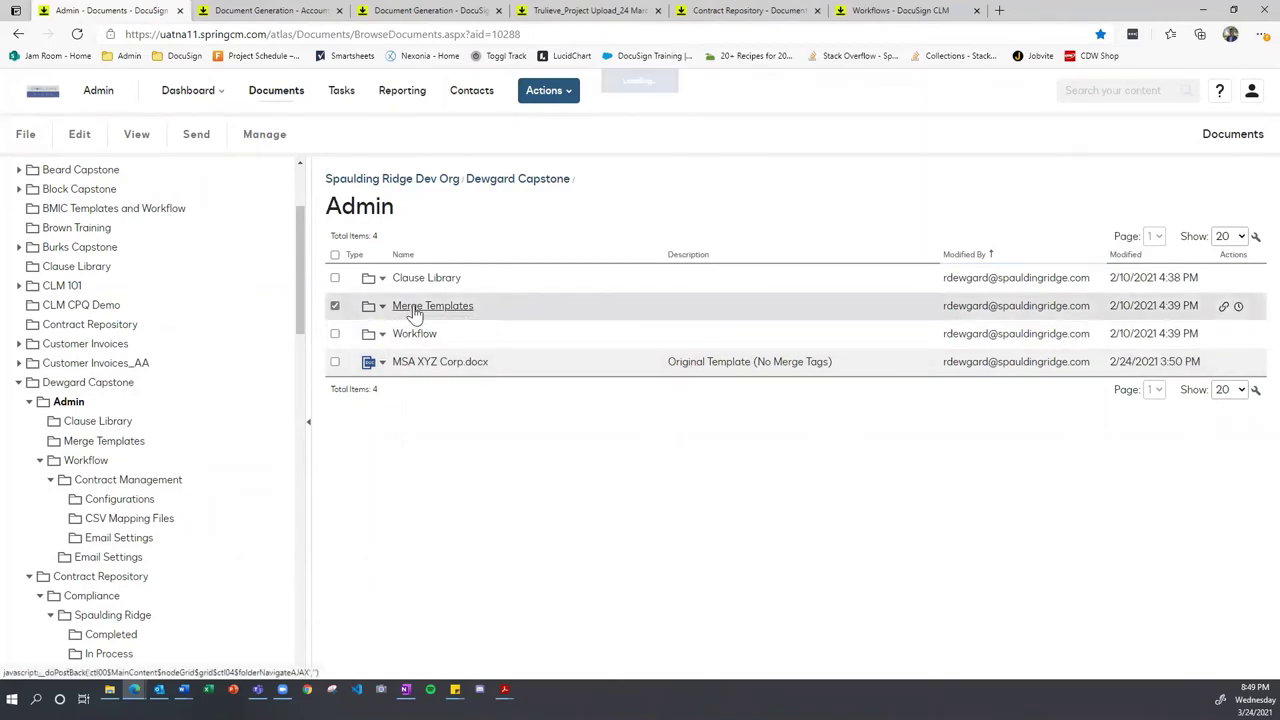
Step: Download MSA XYZ Corp_MergeTemplate.docx from the Merge Templates folder, reloading the download page as needed
{"action": "left_click", "coordinate": [382, 283]}
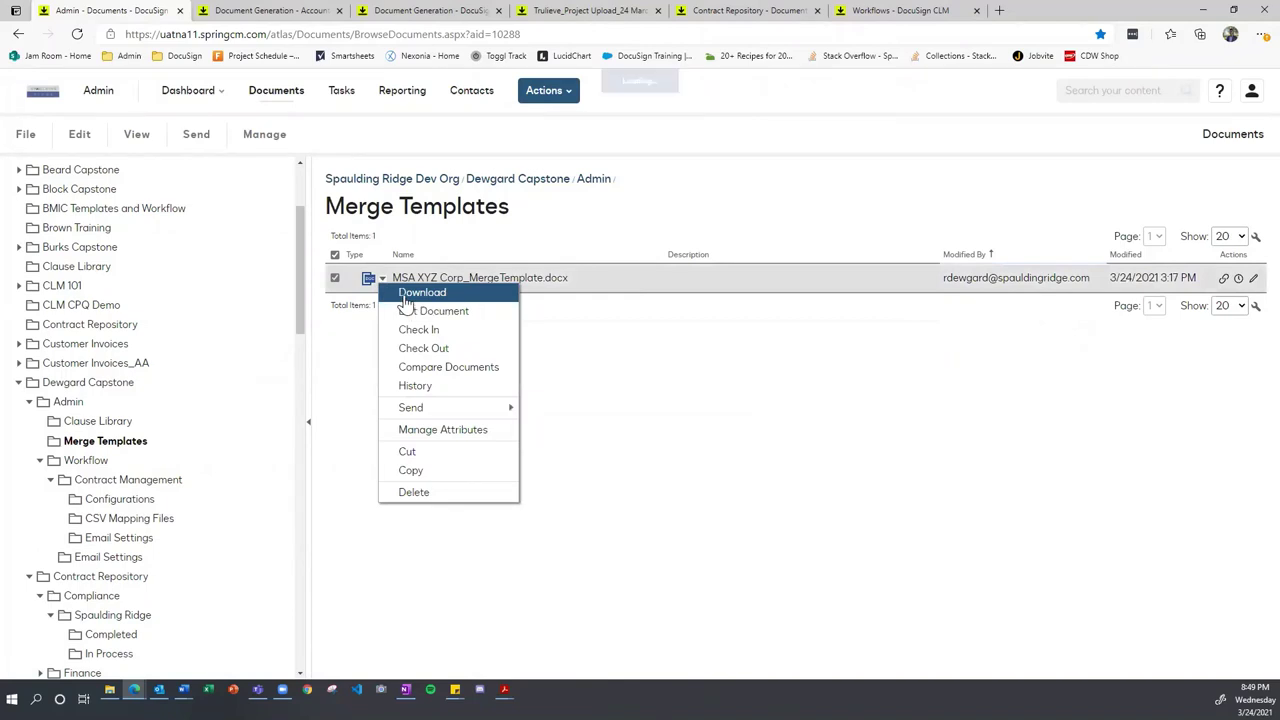
{"action": "left_click", "coordinate": [405, 295]}
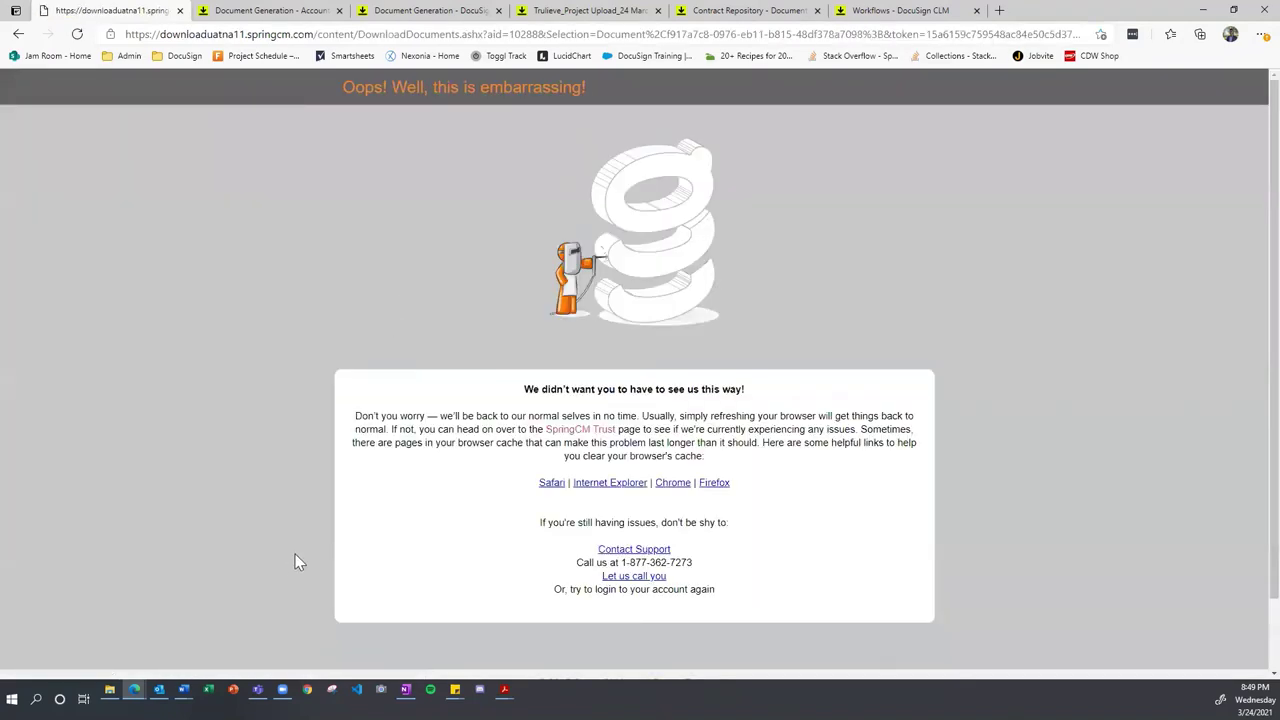
{"action": "left_click", "coordinate": [78, 35]}
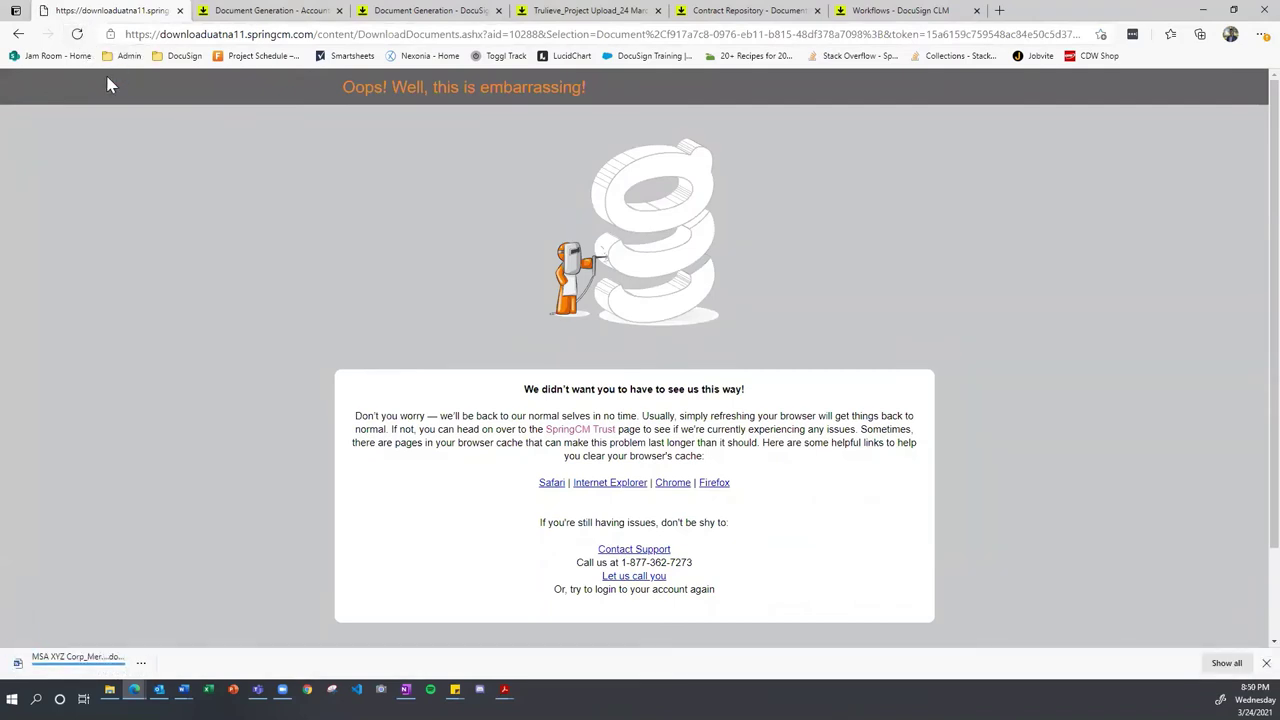
{"action": "left_click", "coordinate": [78, 35]}
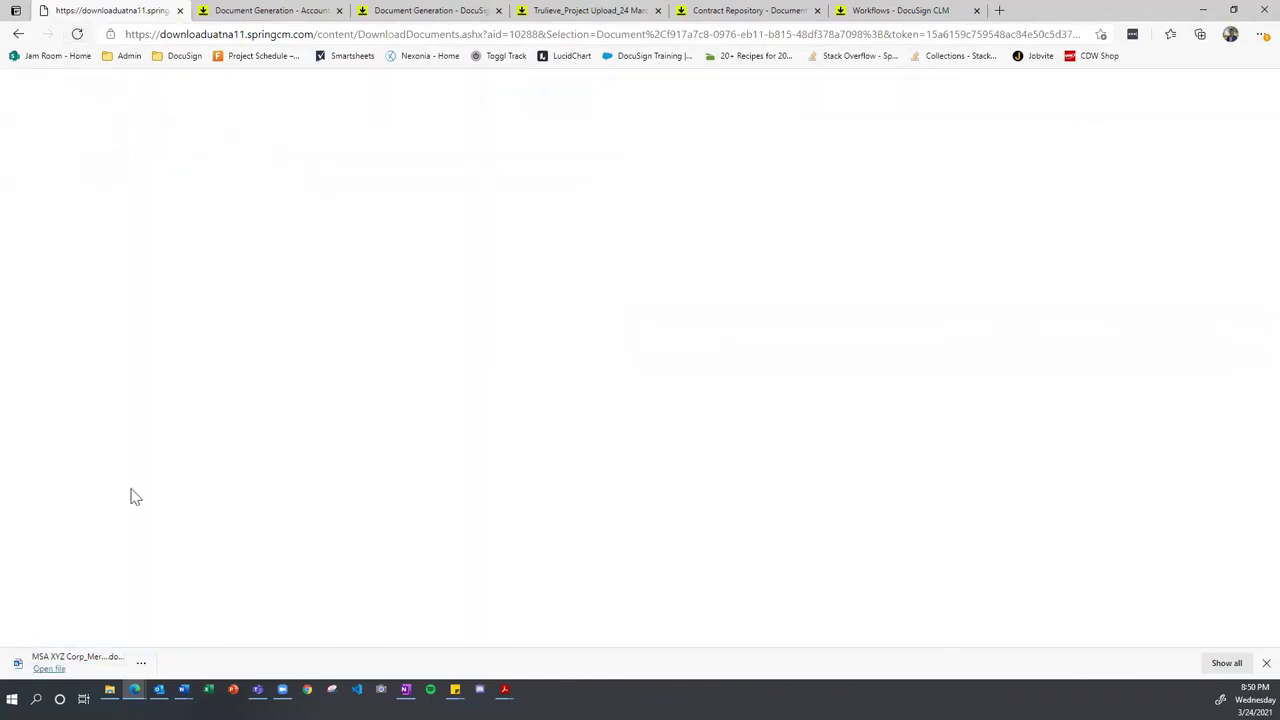
Step: Open the downloaded MSA XYZ Corp_MergeTemplate document in Word and enable editing
{"action": "left_click", "coordinate": [67, 659]}
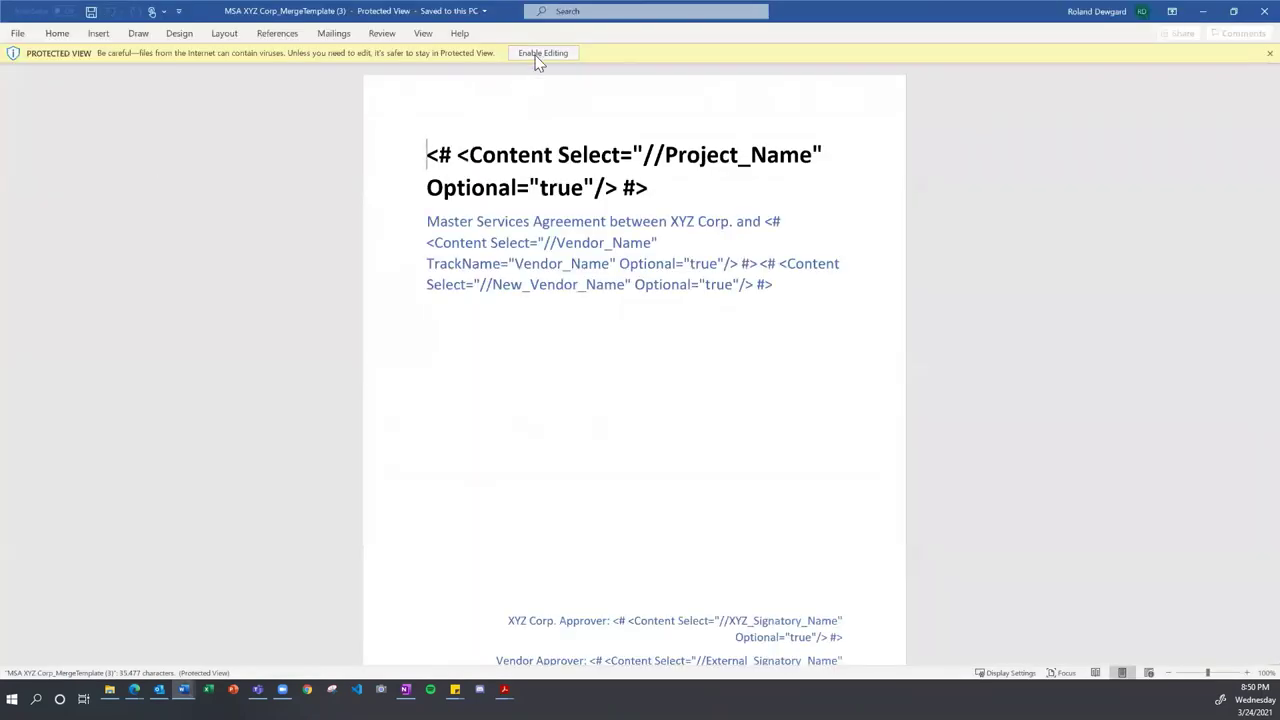
{"action": "left_click", "coordinate": [543, 53]}
{"action": "key", "text": "alt+Tab"}
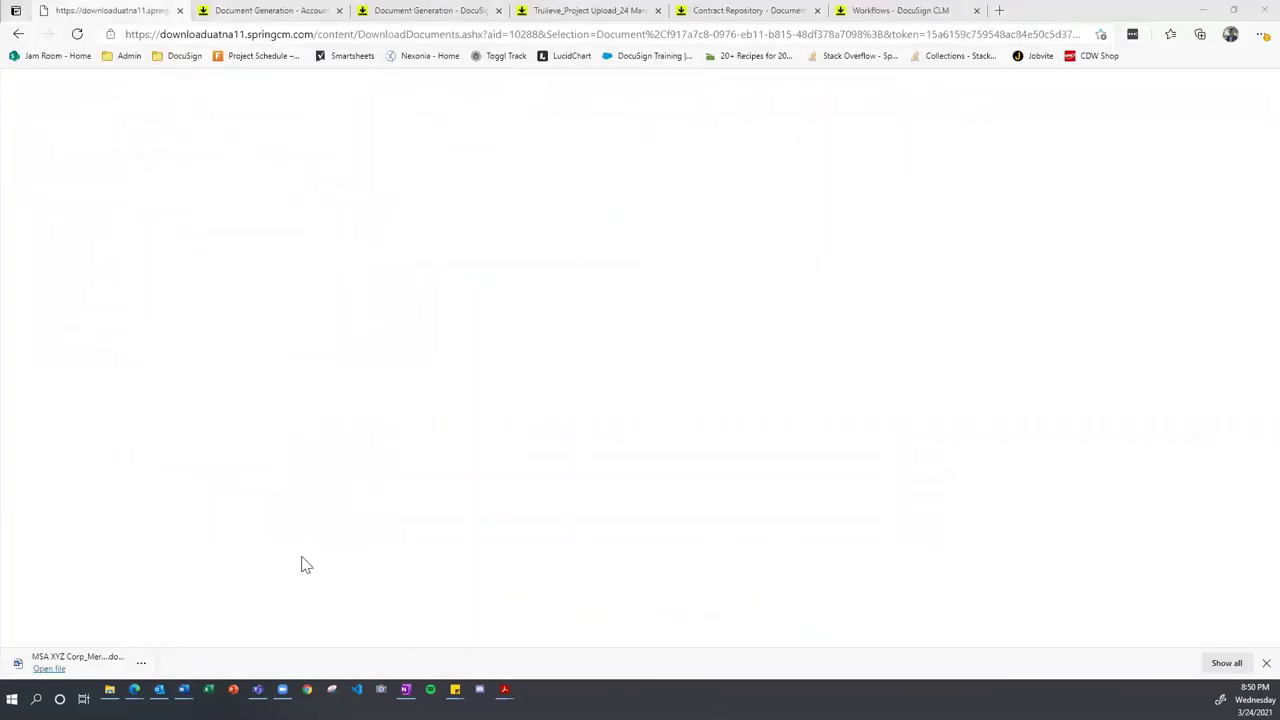
{"action": "key", "text": "alt+Tab"}
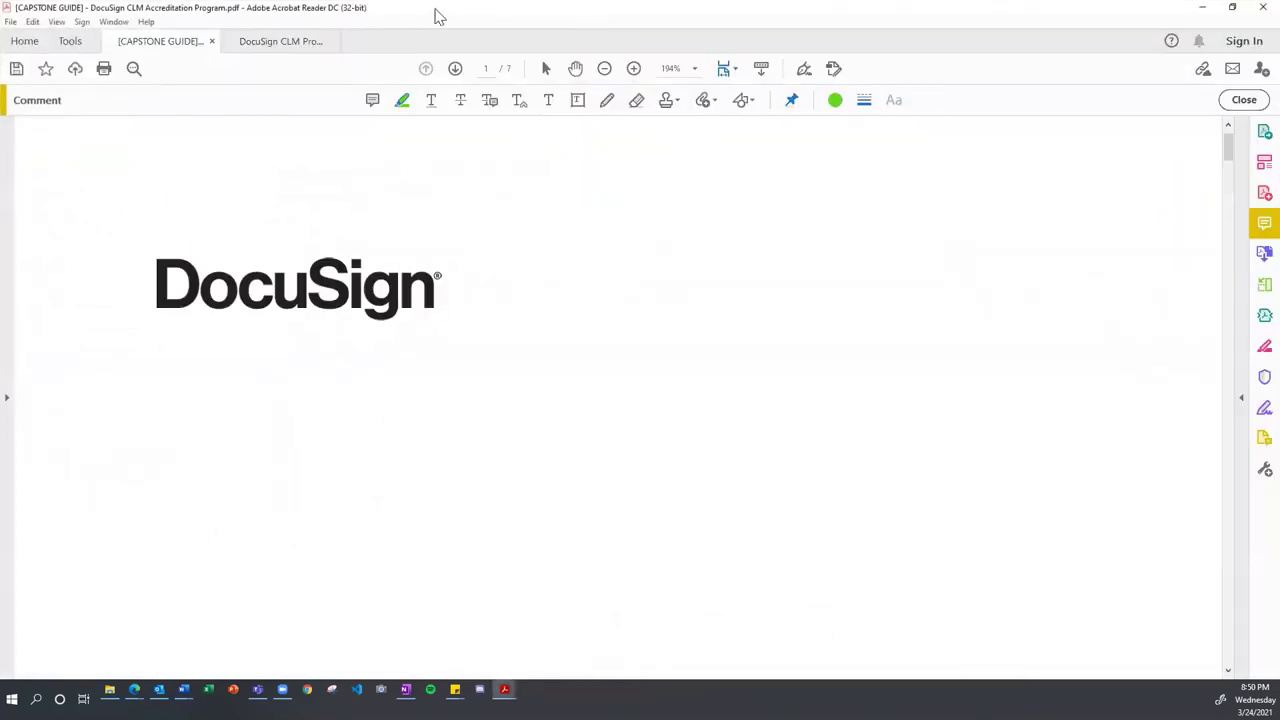
{"action": "key", "text": "alt+Tab"}
{"action": "key", "text": "alt+Tab"}
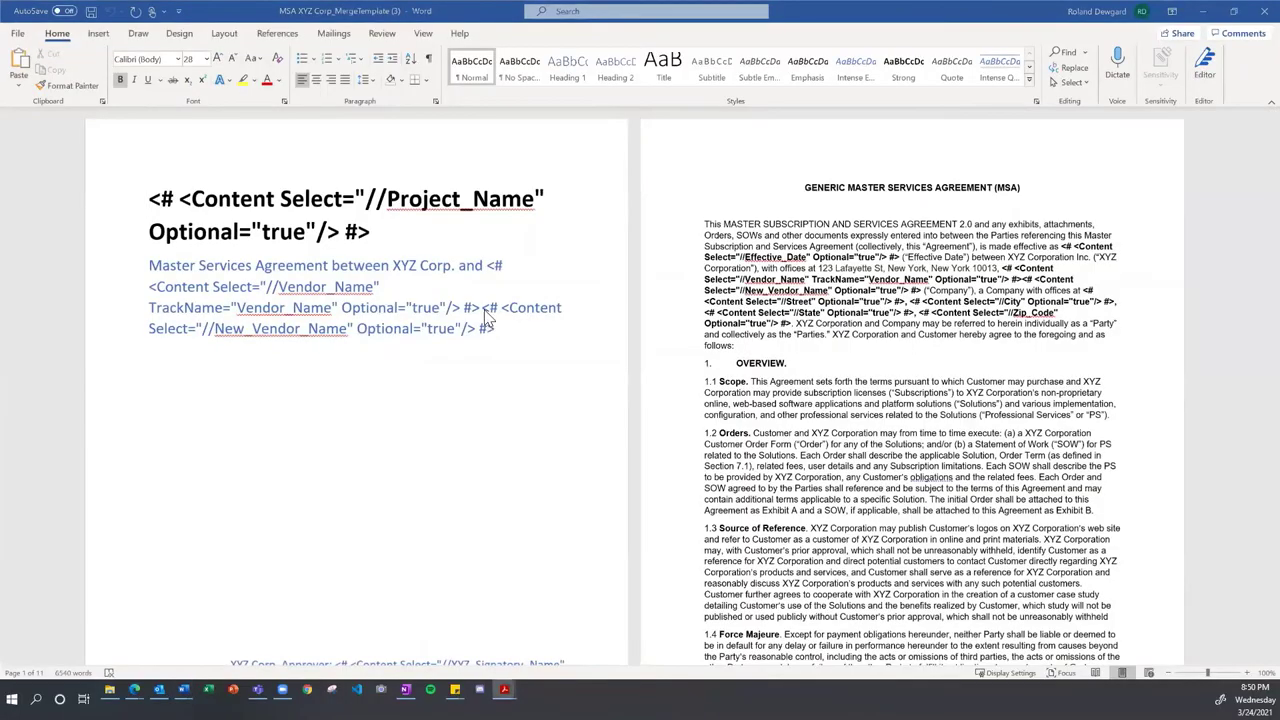
Step: Highlight the signature block on the last page in black to reveal its hidden signature, name, title and date anchor tags
{"action": "scroll", "coordinate": [560, 407], "scroll_direction": "down", "scroll_amount": 20}
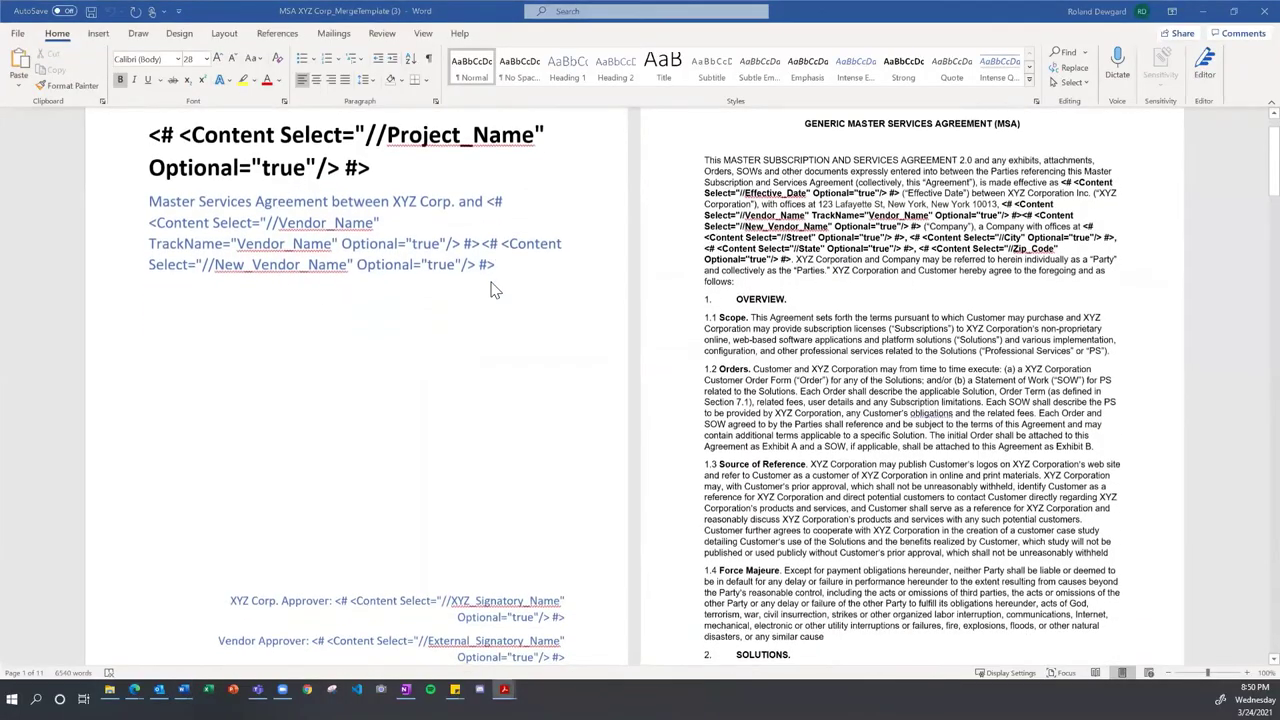
{"action": "scroll", "coordinate": [560, 407], "scroll_direction": "down", "scroll_amount": 20}
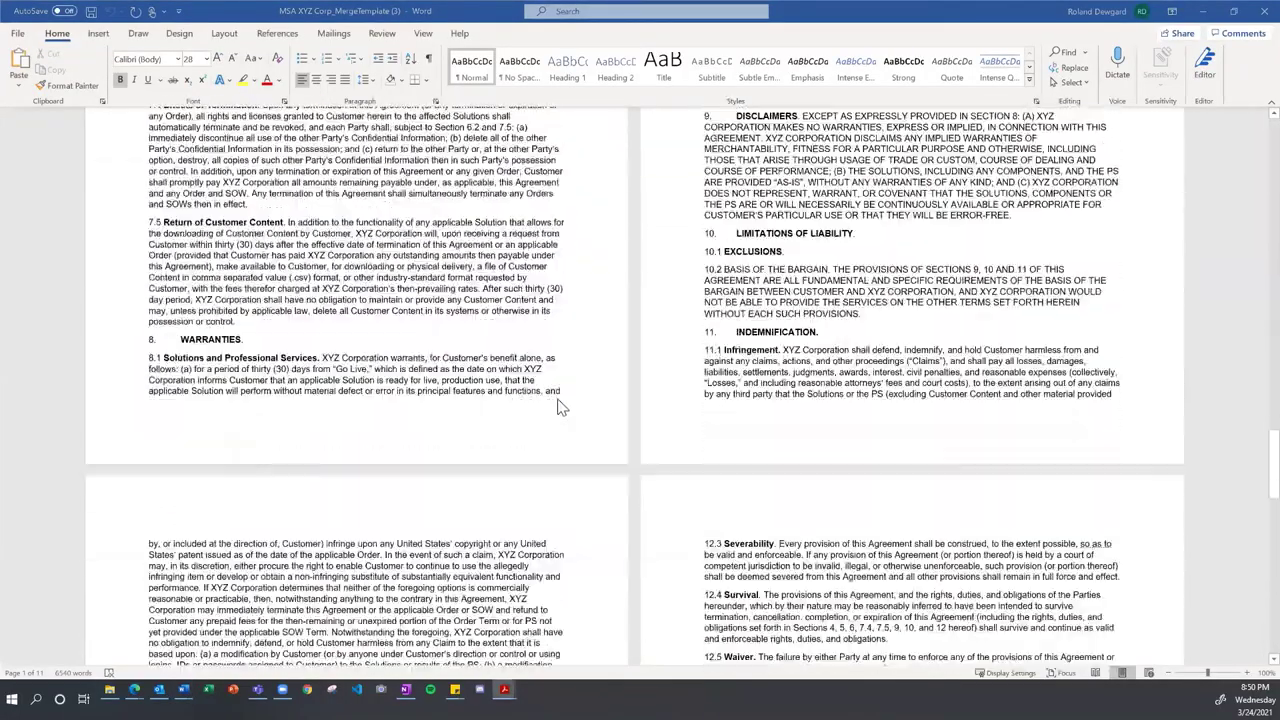
{"action": "scroll", "coordinate": [560, 407], "scroll_direction": "down", "scroll_amount": 8}
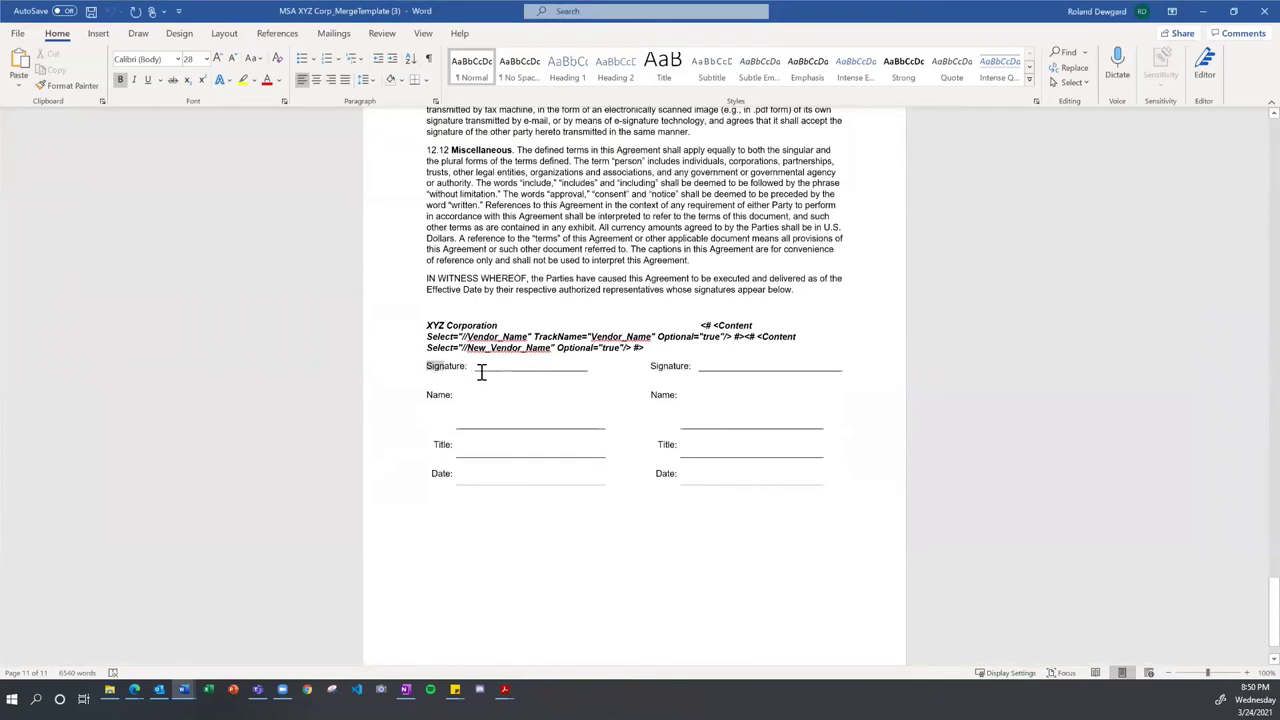
{"action": "mouse_move", "coordinate": [480, 369]}
{"action": "left_mouse_down"}
{"action": "mouse_move", "coordinate": [743, 460]}
{"action": "mouse_move", "coordinate": [783, 507]}
{"action": "left_mouse_up"}
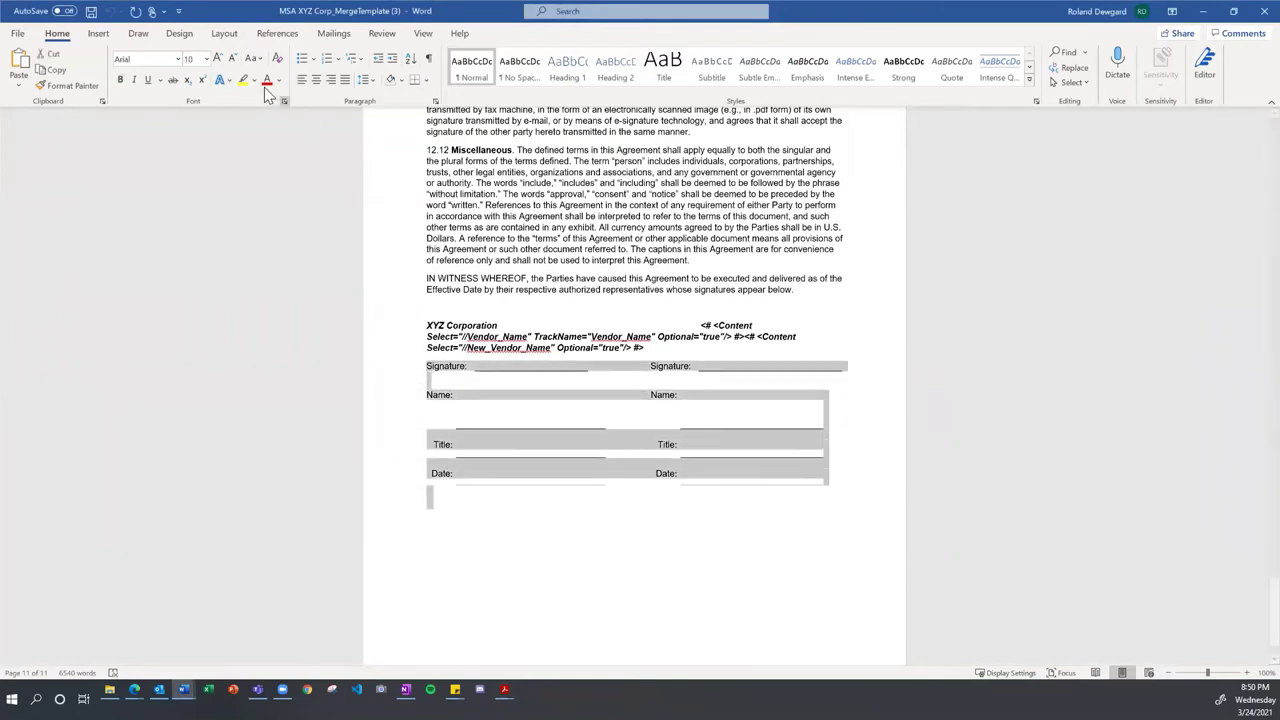
{"action": "left_click", "coordinate": [254, 81]}
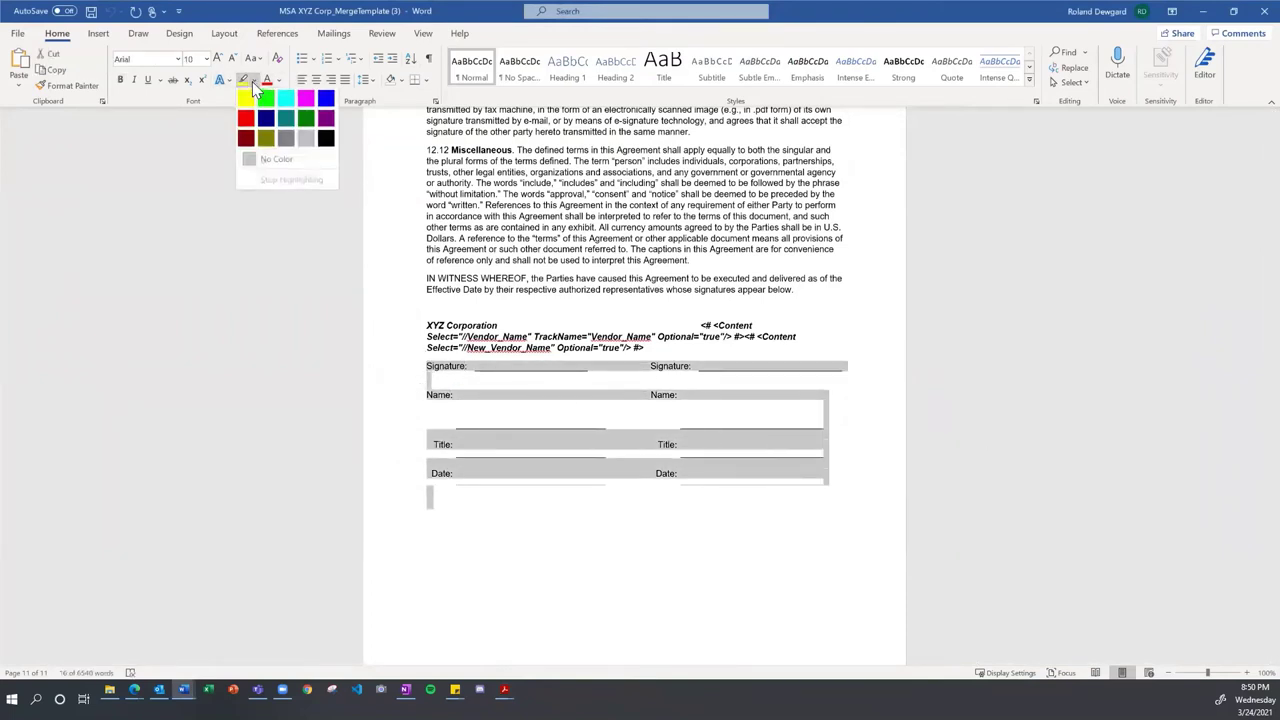
{"action": "left_click", "coordinate": [326, 140]}
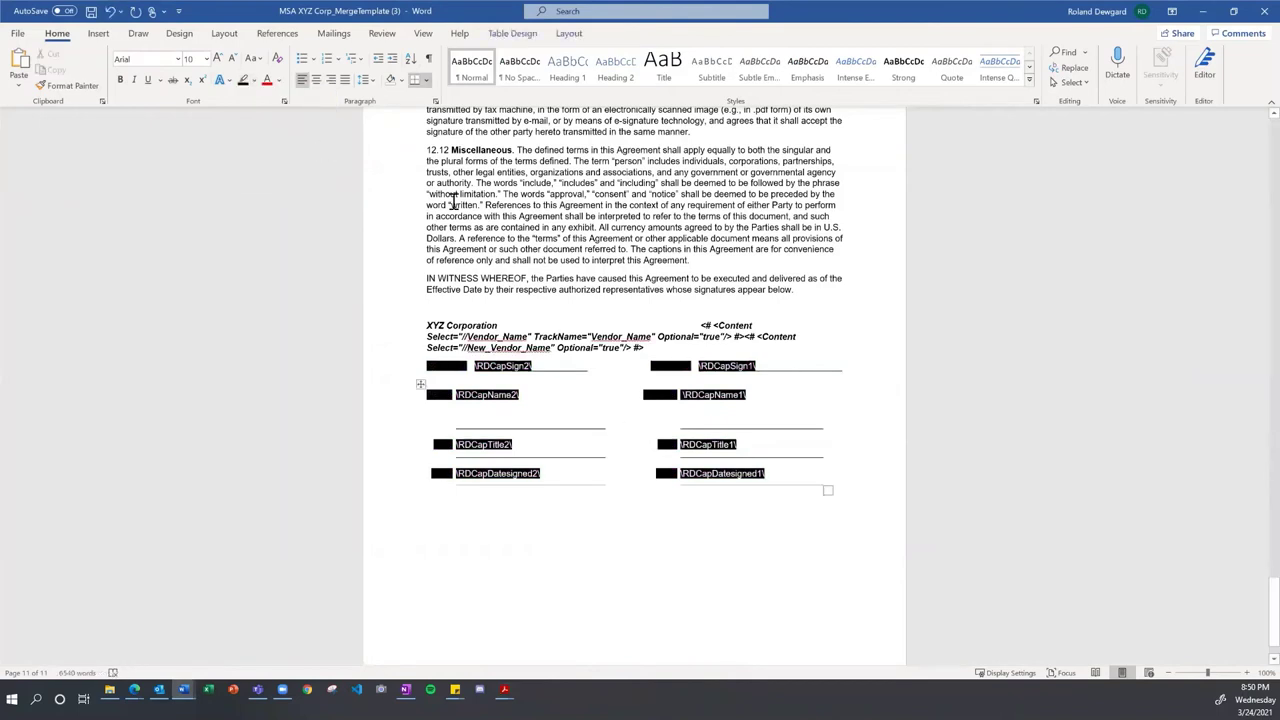
{"action": "left_click", "coordinate": [781, 497]}
Step: Close the merge template without saving the changes and close the blank download page in the browser
{"action": "left_click", "coordinate": [1252, 16]}
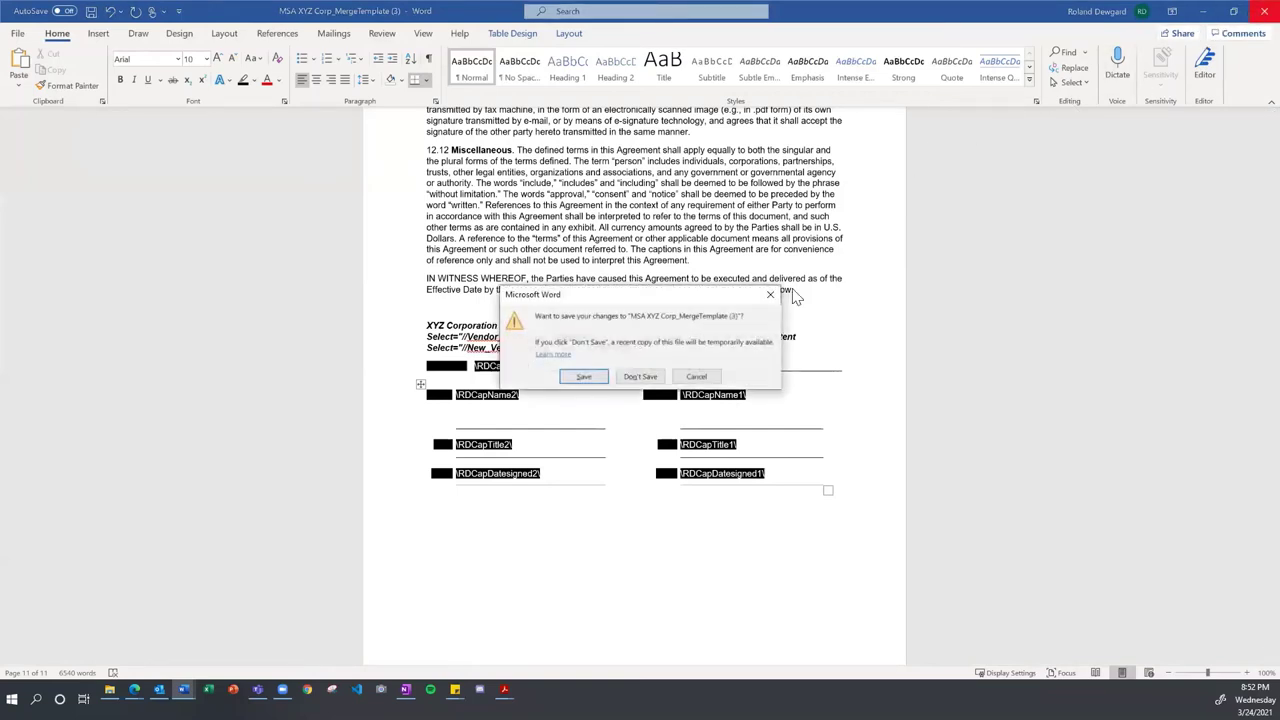
{"action": "left_click", "coordinate": [645, 376]}
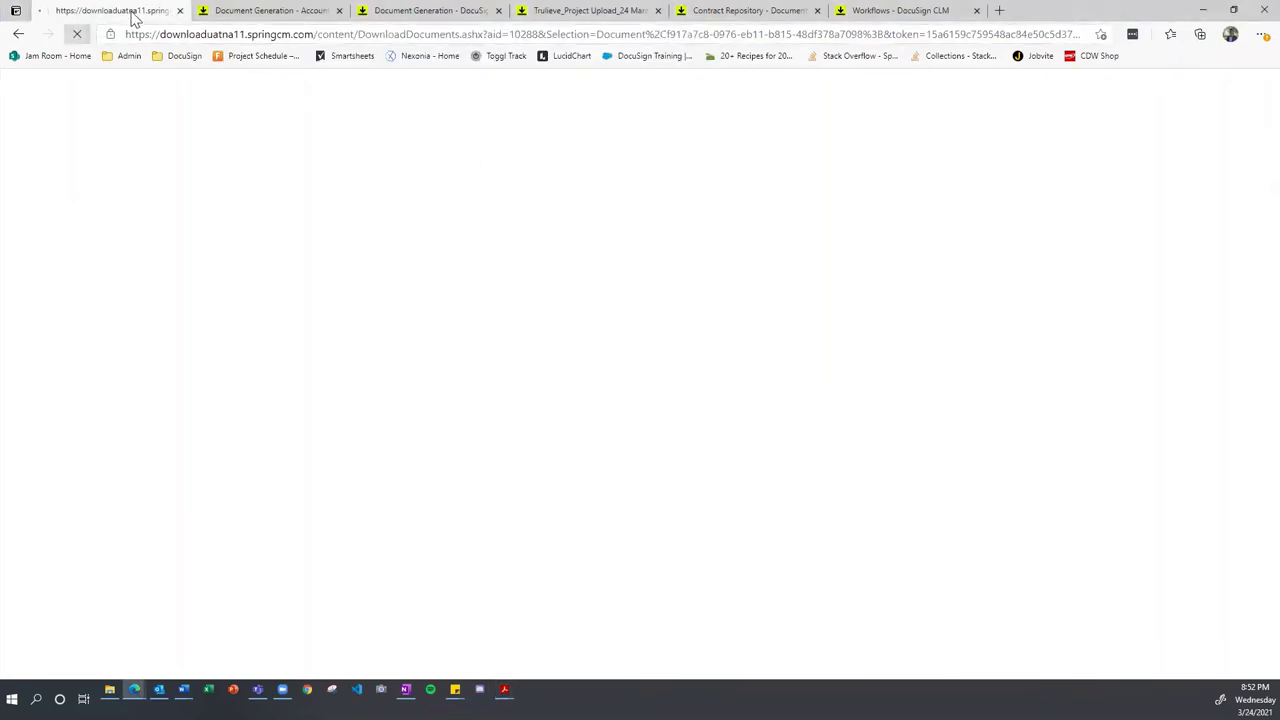
{"action": "left_click", "coordinate": [181, 11]}
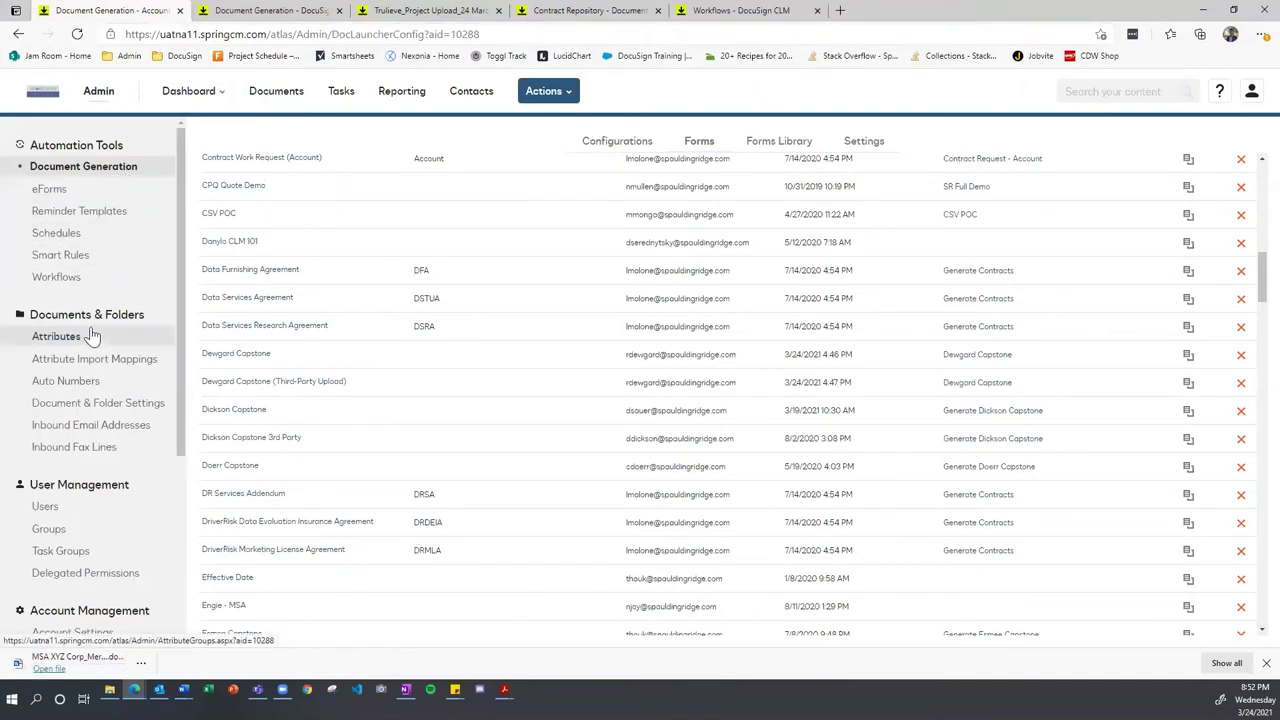
Step: Open the Capstone - Contracts attribute group from the CLM admin attribute settings
{"action": "scroll", "coordinate": [80, 340], "scroll_direction": "down", "scroll_amount": 3}
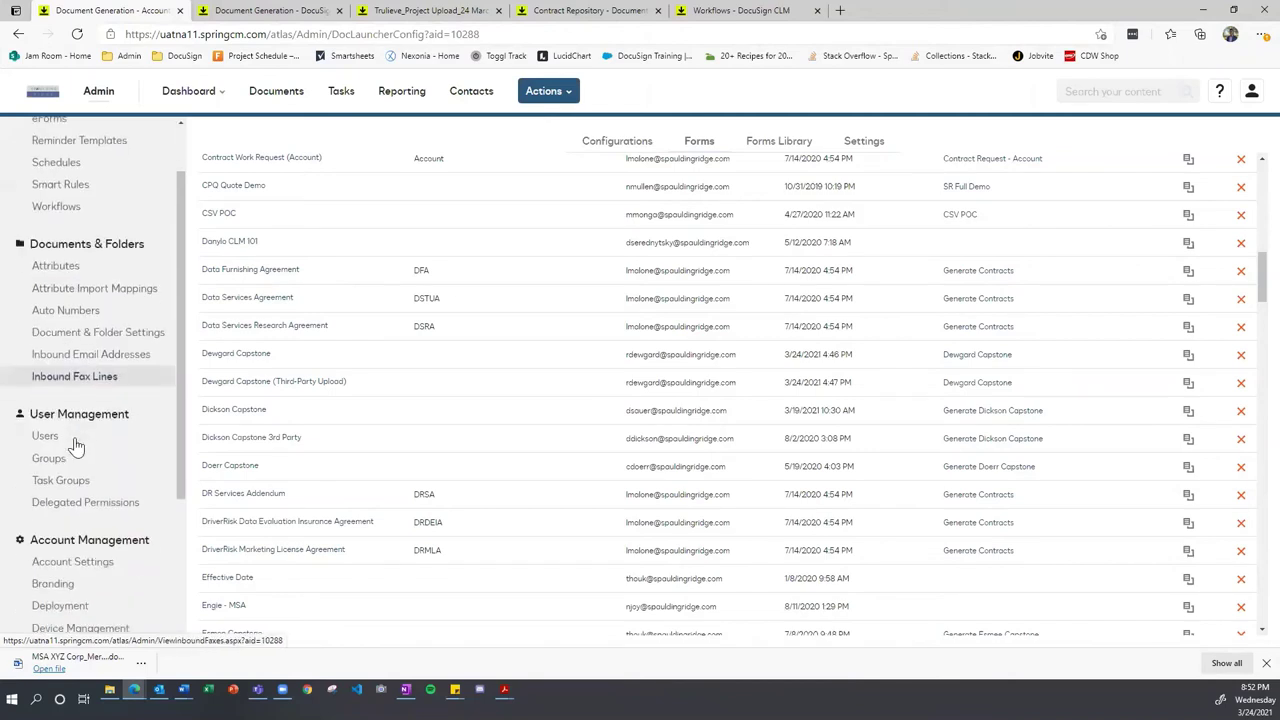
{"action": "scroll", "coordinate": [70, 335], "scroll_direction": "up", "scroll_amount": 2}
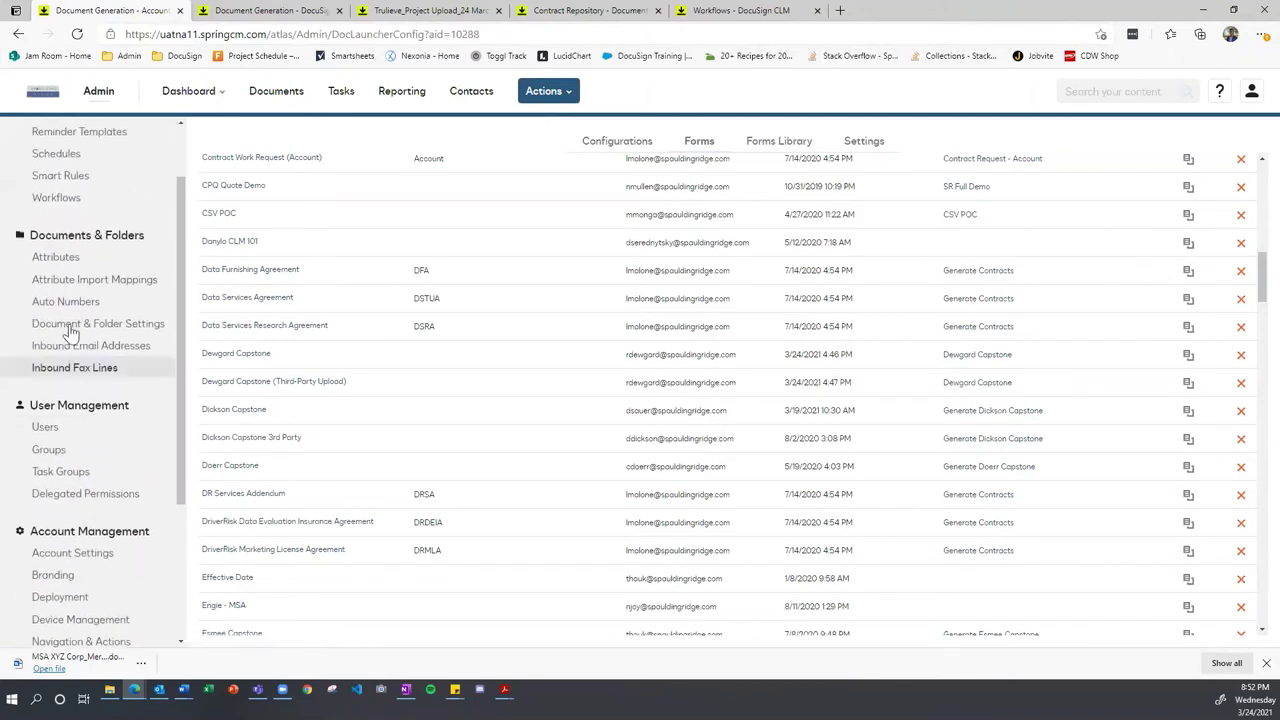
{"action": "left_click", "coordinate": [62, 260]}
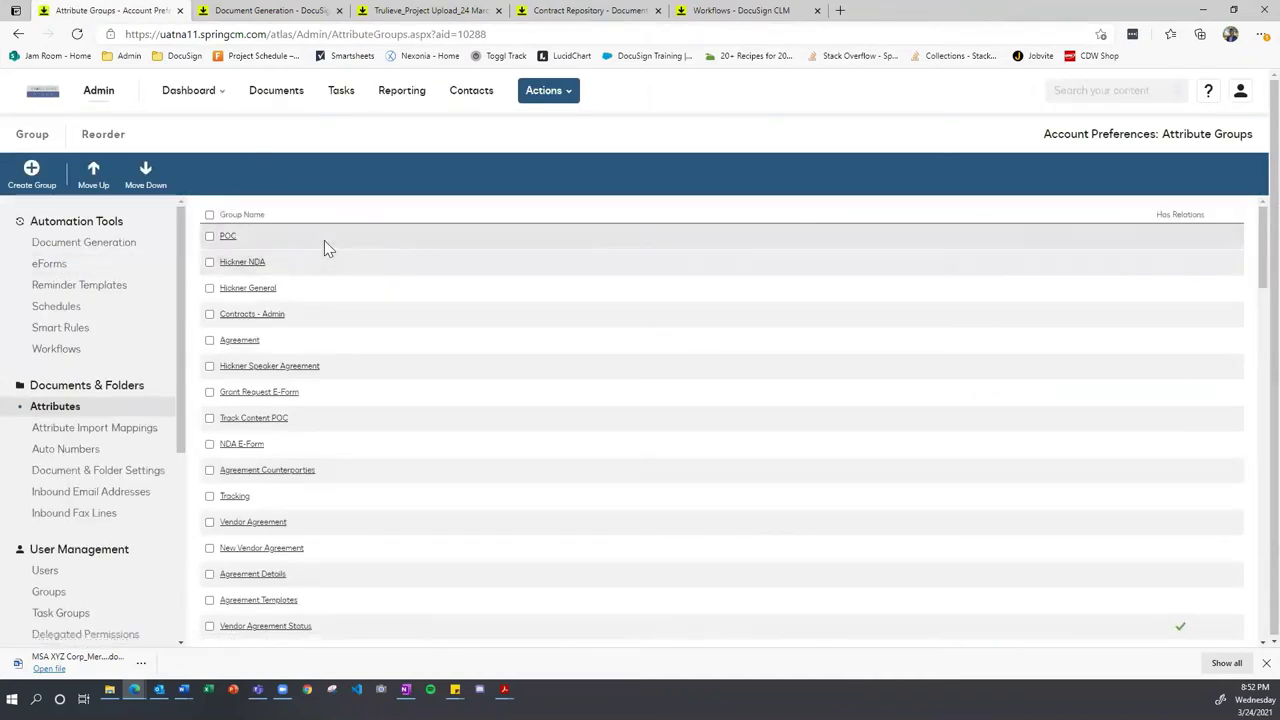
{"action": "scroll", "coordinate": [383, 258], "scroll_direction": "down", "scroll_amount": 2}
{"action": "scroll", "coordinate": [383, 263], "scroll_direction": "up", "scroll_amount": 1}
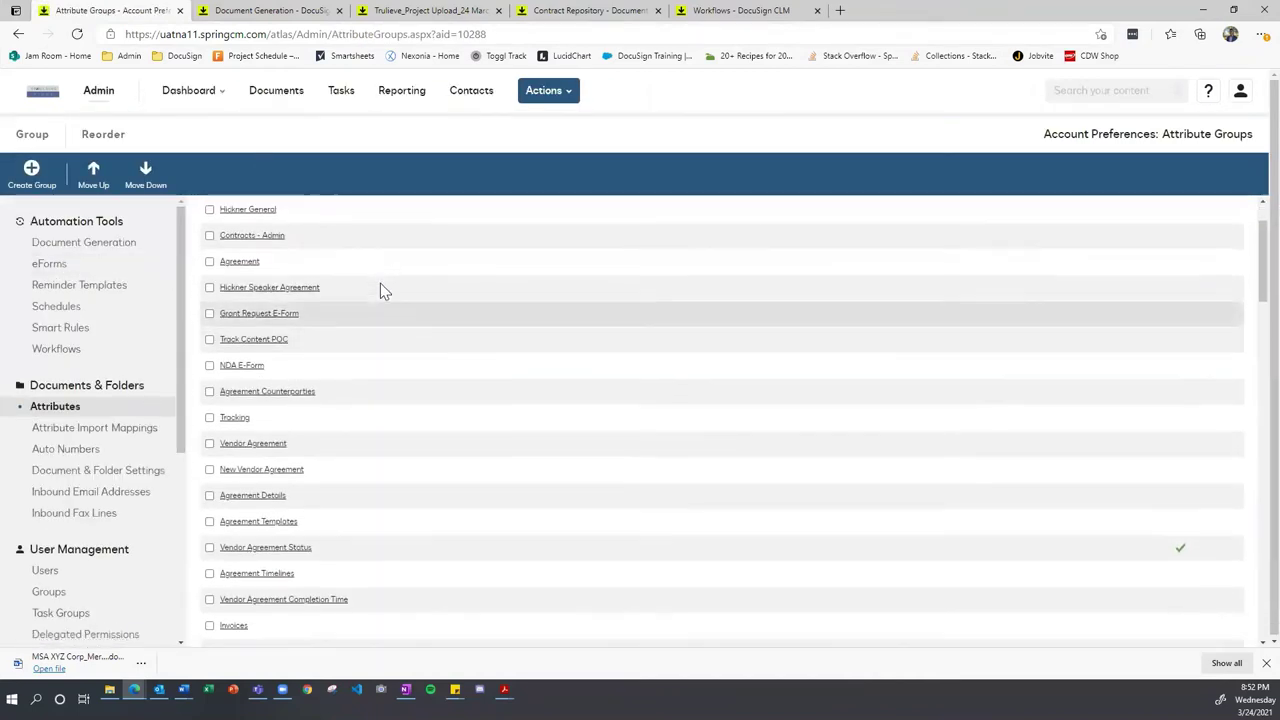
{"action": "scroll", "coordinate": [381, 285], "scroll_direction": "down", "scroll_amount": 13}
{"action": "scroll", "coordinate": [380, 285], "scroll_direction": "down", "scroll_amount": 5}
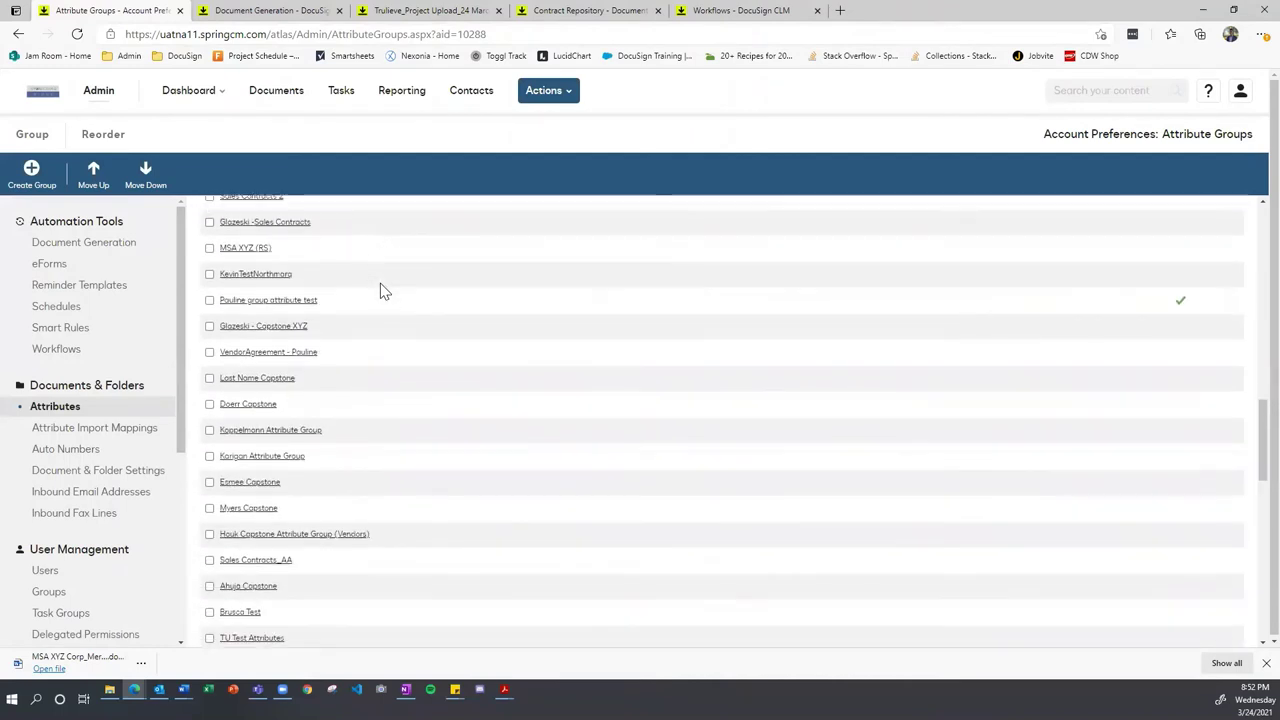
{"action": "scroll", "coordinate": [380, 290], "scroll_direction": "down", "scroll_amount": 5}
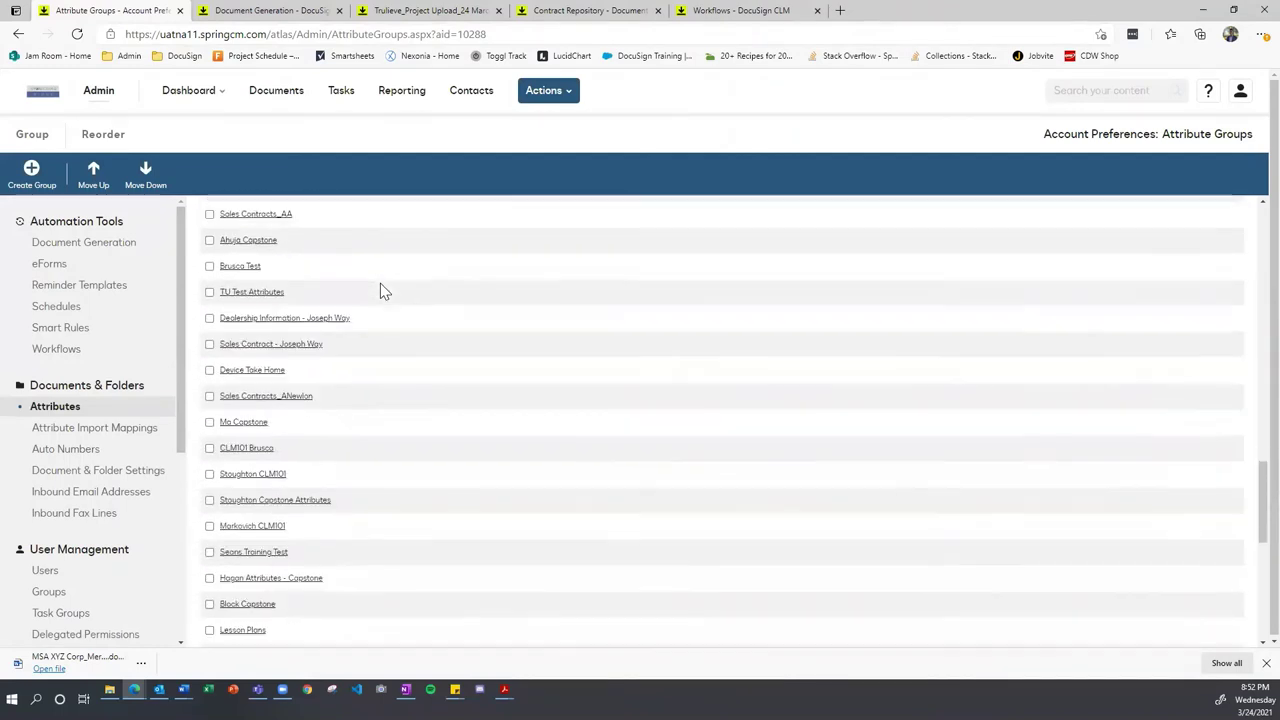
{"action": "scroll", "coordinate": [380, 290], "scroll_direction": "down", "scroll_amount": 2}
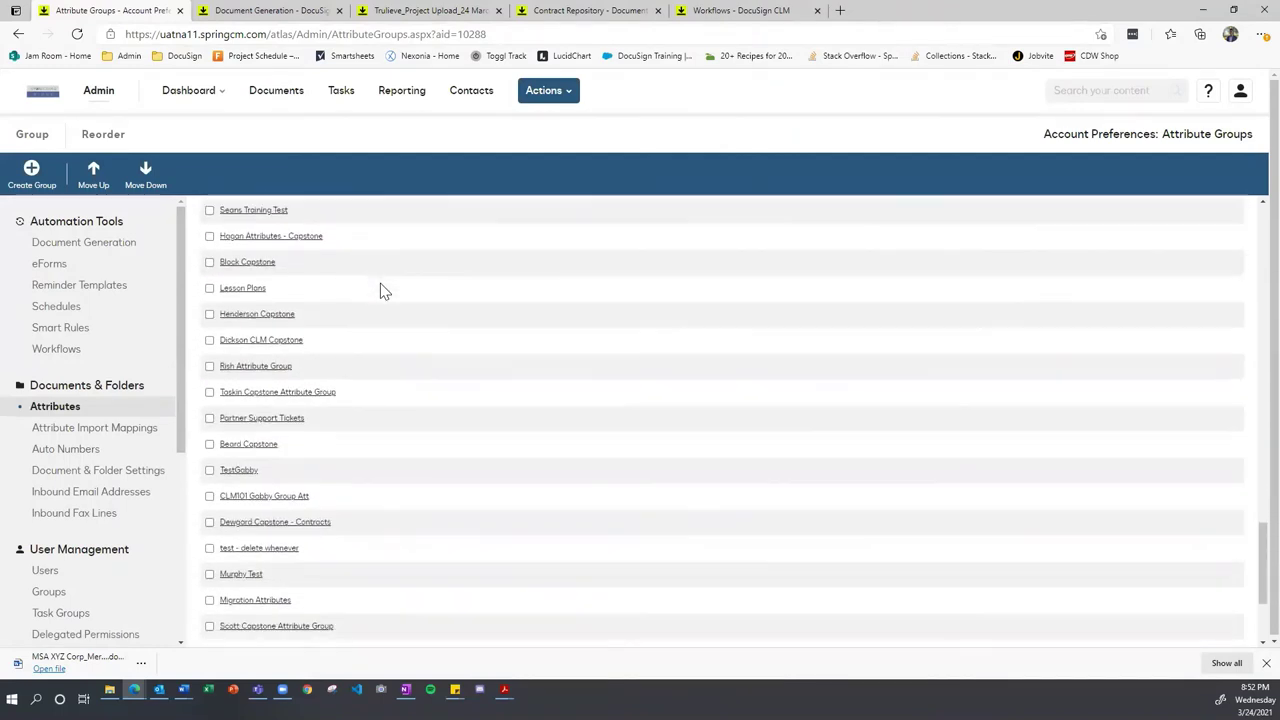
{"action": "left_click", "coordinate": [263, 530]}
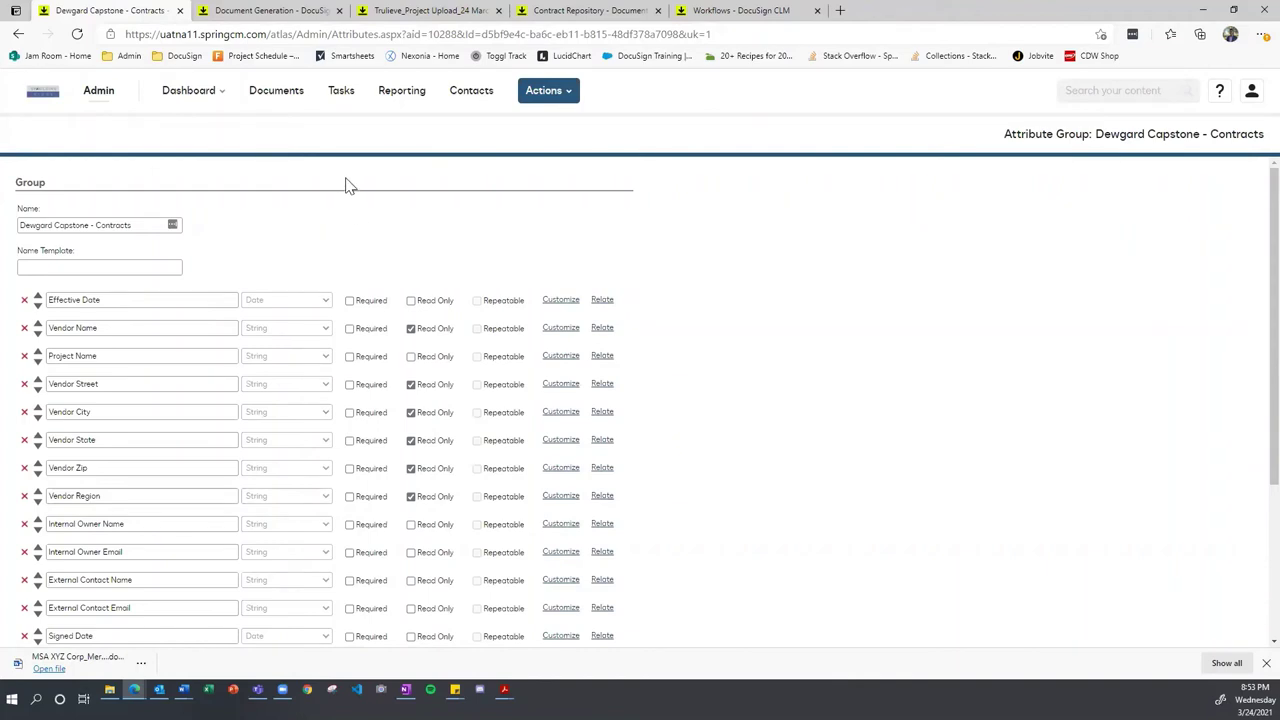
Step: Review the attribute group's fields, from Effective Date through Department, with their types and read-only settings
{"action": "scroll", "coordinate": [345, 185], "scroll_direction": "down", "scroll_amount": 2}
{"action": "scroll", "coordinate": [345, 186], "scroll_direction": "up", "scroll_amount": 1}
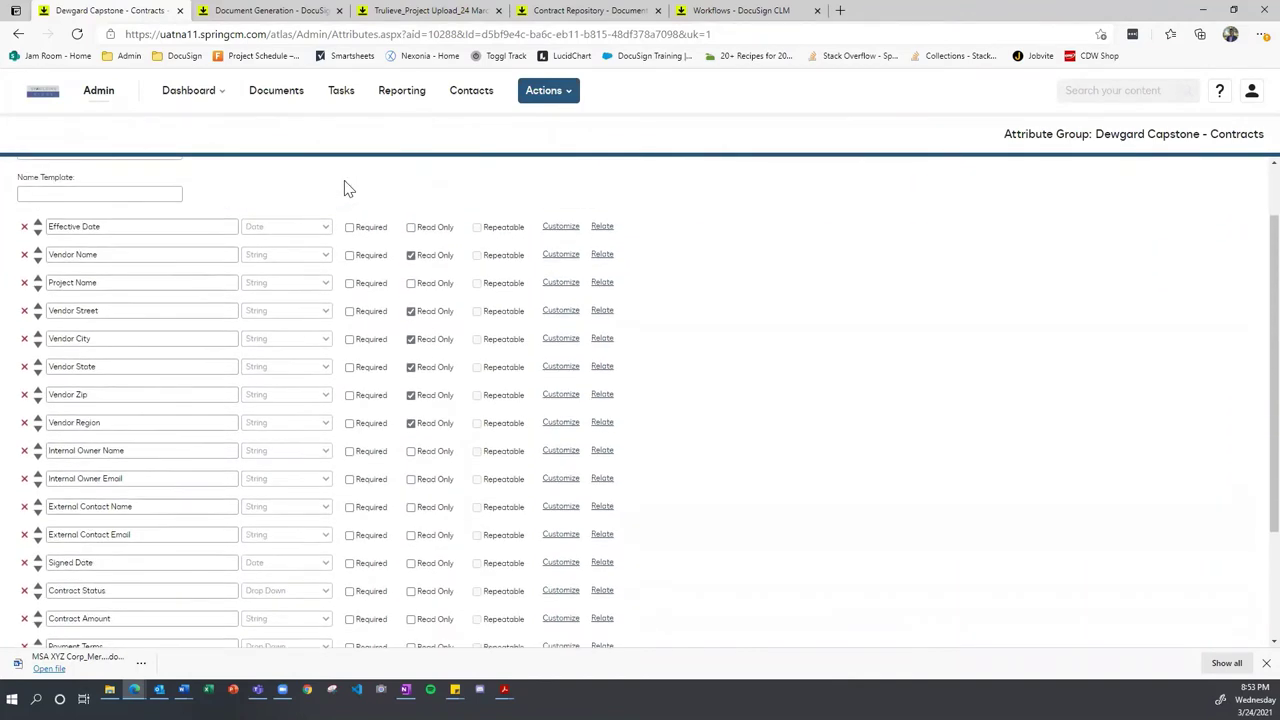
{"action": "scroll", "coordinate": [347, 188], "scroll_direction": "up", "scroll_amount": 2}
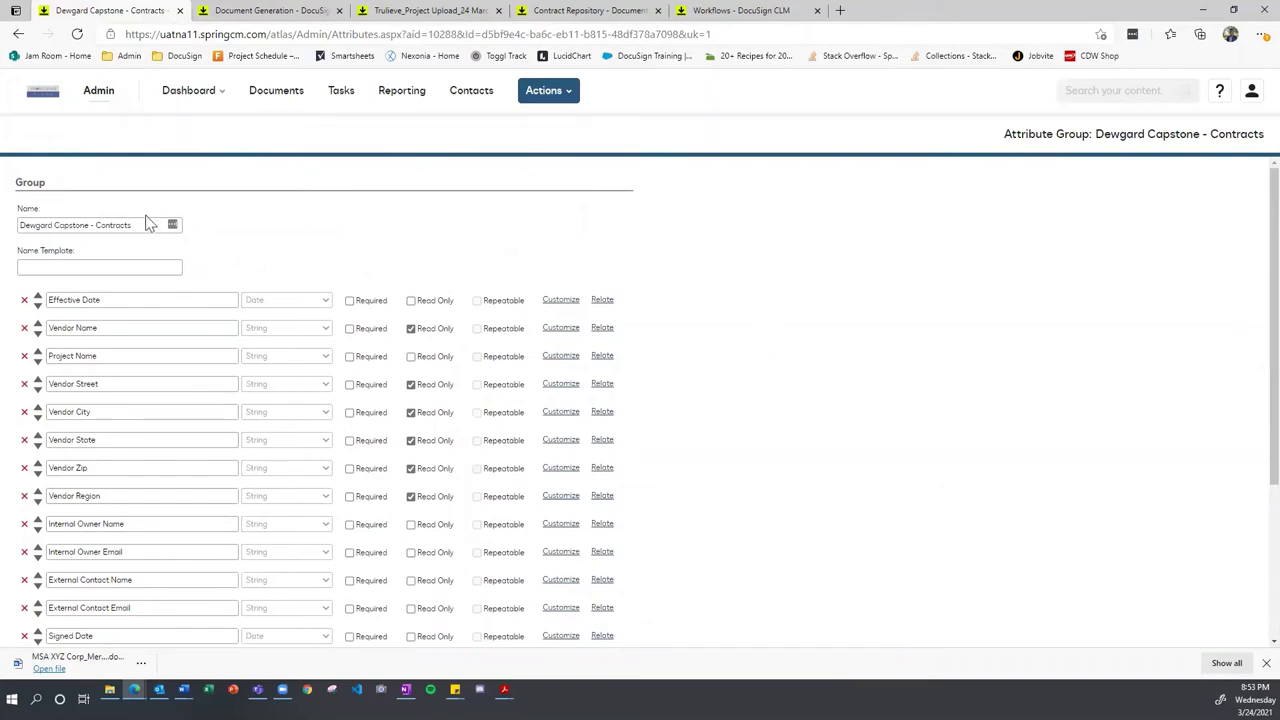
{"action": "scroll", "coordinate": [163, 240], "scroll_direction": "down", "scroll_amount": 5}
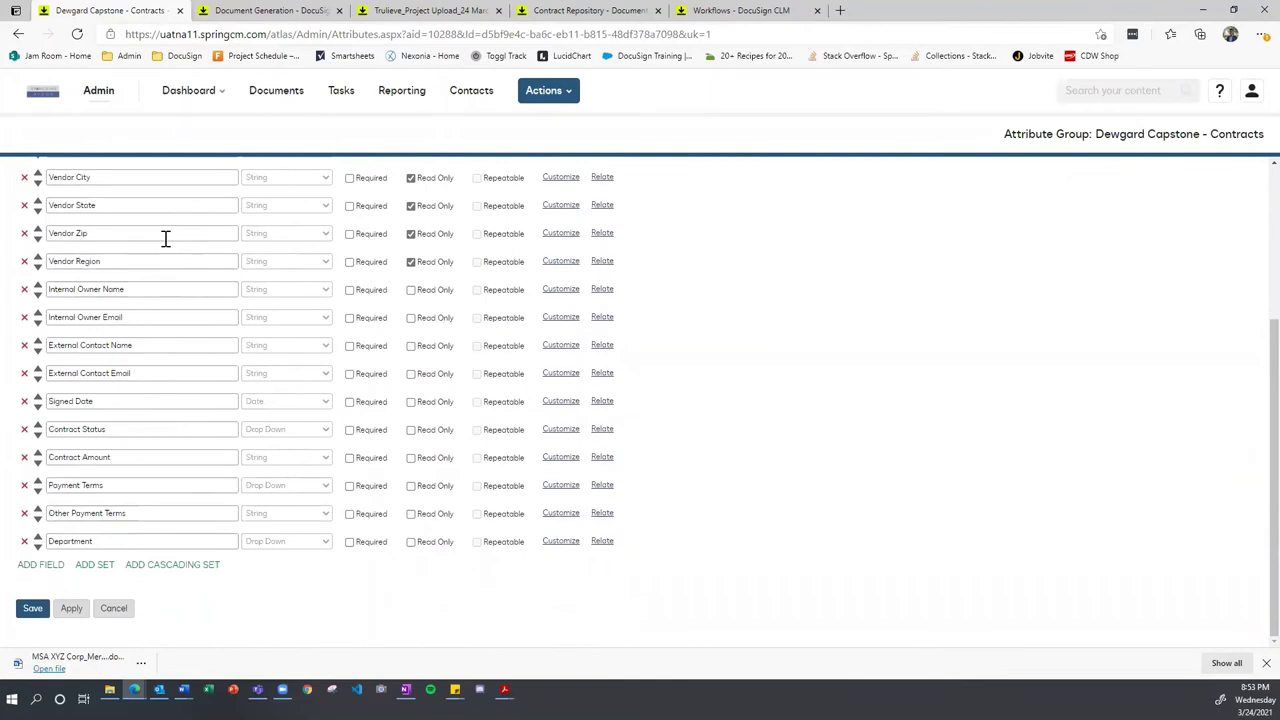
{"action": "scroll", "coordinate": [103, 348], "scroll_direction": "up", "scroll_amount": 3}
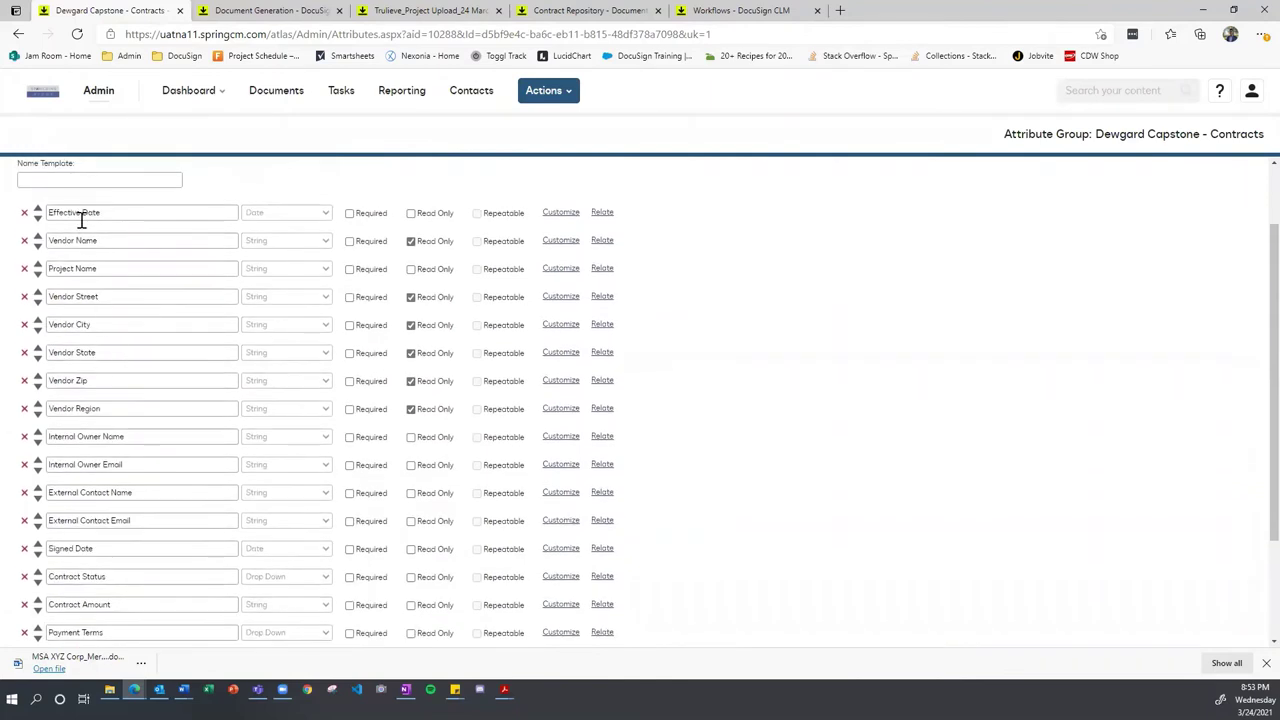
Step: Switch to the Trulieve Project Upload document and examine its contract attributes
{"action": "left_click", "coordinate": [266, 10]}
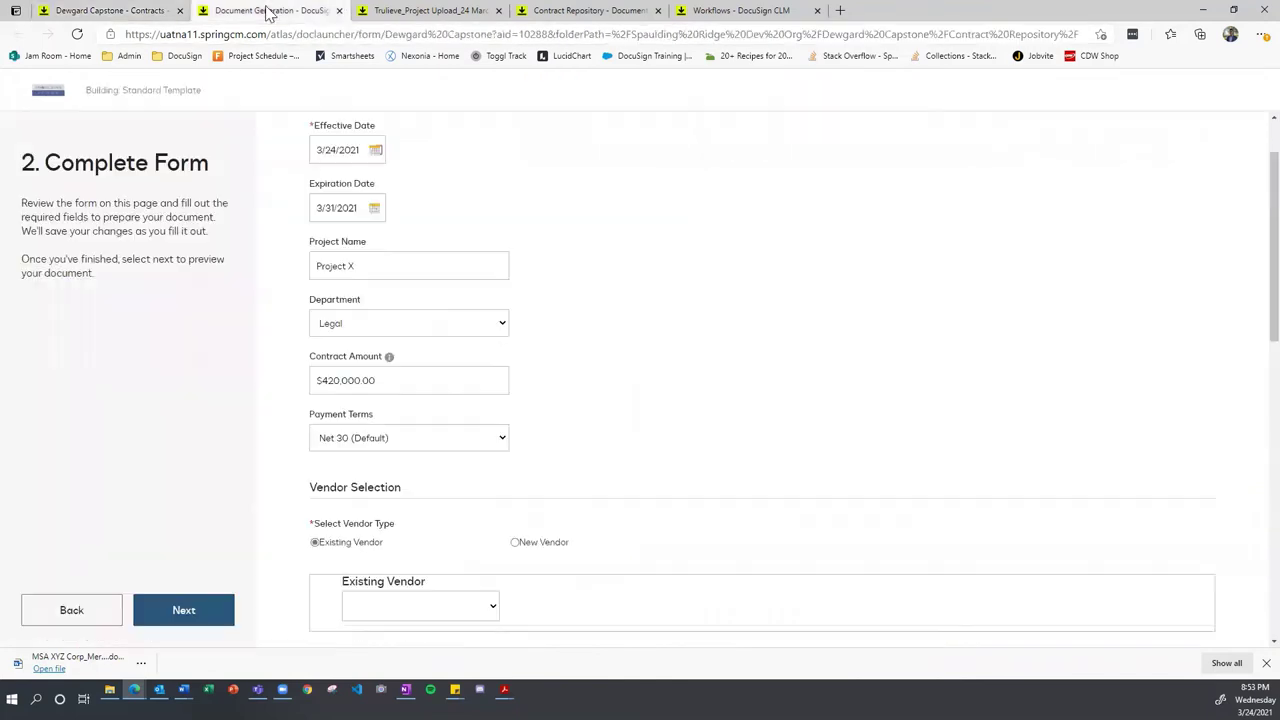
{"action": "left_click", "coordinate": [395, 10]}
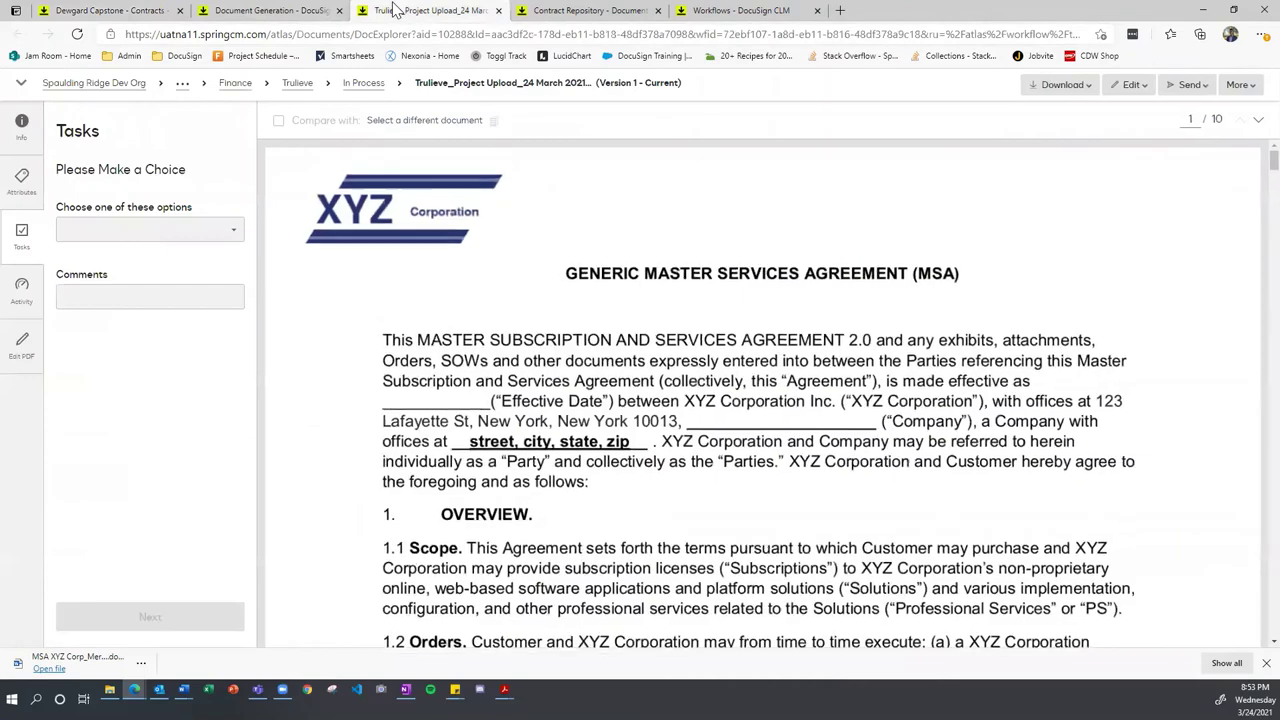
{"action": "left_click", "coordinate": [22, 182]}
{"action": "scroll", "coordinate": [100, 224], "scroll_direction": "down", "scroll_amount": 10}
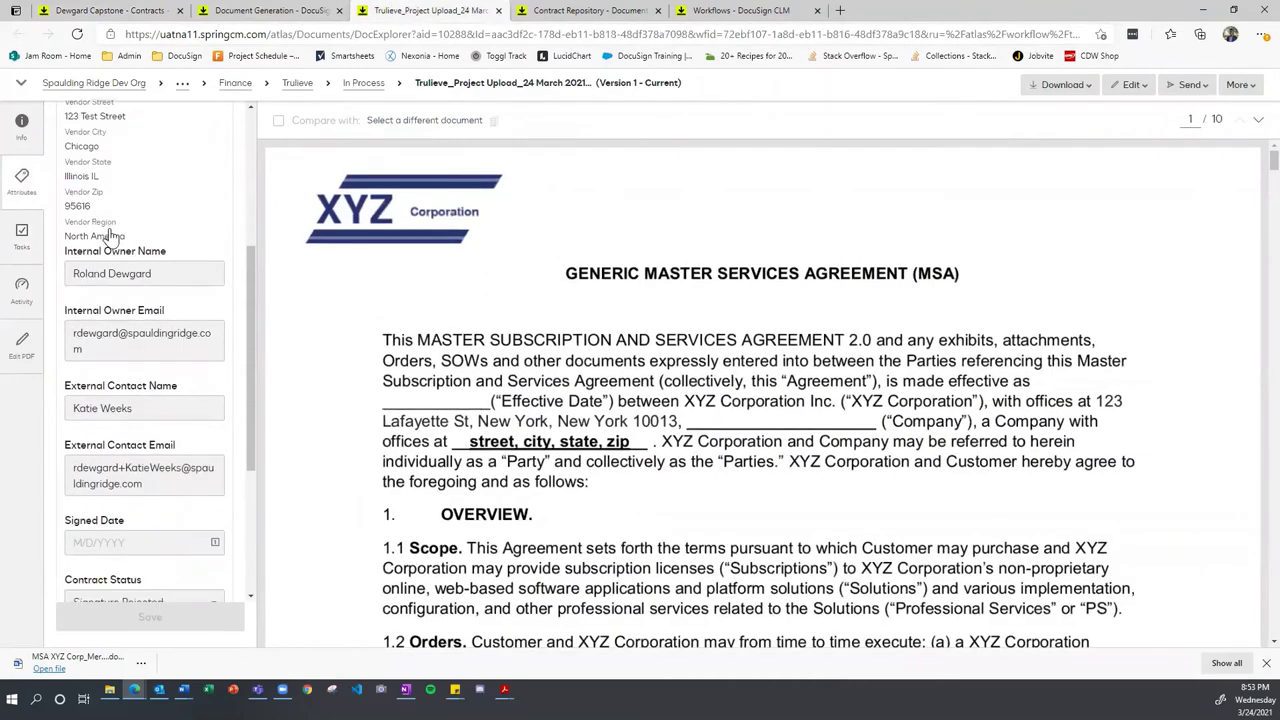
{"action": "scroll", "coordinate": [163, 329], "scroll_direction": "up", "scroll_amount": 10}
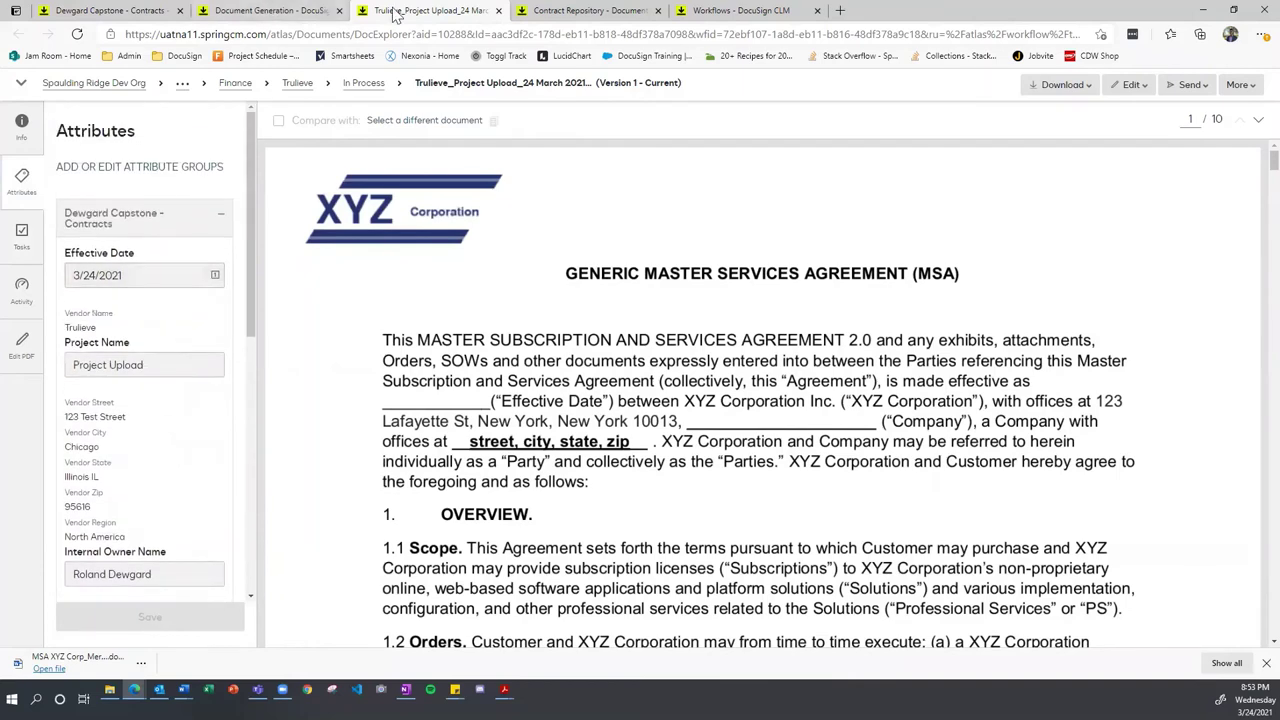
Step: Compare the attribute group's read-only and editable fields with the Trulieve document's attributes, ending on the attribute group
{"action": "left_click", "coordinate": [118, 10]}
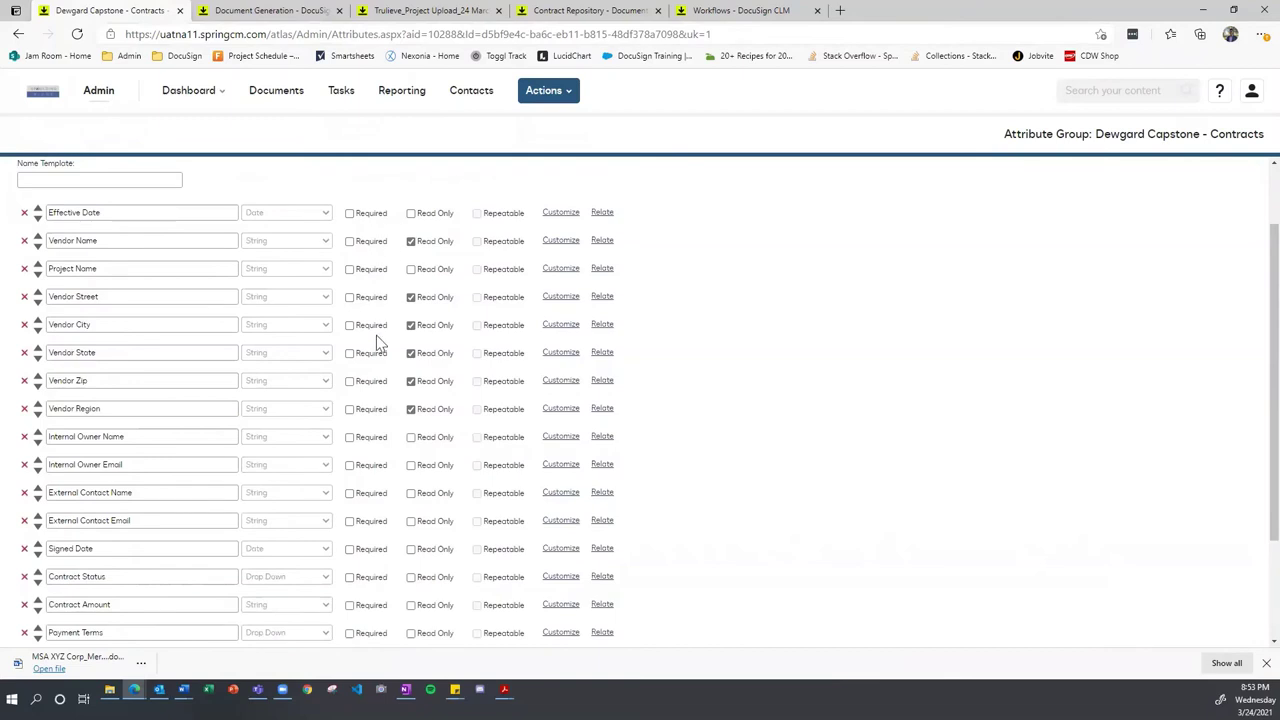
{"action": "scroll", "coordinate": [377, 340], "scroll_direction": "down", "scroll_amount": 3}
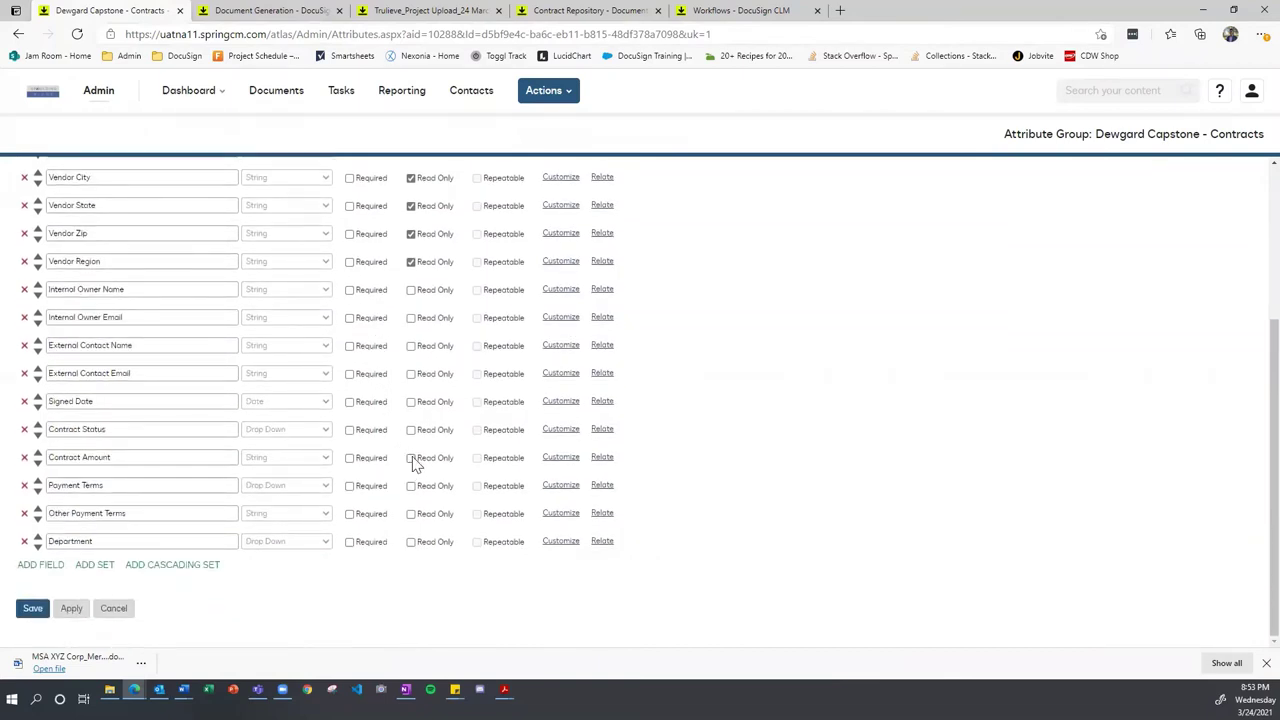
{"action": "left_click", "coordinate": [410, 10]}
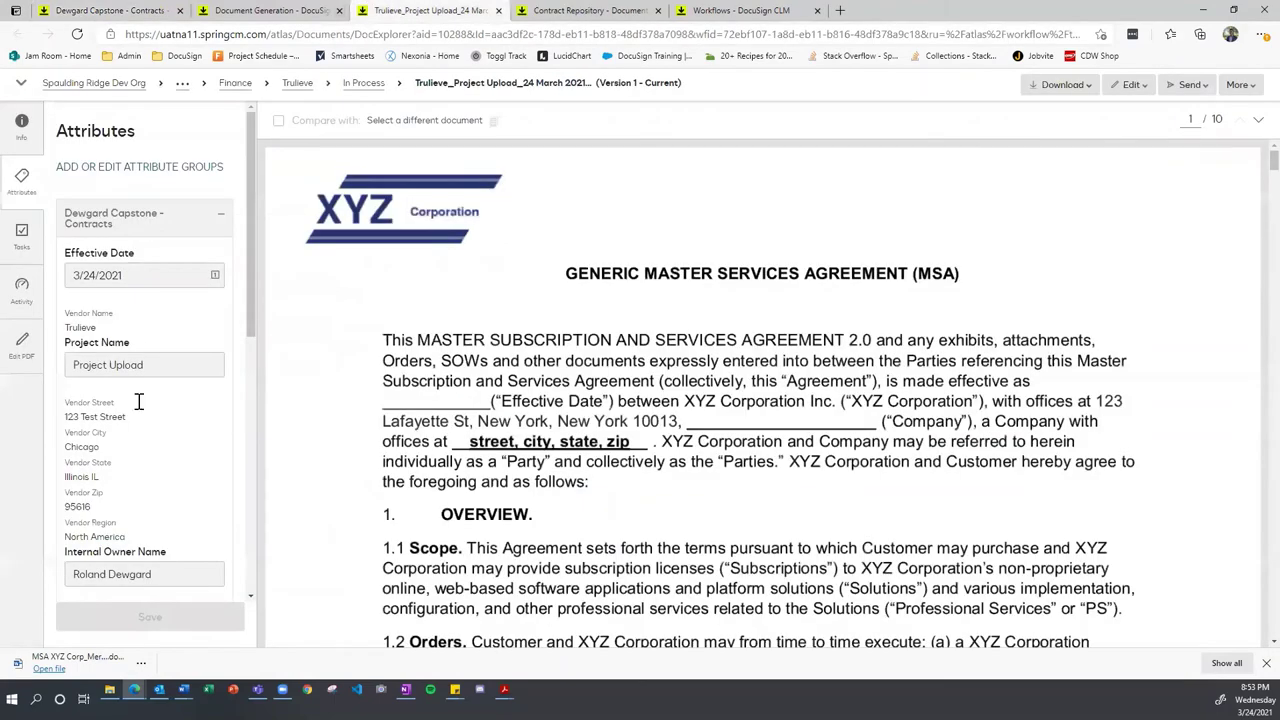
{"action": "scroll", "coordinate": [155, 287], "scroll_direction": "down", "scroll_amount": 5}
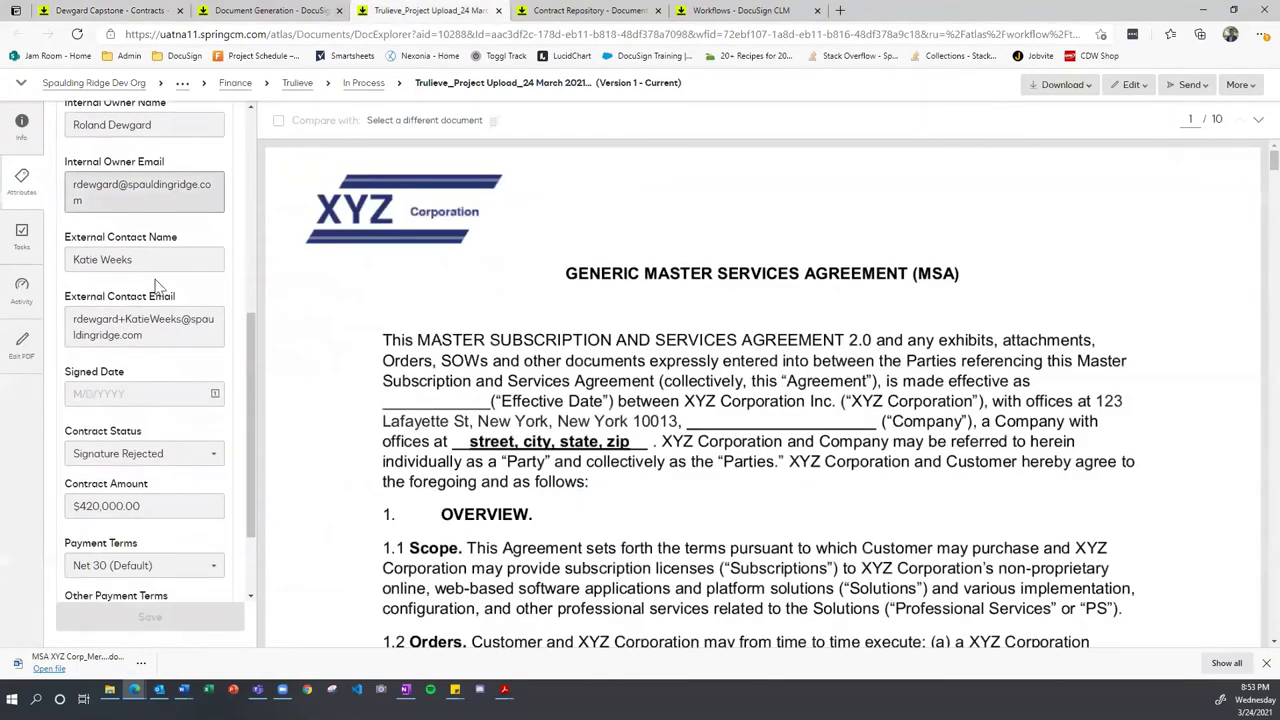
{"action": "scroll", "coordinate": [155, 292], "scroll_direction": "down", "scroll_amount": 2}
{"action": "scroll", "coordinate": [163, 251], "scroll_direction": "up", "scroll_amount": 6}
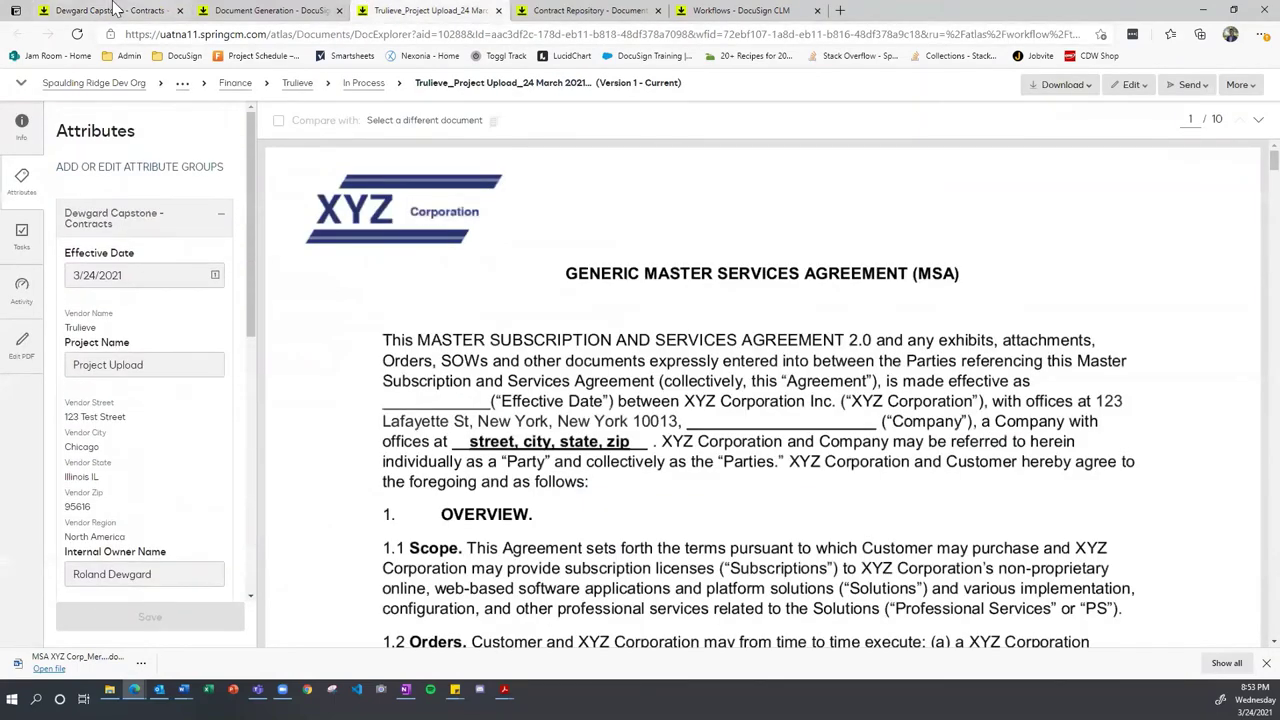
{"action": "left_click", "coordinate": [115, 10]}
{"action": "scroll", "coordinate": [90, 545], "scroll_direction": "up", "scroll_amount": 3}
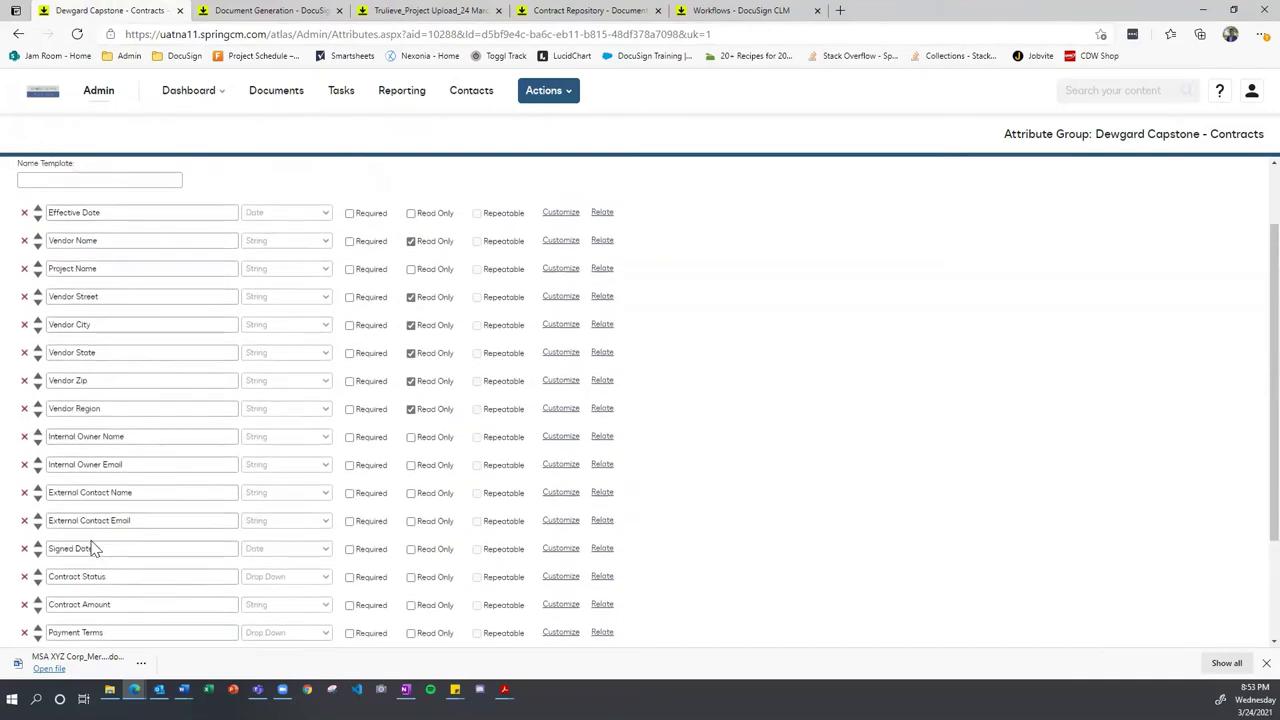
Step: Review the attribute group's field types and the allowed values of the Contract Status field, dismissing the download notice
{"action": "scroll", "coordinate": [93, 547], "scroll_direction": "up", "scroll_amount": 1}
{"action": "scroll", "coordinate": [97, 517], "scroll_direction": "down", "scroll_amount": 2}
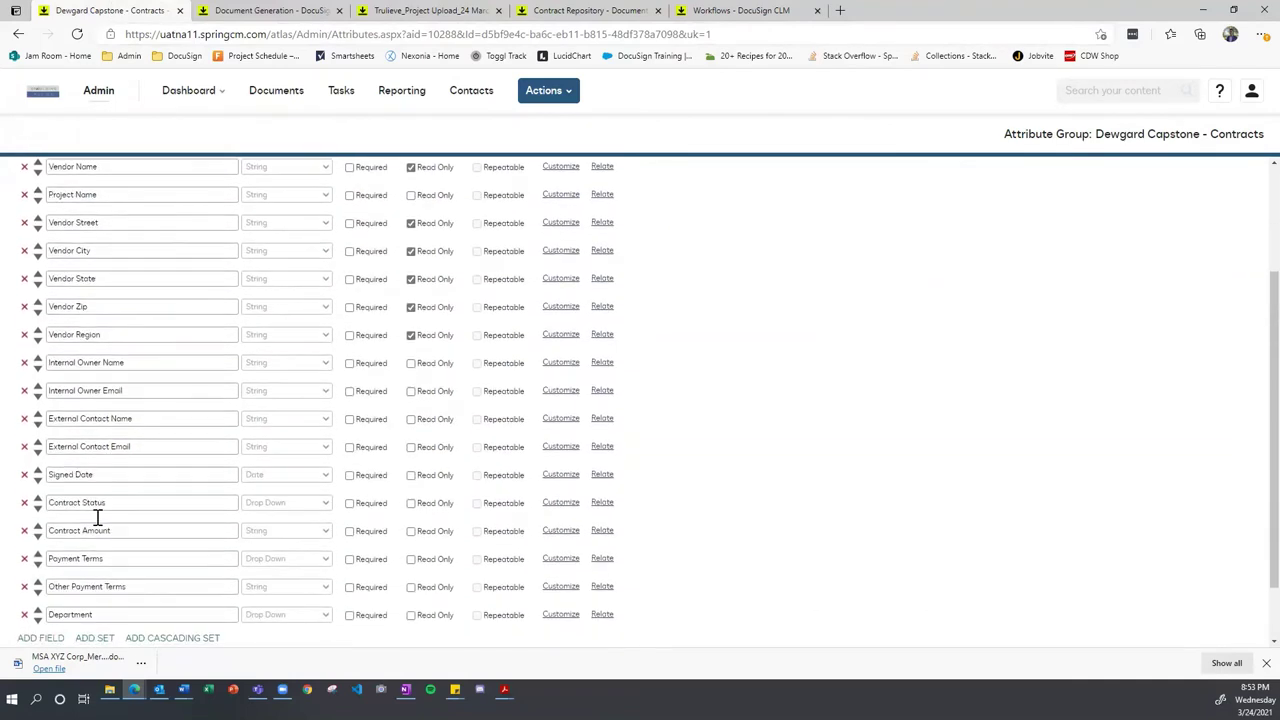
{"action": "scroll", "coordinate": [292, 251], "scroll_direction": "up", "scroll_amount": 1}
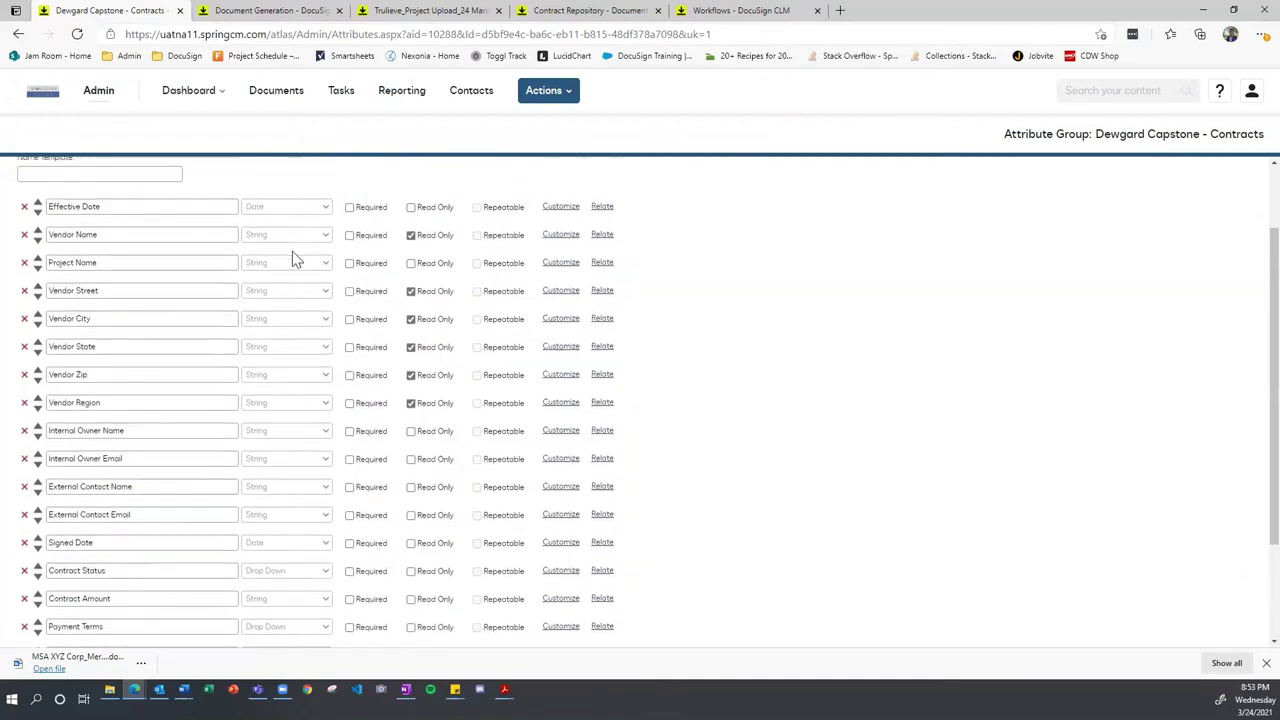
{"action": "scroll", "coordinate": [287, 540], "scroll_direction": "down", "scroll_amount": 2}
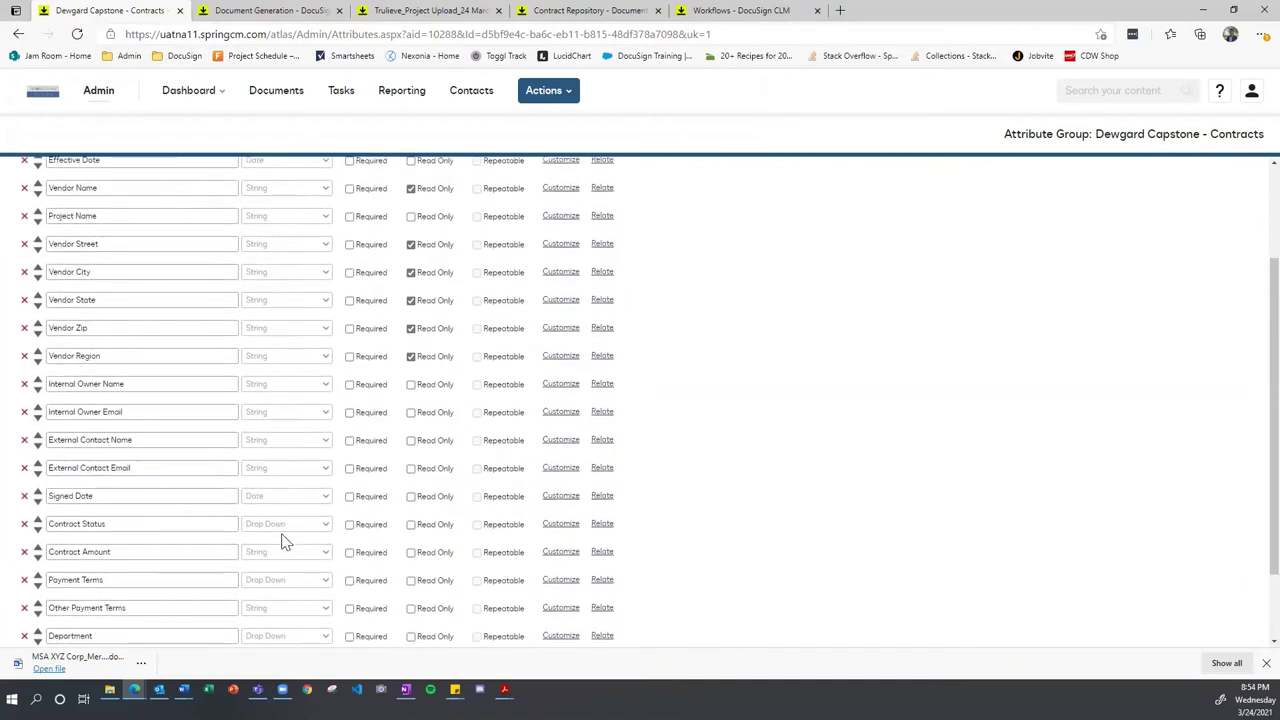
{"action": "left_click", "coordinate": [176, 428]}
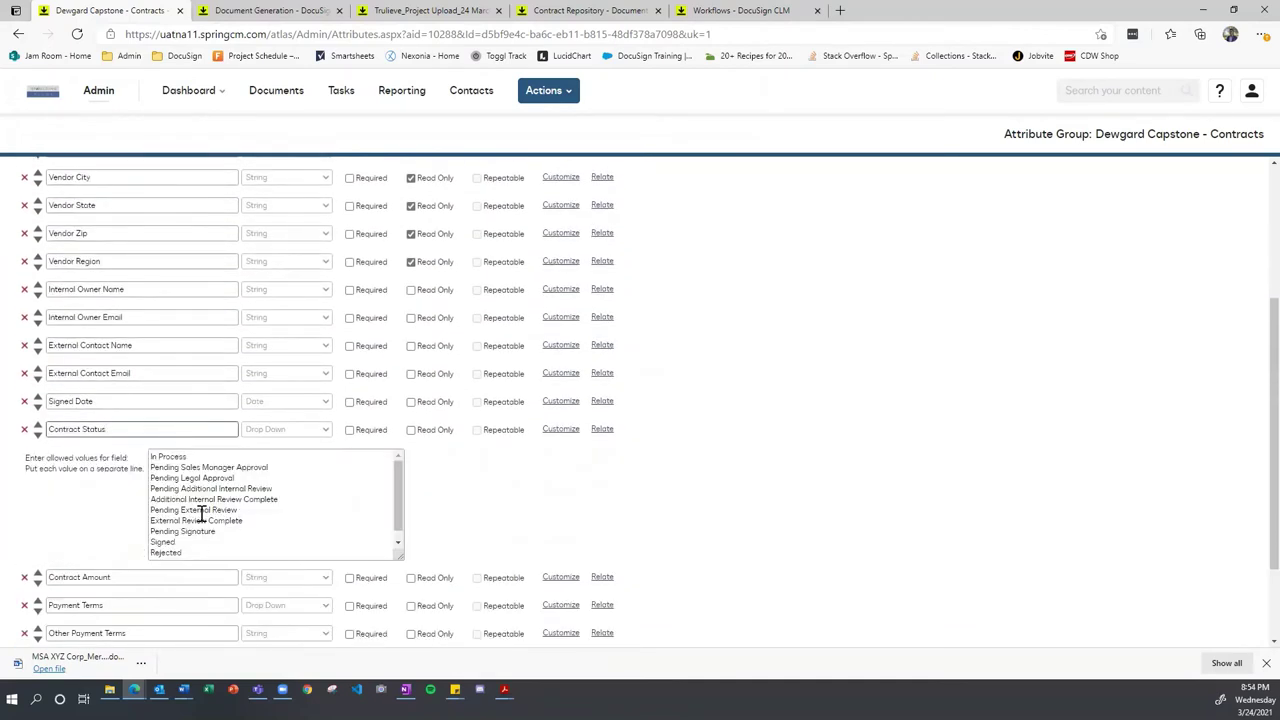
{"action": "left_click", "coordinate": [558, 522]}
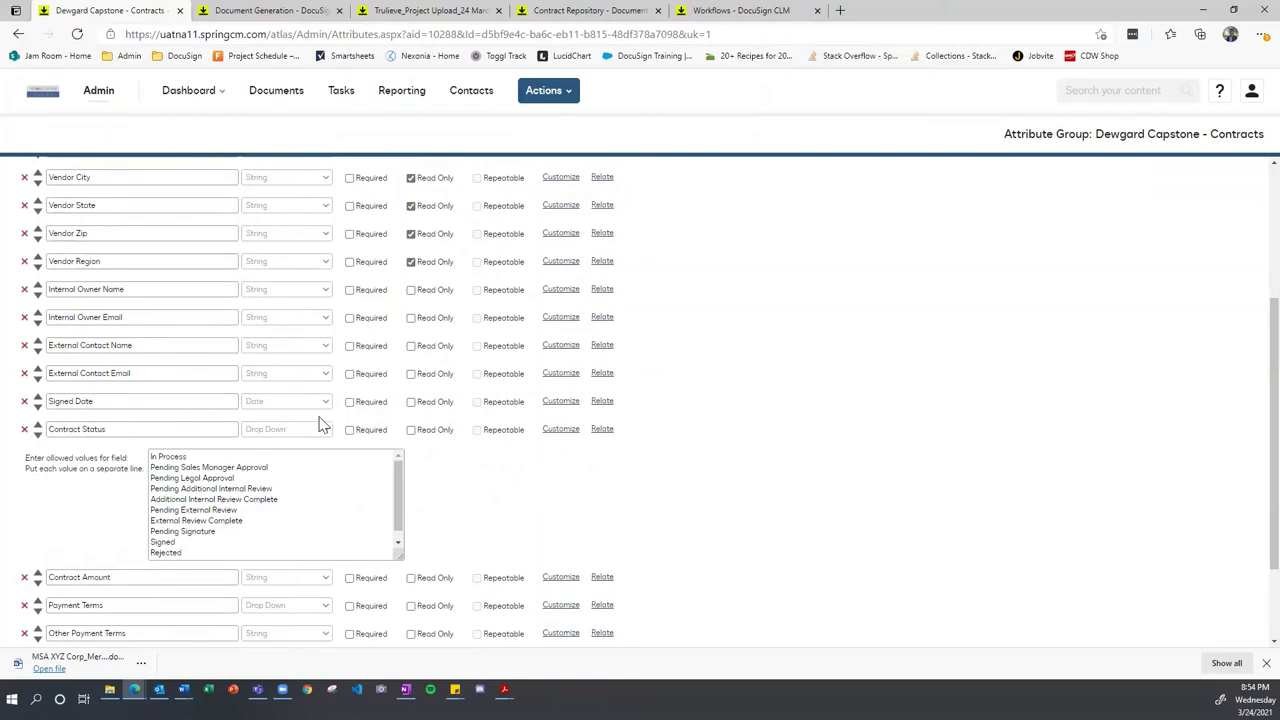
{"action": "scroll", "coordinate": [296, 265], "scroll_direction": "up", "scroll_amount": 2}
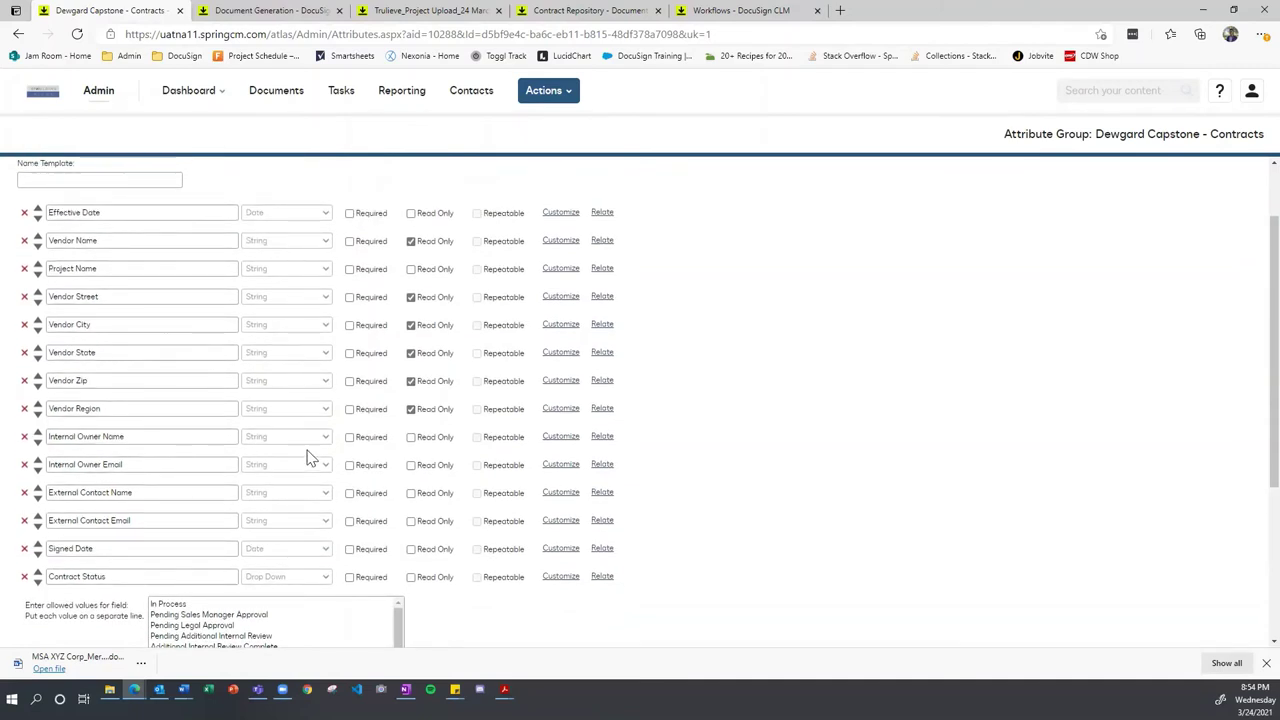
{"action": "scroll", "coordinate": [310, 458], "scroll_direction": "down", "scroll_amount": 4}
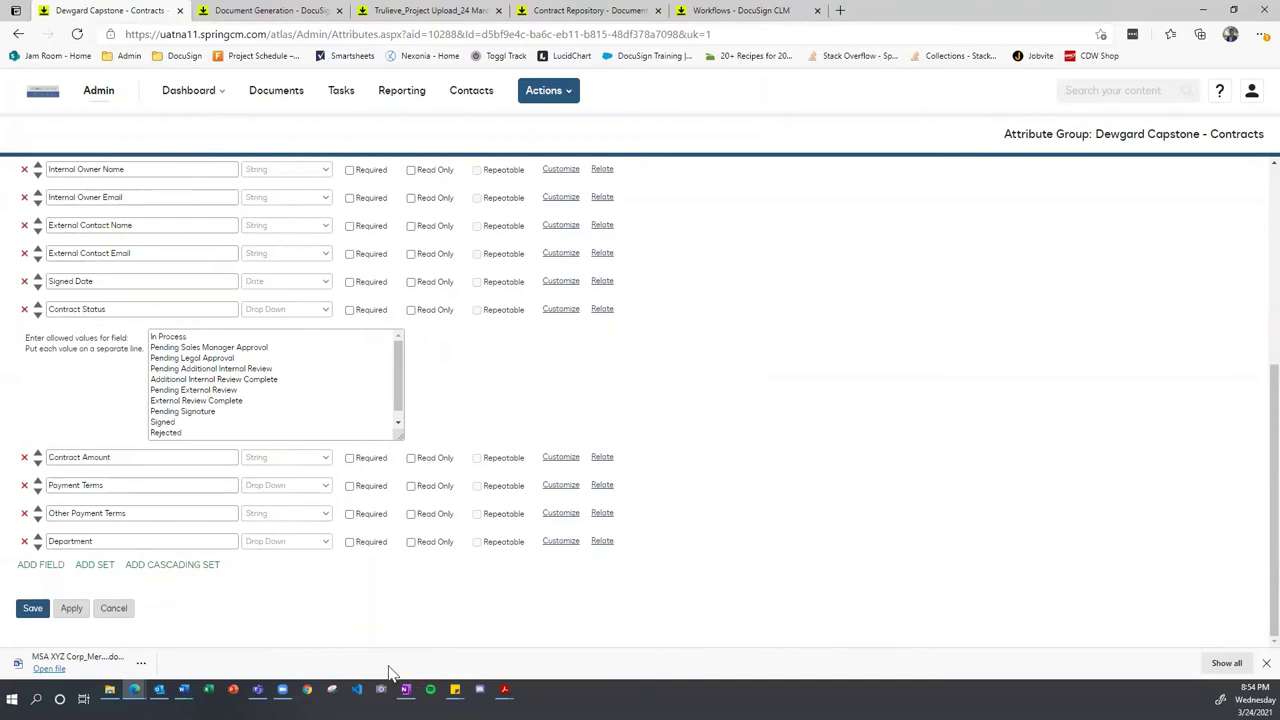
{"action": "left_click", "coordinate": [1265, 663]}
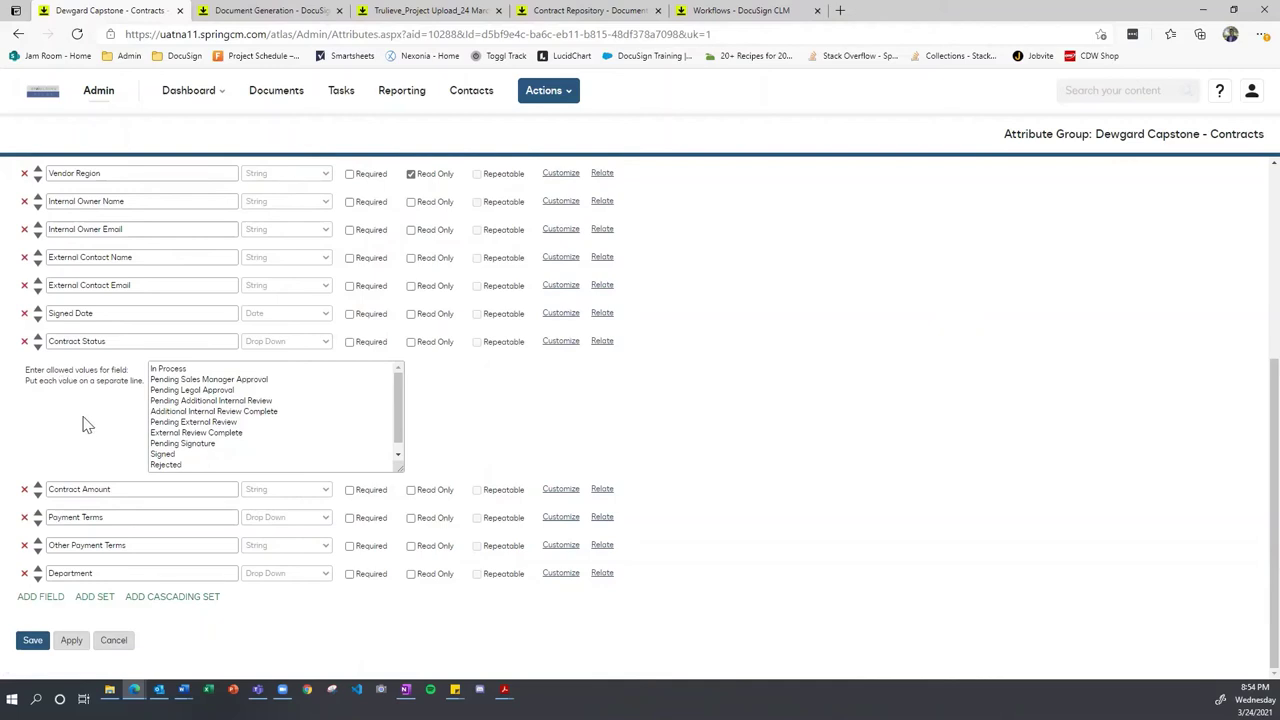
{"action": "scroll", "coordinate": [85, 425], "scroll_direction": "up", "scroll_amount": 5}
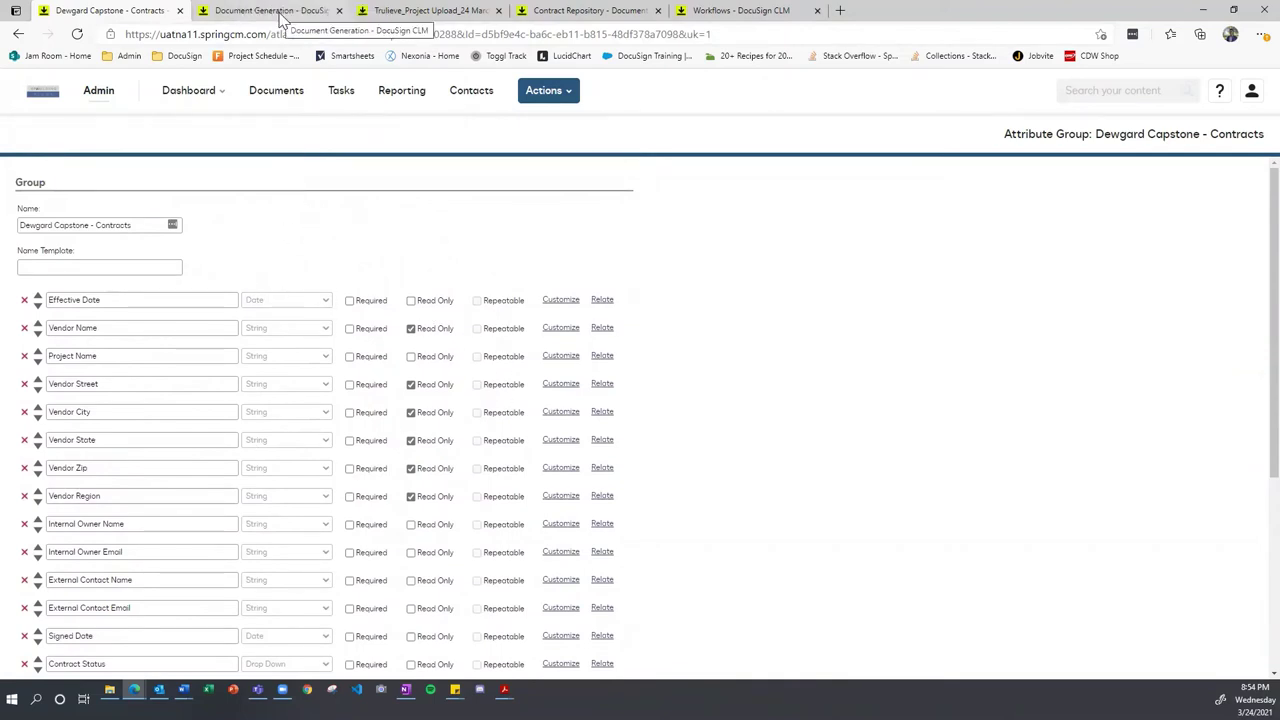
Step: Glance at the Contract Repository, return to the attribute group and open the Workflows administration page
{"action": "left_click", "coordinate": [600, 12]}
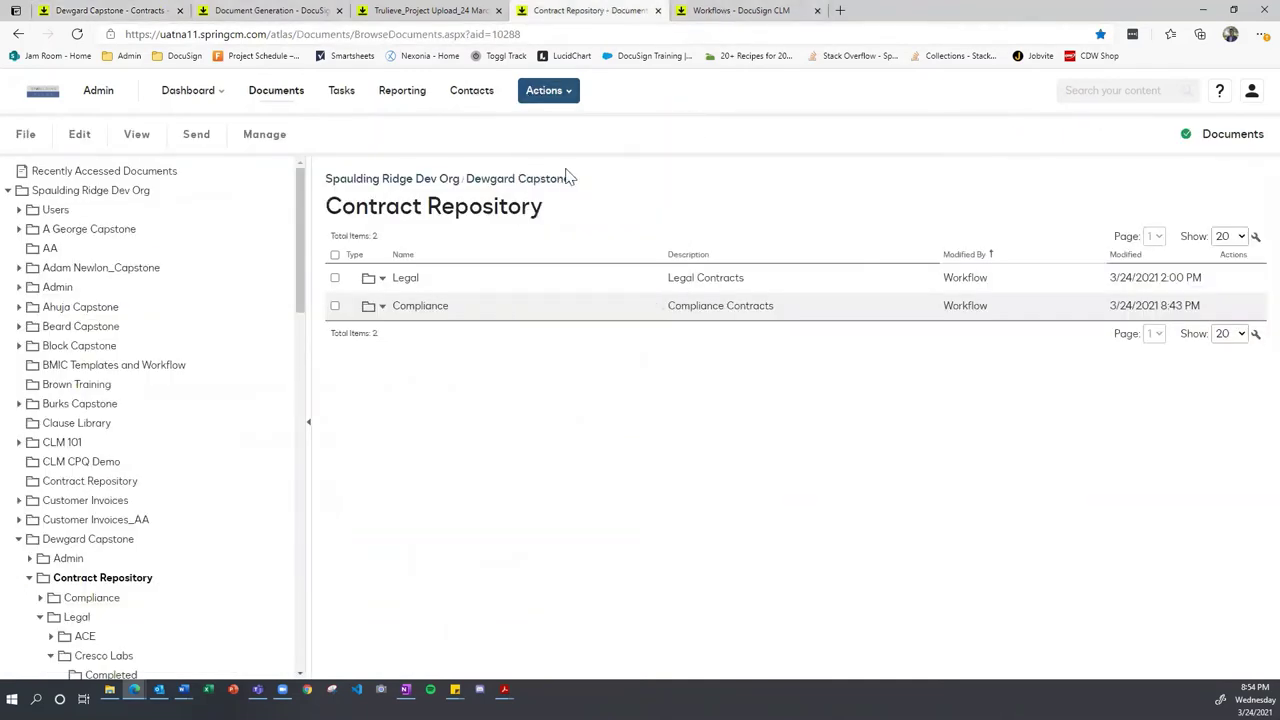
{"action": "left_click", "coordinate": [117, 14]}
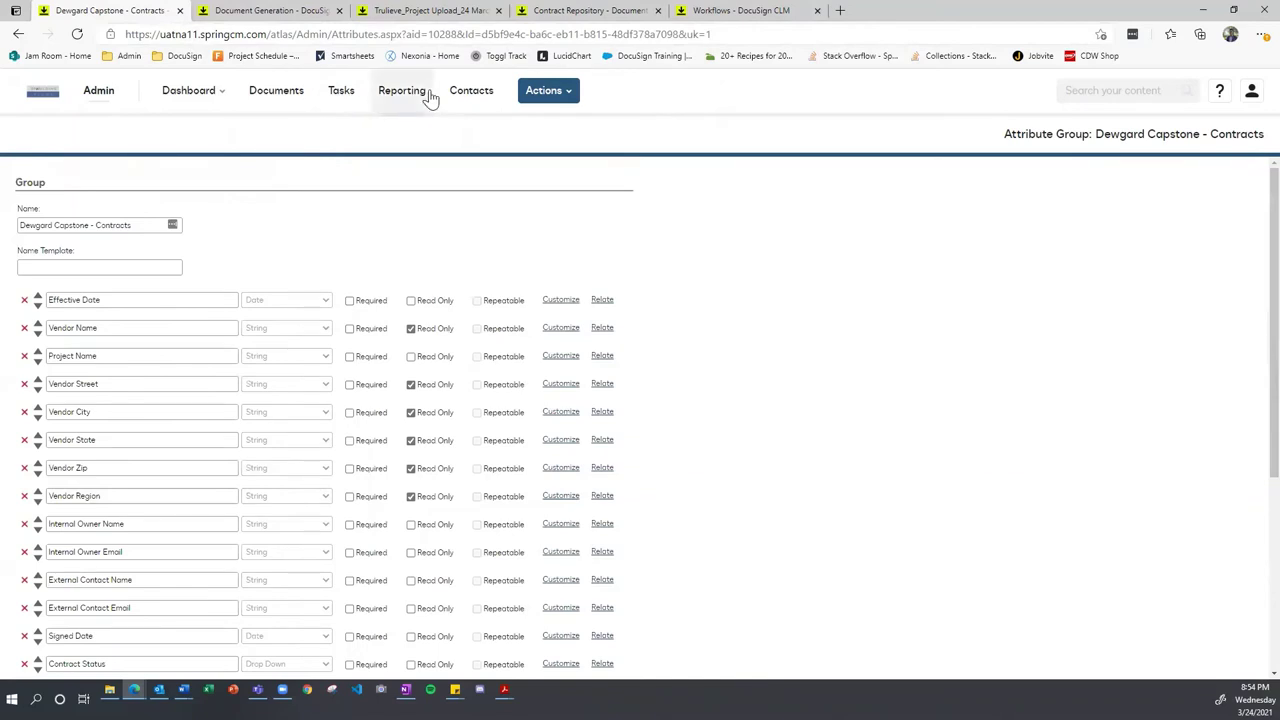
{"action": "left_click", "coordinate": [93, 100]}
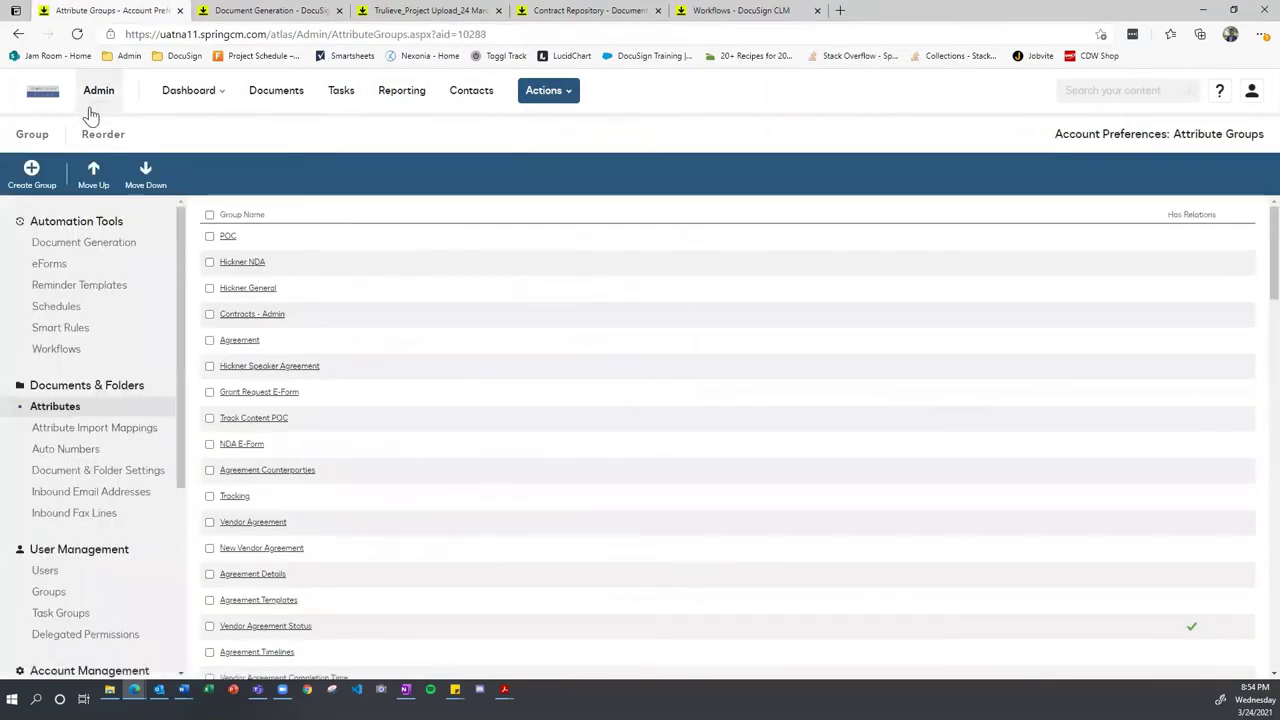
{"action": "left_click", "coordinate": [52, 352]}
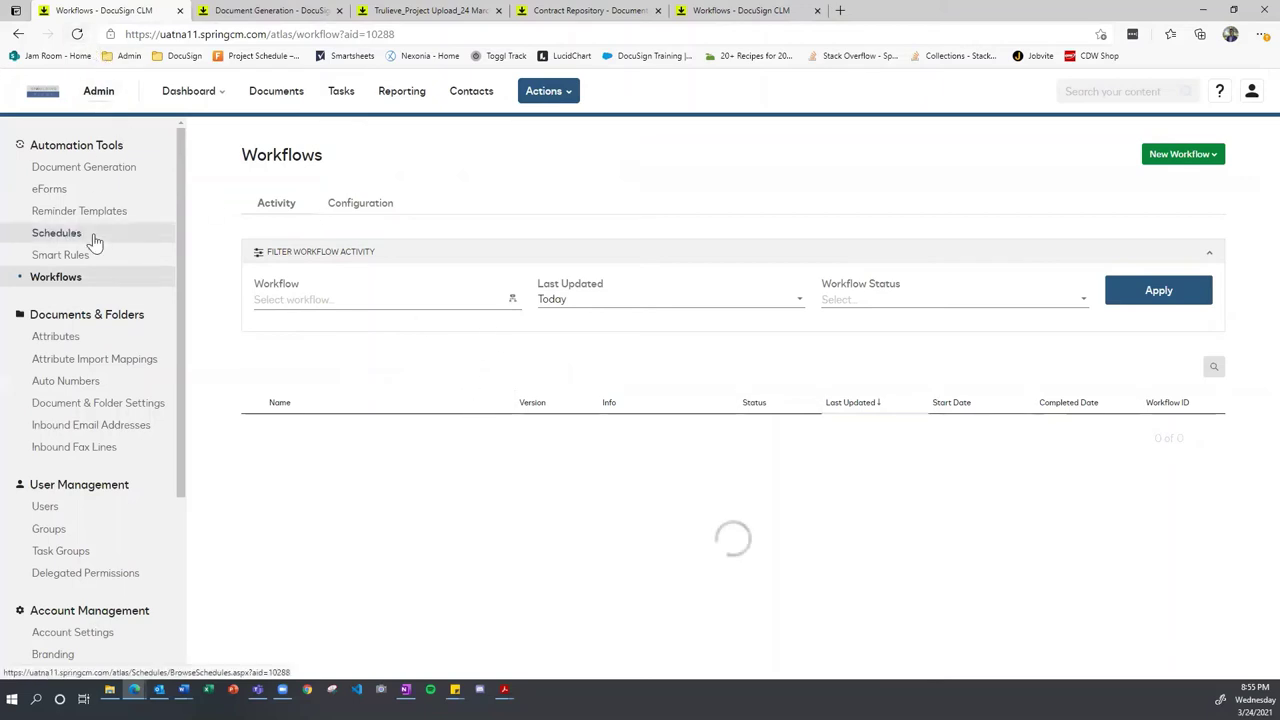
Step: Check the workflow configurations briefly and review today's workflow activity with its versions, info and statuses
{"action": "left_click", "coordinate": [386, 207]}
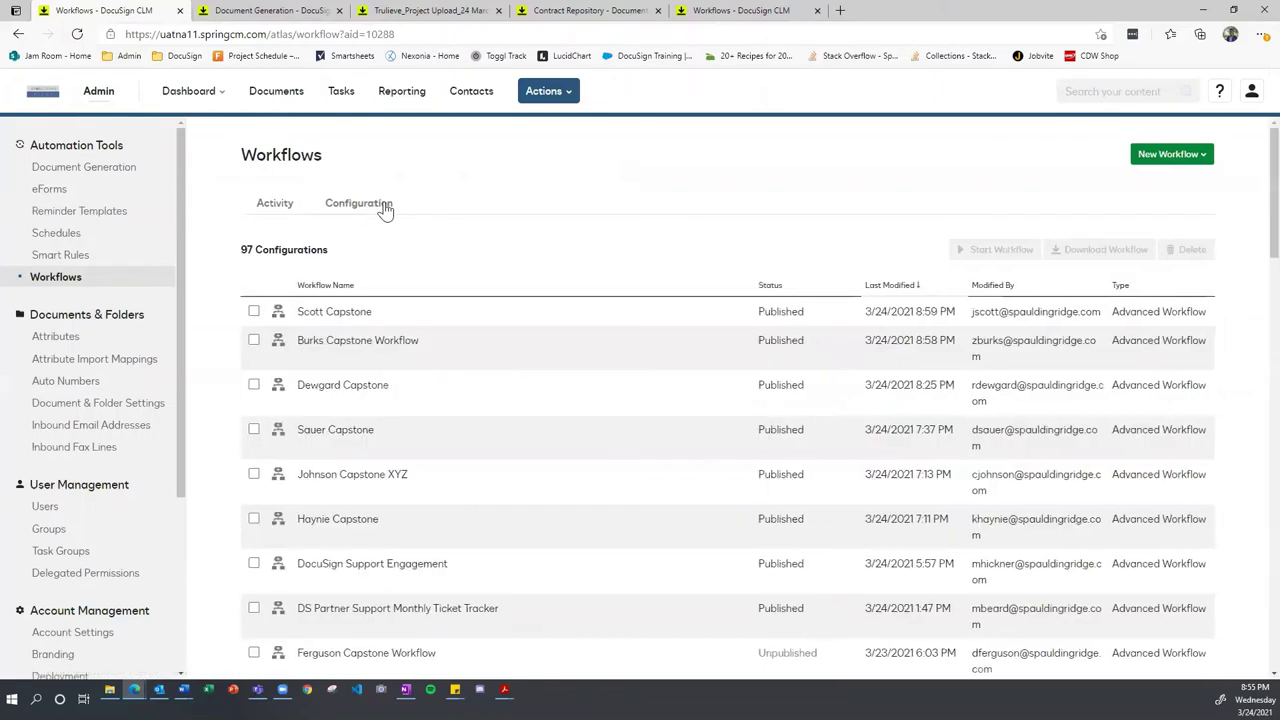
{"action": "left_click", "coordinate": [282, 210]}
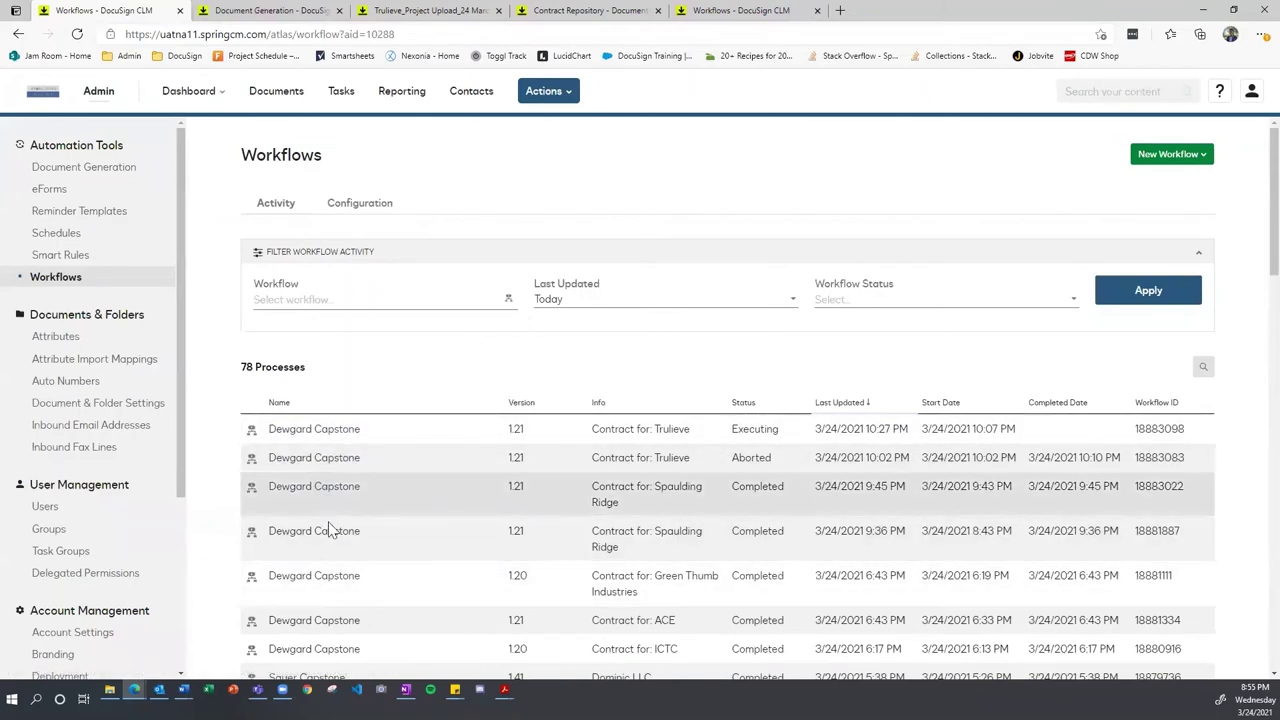
{"action": "scroll", "coordinate": [330, 530], "scroll_direction": "down", "scroll_amount": 2}
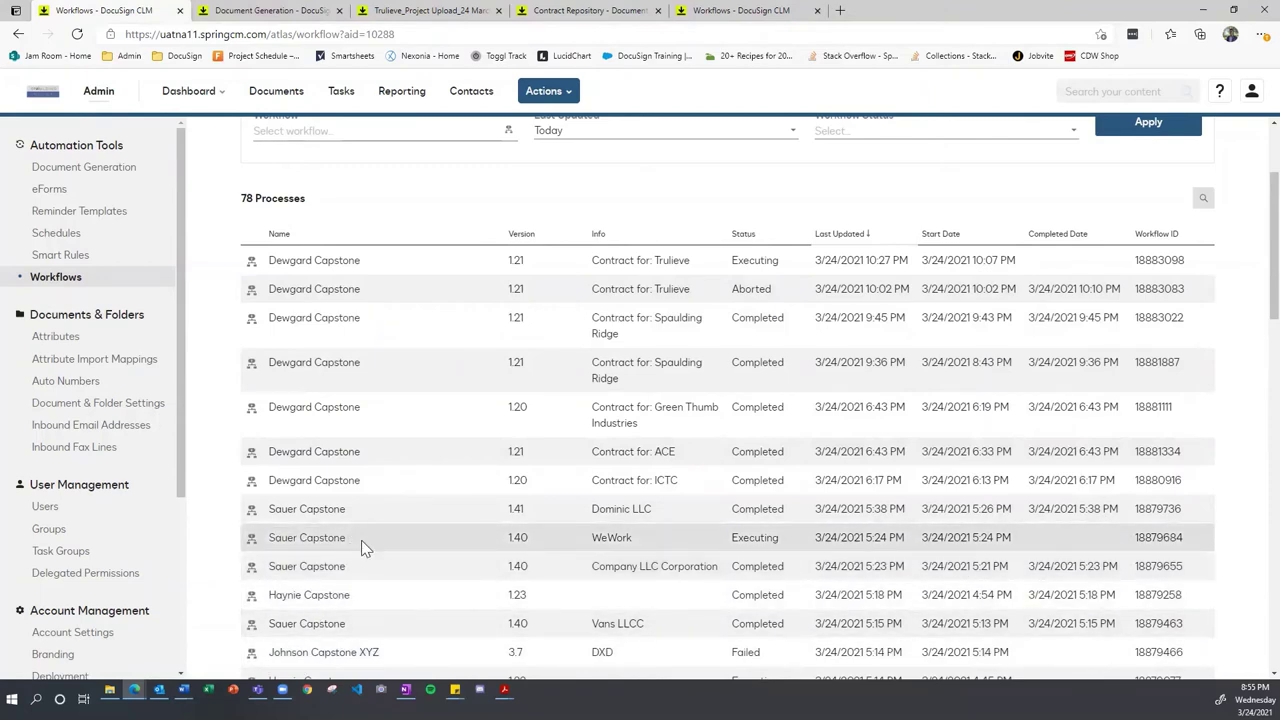
{"action": "scroll", "coordinate": [307, 440], "scroll_direction": "up", "scroll_amount": 2}
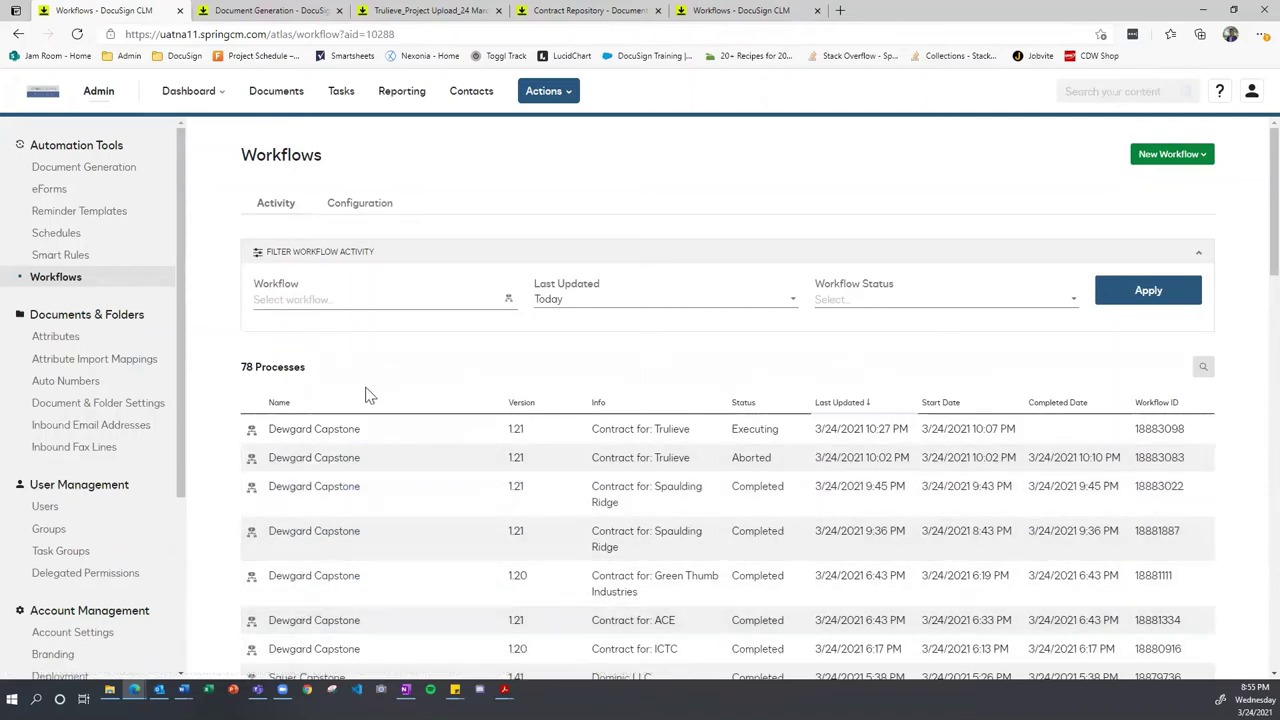
Step: Open the published Capstone workflow used for the Trulieve contract in the workflow designer and close the duplicate Workflows page
{"action": "left_click", "coordinate": [345, 212]}
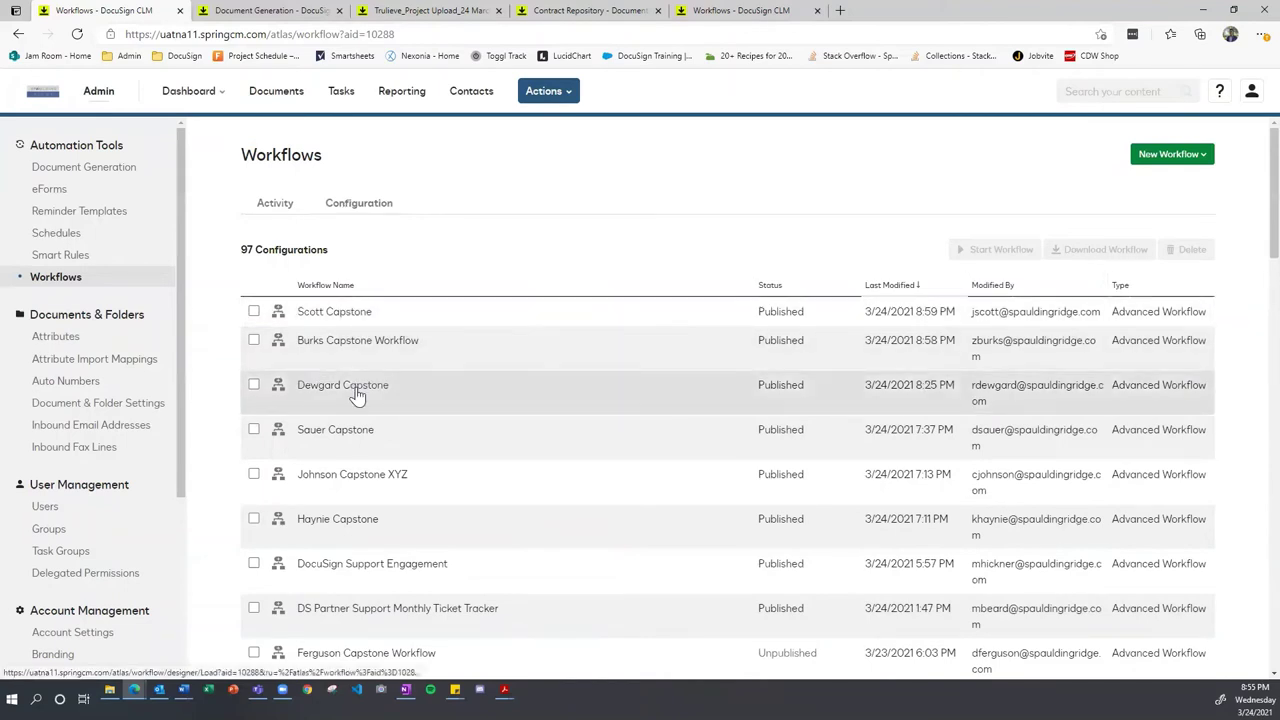
{"action": "left_click", "coordinate": [357, 390]}
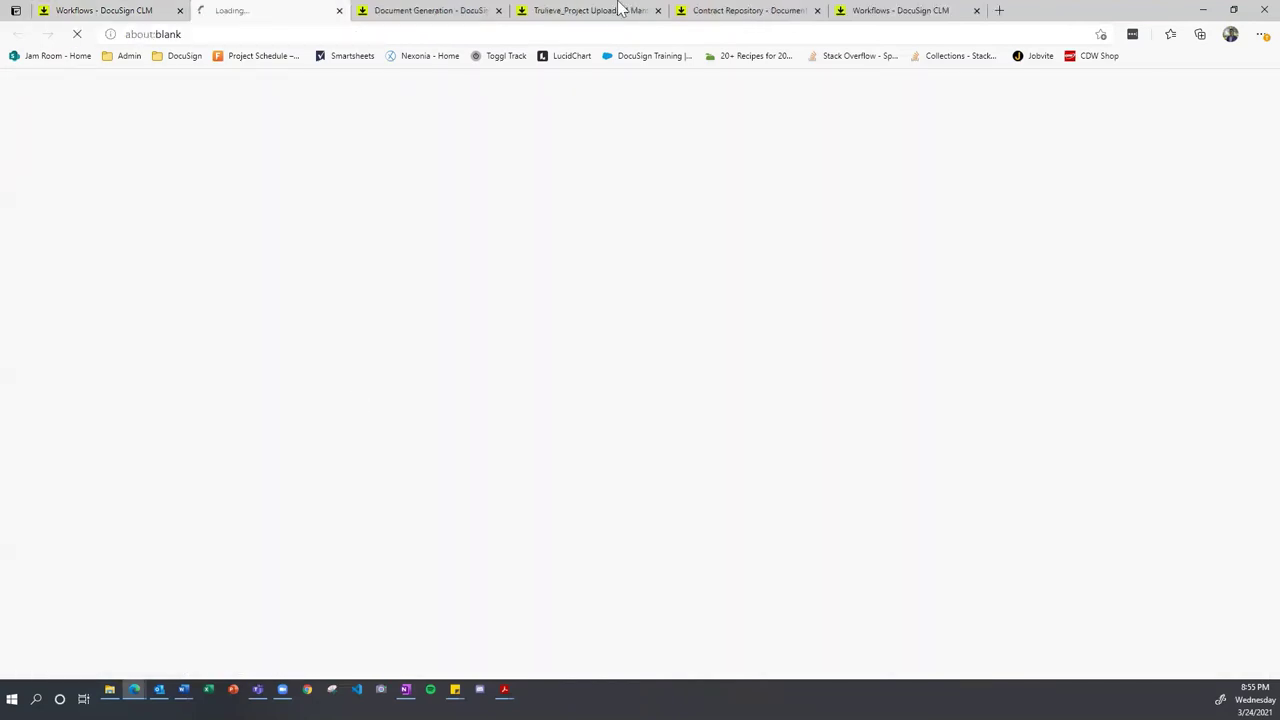
{"action": "left_click", "coordinate": [976, 10]}
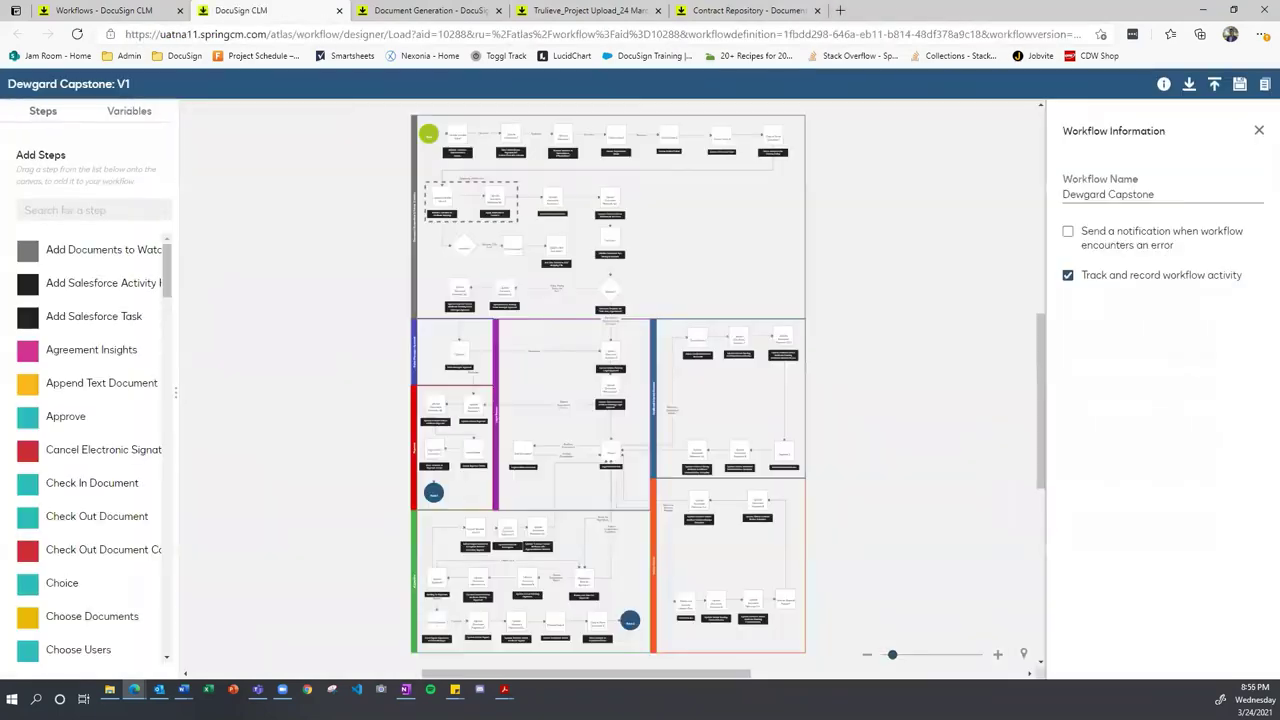
Step: Examine the workflow's opening steps, from initializing variables and renaming the contract to creating folders and applying attributes
{"action": "left_click", "coordinate": [997, 655]}
{"action": "left_click", "coordinate": [997, 655]}
{"action": "left_click", "coordinate": [997, 655]}
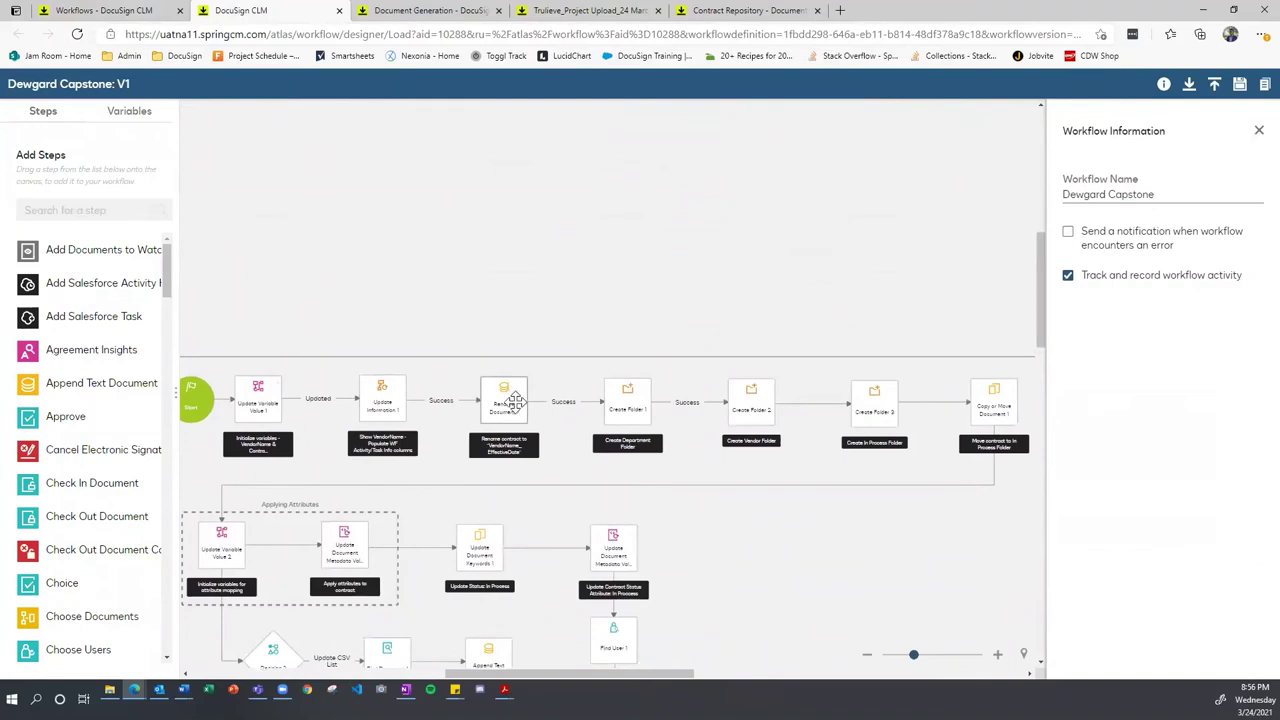
{"action": "scroll", "coordinate": [513, 400], "scroll_direction": "down", "scroll_amount": 1}
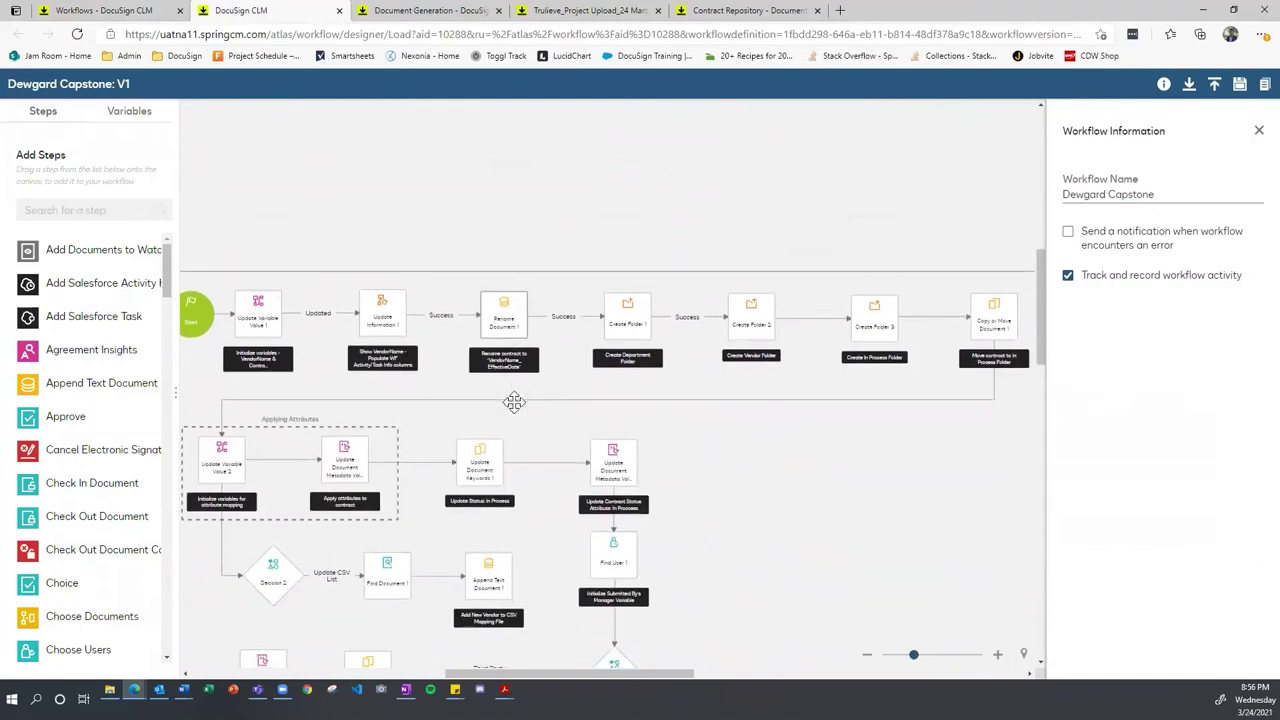
Step: Close the workflow information and examine the Document Generation & Folder Creation lane and its hand-off to the approval lanes
{"action": "left_click", "coordinate": [1257, 132]}
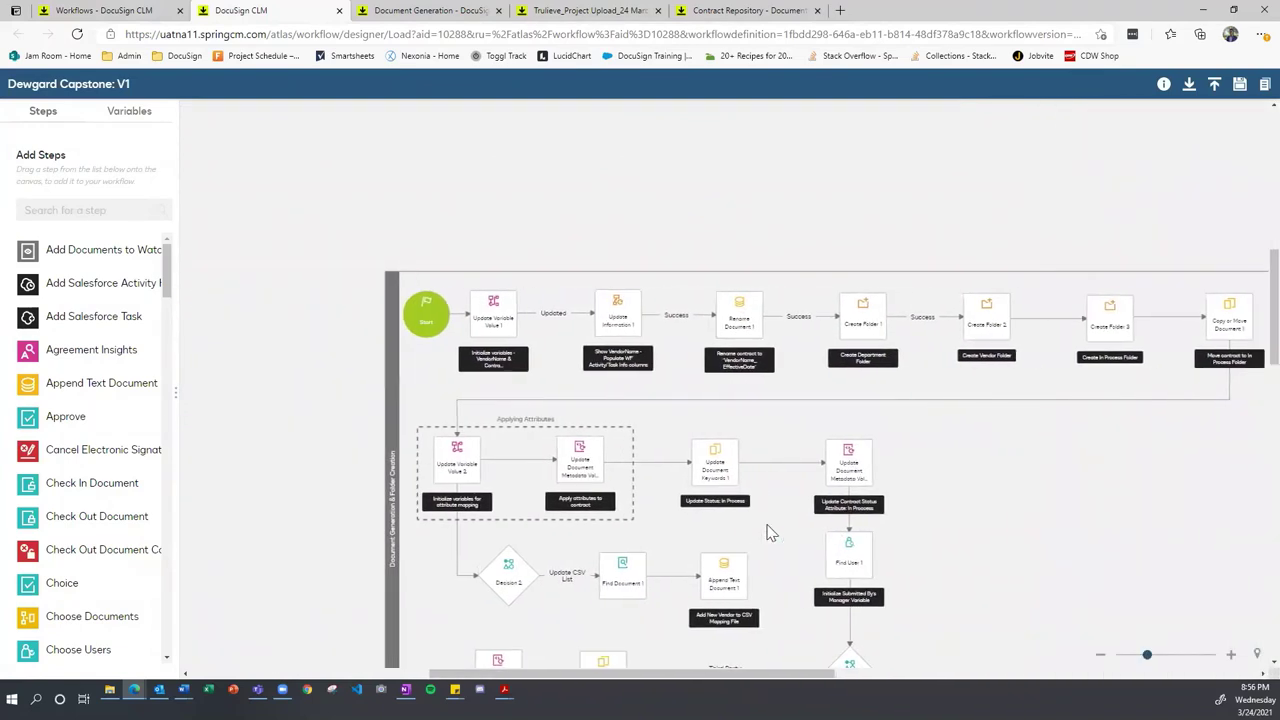
{"action": "scroll", "coordinate": [755, 481], "scroll_direction": "down", "scroll_amount": 1}
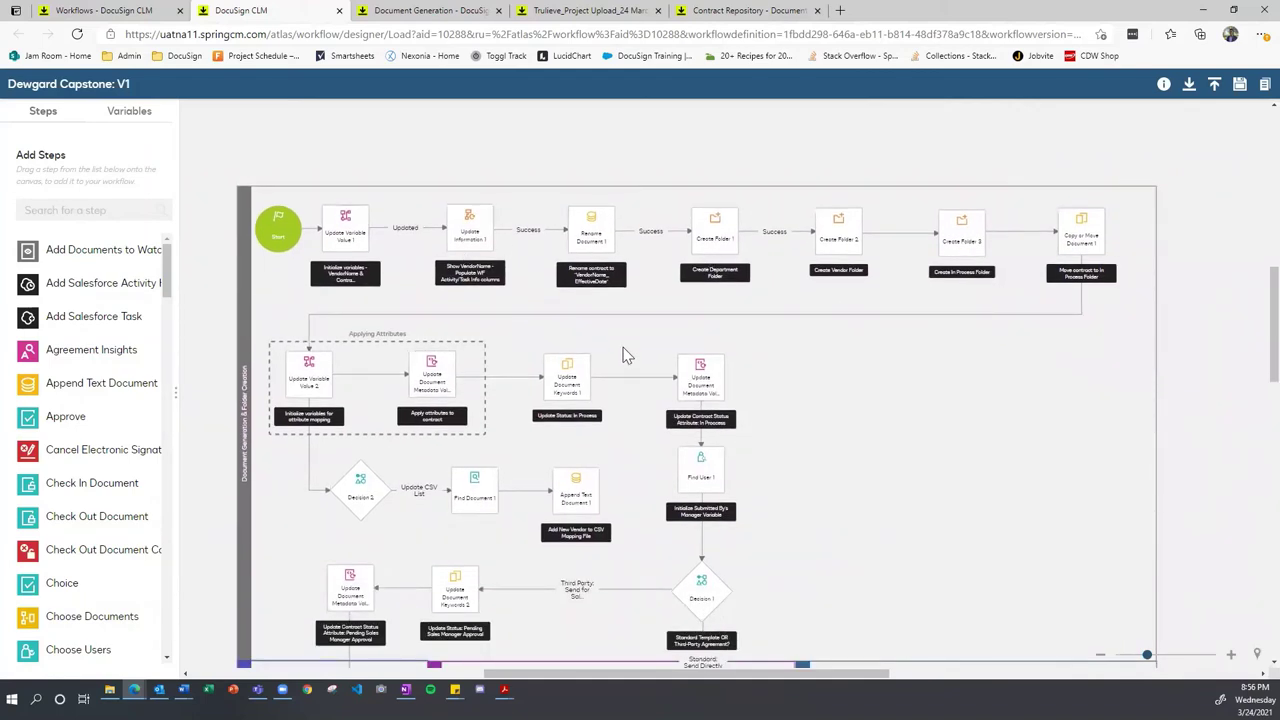
{"action": "scroll", "coordinate": [671, 351], "scroll_direction": "down", "scroll_amount": 2}
{"action": "scroll", "coordinate": [674, 274], "scroll_direction": "up", "scroll_amount": 2}
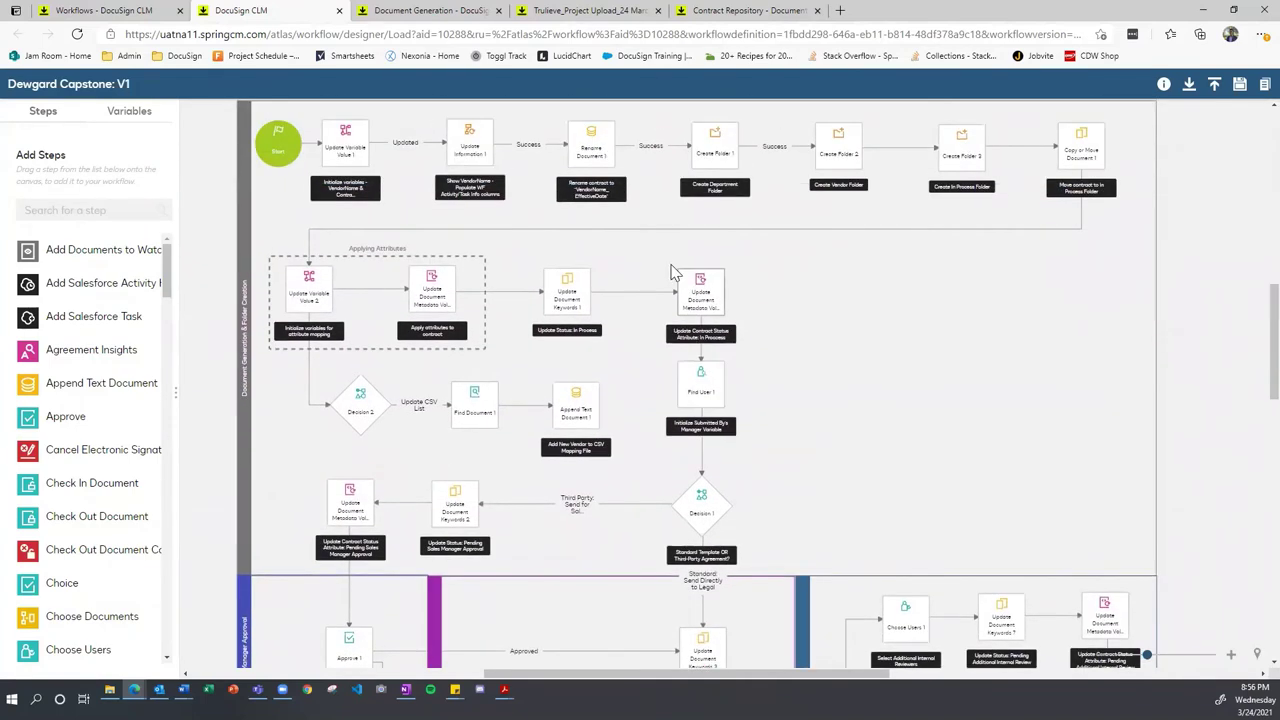
{"action": "scroll", "coordinate": [672, 266], "scroll_direction": "down", "scroll_amount": 2}
{"action": "scroll", "coordinate": [674, 268], "scroll_direction": "up", "scroll_amount": 1}
{"action": "scroll", "coordinate": [271, 420], "scroll_direction": "down", "scroll_amount": 4}
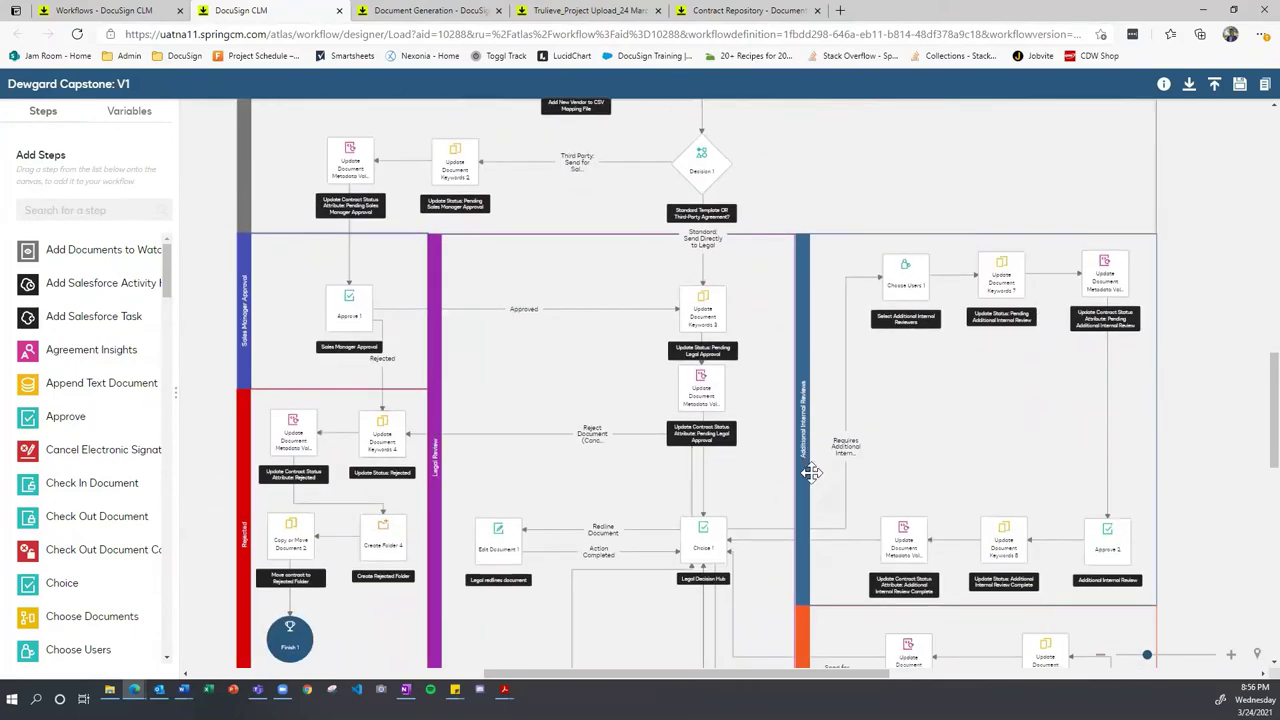
{"action": "scroll", "coordinate": [505, 305], "scroll_direction": "up", "scroll_amount": 4}
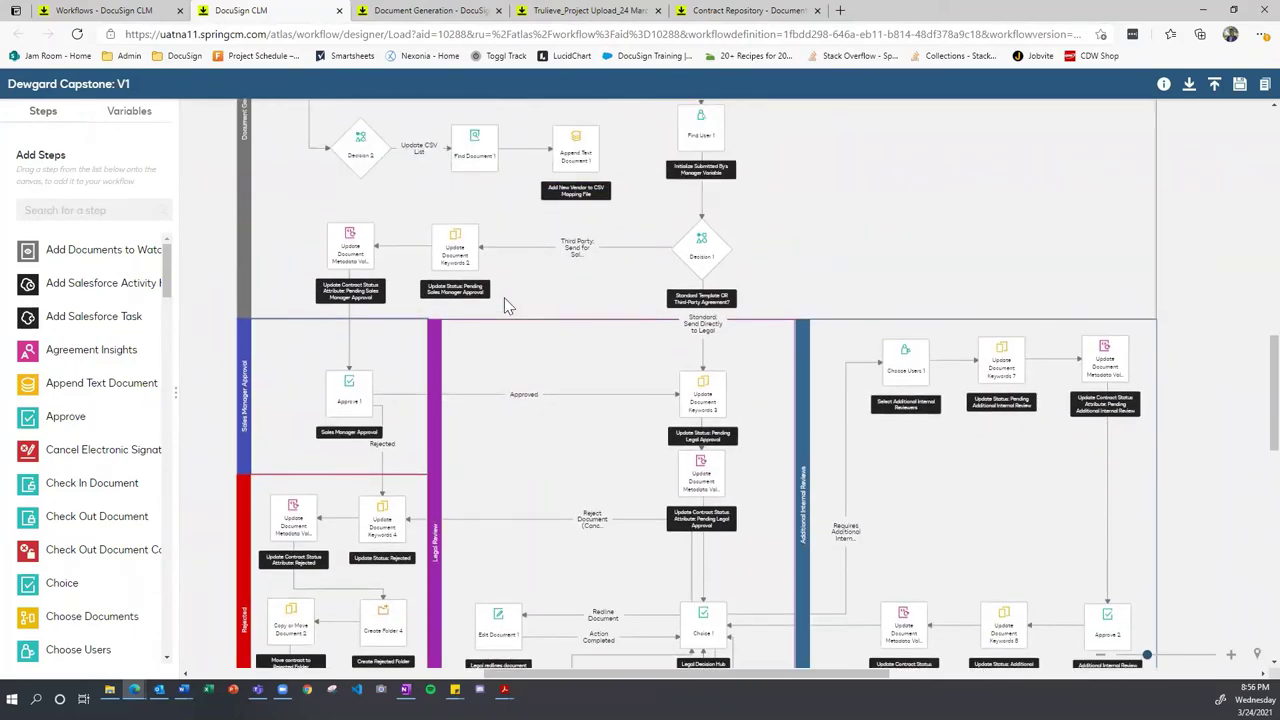
{"action": "scroll", "coordinate": [504, 305], "scroll_direction": "up", "scroll_amount": 1}
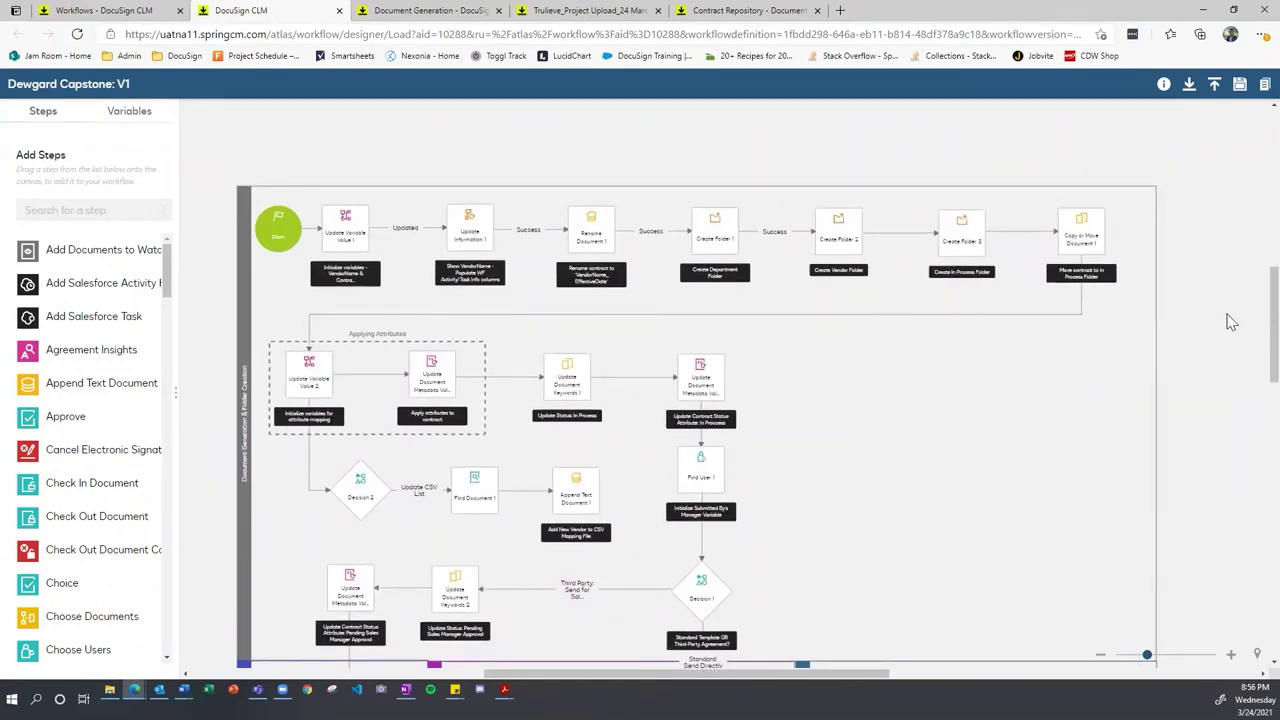
Step: Examine the Sales Manager Approval, Rejected, Legal Review, Additional Internal Reviews, Vendor Review and eSignature lanes of the workflow
{"action": "scroll", "coordinate": [1249, 338], "scroll_direction": "down", "scroll_amount": 1}
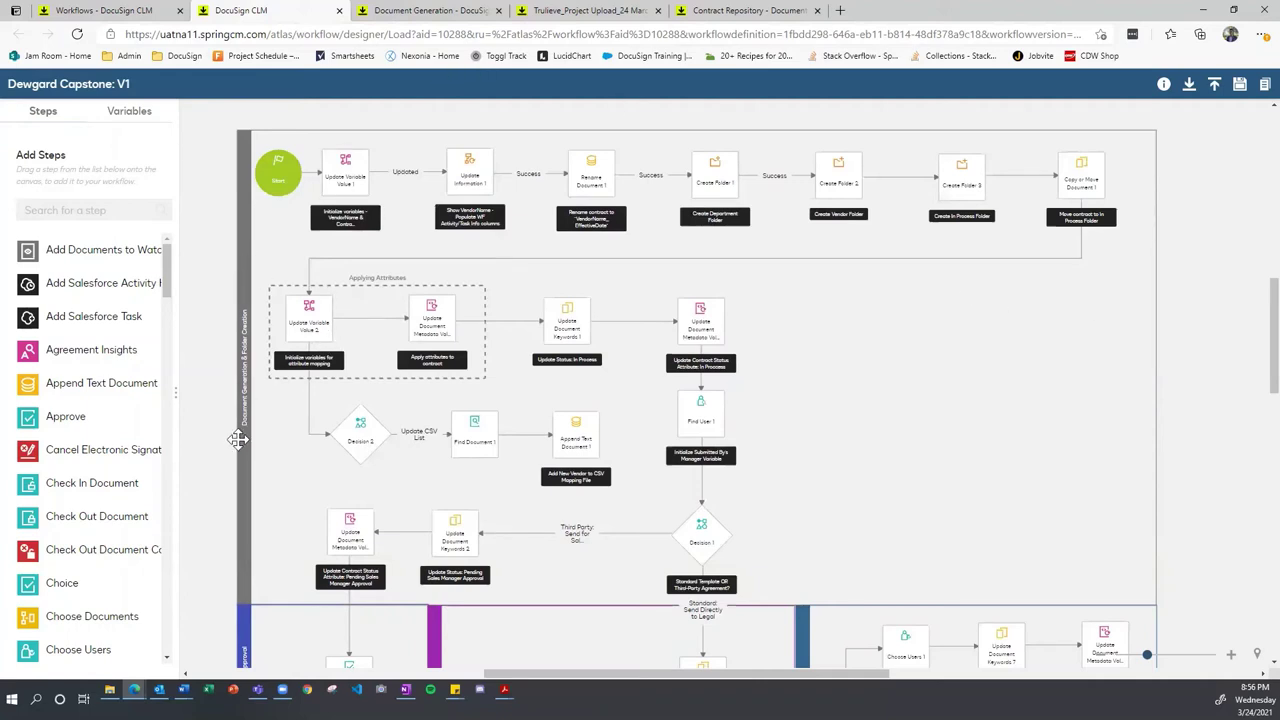
{"action": "scroll", "coordinate": [238, 440], "scroll_direction": "down", "scroll_amount": 3}
{"action": "scroll", "coordinate": [241, 433], "scroll_direction": "down", "scroll_amount": 1}
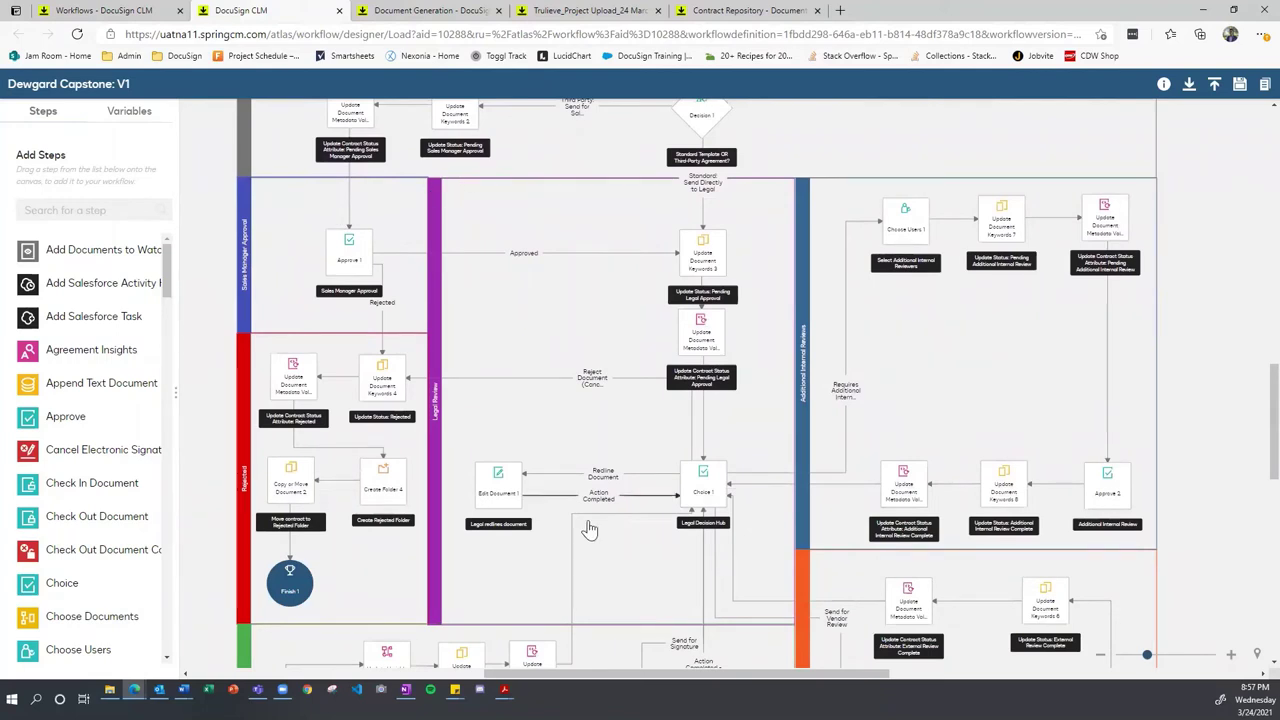
{"action": "scroll", "coordinate": [690, 480], "scroll_direction": "down", "scroll_amount": 2}
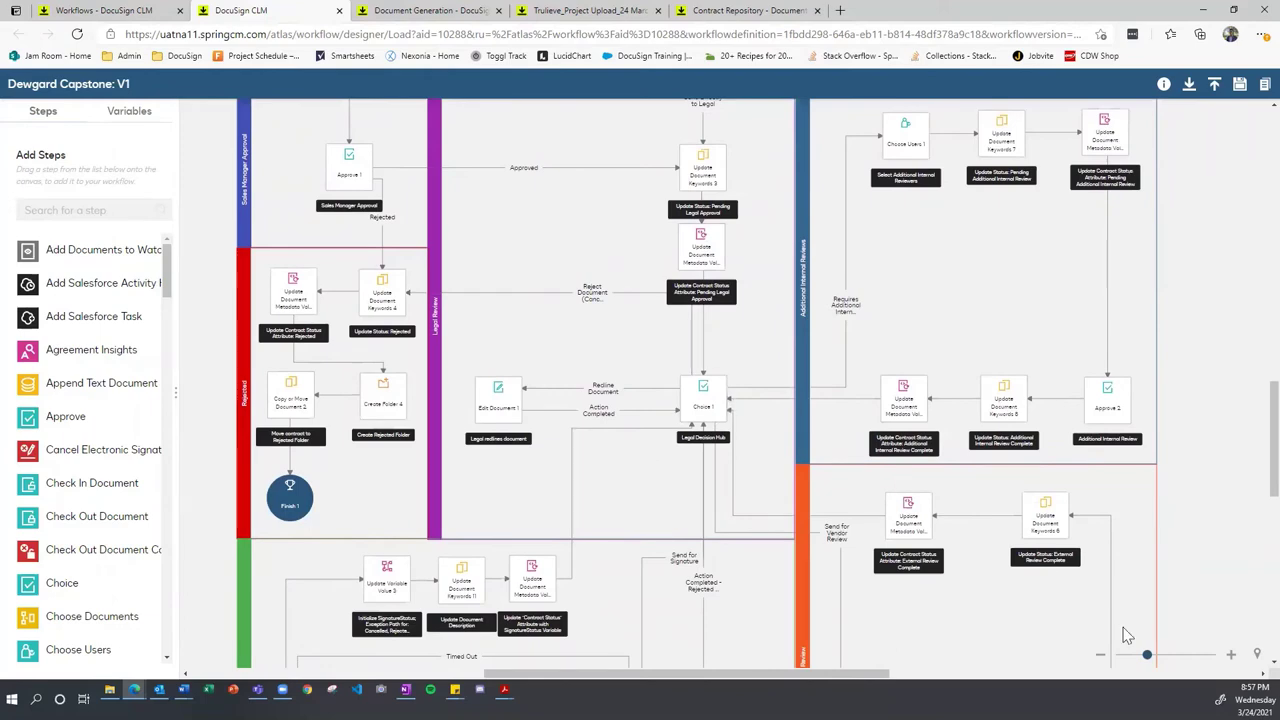
{"action": "left_click", "coordinate": [1099, 661]}
{"action": "scroll", "coordinate": [745, 462], "scroll_direction": "up", "scroll_amount": 2}
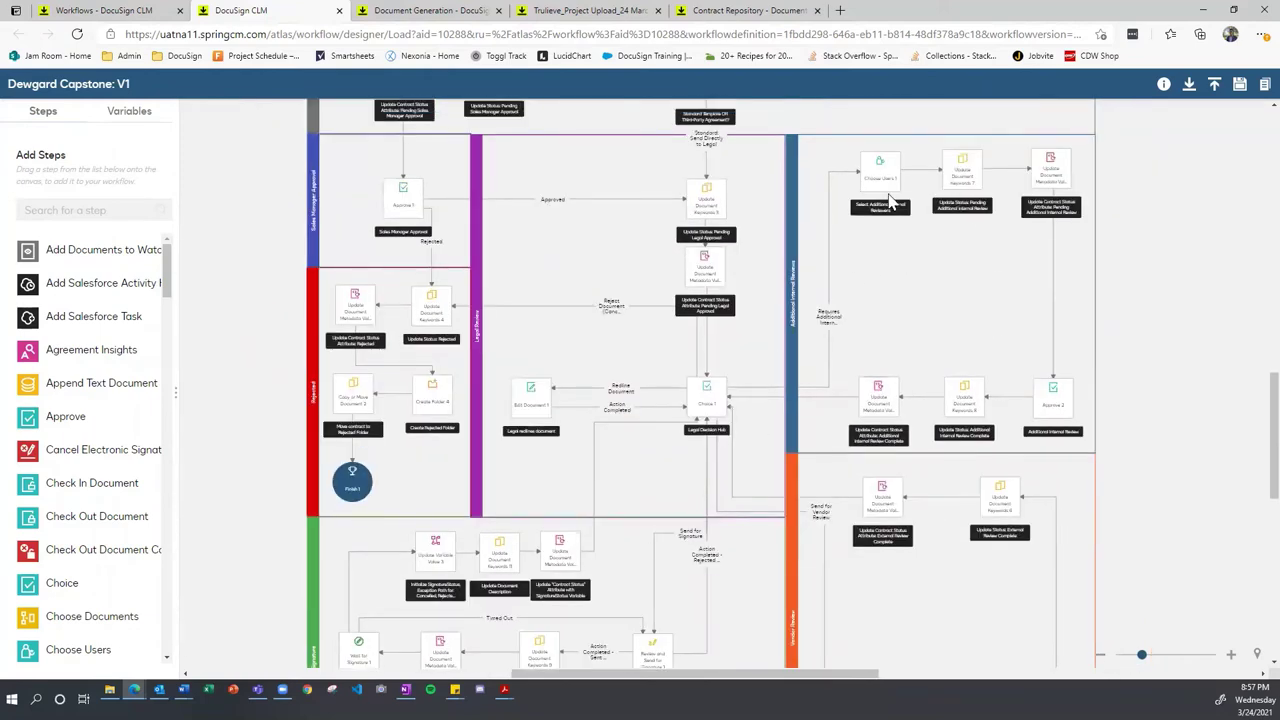
{"action": "scroll", "coordinate": [878, 200], "scroll_direction": "down", "scroll_amount": 3}
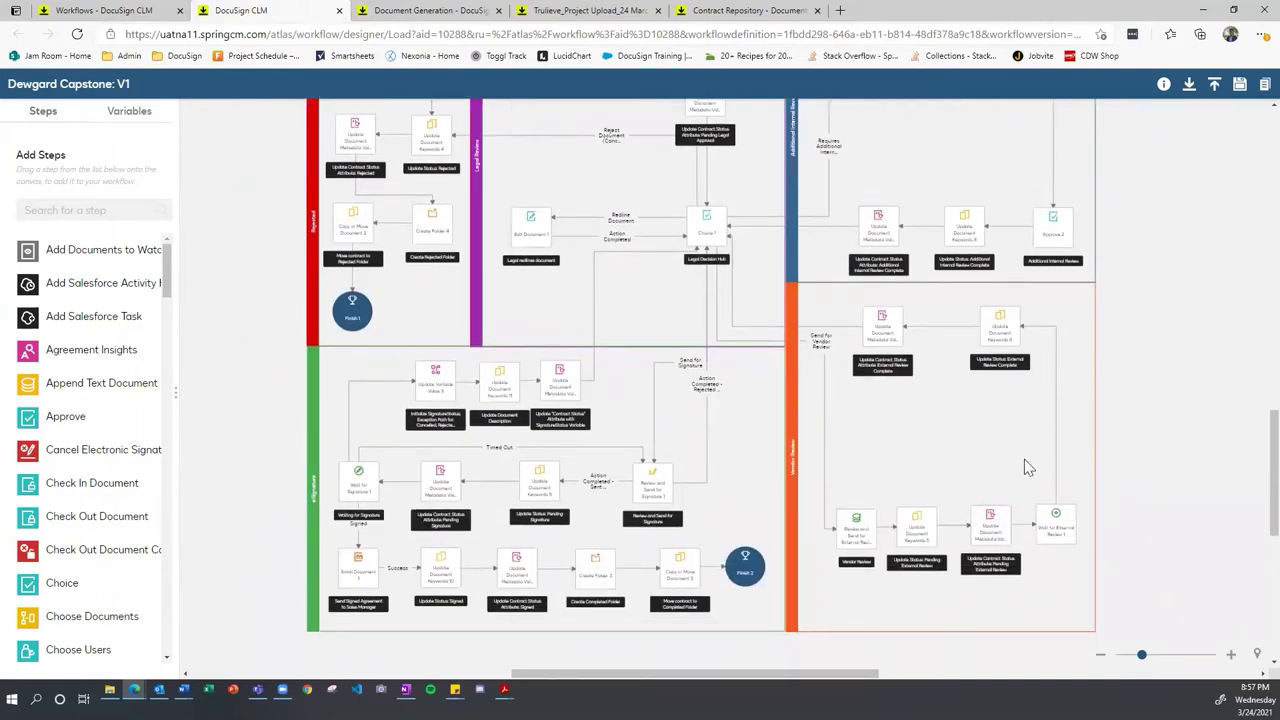
{"action": "scroll", "coordinate": [920, 337], "scroll_direction": "up", "scroll_amount": 2}
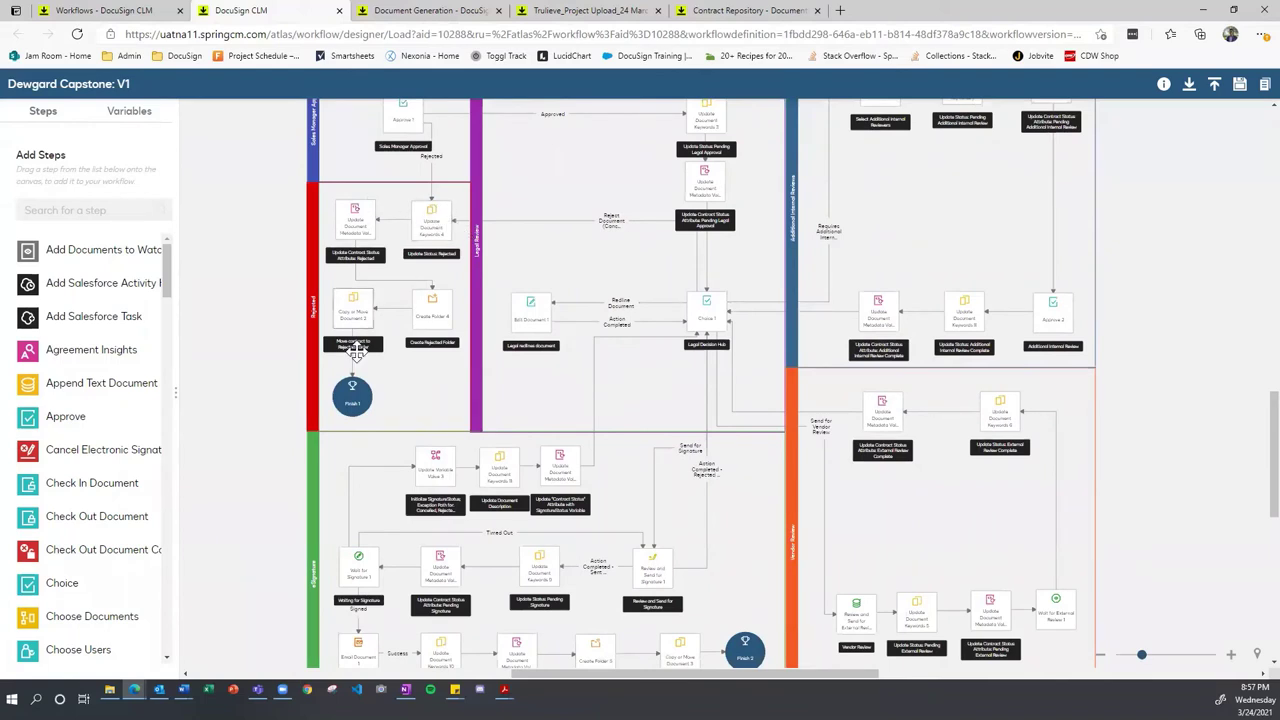
{"action": "scroll", "coordinate": [355, 350], "scroll_direction": "down", "scroll_amount": 2}
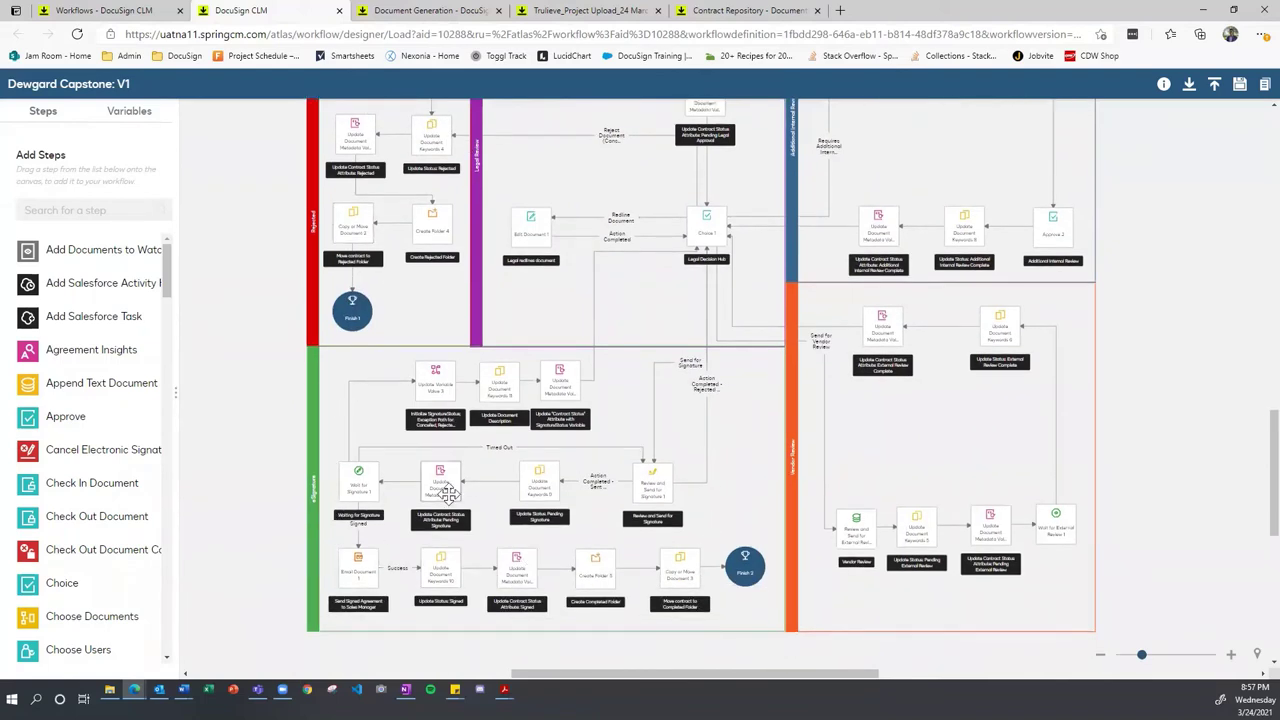
{"action": "scroll", "coordinate": [540, 440], "scroll_direction": "up", "scroll_amount": 15}
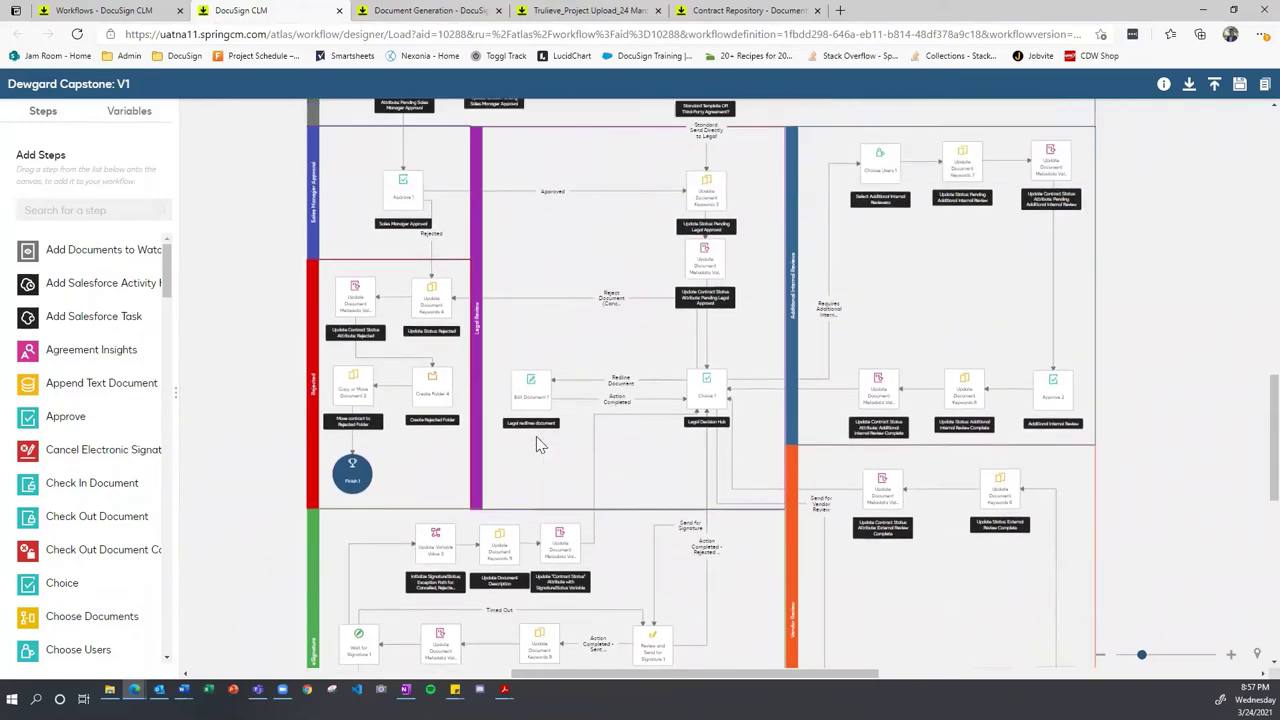
{"action": "scroll", "coordinate": [545, 437], "scroll_direction": "down", "scroll_amount": 3}
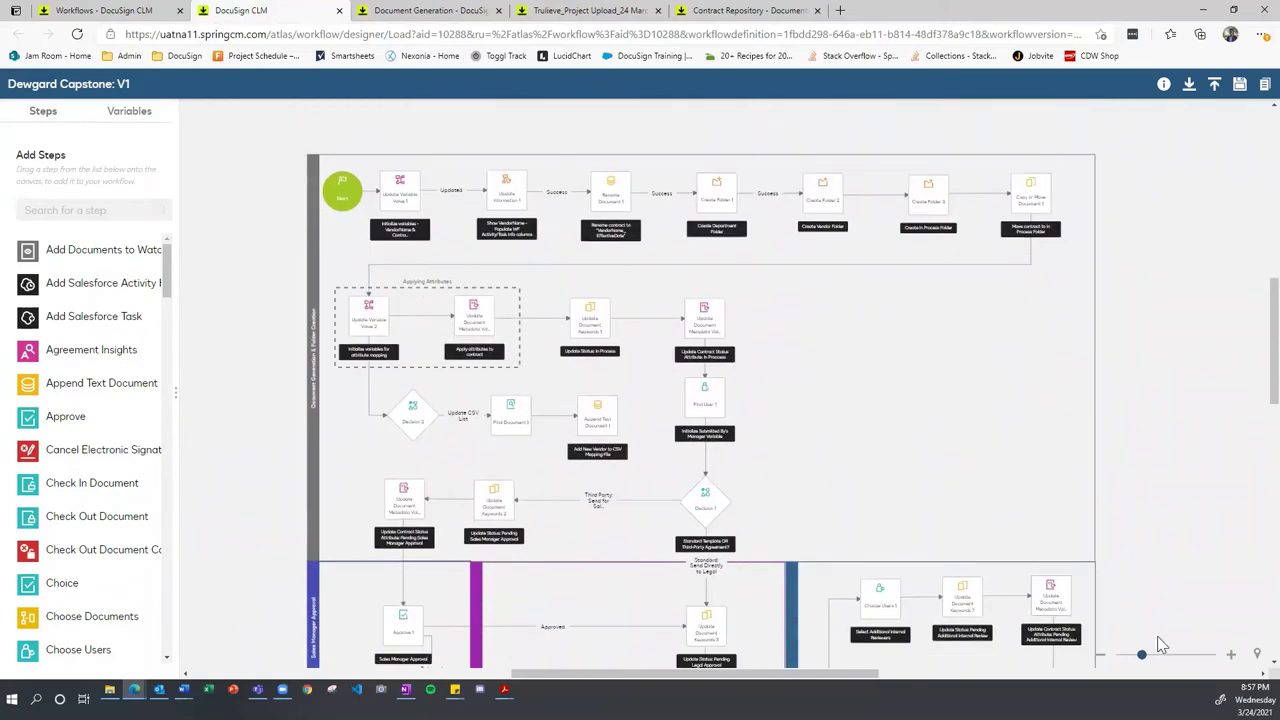
Step: Insert ProjectName into the Rename Document 1 step's description so the contract name reads "VendorName_ProjectName_EffectiveDate"
{"action": "left_click", "coordinate": [1231, 655]}
{"action": "left_click", "coordinate": [1231, 655]}
{"action": "scroll", "coordinate": [563, 378], "scroll_direction": "up", "scroll_amount": 3}
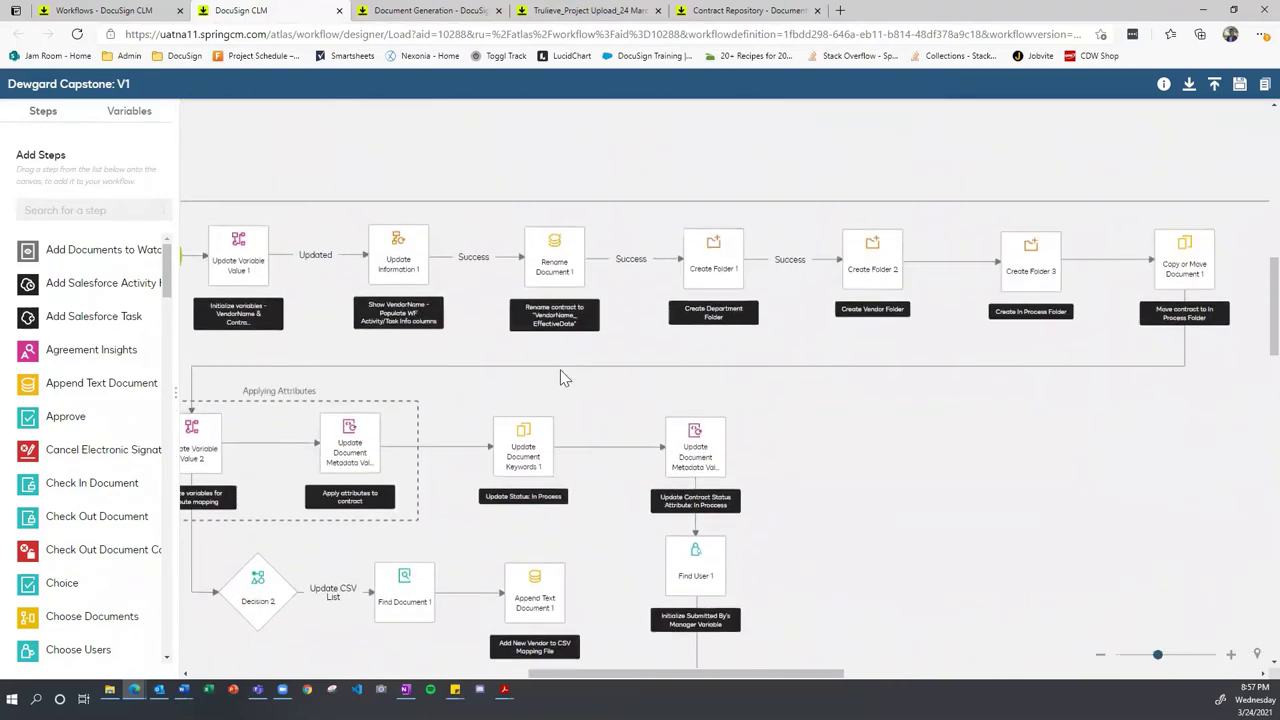
{"action": "scroll", "coordinate": [563, 378], "scroll_direction": "left", "scroll_amount": 2}
{"action": "scroll", "coordinate": [563, 378], "scroll_direction": "right", "scroll_amount": 2}
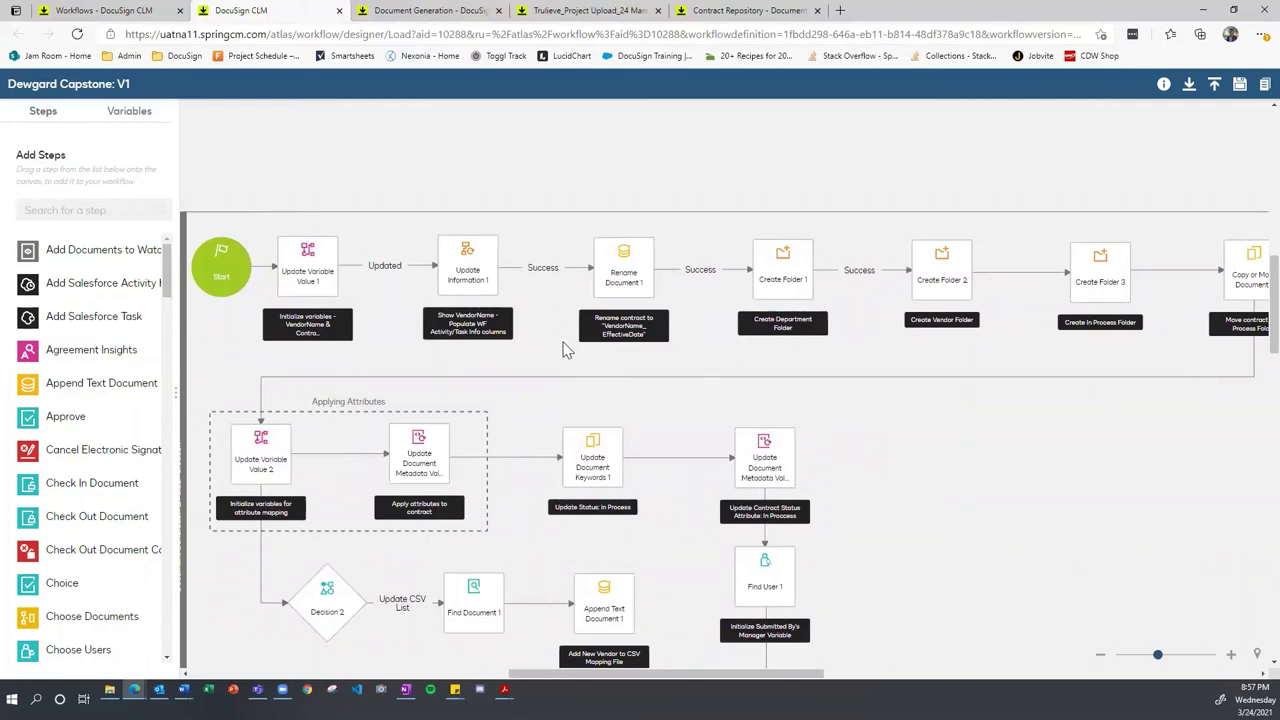
{"action": "left_click", "coordinate": [640, 280]}
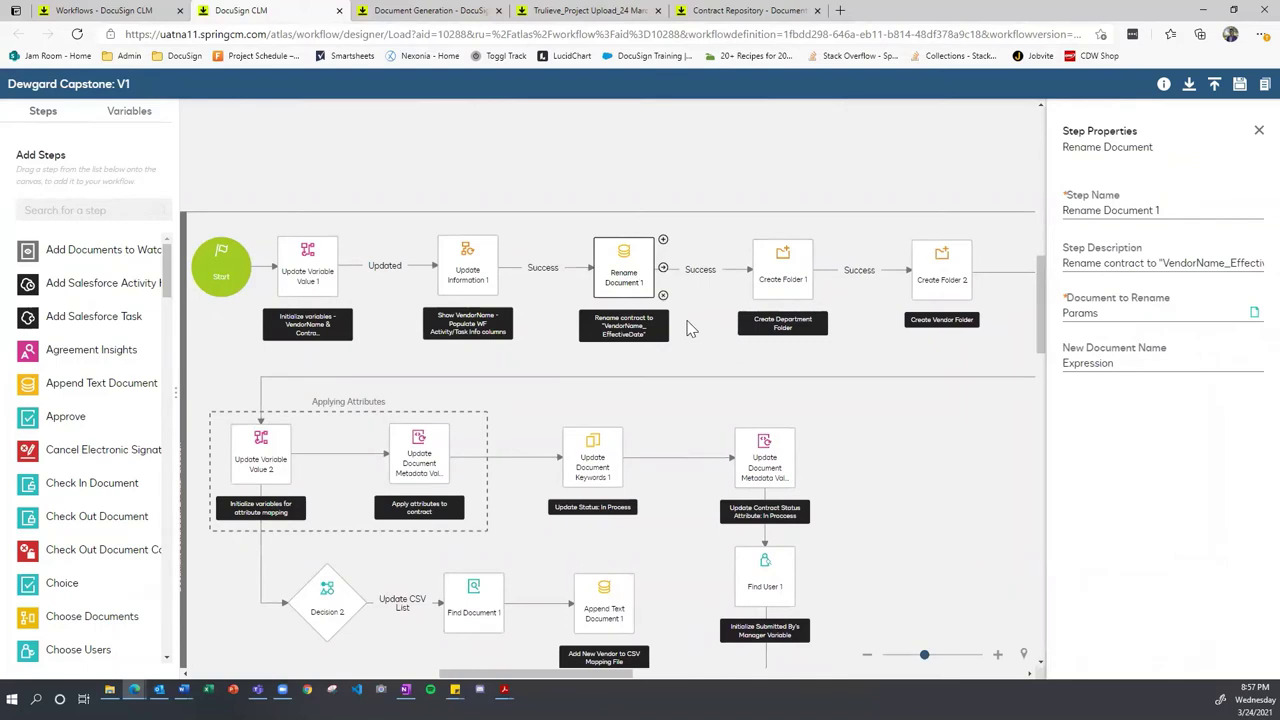
{"action": "left_click", "coordinate": [1180, 264]}
{"action": "key", "text": "End"}
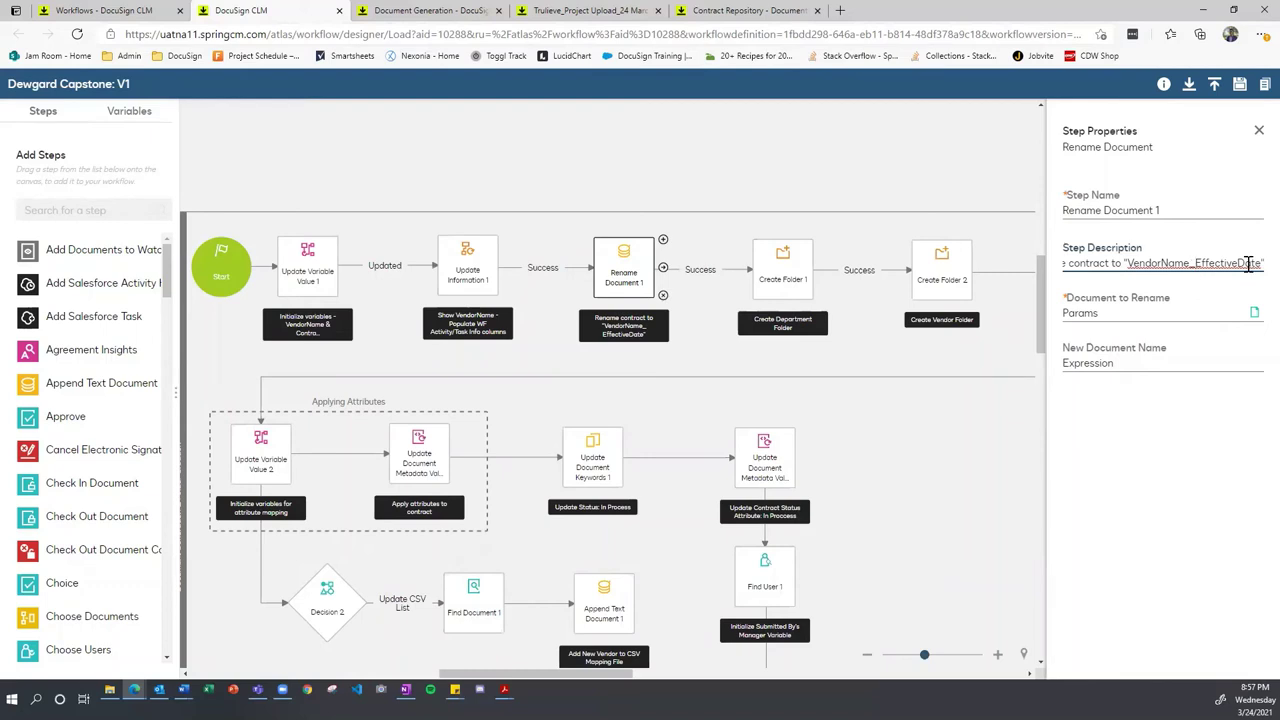
{"action": "type", "text": "_"}
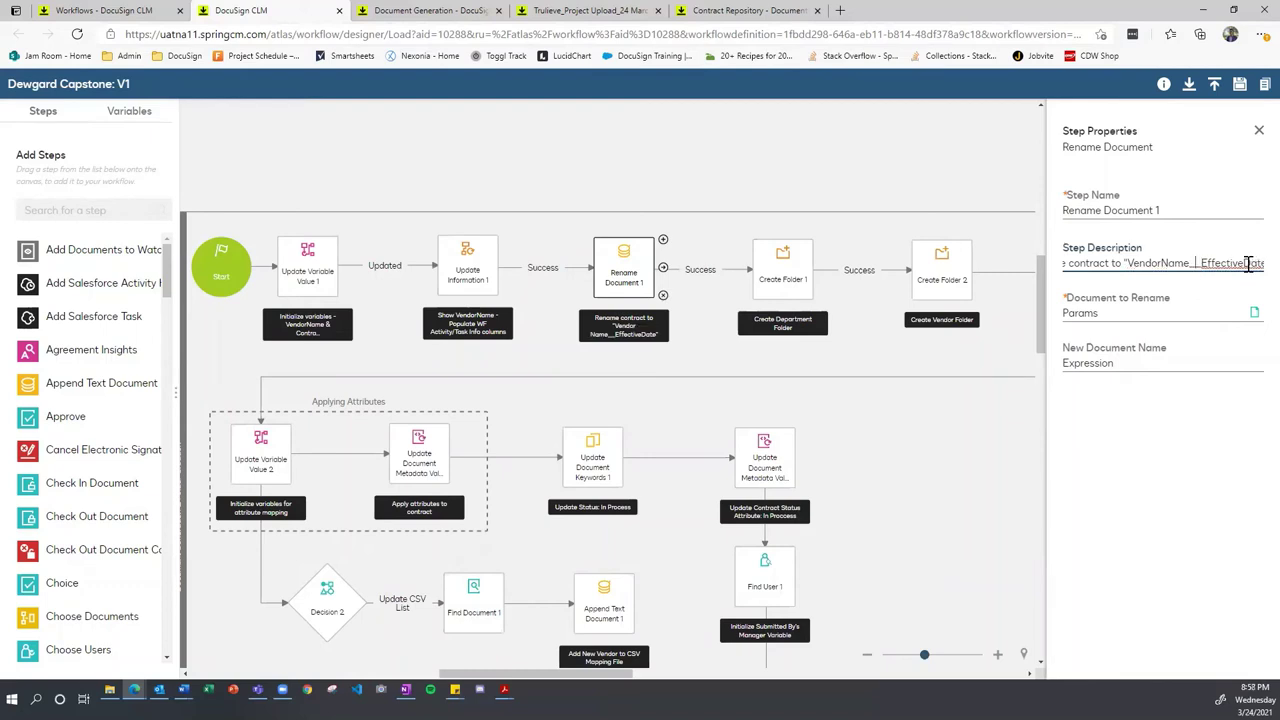
{"action": "type", "text": "Project No"}
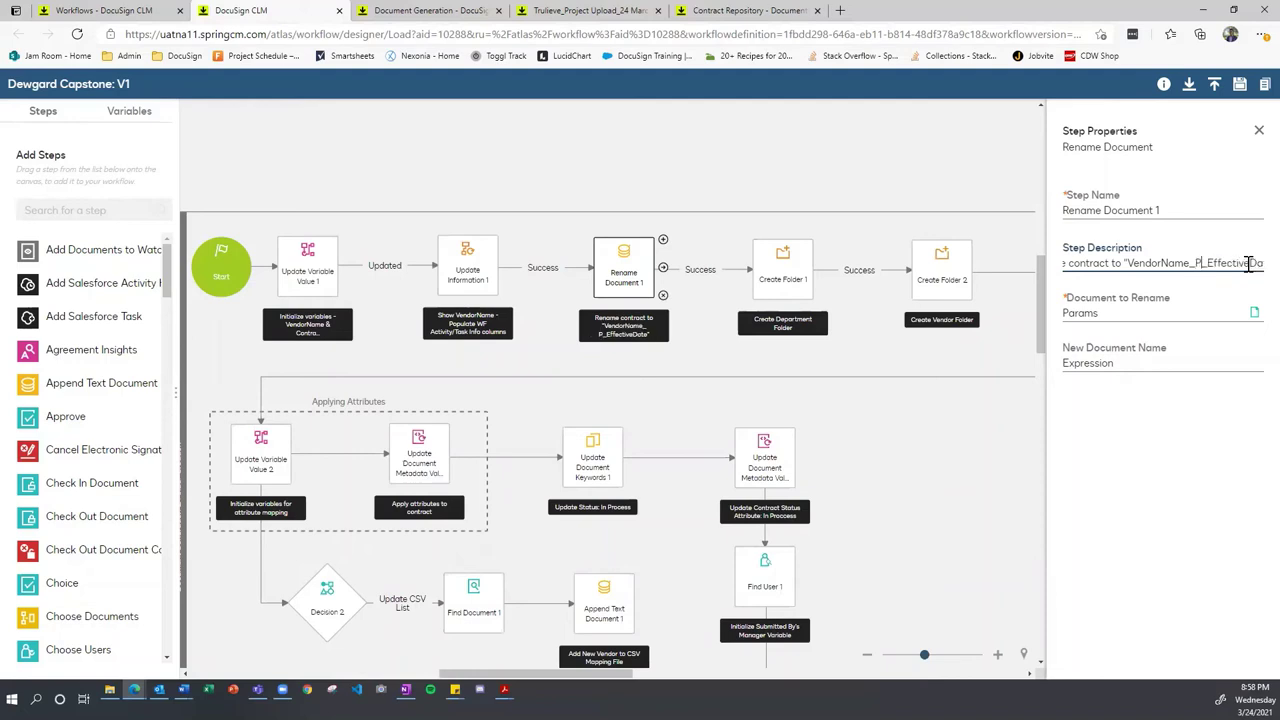
{"action": "type", "text": "me_"}
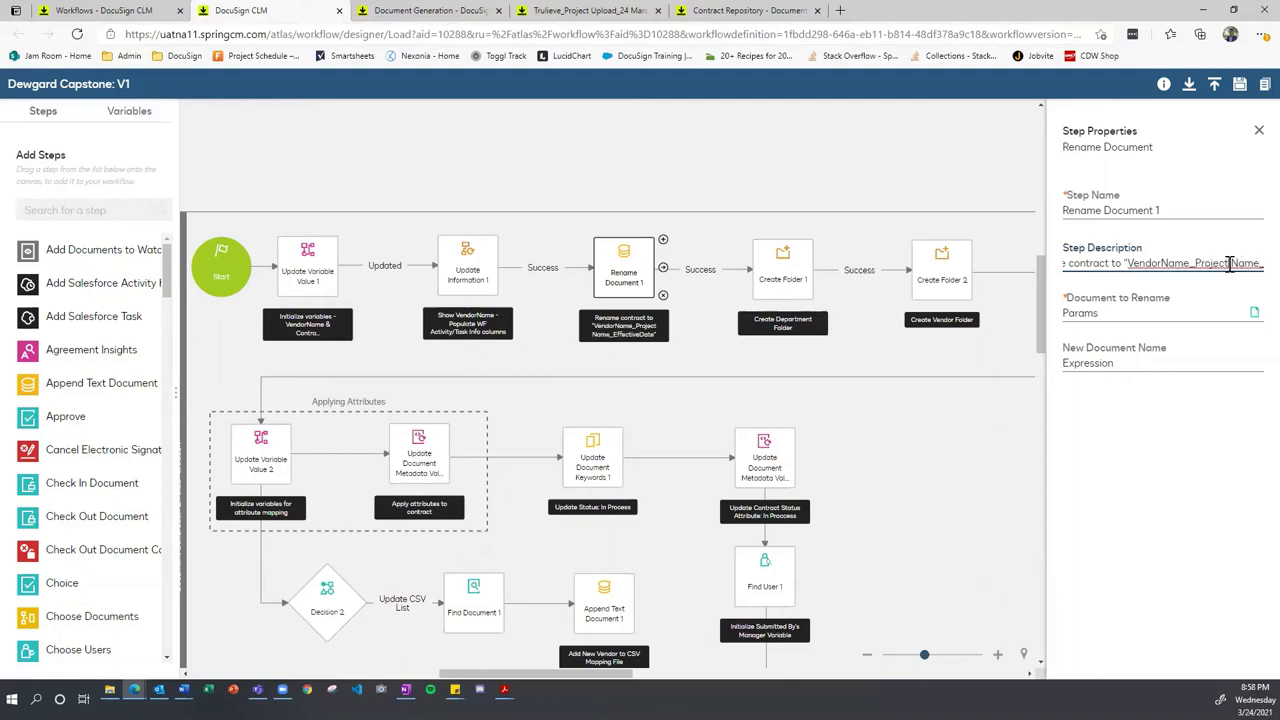
{"action": "key", "text": "BackSpace"}
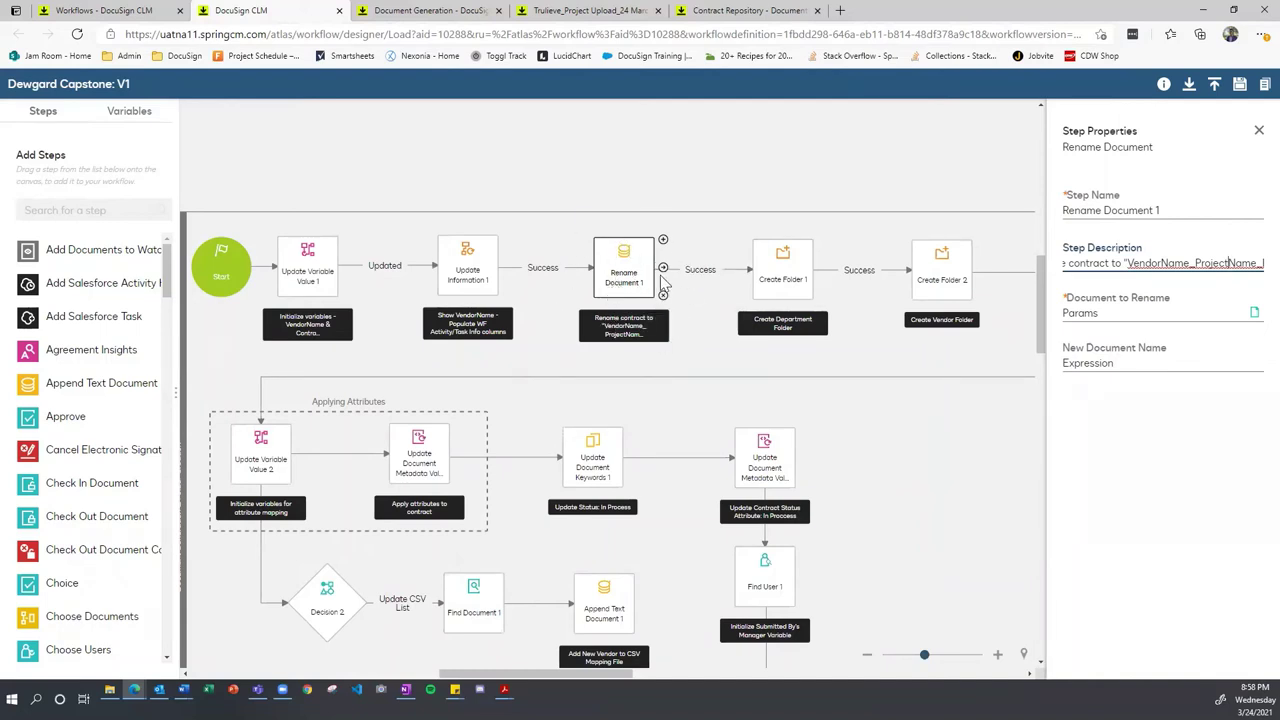
Step: Review the C# expression for the Rename Document 1 step's new document name and save it
{"action": "left_click", "coordinate": [1213, 397]}
{"action": "left_click", "coordinate": [1129, 366]}
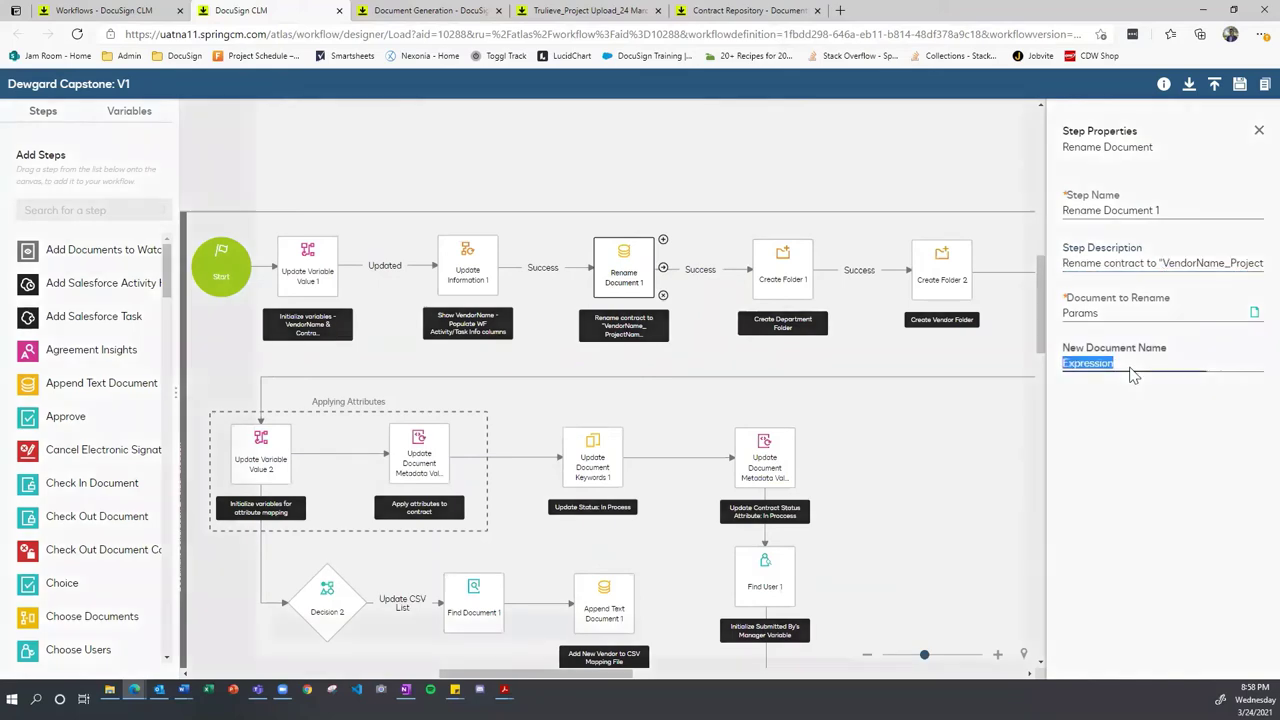
{"action": "left_click", "coordinate": [934, 628]}
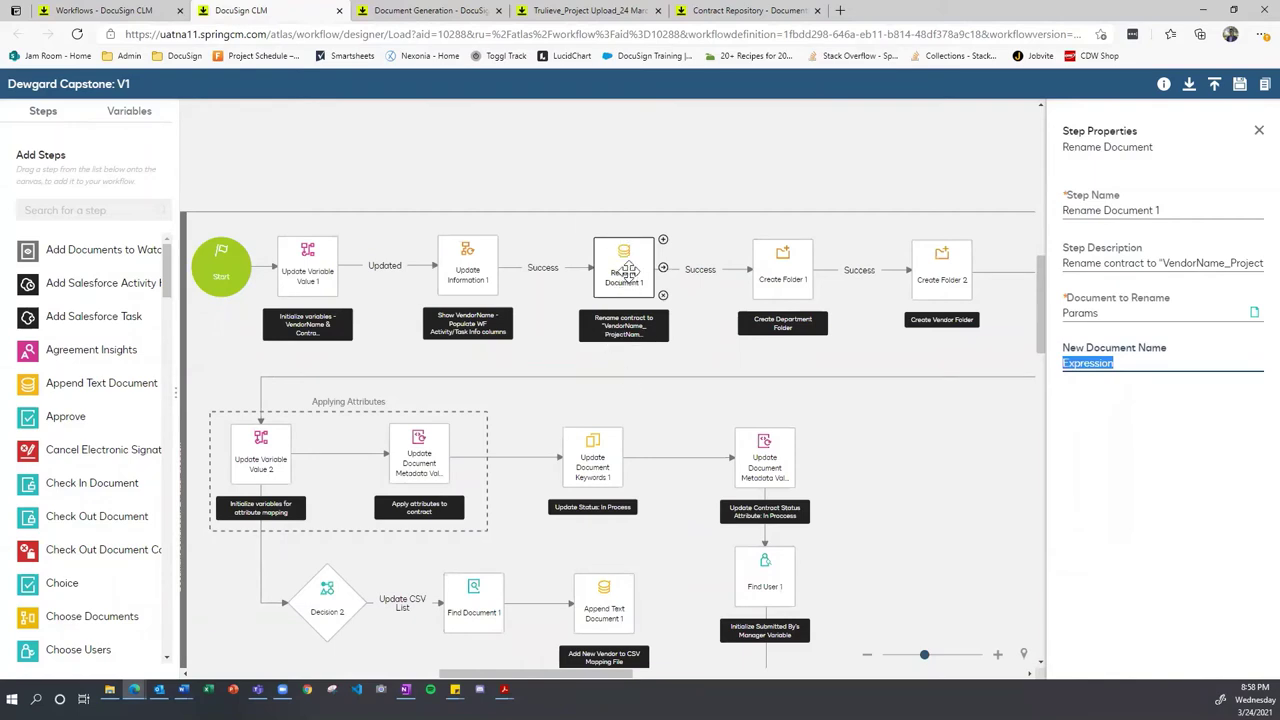
{"action": "left_click", "coordinate": [1225, 462]}
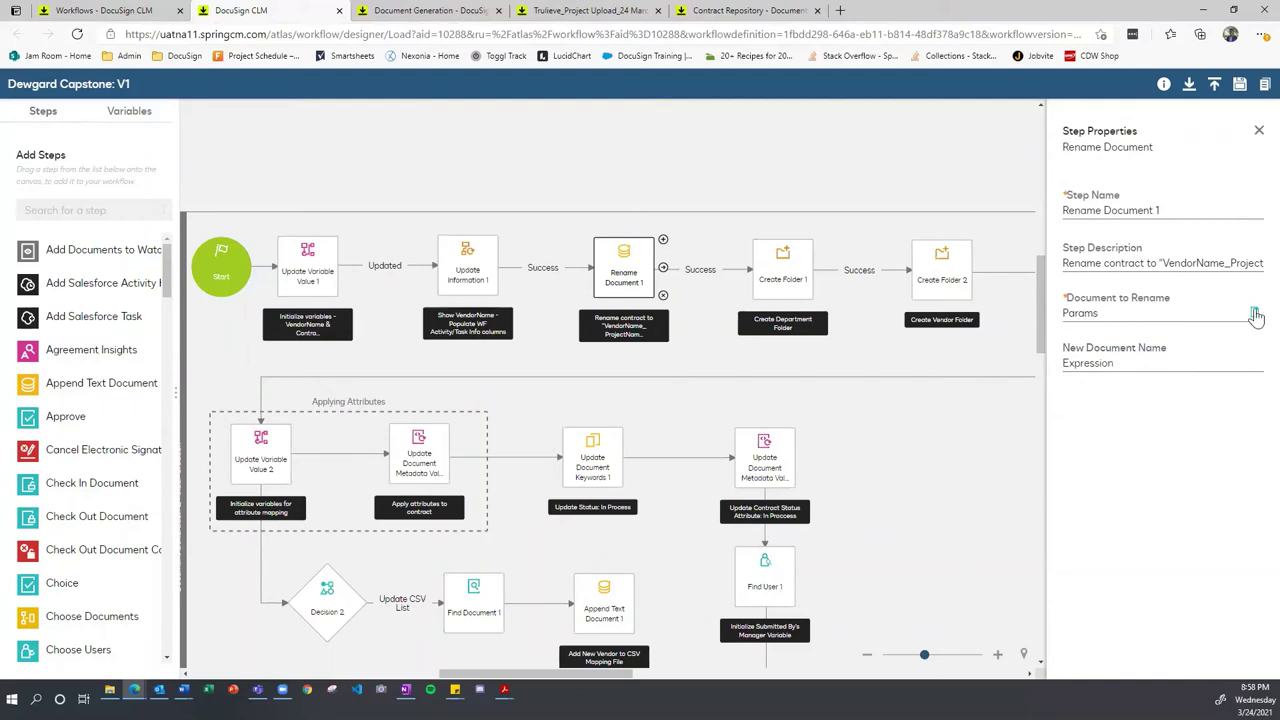
{"action": "left_click", "coordinate": [1113, 367]}
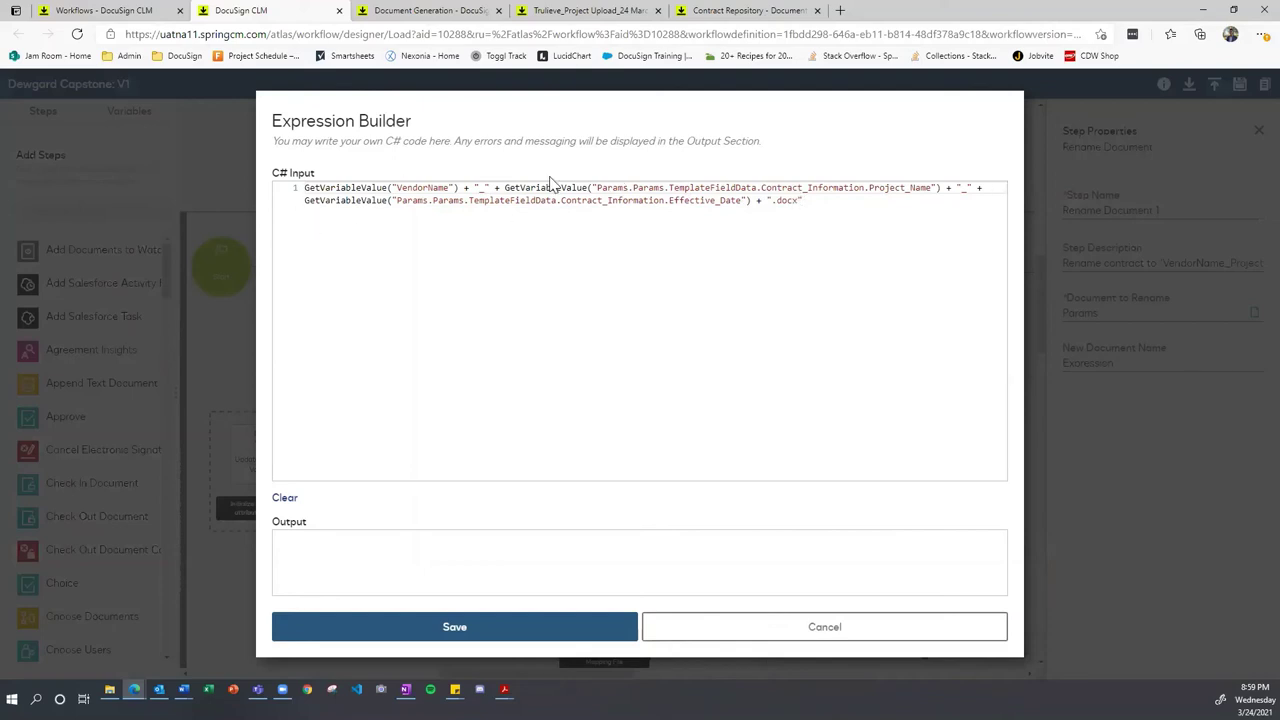
{"action": "left_click", "coordinate": [497, 630]}
Step: Switch to the document library and open The Dorian vendor folder within the Contract Repository's Legal folder
{"action": "scroll", "coordinate": [584, 398], "scroll_direction": "right", "scroll_amount": 5}
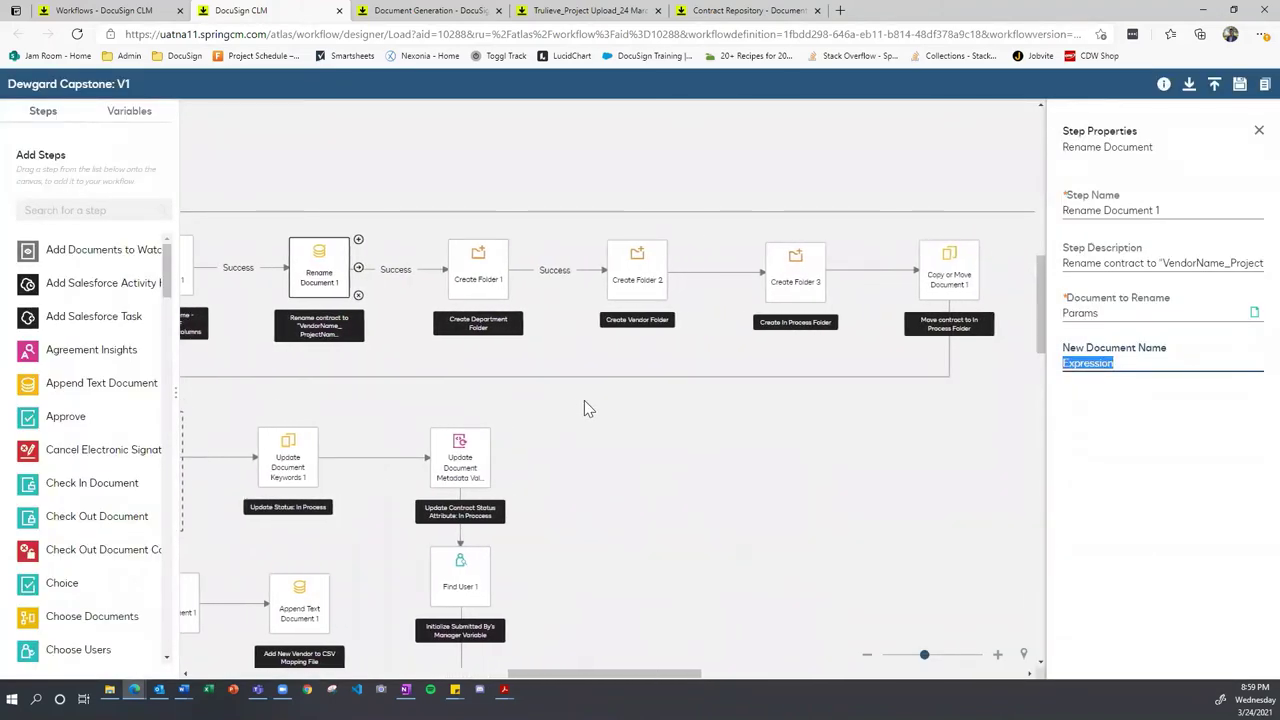
{"action": "left_click", "coordinate": [95, 12]}
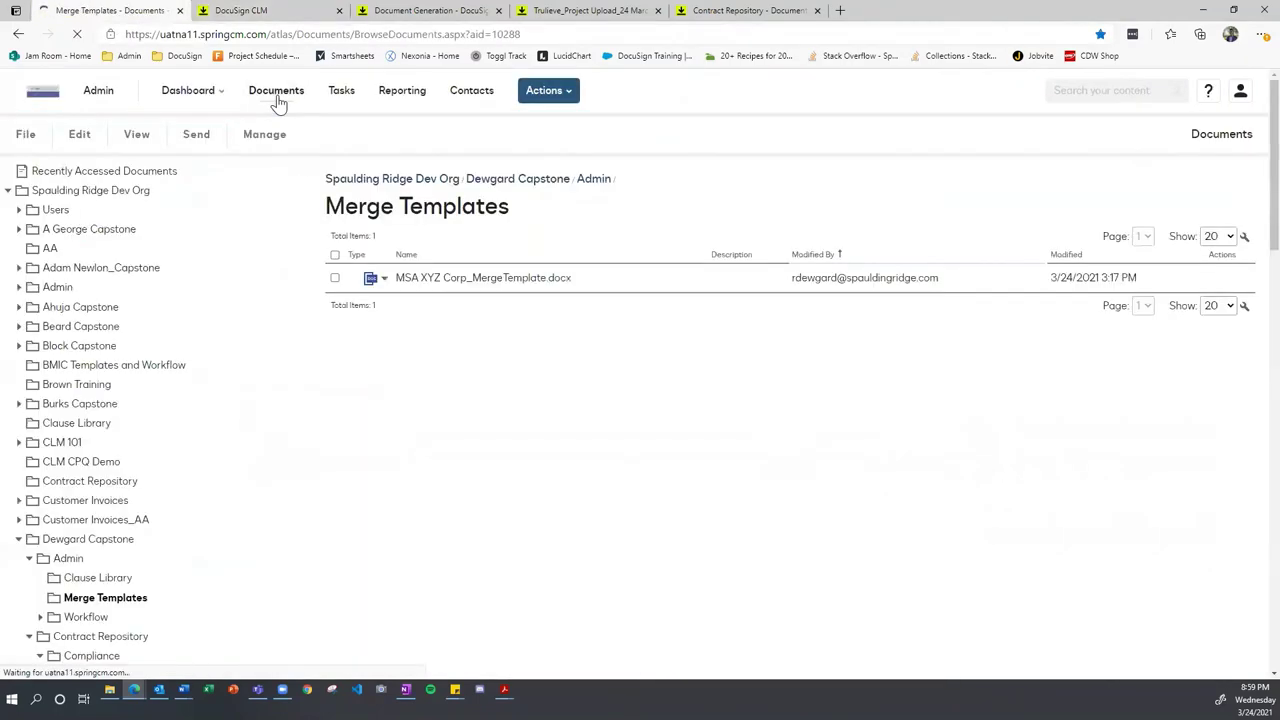
{"action": "scroll", "coordinate": [100, 390], "scroll_direction": "down", "scroll_amount": 2}
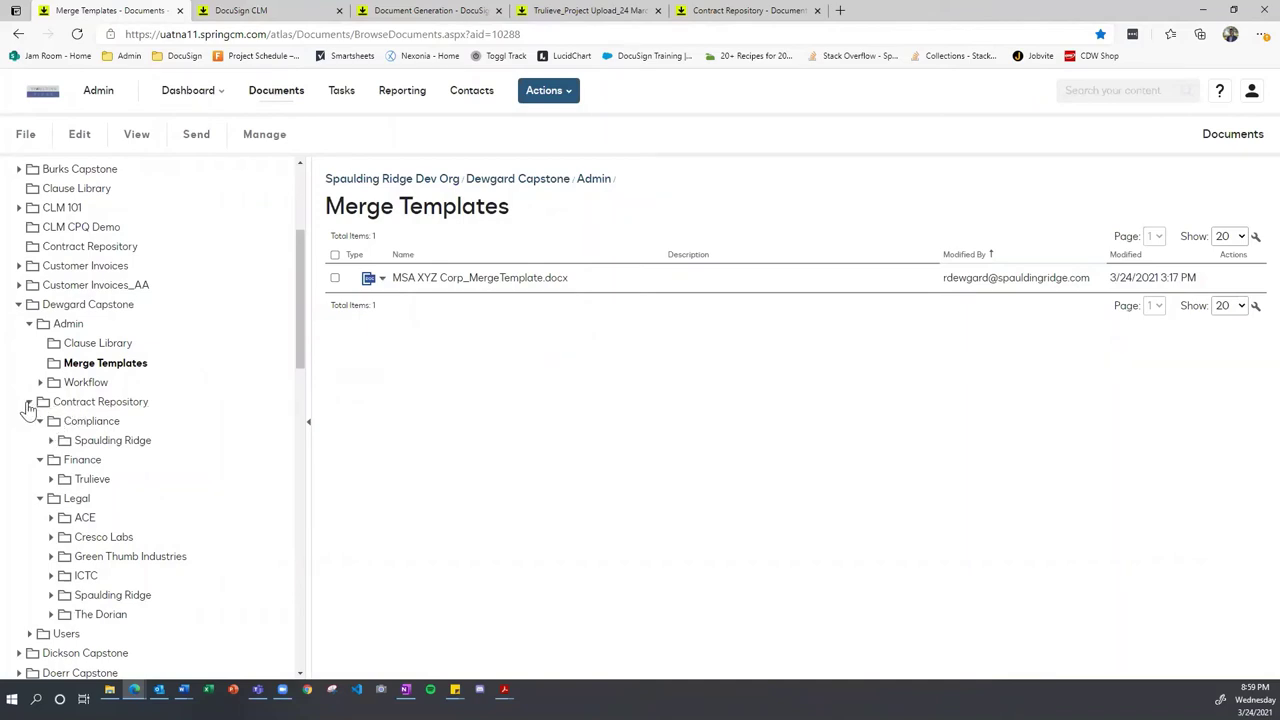
{"action": "scroll", "coordinate": [77, 410], "scroll_direction": "down", "scroll_amount": 1}
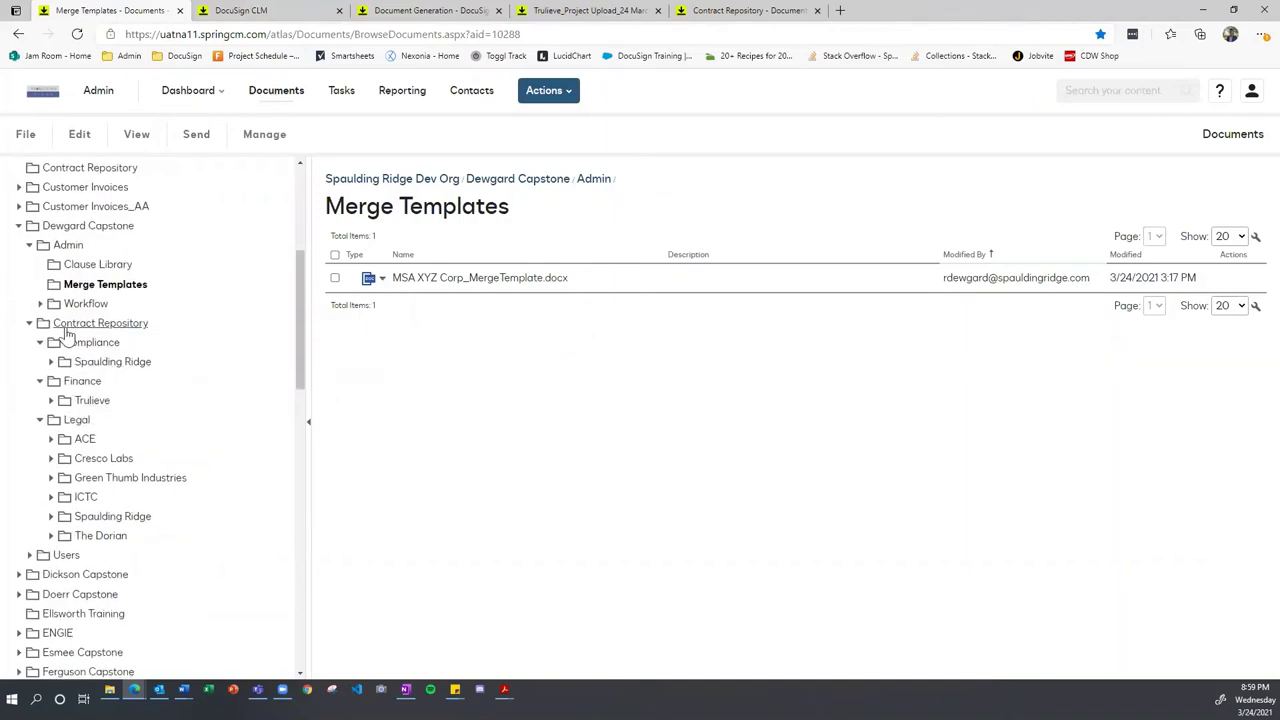
{"action": "left_click", "coordinate": [68, 333]}
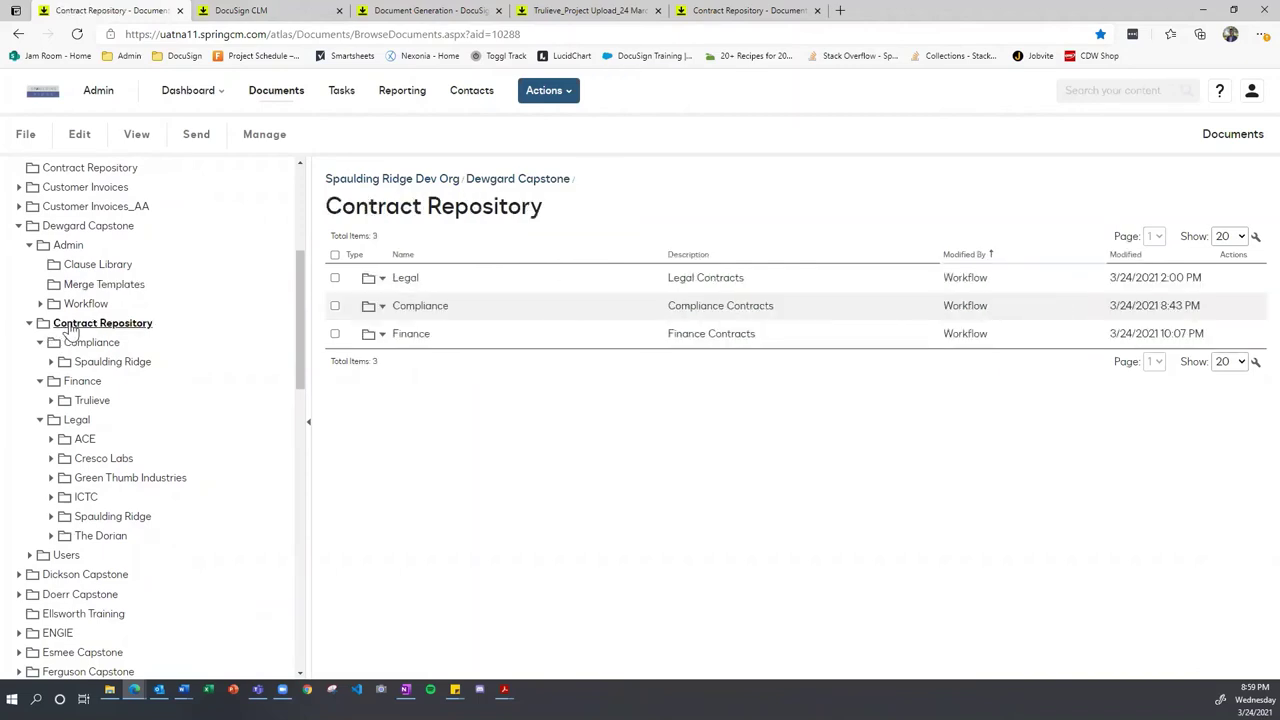
{"action": "left_click", "coordinate": [423, 345]}
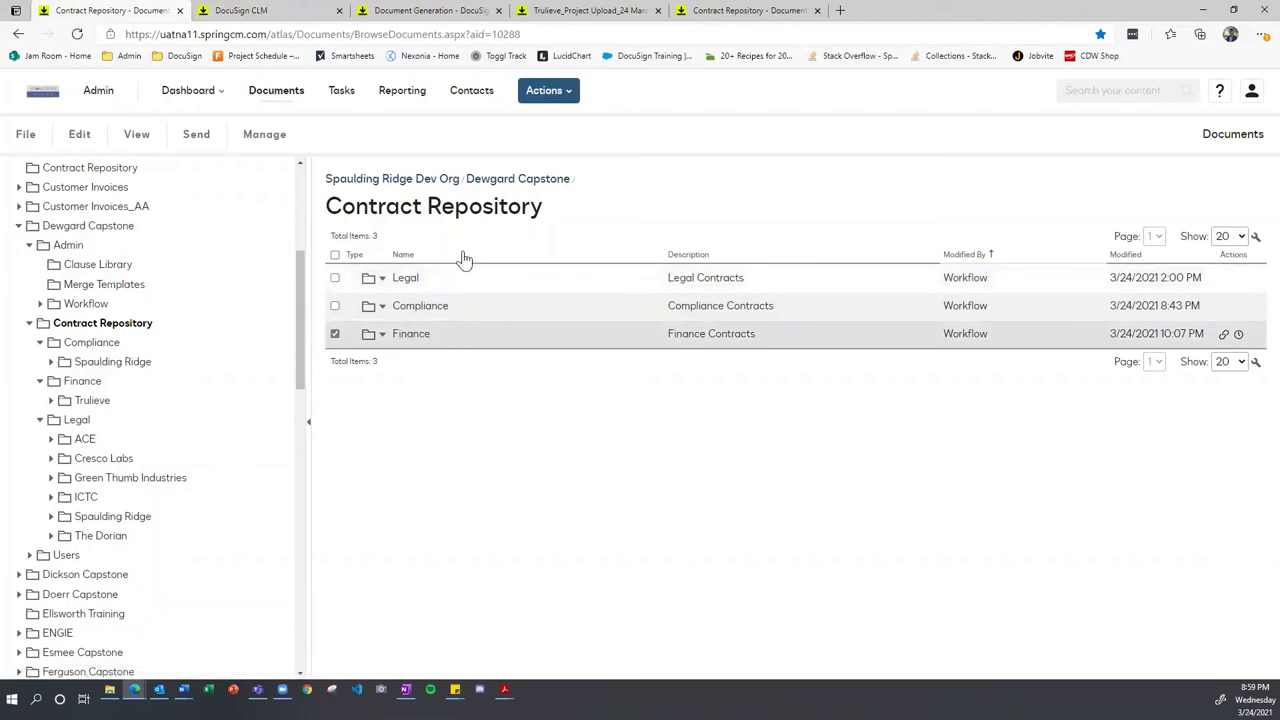
{"action": "left_click", "coordinate": [404, 281]}
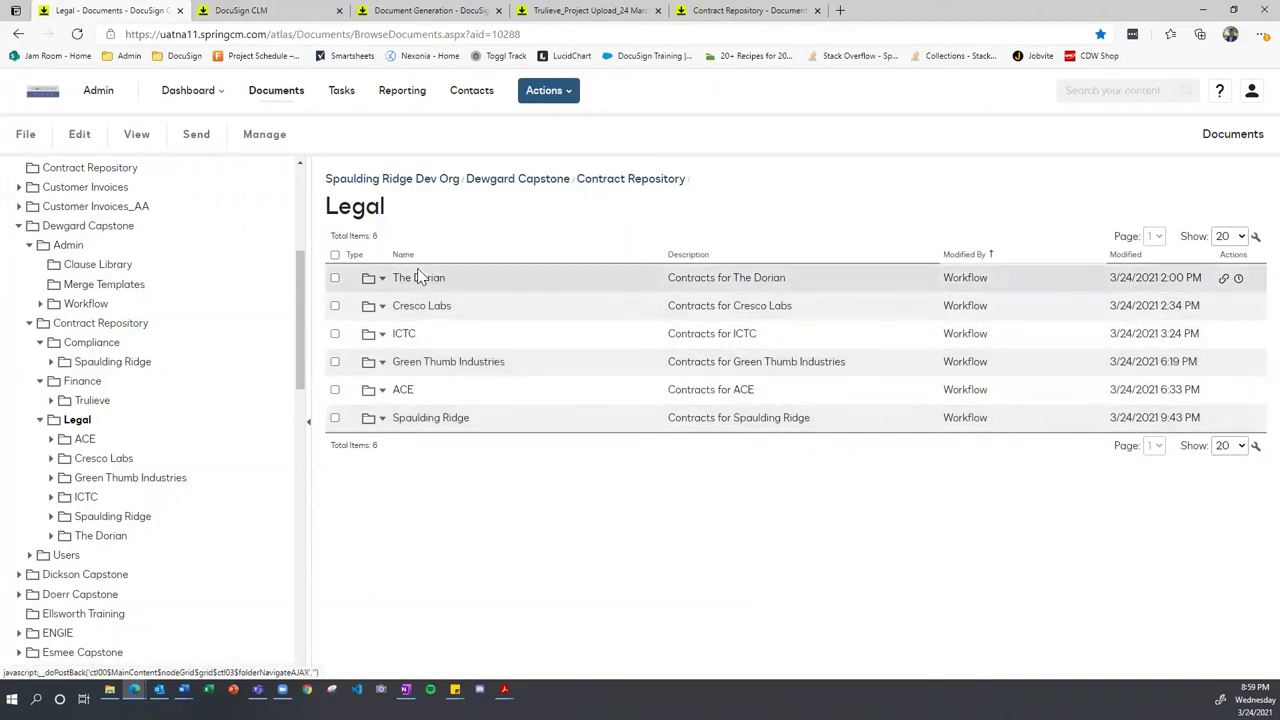
{"action": "left_click", "coordinate": [419, 282]}
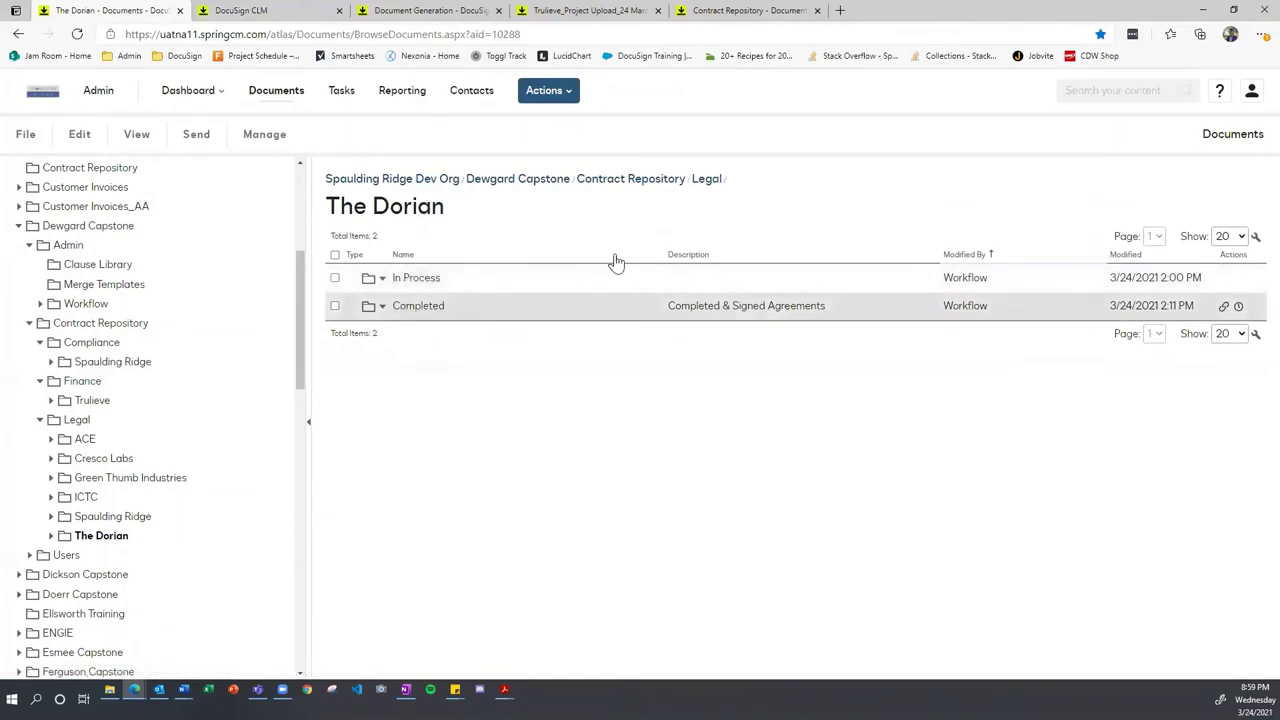
Step: Go up to the Legal folder, return to the workflow designer and close the Contract Repository browser tab
{"action": "left_click", "coordinate": [706, 179]}
{"action": "left_click", "coordinate": [590, 10]}
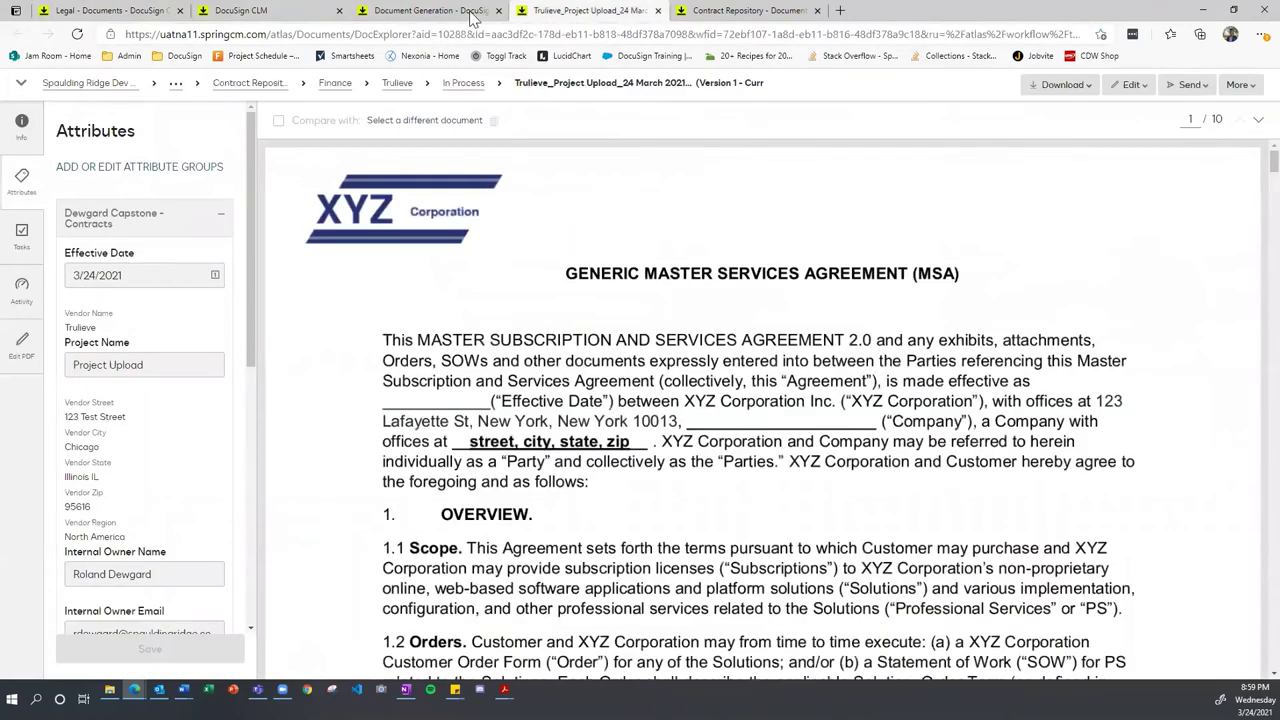
{"action": "left_click", "coordinate": [430, 10]}
{"action": "left_click", "coordinate": [710, 10]}
{"action": "left_click", "coordinate": [270, 10]}
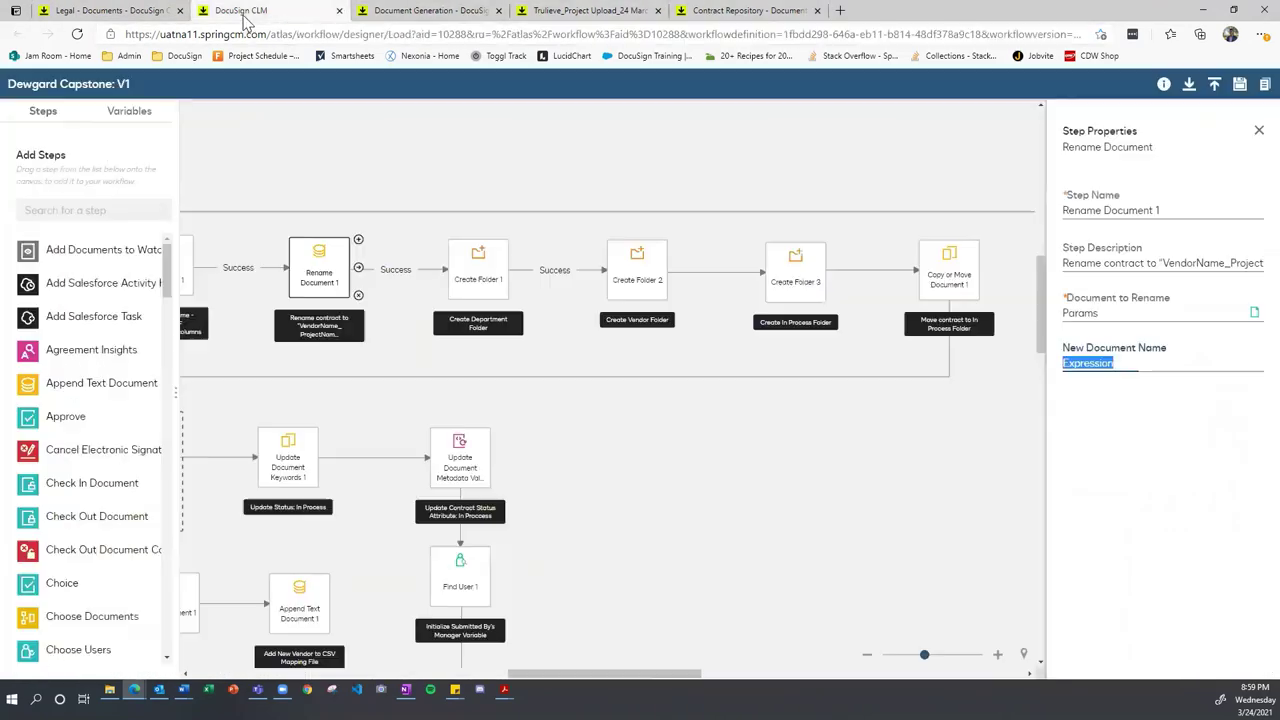
{"action": "left_click", "coordinate": [817, 10]}
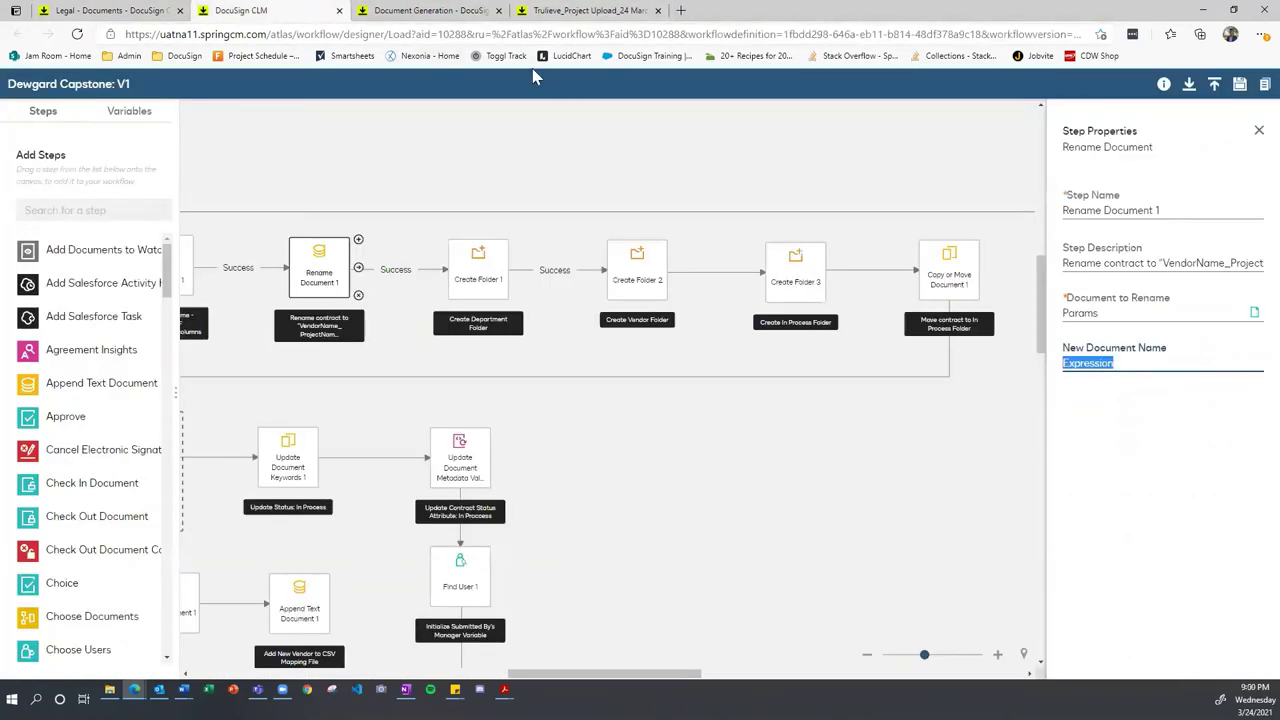
Step: Examine the properties of the Create Folder 1, Create Folder 2, Create Folder 3 and Copy or Move Document 1 steps
{"action": "left_click", "coordinate": [483, 255]}
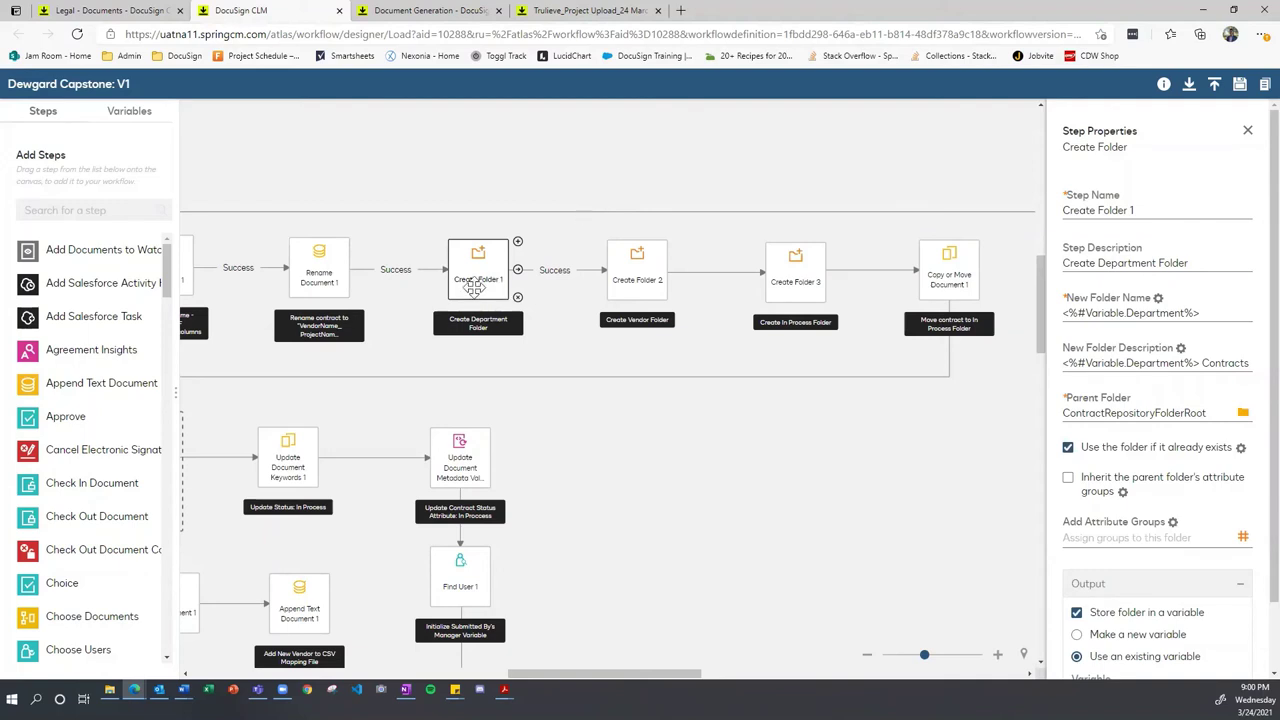
{"action": "left_click_drag", "start_coordinate": [517, 269], "coordinate": [818, 289]}
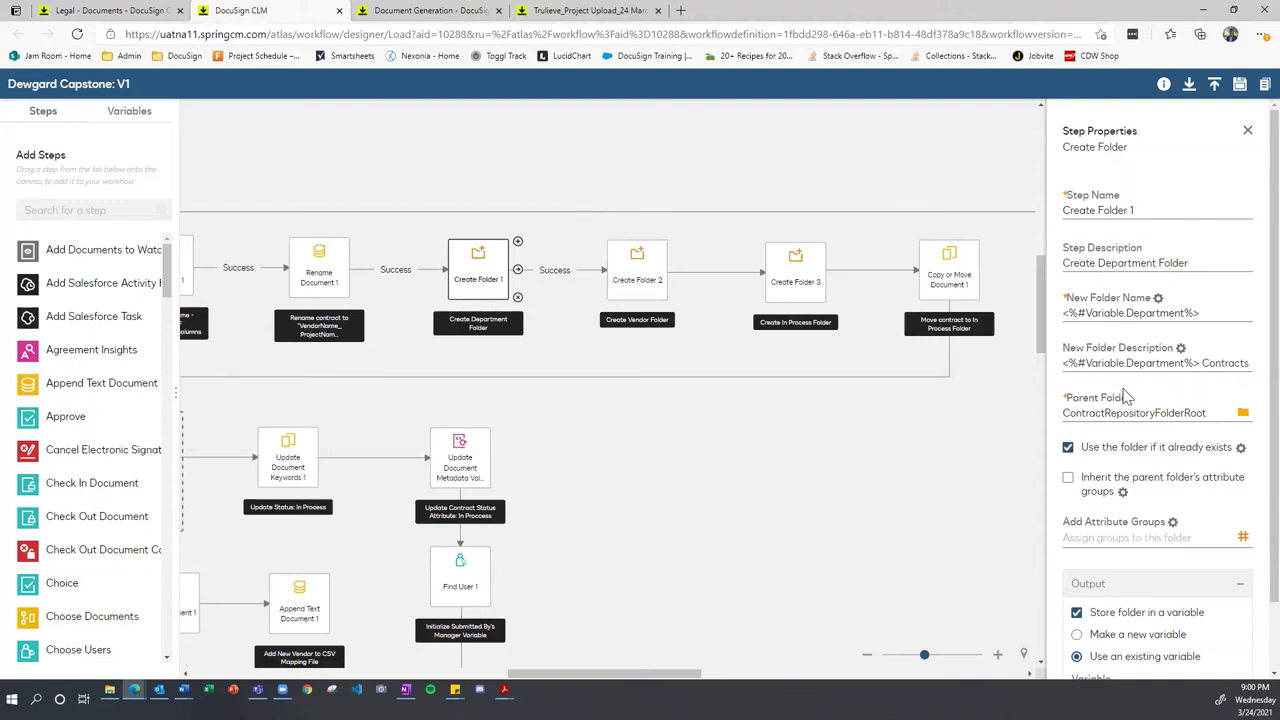
{"action": "left_click", "coordinate": [625, 284]}
{"action": "scroll", "coordinate": [1128, 362], "scroll_direction": "down", "scroll_amount": 1}
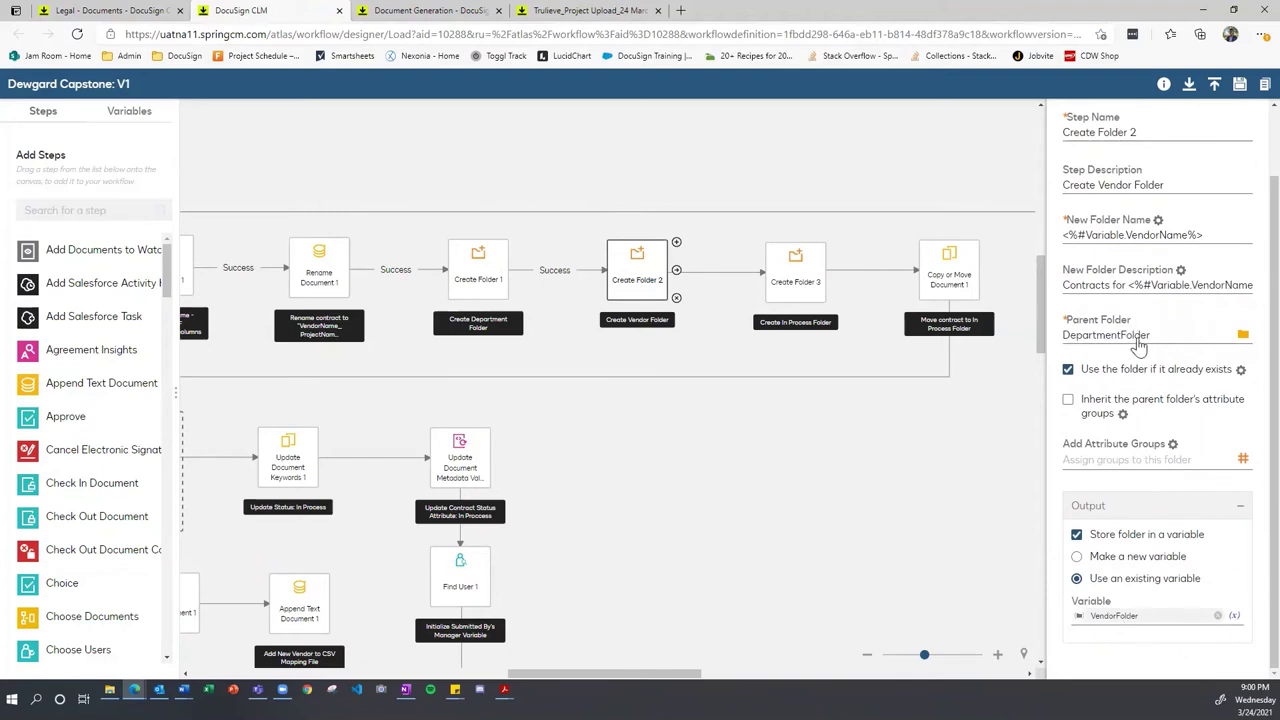
{"action": "left_click", "coordinate": [778, 275]}
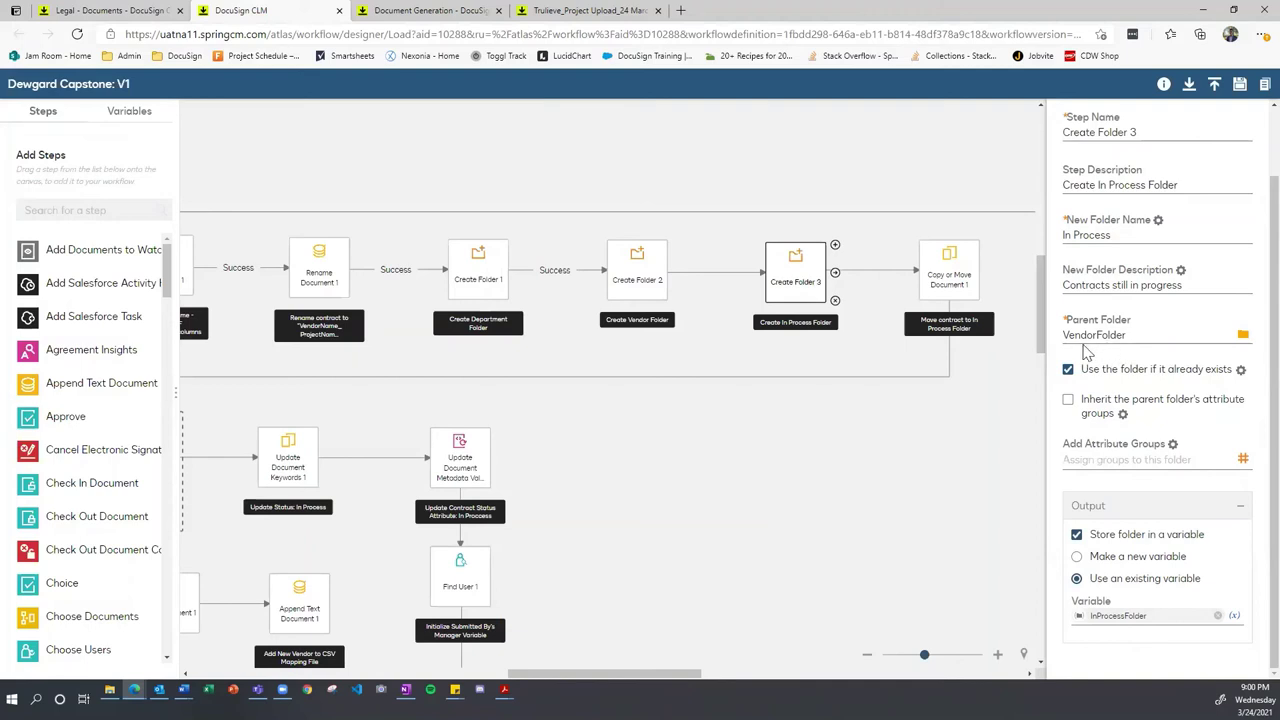
{"action": "left_click", "coordinate": [944, 270]}
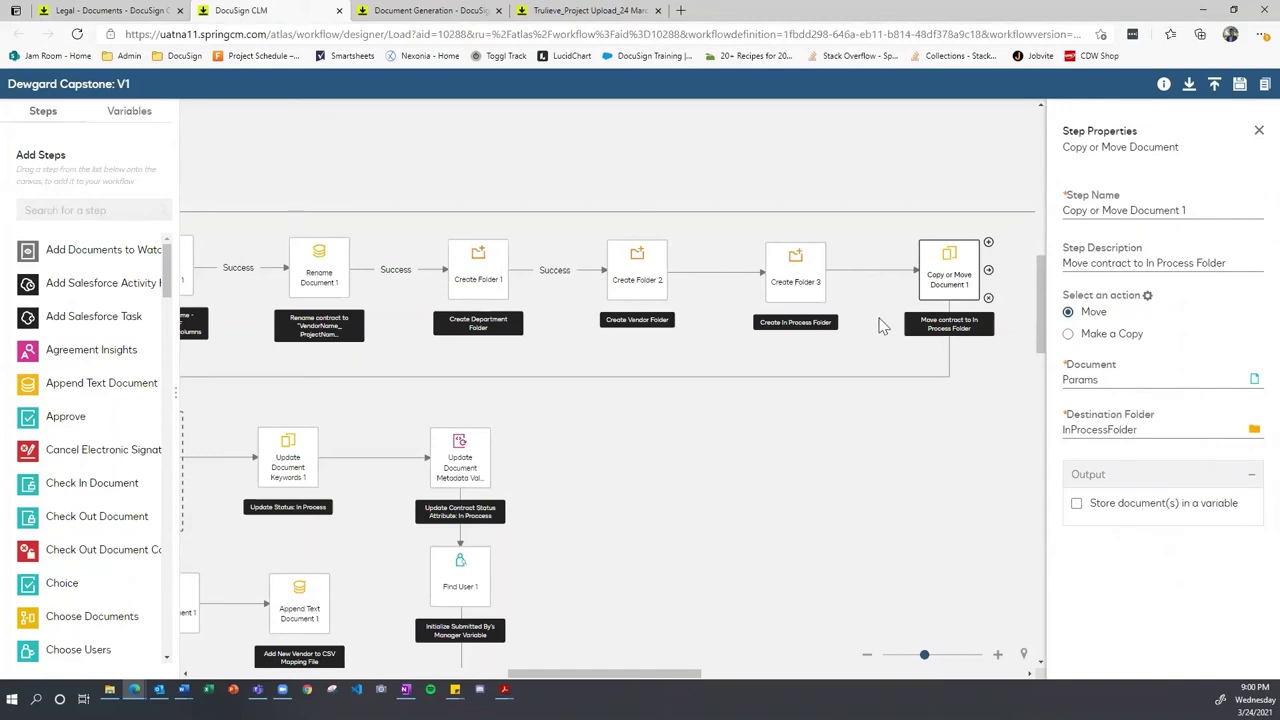
Step: Open the Update Variable Value 2 step and start a new variable to view the available variable types
{"action": "scroll", "coordinate": [880, 325], "scroll_direction": "down", "scroll_amount": 2}
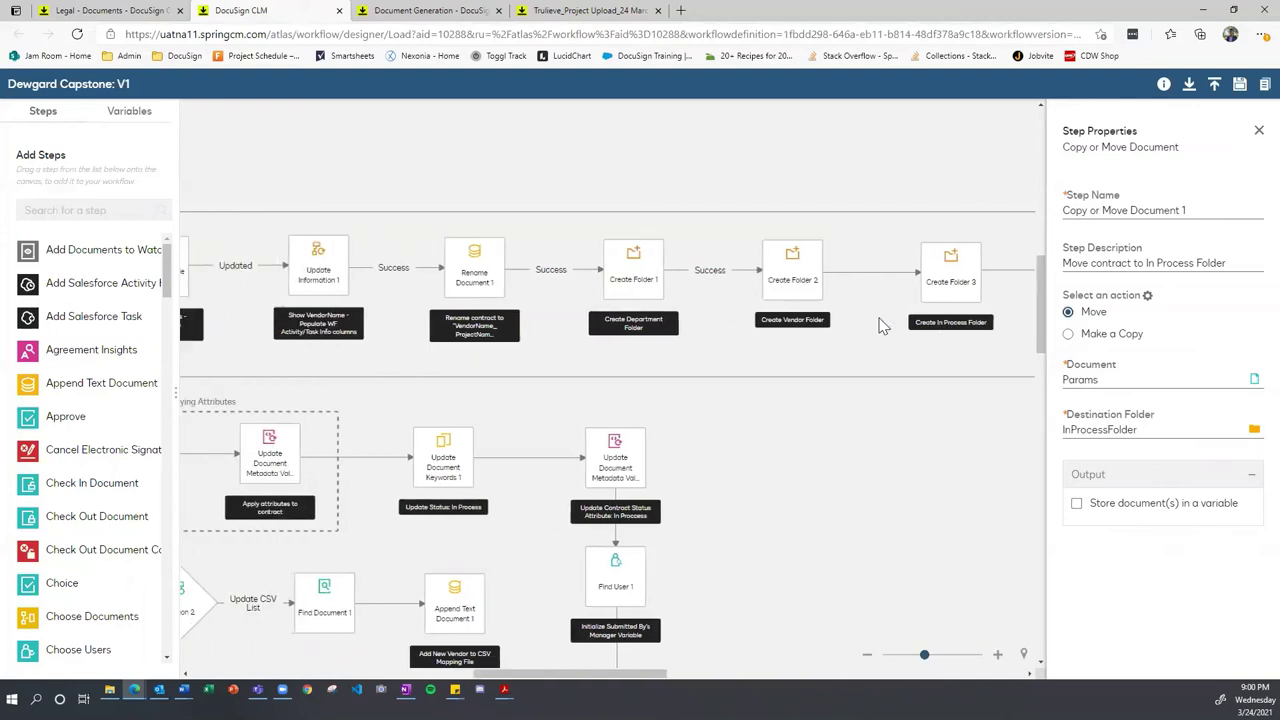
{"action": "scroll", "coordinate": [880, 325], "scroll_direction": "up", "scroll_amount": 2}
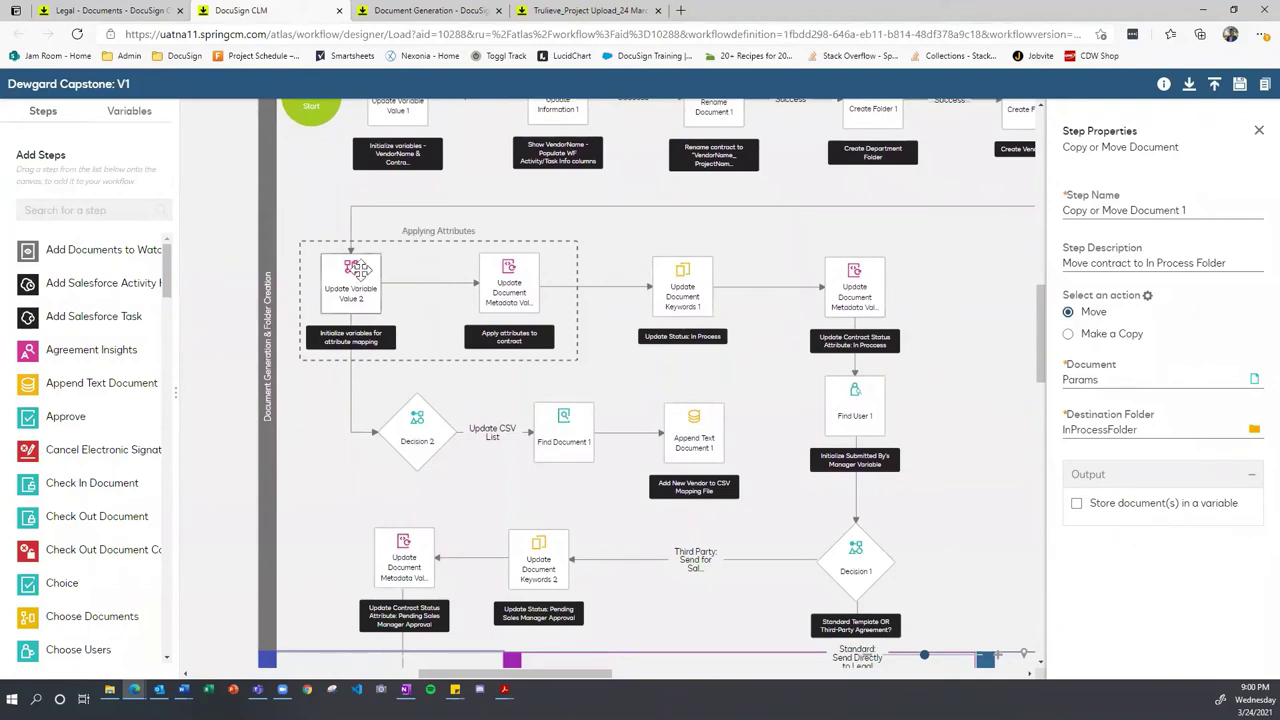
{"action": "left_click", "coordinate": [352, 272]}
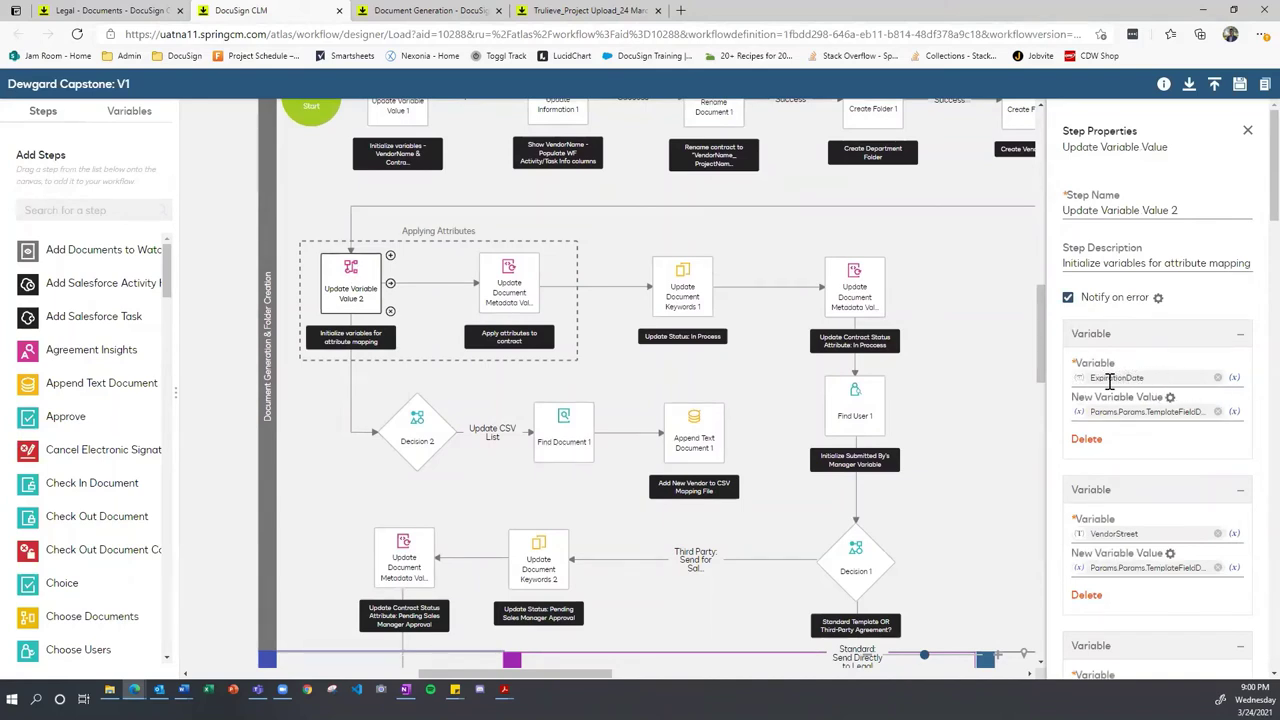
{"action": "left_click", "coordinate": [122, 112]}
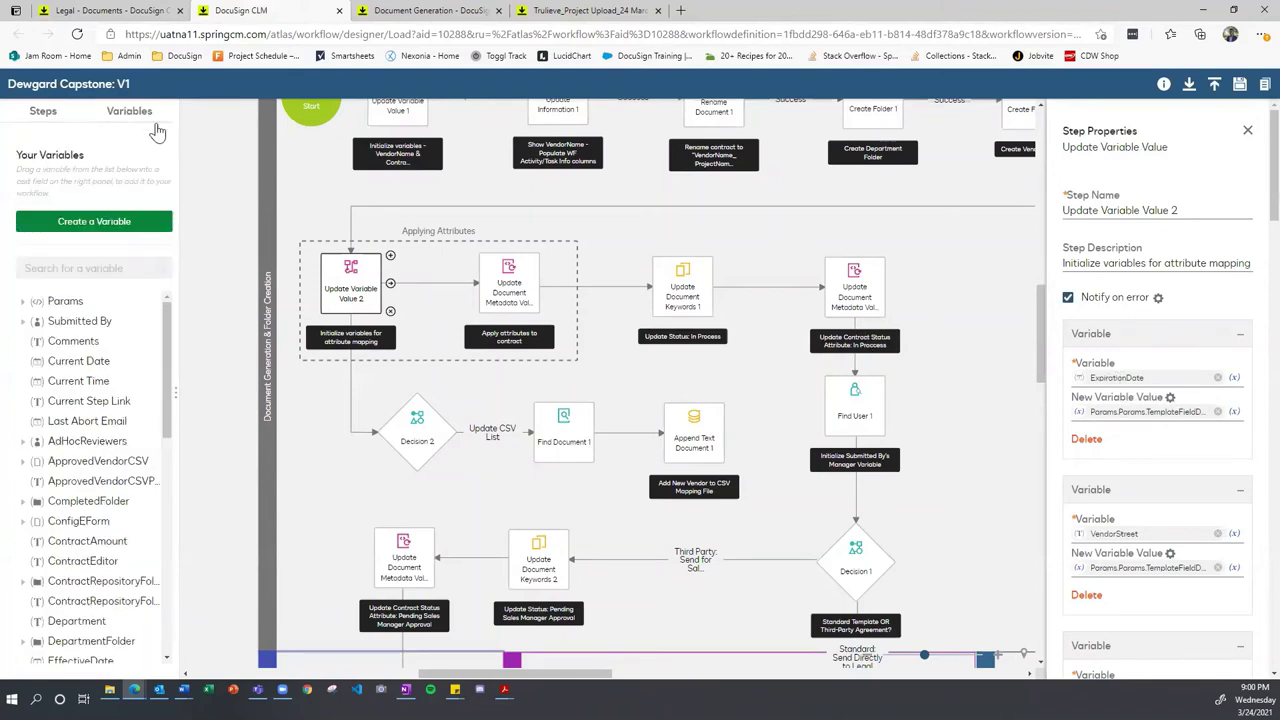
{"action": "left_click", "coordinate": [94, 222]}
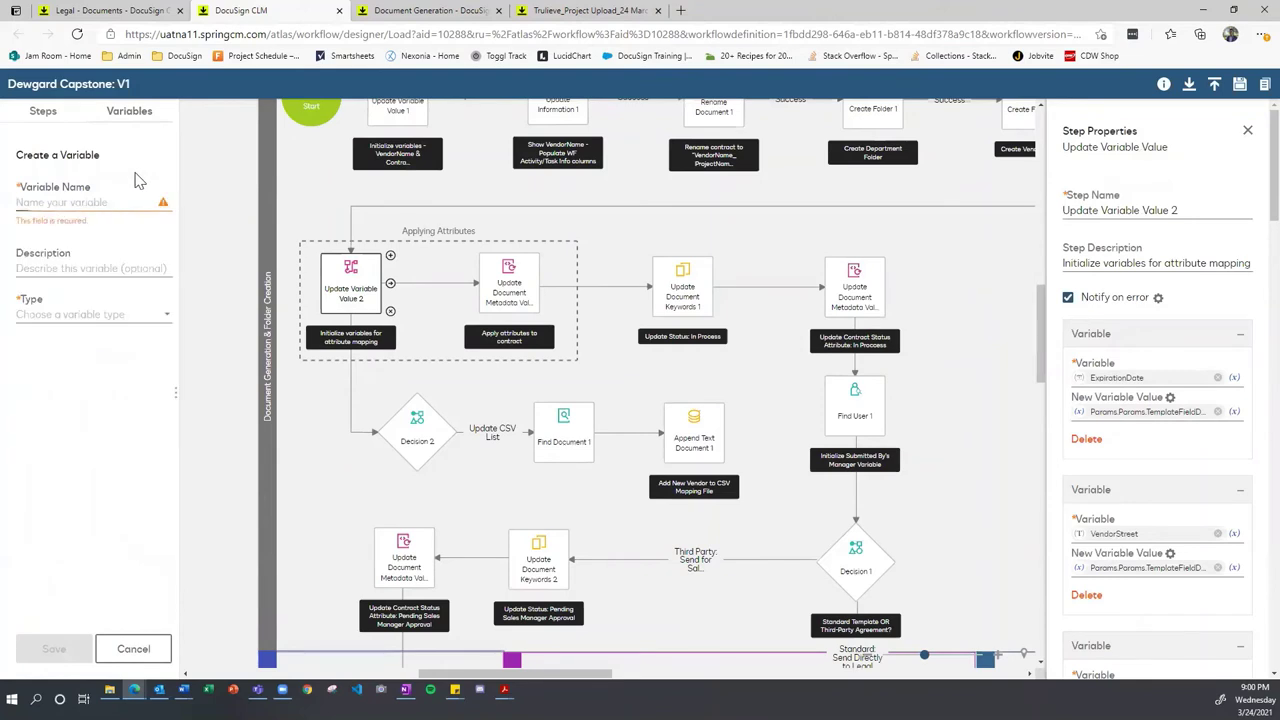
{"action": "left_click", "coordinate": [104, 316]}
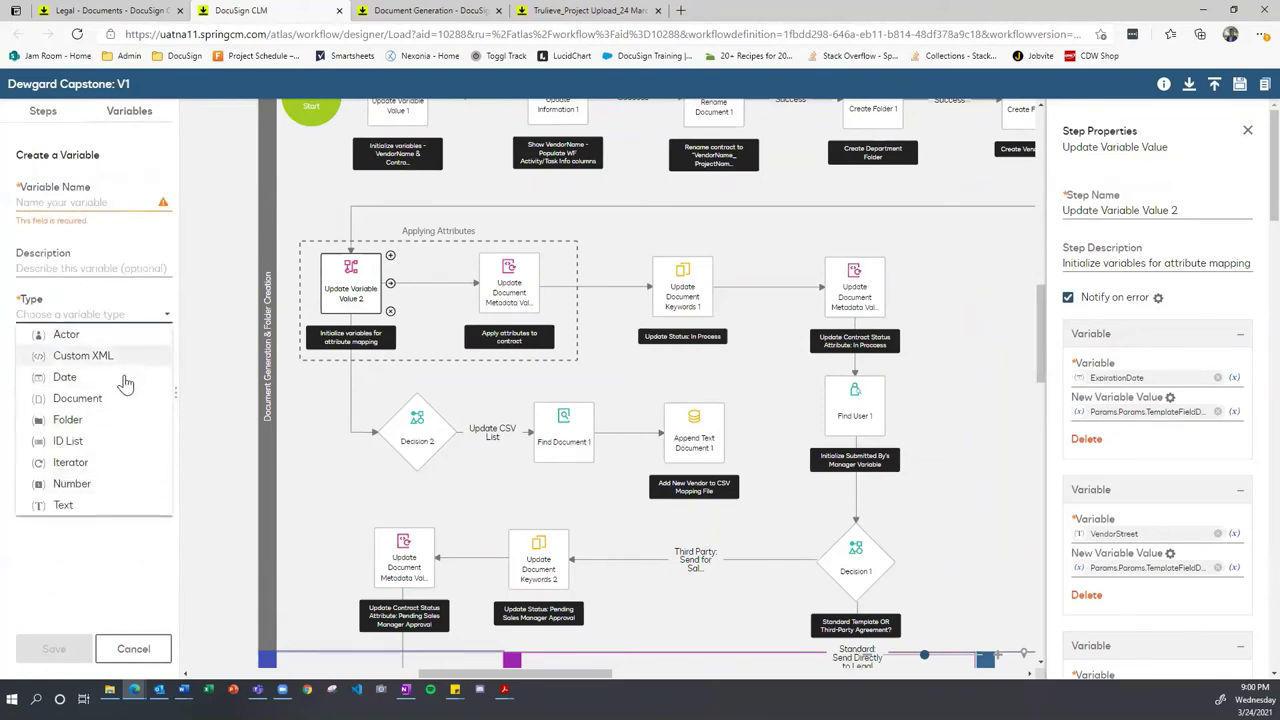
{"action": "key", "text": "Escape"}
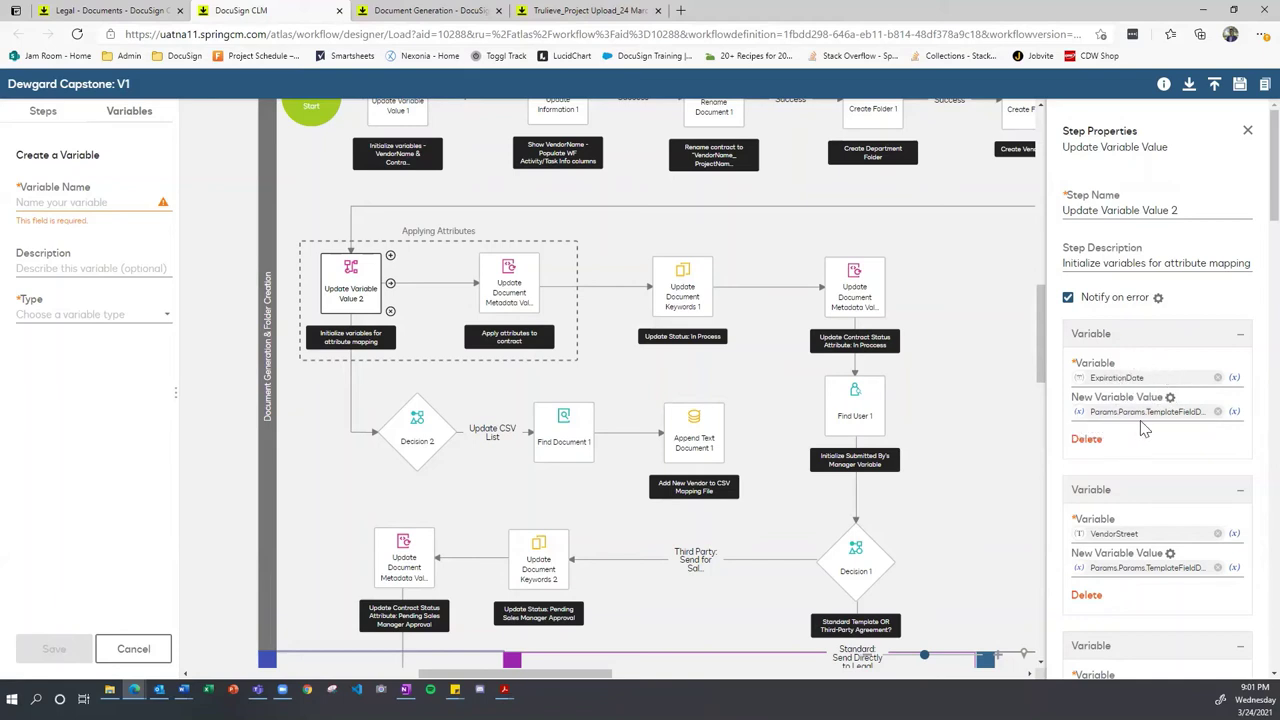
Step: Review all variable assignments in the Update Variable Value 2 step, from ExpirationDate through OtherPaymentTerms
{"action": "scroll", "coordinate": [1148, 368], "scroll_direction": "down", "scroll_amount": 2}
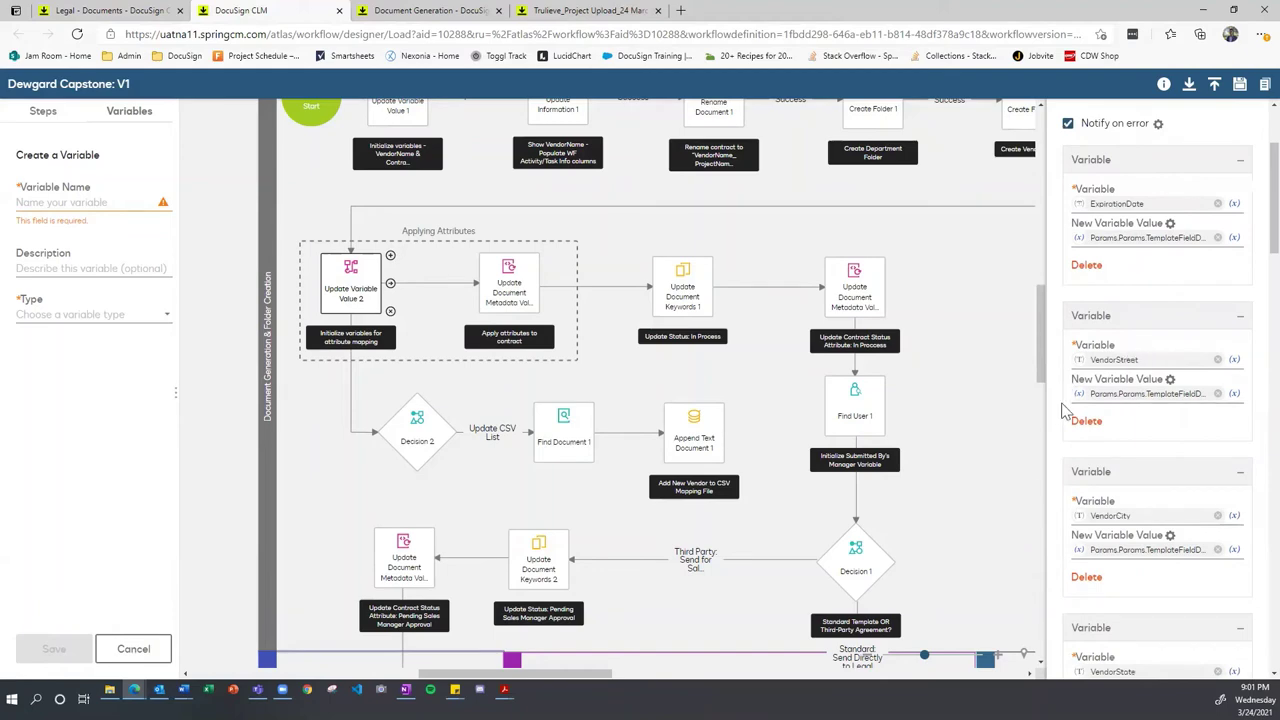
{"action": "scroll", "coordinate": [1123, 534], "scroll_direction": "down", "scroll_amount": 7}
{"action": "scroll", "coordinate": [1131, 521], "scroll_direction": "down", "scroll_amount": 8}
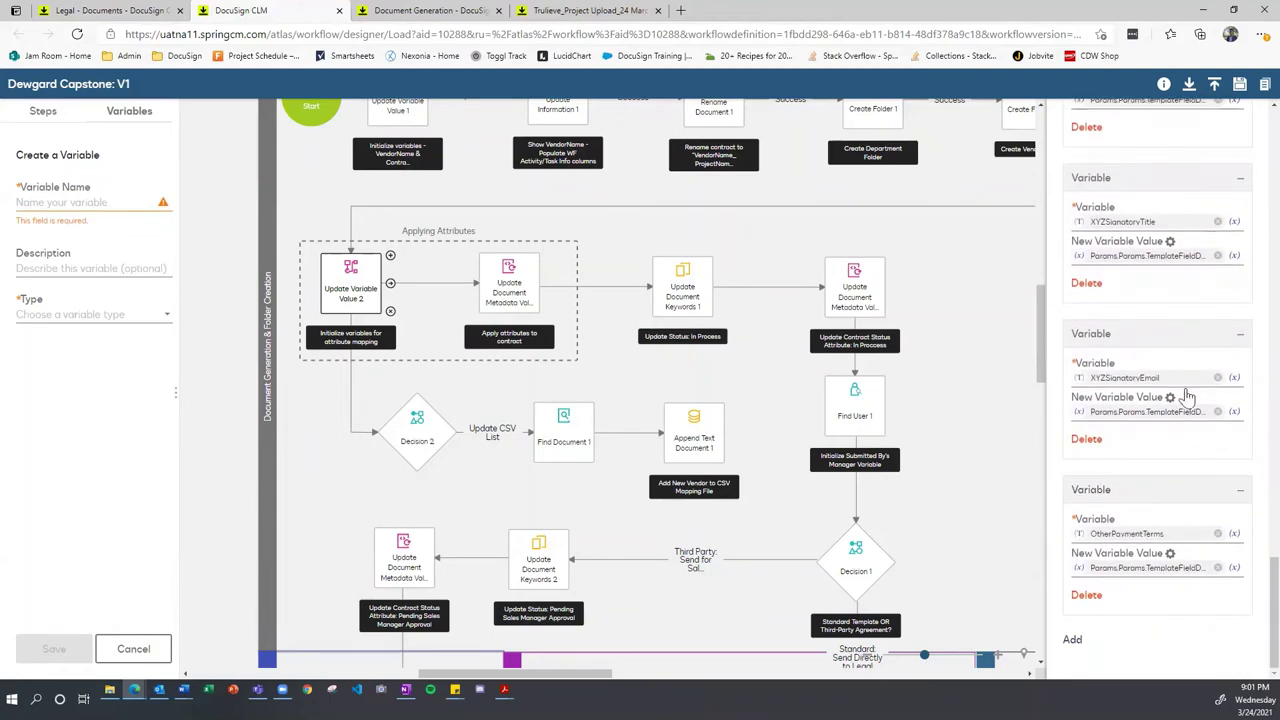
{"action": "scroll", "coordinate": [1180, 308], "scroll_direction": "up", "scroll_amount": 15}
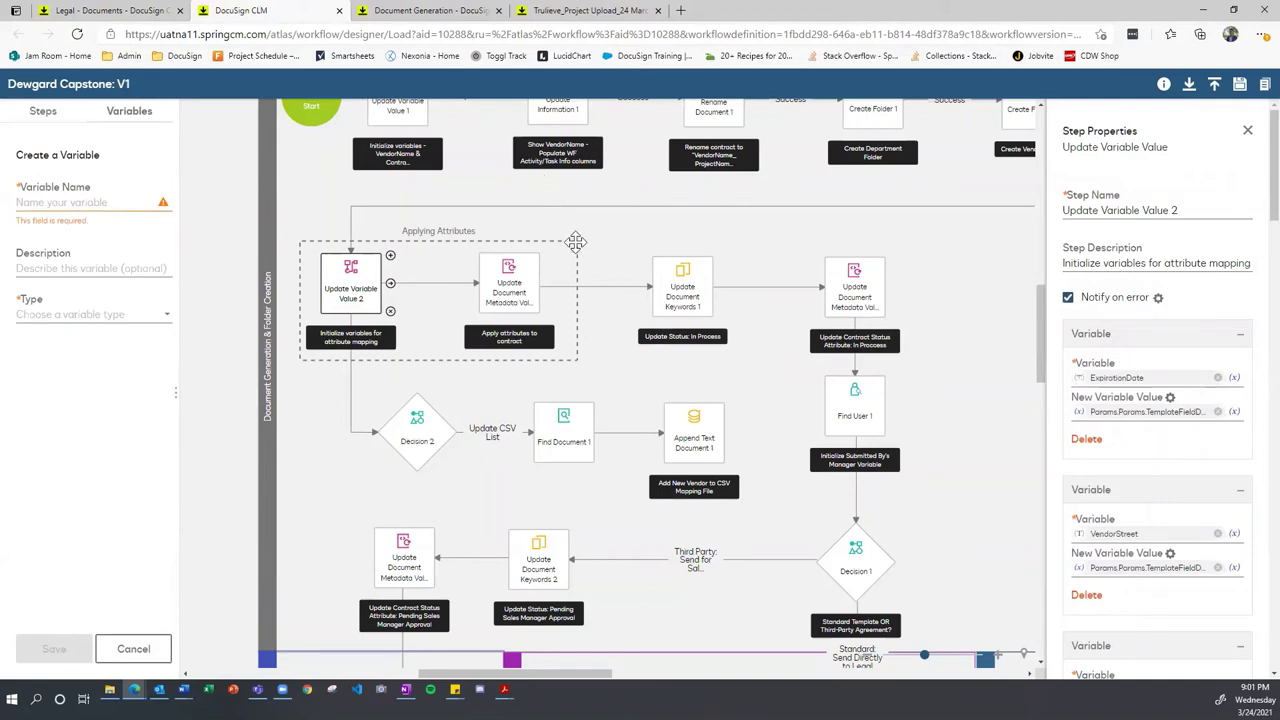
Step: Open the Update Document Metadata Value 1 step and view the attributes on the Trulieve Project Upload contract for comparison
{"action": "left_click", "coordinate": [505, 275]}
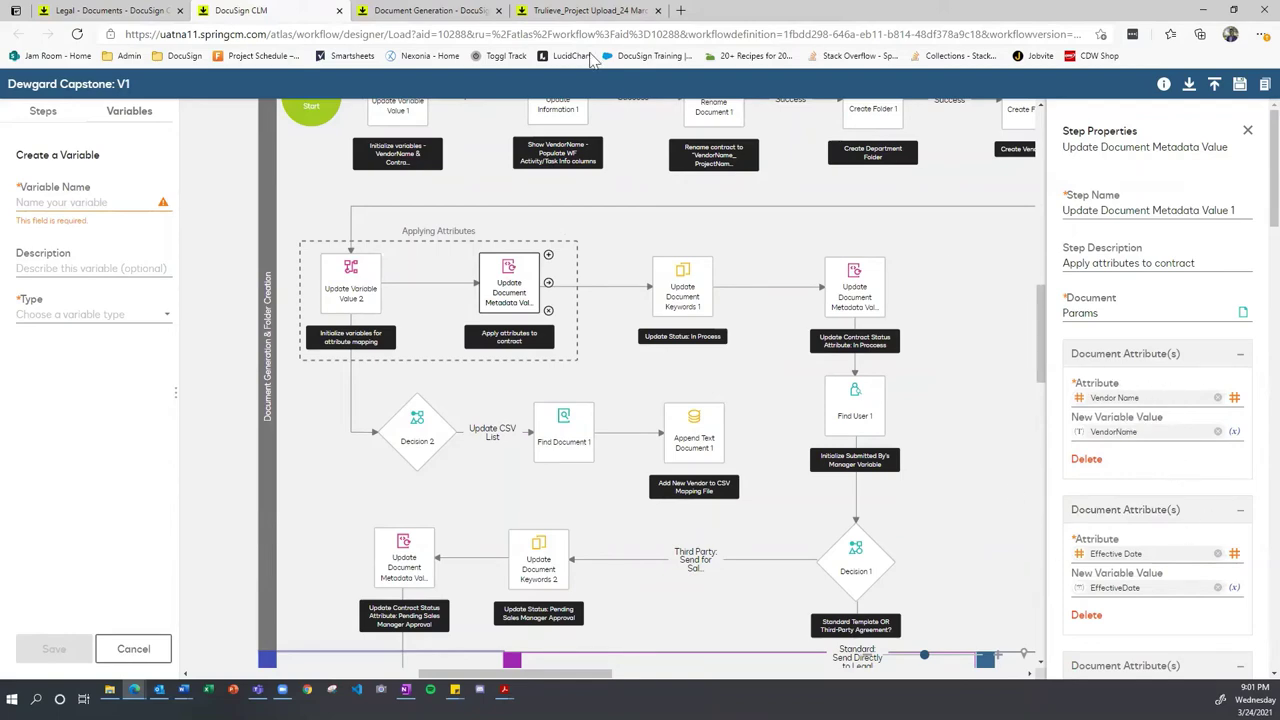
{"action": "left_click", "coordinate": [572, 12]}
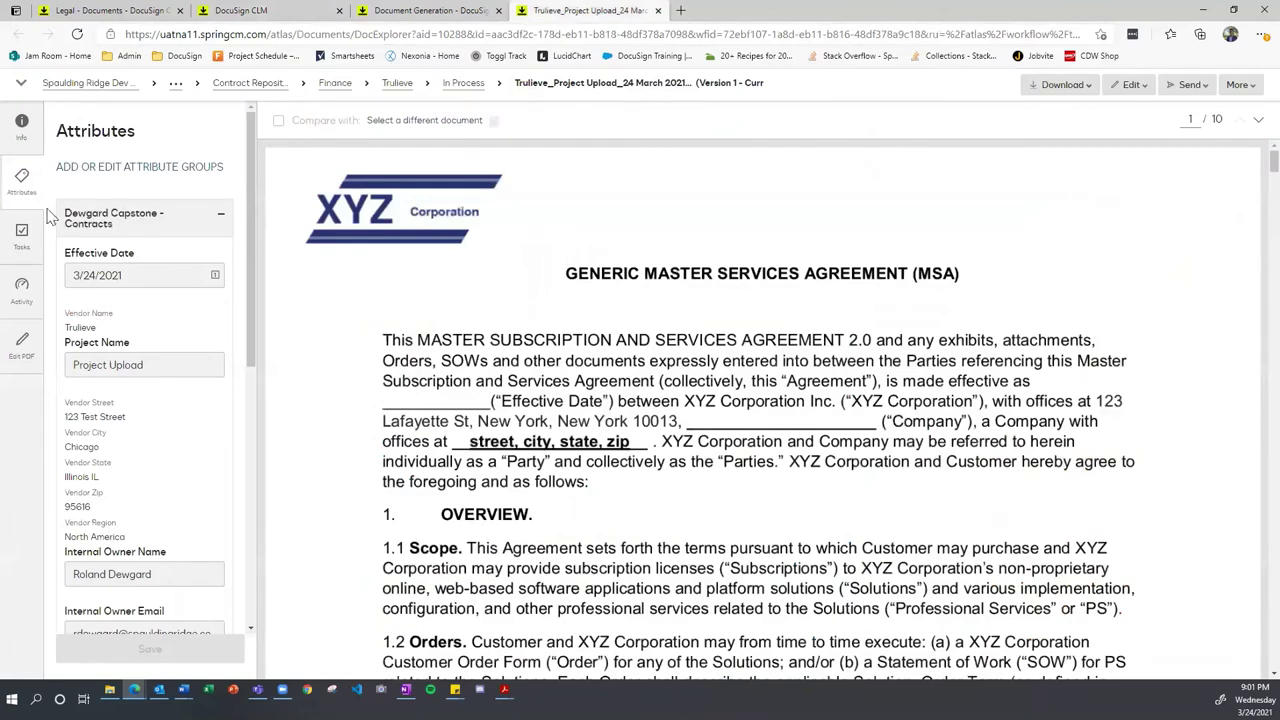
{"action": "scroll", "coordinate": [135, 437], "scroll_direction": "down", "scroll_amount": 2}
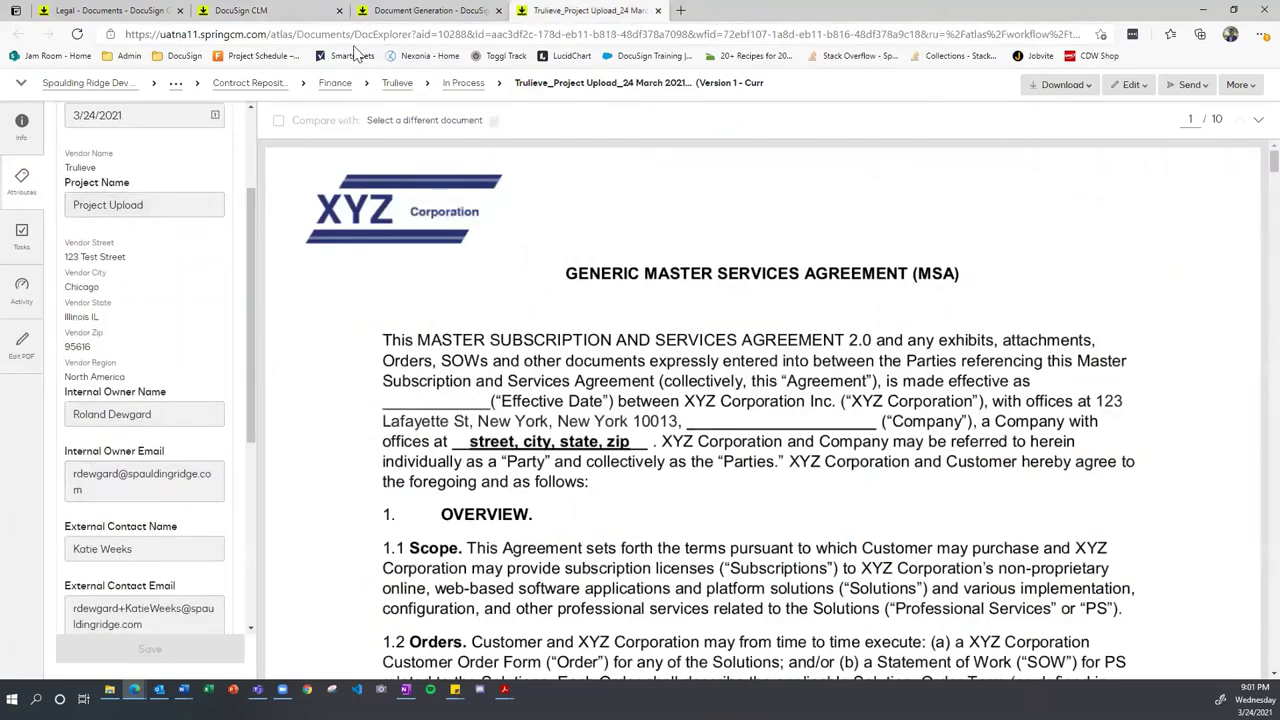
{"action": "left_click", "coordinate": [281, 12]}
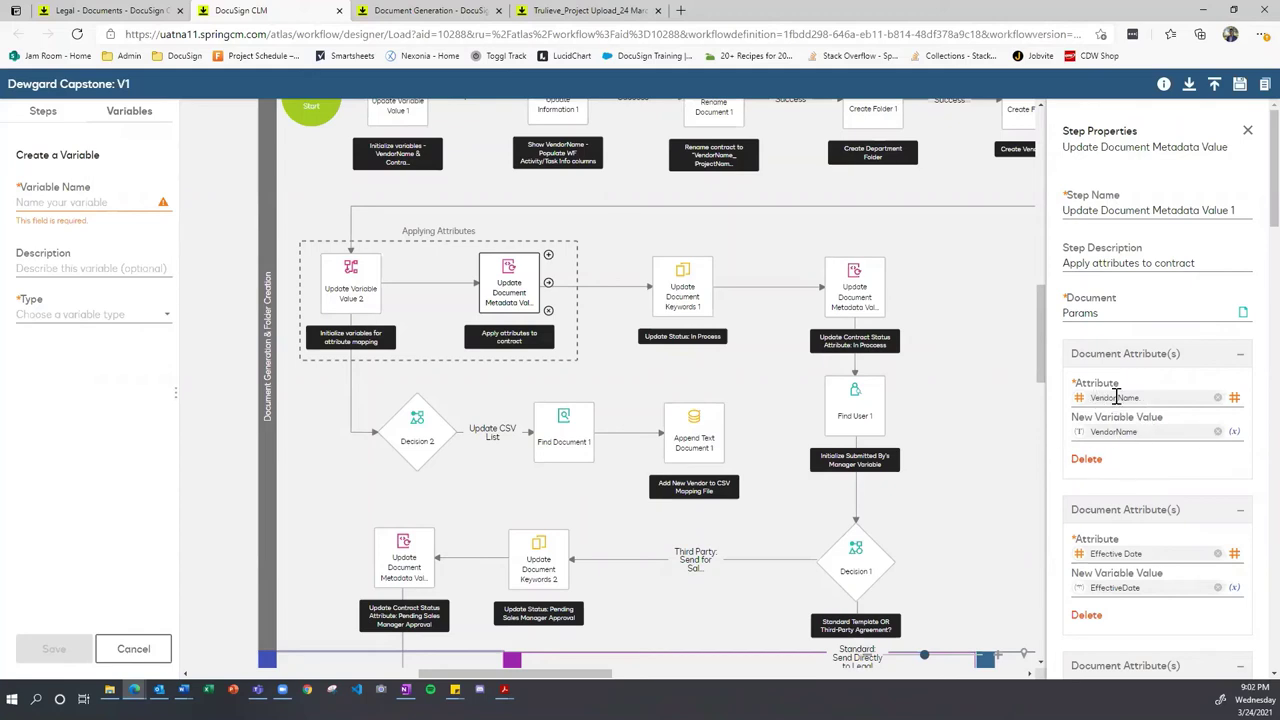
Step: Review the attribute-to-variable mappings in Update Document Metadata Value 1 and check them against the Trulieve contract's attributes
{"action": "scroll", "coordinate": [1120, 400], "scroll_direction": "down", "scroll_amount": 5}
{"action": "scroll", "coordinate": [1172, 375], "scroll_direction": "down", "scroll_amount": 10}
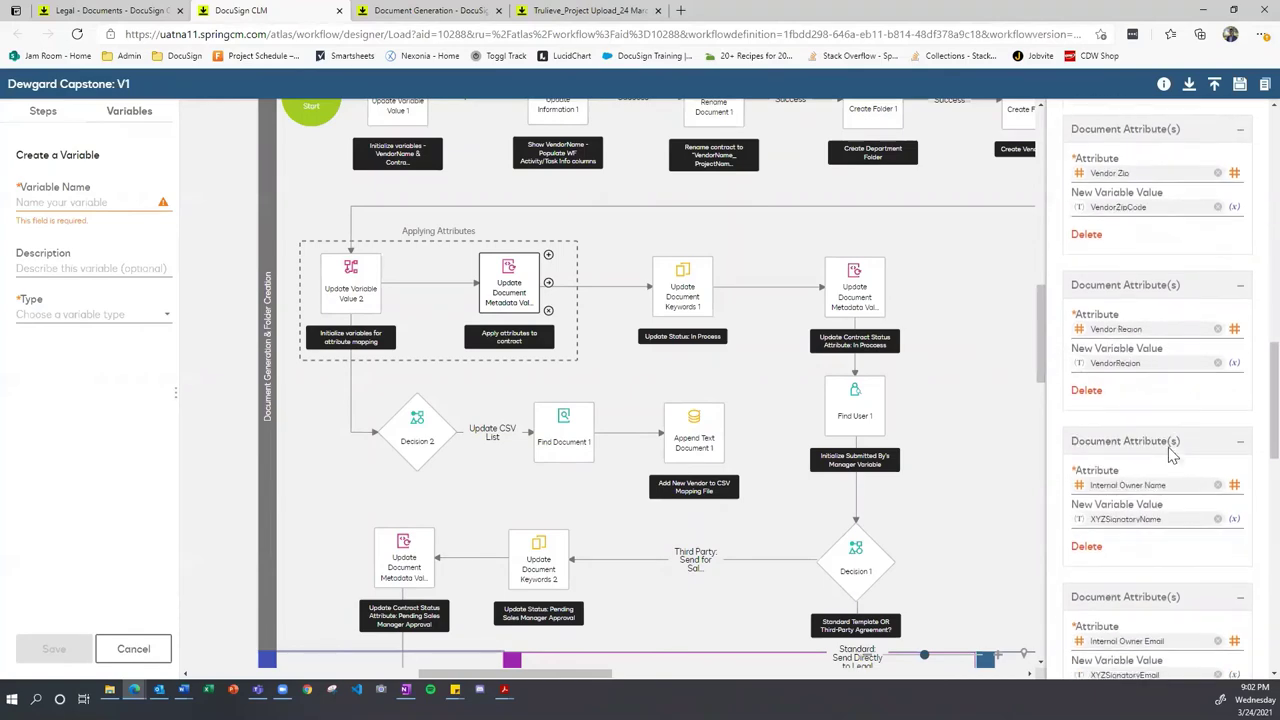
{"action": "scroll", "coordinate": [1170, 456], "scroll_direction": "up", "scroll_amount": 5}
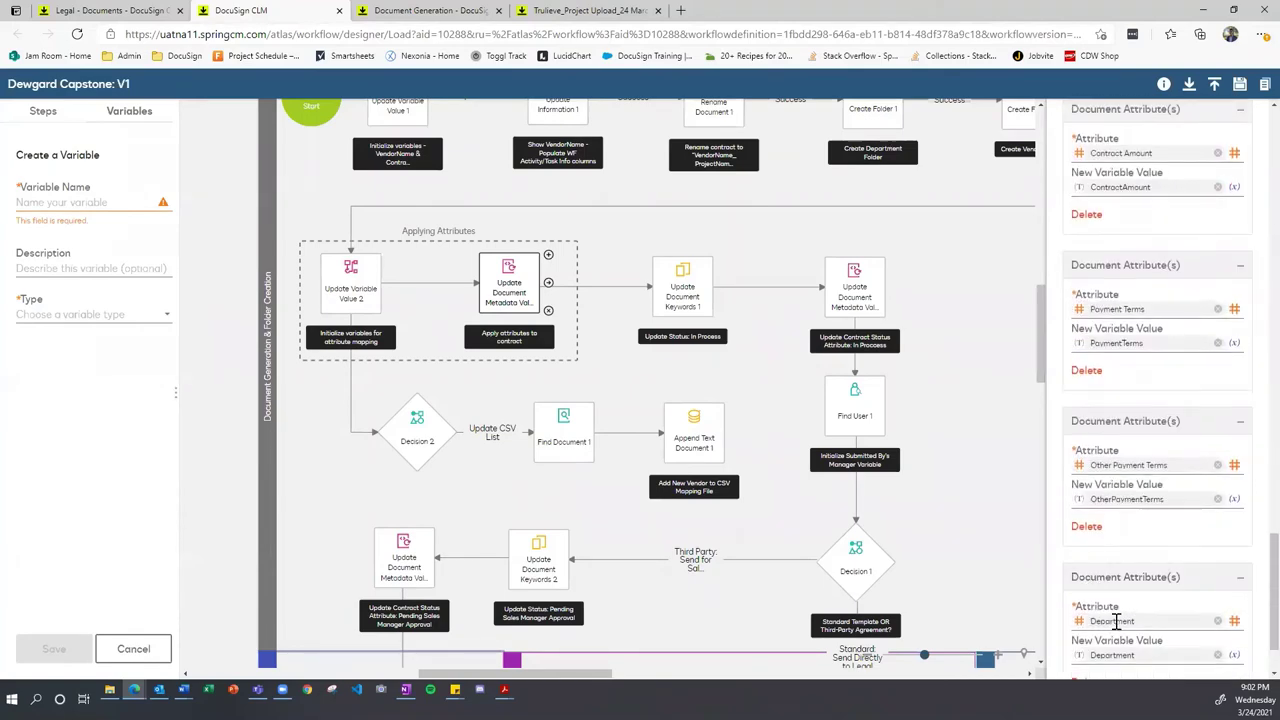
{"action": "scroll", "coordinate": [1148, 550], "scroll_direction": "up", "scroll_amount": 4}
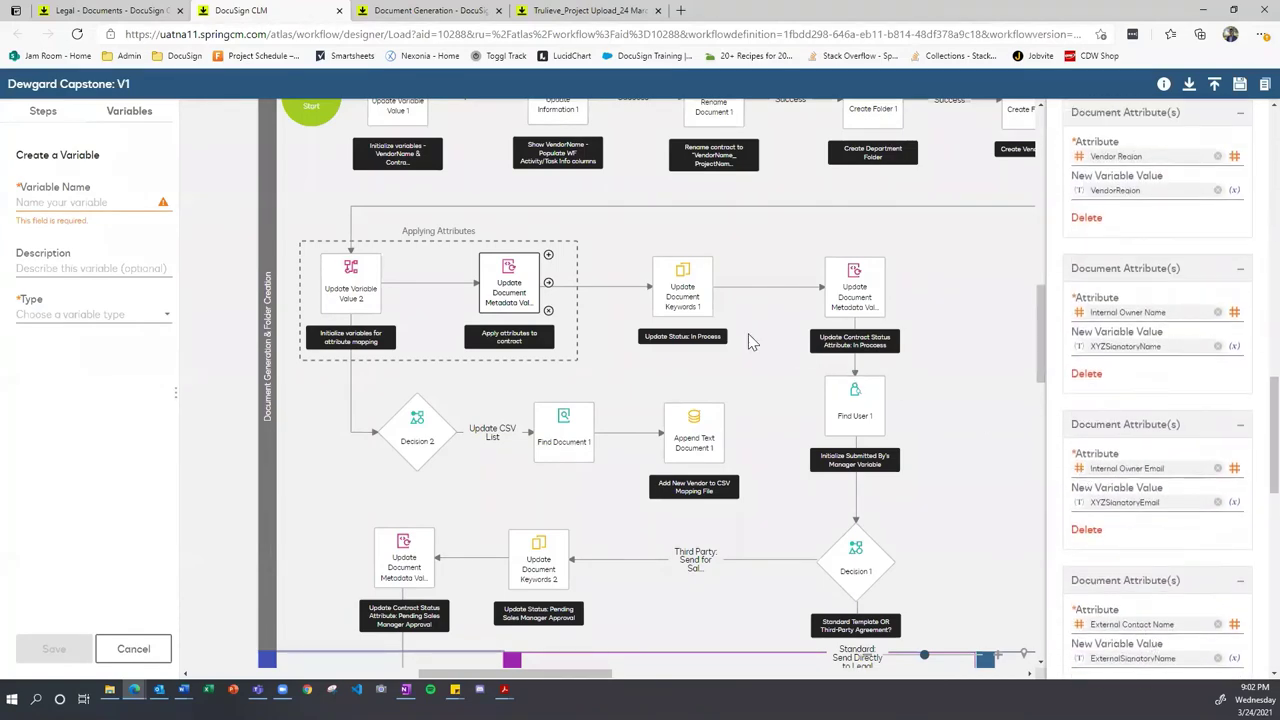
{"action": "left_click", "coordinate": [550, 12]}
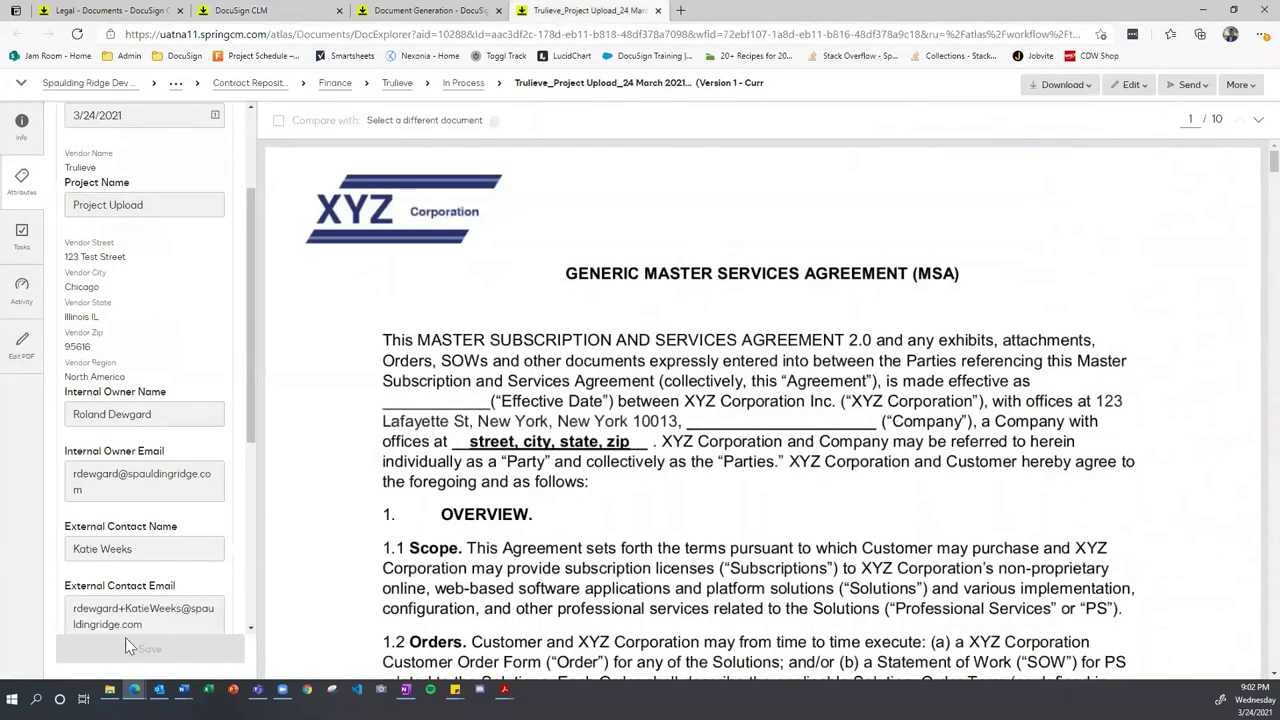
{"action": "left_click", "coordinate": [412, 10]}
{"action": "left_click", "coordinate": [281, 10]}
{"action": "scroll", "coordinate": [1145, 345], "scroll_direction": "up", "scroll_amount": 5}
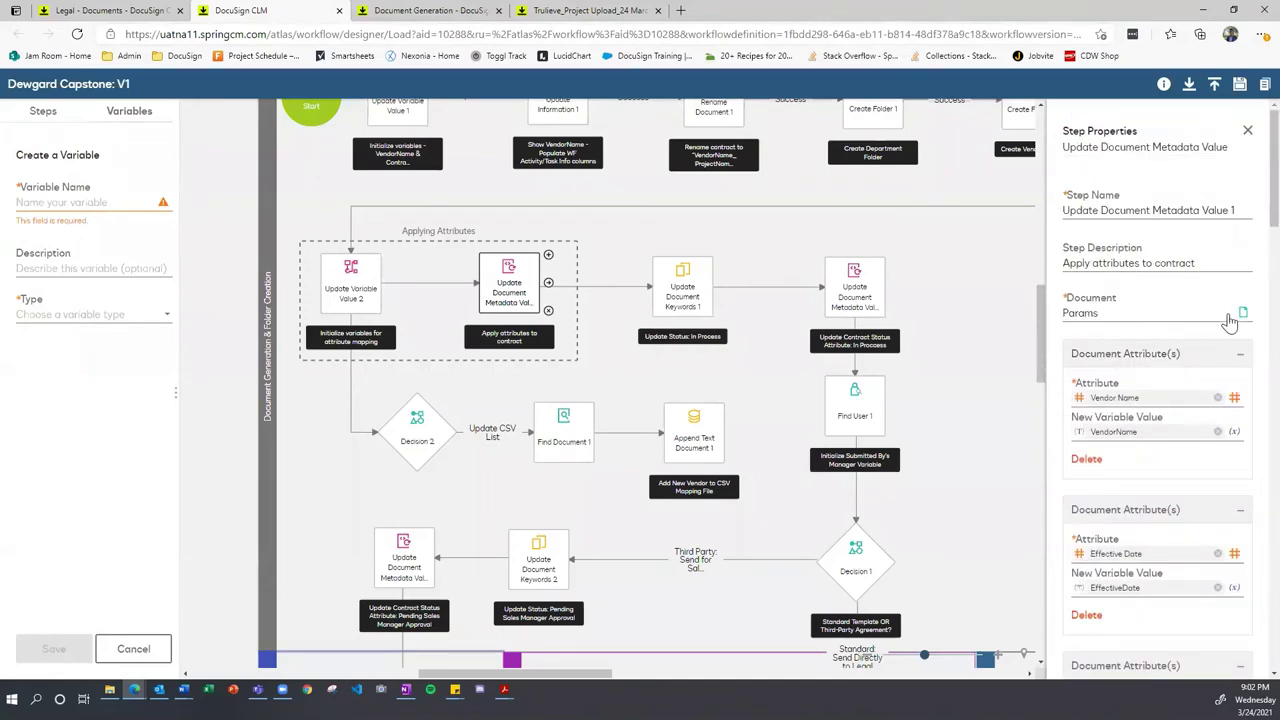
Step: Compare the settings of the Update Document Keywords 1 and Update Document Metadata Value 2 steps
{"action": "left_click", "coordinate": [997, 325]}
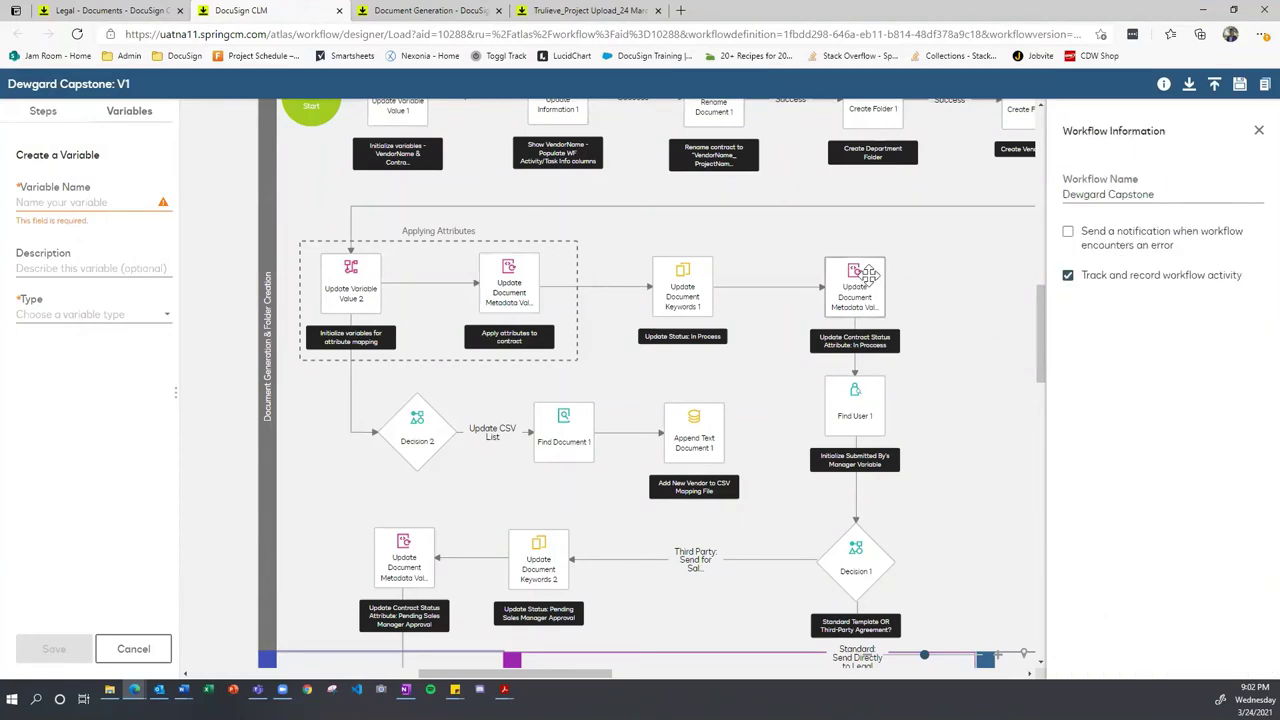
{"action": "left_click", "coordinate": [682, 280]}
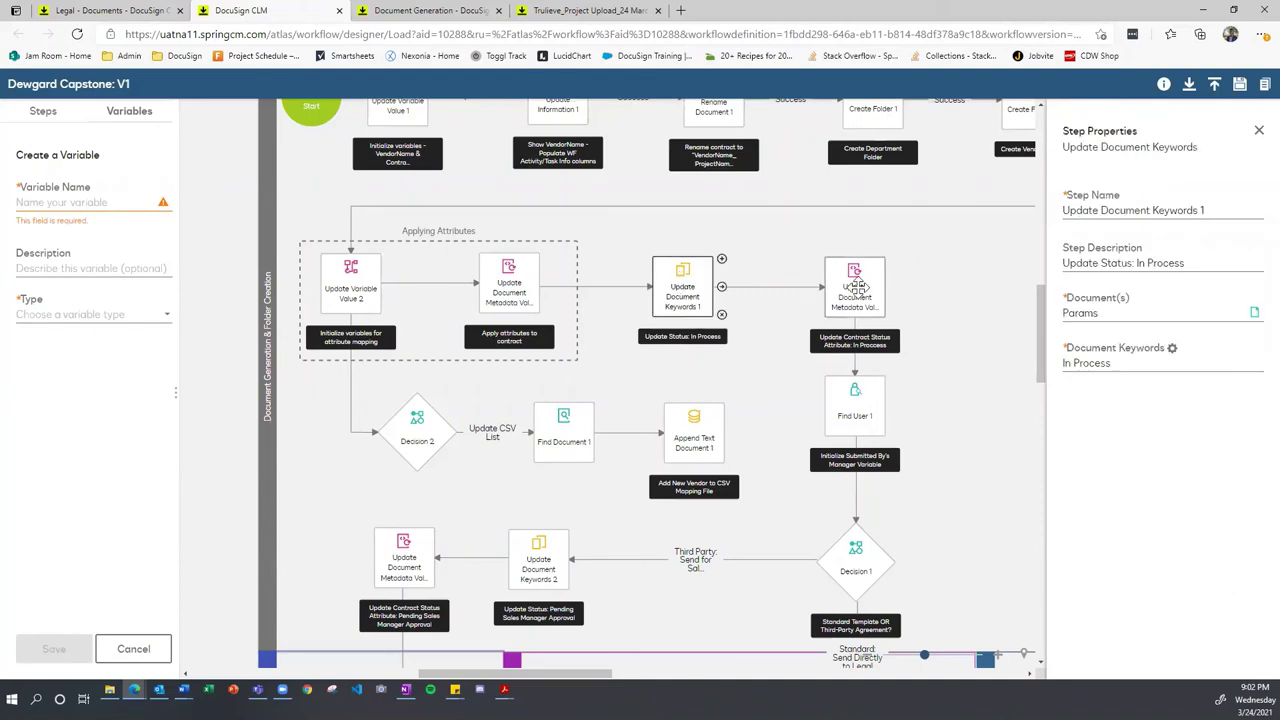
{"action": "left_click", "coordinate": [857, 287]}
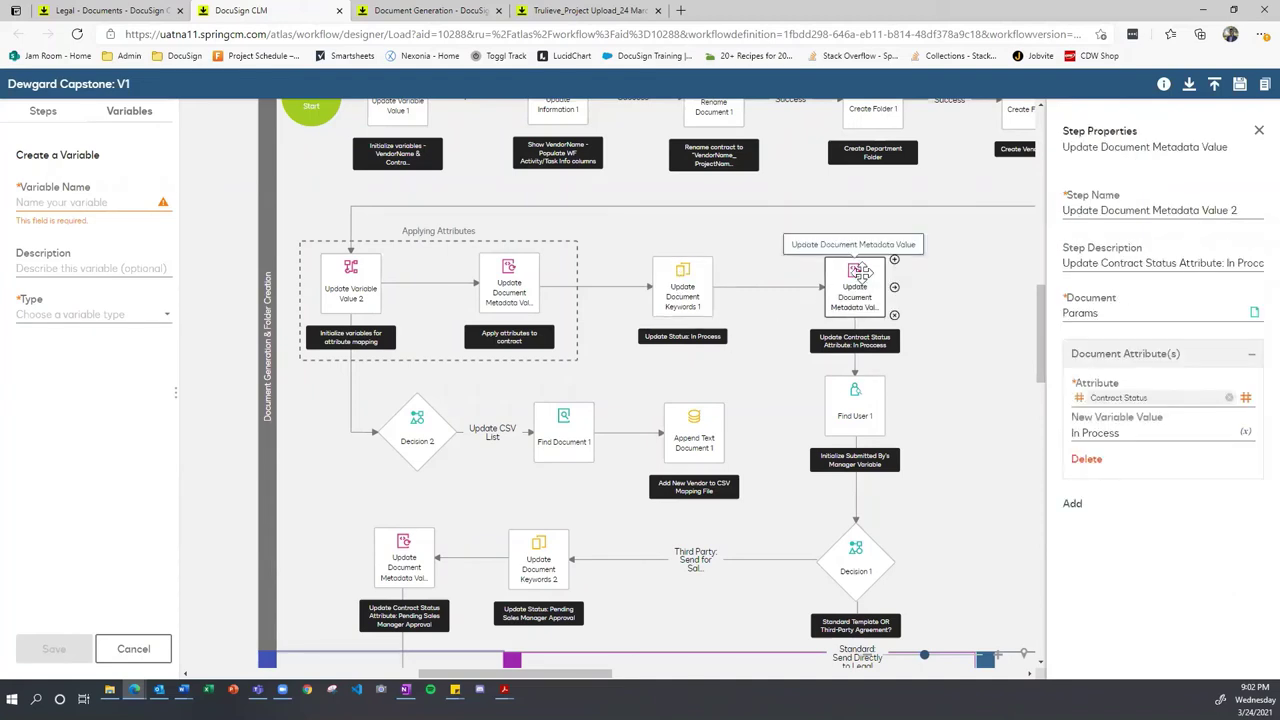
{"action": "left_click", "coordinate": [686, 288]}
{"action": "left_click", "coordinate": [854, 297]}
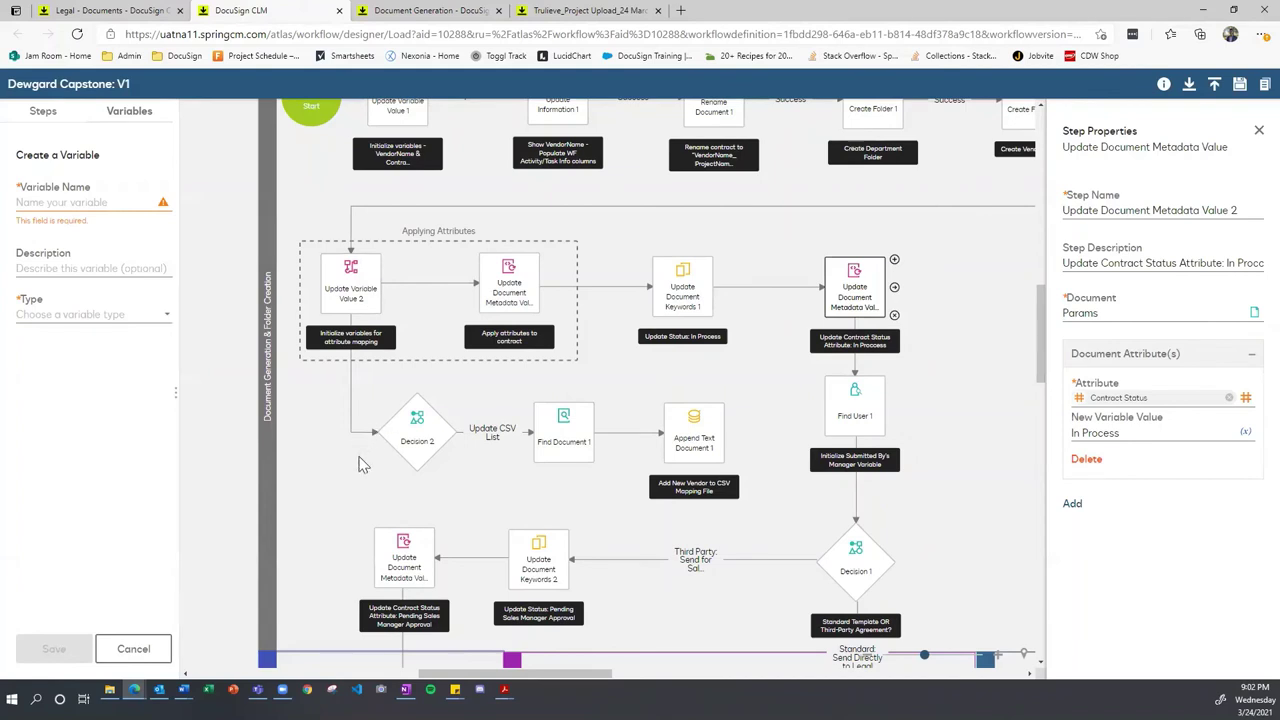
Step: Review the condition behind Decision 2's Update CSV List output and save the condition
{"action": "left_click", "coordinate": [430, 425]}
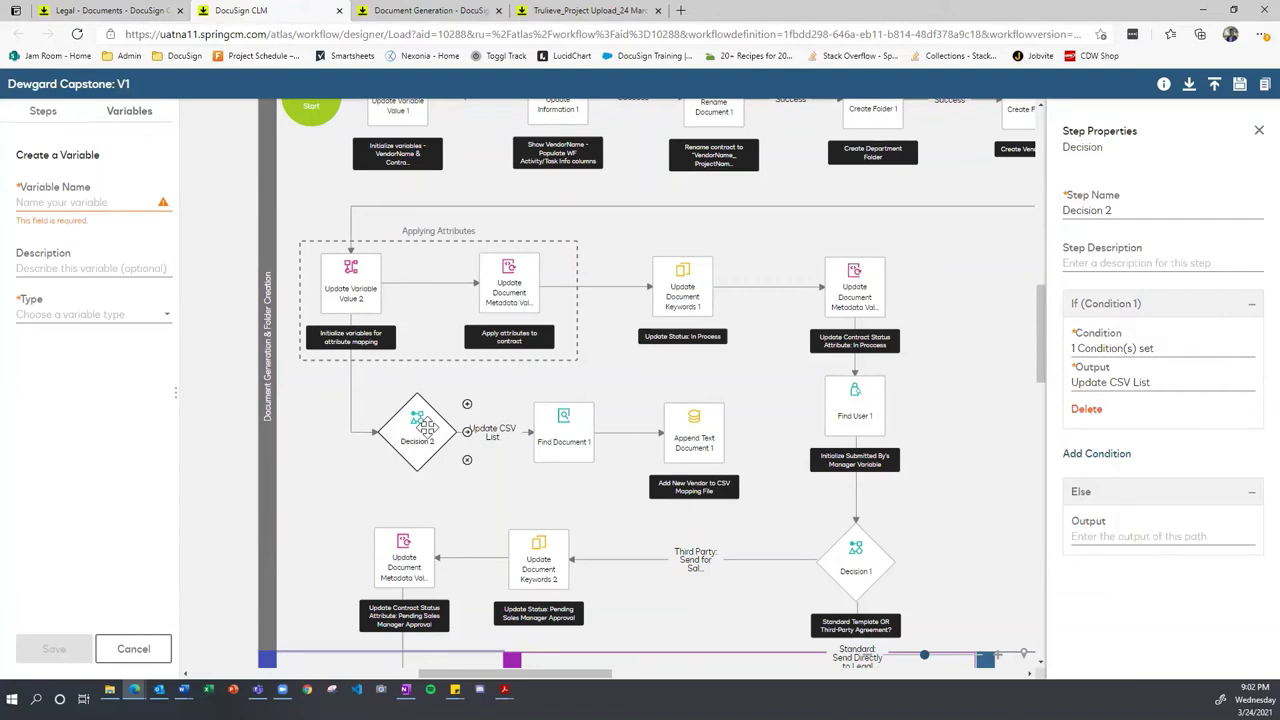
{"action": "left_click", "coordinate": [1176, 353]}
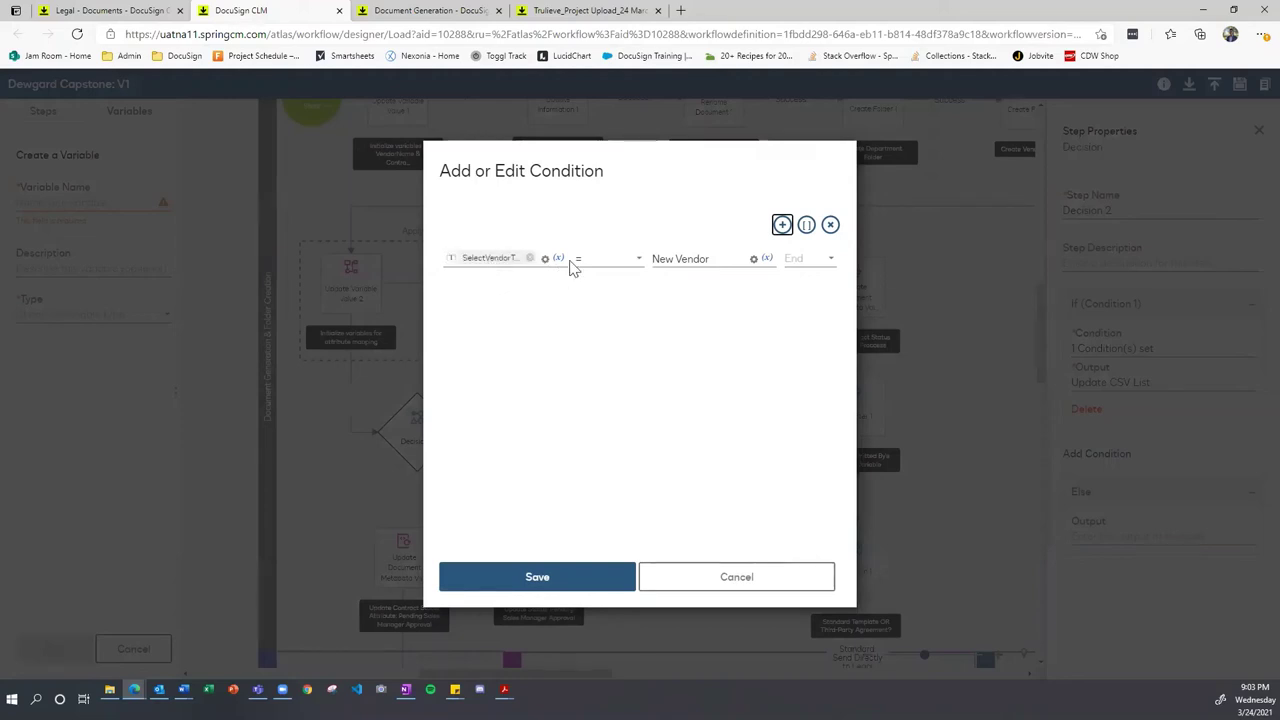
{"action": "left_click", "coordinate": [583, 590]}
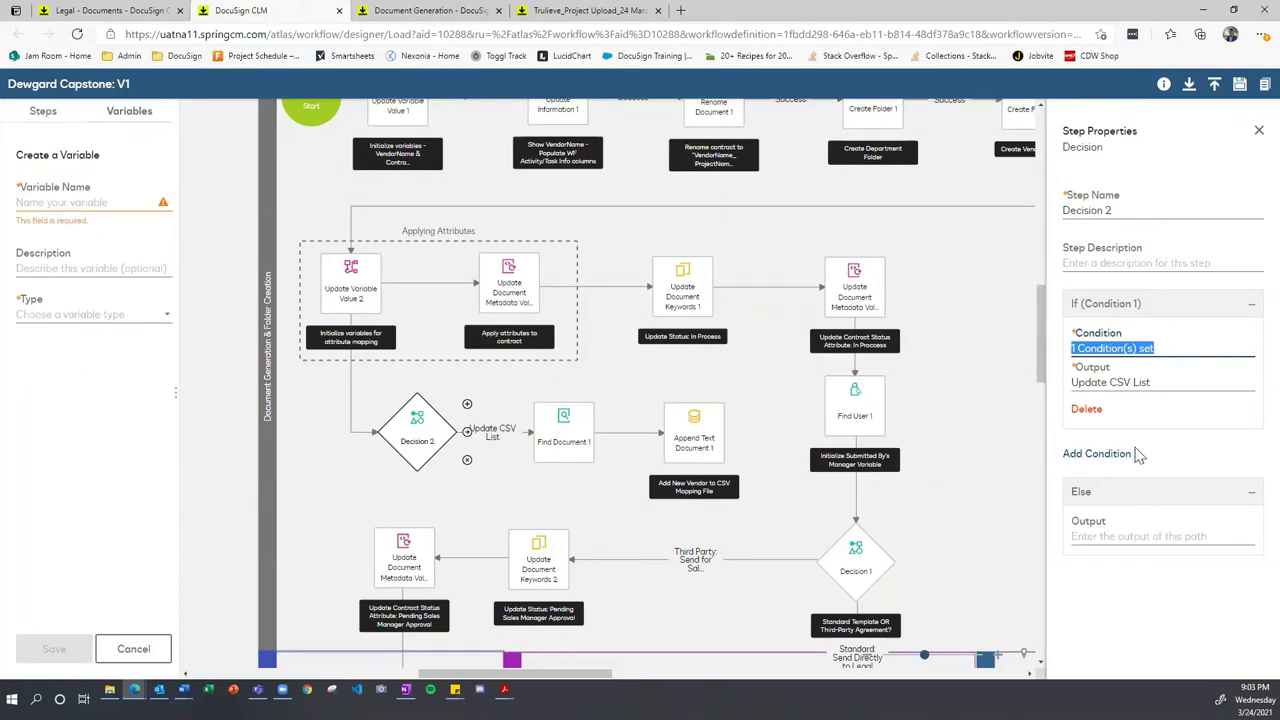
{"action": "left_click", "coordinate": [1168, 464]}
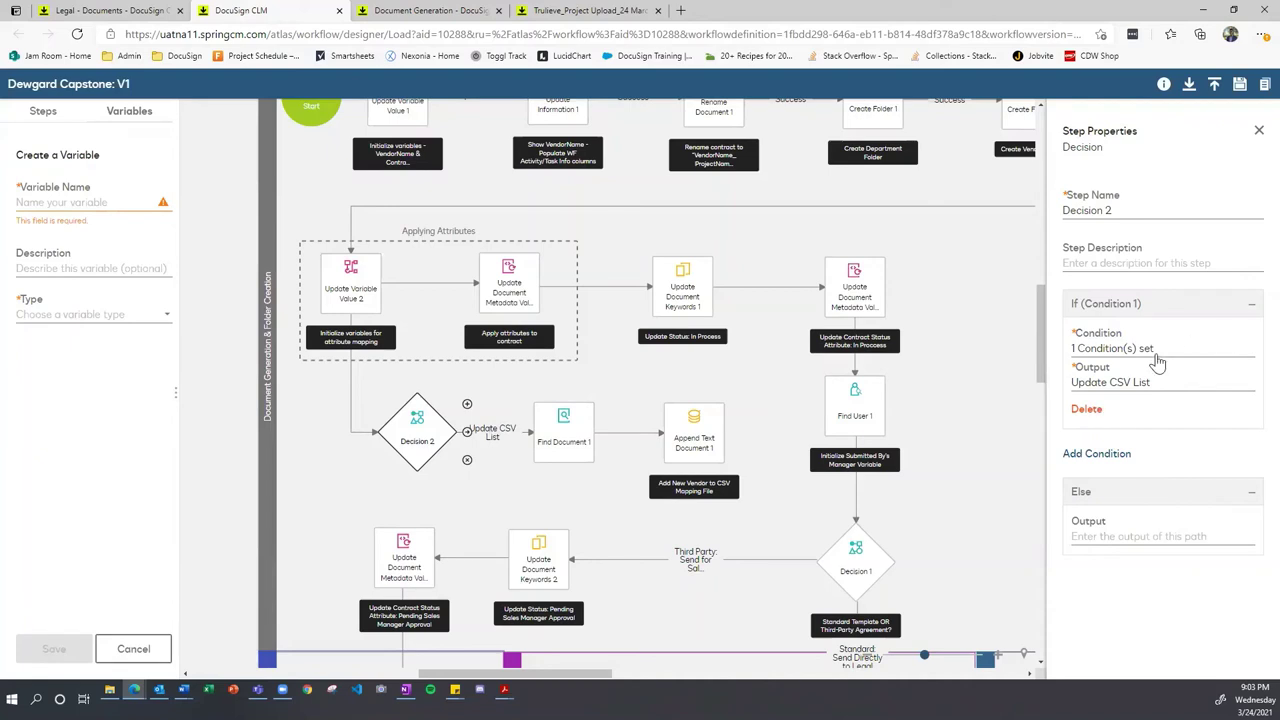
Step: Review the Find Document 1 settings and Append Text Document 1's text expression, save the expression, and return to Decision 2
{"action": "left_click", "coordinate": [572, 436]}
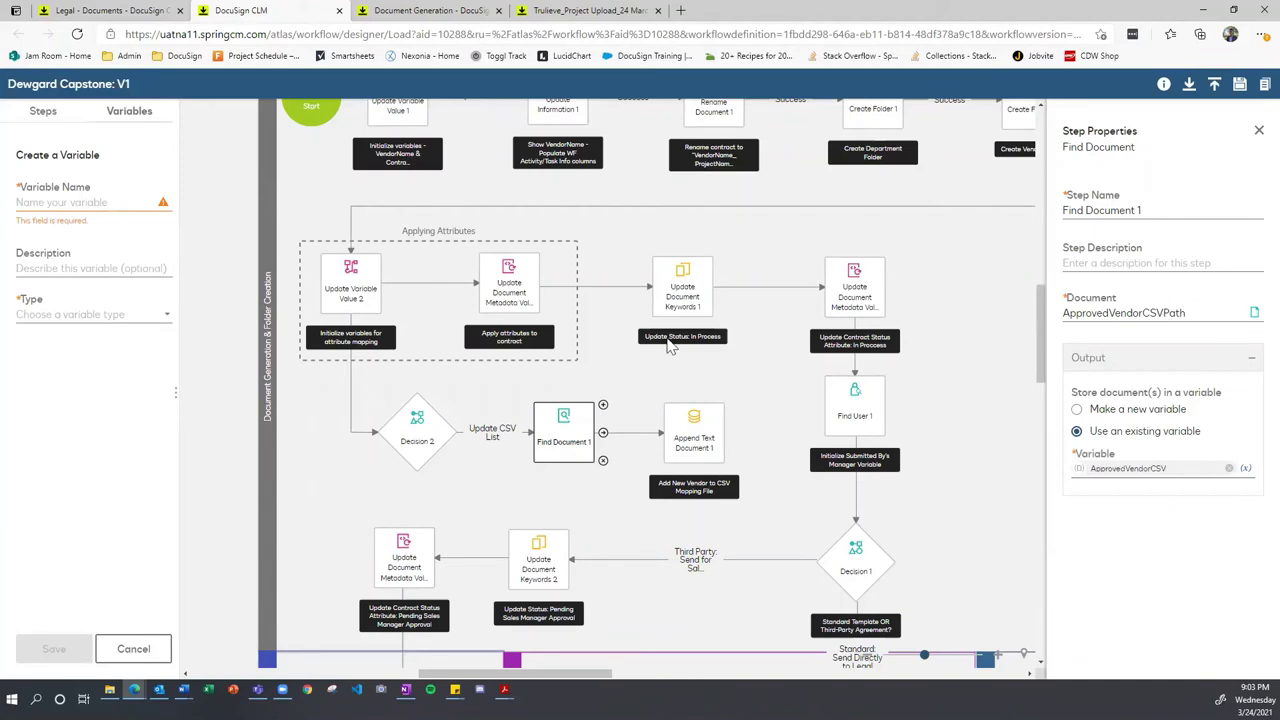
{"action": "left_click", "coordinate": [694, 440]}
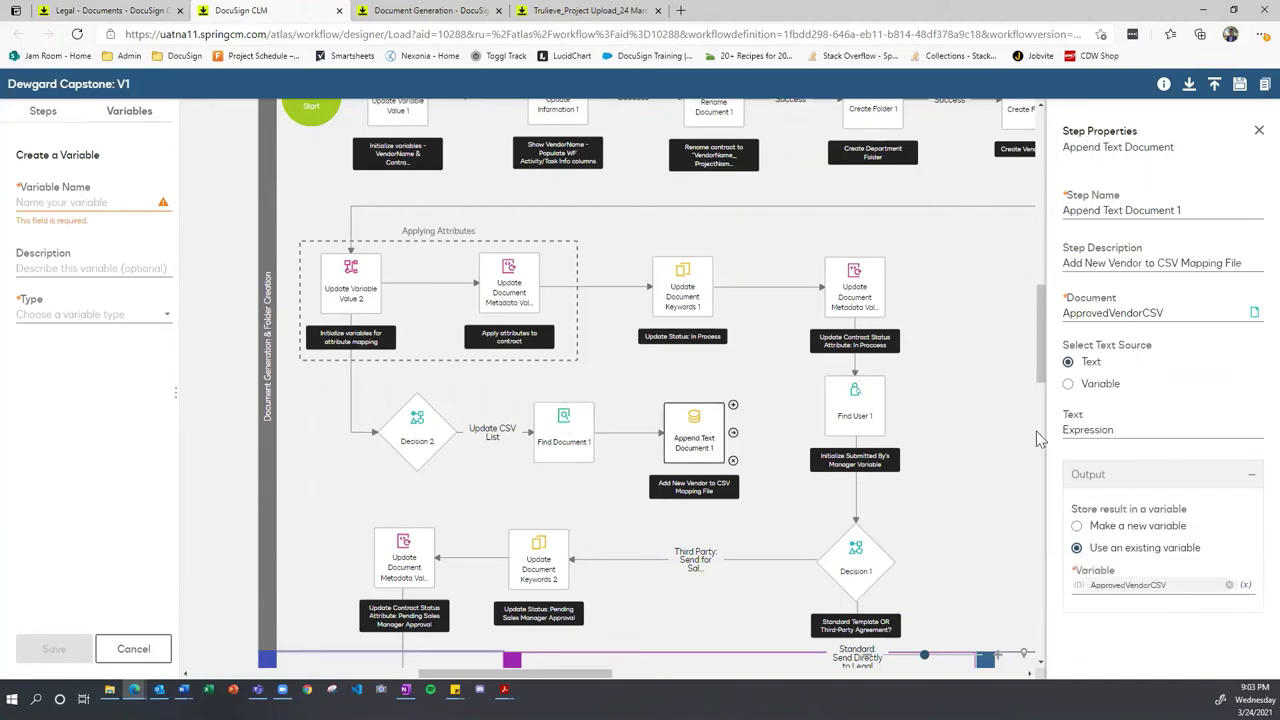
{"action": "left_click", "coordinate": [1158, 432]}
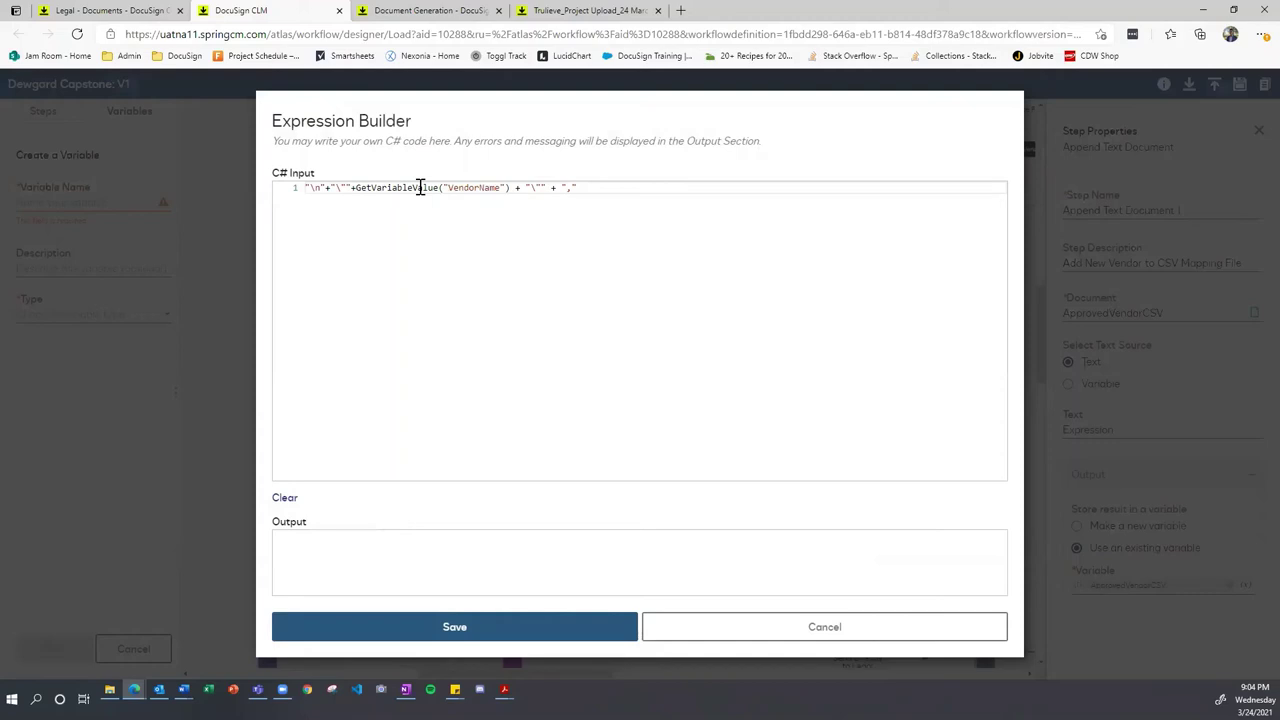
{"action": "left_click", "coordinate": [488, 640]}
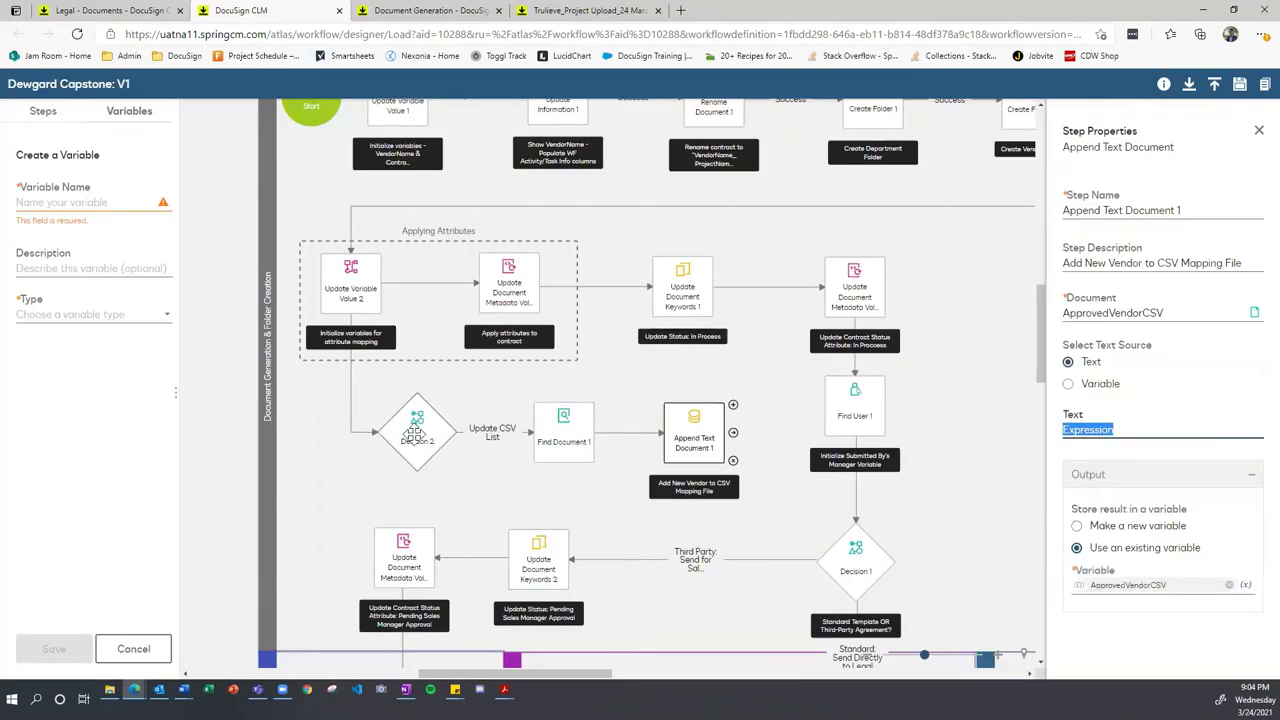
{"action": "left_click", "coordinate": [418, 425]}
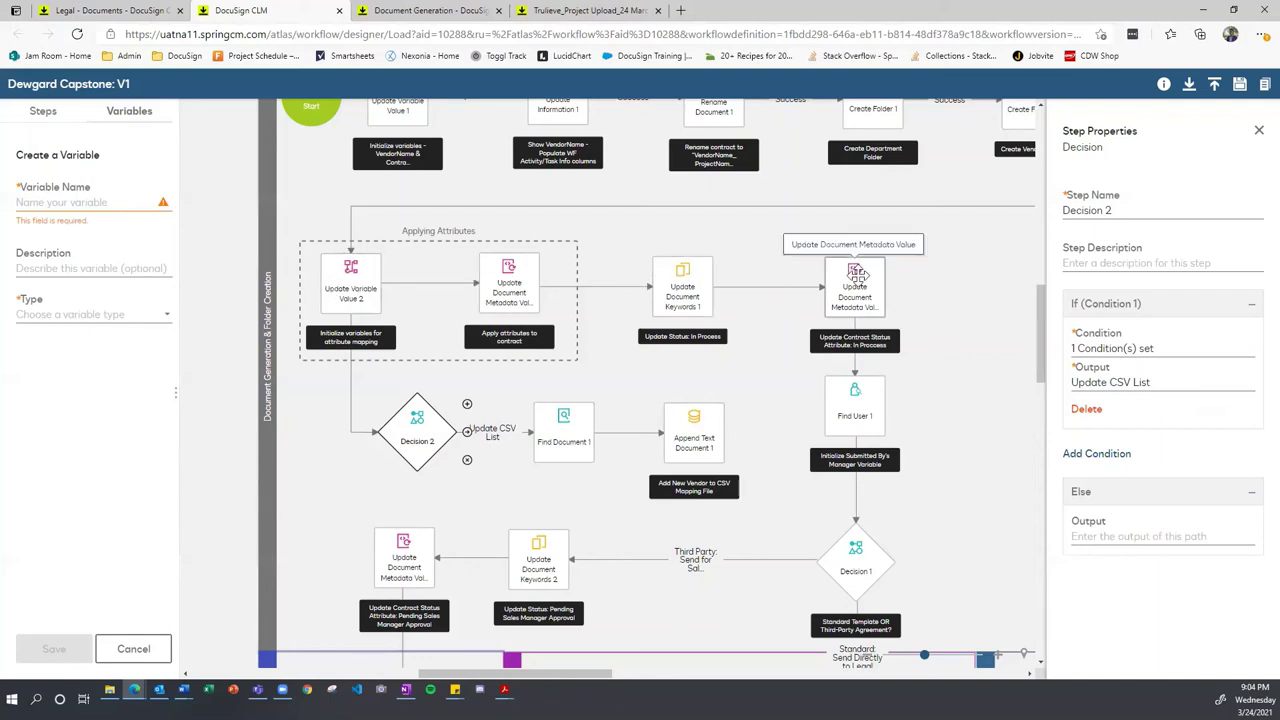
Step: Review Find User 1's search criteria and output variable, and check the assignee settings of the Approve 1 step
{"action": "scroll", "coordinate": [857, 275], "scroll_direction": "down", "scroll_amount": 2}
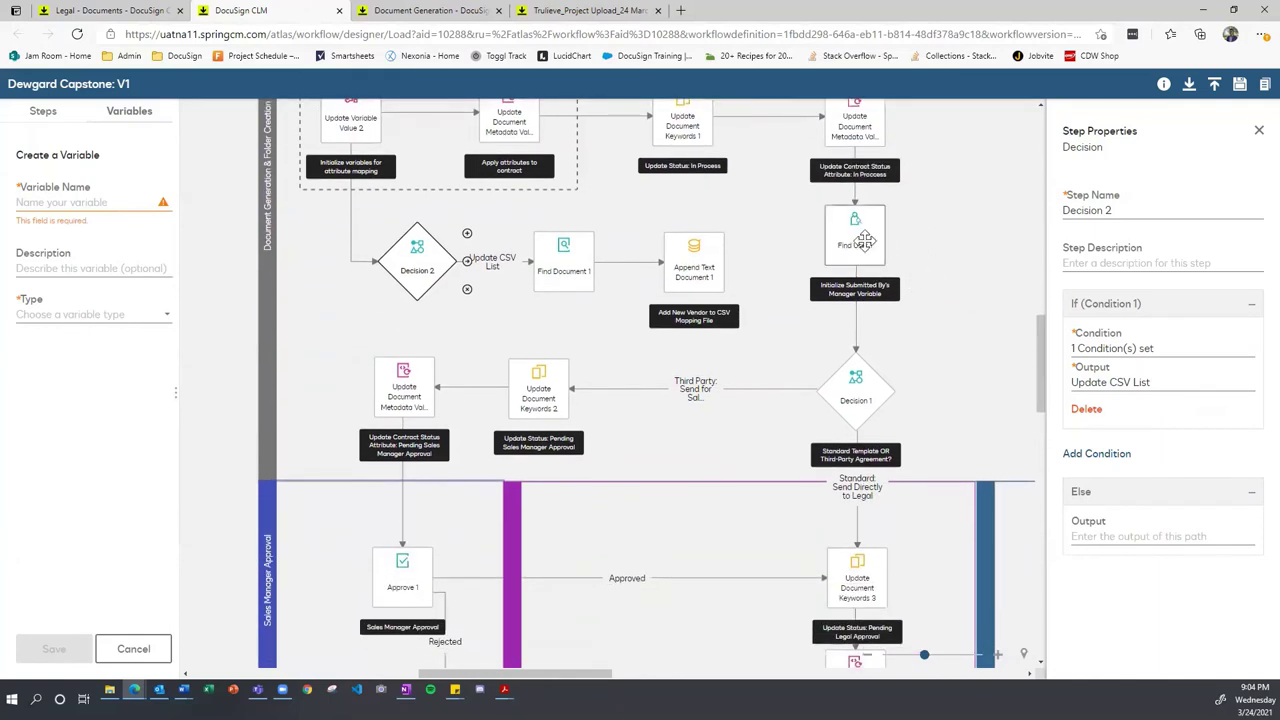
{"action": "left_click", "coordinate": [864, 238]}
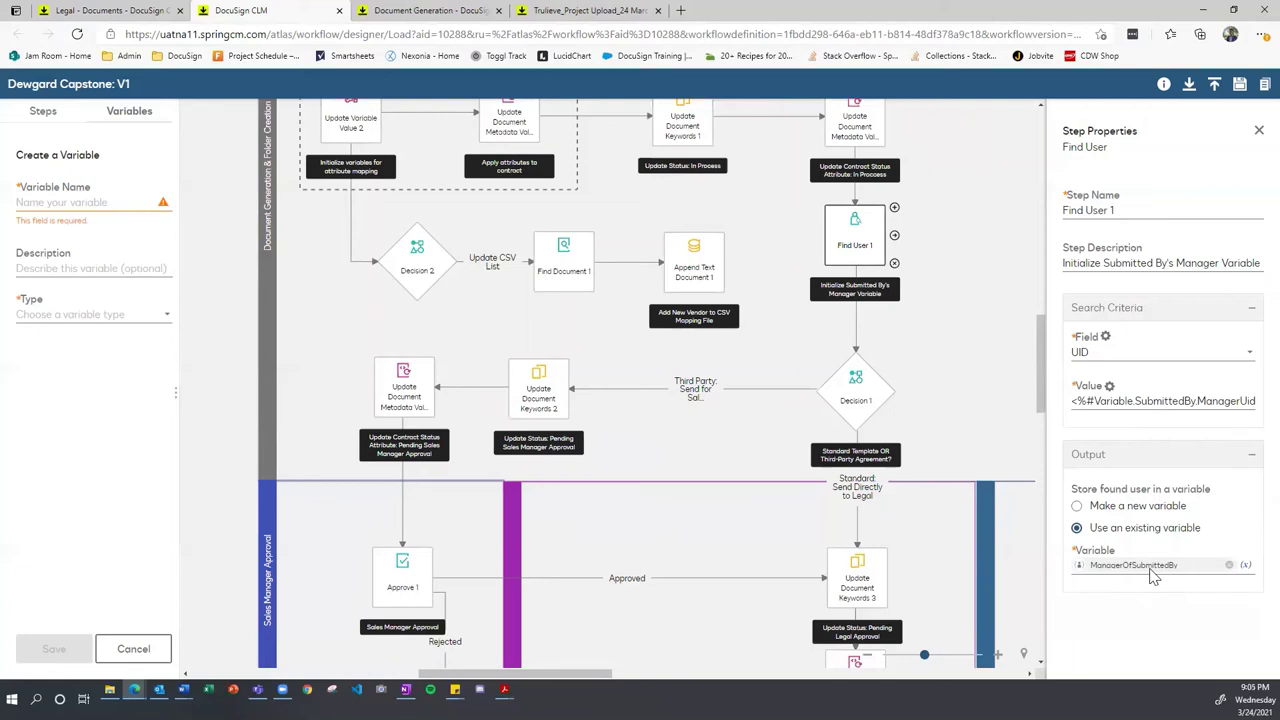
{"action": "left_click", "coordinate": [408, 568]}
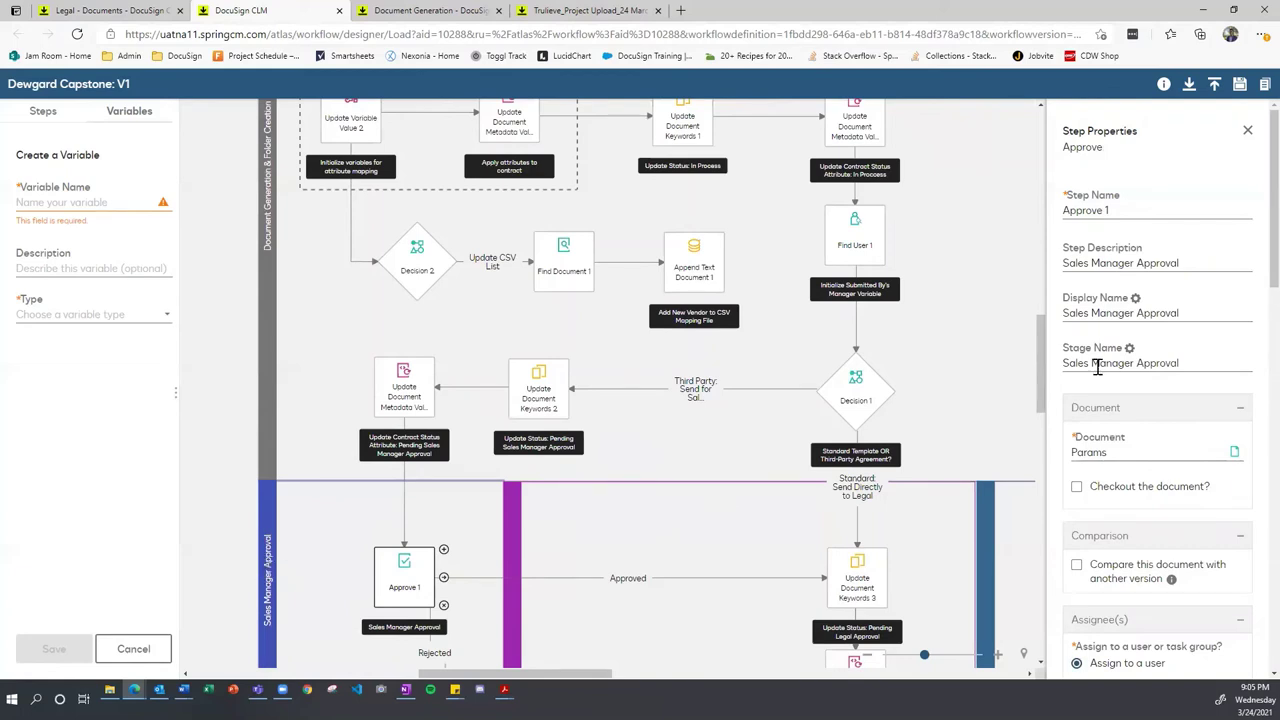
{"action": "scroll", "coordinate": [1146, 362], "scroll_direction": "down", "scroll_amount": 3}
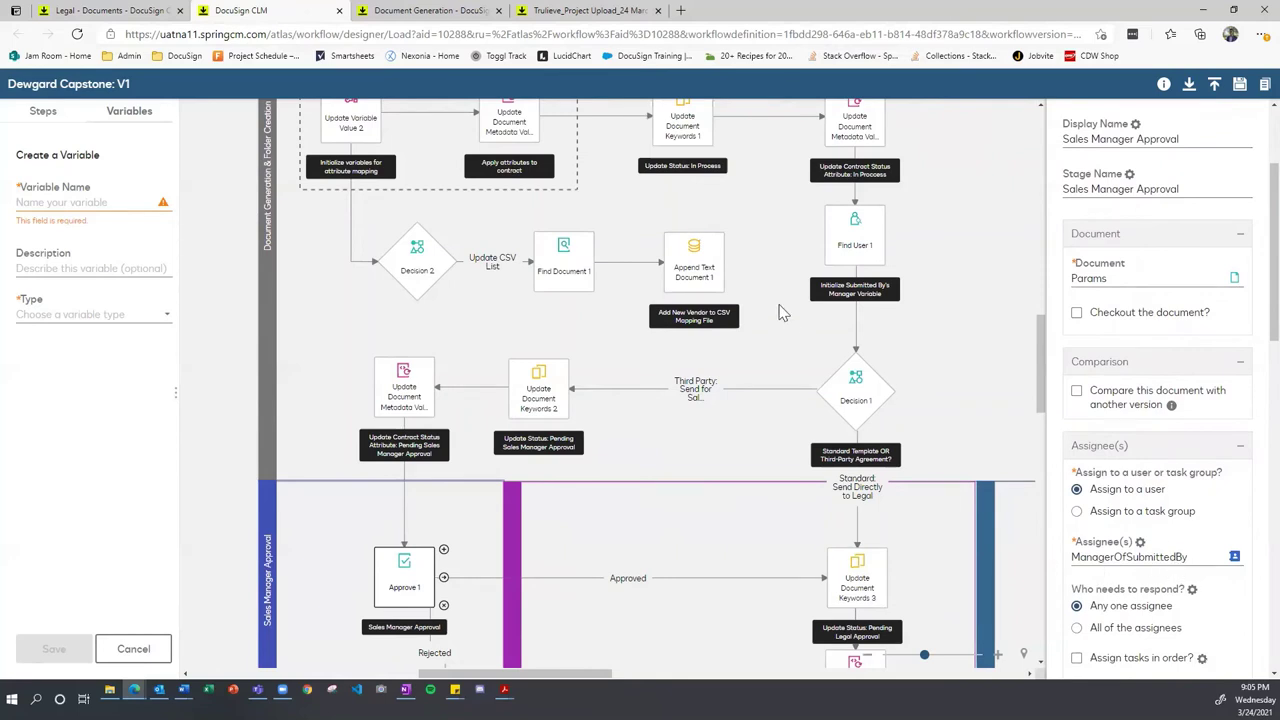
Step: Review the condition behind Decision 1's Standard: Send Directly to Legal output and save the condition
{"action": "left_click", "coordinate": [807, 344]}
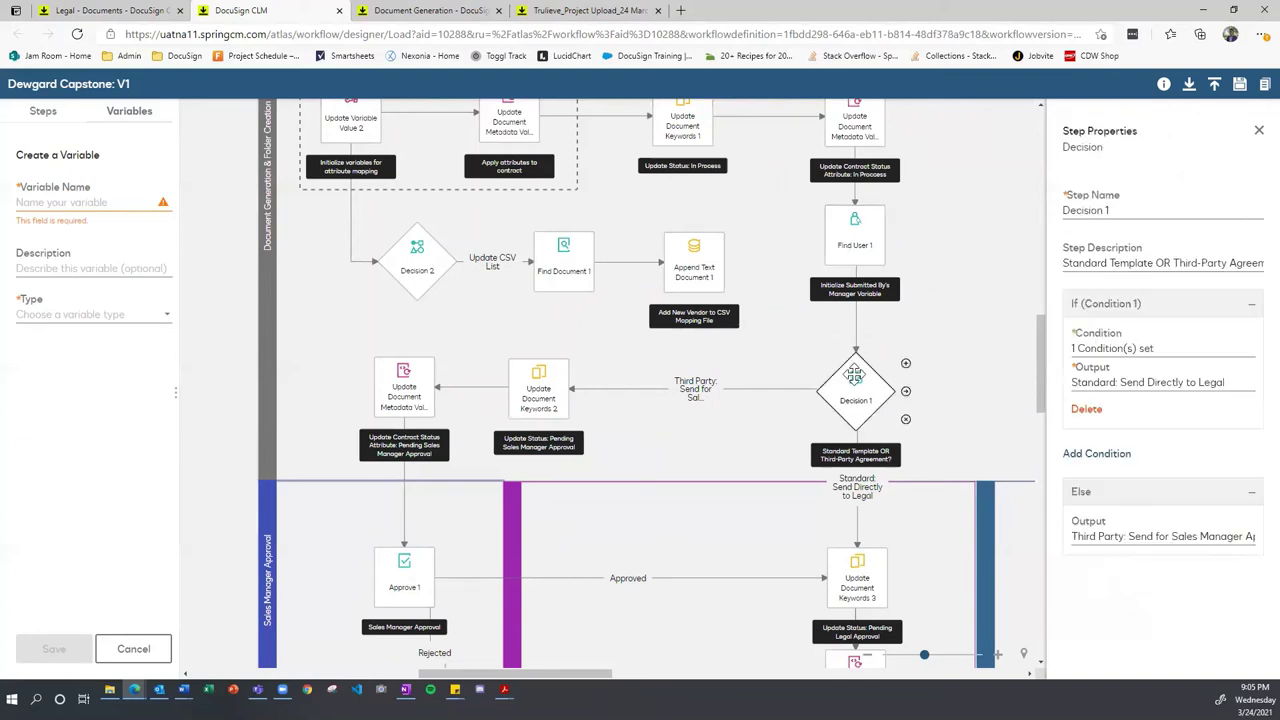
{"action": "left_click", "coordinate": [849, 360]}
{"action": "left_click", "coordinate": [1176, 354]}
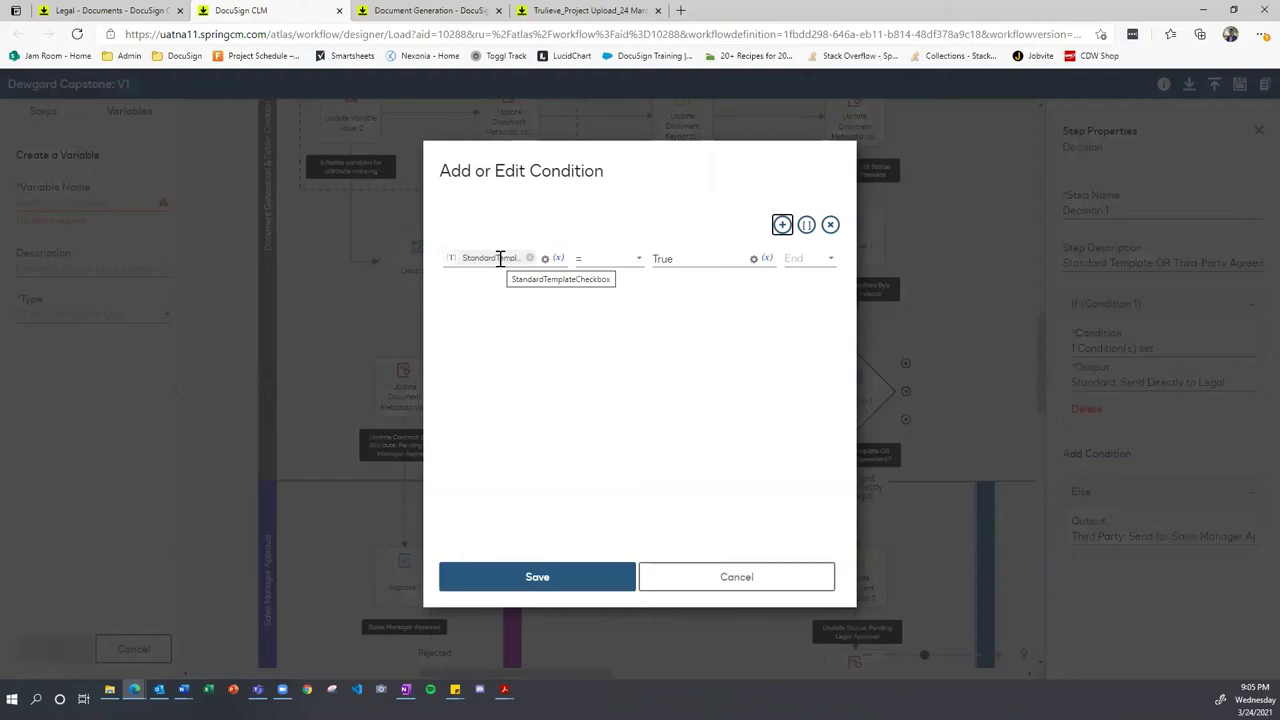
{"action": "left_click", "coordinate": [677, 258]}
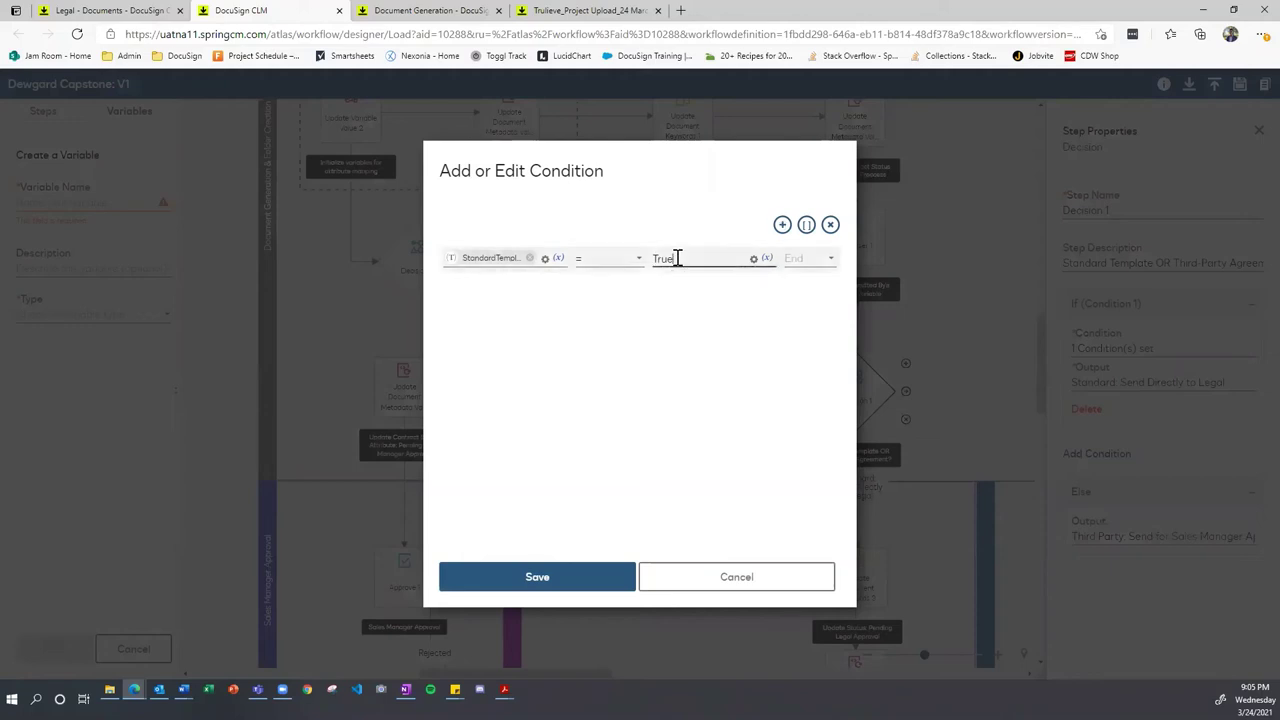
{"action": "left_click", "coordinate": [581, 572]}
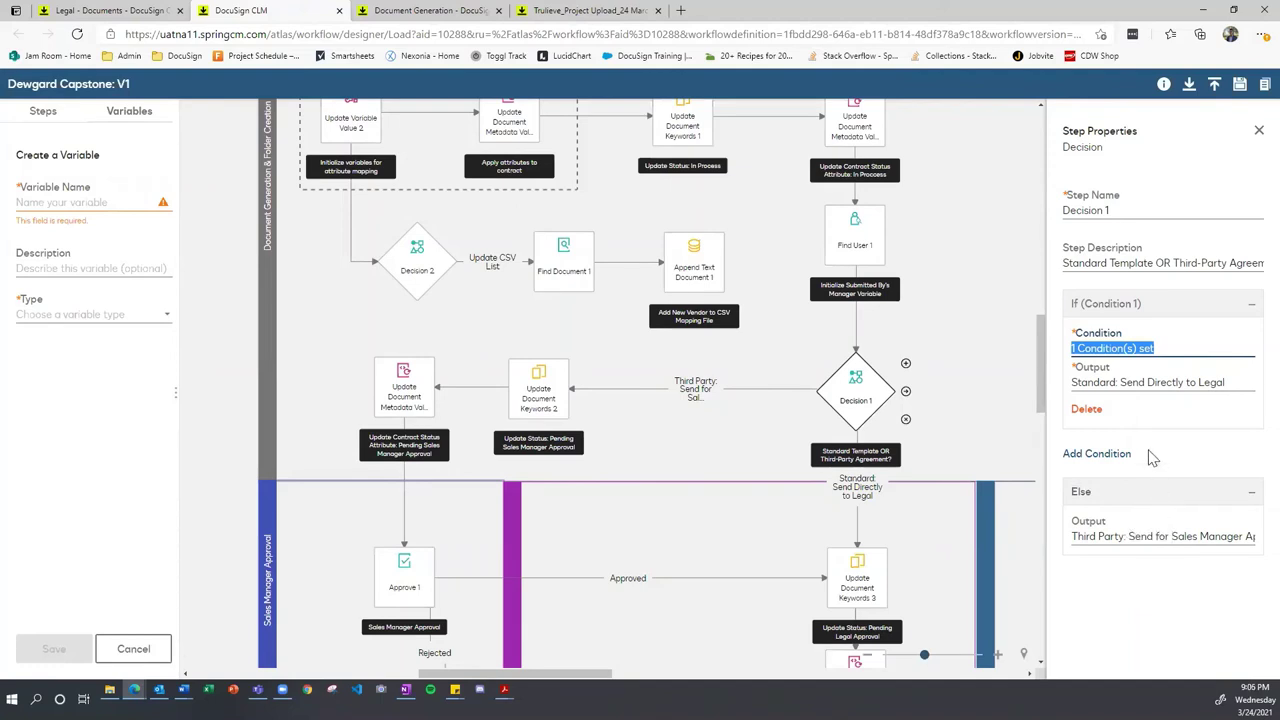
Step: Follow the workflow down to the Sales Manager Approval lane and examine Approve 1's name and description
{"action": "scroll", "coordinate": [675, 370], "scroll_direction": "down", "scroll_amount": 1}
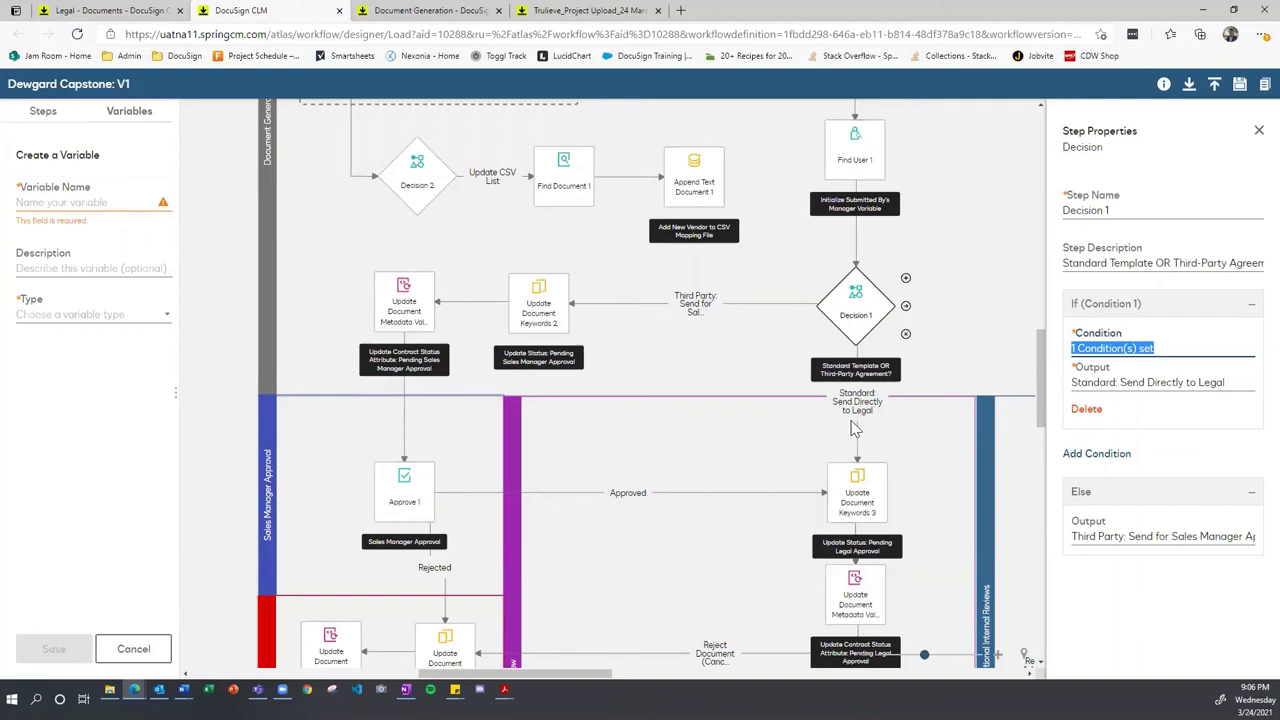
{"action": "scroll", "coordinate": [858, 500], "scroll_direction": "down", "scroll_amount": 3}
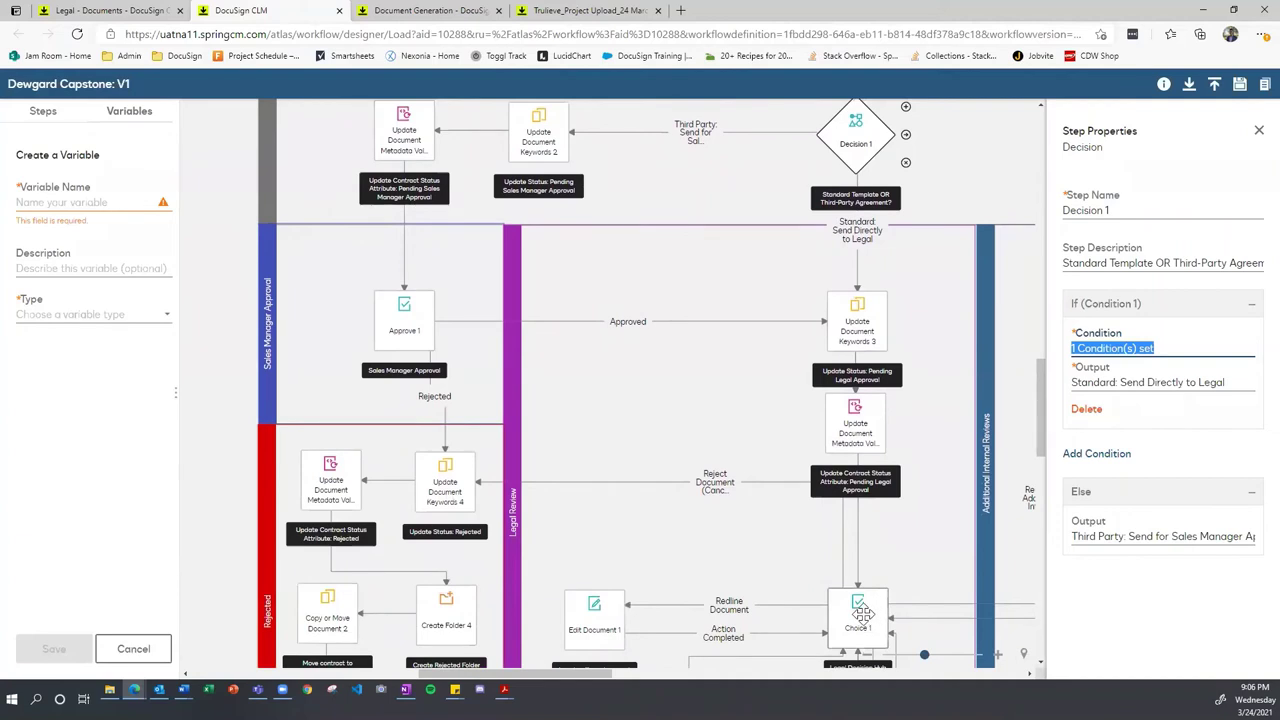
{"action": "left_click", "coordinate": [395, 298]}
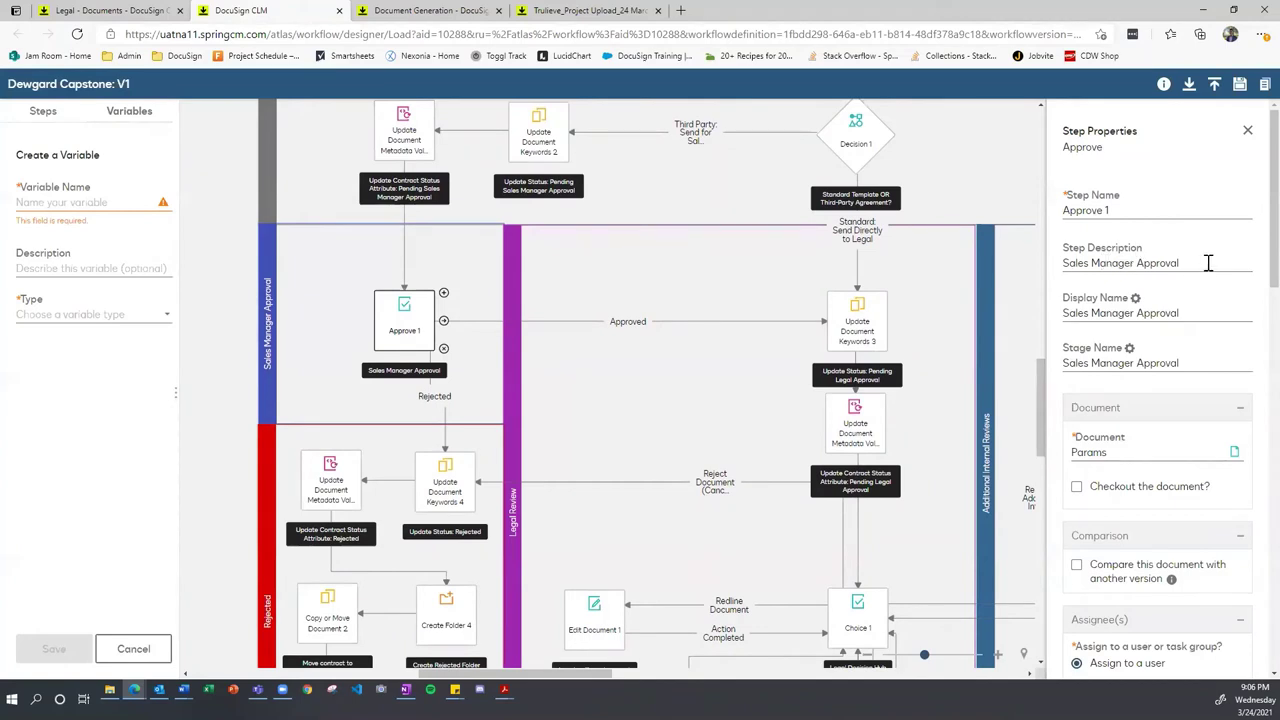
{"action": "left_click_drag", "start_coordinate": [1206, 263], "coordinate": [1043, 274]}
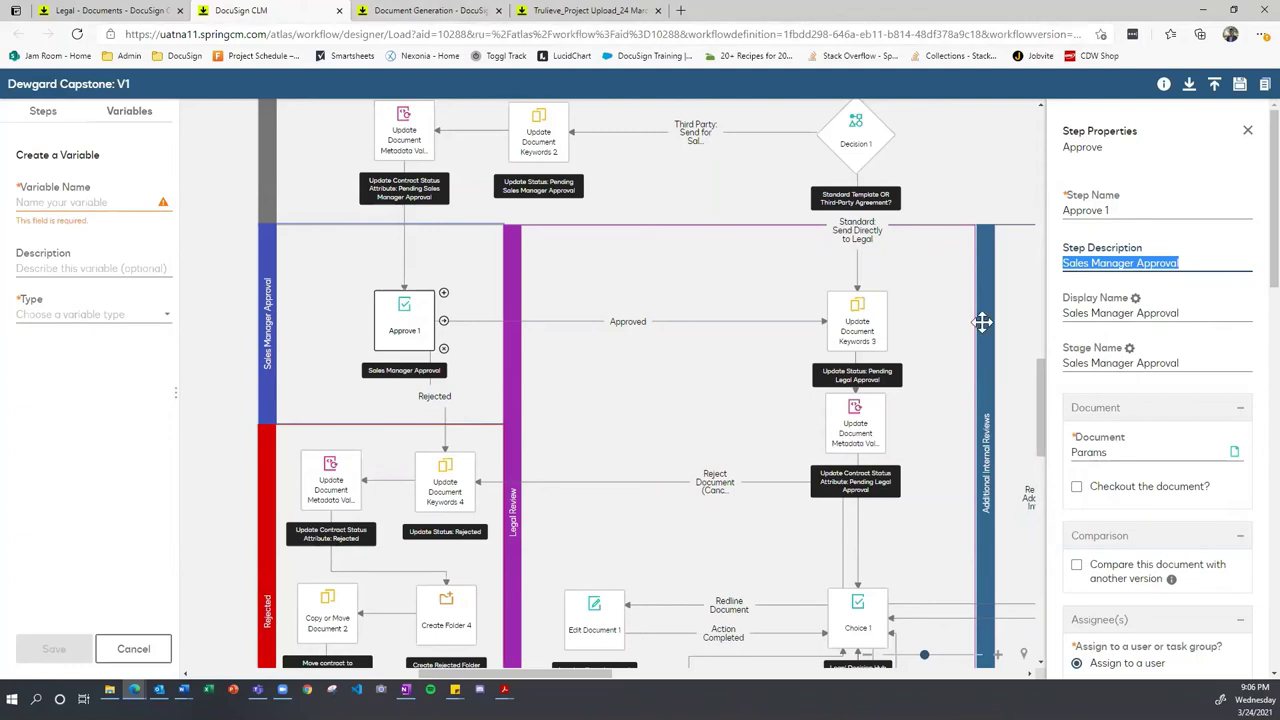
{"action": "left_click", "coordinate": [948, 188]}
{"action": "left_click", "coordinate": [392, 316]}
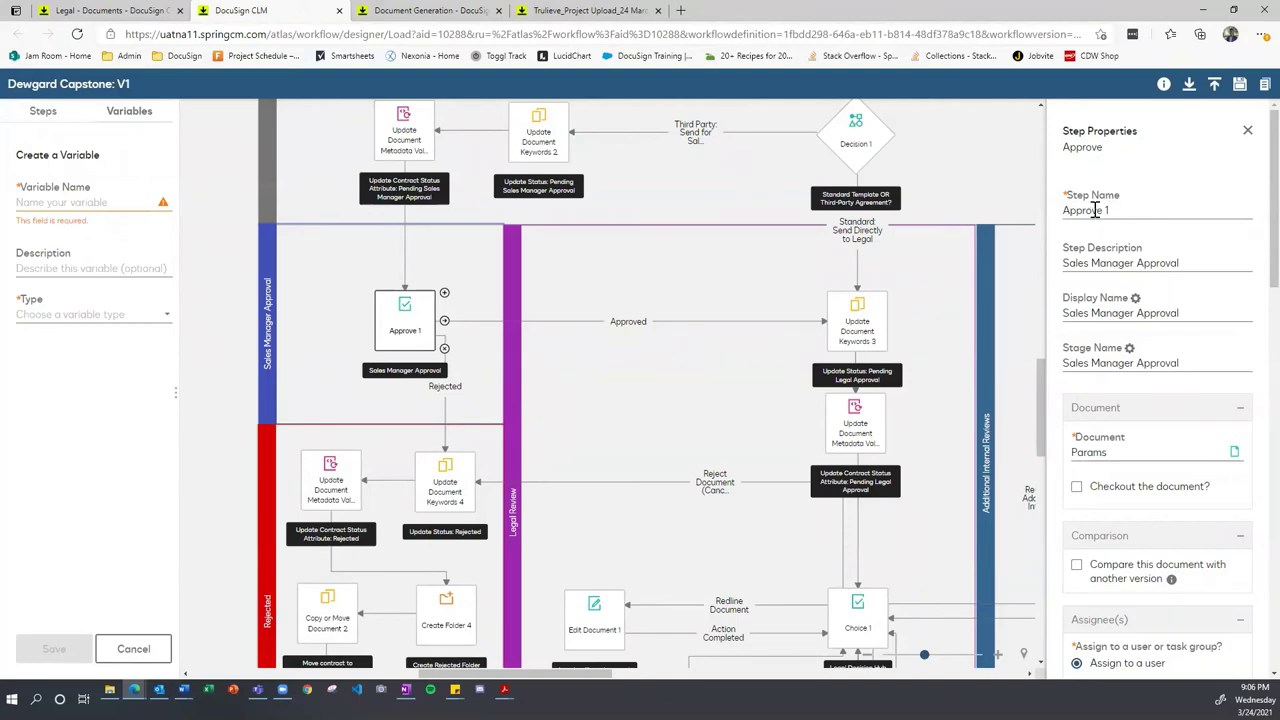
Step: Check the Dewgard - Legal Team task list and the Trulieve contract against Approve 1's display name in the workflow designer
{"action": "left_click", "coordinate": [106, 10]}
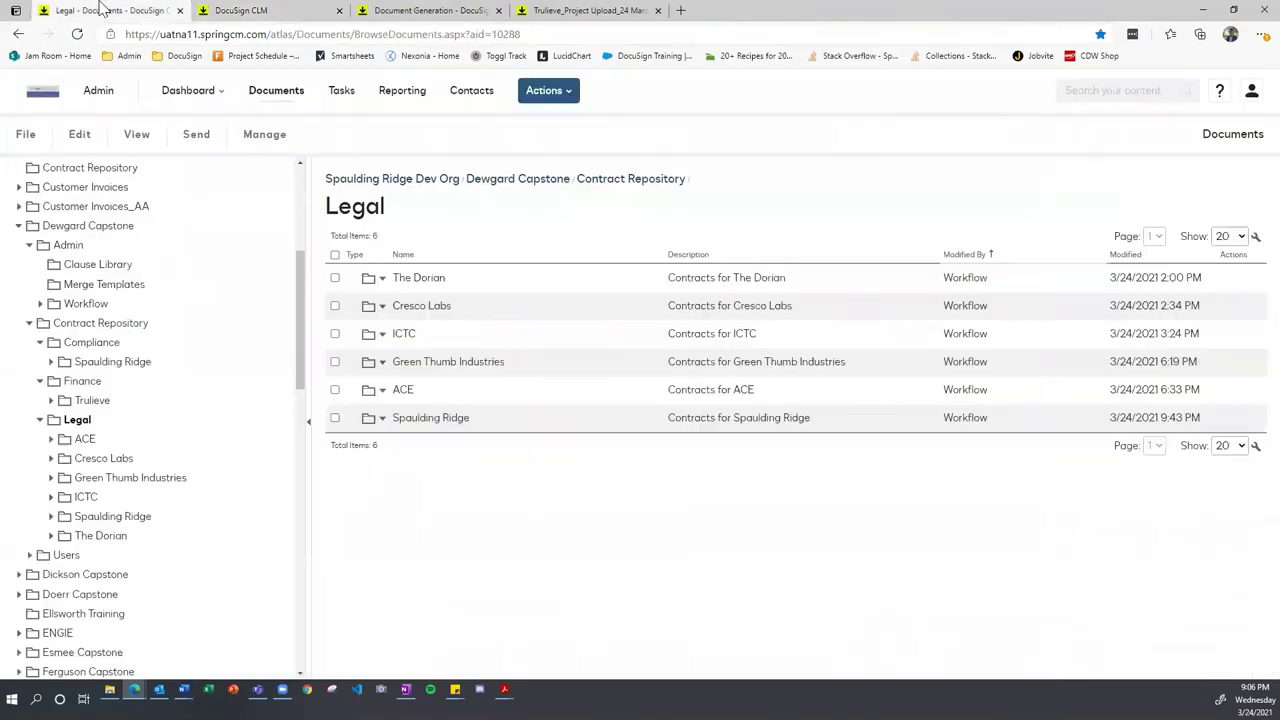
{"action": "left_click", "coordinate": [341, 92]}
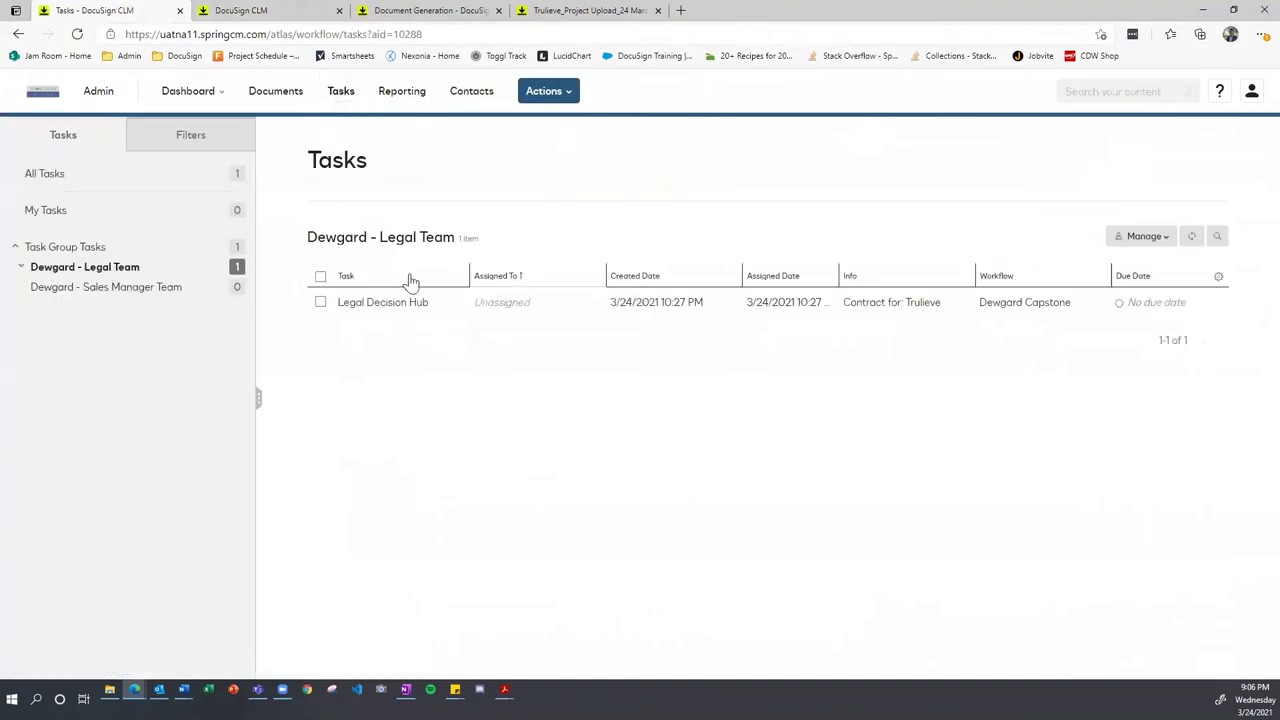
{"action": "left_click", "coordinate": [590, 12]}
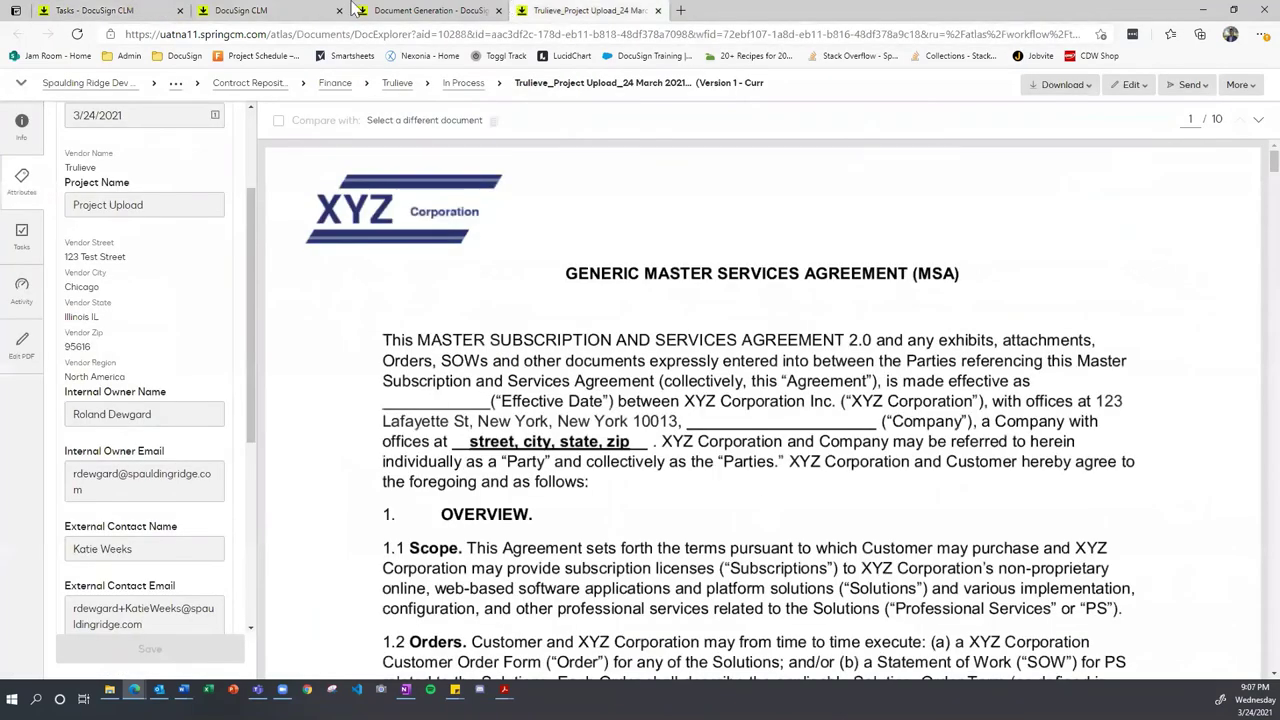
{"action": "left_click", "coordinate": [290, 10]}
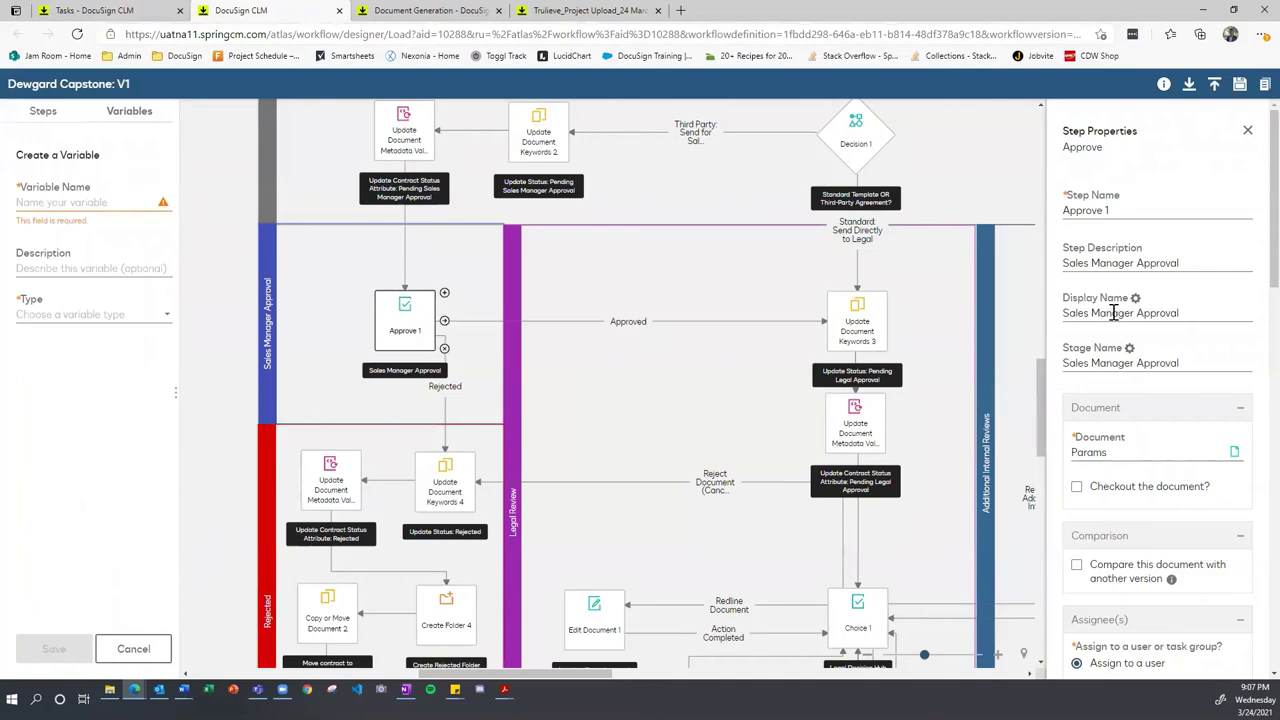
{"action": "left_click", "coordinate": [105, 12]}
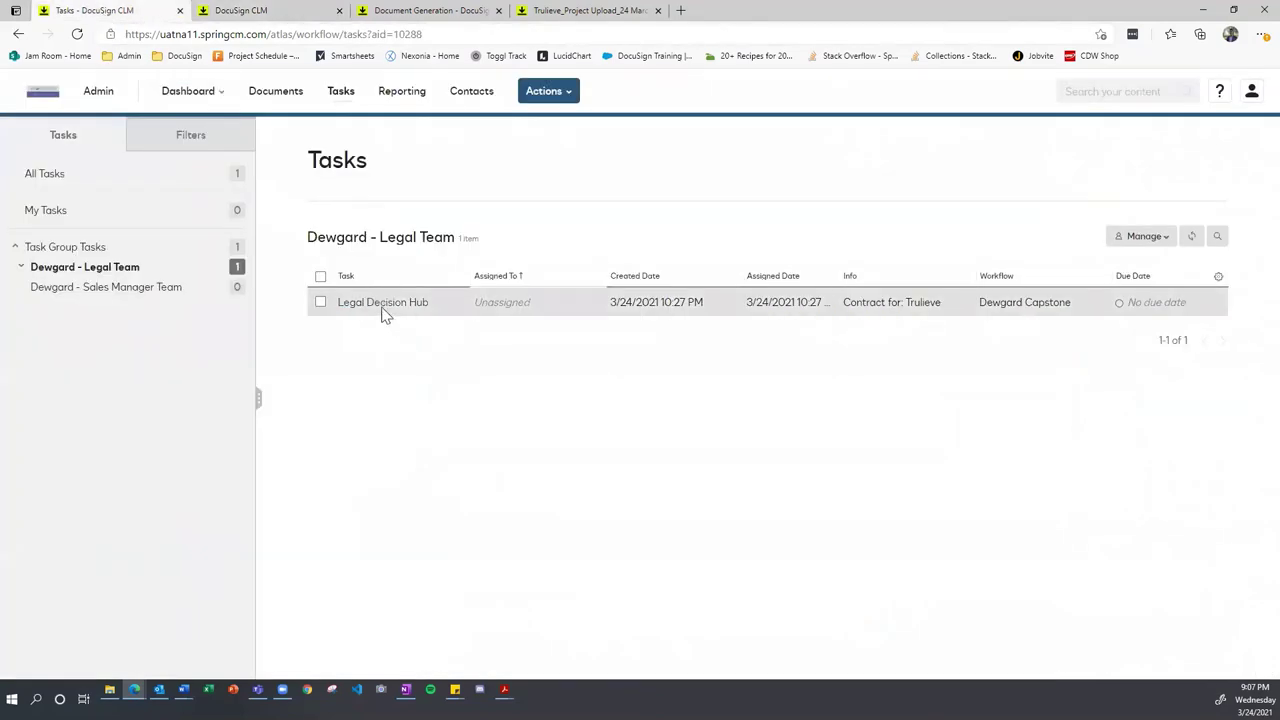
{"action": "left_click", "coordinate": [566, 10]}
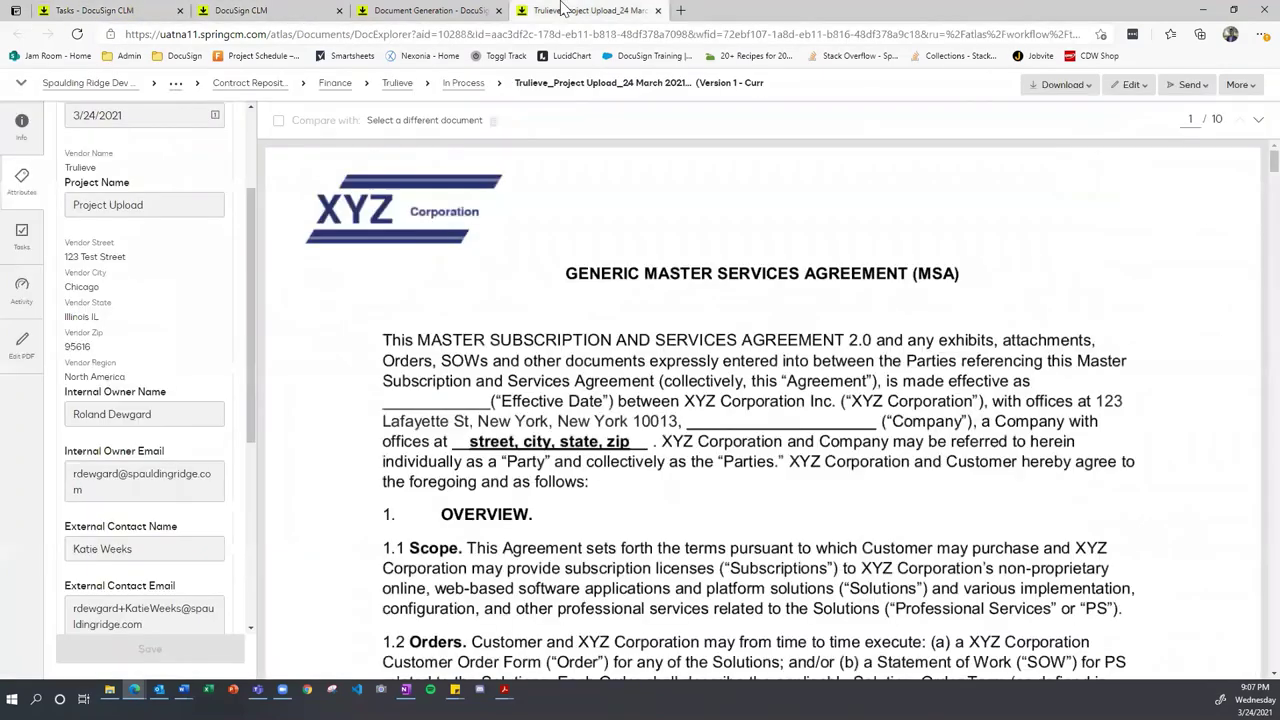
{"action": "left_click", "coordinate": [300, 10]}
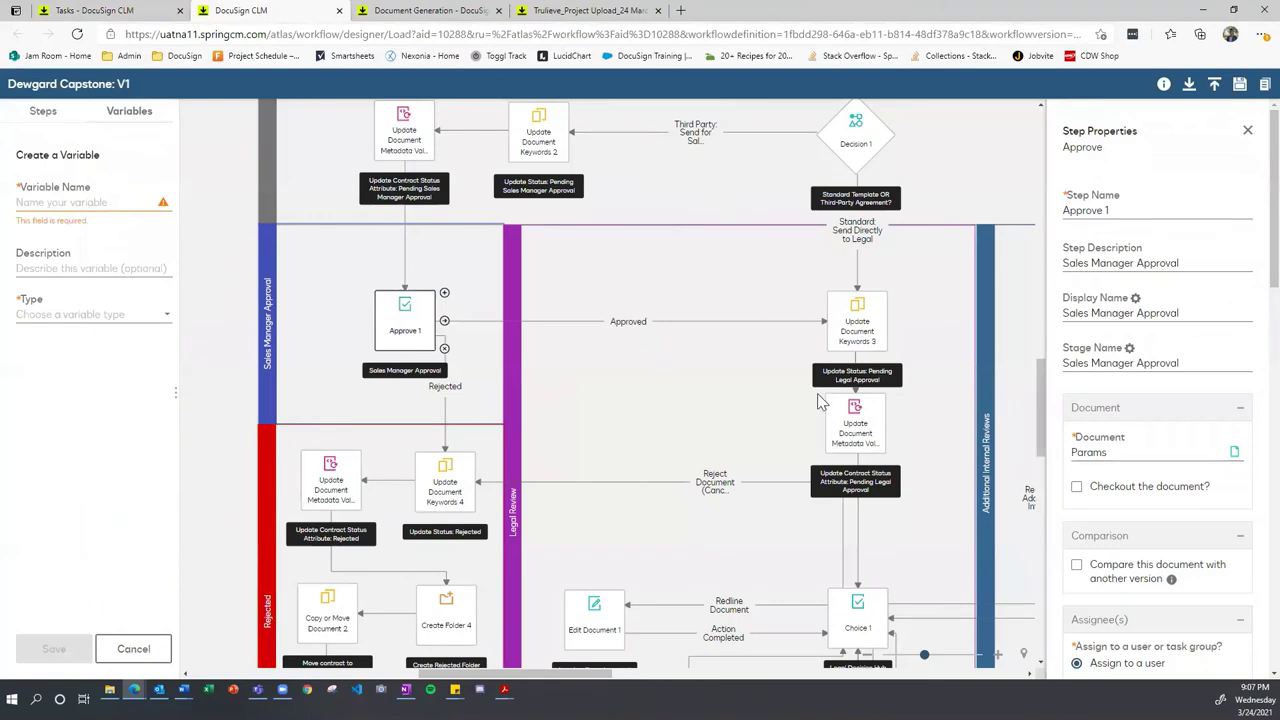
Step: Compare the naming and stage settings of the Choice 1 and Approve 1 steps
{"action": "scroll", "coordinate": [818, 402], "scroll_direction": "down", "scroll_amount": 1}
{"action": "left_click", "coordinate": [863, 540]}
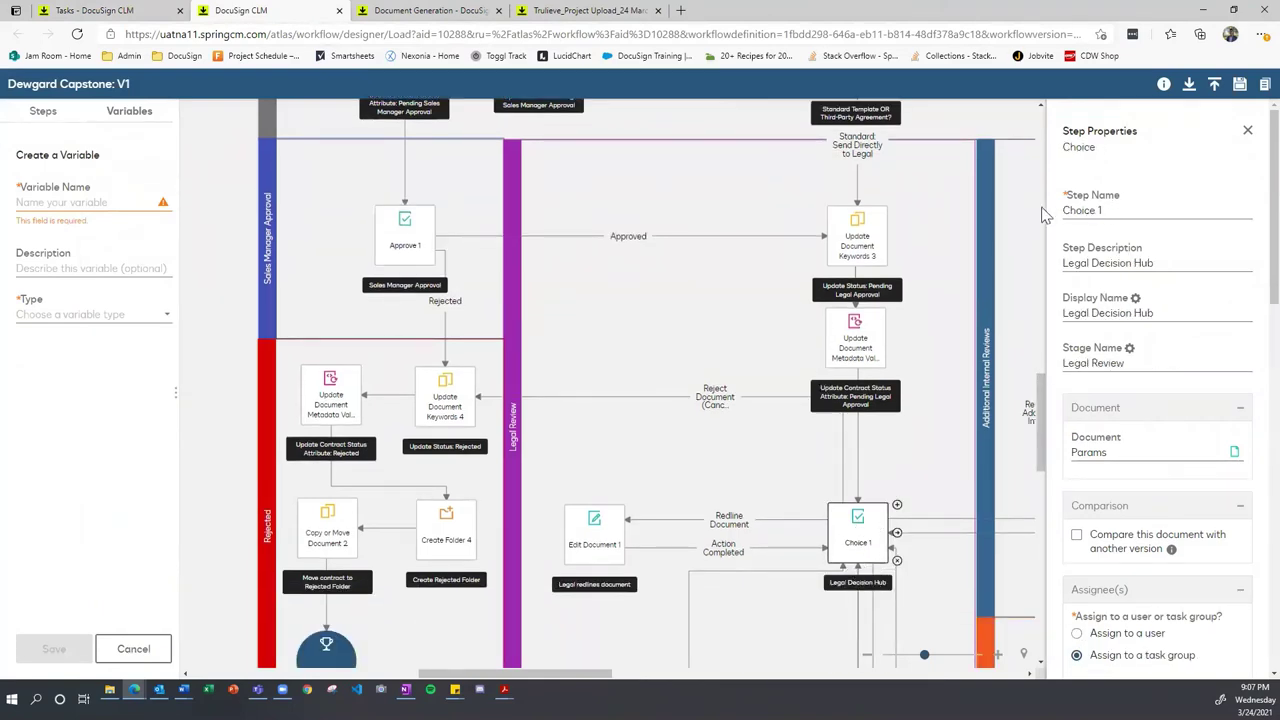
{"action": "left_click", "coordinate": [405, 238]}
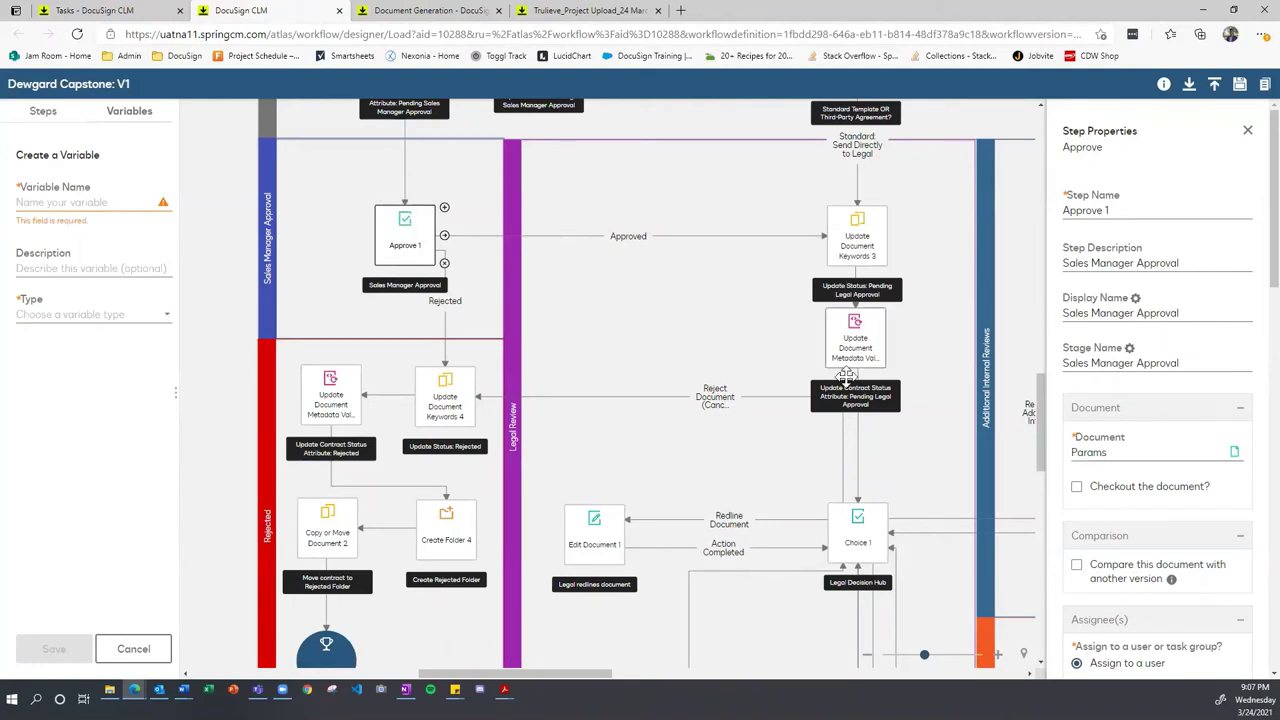
{"action": "scroll", "coordinate": [850, 455], "scroll_direction": "down", "scroll_amount": 1}
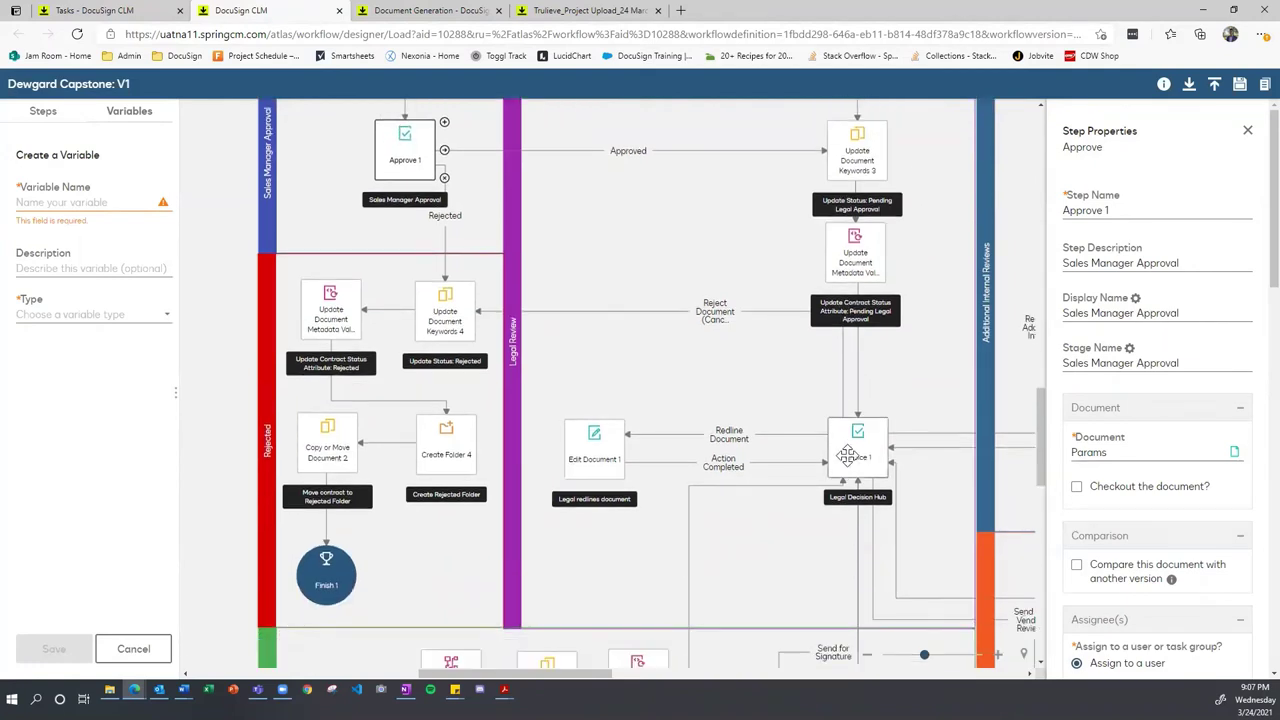
Step: Review the options configured for the Legal Decision Hub step, Choice 1, and save them
{"action": "left_click", "coordinate": [847, 455]}
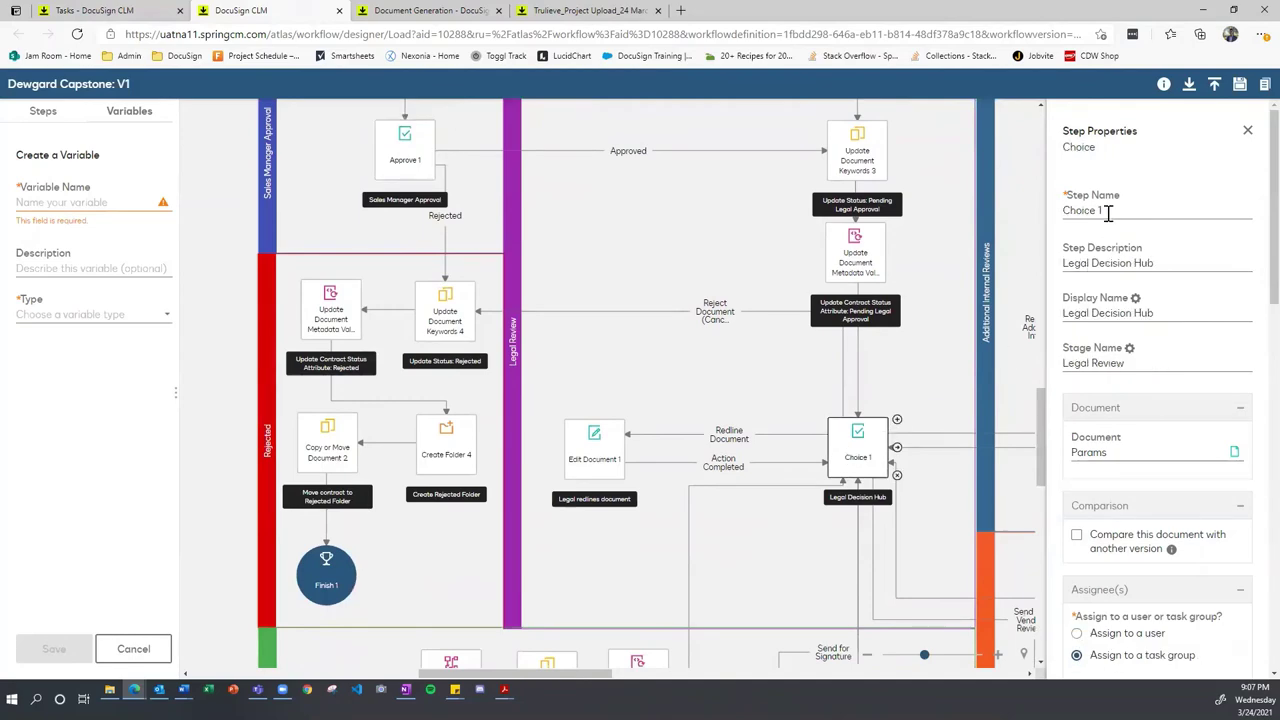
{"action": "scroll", "coordinate": [1140, 250], "scroll_direction": "down", "scroll_amount": 8}
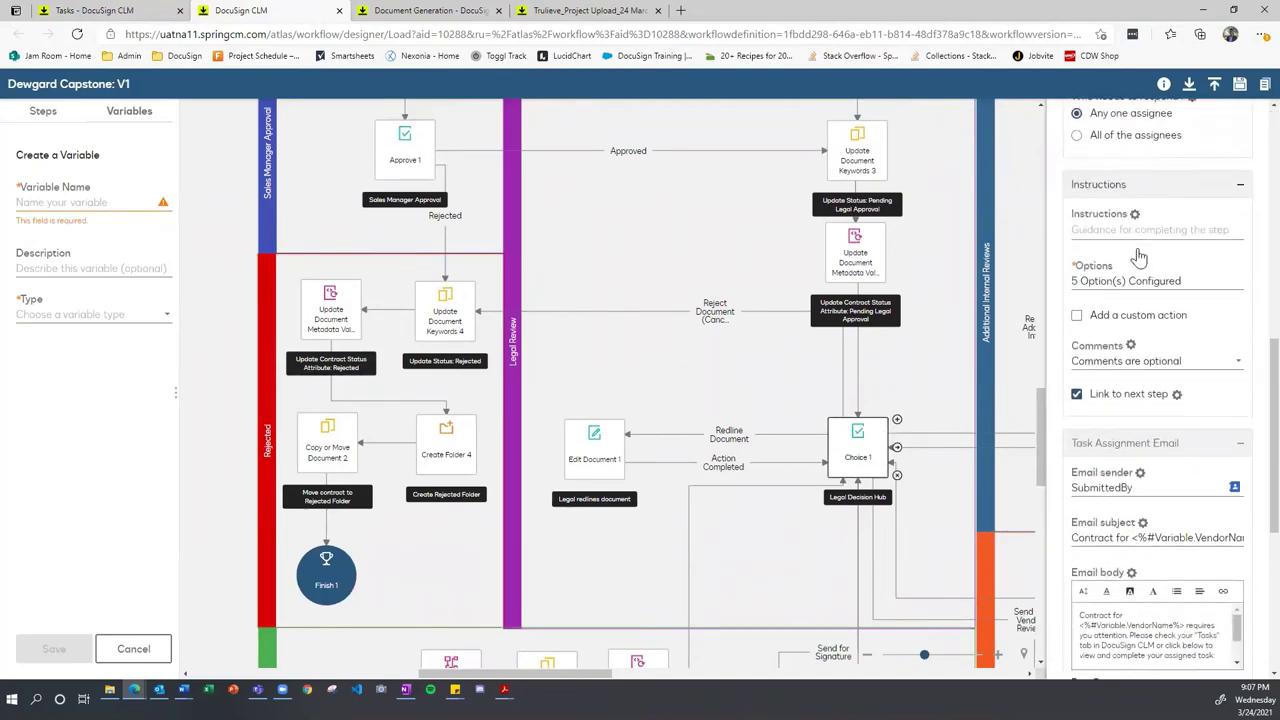
{"action": "left_click", "coordinate": [1201, 272]}
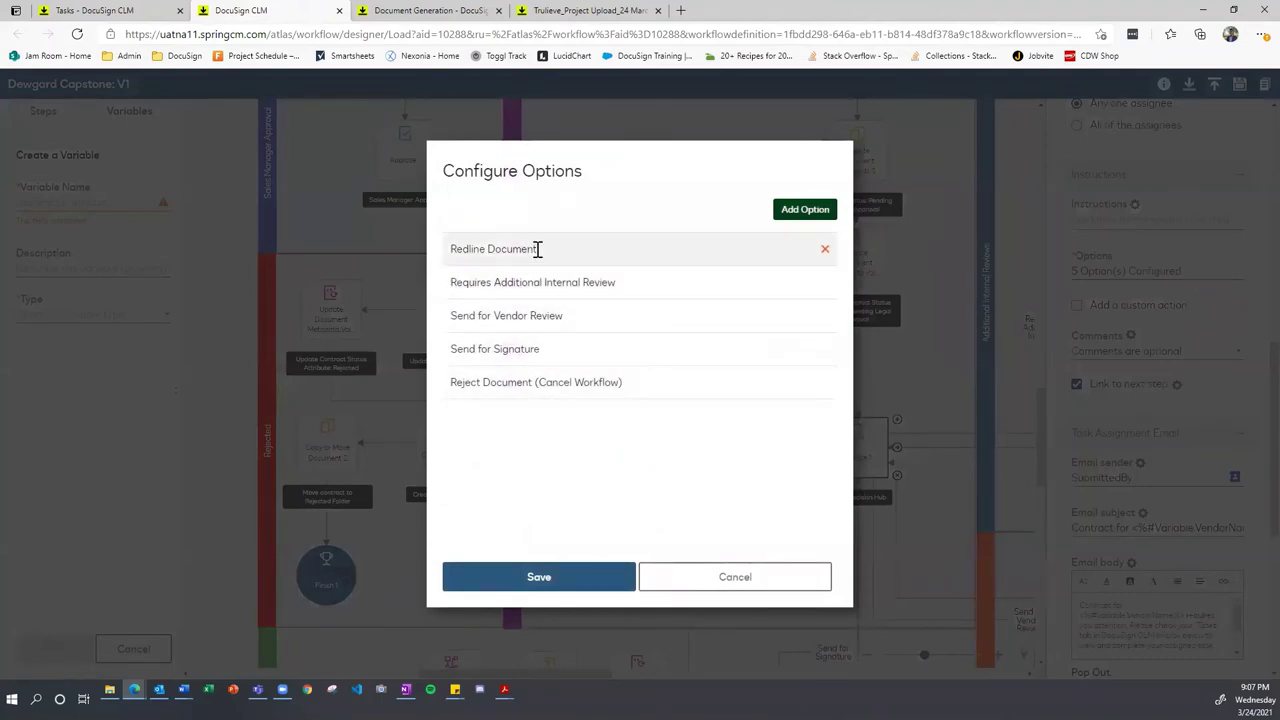
{"action": "left_click", "coordinate": [580, 591]}
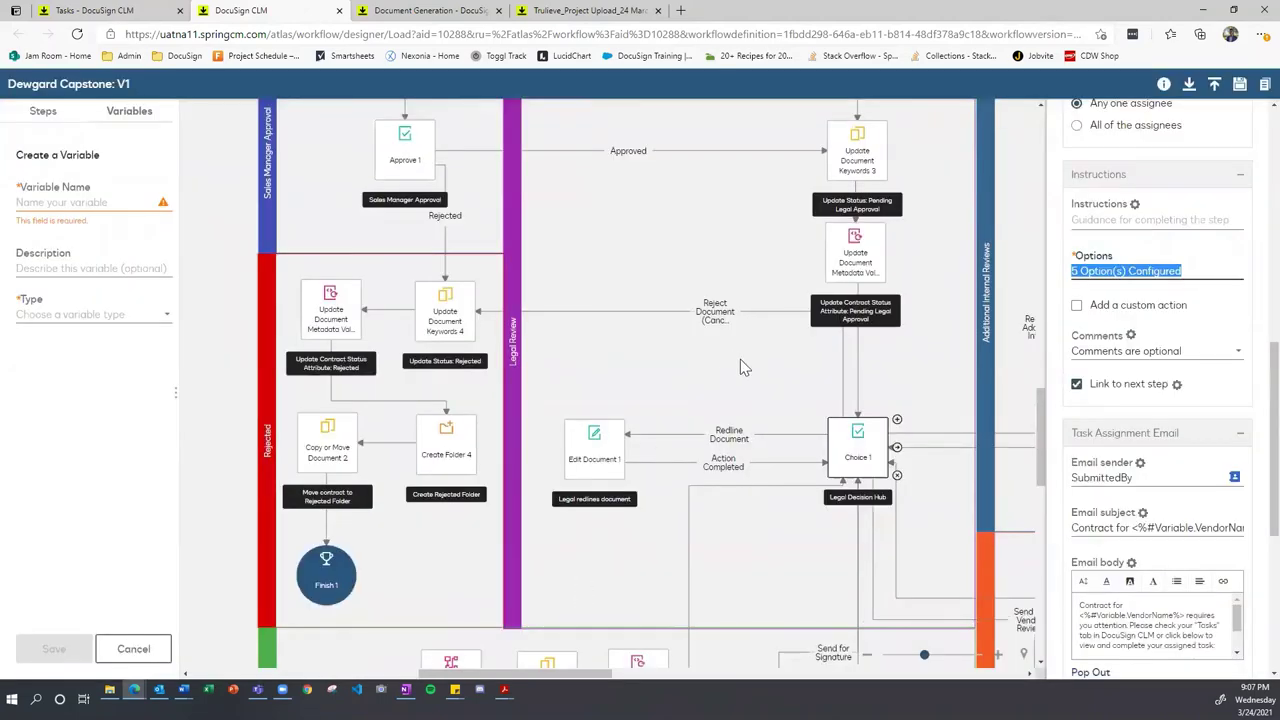
Step: Close Choice 1's properties and examine its paths to the rejection, redline and additional internal review steps
{"action": "scroll", "coordinate": [825, 490], "scroll_direction": "right", "scroll_amount": 3}
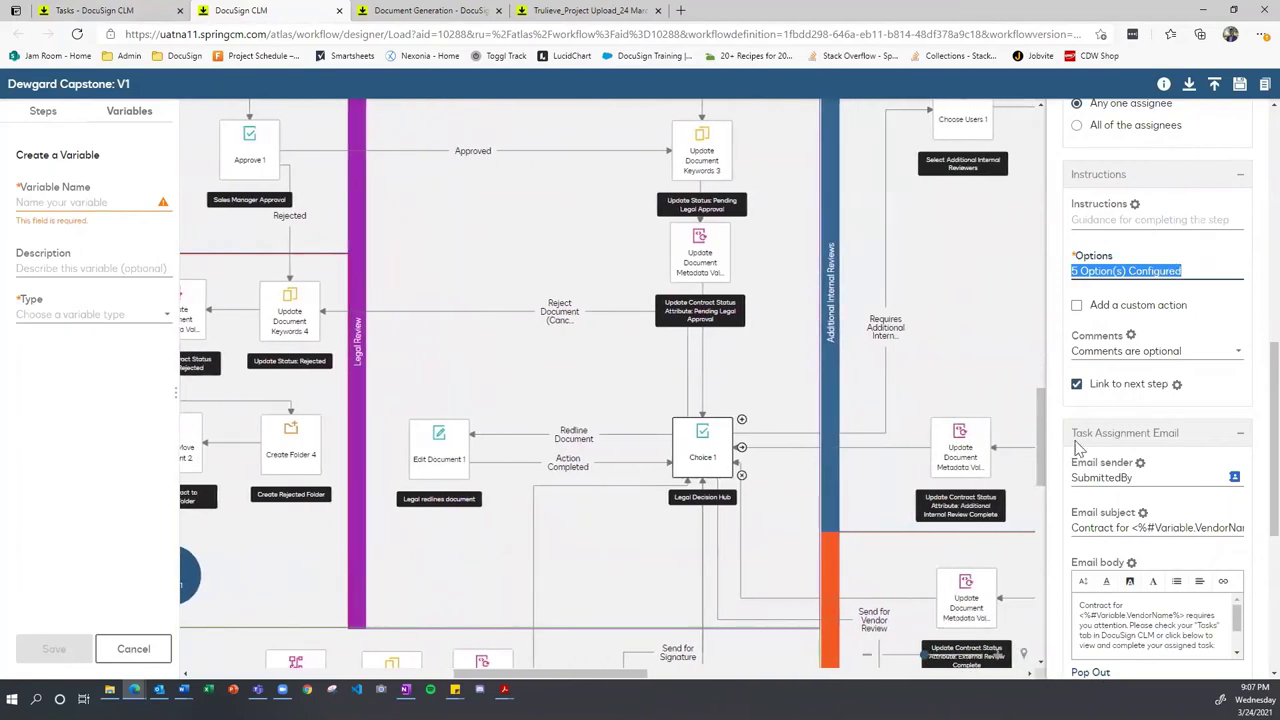
{"action": "scroll", "coordinate": [1128, 290], "scroll_direction": "up", "scroll_amount": 10}
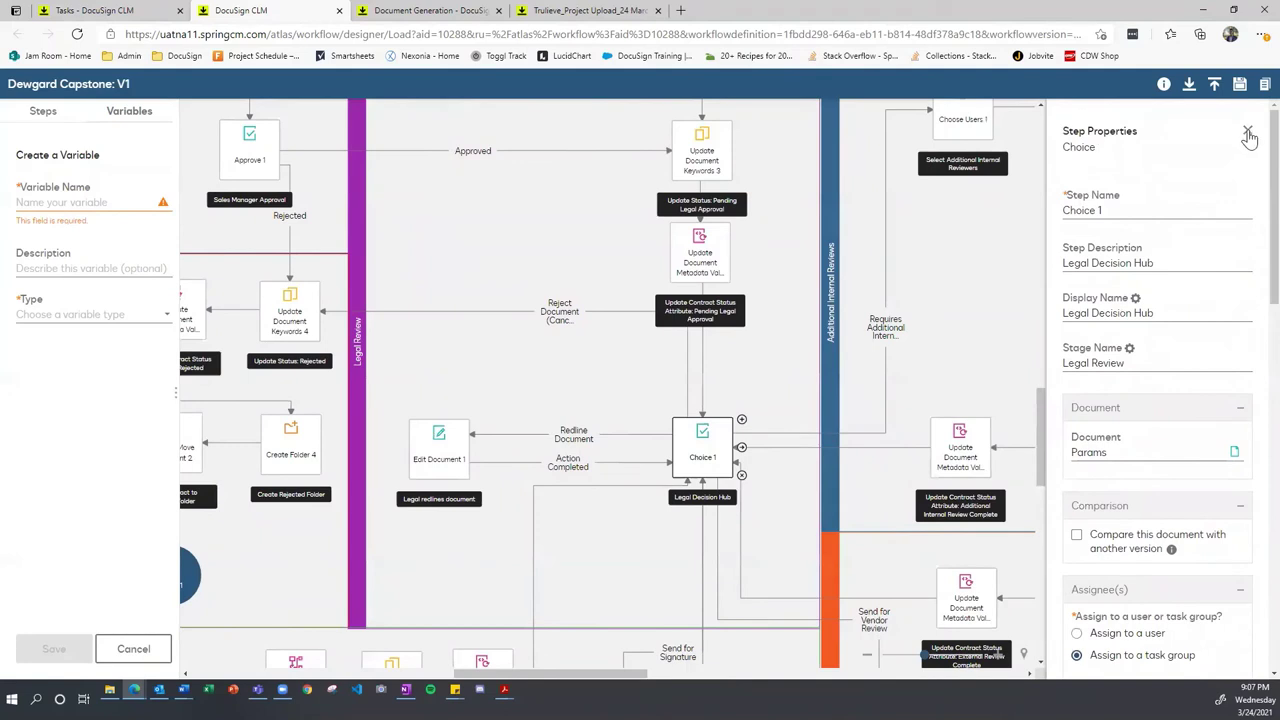
{"action": "left_click", "coordinate": [1248, 135]}
{"action": "scroll", "coordinate": [545, 388], "scroll_direction": "up", "scroll_amount": 2}
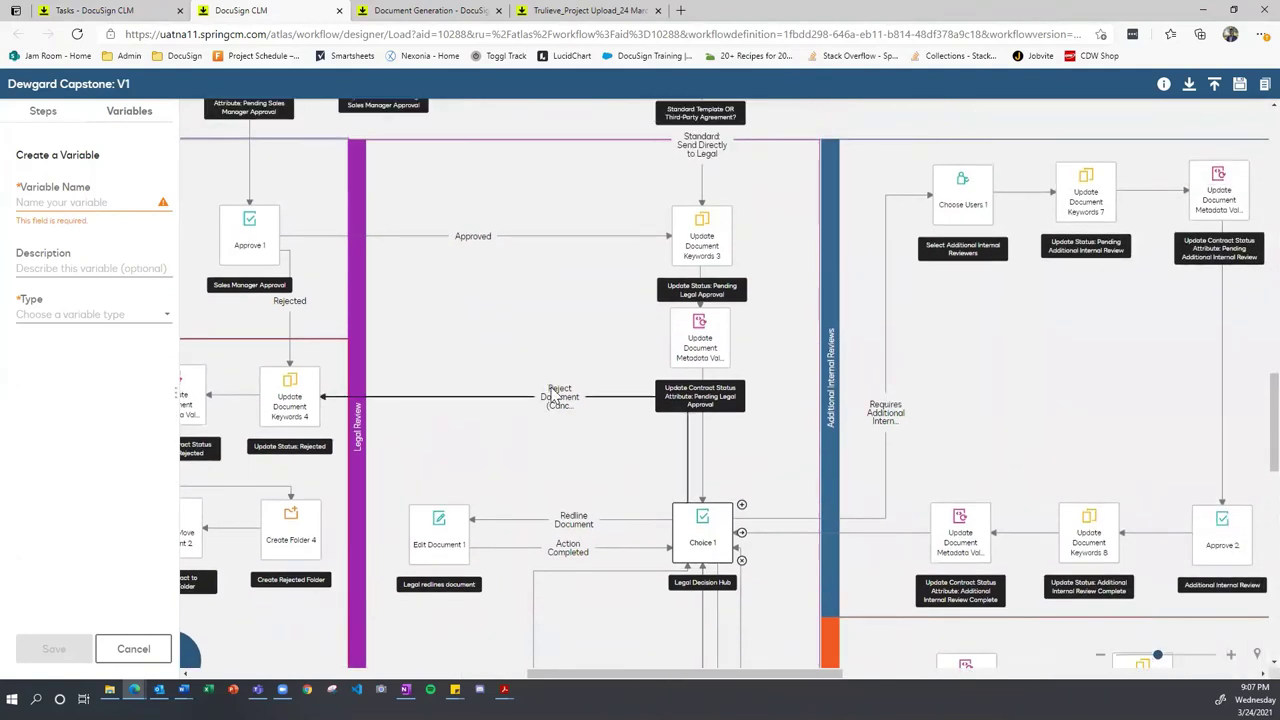
Step: Examine how the Legal Decision Hub step connects to the surrounding status update, redline and review steps in the workflow
{"action": "scroll", "coordinate": [555, 395], "scroll_direction": "up", "scroll_amount": 2}
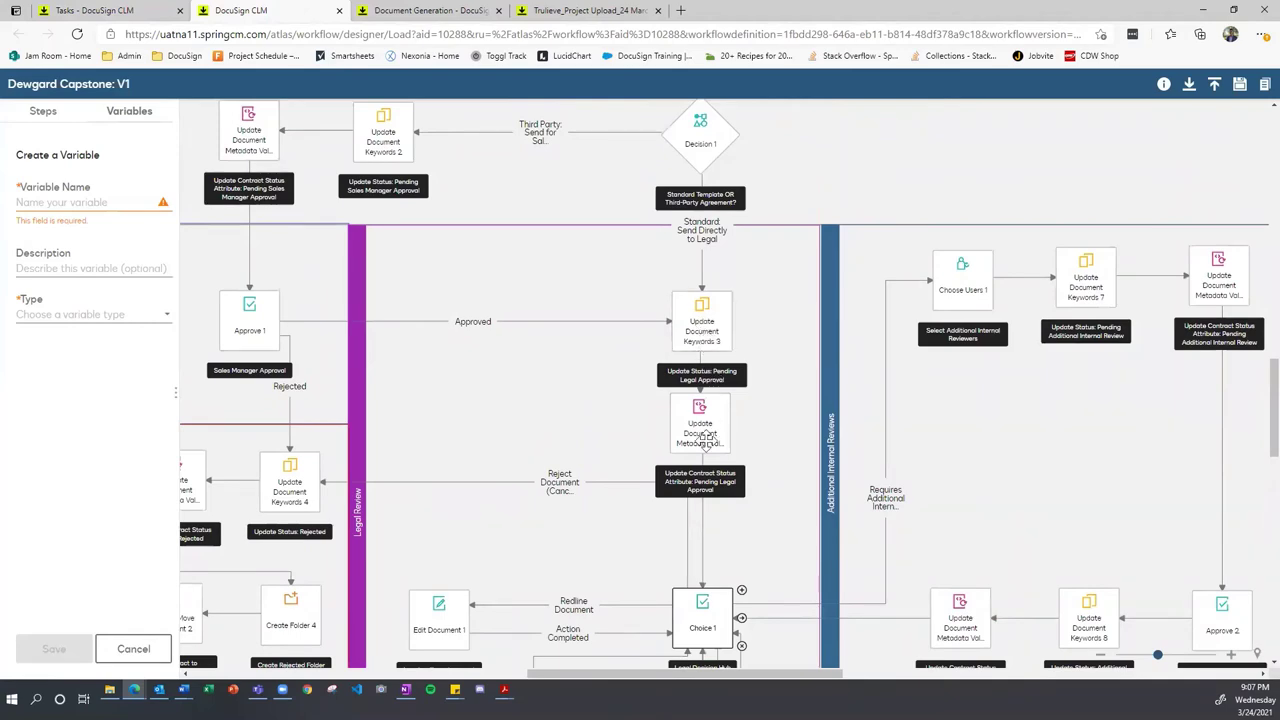
{"action": "scroll", "coordinate": [700, 582], "scroll_direction": "down", "scroll_amount": 2}
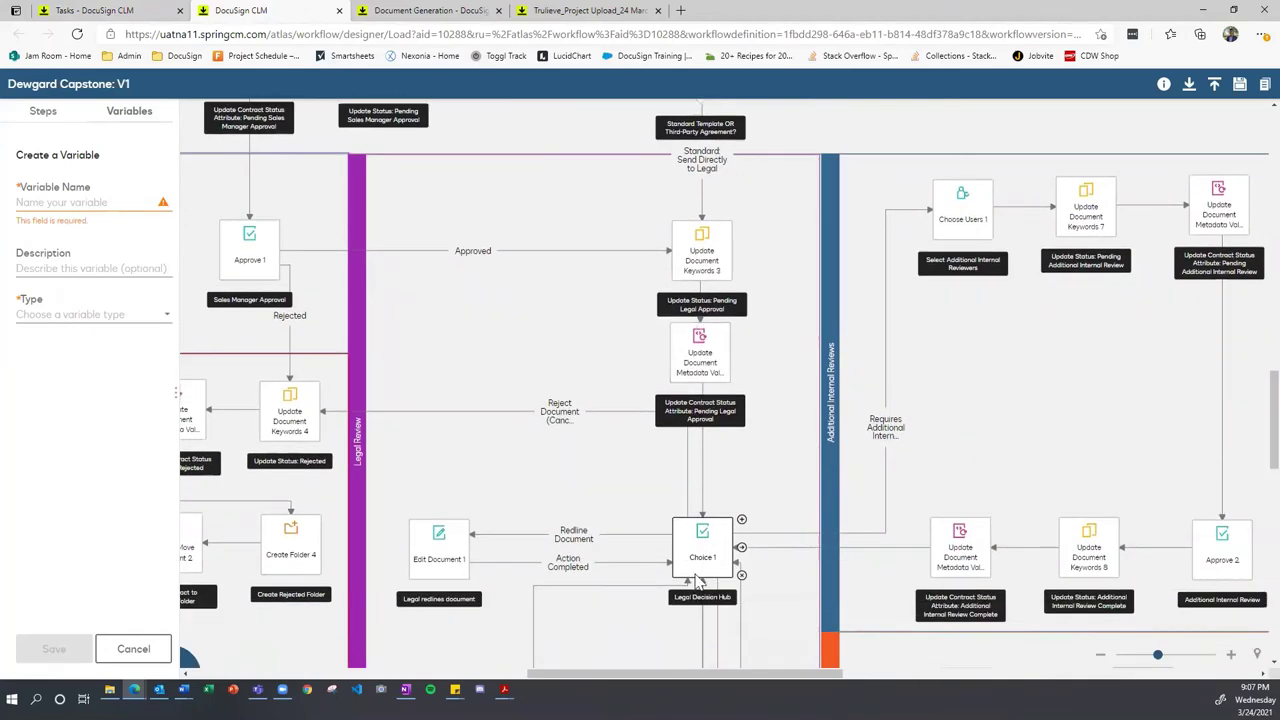
{"action": "scroll", "coordinate": [697, 583], "scroll_direction": "down", "scroll_amount": 3}
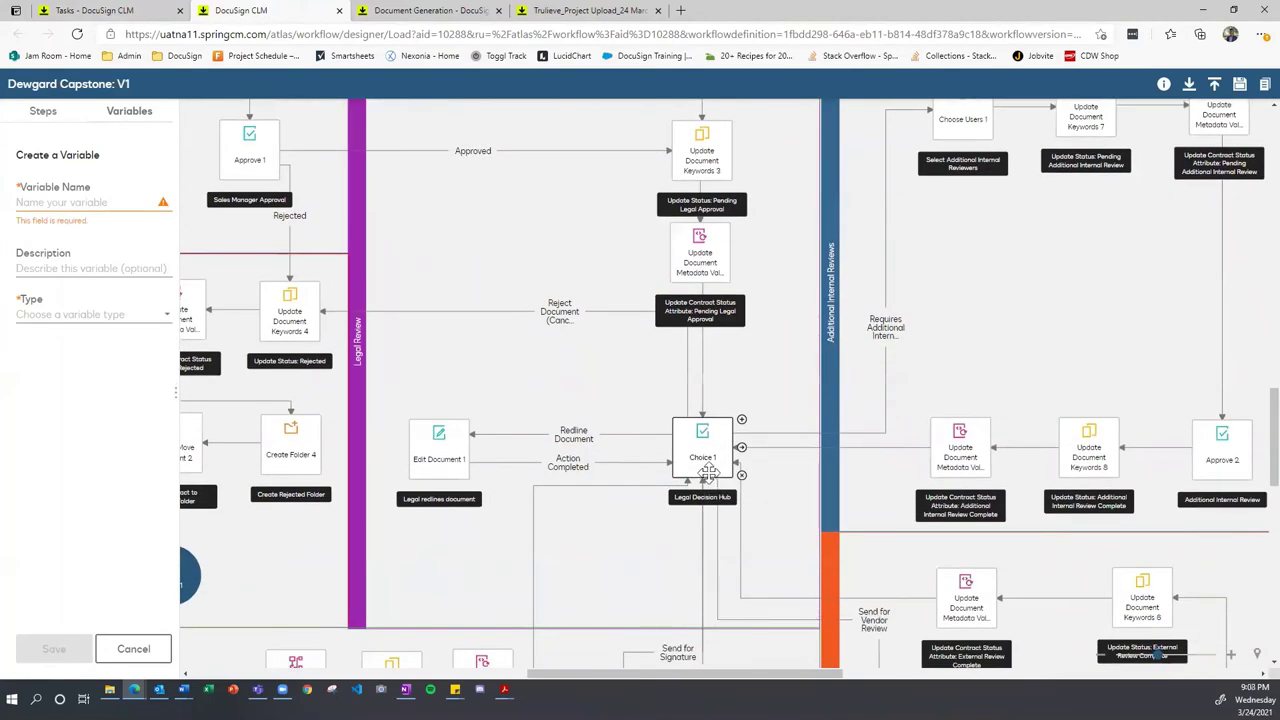
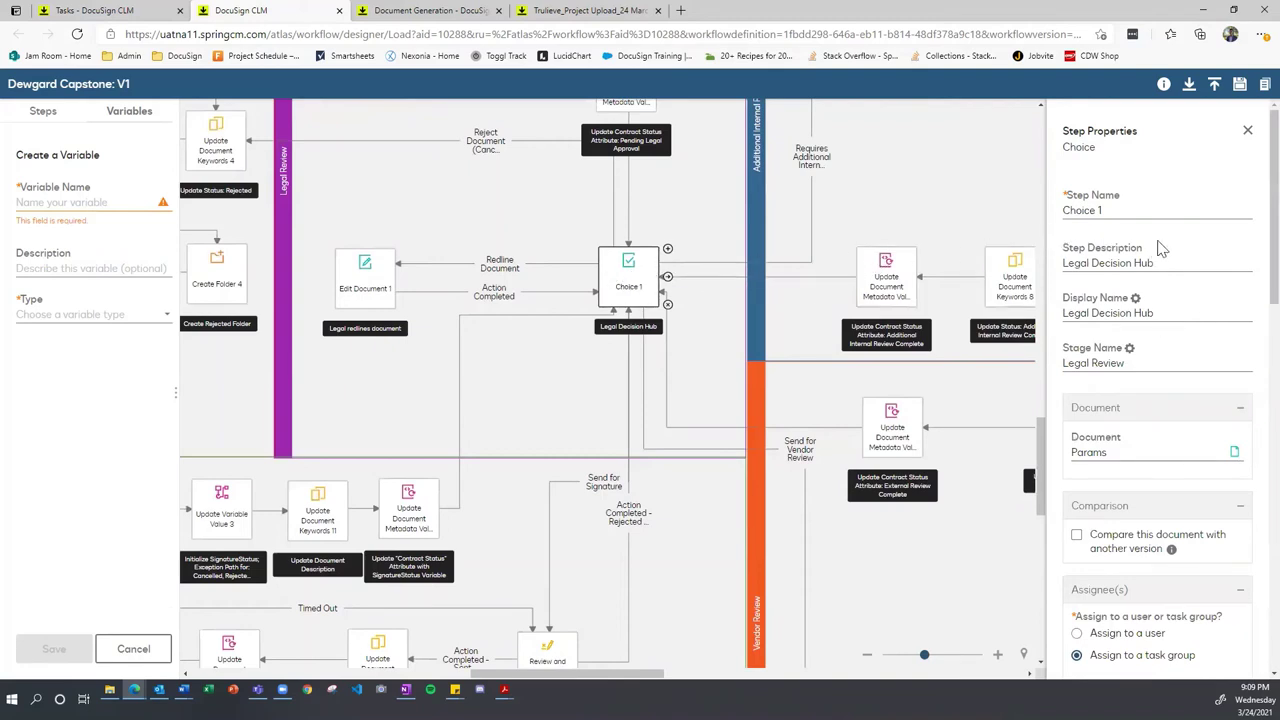
Step: Check which task group is assigned to Choice 1, leaving the selection as it is
{"action": "scroll", "coordinate": [1163, 253], "scroll_direction": "down", "scroll_amount": 1}
{"action": "scroll", "coordinate": [1161, 252], "scroll_direction": "down", "scroll_amount": 3}
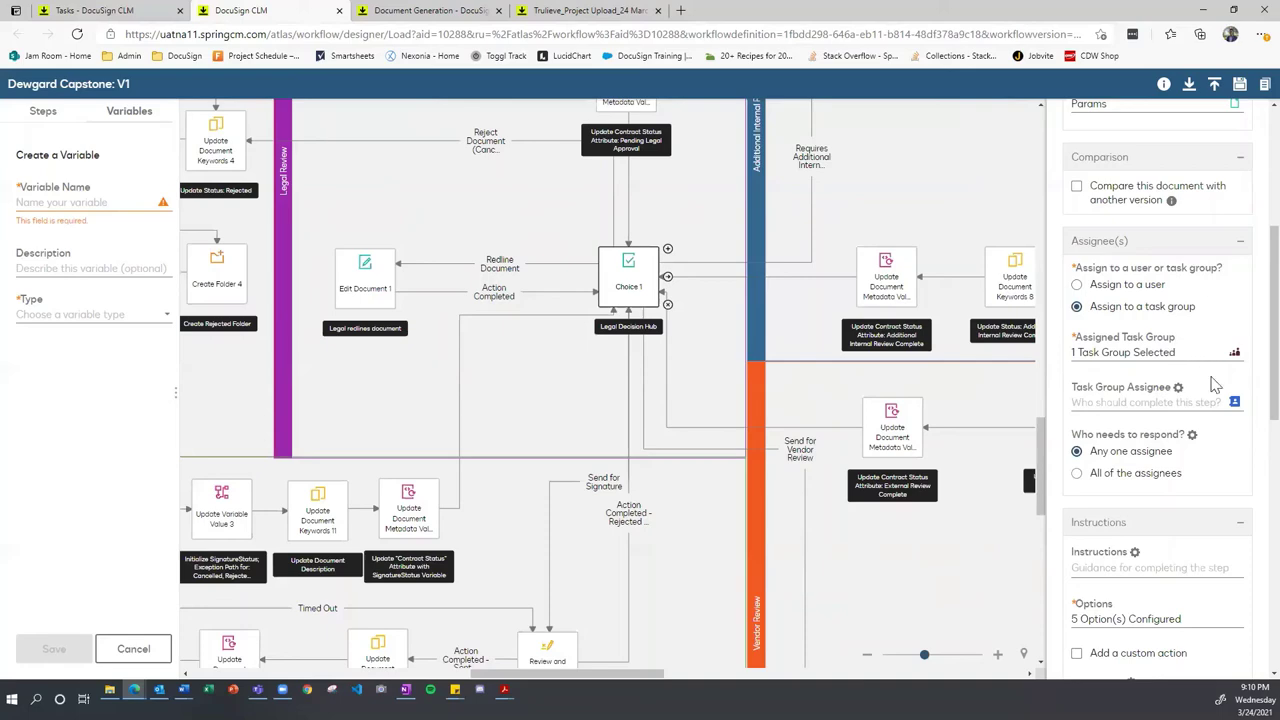
{"action": "left_click", "coordinate": [1236, 355]}
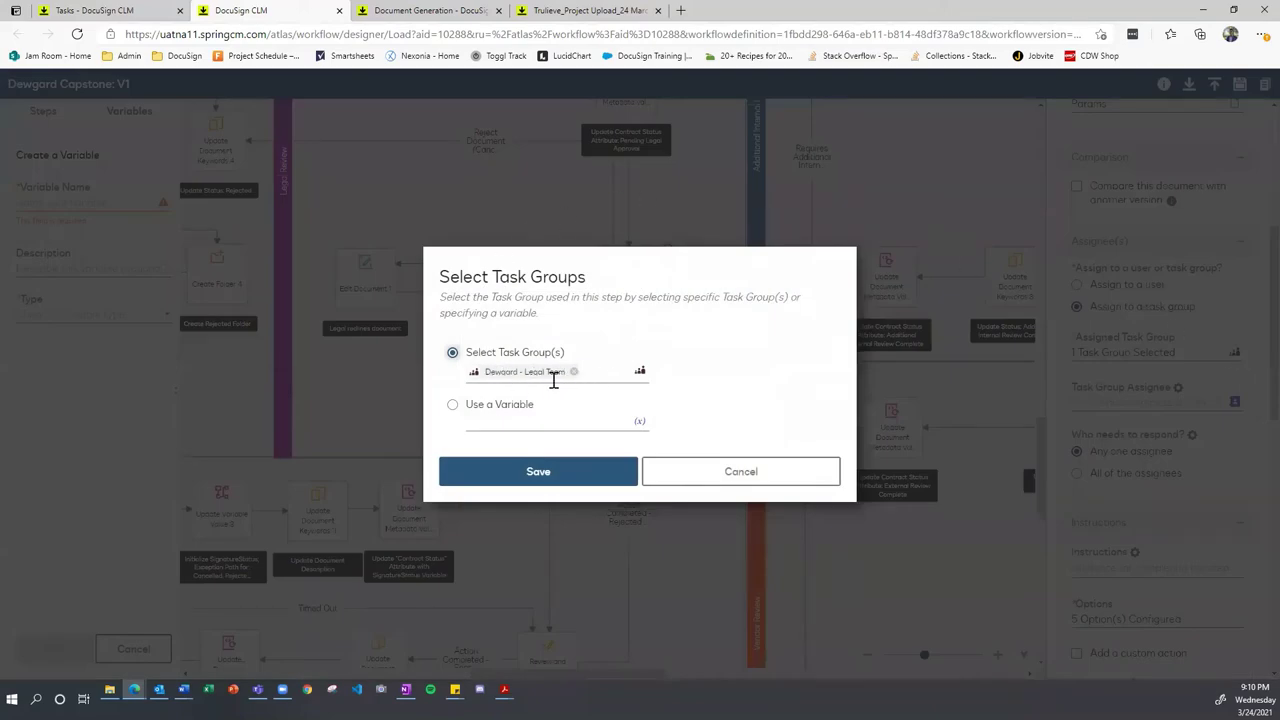
{"action": "left_click", "coordinate": [742, 484]}
Step: Go to the account's task group administration and open the configuration of Dewgard - Legal Team
{"action": "left_click", "coordinate": [392, 8]}
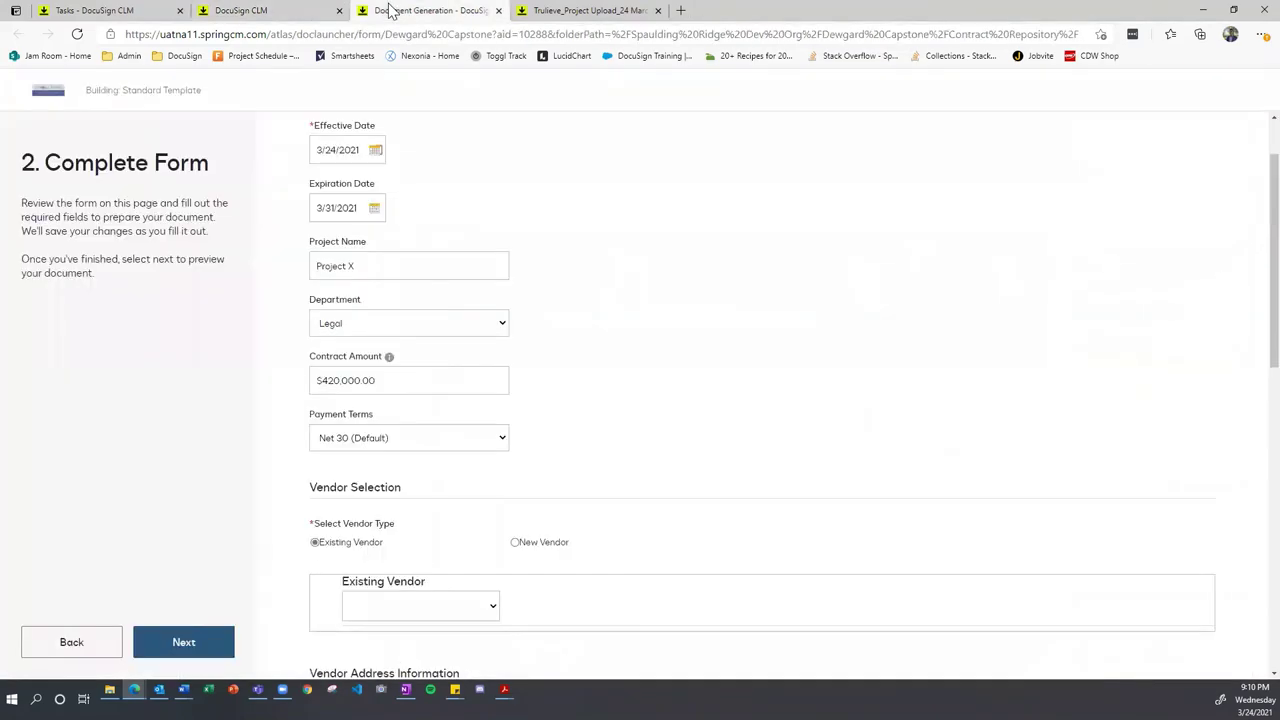
{"action": "left_click", "coordinate": [280, 10]}
{"action": "left_click", "coordinate": [163, 8]}
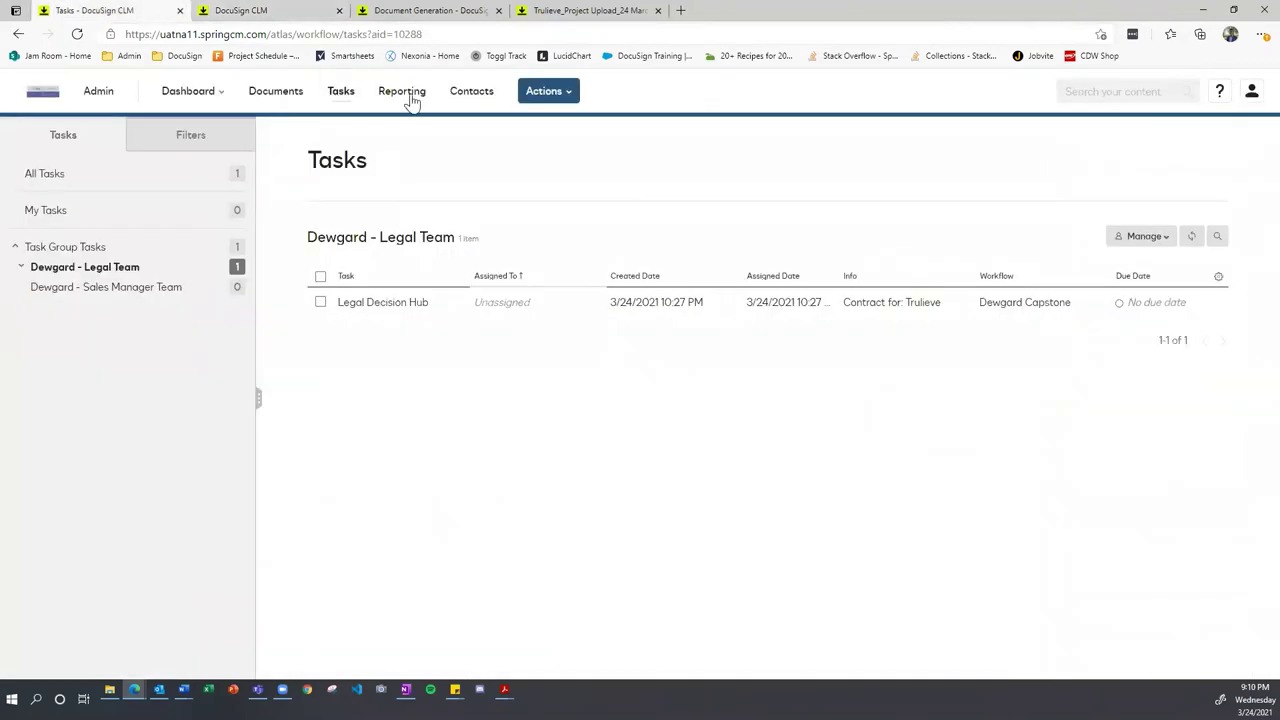
{"action": "left_click", "coordinate": [99, 92]}
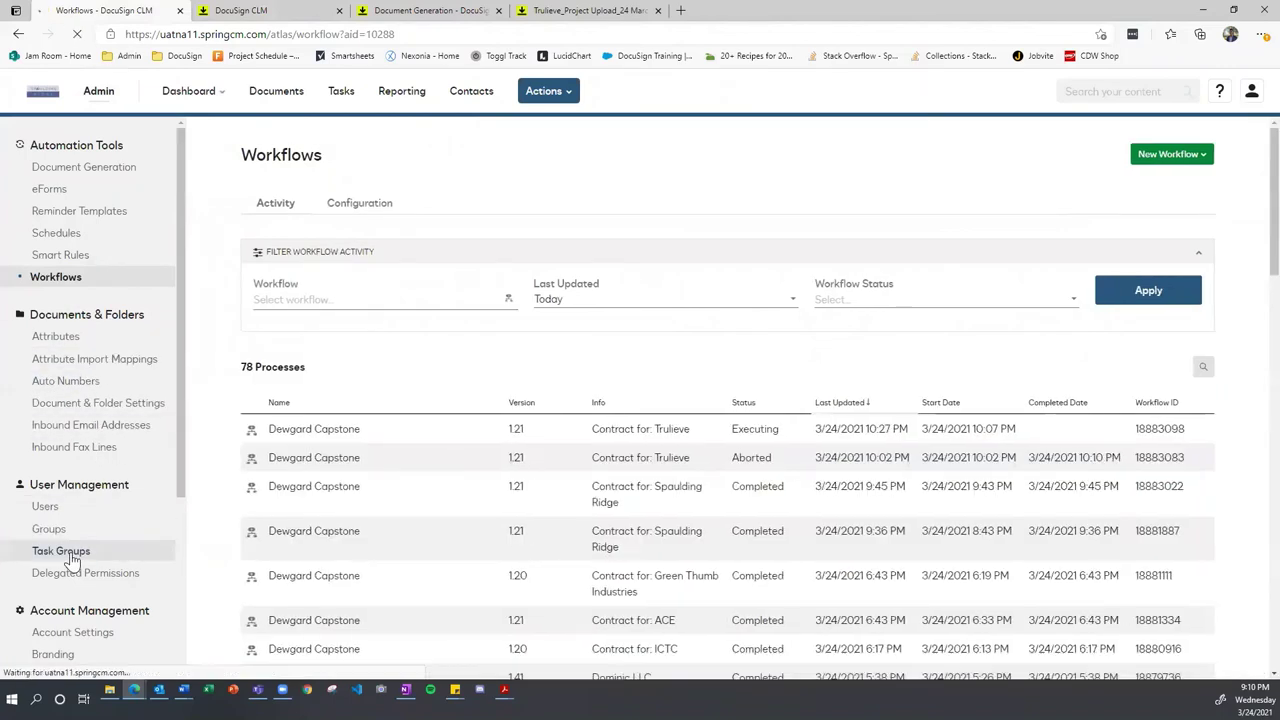
{"action": "left_click", "coordinate": [70, 552]}
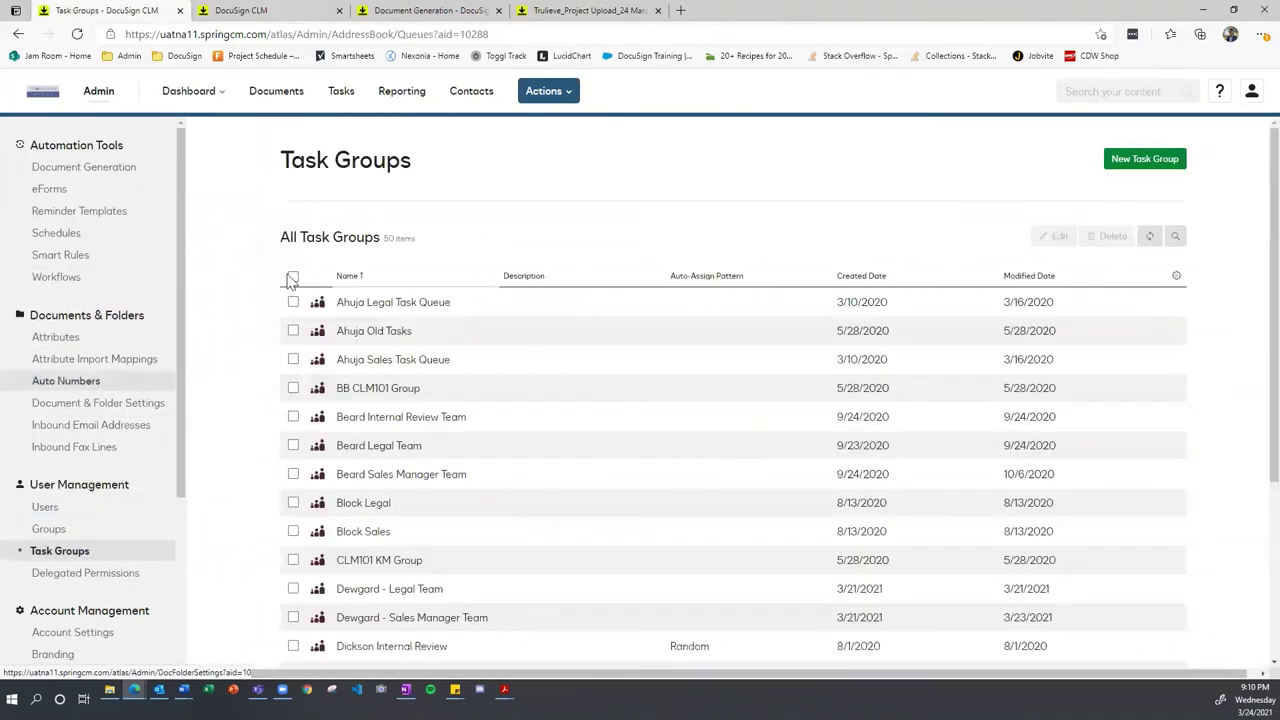
{"action": "scroll", "coordinate": [409, 329], "scroll_direction": "down", "scroll_amount": 1}
{"action": "scroll", "coordinate": [415, 330], "scroll_direction": "down", "scroll_amount": 2}
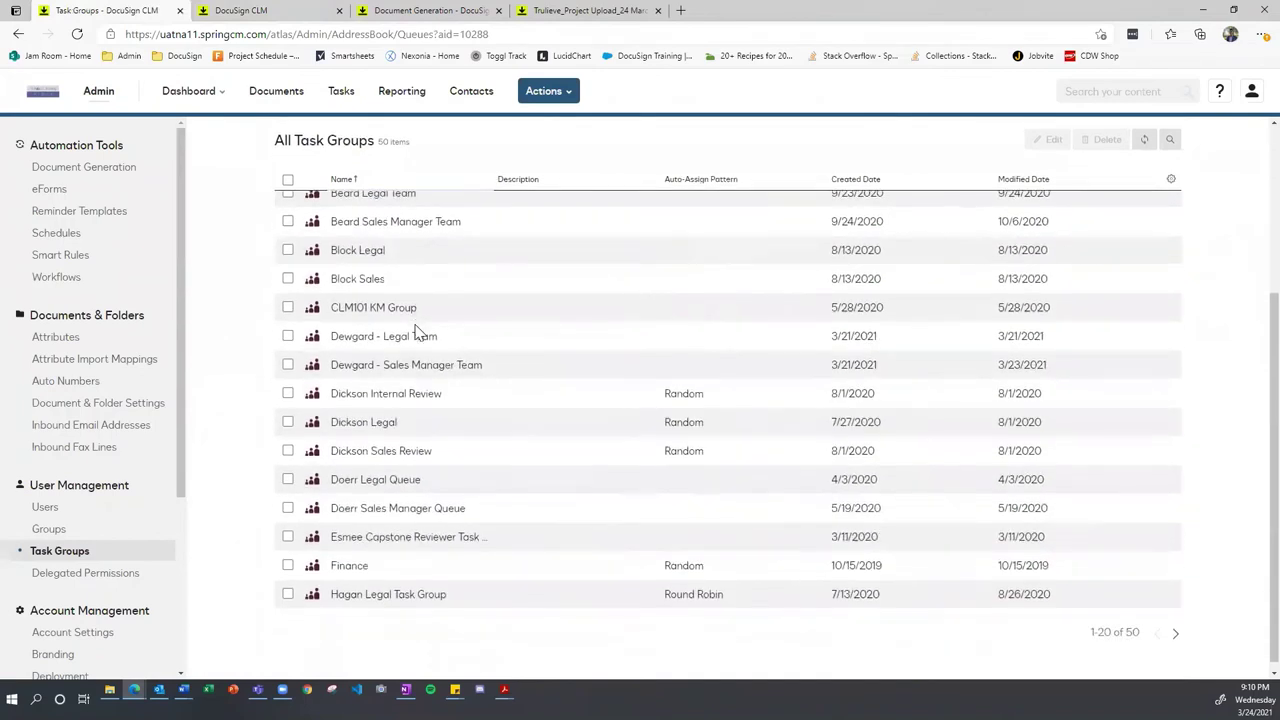
{"action": "left_click", "coordinate": [416, 335]}
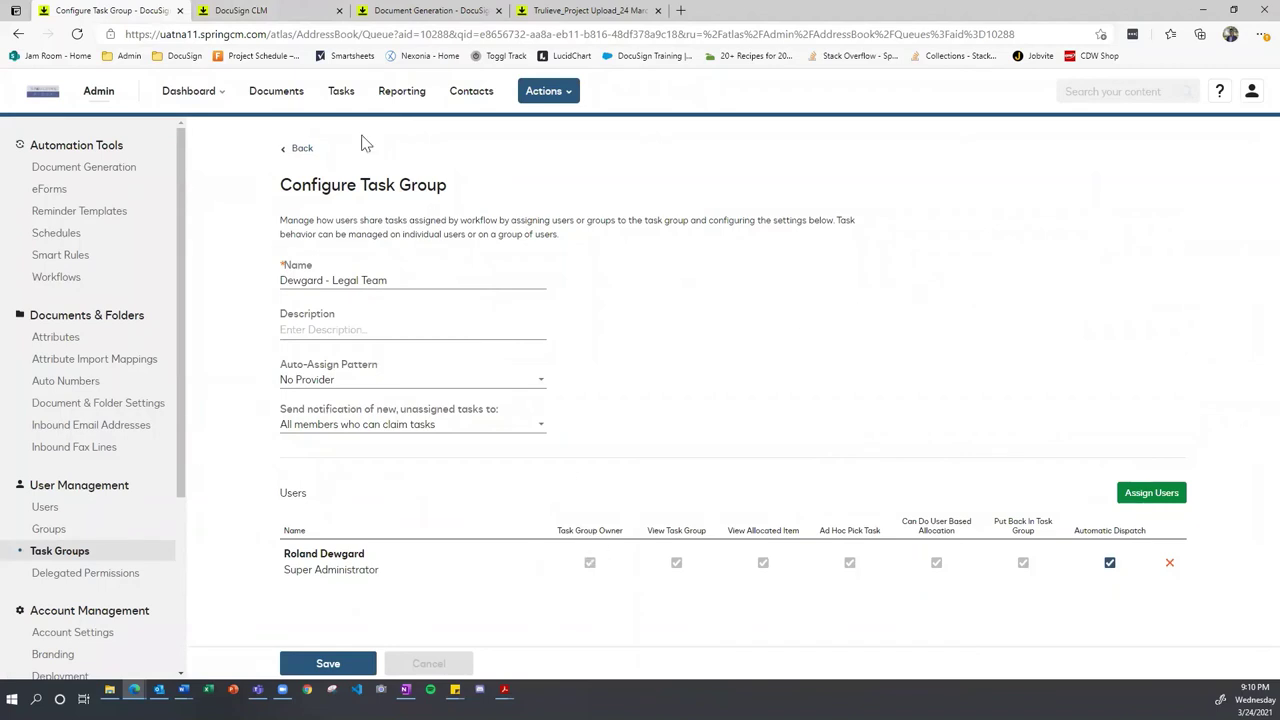
Step: Duplicate the task group page in a new tab, show the task list there, and compare it with the group's user permissions
{"action": "right_click", "coordinate": [141, 16]}
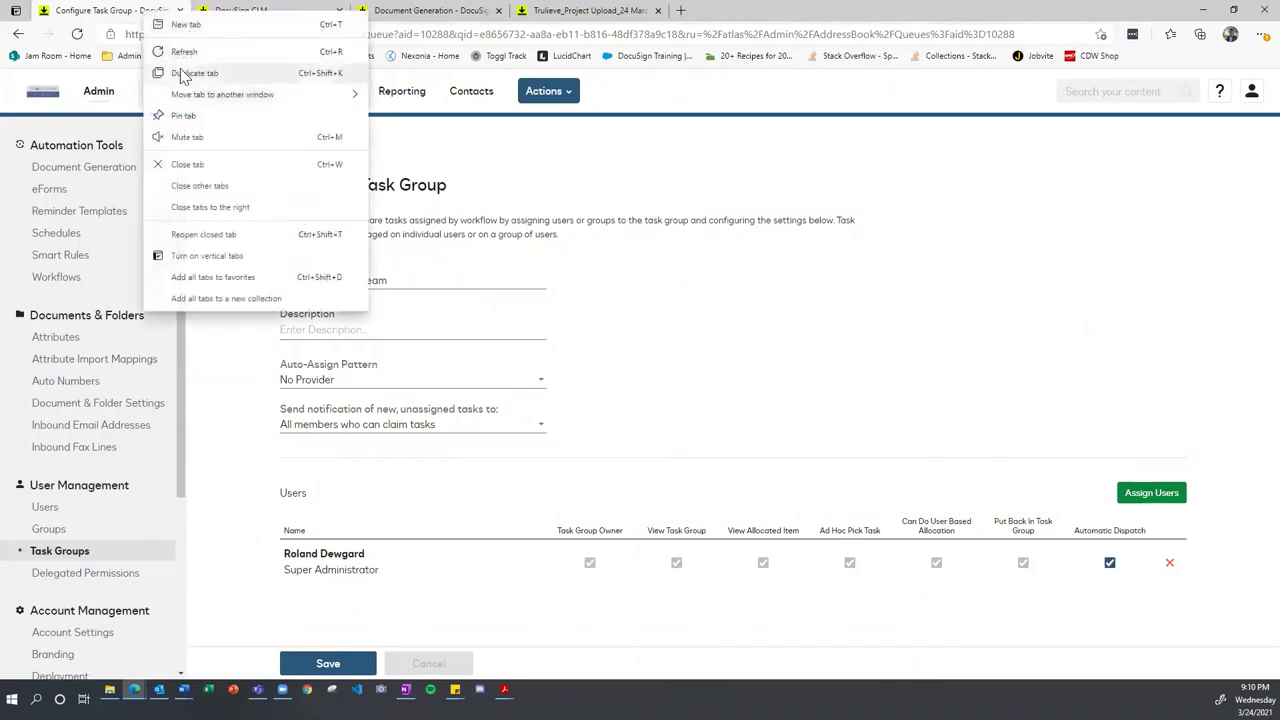
{"action": "key", "text": "Escape"}
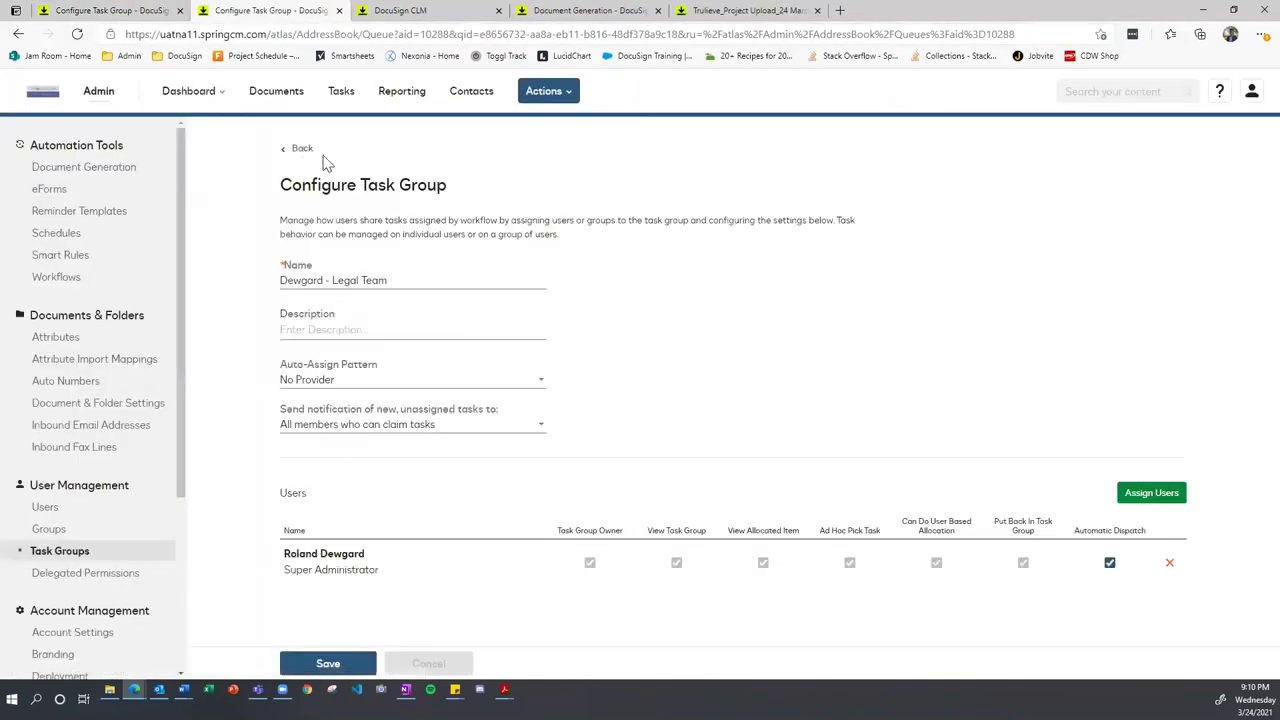
{"action": "left_click", "coordinate": [345, 96]}
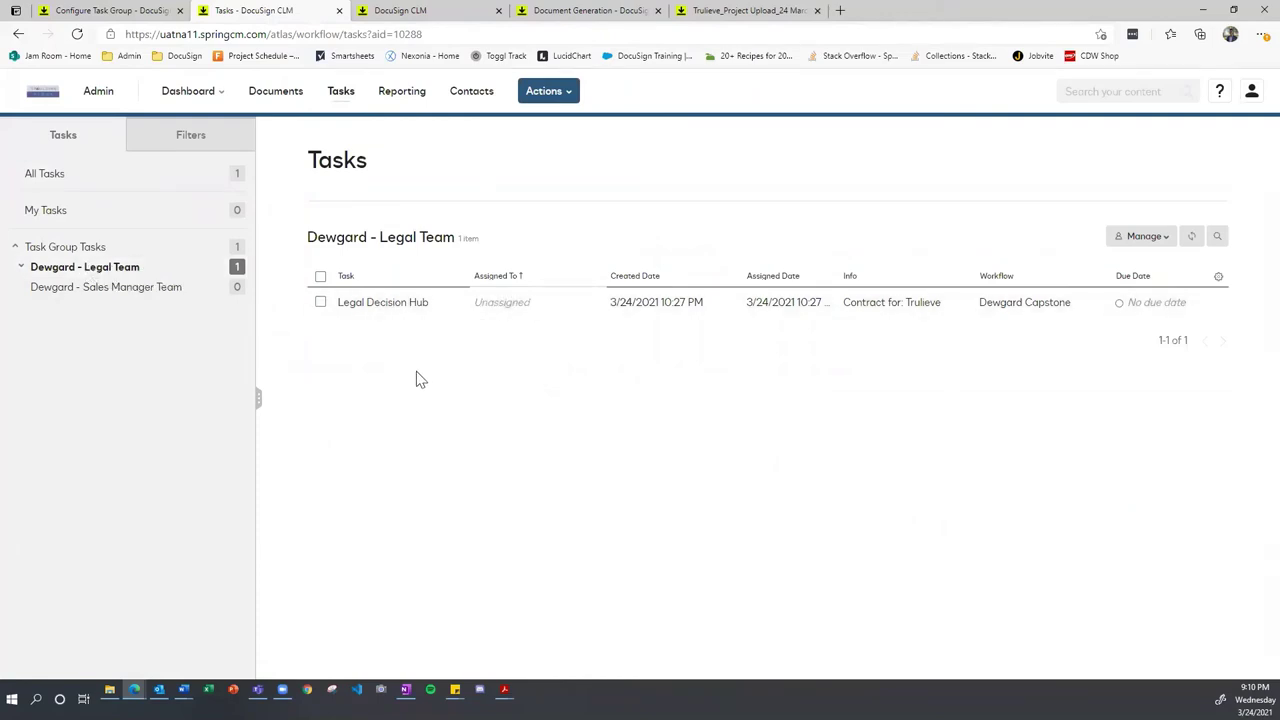
{"action": "left_click", "coordinate": [126, 10]}
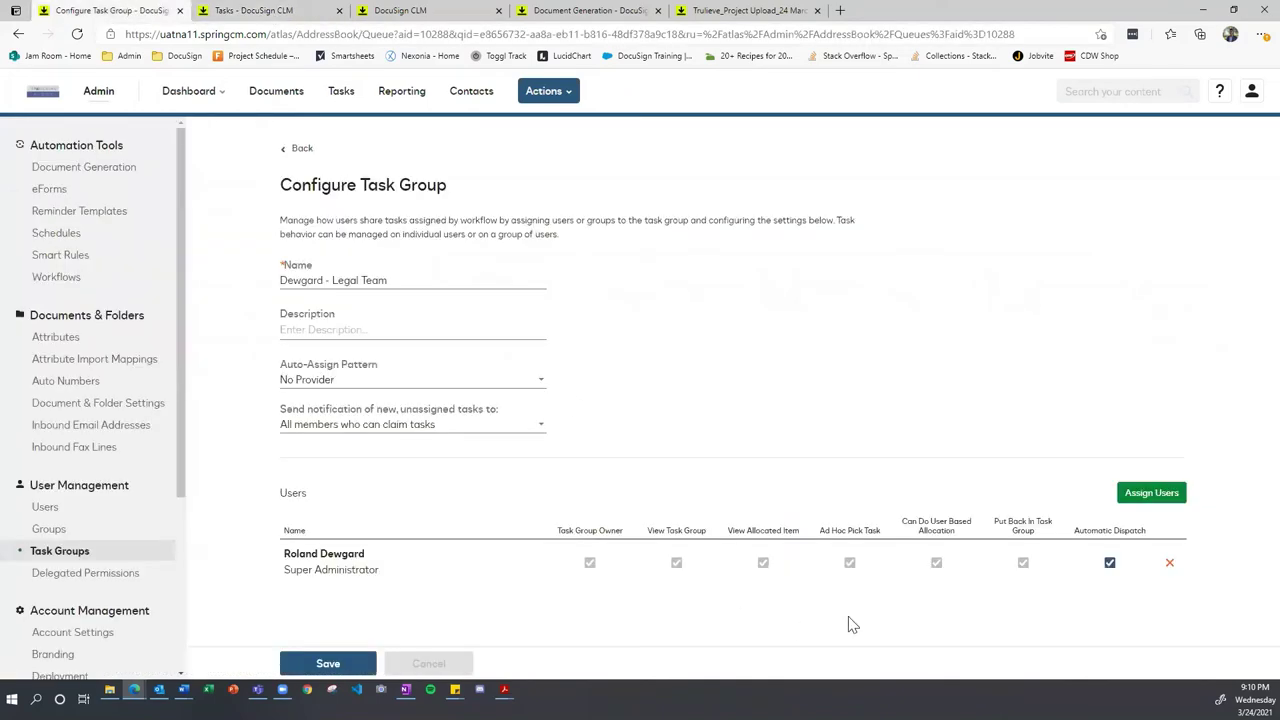
{"action": "left_click", "coordinate": [255, 12]}
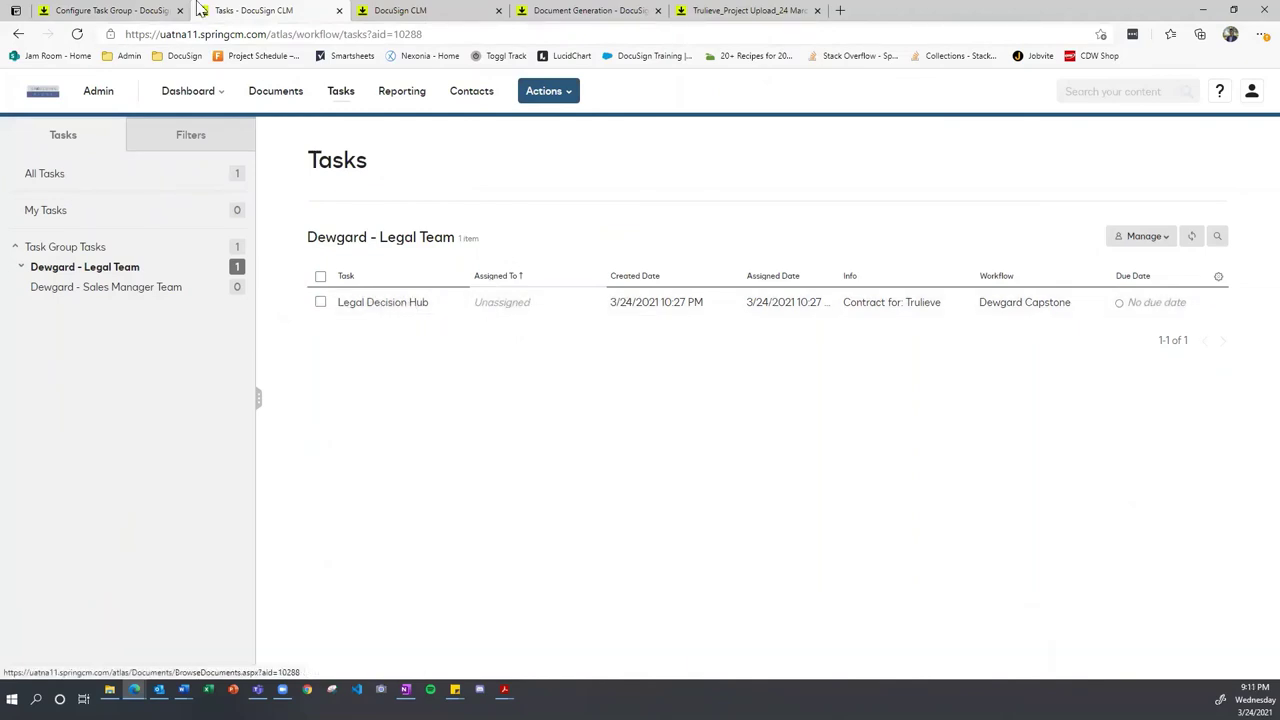
Step: Return to the workflow designer and review Choice 1's response requirement, comments setting and task assignment email
{"action": "left_click", "coordinate": [405, 11]}
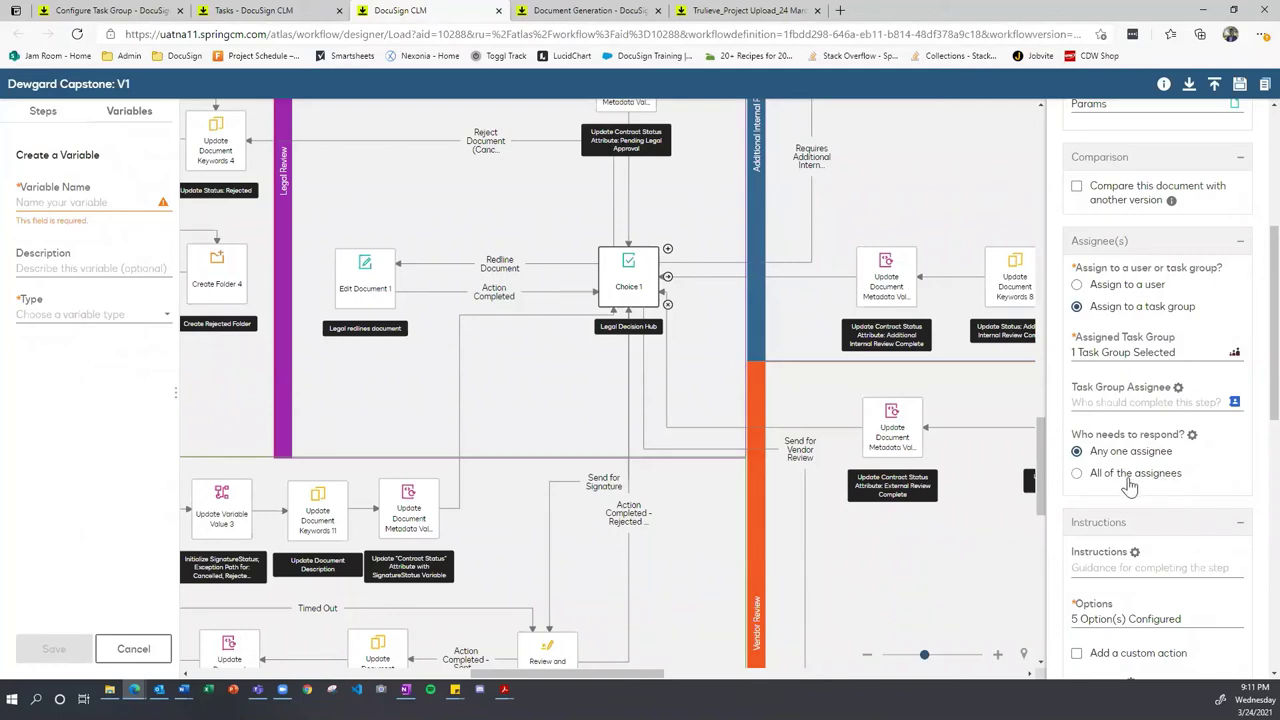
{"action": "scroll", "coordinate": [1138, 452], "scroll_direction": "down", "scroll_amount": 5}
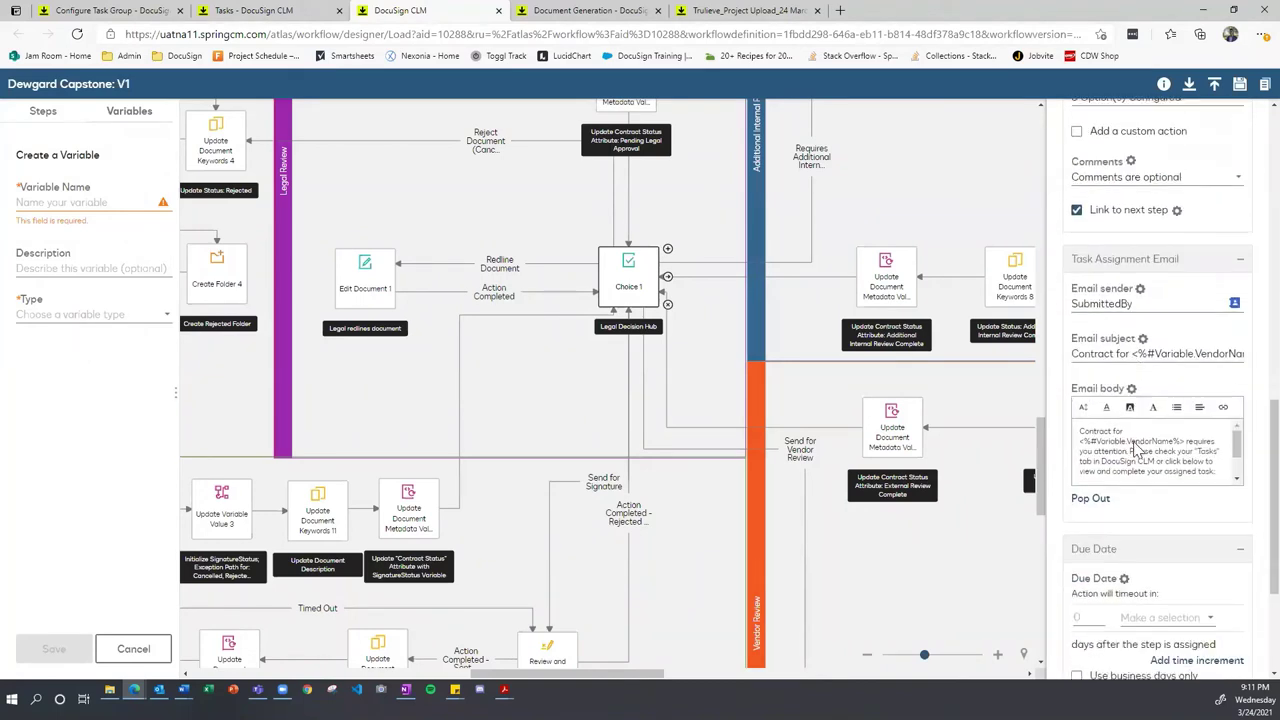
{"action": "scroll", "coordinate": [1138, 452], "scroll_direction": "down", "scroll_amount": 2}
{"action": "scroll", "coordinate": [1073, 435], "scroll_direction": "up", "scroll_amount": 1}
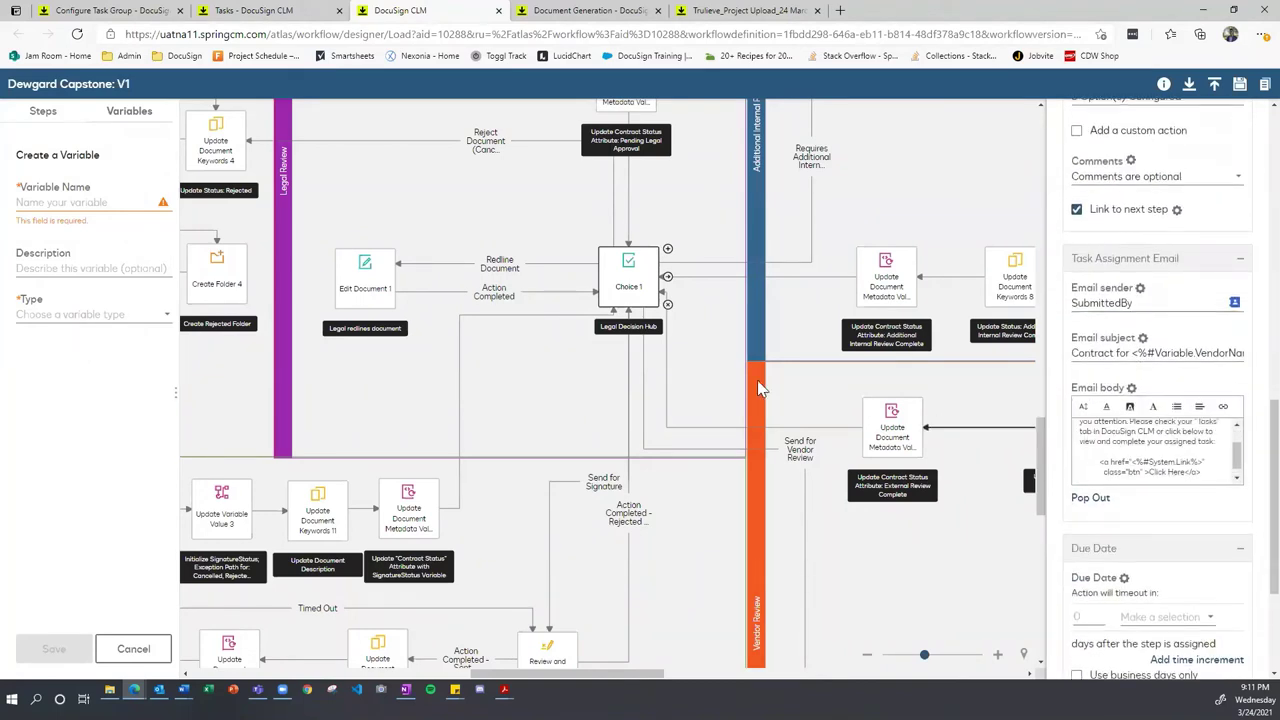
Step: Examine the additional internal review loop and the rejection path that leave the Legal Decision Hub
{"action": "scroll", "coordinate": [697, 417], "scroll_direction": "up", "scroll_amount": 3}
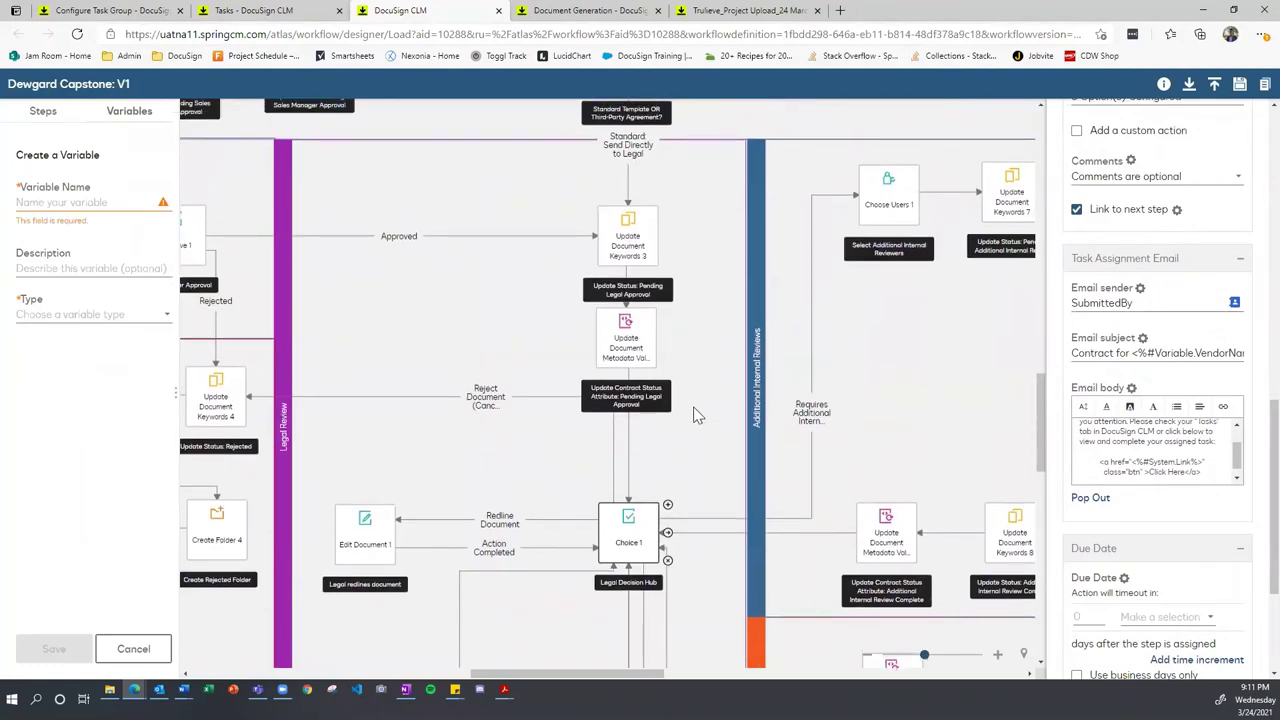
{"action": "scroll", "coordinate": [697, 417], "scroll_direction": "right", "scroll_amount": 3}
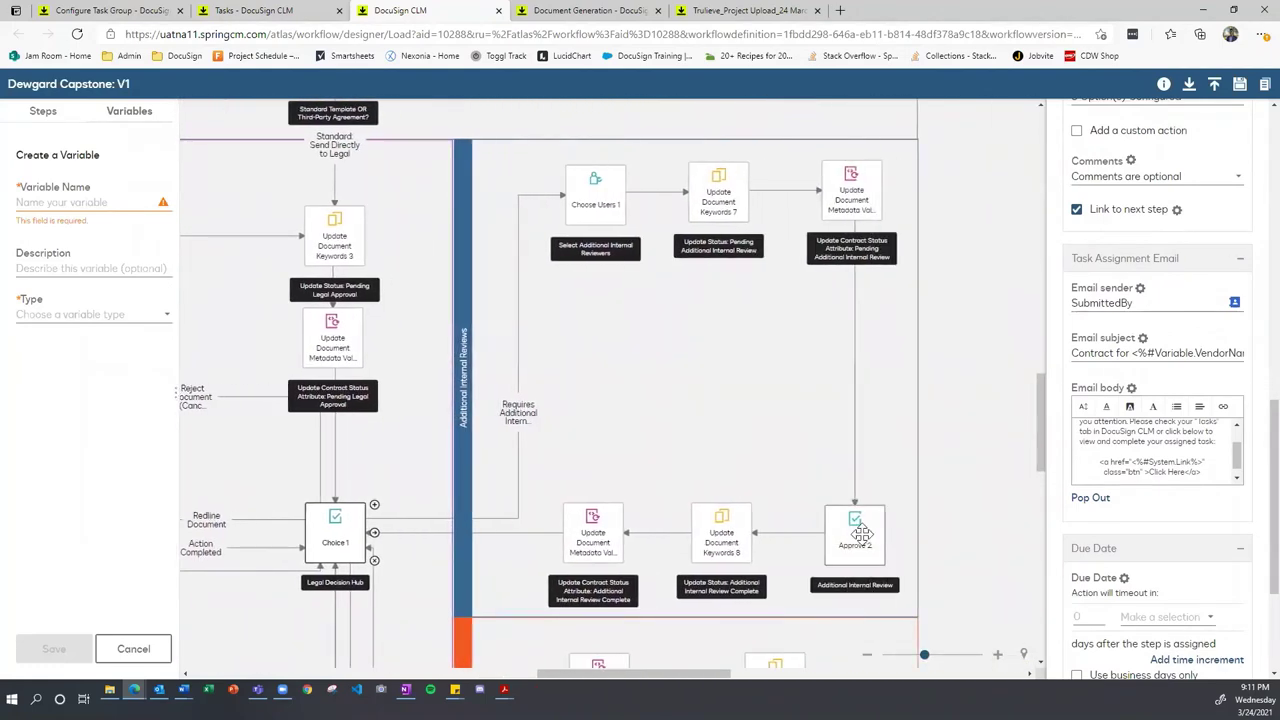
{"action": "scroll", "coordinate": [757, 530], "scroll_direction": "left", "scroll_amount": 4}
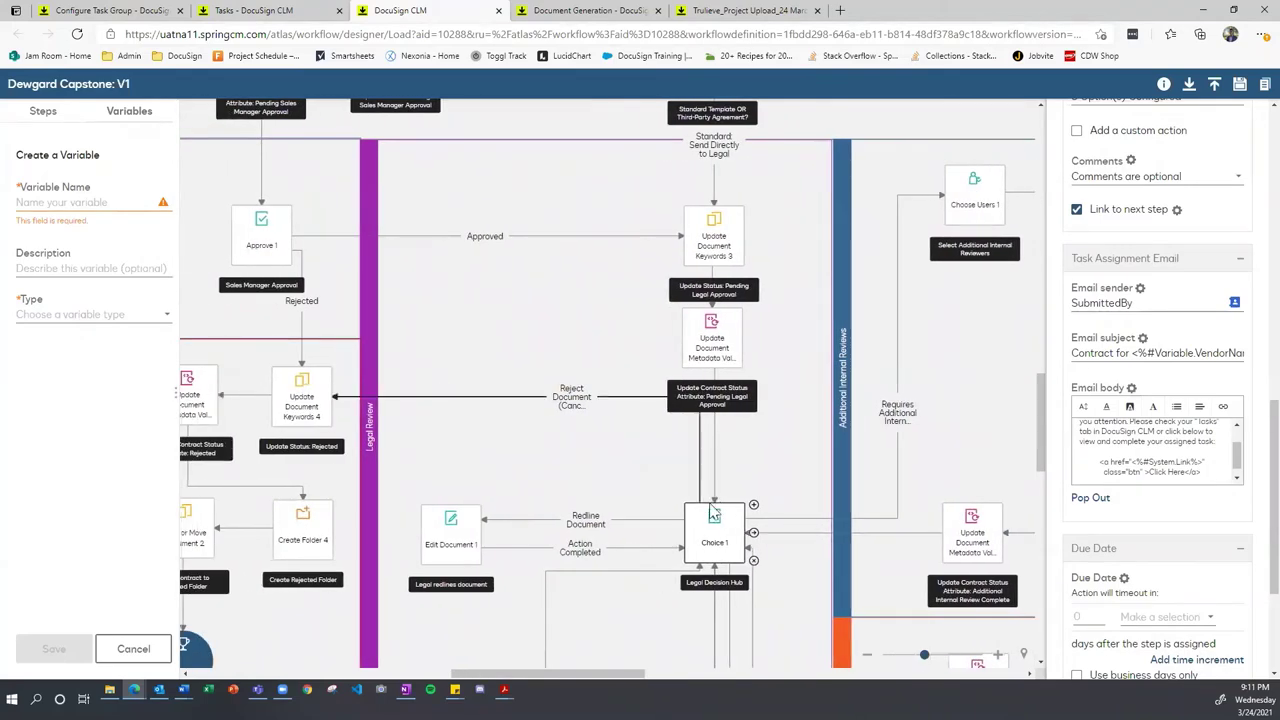
Step: Trace the send-for-signature path from the Legal Decision Hub through the eSignature lane to the Wait for Signature 1 step
{"action": "scroll", "coordinate": [714, 515], "scroll_direction": "down", "scroll_amount": 1}
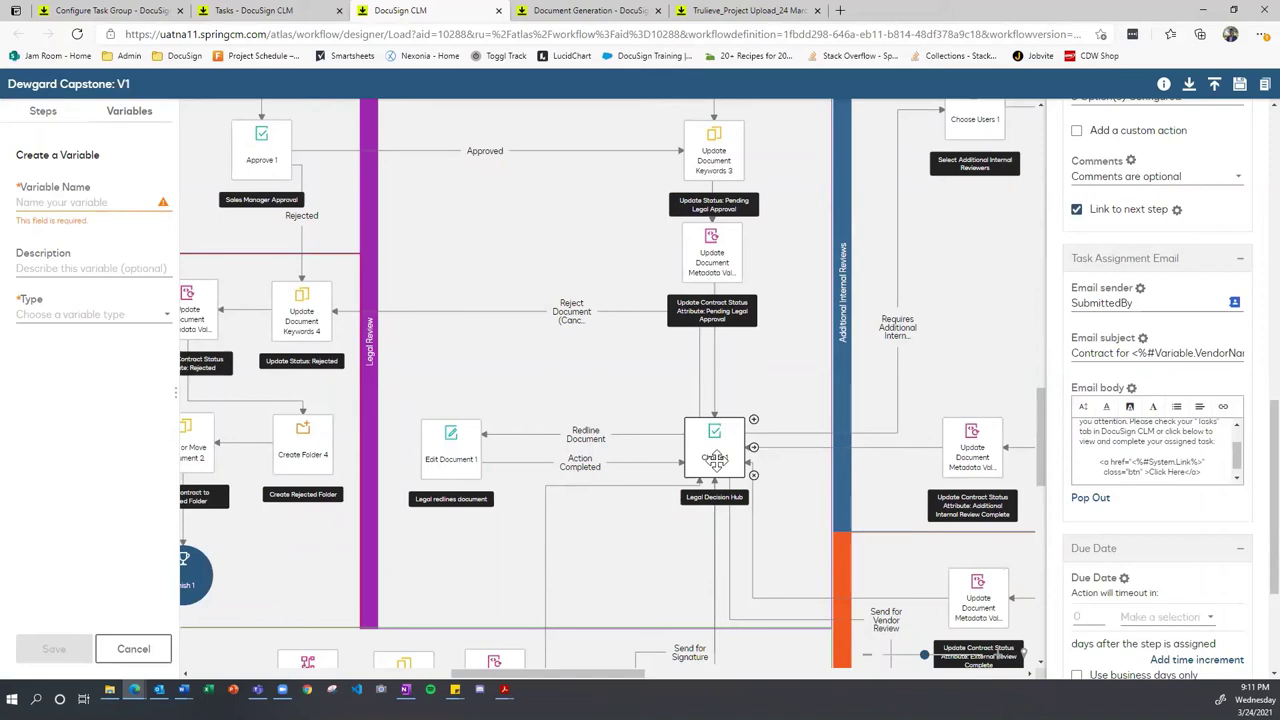
{"action": "scroll", "coordinate": [655, 337], "scroll_direction": "down", "scroll_amount": 1}
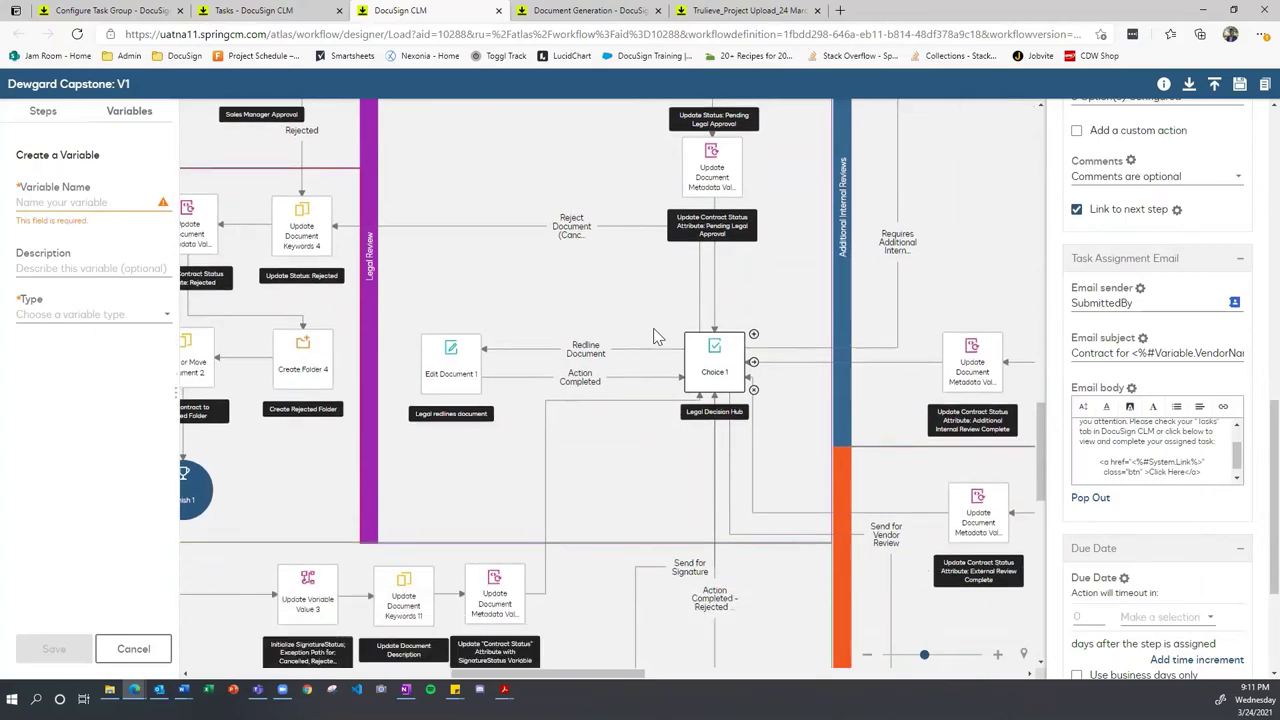
{"action": "scroll", "coordinate": [655, 337], "scroll_direction": "down", "scroll_amount": 1}
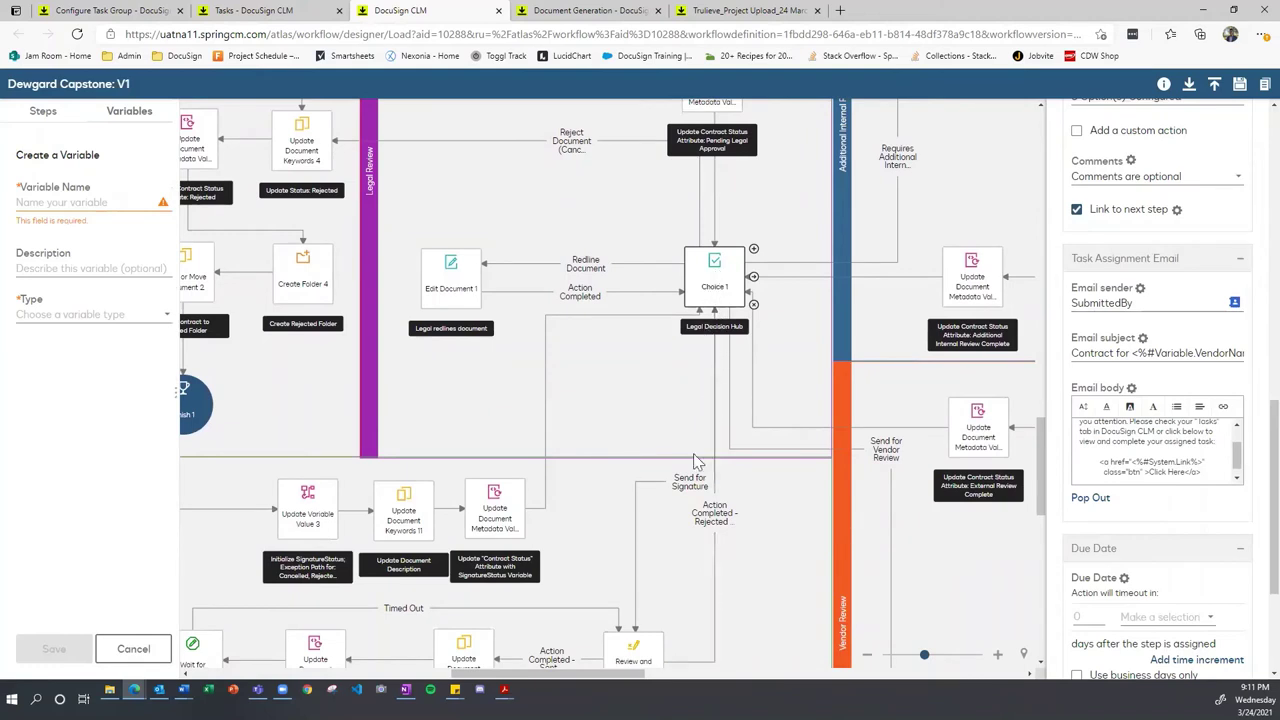
{"action": "scroll", "coordinate": [660, 492], "scroll_direction": "down", "scroll_amount": 1}
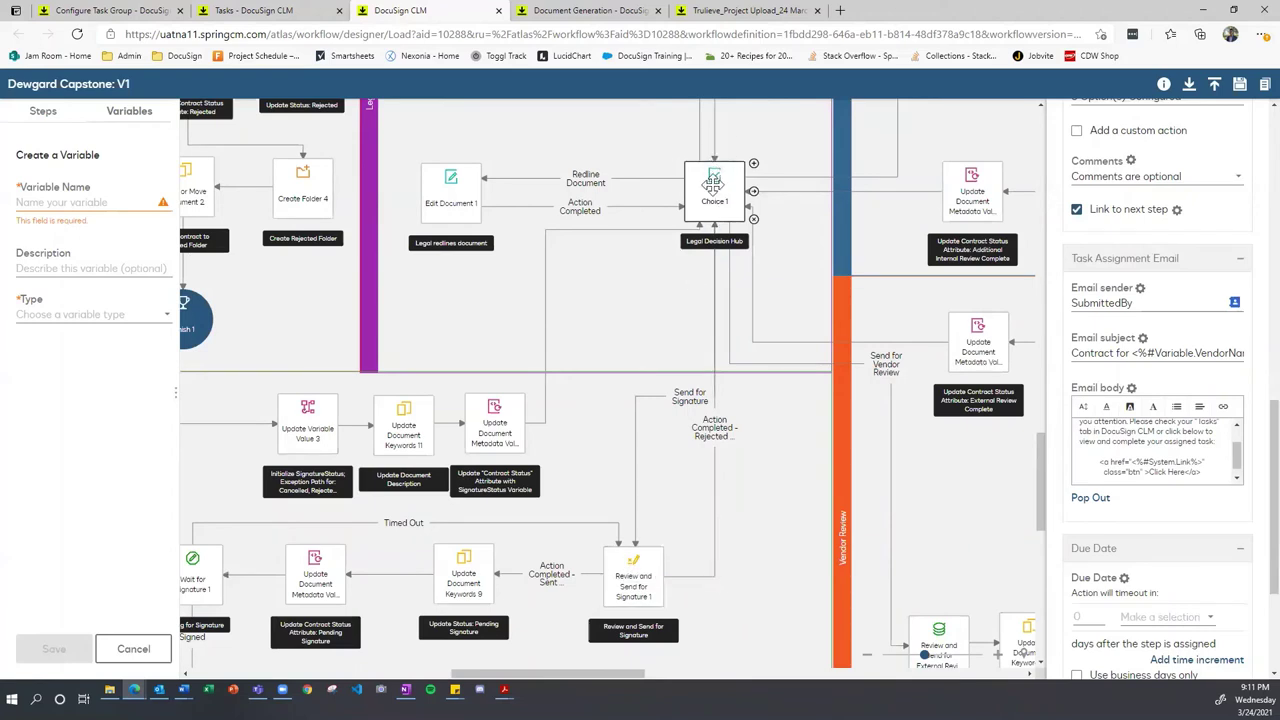
{"action": "scroll", "coordinate": [733, 576], "scroll_direction": "left", "scroll_amount": 2}
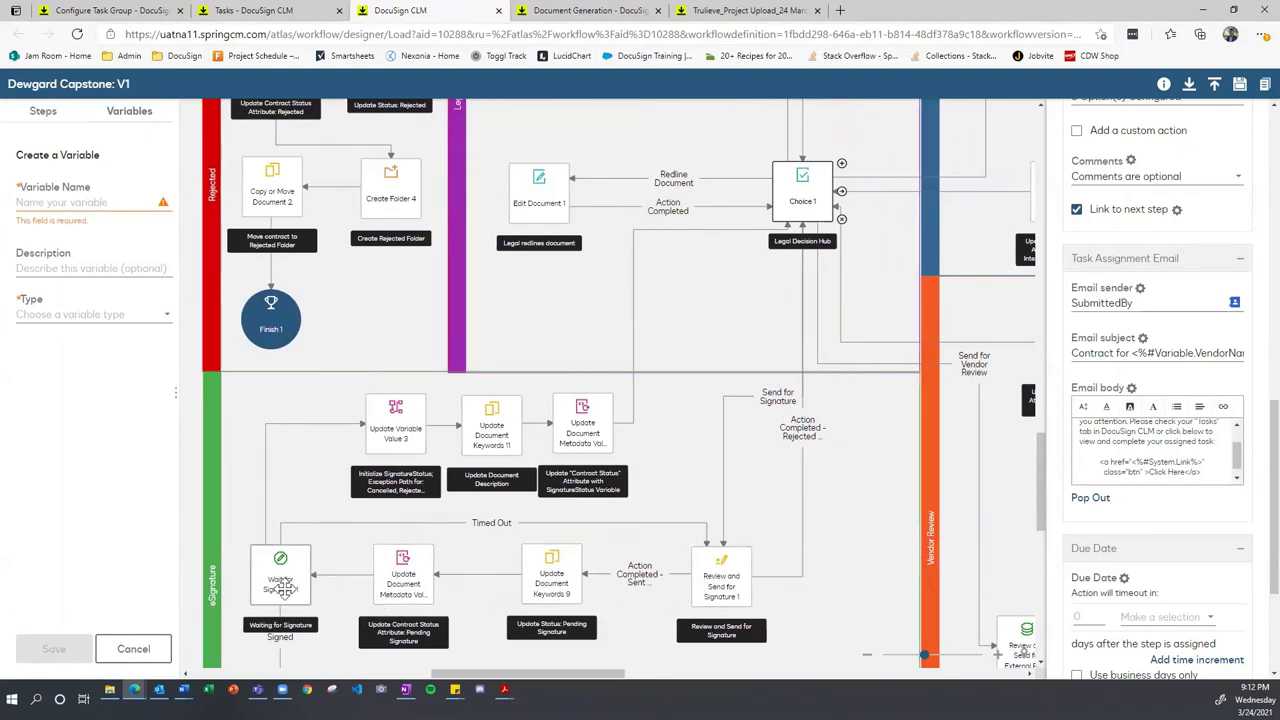
{"action": "left_click", "coordinate": [286, 528]}
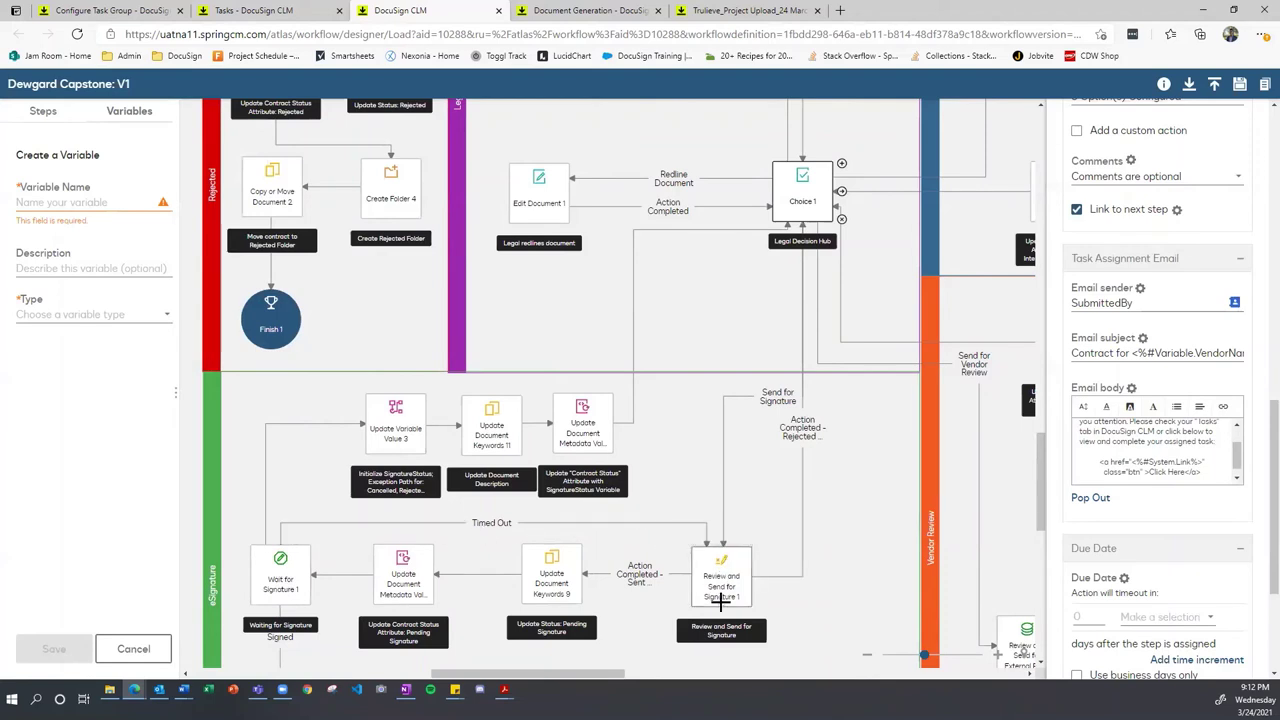
Step: Open the Review and Send for Signature 1 properties and review its document, assignee, instruction and task assignment email settings
{"action": "left_click", "coordinate": [740, 558]}
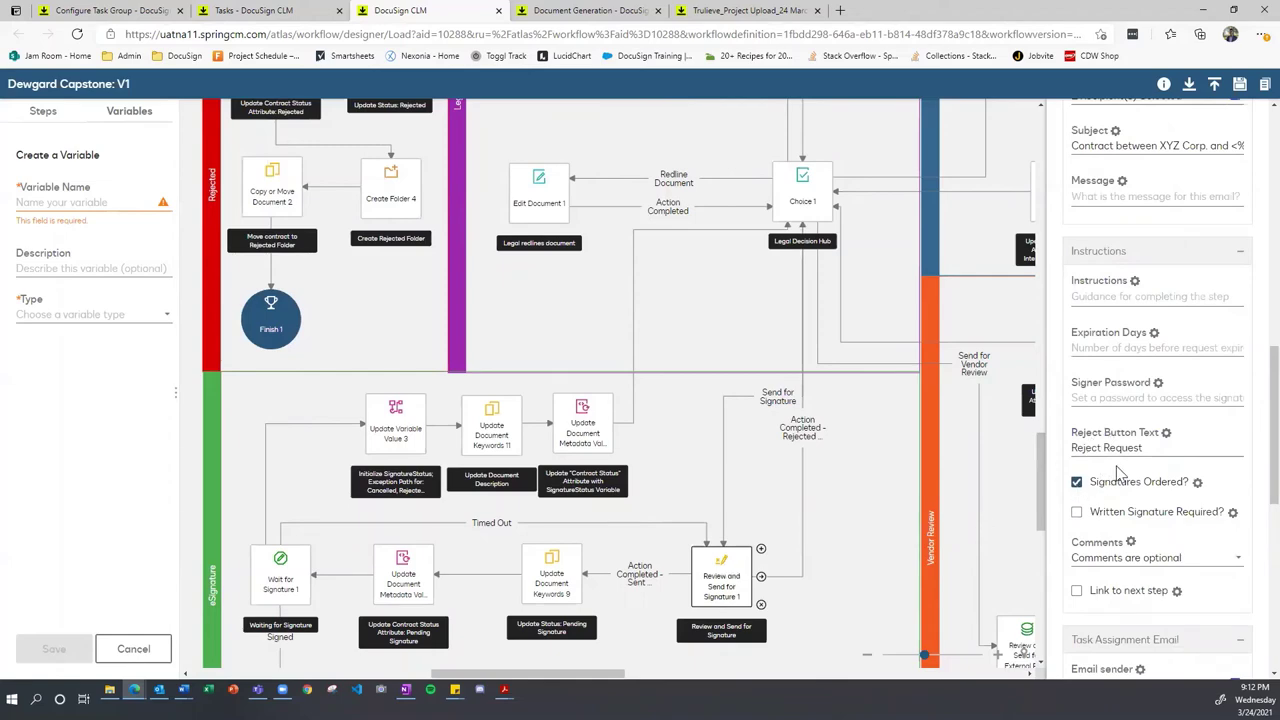
{"action": "scroll", "coordinate": [1118, 474], "scroll_direction": "down", "scroll_amount": 6}
{"action": "scroll", "coordinate": [1118, 474], "scroll_direction": "up", "scroll_amount": 4}
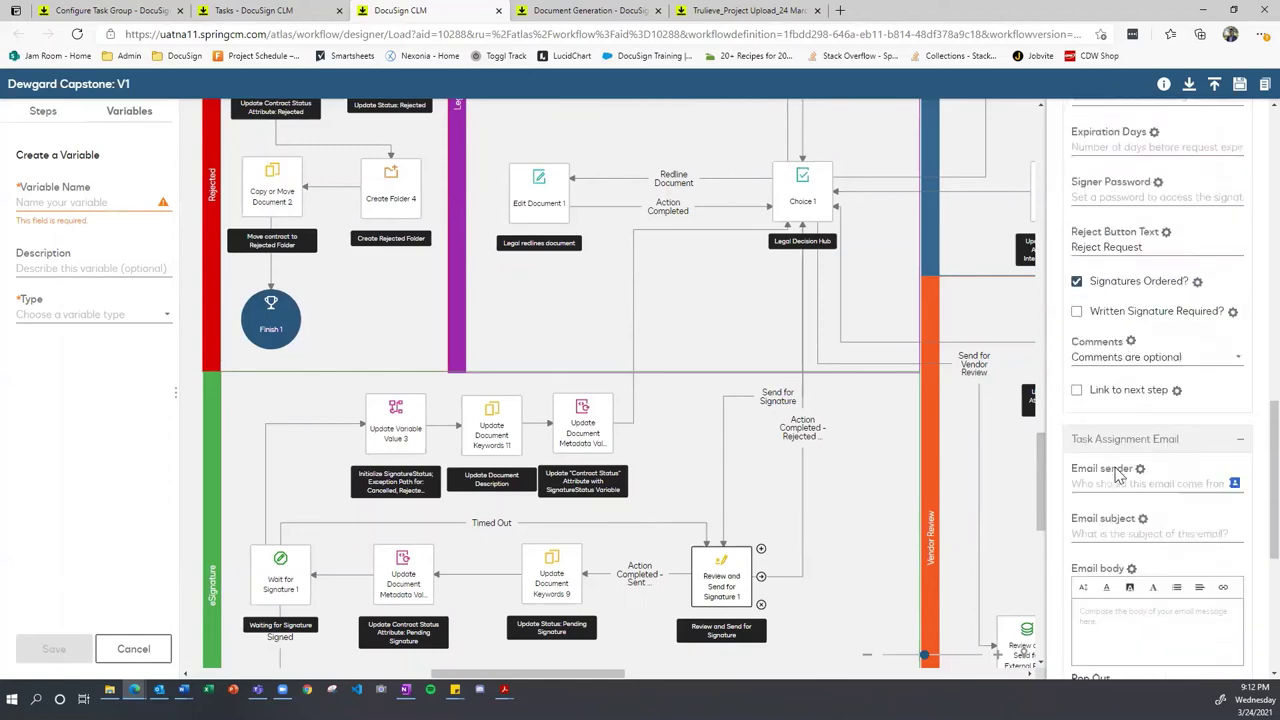
{"action": "scroll", "coordinate": [1118, 474], "scroll_direction": "up", "scroll_amount": 5}
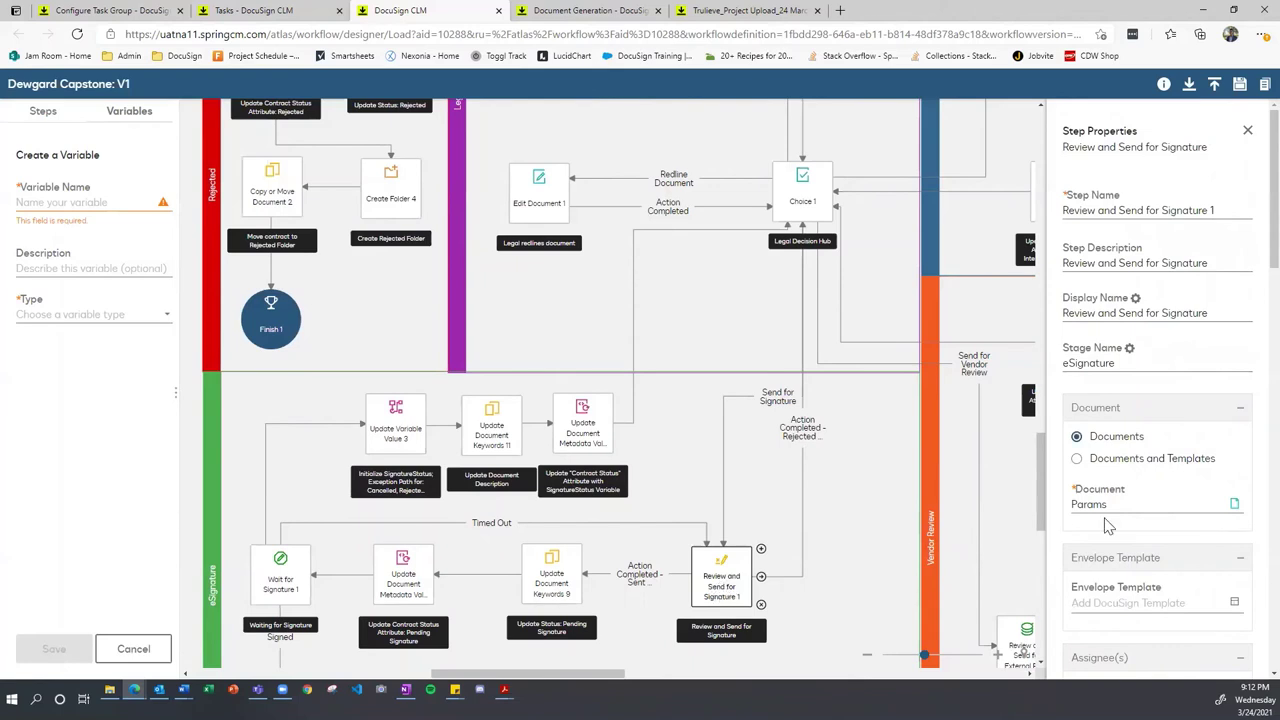
{"action": "scroll", "coordinate": [1120, 540], "scroll_direction": "down", "scroll_amount": 3}
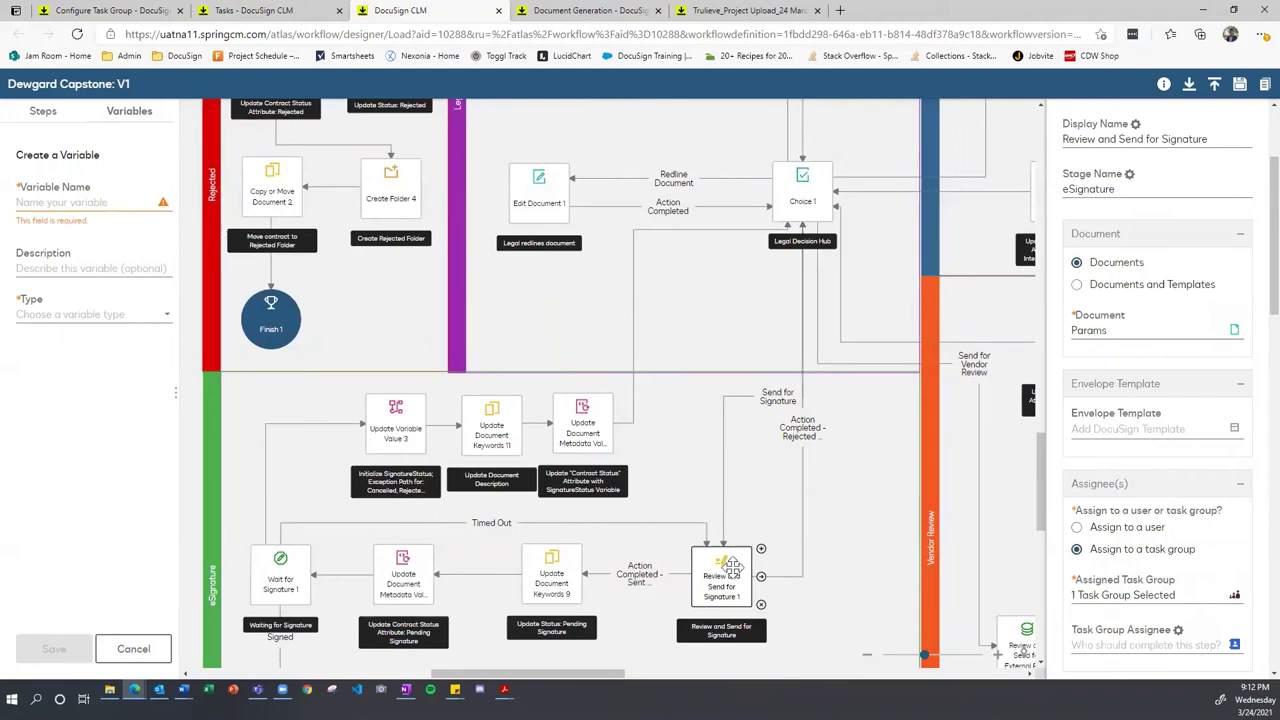
Step: Examine Wait for Signature 1's timed-out path and the signed path through to Finish 2
{"action": "left_click", "coordinate": [456, 525]}
{"action": "scroll", "coordinate": [303, 552], "scroll_direction": "down", "scroll_amount": 1}
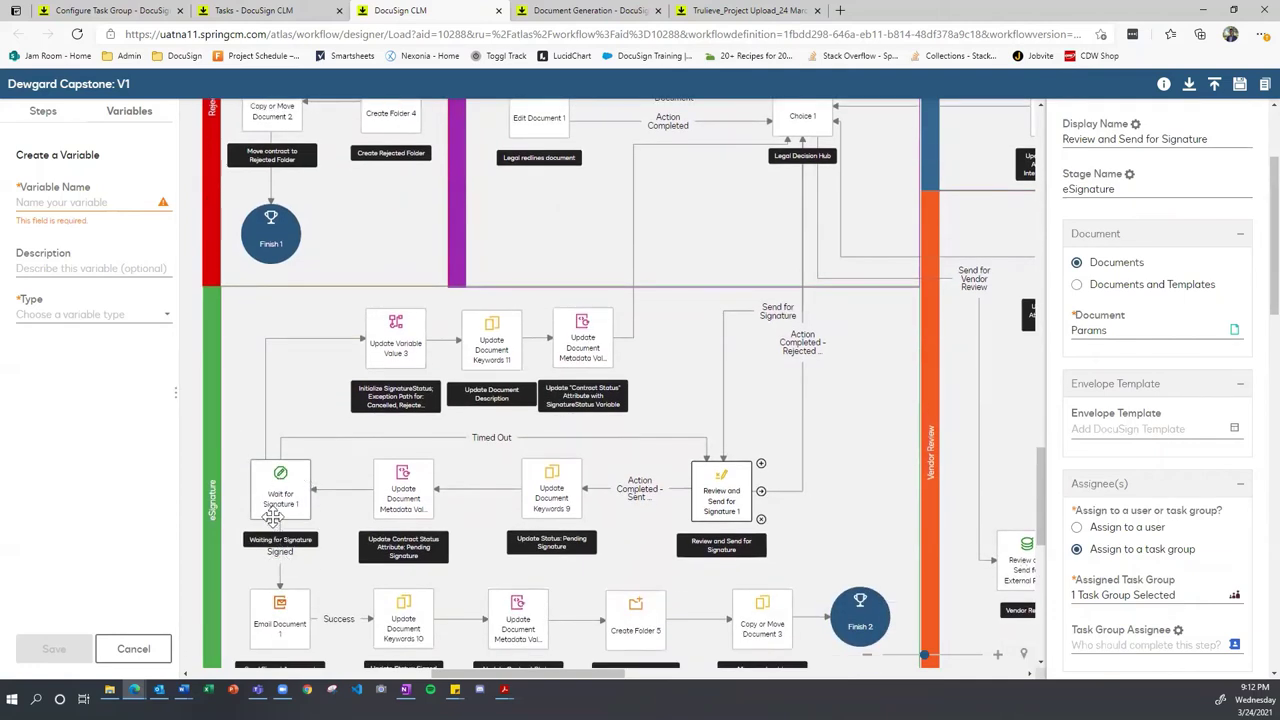
{"action": "scroll", "coordinate": [282, 503], "scroll_direction": "down", "scroll_amount": 1}
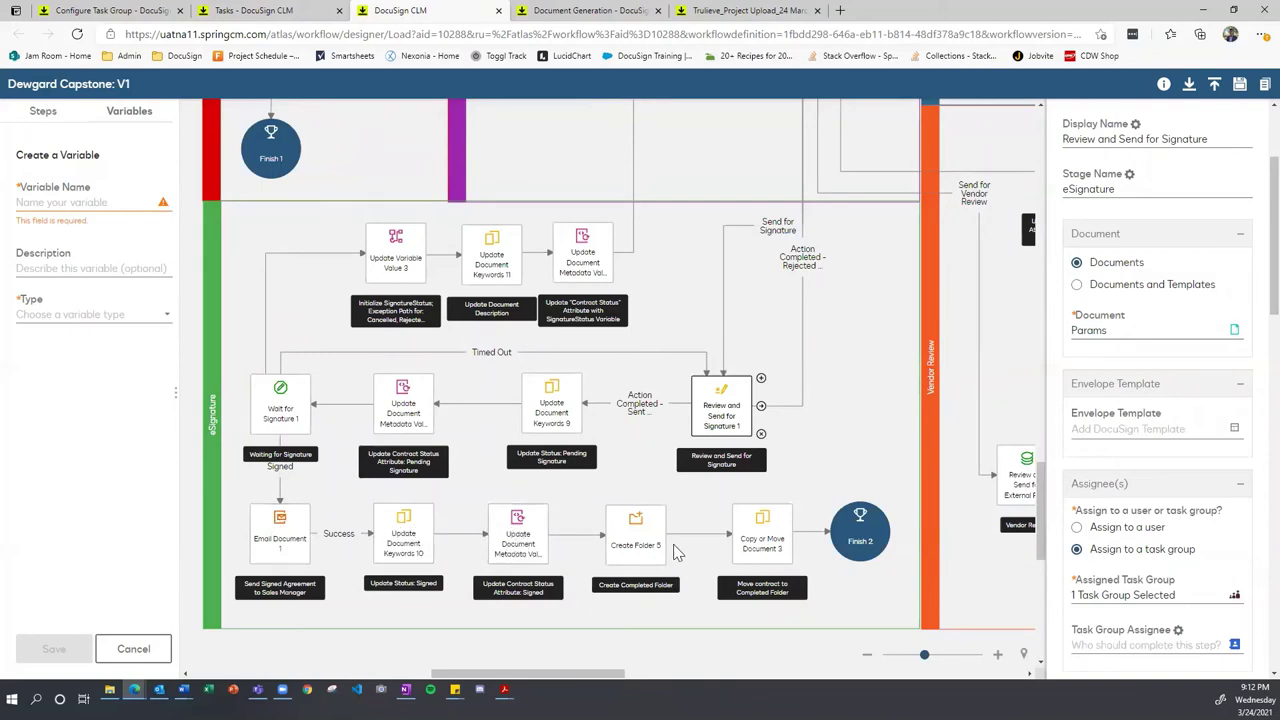
Step: Review the properties of Create Folder 5, Copy or Move Document 3 and Finish 2 at the end of the signed path
{"action": "left_click", "coordinate": [641, 537]}
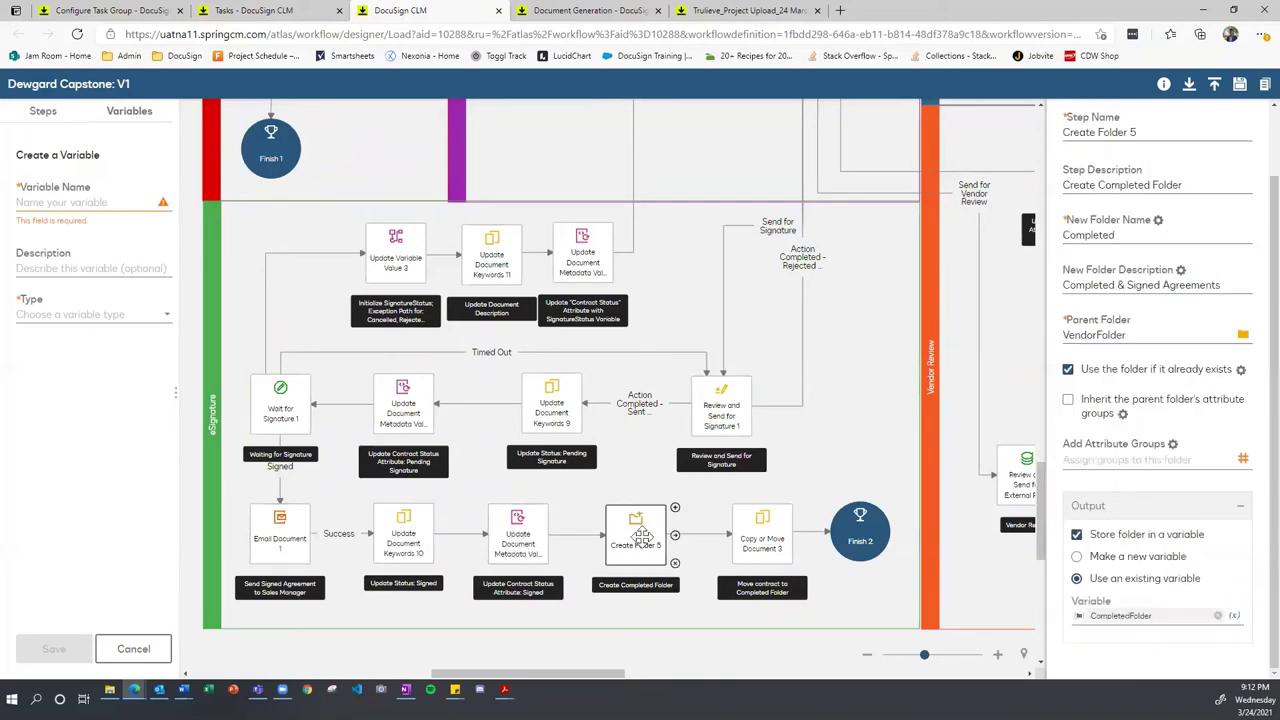
{"action": "left_click", "coordinate": [776, 537]}
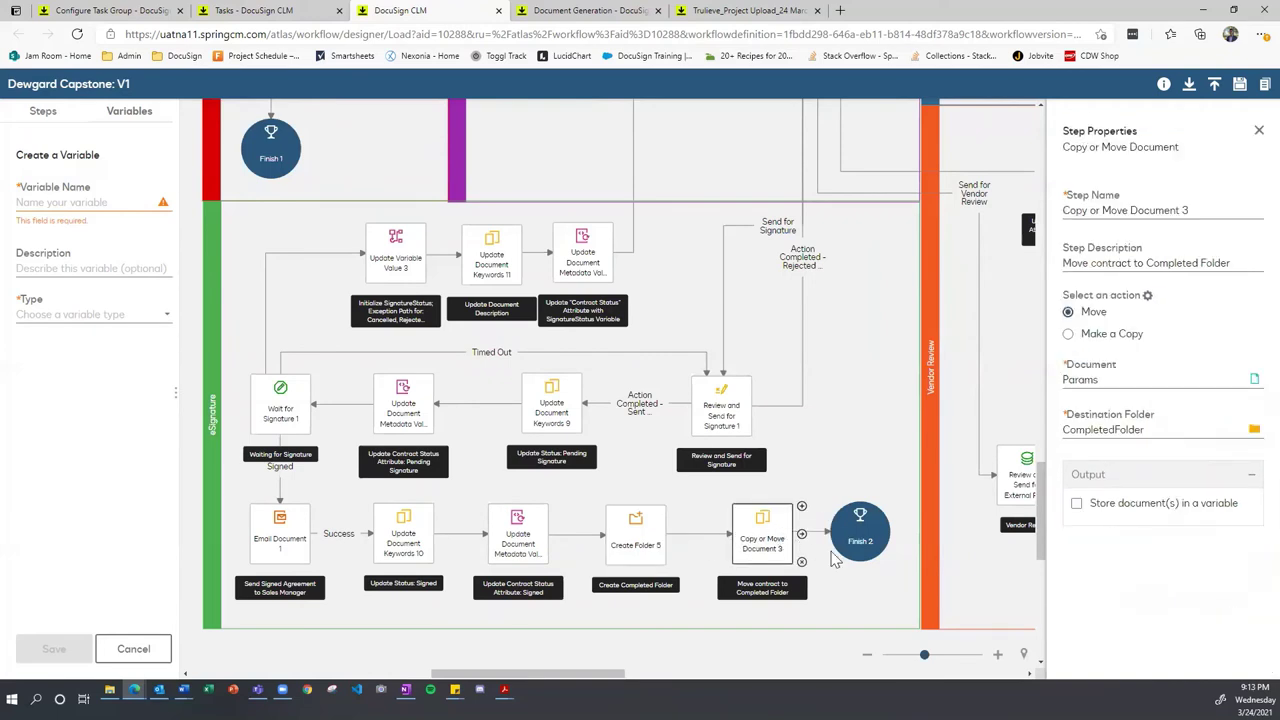
{"action": "left_click", "coordinate": [866, 532]}
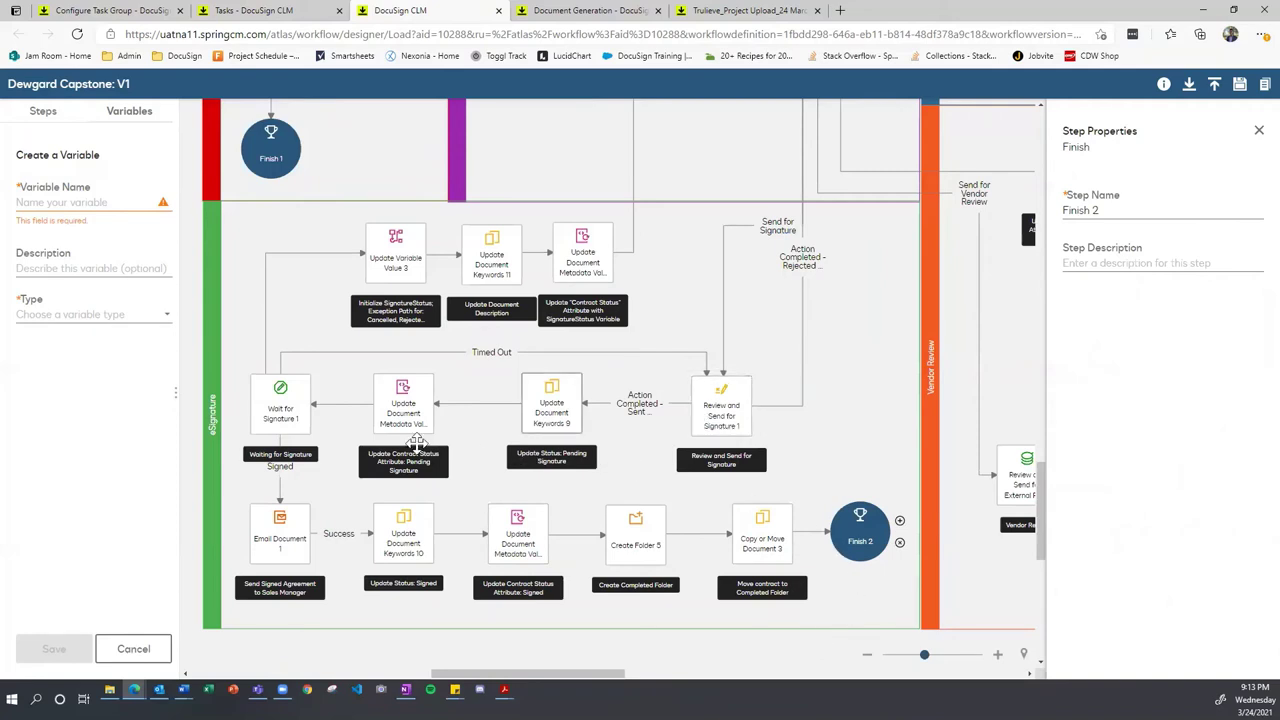
Step: Inspect the link from Wait for Signature 1 to Update Variable Value 3 and its available action output conditions
{"action": "left_click", "coordinate": [268, 355]}
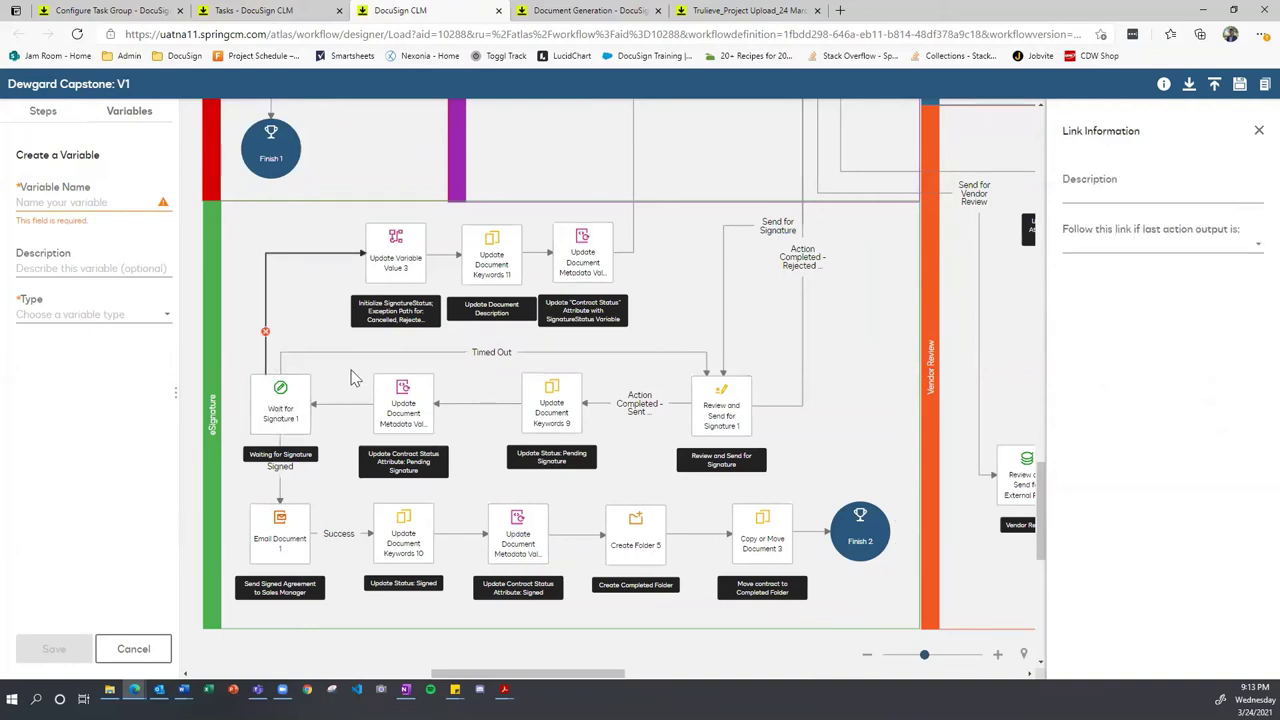
{"action": "left_click", "coordinate": [305, 368]}
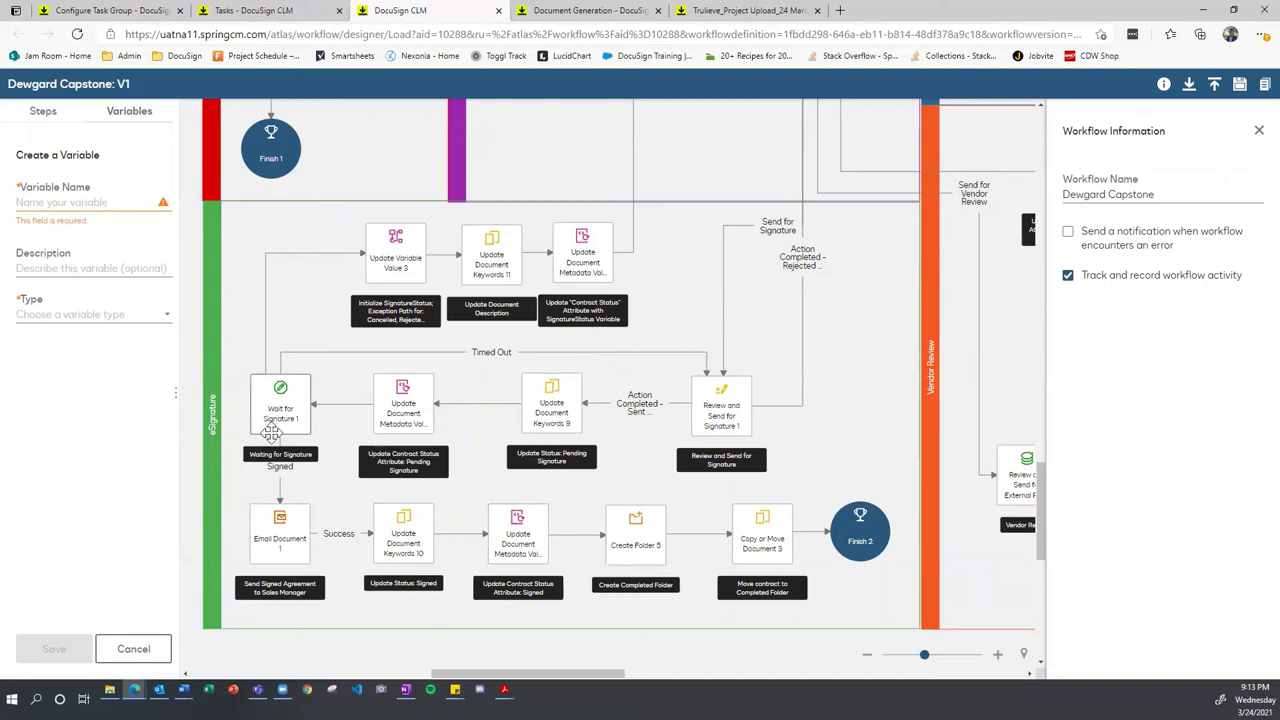
{"action": "left_click", "coordinate": [265, 340]}
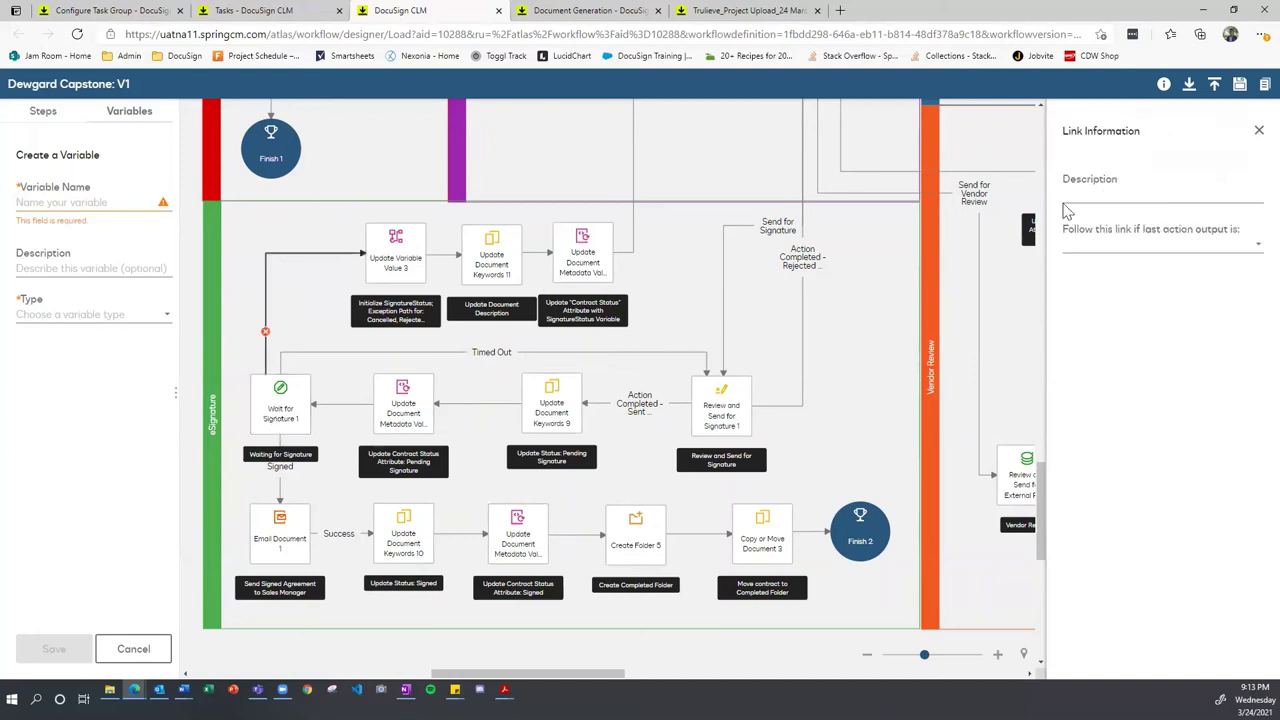
{"action": "left_click", "coordinate": [1150, 245]}
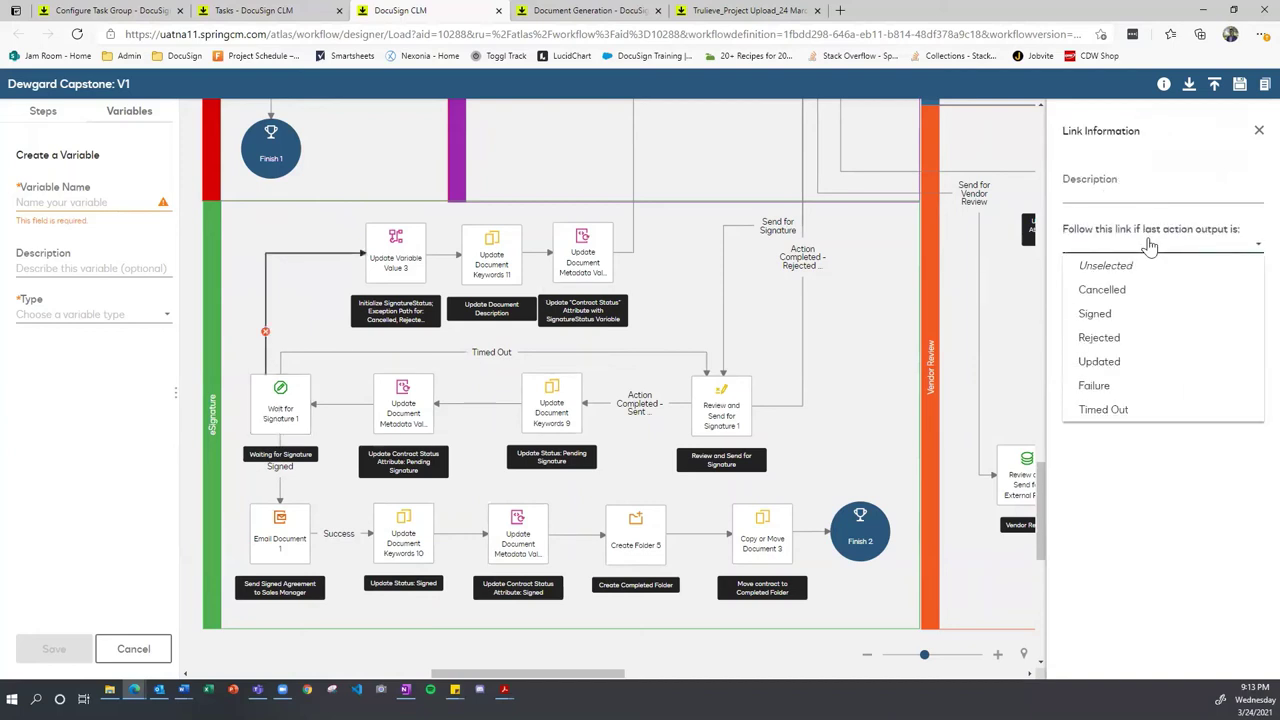
{"action": "left_click", "coordinate": [1150, 245]}
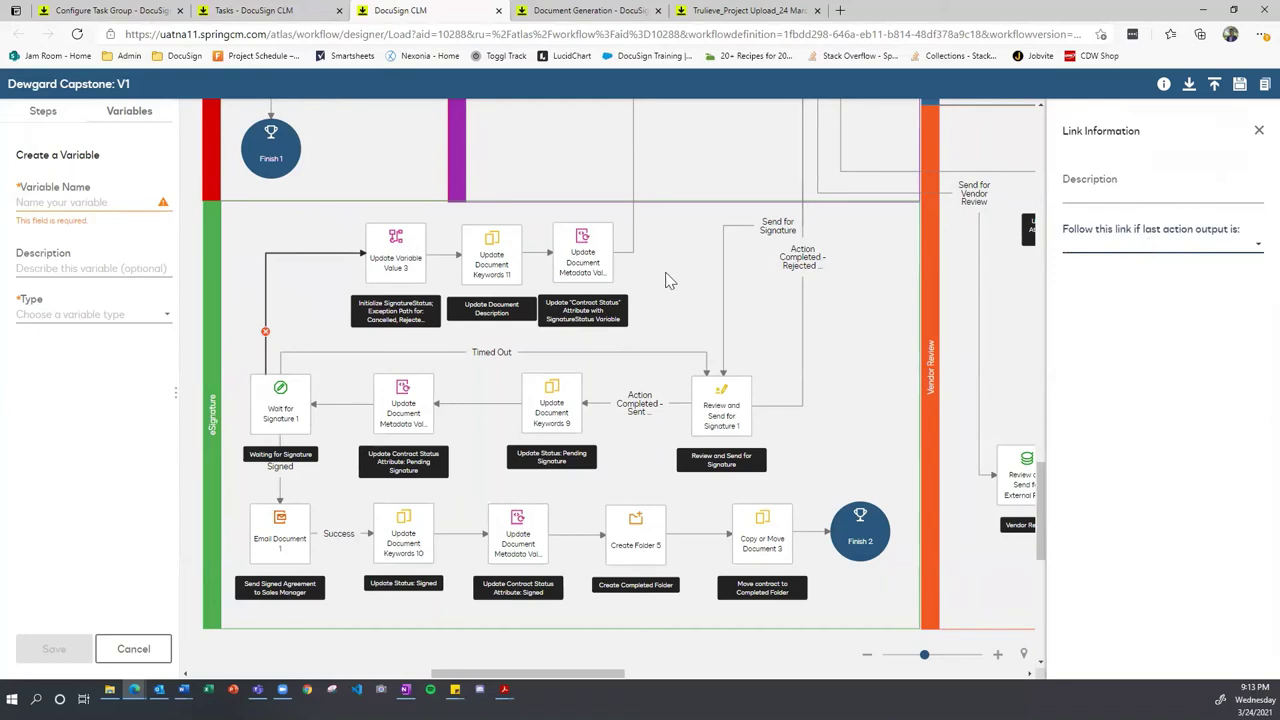
{"action": "left_click", "coordinate": [658, 290]}
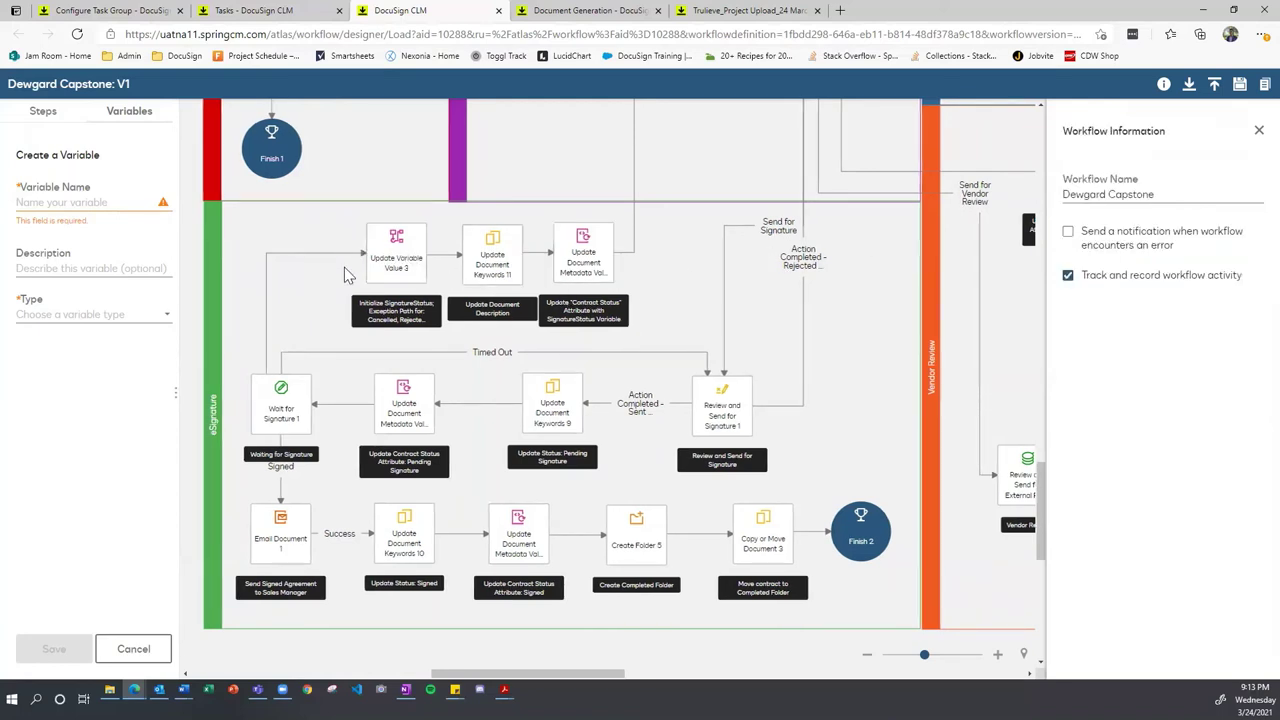
Step: Open Update Variable Value 3 and review the C# expression behind its SignatureStatus variable
{"action": "scroll", "coordinate": [458, 348], "scroll_direction": "up", "scroll_amount": 1}
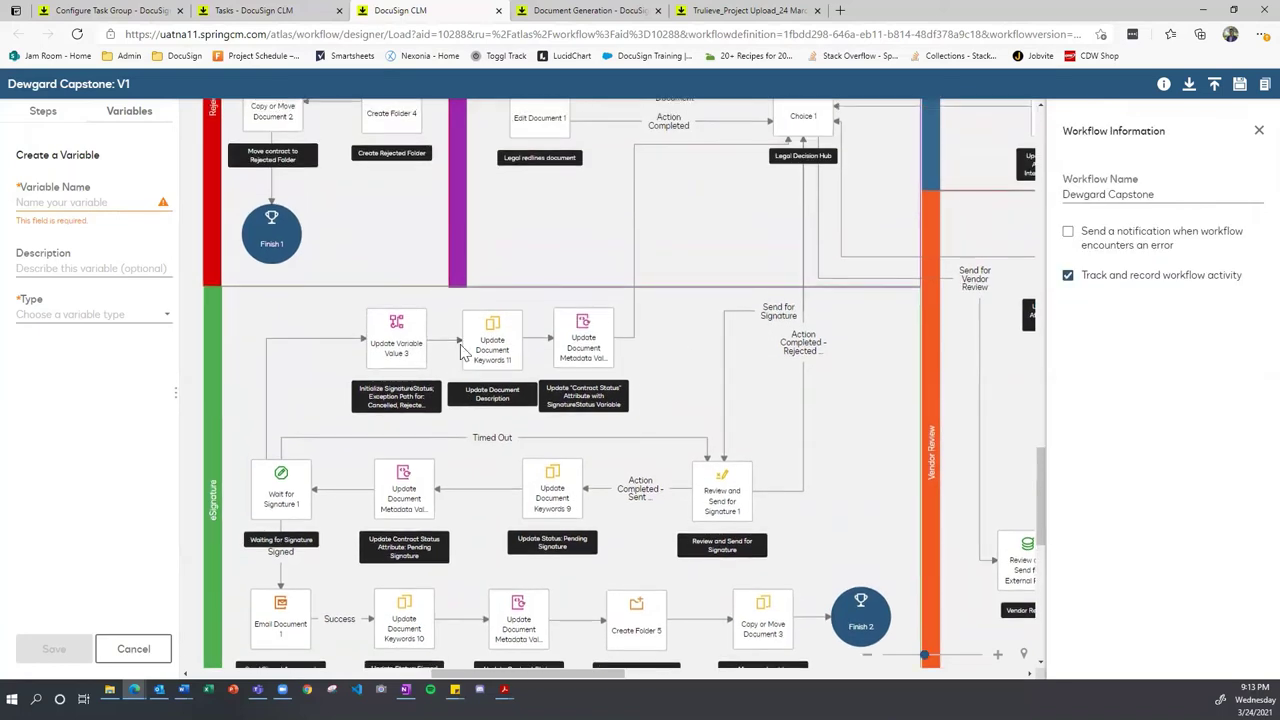
{"action": "left_click", "coordinate": [400, 344]}
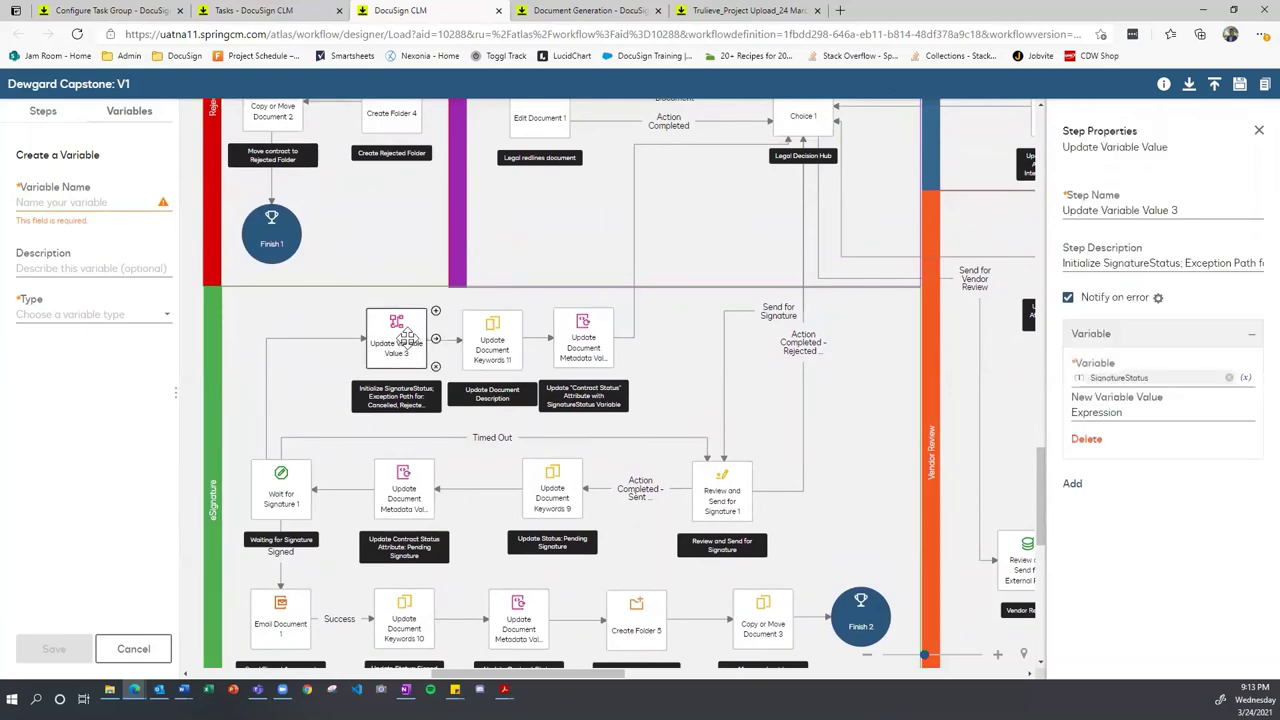
{"action": "left_click", "coordinate": [1092, 411]}
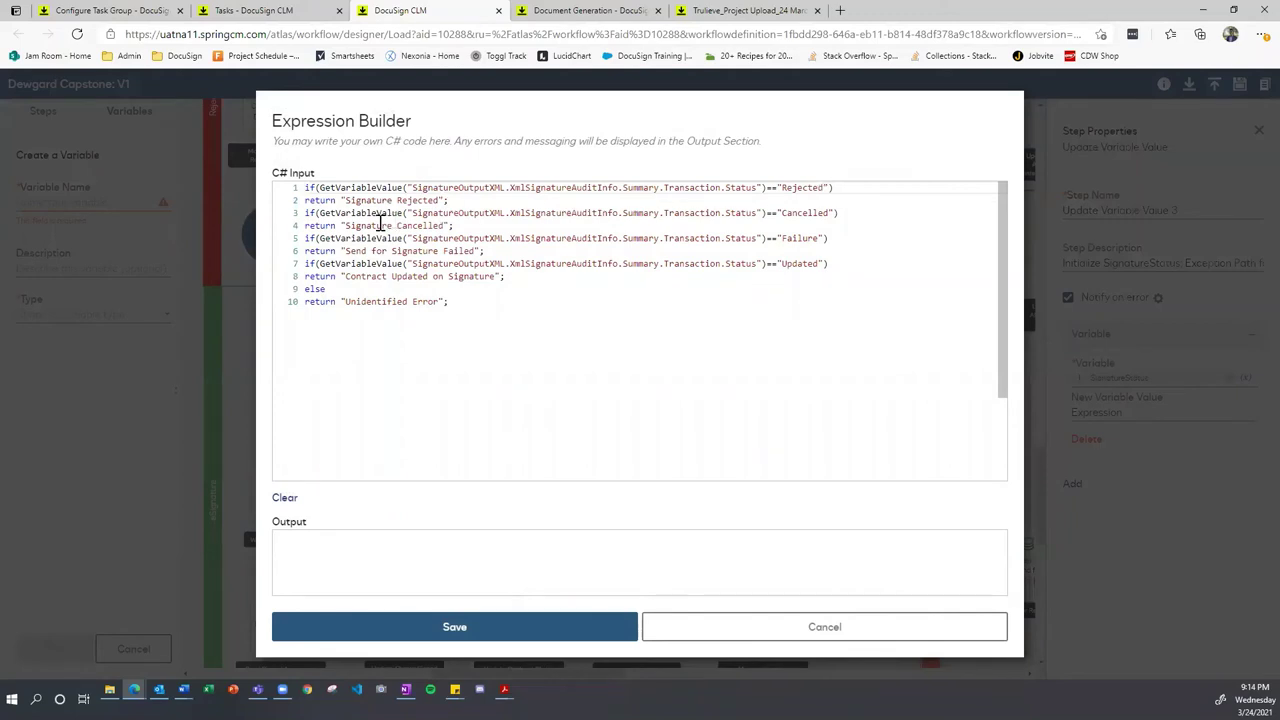
{"action": "left_click", "coordinate": [551, 640]}
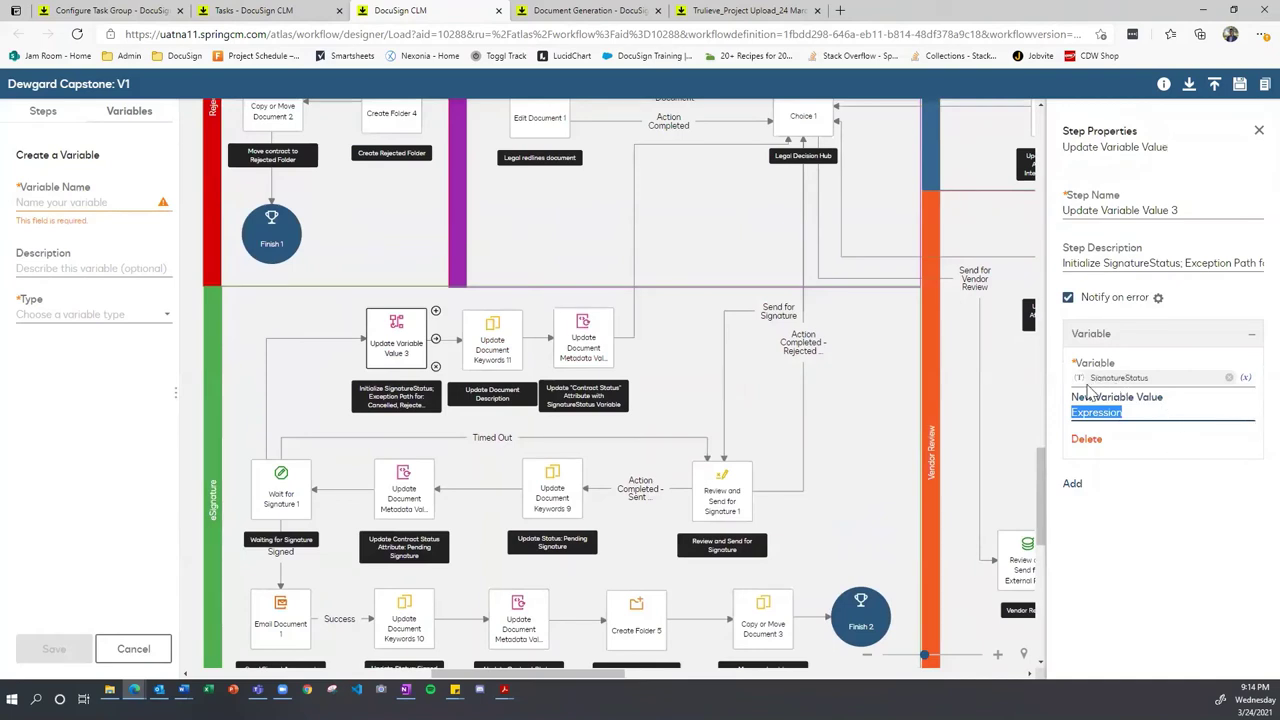
Step: Trace the signature exception path through Update Document Keywords 11 and the Contract Status metadata update back to the Legal Decision Hub
{"action": "left_click", "coordinate": [492, 340]}
{"action": "left_click", "coordinate": [583, 345]}
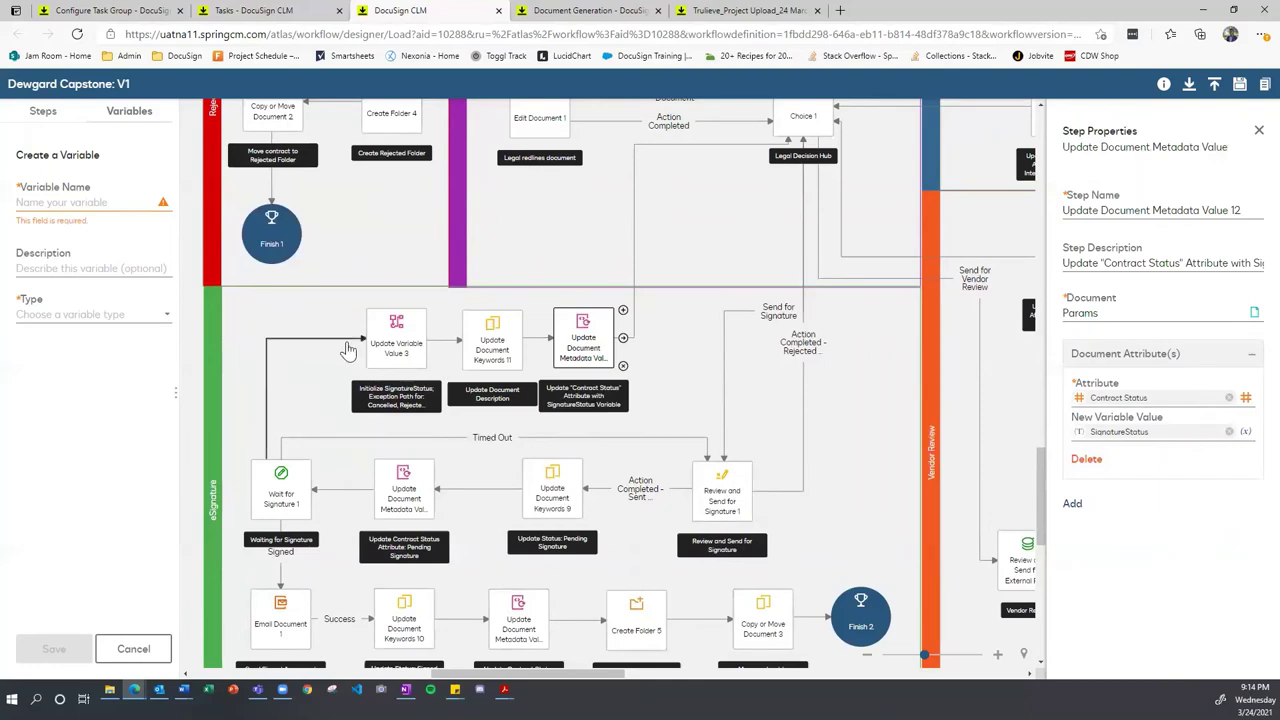
{"action": "scroll", "coordinate": [722, 490], "scroll_direction": "up", "scroll_amount": 3}
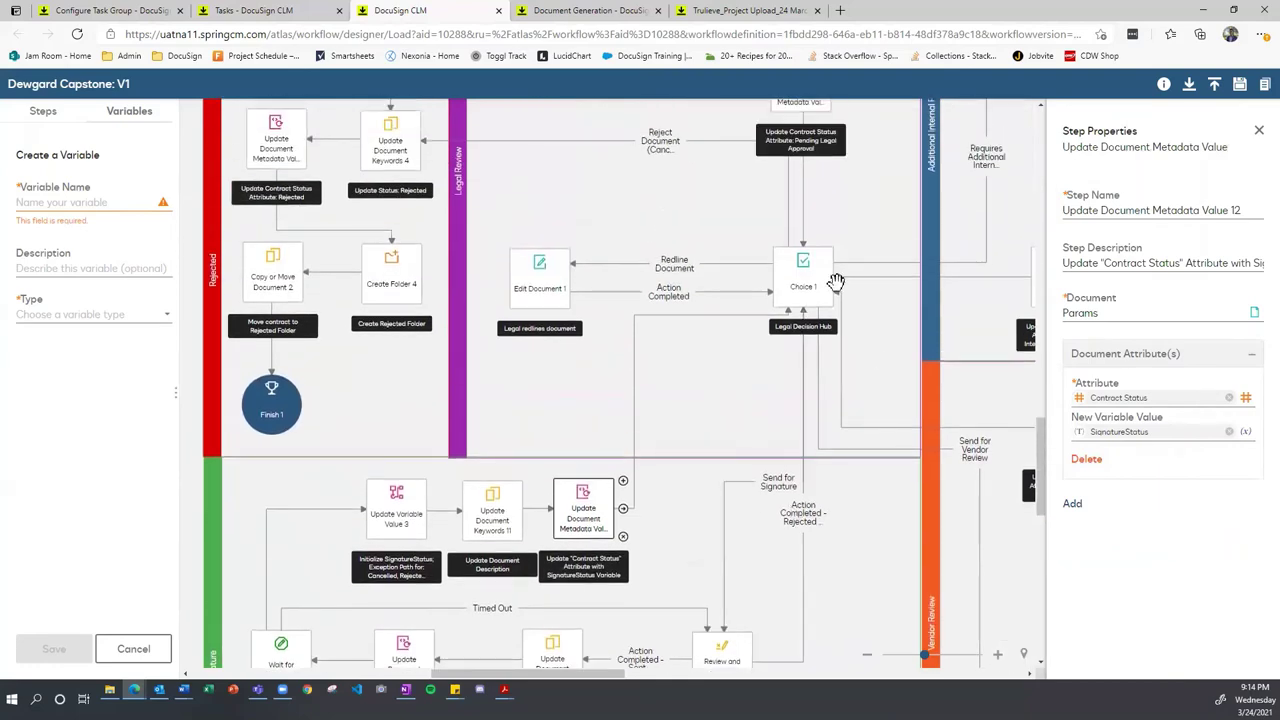
{"action": "left_click", "coordinate": [803, 278]}
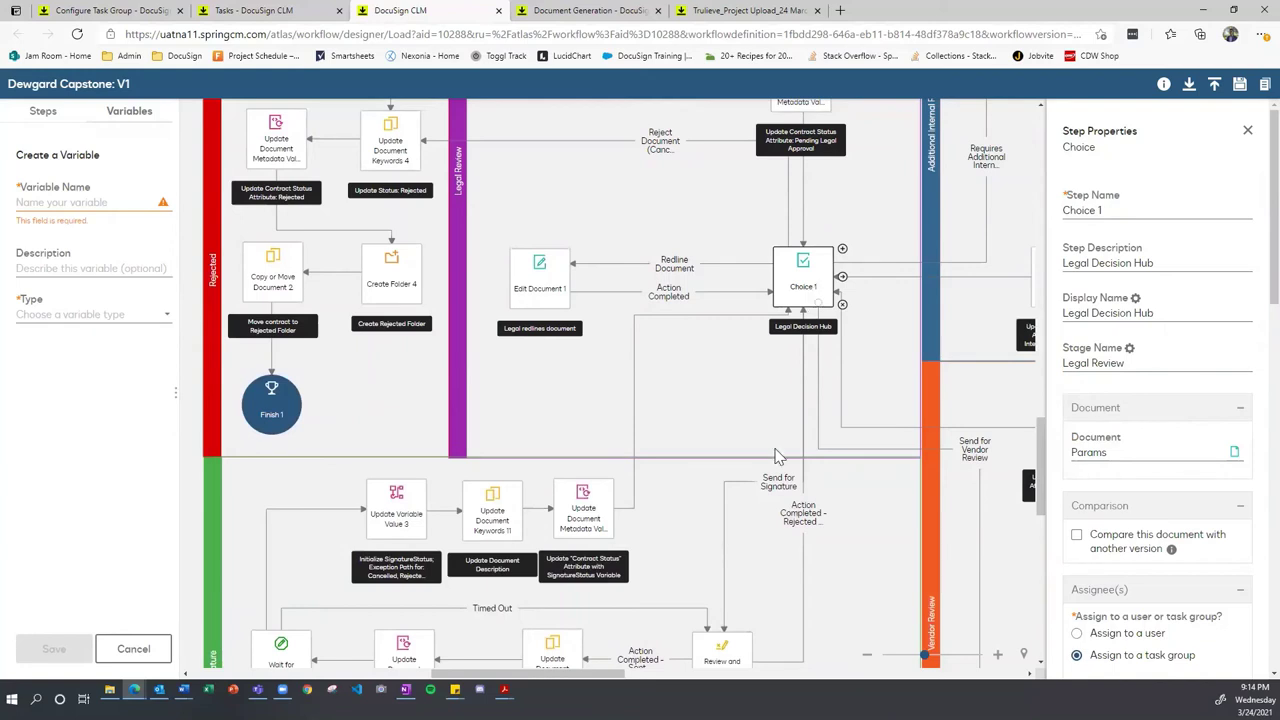
{"action": "scroll", "coordinate": [674, 625], "scroll_direction": "down", "scroll_amount": 2}
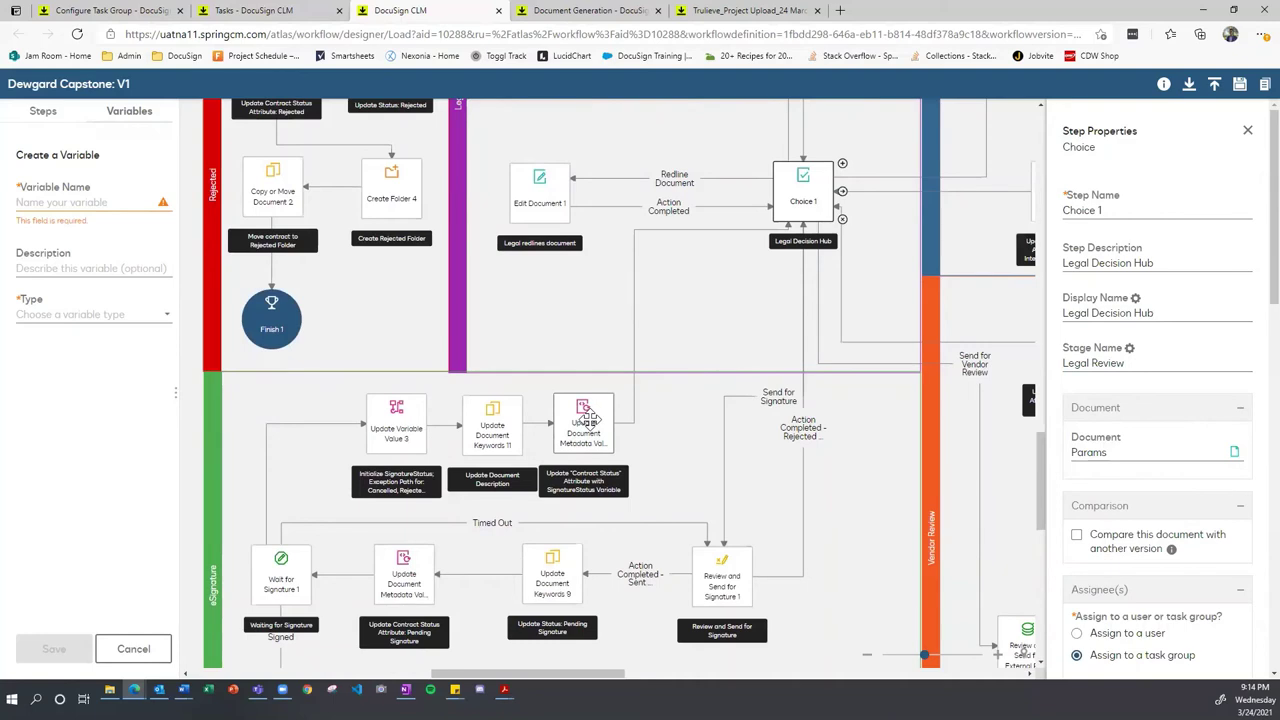
{"action": "scroll", "coordinate": [656, 432], "scroll_direction": "up", "scroll_amount": 2}
{"action": "left_click", "coordinate": [808, 410]}
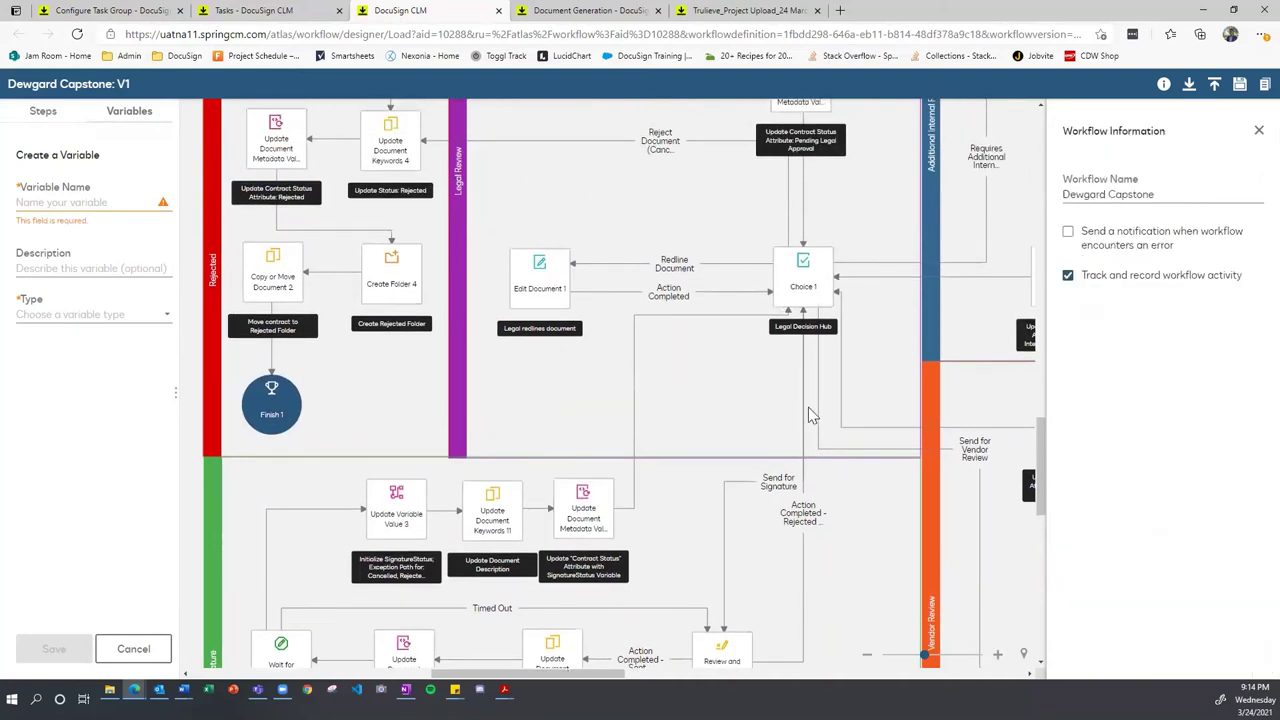
Step: Cancel creating the new variable and examine the overall workflow layout from its start step at a reduced zoom
{"action": "left_click", "coordinate": [132, 647]}
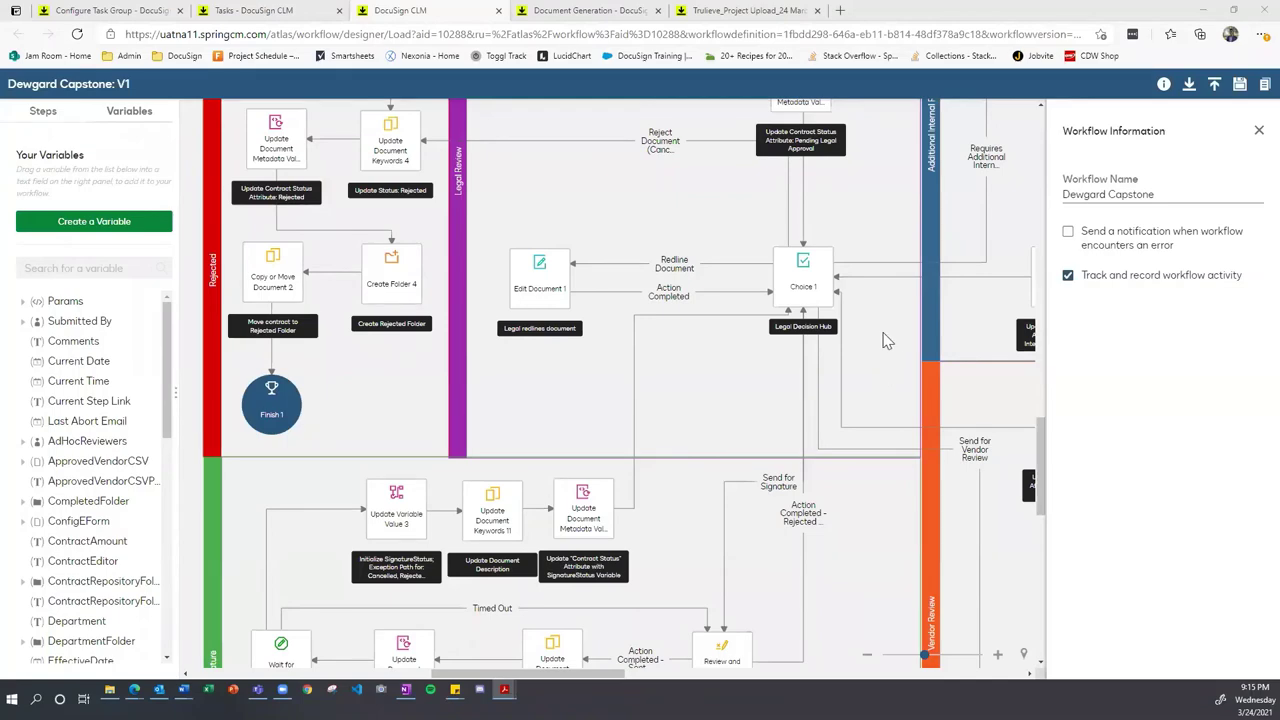
{"action": "scroll", "coordinate": [884, 341], "scroll_direction": "up", "scroll_amount": 10}
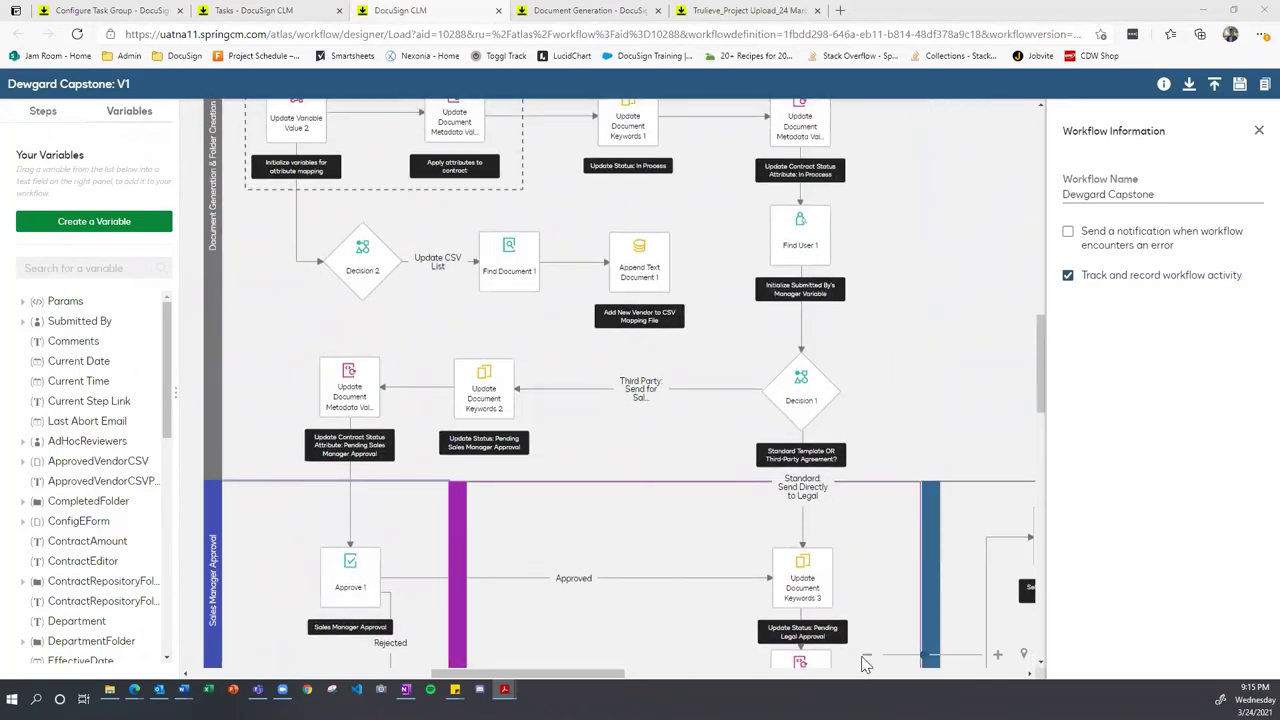
{"action": "left_click", "coordinate": [867, 660]}
{"action": "left_click", "coordinate": [869, 660]}
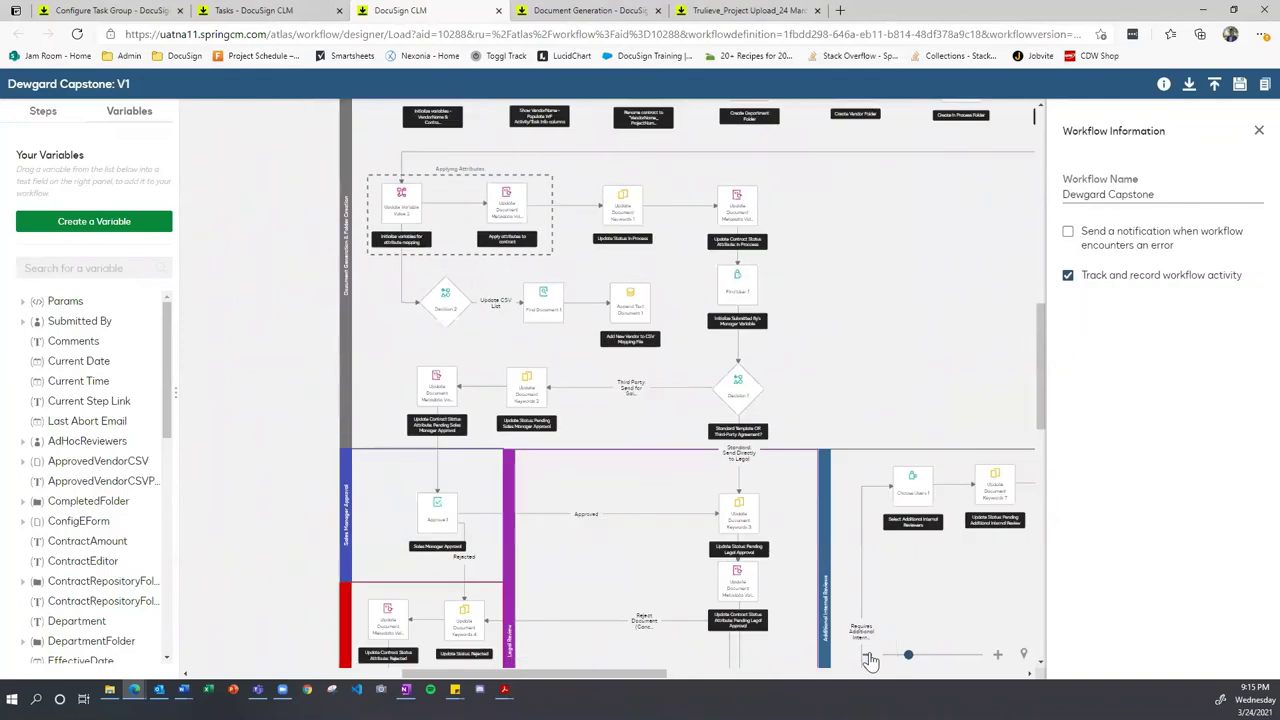
{"action": "left_click", "coordinate": [870, 660]}
{"action": "left_click", "coordinate": [868, 660]}
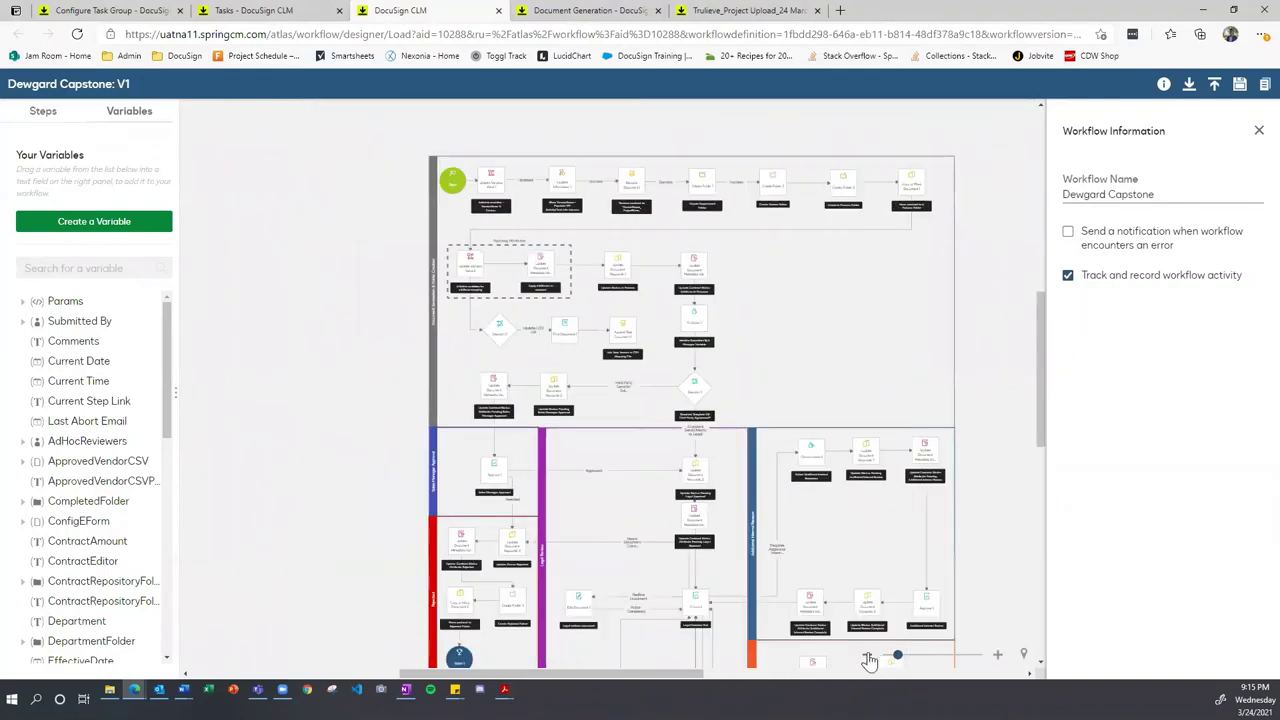
{"action": "scroll", "coordinate": [744, 385], "scroll_direction": "down", "scroll_amount": 3}
{"action": "scroll", "coordinate": [749, 366], "scroll_direction": "up", "scroll_amount": 3}
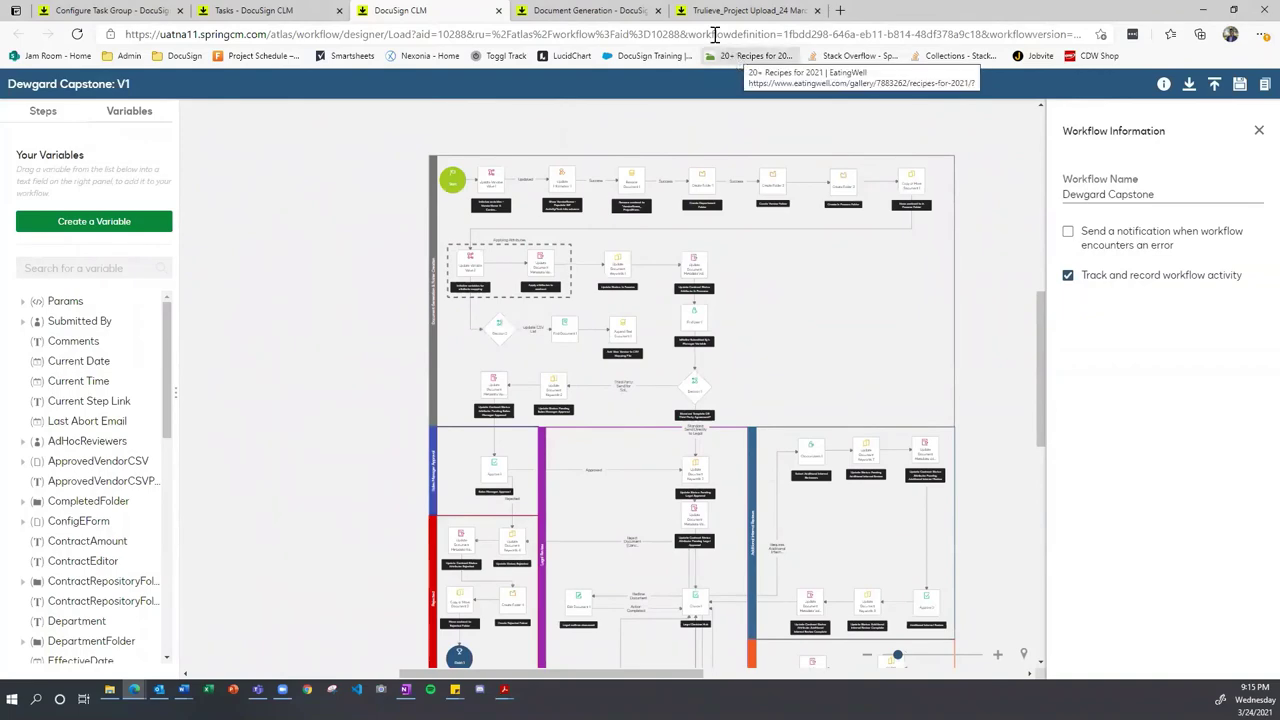
Step: Close the capstone workflow in the designer, leaving the page without saving
{"action": "left_click", "coordinate": [620, 10]}
{"action": "left_click", "coordinate": [385, 12]}
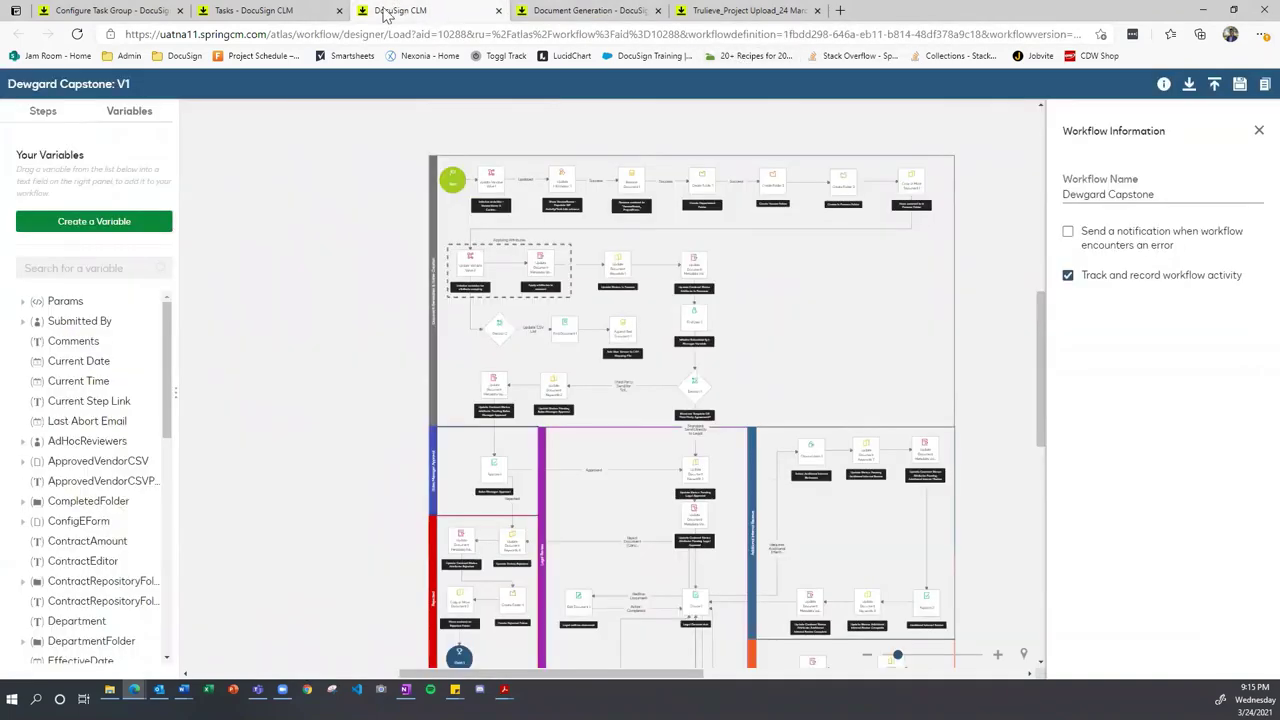
{"action": "left_click", "coordinate": [497, 11]}
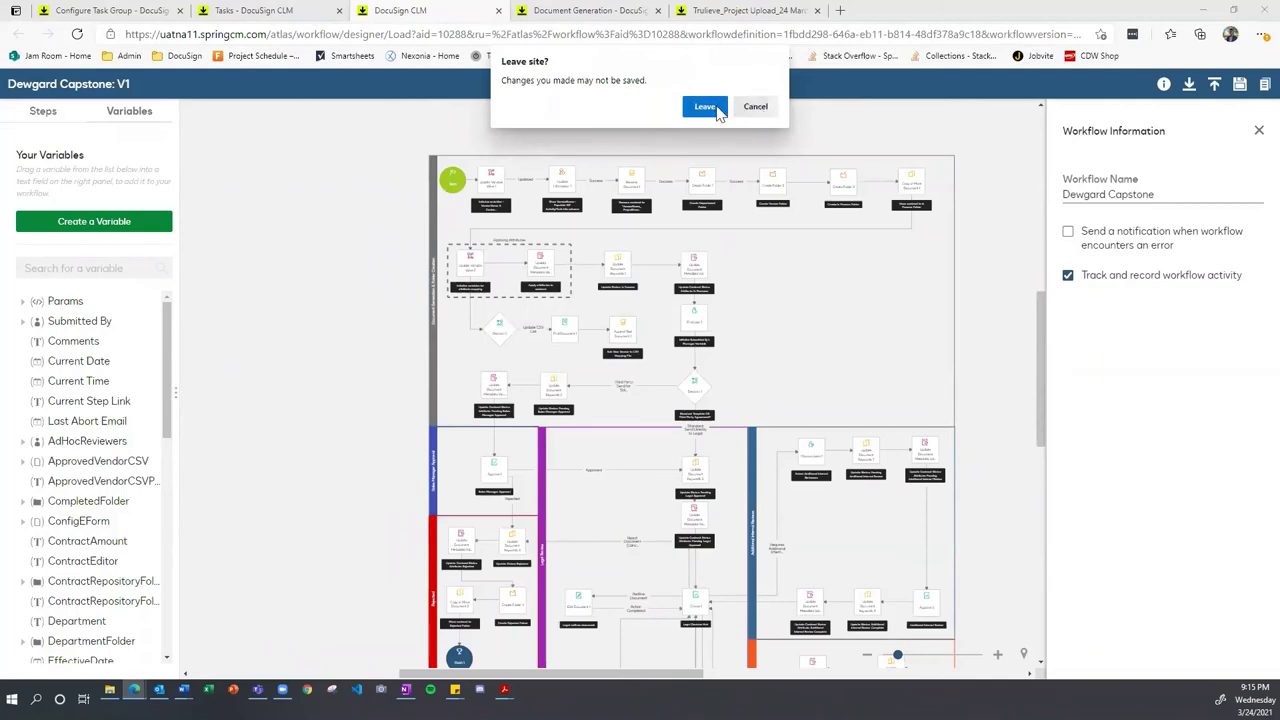
{"action": "left_click", "coordinate": [716, 113]}
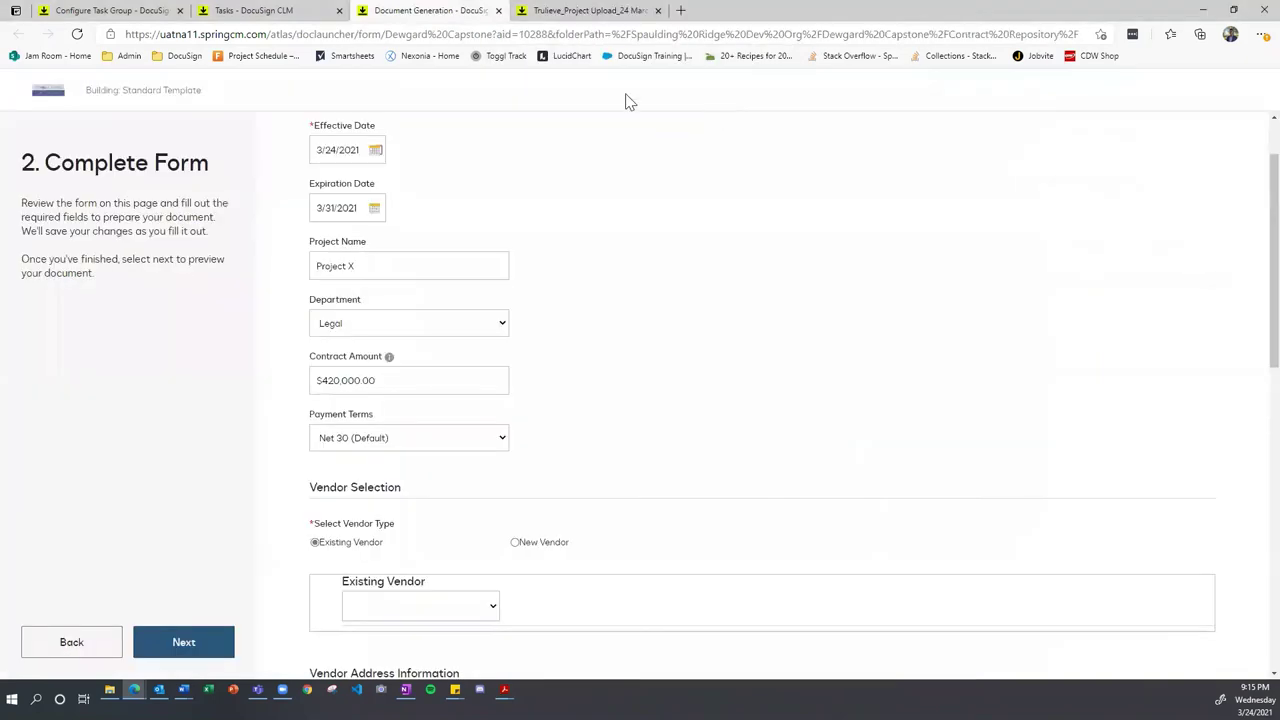
Step: Go to the admin area and open the Users list under User Management
{"action": "left_click", "coordinate": [288, 14]}
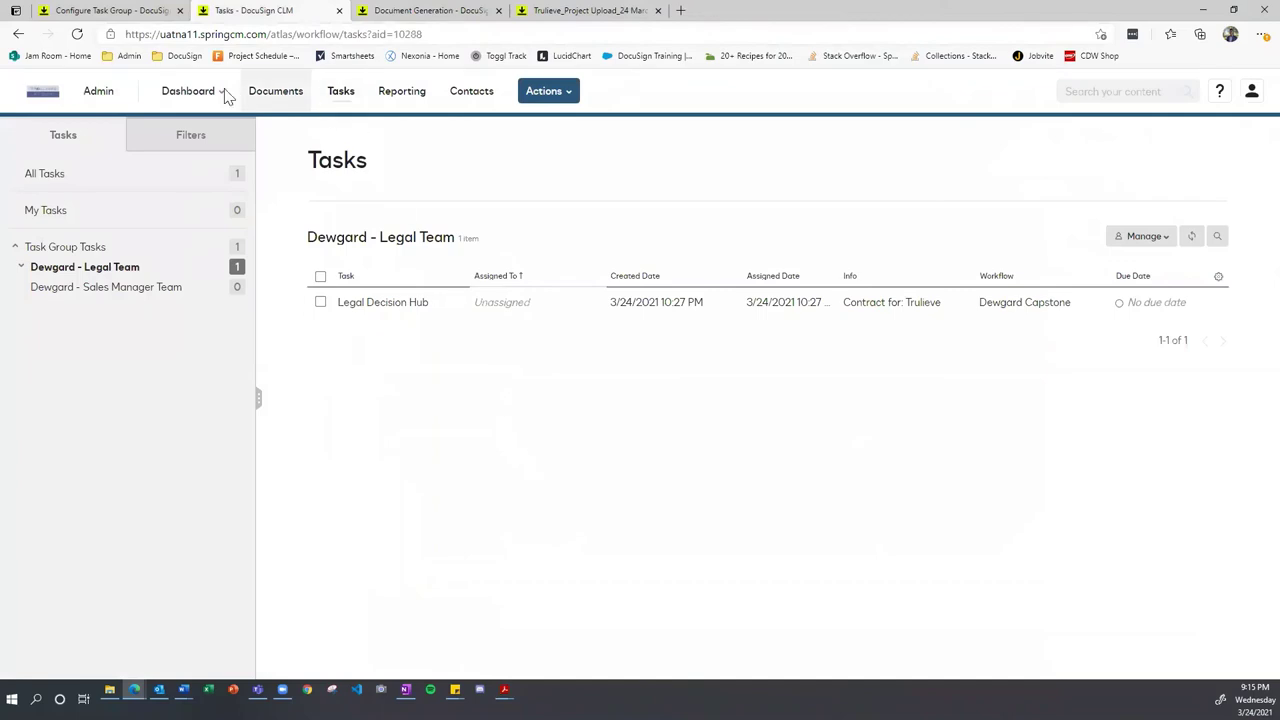
{"action": "left_click", "coordinate": [85, 10]}
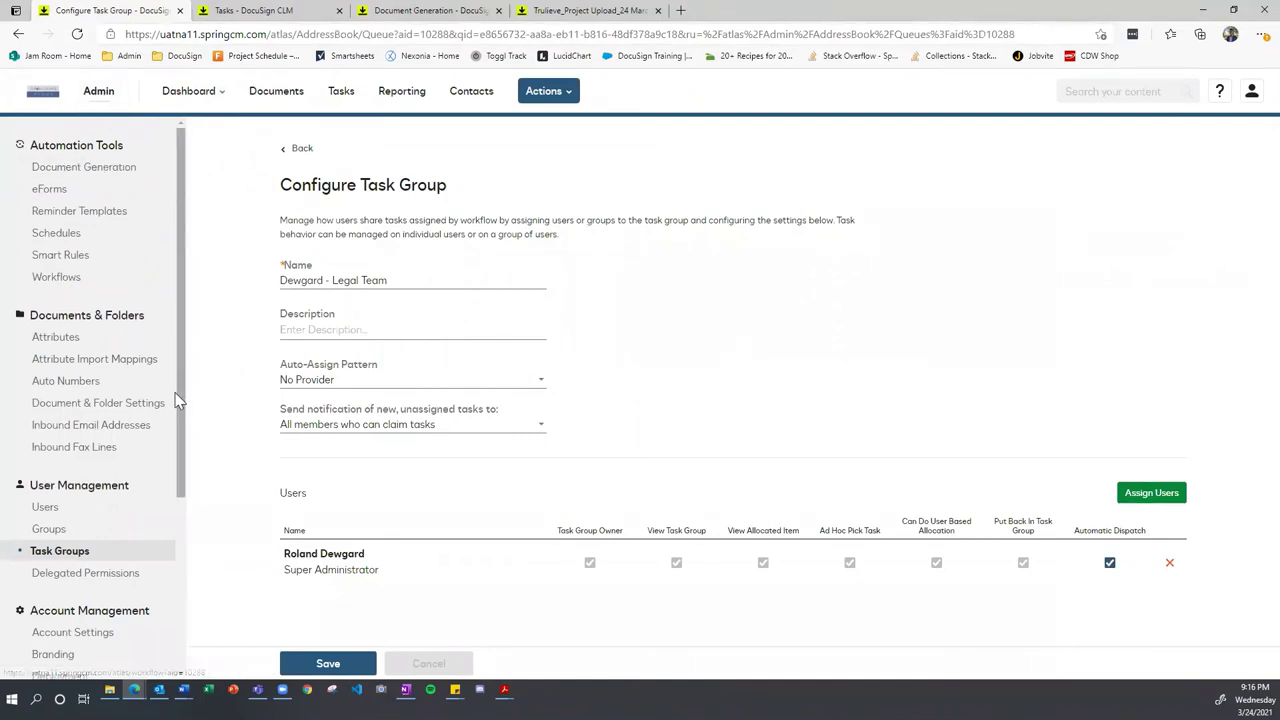
{"action": "left_click", "coordinate": [51, 556]}
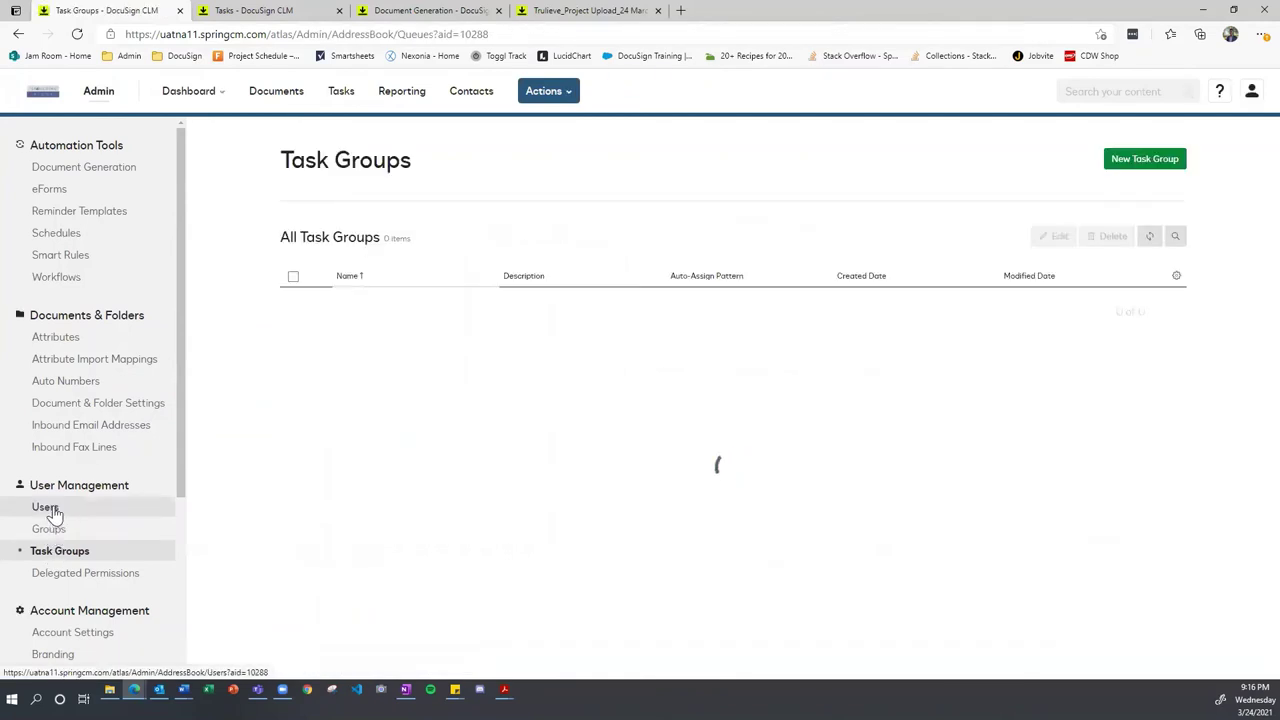
{"action": "left_click", "coordinate": [55, 513]}
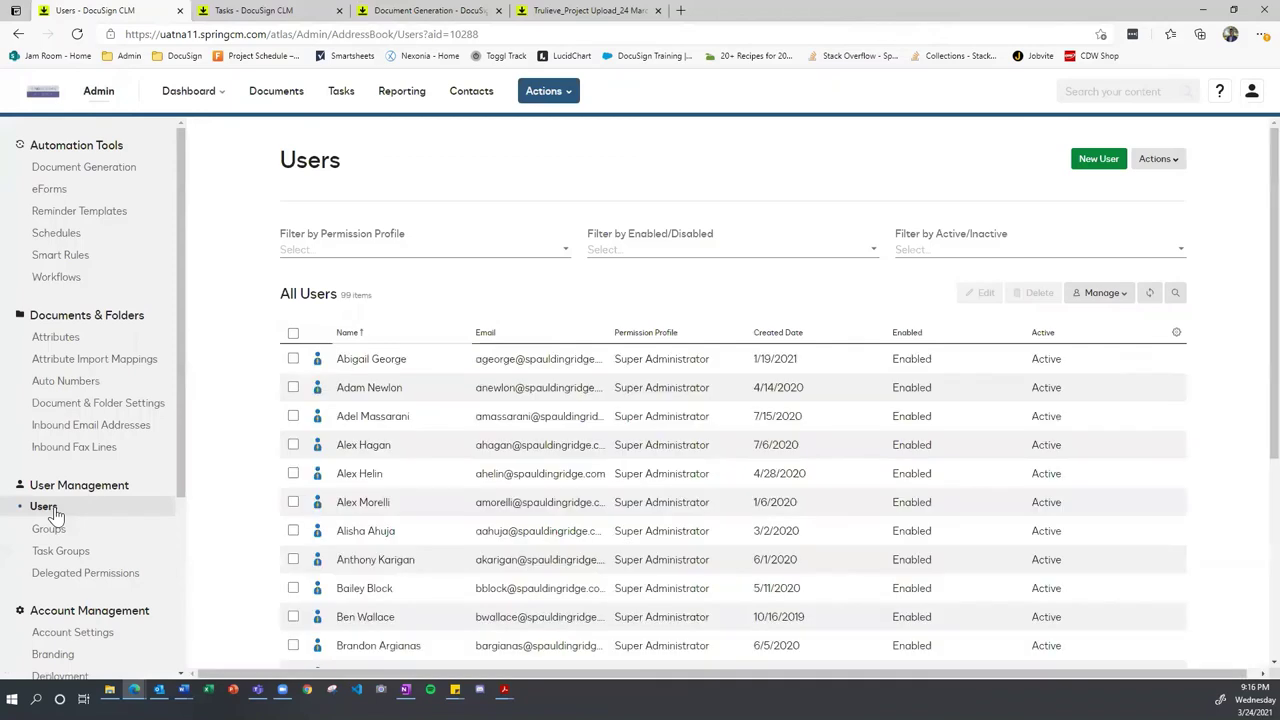
Step: Open a new user form and review its permission profiles and its integration, status, password and profile settings
{"action": "left_click", "coordinate": [1093, 166]}
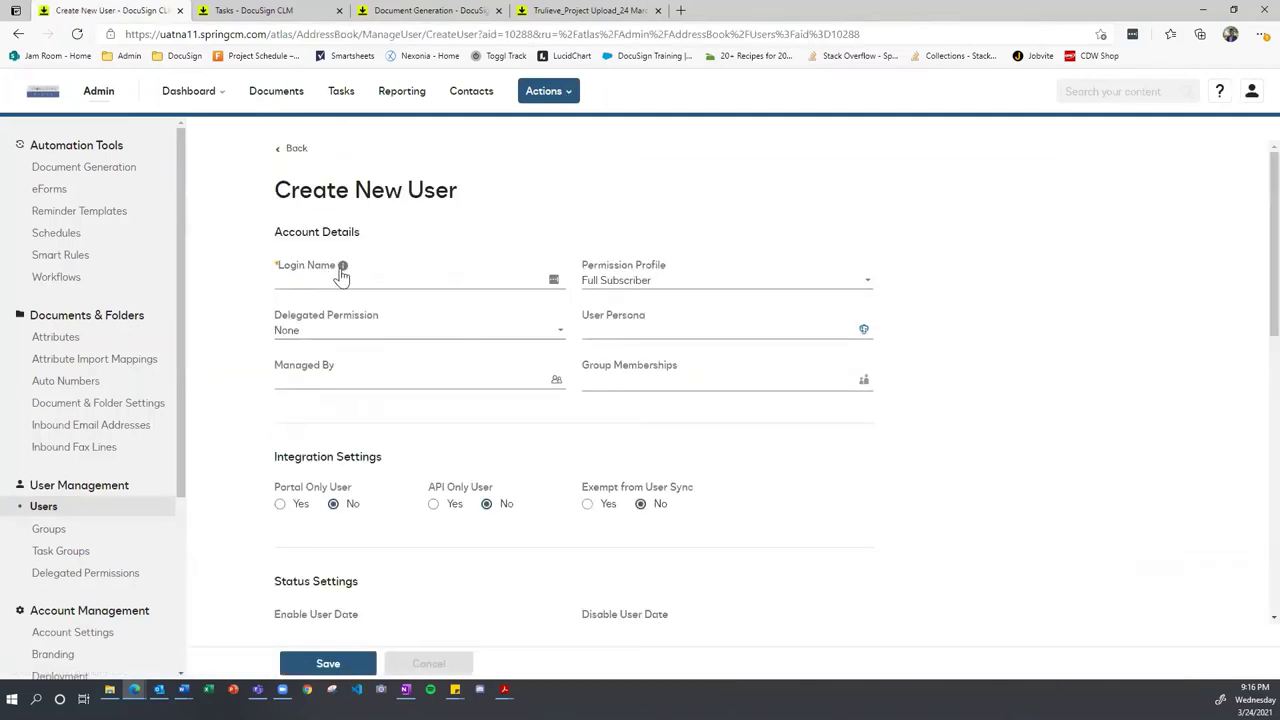
{"action": "mouse_move", "coordinate": [340, 268]}
{"action": "left_click", "coordinate": [666, 285]}
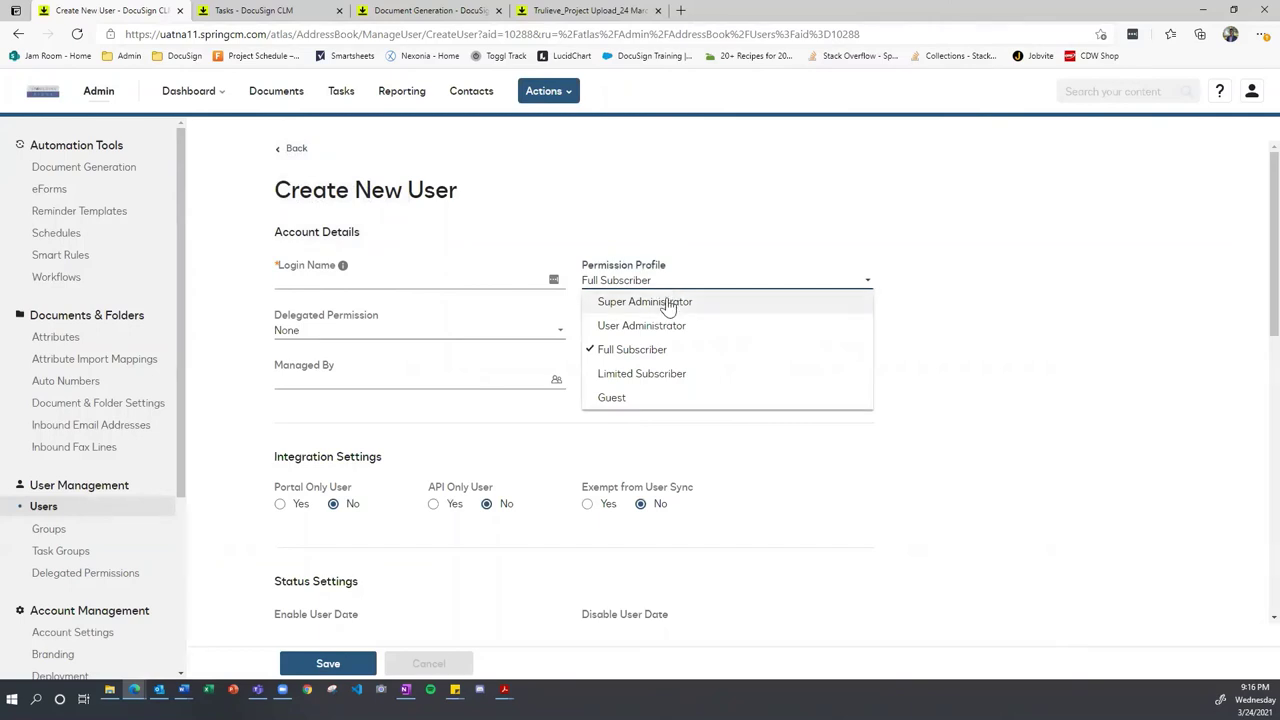
{"action": "left_click", "coordinate": [670, 242]}
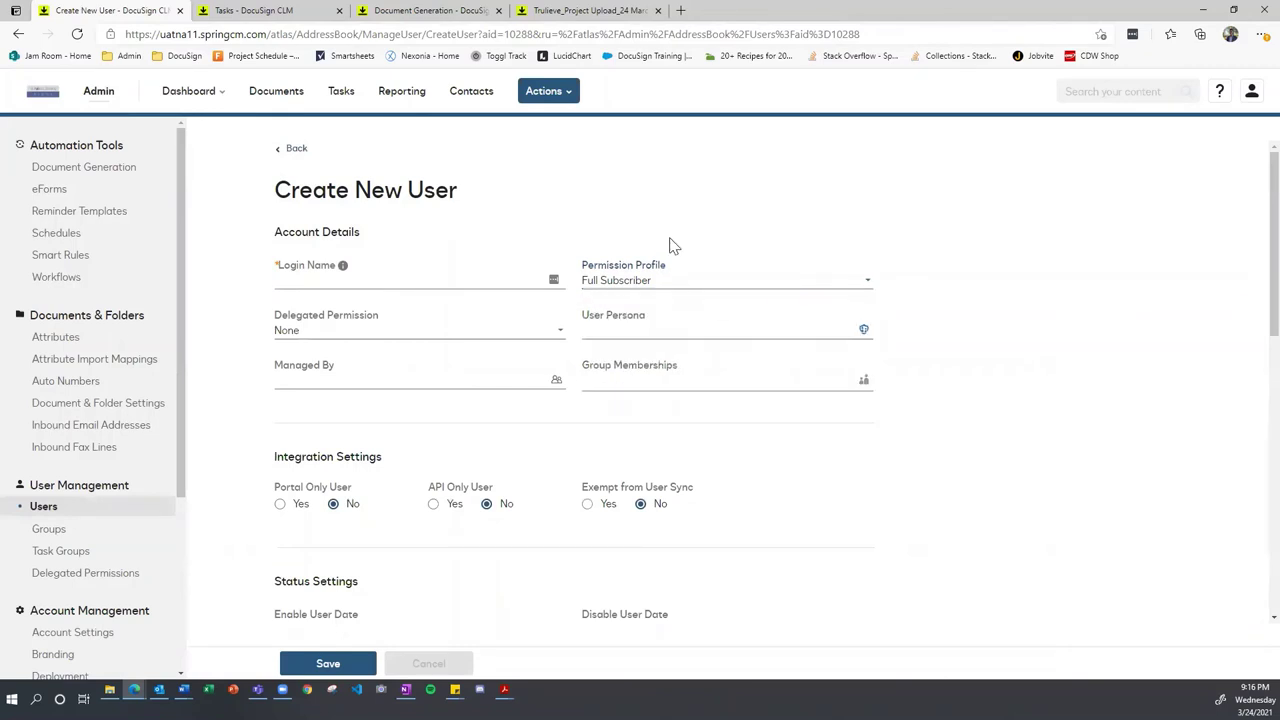
{"action": "scroll", "coordinate": [512, 248], "scroll_direction": "down", "scroll_amount": 1}
{"action": "scroll", "coordinate": [512, 248], "scroll_direction": "down", "scroll_amount": 5}
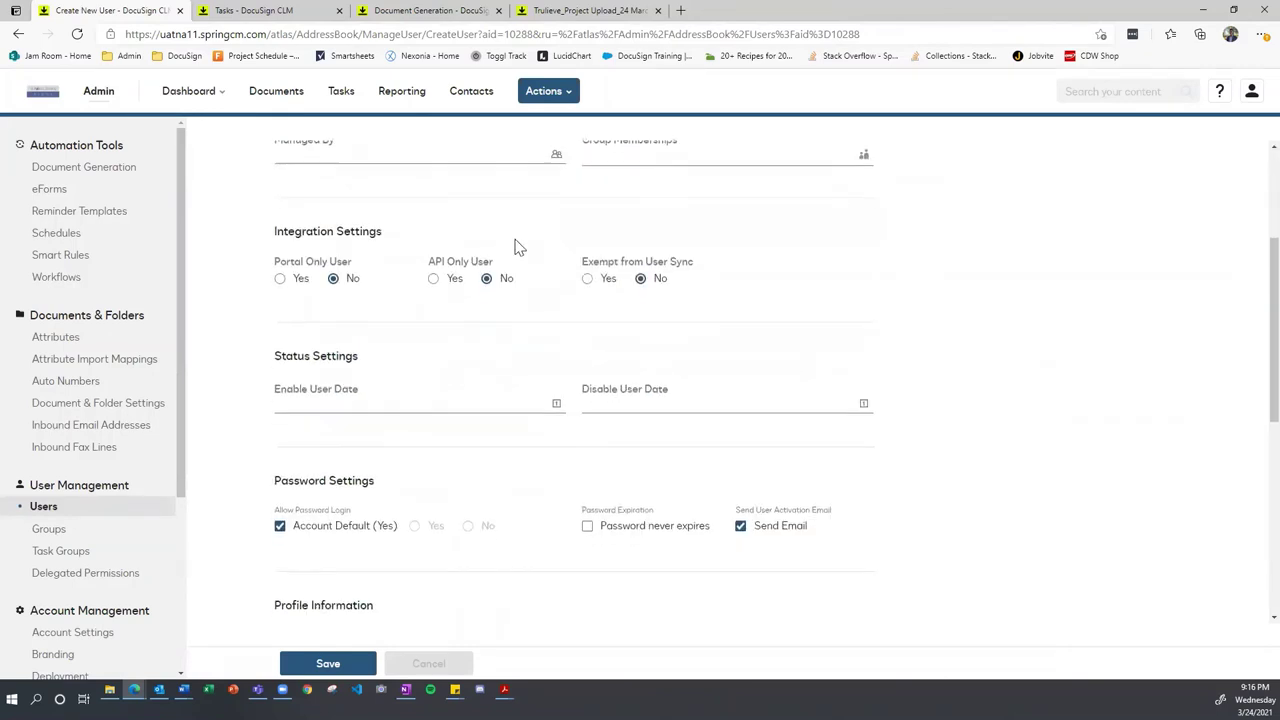
{"action": "scroll", "coordinate": [512, 245], "scroll_direction": "down", "scroll_amount": 1}
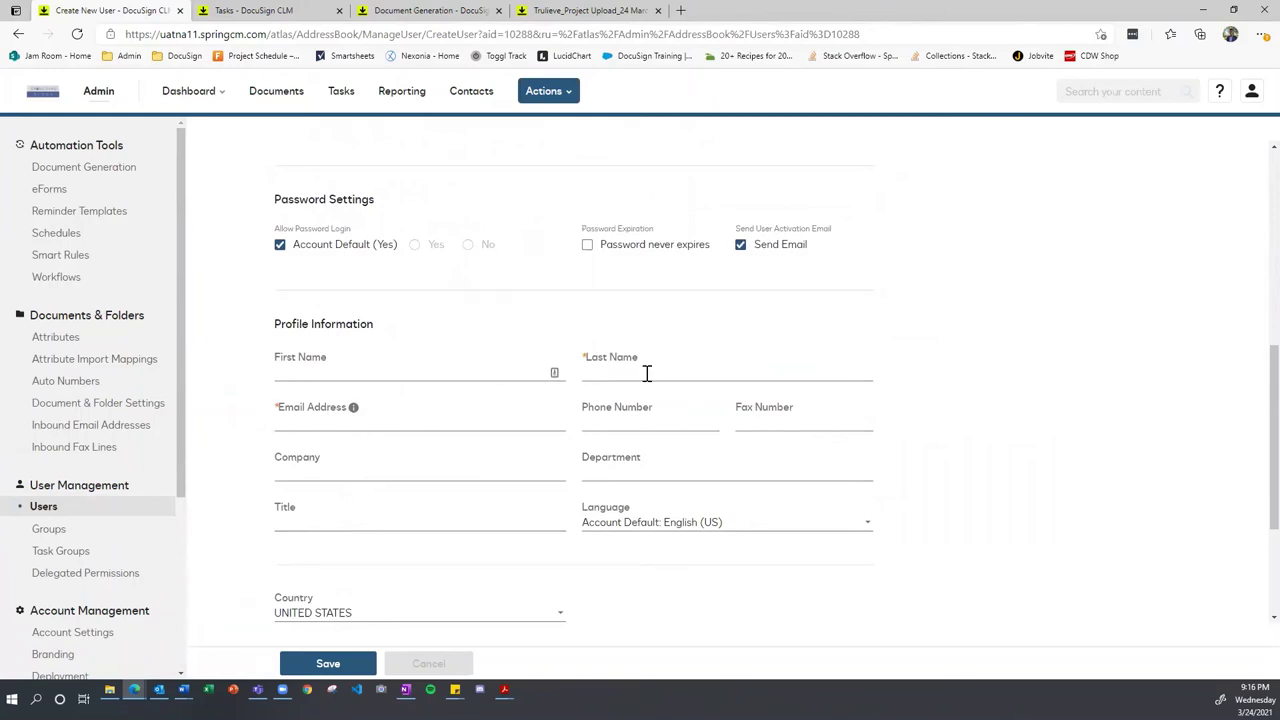
Step: Check the new user form's remaining profile and address fields, and search the Users list by the user's last name
{"action": "scroll", "coordinate": [285, 420], "scroll_direction": "down", "scroll_amount": 3}
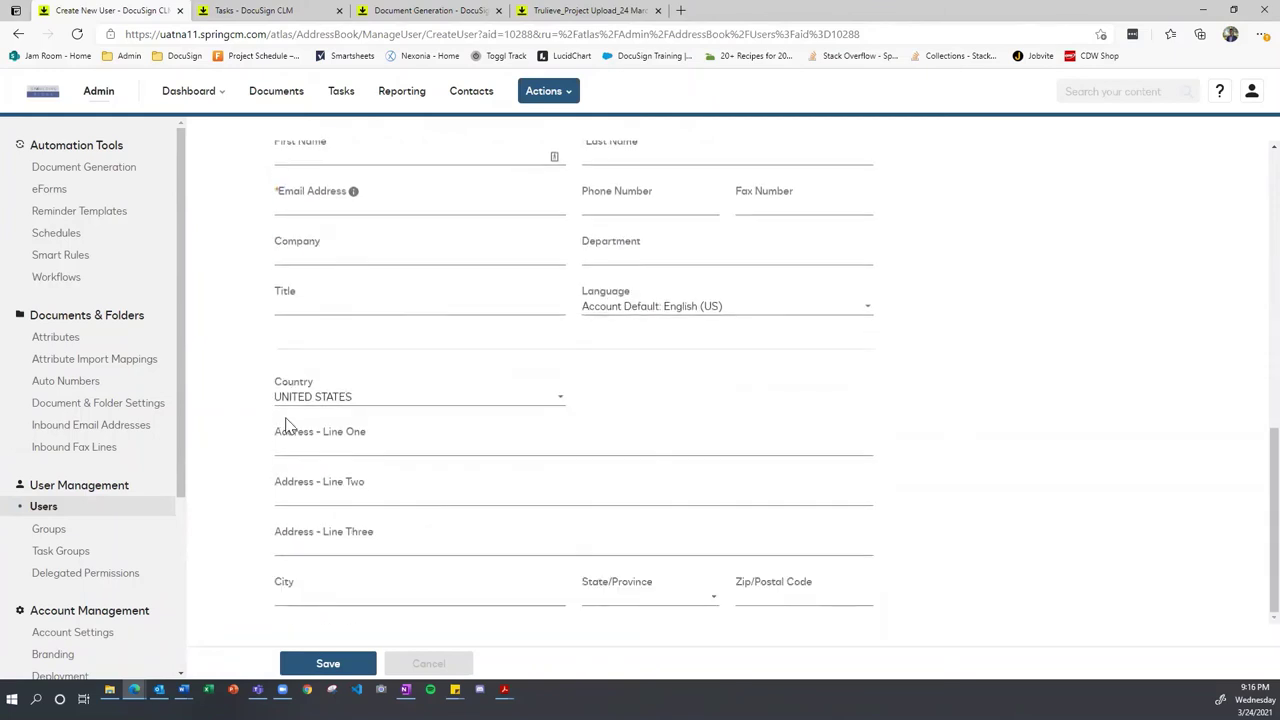
{"action": "scroll", "coordinate": [285, 425], "scroll_direction": "up", "scroll_amount": 10}
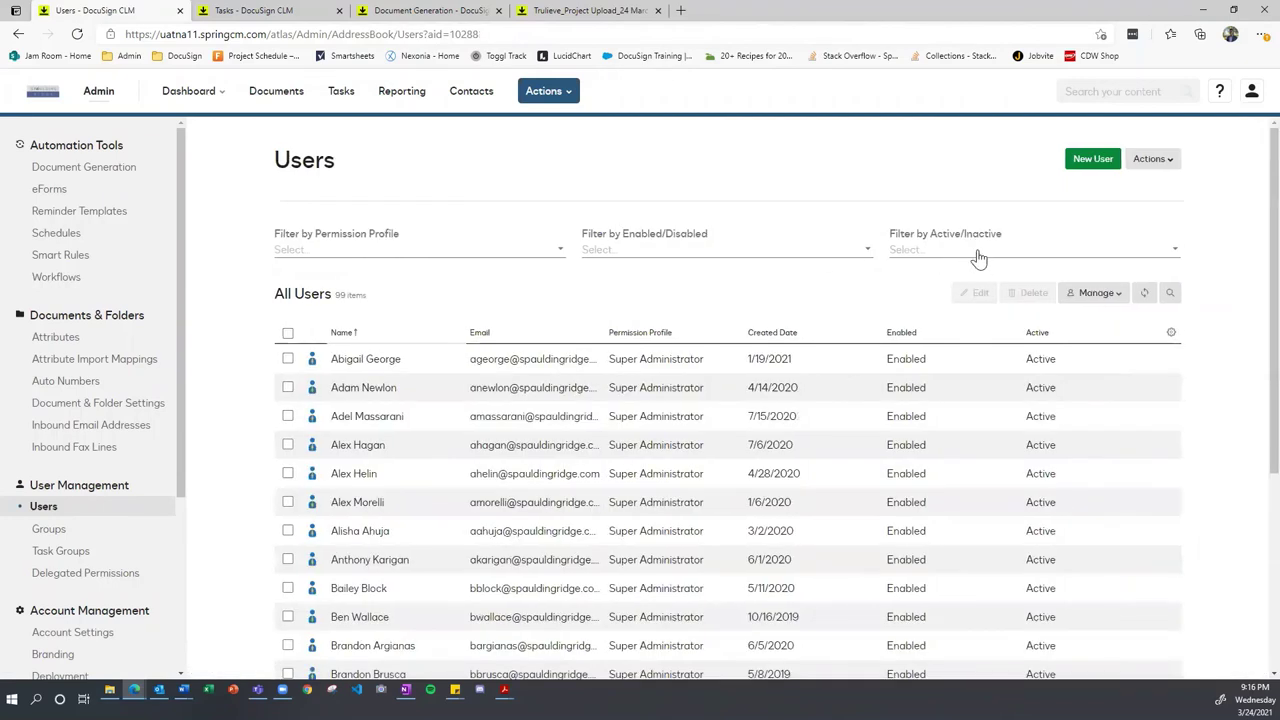
{"action": "left_click", "coordinate": [1175, 292]}
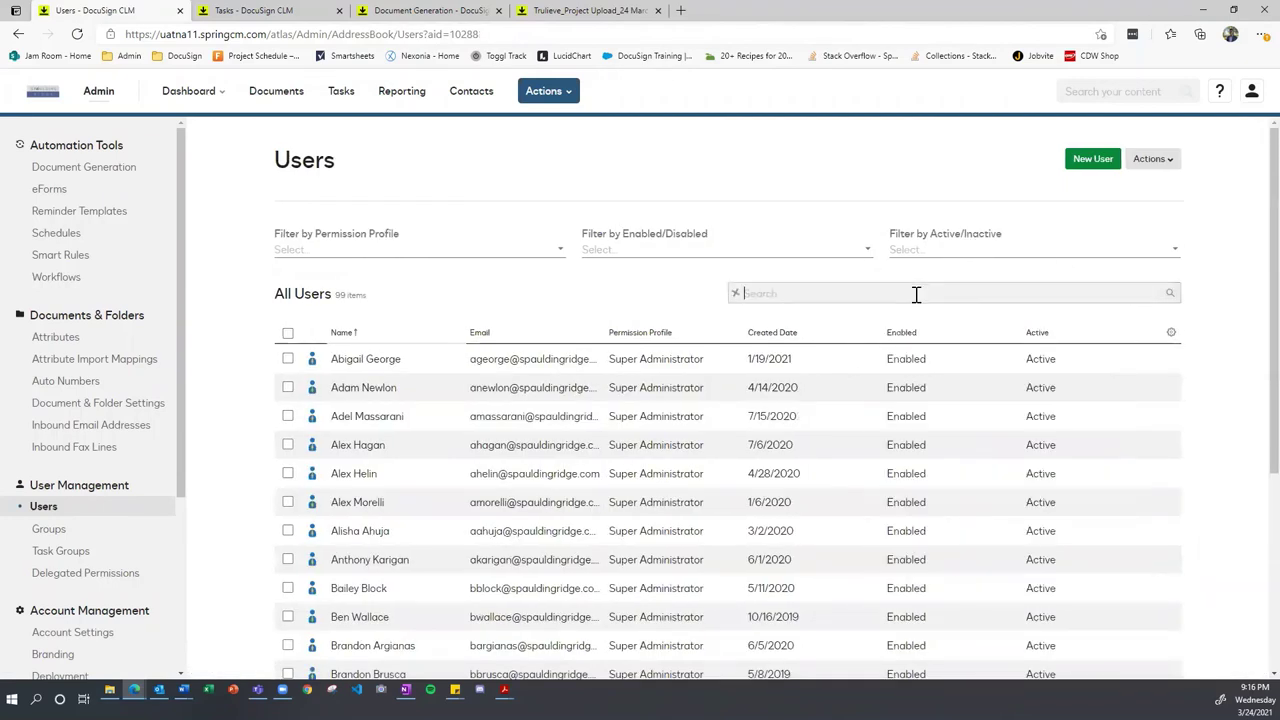
{"action": "key", "text": "Return"}
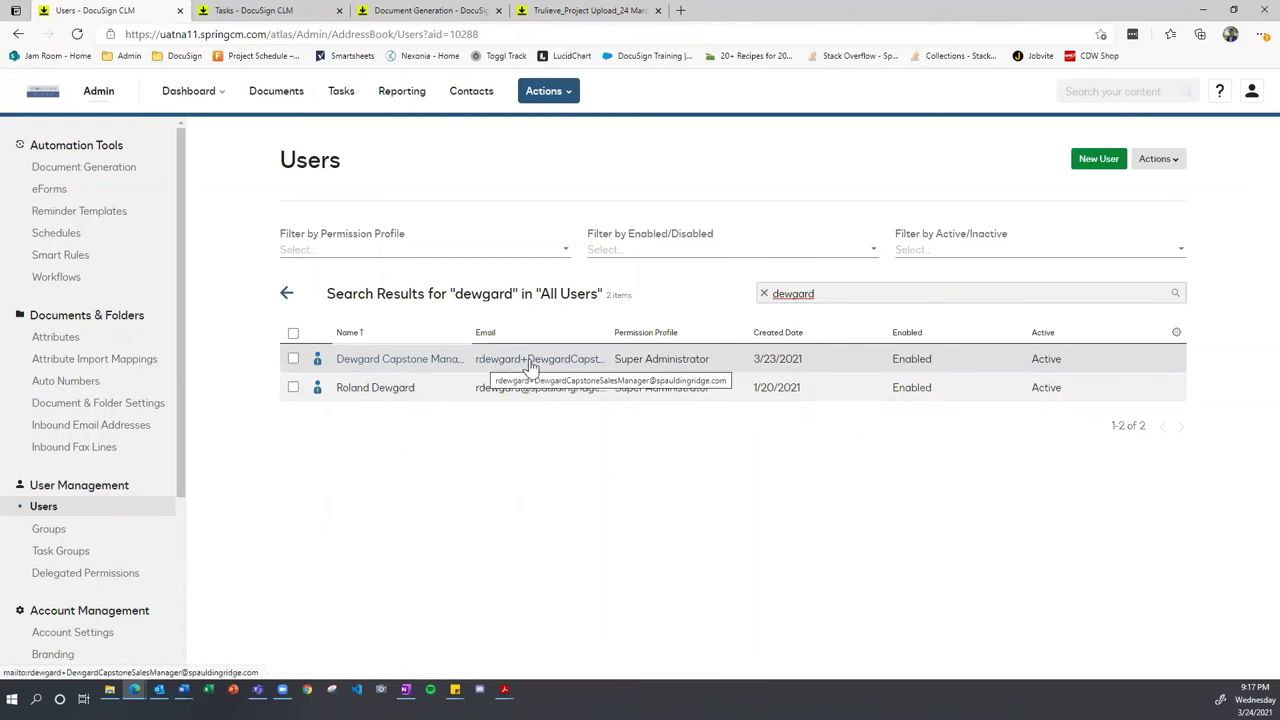
Step: Open the signed-in user's preferences and review the profile's manager, group memberships and integration settings
{"action": "left_click", "coordinate": [1251, 95]}
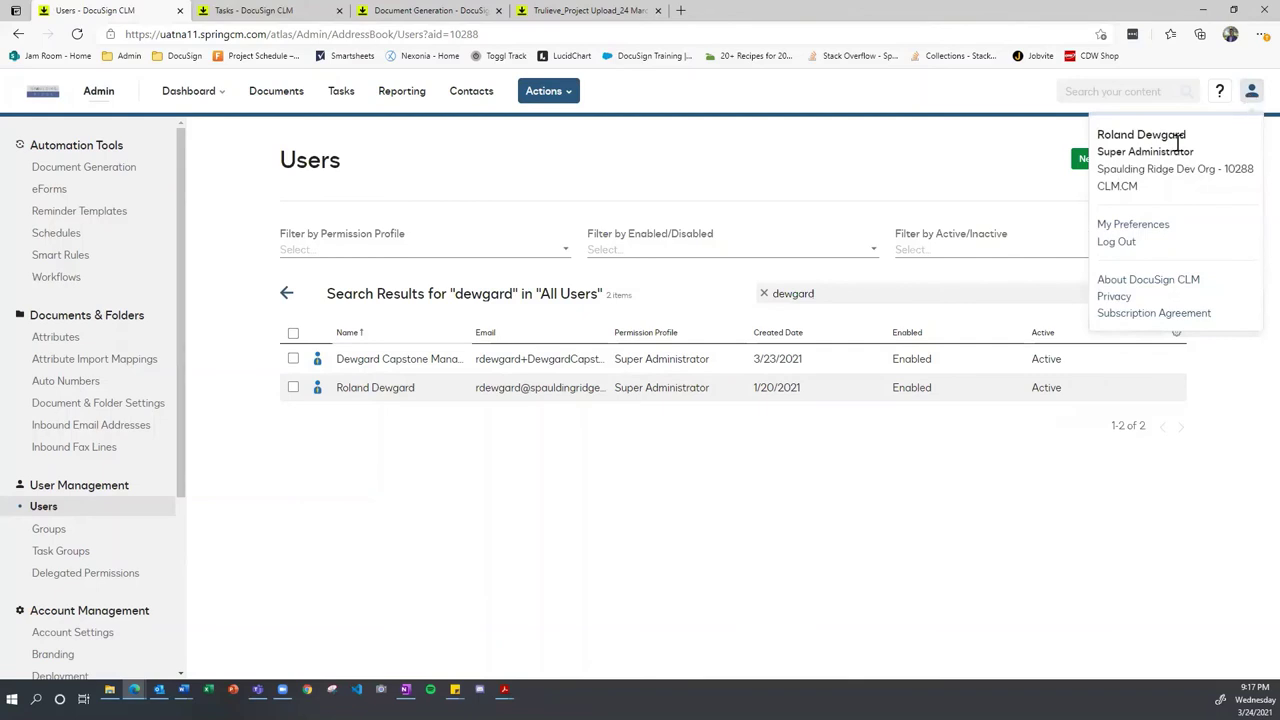
{"action": "left_click", "coordinate": [1145, 228]}
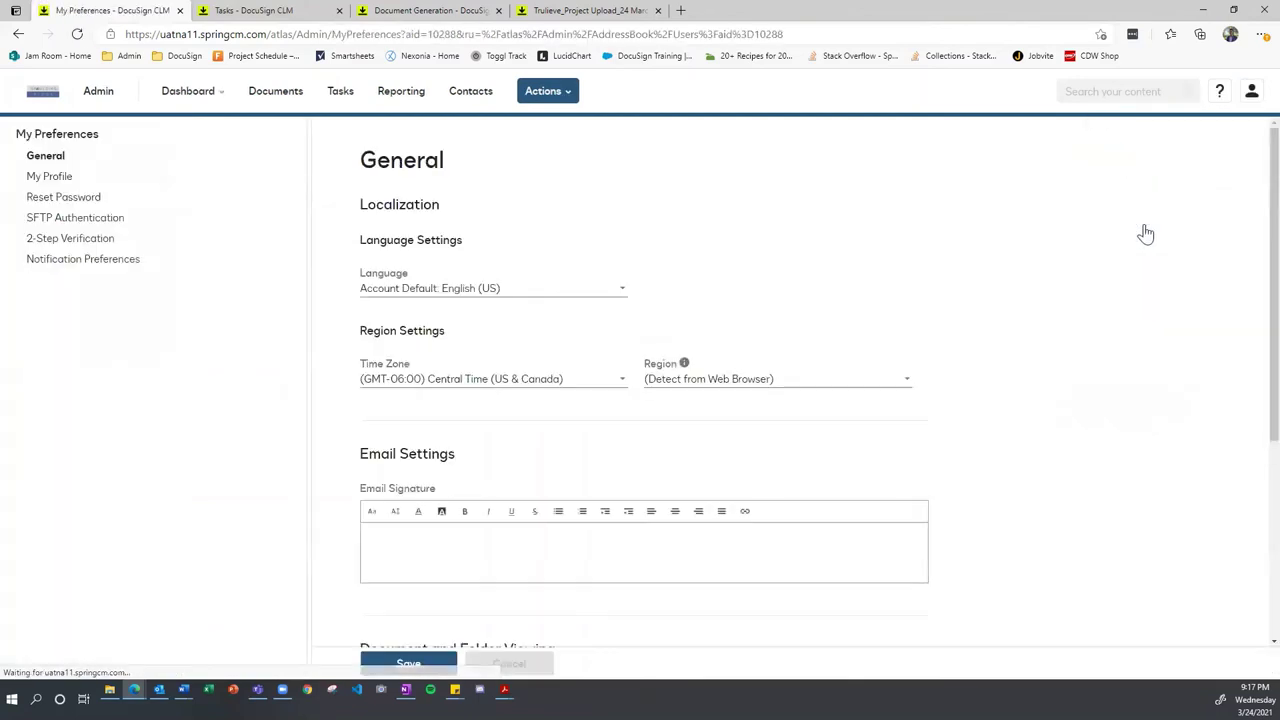
{"action": "left_click", "coordinate": [62, 180]}
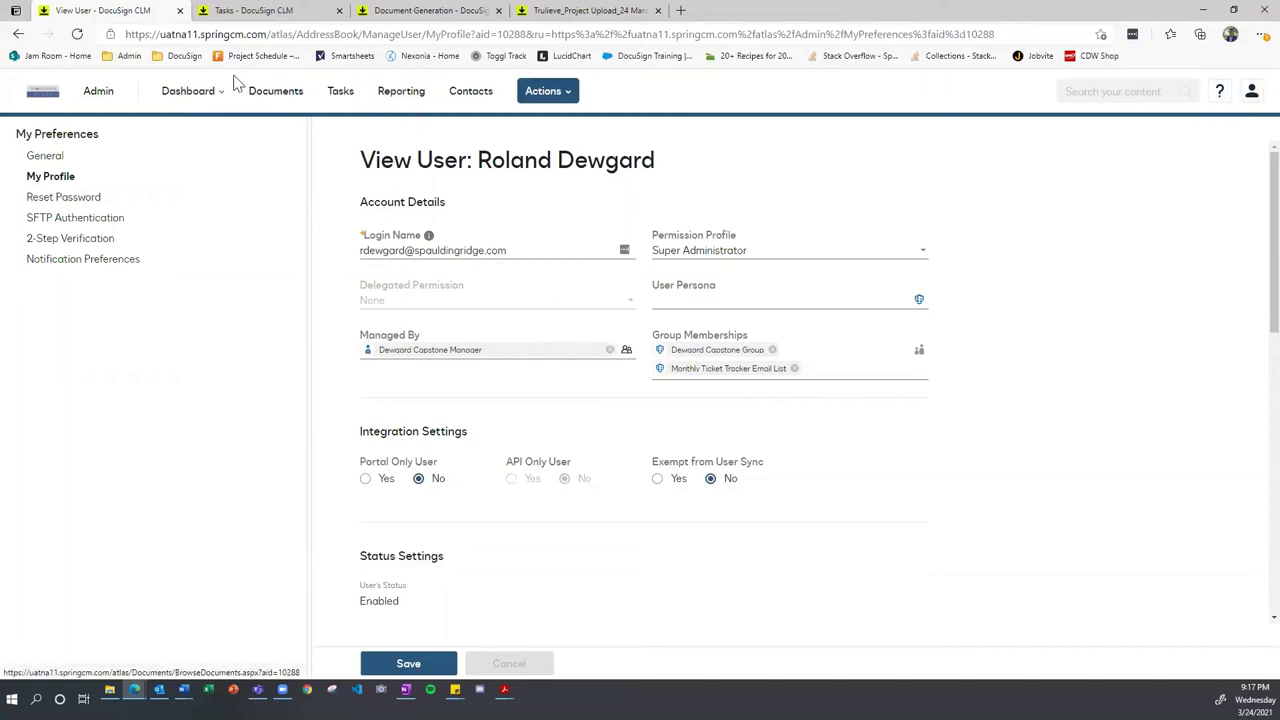
Step: Return to the admin area and review the Groups and Task Groups lists under User Management
{"action": "left_click", "coordinate": [91, 104]}
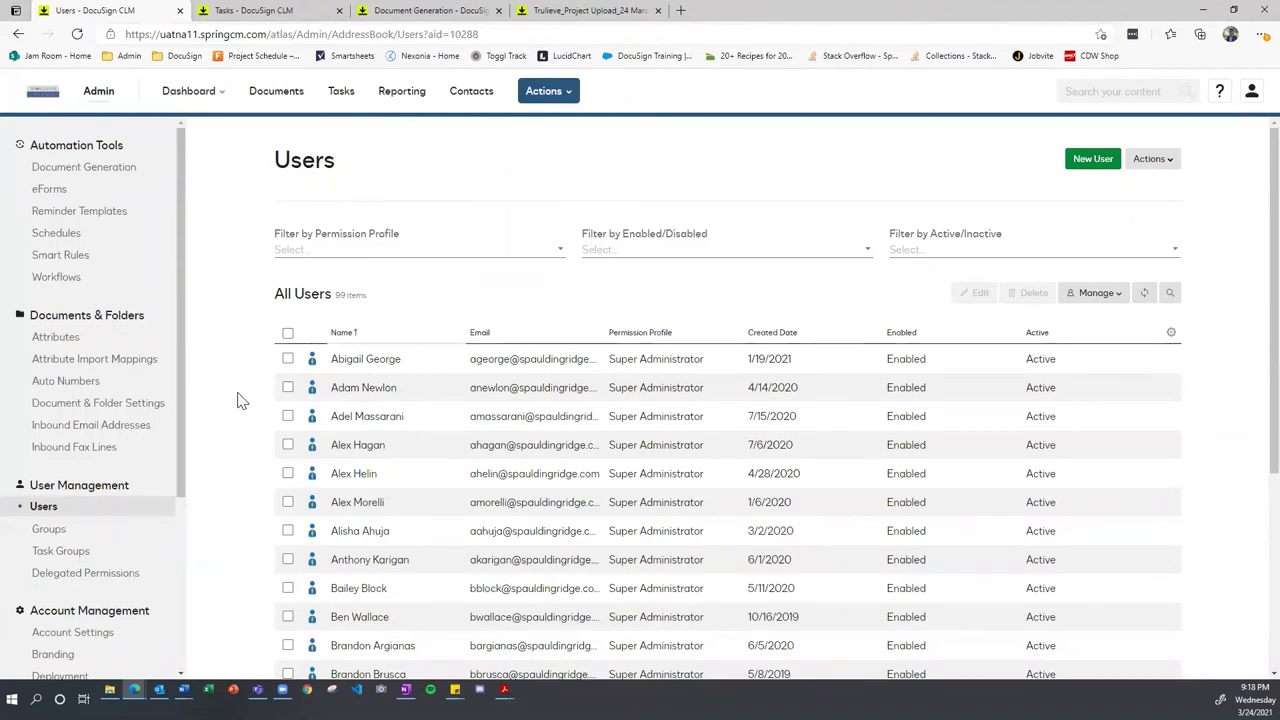
{"action": "left_click", "coordinate": [65, 530]}
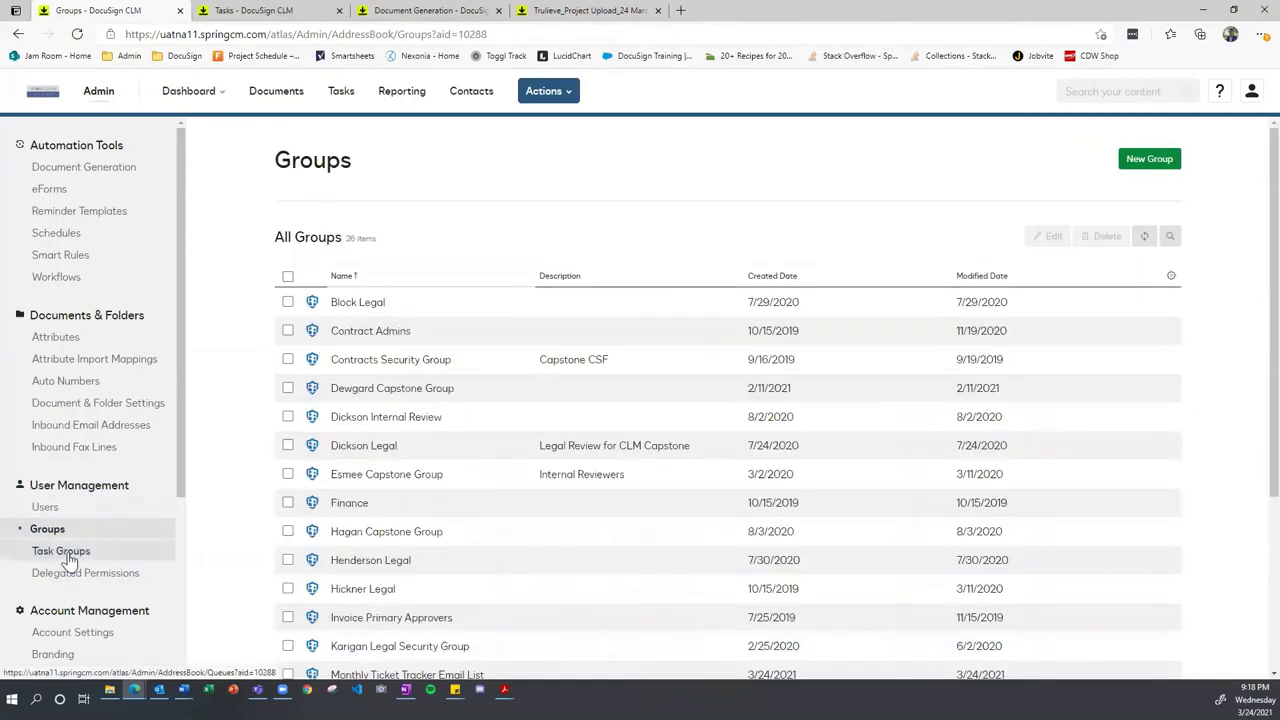
{"action": "left_click", "coordinate": [62, 551]}
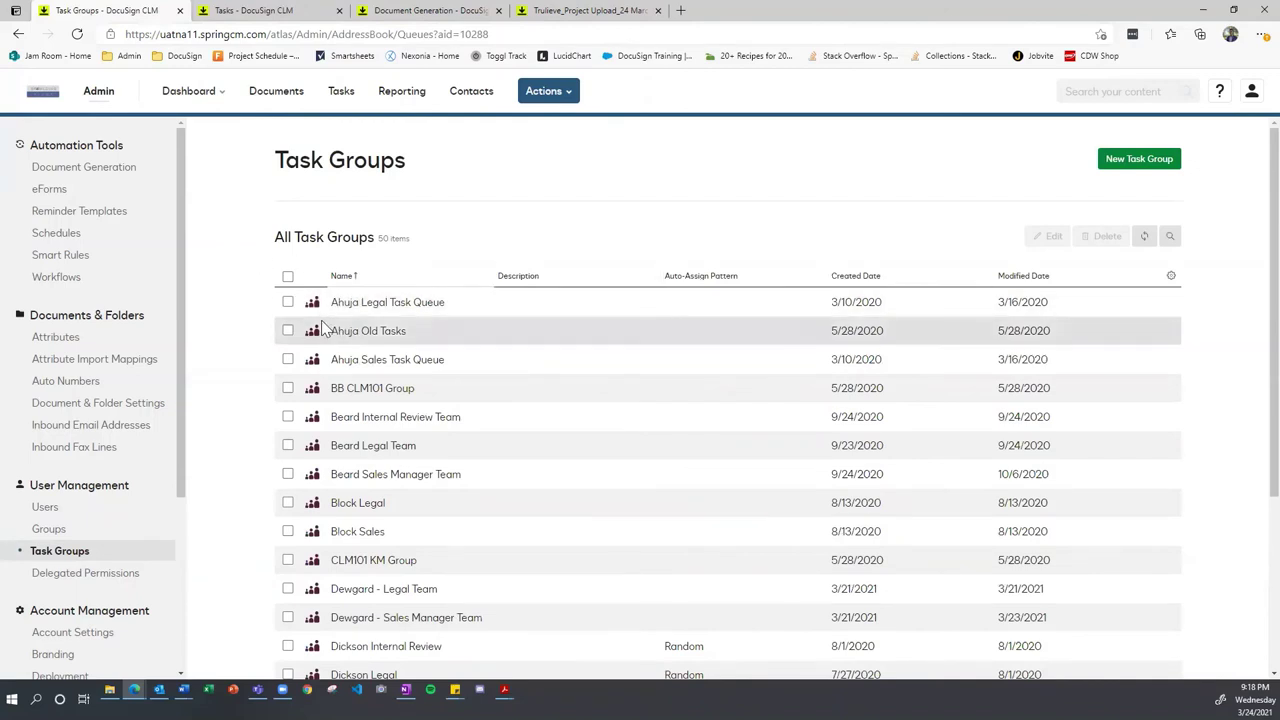
Step: Open the capstone's Sales Manager Team task group and review its assignment pattern, notification setting and member permissions
{"action": "scroll", "coordinate": [390, 580], "scroll_direction": "down", "scroll_amount": 1}
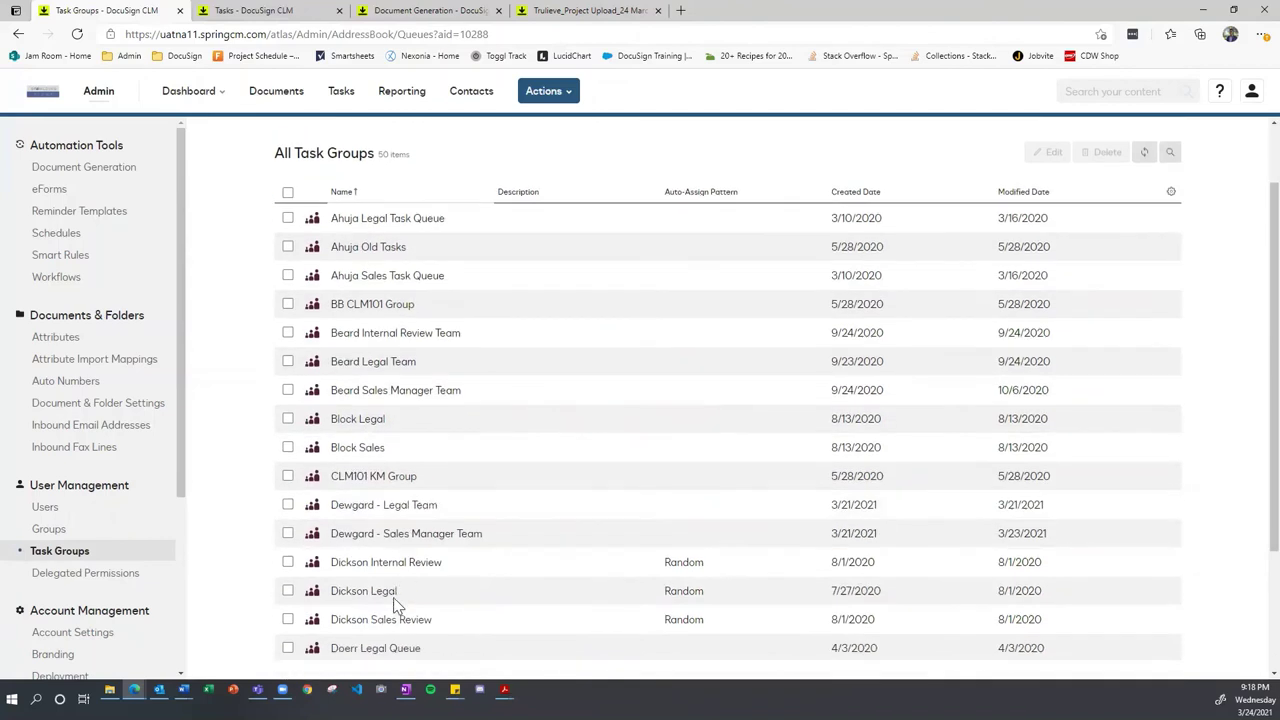
{"action": "left_click", "coordinate": [434, 538]}
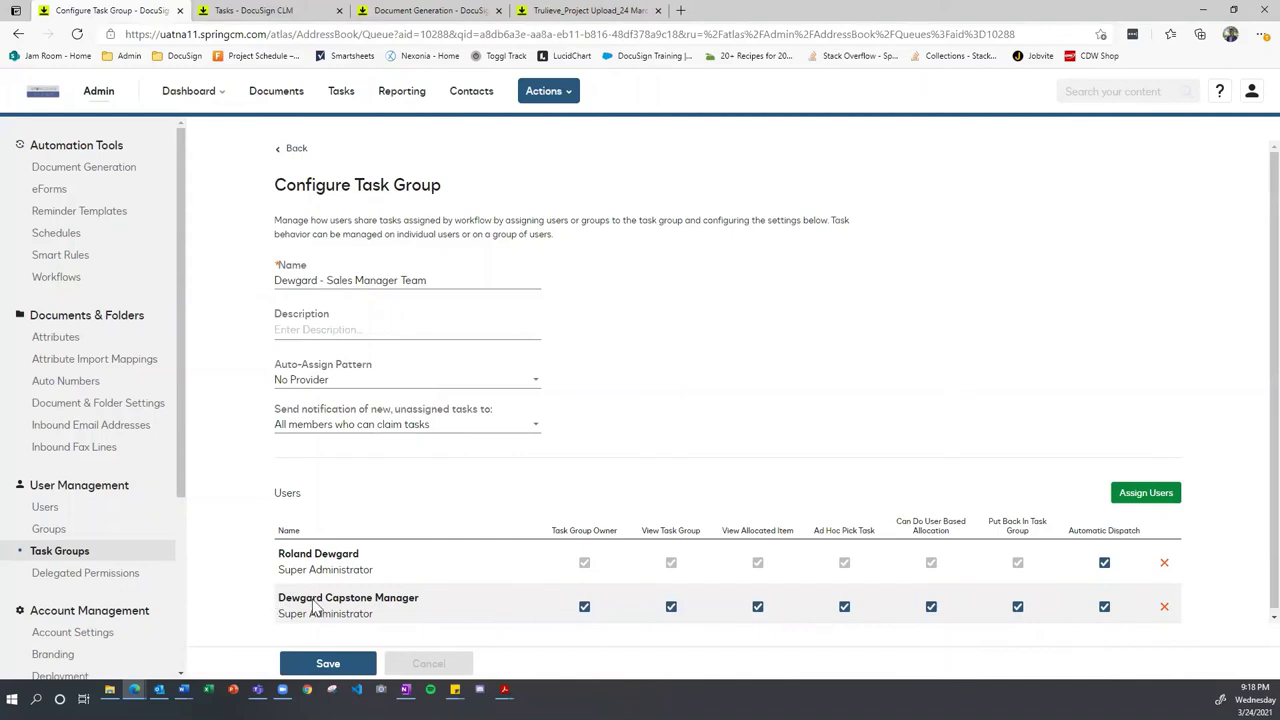
{"action": "left_click_drag", "start_coordinate": [285, 596], "coordinate": [428, 614]}
{"action": "left_click", "coordinate": [428, 618]}
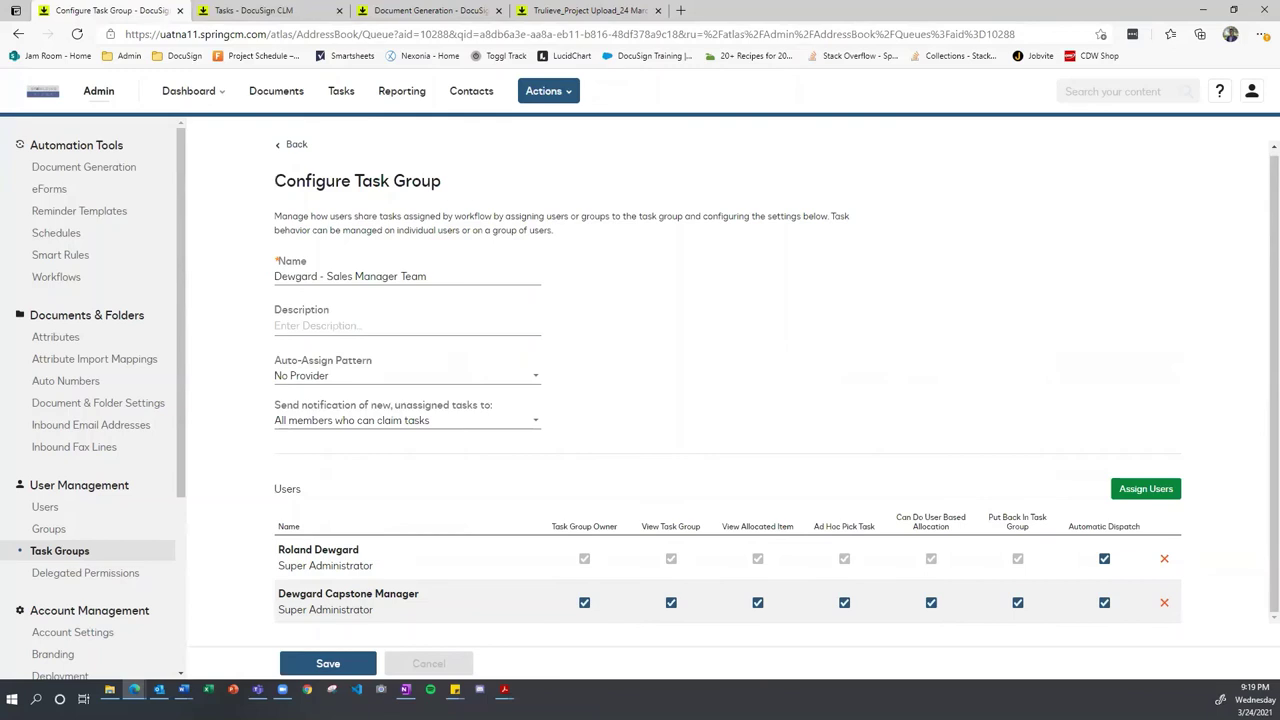
Step: Open the capstone's Full Completion Time report in Reporting and sort its records by duration, longest first
{"action": "left_click", "coordinate": [410, 104]}
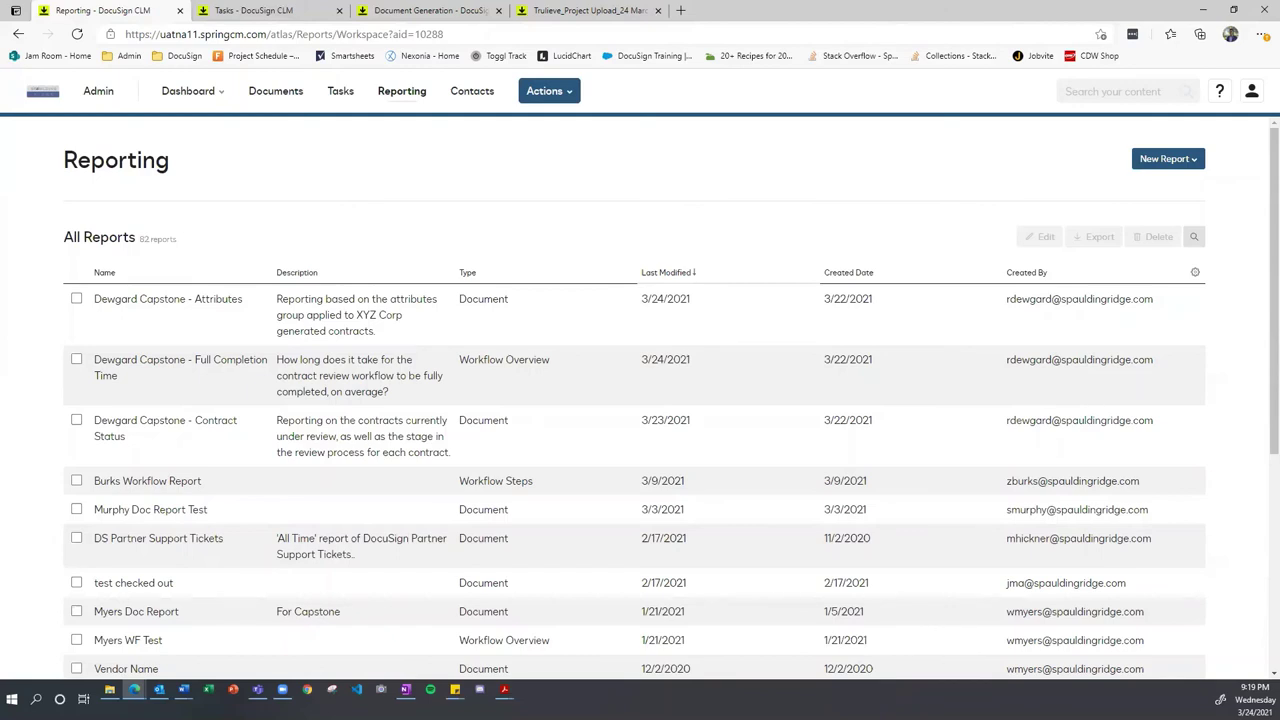
{"action": "left_click", "coordinate": [200, 369]}
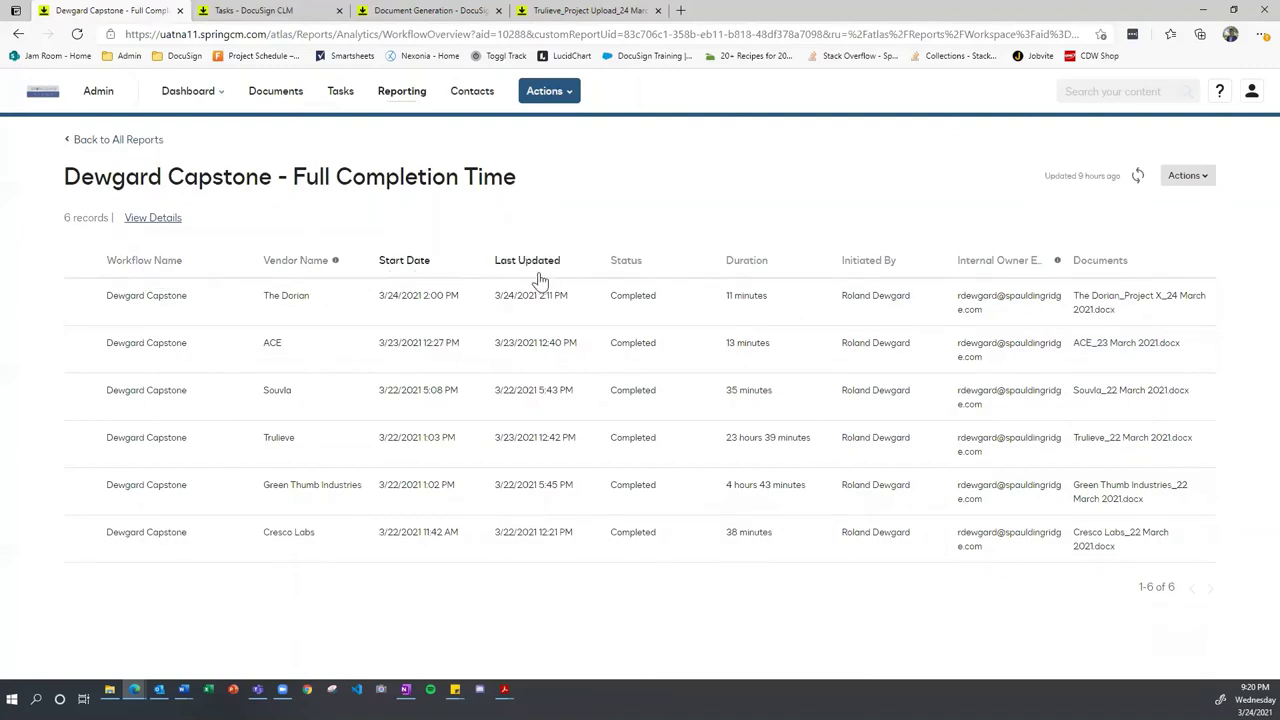
{"action": "left_click", "coordinate": [751, 268]}
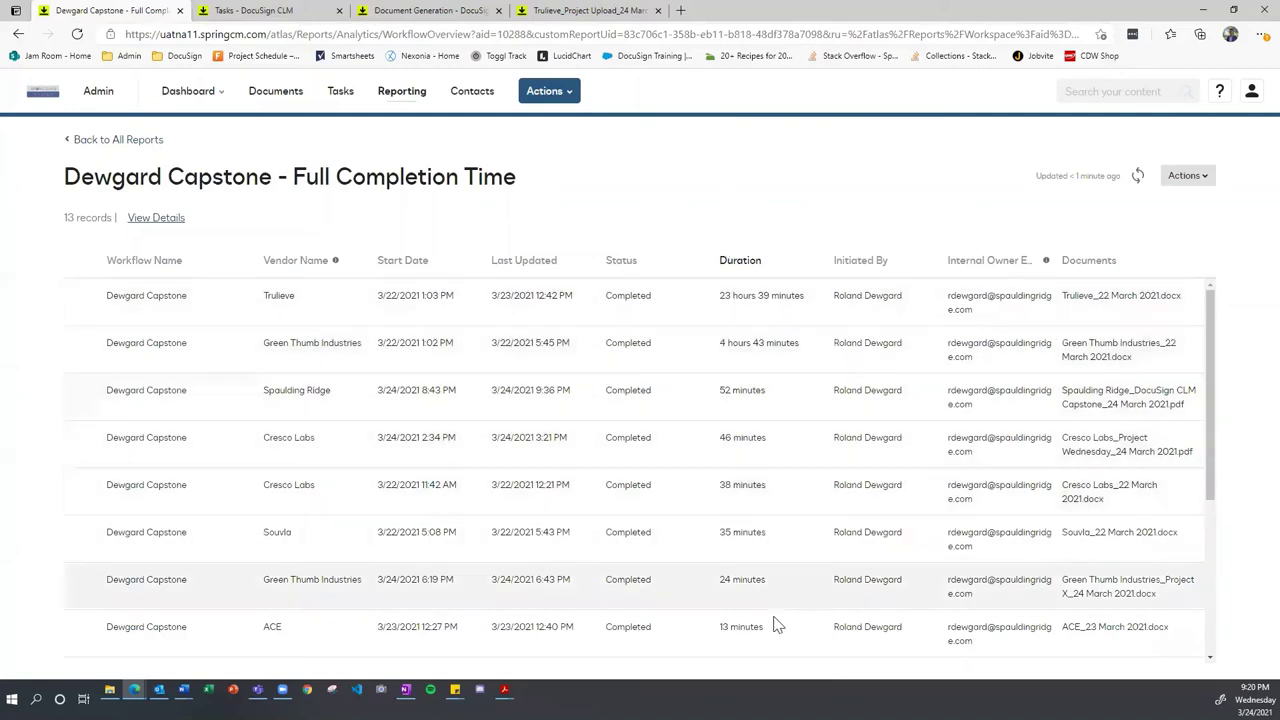
{"action": "scroll", "coordinate": [812, 583], "scroll_direction": "down", "scroll_amount": 1}
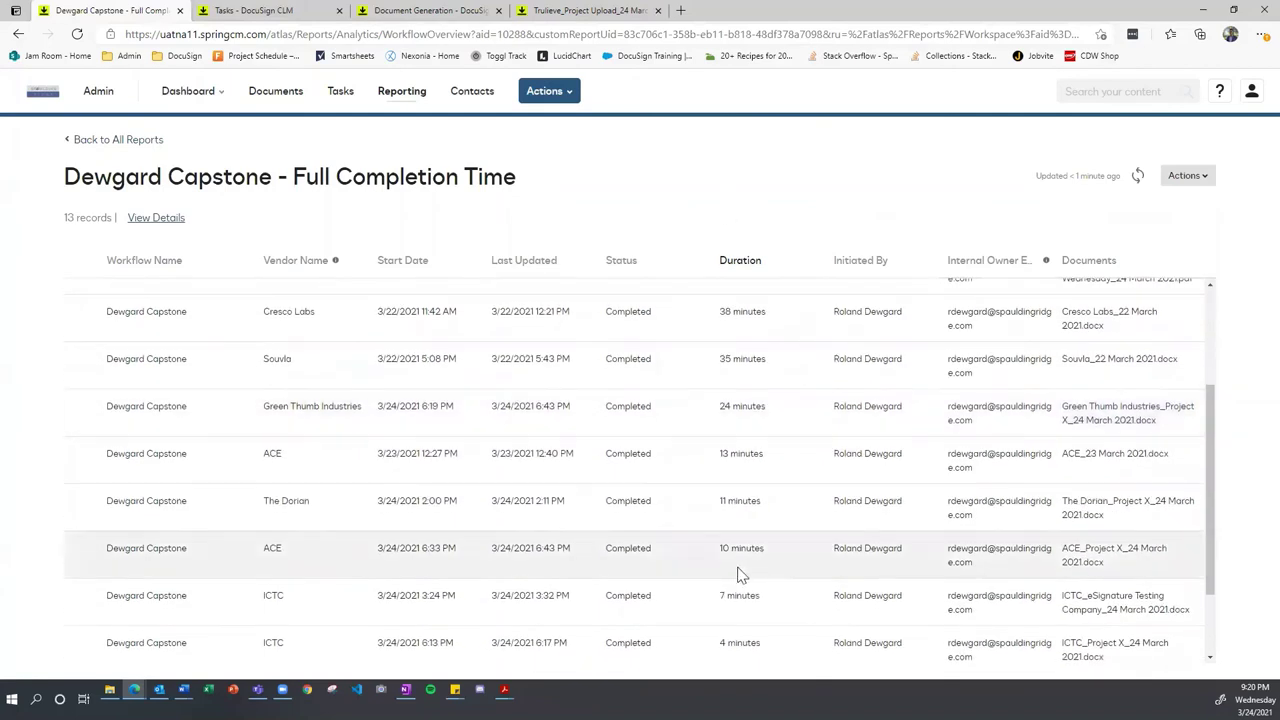
{"action": "scroll", "coordinate": [737, 574], "scroll_direction": "up", "scroll_amount": 2}
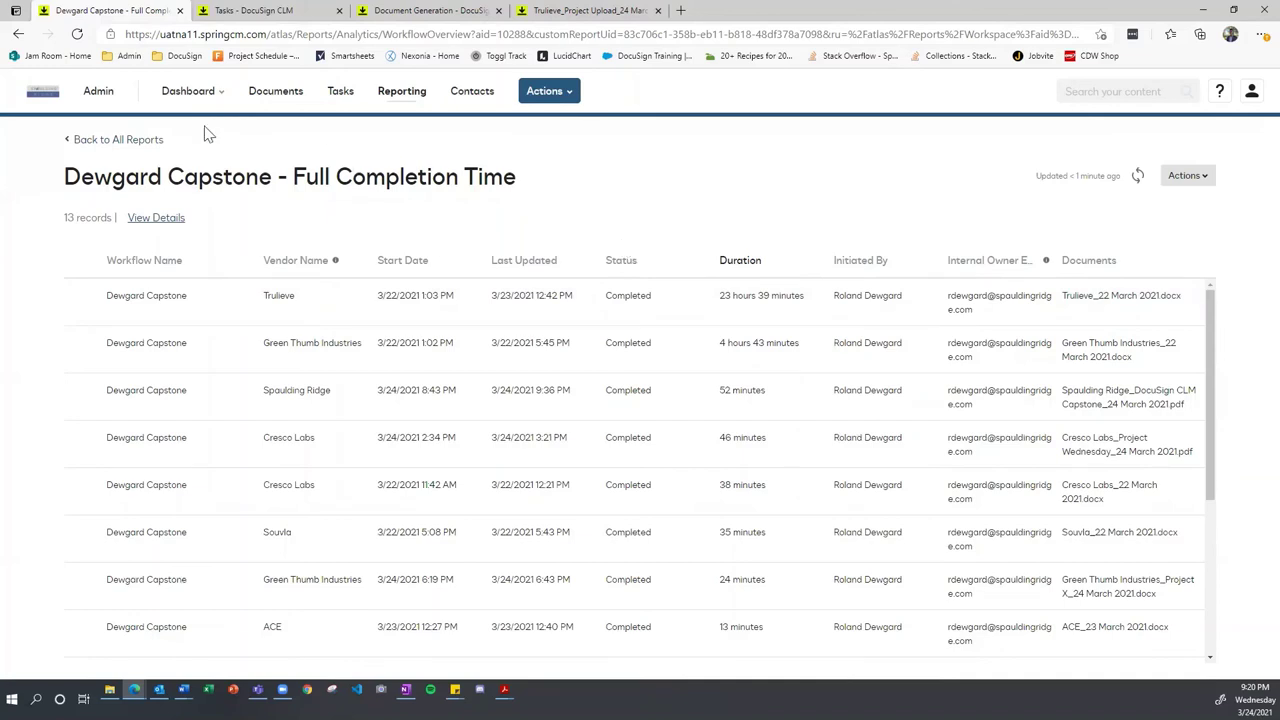
Step: Go back to all reports and open the capstone's Attributes report to review its contract attribute columns
{"action": "left_click", "coordinate": [143, 148]}
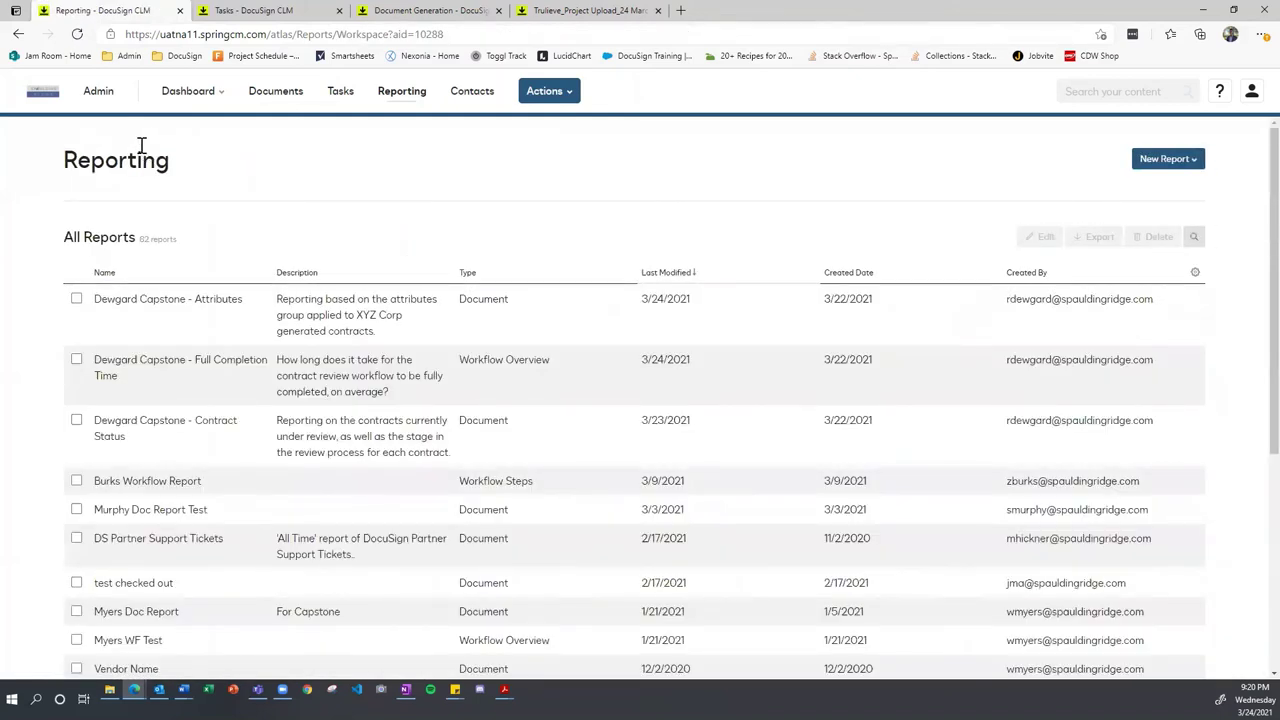
{"action": "left_click", "coordinate": [204, 308]}
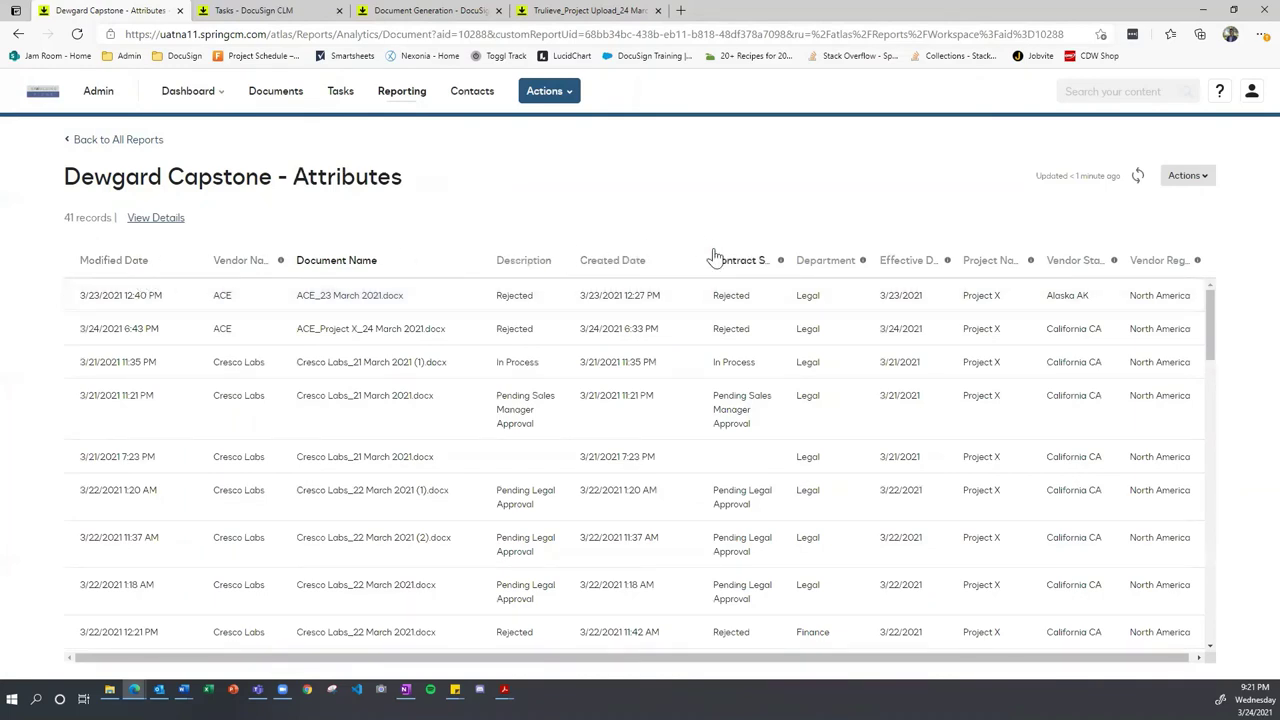
{"action": "scroll", "coordinate": [680, 292], "scroll_direction": "down", "scroll_amount": 1}
{"action": "scroll", "coordinate": [682, 298], "scroll_direction": "up", "scroll_amount": 1}
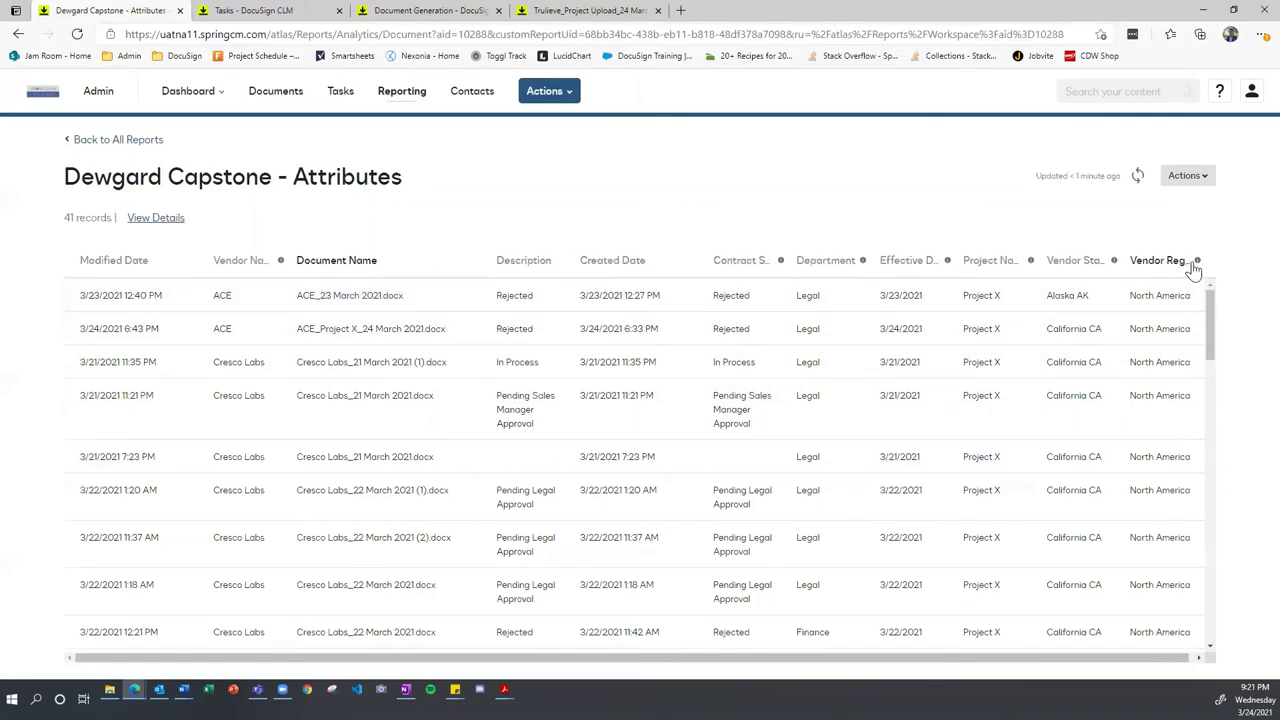
Step: Open the Attributes report for editing, review its selectable columns down to Vendor Region, and leave without saving
{"action": "left_click", "coordinate": [1205, 192]}
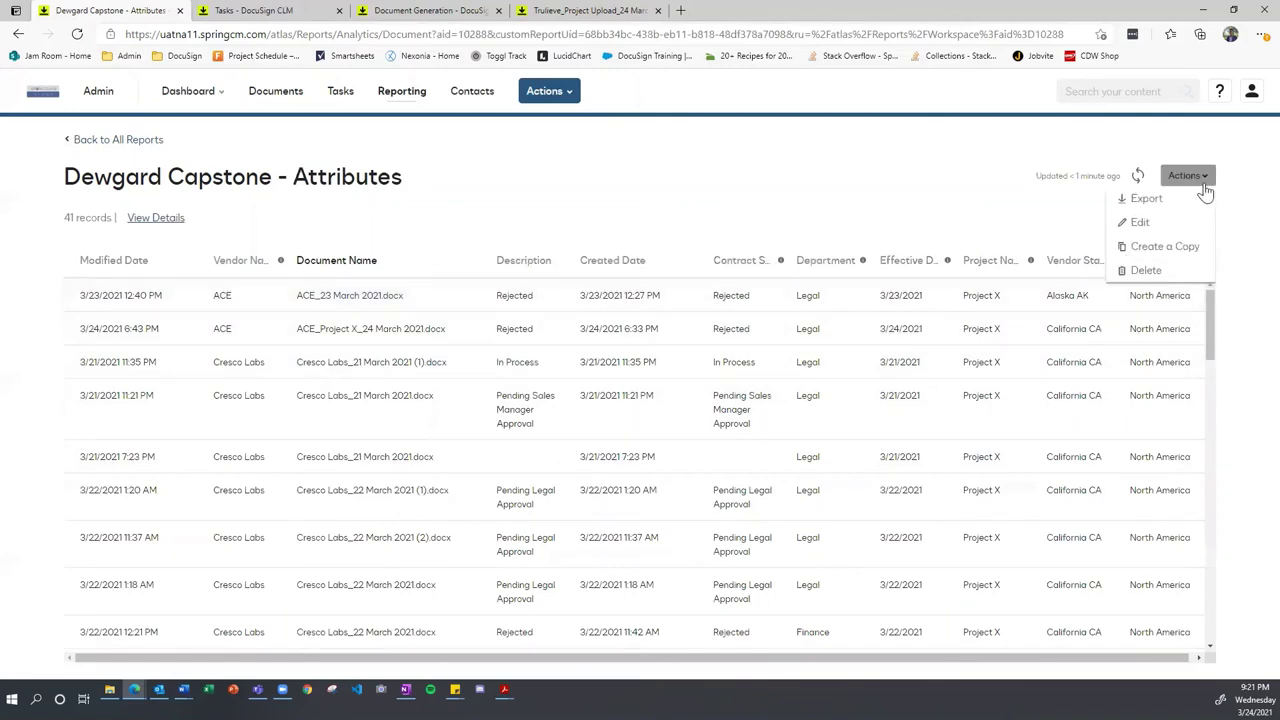
{"action": "left_click", "coordinate": [1140, 222]}
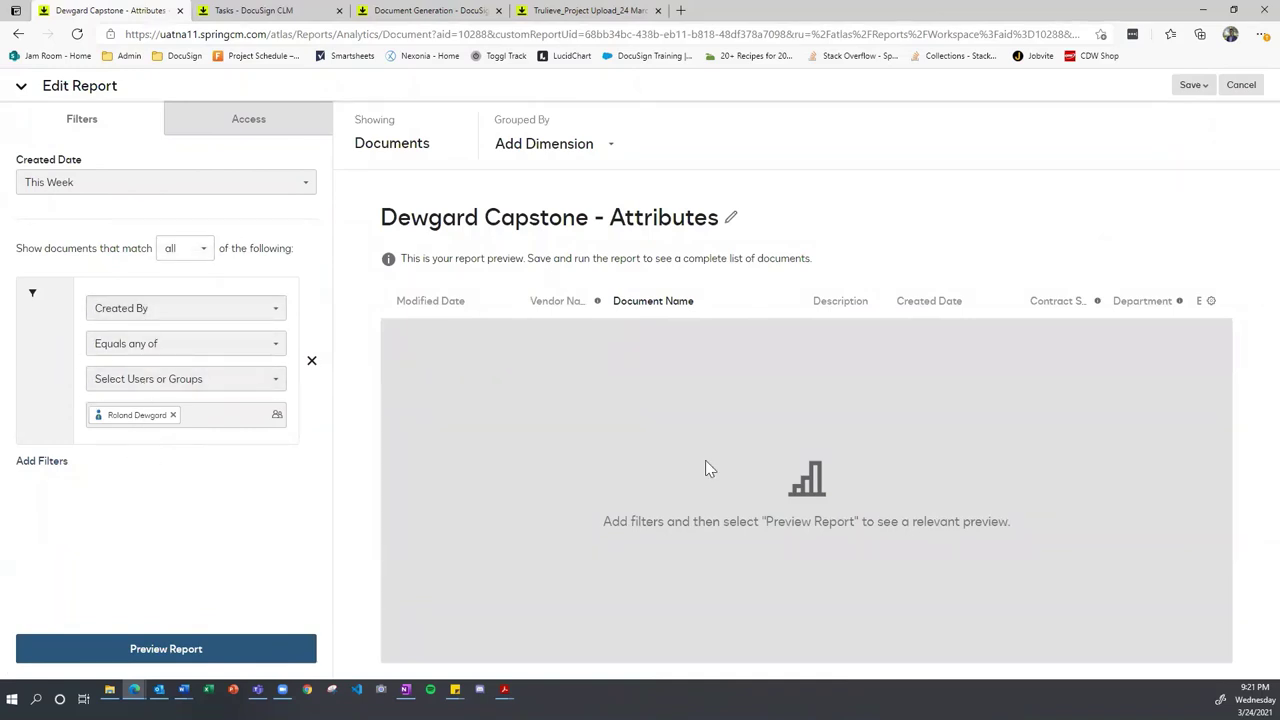
{"action": "left_click", "coordinate": [1210, 301]}
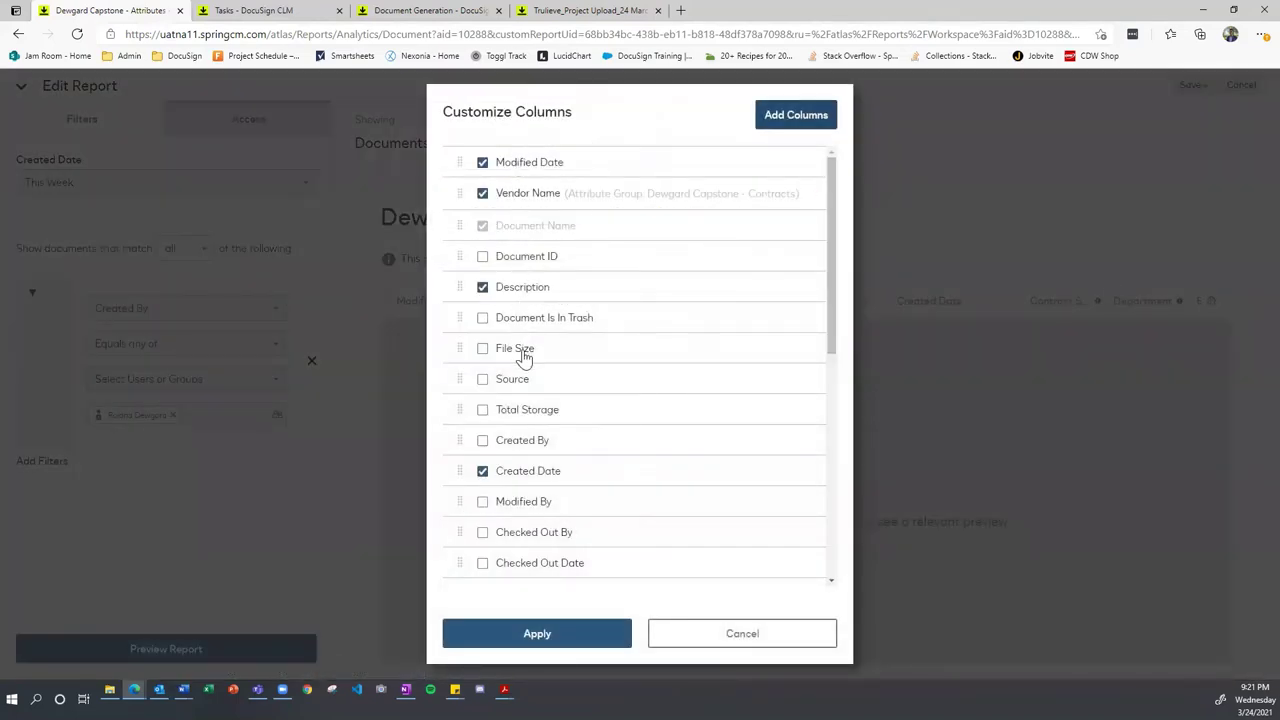
{"action": "scroll", "coordinate": [523, 518], "scroll_direction": "down", "scroll_amount": 5}
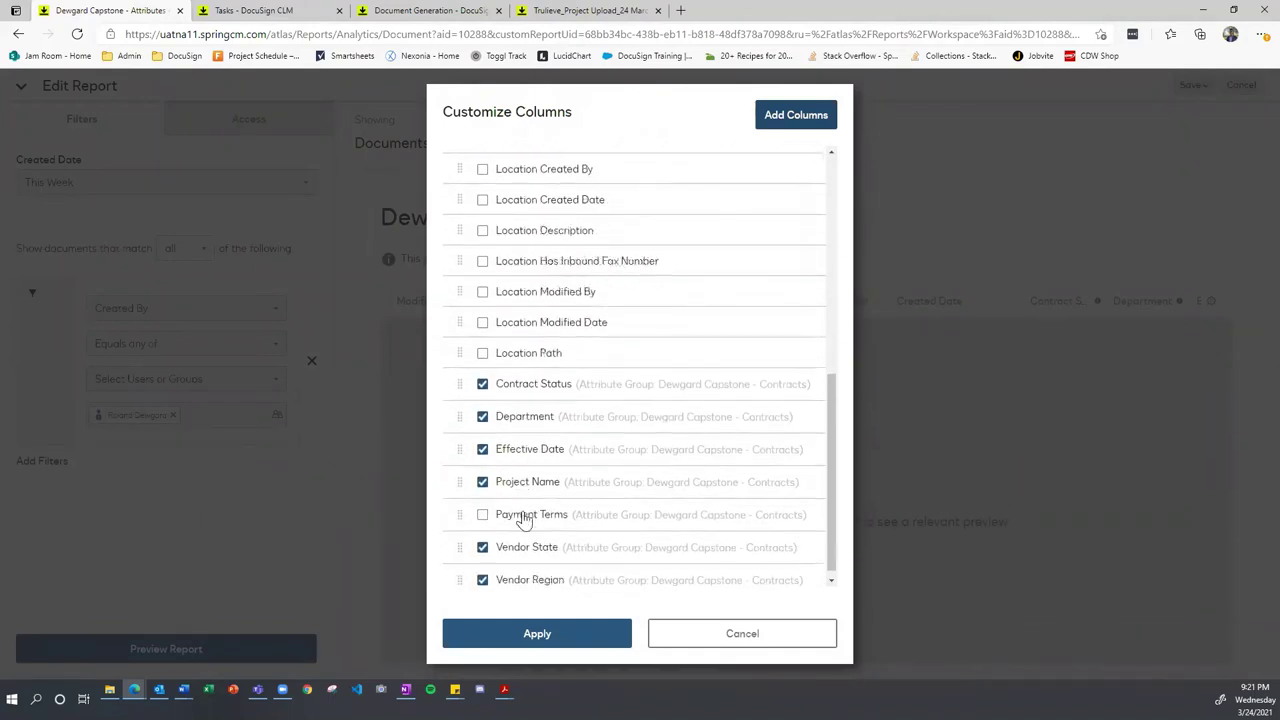
{"action": "scroll", "coordinate": [523, 518], "scroll_direction": "down", "scroll_amount": 1}
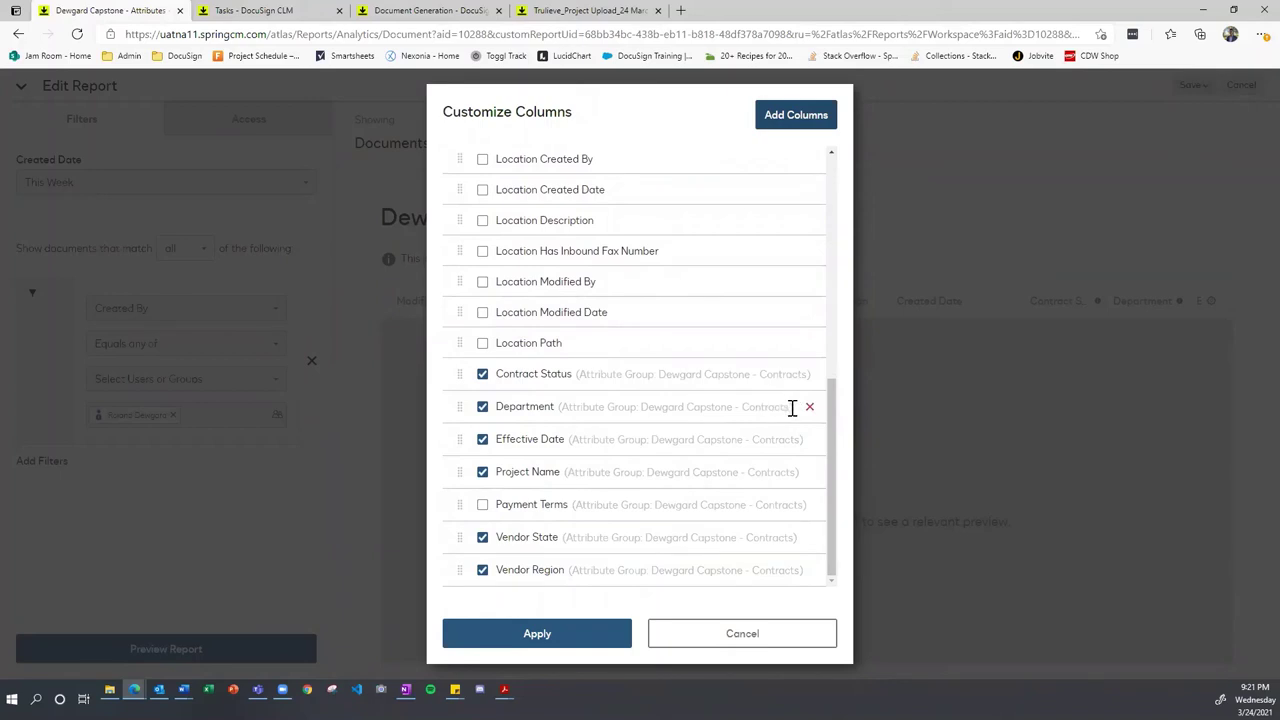
{"action": "left_click", "coordinate": [497, 642]}
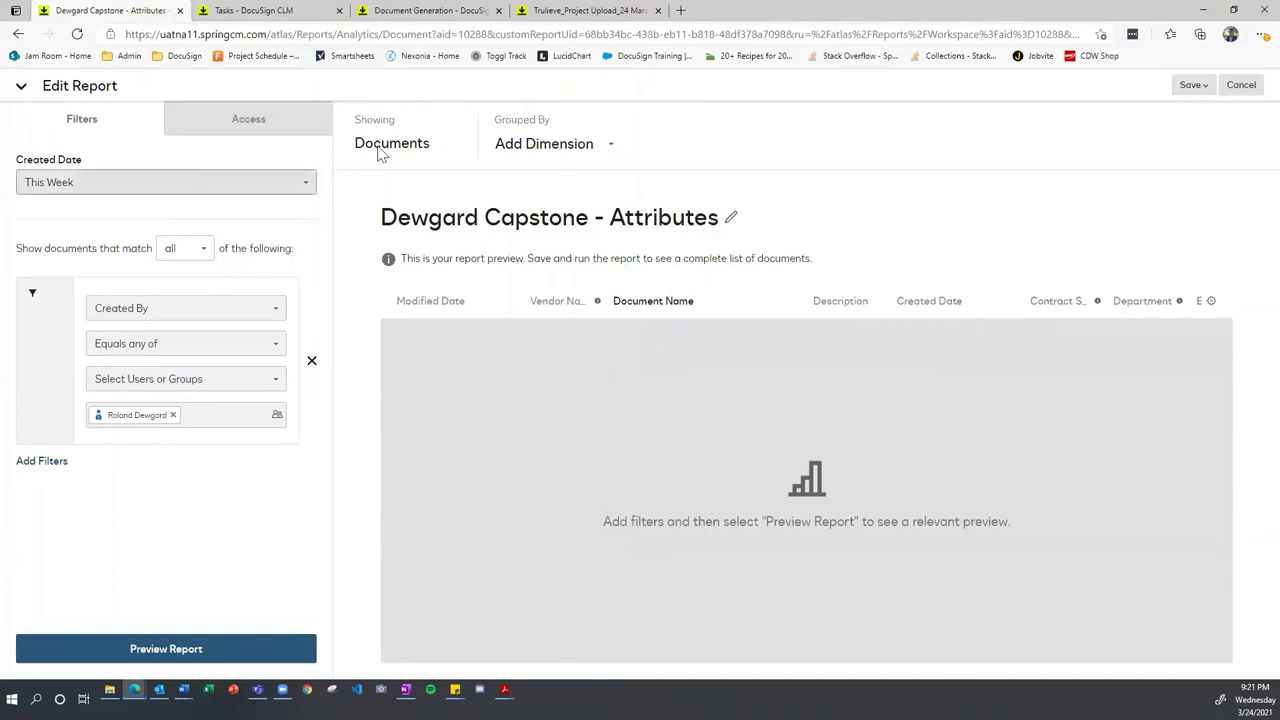
{"action": "left_click", "coordinate": [1240, 85]}
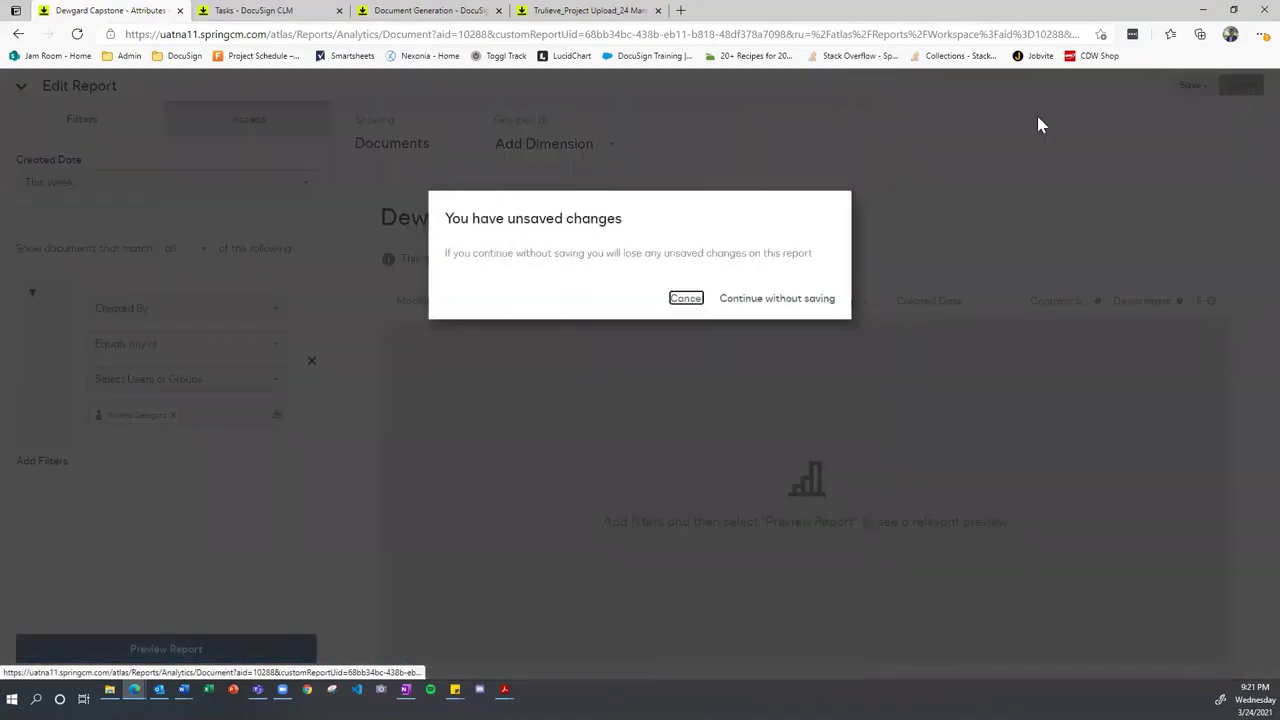
{"action": "left_click", "coordinate": [786, 297]}
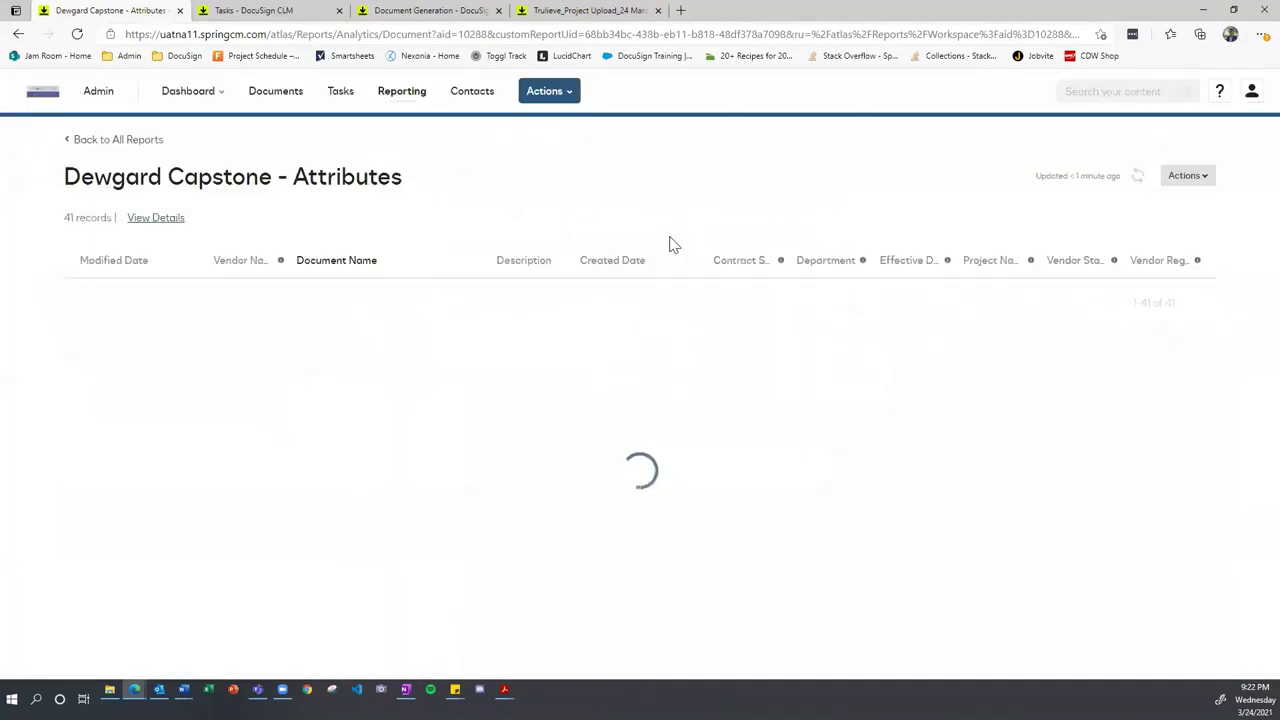
Step: Open the capstone's Contract Status report and examine the documents grouped under In Process and Signed
{"action": "left_click", "coordinate": [130, 141]}
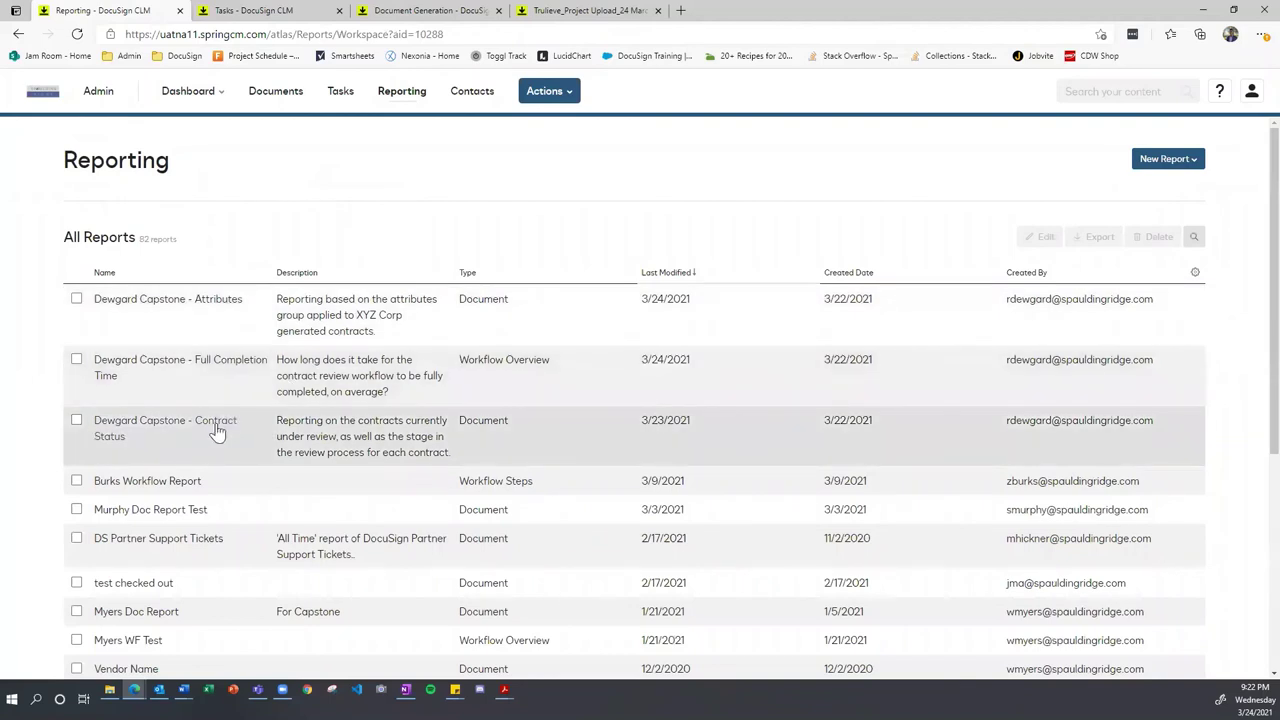
{"action": "left_click", "coordinate": [218, 430]}
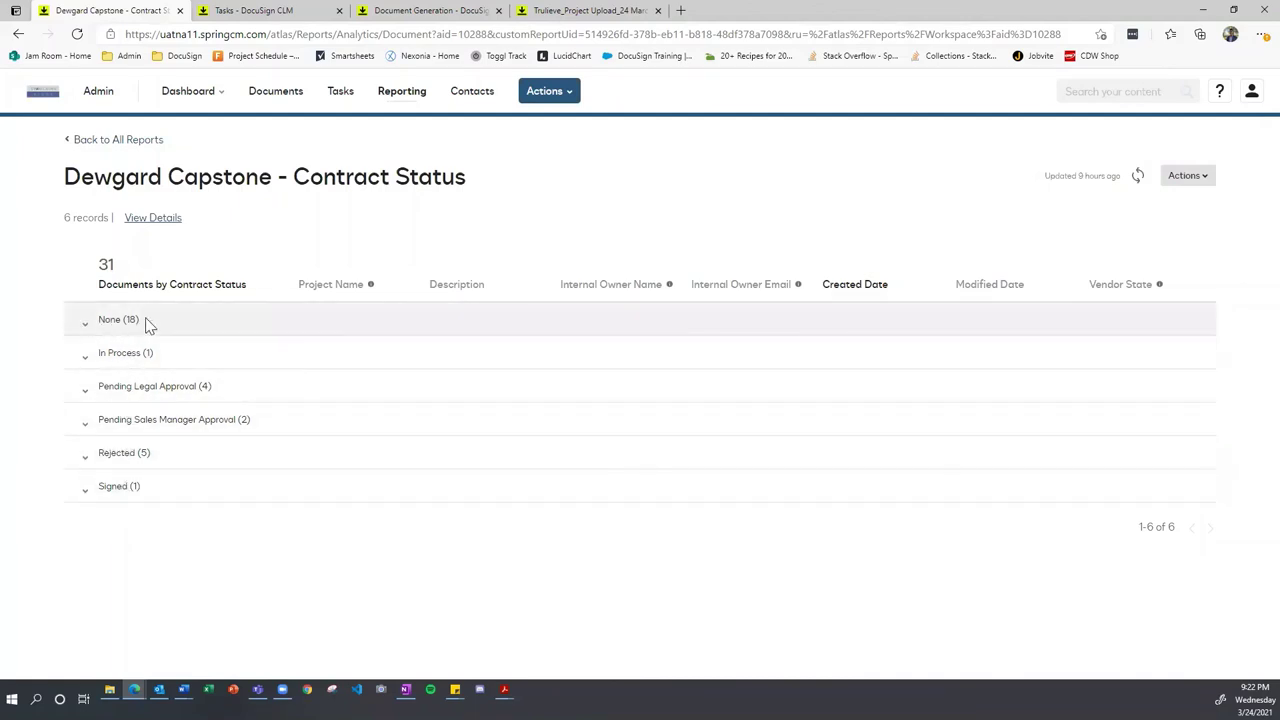
{"action": "left_click", "coordinate": [85, 358]}
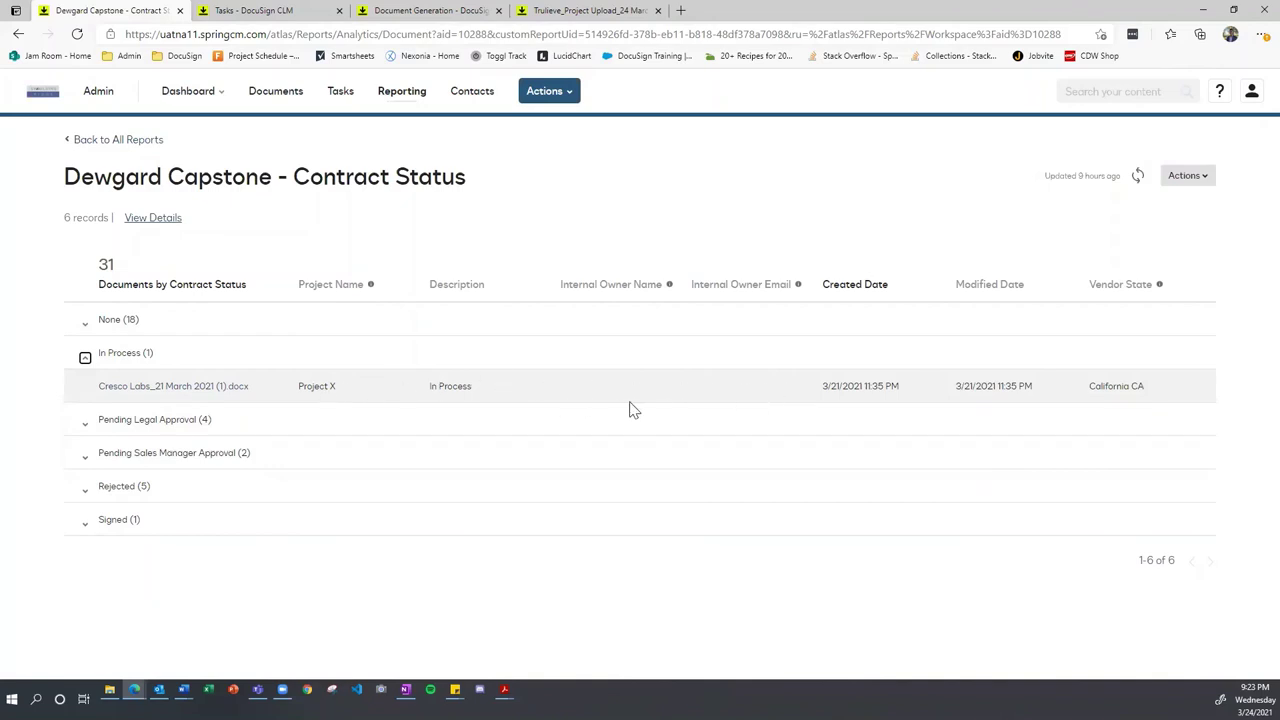
{"action": "left_click", "coordinate": [85, 525]}
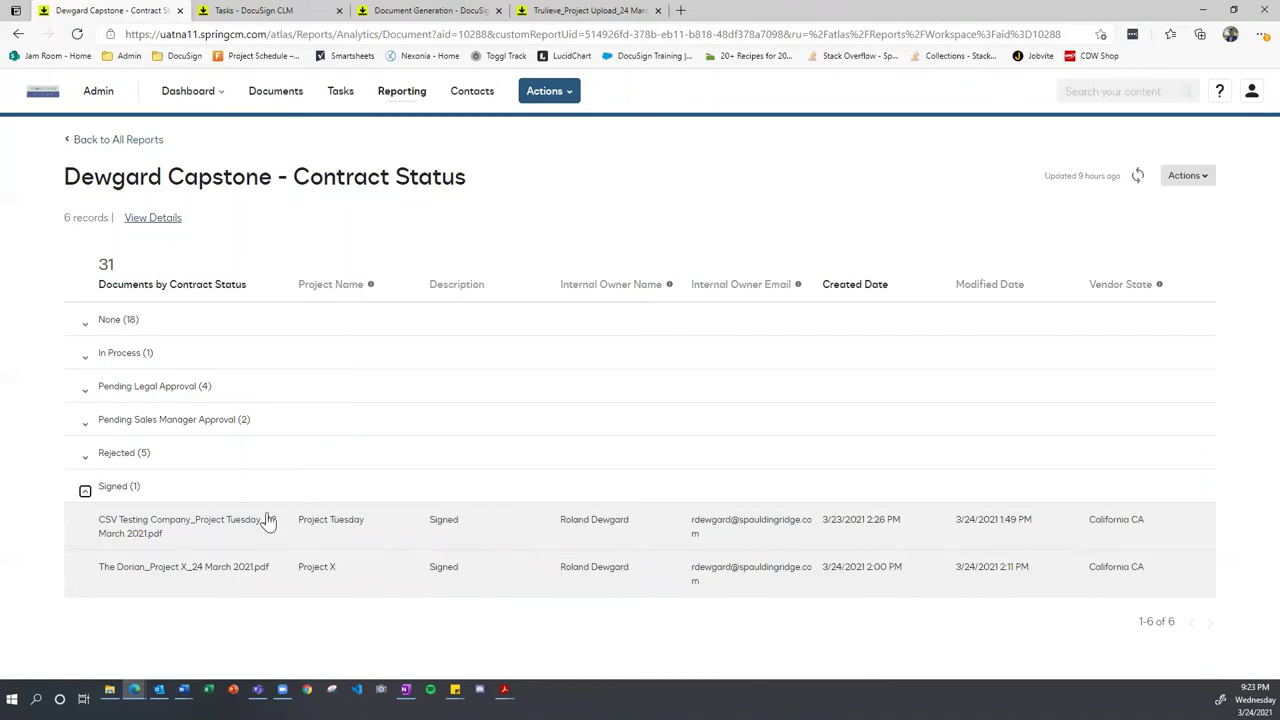
{"action": "left_click", "coordinate": [84, 492]}
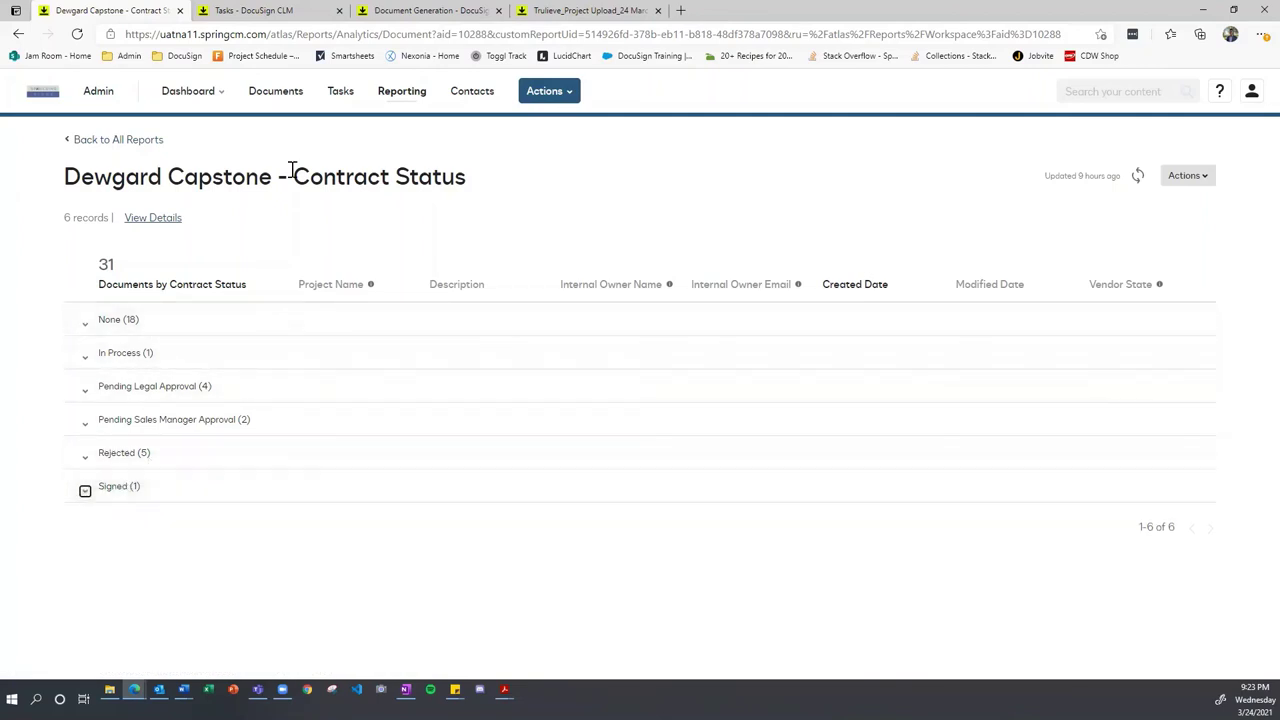
Step: Open the beta dashboard in the Tasks browser tab, move that tab ahead of the report's tab, and view the widgets
{"action": "left_click", "coordinate": [267, 10]}
{"action": "left_click", "coordinate": [185, 93]}
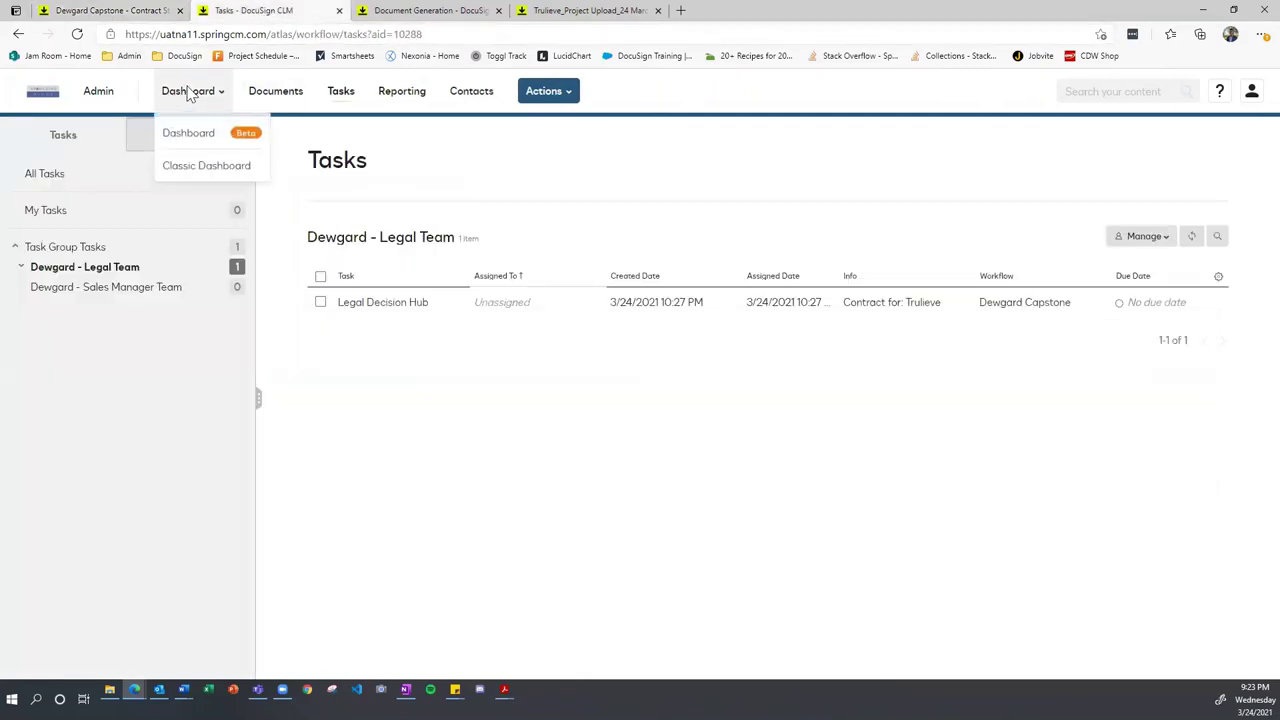
{"action": "left_click", "coordinate": [180, 131]}
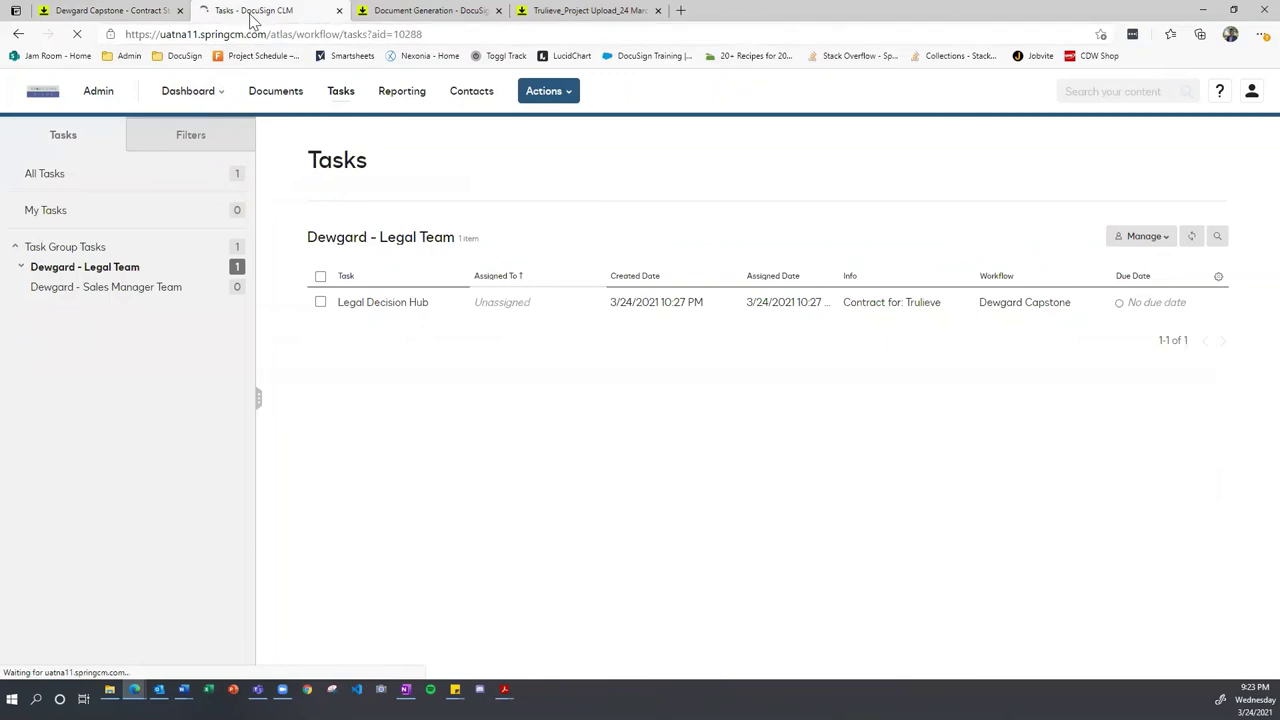
{"action": "left_click_drag", "start_coordinate": [248, 22], "coordinate": [190, 15]}
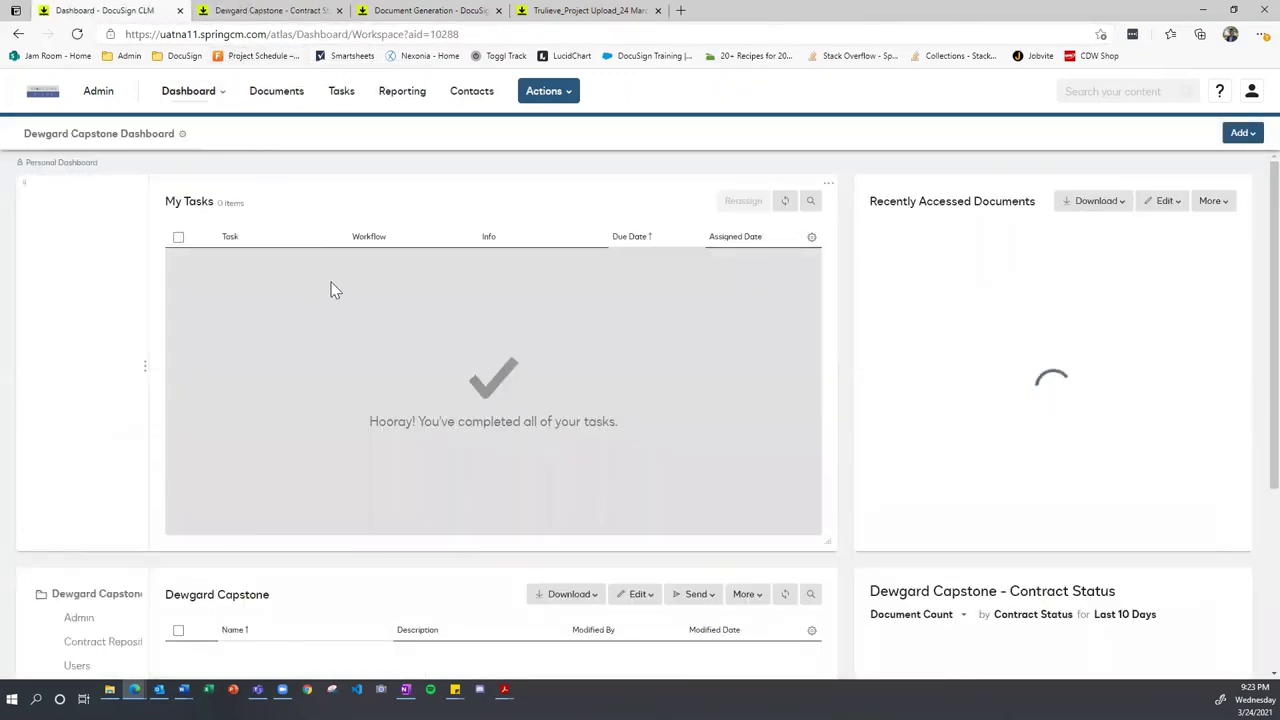
{"action": "scroll", "coordinate": [331, 283], "scroll_direction": "down", "scroll_amount": 3}
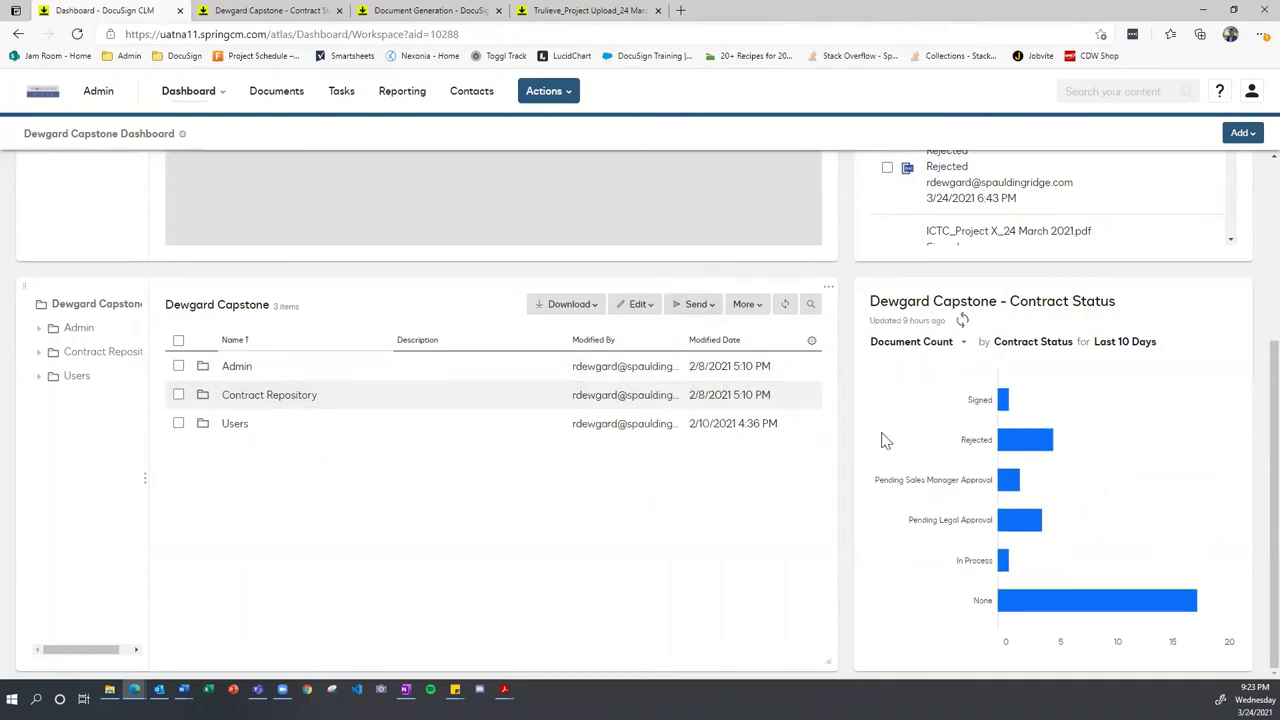
Step: Check the actions available for the Contract Status report, and close its browser tab to return to the dashboard
{"action": "left_click", "coordinate": [224, 10]}
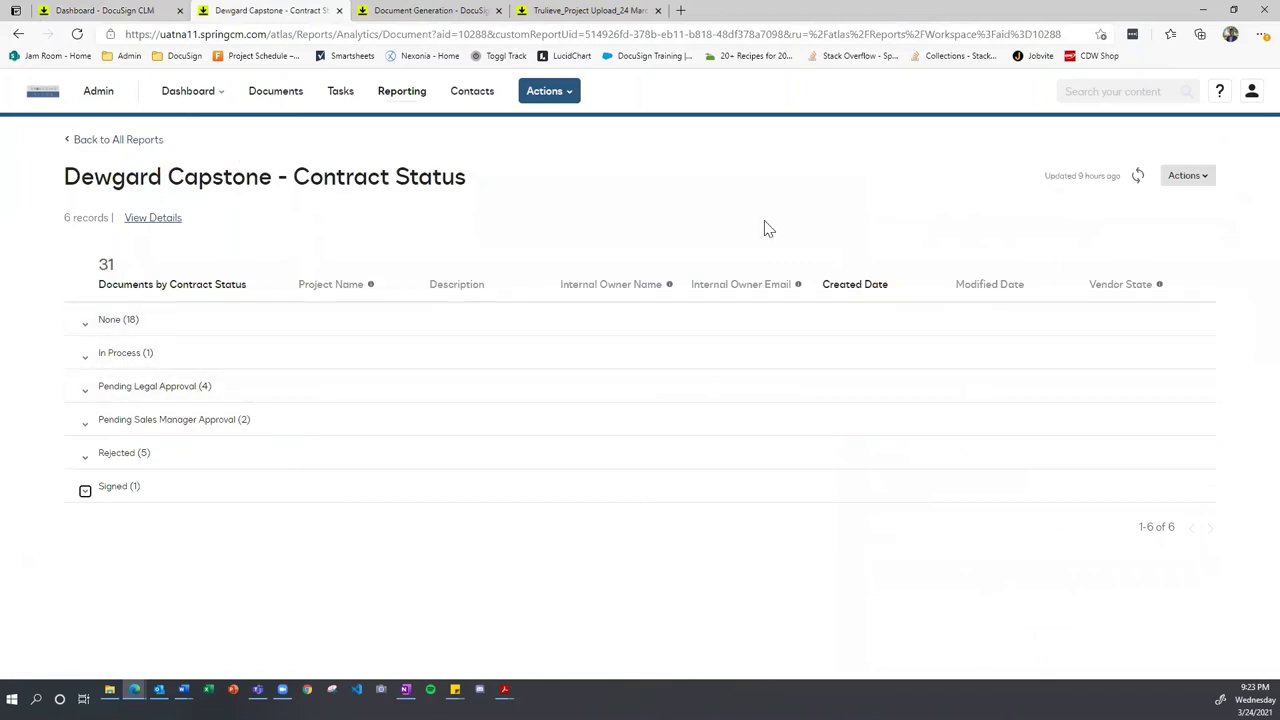
{"action": "left_click", "coordinate": [1190, 176]}
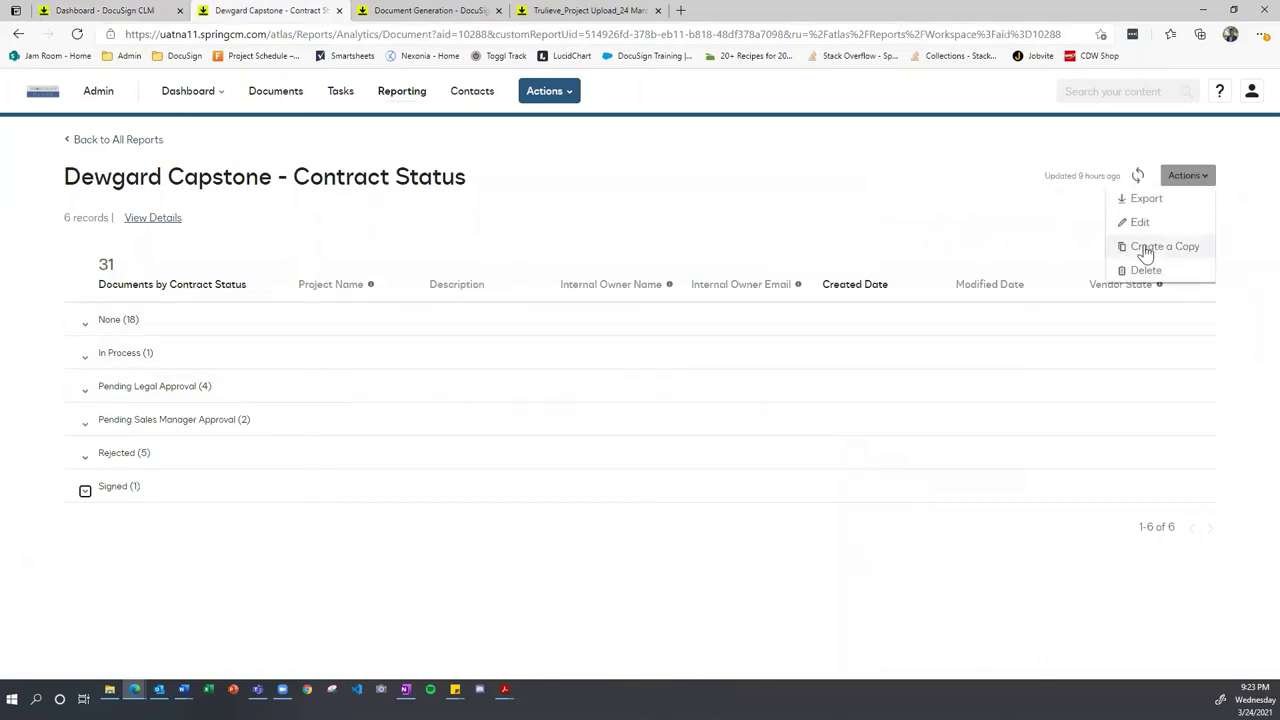
{"action": "left_click", "coordinate": [104, 142]}
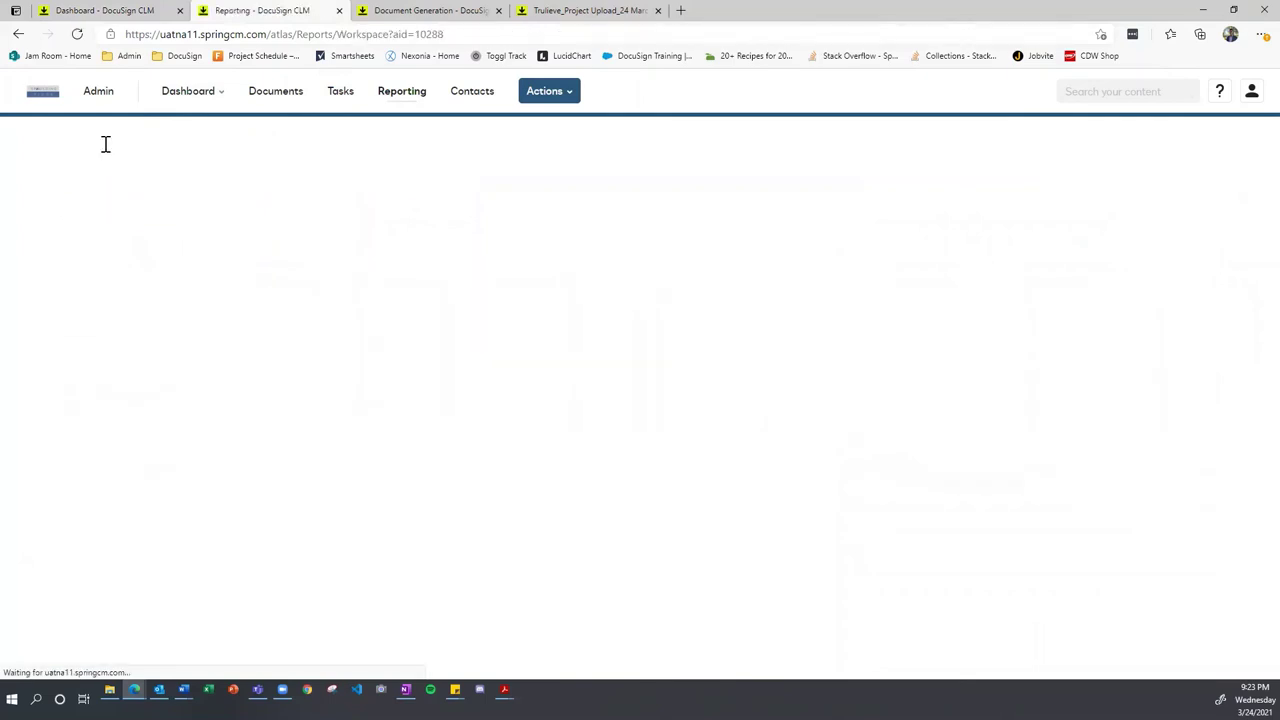
{"action": "left_click", "coordinate": [339, 11]}
{"action": "left_click", "coordinate": [132, 11]}
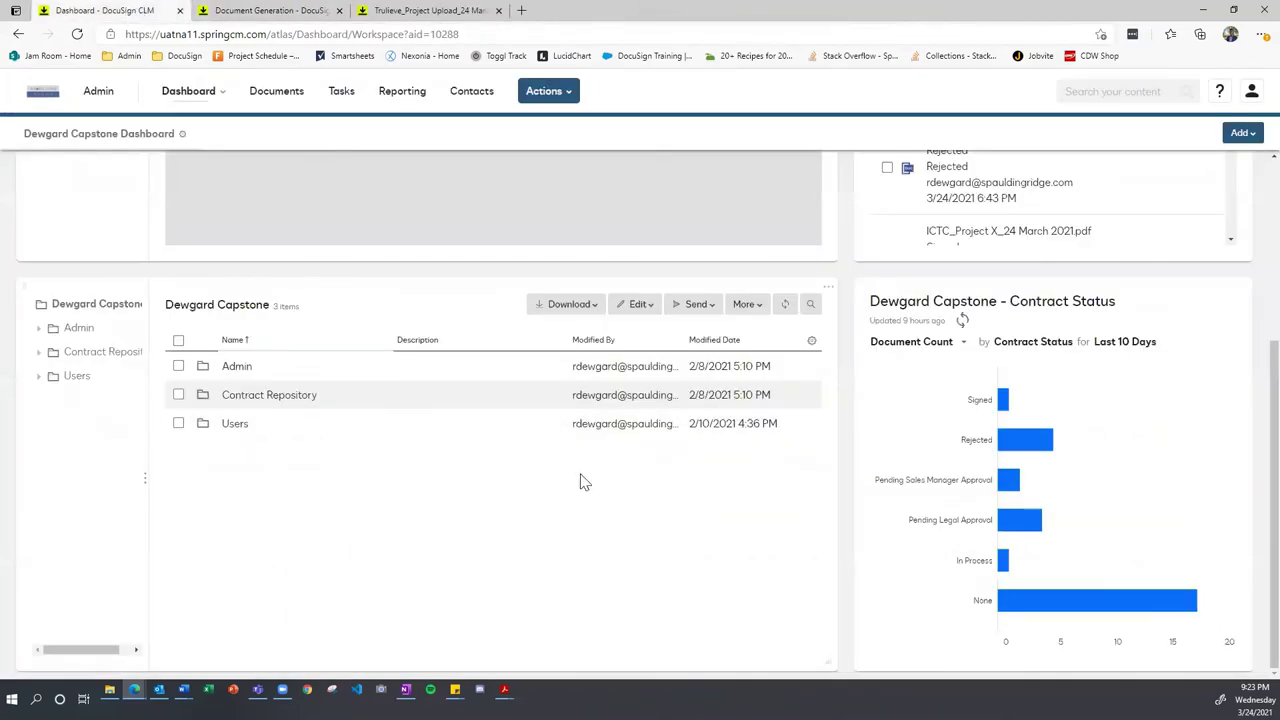
Step: Review the dashboard's My Tasks, Recently Accessed Documents and capstone folder widgets
{"action": "scroll", "coordinate": [450, 445], "scroll_direction": "up", "scroll_amount": 3}
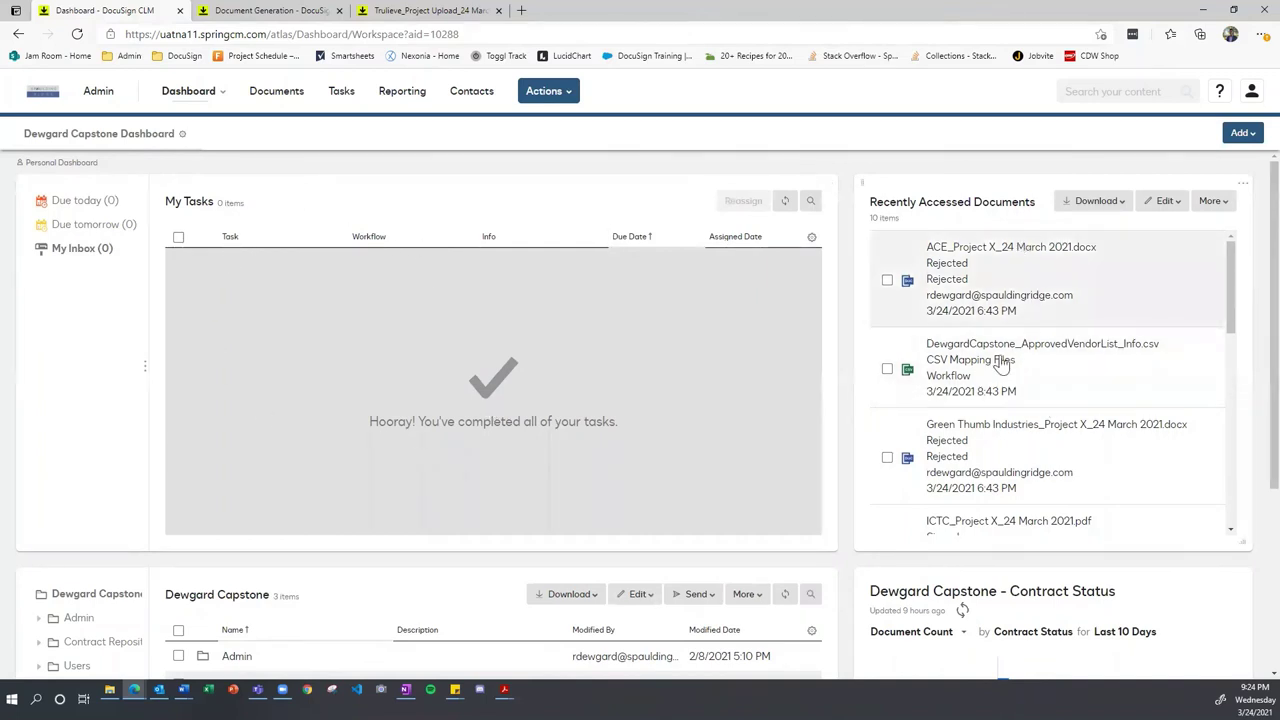
{"action": "scroll", "coordinate": [1022, 275], "scroll_direction": "down", "scroll_amount": 3}
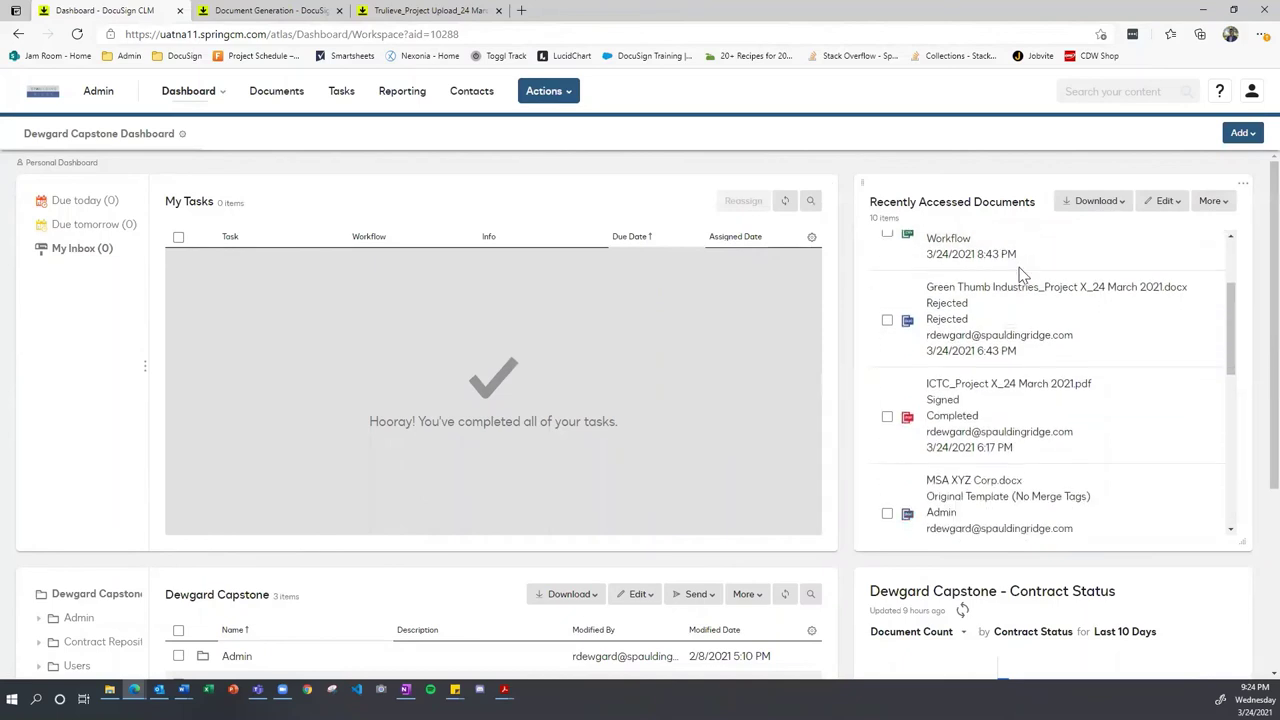
{"action": "scroll", "coordinate": [1022, 275], "scroll_direction": "up", "scroll_amount": 3}
{"action": "scroll", "coordinate": [724, 303], "scroll_direction": "down", "scroll_amount": 1}
{"action": "scroll", "coordinate": [720, 295], "scroll_direction": "down", "scroll_amount": 3}
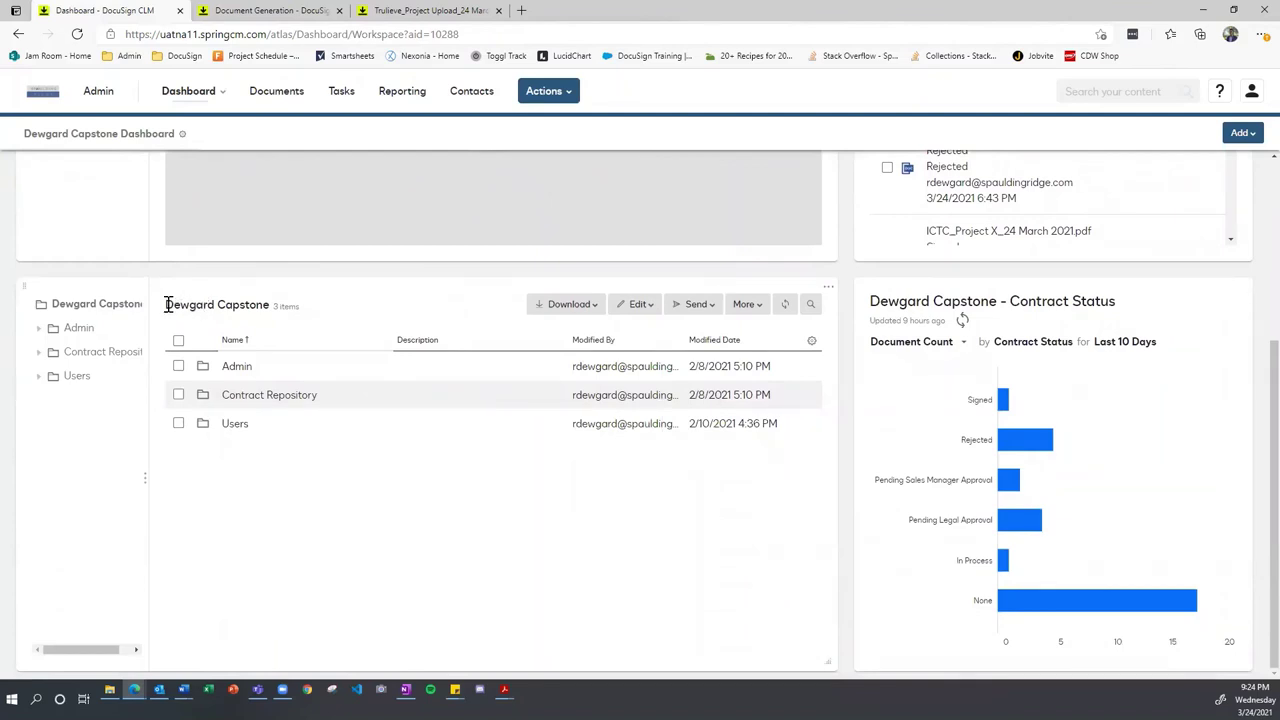
{"action": "left_click_drag", "start_coordinate": [166, 304], "coordinate": [270, 307]}
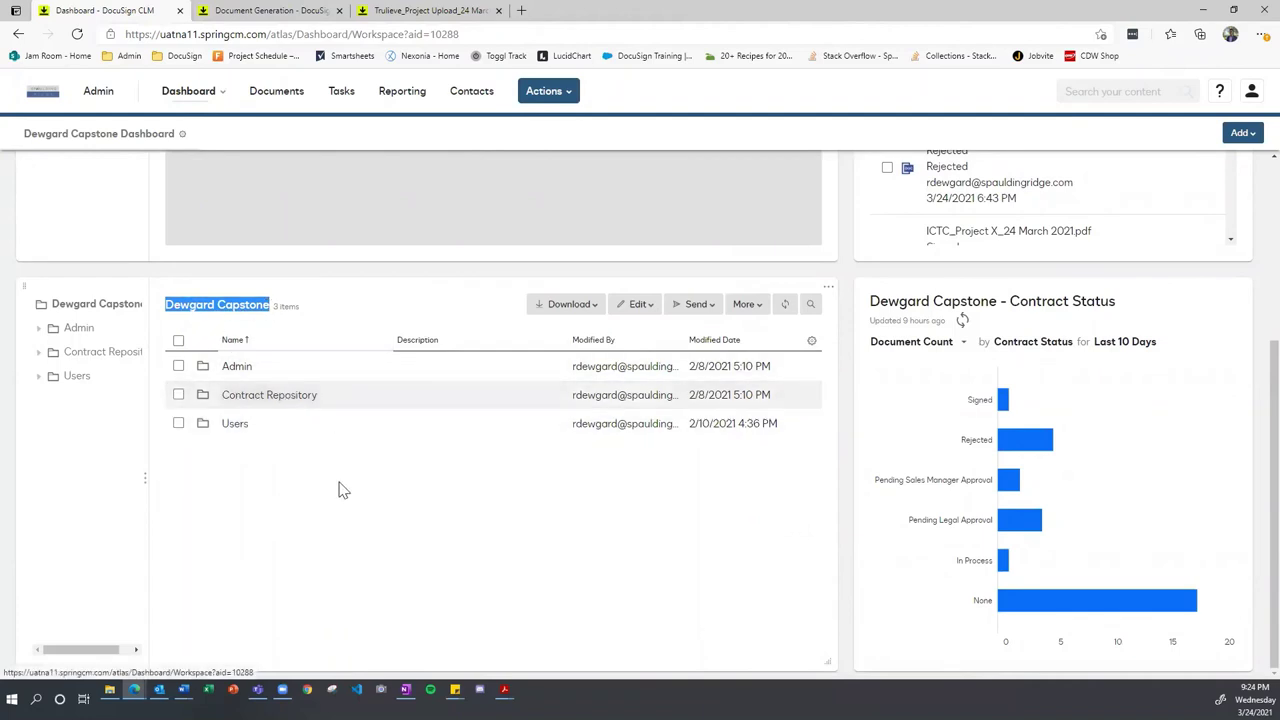
{"action": "left_click", "coordinate": [330, 550]}
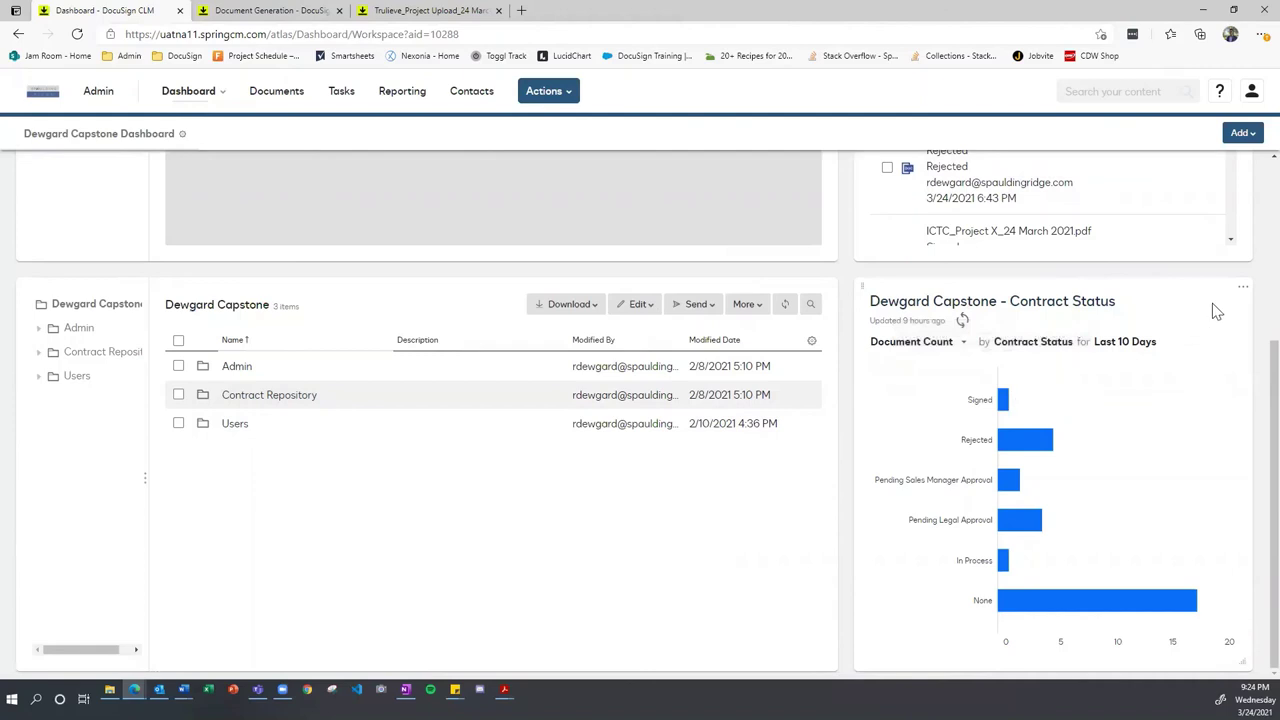
Step: Change the Contract Status report widget's display type to Donut Chart, save it, and inspect the chart's segments
{"action": "left_click", "coordinate": [1241, 289]}
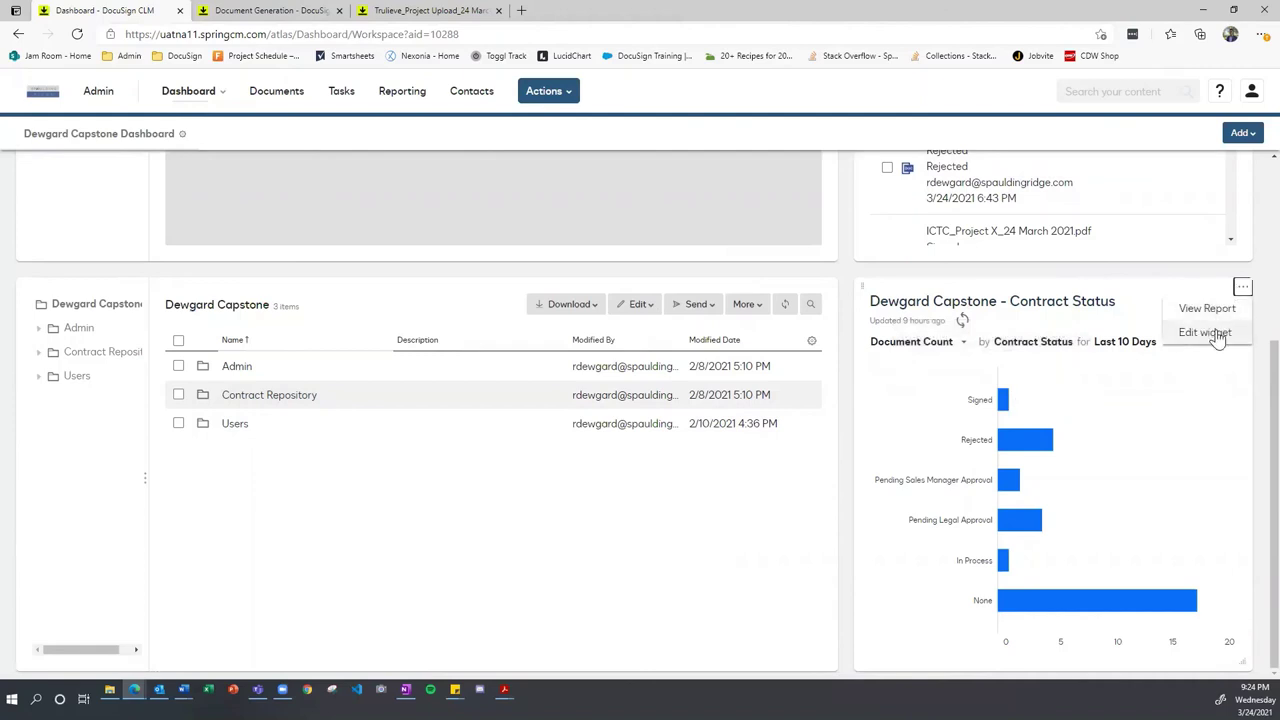
{"action": "left_click", "coordinate": [1218, 334]}
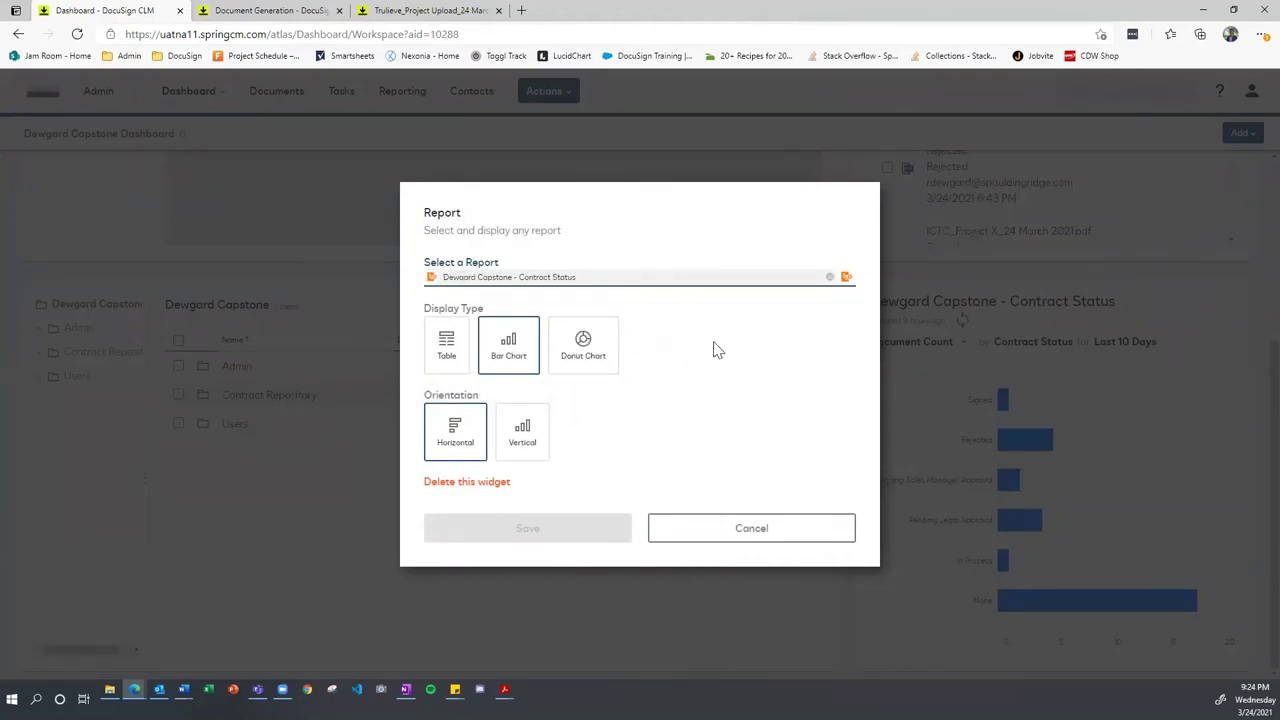
{"action": "left_click", "coordinate": [588, 365]}
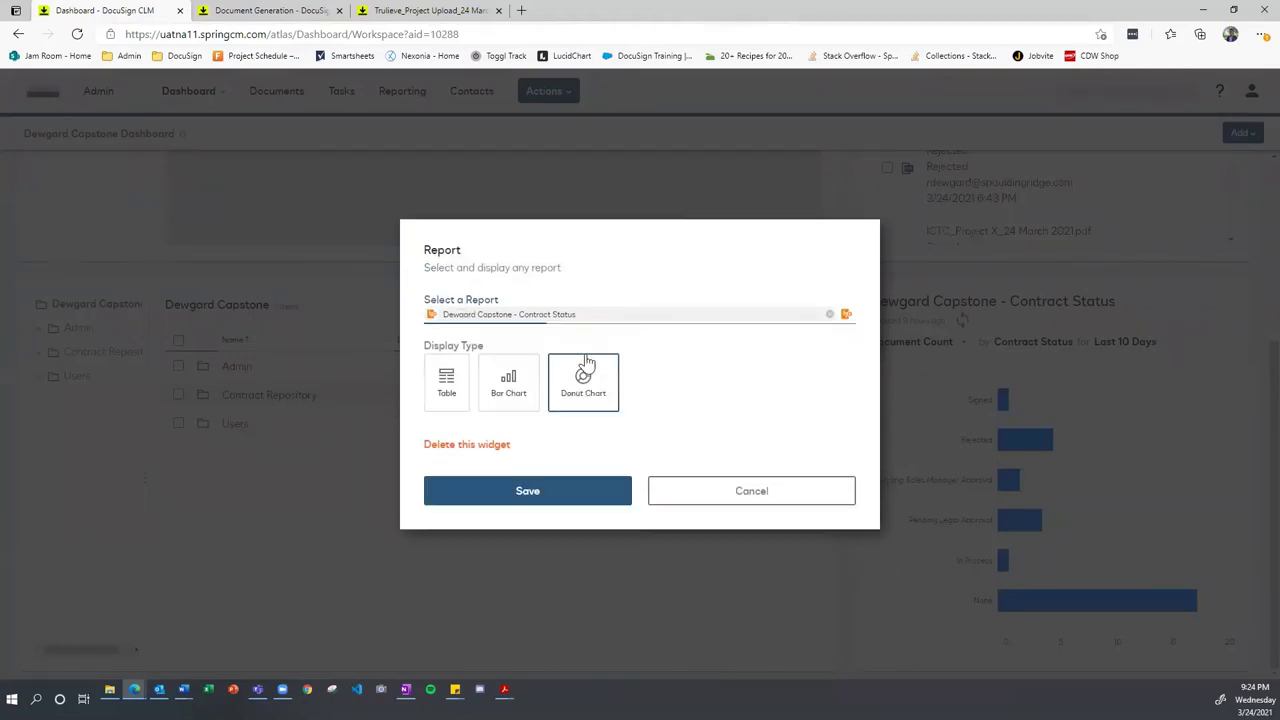
{"action": "left_click", "coordinate": [530, 491]}
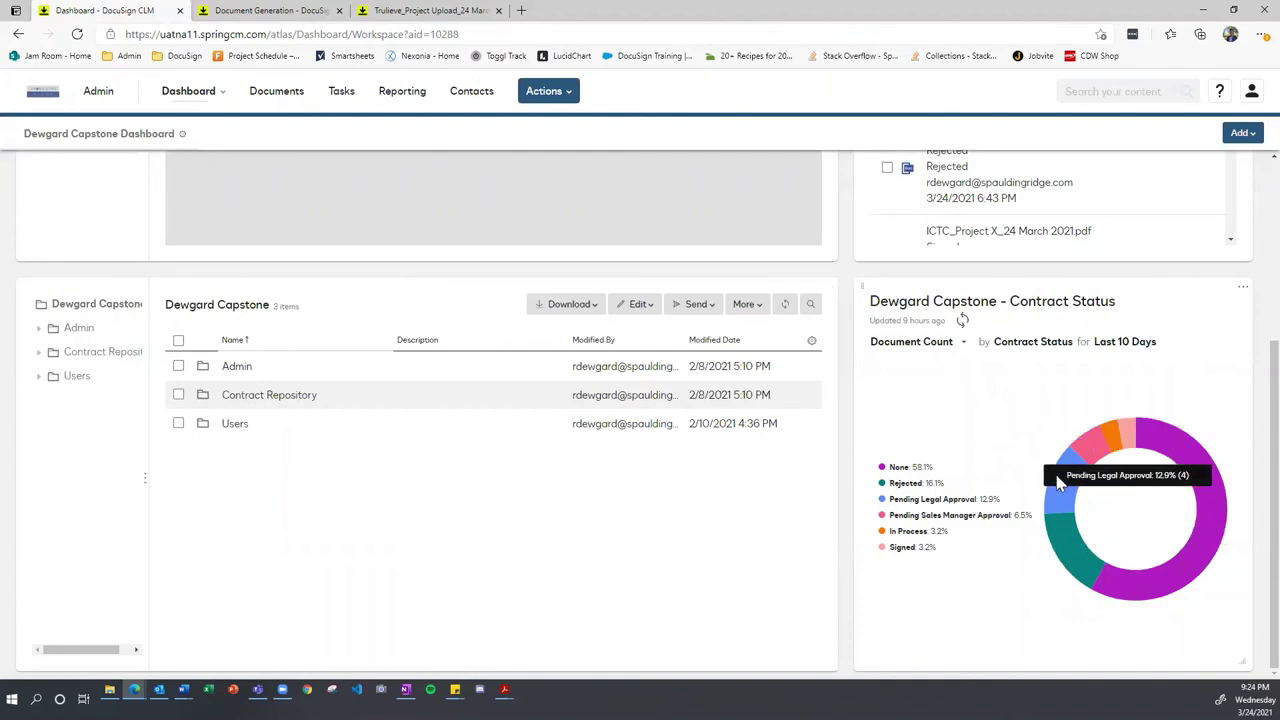
{"action": "mouse_move", "coordinate": [1075, 555]}
{"action": "mouse_move", "coordinate": [1095, 455]}
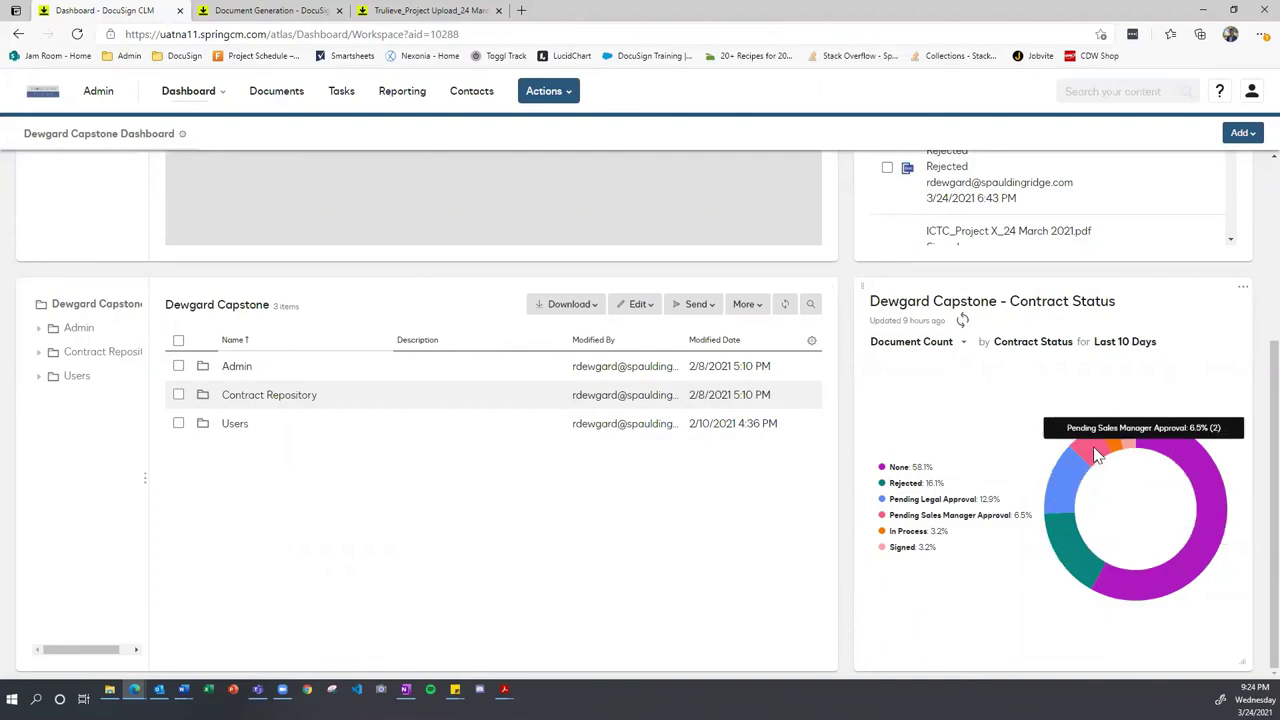
Step: Place a new Folder widget on the dashboard and cancel its setup
{"action": "left_click", "coordinate": [1254, 134]}
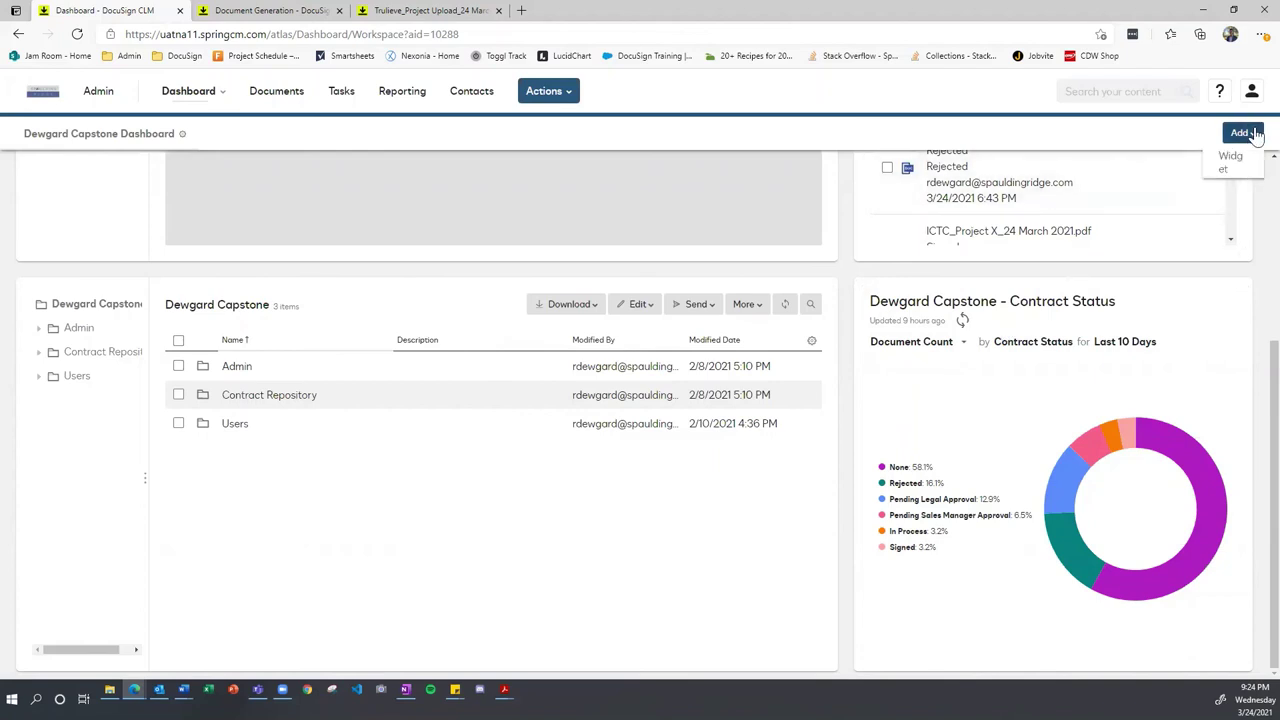
{"action": "left_click", "coordinate": [1214, 157]}
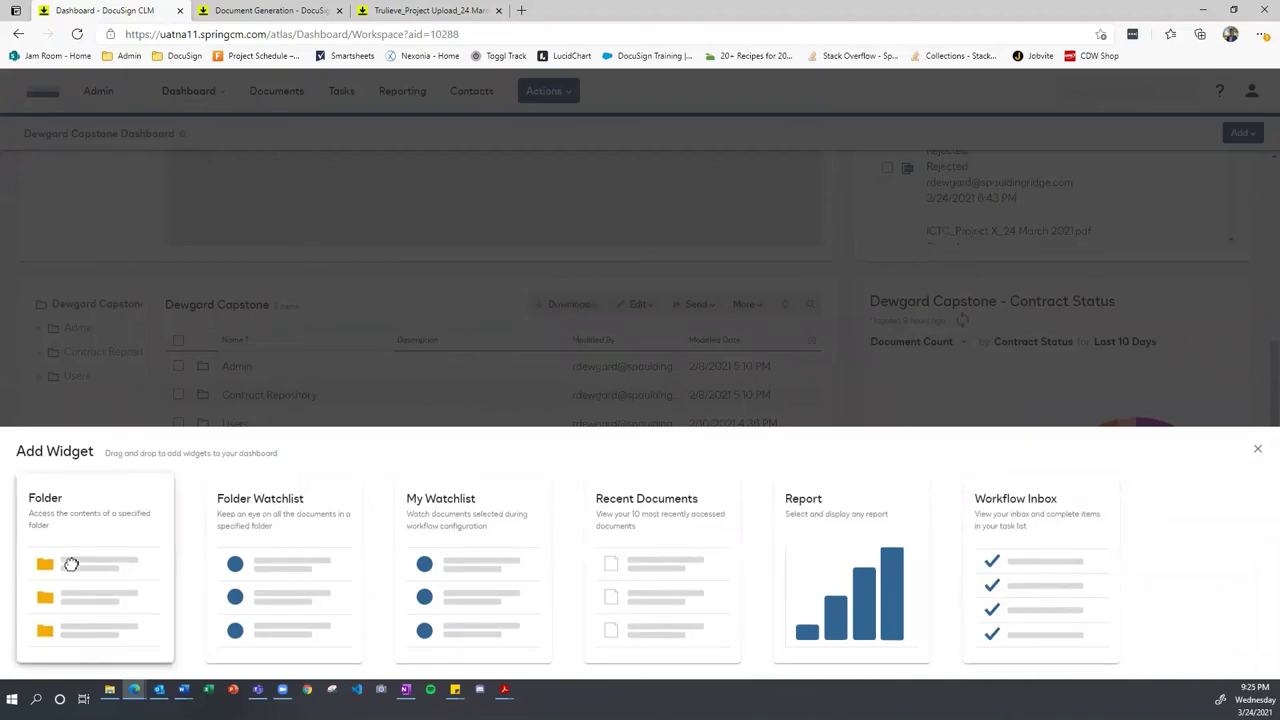
{"action": "left_click_drag", "start_coordinate": [71, 564], "coordinate": [203, 484]}
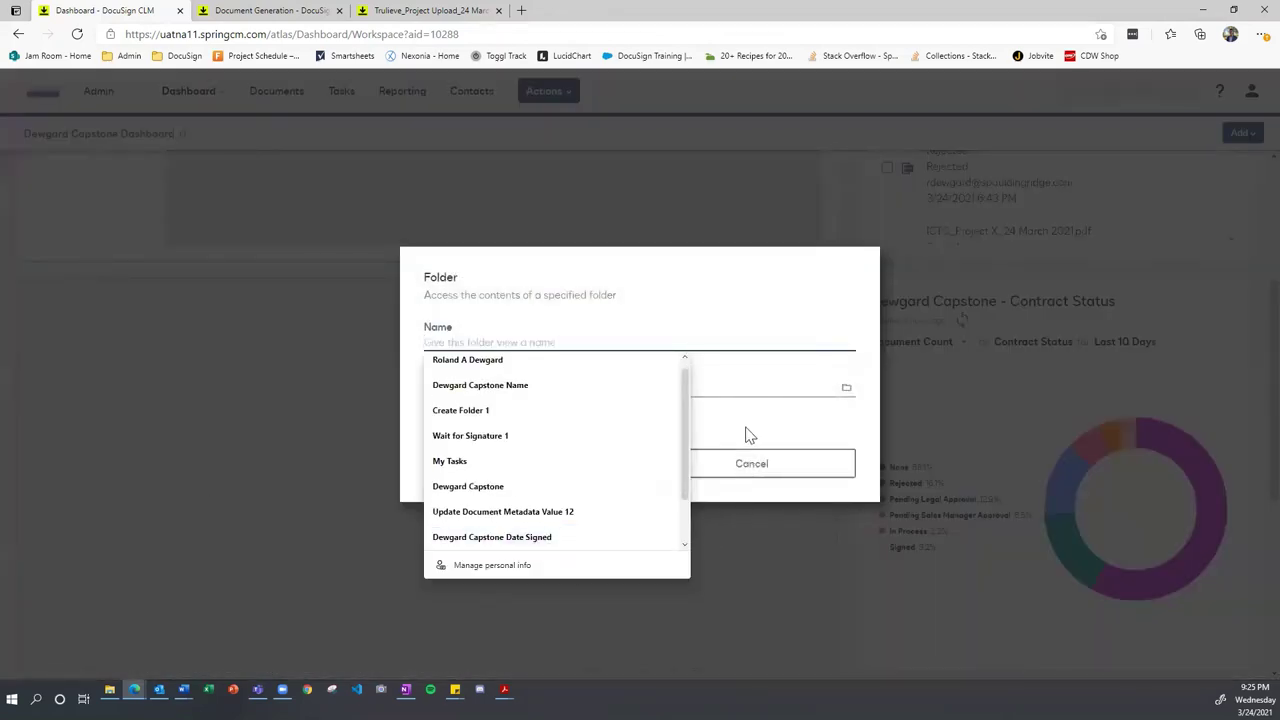
{"action": "left_click", "coordinate": [750, 435]}
{"action": "left_click", "coordinate": [762, 470]}
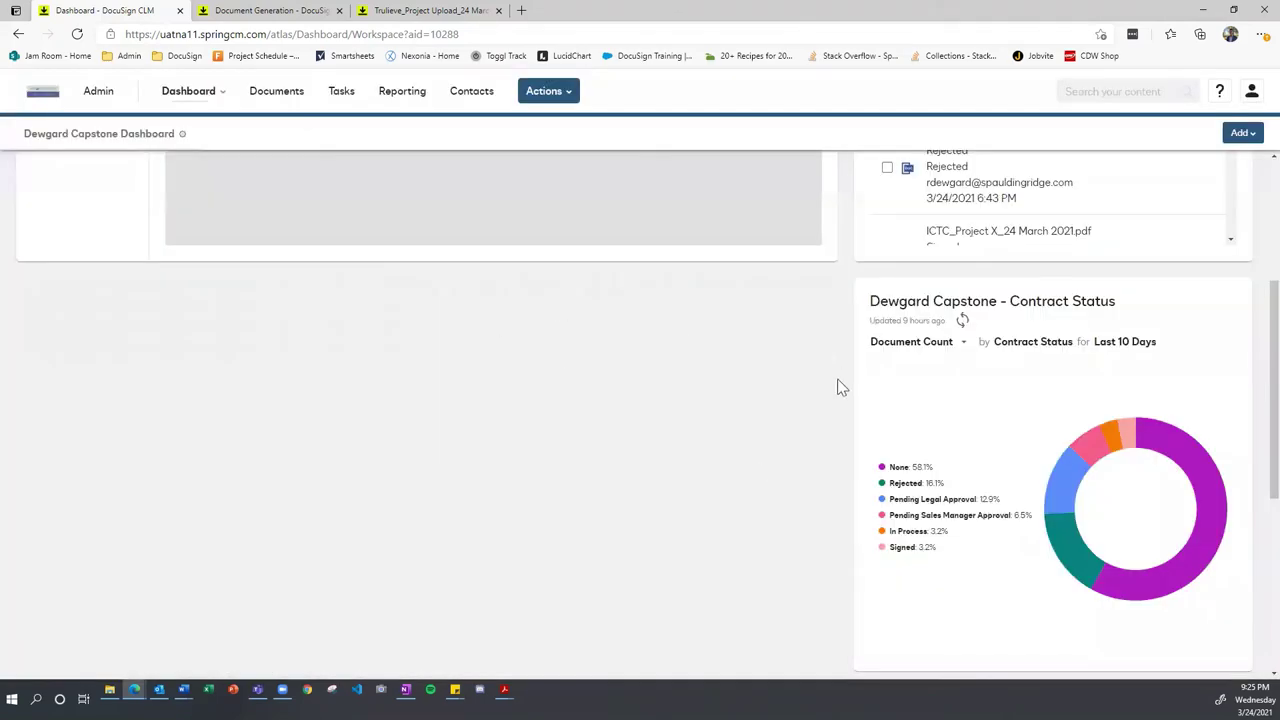
Step: Rearrange the dashboard so the capstone folder widget sits at the top with the My Tasks widget directly below it
{"action": "scroll", "coordinate": [652, 486], "scroll_direction": "down", "scroll_amount": 3}
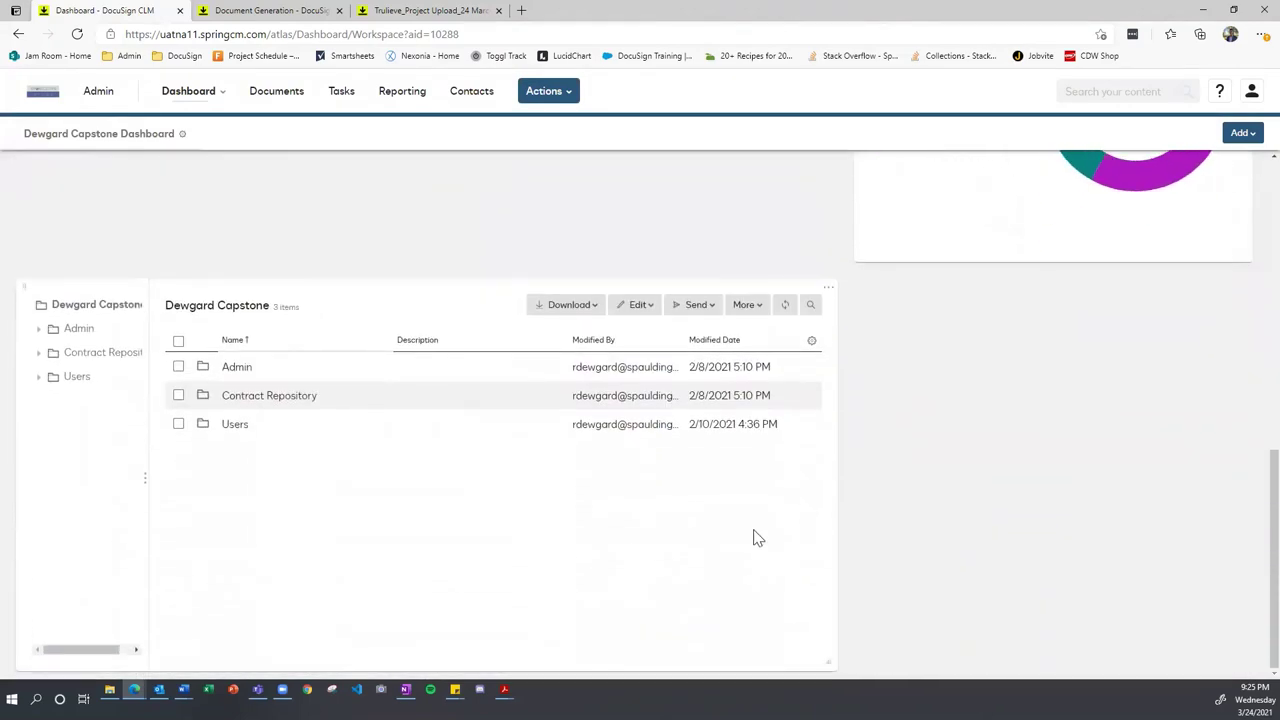
{"action": "left_click_drag", "start_coordinate": [757, 424], "coordinate": [745, 400]}
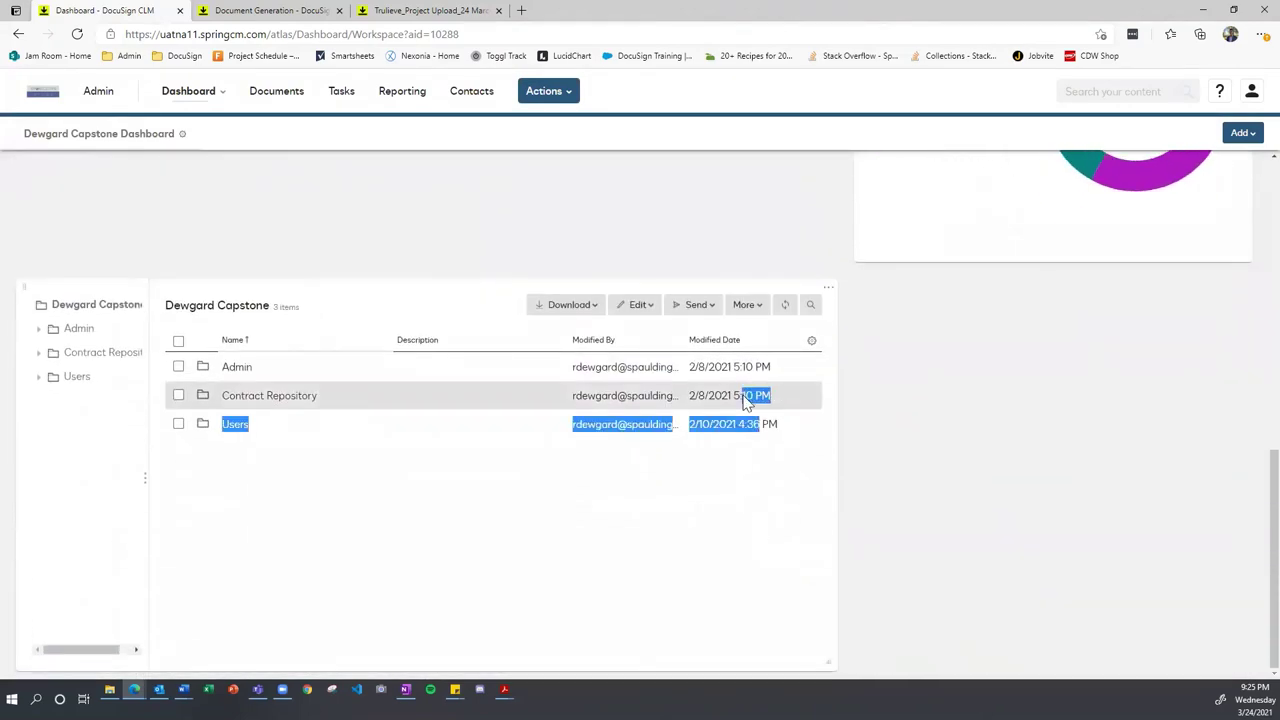
{"action": "left_click_drag", "start_coordinate": [397, 283], "coordinate": [446, 289]}
{"action": "left_click_drag", "start_coordinate": [480, 374], "coordinate": [486, 214]}
{"action": "scroll", "coordinate": [491, 254], "scroll_direction": "down", "scroll_amount": 5}
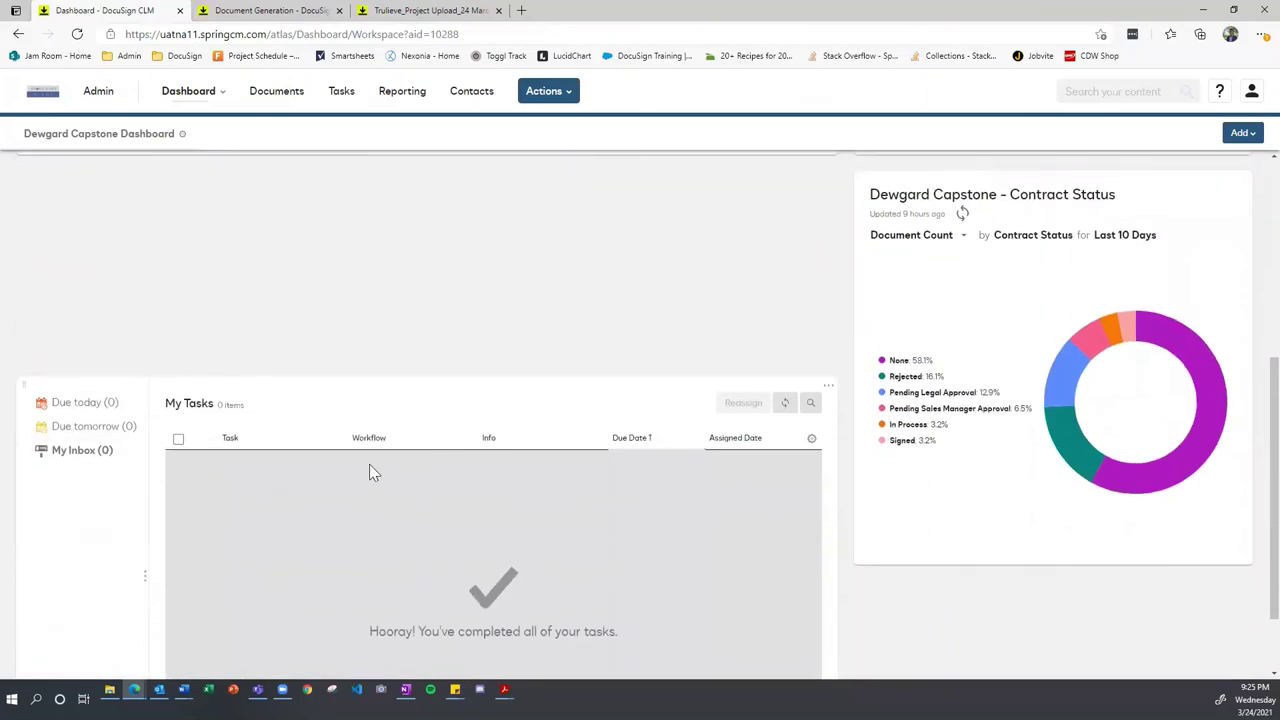
{"action": "left_click_drag", "start_coordinate": [14, 386], "coordinate": [75, 332]}
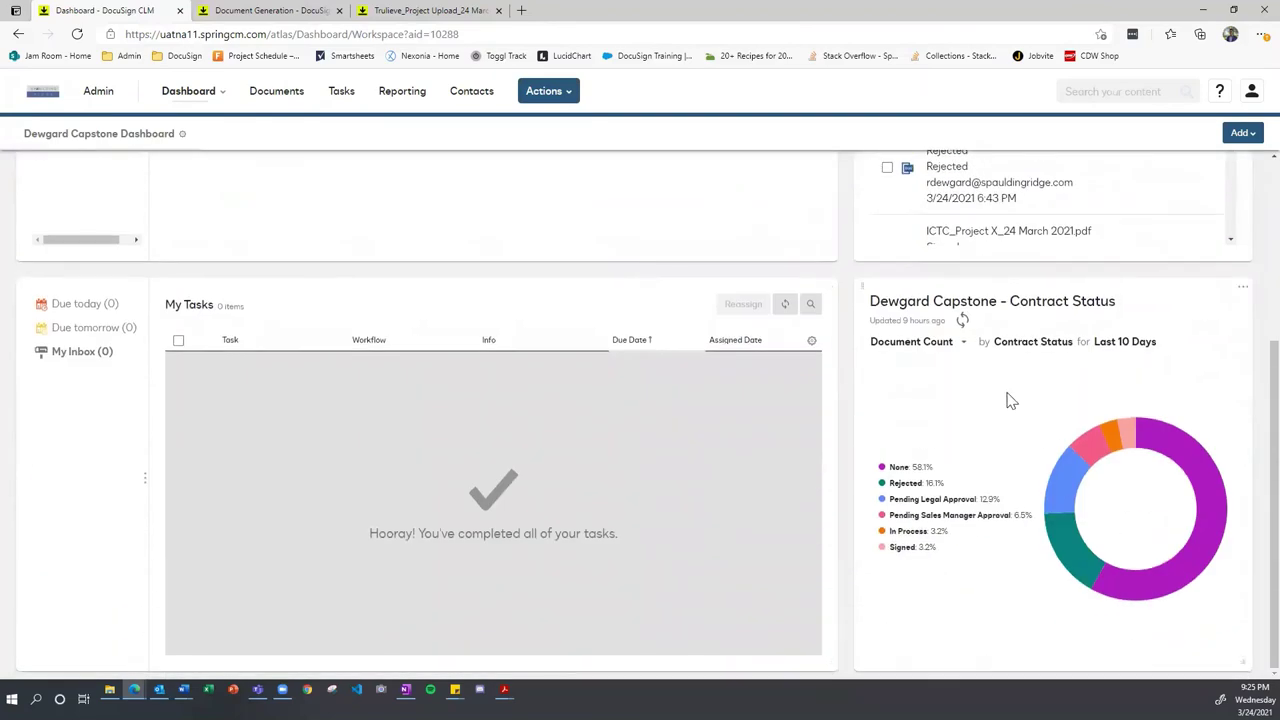
{"action": "scroll", "coordinate": [543, 323], "scroll_direction": "up", "scroll_amount": 3}
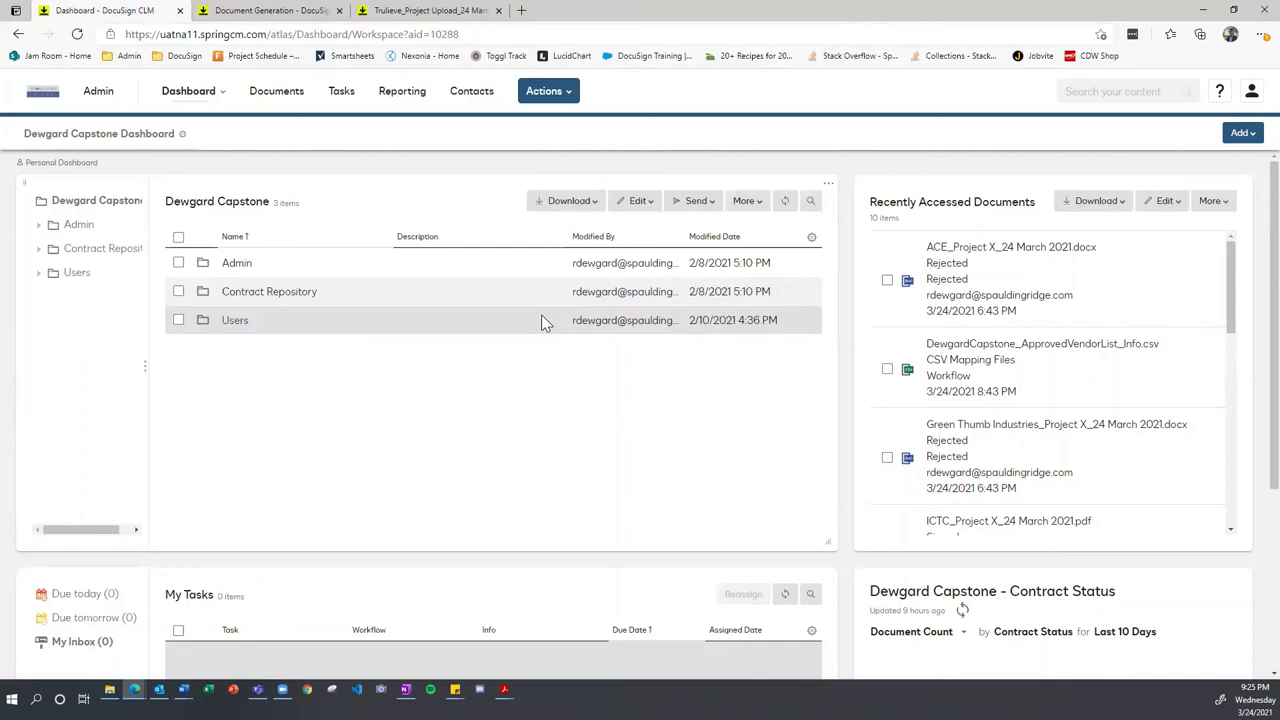
Step: Open the list of workflow configurations in the admin area
{"action": "left_click", "coordinate": [95, 97]}
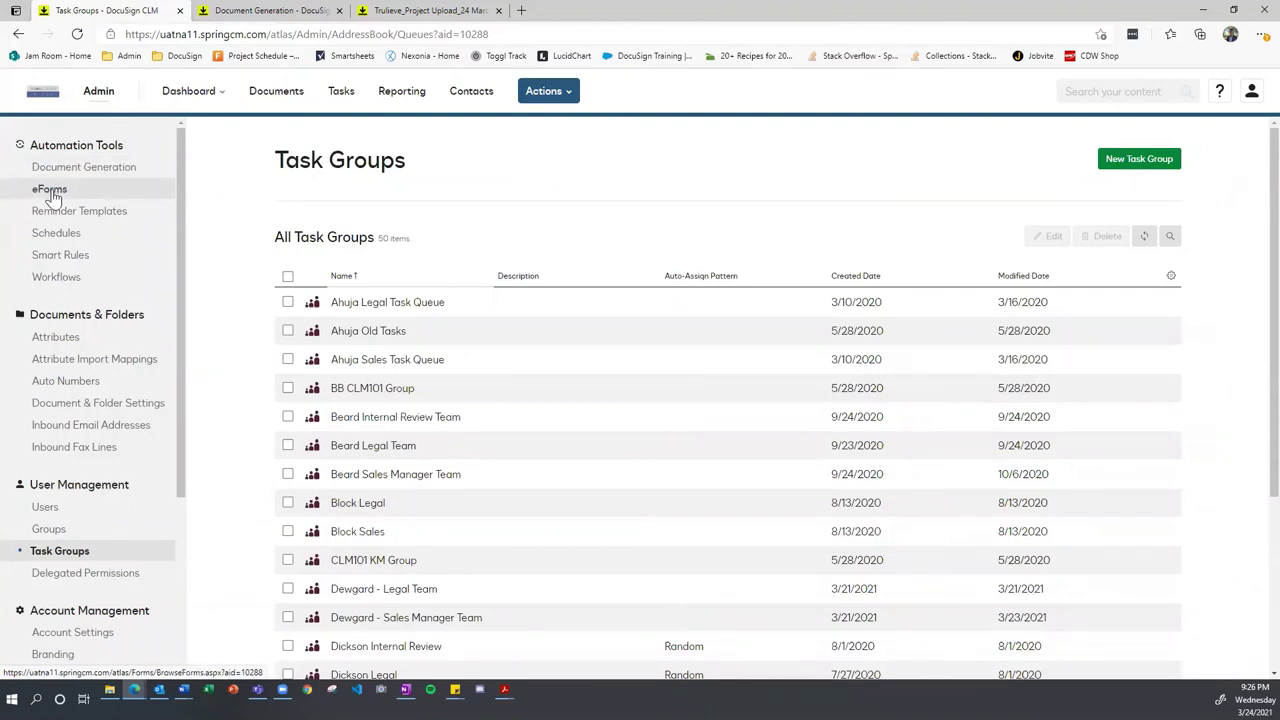
{"action": "left_click", "coordinate": [284, 12]}
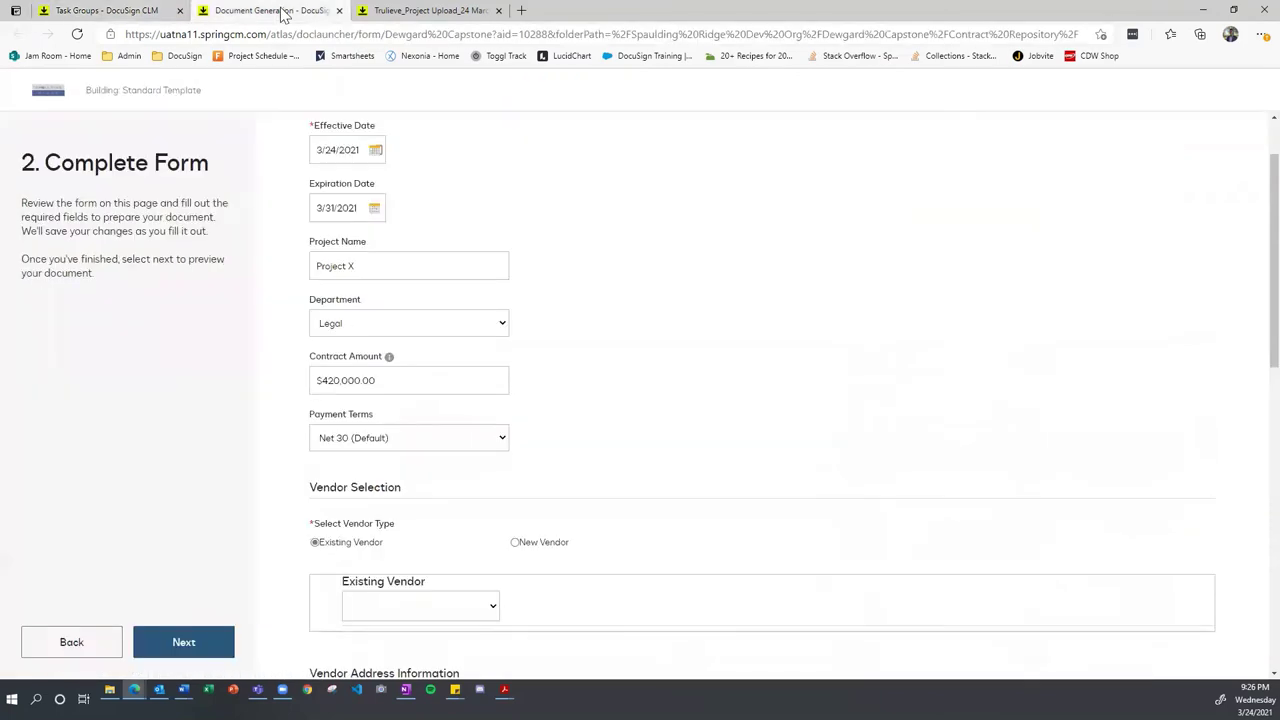
{"action": "left_click", "coordinate": [380, 12]}
{"action": "left_click", "coordinate": [155, 10]}
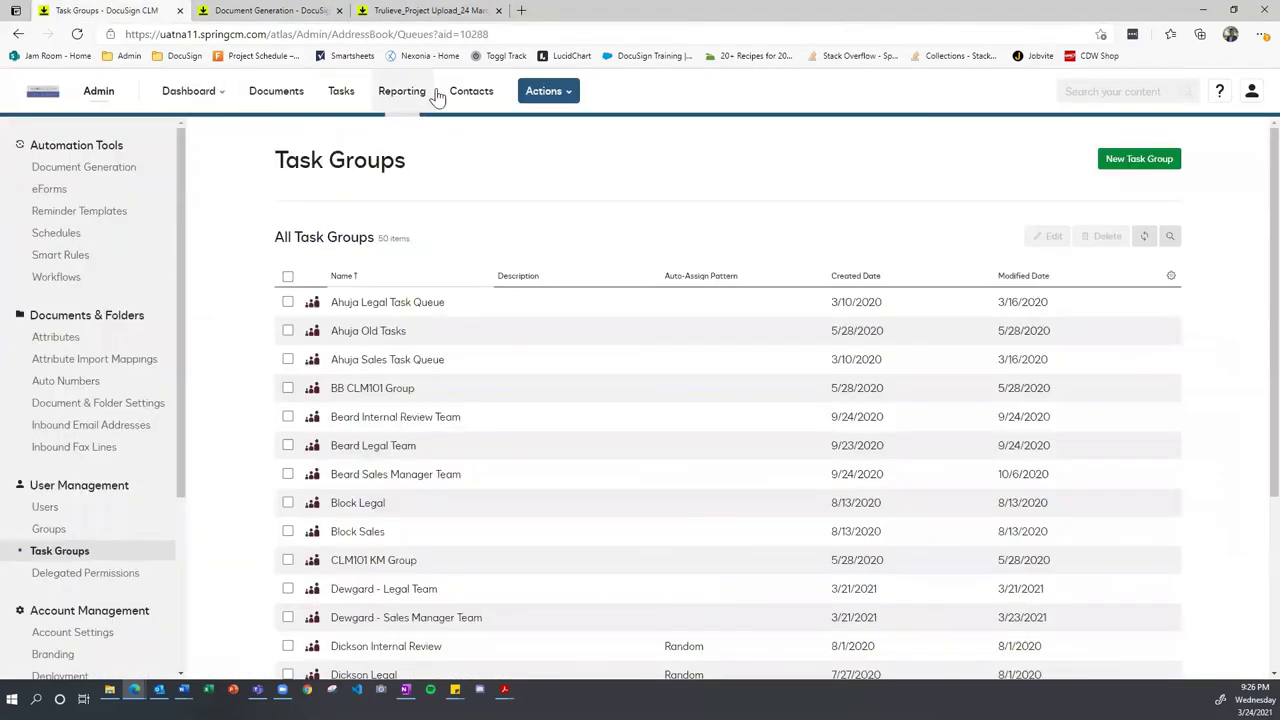
{"action": "left_click", "coordinate": [57, 277]}
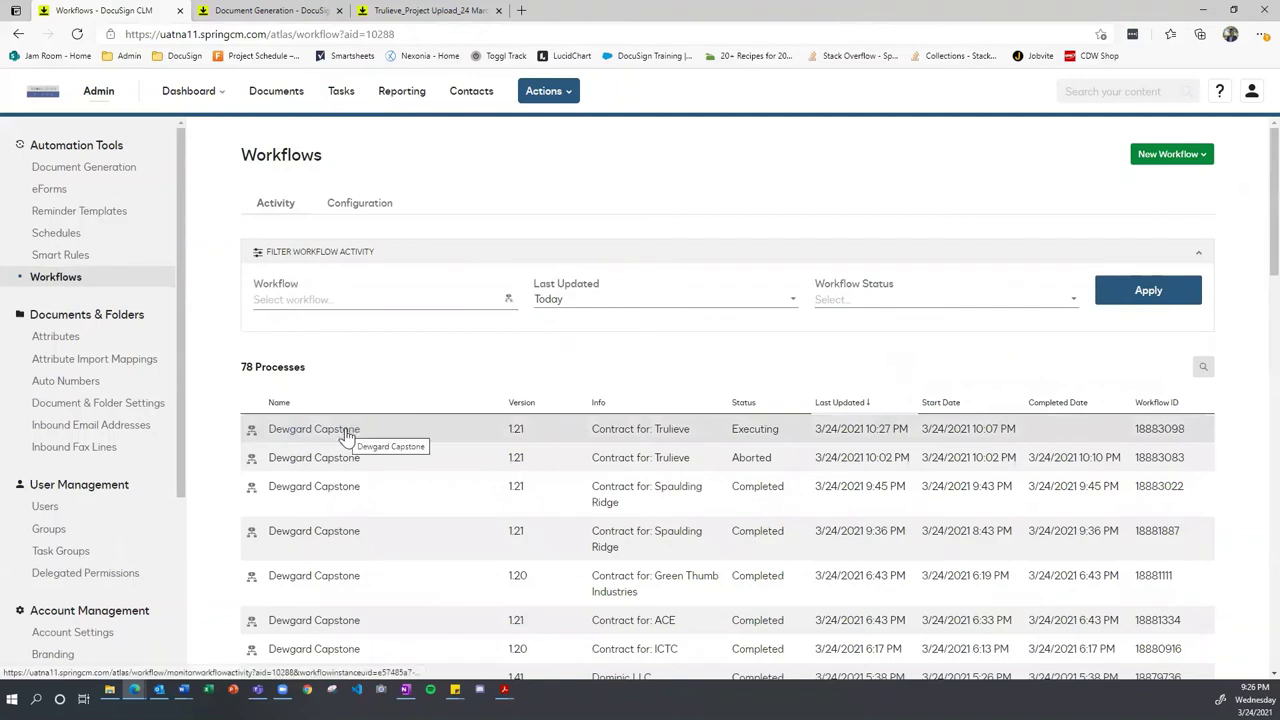
{"action": "left_click", "coordinate": [363, 206]}
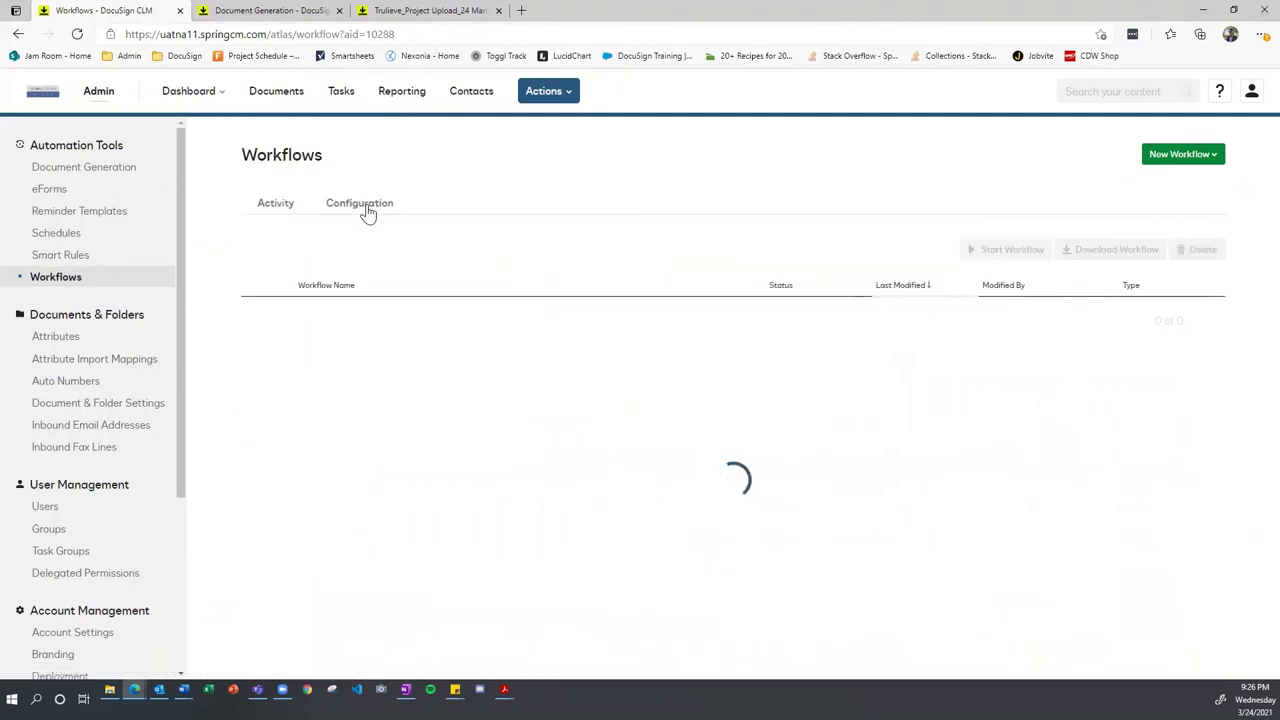
Step: Open the checked capstone workflow in the workflow designer without recovering the unsaved changes from the last session
{"action": "left_click", "coordinate": [321, 388]}
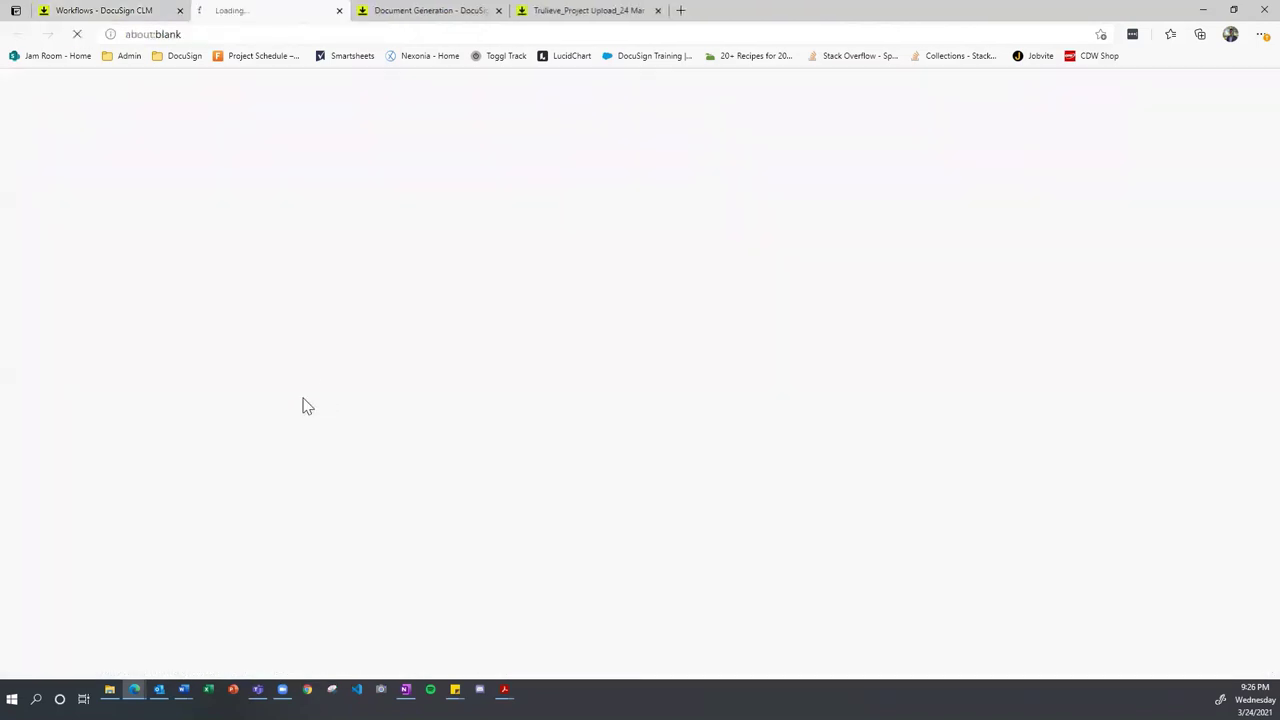
{"action": "left_click", "coordinate": [125, 13]}
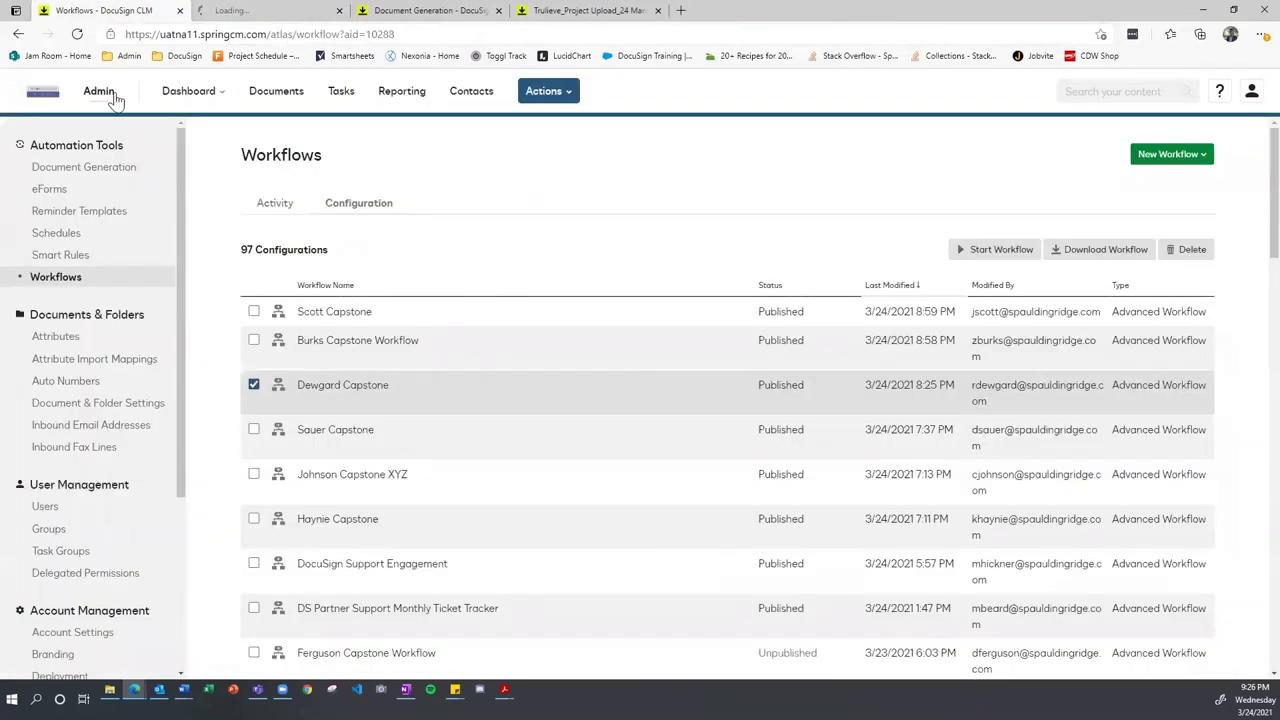
{"action": "left_click", "coordinate": [223, 14]}
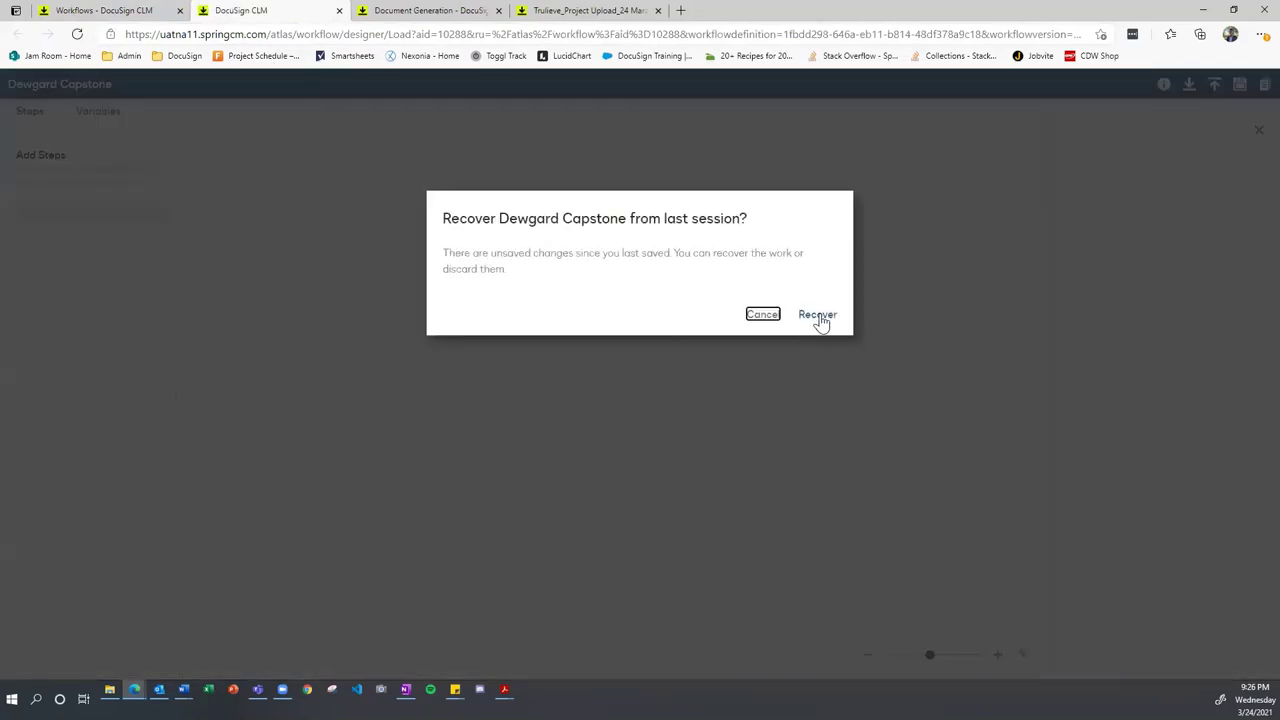
{"action": "left_click", "coordinate": [762, 315]}
Step: Inspect the Legal Decision Hub choice step's assignee, options and task assignment email, viewing the full email body without saving it
{"action": "left_click", "coordinate": [997, 656]}
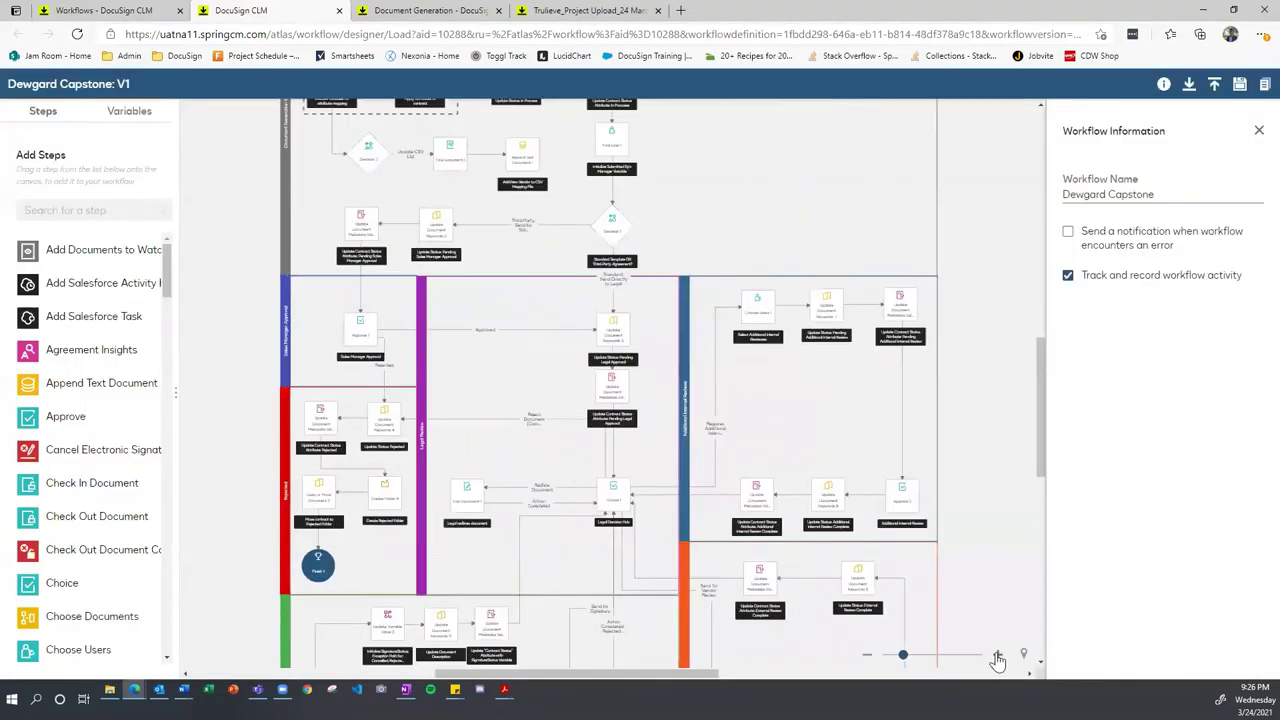
{"action": "left_click", "coordinate": [997, 656]}
{"action": "left_click", "coordinate": [997, 656]}
{"action": "left_click", "coordinate": [997, 656]}
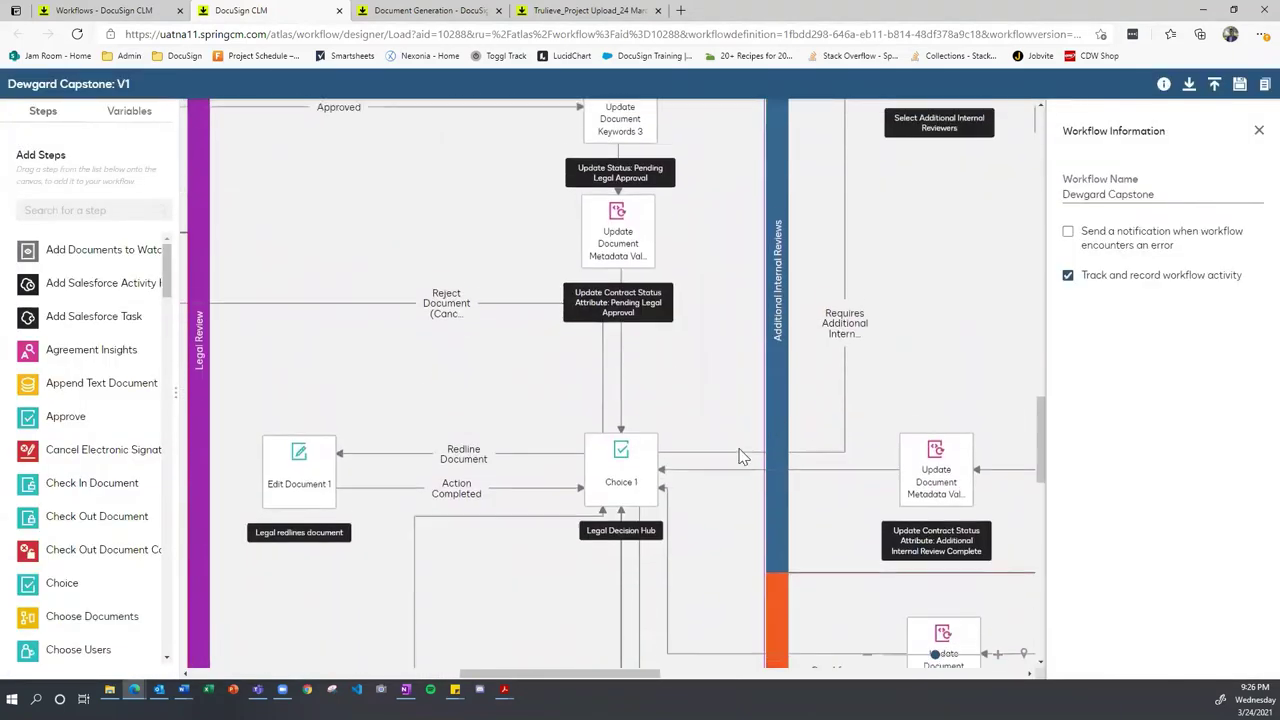
{"action": "left_click", "coordinate": [621, 465]}
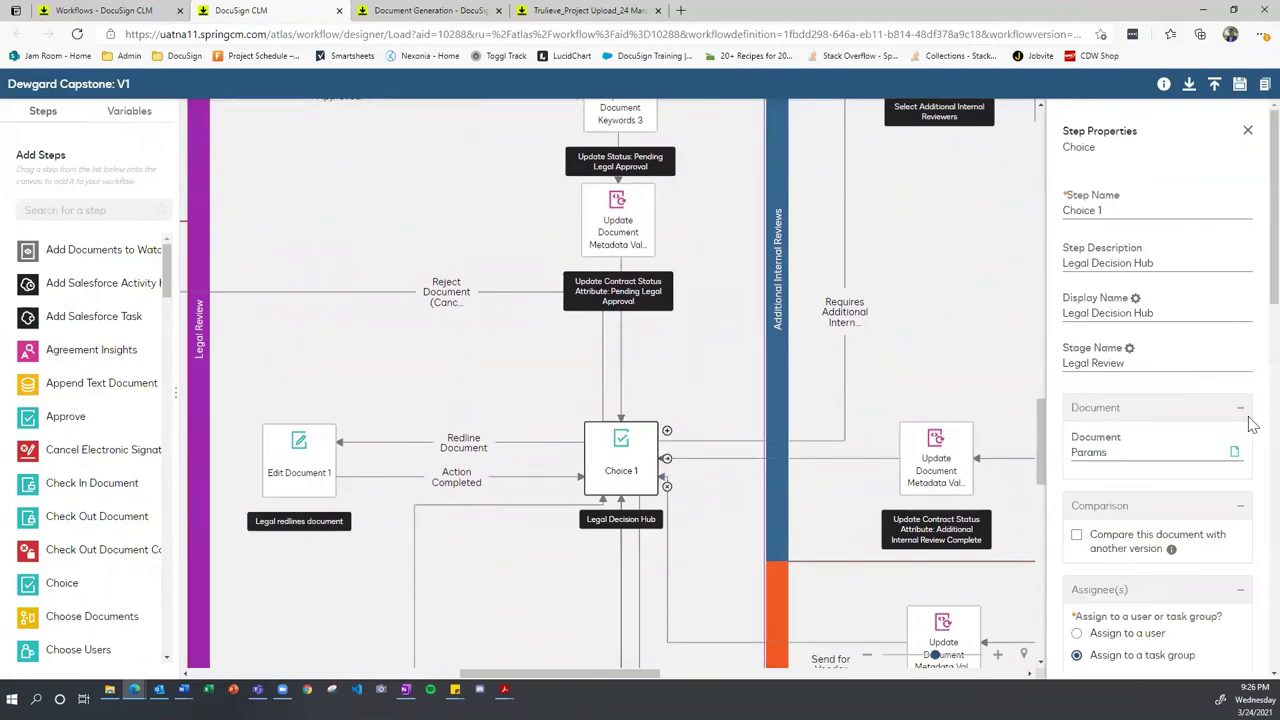
{"action": "scroll", "coordinate": [1216, 330], "scroll_direction": "down", "scroll_amount": 5}
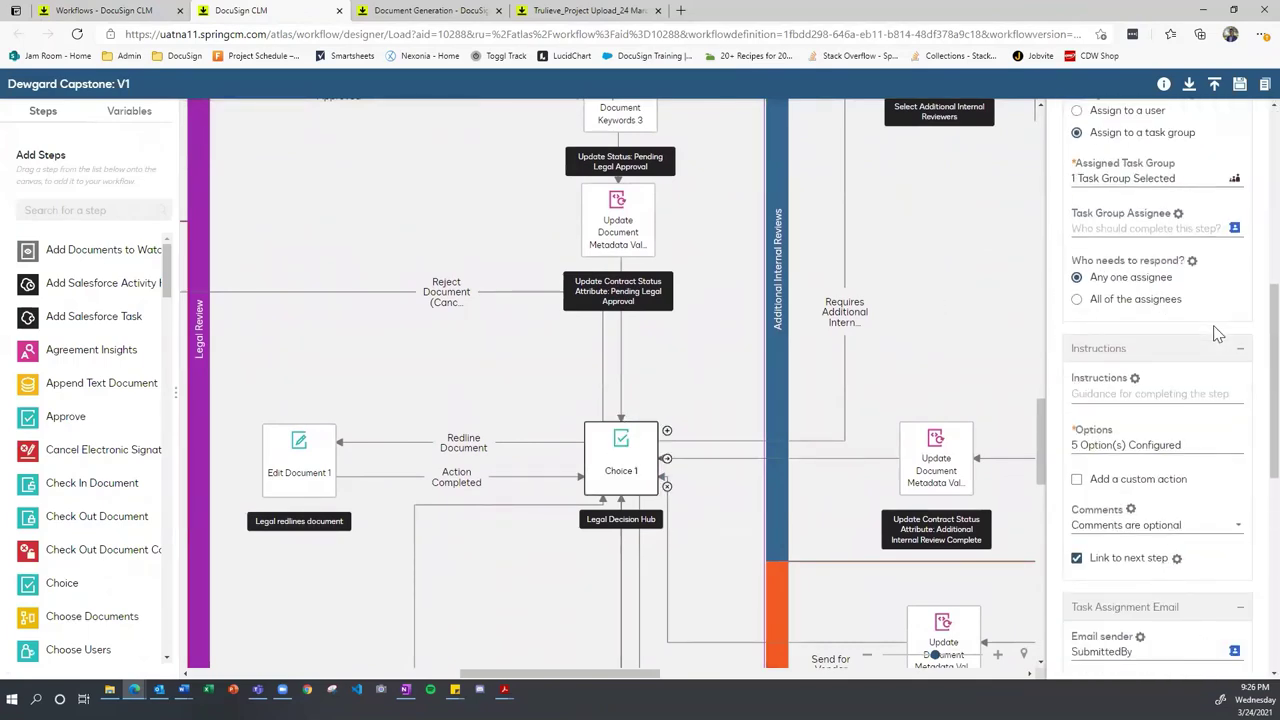
{"action": "scroll", "coordinate": [1216, 335], "scroll_direction": "down", "scroll_amount": 5}
{"action": "left_click", "coordinate": [1091, 411]}
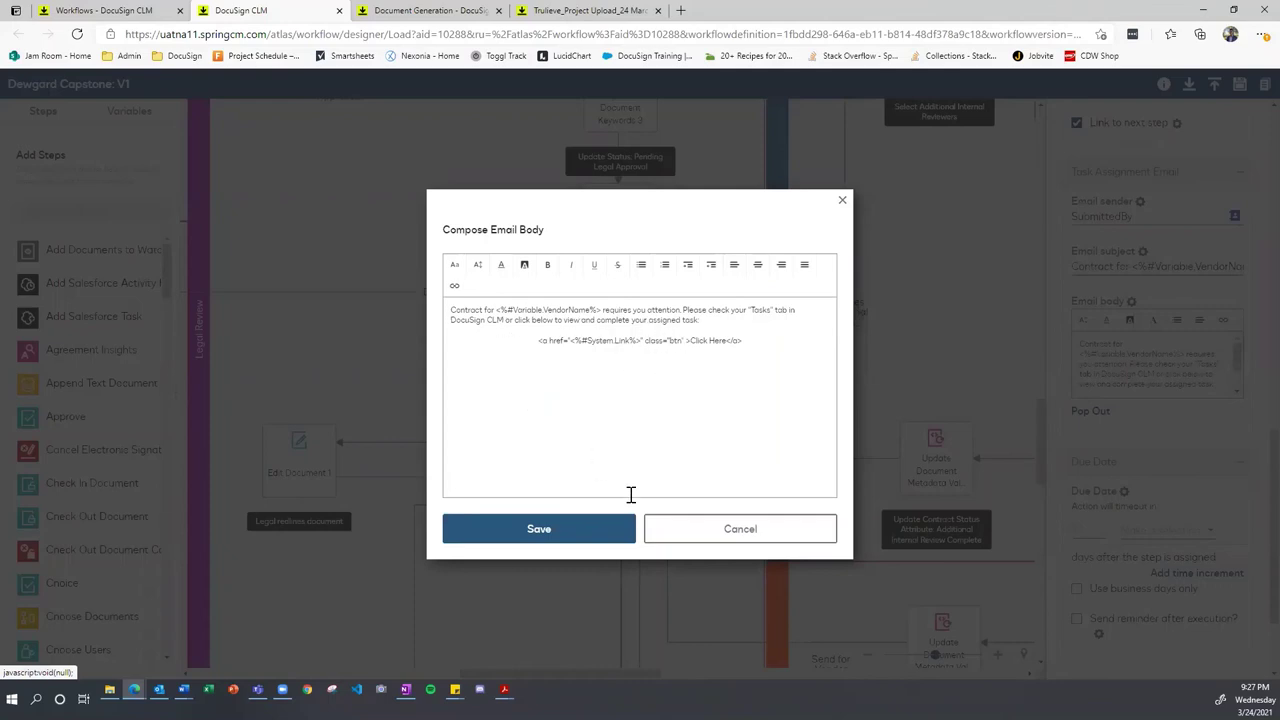
{"action": "left_click", "coordinate": [737, 538]}
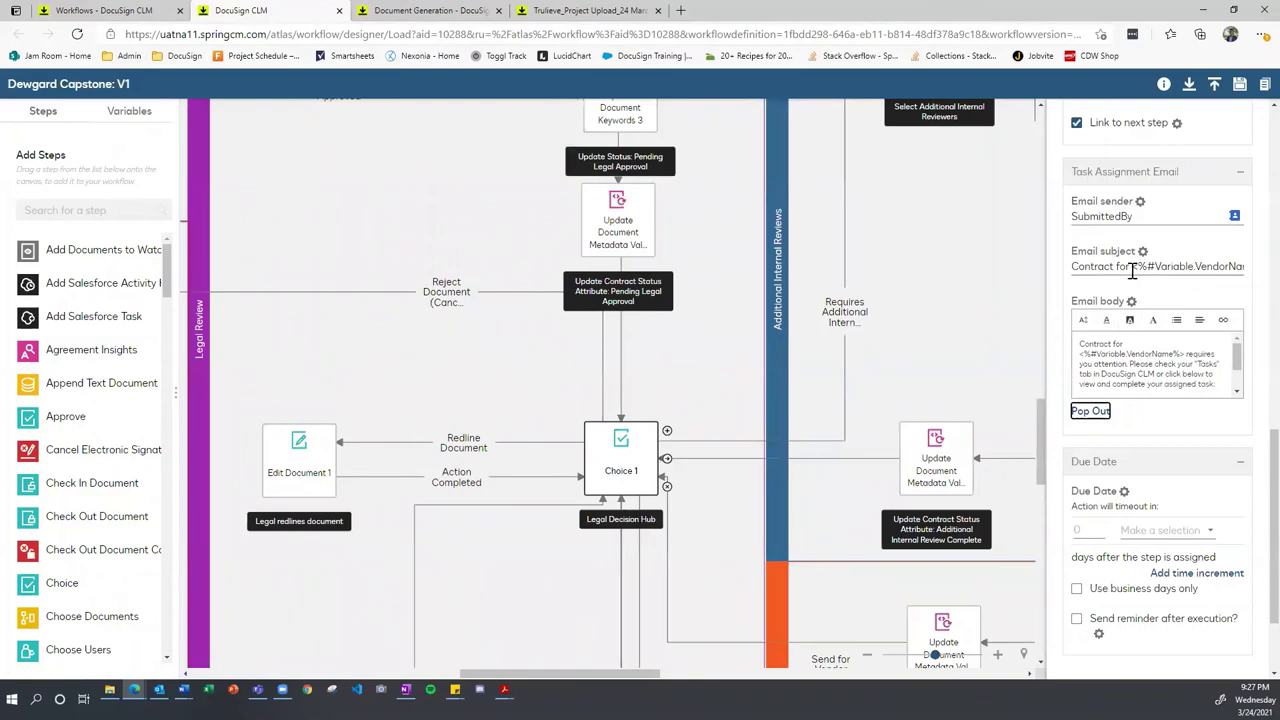
Step: Return to the workflow configurations and review the admin sections for documents and folders, user management, account management and integrations
{"action": "left_click", "coordinate": [137, 11]}
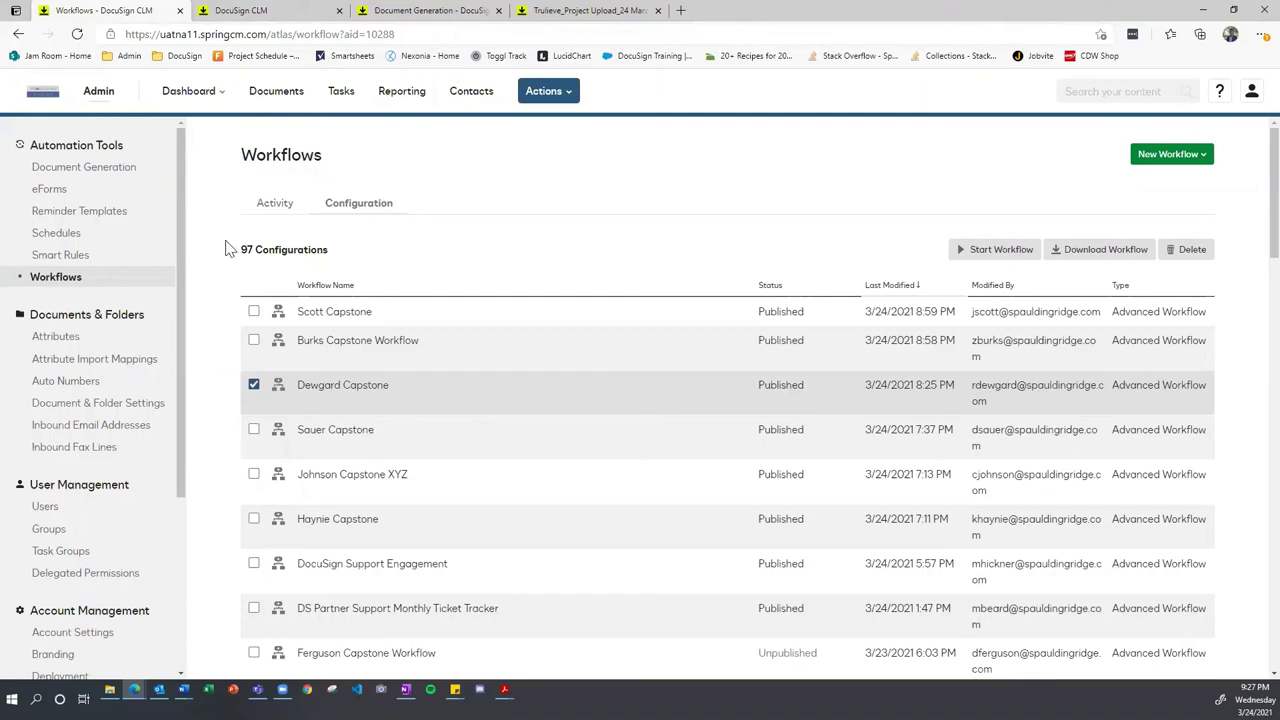
{"action": "scroll", "coordinate": [178, 255], "scroll_direction": "down", "scroll_amount": 1}
{"action": "scroll", "coordinate": [110, 260], "scroll_direction": "down", "scroll_amount": 1}
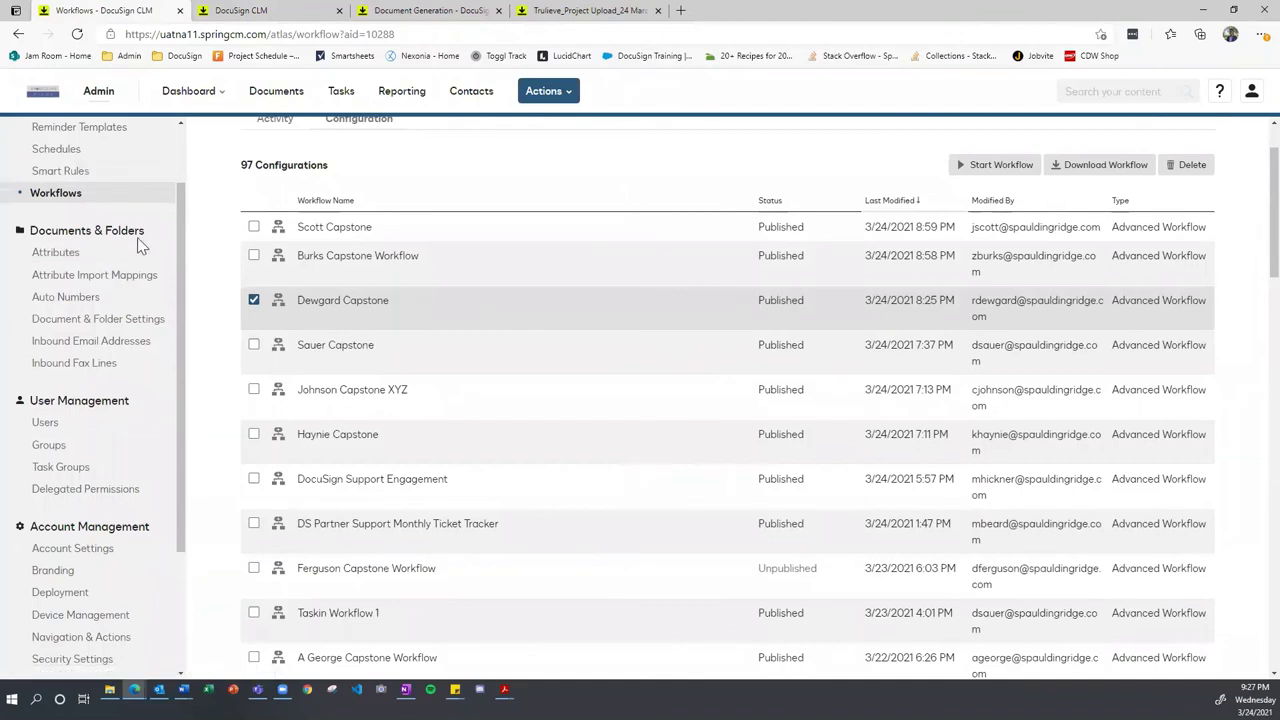
{"action": "scroll", "coordinate": [204, 351], "scroll_direction": "down", "scroll_amount": 1}
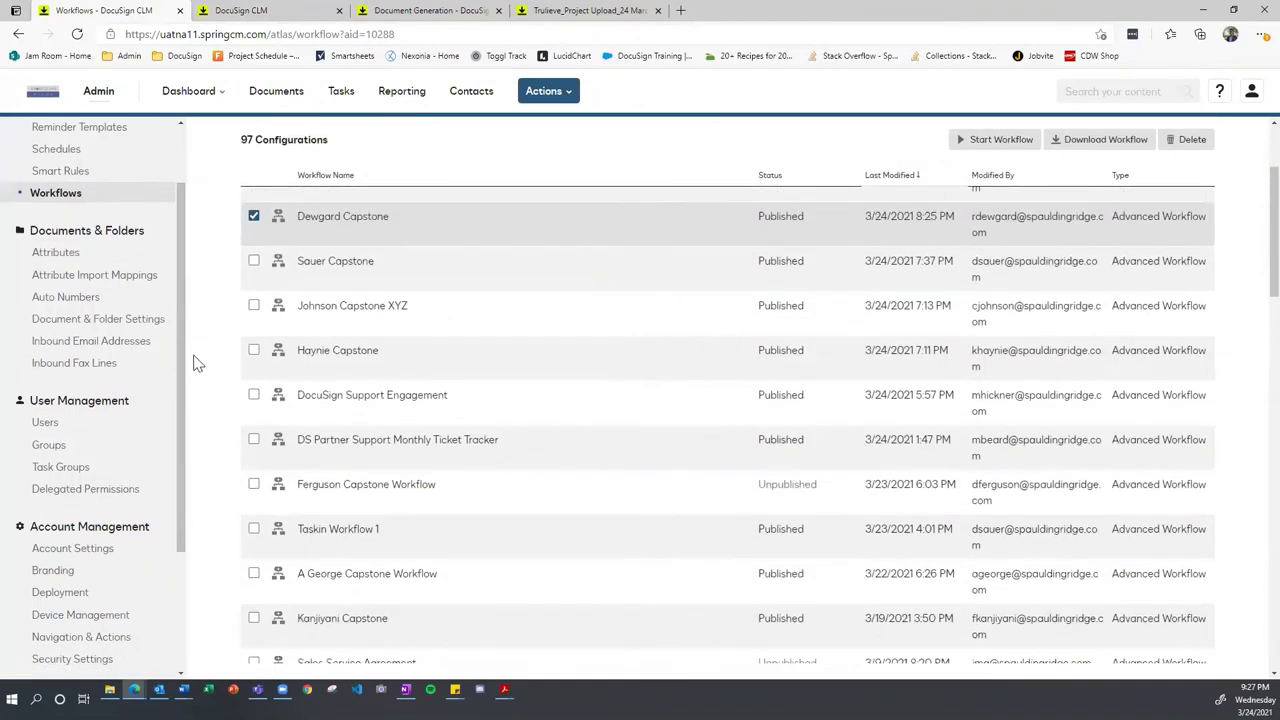
{"action": "scroll", "coordinate": [120, 400], "scroll_direction": "down", "scroll_amount": 2}
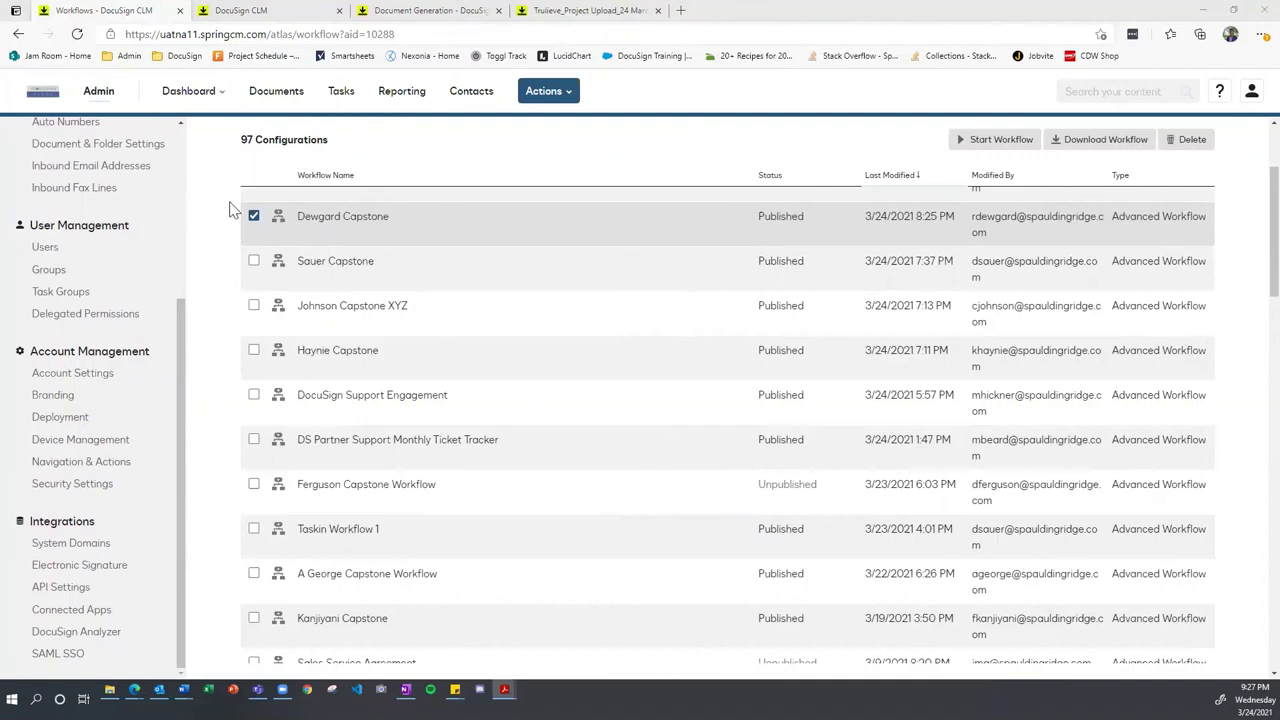
{"action": "scroll", "coordinate": [231, 212], "scroll_direction": "up", "scroll_amount": 2}
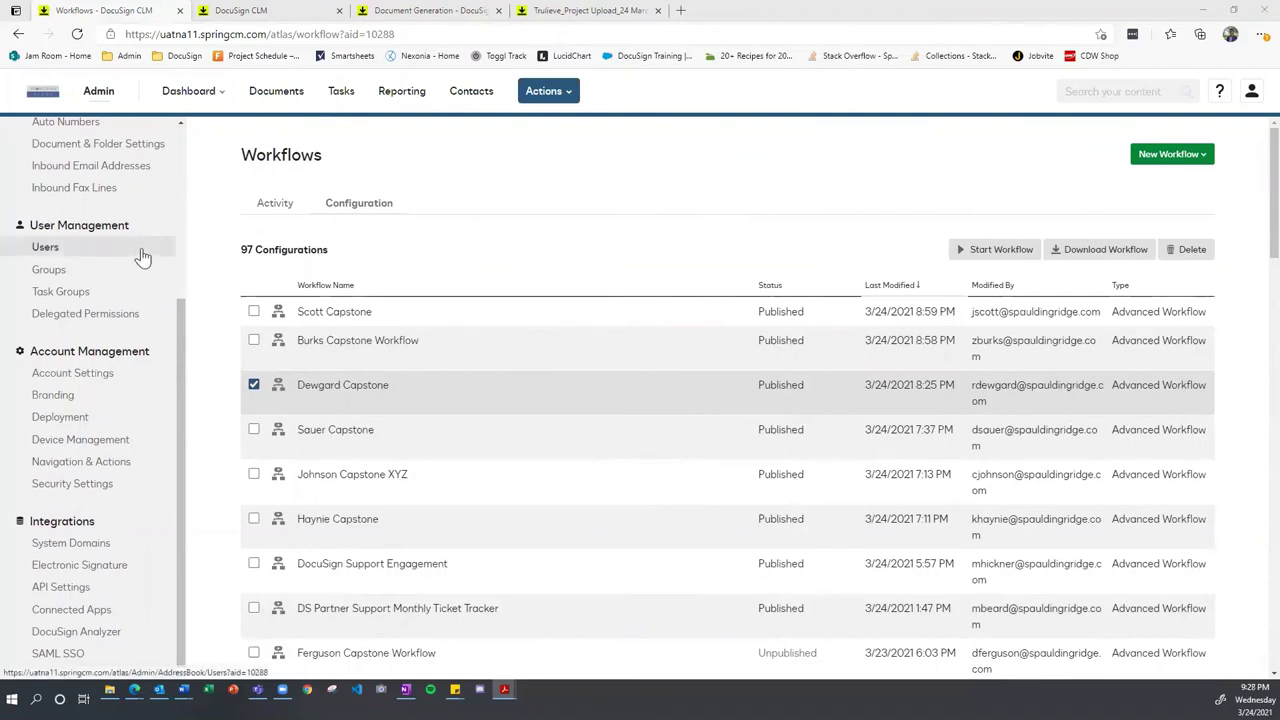
Step: Start a new deployment package in account management, keeping the name New Package
{"action": "left_click", "coordinate": [70, 419]}
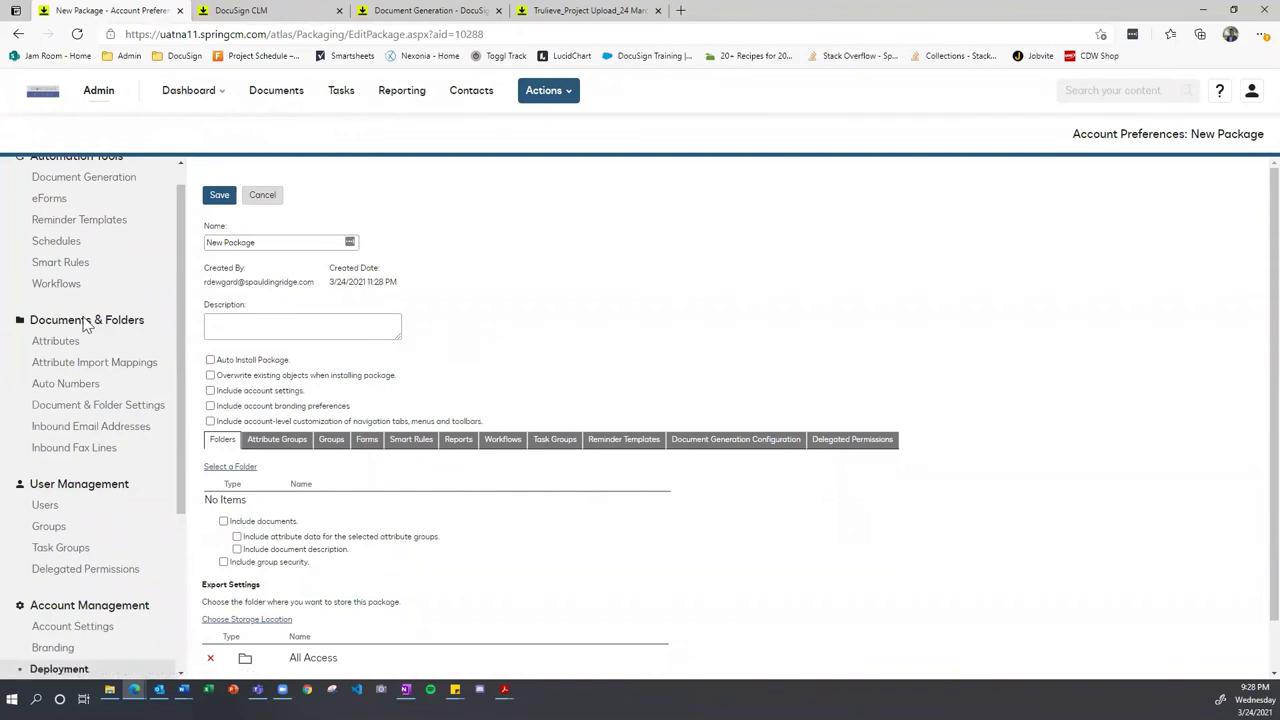
{"action": "scroll", "coordinate": [85, 510], "scroll_direction": "down", "scroll_amount": 1}
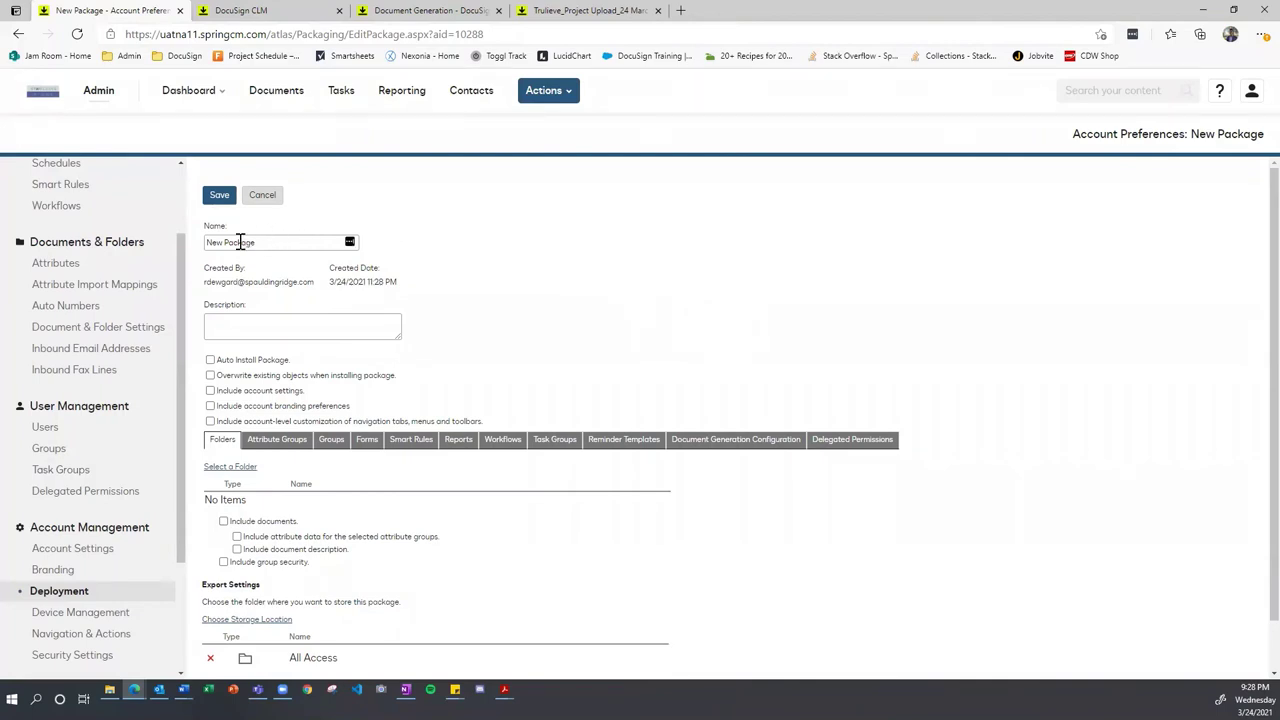
{"action": "left_click_drag", "start_coordinate": [263, 245], "coordinate": [205, 245]}
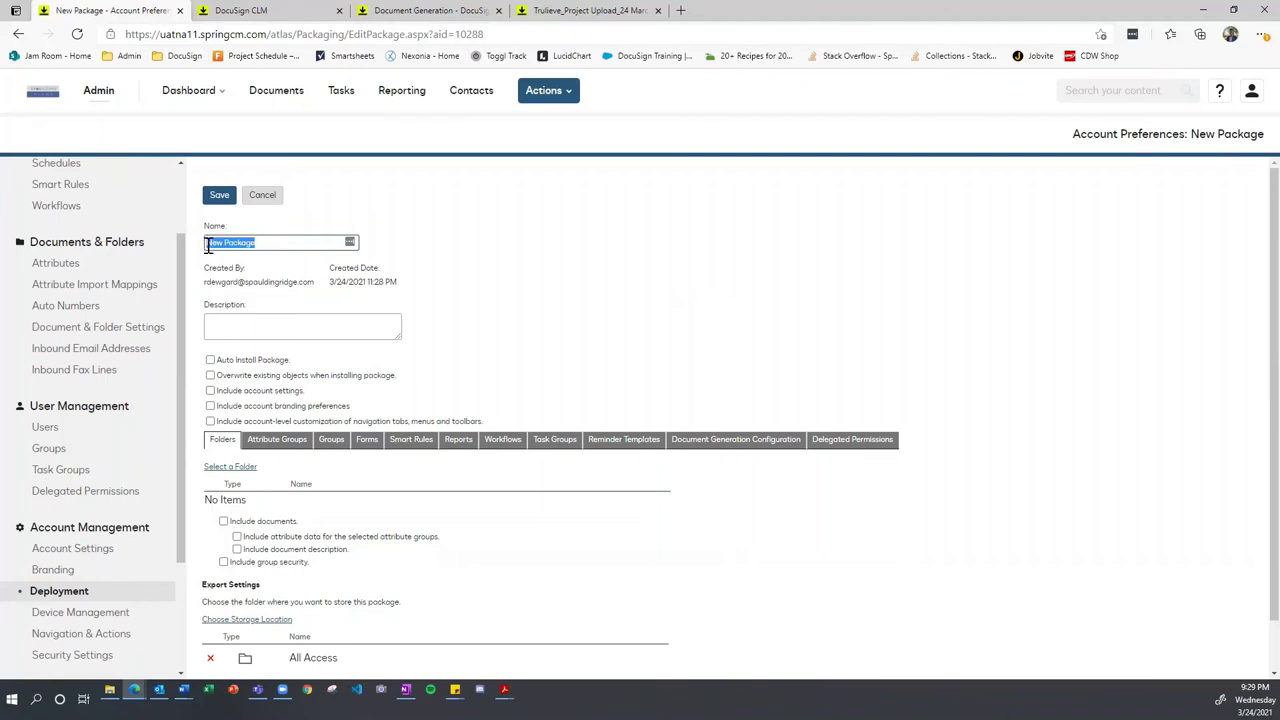
{"action": "left_click", "coordinate": [302, 272]}
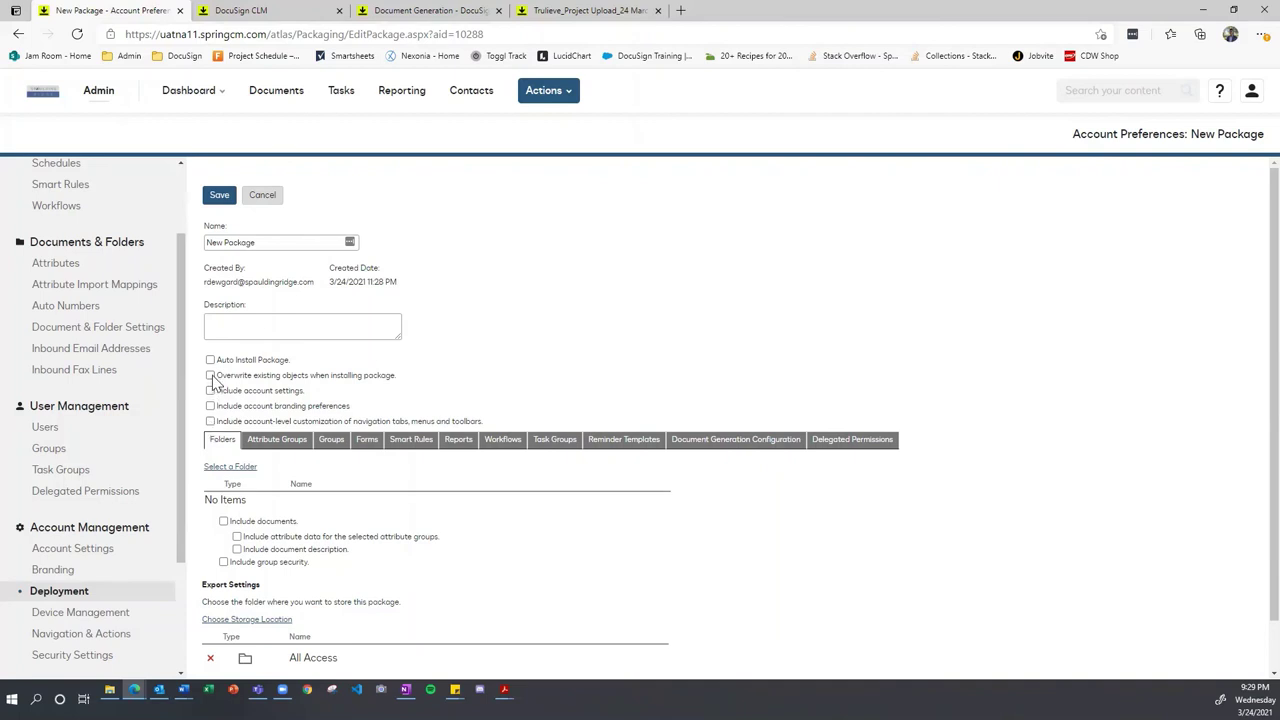
Step: Set the package to overwrite existing objects when installing and to include account settings and account branding preferences
{"action": "left_click", "coordinate": [210, 375]}
{"action": "left_click", "coordinate": [210, 390]}
{"action": "left_click", "coordinate": [210, 406]}
{"action": "left_click", "coordinate": [210, 406]}
Step: Add the top-level capstone folder containing Users, Contract Repository and Admin to the package
{"action": "scroll", "coordinate": [228, 408], "scroll_direction": "down", "scroll_amount": 1}
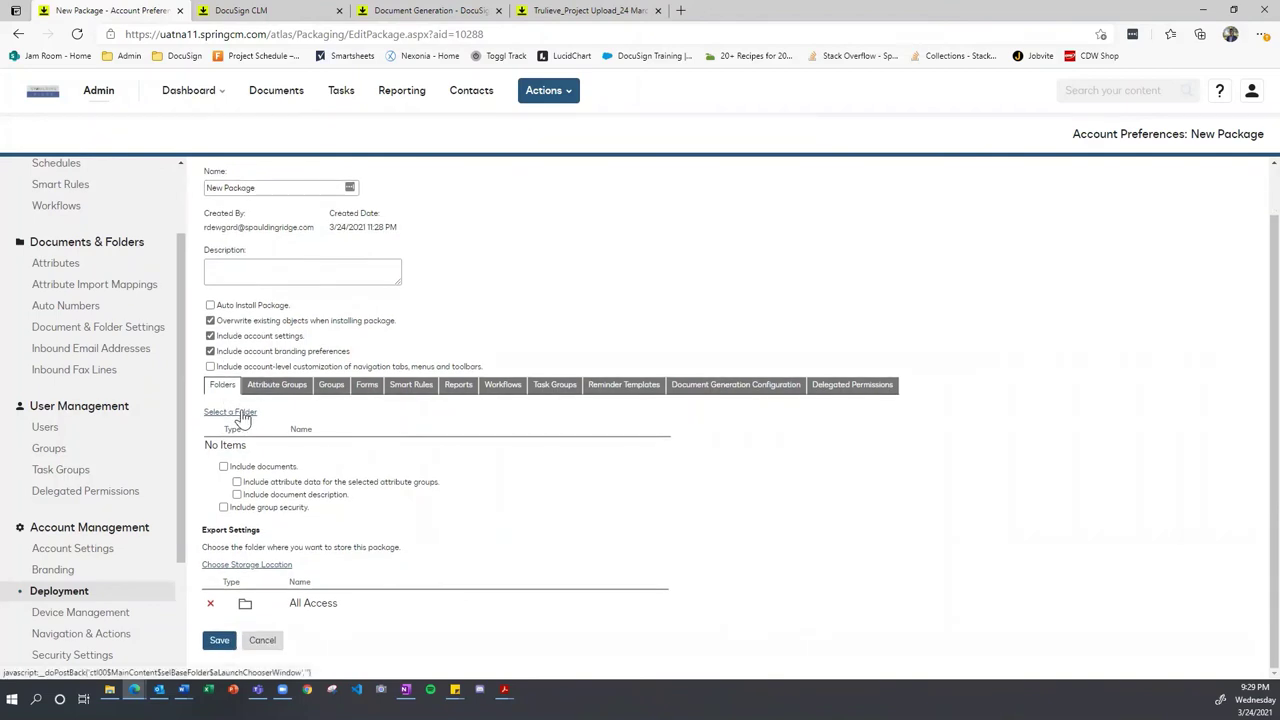
{"action": "left_click", "coordinate": [232, 412]}
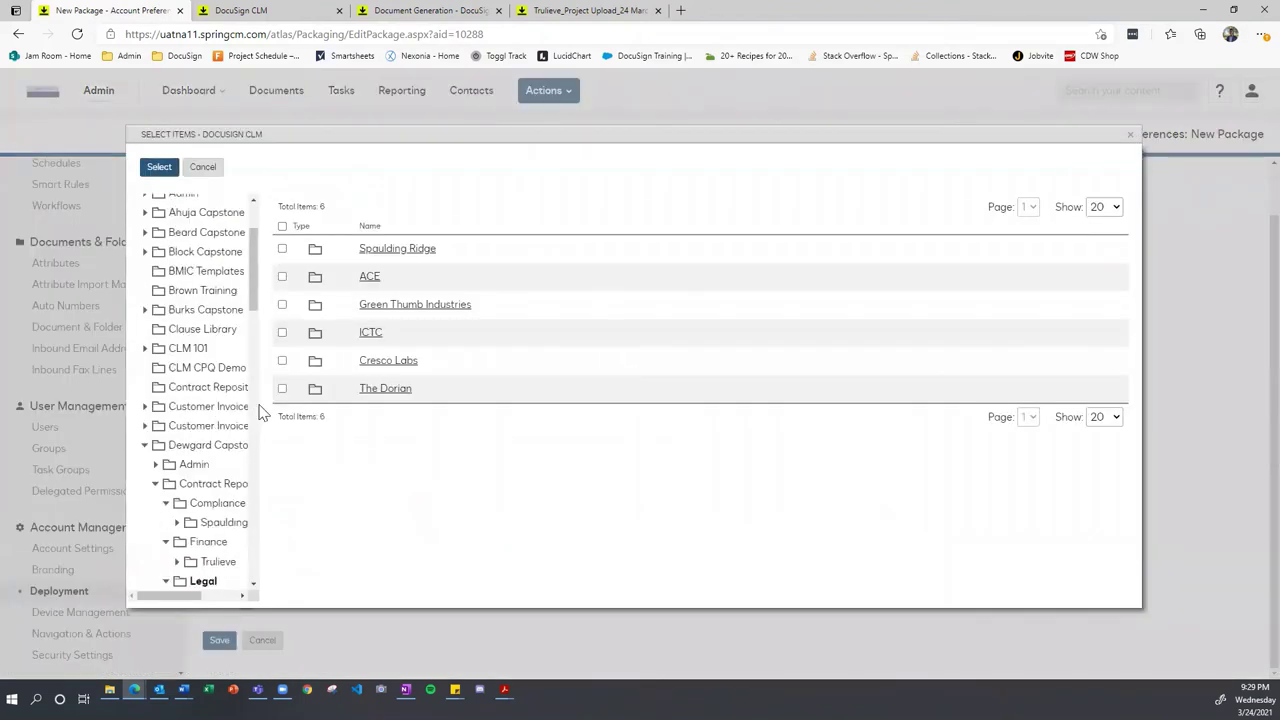
{"action": "scroll", "coordinate": [173, 452], "scroll_direction": "down", "scroll_amount": 4}
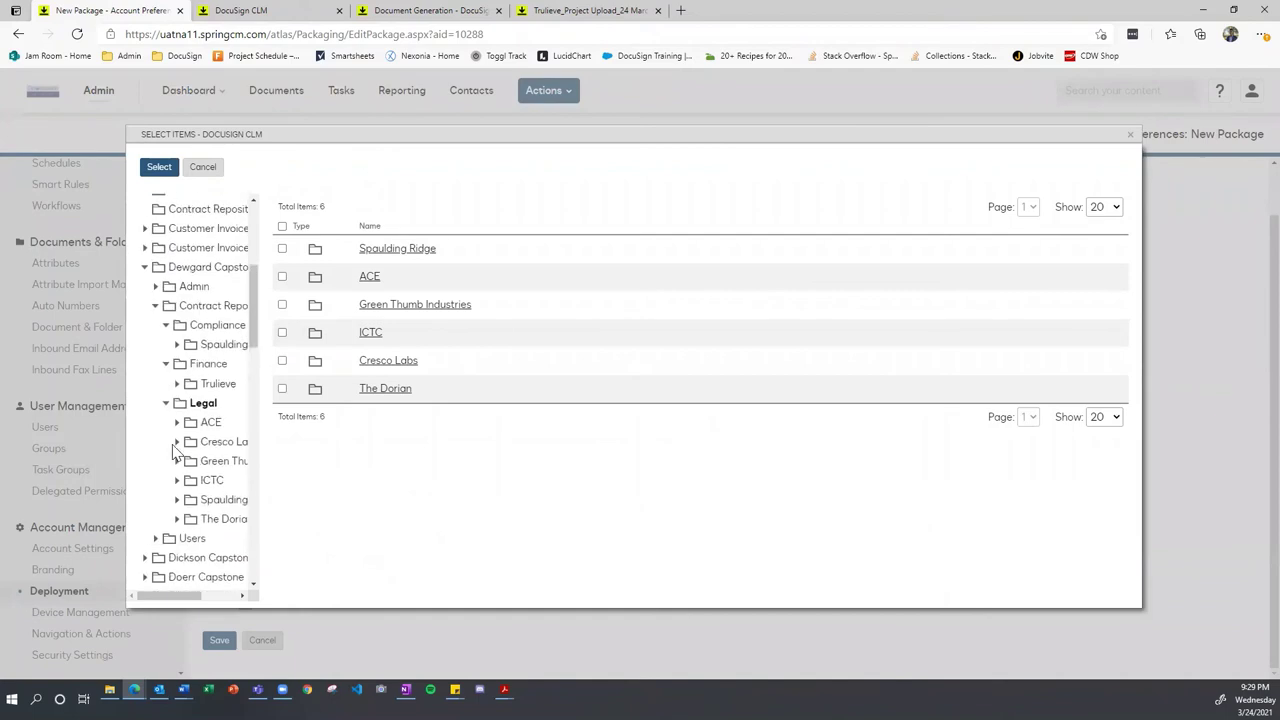
{"action": "scroll", "coordinate": [173, 440], "scroll_direction": "up", "scroll_amount": 2}
{"action": "left_click", "coordinate": [203, 327]}
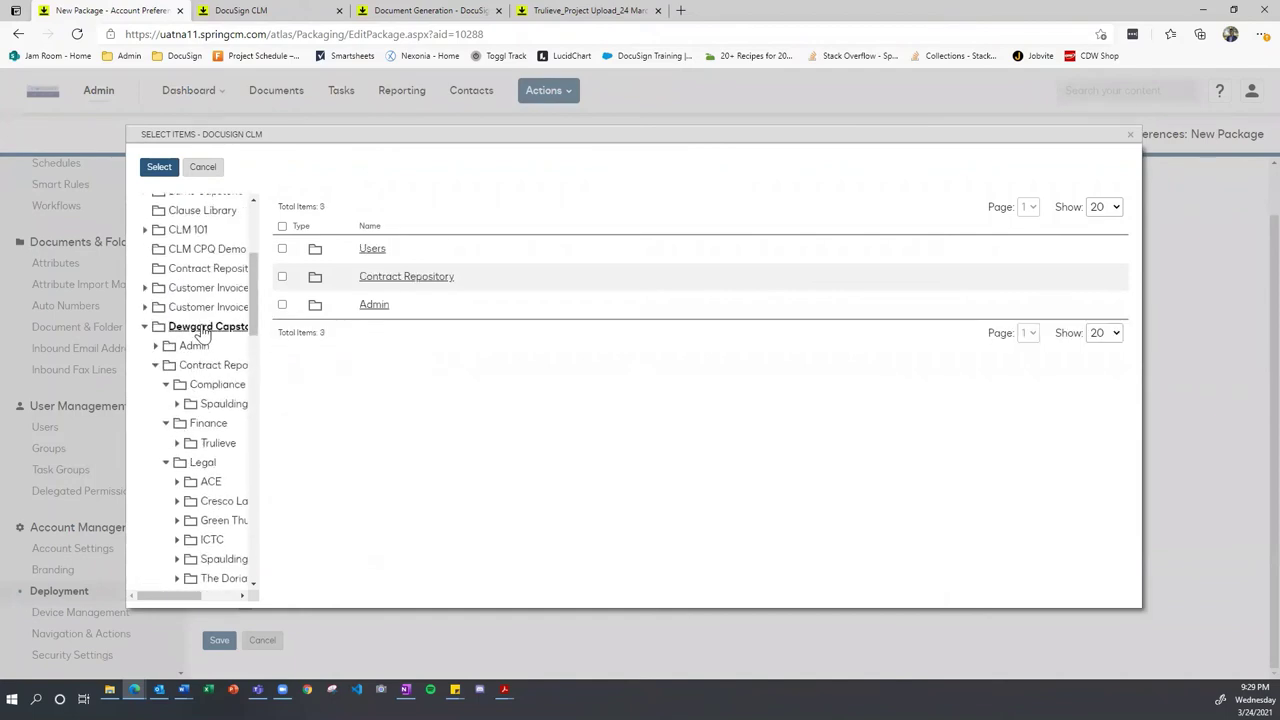
{"action": "left_click", "coordinate": [158, 168]}
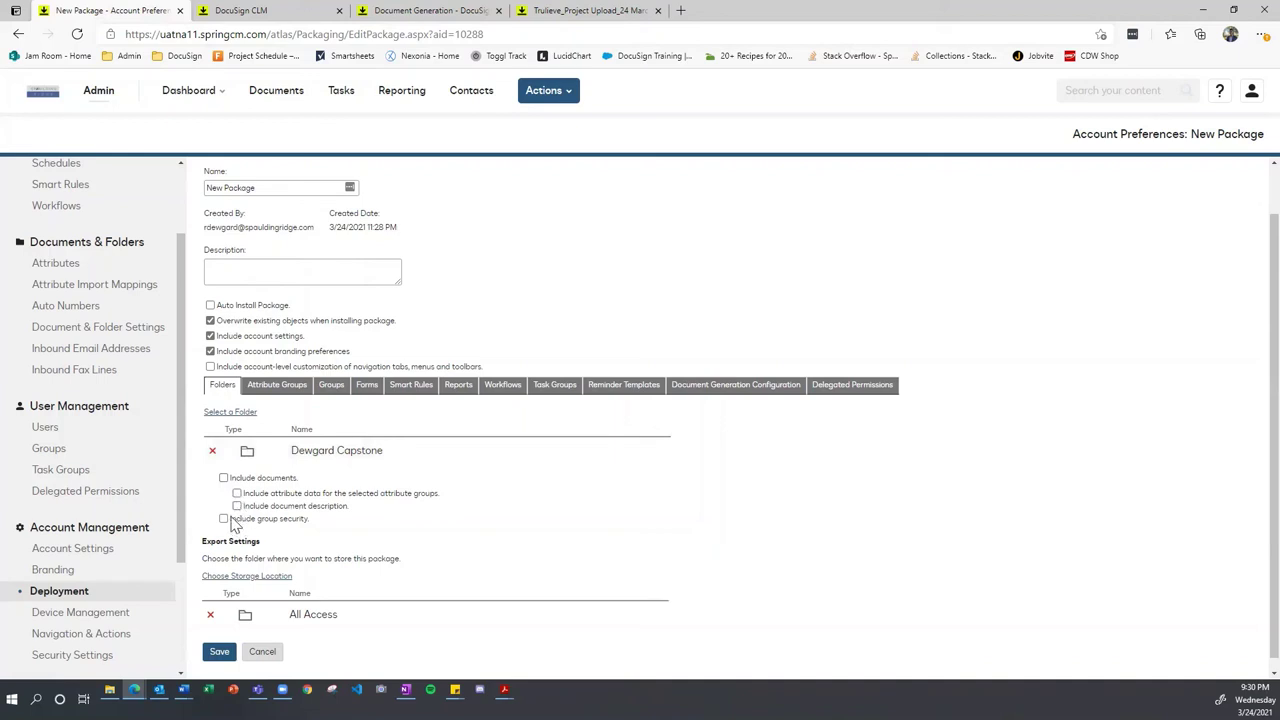
Step: Include the capstone Contracts attribute group in the package
{"action": "left_click", "coordinate": [266, 389]}
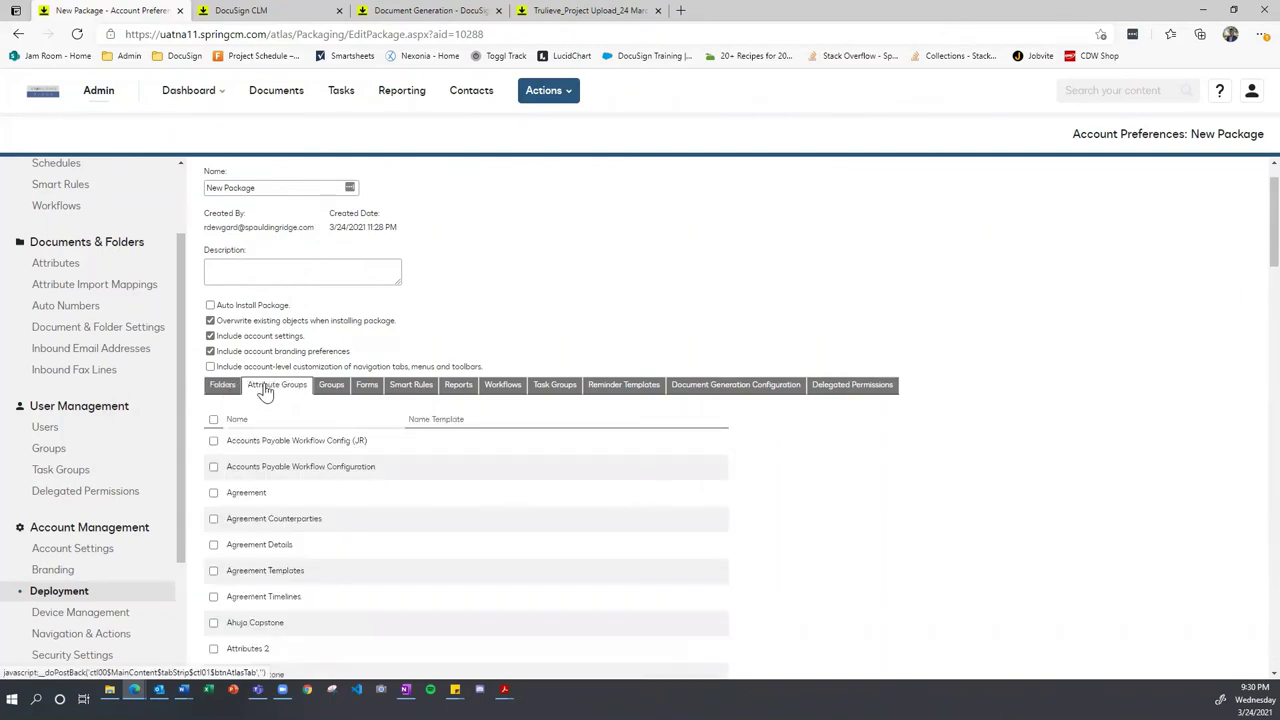
{"action": "scroll", "coordinate": [280, 491], "scroll_direction": "down", "scroll_amount": 3}
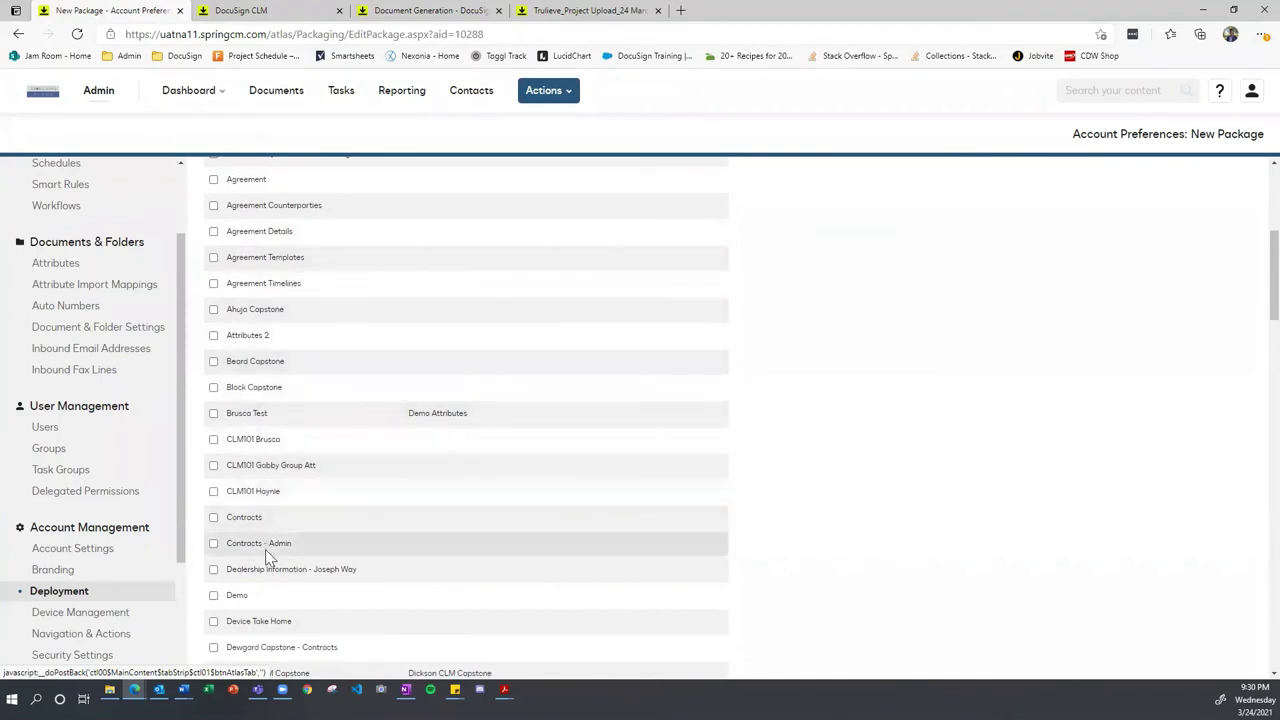
{"action": "scroll", "coordinate": [267, 555], "scroll_direction": "down", "scroll_amount": 1}
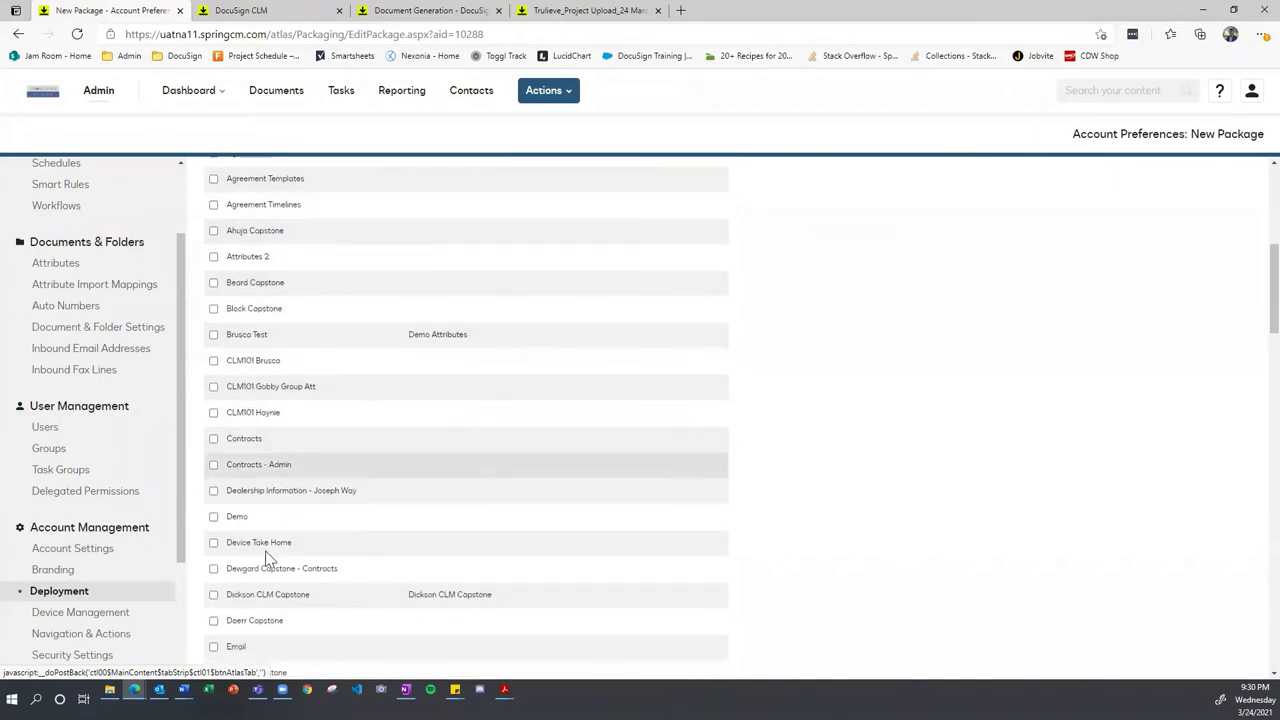
{"action": "left_click", "coordinate": [213, 575]}
{"action": "scroll", "coordinate": [357, 434], "scroll_direction": "up", "scroll_amount": 5}
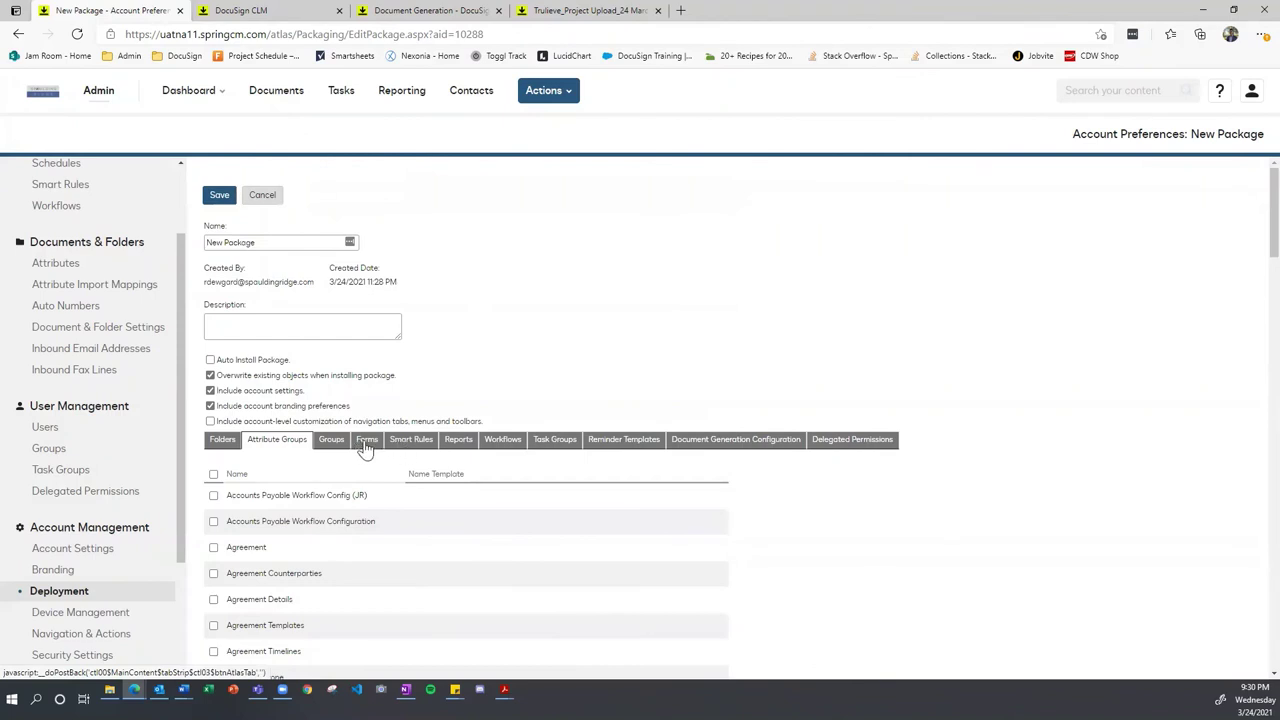
Step: Check the package's groups and smart rules, and include the capstone Full Completion Time report
{"action": "left_click", "coordinate": [330, 441]}
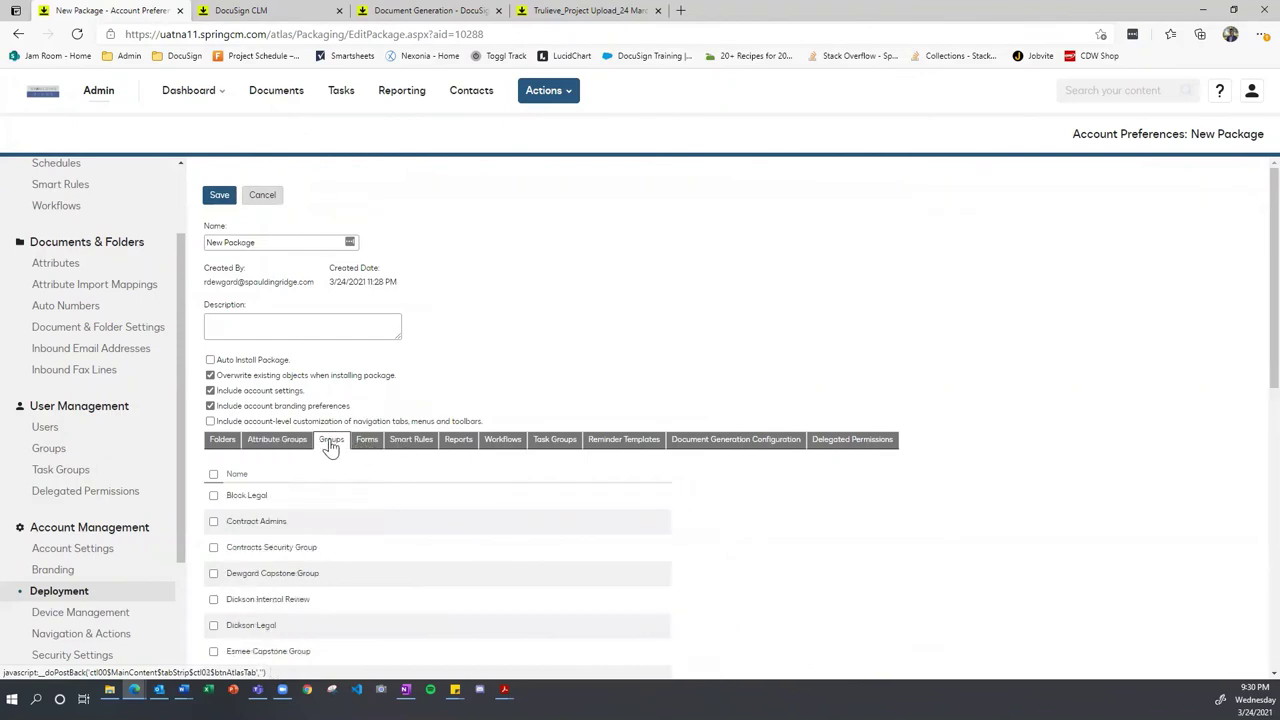
{"action": "left_click", "coordinate": [414, 446]}
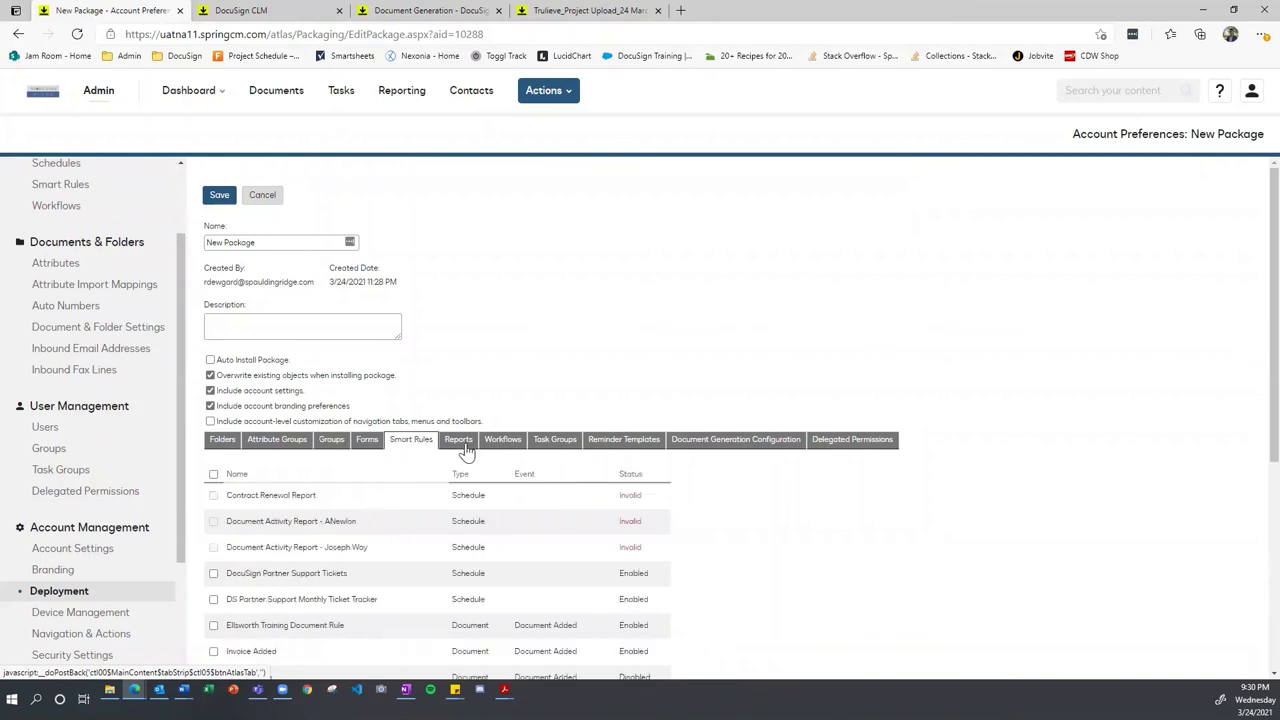
{"action": "left_click", "coordinate": [462, 447]}
{"action": "scroll", "coordinate": [380, 472], "scroll_direction": "down", "scroll_amount": 3}
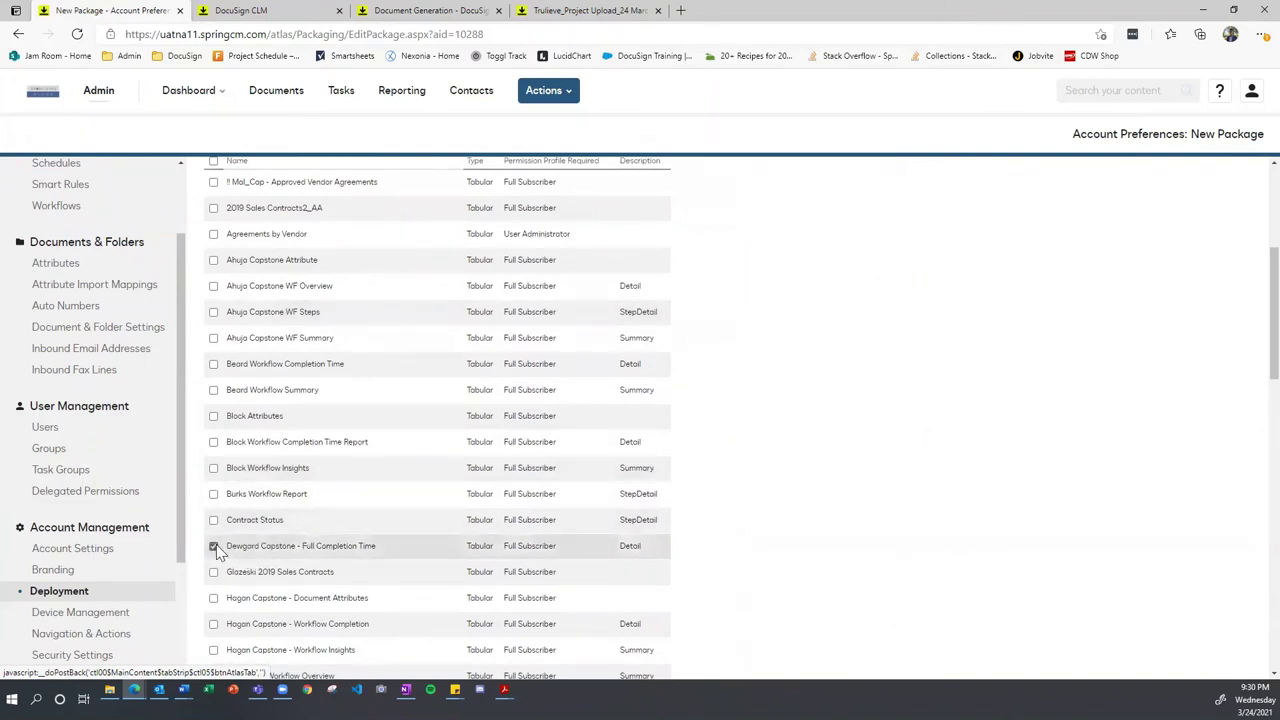
{"action": "scroll", "coordinate": [437, 483], "scroll_direction": "up", "scroll_amount": 3}
Step: Find the capstone workflow among the workflows available for the package
{"action": "left_click", "coordinate": [504, 443]}
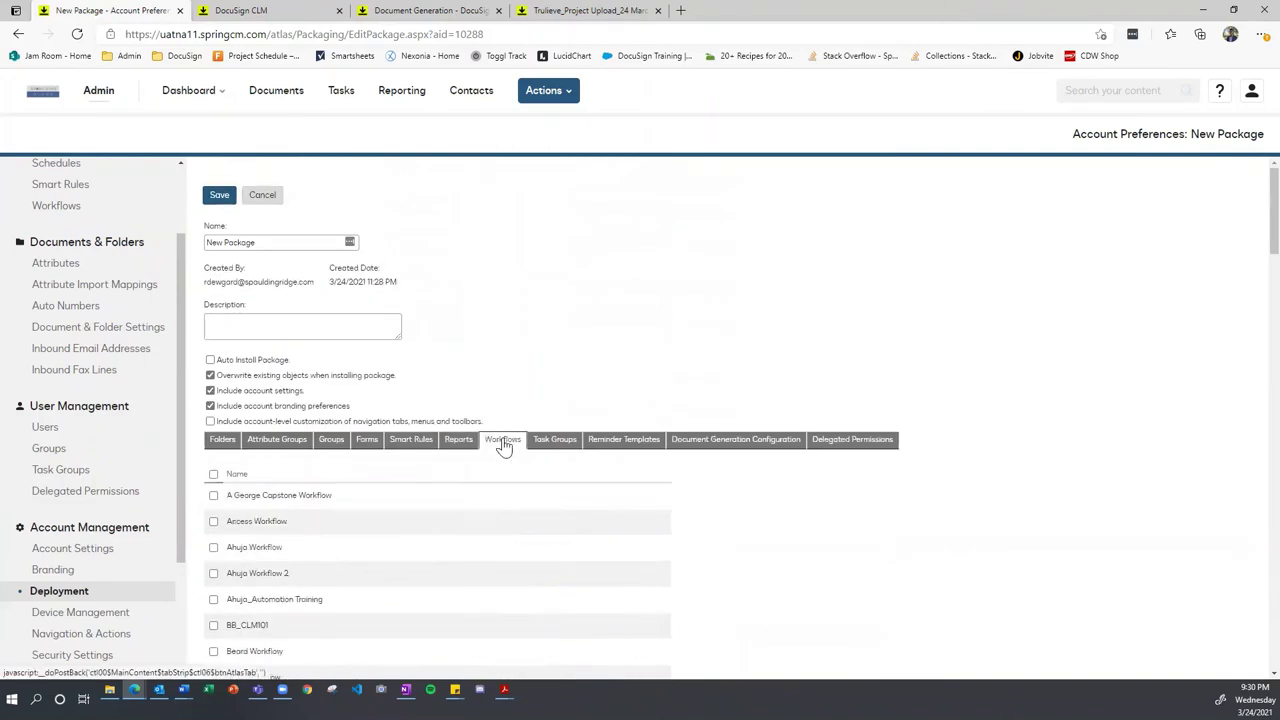
{"action": "scroll", "coordinate": [252, 521], "scroll_direction": "down", "scroll_amount": 5}
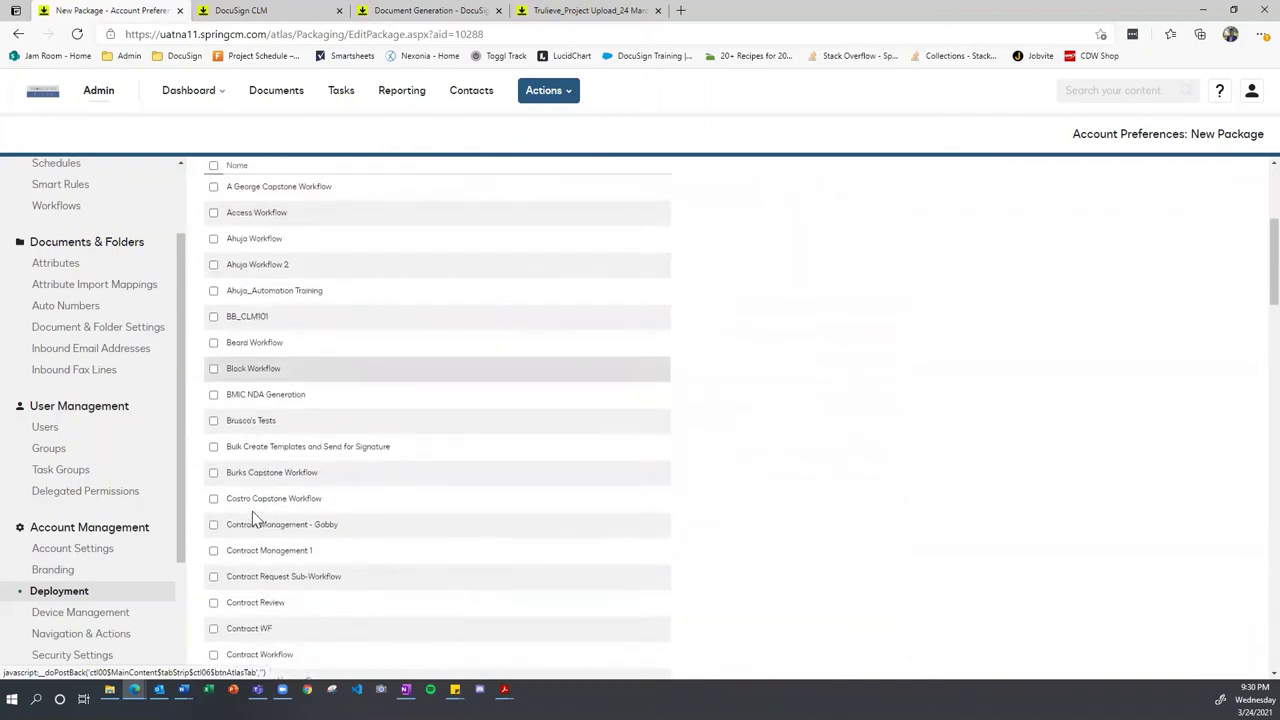
{"action": "scroll", "coordinate": [252, 518], "scroll_direction": "down", "scroll_amount": 1}
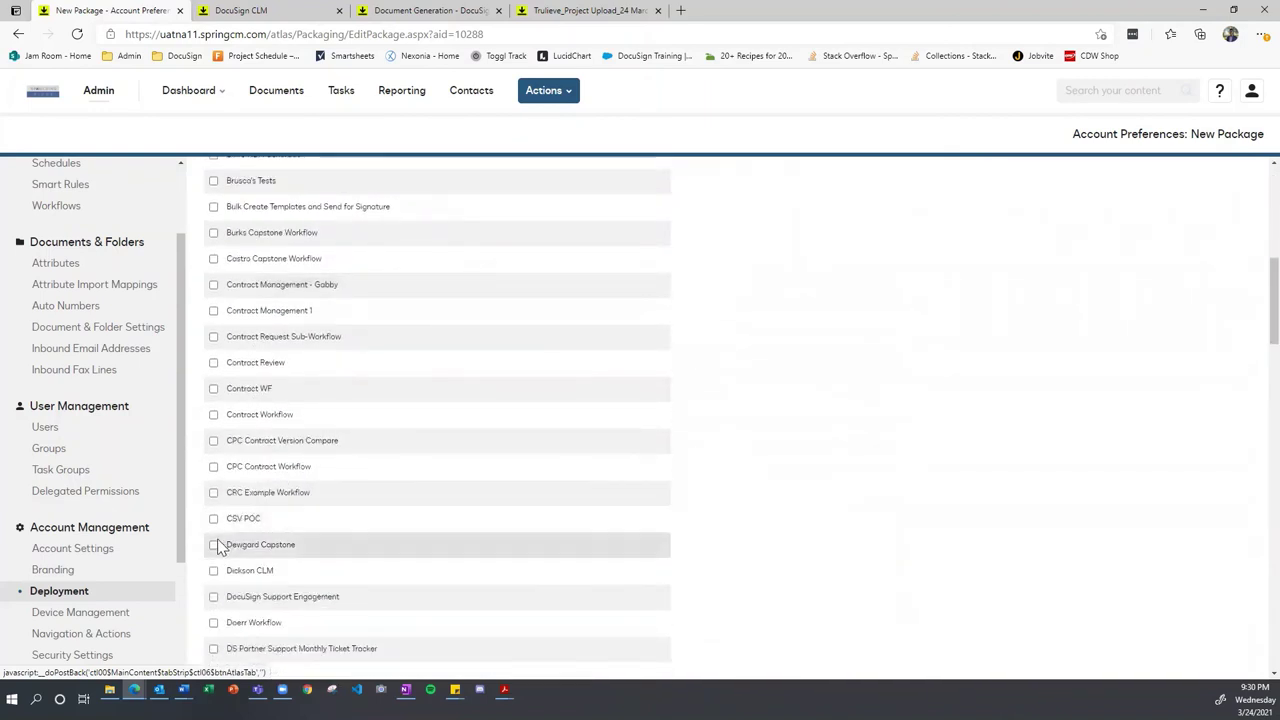
{"action": "scroll", "coordinate": [490, 403], "scroll_direction": "up", "scroll_amount": 3}
{"action": "scroll", "coordinate": [490, 403], "scroll_direction": "up", "scroll_amount": 2}
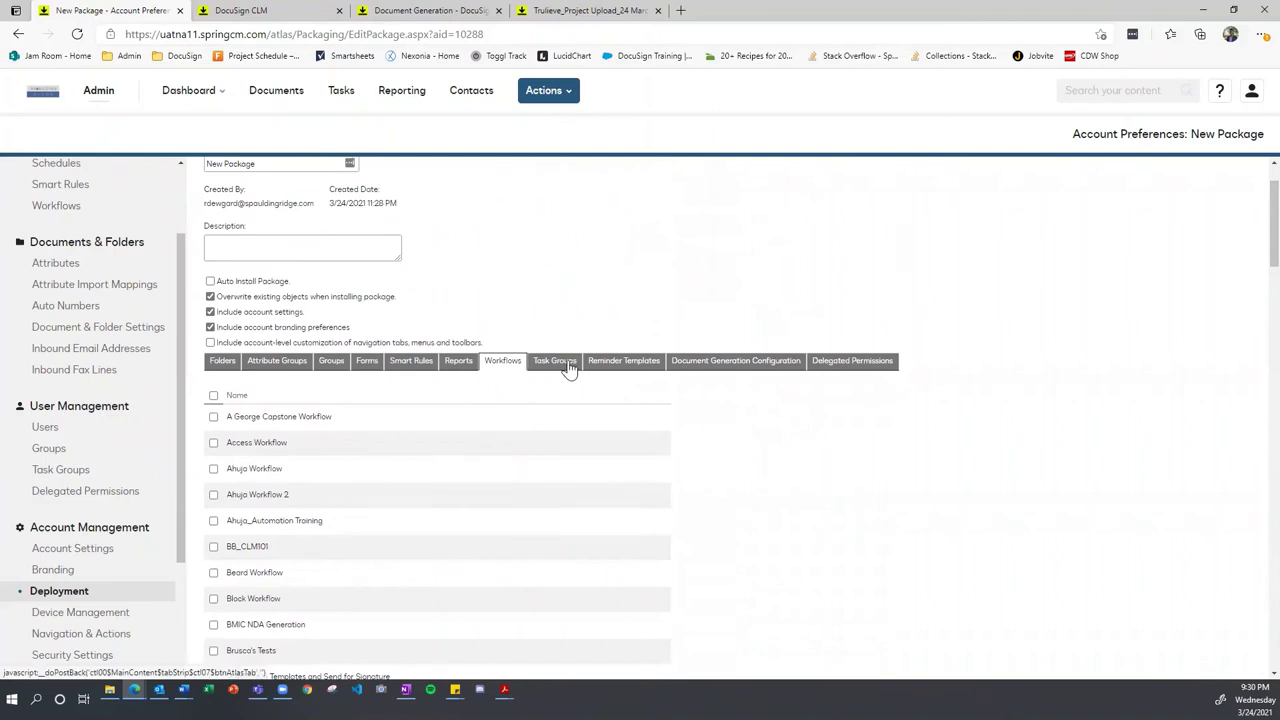
Step: Include the capstone Legal Team and Sales Manager Team task groups in the package
{"action": "left_click", "coordinate": [565, 364]}
{"action": "scroll", "coordinate": [340, 468], "scroll_direction": "down", "scroll_amount": 2}
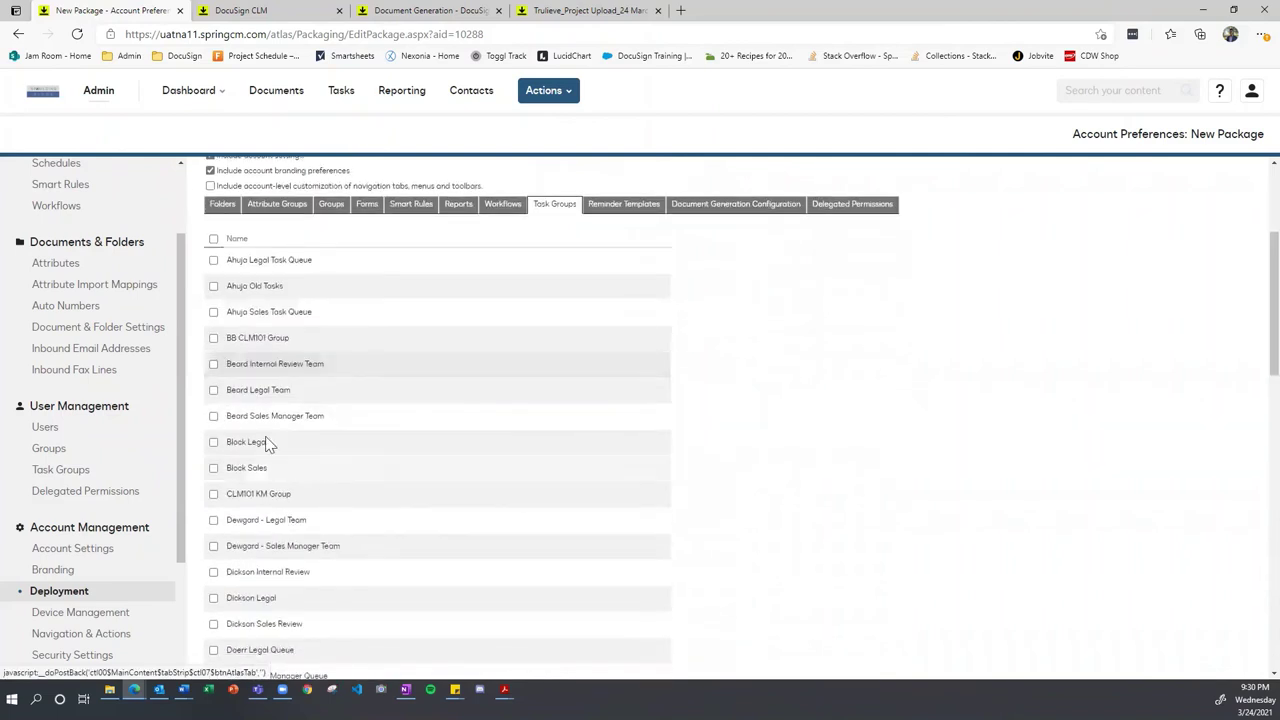
{"action": "scroll", "coordinate": [270, 565], "scroll_direction": "down", "scroll_amount": 1}
{"action": "left_click", "coordinate": [213, 467]}
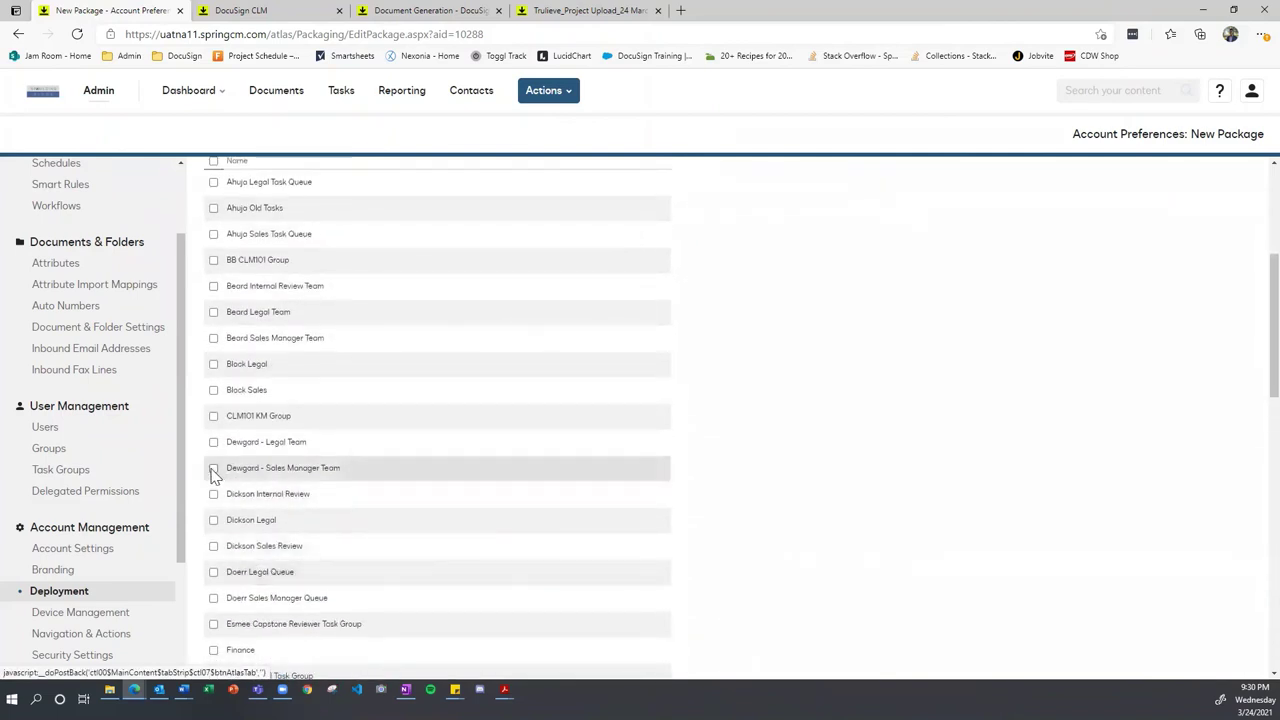
{"action": "left_click", "coordinate": [213, 442]}
{"action": "scroll", "coordinate": [405, 492], "scroll_direction": "up", "scroll_amount": 1}
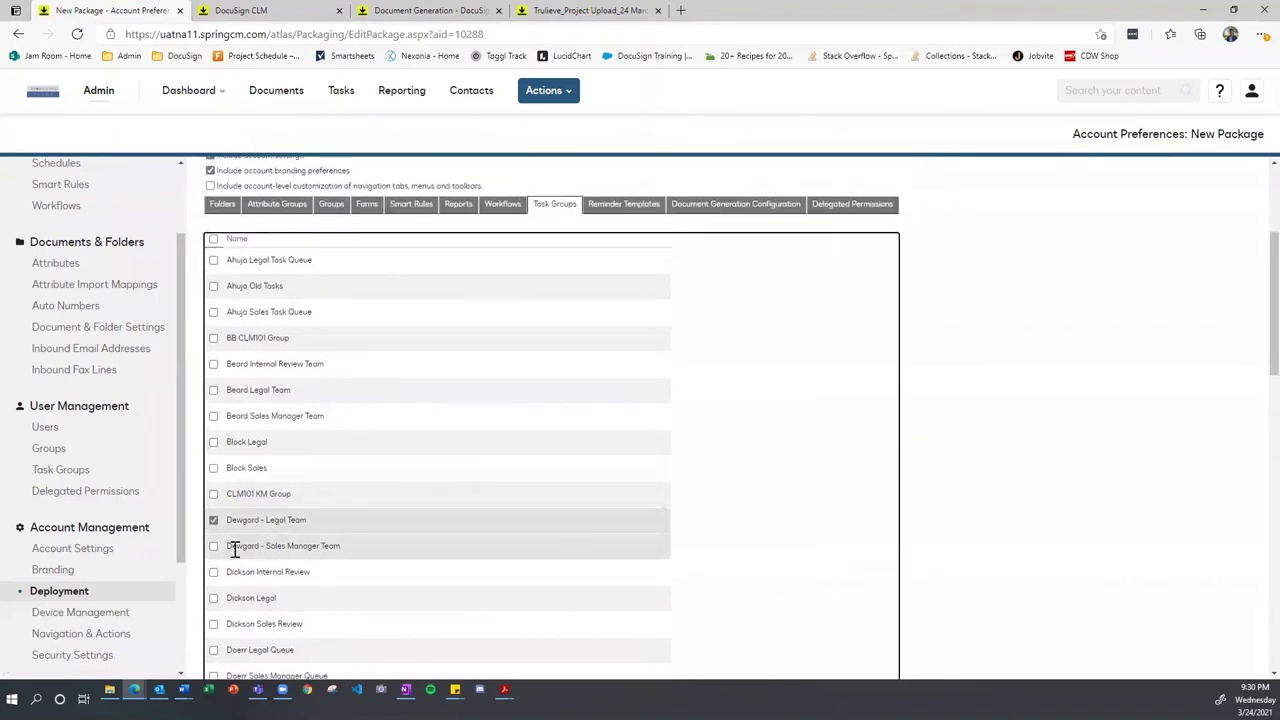
{"action": "left_click", "coordinate": [214, 547]}
{"action": "left_click", "coordinate": [214, 547]}
{"action": "scroll", "coordinate": [588, 411], "scroll_direction": "up", "scroll_amount": 1}
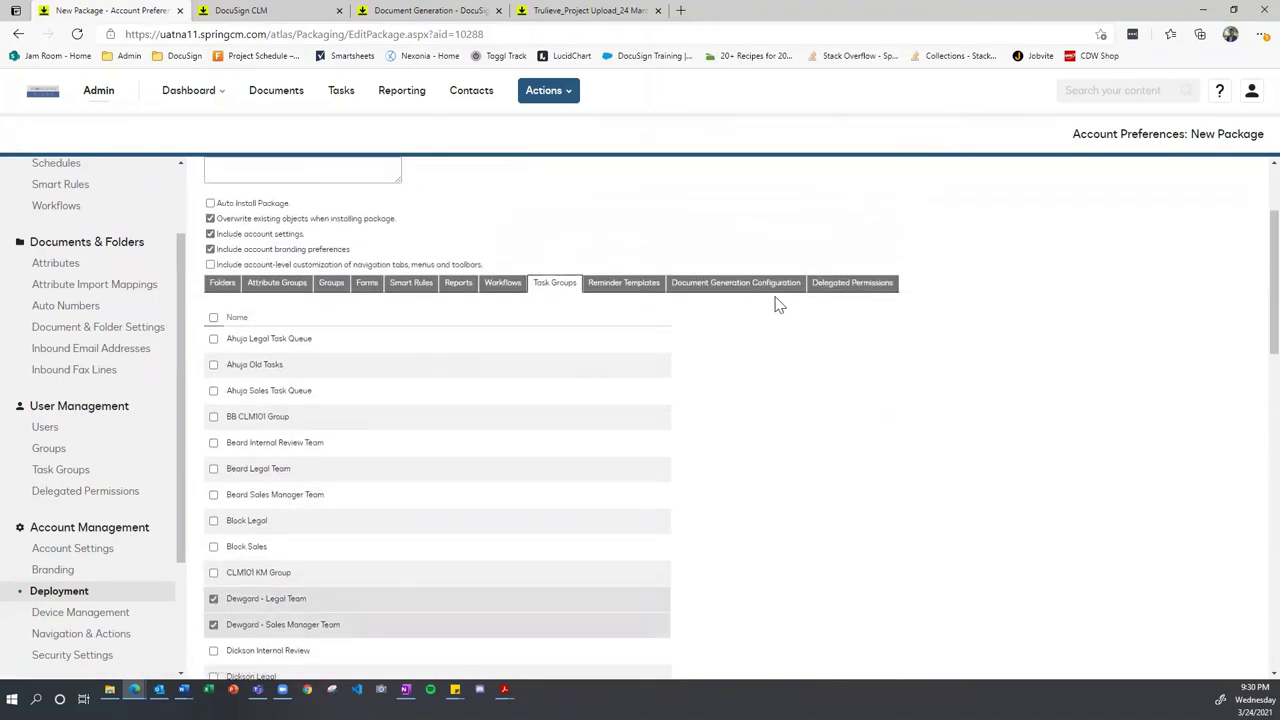
Step: Review the rest of the task group list and the package's export settings and storage location
{"action": "left_click", "coordinate": [745, 330]}
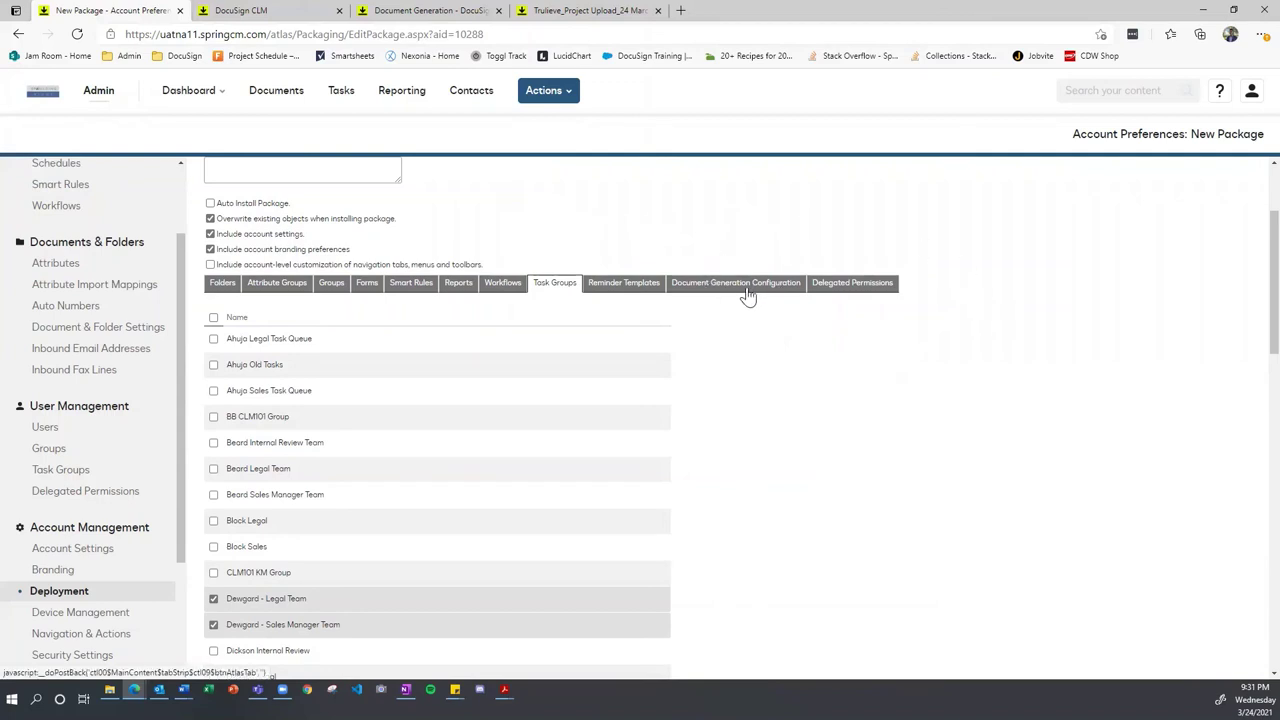
{"action": "scroll", "coordinate": [930, 313], "scroll_direction": "down", "scroll_amount": 1}
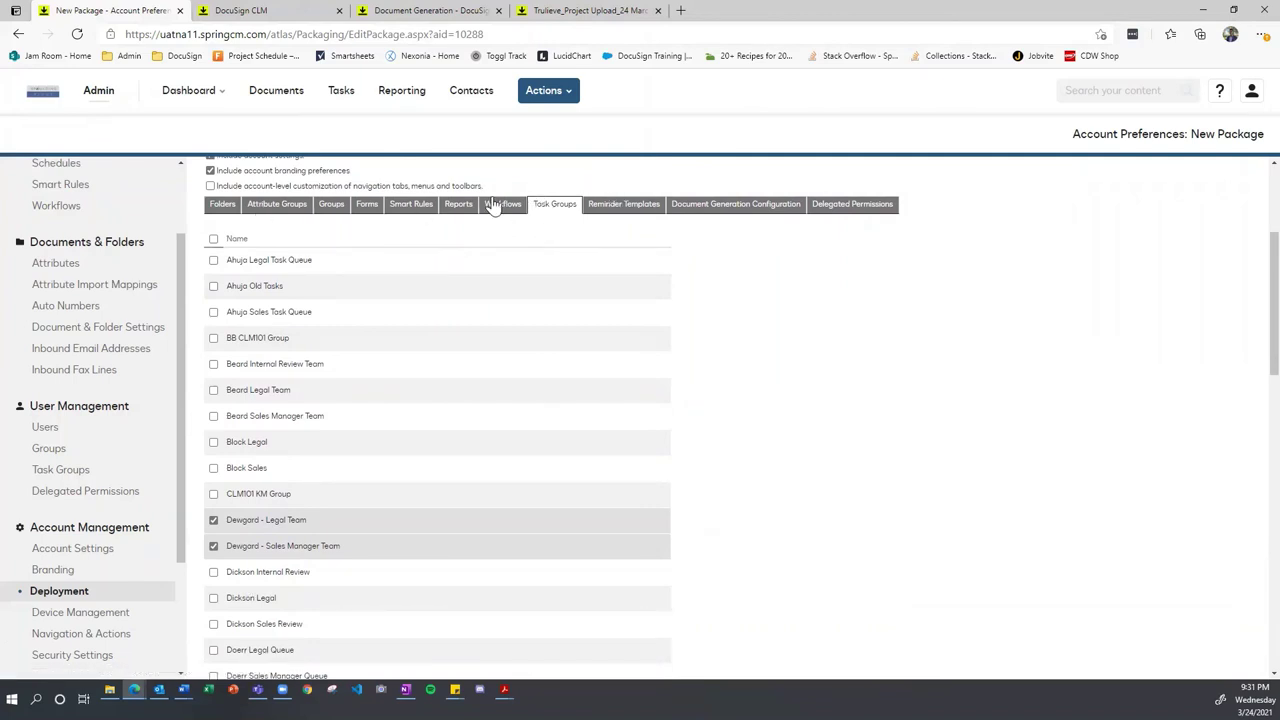
{"action": "scroll", "coordinate": [516, 250], "scroll_direction": "down", "scroll_amount": 4}
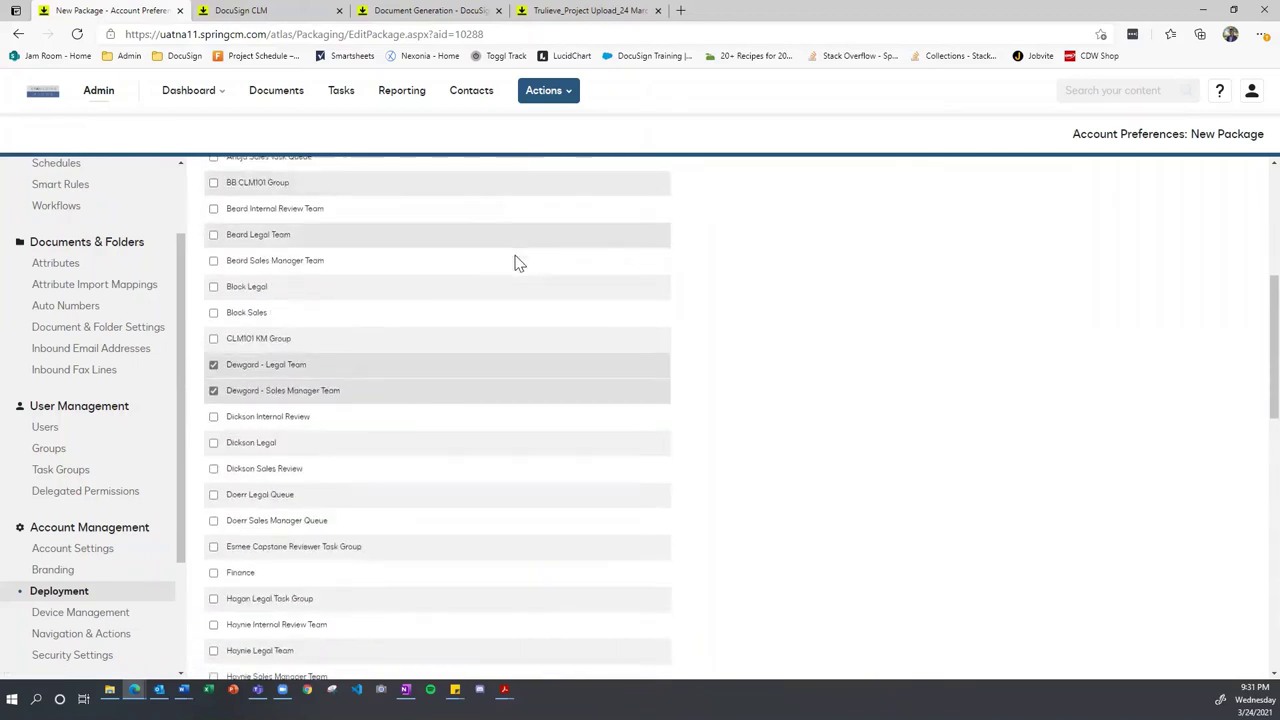
{"action": "scroll", "coordinate": [516, 262], "scroll_direction": "down", "scroll_amount": 10}
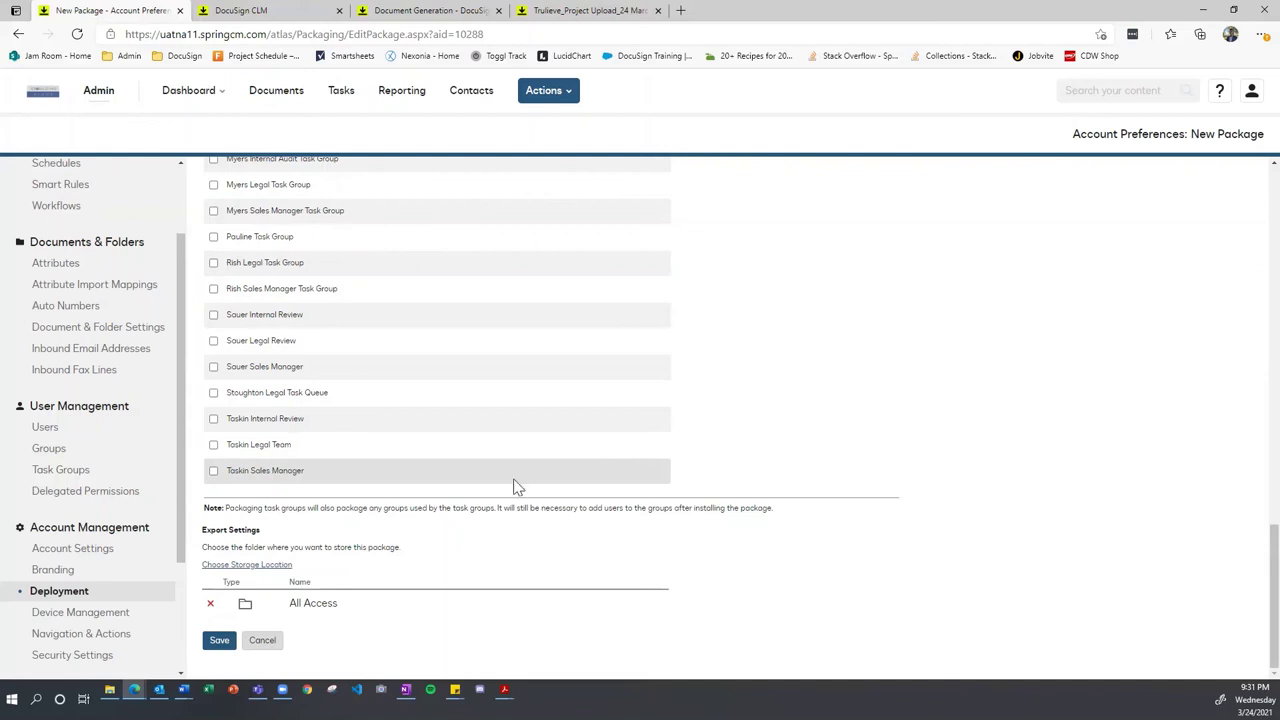
{"action": "left_click", "coordinate": [238, 9]}
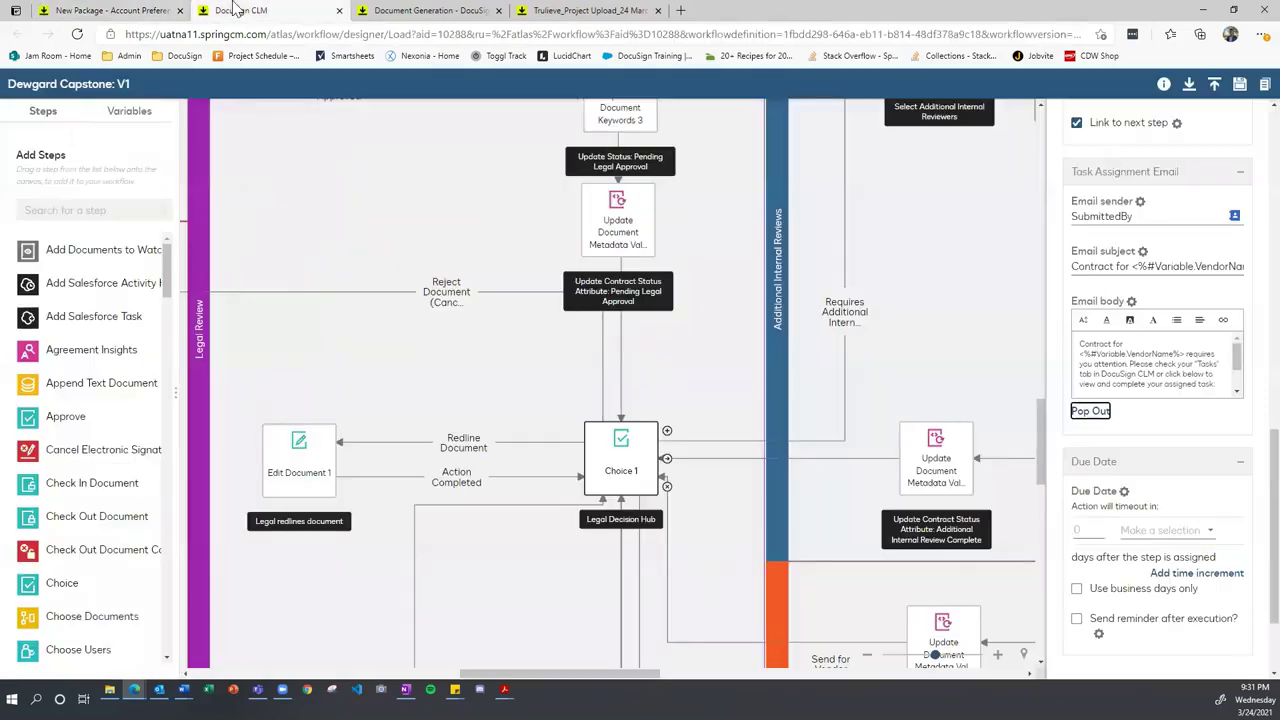
{"action": "left_click", "coordinate": [143, 9]}
{"action": "left_click", "coordinate": [460, 12]}
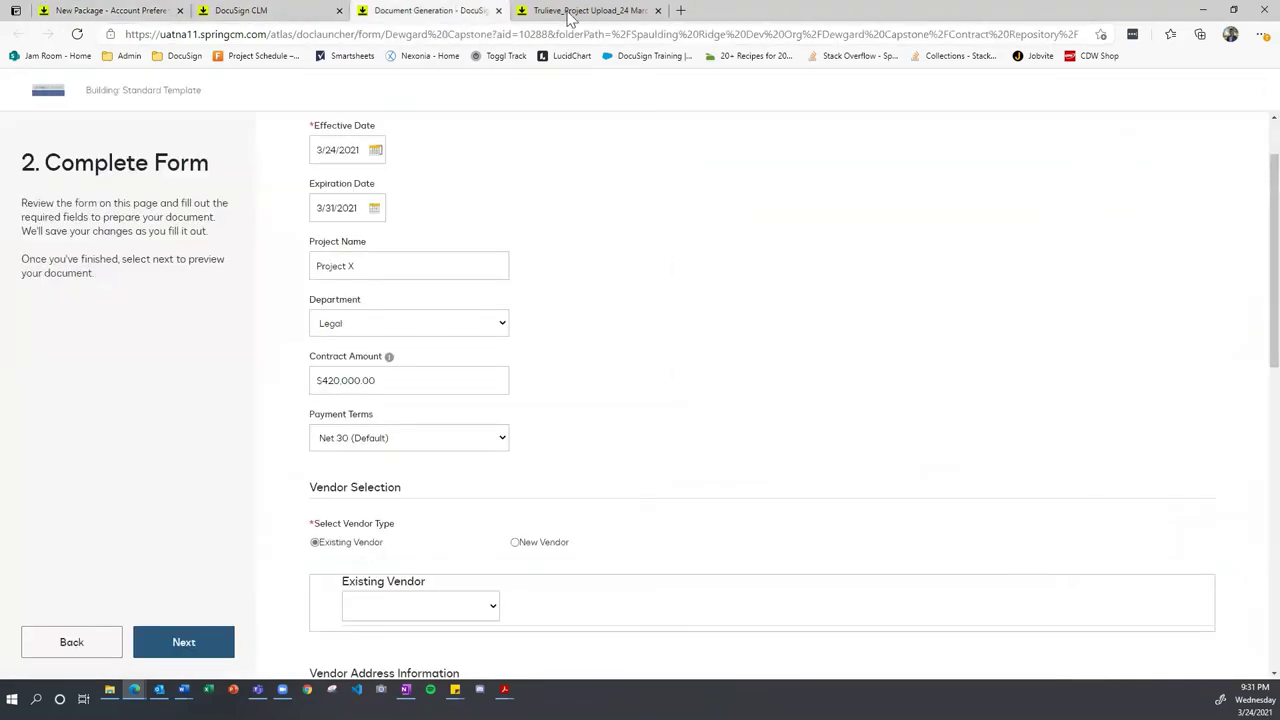
{"action": "left_click", "coordinate": [600, 12]}
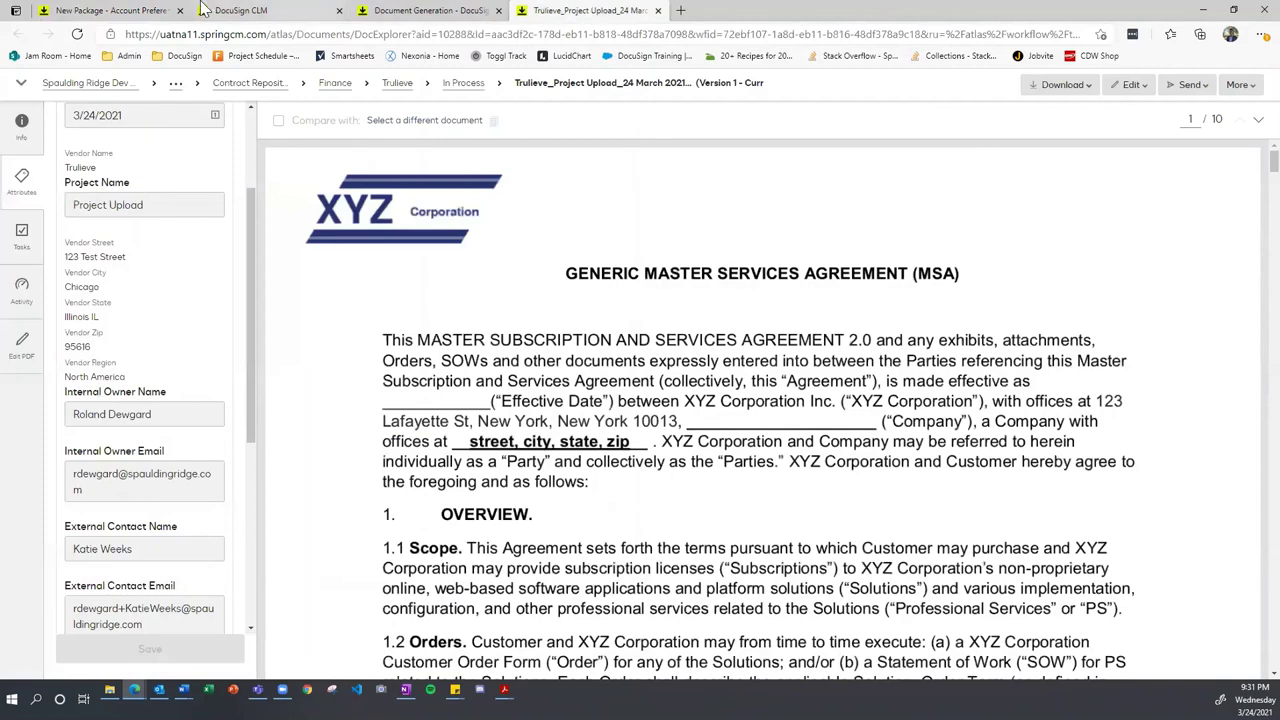
{"action": "left_click", "coordinate": [135, 10]}
{"action": "left_click", "coordinate": [228, 10]}
{"action": "left_click", "coordinate": [370, 10]}
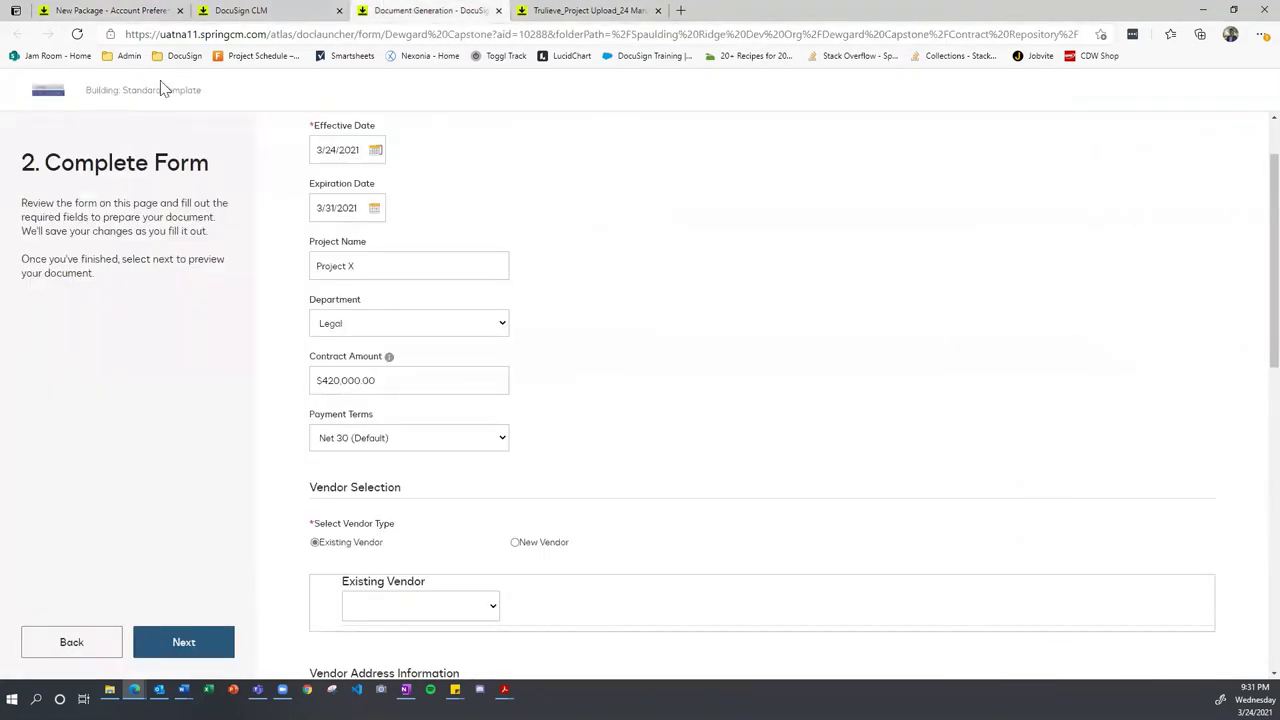
Step: Open DocuSign CLM's documents in a new browser tab and browse the All Access folder under Users for stored packages
{"action": "left_click", "coordinate": [680, 11]}
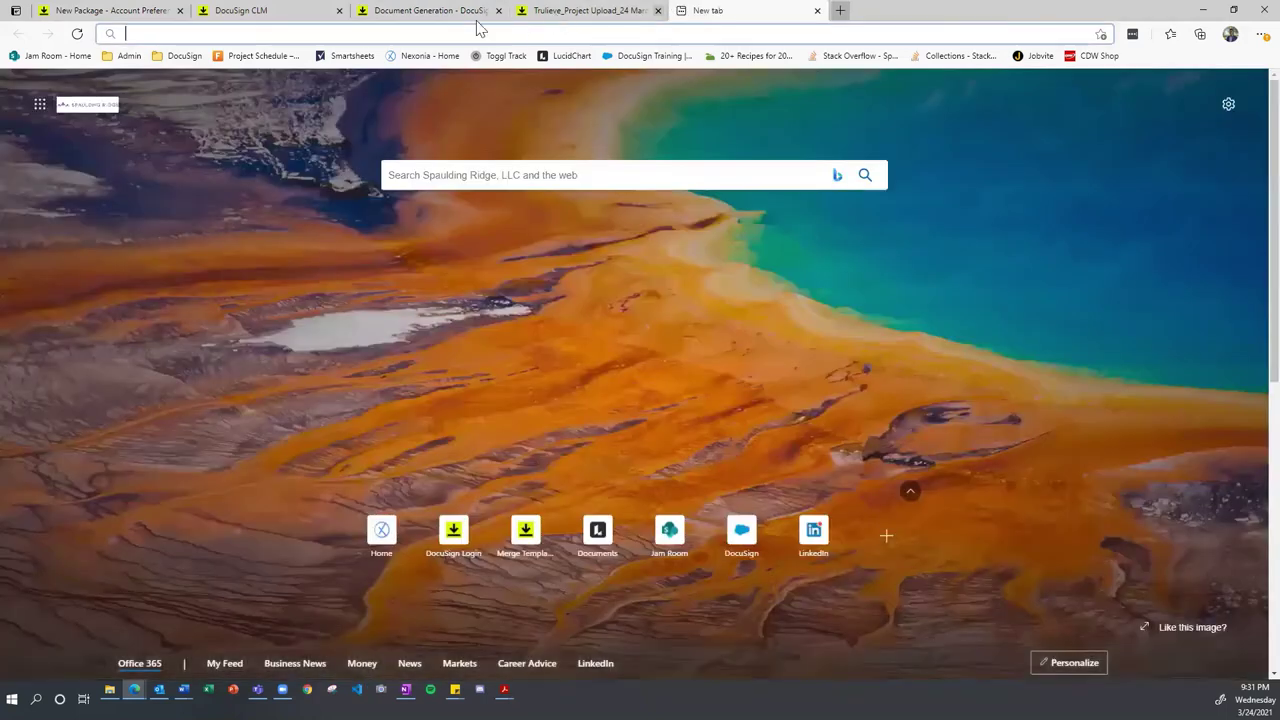
{"action": "left_click", "coordinate": [184, 55]}
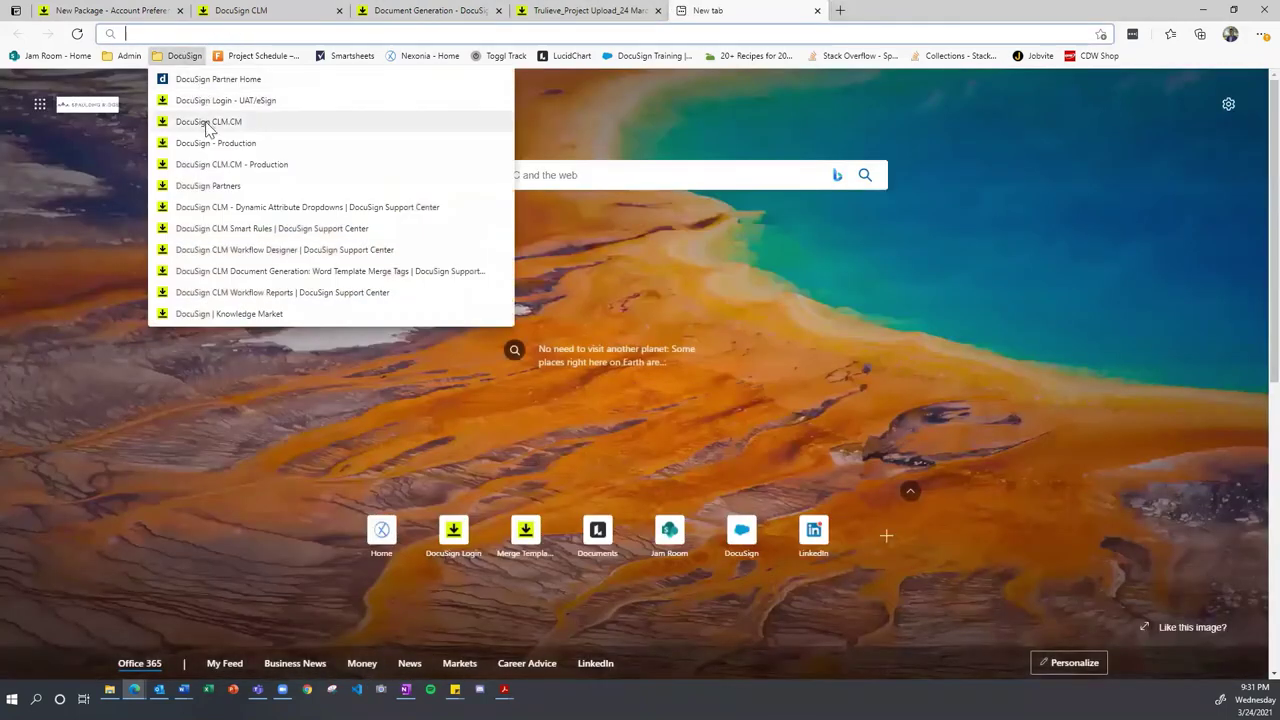
{"action": "left_click", "coordinate": [205, 121]}
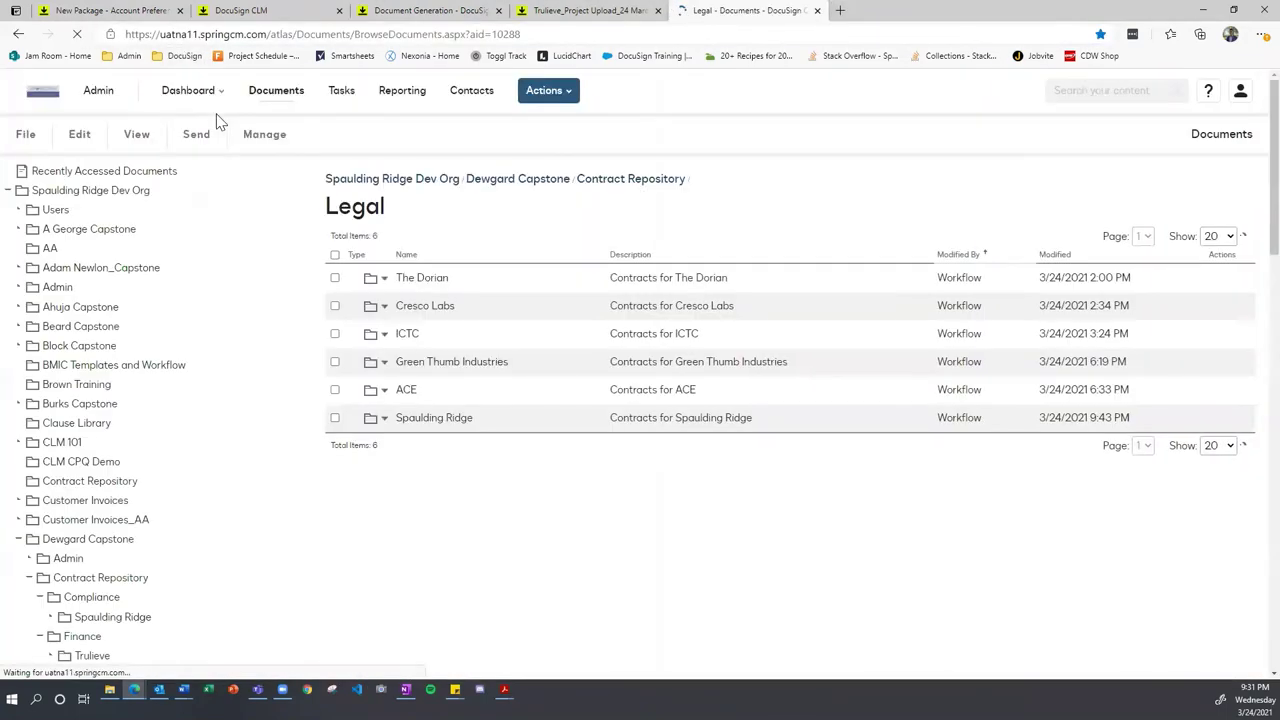
{"action": "left_click", "coordinate": [58, 207]}
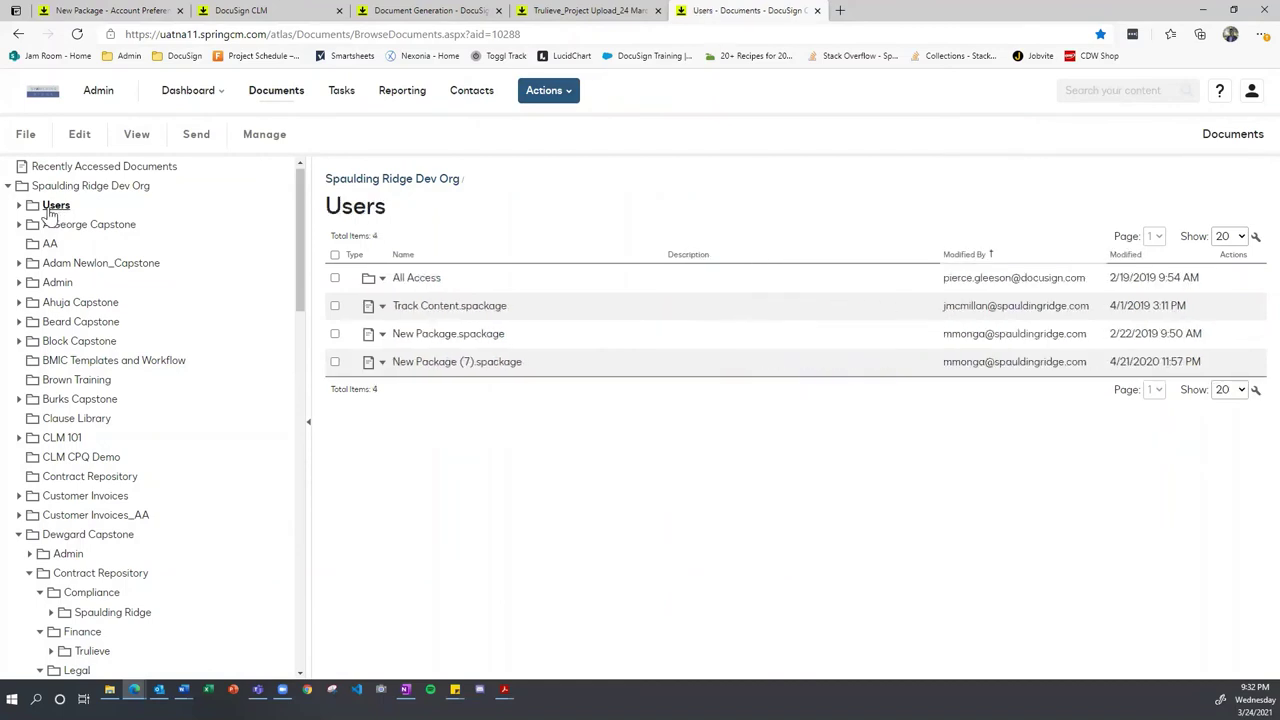
{"action": "left_click", "coordinate": [405, 287]}
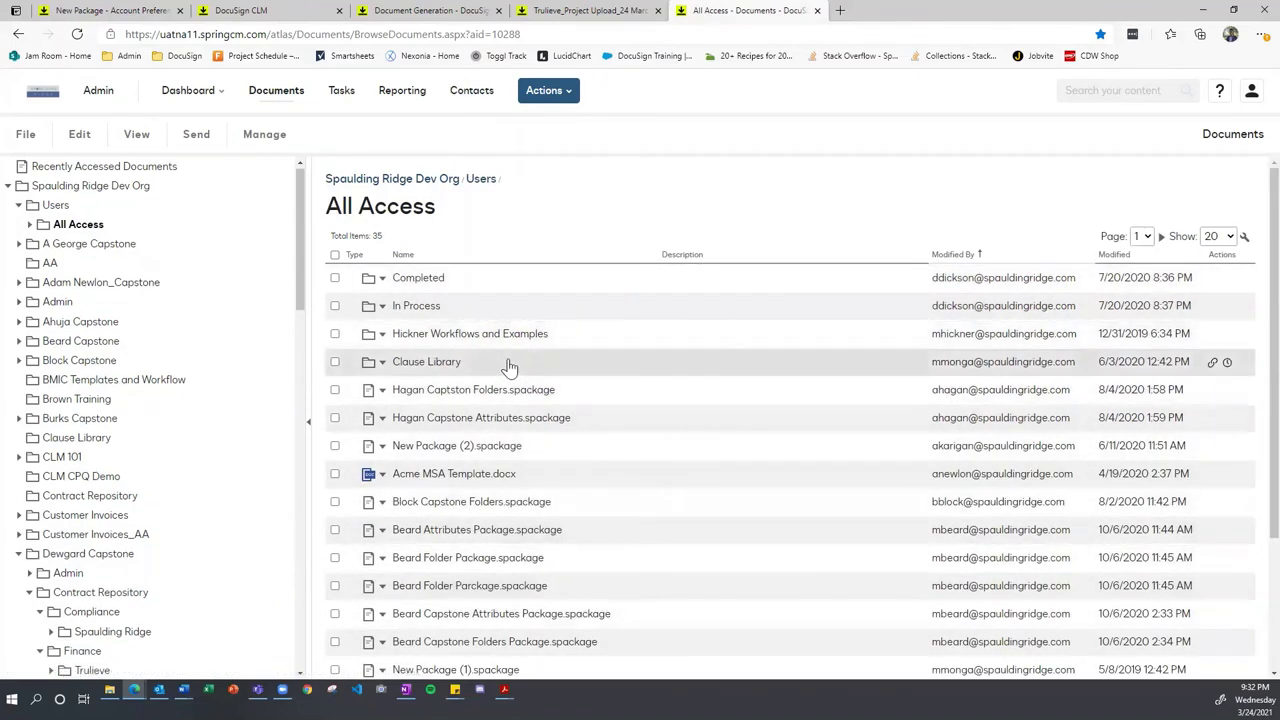
{"action": "scroll", "coordinate": [528, 620], "scroll_direction": "down", "scroll_amount": 1}
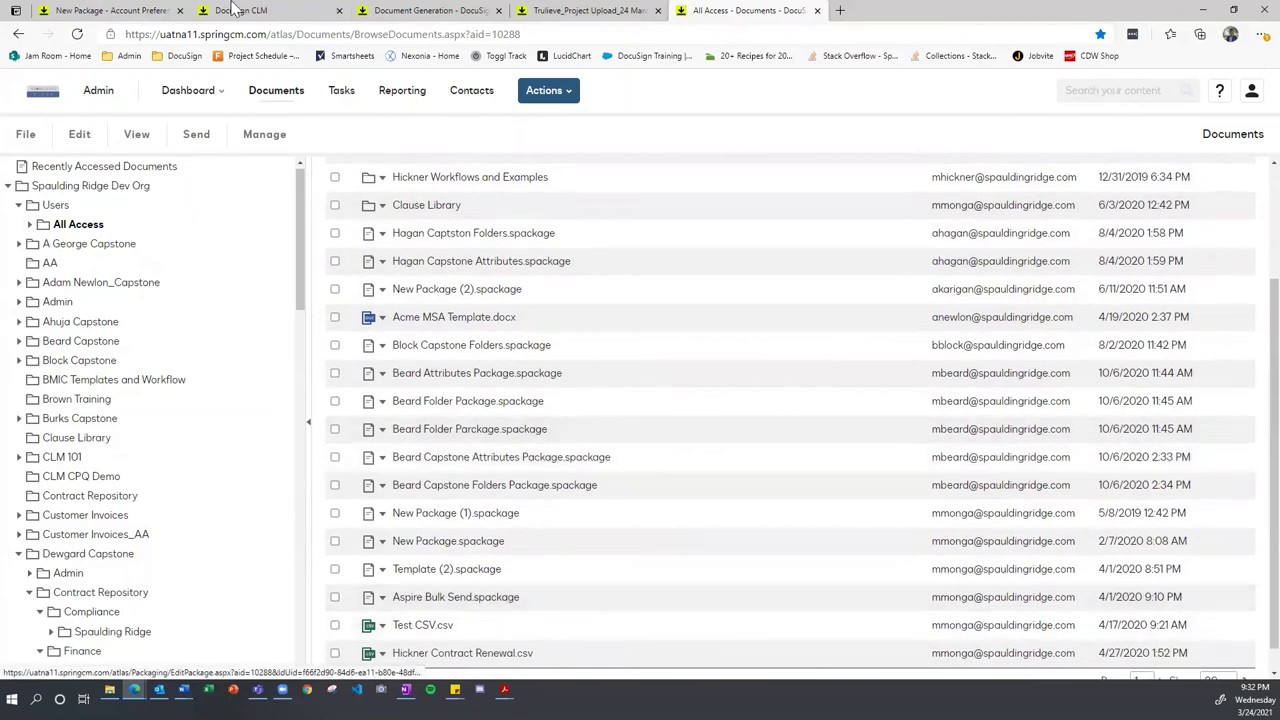
Step: Compare the package's storage location with the All Access folder and try to download Block Capstone Folders.spackage from it
{"action": "left_click", "coordinate": [113, 10]}
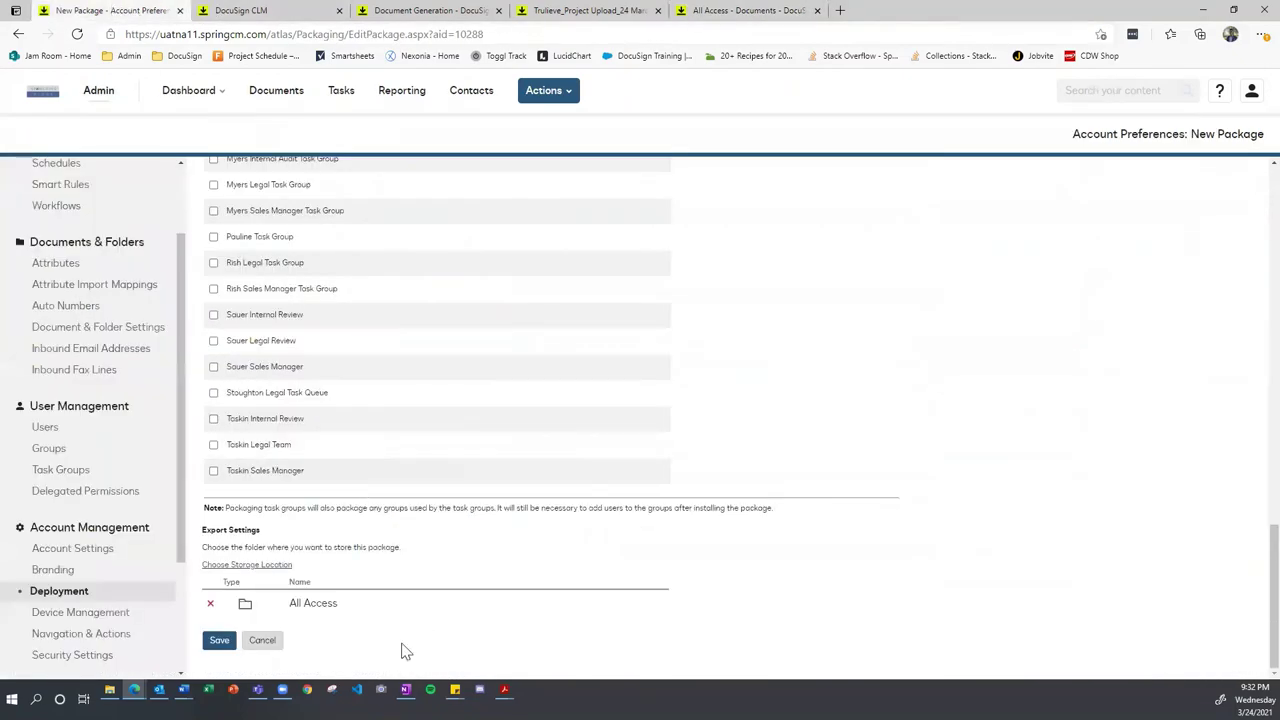
{"action": "left_click", "coordinate": [745, 9]}
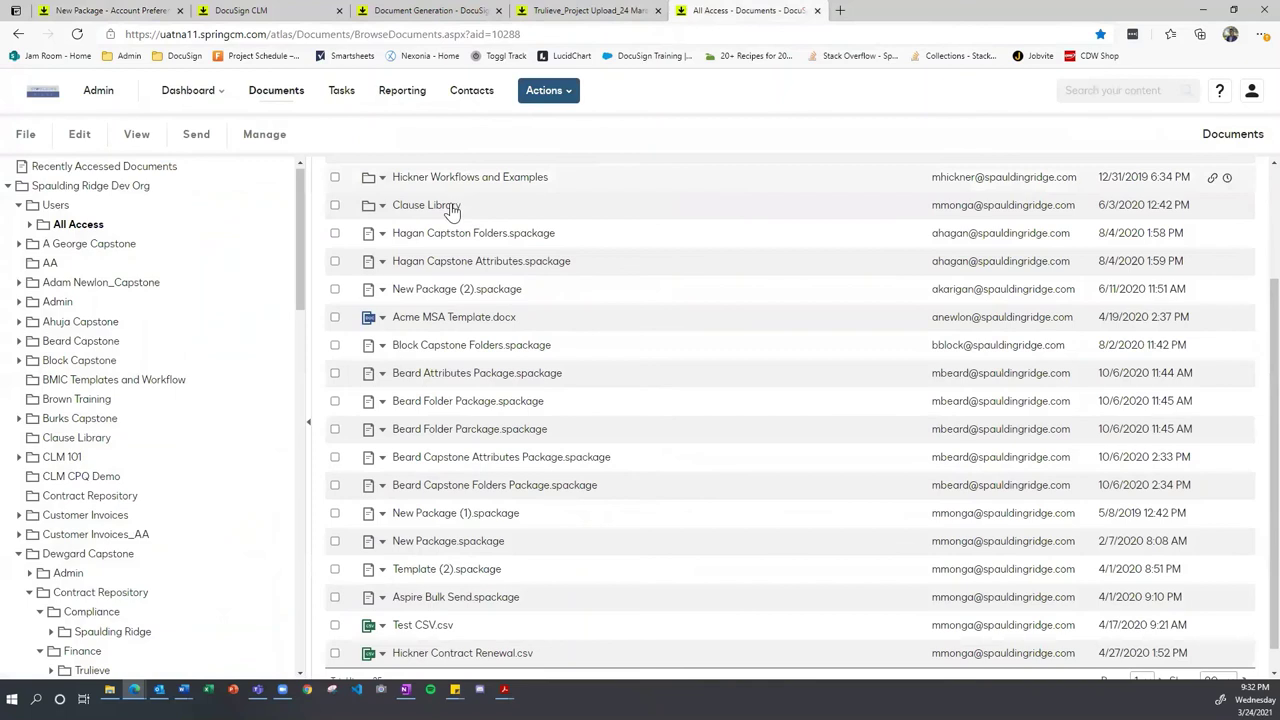
{"action": "left_click", "coordinate": [382, 350]}
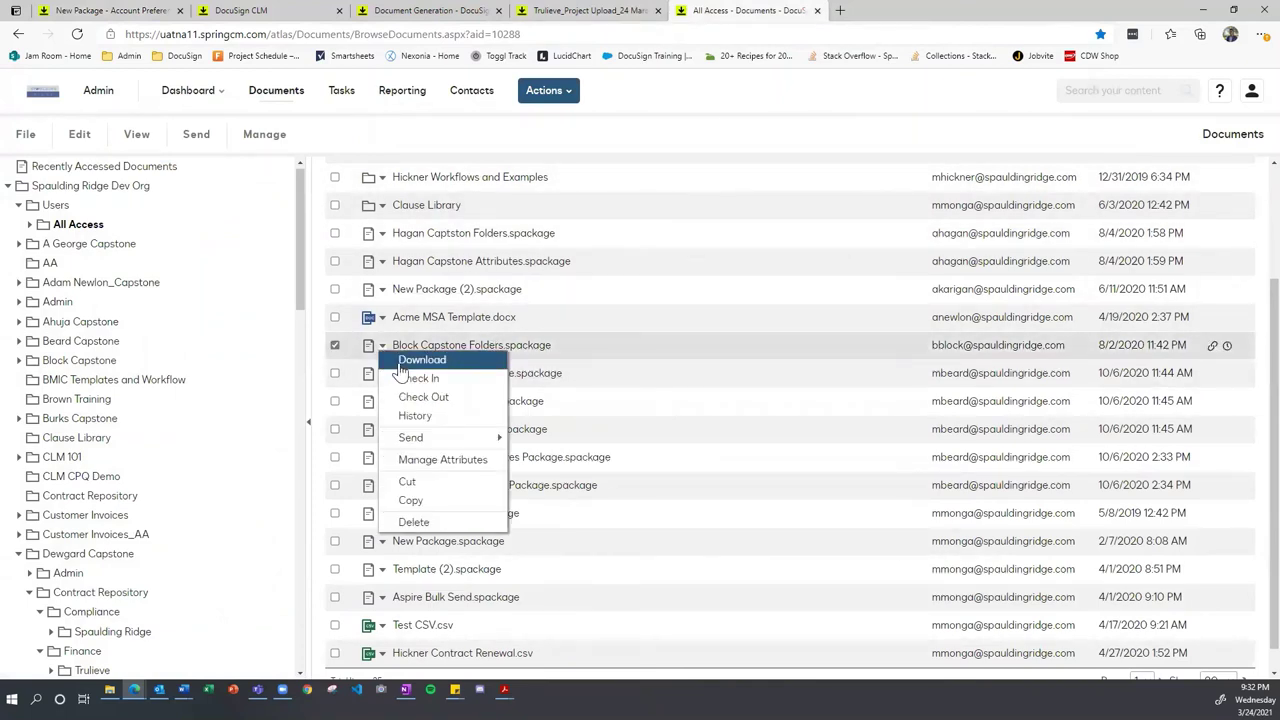
{"action": "left_click", "coordinate": [401, 362]}
Step: Leave the package without saving and open the document generation forms list in the admin area
{"action": "left_click", "coordinate": [105, 10]}
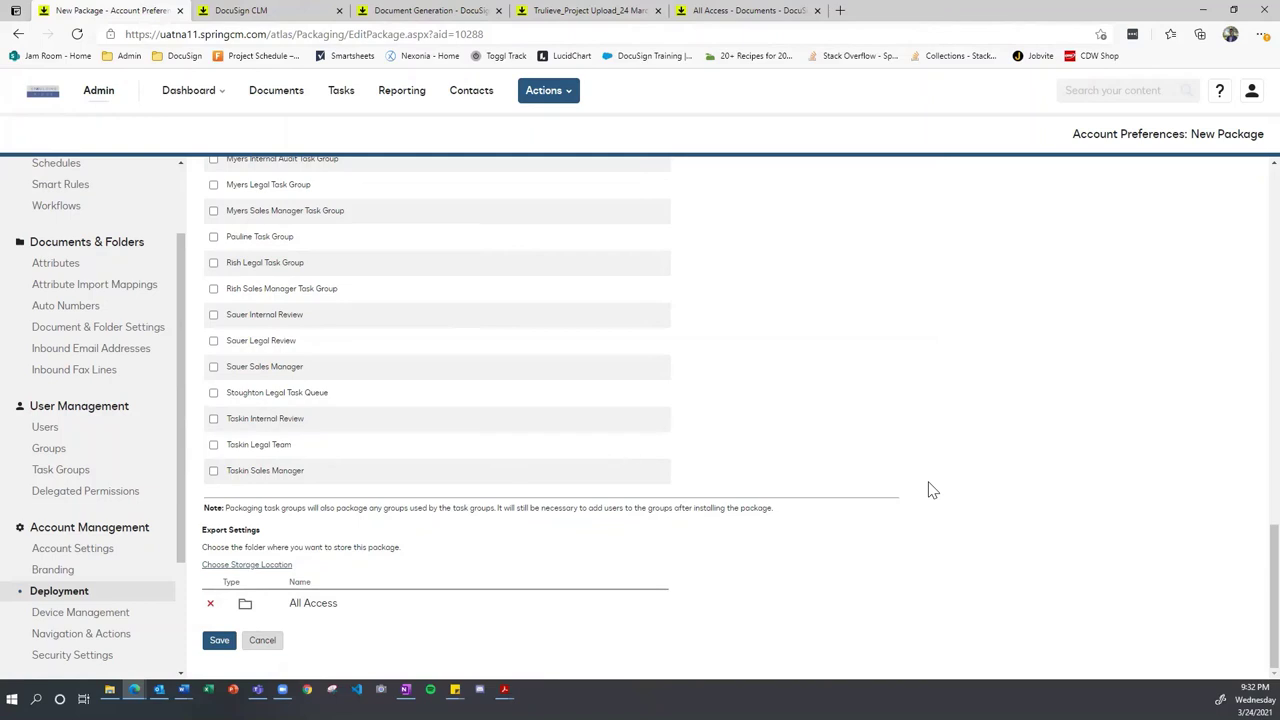
{"action": "scroll", "coordinate": [674, 317], "scroll_direction": "up", "scroll_amount": 10}
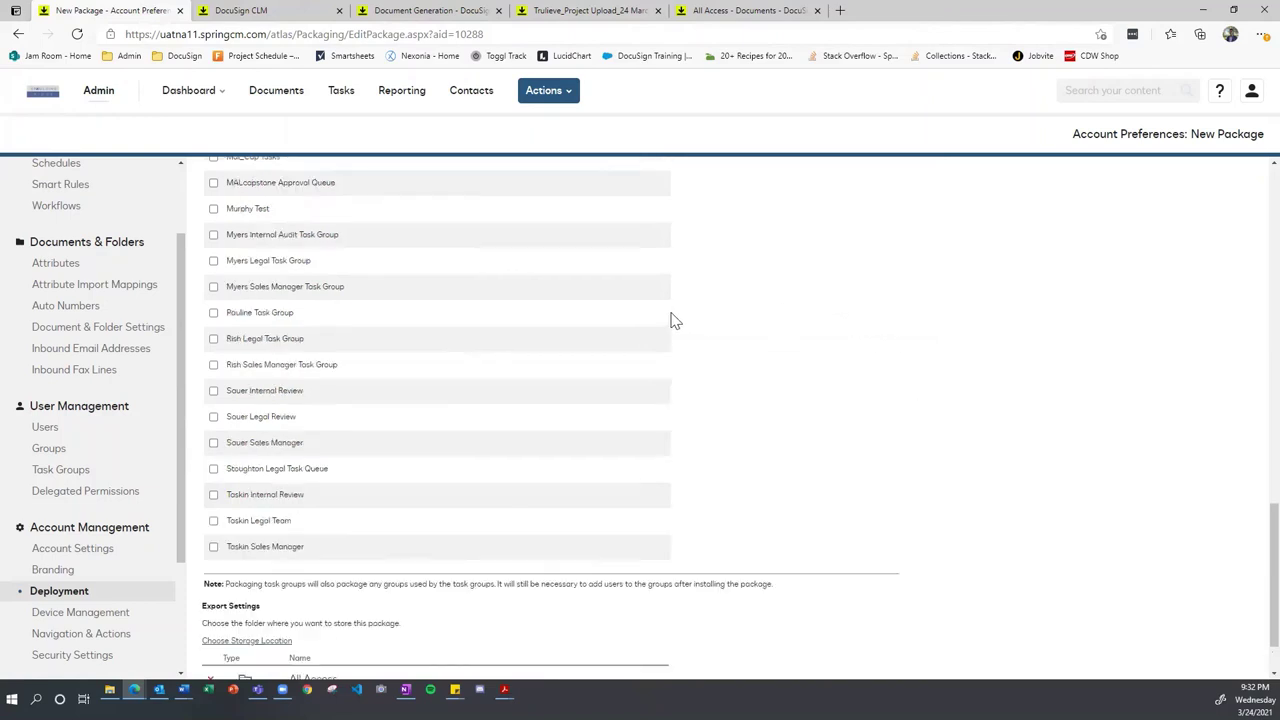
{"action": "scroll", "coordinate": [640, 319], "scroll_direction": "up", "scroll_amount": 5}
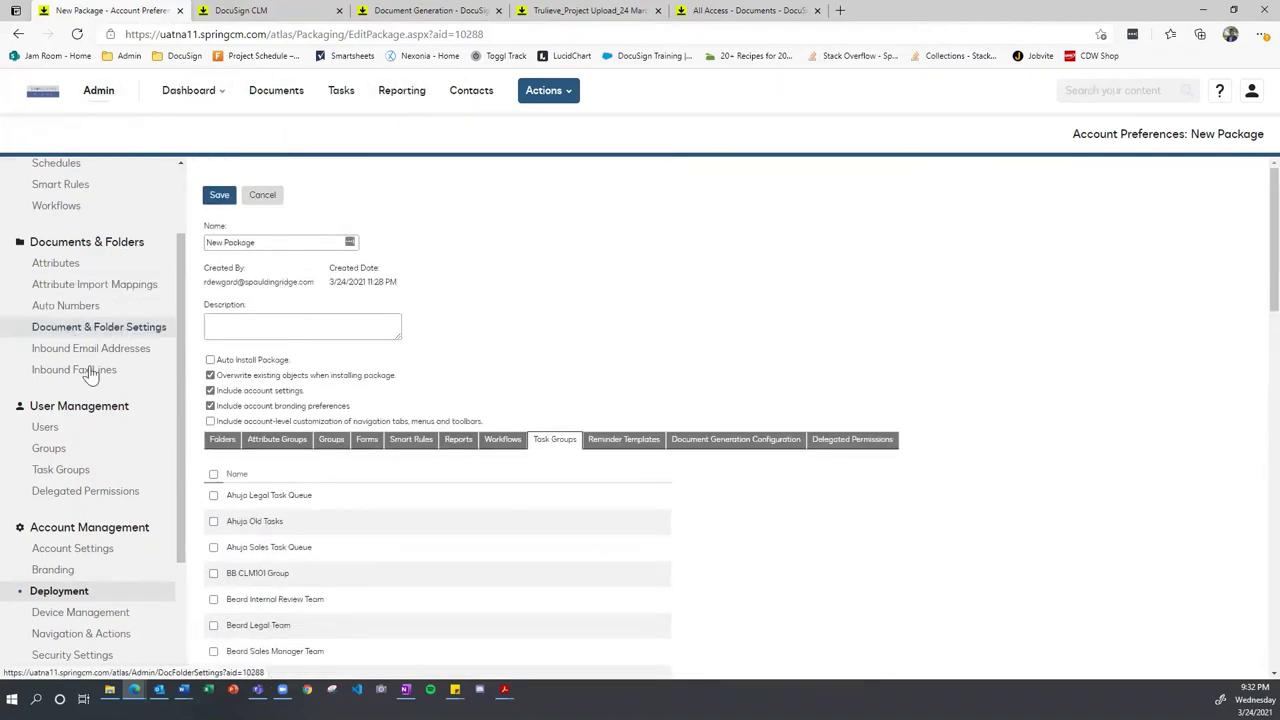
{"action": "scroll", "coordinate": [100, 351], "scroll_direction": "up", "scroll_amount": 2}
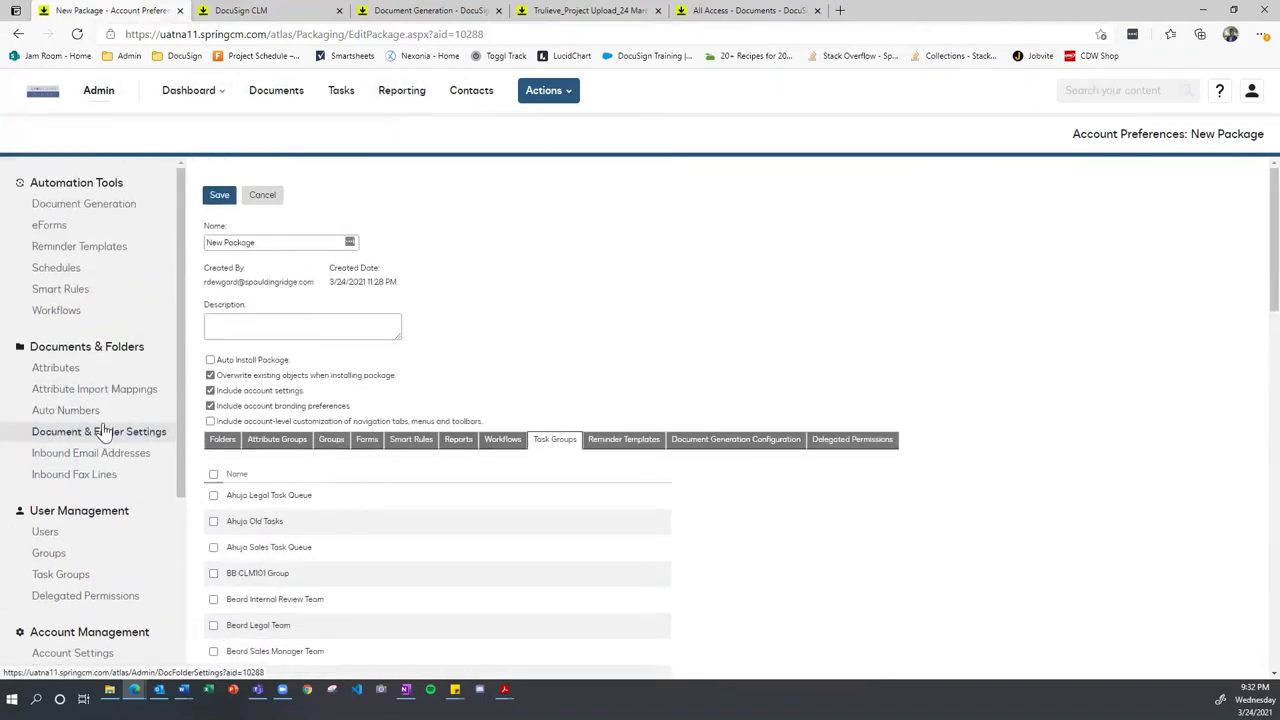
{"action": "left_click", "coordinate": [75, 208]}
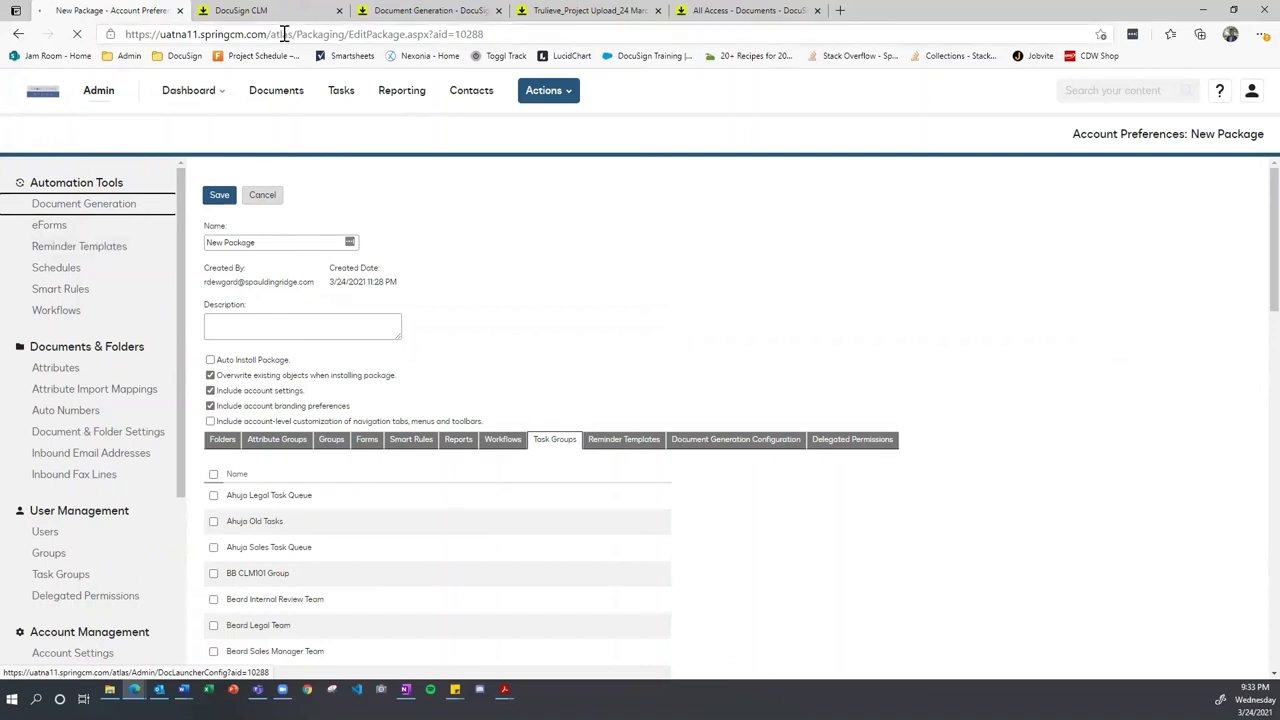
{"action": "left_click", "coordinate": [63, 203]}
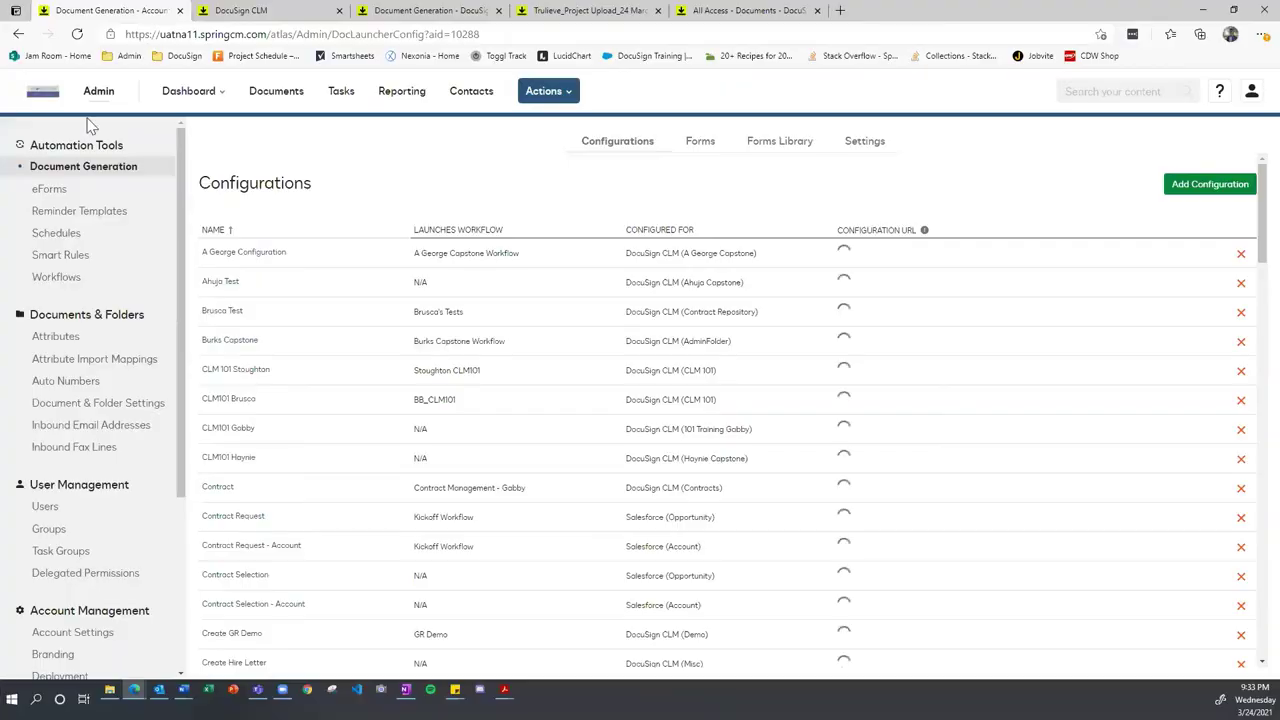
{"action": "left_click", "coordinate": [527, 104]}
{"action": "left_click", "coordinate": [697, 143]}
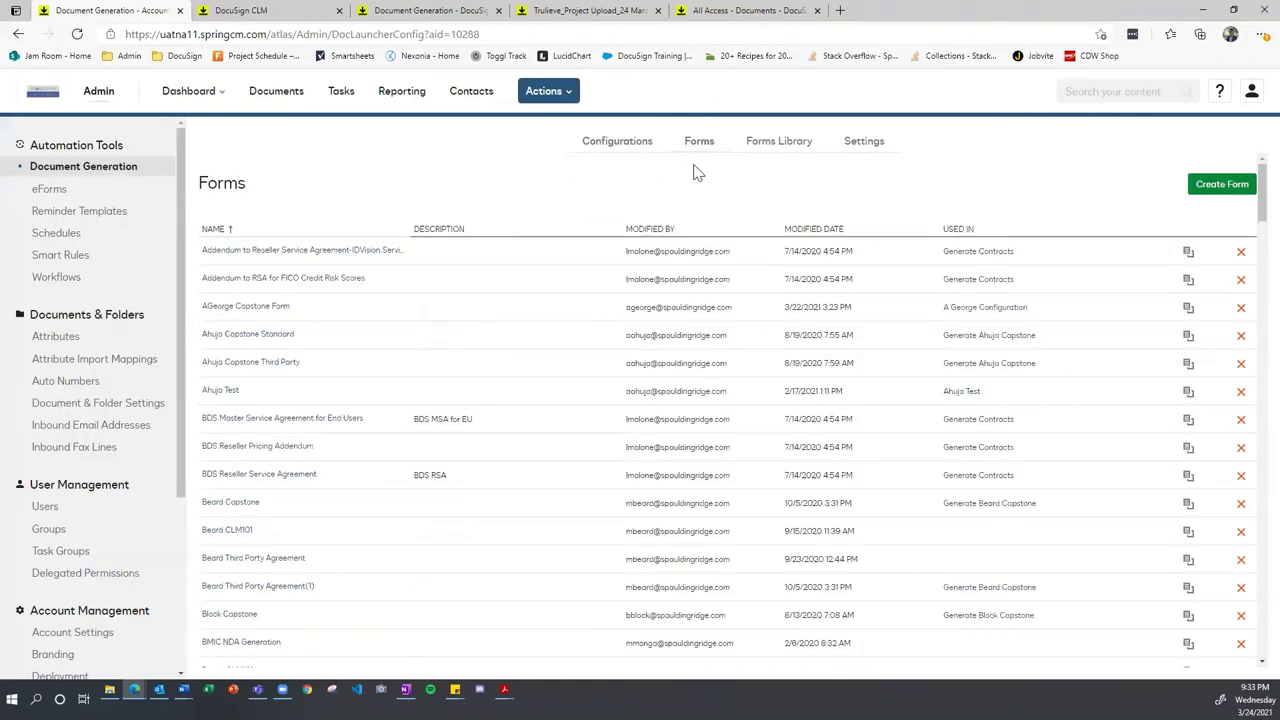
Step: Examine the list of document generation configurations, the workflows they launch and where they are configured
{"action": "left_click", "coordinate": [623, 142]}
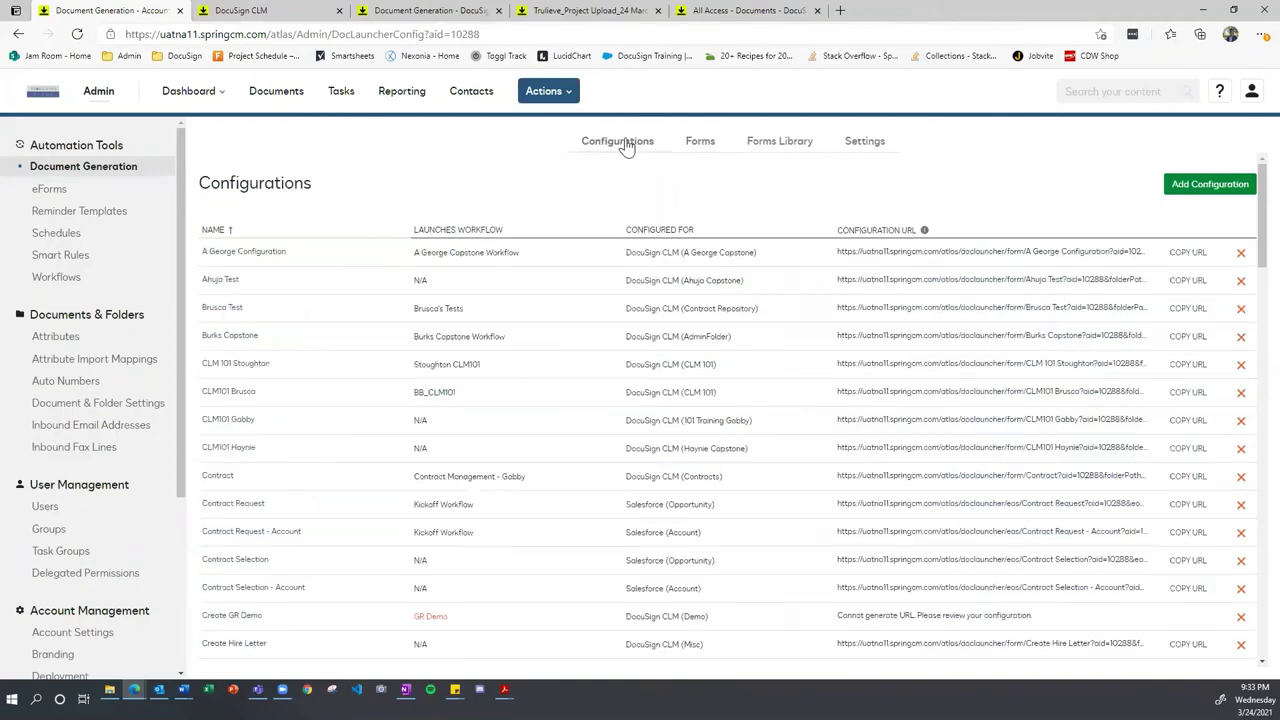
{"action": "scroll", "coordinate": [357, 366], "scroll_direction": "down", "scroll_amount": 2}
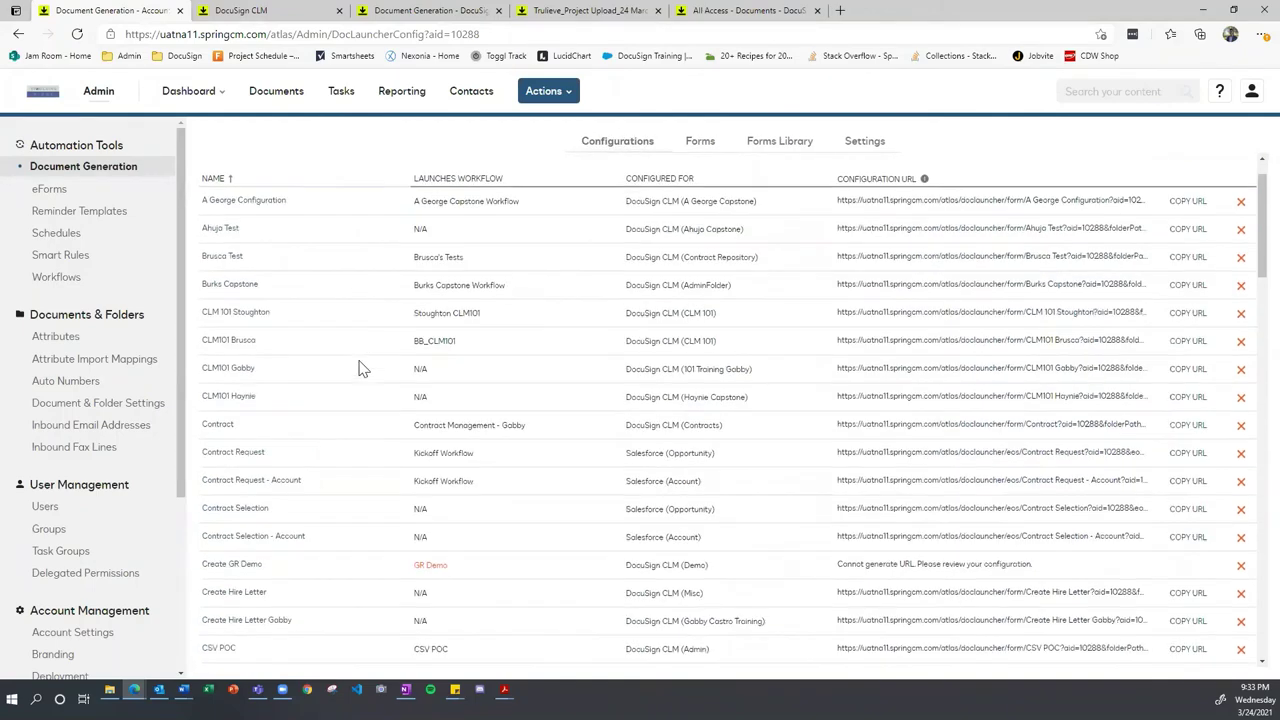
{"action": "scroll", "coordinate": [357, 366], "scroll_direction": "down", "scroll_amount": 2}
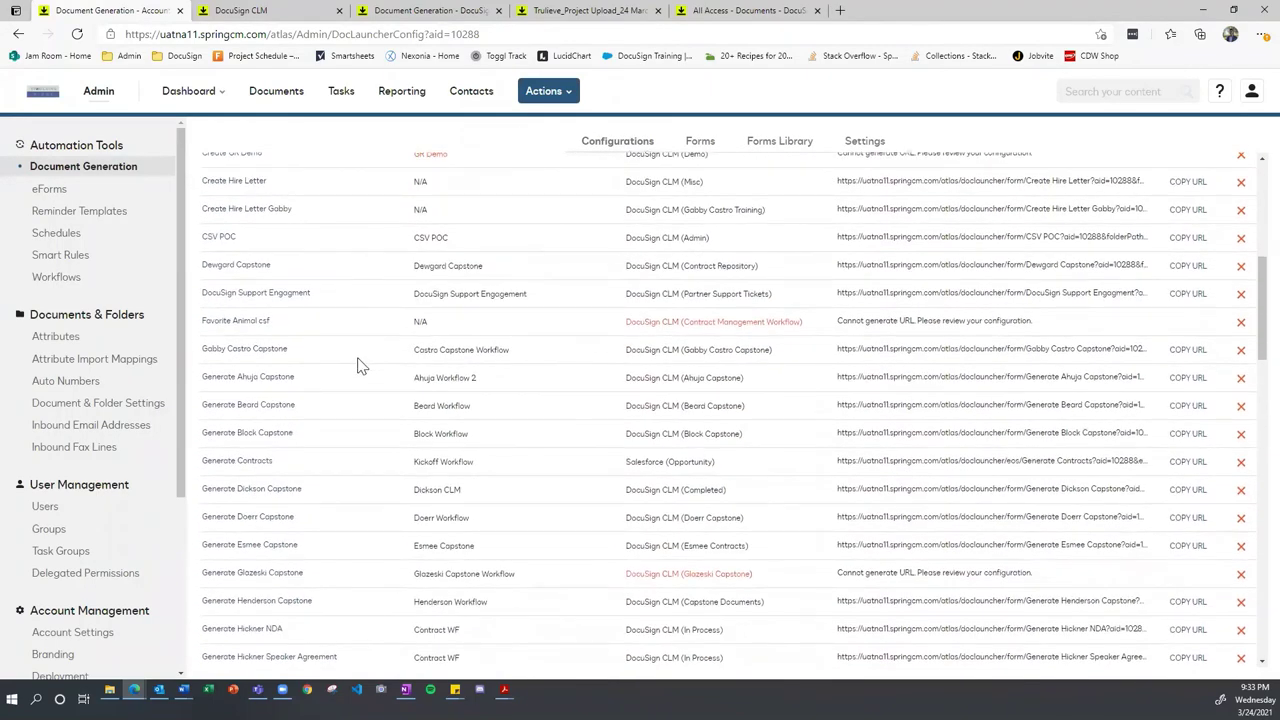
{"action": "scroll", "coordinate": [345, 530], "scroll_direction": "down", "scroll_amount": 6}
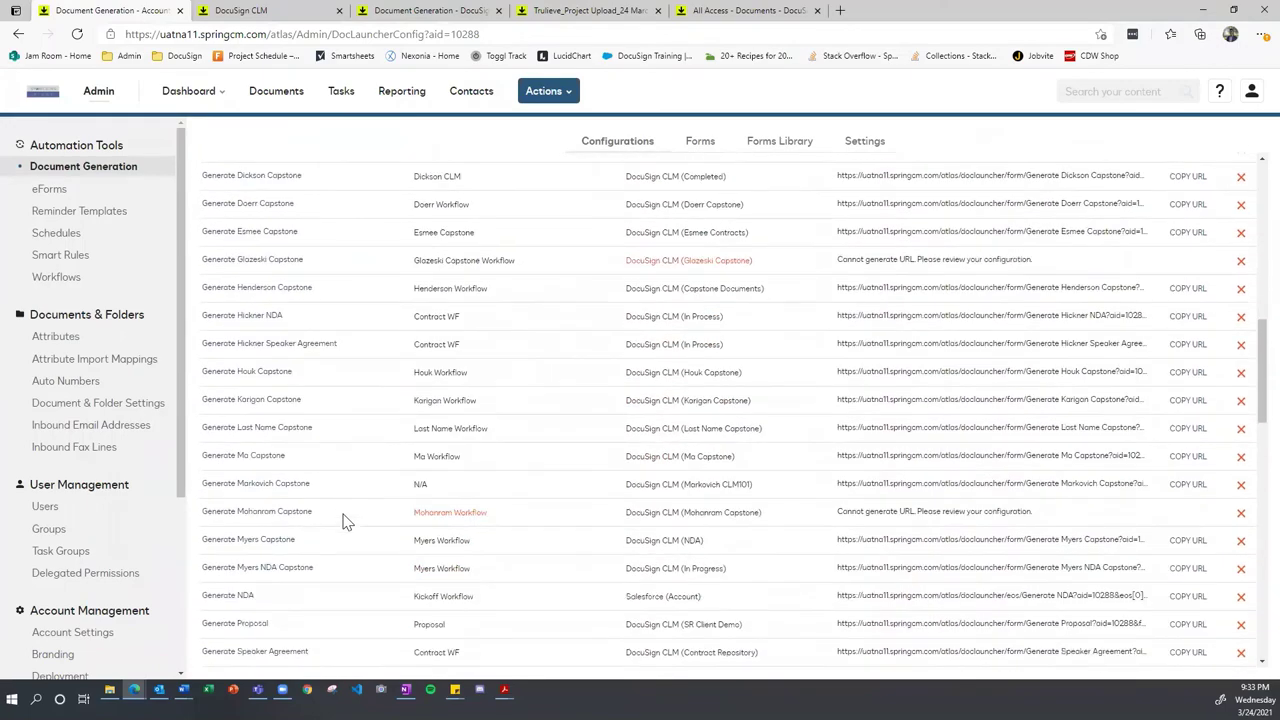
{"action": "scroll", "coordinate": [345, 521], "scroll_direction": "down", "scroll_amount": 7}
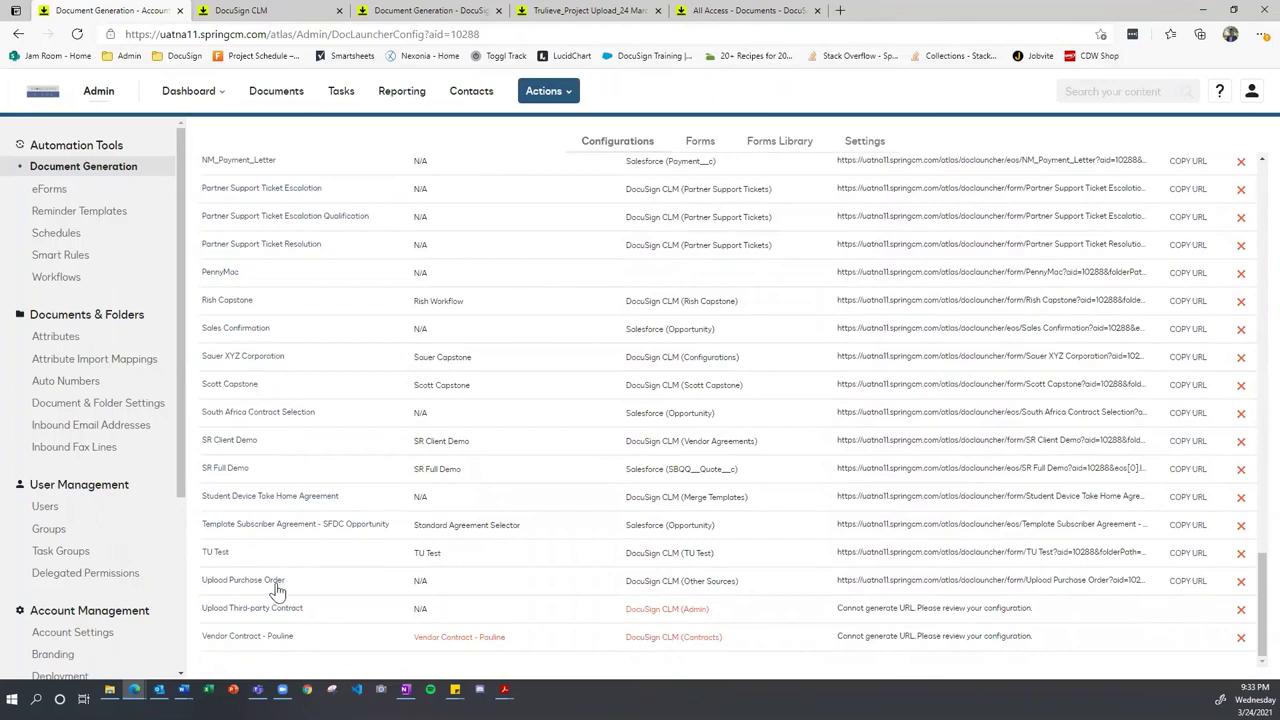
{"action": "scroll", "coordinate": [277, 590], "scroll_direction": "up", "scroll_amount": 14}
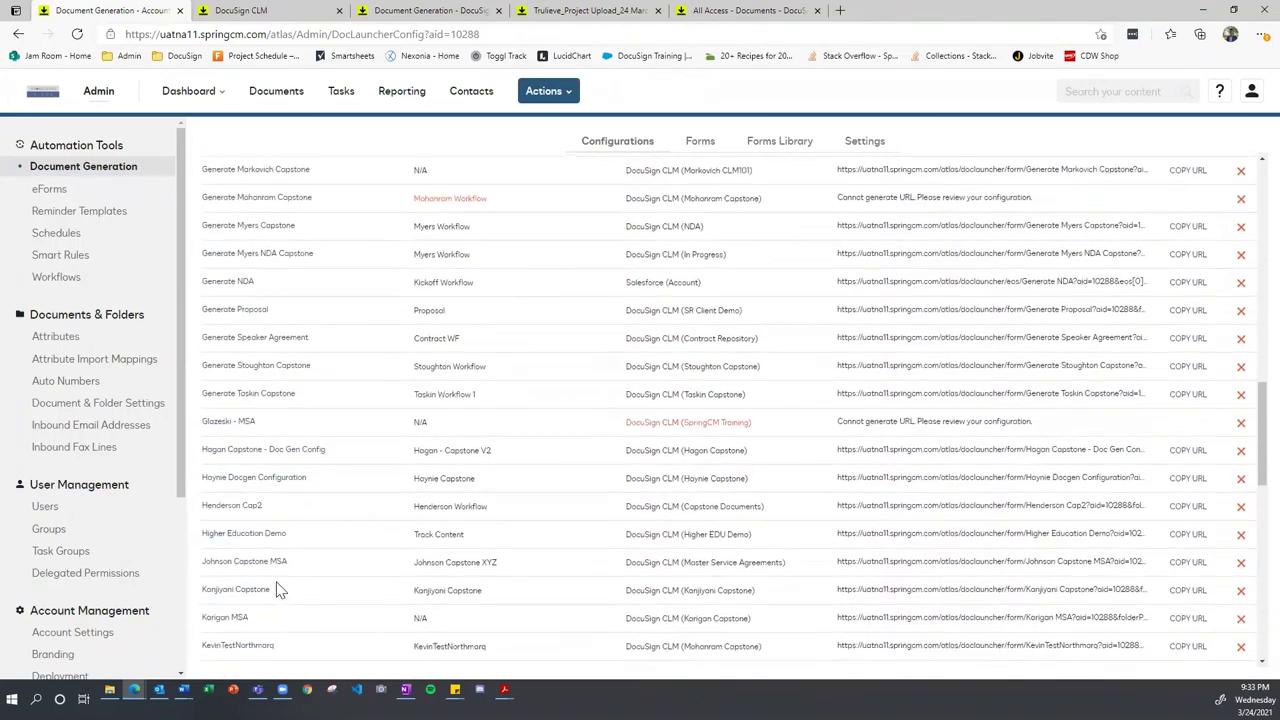
{"action": "scroll", "coordinate": [277, 590], "scroll_direction": "up", "scroll_amount": 8}
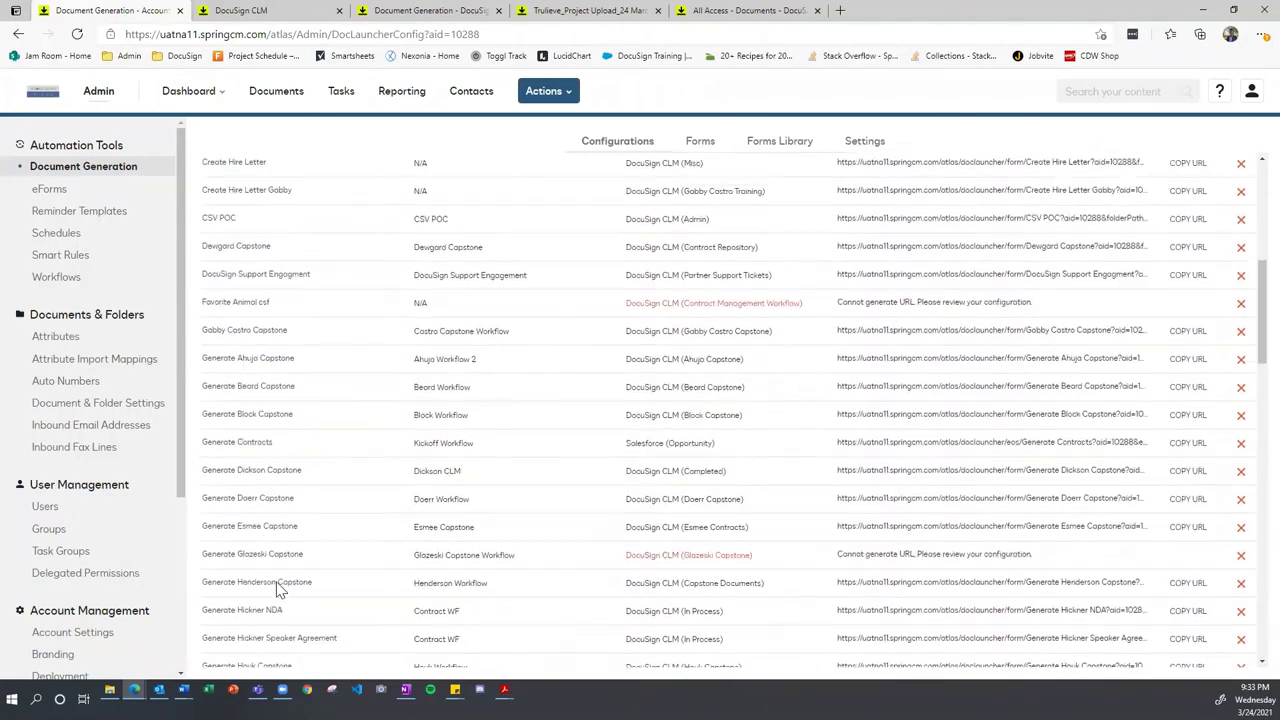
{"action": "scroll", "coordinate": [277, 590], "scroll_direction": "up", "scroll_amount": 3}
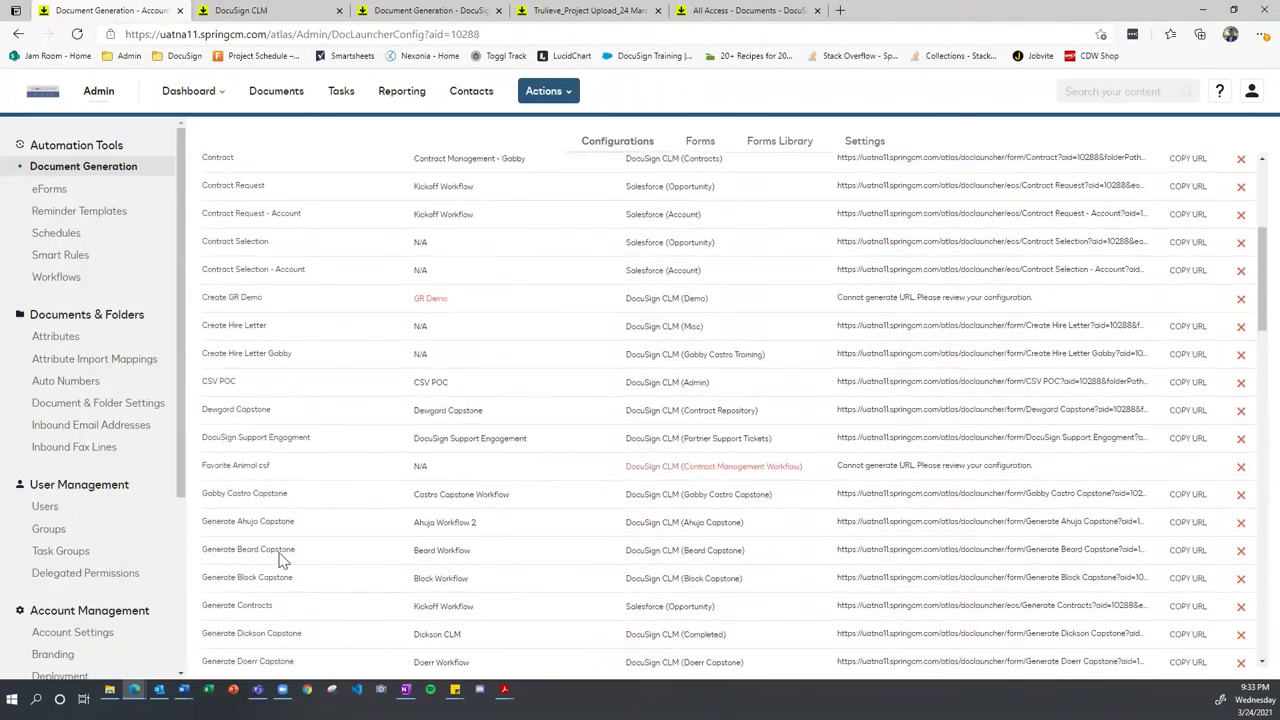
Step: Open the Dewgard Capstone configuration and check its matching contract generation entry among the site's Actions
{"action": "left_click", "coordinate": [250, 416]}
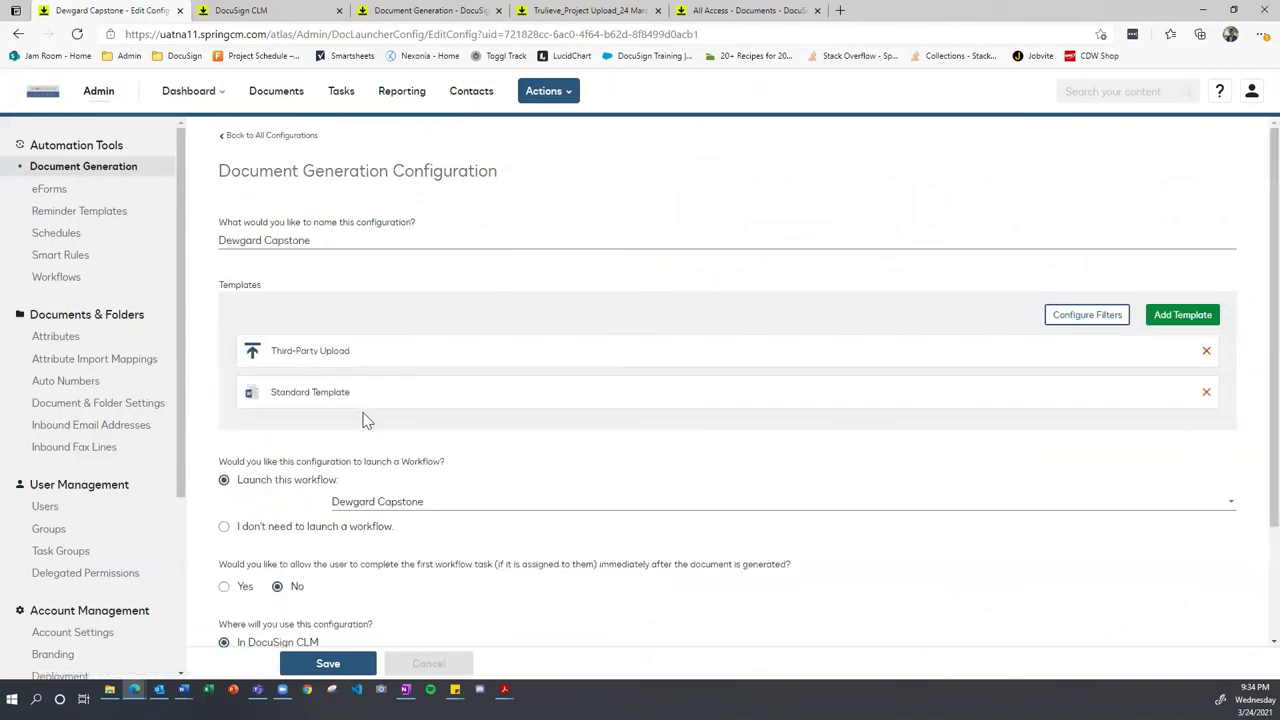
{"action": "left_click", "coordinate": [548, 91]}
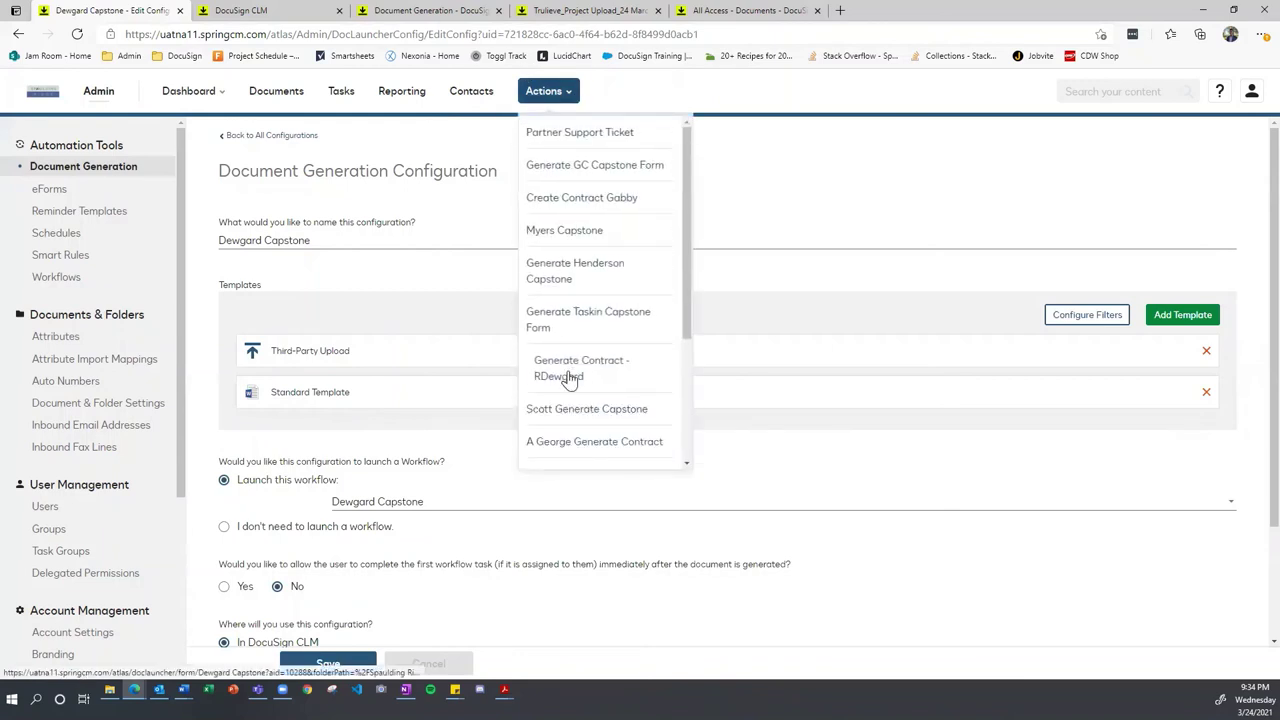
{"action": "left_click", "coordinate": [331, 340]}
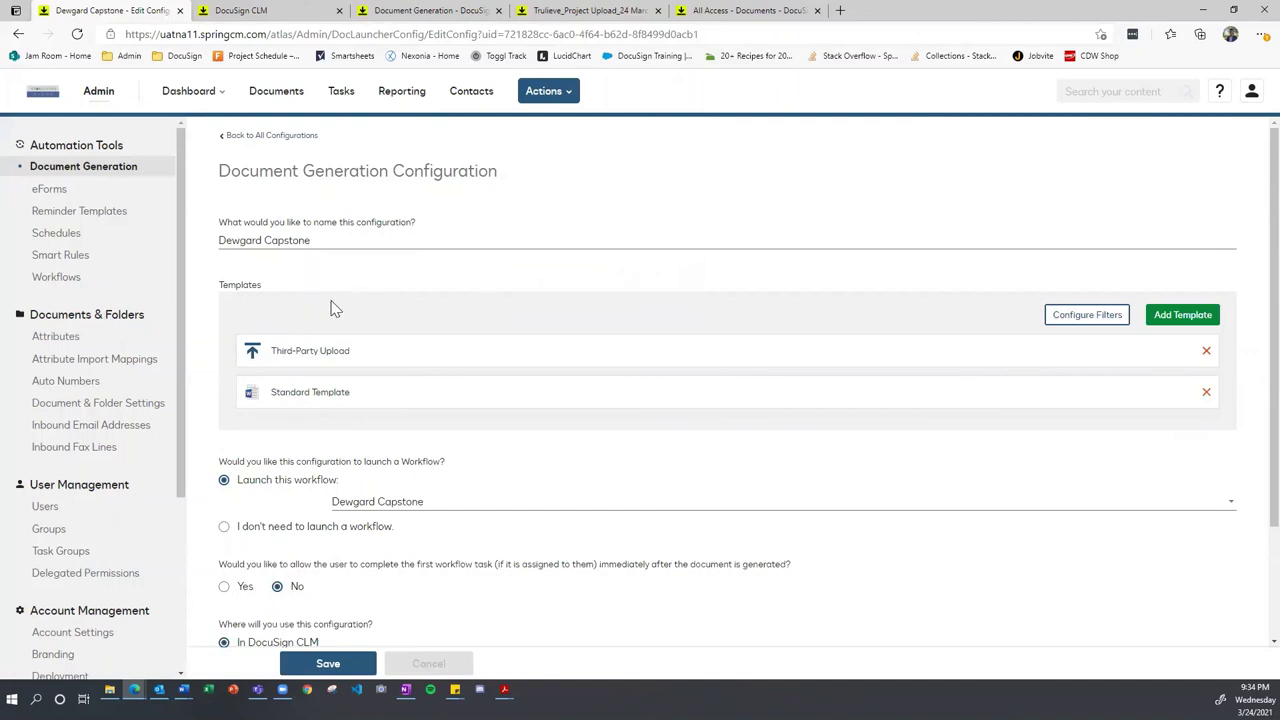
Step: Review the configuration files assigned to the Third-Party Upload and Standard Template templates, saving each one without changes
{"action": "scroll", "coordinate": [336, 295], "scroll_direction": "down", "scroll_amount": 1}
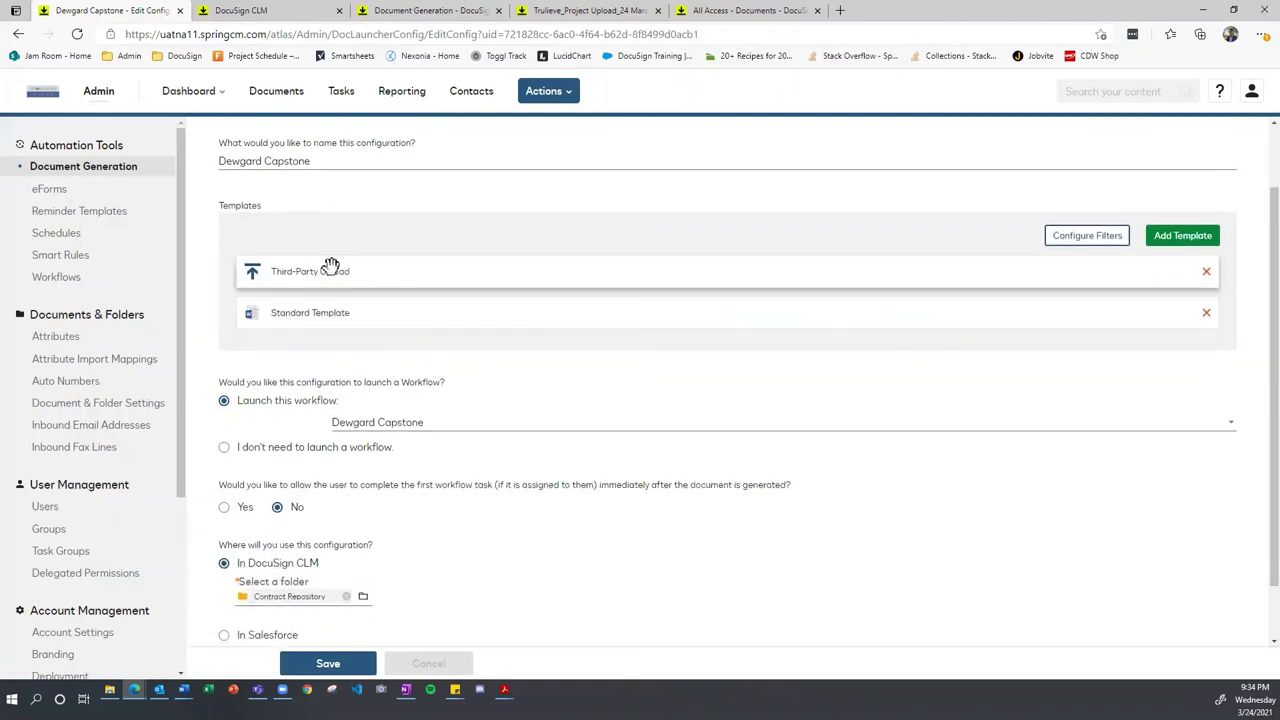
{"action": "left_click", "coordinate": [337, 268]}
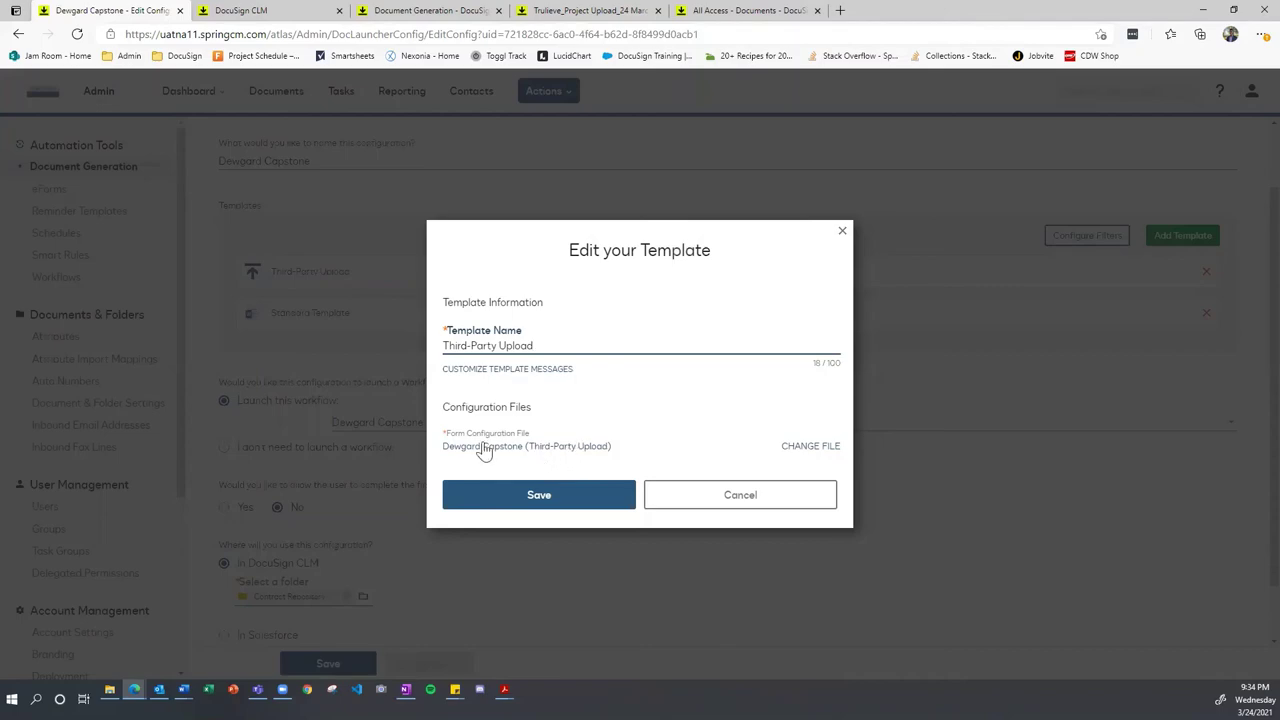
{"action": "left_click", "coordinate": [514, 497]}
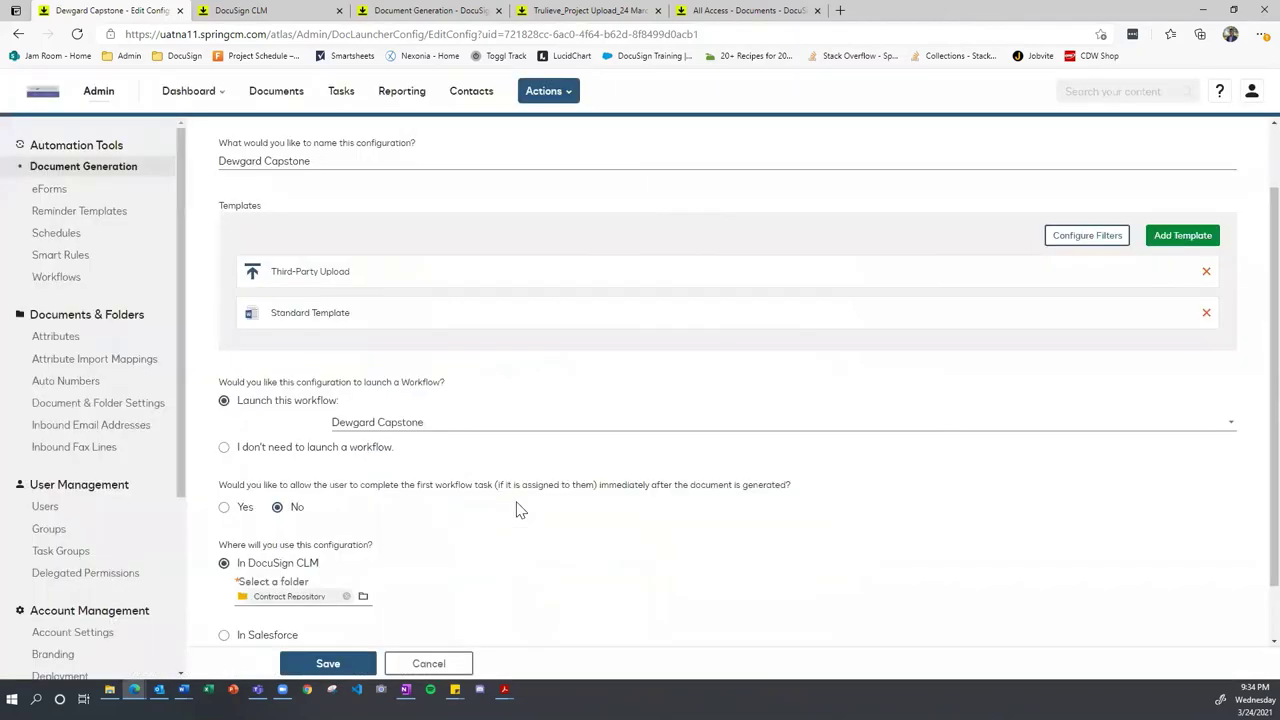
{"action": "left_click", "coordinate": [368, 320]}
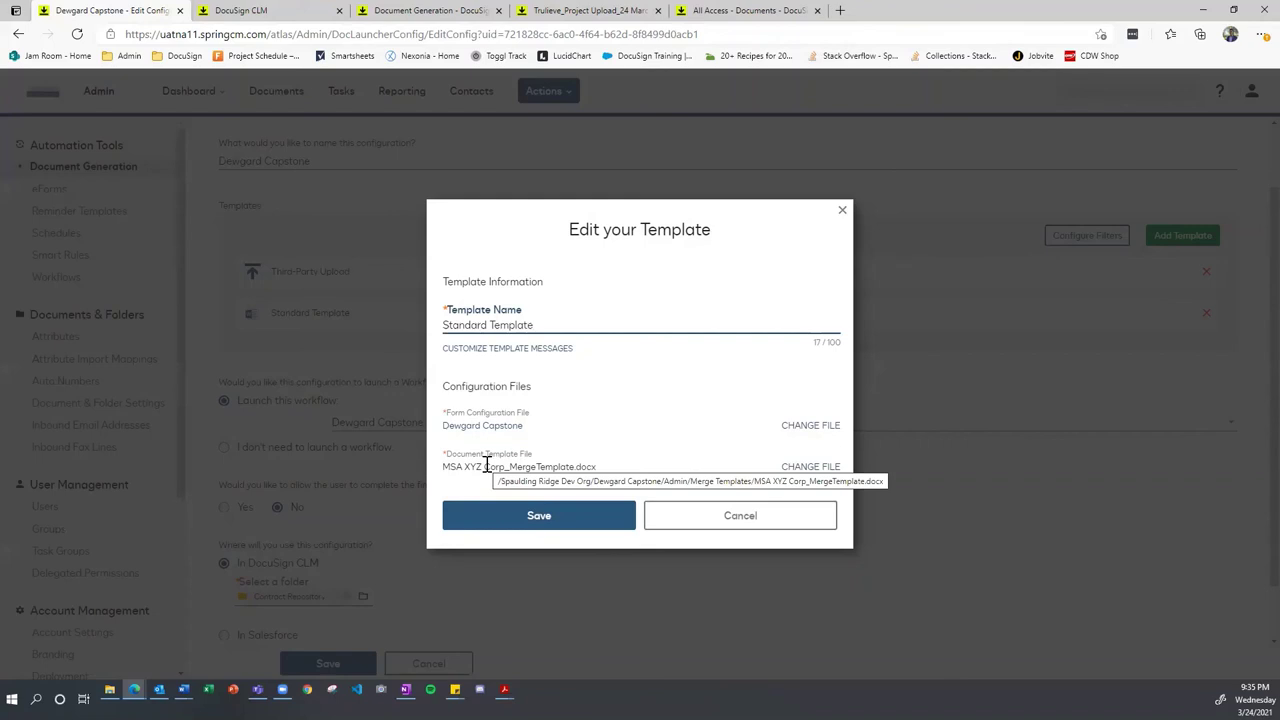
{"action": "left_click", "coordinate": [503, 533]}
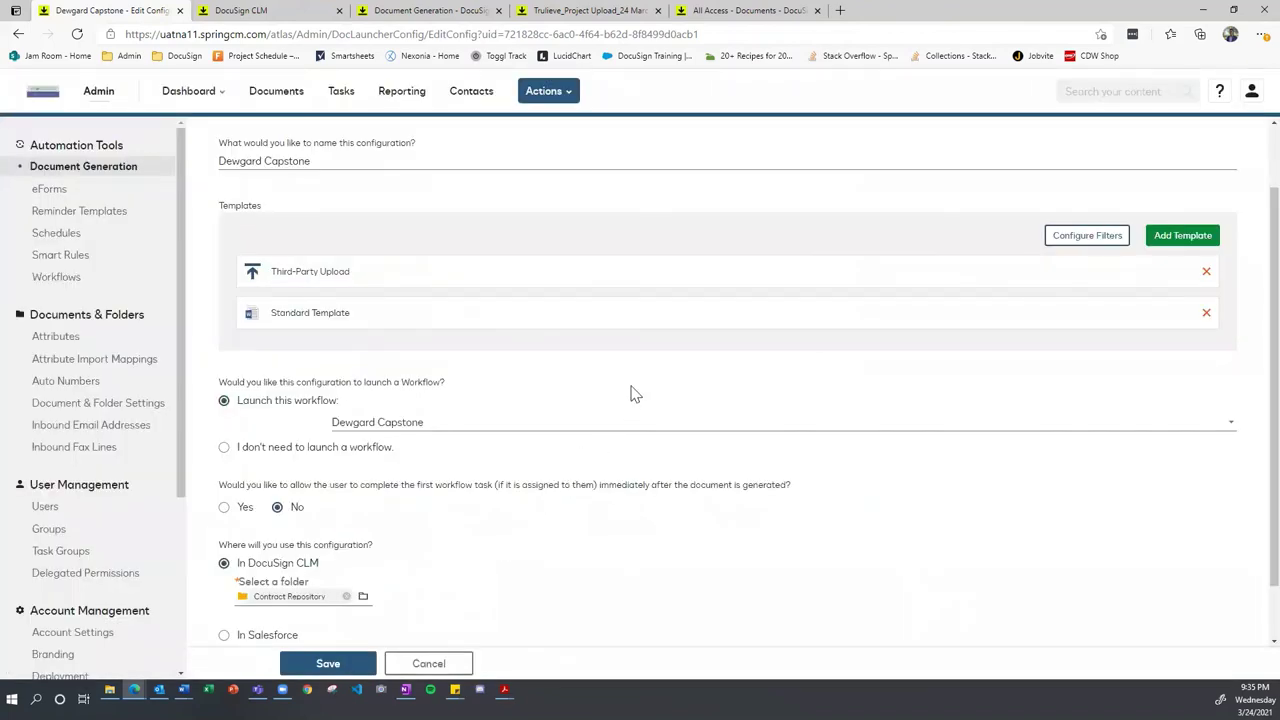
Step: Review the configuration's workflow launch, first task, usage folder and debug mode settings
{"action": "scroll", "coordinate": [630, 393], "scroll_direction": "down", "scroll_amount": 1}
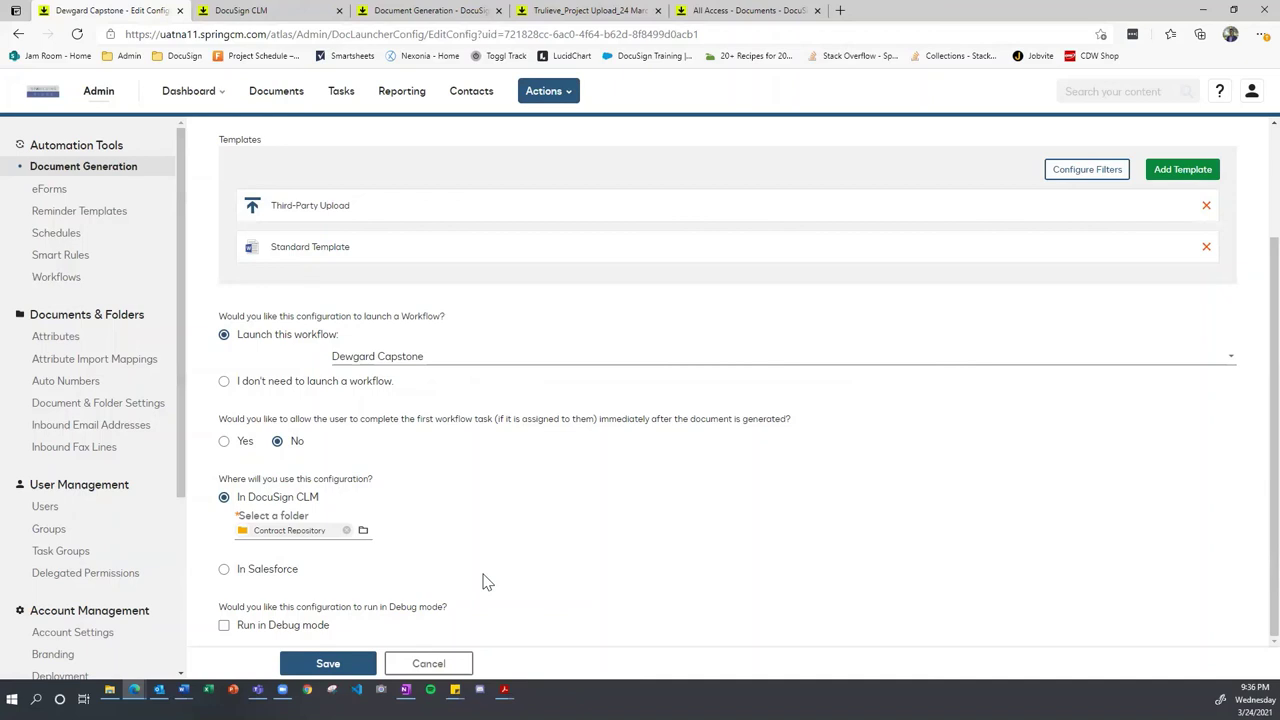
{"action": "scroll", "coordinate": [688, 515], "scroll_direction": "up", "scroll_amount": 3}
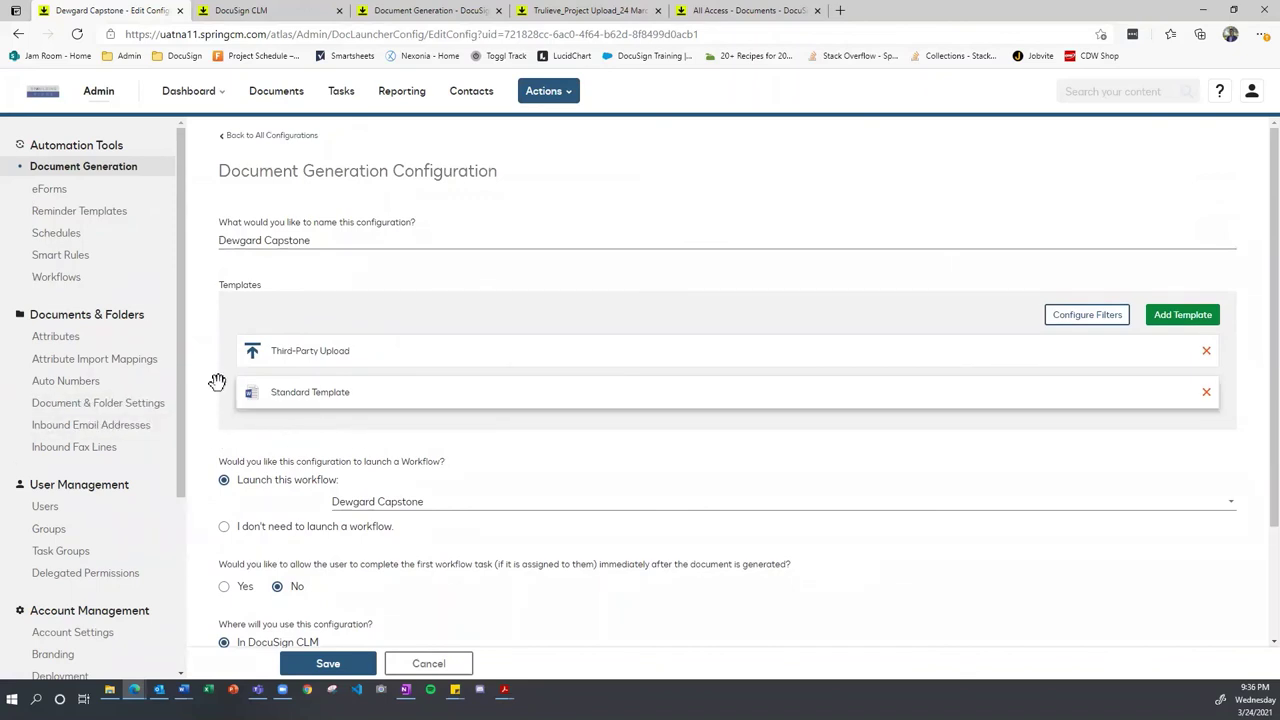
{"action": "scroll", "coordinate": [126, 320], "scroll_direction": "down", "scroll_amount": 2}
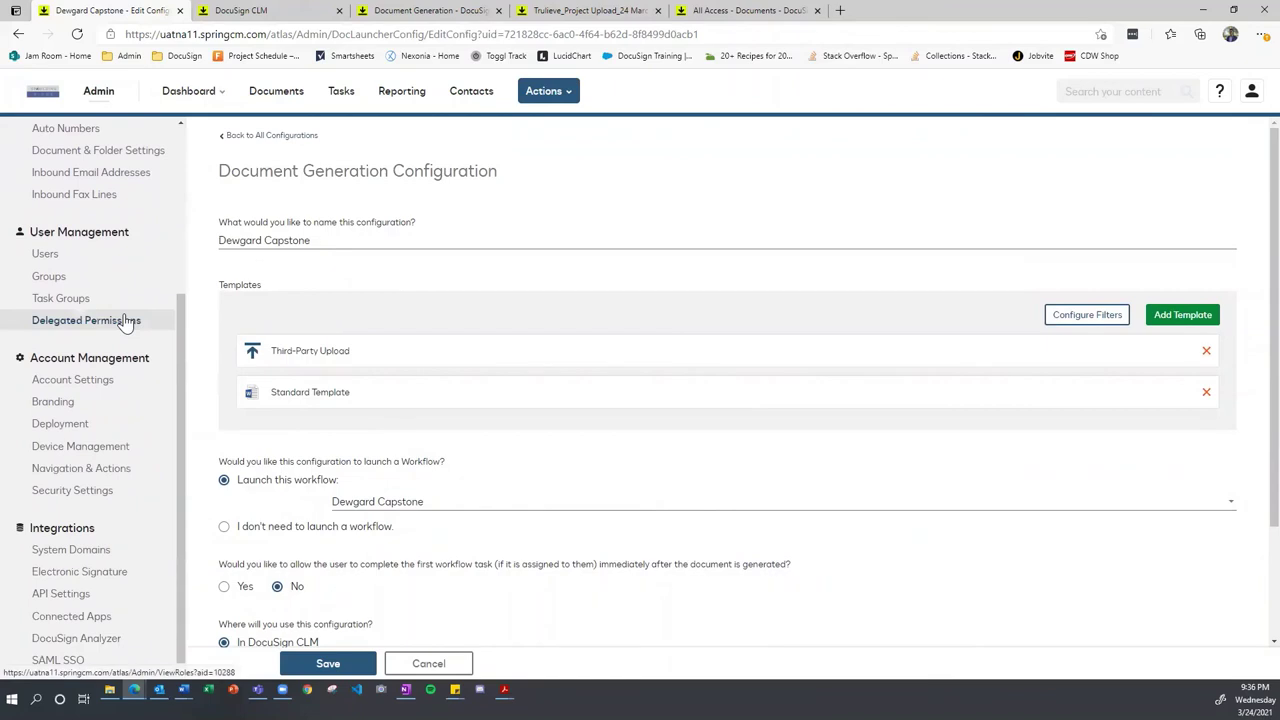
{"action": "scroll", "coordinate": [126, 320], "scroll_direction": "up", "scroll_amount": 3}
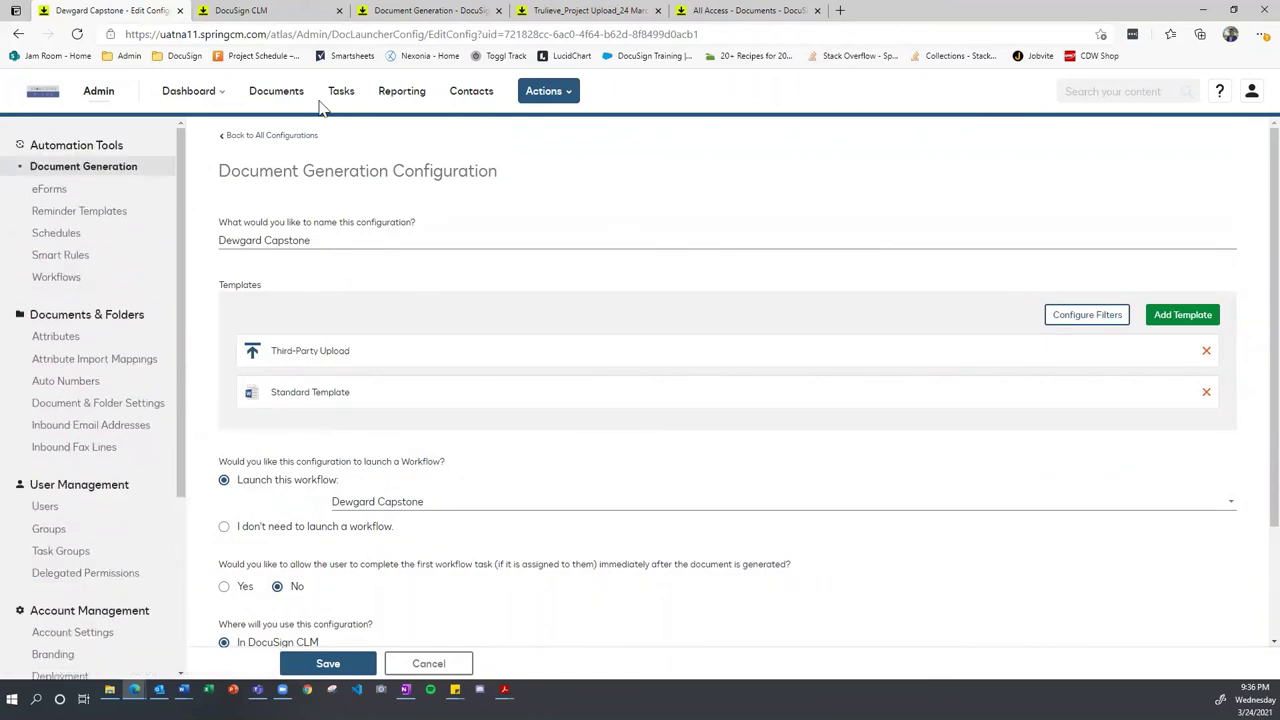
Step: Open the Navigation & Actions settings and look through the custom actions defined for the Account Default Actions Menu
{"action": "left_click", "coordinate": [205, 93]}
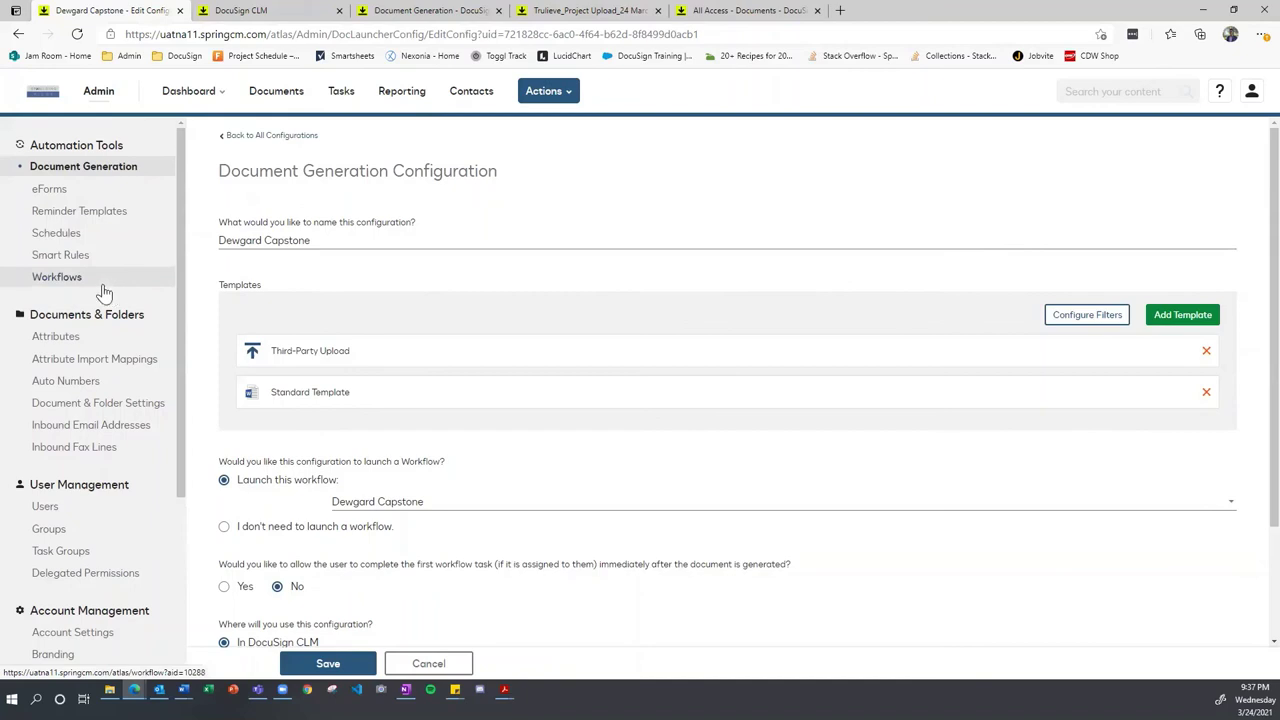
{"action": "scroll", "coordinate": [86, 258], "scroll_direction": "down", "scroll_amount": 3}
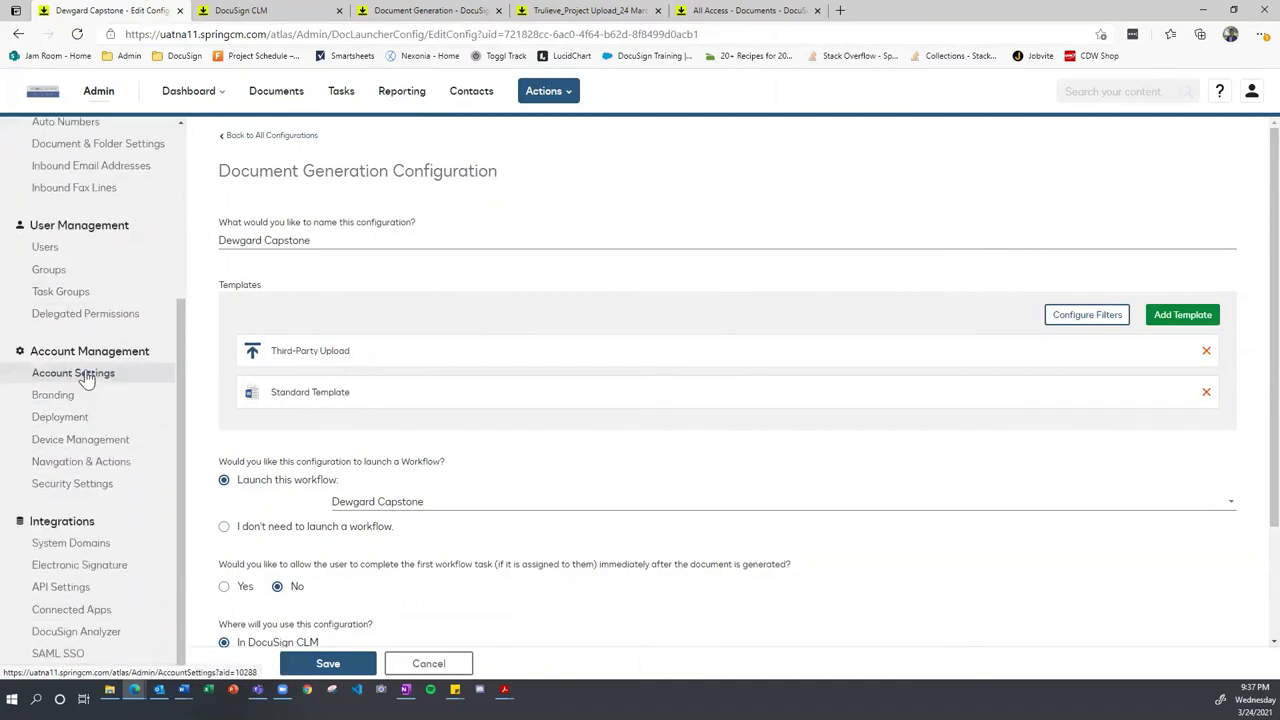
{"action": "left_click", "coordinate": [82, 465]}
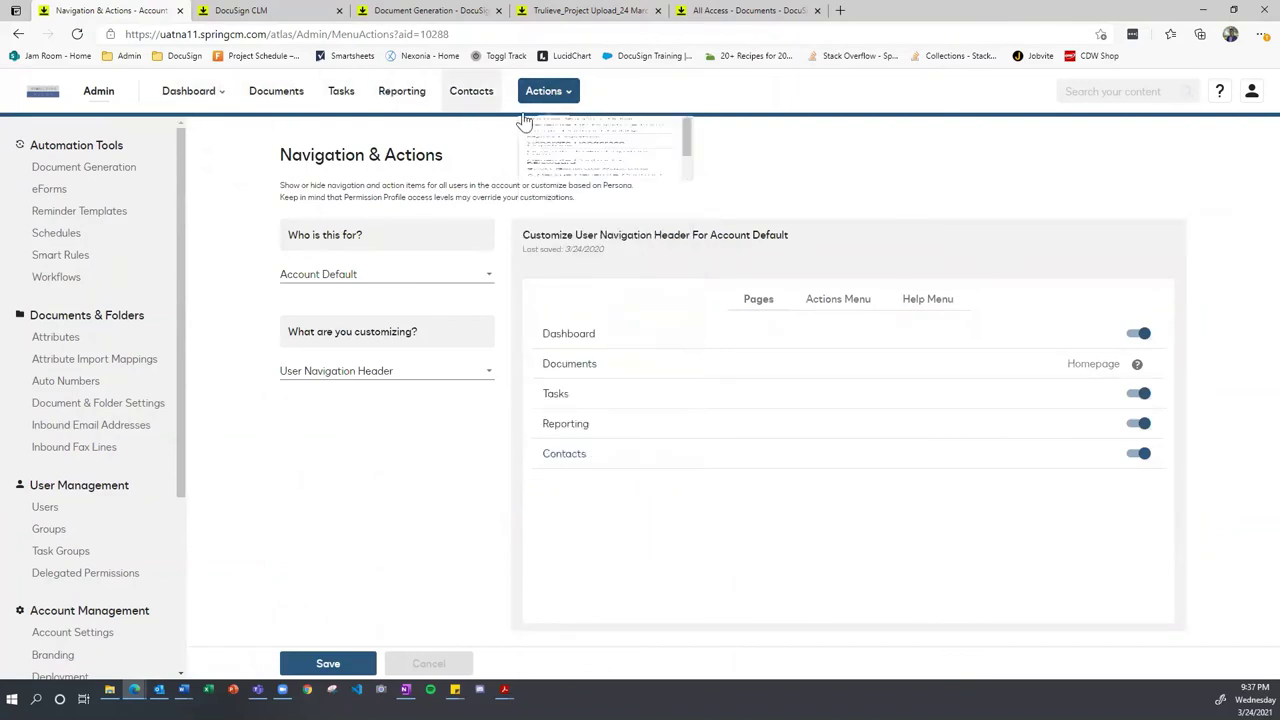
{"action": "mouse_move", "coordinate": [575, 95]}
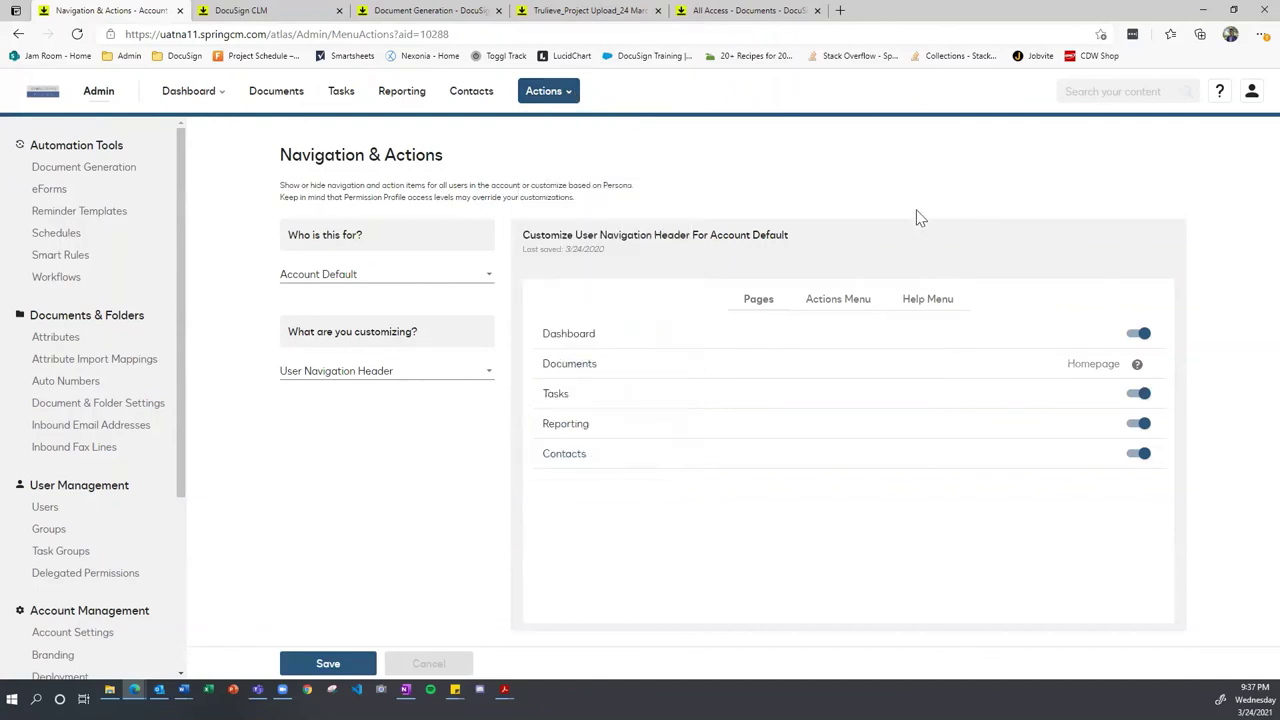
{"action": "left_click", "coordinate": [858, 305]}
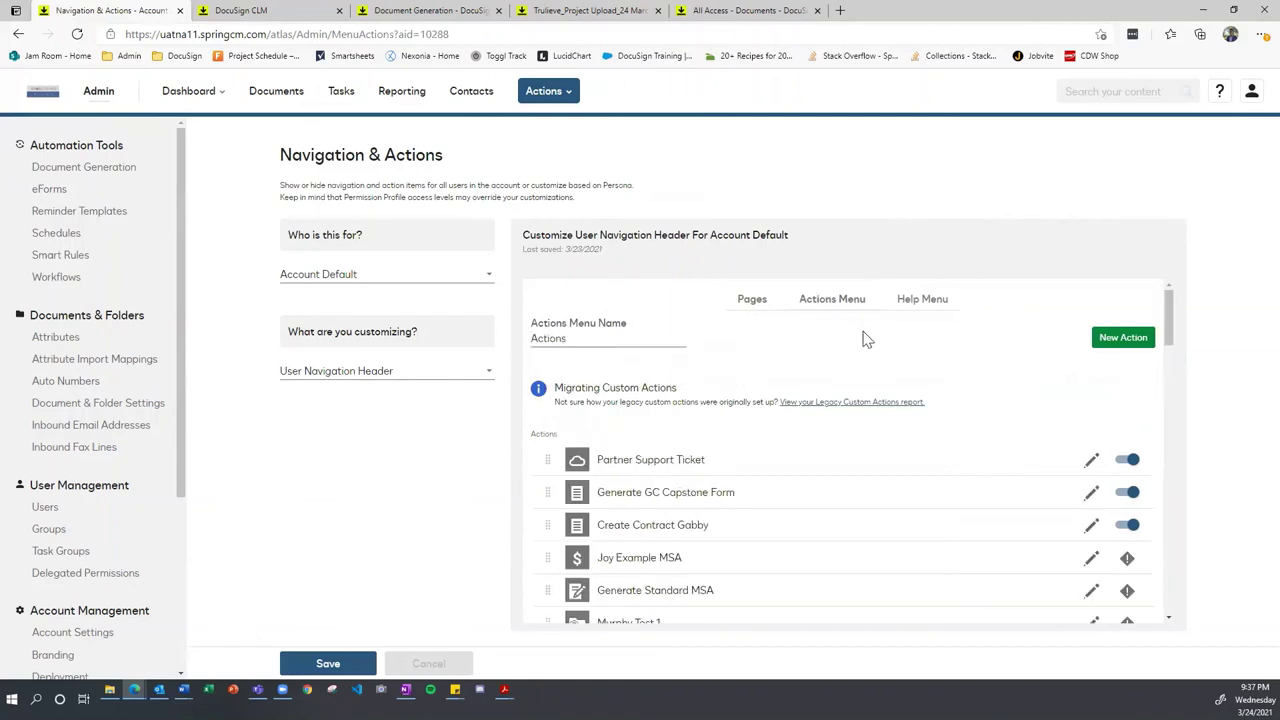
{"action": "scroll", "coordinate": [767, 477], "scroll_direction": "down", "scroll_amount": 10}
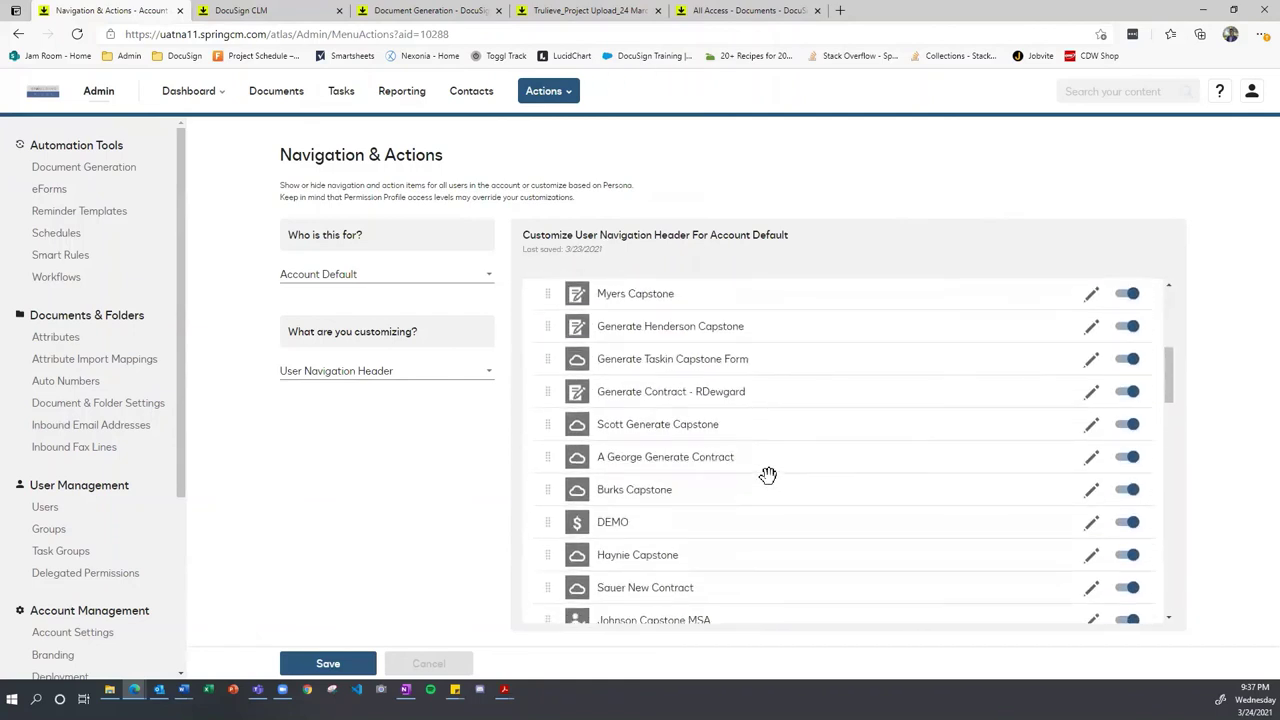
{"action": "scroll", "coordinate": [767, 474], "scroll_direction": "up", "scroll_amount": 10}
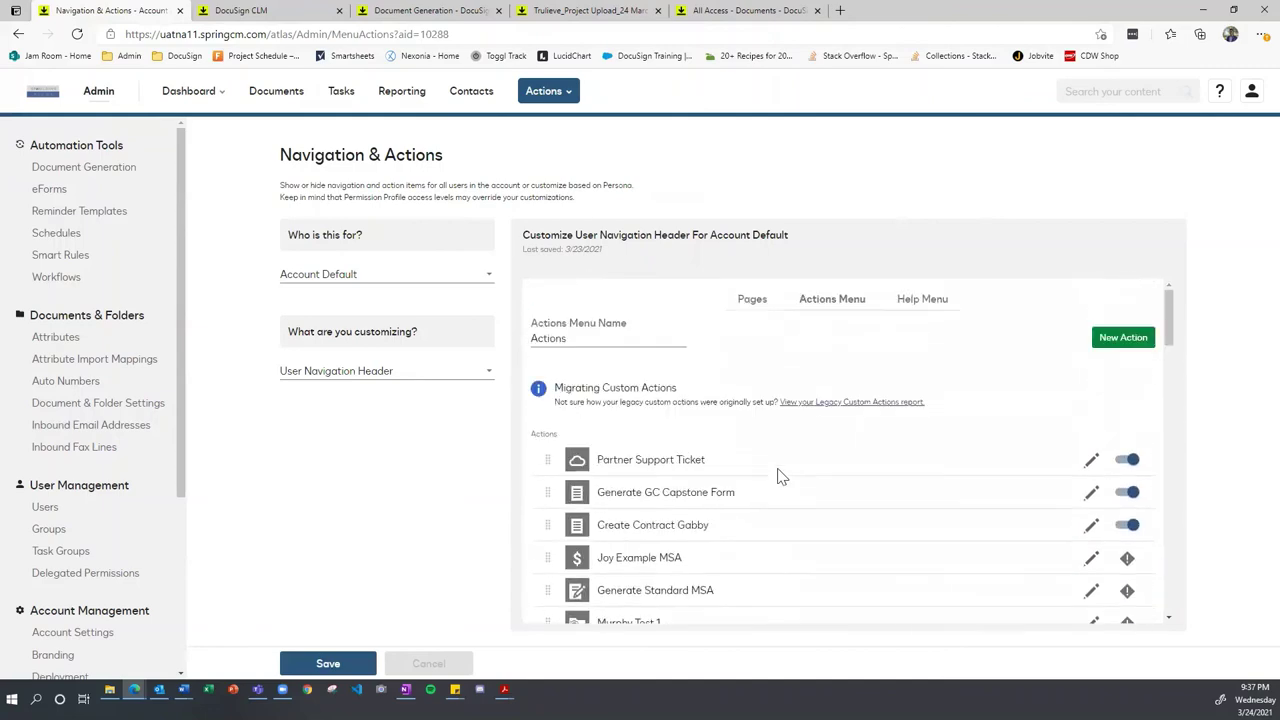
Step: Start a new custom action named Capstone, leaving the description empty and the language at Any
{"action": "left_click", "coordinate": [1107, 339]}
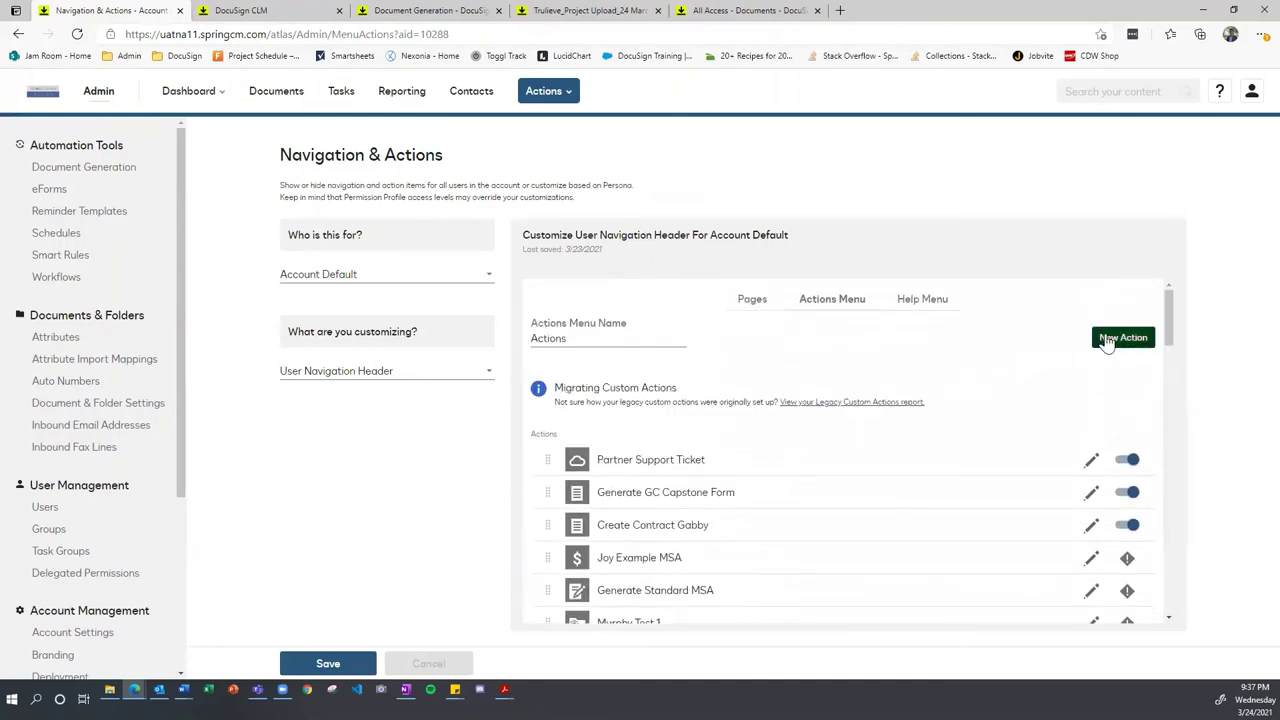
{"action": "left_click", "coordinate": [763, 269]}
{"action": "left_click", "coordinate": [663, 229]}
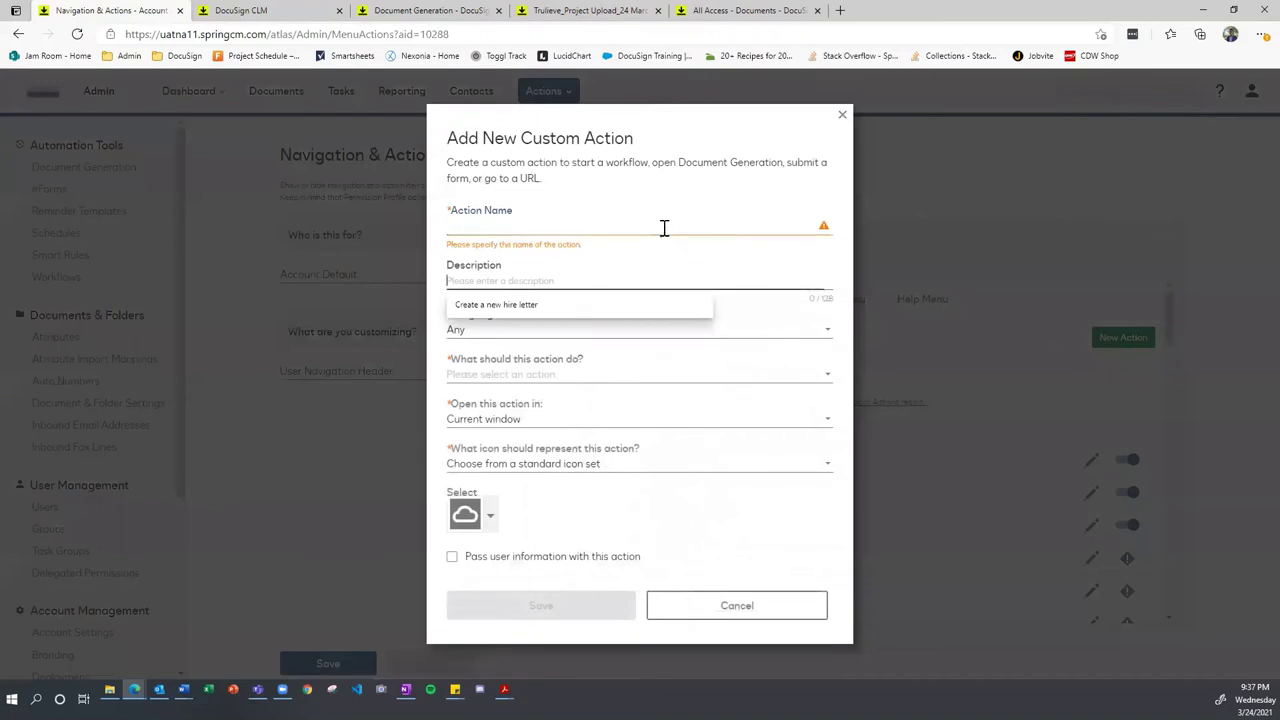
{"action": "type", "text": "Capstone"}
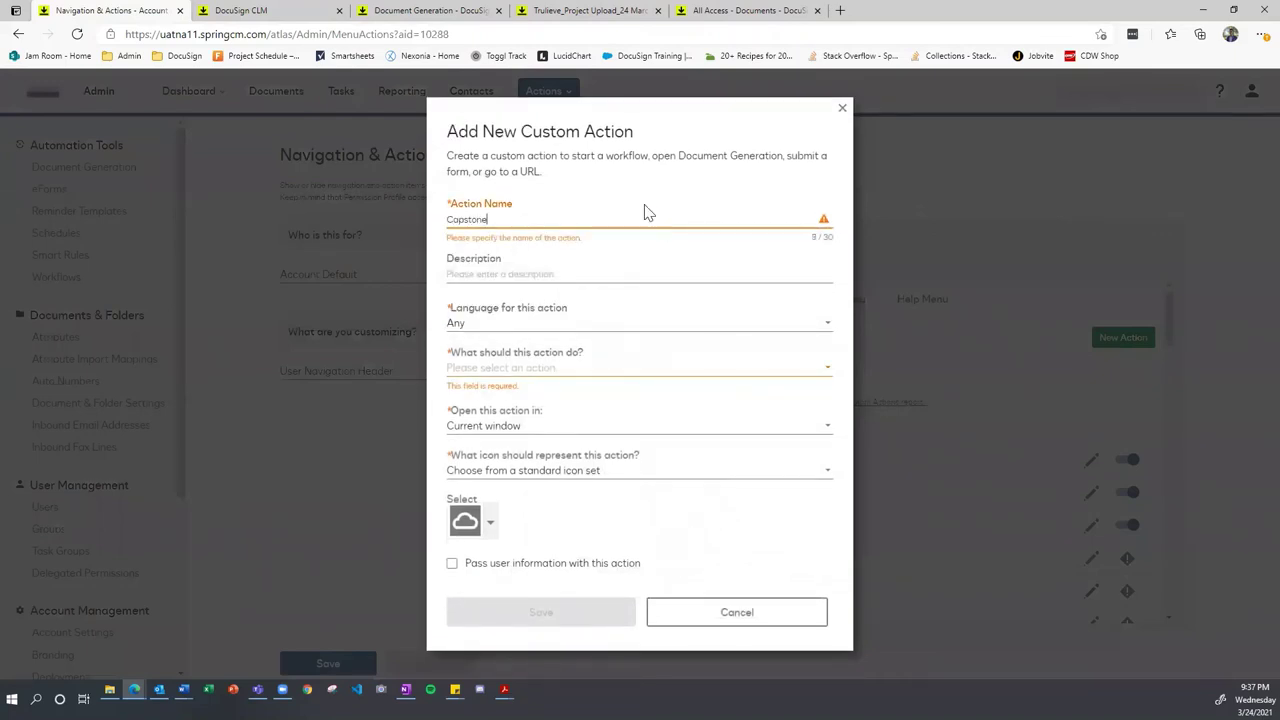
{"action": "left_click", "coordinate": [556, 277]}
{"action": "key", "text": "Down"}
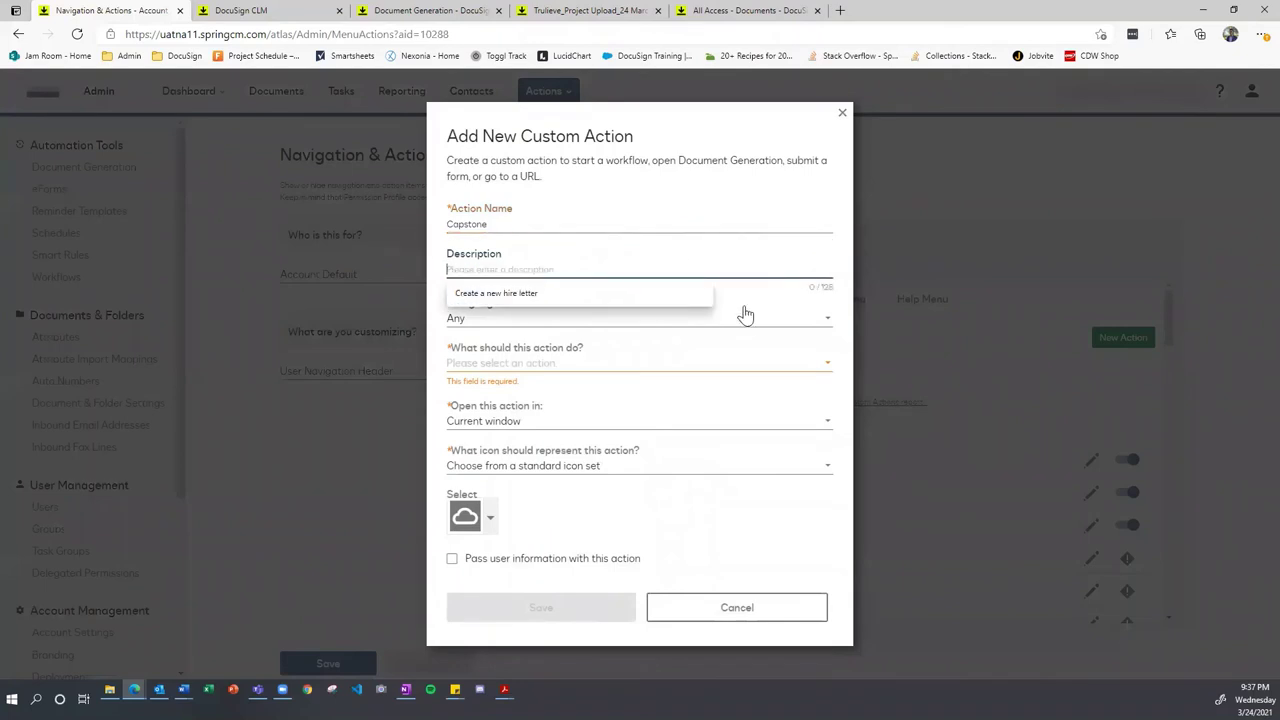
{"action": "left_click", "coordinate": [746, 310]}
{"action": "left_click", "coordinate": [745, 307]}
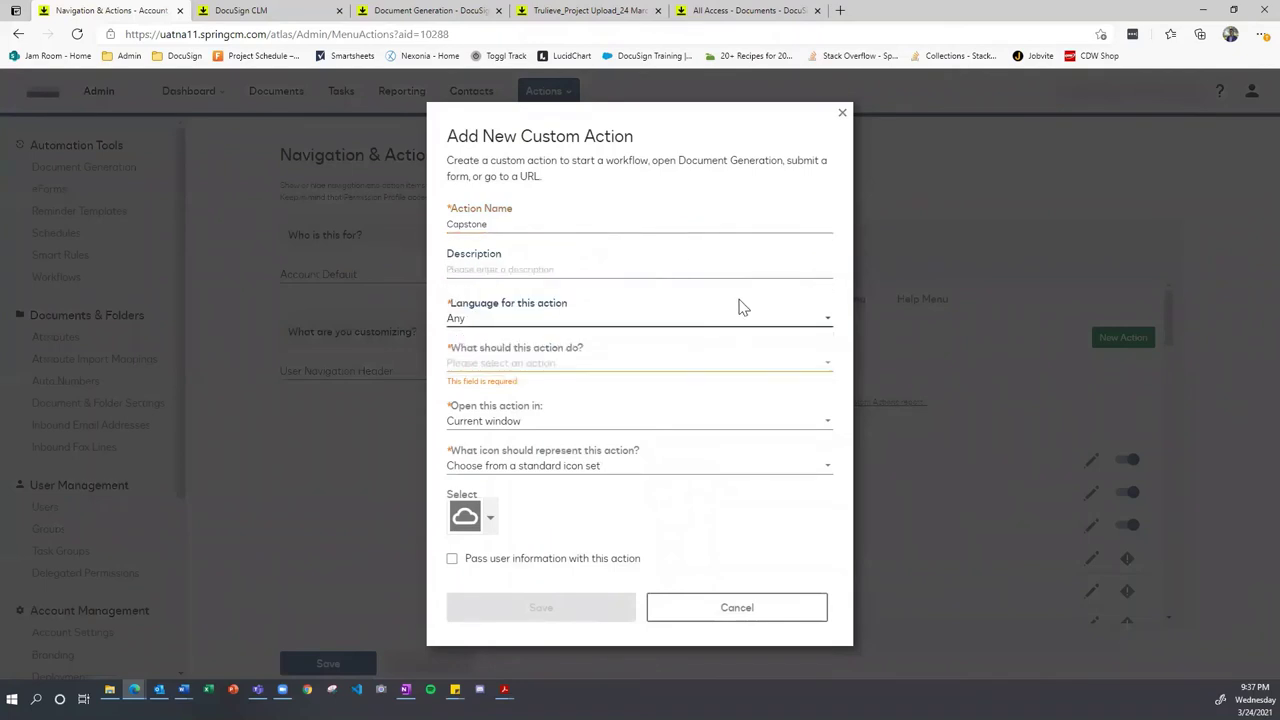
Step: Set the Capstone action to open the Scott Capstone document generation configuration
{"action": "left_click", "coordinate": [528, 370]}
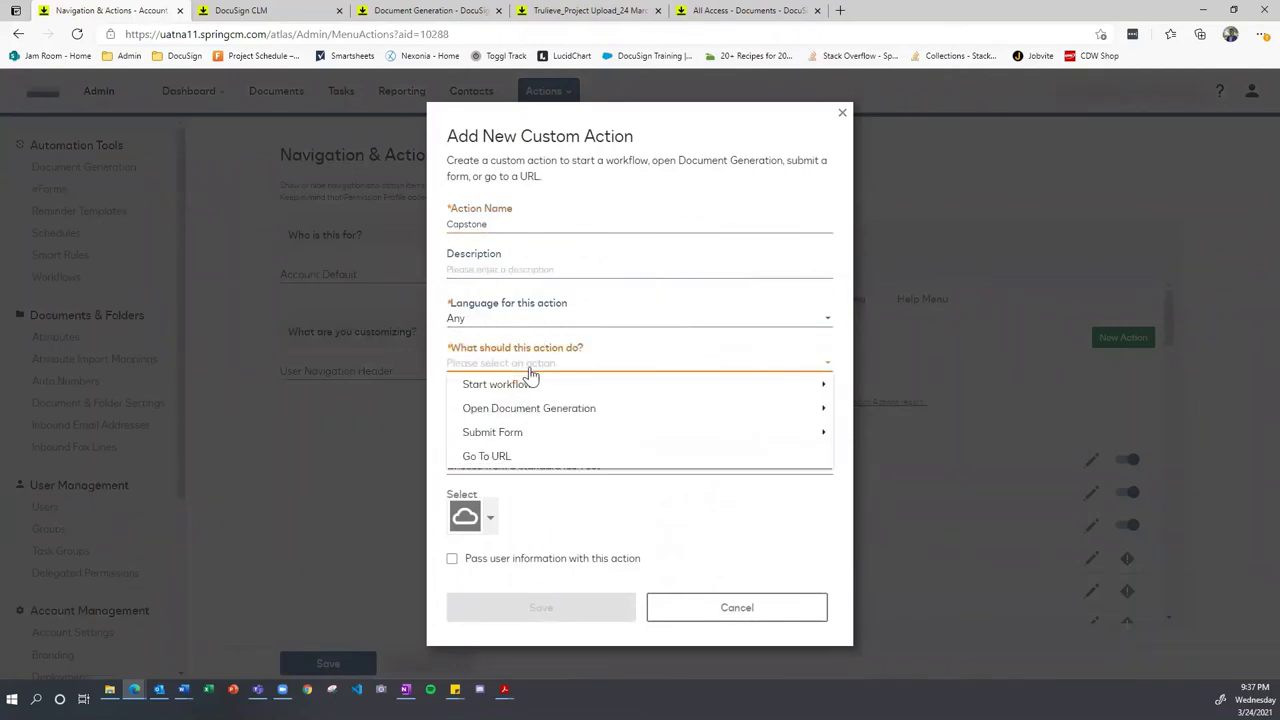
{"action": "mouse_move", "coordinate": [540, 410]}
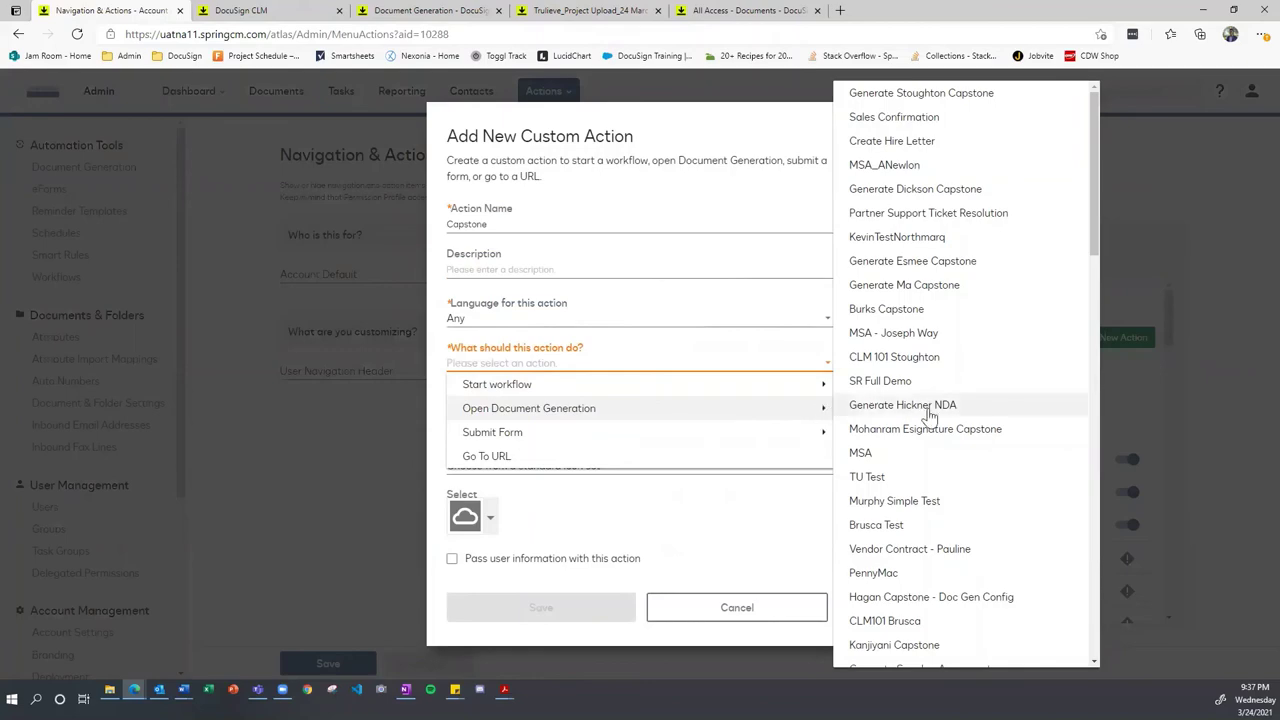
{"action": "scroll", "coordinate": [930, 410], "scroll_direction": "down", "scroll_amount": 7}
{"action": "scroll", "coordinate": [933, 410], "scroll_direction": "down", "scroll_amount": 1}
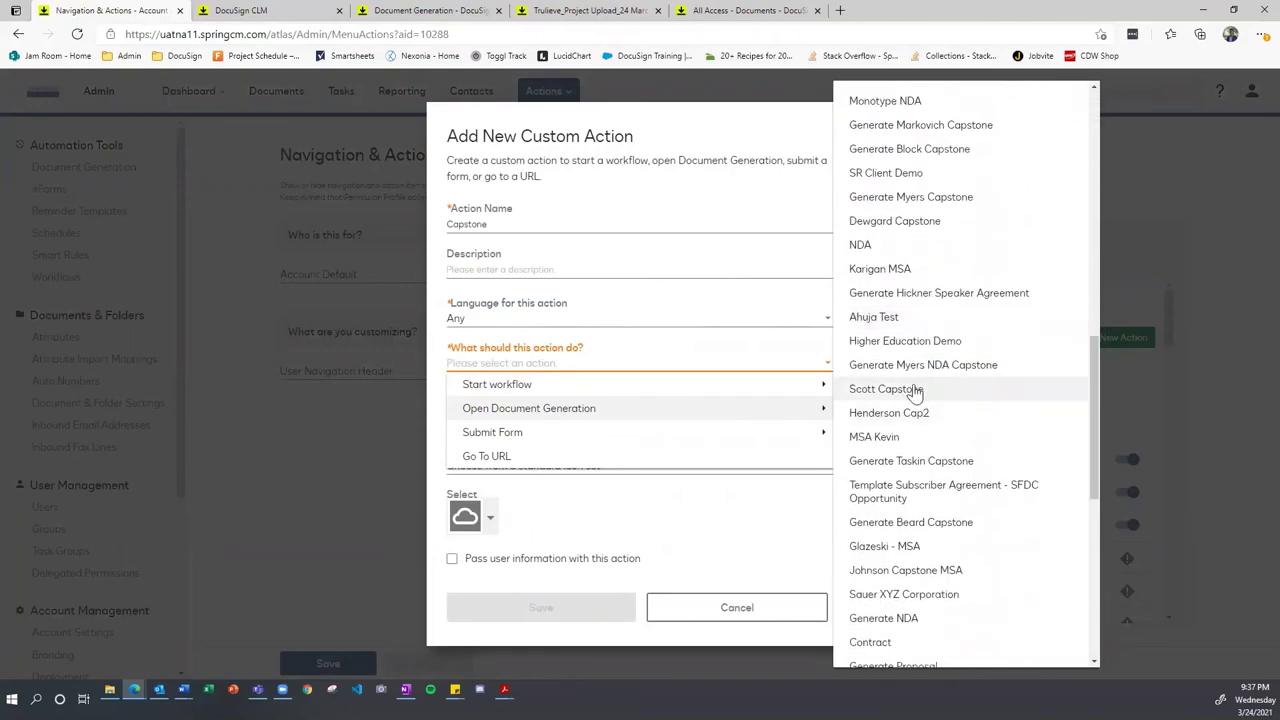
{"action": "left_click", "coordinate": [930, 388]}
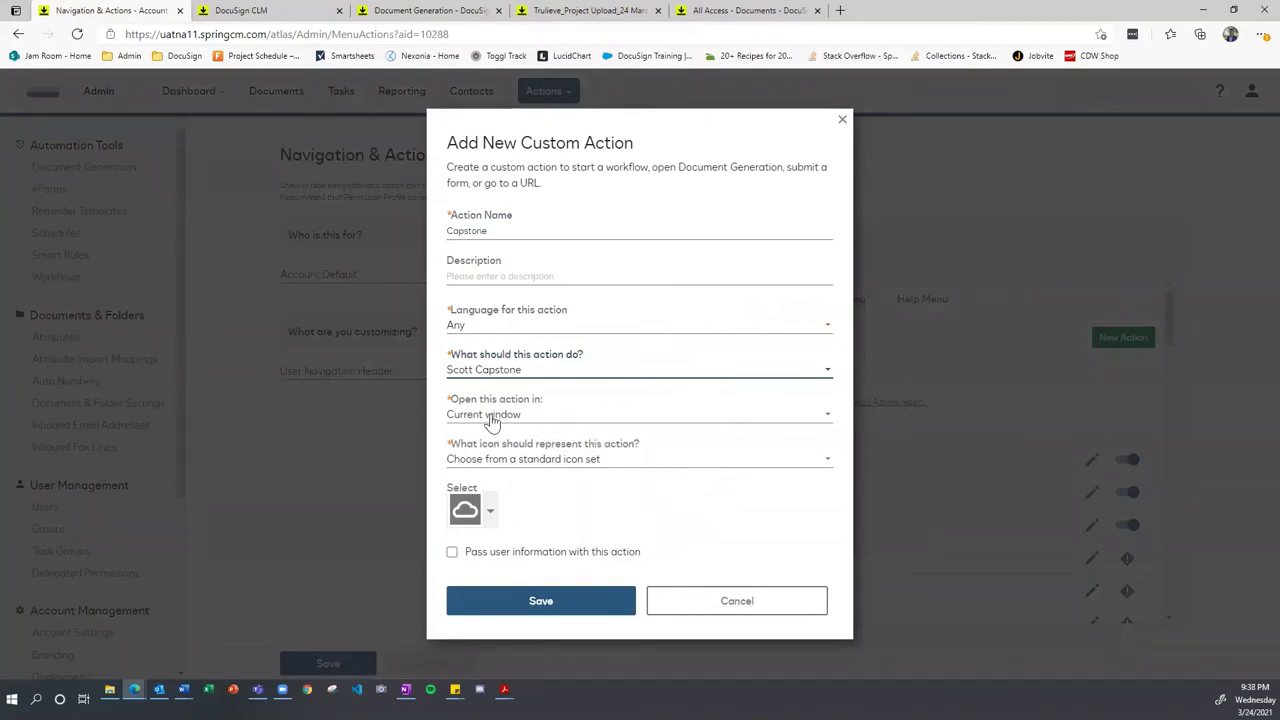
Step: Make the action open in a new window/tab with the dollar-sign icon and pass user information, and save it
{"action": "left_click", "coordinate": [542, 420]}
{"action": "left_click", "coordinate": [505, 459]}
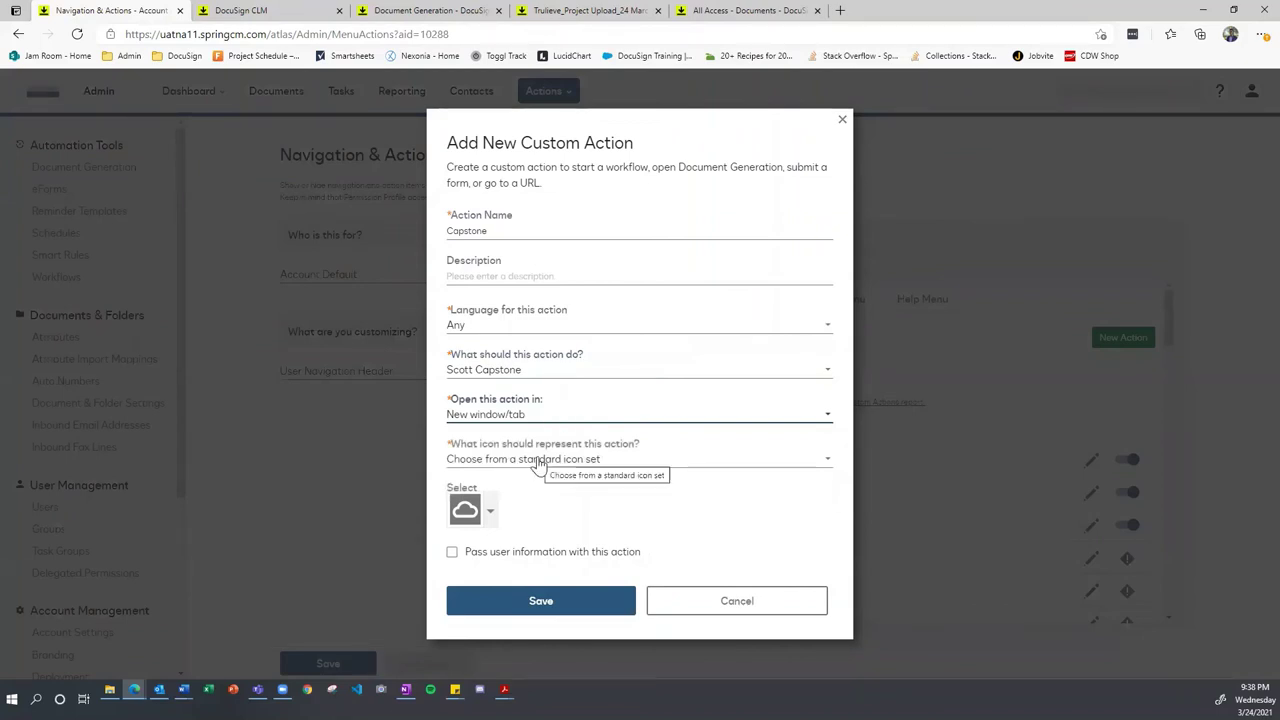
{"action": "left_click", "coordinate": [491, 515]}
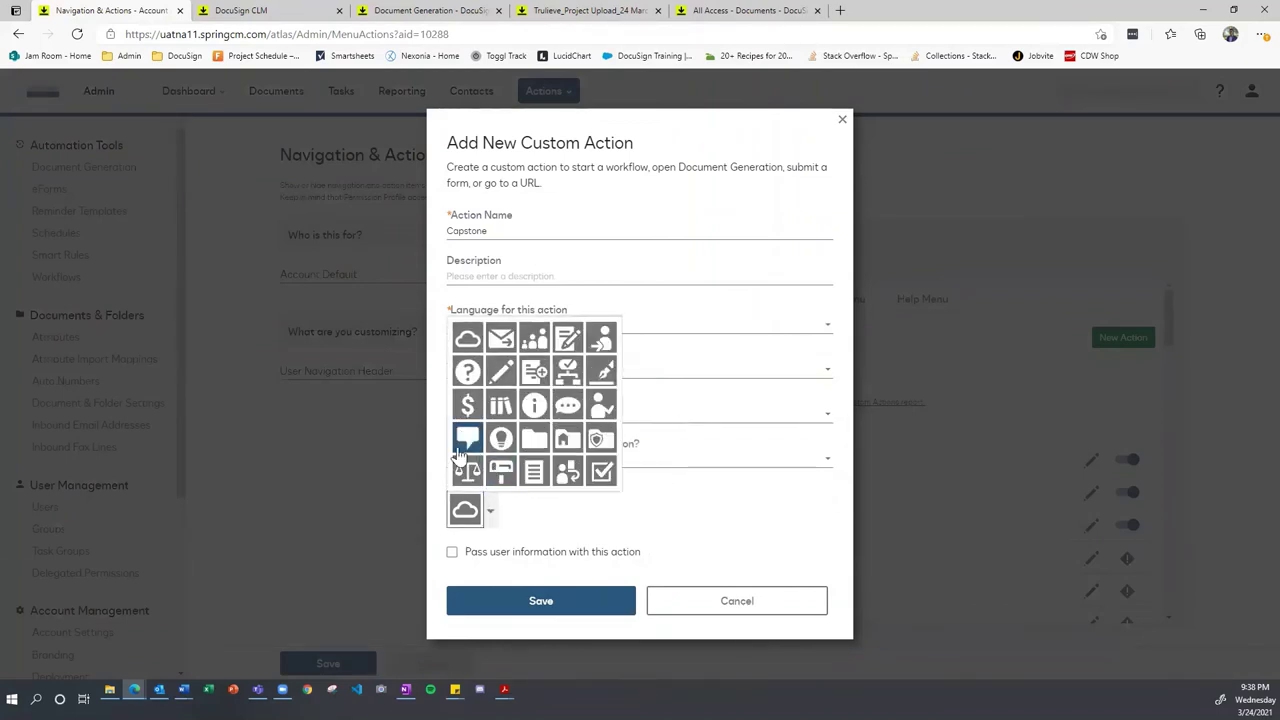
{"action": "left_click", "coordinate": [466, 408]}
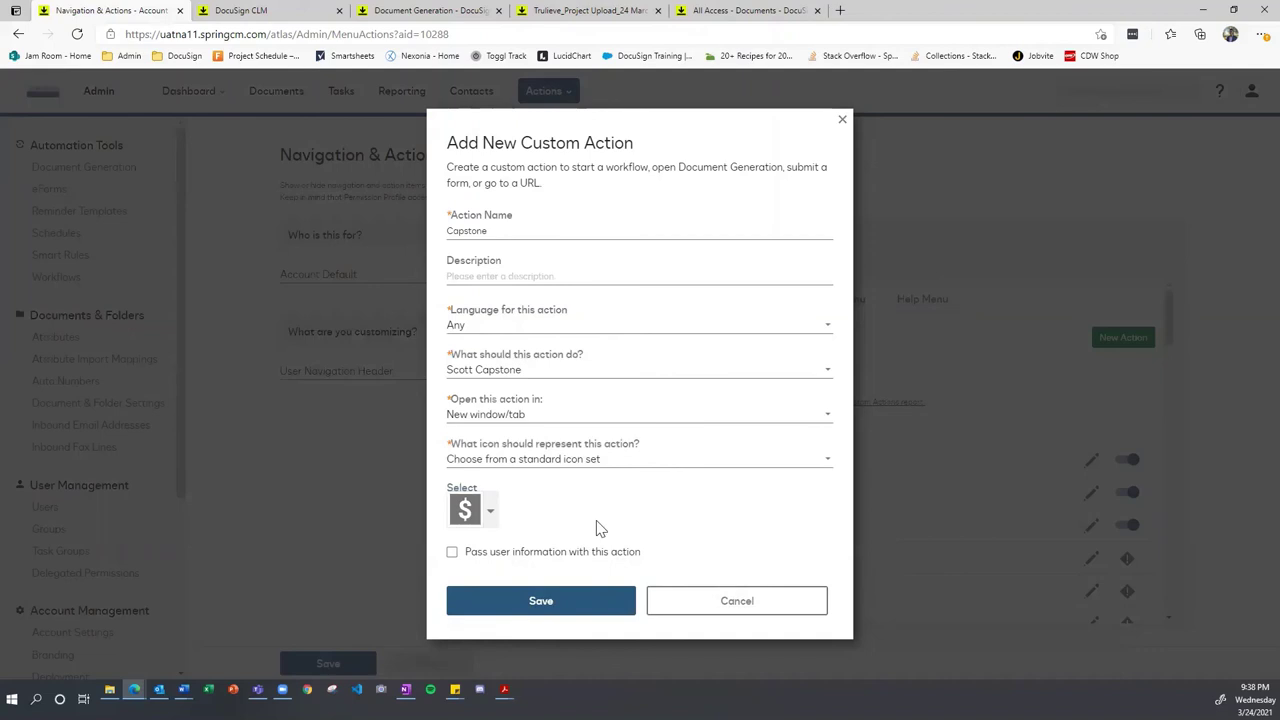
{"action": "left_click", "coordinate": [521, 553]}
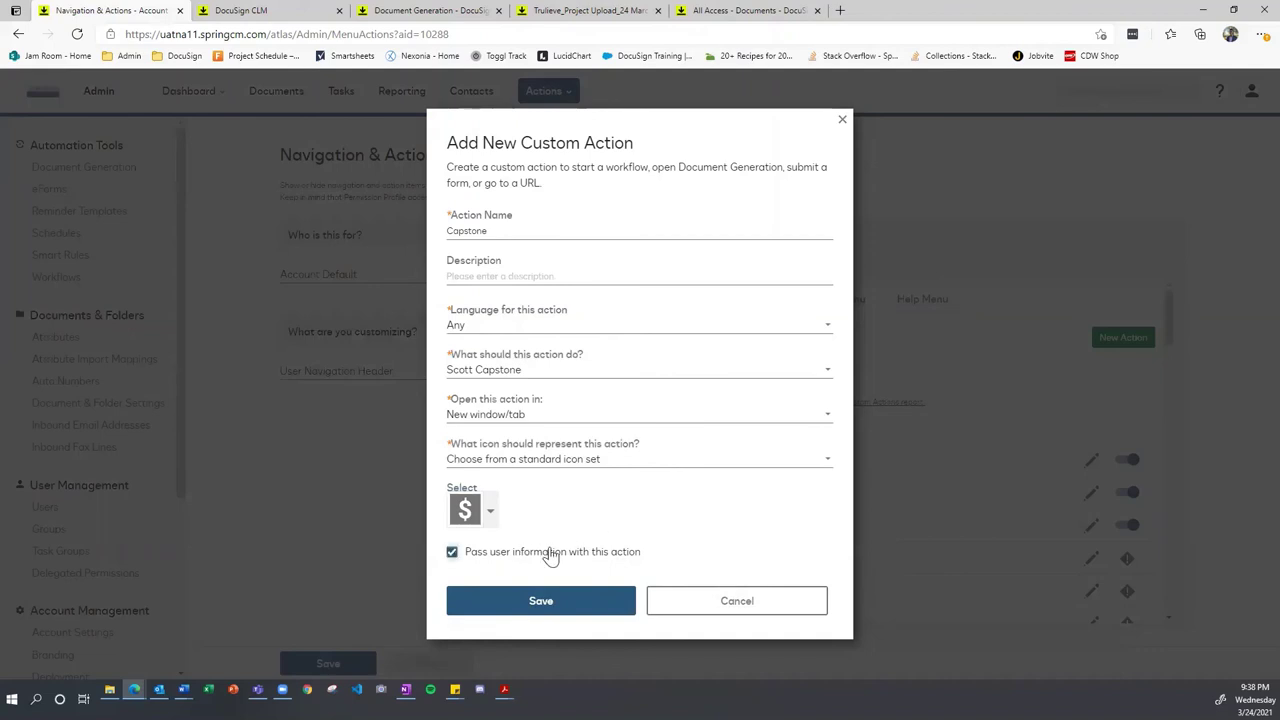
{"action": "left_click", "coordinate": [603, 601]}
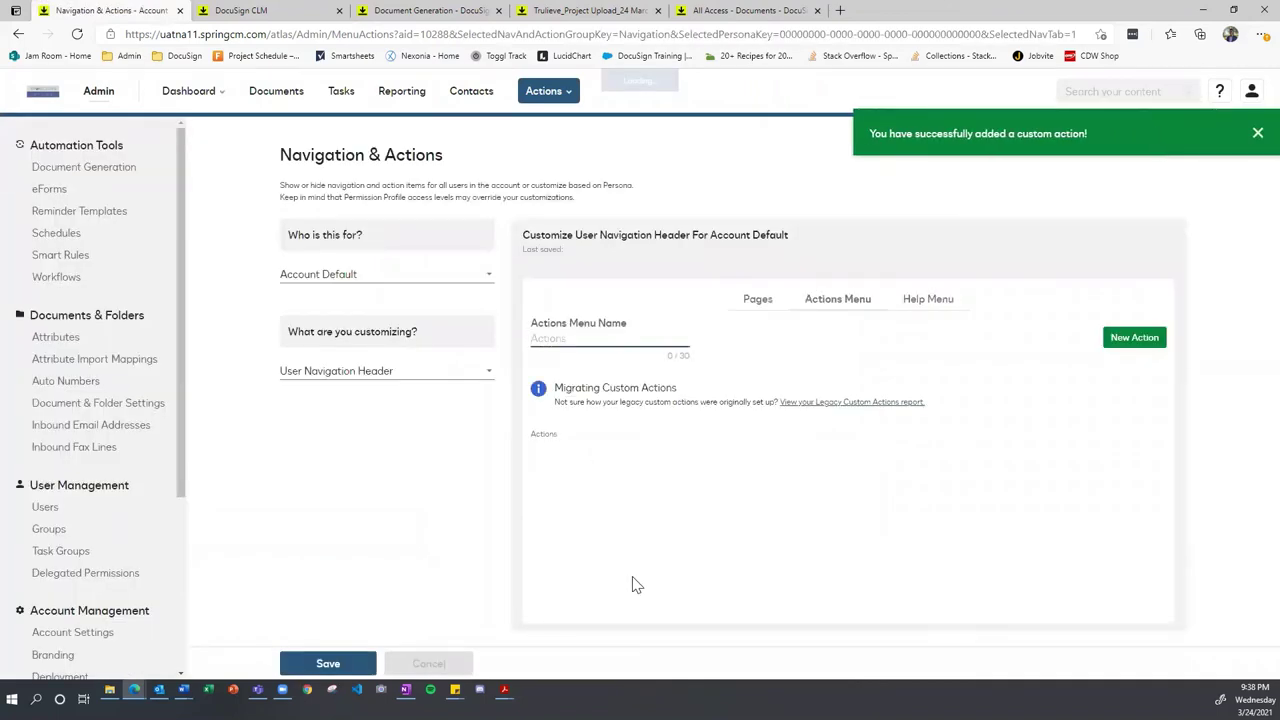
Step: Check whether the header's Actions menu lists the new Capstone action
{"action": "left_click", "coordinate": [565, 97]}
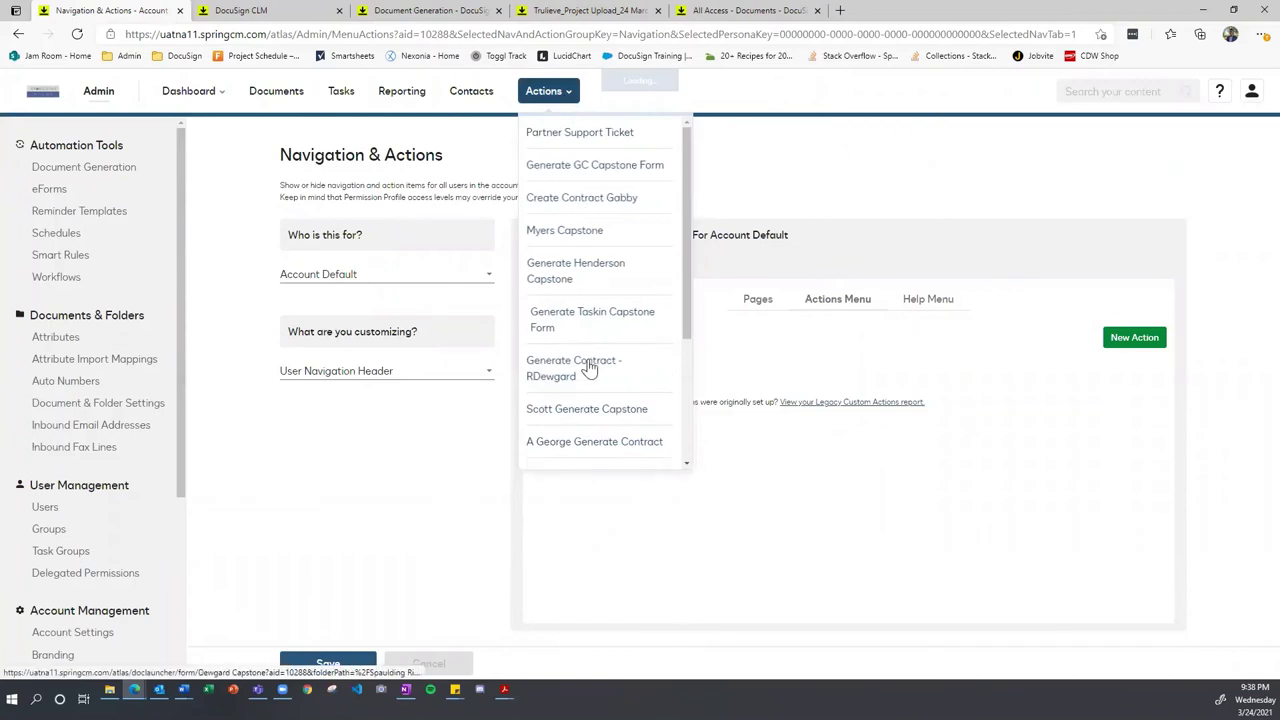
{"action": "scroll", "coordinate": [608, 200], "scroll_direction": "down", "scroll_amount": 2}
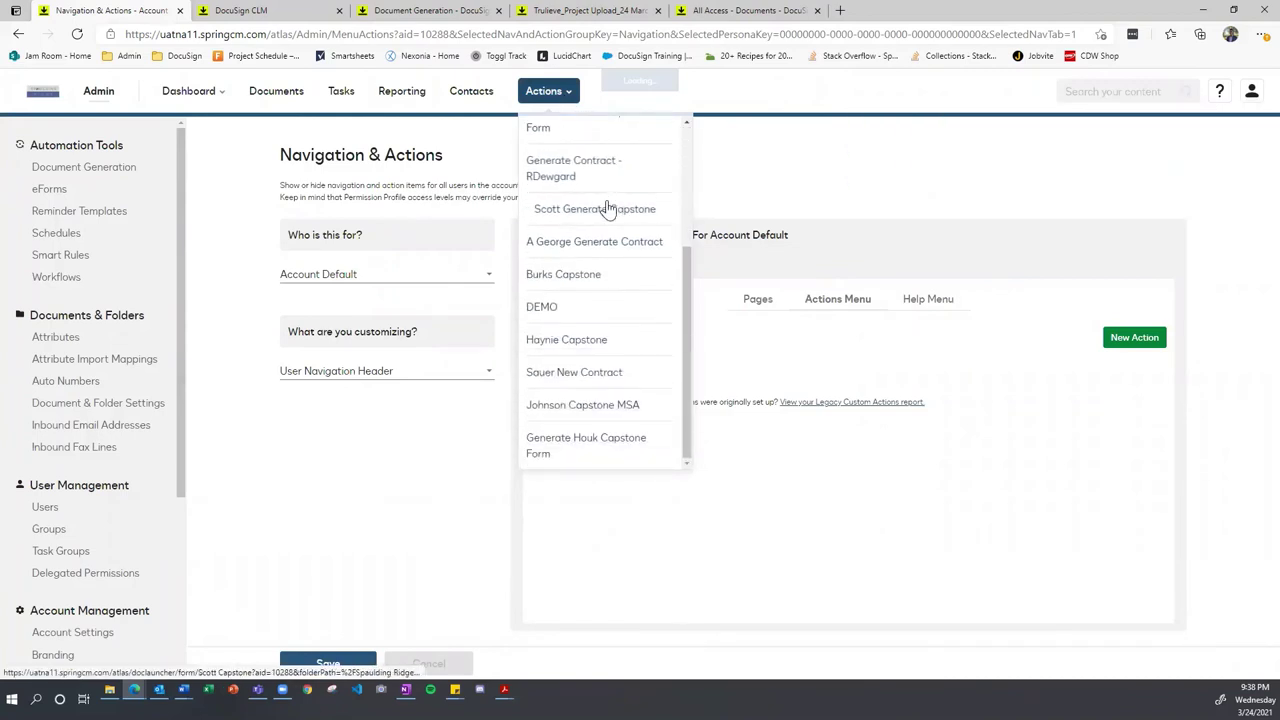
{"action": "scroll", "coordinate": [608, 205], "scroll_direction": "up", "scroll_amount": 2}
{"action": "left_click", "coordinate": [838, 357]}
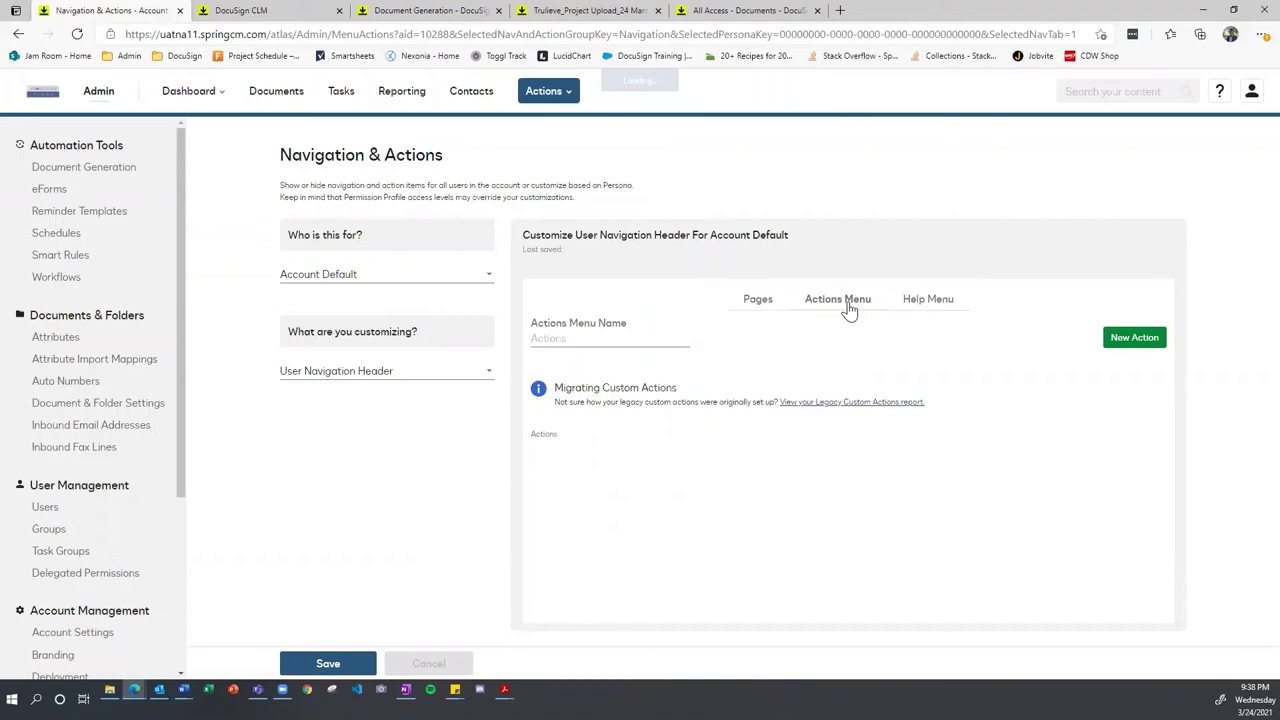
Step: Enable the Capstone custom action in the Account Default Actions Menu customization and save the navigation changes
{"action": "left_click", "coordinate": [757, 307]}
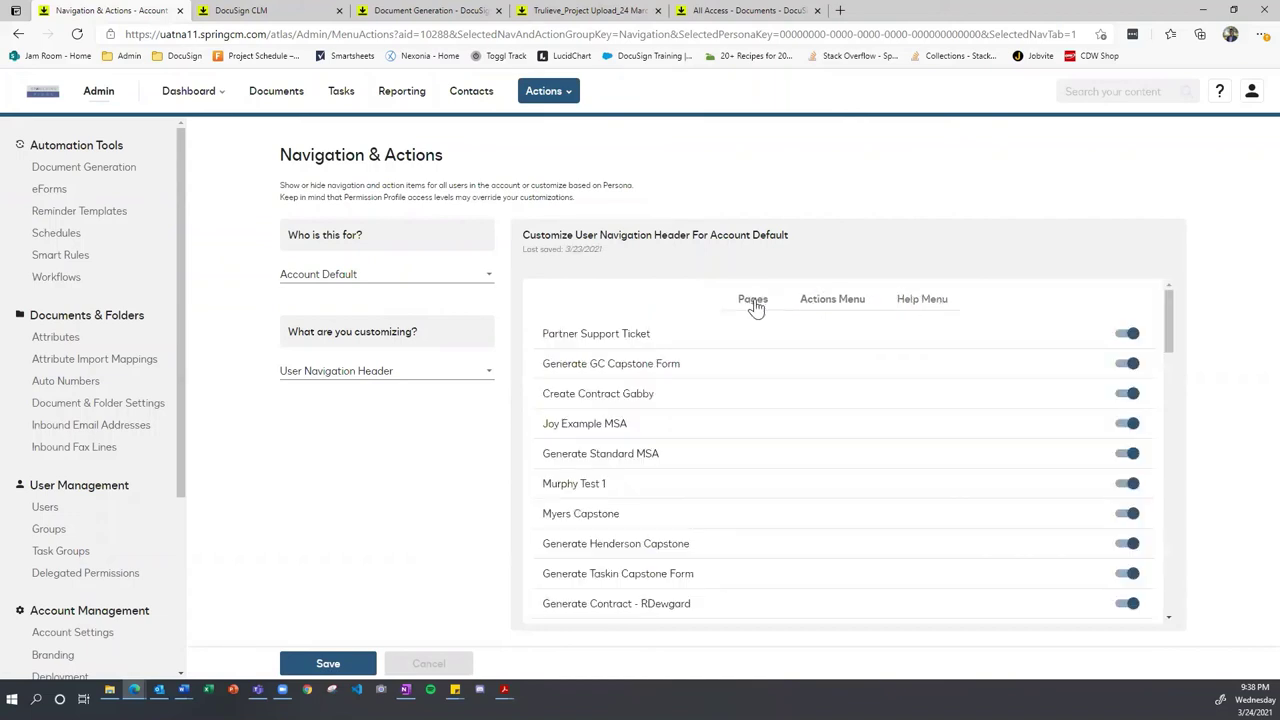
{"action": "left_click", "coordinate": [838, 306]}
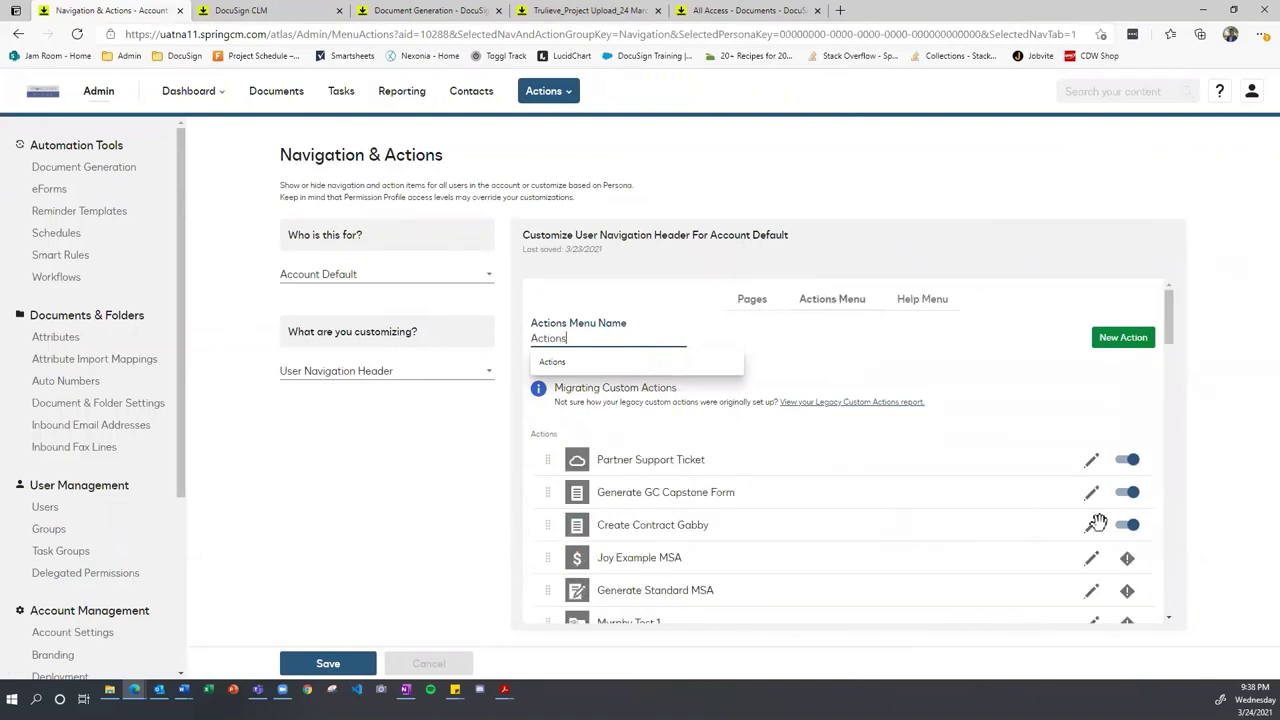
{"action": "scroll", "coordinate": [806, 515], "scroll_direction": "down", "scroll_amount": 10}
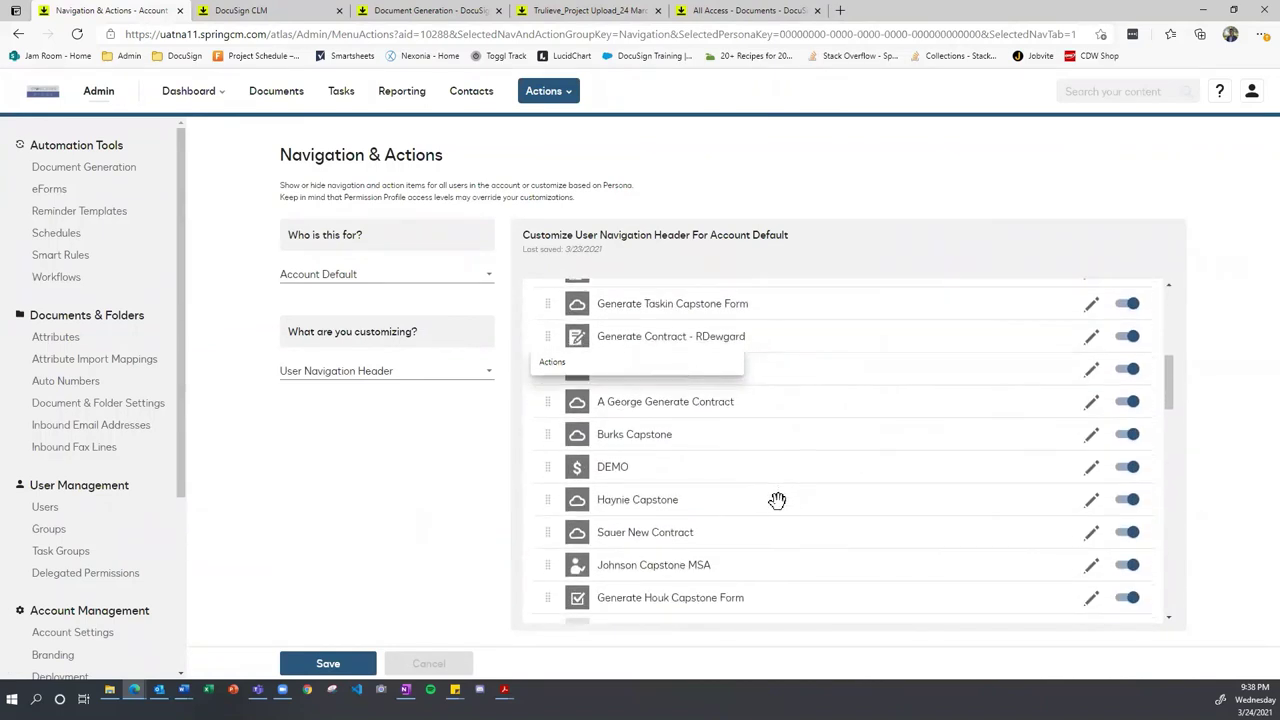
{"action": "scroll", "coordinate": [777, 500], "scroll_direction": "down", "scroll_amount": 10}
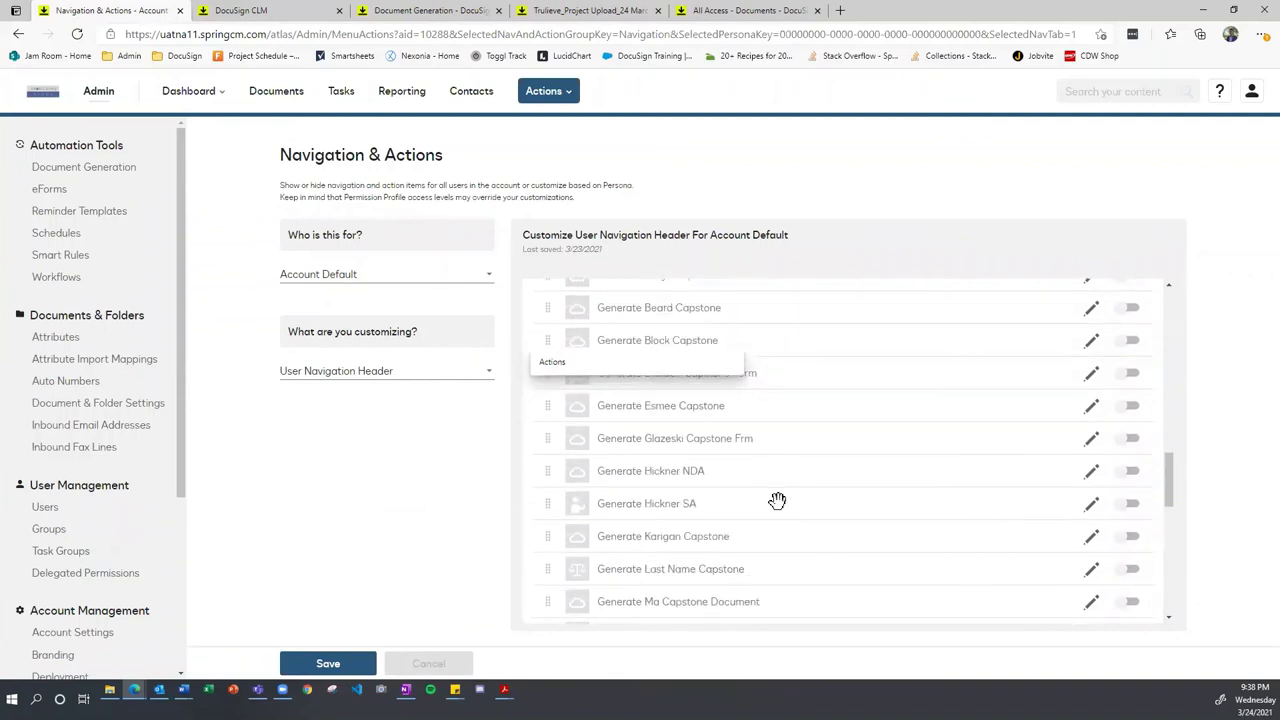
{"action": "scroll", "coordinate": [777, 500], "scroll_direction": "down", "scroll_amount": 5}
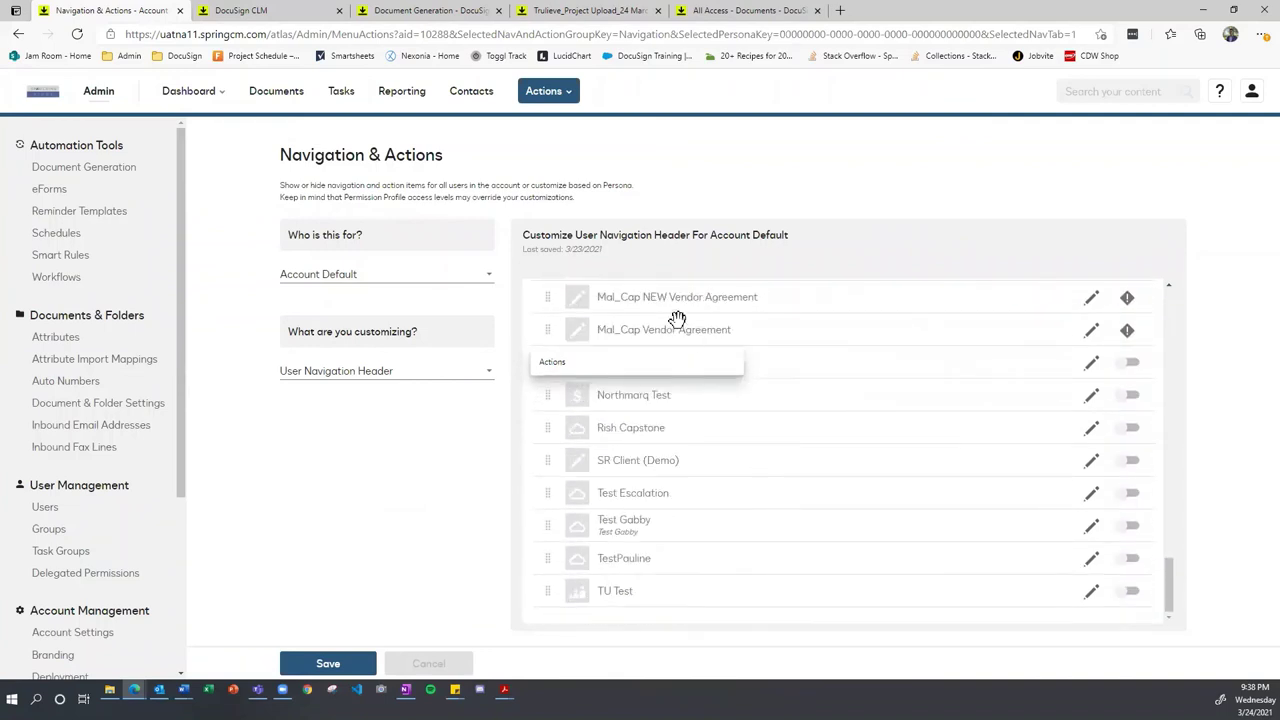
{"action": "scroll", "coordinate": [763, 528], "scroll_direction": "up", "scroll_amount": 5}
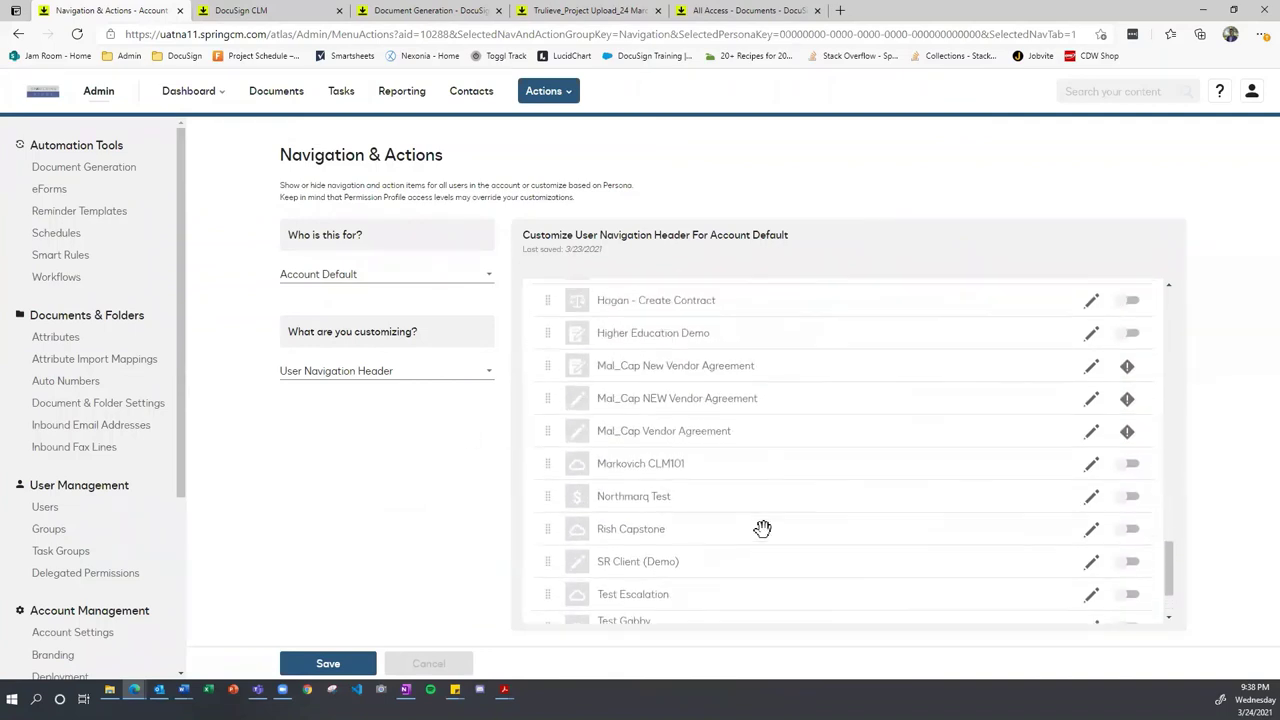
{"action": "scroll", "coordinate": [762, 522], "scroll_direction": "up", "scroll_amount": 8}
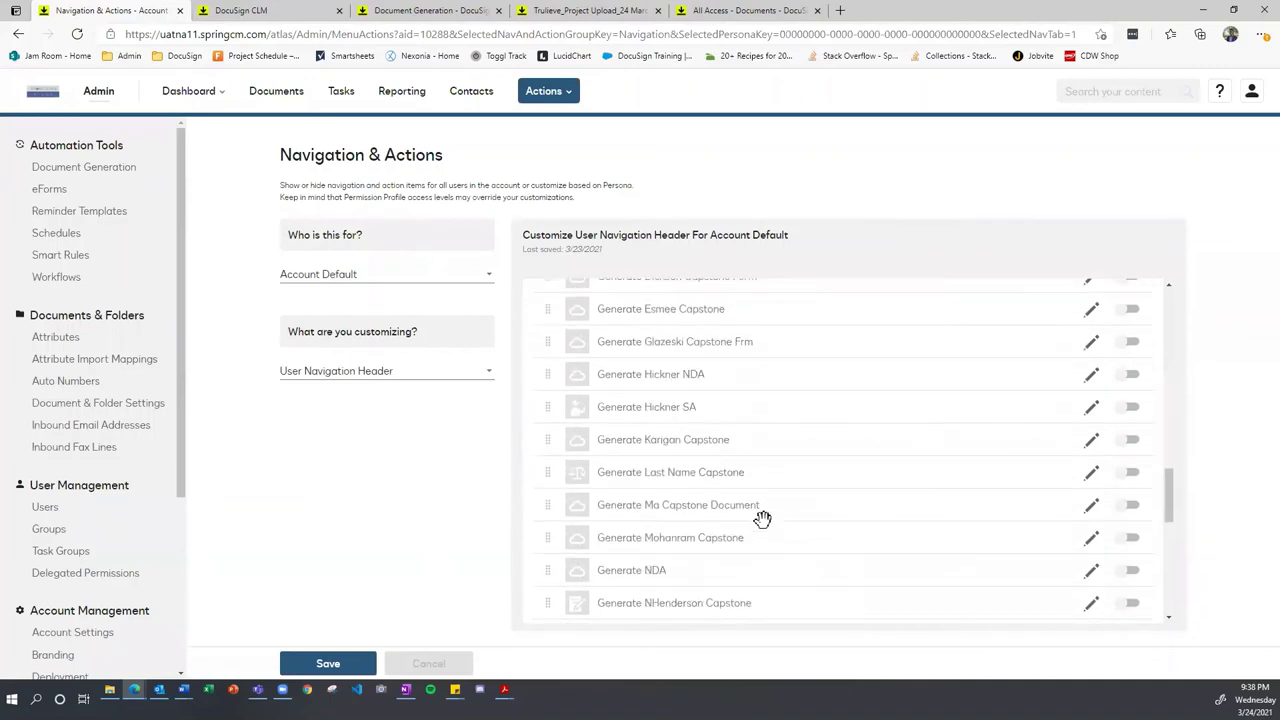
{"action": "scroll", "coordinate": [762, 519], "scroll_direction": "up", "scroll_amount": 2}
{"action": "scroll", "coordinate": [765, 530], "scroll_direction": "up", "scroll_amount": 3}
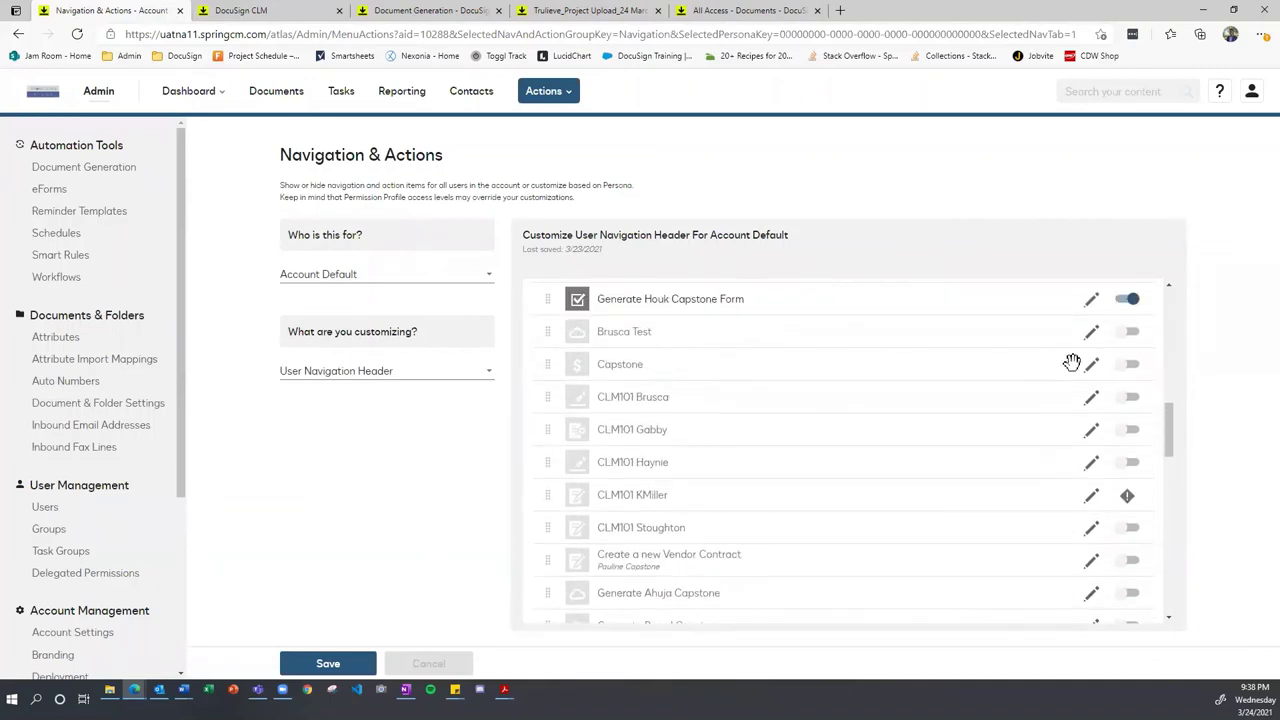
{"action": "left_click", "coordinate": [1127, 367]}
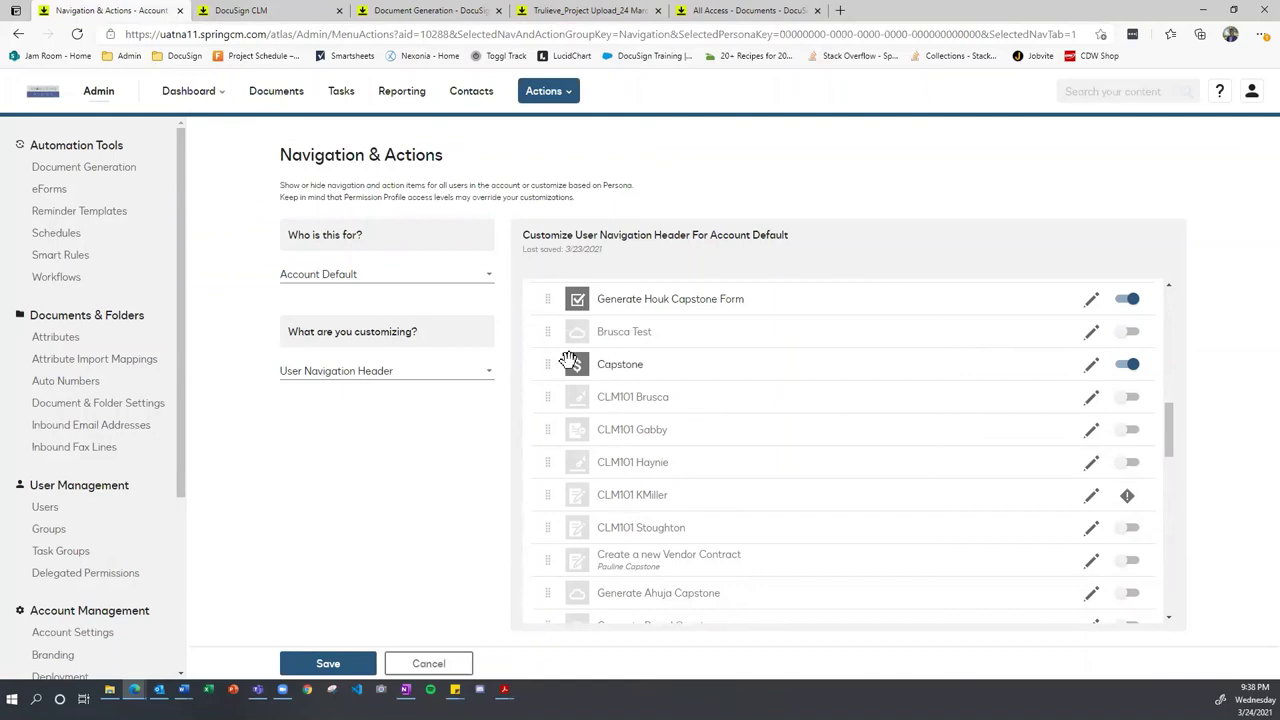
{"action": "left_click", "coordinate": [560, 91]}
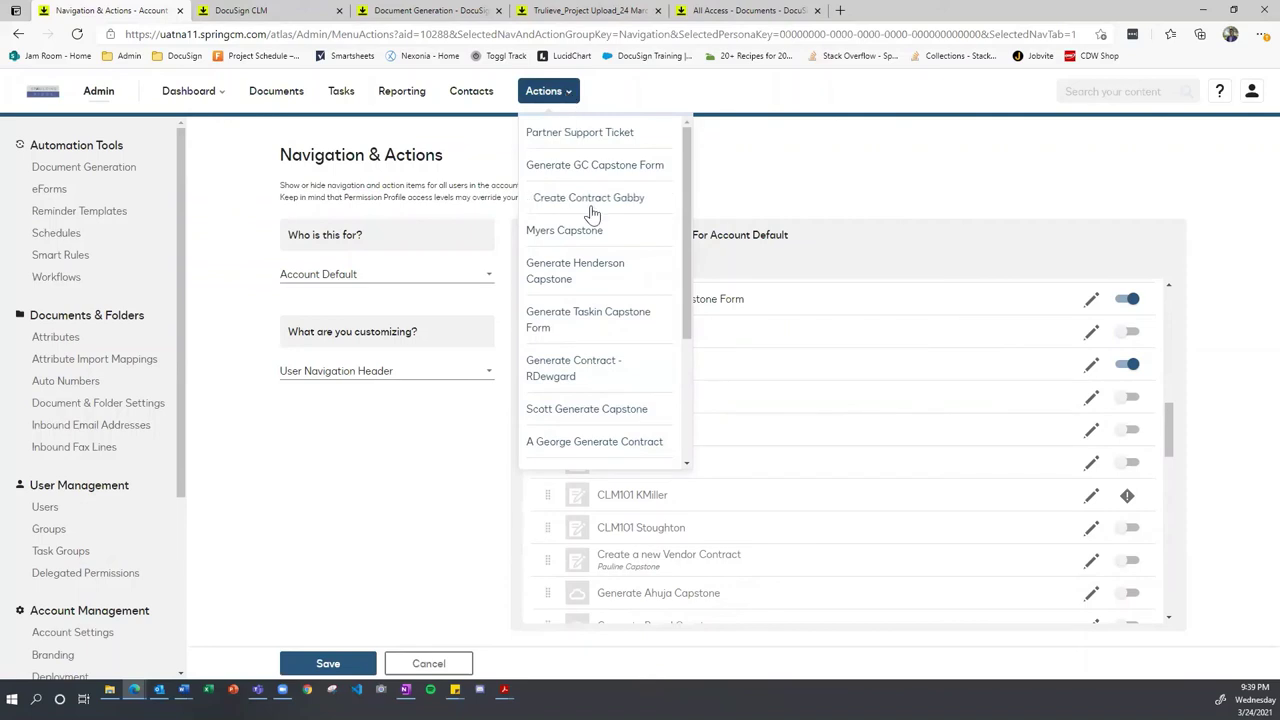
{"action": "scroll", "coordinate": [592, 207], "scroll_direction": "down", "scroll_amount": 3}
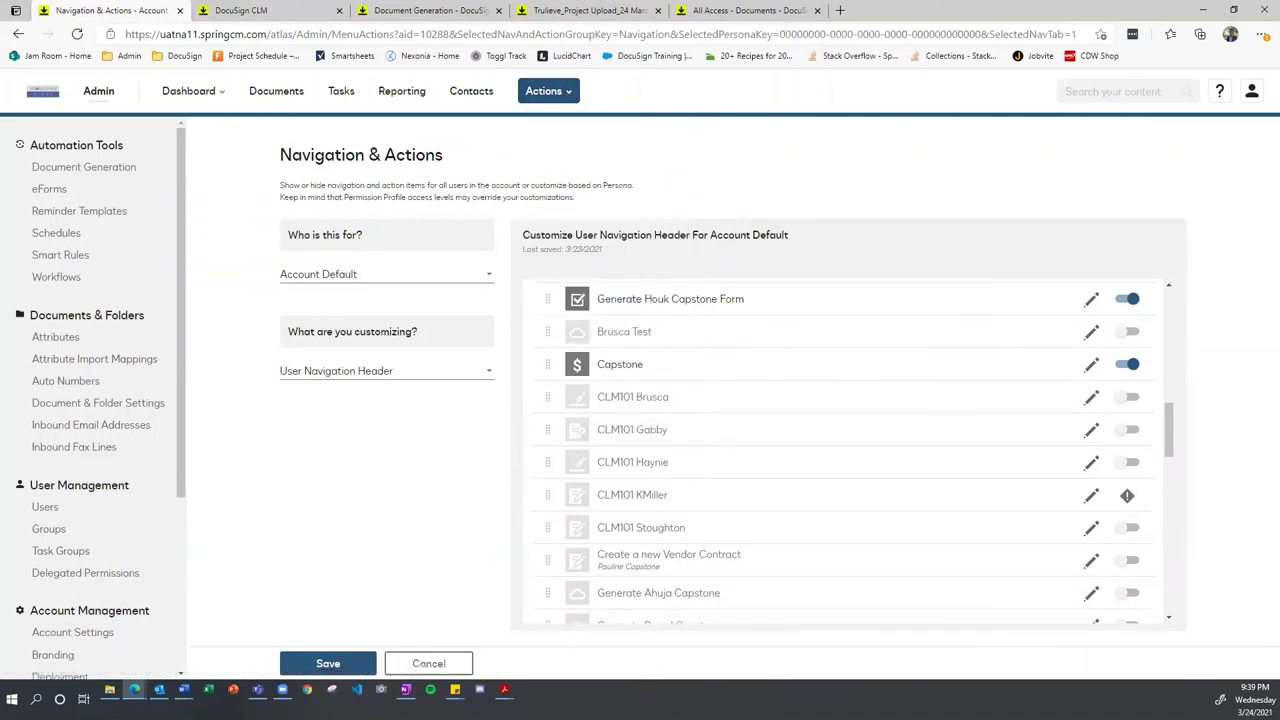
{"action": "left_click", "coordinate": [325, 666]}
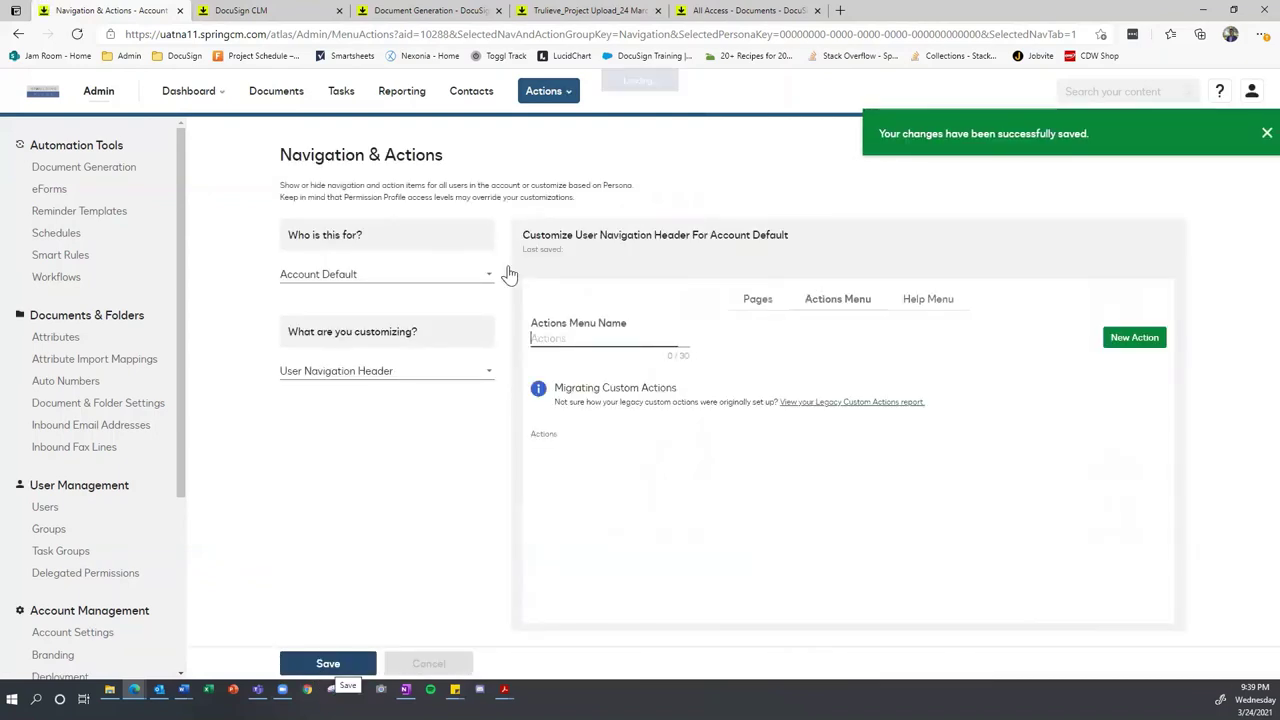
Step: Look through the updated Actions menu down to the Capstone entry and close it without launching anything
{"action": "left_click", "coordinate": [558, 94]}
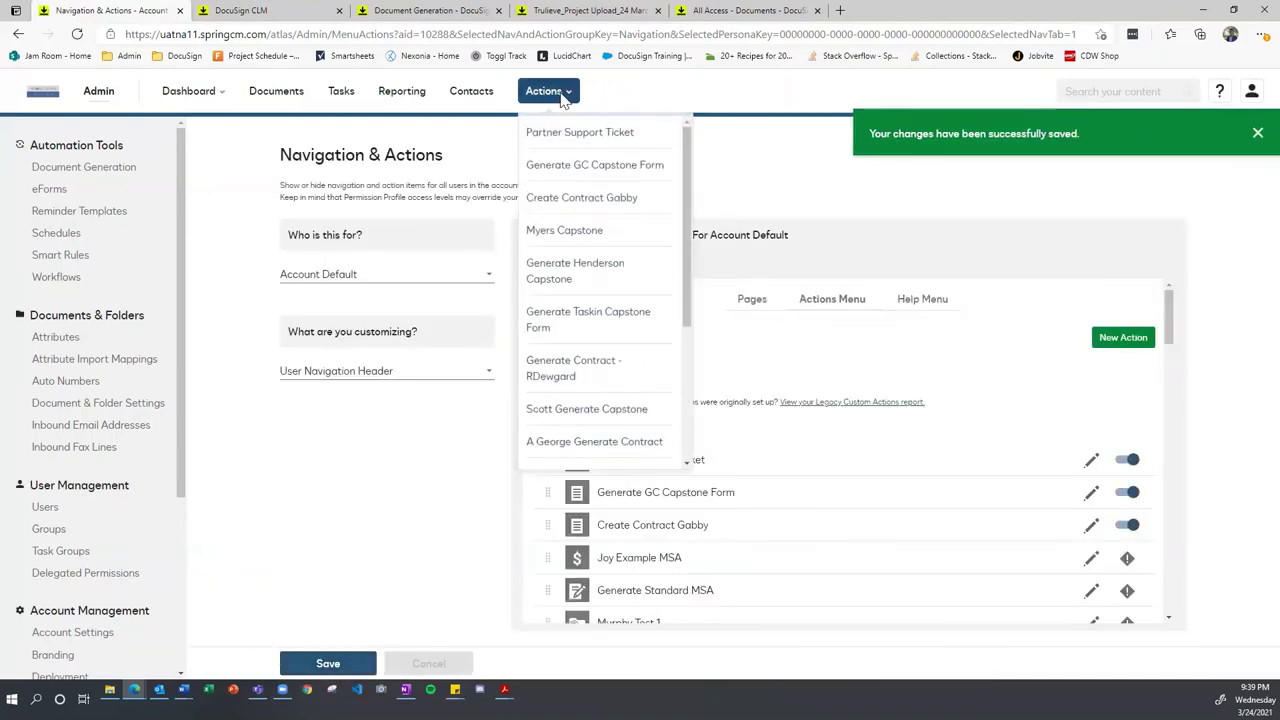
{"action": "scroll", "coordinate": [586, 270], "scroll_direction": "down", "scroll_amount": 5}
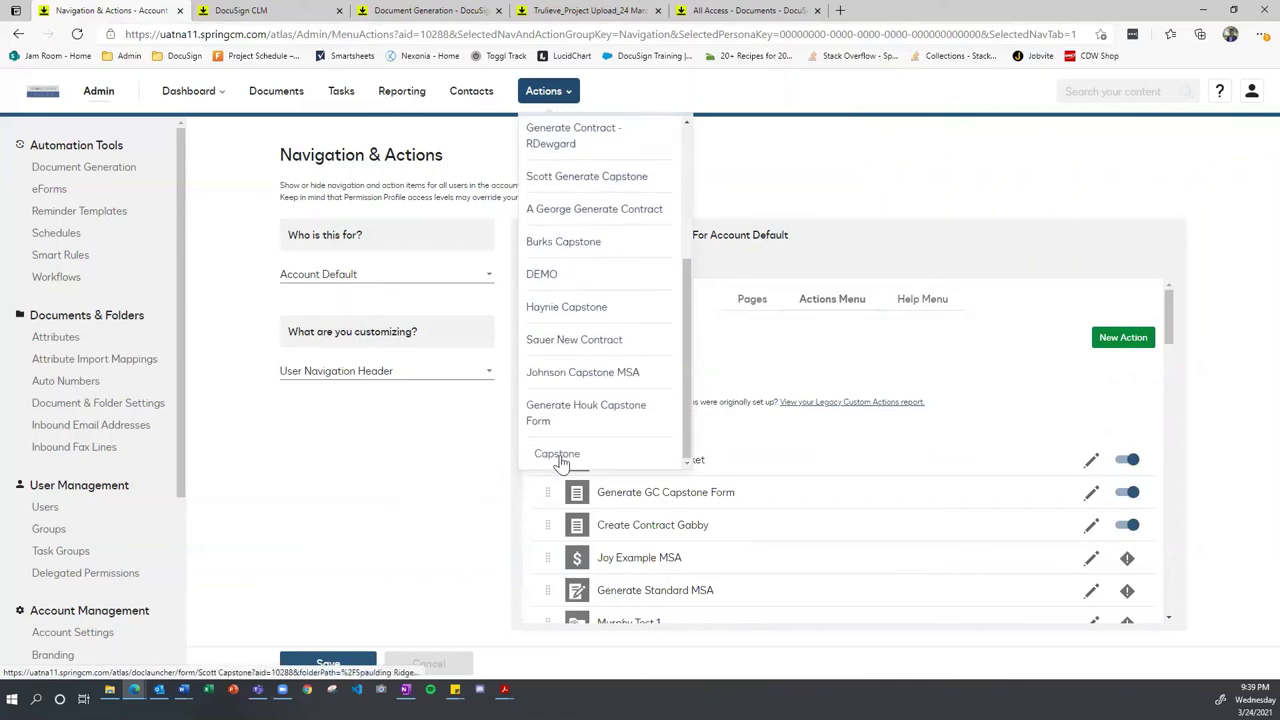
{"action": "left_click", "coordinate": [495, 510]}
Step: Turn off the Capstone custom action and permanently delete it from the account
{"action": "scroll", "coordinate": [870, 485], "scroll_direction": "down", "scroll_amount": 2}
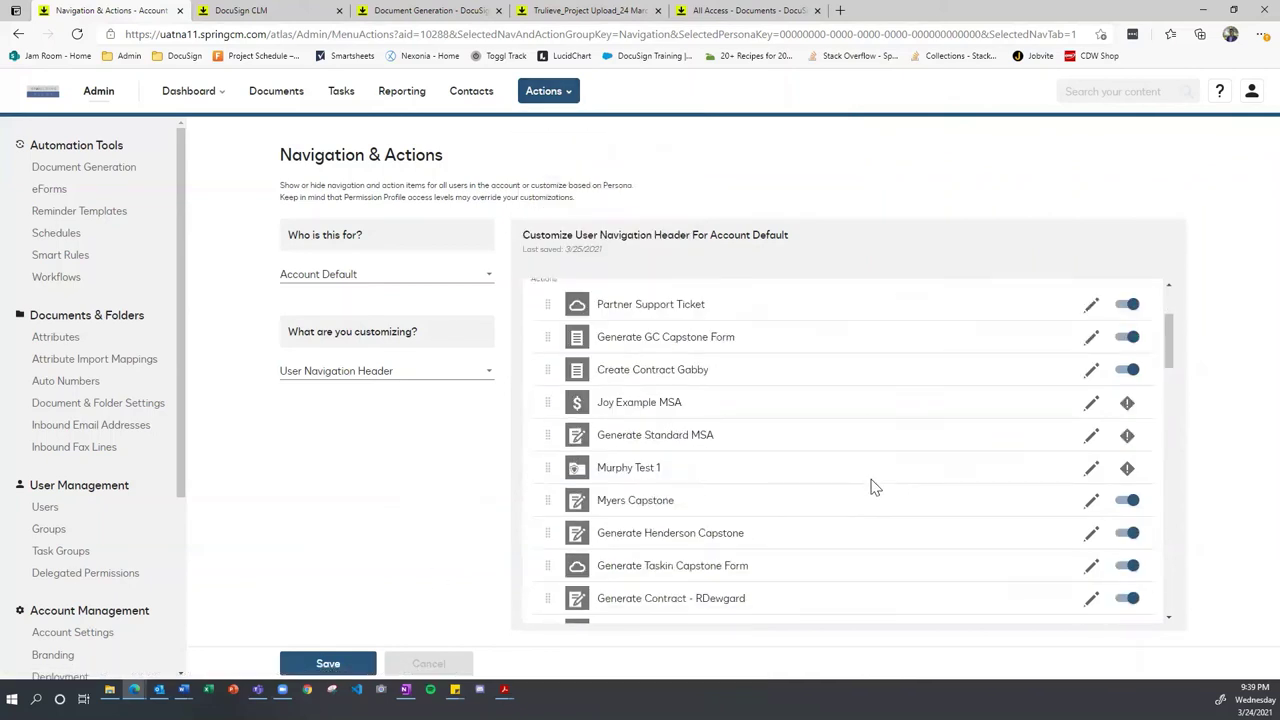
{"action": "scroll", "coordinate": [724, 376], "scroll_direction": "down", "scroll_amount": 4}
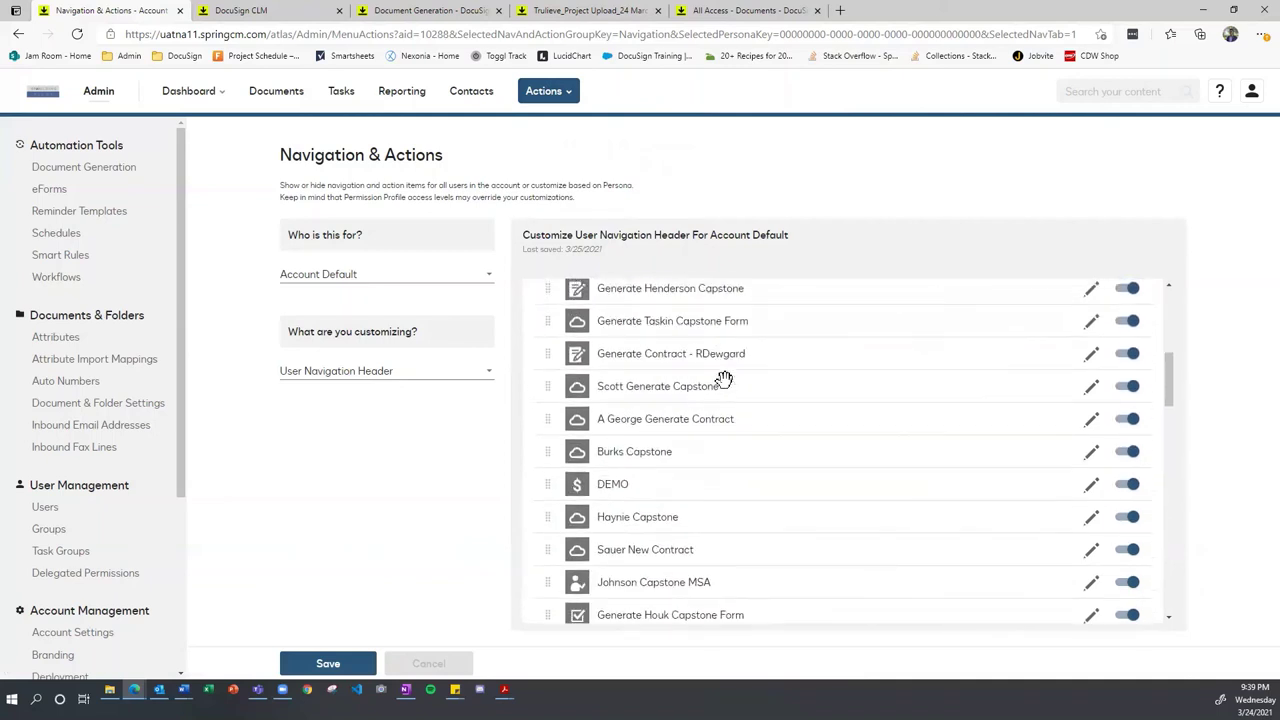
{"action": "left_click", "coordinate": [1129, 481]}
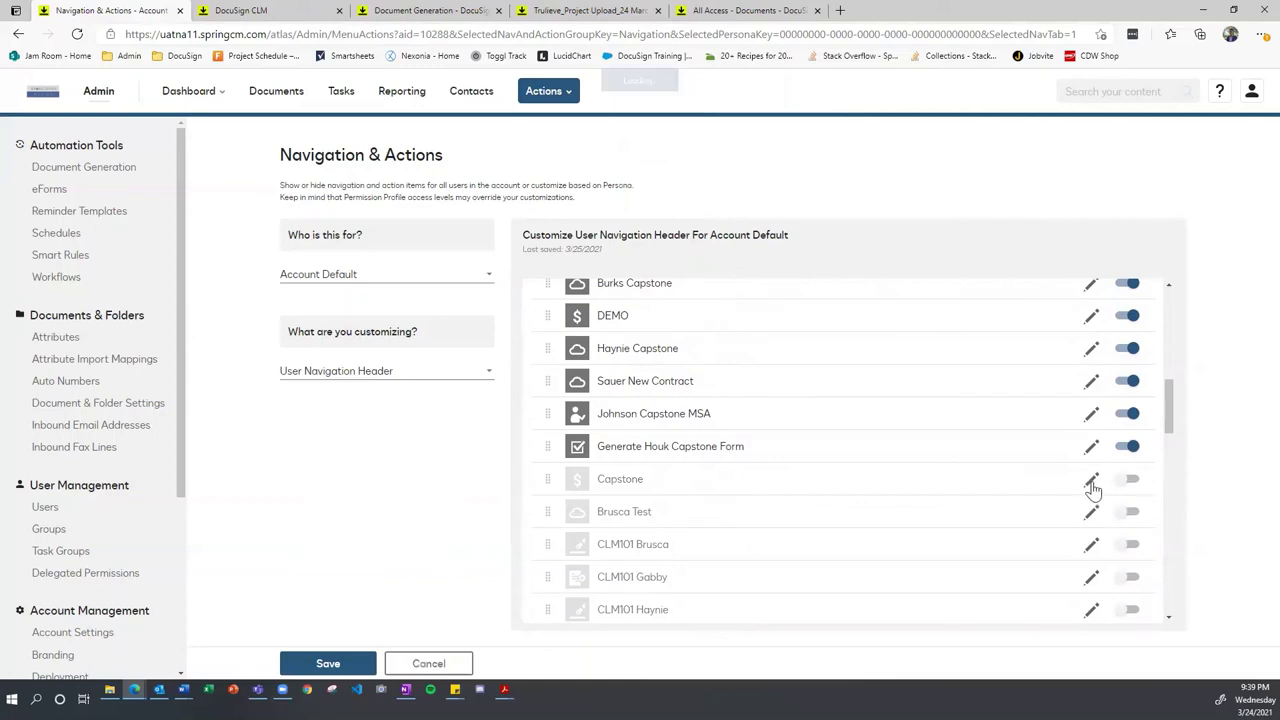
{"action": "left_click", "coordinate": [1092, 487]}
{"action": "left_click", "coordinate": [466, 564]}
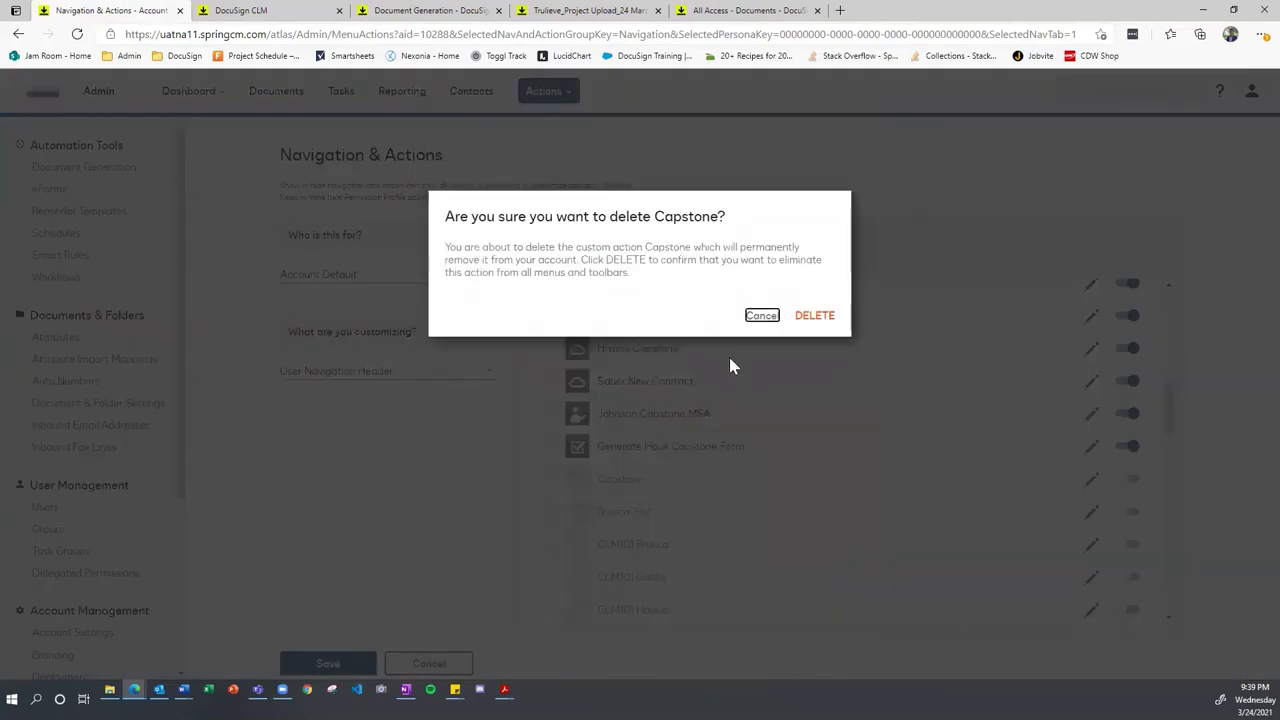
{"action": "left_click", "coordinate": [812, 316]}
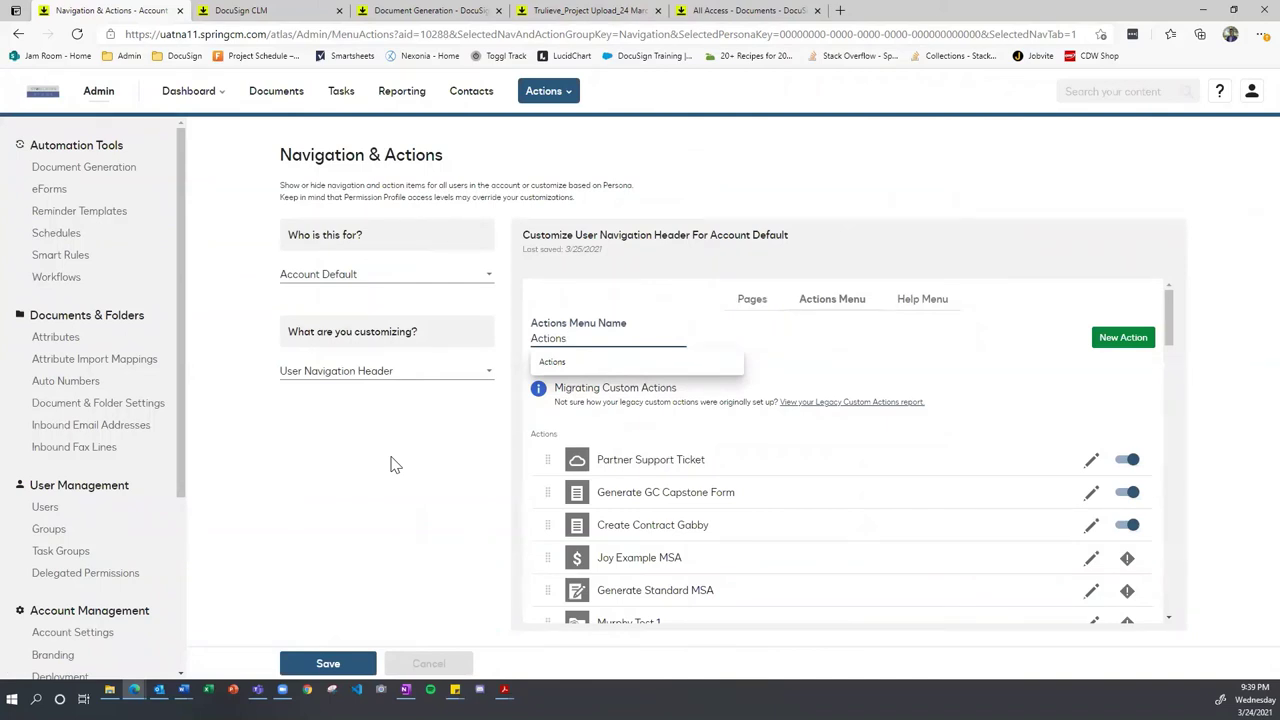
Step: Leave Navigation & Actions and go to the Beta Dashboard
{"action": "left_click", "coordinate": [180, 92]}
{"action": "left_click", "coordinate": [197, 137]}
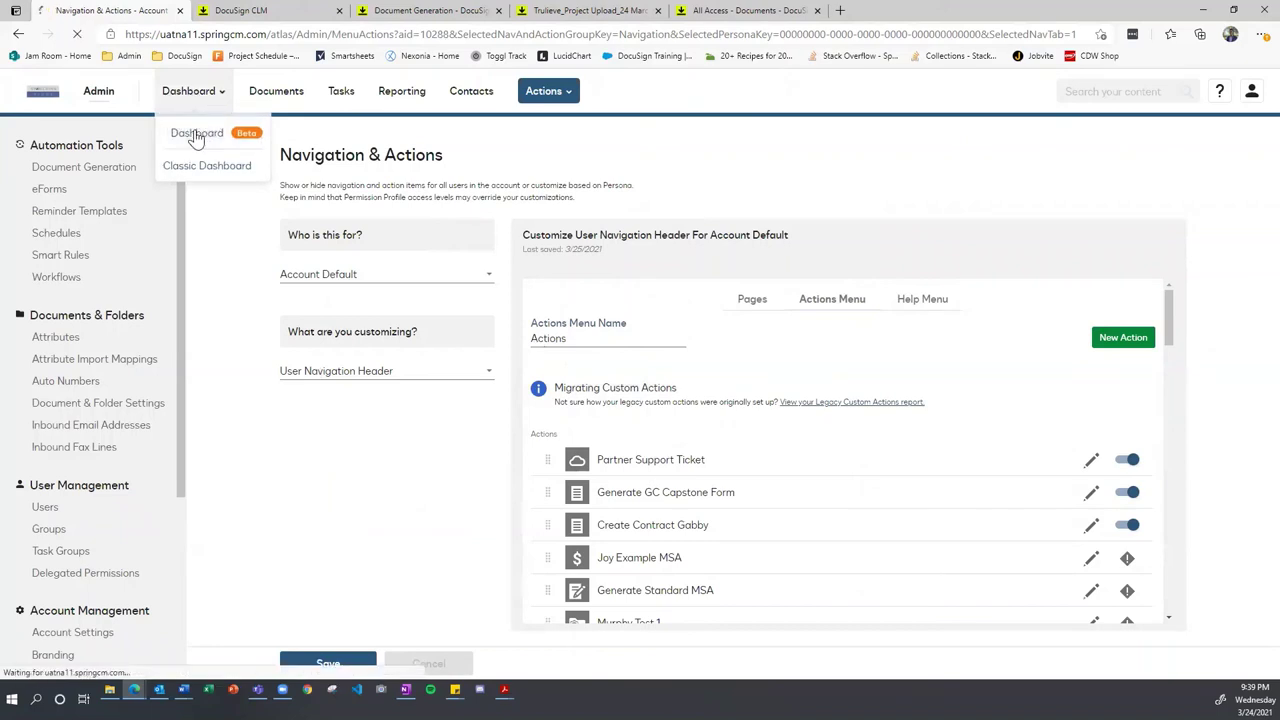